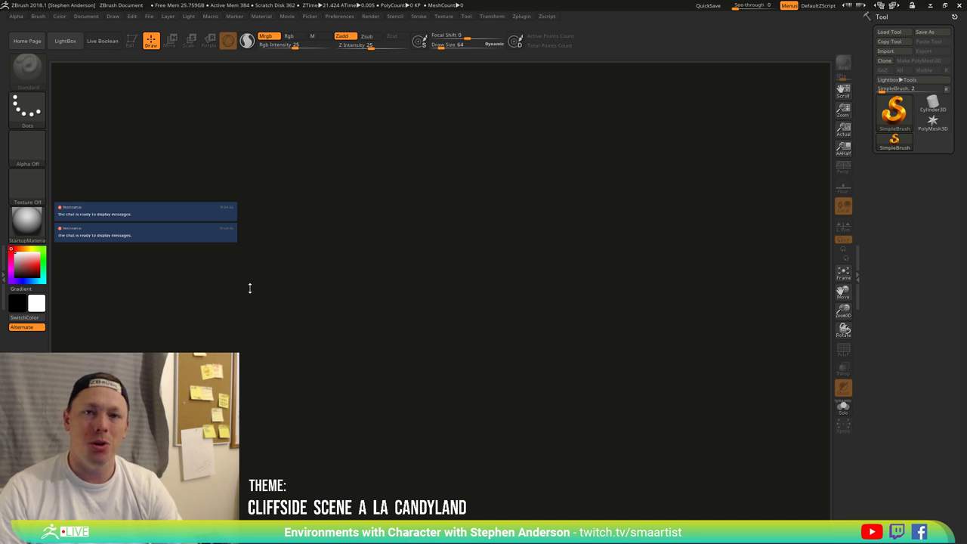
left_click(496, 227)
left_click(382, 228)
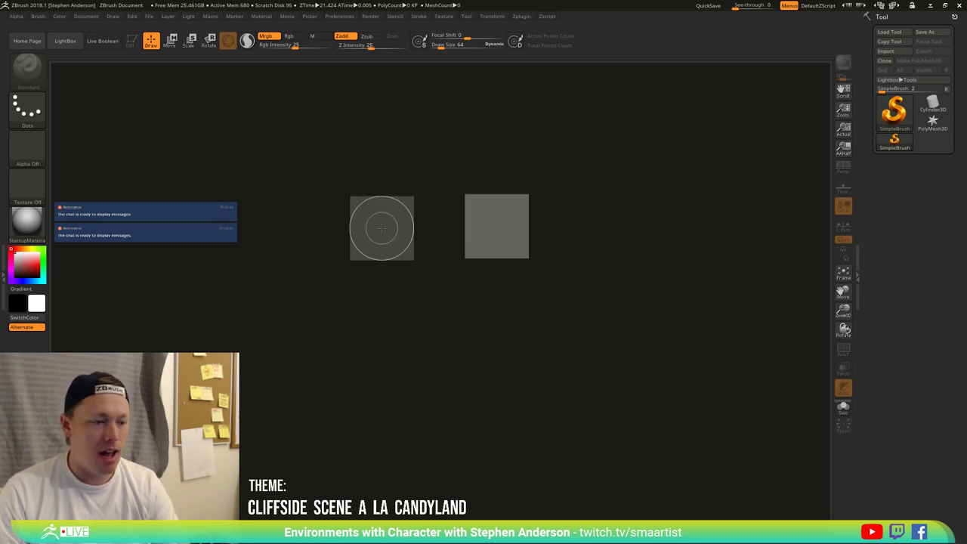
left_click(468, 380)
left_click(661, 285)
left_click_drag(663, 225, 605, 206)
mouse_move(472, 152)
left_mouse_down()
mouse_move(626, 271)
mouse_move(574, 201)
left_mouse_up()
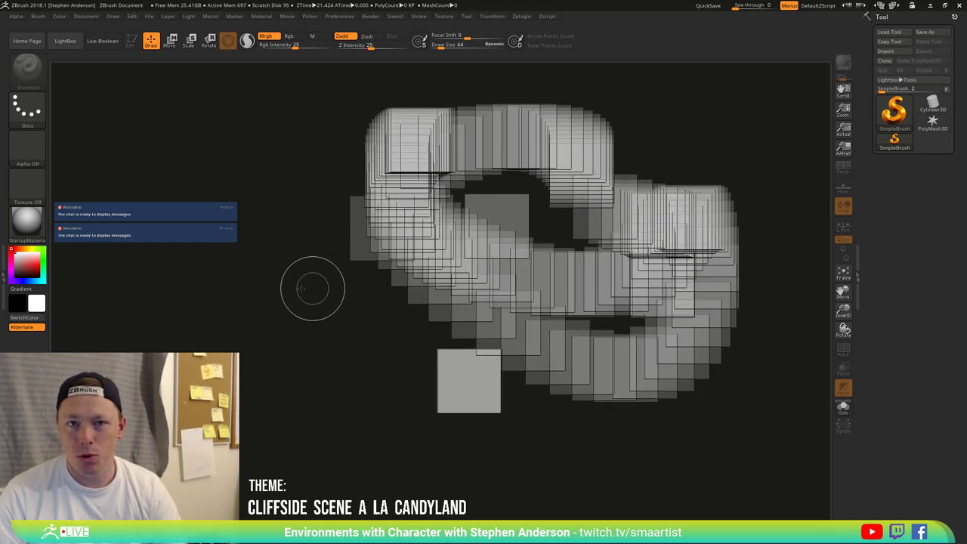
left_click_drag(312, 287, 521, 397)
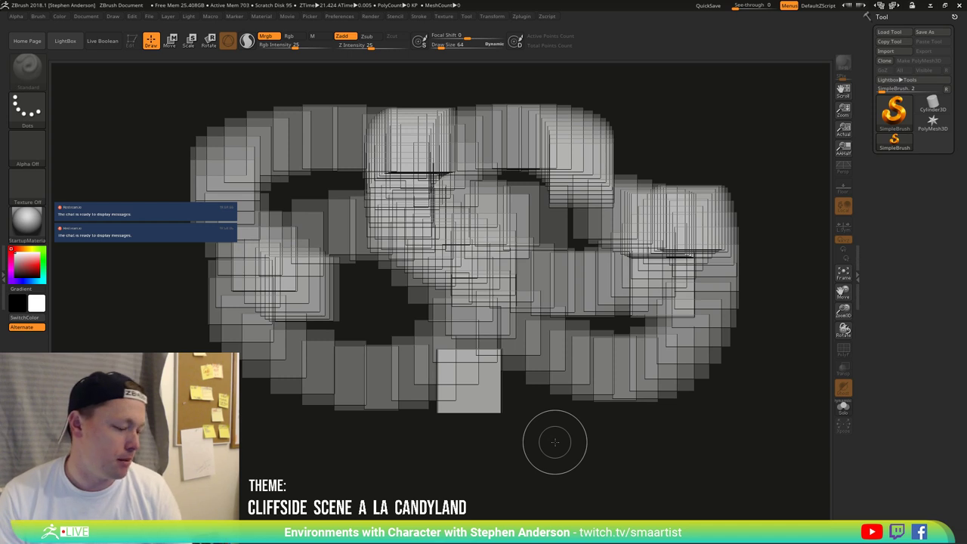
key("ctrl+n")
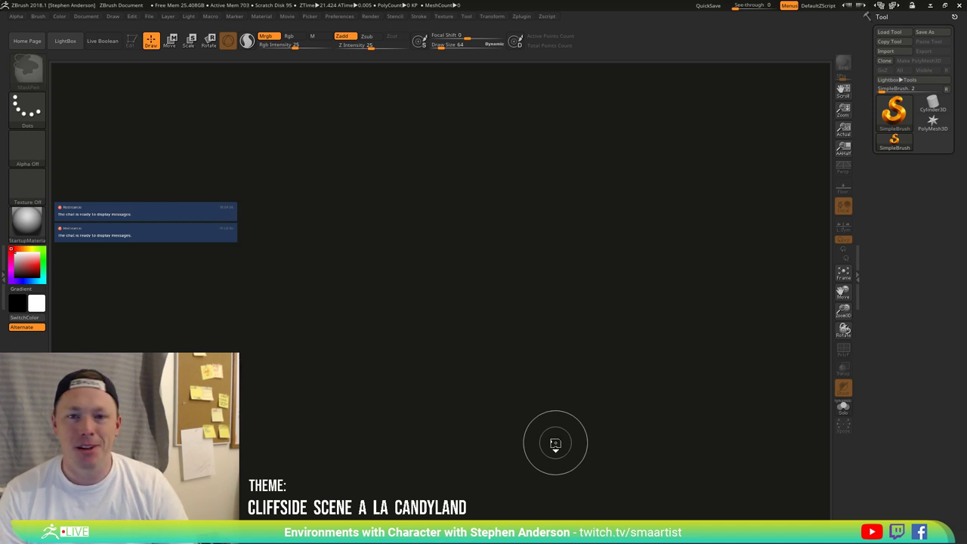
Step: Load the Candyland_08 tool from the _CandyLand project folder
left_click(889, 31)
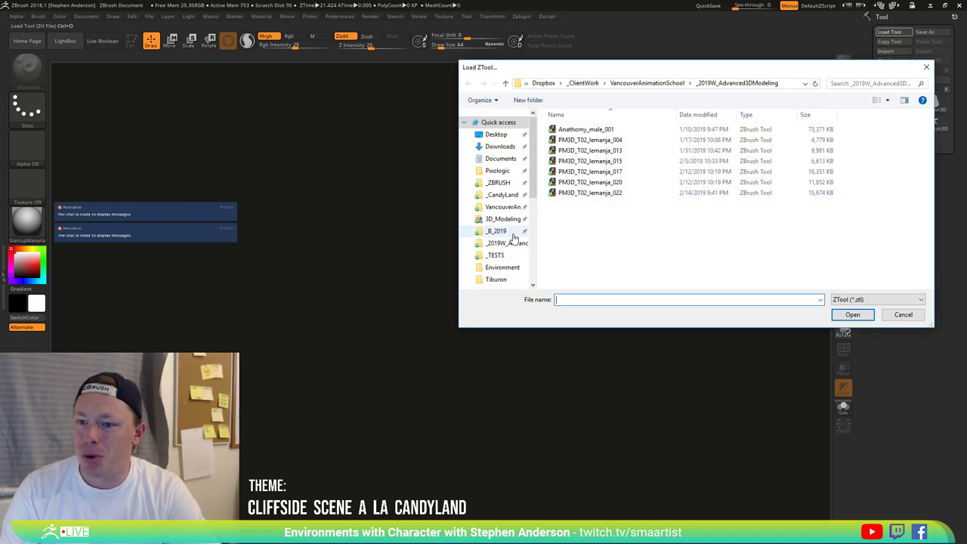
left_click(504, 220)
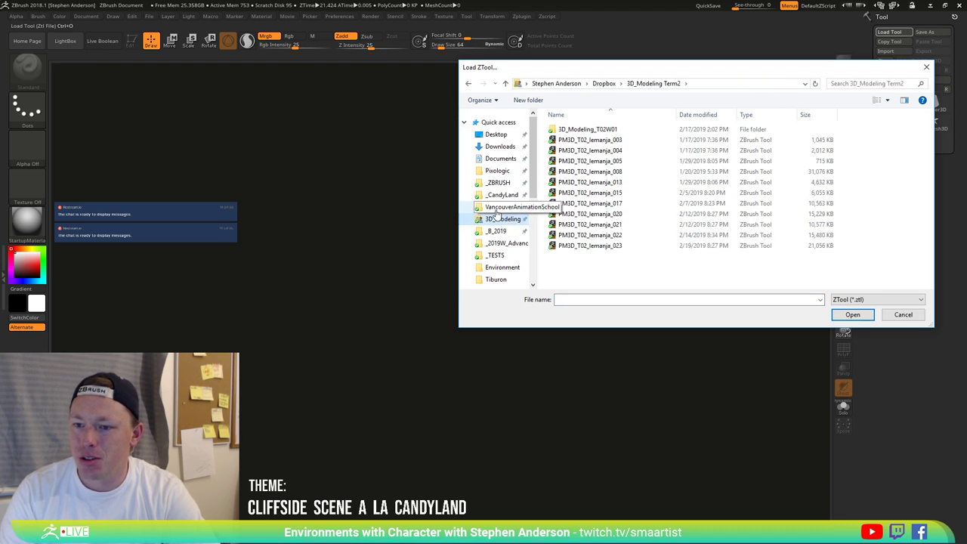
left_click(508, 196)
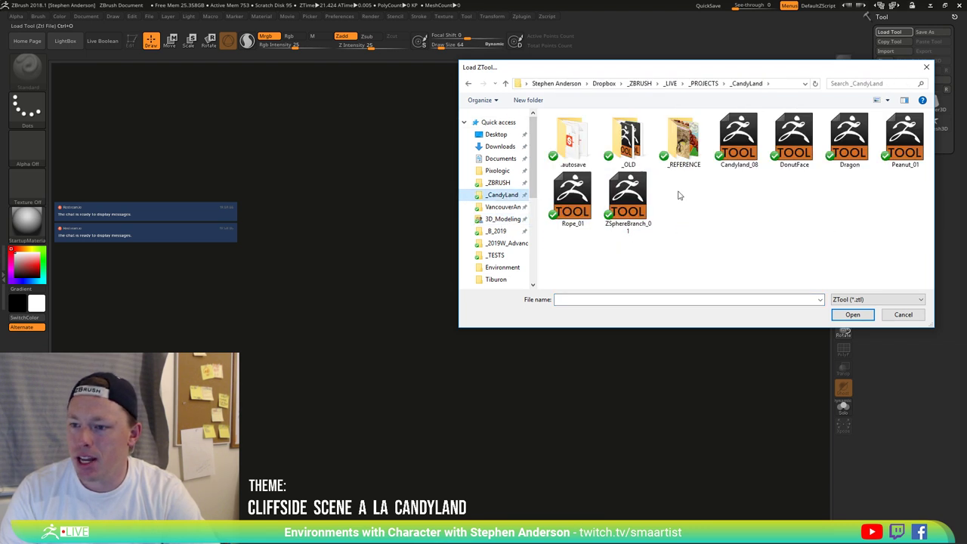
double_click(748, 147)
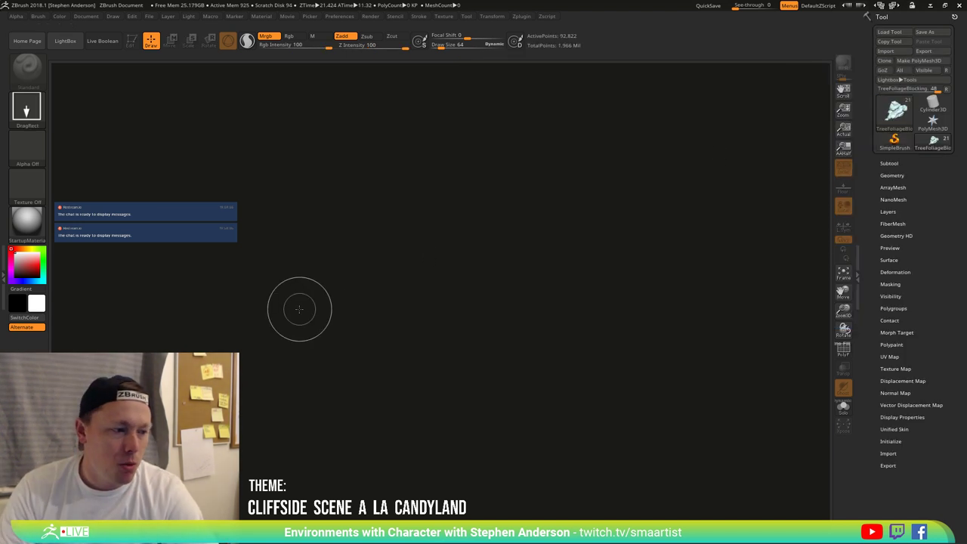
Step: Place the loaded candy cliff scene on the canvas, enter Edit mode and frame the whole model
mouse_move(418, 226)
left_mouse_down()
mouse_move(407, 297)
mouse_move(573, 328)
left_mouse_up()
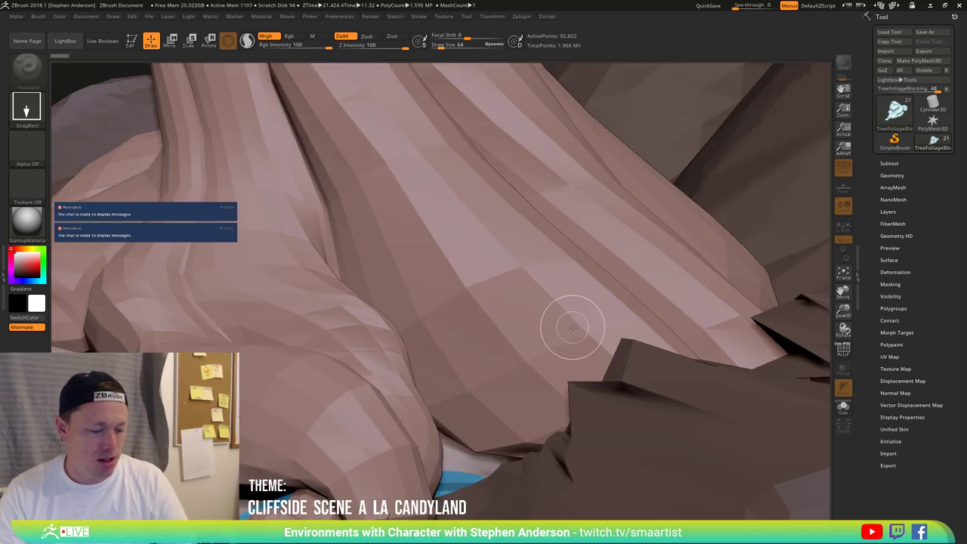
key("t")
key("f")
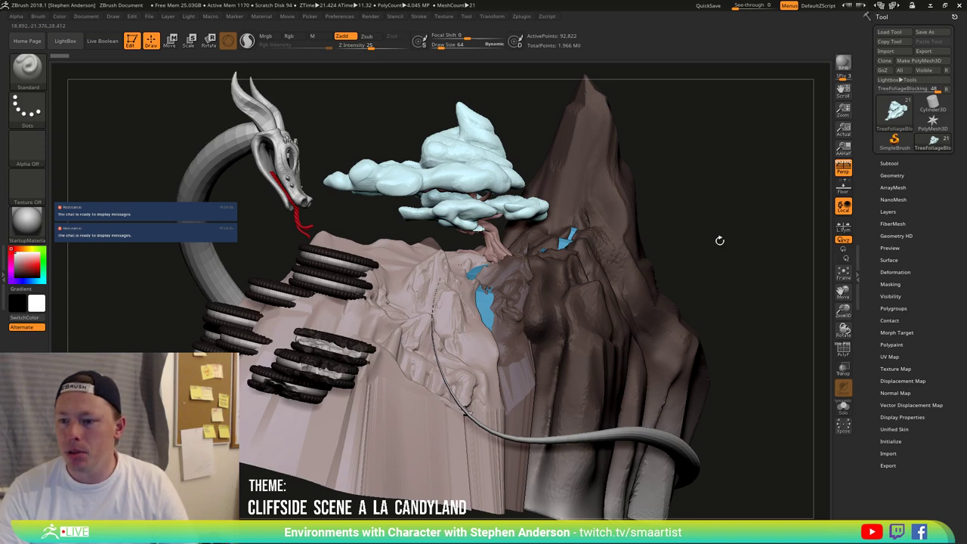
left_click_drag(719, 227, 696, 179)
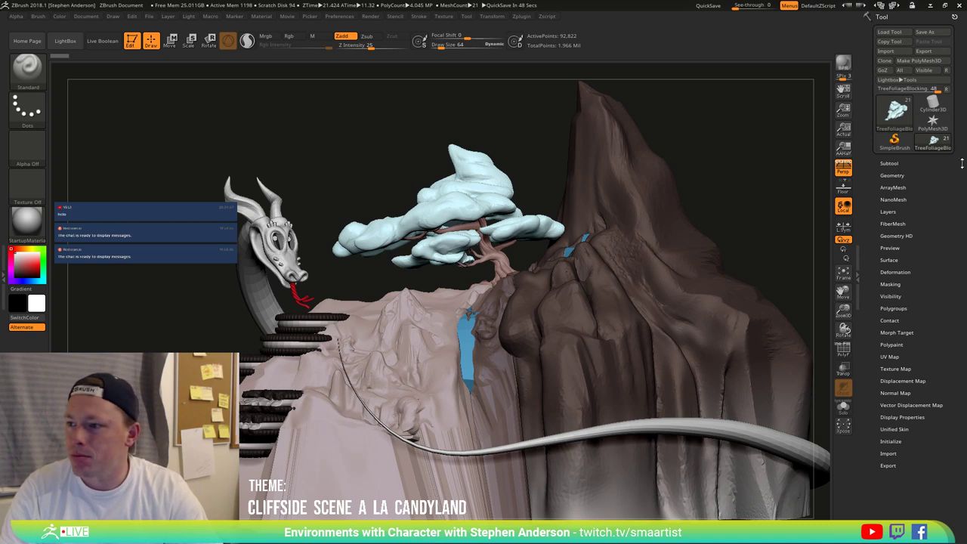
Step: Load the Dragon tool from the _CandyLand folder and inspect the detailed dragon head from several angles
left_click(889, 32)
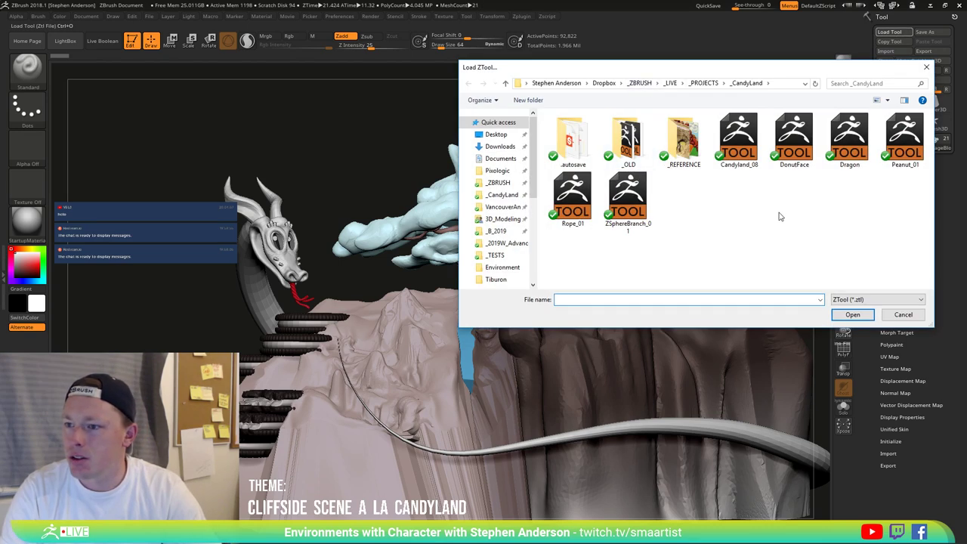
double_click(849, 139)
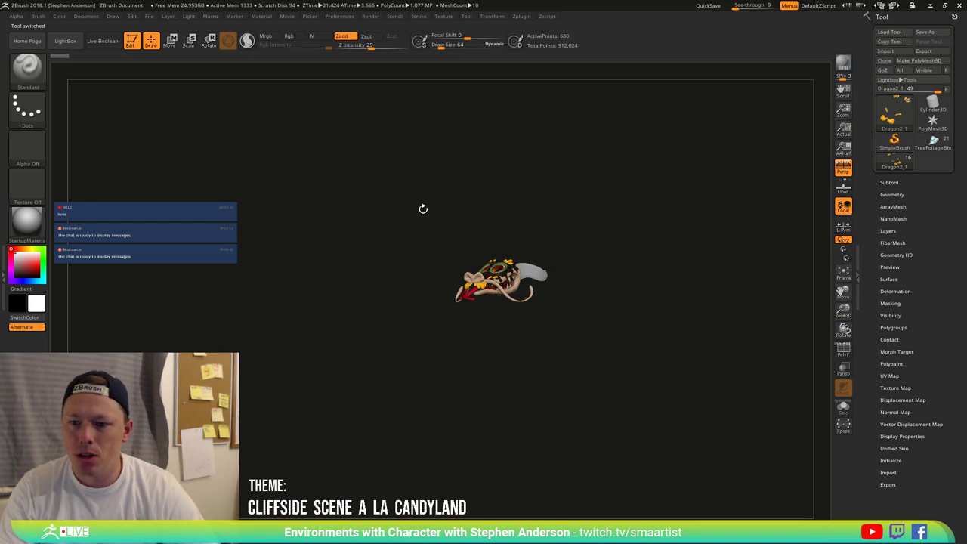
left_click_drag(381, 230, 466, 300)
key("f")
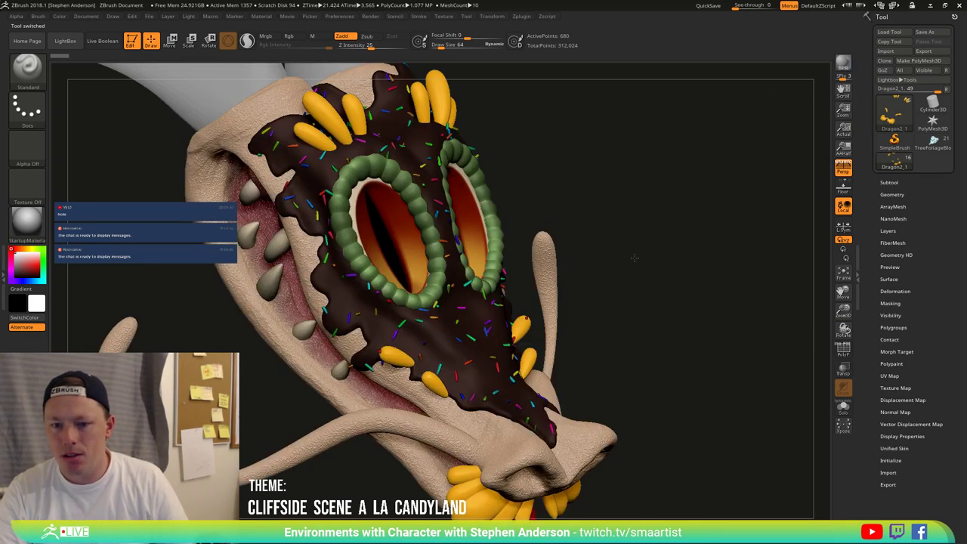
left_click_drag(634, 257, 619, 209)
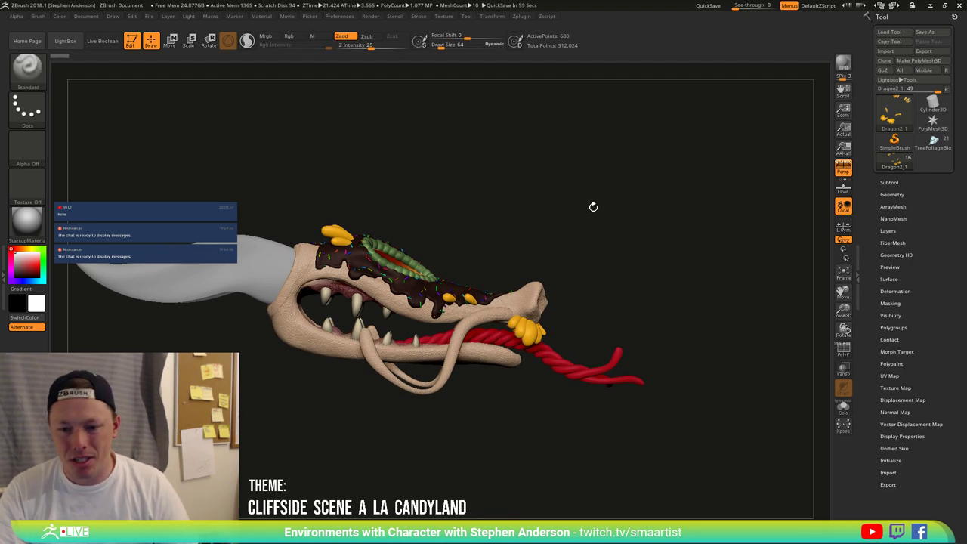
left_click_drag(572, 207, 538, 180)
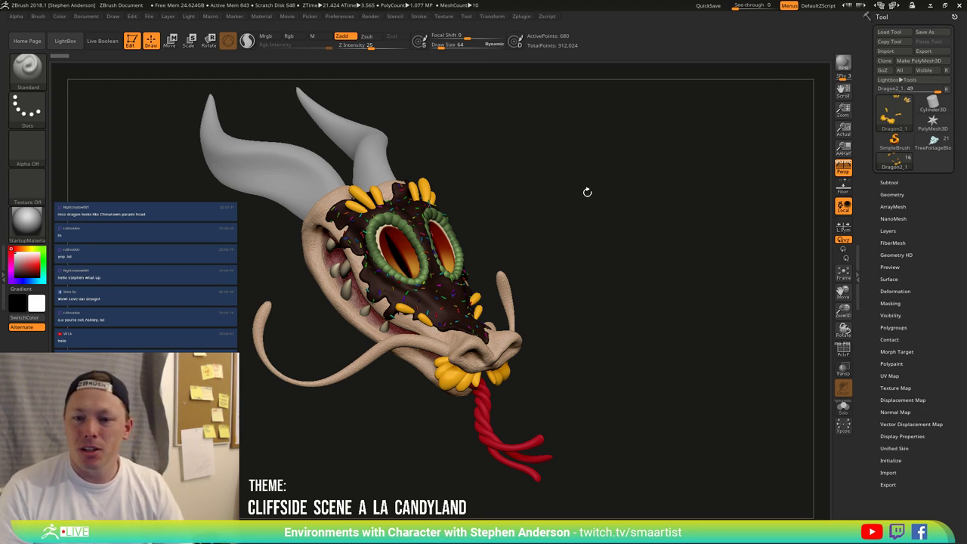
left_click_drag(529, 207, 391, 239)
right_click_drag(391, 238, 381, 284, "ctrl")
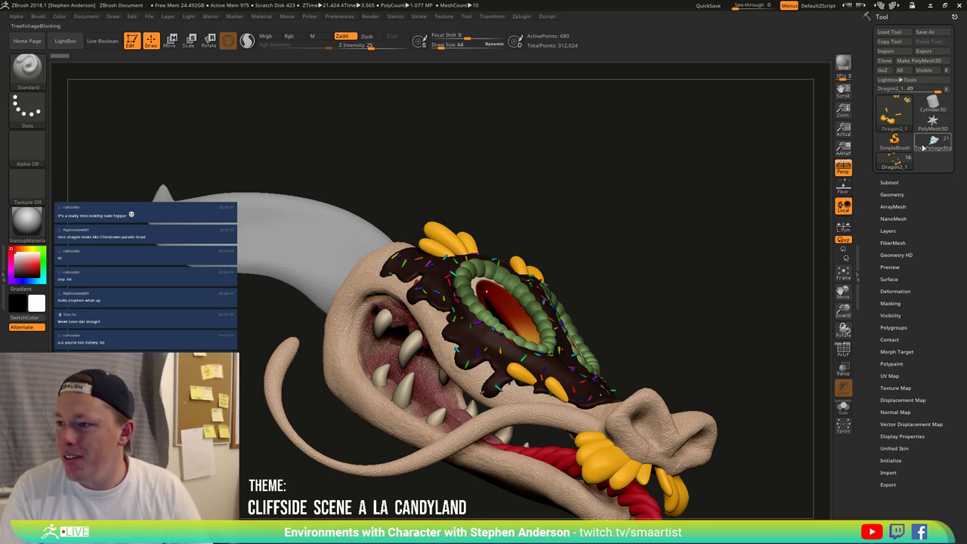
Step: Switch back to the TreeFoliageBlocking scene tool and view the dragon's body from behind the cliff
key("ctrl+shift+t")
key("f")
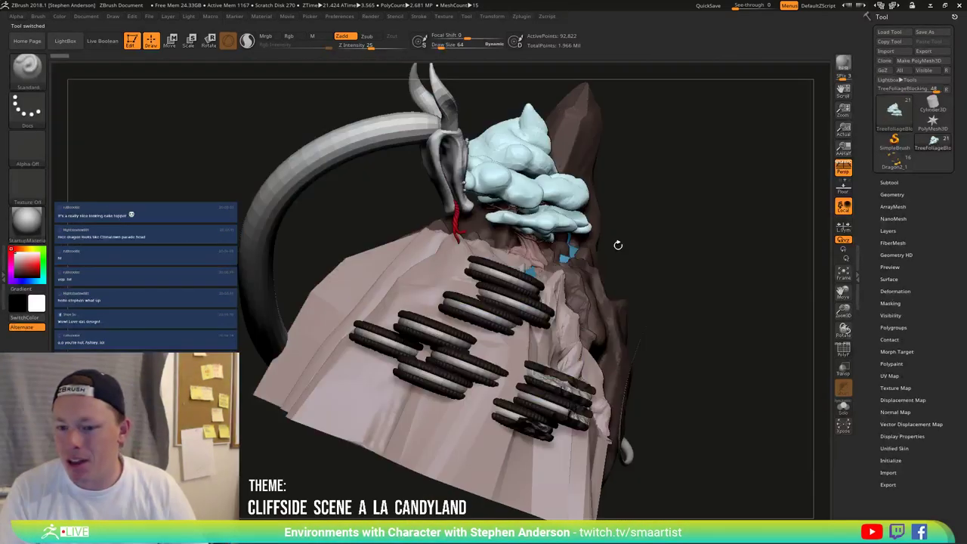
left_click_drag(596, 225, 317, 340)
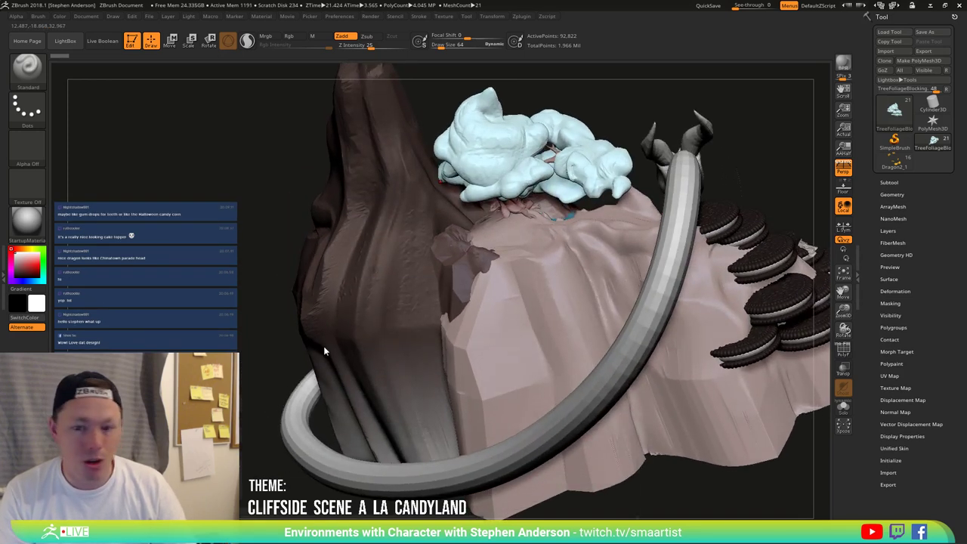
Step: Choose the CurveTube brush for sculpting around the dragon's body
key("b")
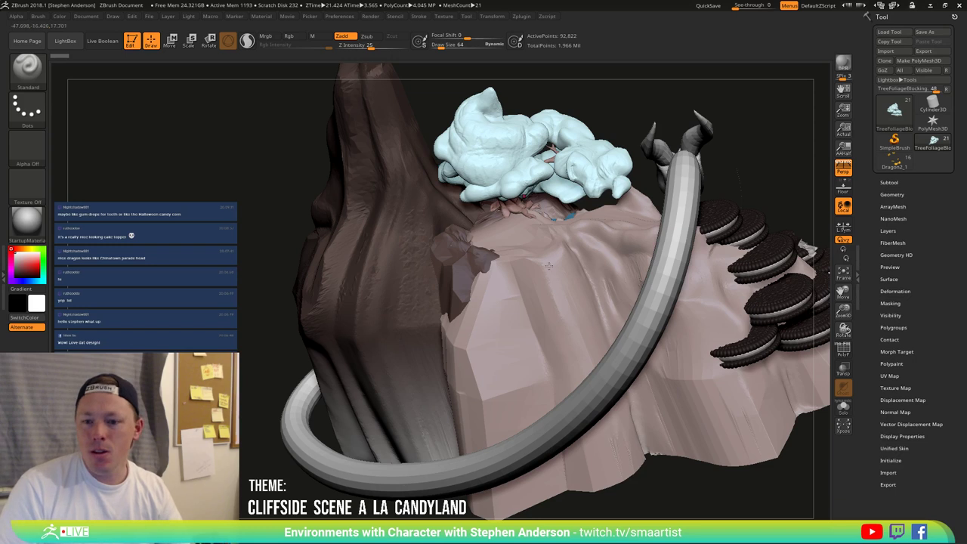
left_click(25, 75)
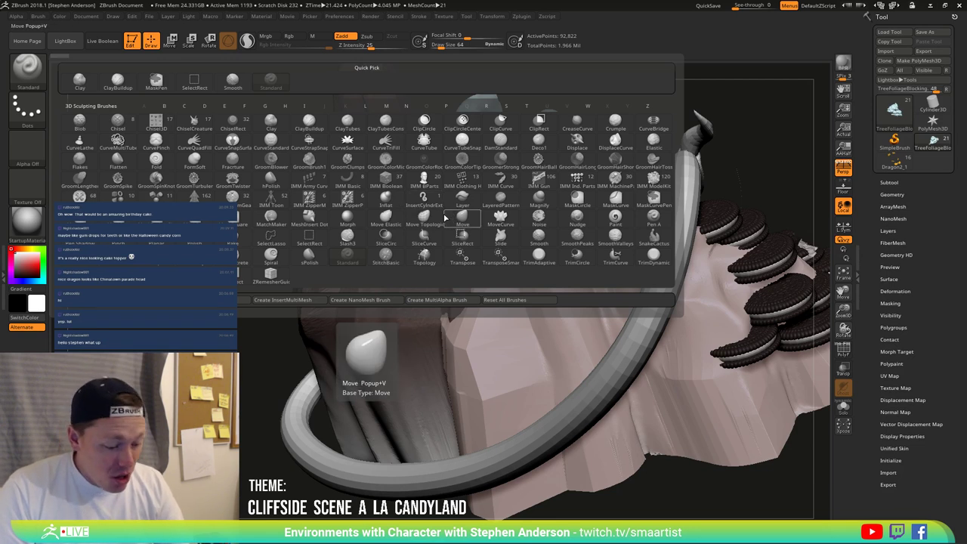
left_click(424, 141)
right_click_drag(361, 309, 369, 276)
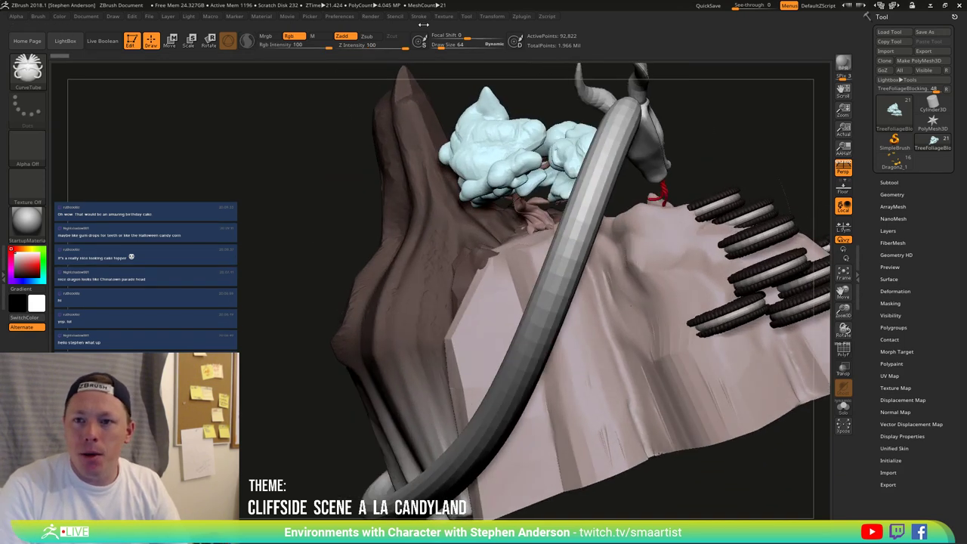
Step: Examine the CurveTube brush settings and the stroke's curve options, including Lock Start and Lock End
left_click(38, 16)
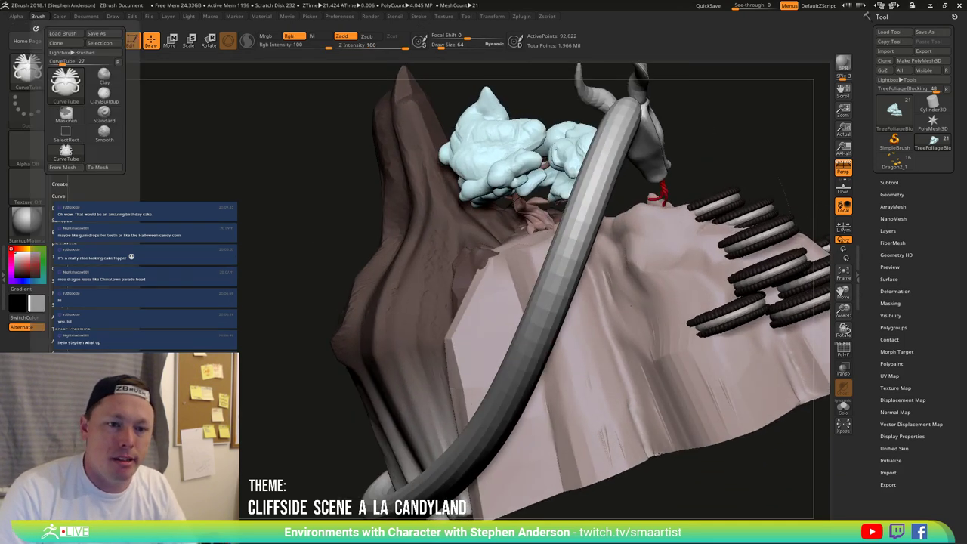
left_click(67, 220)
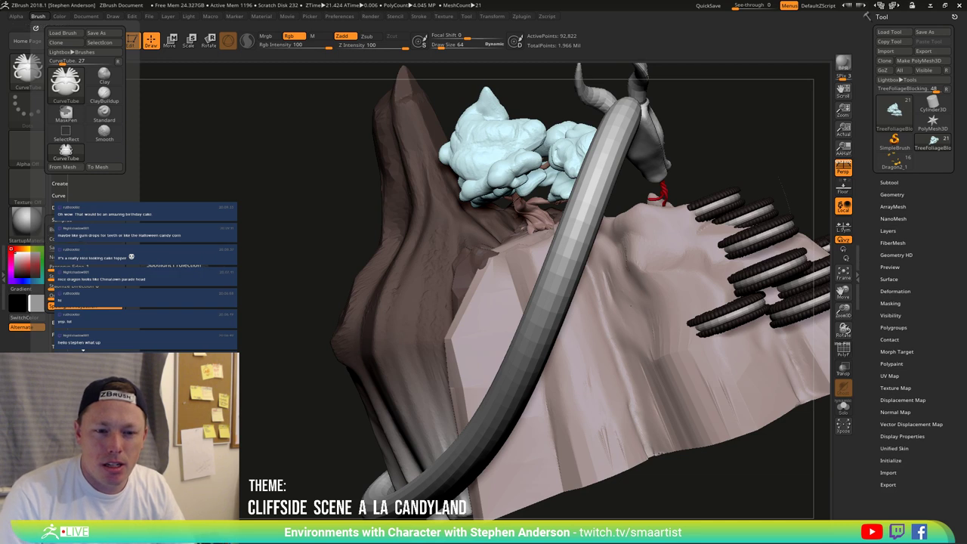
left_click(66, 383)
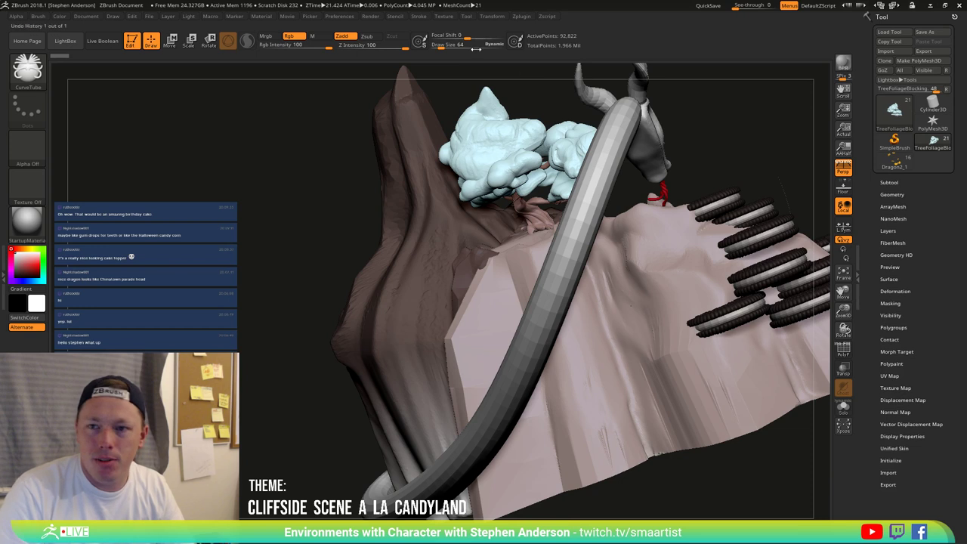
left_click(419, 17)
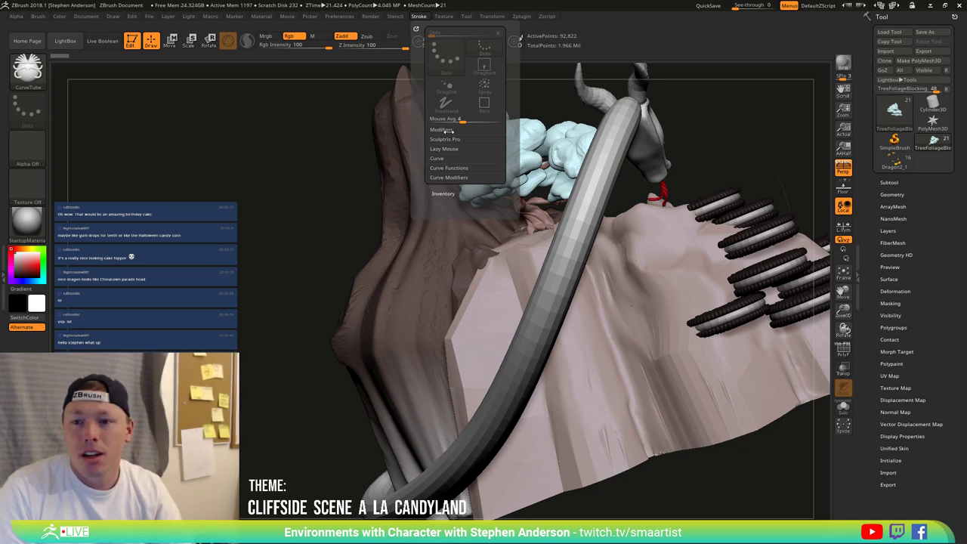
left_click(446, 158)
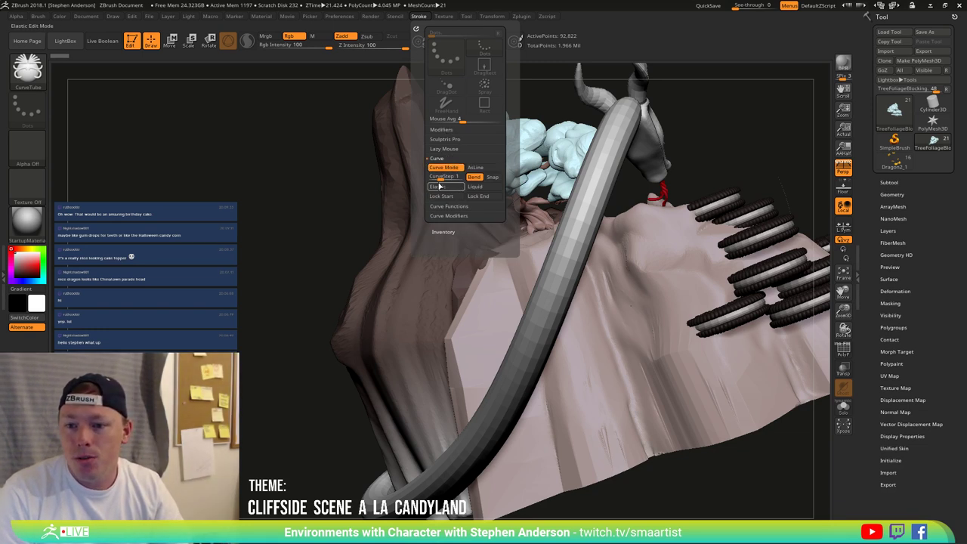
left_click(442, 195)
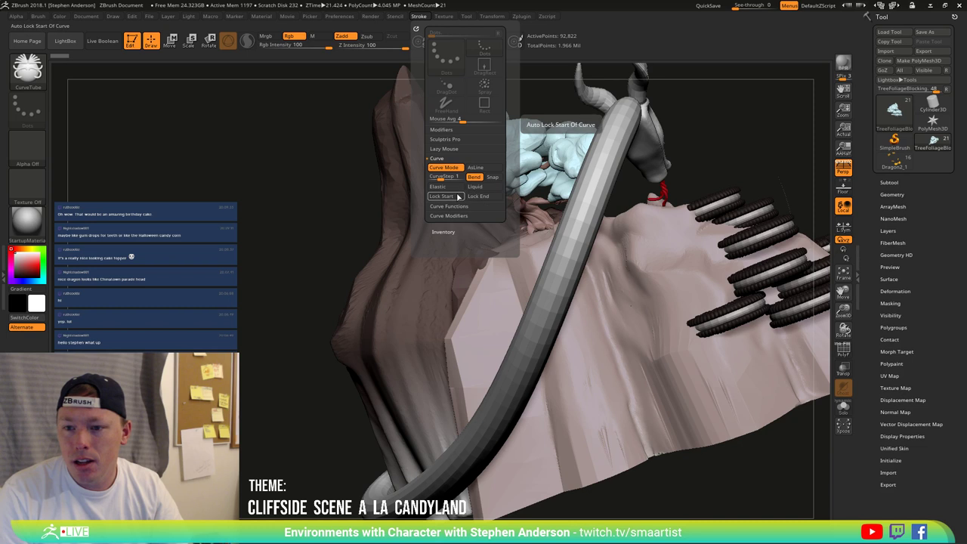
left_click(478, 196)
left_click_drag(302, 320, 327, 324)
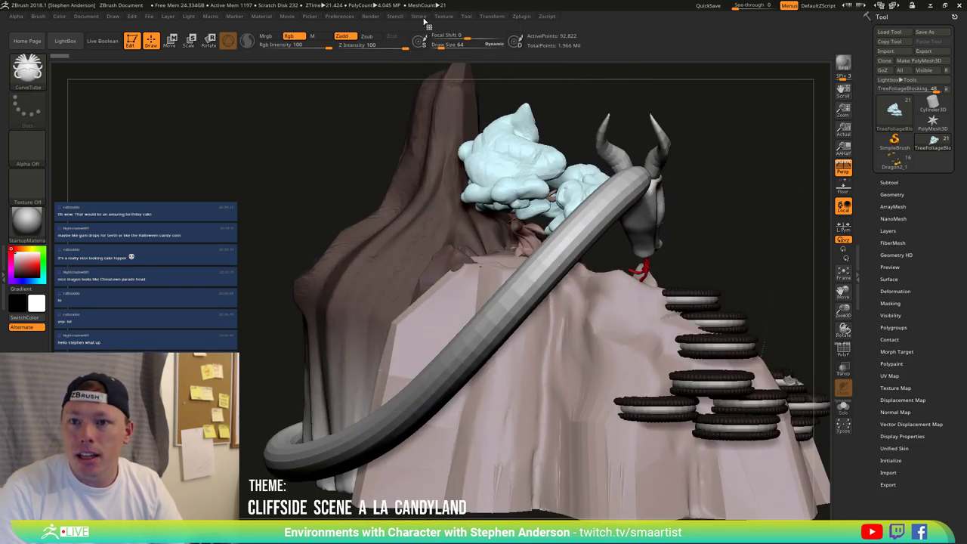
Step: Enable Size in the curve modifiers and reshape the Curve Falloff to be high at both ends with a dip near the first quarter
left_click(419, 15)
left_click(449, 215)
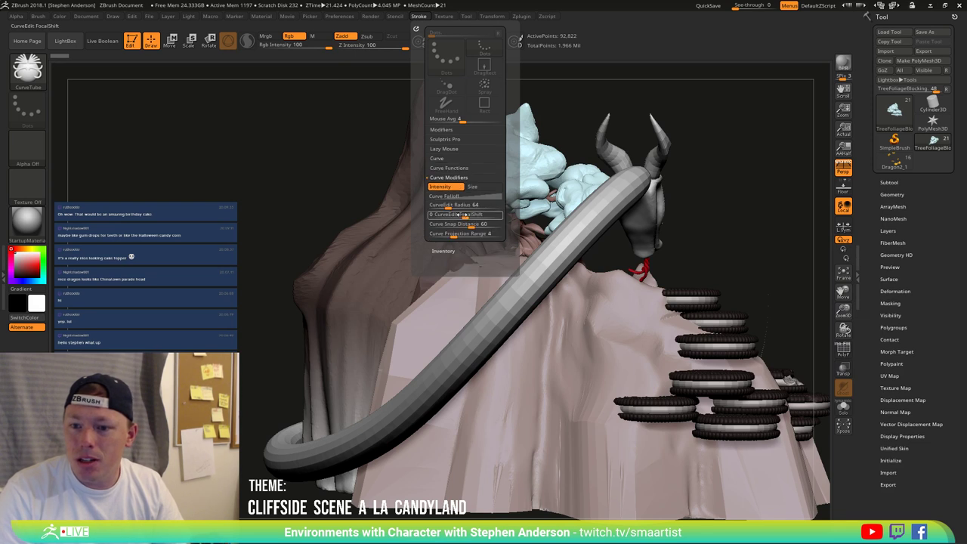
left_click(466, 196)
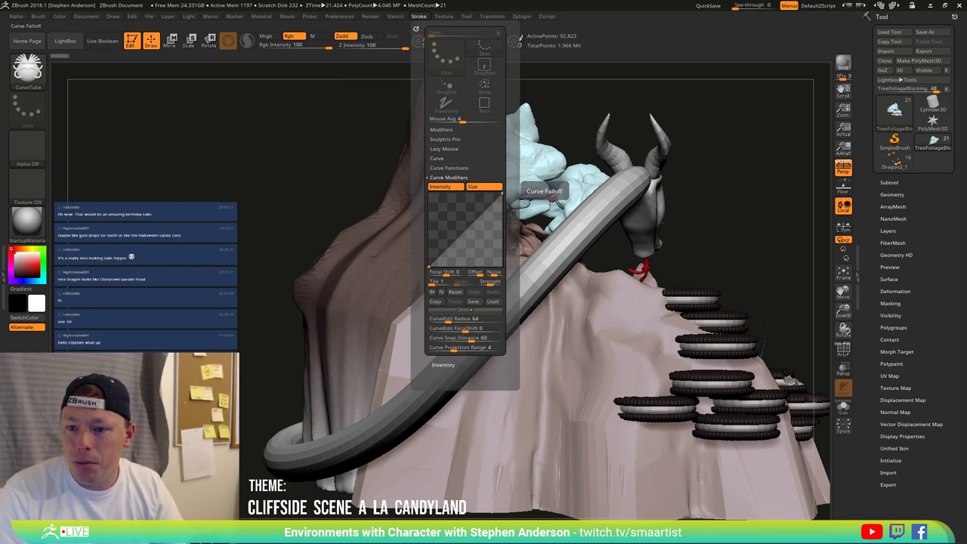
left_click_drag(464, 231, 447, 243)
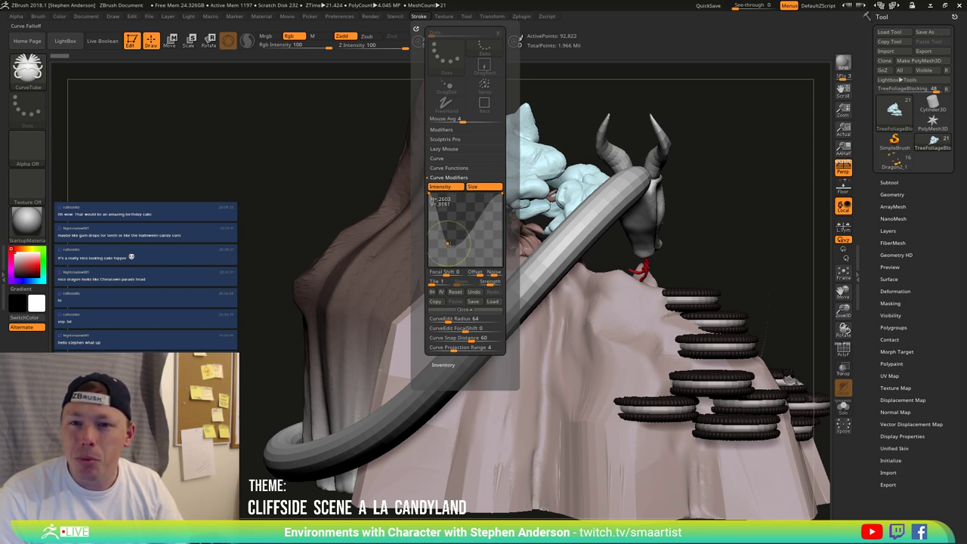
mouse_move(374, 313)
right_mouse_down()
mouse_move(408, 313)
mouse_move(389, 306)
right_mouse_up()
left_click(419, 17)
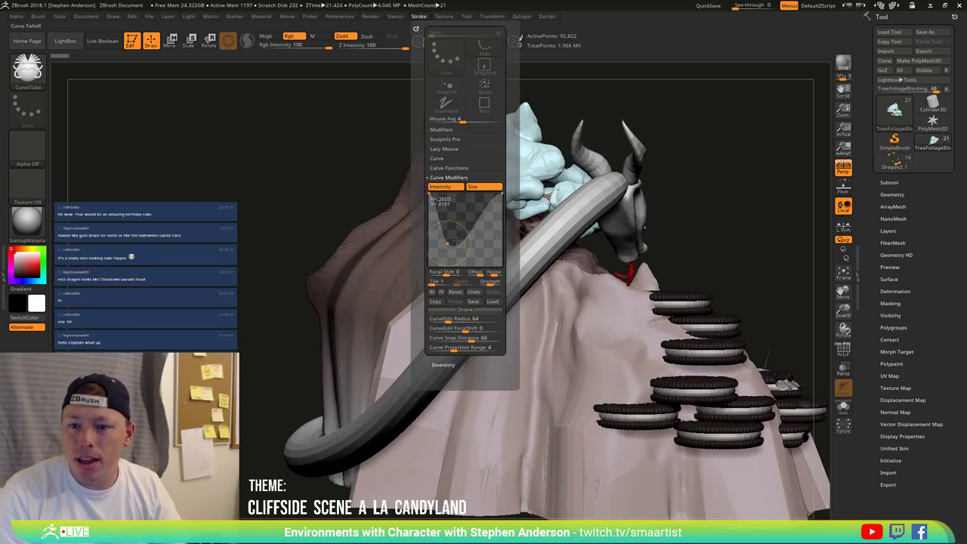
left_click_drag(426, 216, 429, 214)
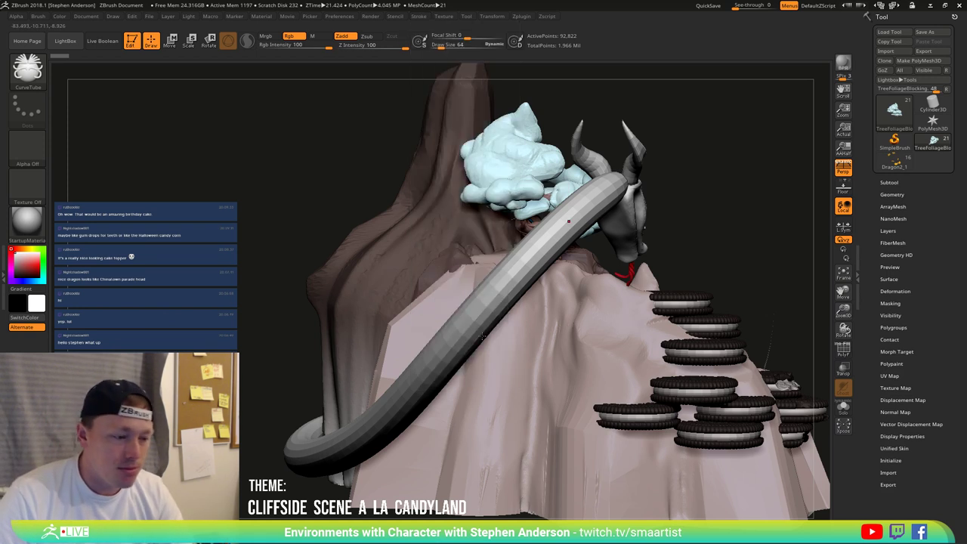
right_click_drag(562, 344, 481, 359)
left_click_drag(480, 360, 382, 329)
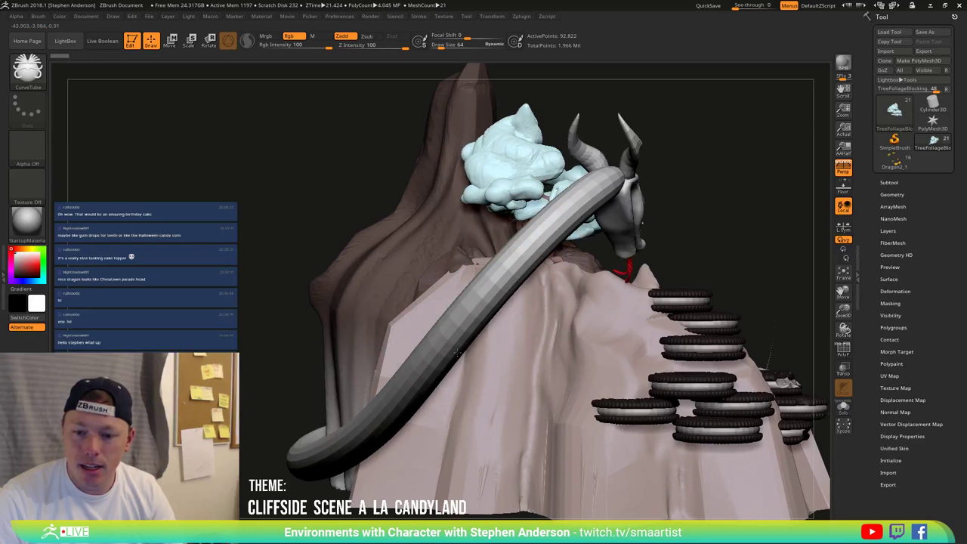
left_click(400, 328)
key("s")
left_click_drag(386, 324, 395, 323)
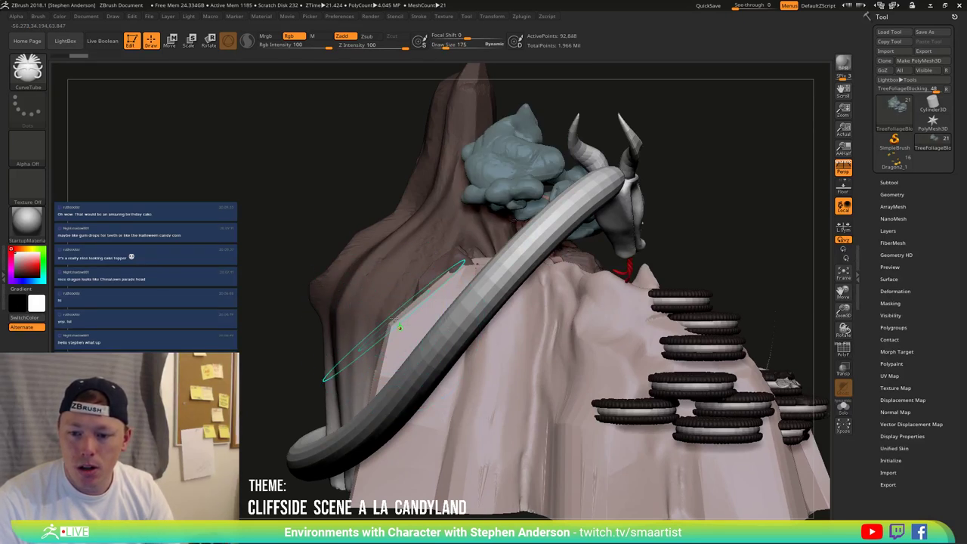
key("ctrl+z")
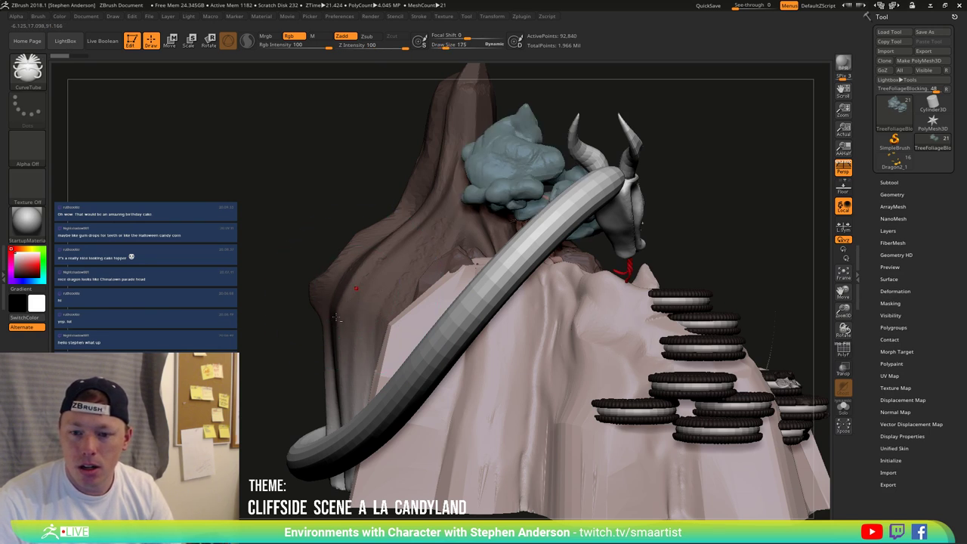
key("ctrl+z")
Step: Make the Candyland_08 cliff the active subtool
key("n")
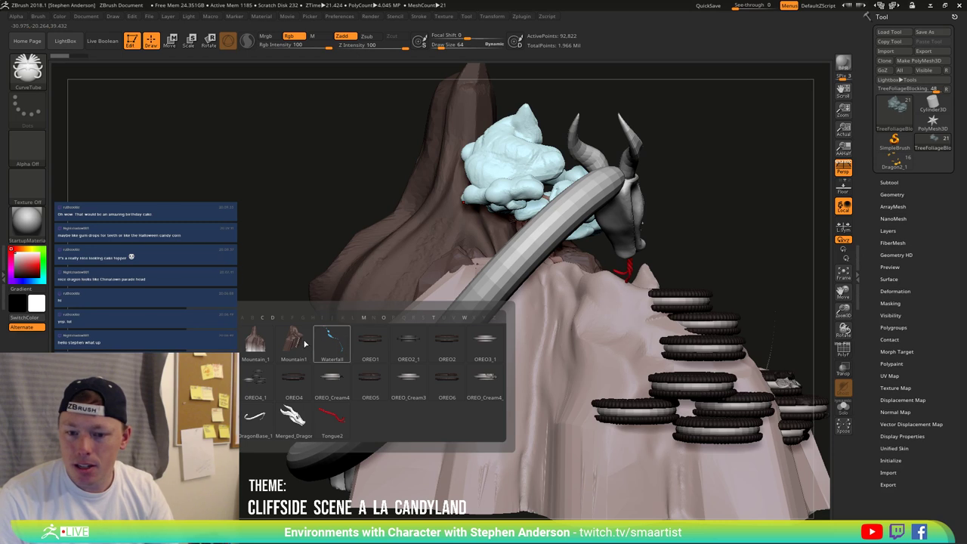
mouse_move(257, 344)
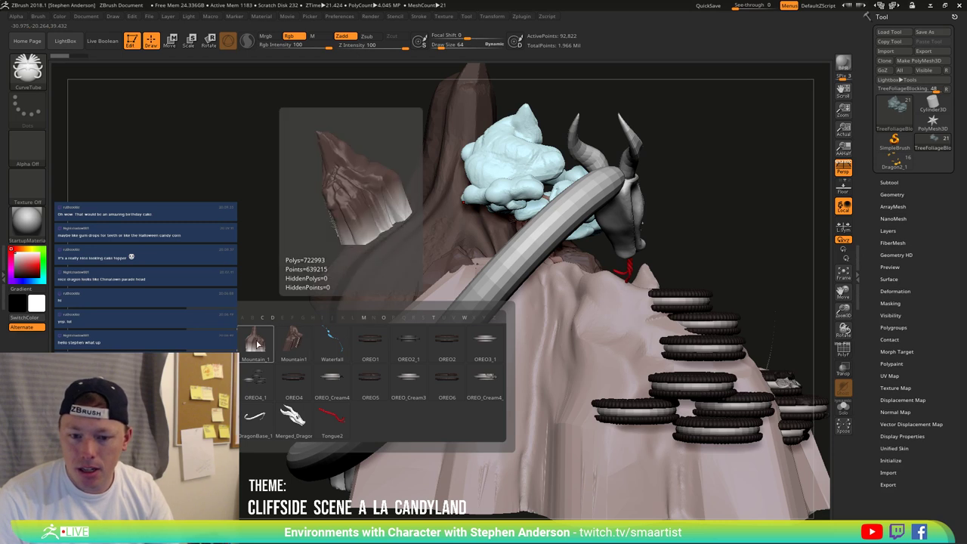
left_click(294, 342)
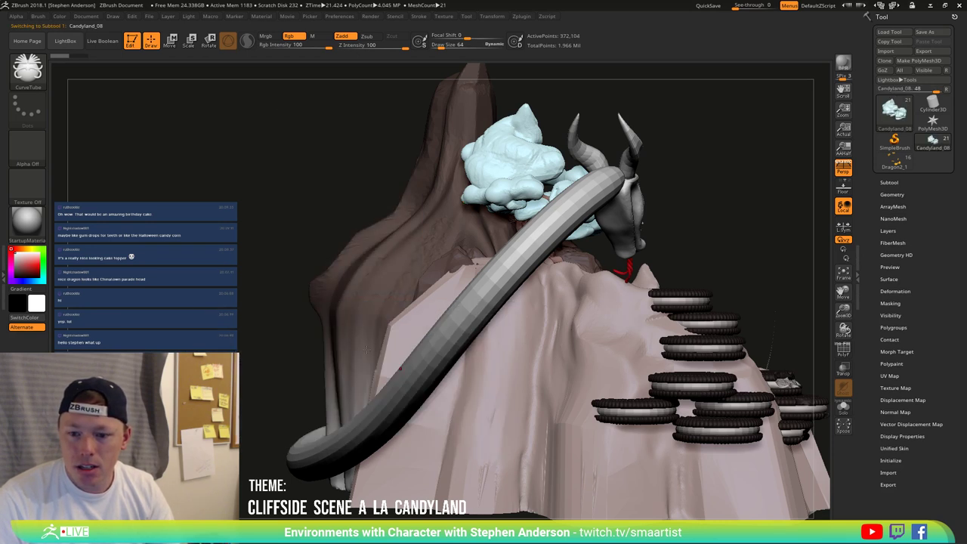
Step: Set the CurveTube brush's draw size to 81
key("s")
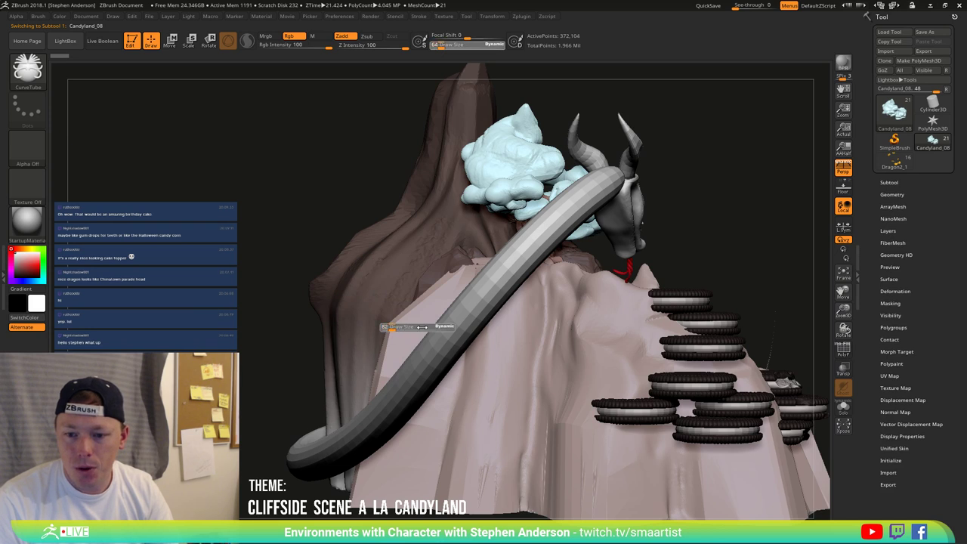
key("s")
left_click_drag(393, 328, 452, 331)
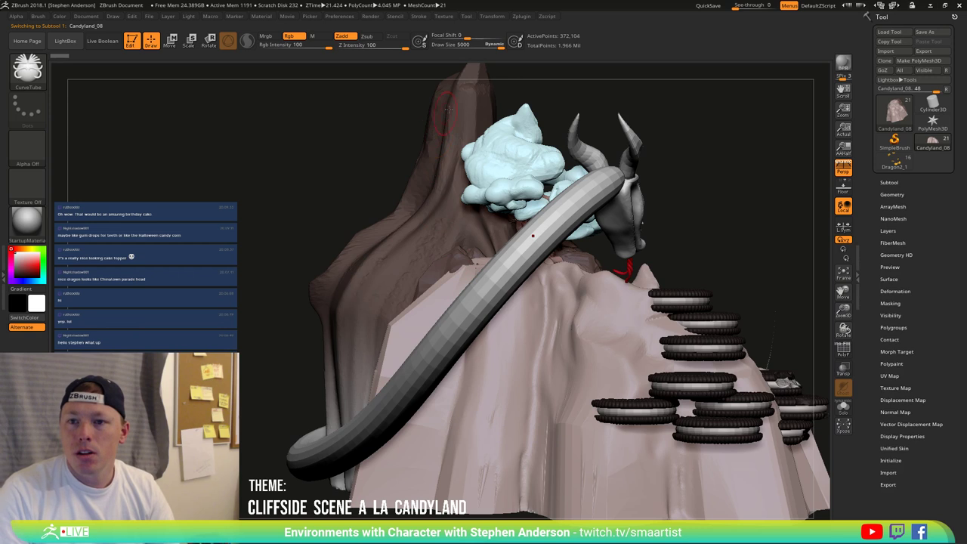
left_click(493, 43)
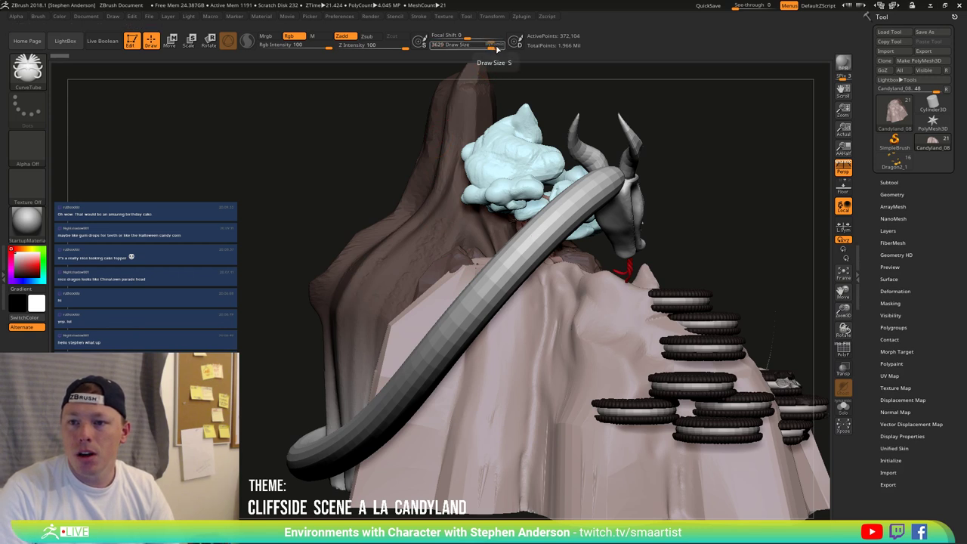
key("s")
left_click_drag(393, 326, 348, 326)
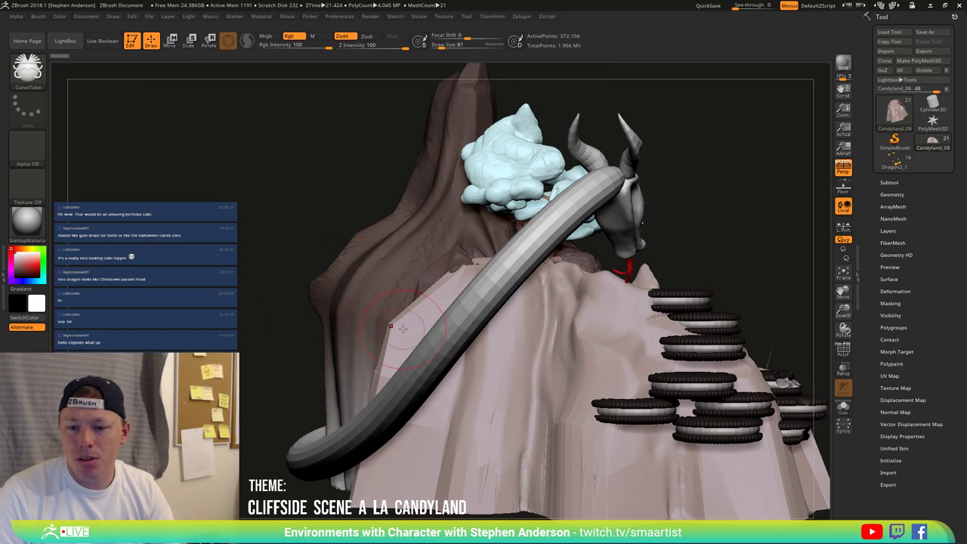
Step: Draw a curved tube from the cliff's edge, arching outward and down beside the dragon's body
mouse_move(408, 330)
right_mouse_down()
mouse_move(370, 329)
mouse_move(389, 329)
right_mouse_up()
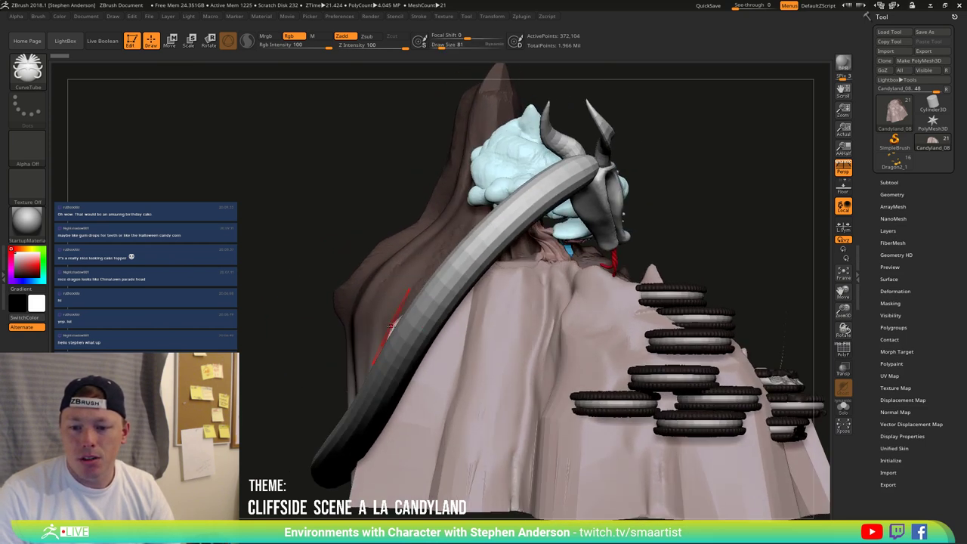
left_click_drag(361, 312, 251, 352)
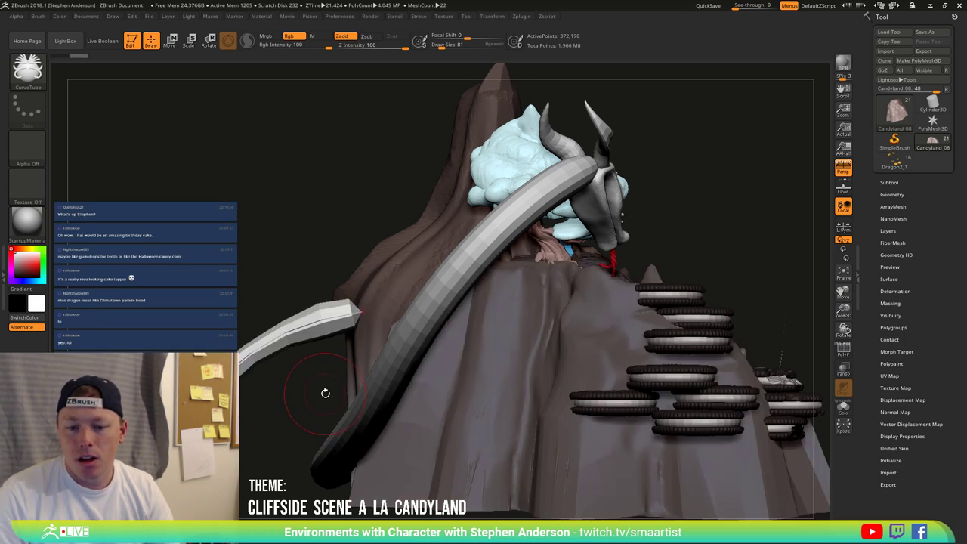
mouse_move(293, 397)
right_mouse_down()
mouse_move(361, 340)
mouse_move(394, 342)
mouse_move(403, 355)
mouse_move(389, 347)
mouse_move(406, 335)
mouse_move(375, 282)
mouse_move(536, 289)
mouse_move(438, 293)
mouse_move(494, 309)
mouse_move(425, 319)
right_mouse_up()
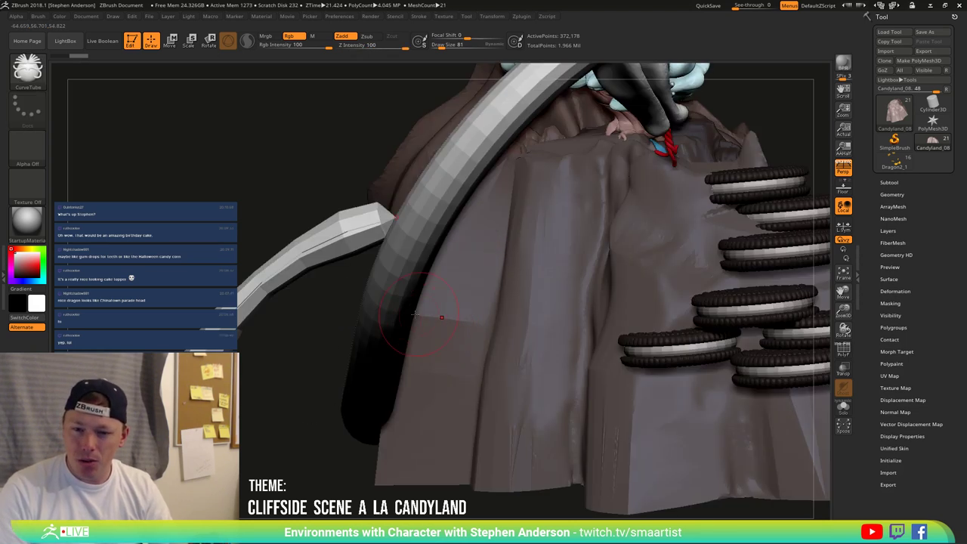
right_click_drag(318, 337, 400, 318, "alt")
Step: Set the draw size to 204 and rebuild the new tube thicker along its curve
key("s")
left_click_drag(378, 335, 386, 336)
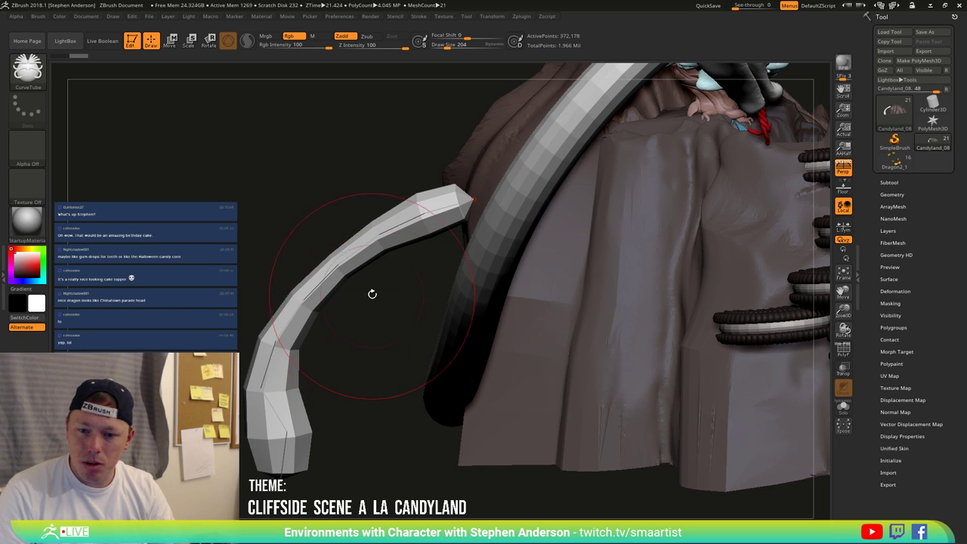
left_click(337, 267)
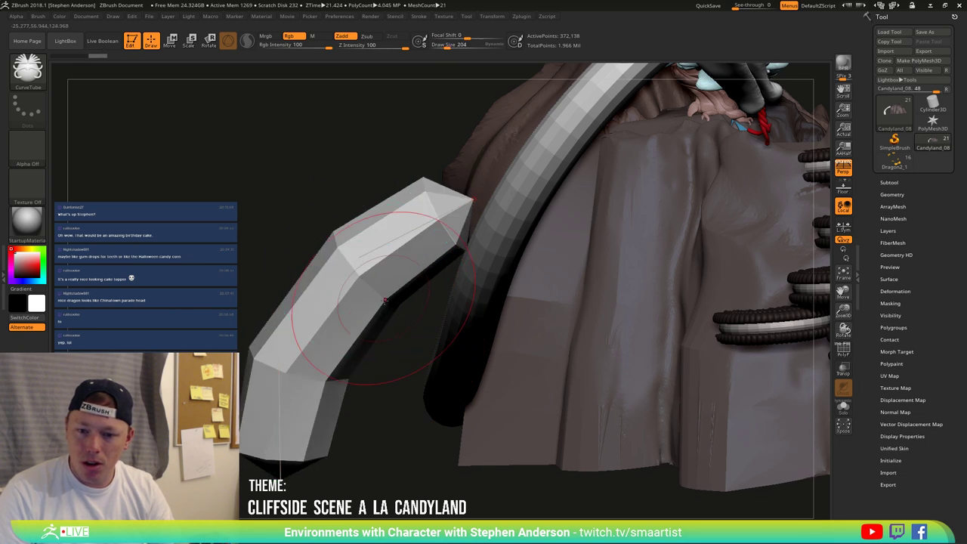
Step: Set the draw size to 75, rebuild the tube thinner, and undo that rebuild
key("s")
mouse_move(326, 139)
left_mouse_down()
mouse_move(190, 150)
mouse_move(296, 148)
left_mouse_up()
left_click(394, 242)
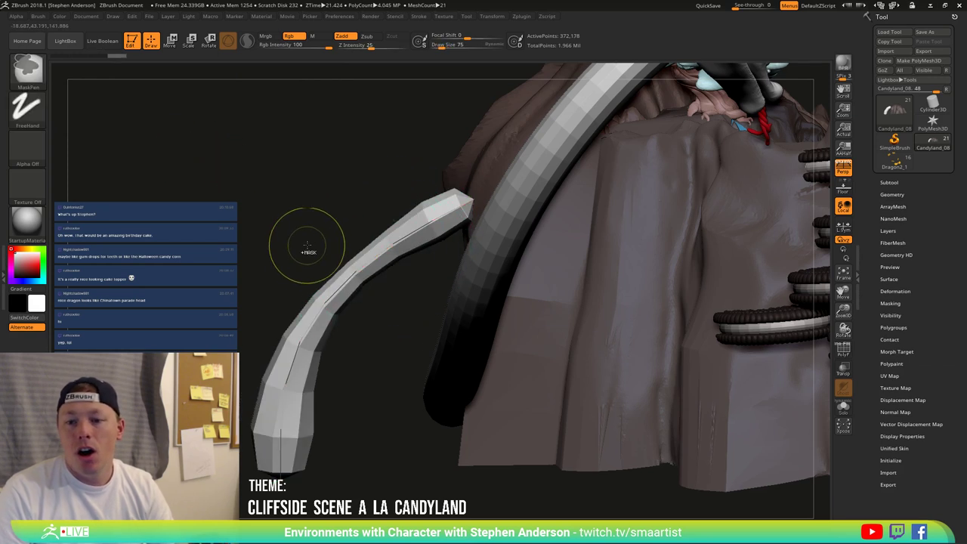
key("ctrl+z")
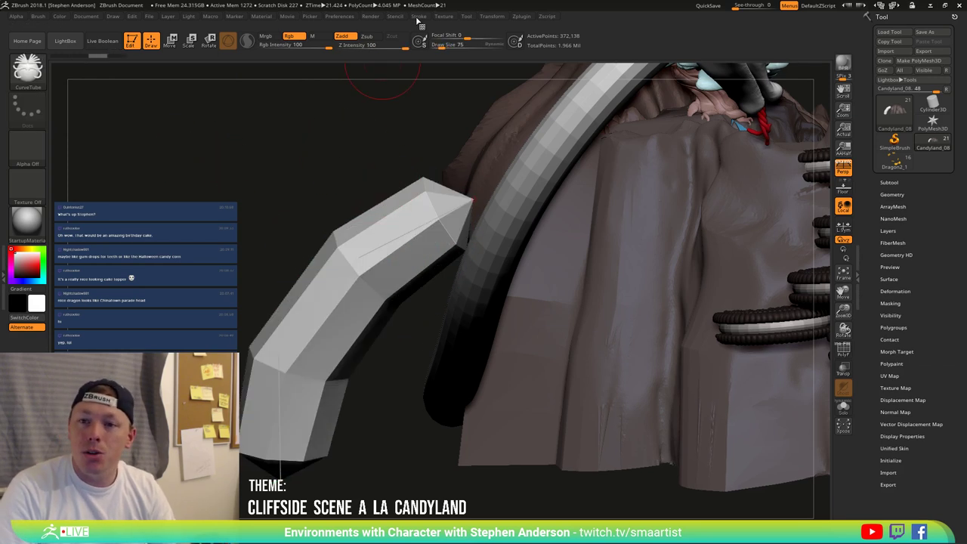
Step: Set the stroke's CurveStep to 0.25 and rebuild the tube with denser segments
left_click(418, 18)
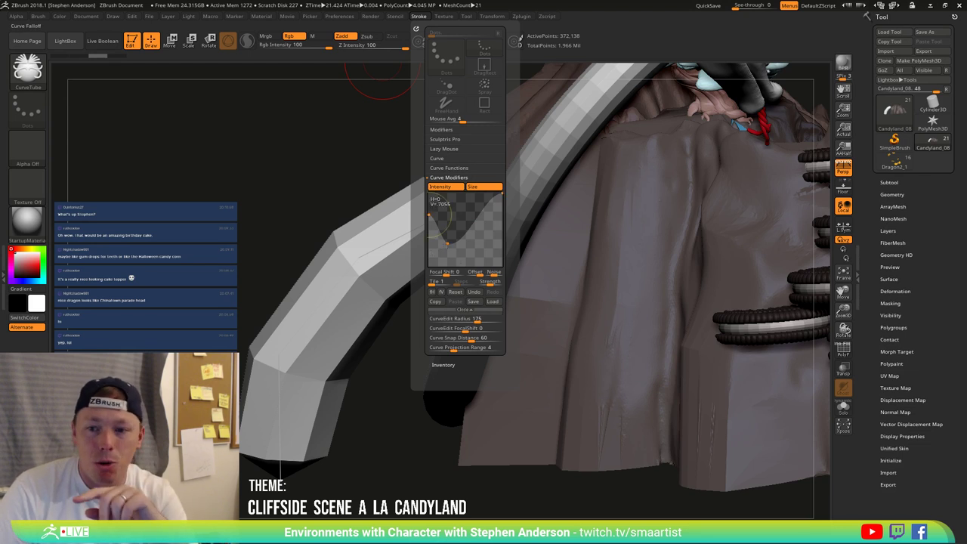
left_click(438, 158)
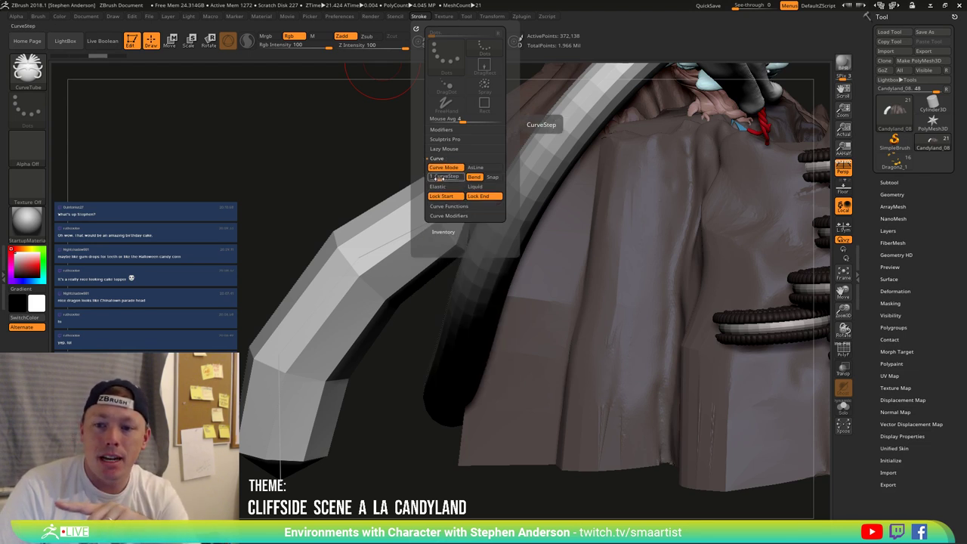
left_click(438, 178)
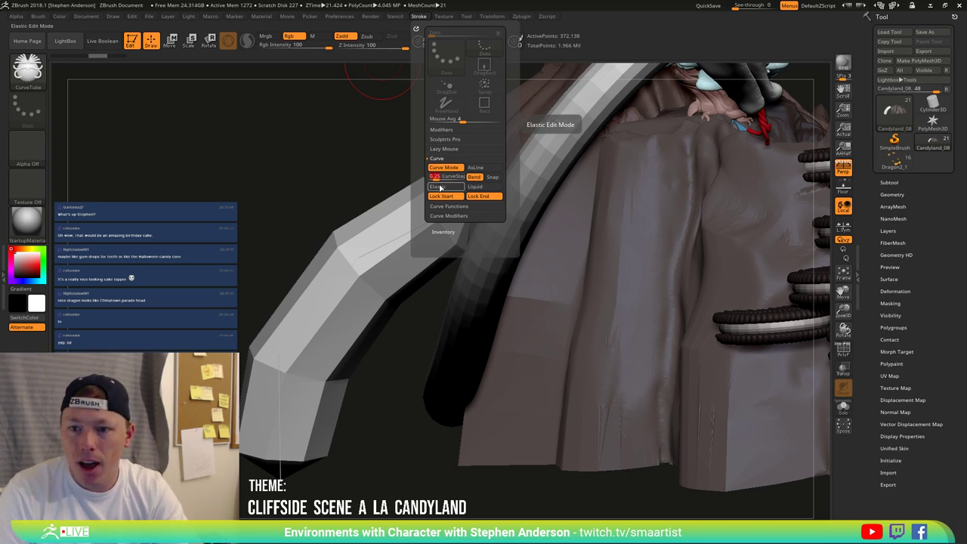
left_click(440, 187)
left_click(350, 275)
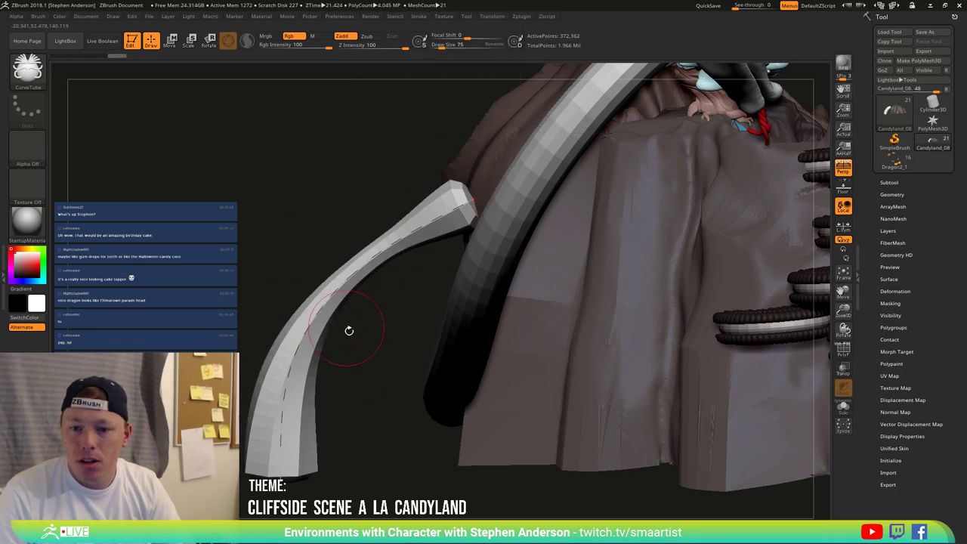
Step: Set the draw size to 189 and rebuild the tube thicker along its curve
right_click_drag(406, 410, 368, 344, "ctrl")
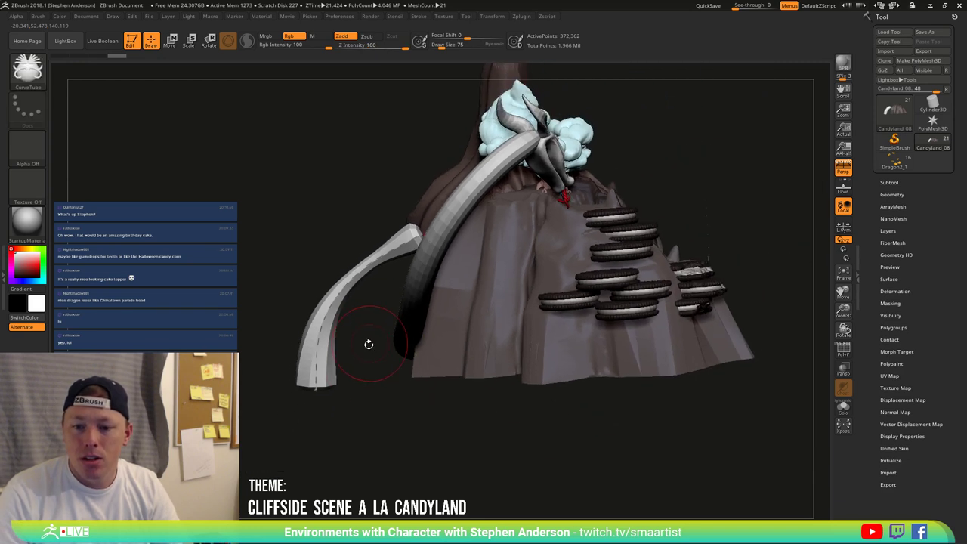
key("s")
left_click_drag(377, 398, 383, 398)
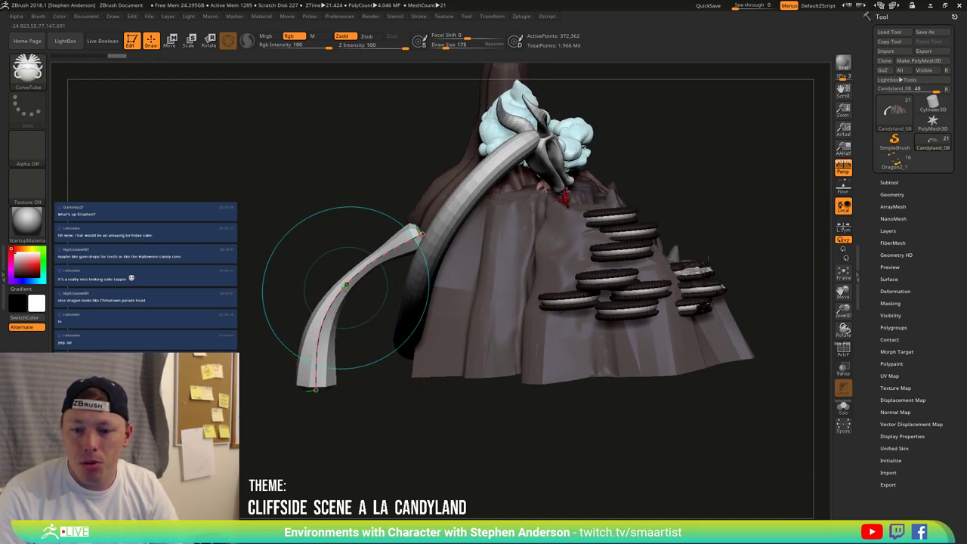
left_click(348, 291)
left_click_drag(296, 214, 291, 215)
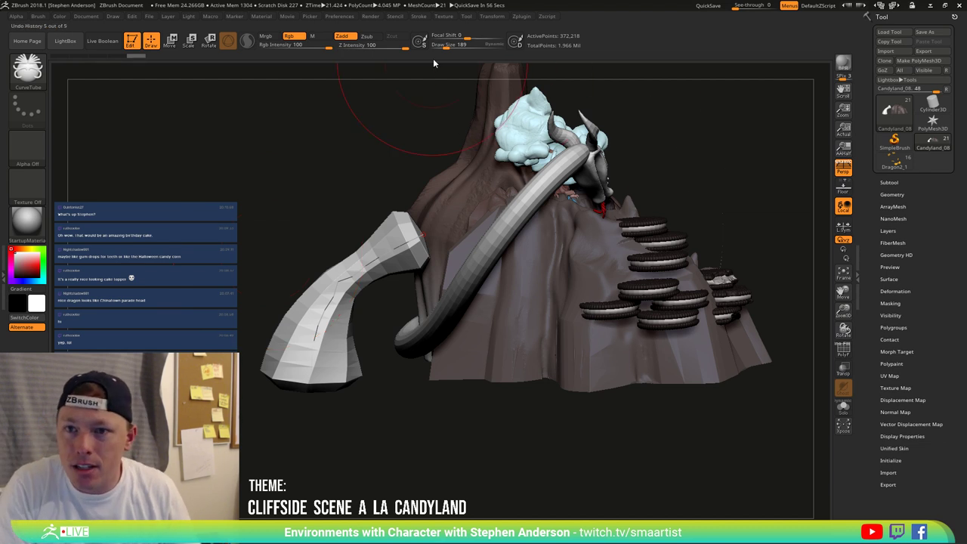
Step: Set the stroke's CurveStep to 1 and update the tube along its curve
left_click(420, 17)
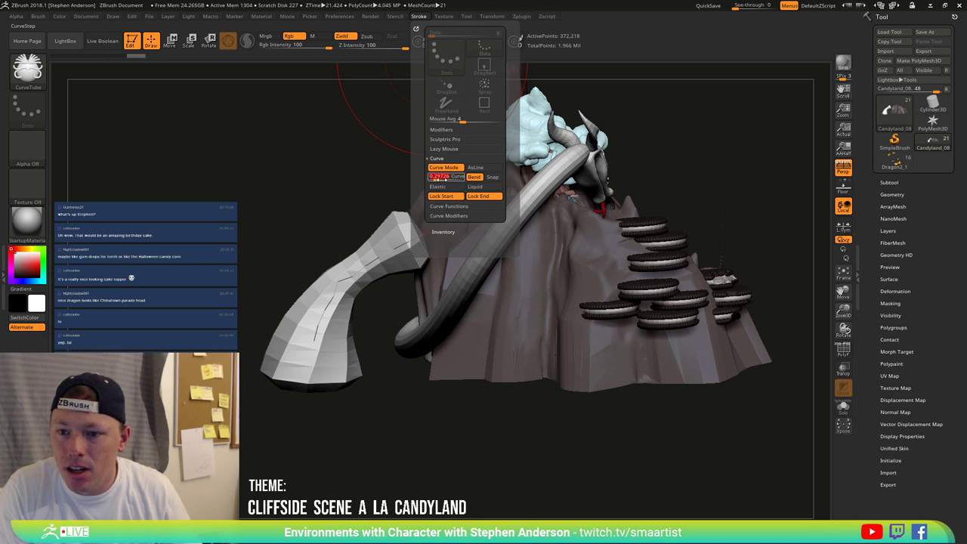
type("2")
key("Return")
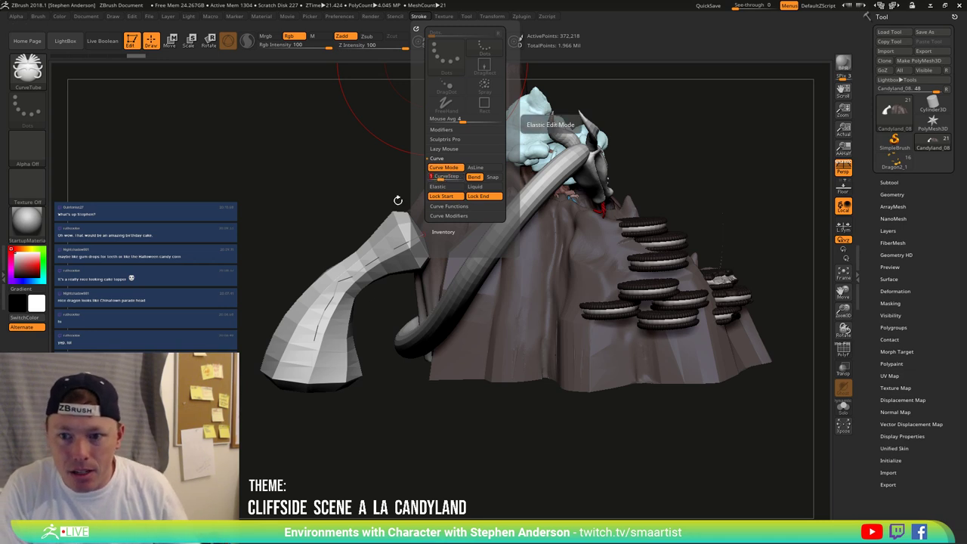
left_click(363, 267)
mouse_move(344, 228)
left_mouse_down()
mouse_move(249, 228)
mouse_move(332, 227)
left_mouse_up()
Step: Undo the last tube updates and rebuild the tube from its restored curve with coarser segments
key("ctrl+z")
key("ctrl+z")
key("ctrl+z")
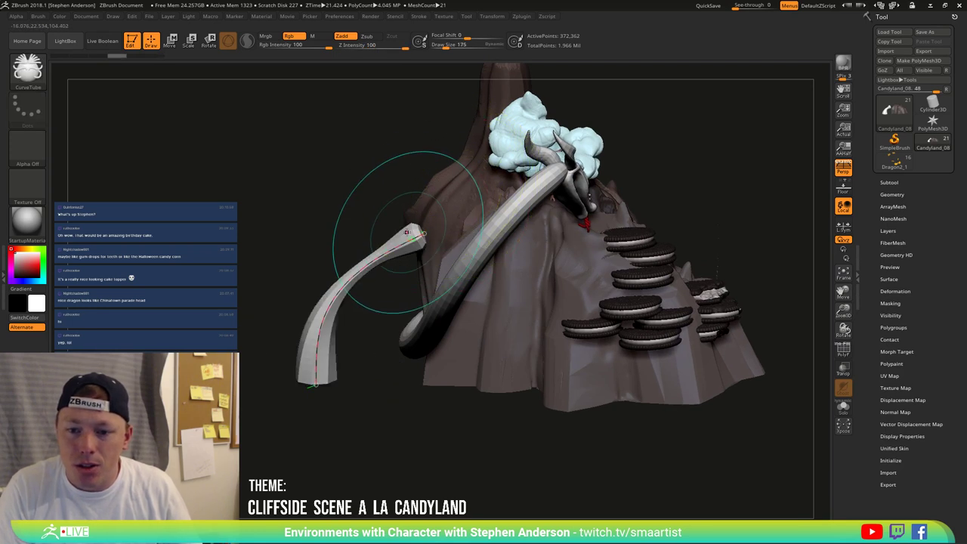
left_click(405, 241)
left_click_drag(320, 218, 344, 209)
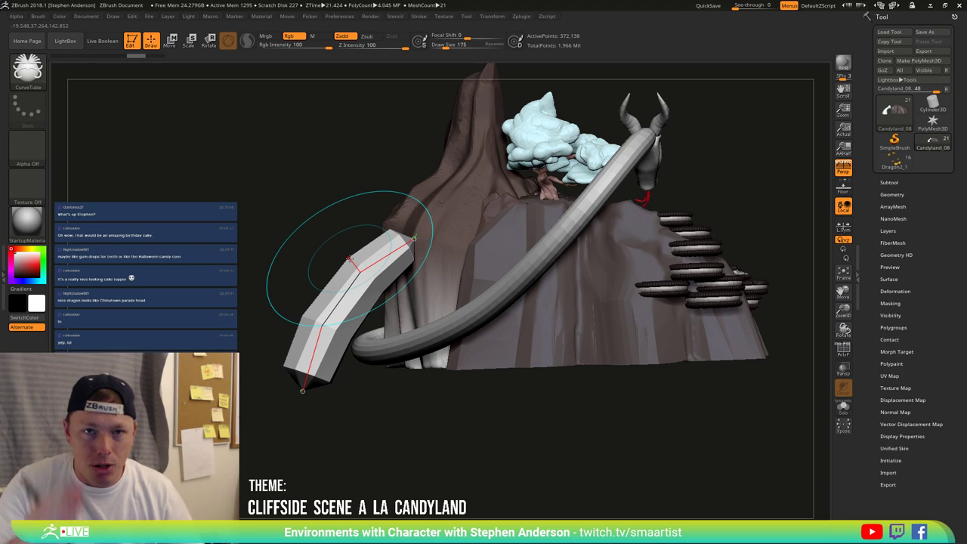
key("bracketright")
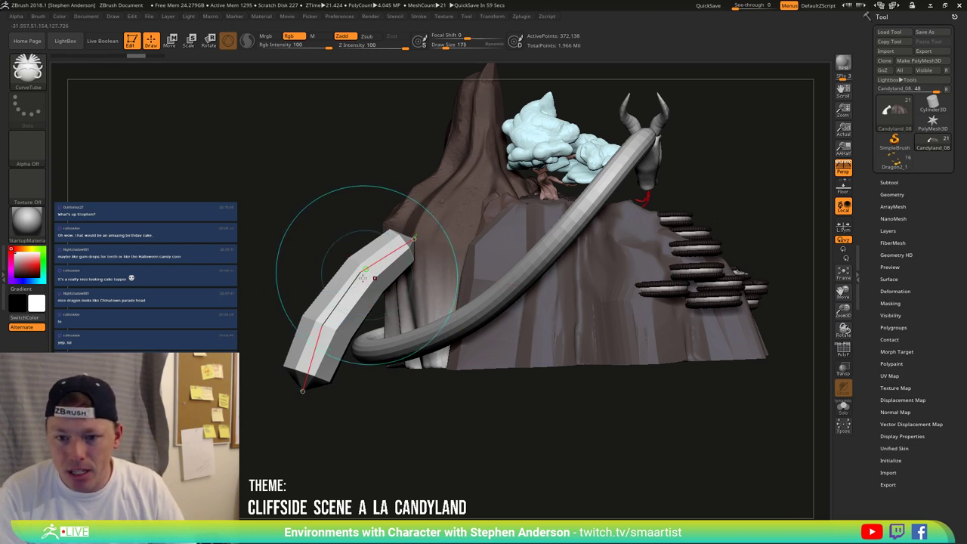
Step: Lower the stroke's CurveStep below 1 for denser tube segments
left_click(419, 16)
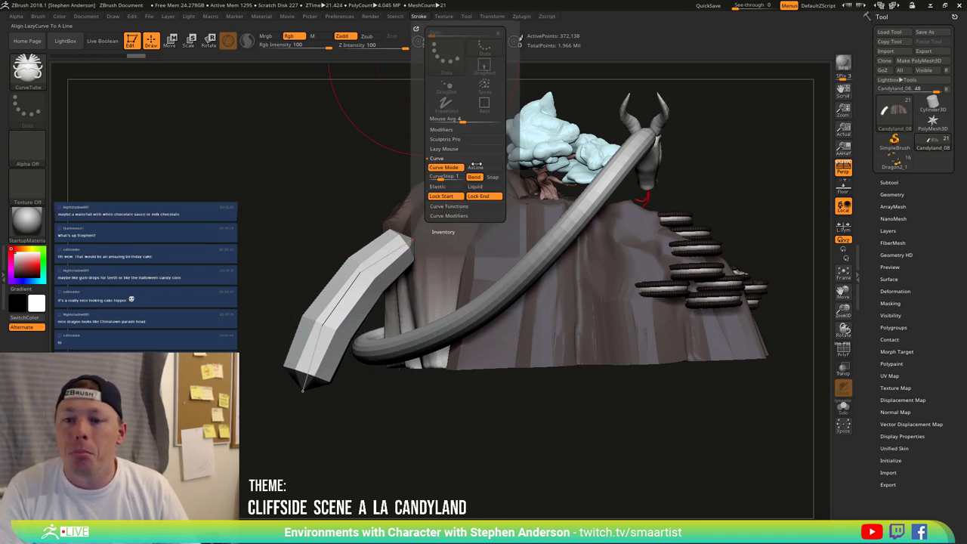
left_click(438, 176)
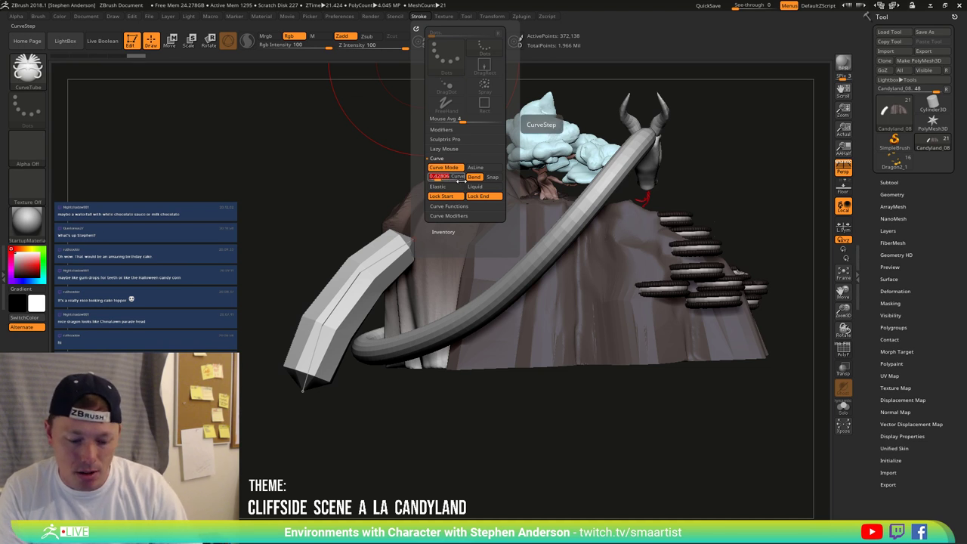
type("0.1")
key("Return")
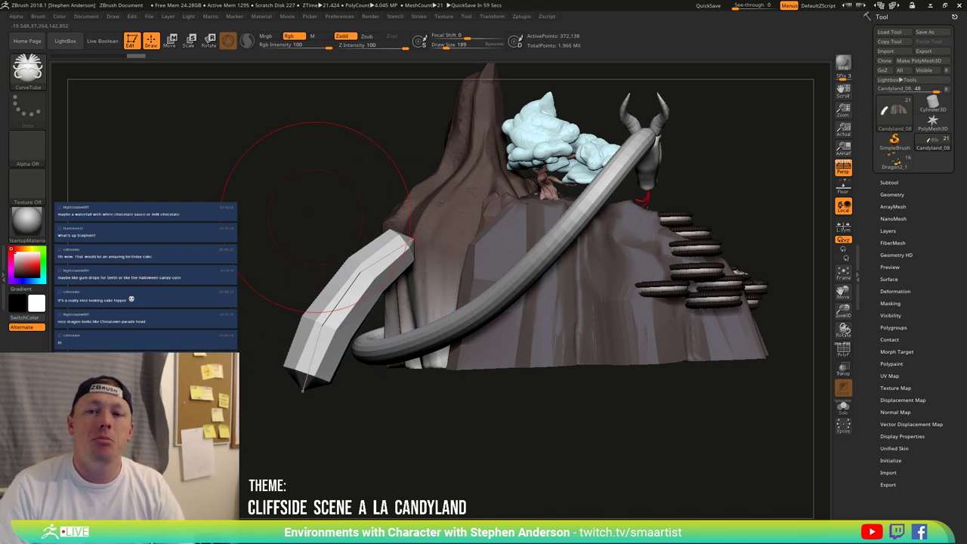
Step: Check the Curve Falloff in the curve modifiers, try to update the tube by pulling its curve, and undo that edit
left_click(419, 16)
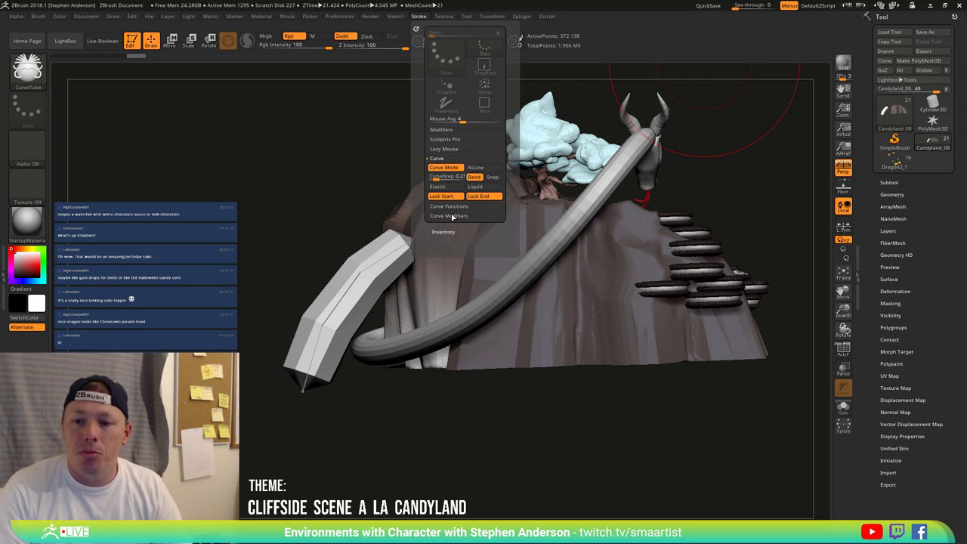
left_click(452, 216)
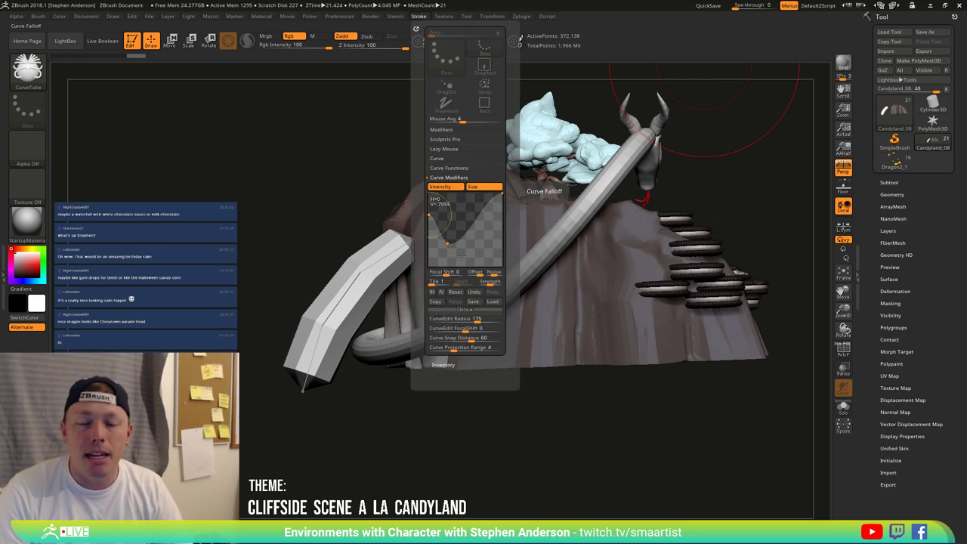
left_click_drag(350, 291, 336, 327)
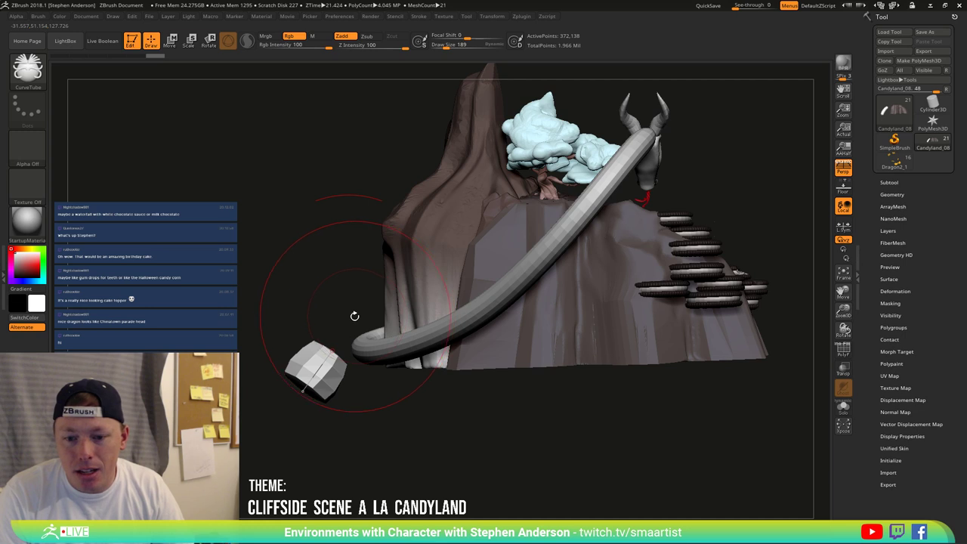
key("ctrl+z")
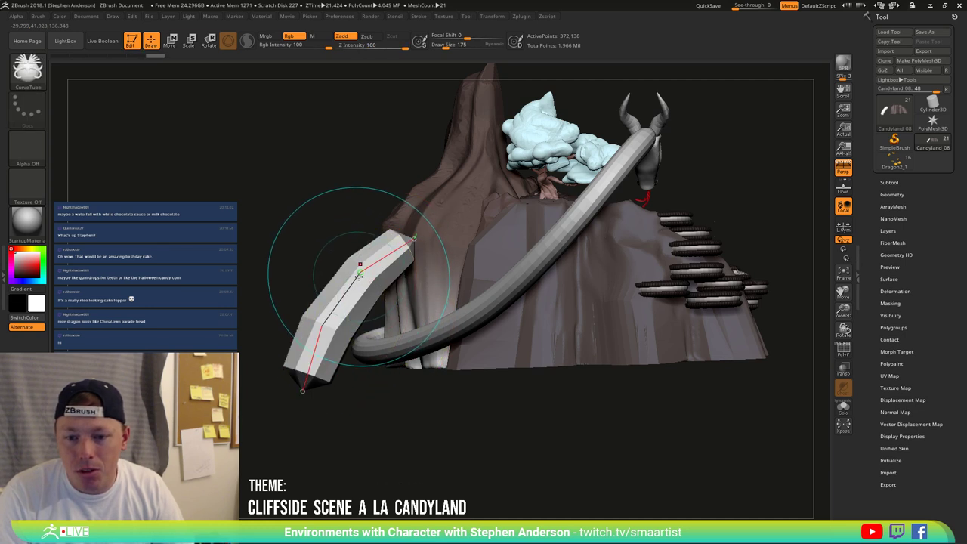
Step: Try to smooth the tube's curve into a straighter line, and undo the change
left_click(359, 275)
key("ctrl+z")
left_click_drag(327, 264, 336, 263)
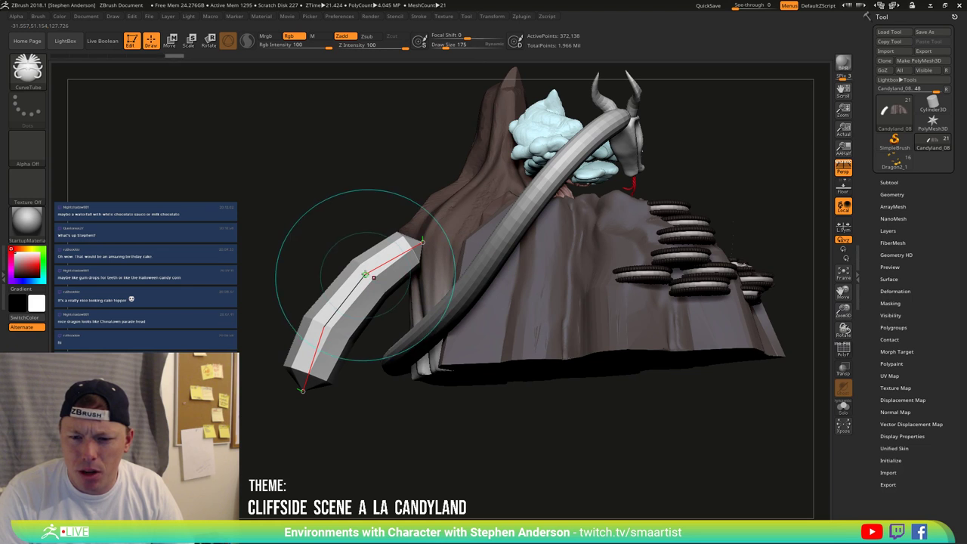
left_click_drag(356, 289, 362, 279, "shift")
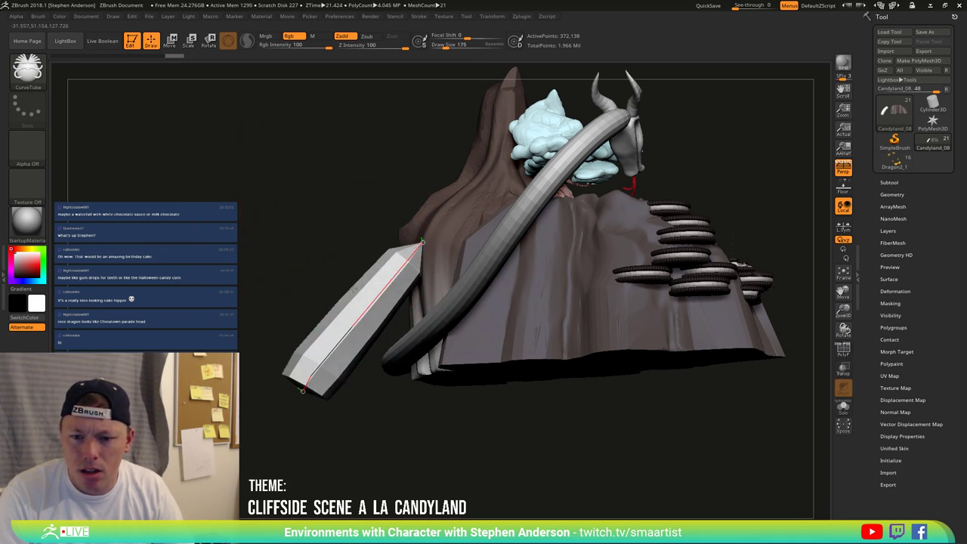
key("ctrl+z")
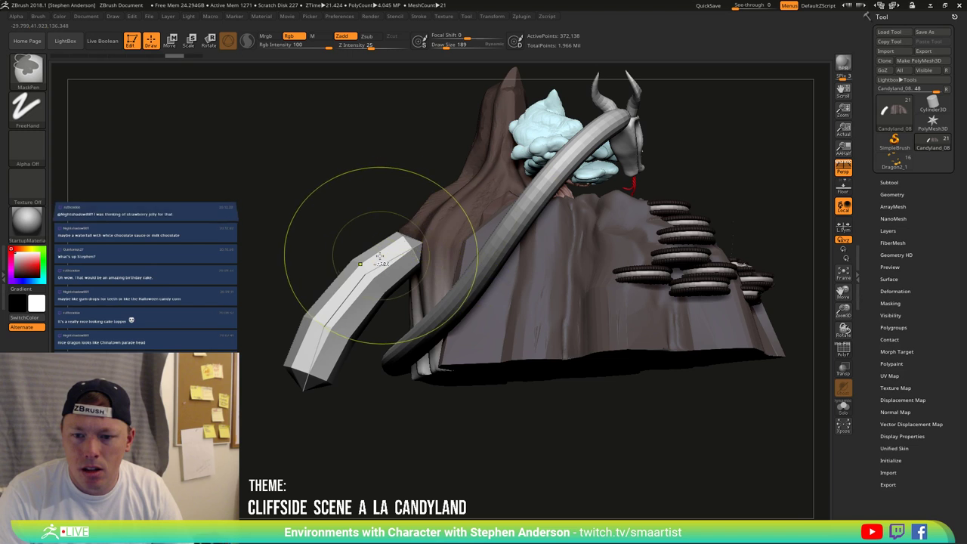
Step: Step through the edit history to restore the earlier, more finely segmented curved tube with flared ends
key("ctrl+z")
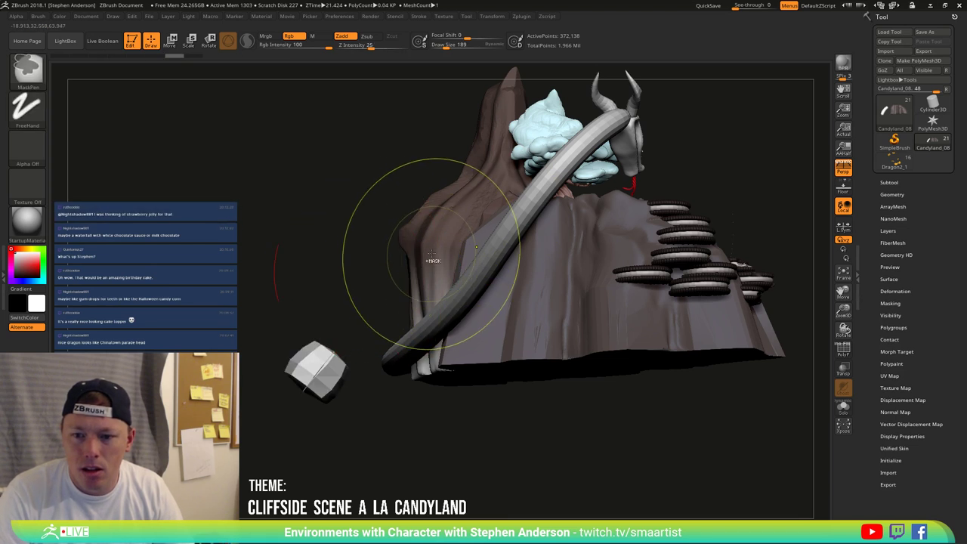
key("ctrl+shift+z")
key("ctrl+z")
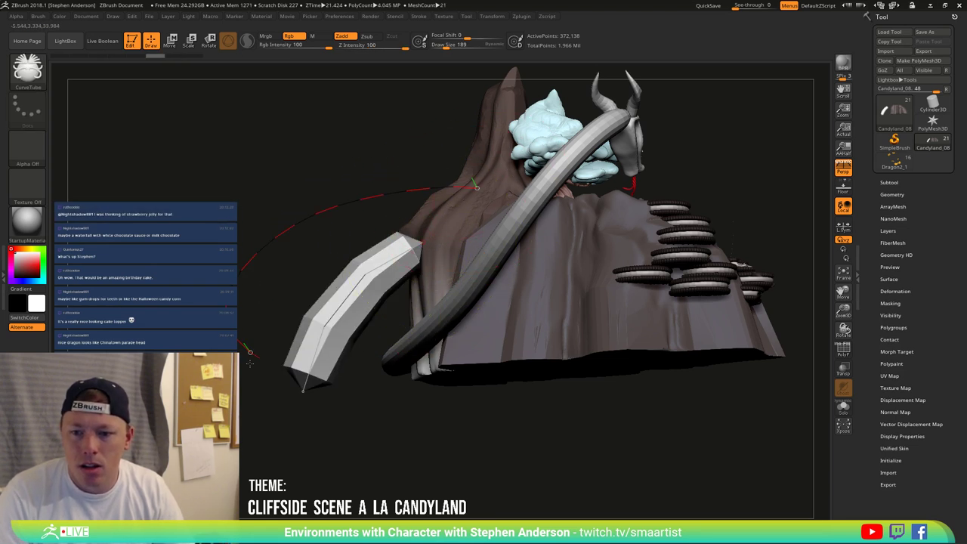
key("ctrl+z")
key("ctrl+shift+z")
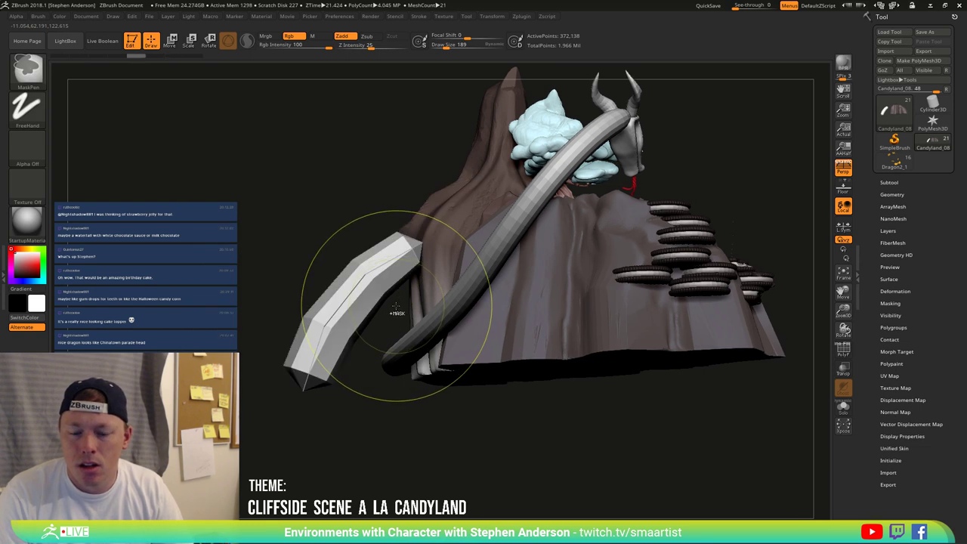
key("ctrl+z")
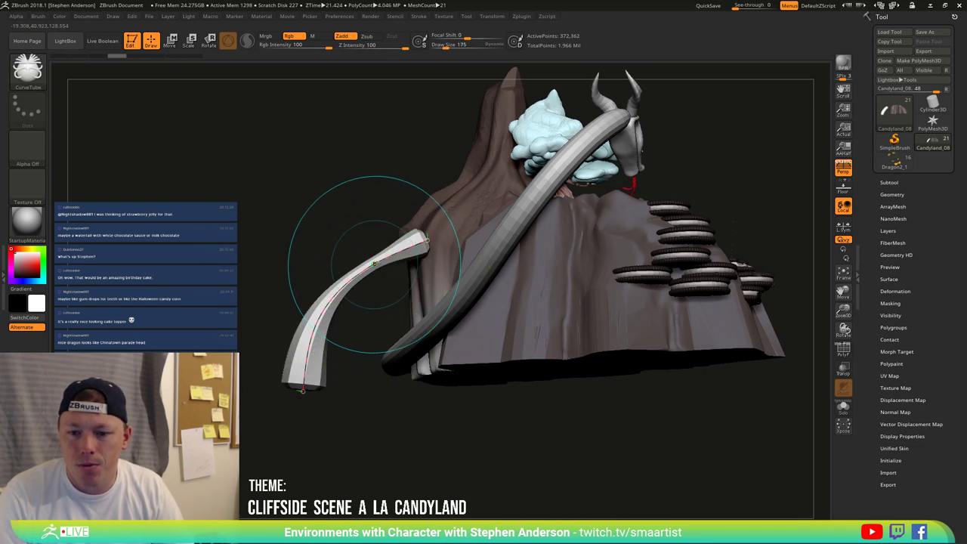
key("ctrl+z")
mouse_move(277, 241)
left_mouse_down()
mouse_move(350, 259)
mouse_move(497, 201)
mouse_move(448, 194)
left_mouse_up()
key("shift")
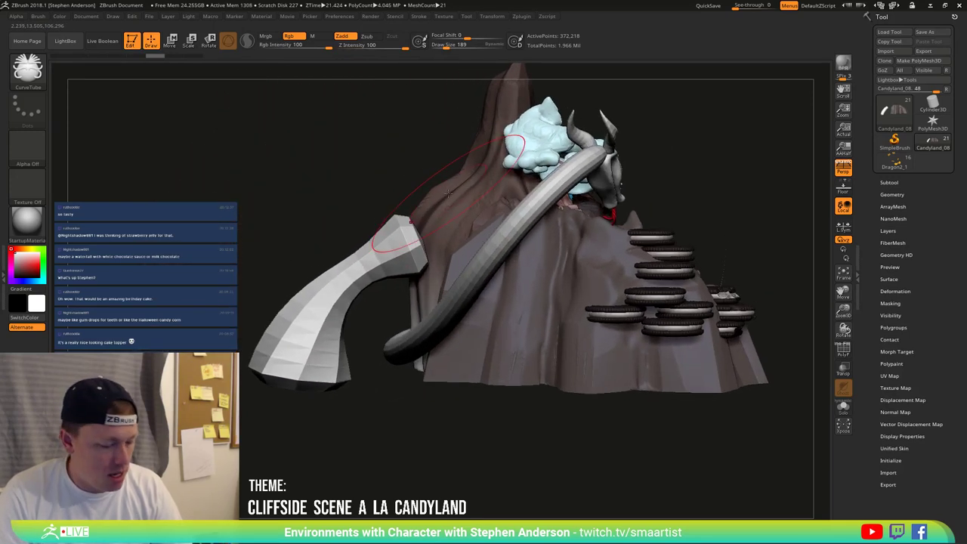
Step: Pull the tube's upper end toward the mountain with the Move brush, and set the brush's Focal Shift to 46
key("b")
key("m")
key("v")
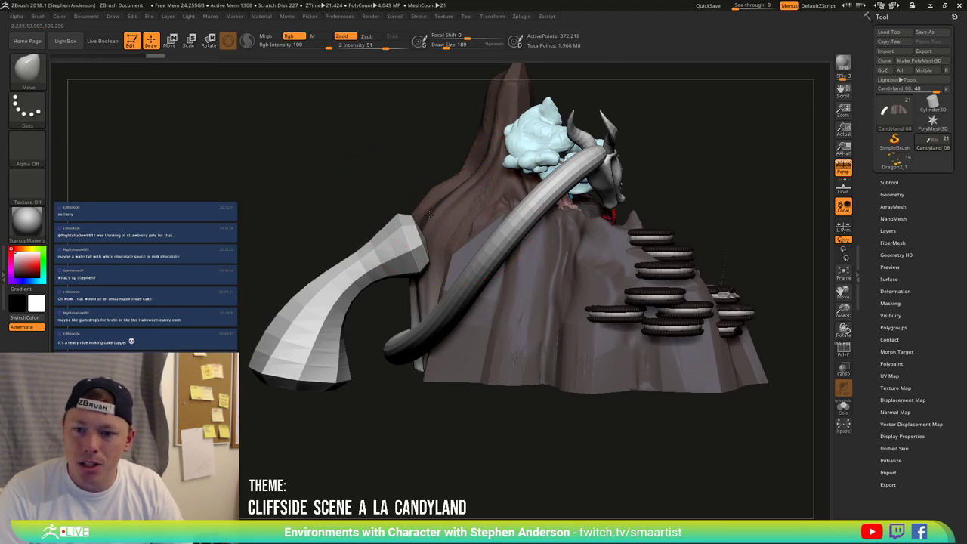
left_click_drag(413, 225, 475, 216)
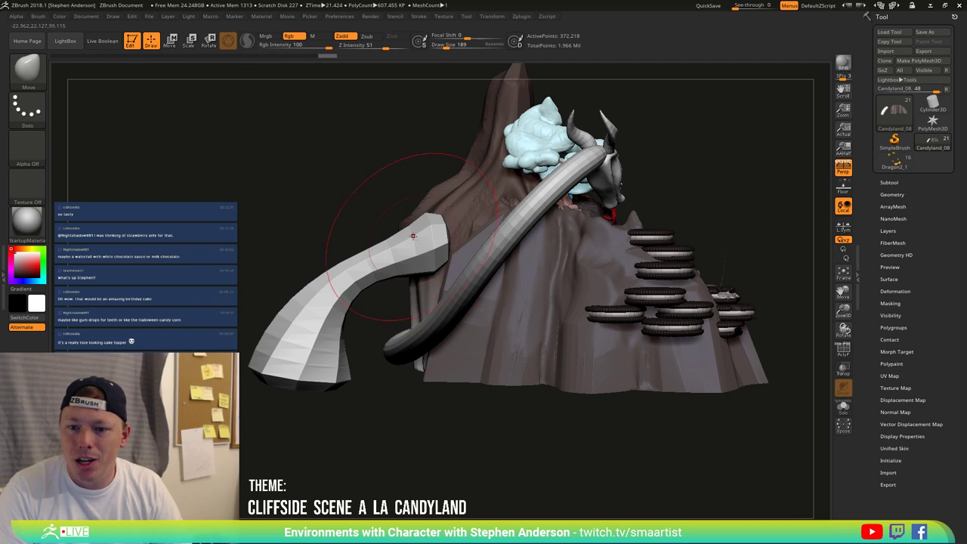
left_click_drag(416, 235, 401, 230)
mouse_move(342, 244)
left_mouse_down()
mouse_move(451, 282)
mouse_move(506, 228)
left_mouse_up()
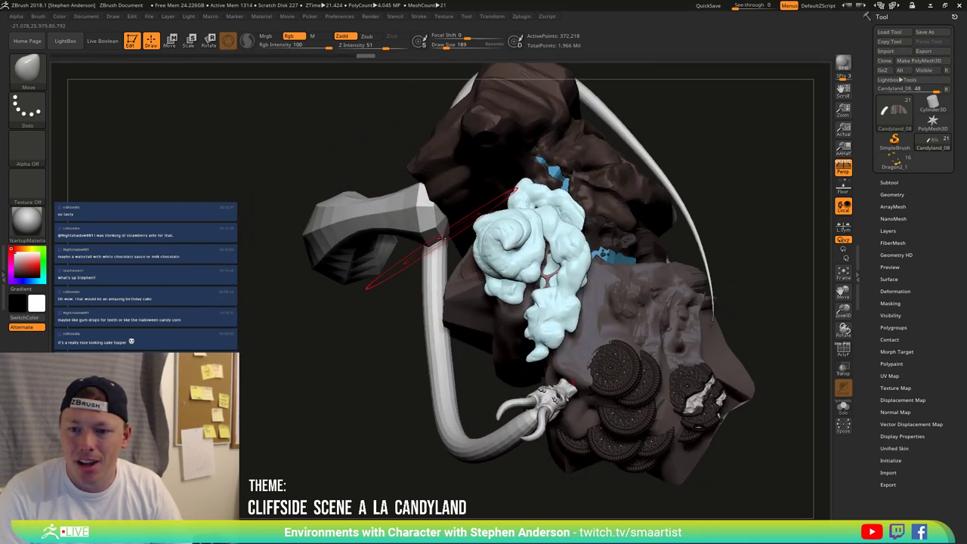
left_click_drag(442, 233, 478, 230)
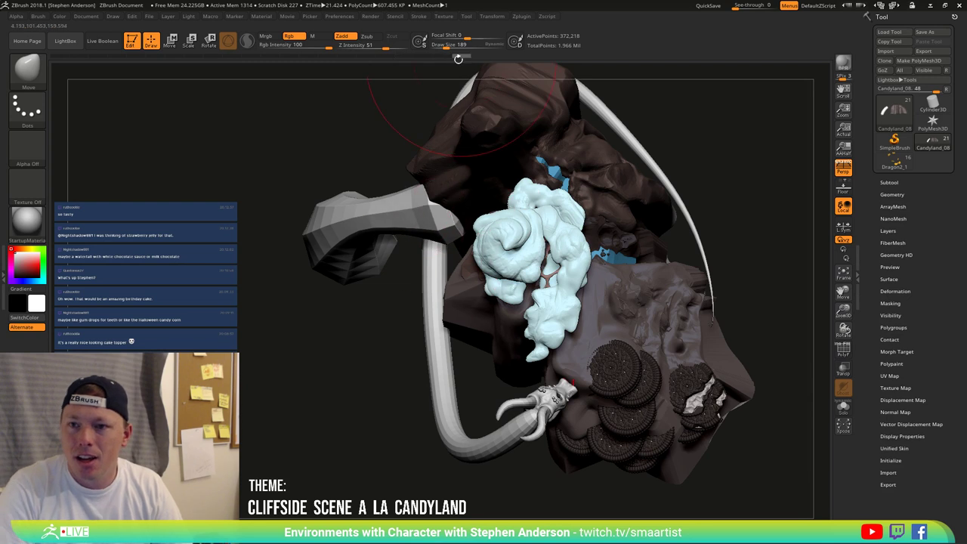
left_click_drag(466, 37, 483, 37)
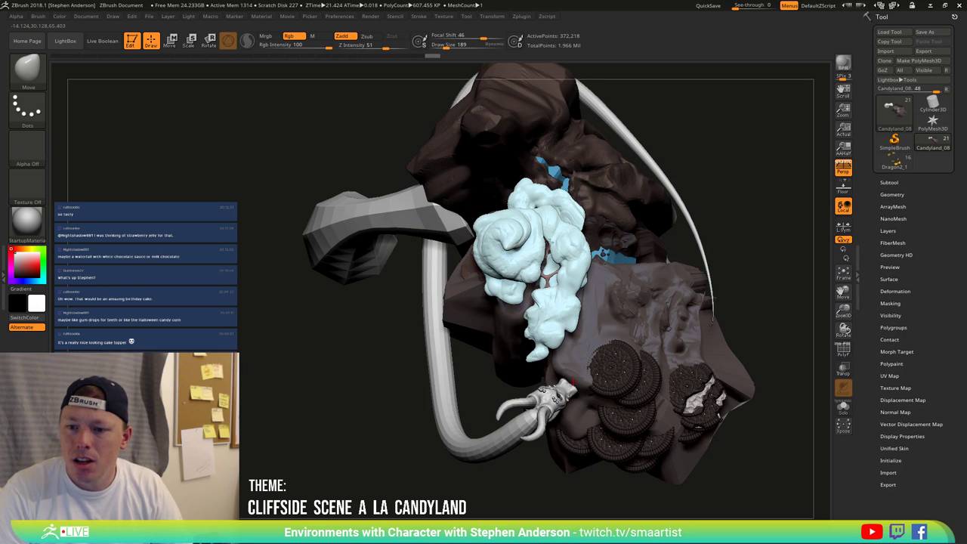
mouse_move(456, 217)
right_mouse_down()
mouse_move(468, 215)
mouse_move(423, 181)
right_mouse_up()
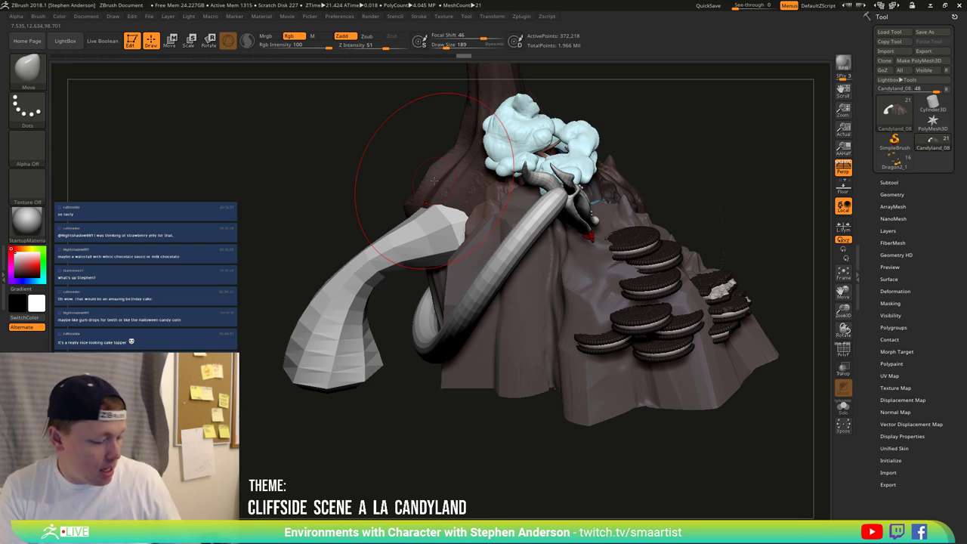
left_click_drag(495, 412, 481, 329)
left_click_drag(483, 162, 495, 219)
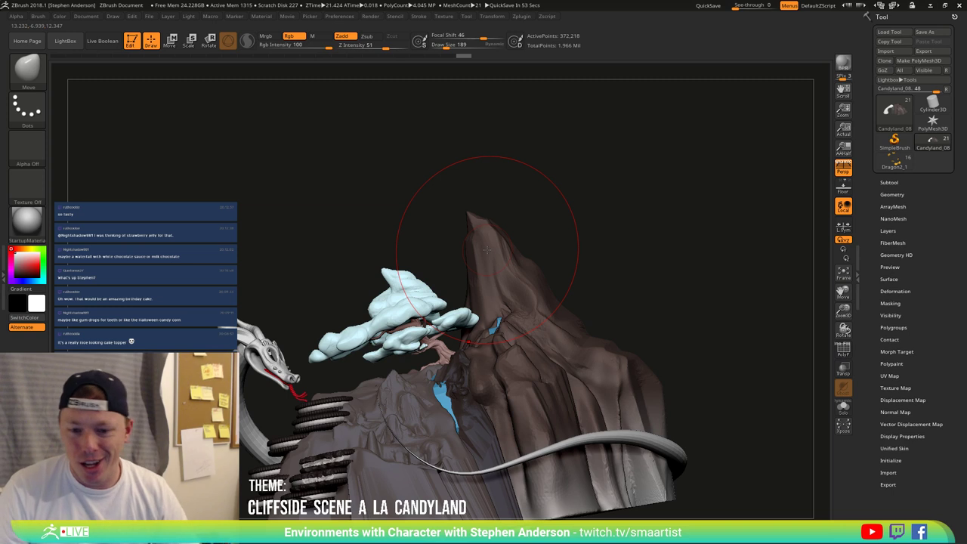
left_click_drag(573, 262, 535, 272)
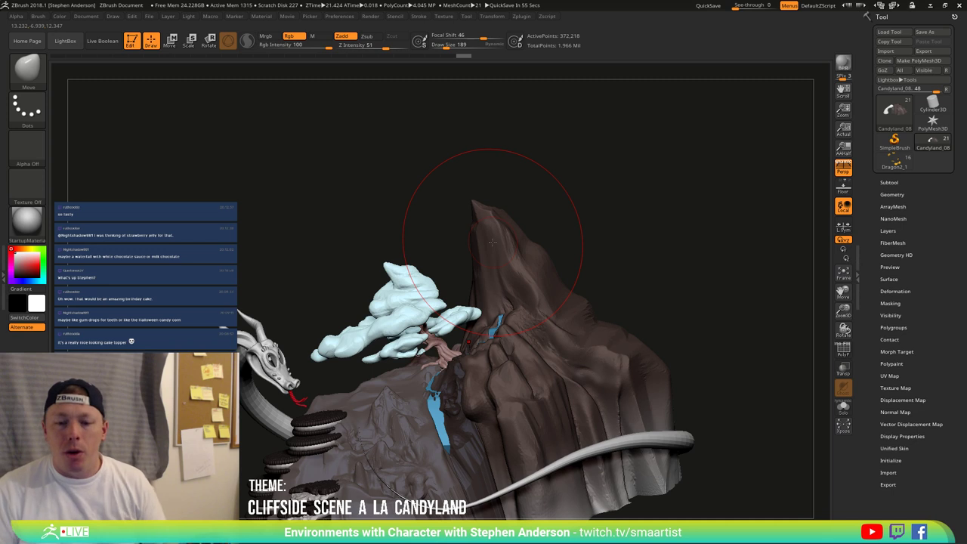
right_click_drag(524, 324, 539, 271, "alt")
mouse_move(493, 310)
right_mouse_down()
mouse_move(515, 317)
mouse_move(492, 313)
mouse_move(503, 268)
right_mouse_up()
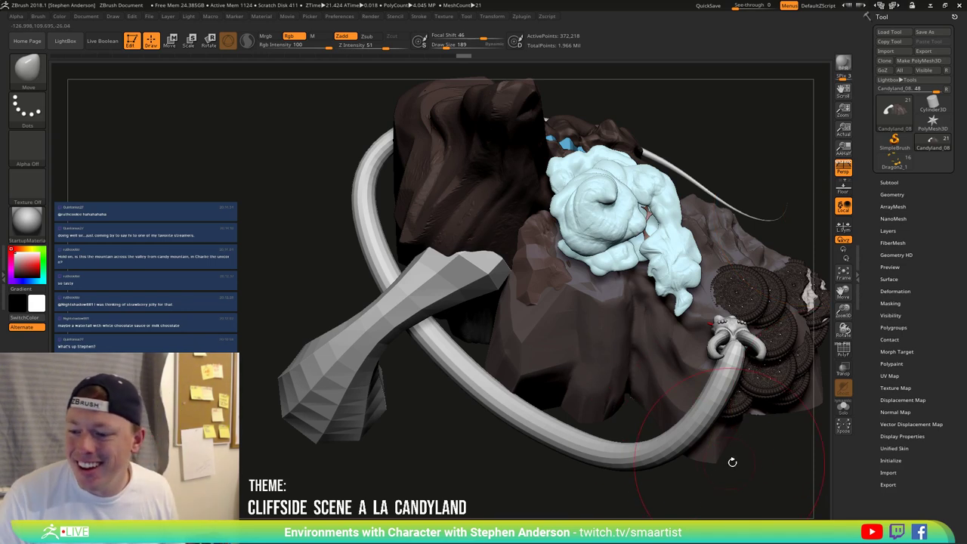
Step: Display the polygon wireframe and make the Mountain_1 subtool active
mouse_move(732, 462)
left_mouse_down()
mouse_move(710, 345)
mouse_move(685, 366)
mouse_move(694, 175)
left_mouse_up()
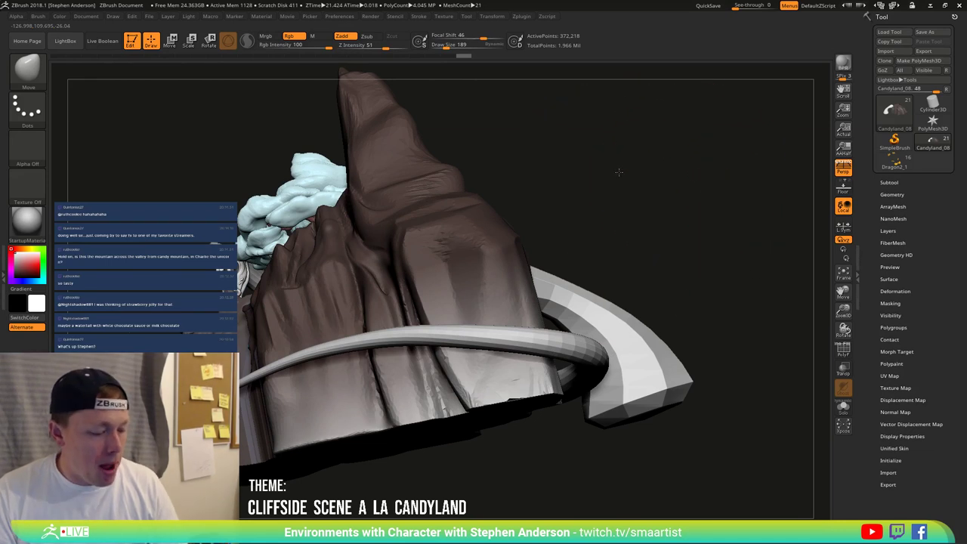
left_click_drag(618, 173, 609, 176)
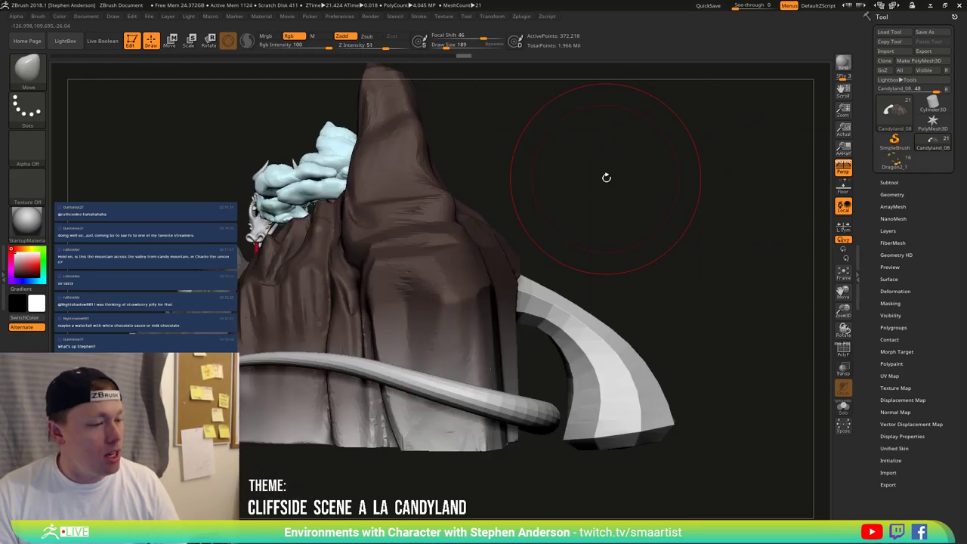
key("shift+f")
left_click(468, 241, "alt")
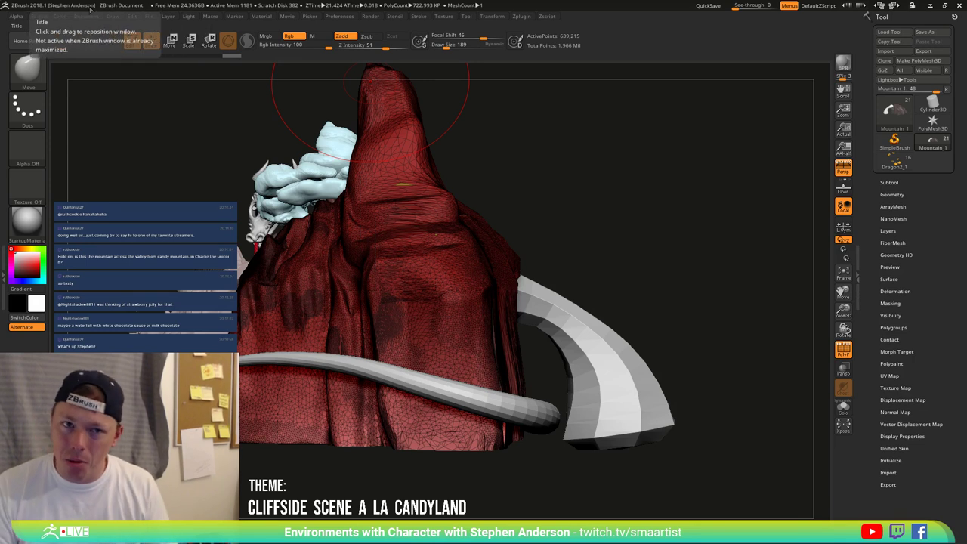
left_click(38, 16)
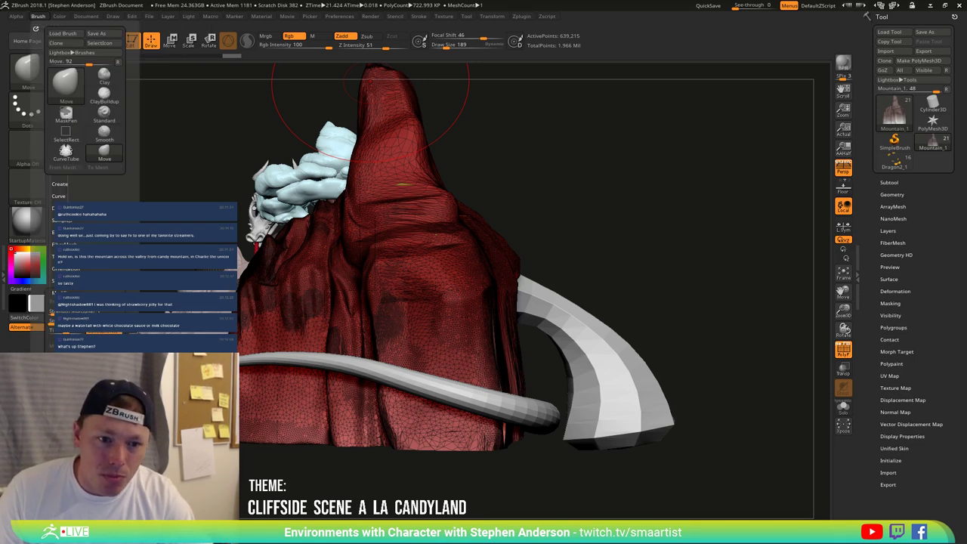
left_click(63, 220)
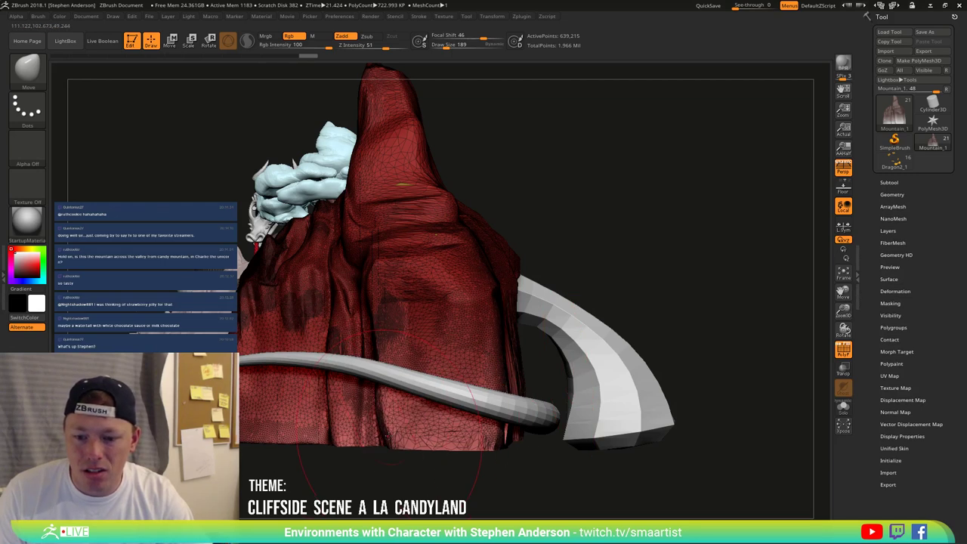
left_click(37, 16)
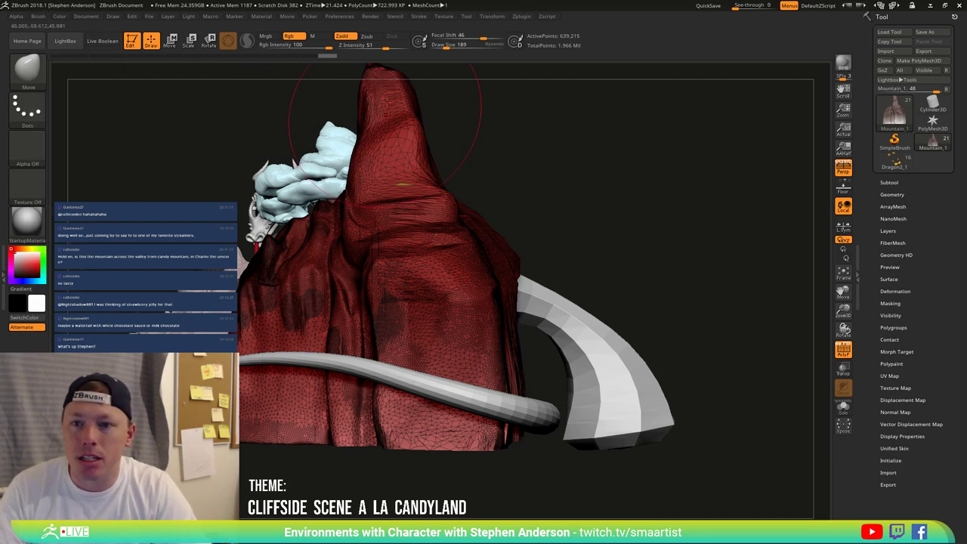
left_click(368, 17)
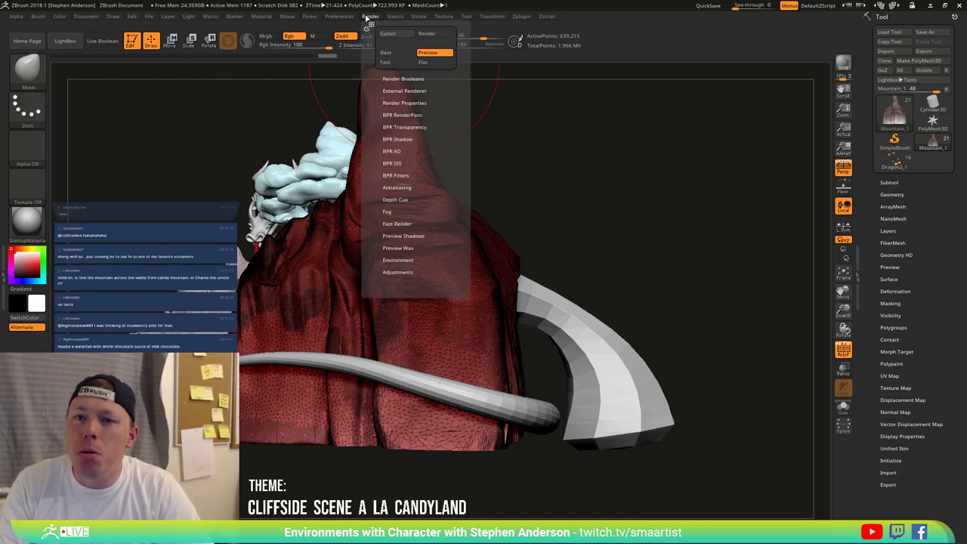
left_click(336, 17)
left_click(352, 208)
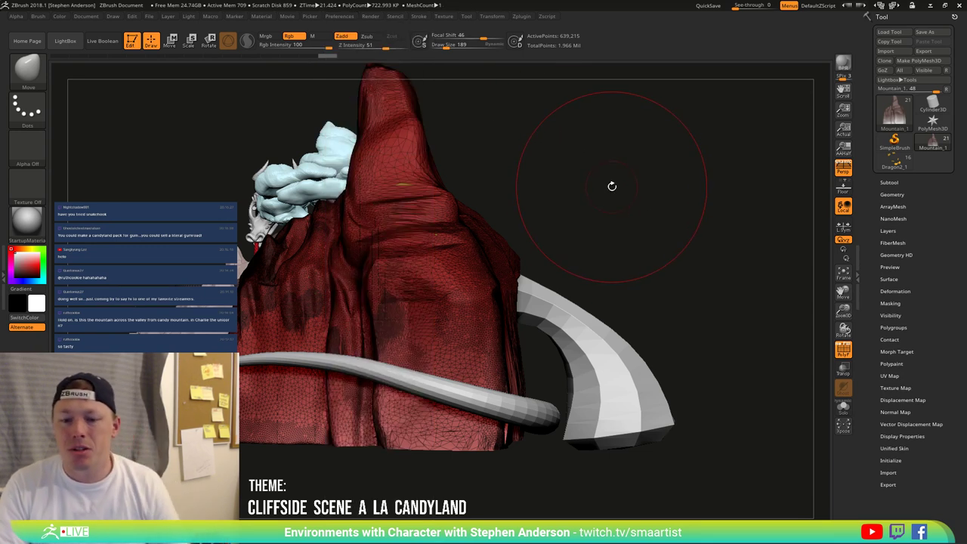
Step: Set up the SnakeHook brush with Rgb off, undoing its test stroke on the mountain's base
key("b")
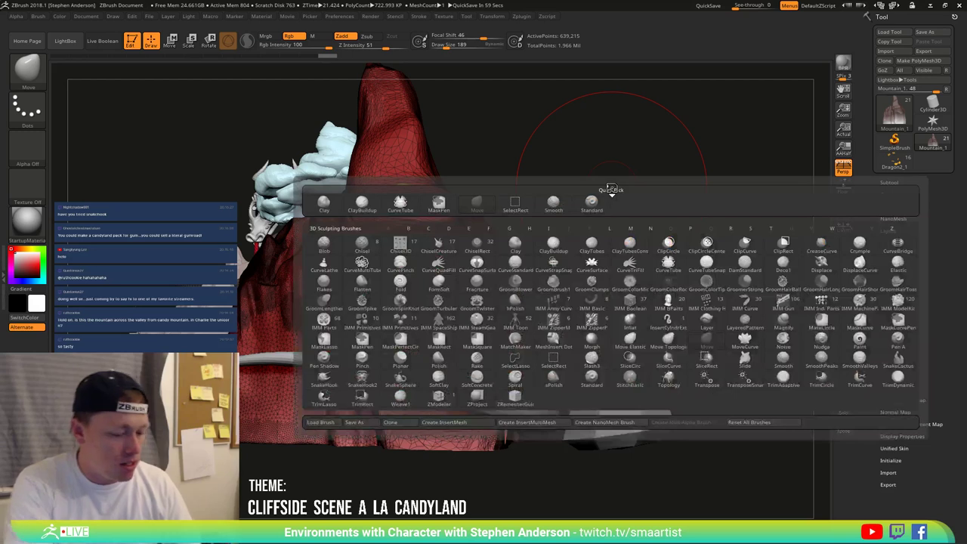
key("s")
key("h")
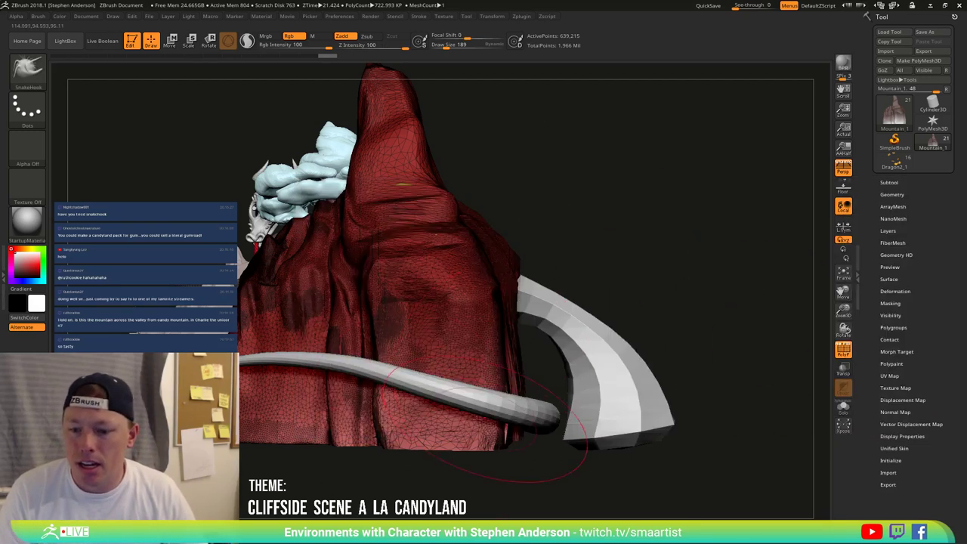
mouse_move(314, 442)
left_mouse_down()
mouse_move(385, 393)
mouse_move(408, 394)
left_mouse_up()
key("ctrl+z")
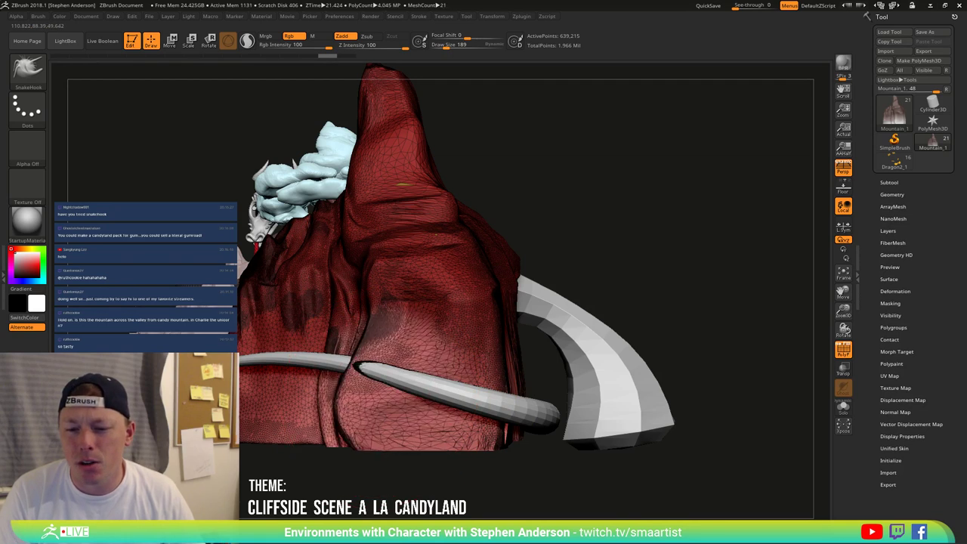
key("ctrl+z")
left_click(293, 36)
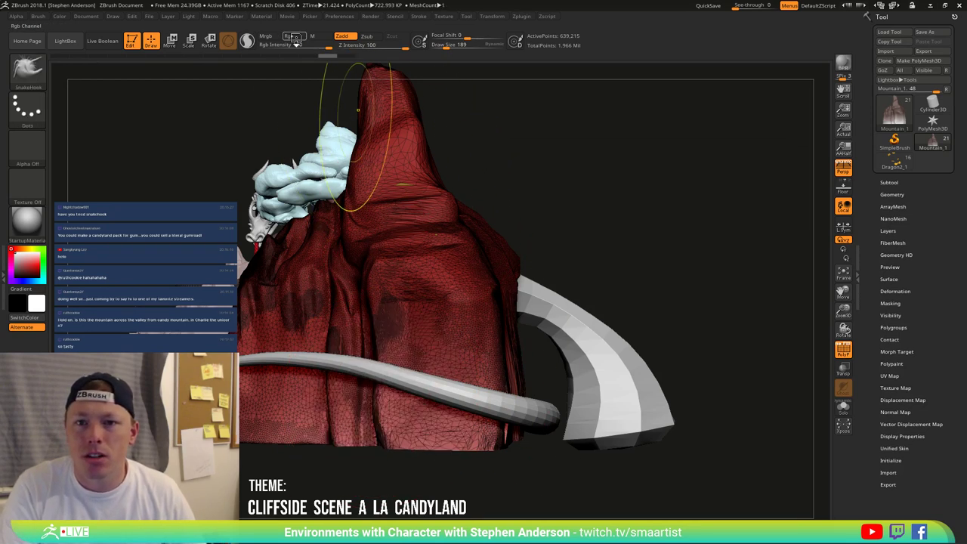
Step: Widen the mountain's rear base with SnakeHook strokes pulled outward on both sides around the dragon's body
mouse_move(388, 401)
left_mouse_down()
mouse_move(363, 424)
mouse_move(336, 428)
left_mouse_up()
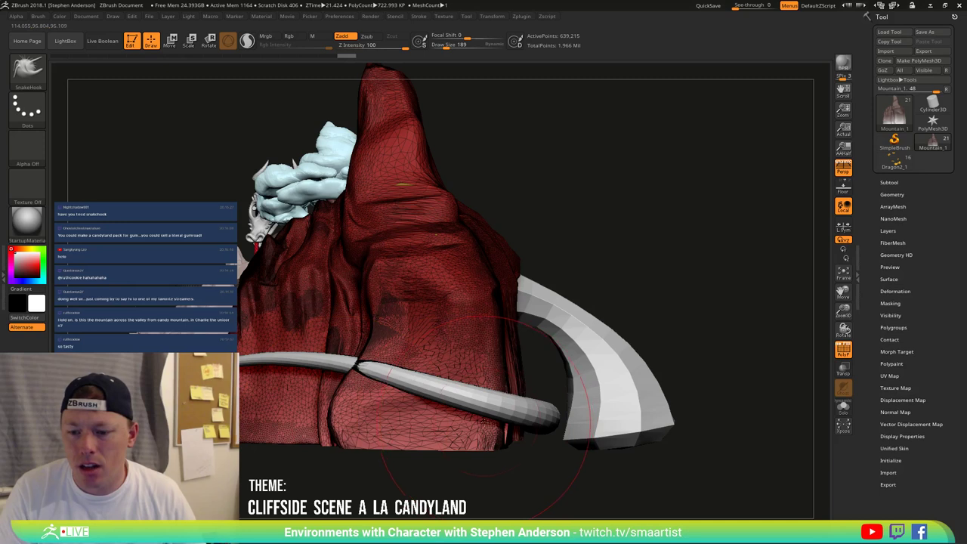
left_click_drag(480, 408, 511, 425)
left_click_drag(492, 341, 517, 336)
left_click_drag(400, 330, 376, 337)
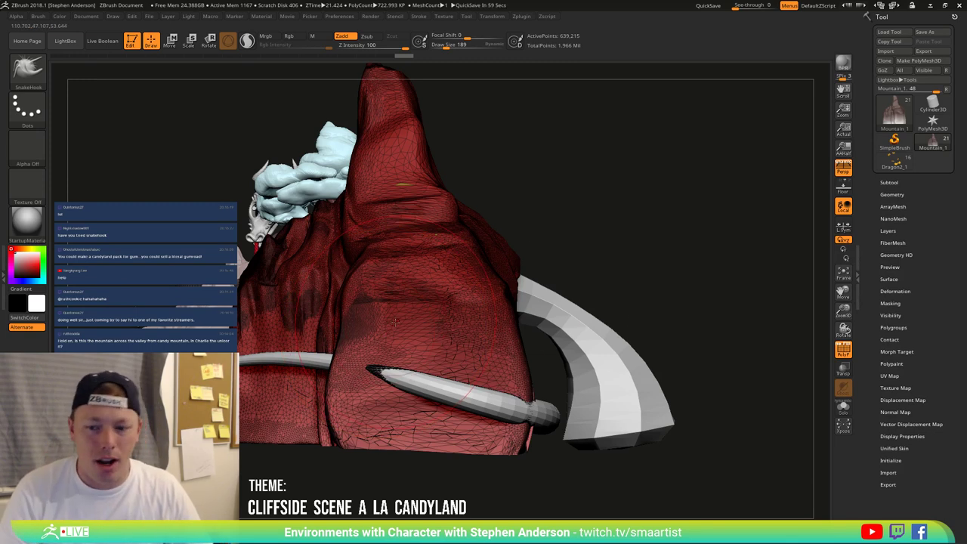
Step: Pull the mountain's rear base outward in depth with SnakeHook so it bulges over the dragon's body
left_click_drag(664, 340, 449, 361)
right_click_drag(448, 361, 451, 398)
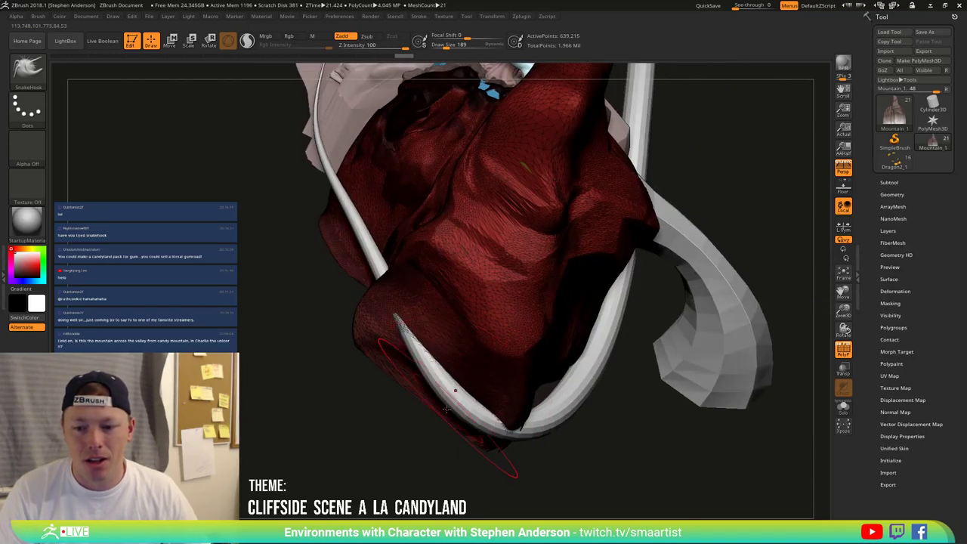
mouse_move(392, 410)
right_mouse_down()
mouse_move(445, 326)
mouse_move(427, 394)
mouse_move(413, 399)
right_mouse_up()
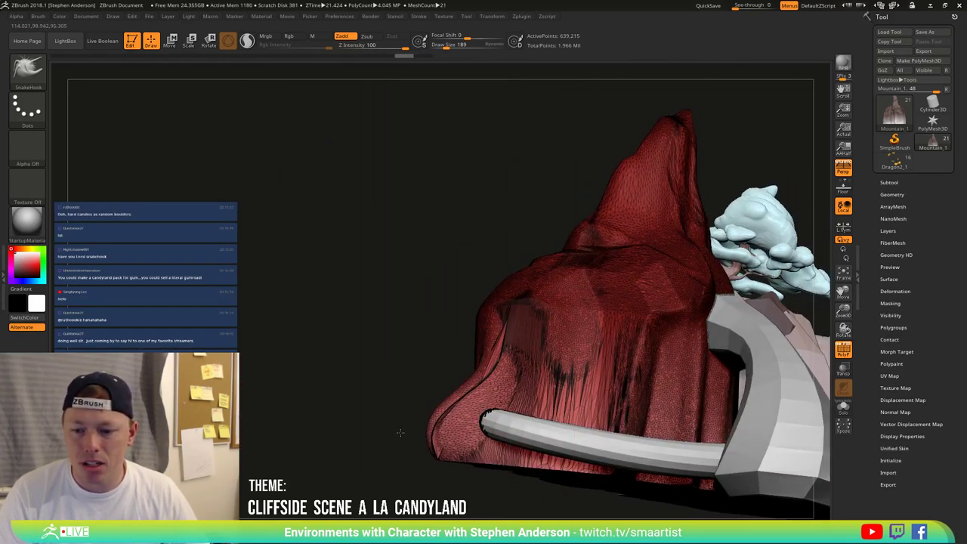
right_click_drag(432, 440, 431, 422)
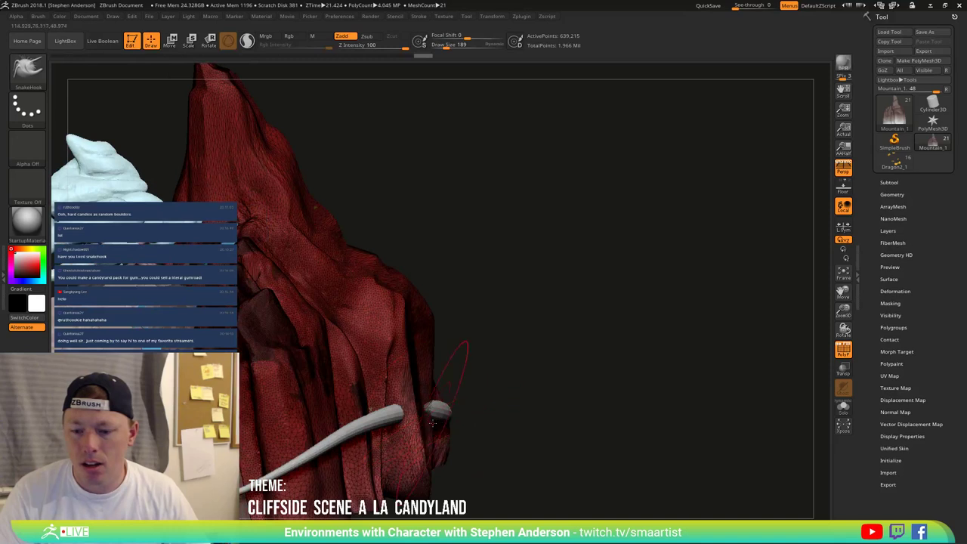
left_click_drag(507, 429, 456, 410)
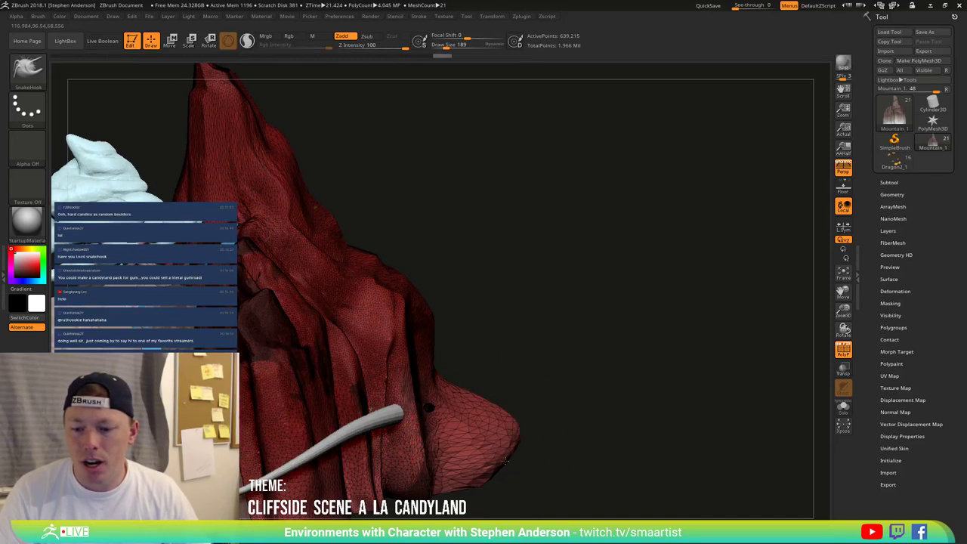
Step: Pull a rounded bulge out of the mountain's lower side beside the dragon's tail with SnakeHook and smooth its transition
mouse_move(463, 367)
right_mouse_down()
mouse_move(449, 369)
mouse_move(508, 400)
right_mouse_up()
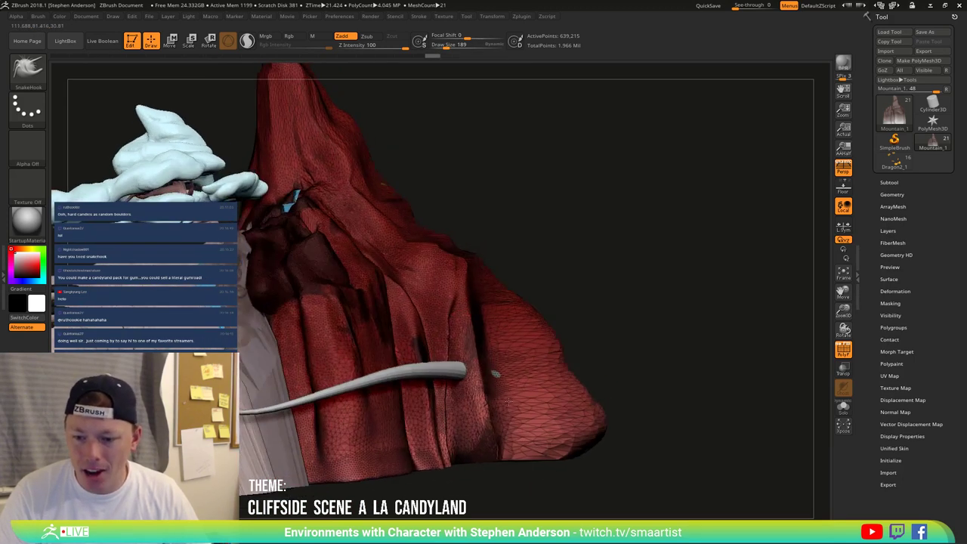
left_click_drag(509, 400, 528, 416)
mouse_move(511, 400)
right_mouse_down()
mouse_move(492, 405)
mouse_move(517, 413)
mouse_move(505, 429)
mouse_move(477, 434)
right_mouse_up()
left_click_drag(490, 413, 491, 404)
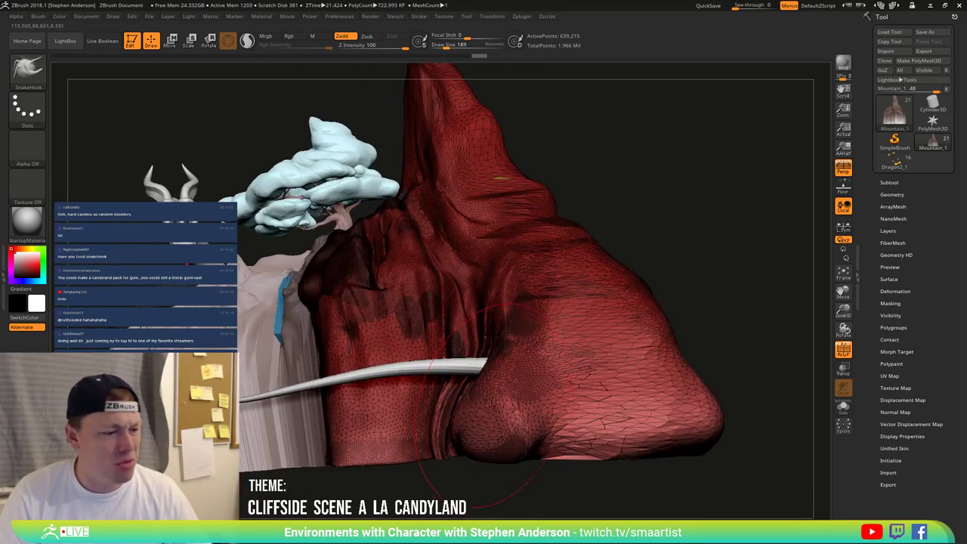
mouse_move(500, 386)
right_mouse_down()
mouse_move(462, 386)
mouse_move(489, 378)
mouse_move(500, 385)
right_mouse_up()
right_click_drag(423, 377, 332, 358)
left_click_drag(571, 442, 546, 429)
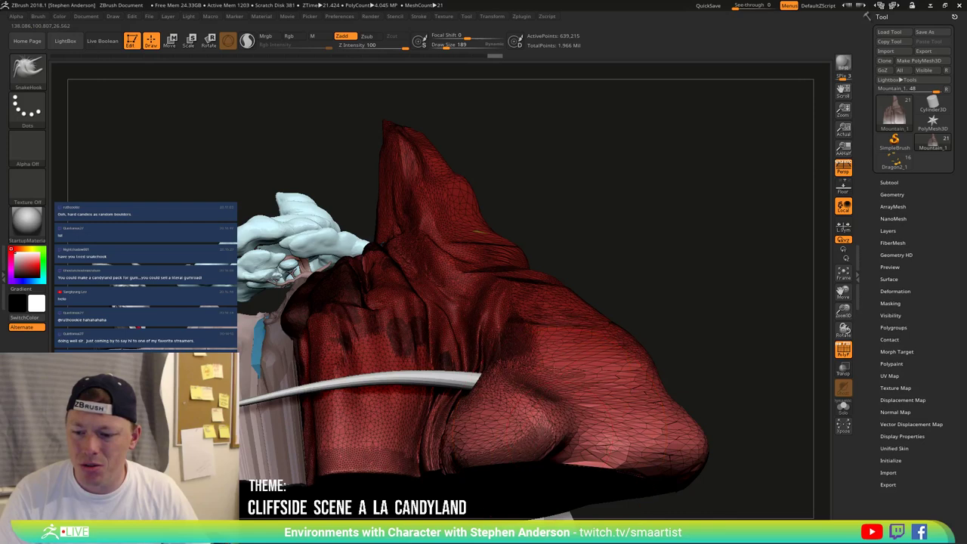
Step: Reduce the SnakeHook draw size to 83 and fill the notch along the base's rear edge, seen from below
mouse_move(567, 438)
right_mouse_down()
mouse_move(555, 336)
mouse_move(477, 274)
mouse_move(443, 318)
mouse_move(448, 300)
right_mouse_up()
key("s")
mouse_move(447, 298)
left_mouse_down()
mouse_move(297, 295)
mouse_move(346, 302)
left_mouse_up()
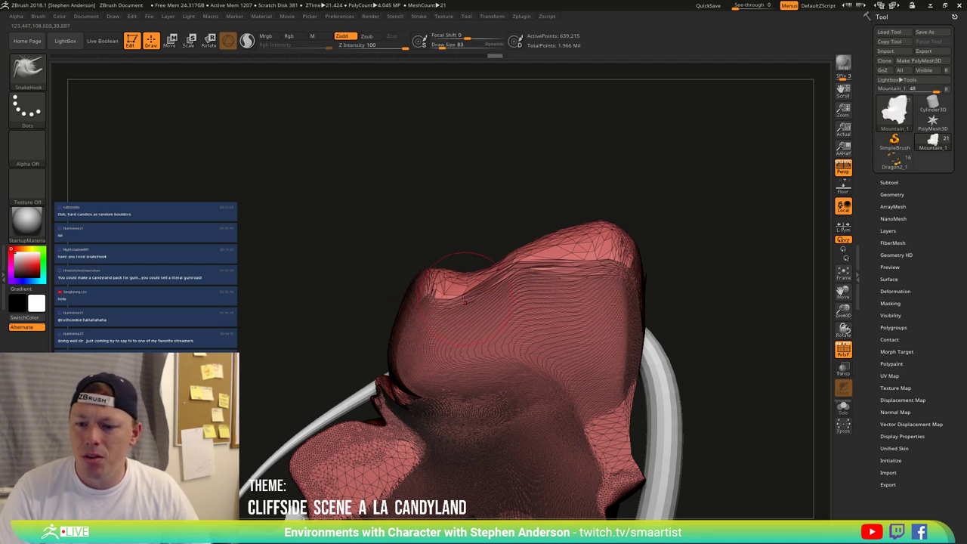
left_click_drag(529, 283, 462, 284)
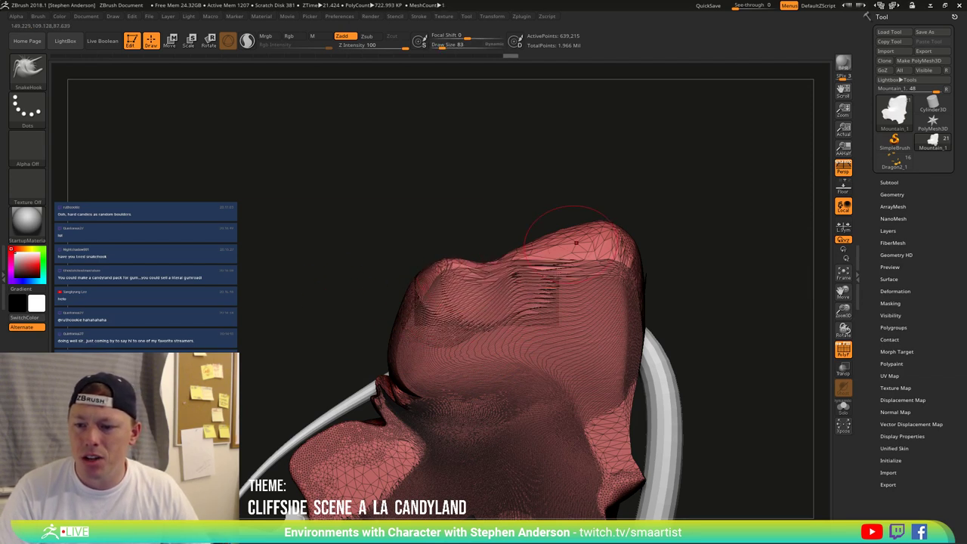
right_click_drag(574, 235, 550, 328)
left_click_drag(550, 327, 491, 375)
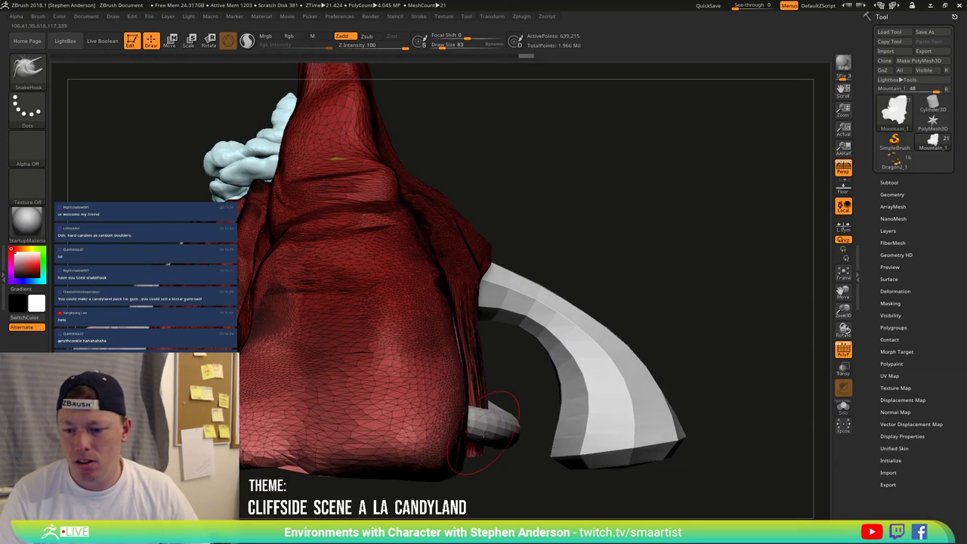
Step: Set the draw size to 219 and pull a long spur from the mountain's base toward the thick curved tube
key("s")
mouse_move(479, 441)
left_mouse_down()
mouse_move(541, 456)
mouse_move(653, 447)
left_mouse_up()
left_click_drag(691, 495, 621, 487)
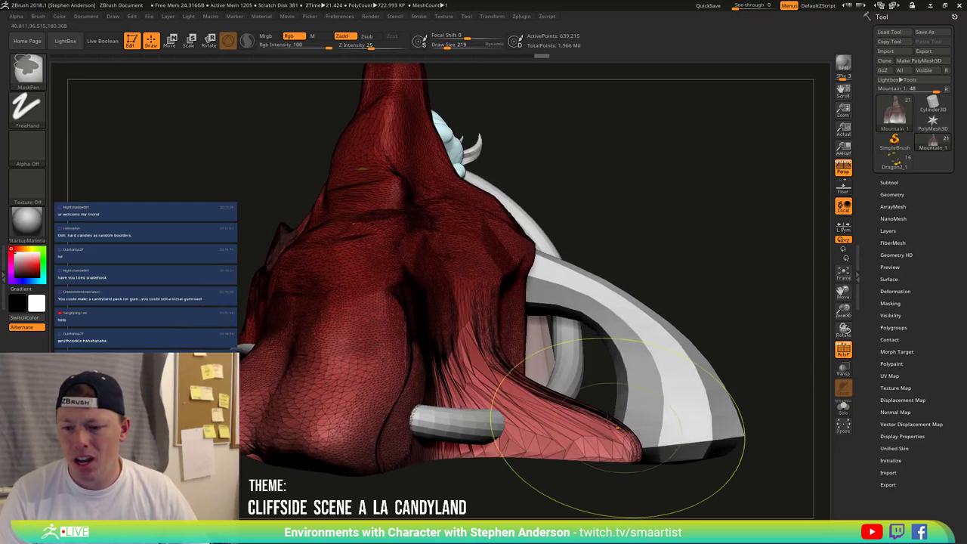
Step: Set the SnakeHook focal shift to 67 and refine the base's side spur around the dragon's body
mouse_move(617, 427)
right_mouse_down("ctrl")
mouse_move(620, 354)
mouse_move(579, 419)
mouse_move(622, 392)
mouse_move(591, 317)
mouse_move(616, 385)
right_mouse_up("ctrl")
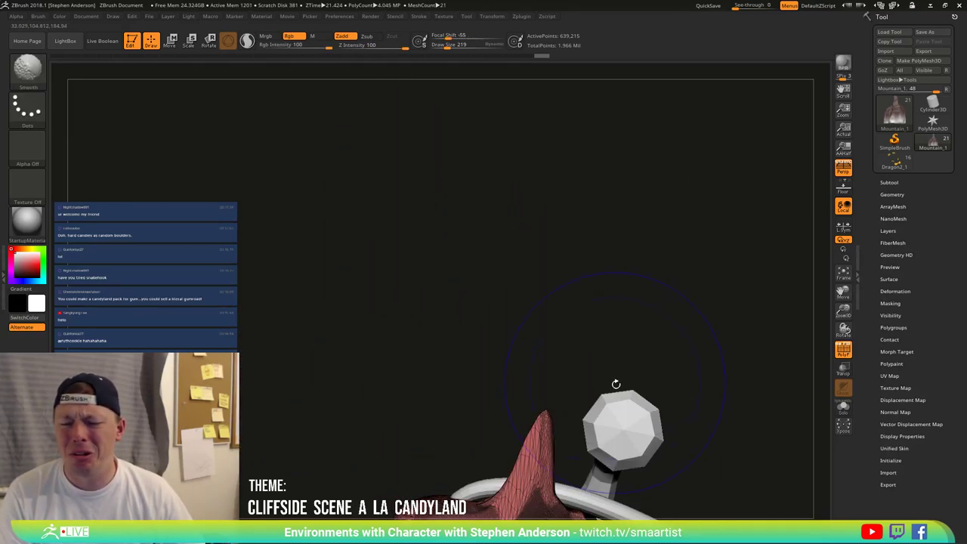
mouse_move(615, 383)
left_mouse_down()
mouse_move(540, 446)
mouse_move(636, 337)
left_mouse_up()
mouse_move(600, 386)
left_mouse_down()
mouse_move(587, 320)
mouse_move(563, 270)
left_mouse_up()
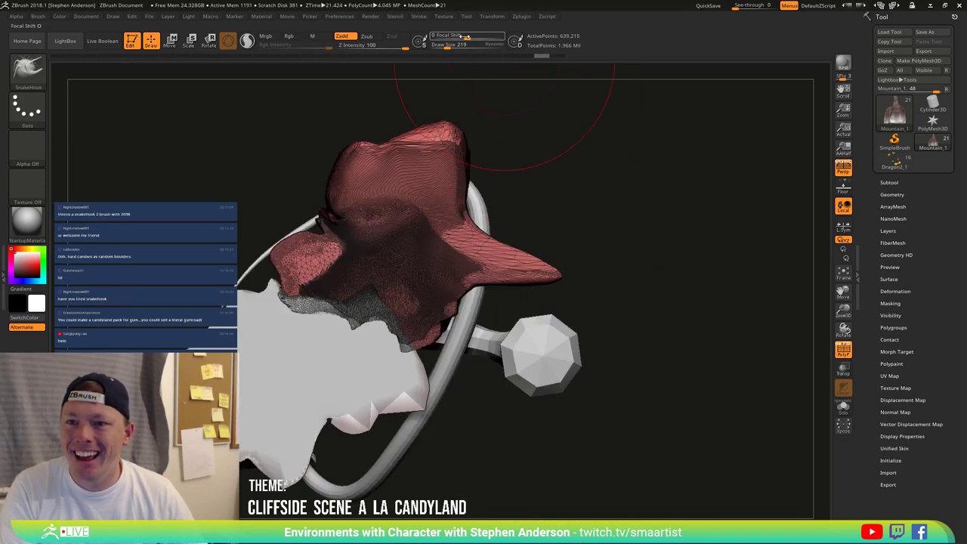
left_click_drag(488, 36, 491, 37)
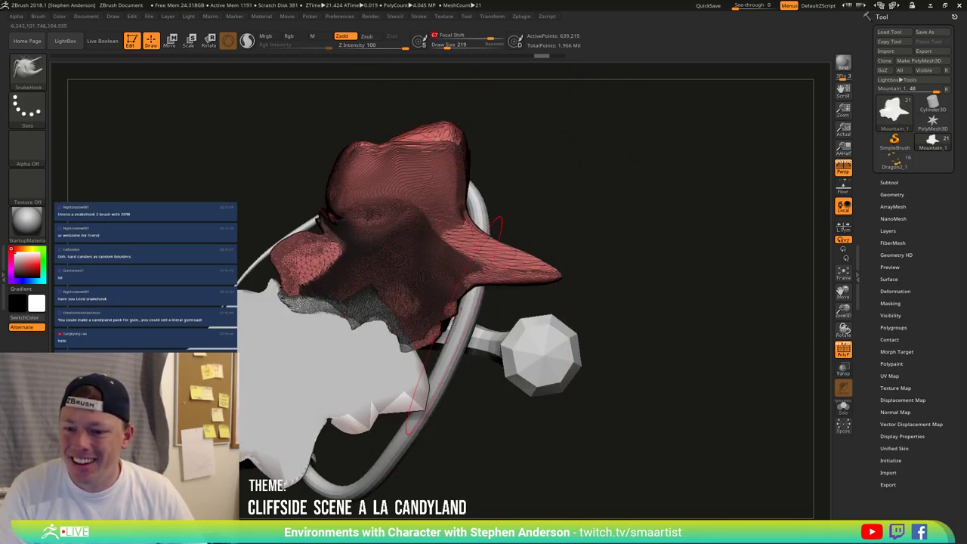
left_click_drag(435, 312, 469, 331)
left_click_drag(527, 361, 525, 431)
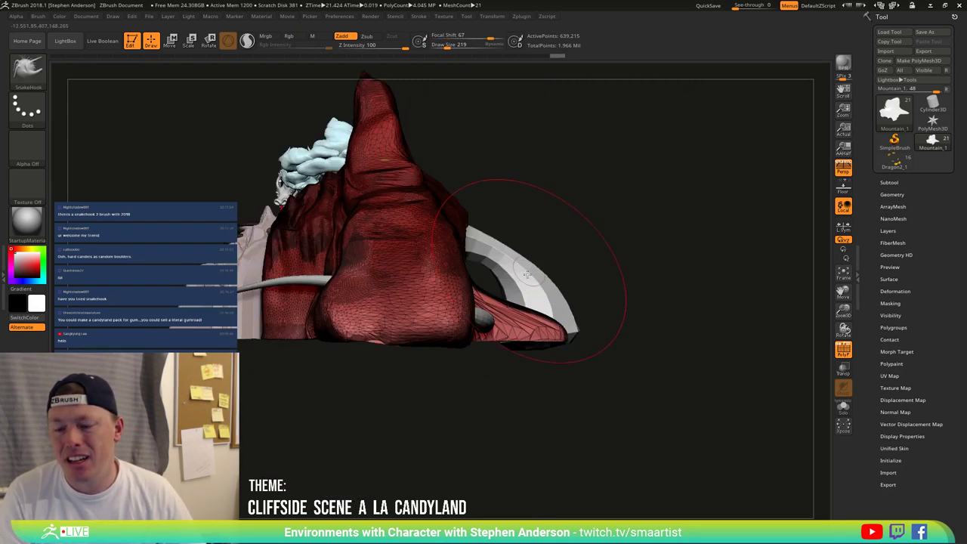
mouse_move(535, 270)
left_mouse_down()
mouse_move(442, 275)
mouse_move(441, 306)
left_mouse_up()
mouse_move(514, 315)
left_mouse_down()
mouse_move(454, 316)
mouse_move(559, 327)
left_mouse_up()
mouse_move(450, 316)
left_mouse_down()
mouse_move(466, 322)
mouse_move(444, 300)
mouse_move(495, 309)
left_mouse_up()
key("shift")
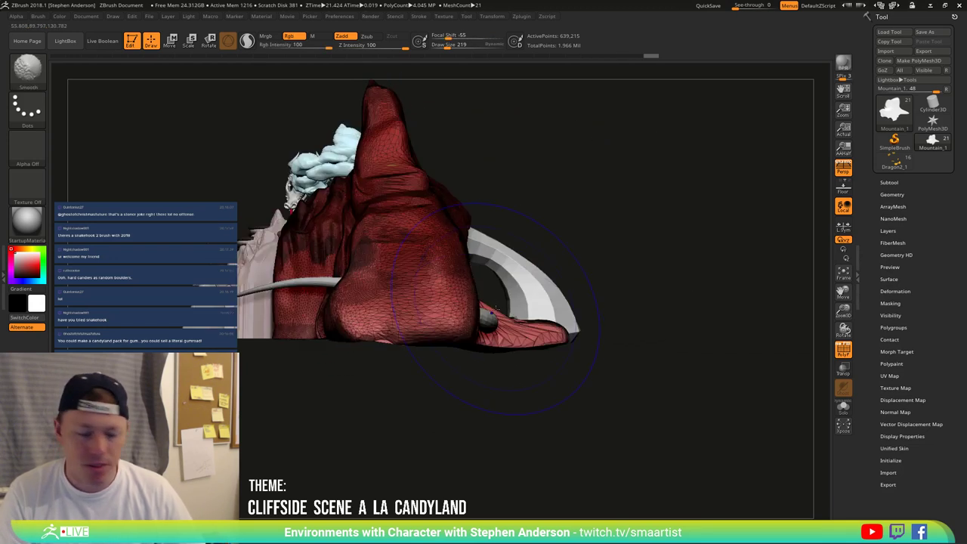
Step: Turn off perspective and clip the mountain's underside flat using a vertical Transpose line drawn through the mountain
key("w")
left_click(486, 252)
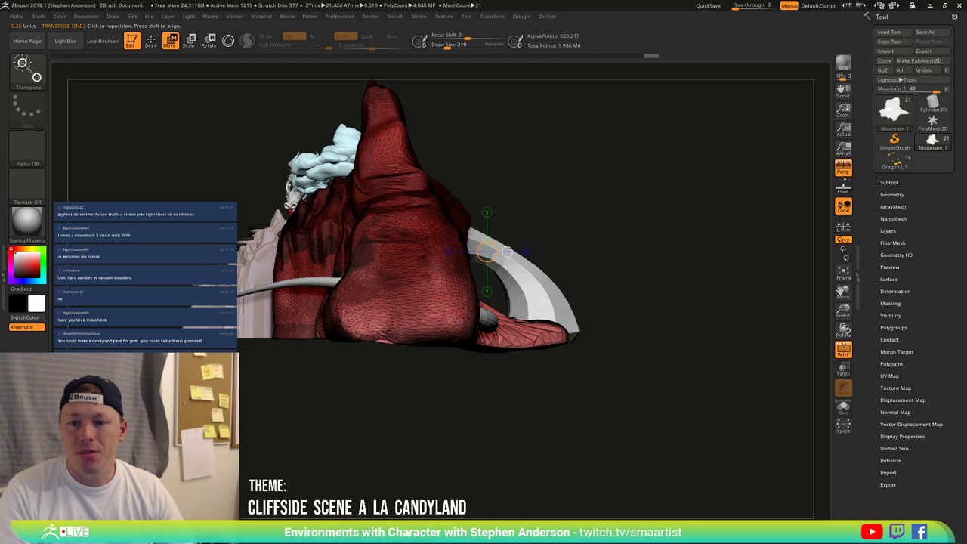
left_click_drag(395, 160, 394, 383)
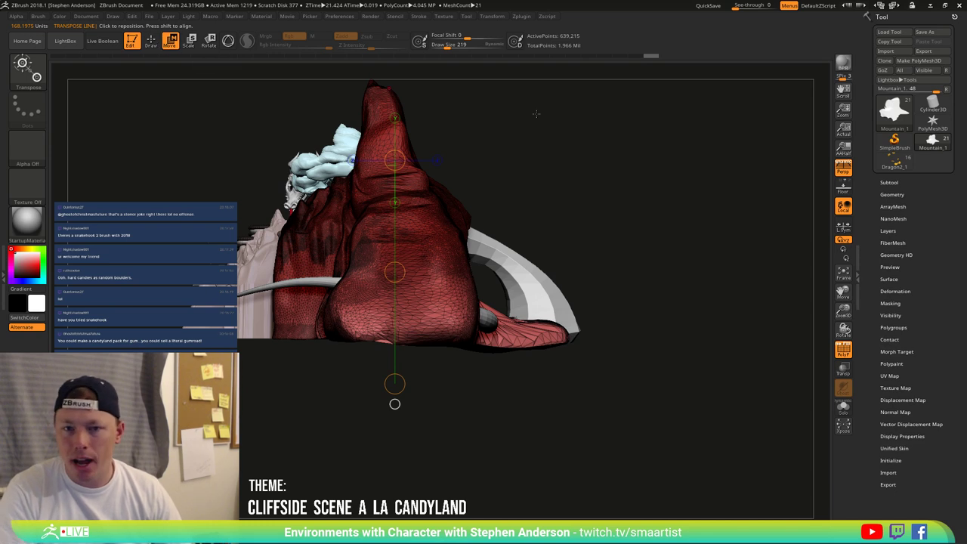
left_click(844, 176)
left_click_drag(520, 199, 436, 171)
left_click_drag(389, 110, 387, 416)
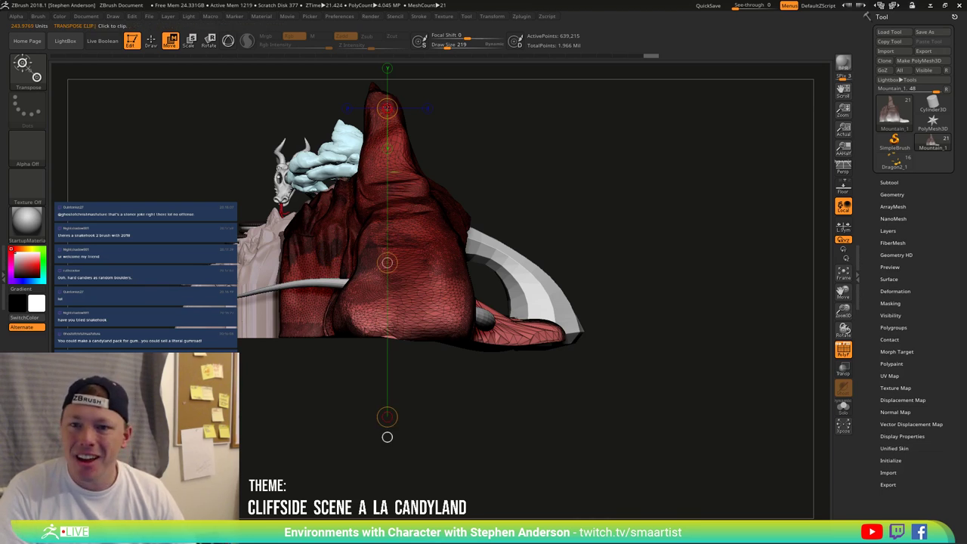
left_click_drag(387, 108, 391, 121)
left_click_drag(398, 170, 379, 348)
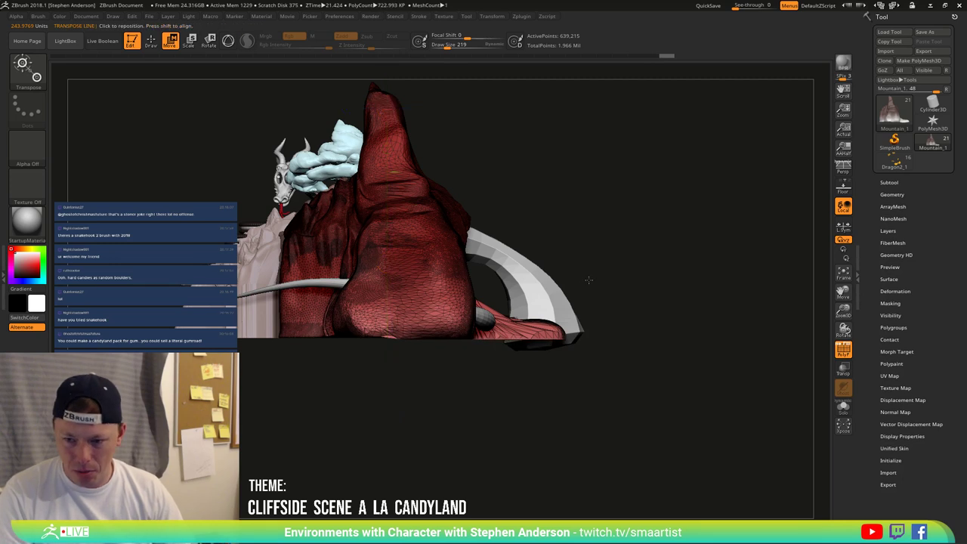
left_click_drag(387, 436, 577, 255)
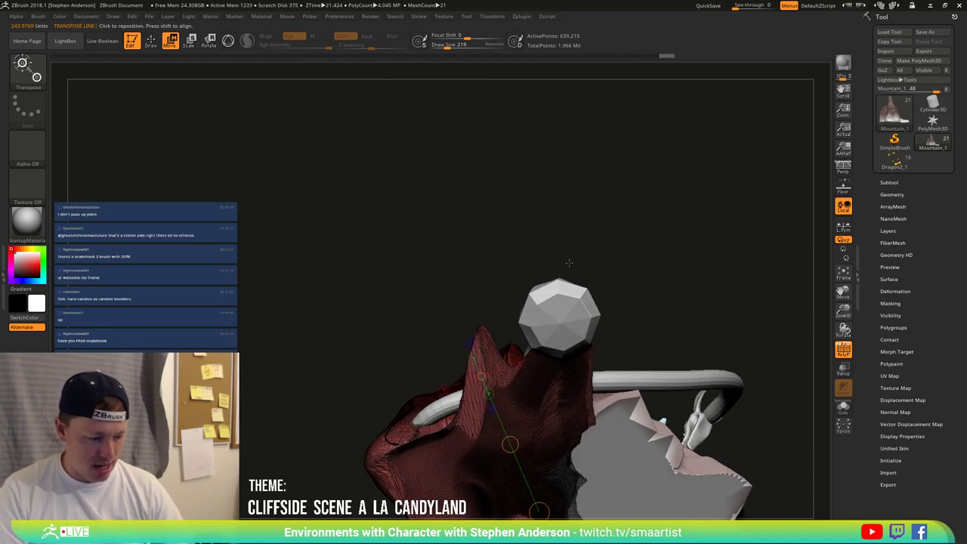
Step: Hide the polygon wireframe, return to SnakeHook drawing and examine the mountain's underside and side spur
key("shift+f")
key("q")
mouse_move(652, 295)
left_mouse_down("alt")
mouse_move(539, 153)
mouse_move(522, 87)
mouse_move(584, 279)
mouse_move(574, 281)
left_mouse_up("alt")
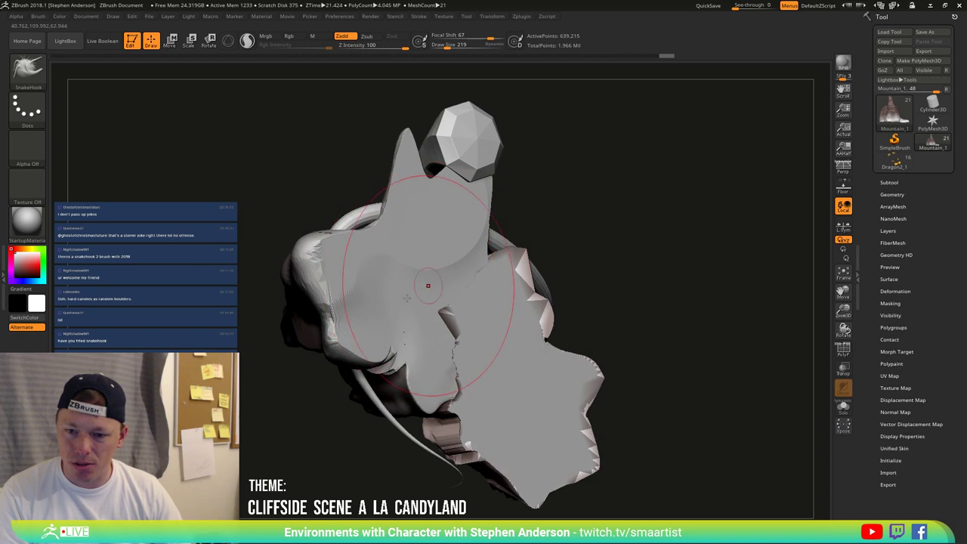
left_click_drag(441, 249, 469, 219)
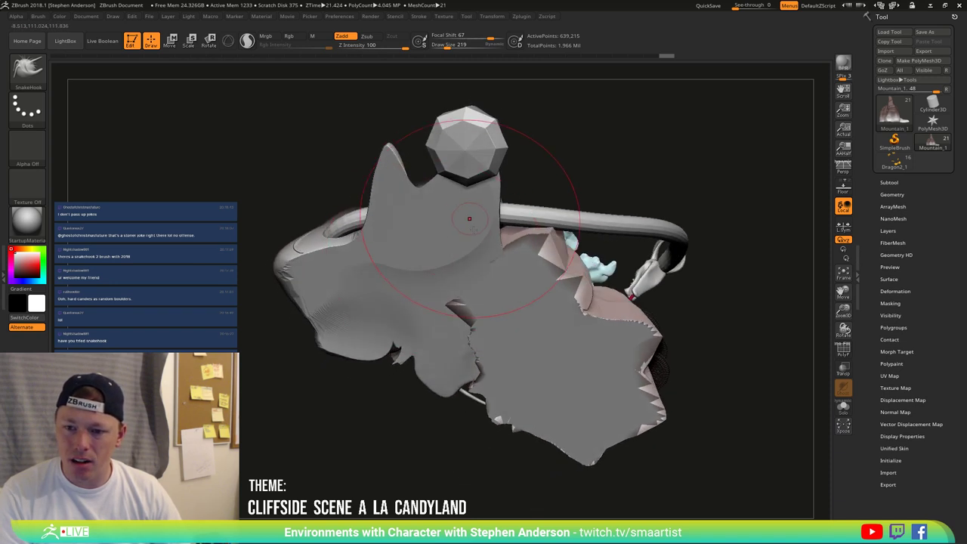
right_click_drag(441, 248, 541, 247)
left_click_drag(540, 246, 563, 195)
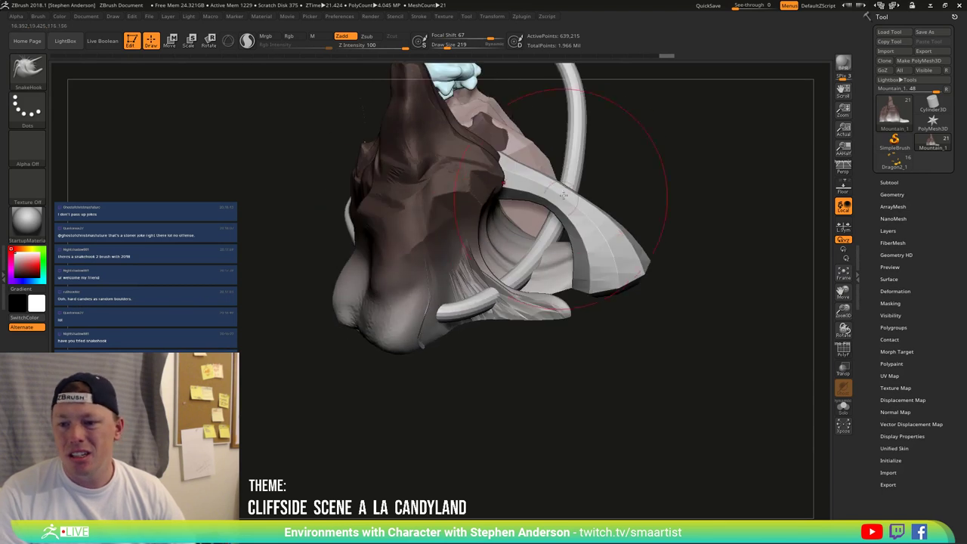
Step: Make DragonBase_1 active, set the draw size to 516 and reshape the dragon's body so it rises over the mountain's base
left_click(575, 151, "alt")
mouse_move(545, 292)
right_mouse_down()
mouse_move(528, 236)
mouse_move(529, 260)
right_mouse_up()
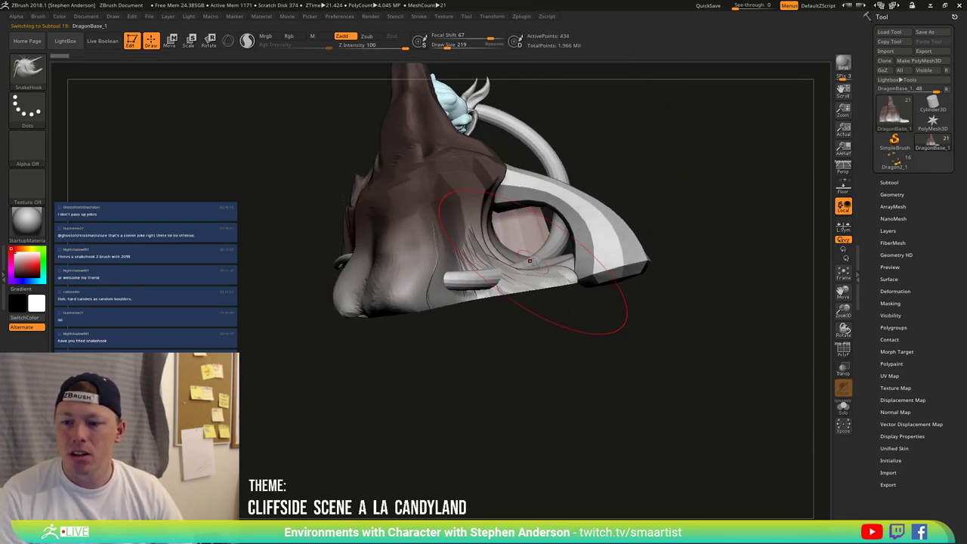
key("s")
left_click_drag(529, 261, 545, 263)
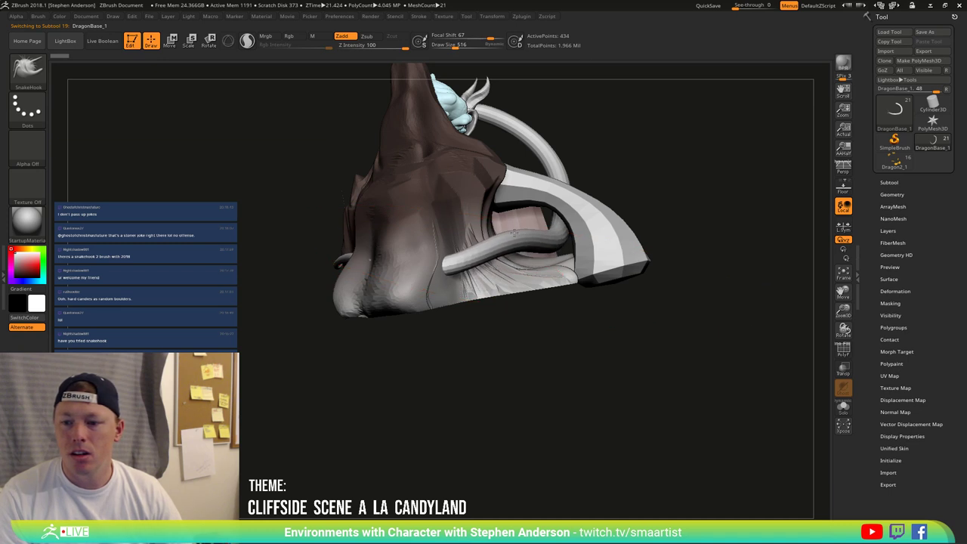
right_click_drag(386, 257, 472, 298)
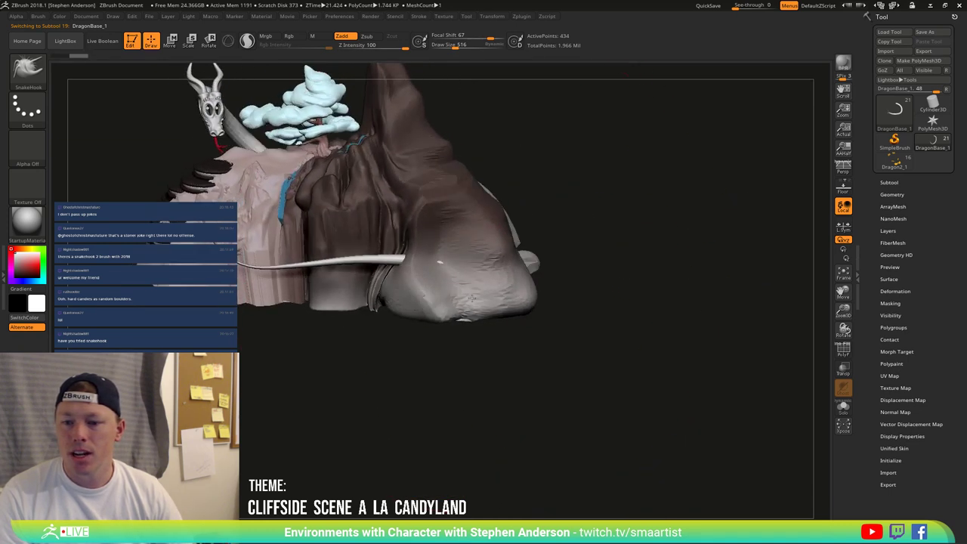
mouse_move(471, 299)
left_mouse_down()
mouse_move(470, 271)
mouse_move(457, 292)
mouse_move(541, 268)
mouse_move(518, 285)
mouse_move(484, 281)
mouse_move(518, 269)
mouse_move(505, 293)
mouse_move(422, 292)
mouse_move(485, 337)
left_mouse_up()
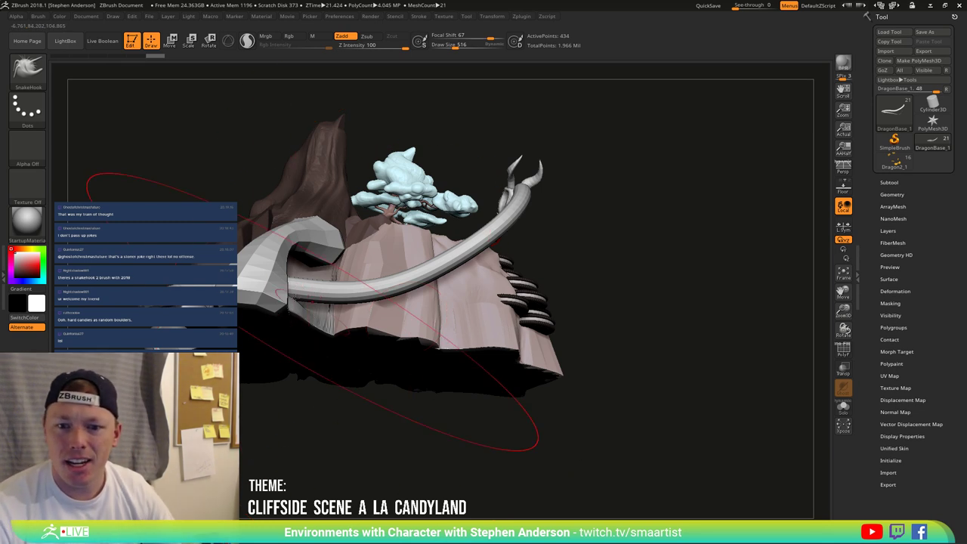
left_click_drag(355, 302, 290, 282)
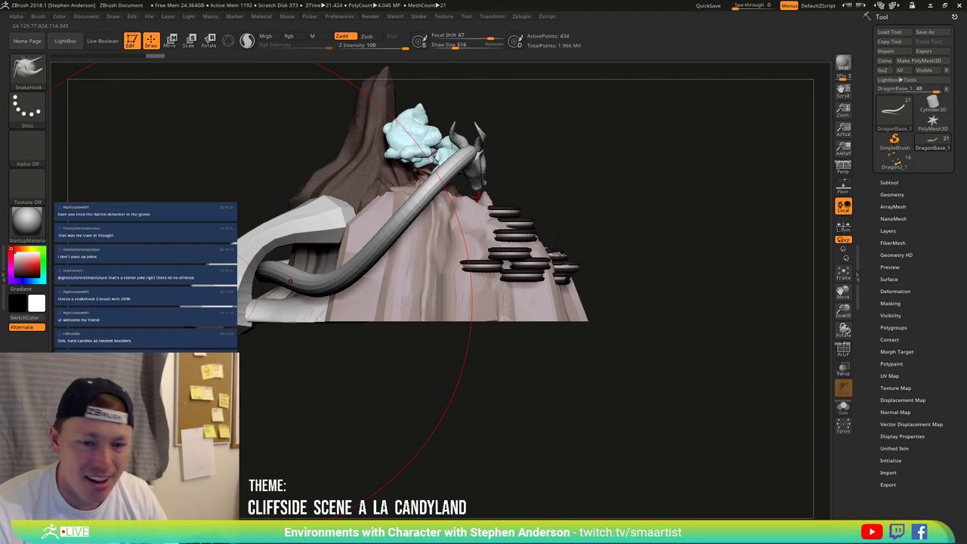
Step: Make the Candyland_08 subtool active, mask its cliff so only the thick tube stays editable, and return to SnakeHook
left_click(238, 287, "alt")
key("shift+f")
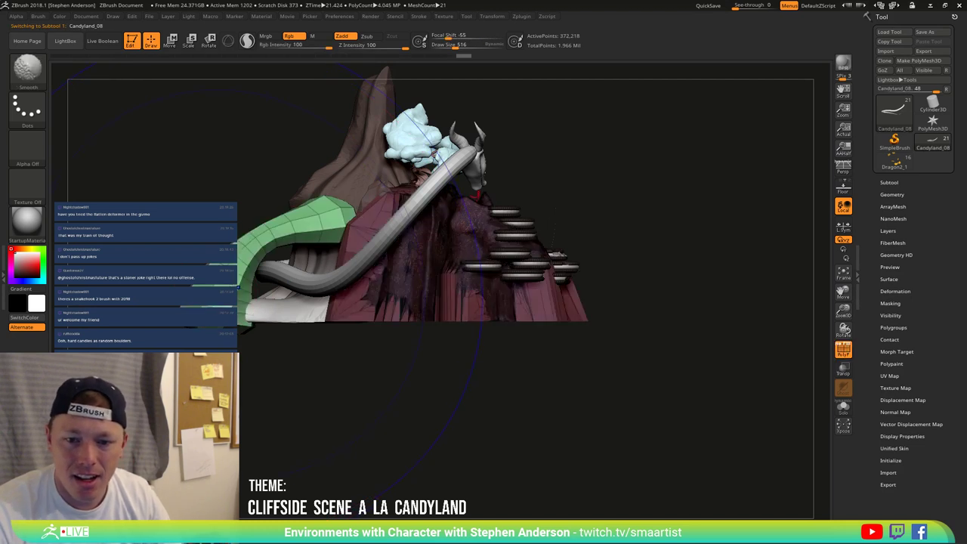
key("w")
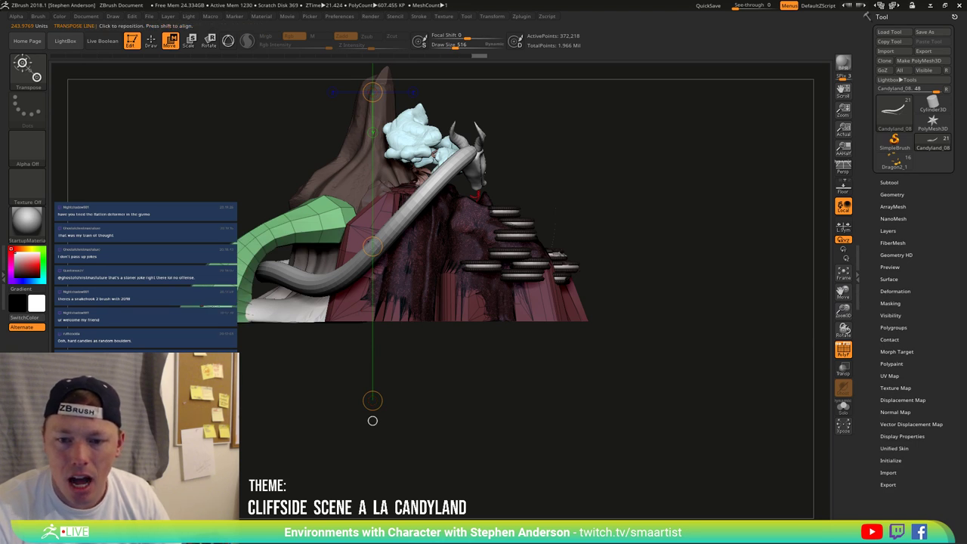
key("b")
key("s")
key("h")
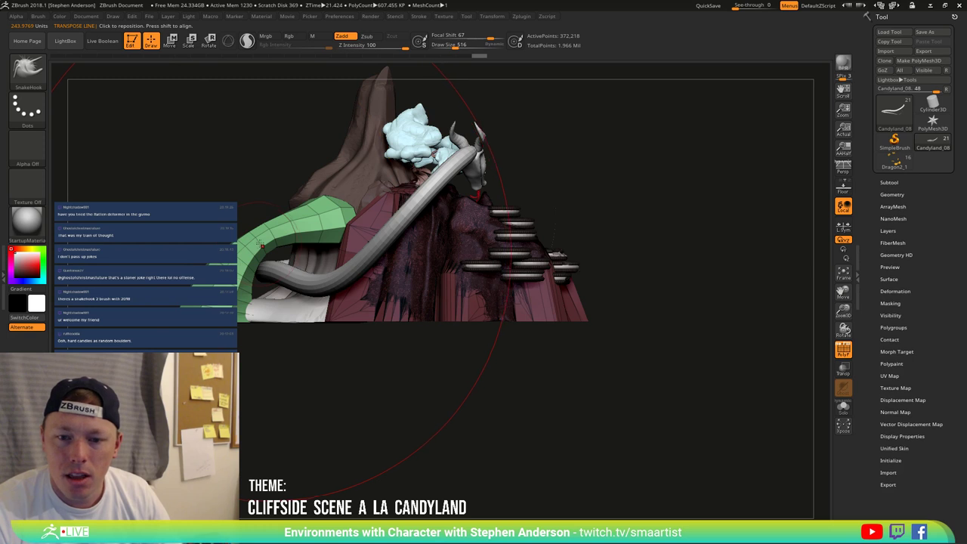
key("shift+f")
Step: Set the SnakeHook draw size to 148 and reshape the thick tube where it arches over the dragon's body
mouse_move(259, 243)
right_mouse_down()
mouse_move(340, 209)
mouse_move(304, 282)
right_mouse_up()
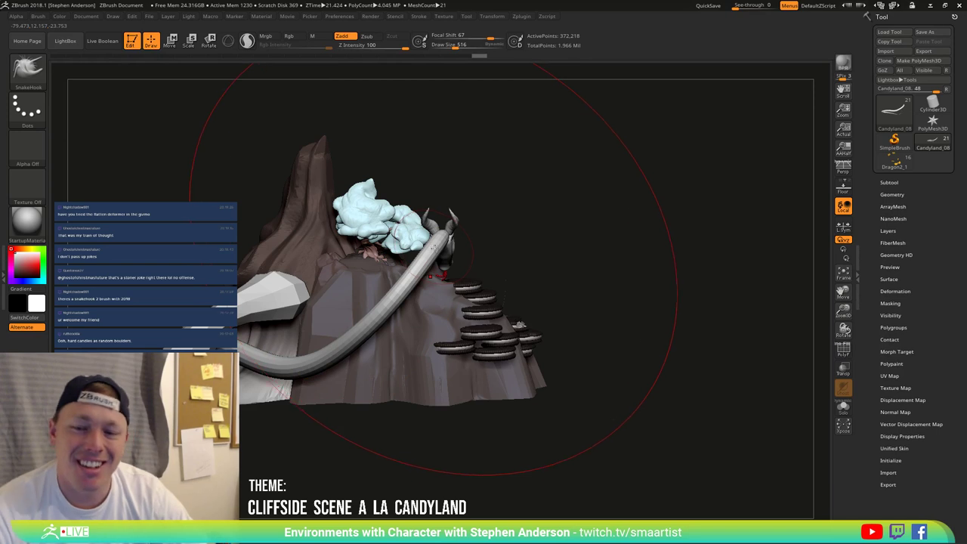
mouse_move(304, 282)
right_mouse_down()
mouse_move(442, 289)
mouse_move(471, 277)
mouse_move(414, 310)
mouse_move(357, 307)
mouse_move(408, 343)
mouse_move(431, 338)
right_mouse_up()
key("s")
left_click_drag(340, 367, 328, 367)
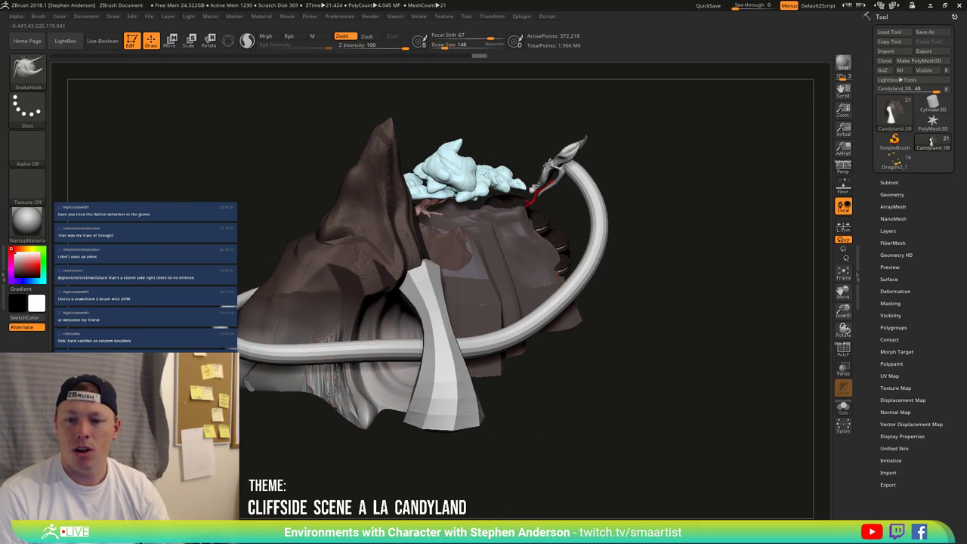
right_click_drag(400, 330, 380, 343)
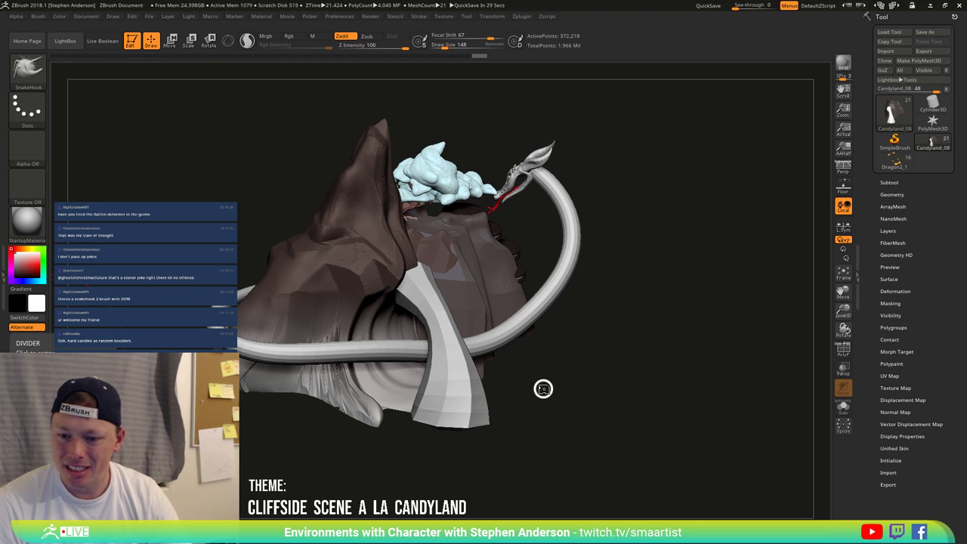
left_click_drag(541, 388, 499, 393)
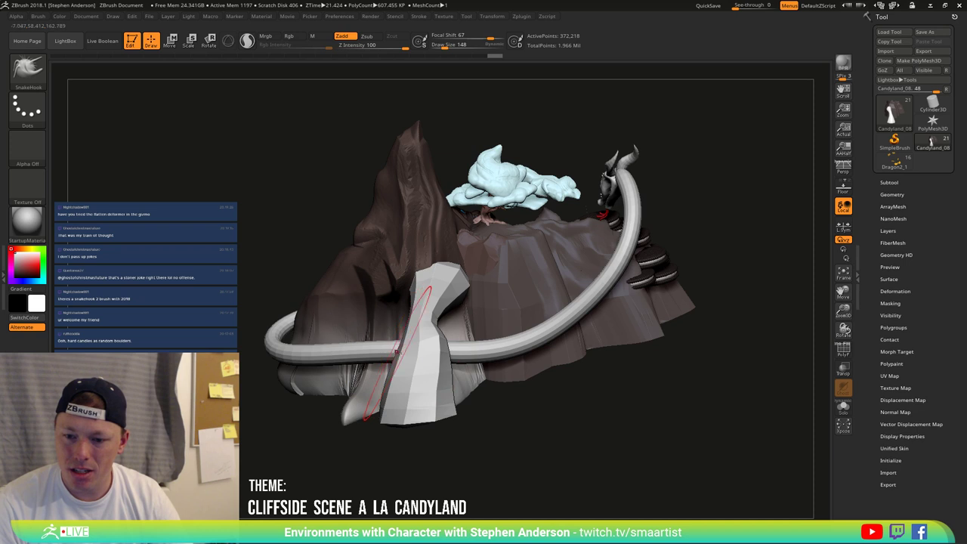
right_click_drag(491, 227, 457, 299)
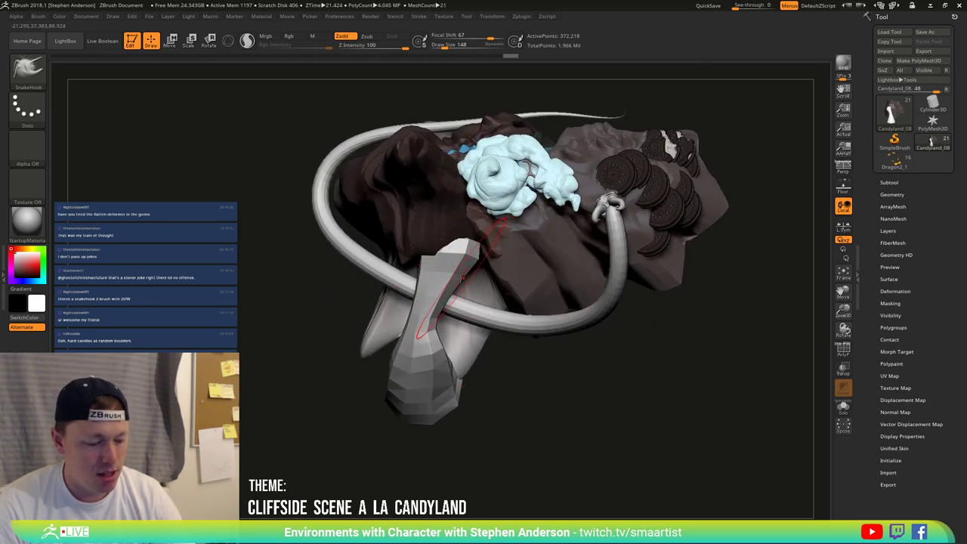
key("w")
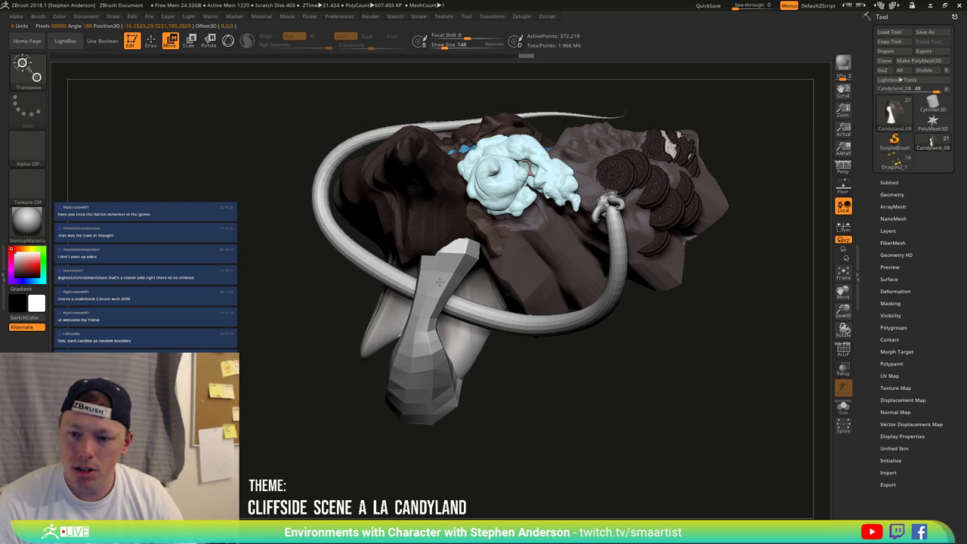
left_click(448, 300, "ctrl")
left_click(445, 292)
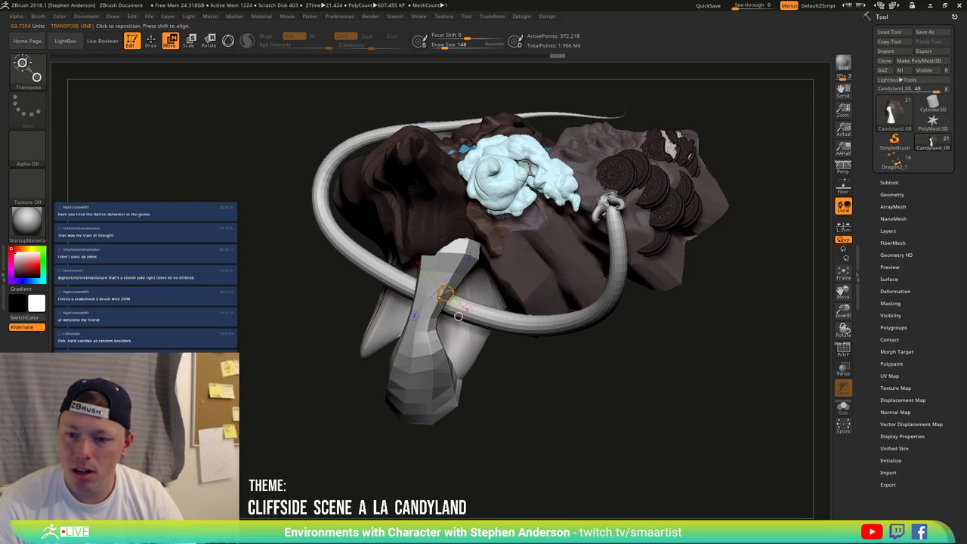
key("b")
key("s")
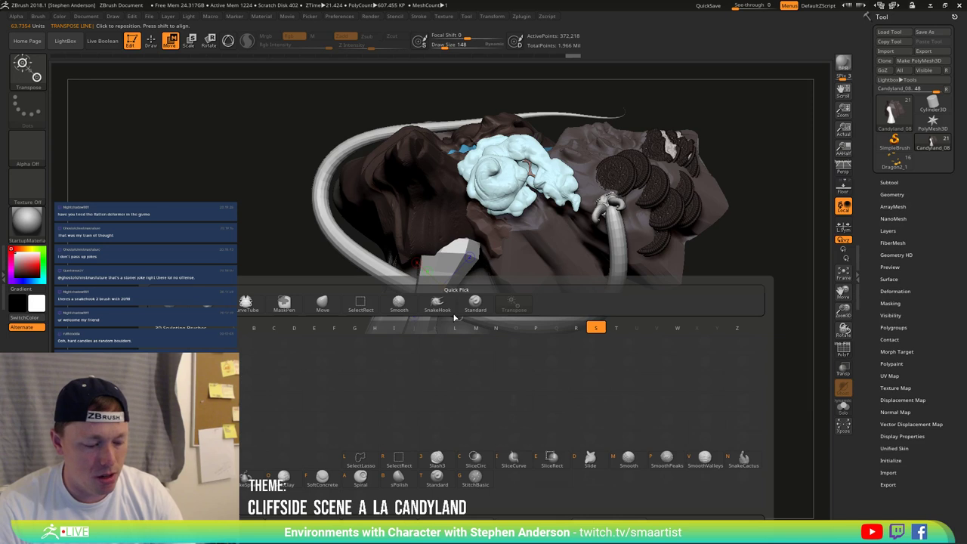
key("h")
Step: Use SnakeHook to pull the thick tube's upper end toward the cliff and stretch its base outward on one side
left_click_drag(465, 253, 456, 244)
mouse_move(438, 274)
right_mouse_down()
mouse_move(436, 283)
mouse_move(444, 272)
right_mouse_up()
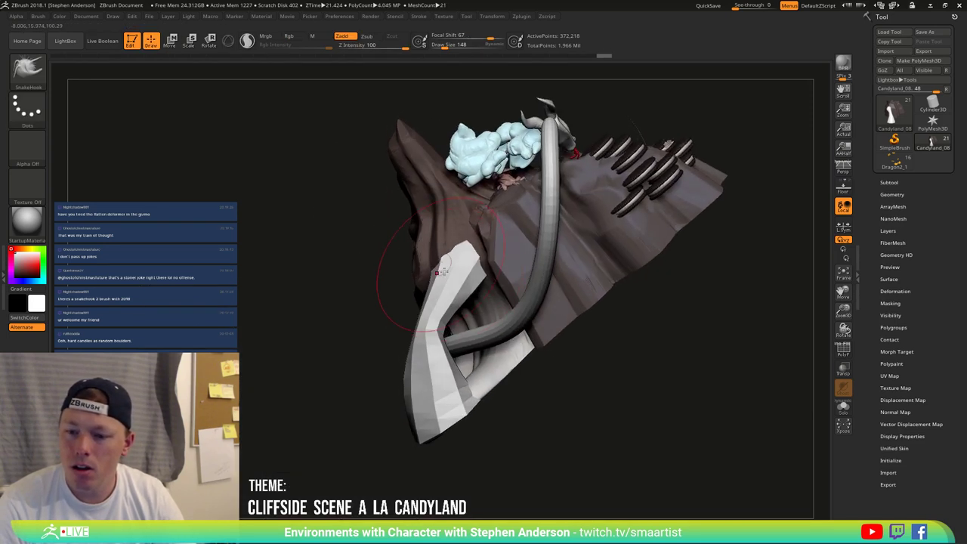
left_click_drag(472, 290, 435, 233)
mouse_move(453, 268)
right_mouse_down()
mouse_move(426, 260)
mouse_move(491, 393)
mouse_move(442, 370)
mouse_move(466, 289)
right_mouse_up()
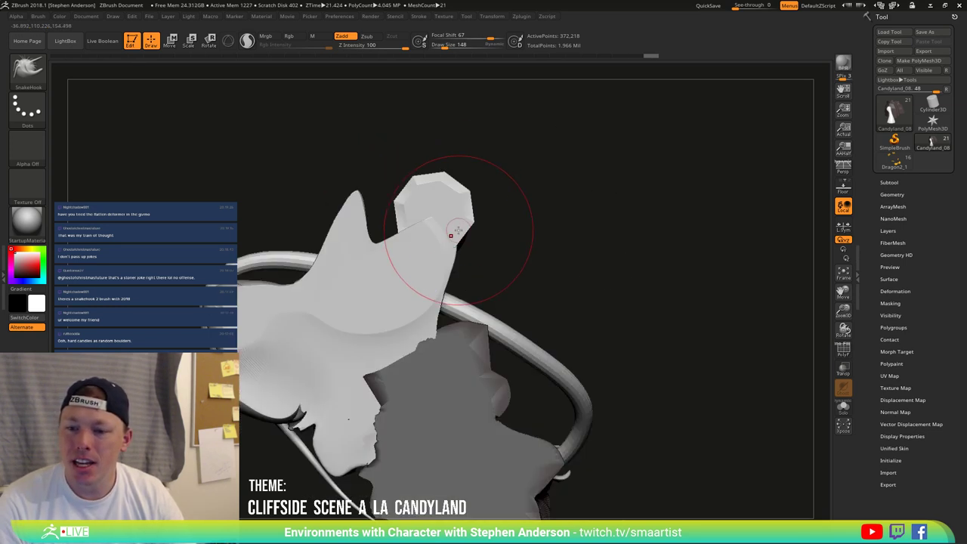
right_click_drag(459, 231, 479, 254)
left_click_drag(479, 261, 490, 268)
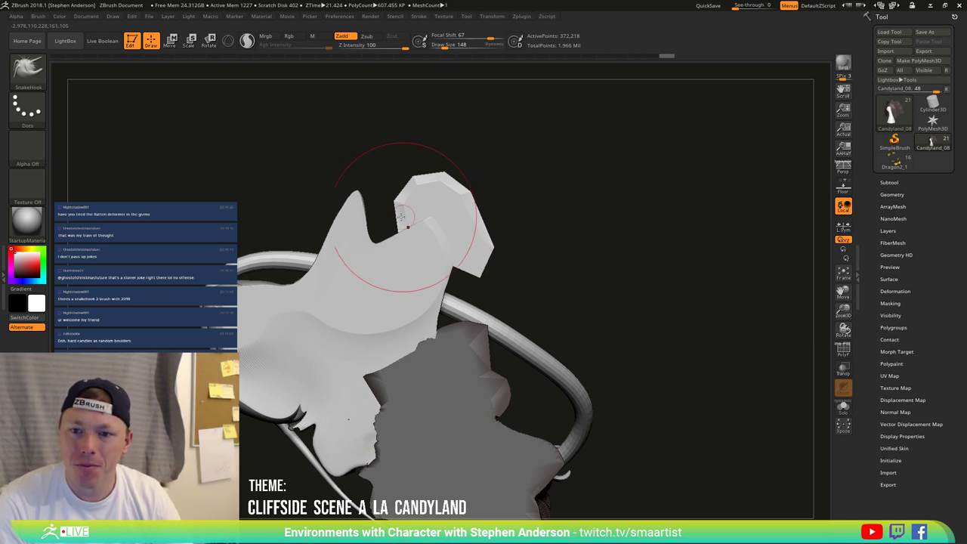
mouse_move(386, 242)
right_mouse_down()
mouse_move(394, 250)
mouse_move(409, 244)
right_mouse_up()
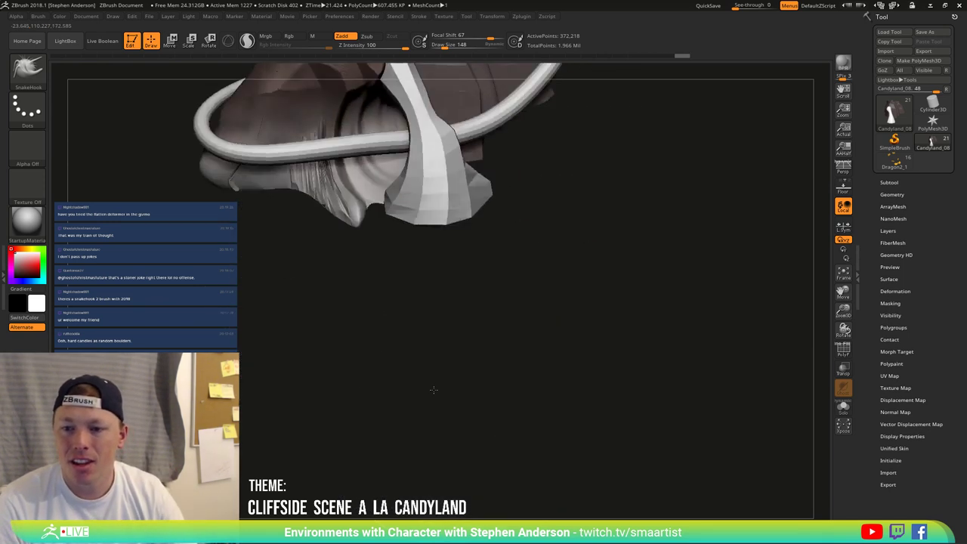
Step: Set the SnakeHook draw size to 102 and reshape the thick tube into a bent arch with a flared foot
mouse_move(433, 208)
right_mouse_down()
mouse_move(398, 290)
mouse_move(414, 303)
right_mouse_up()
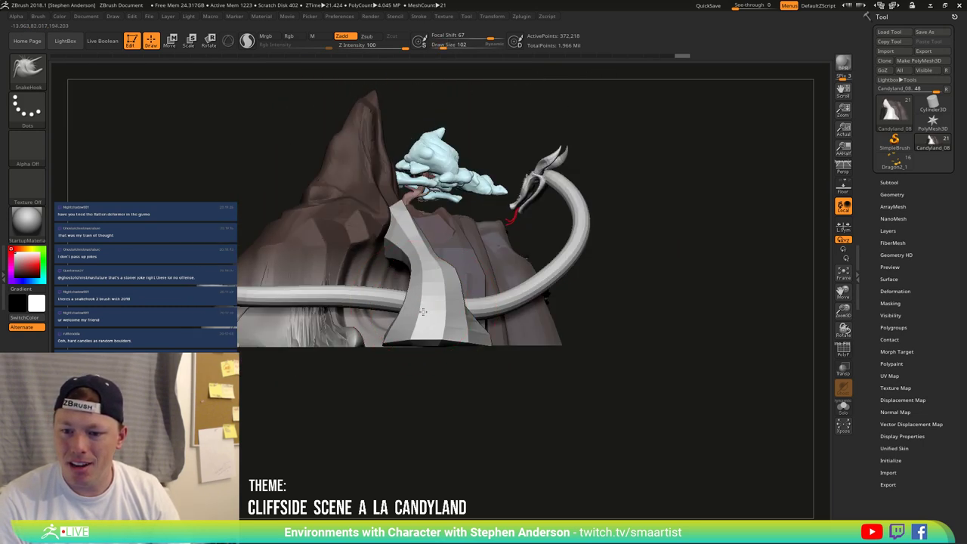
mouse_move(423, 311)
right_mouse_down()
mouse_move(388, 329)
mouse_move(477, 259)
mouse_move(450, 260)
mouse_move(507, 190)
mouse_move(451, 268)
right_mouse_up()
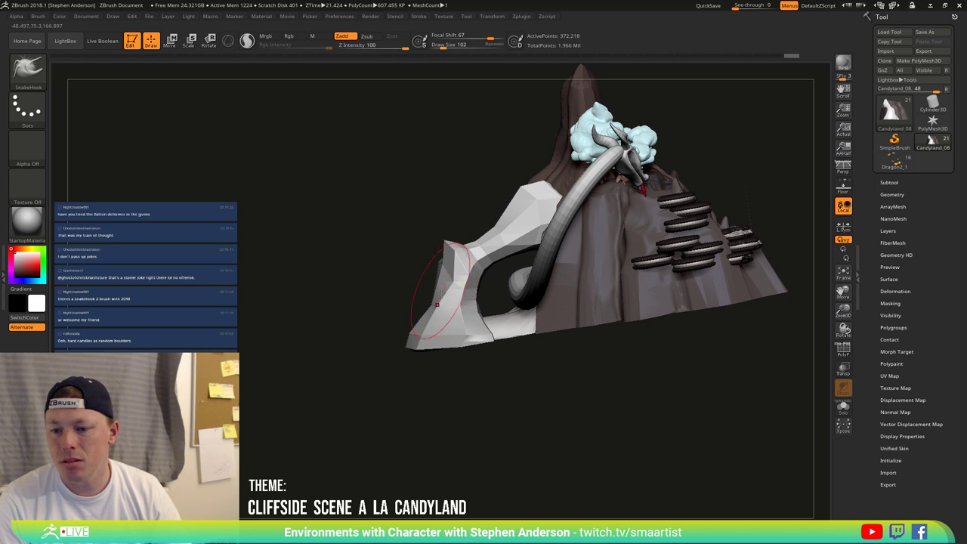
right_click_drag(436, 305, 451, 324)
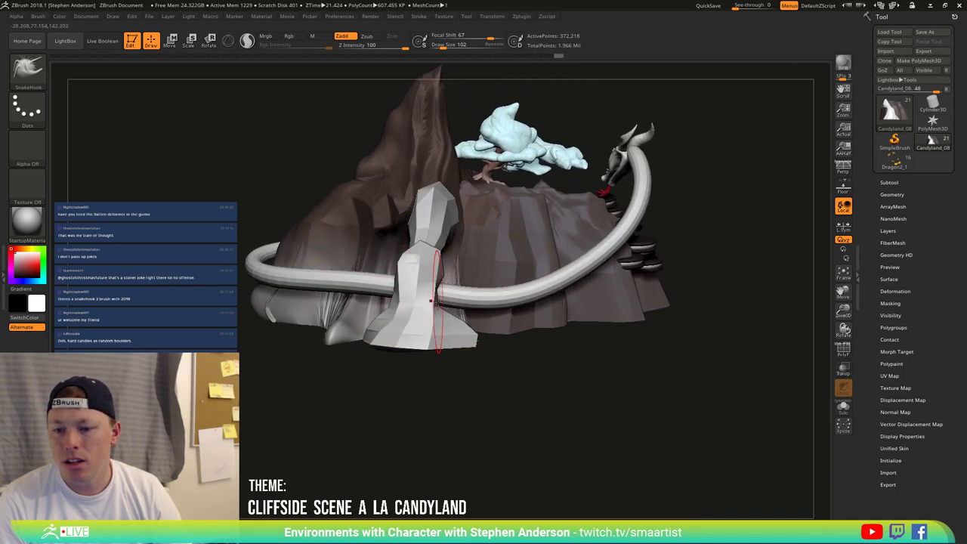
mouse_move(443, 308)
right_mouse_down()
mouse_move(390, 305)
mouse_move(440, 303)
mouse_move(461, 312)
mouse_move(447, 309)
mouse_move(442, 293)
mouse_move(397, 296)
mouse_move(404, 381)
right_mouse_up()
Step: Switch the material to SkinShade4 and paste a copy of it over the DotsOmetal1 material
left_click(23, 219)
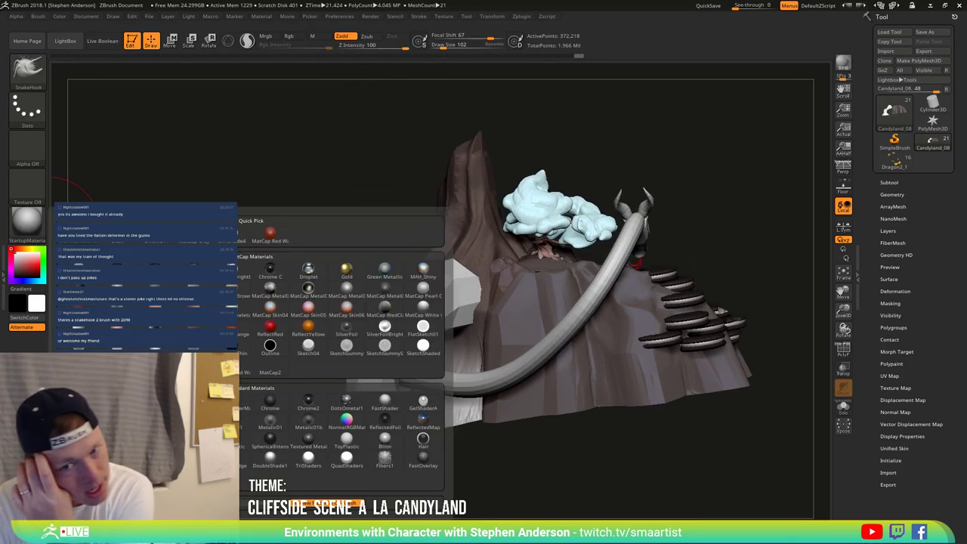
left_click(232, 235)
left_click(23, 225)
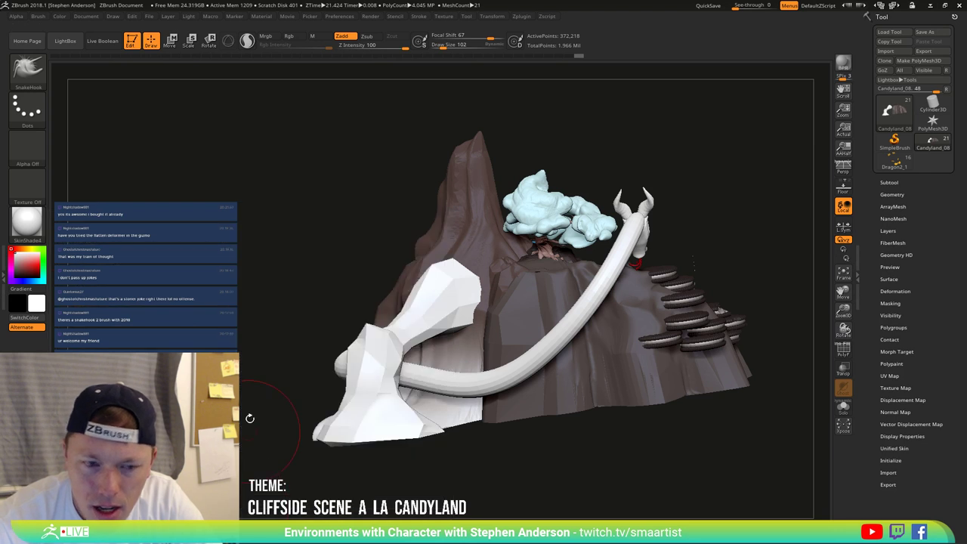
left_click(26, 230)
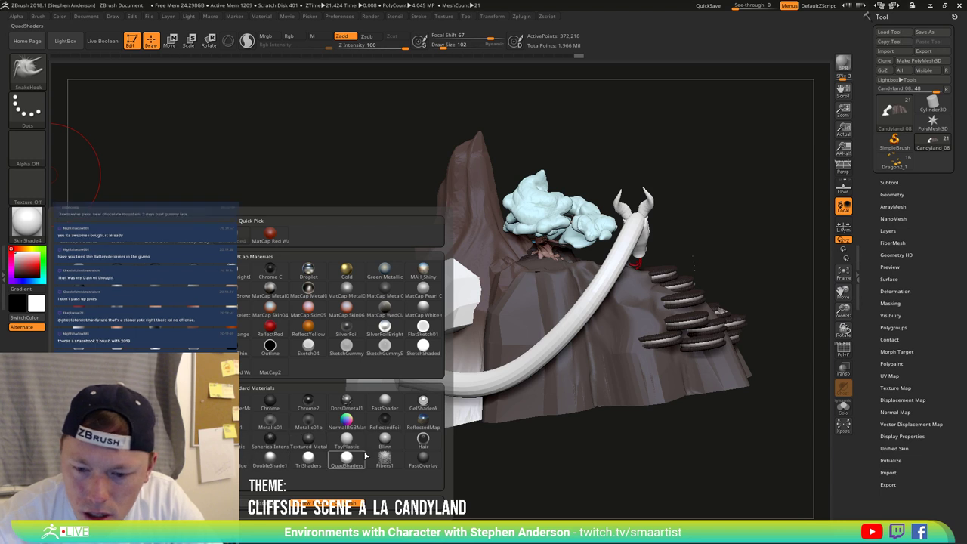
mouse_move(387, 462)
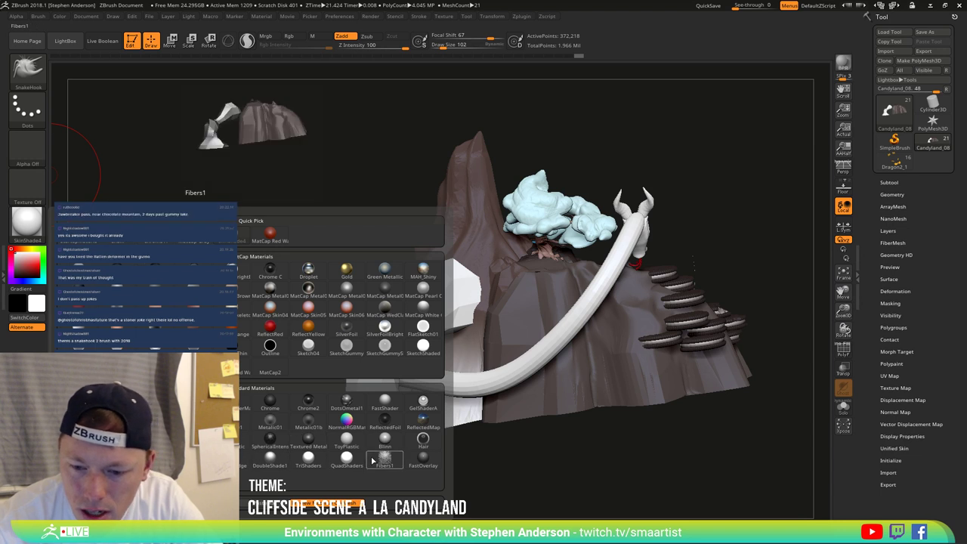
left_click(349, 404)
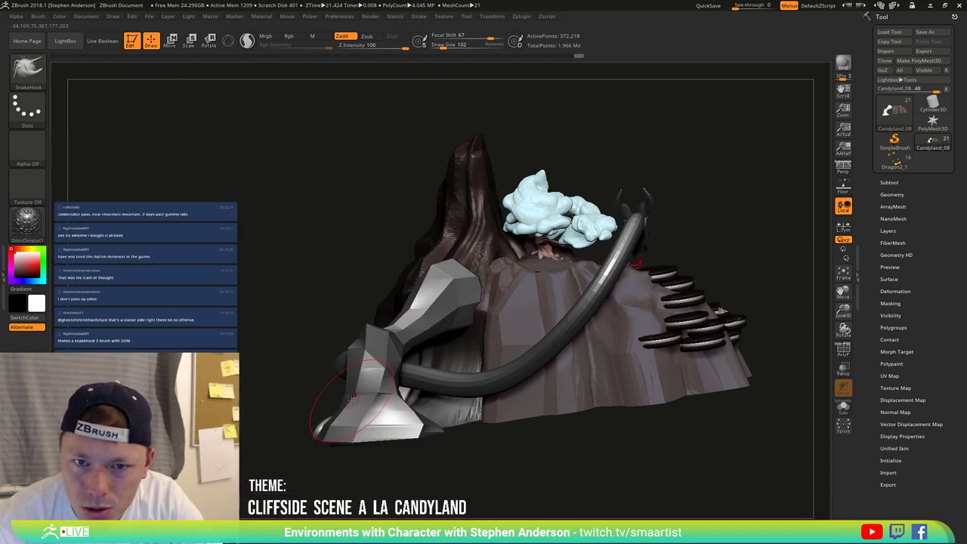
left_click(27, 221)
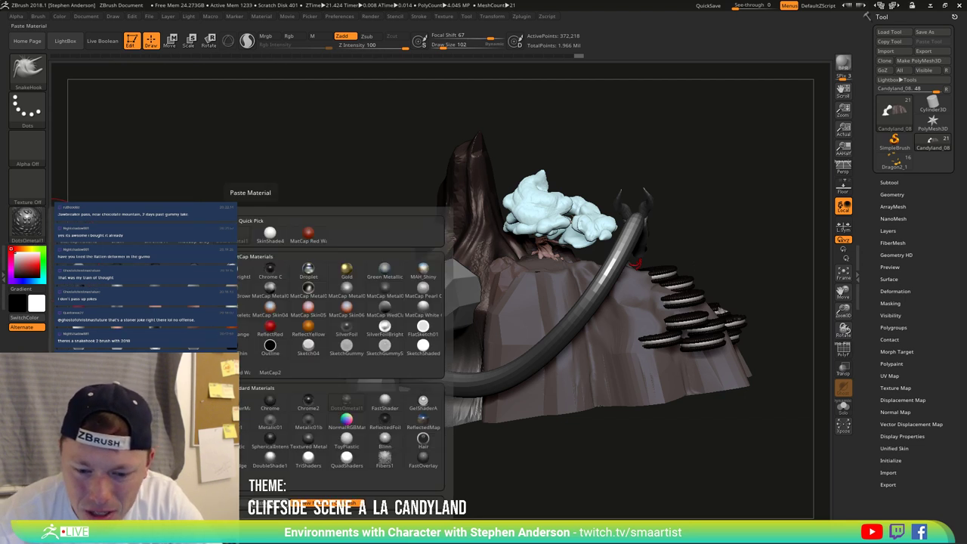
left_click(269, 233)
left_click(27, 222)
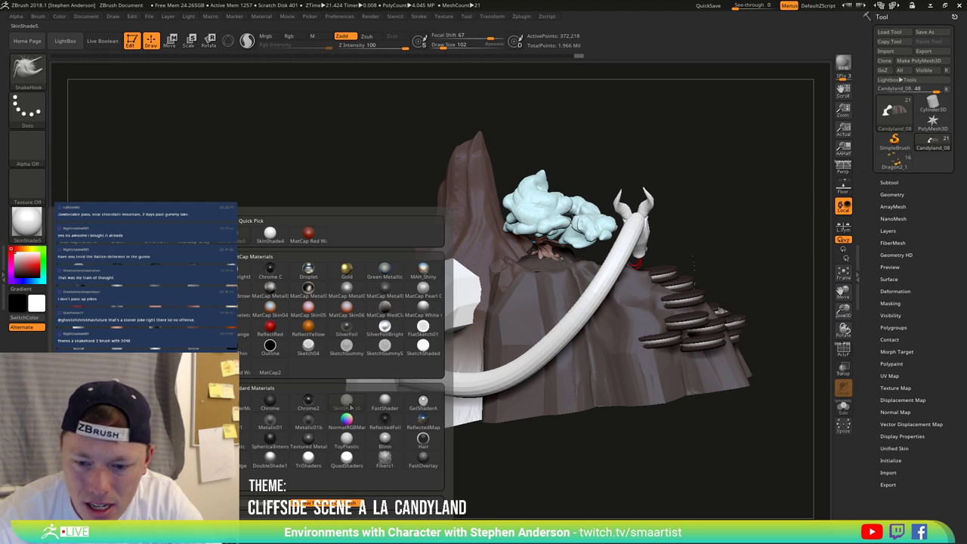
mouse_move(349, 407)
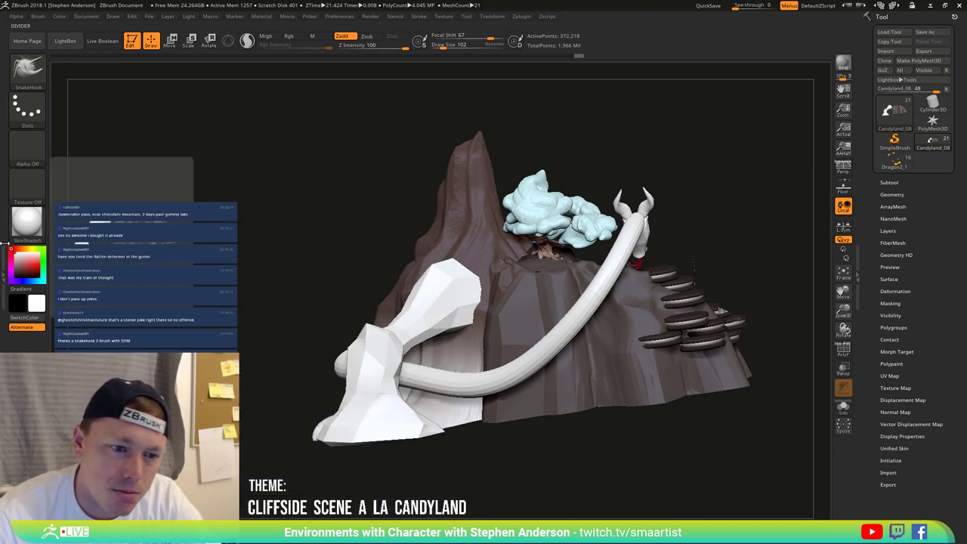
Step: Dock the material settings beside the canvas in place of the brush settings and expand the material's modifiers
double_click(4, 275)
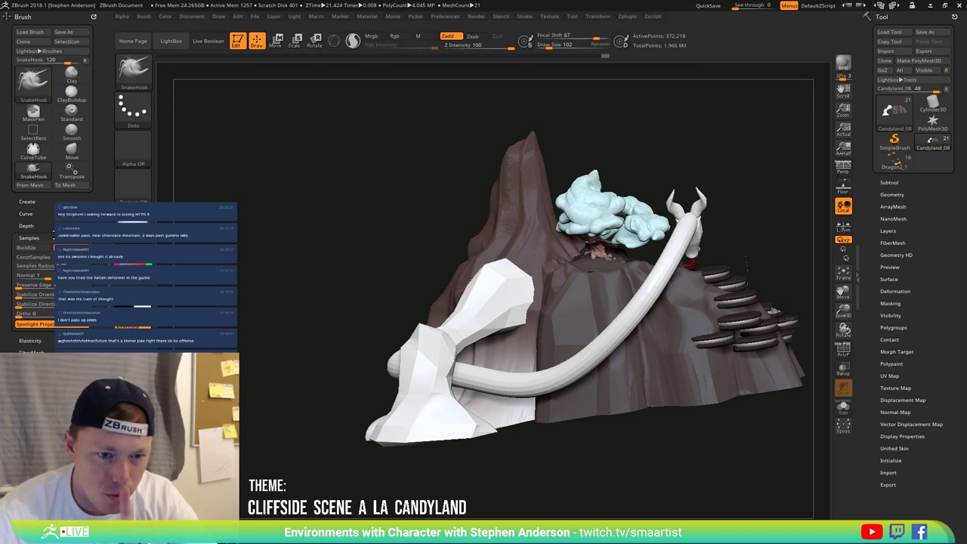
left_click(50, 237)
left_click(46, 16)
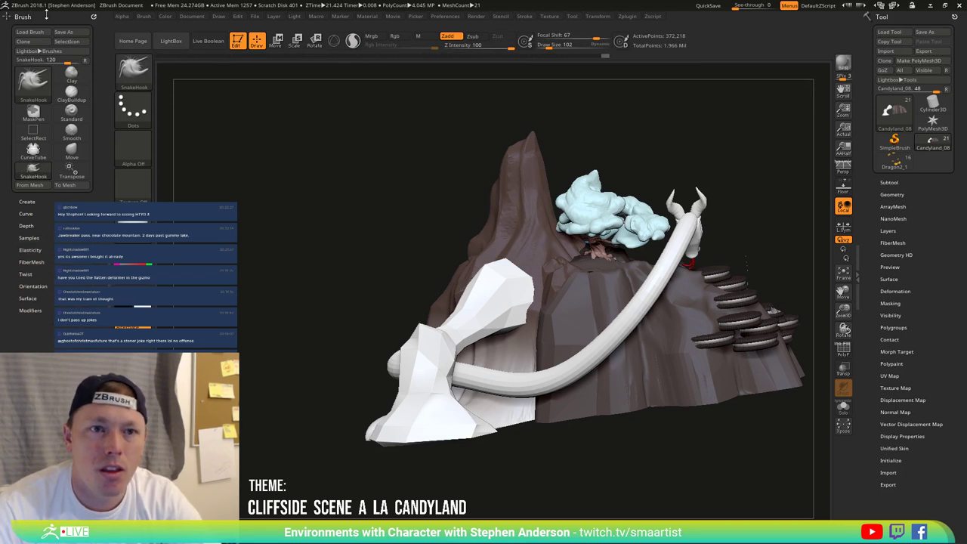
left_click(368, 18)
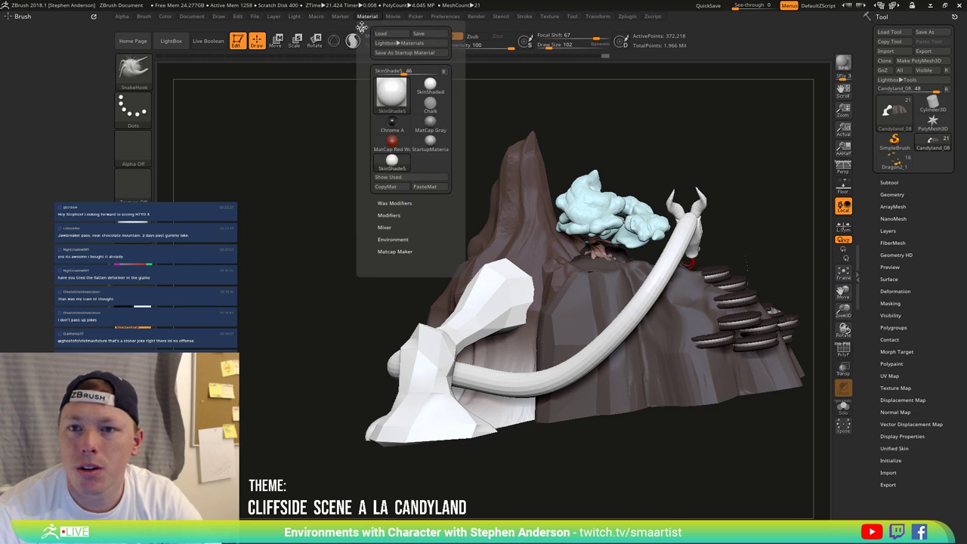
left_click(362, 27)
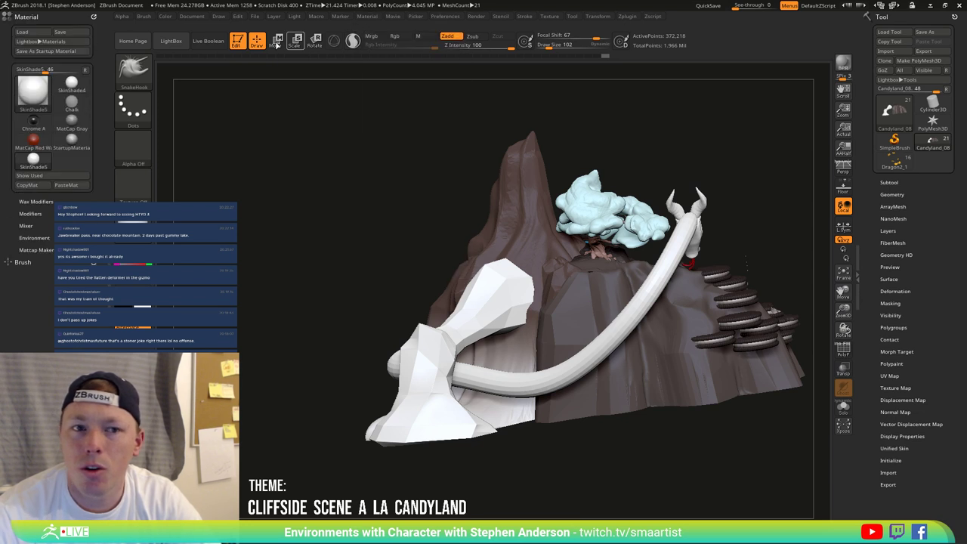
left_click(30, 214)
left_click_drag(93, 198, 92, 138)
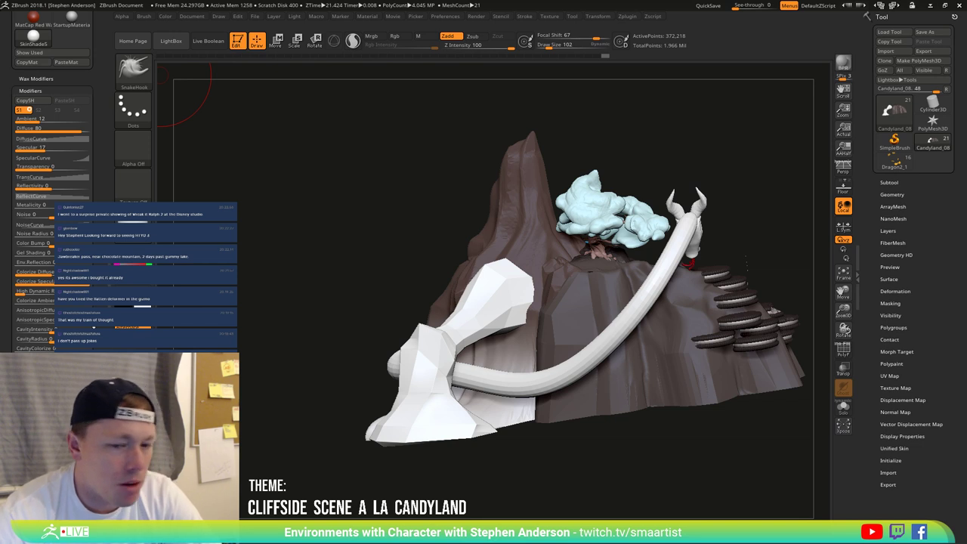
Step: Fill the unmasked arched tube of Candyland_08 with a dark reddish-brown colour
mouse_move(492, 319)
right_mouse_down()
mouse_move(449, 335)
mouse_move(464, 345)
right_mouse_up()
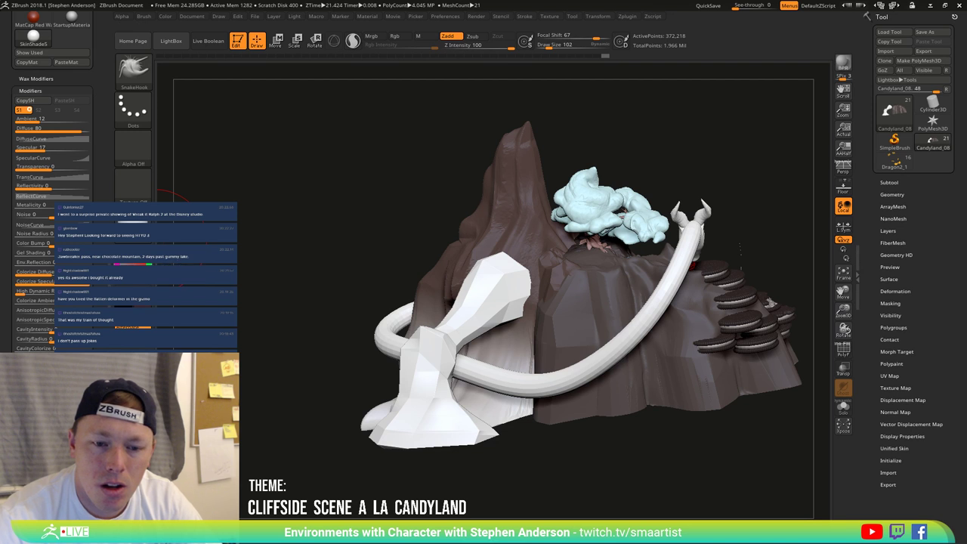
left_click(169, 19)
left_click(189, 198)
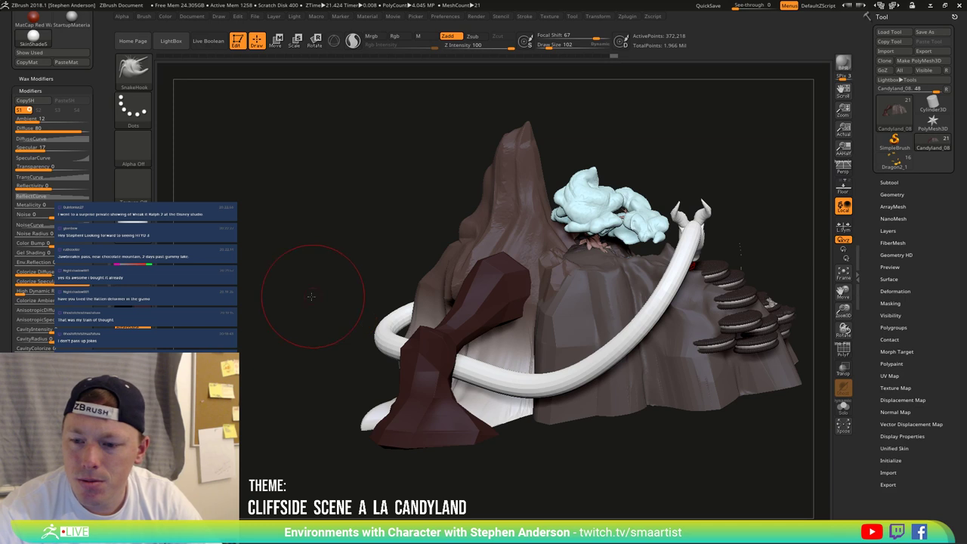
Step: Activate Dynamic Subdiv on Candyland_08, always accepting it until the next restart, and return to SnakeHook
mouse_move(312, 296)
left_mouse_down()
mouse_move(302, 297)
mouse_move(313, 302)
left_mouse_up()
key("d")
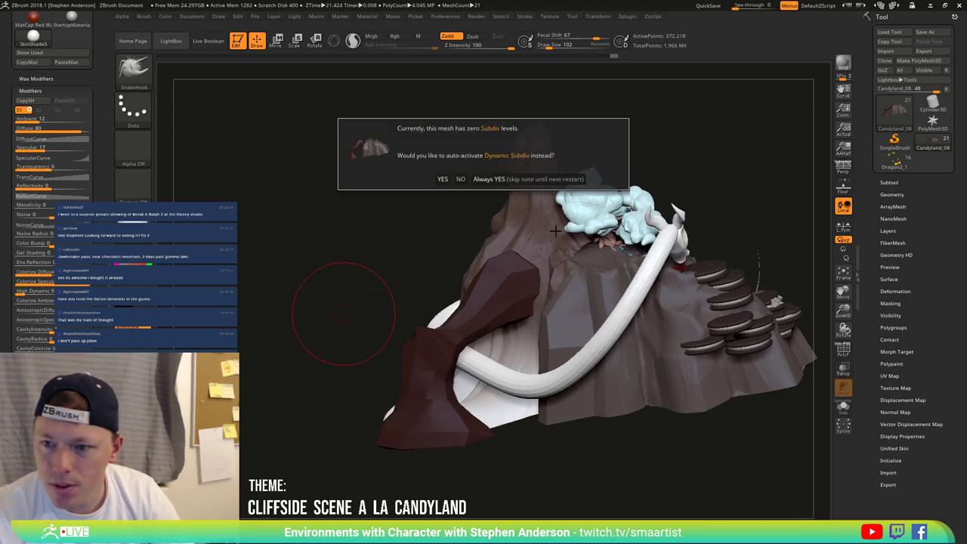
left_click(488, 180)
mouse_move(462, 295)
right_mouse_down("ctrl")
mouse_move(507, 324)
mouse_move(496, 313)
right_mouse_up("ctrl")
key("b")
key("s")
key("h")
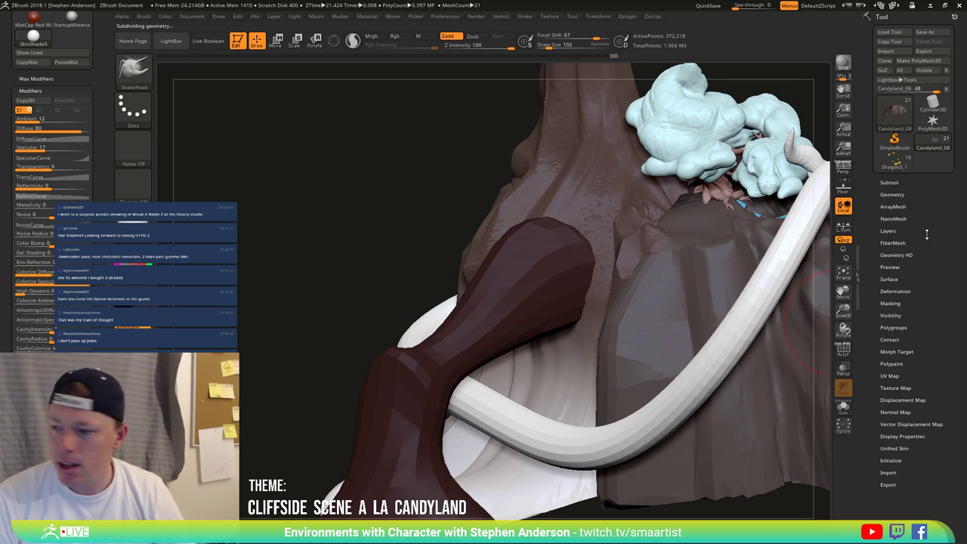
Step: Split the masked cliff points off Candyland_08 so the brown arch becomes its own subtool
left_click(892, 194)
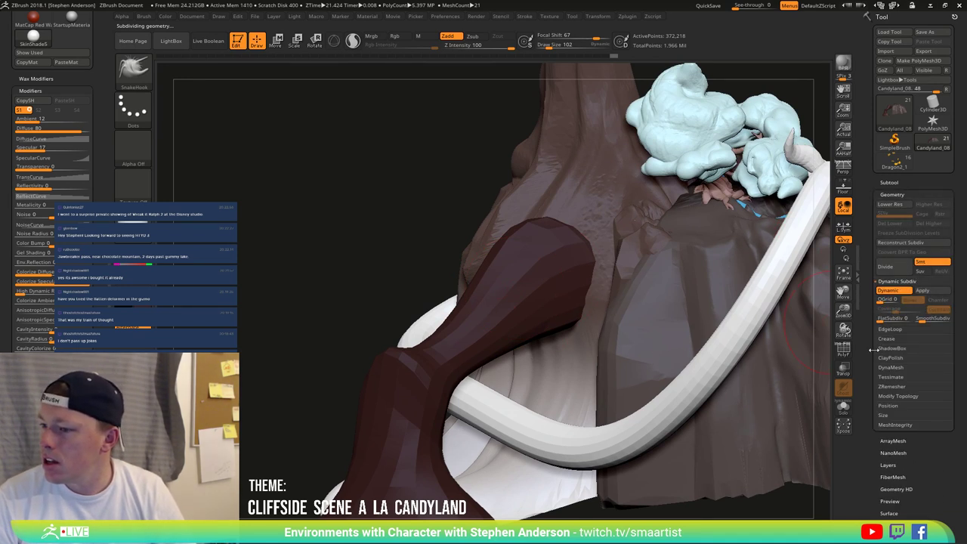
left_click(893, 441)
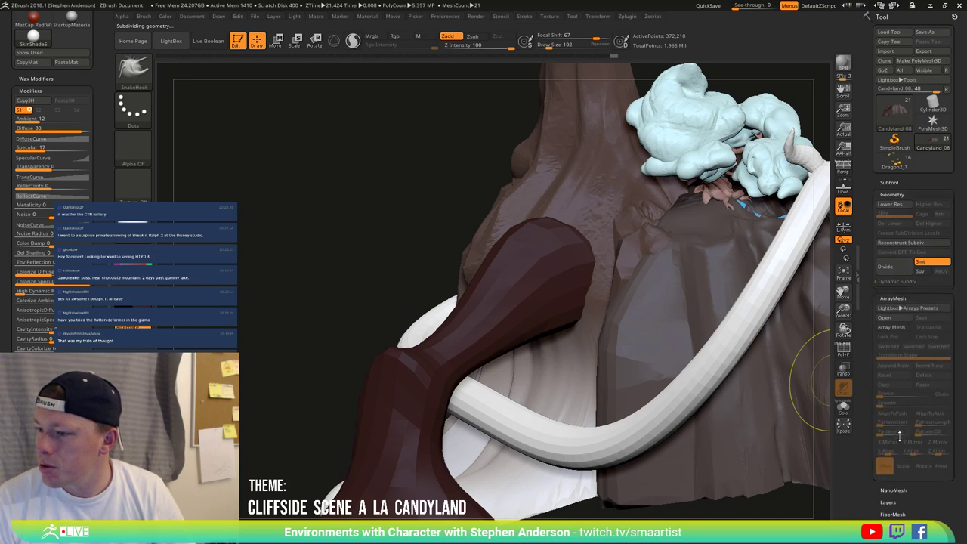
left_click(893, 195)
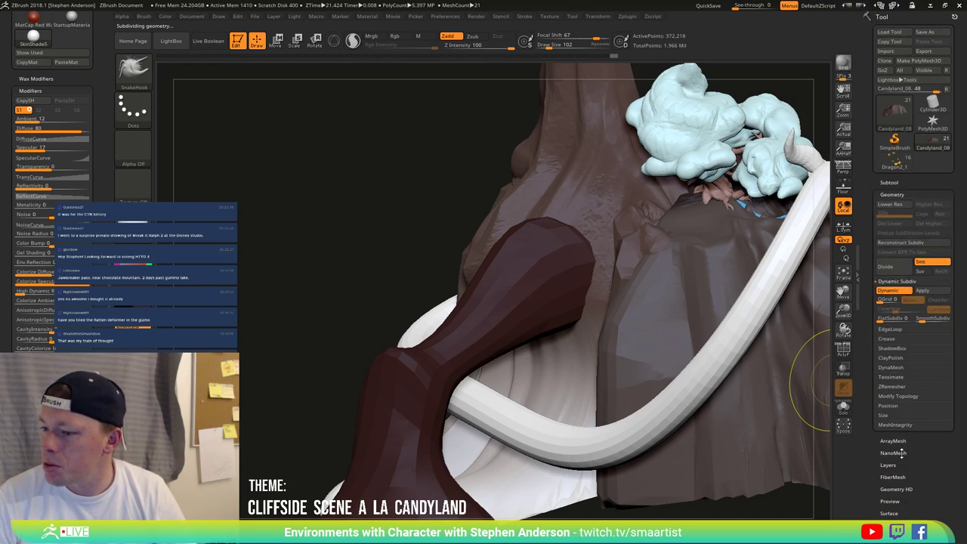
left_click(887, 183)
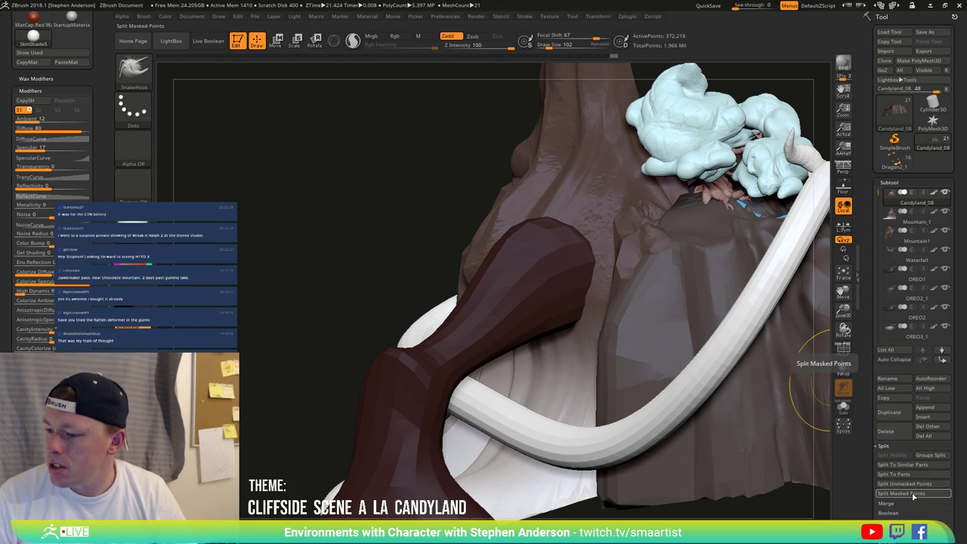
left_click(913, 494)
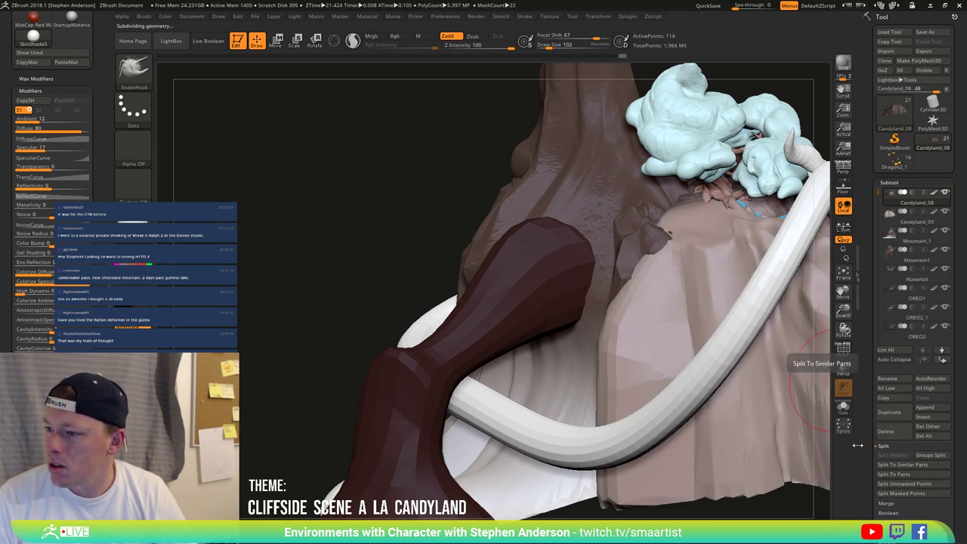
Step: Set the smooth subdivision level of the brown arch's Dynamic Subdiv to 3
left_click_drag(627, 321, 589, 308)
mouse_move(589, 308)
right_mouse_down()
mouse_move(568, 329)
mouse_move(599, 298)
right_mouse_up()
key("shift+f")
key("shift+f")
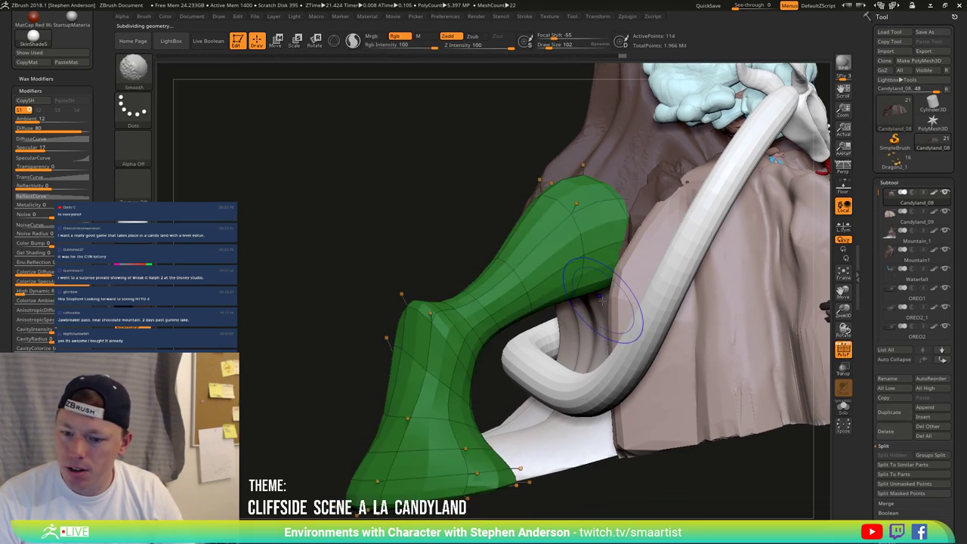
scroll(955, 451, "down", 5)
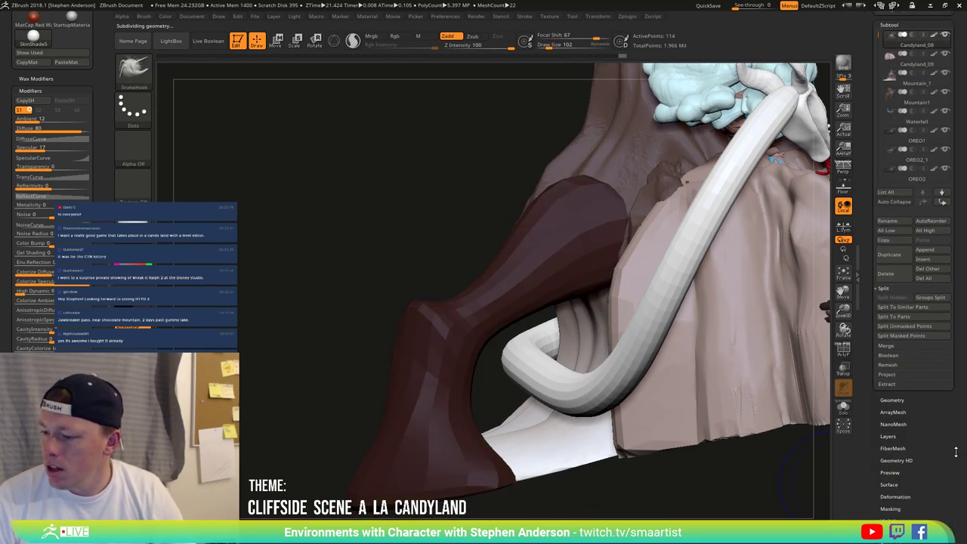
left_click(882, 400)
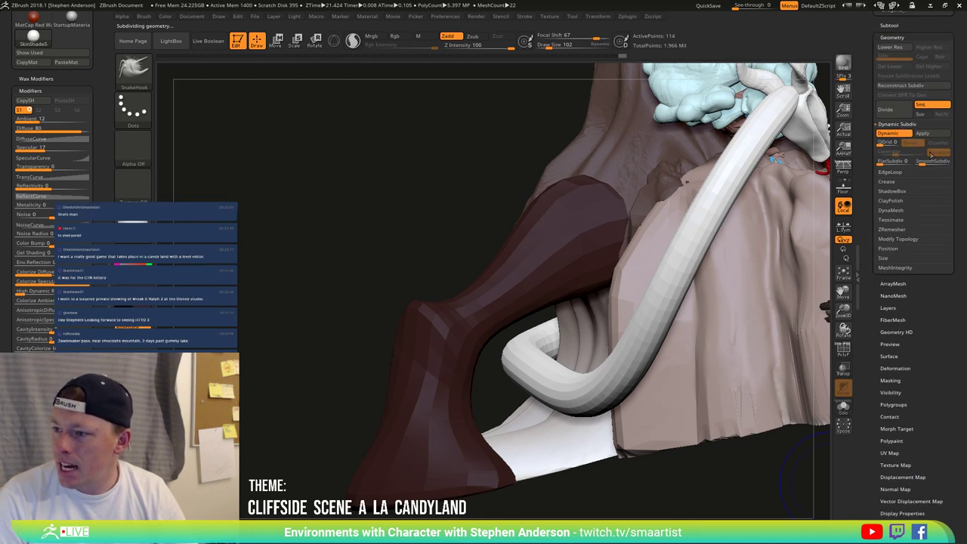
left_click_drag(921, 163, 924, 162)
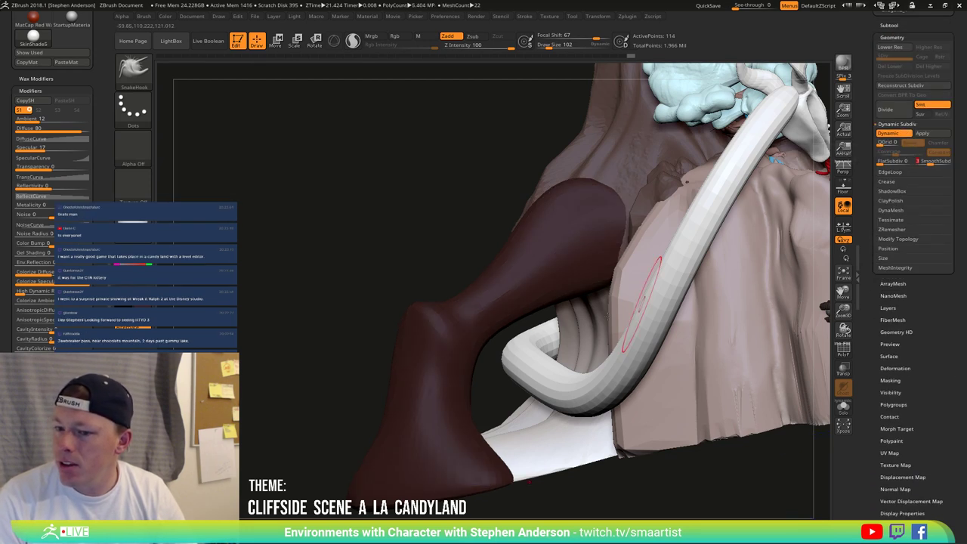
mouse_move(493, 326)
left_mouse_down()
mouse_move(438, 323)
mouse_move(496, 325)
left_mouse_up()
right_click_drag(496, 326, 474, 288)
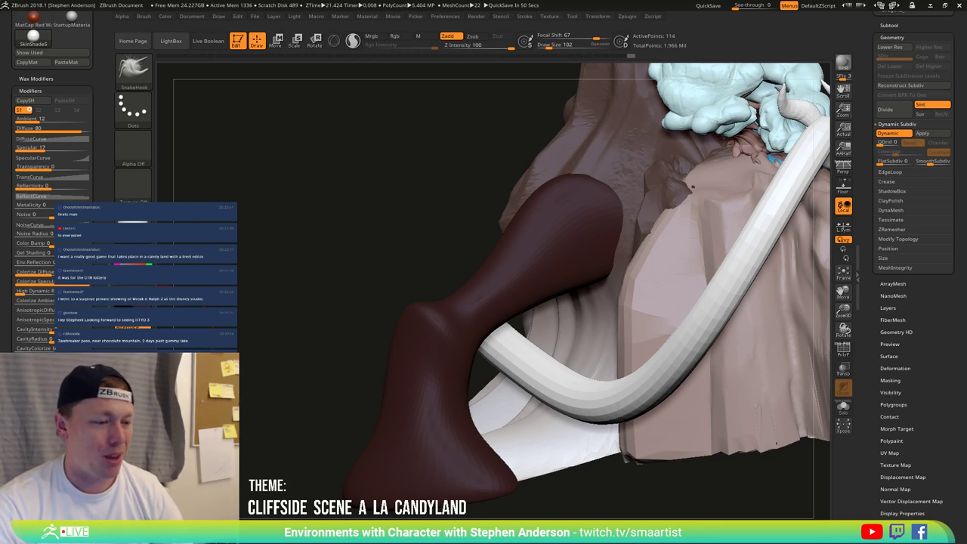
key("b")
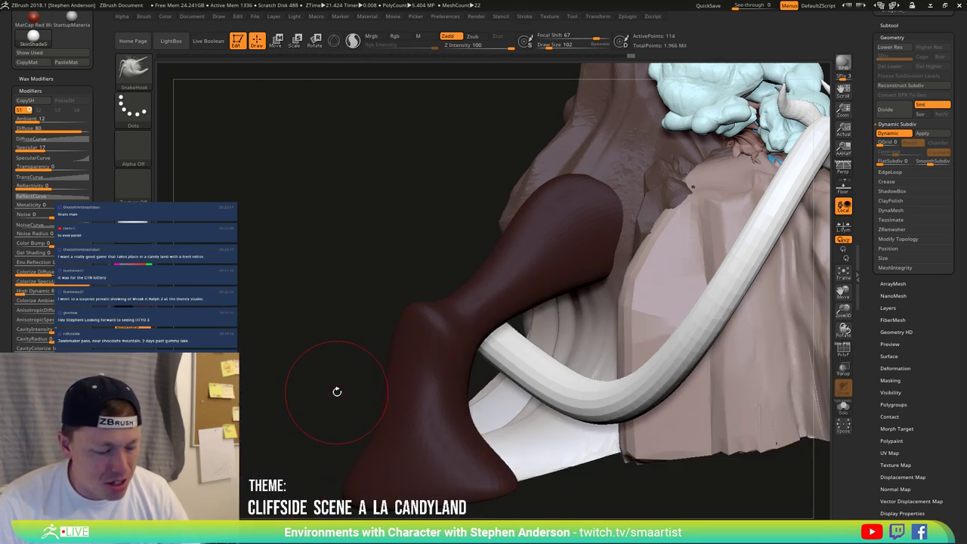
key("b")
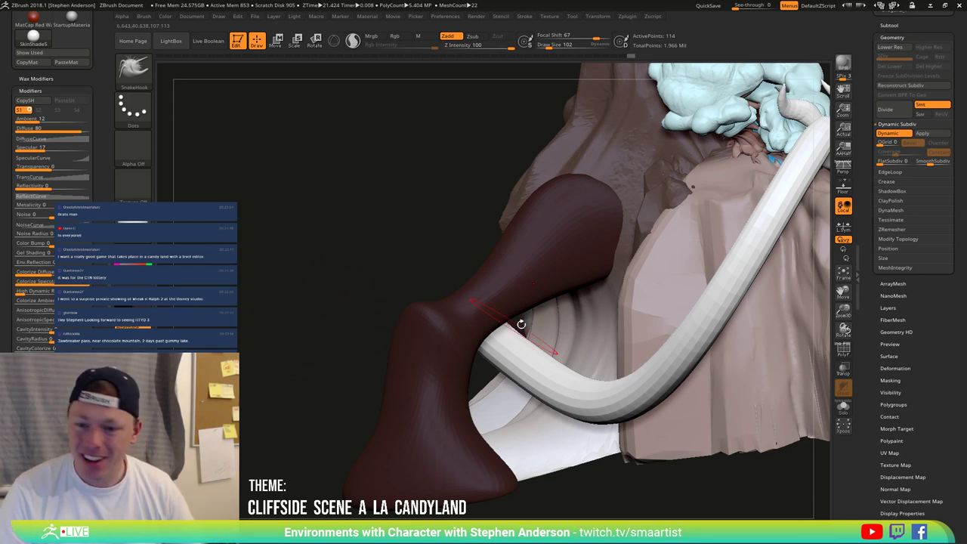
Step: Enable RGB painting and fill the whole arch with the dark brown colour 41, 22, 19
left_click_drag(412, 244, 380, 249)
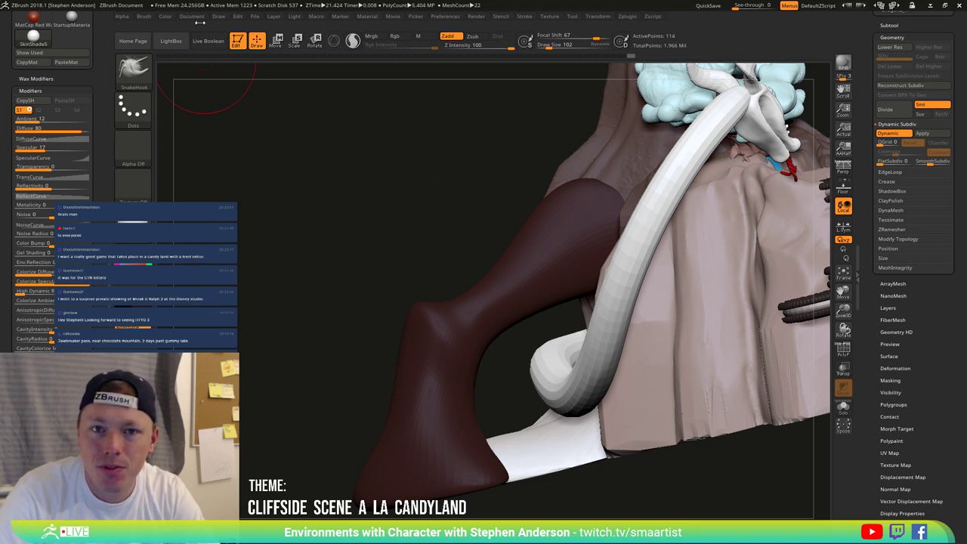
left_click(395, 36)
left_click(166, 16)
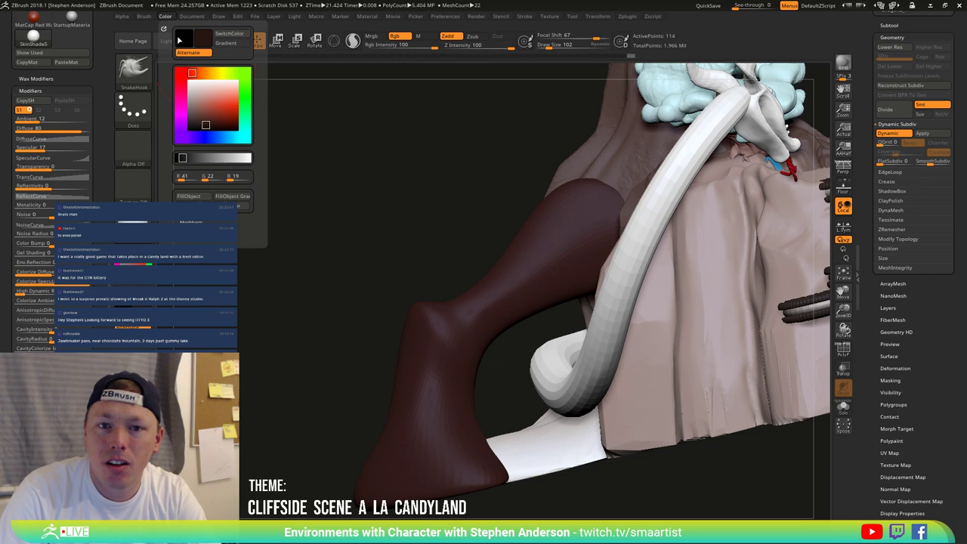
left_click(188, 196)
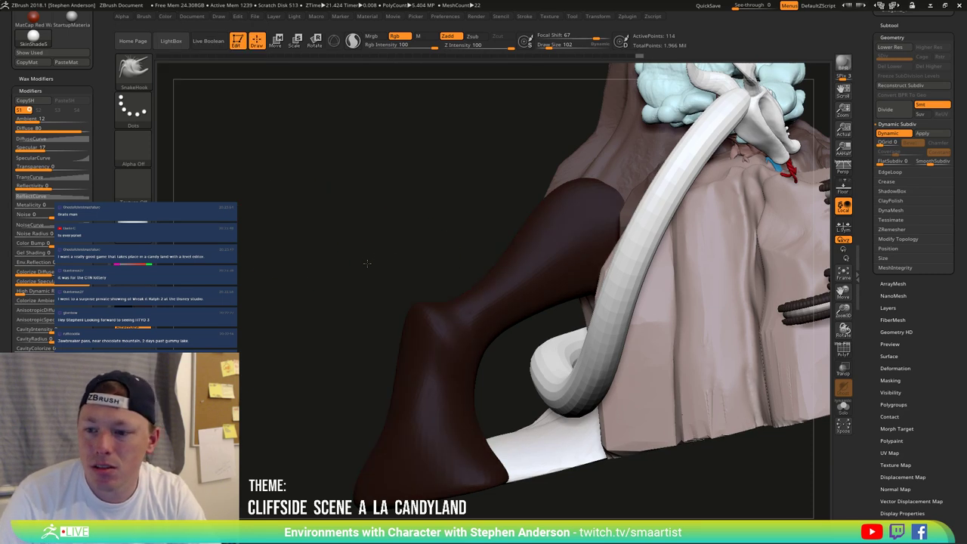
left_click_drag(366, 263, 378, 256)
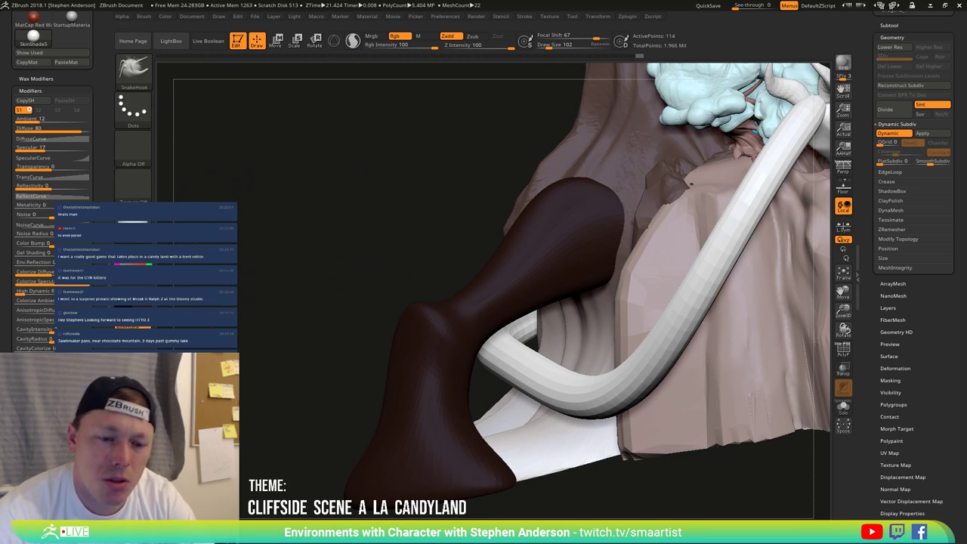
Step: Turn off the polypaint display of Candyland_08 and expand the geometry settings alongside the subtool list
left_click(890, 25)
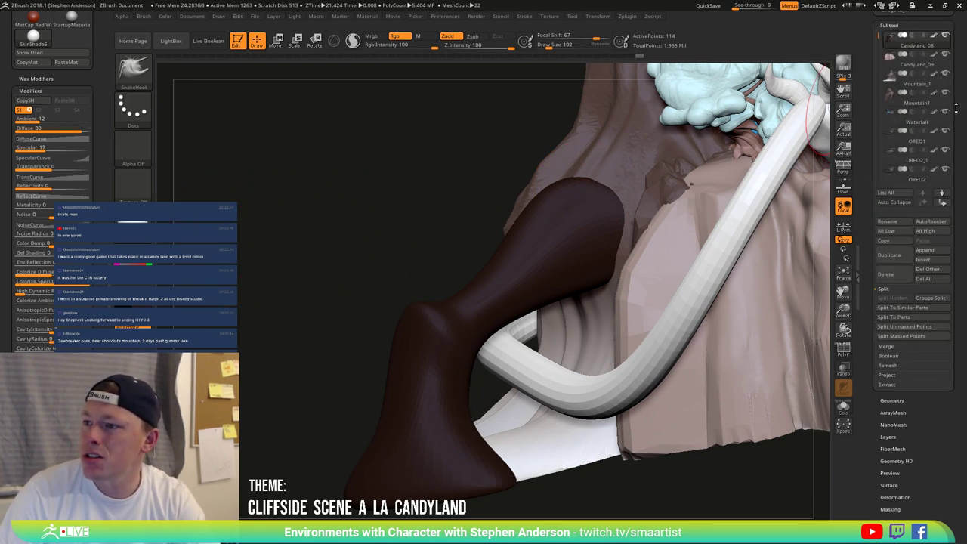
left_click(942, 43)
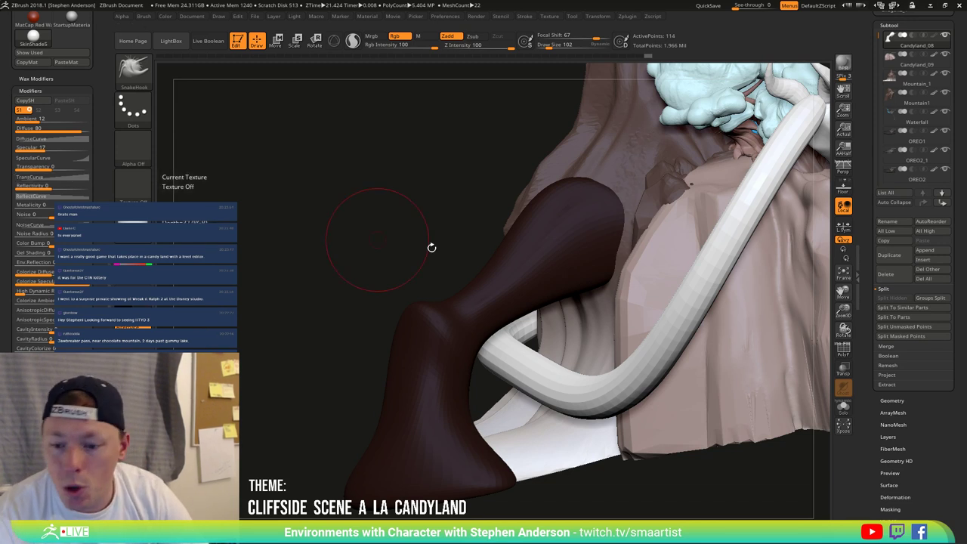
left_click(892, 401, "shift")
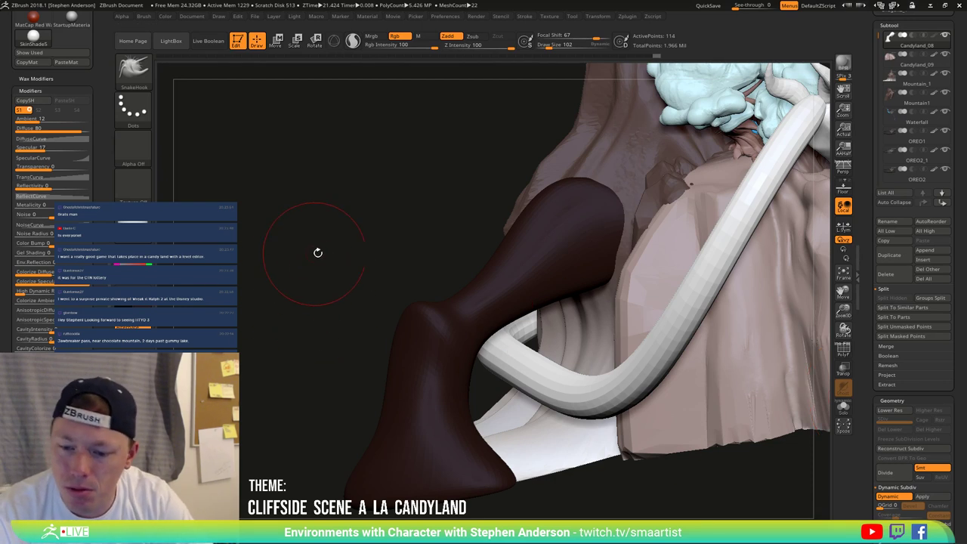
left_click_drag(304, 248, 293, 239)
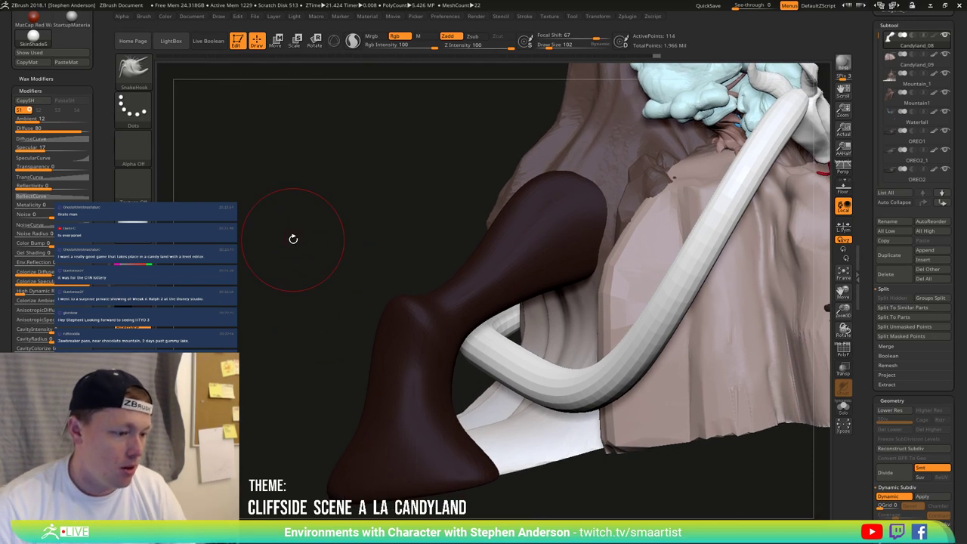
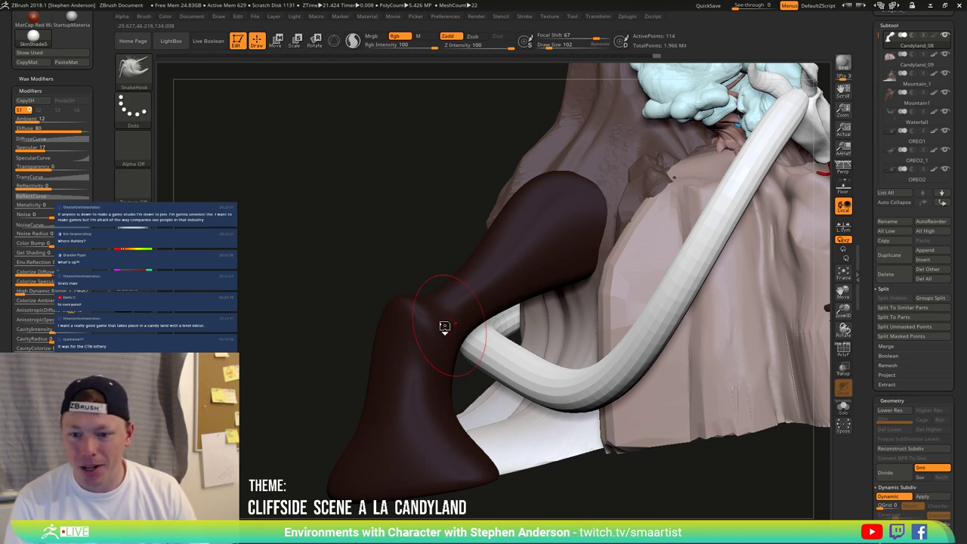
Step: Switch to the Dragon2_1 tool and examine the detailed candy dragon head as a whole
right_click_drag(455, 324, 521, 324)
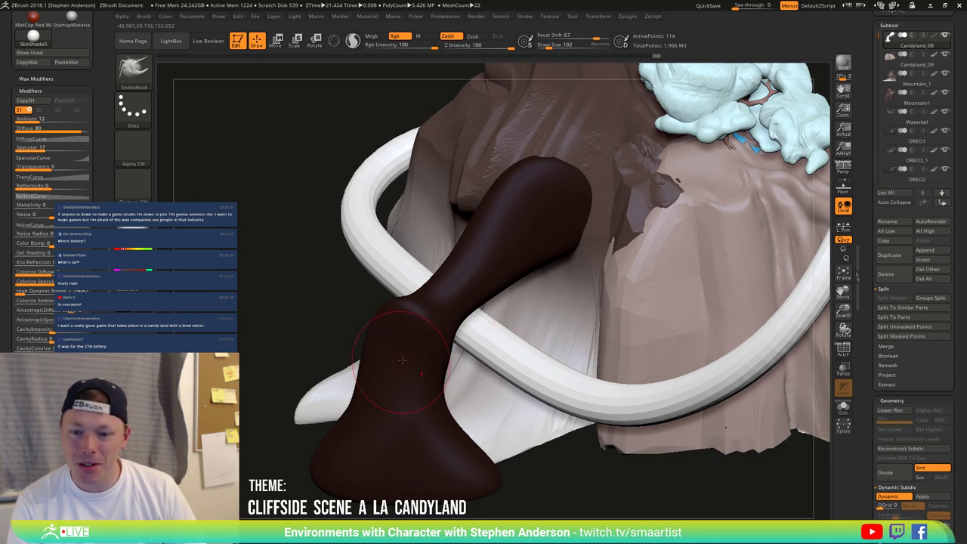
mouse_move(381, 325)
right_mouse_down()
mouse_move(402, 323)
mouse_move(393, 317)
right_mouse_up()
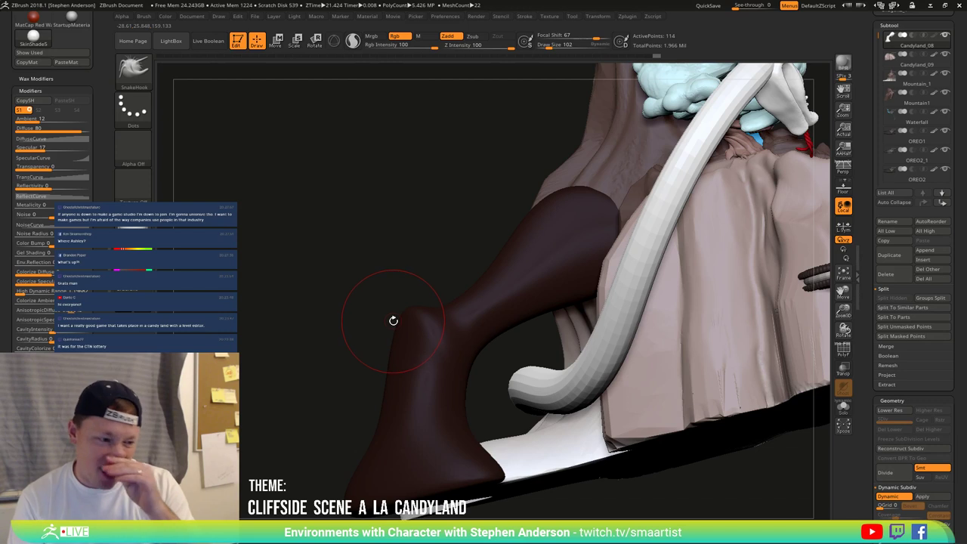
right_click_drag(488, 315, 824, 240)
scroll(921, 68, "up", 3)
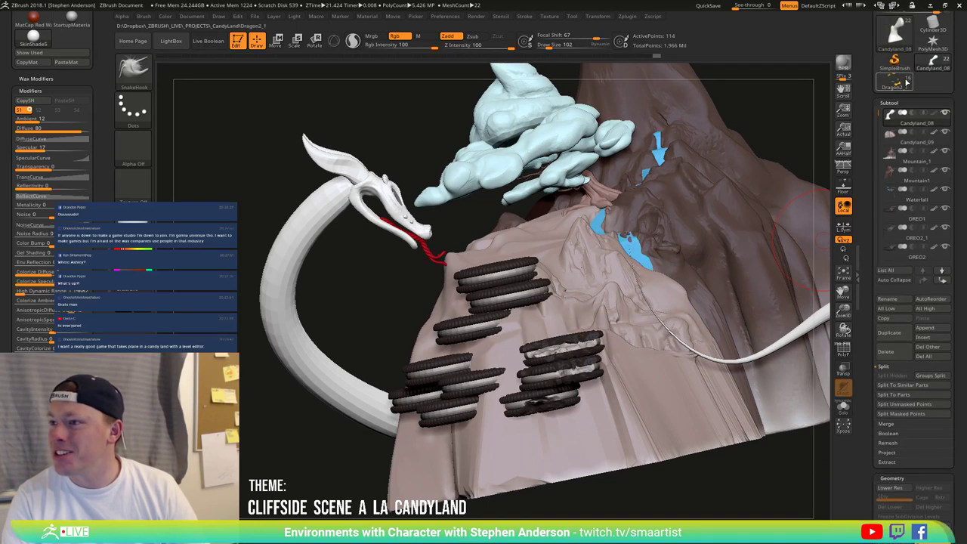
left_click(894, 82)
key("f")
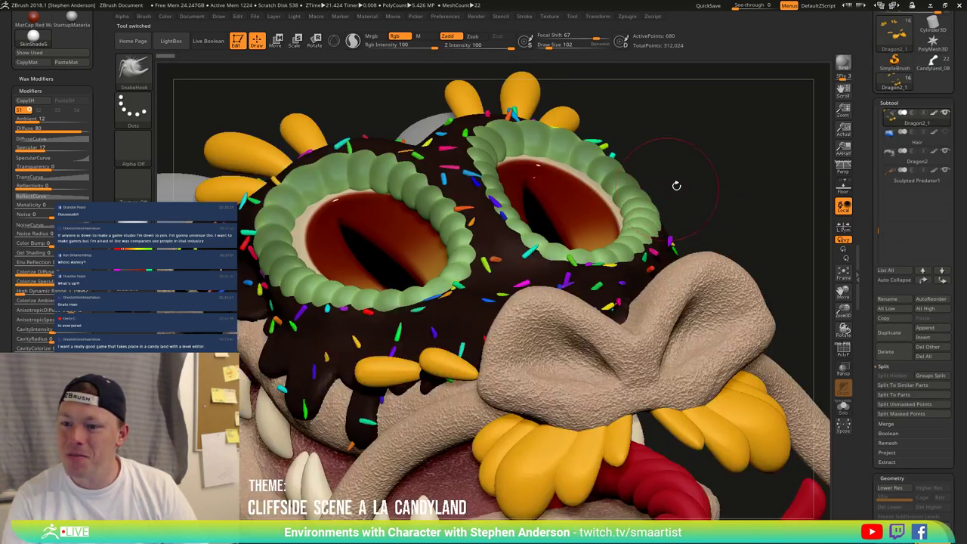
mouse_move(689, 207)
right_mouse_down()
mouse_move(649, 330)
mouse_move(585, 227)
right_mouse_up()
mouse_move(665, 338)
right_mouse_down("alt")
mouse_move(563, 325)
mouse_move(592, 330)
mouse_move(607, 302)
mouse_move(612, 318)
mouse_move(572, 330)
mouse_move(581, 344)
mouse_move(691, 255)
right_mouse_up("alt")
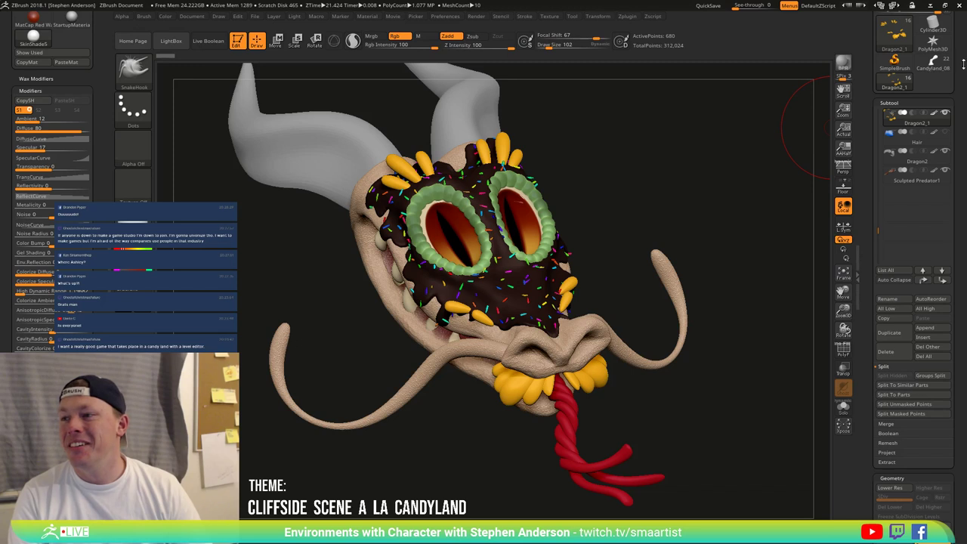
Step: Return to the Candyland_08 tool and frame the cliffside scene
left_click(932, 63)
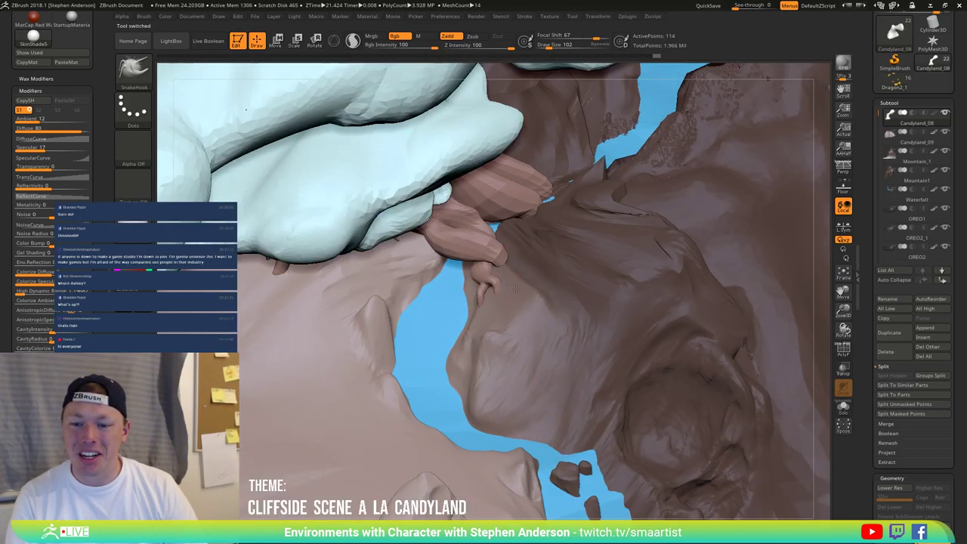
right_click_drag(516, 289, 503, 244)
key("f")
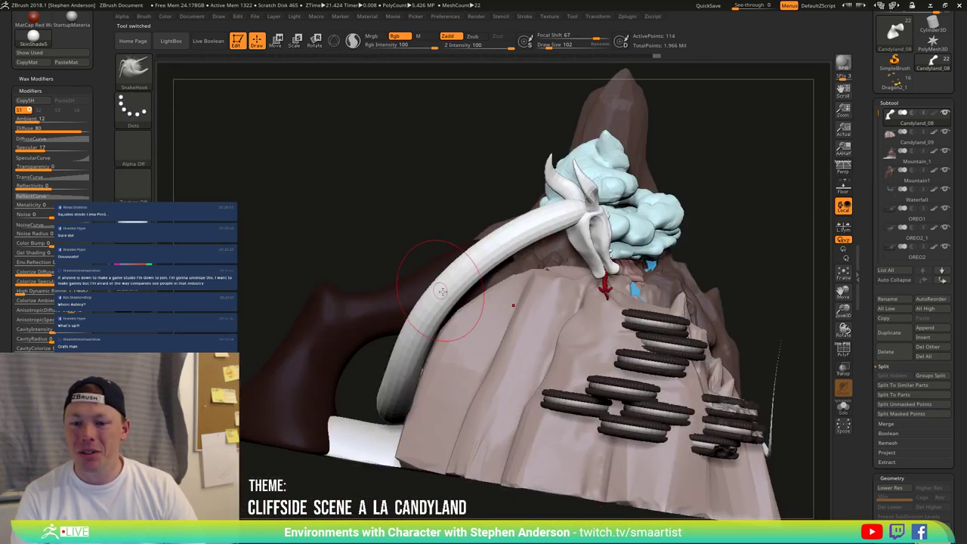
Step: Edit the specular curve of the arch's material and set its Specular to 46
right_click_drag(443, 288, 650, 278)
right_click_drag(504, 280, 529, 329, "ctrl")
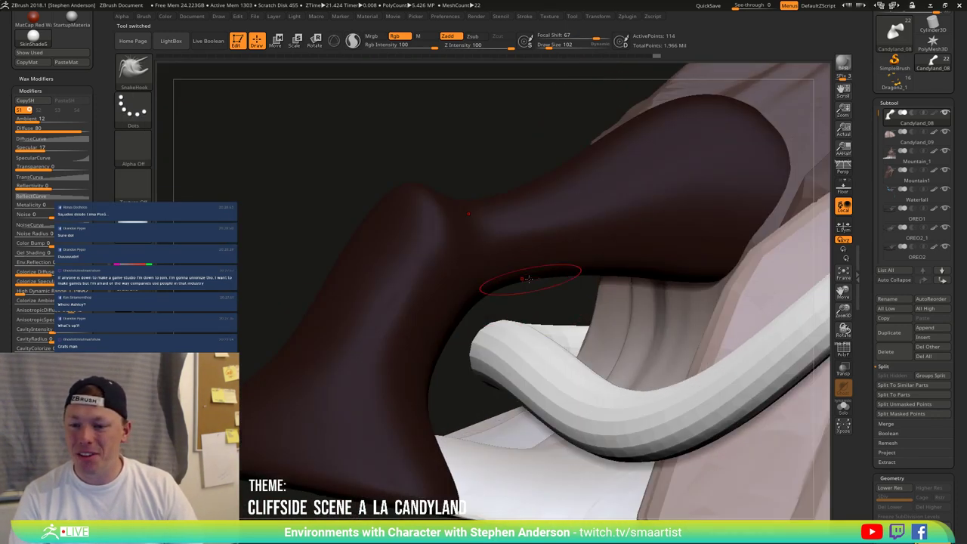
right_click_drag(499, 295, 462, 300)
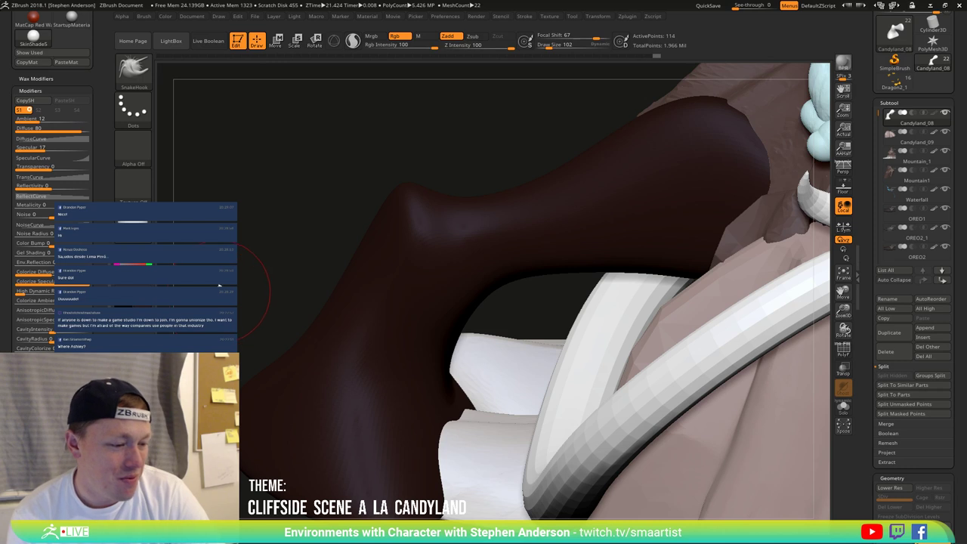
right_click_drag(431, 254, 453, 249)
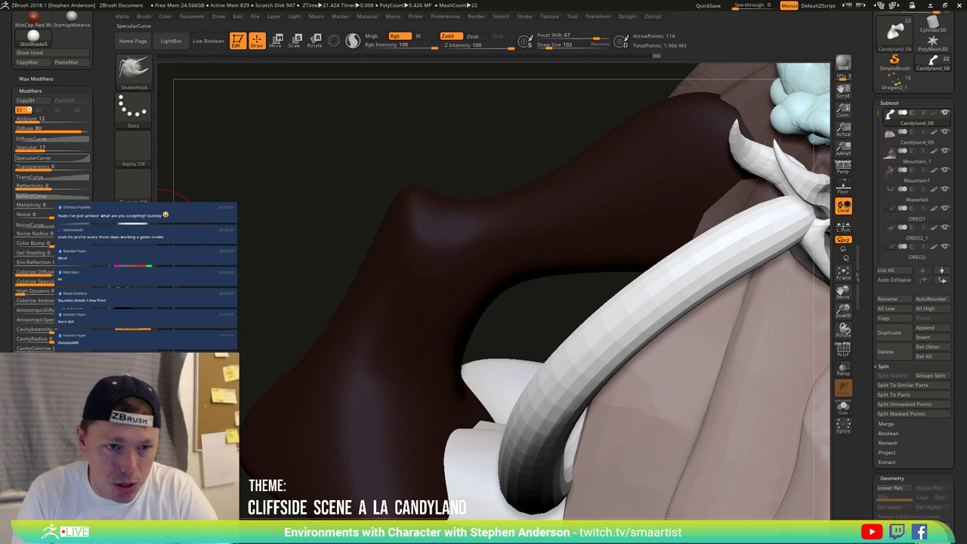
left_click(33, 157)
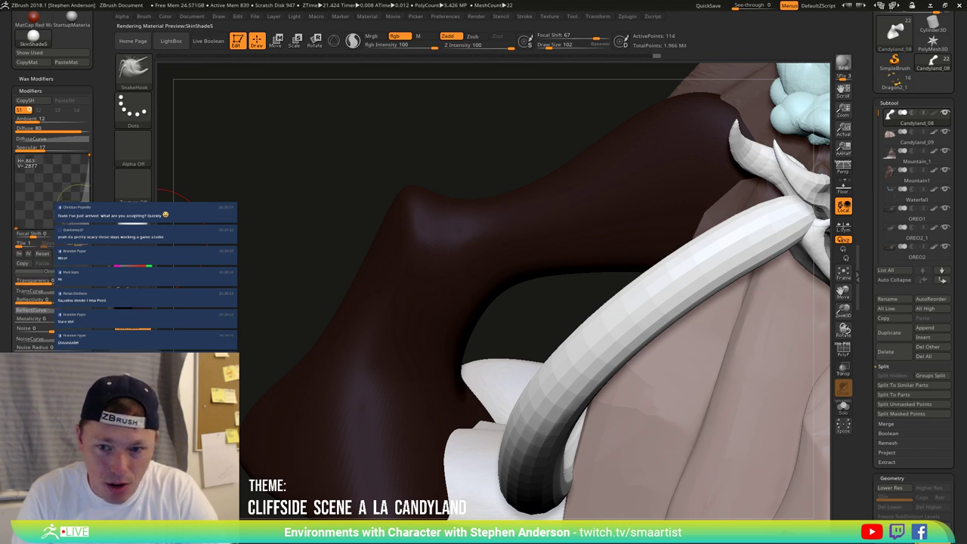
left_click_drag(81, 207, 76, 205)
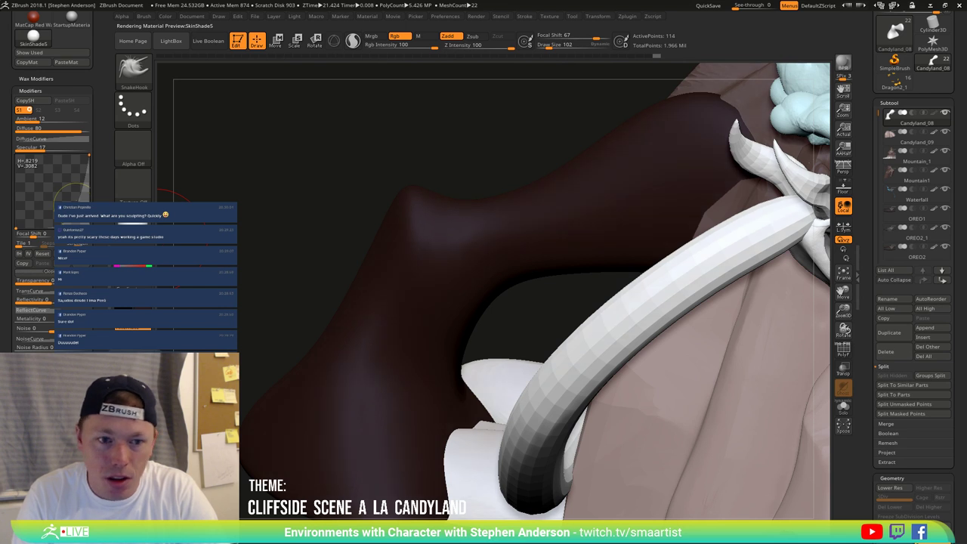
left_click_drag(46, 151, 54, 151)
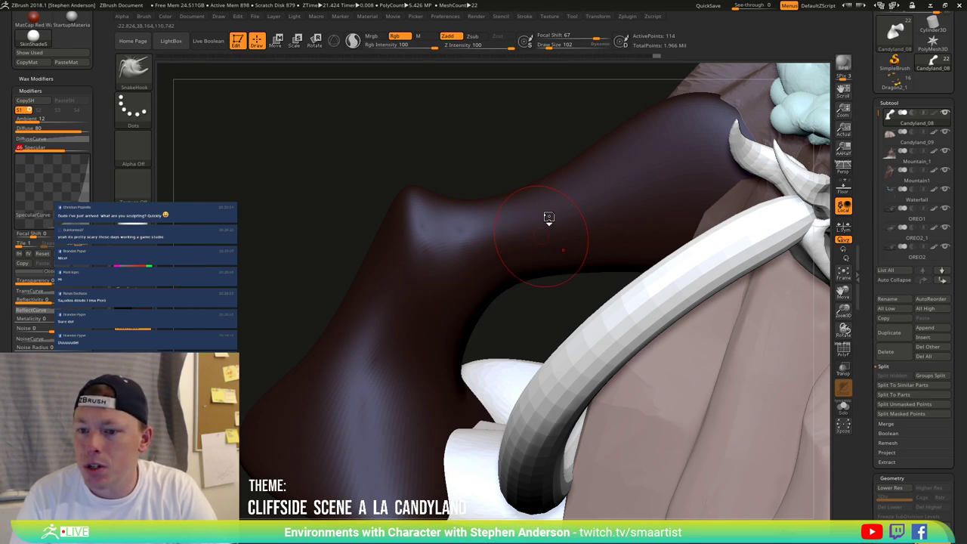
mouse_move(549, 217)
right_mouse_down()
mouse_move(551, 202)
mouse_move(491, 219)
mouse_move(537, 225)
right_mouse_up()
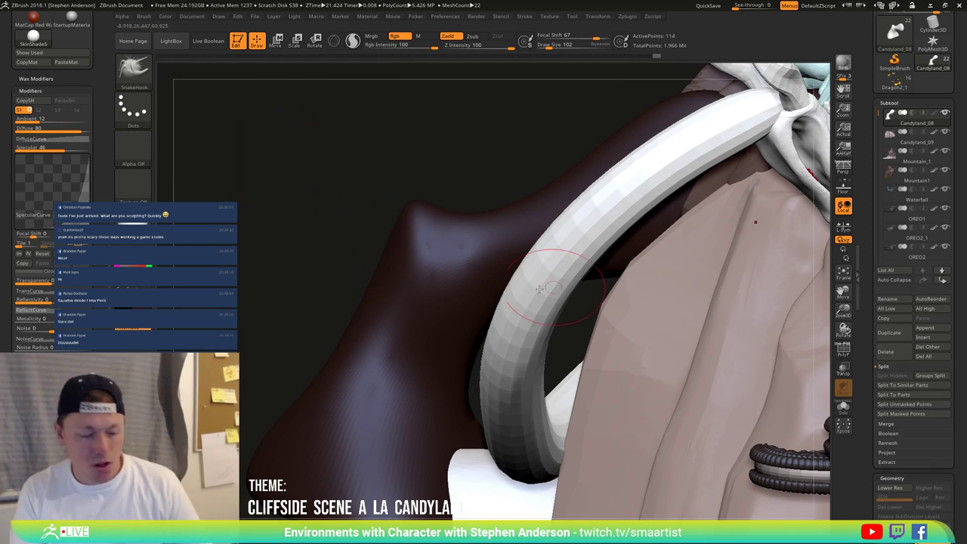
Step: Make the Candyland_09 cliff the active subtool and toggle its polypaint display
key("n")
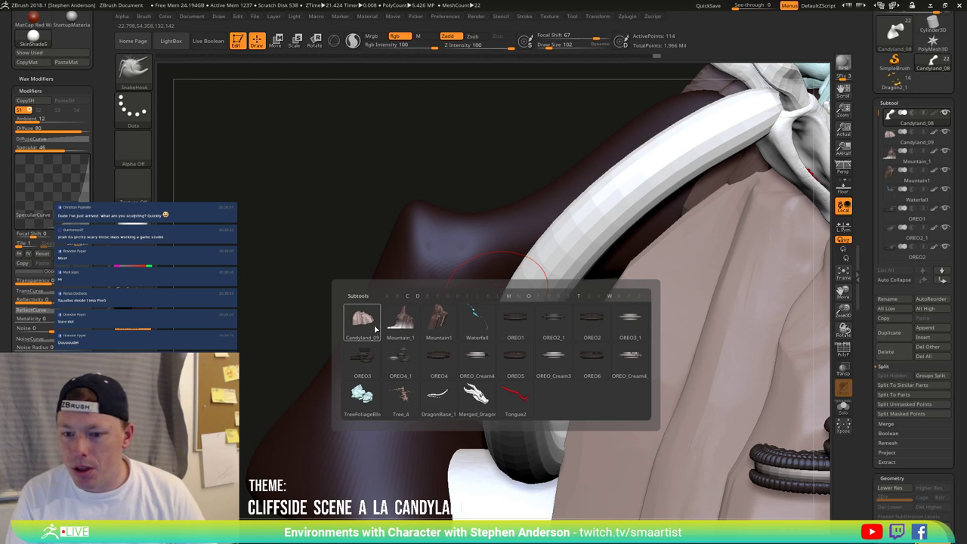
mouse_move(439, 321)
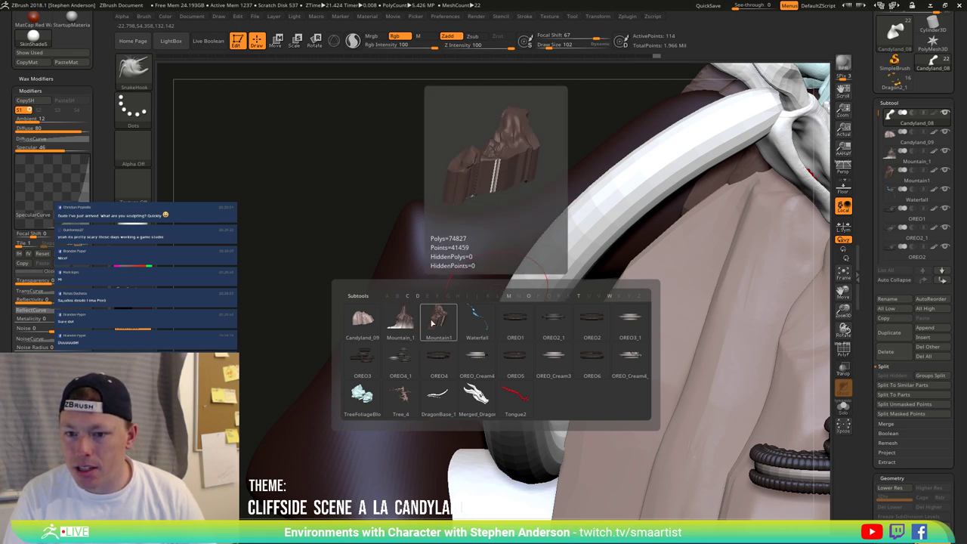
left_click(367, 323)
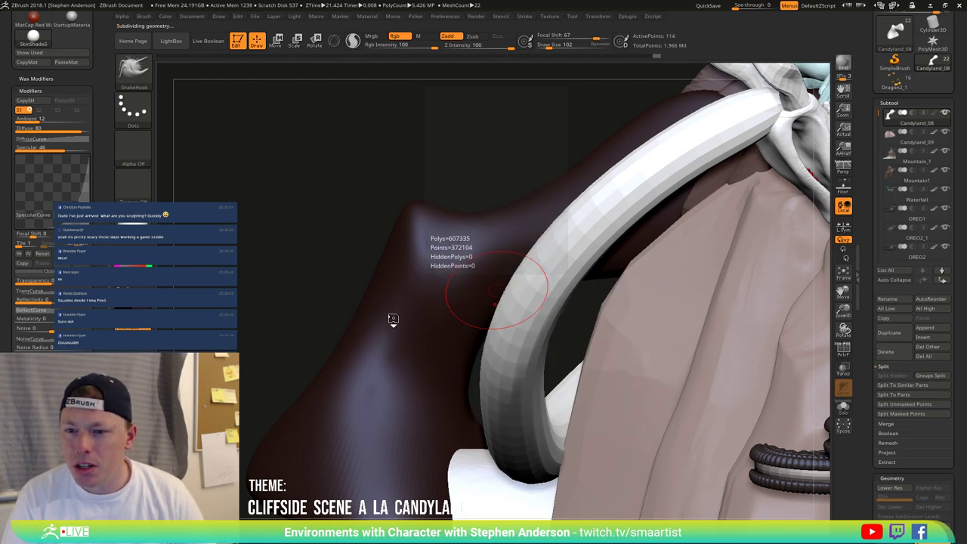
key("f")
right_click_drag(647, 330, 249, 339)
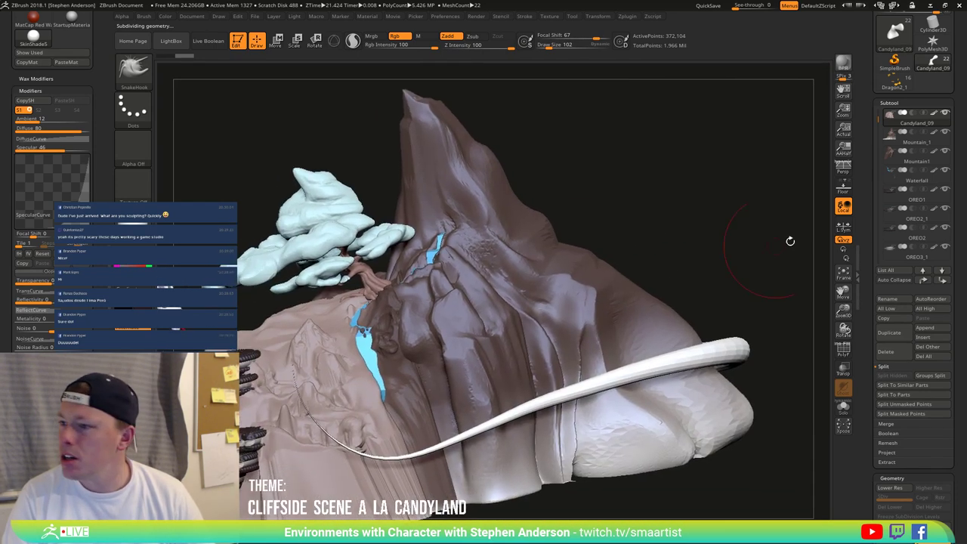
left_click(934, 112)
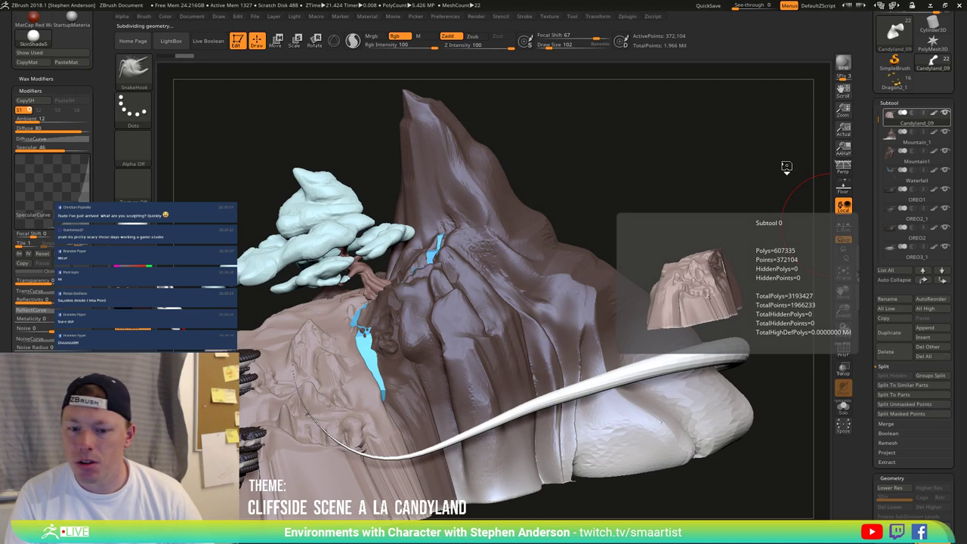
Step: Examine the dark chocolate surface of the cliff around the Oreo stacks, the carved rock and the waterfall
key("f")
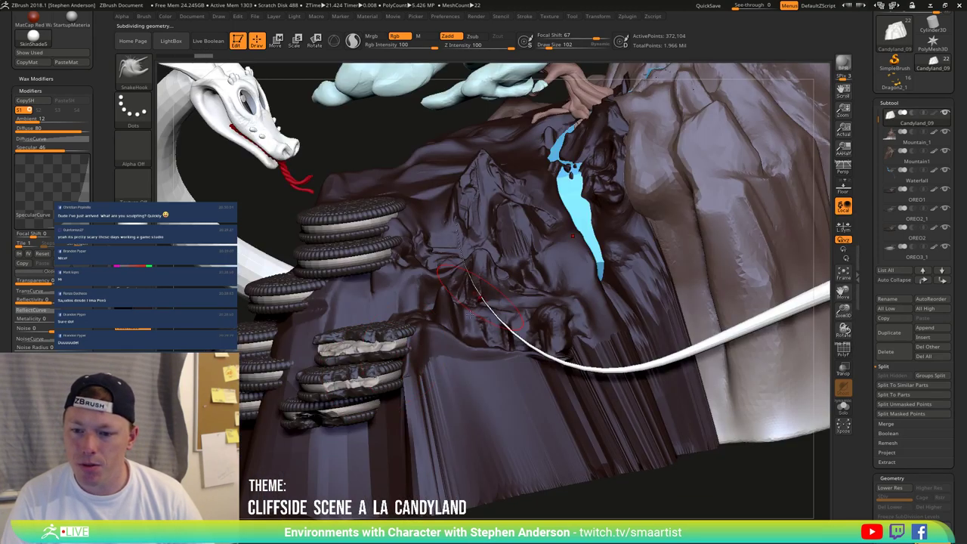
right_click_drag(470, 314, 470, 340, "ctrl")
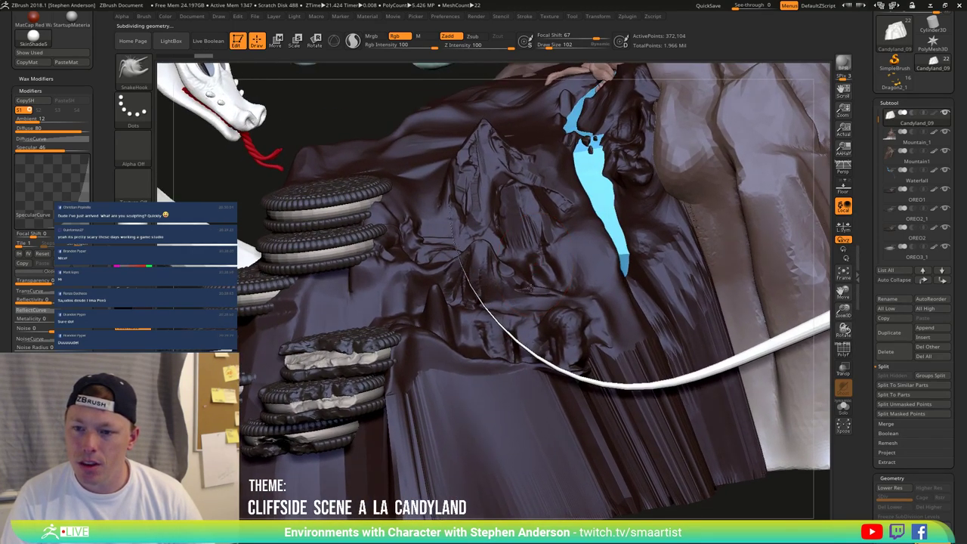
right_click_drag(529, 289, 533, 320)
right_click_drag(537, 251, 549, 294, "alt")
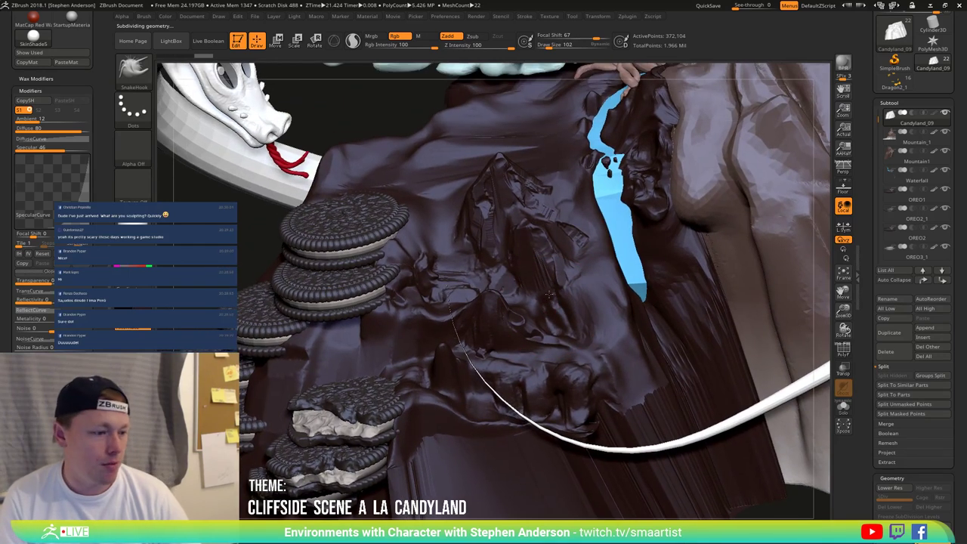
left_click_drag(549, 294, 536, 300)
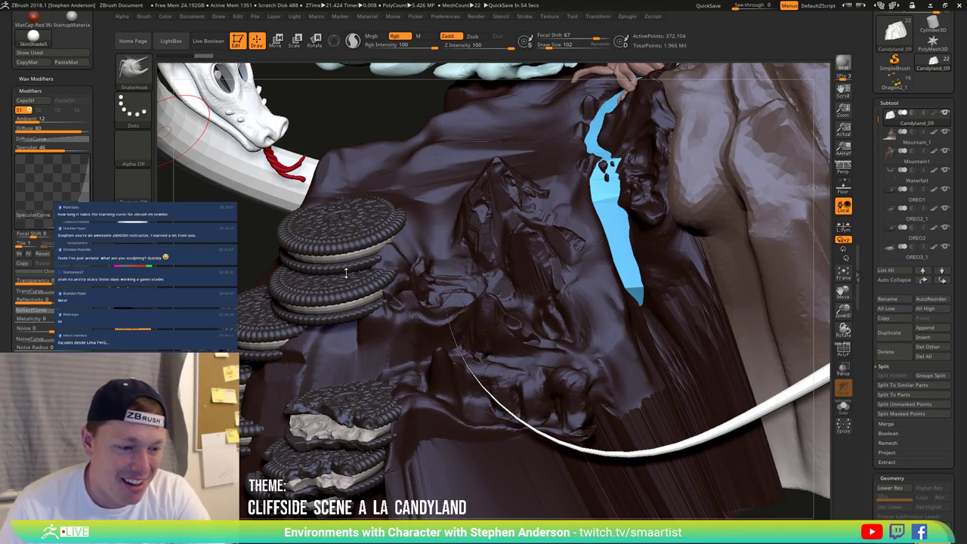
key("ctrl+d")
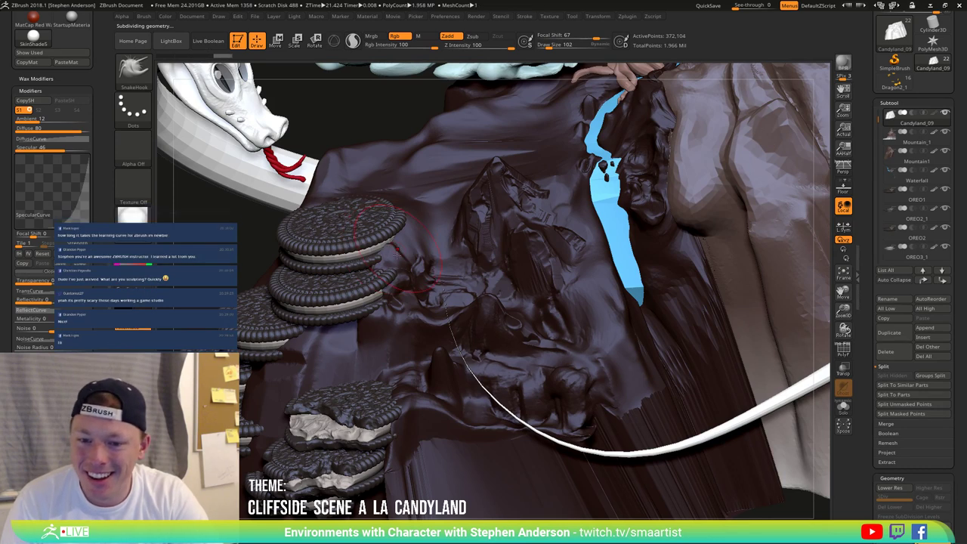
mouse_move(397, 264)
right_mouse_down()
mouse_move(402, 272)
mouse_move(418, 223)
mouse_move(396, 219)
mouse_move(281, 268)
right_mouse_up()
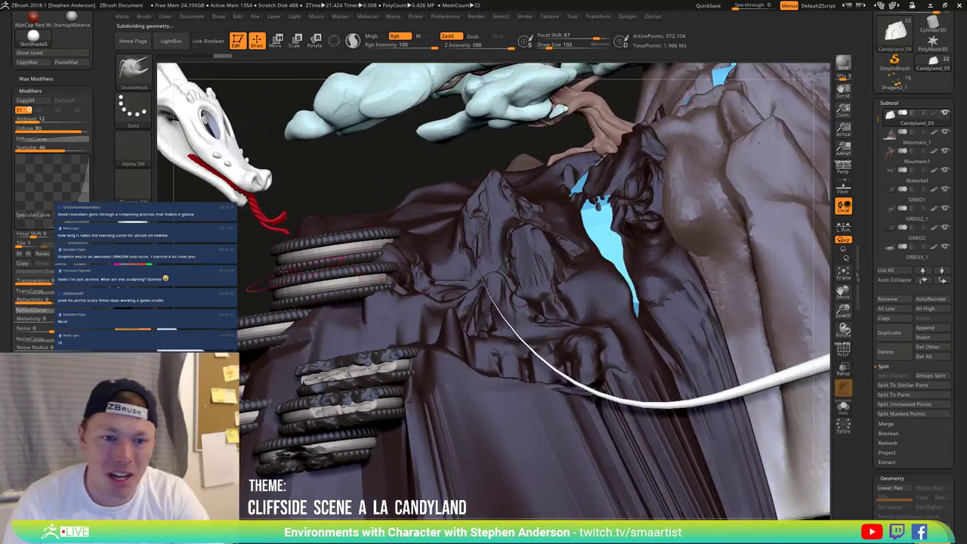
key("m")
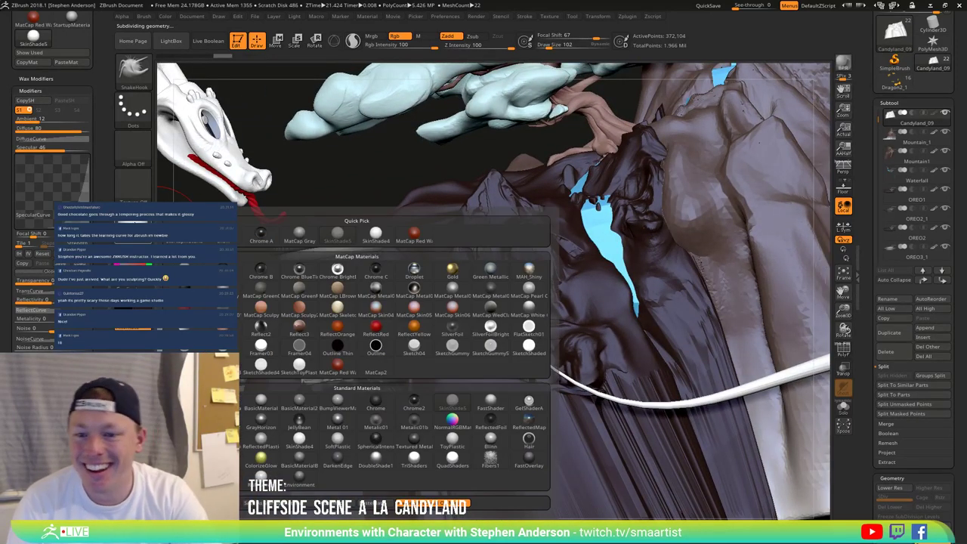
mouse_move(593, 325)
right_mouse_down()
mouse_move(594, 340)
mouse_move(550, 348)
right_mouse_up()
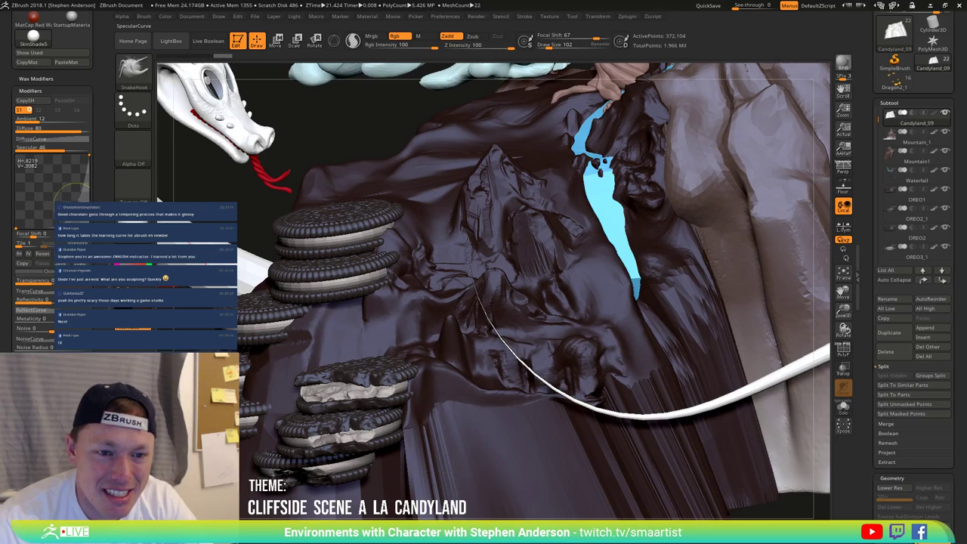
Step: Adjust the specular curve of the SkinShade5 material and raise its Diffuse to 100
left_click_drag(76, 205, 79, 213)
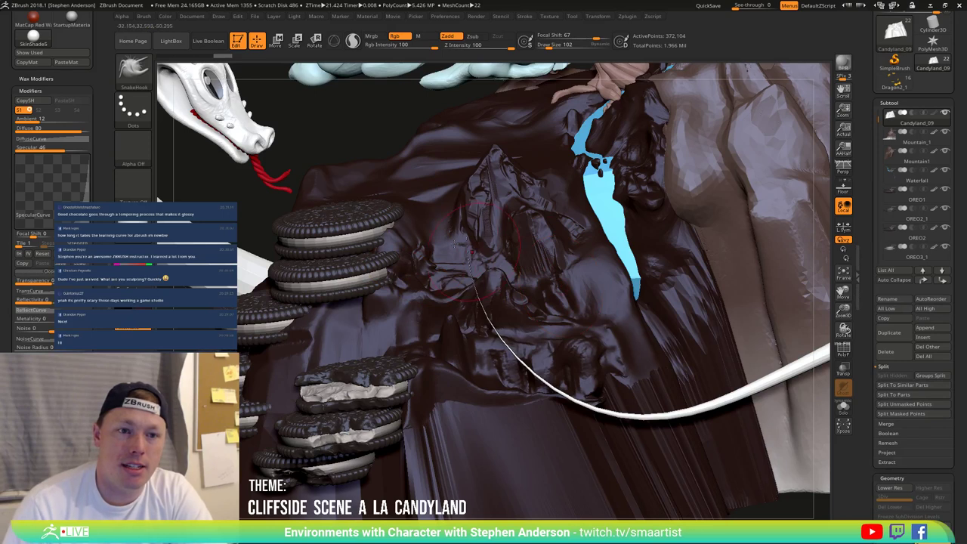
mouse_move(74, 131)
left_mouse_down()
mouse_move(89, 130)
mouse_move(65, 131)
mouse_move(97, 130)
mouse_move(63, 130)
mouse_move(77, 132)
left_mouse_up()
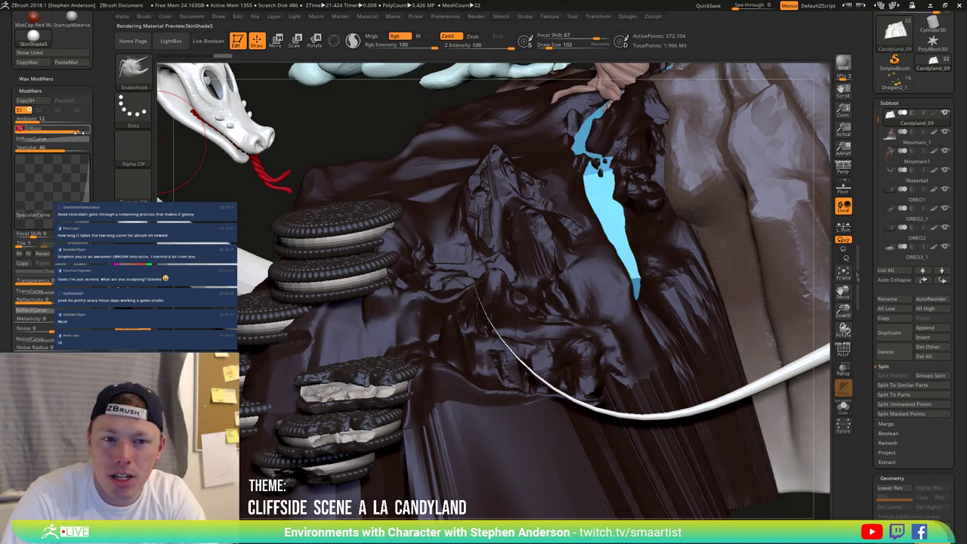
left_click_drag(77, 130, 87, 131)
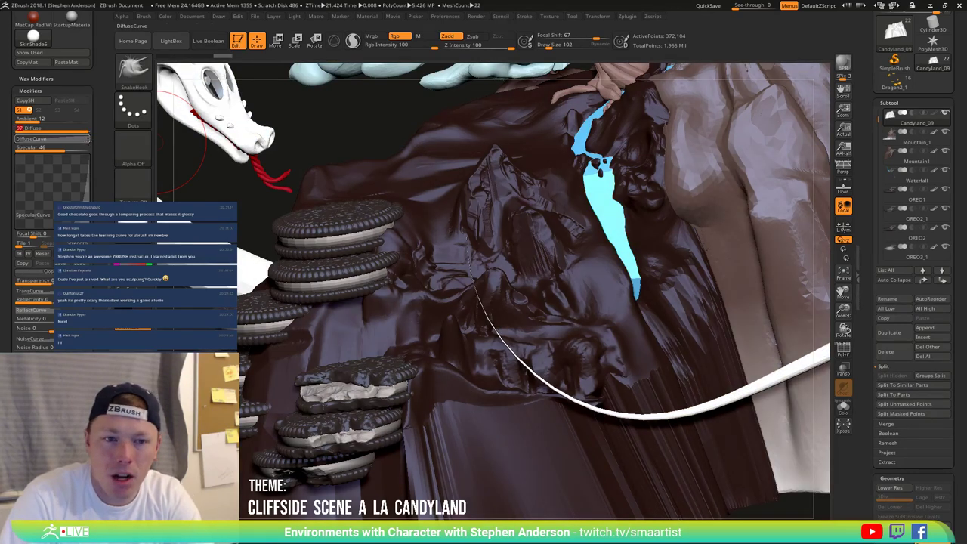
left_click_drag(85, 131, 91, 132)
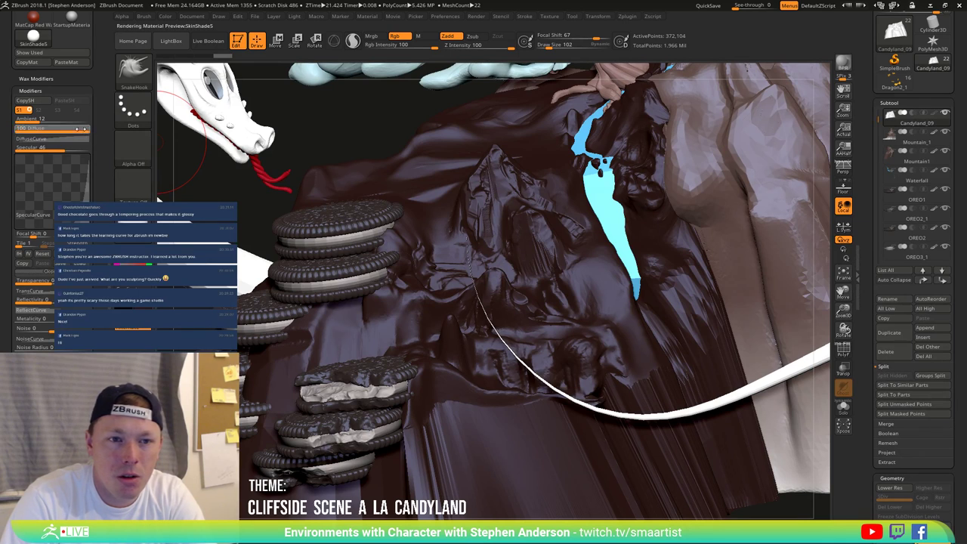
Step: Set the SkinShade5 material's Ambient to 6 and keep its Diffuse at 100
left_click(36, 119)
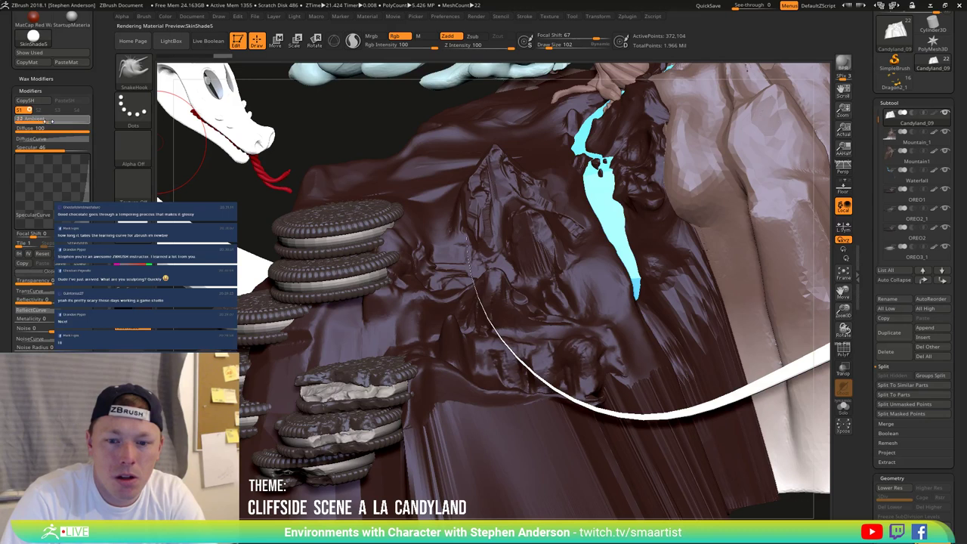
left_click_drag(56, 123, 32, 121)
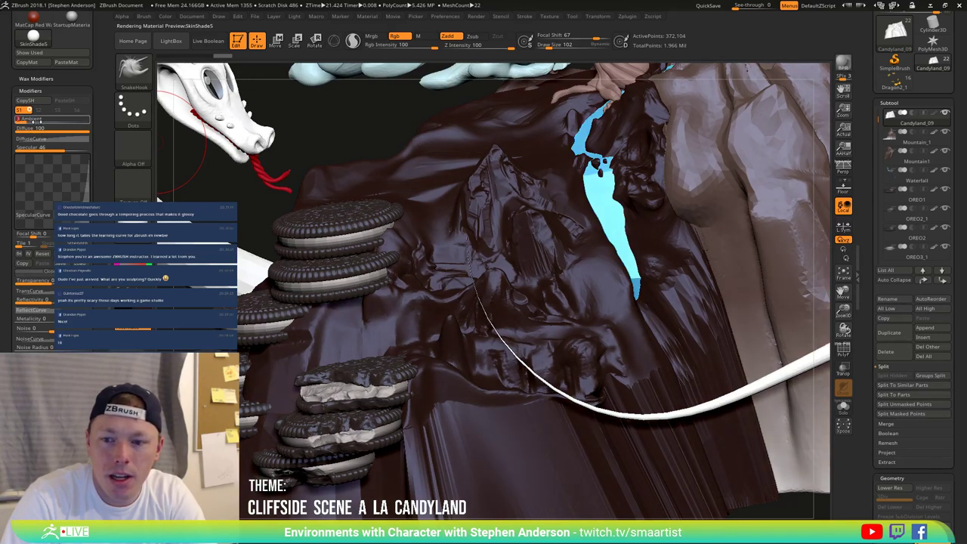
left_click(37, 120)
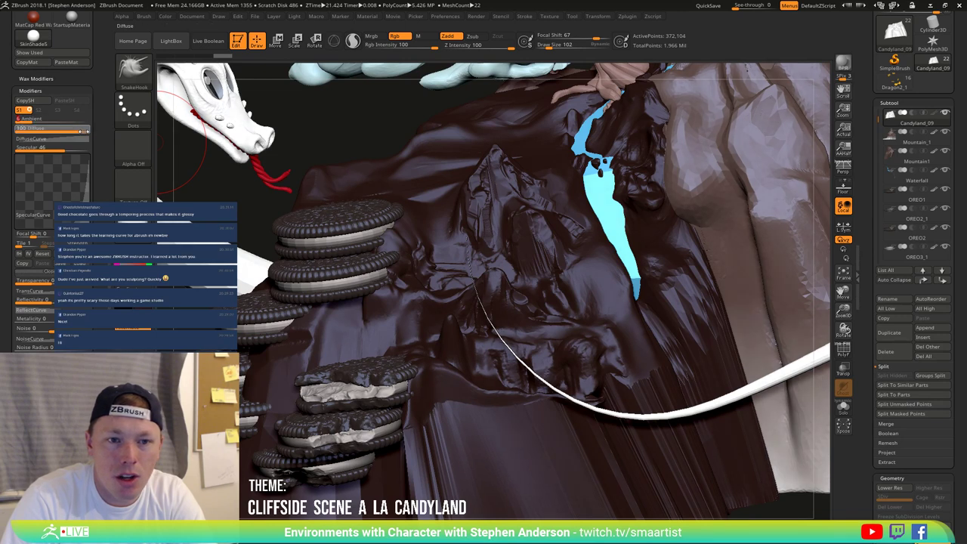
mouse_move(82, 130)
left_mouse_down()
mouse_move(67, 131)
mouse_move(89, 132)
left_mouse_up()
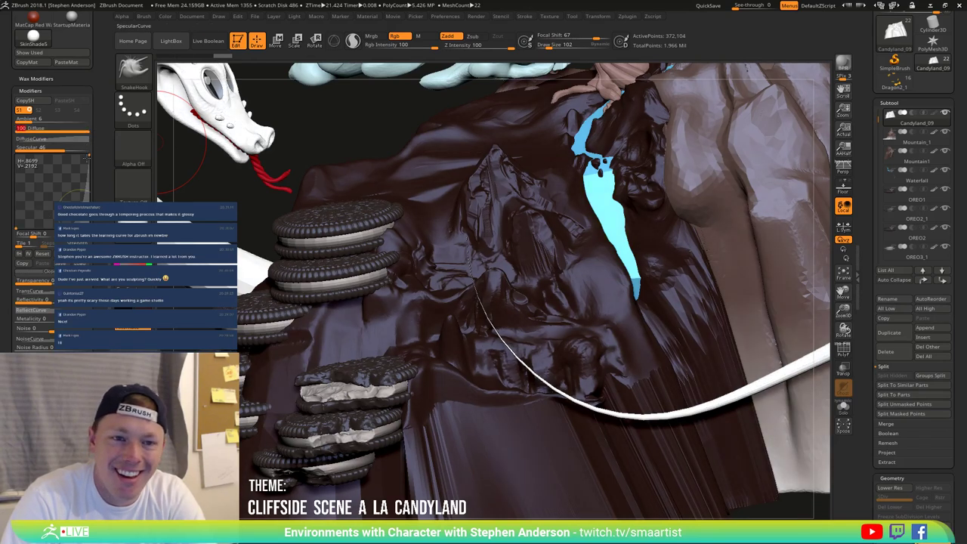
Step: Try a Metalicity of 100 on the SkinShade5 material, inspect the cliff with it, and reset it to 0
left_click_drag(34, 321, 89, 320)
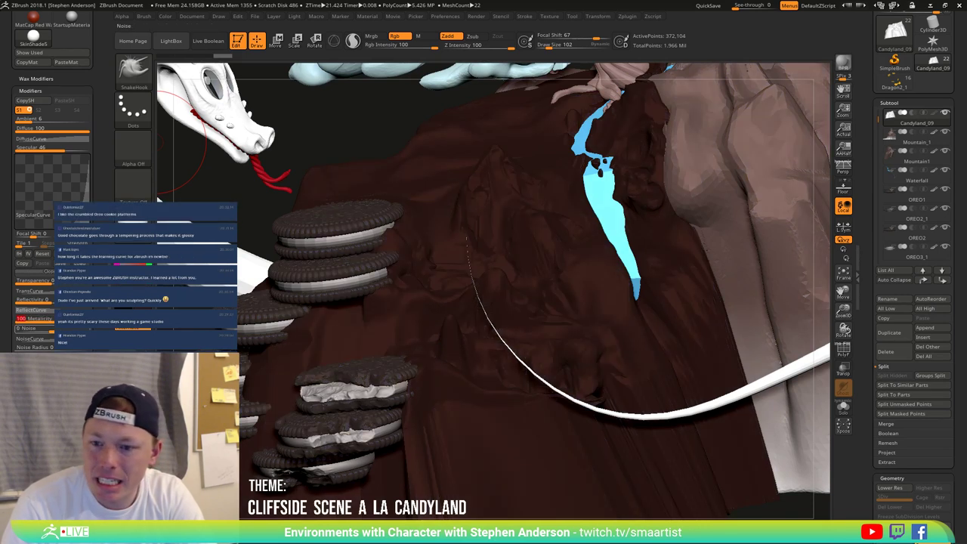
right_click_drag(456, 352, 409, 331)
mouse_move(408, 330)
left_mouse_down()
mouse_move(434, 353)
mouse_move(421, 347)
left_mouse_up()
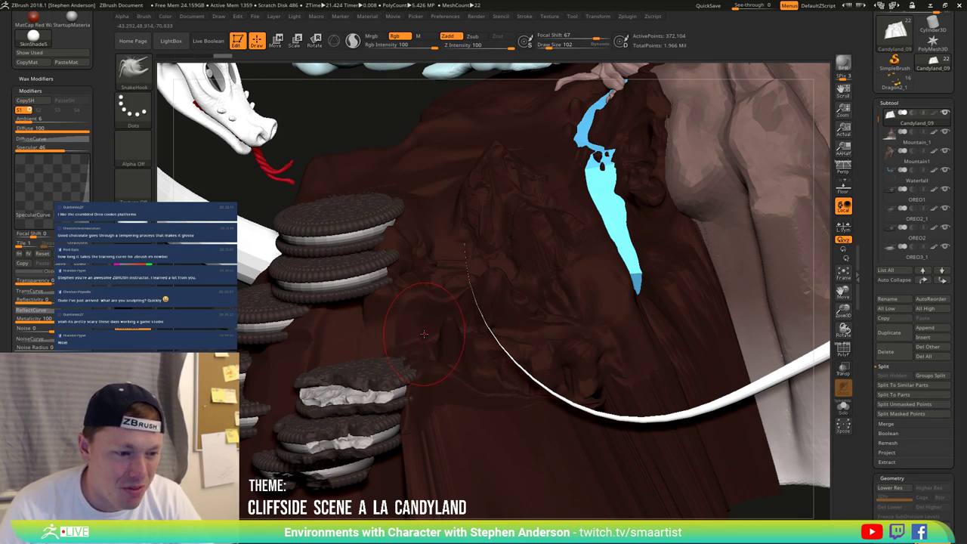
mouse_move(428, 327)
right_mouse_down()
mouse_move(430, 311)
mouse_move(419, 310)
mouse_move(420, 332)
right_mouse_up()
key("ctrl")
right_click_drag(498, 309, 496, 291, "ctrl")
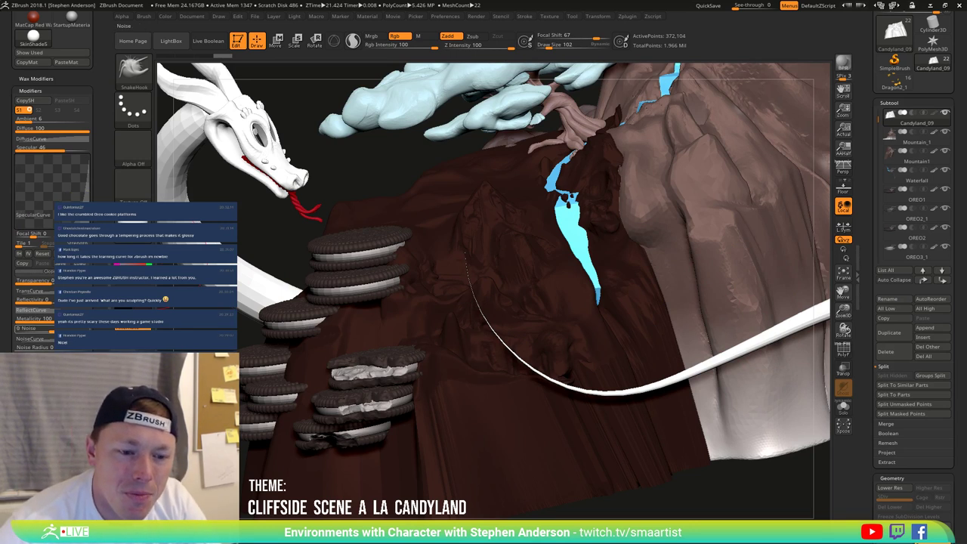
left_click_drag(39, 318, 33, 318)
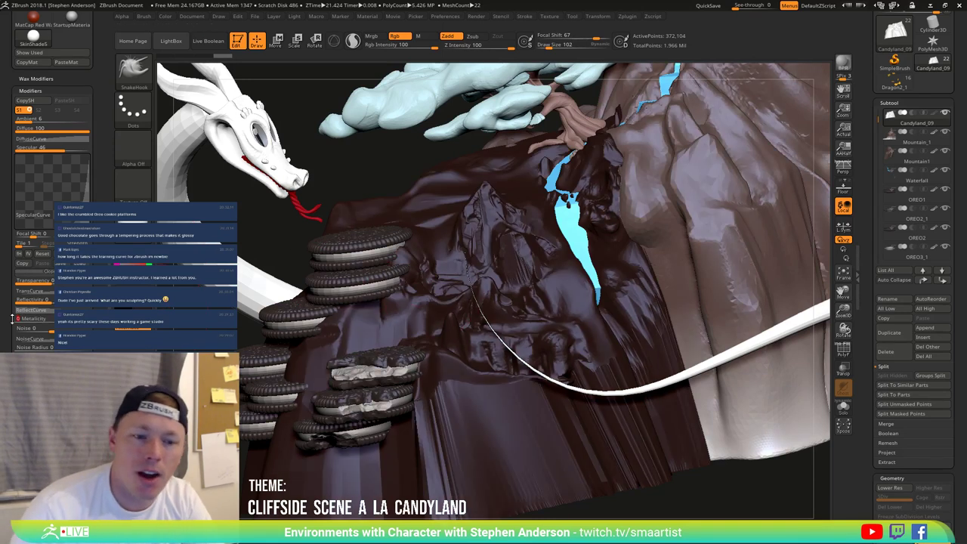
Step: Try raising the SkinShade5 material's Noise to 1 and reset it to 0
left_click(49, 330)
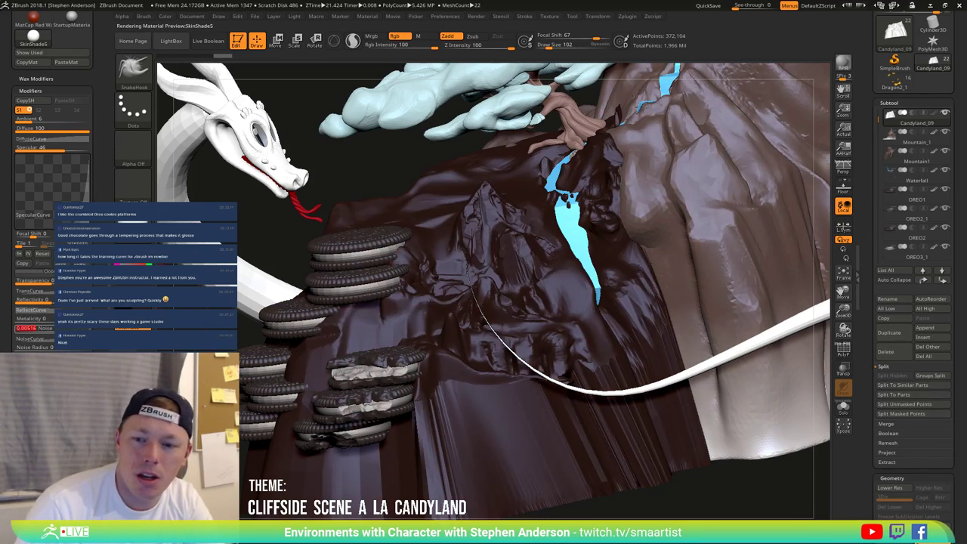
left_click(88, 328)
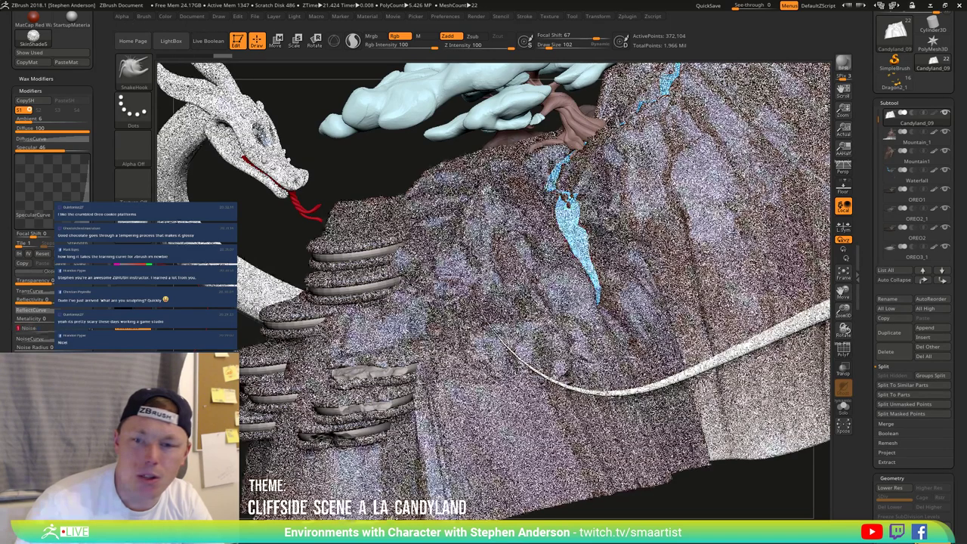
left_click_drag(88, 328, 44, 329)
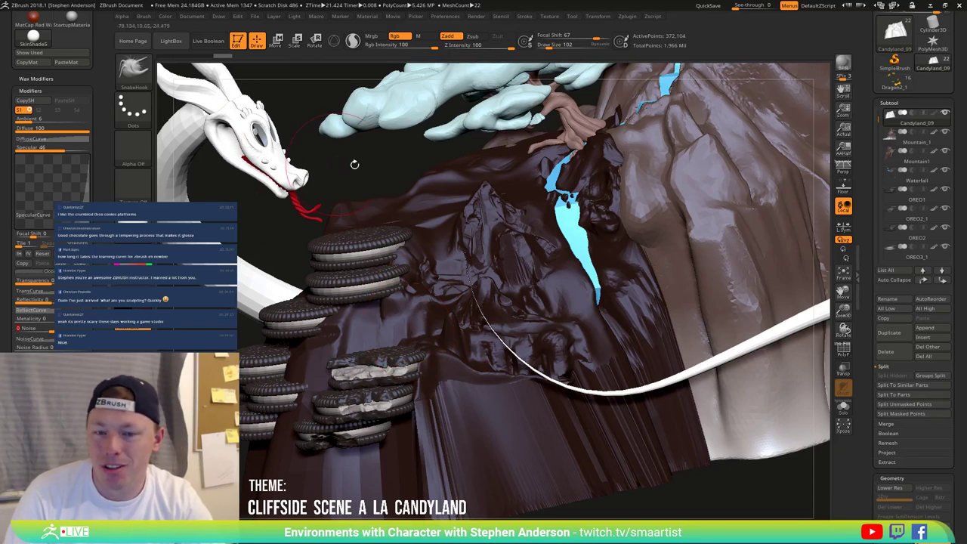
Step: Switch to the Dragon2_1 tool and examine the candy dragon head from its side
left_click(893, 85)
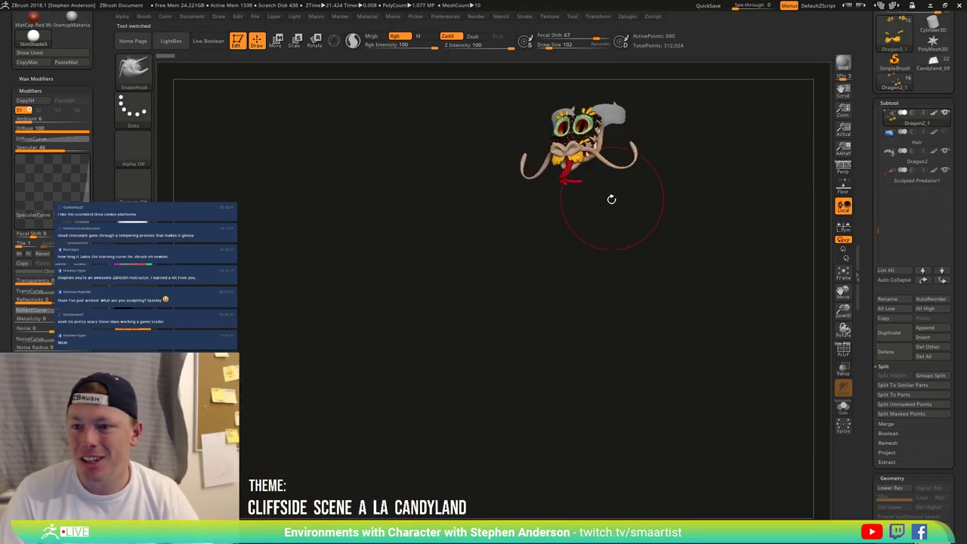
mouse_move(613, 199)
left_mouse_down()
mouse_move(632, 225)
mouse_move(598, 205)
left_mouse_up()
right_click_drag(599, 206, 453, 290, "alt")
left_click_drag(453, 289, 643, 264)
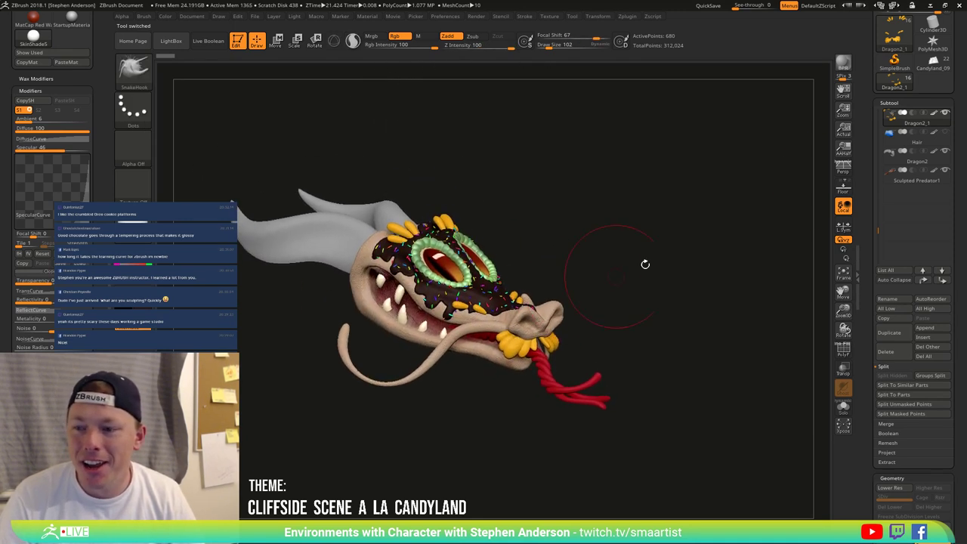
Step: Return to the Candyland_09 tool and bring the whole cliffside scene into view
left_click(932, 63)
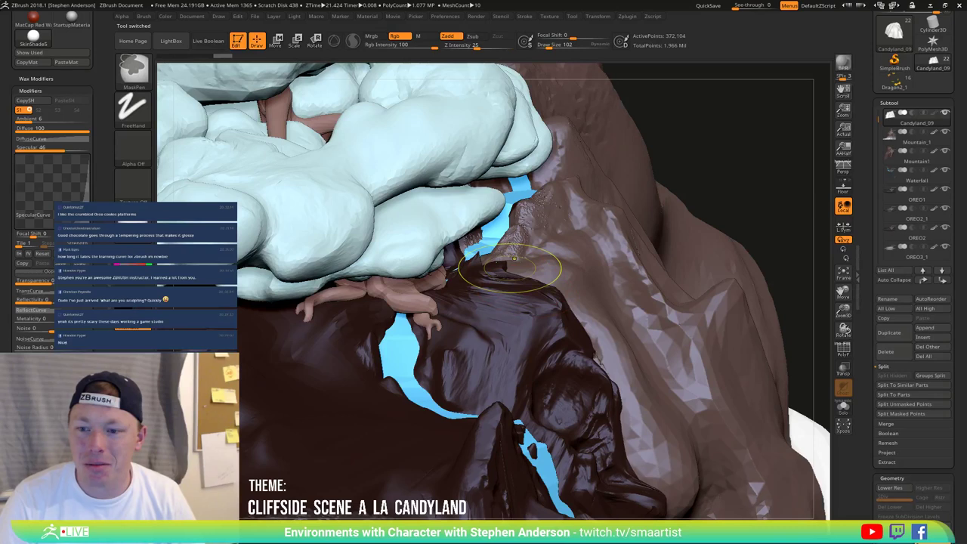
mouse_move(509, 269)
right_mouse_down("ctrl")
mouse_move(463, 223)
mouse_move(432, 294)
mouse_move(427, 251)
right_mouse_up("ctrl")
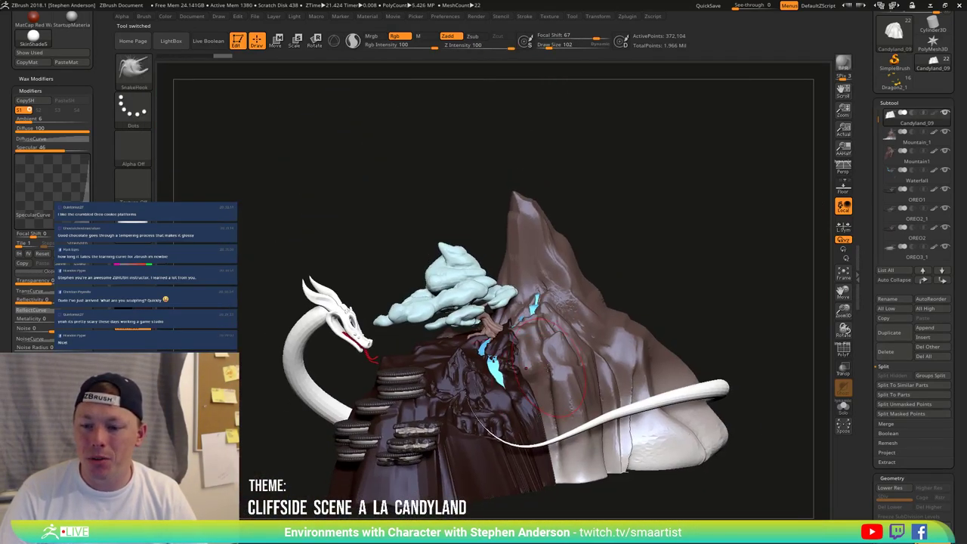
mouse_move(525, 368)
right_mouse_down()
mouse_move(494, 359)
mouse_move(518, 372)
mouse_move(483, 370)
mouse_move(515, 372)
mouse_move(518, 408)
right_mouse_up()
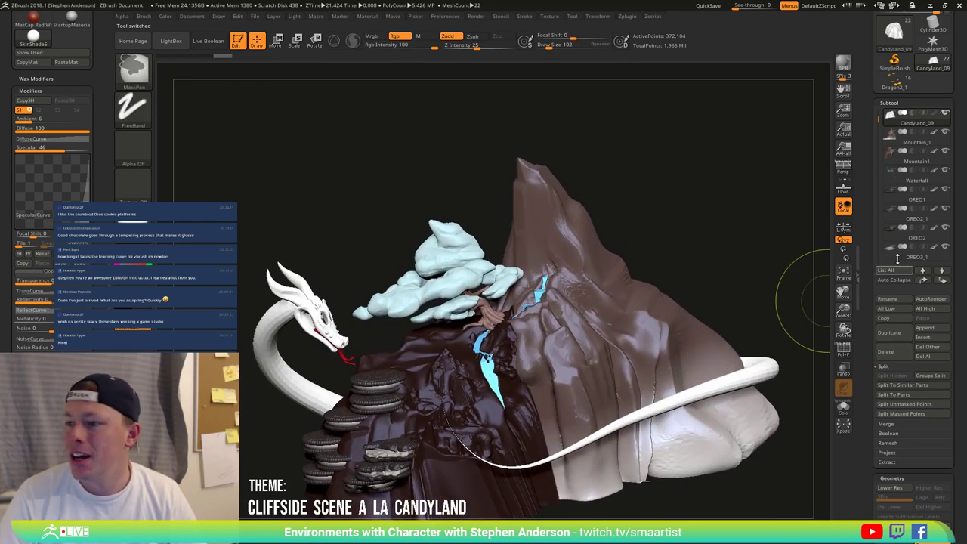
Step: Turn off the polypaint display of the Mountain_1 and Mountain1 subtools so both take on the dark chocolate color
left_click(642, 271, "alt")
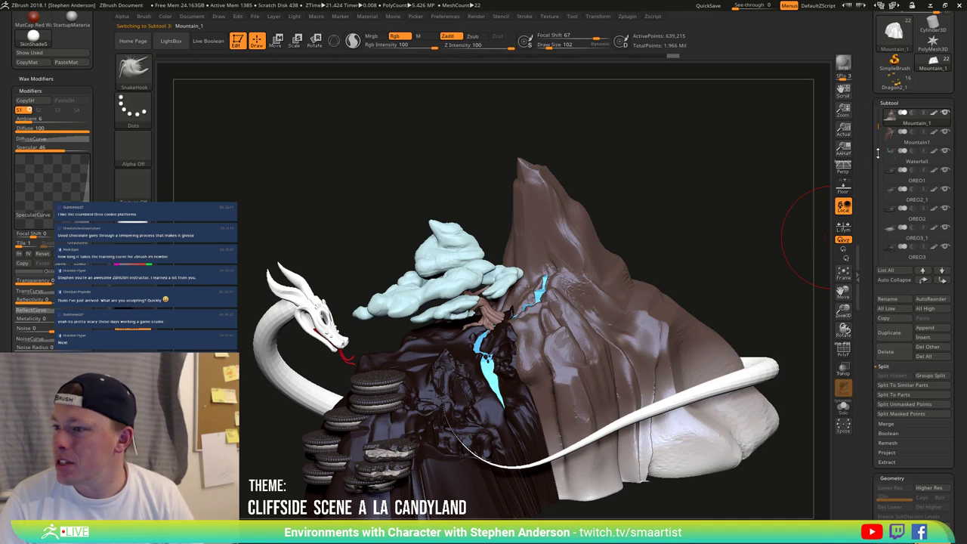
left_click(934, 112)
right_click_drag(621, 326, 666, 312)
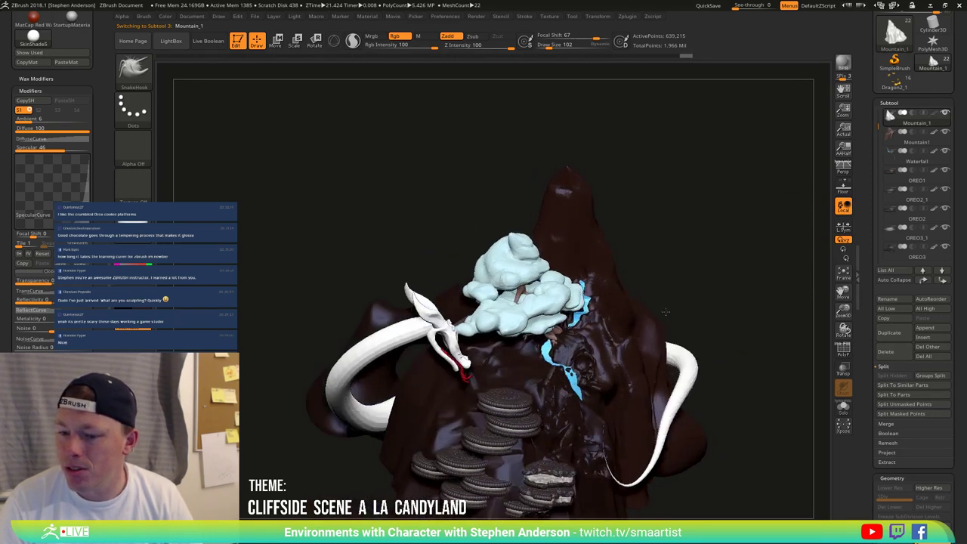
mouse_move(666, 312)
left_mouse_down()
mouse_move(634, 332)
mouse_move(696, 314)
mouse_move(664, 320)
left_mouse_up()
left_click(680, 330, "alt")
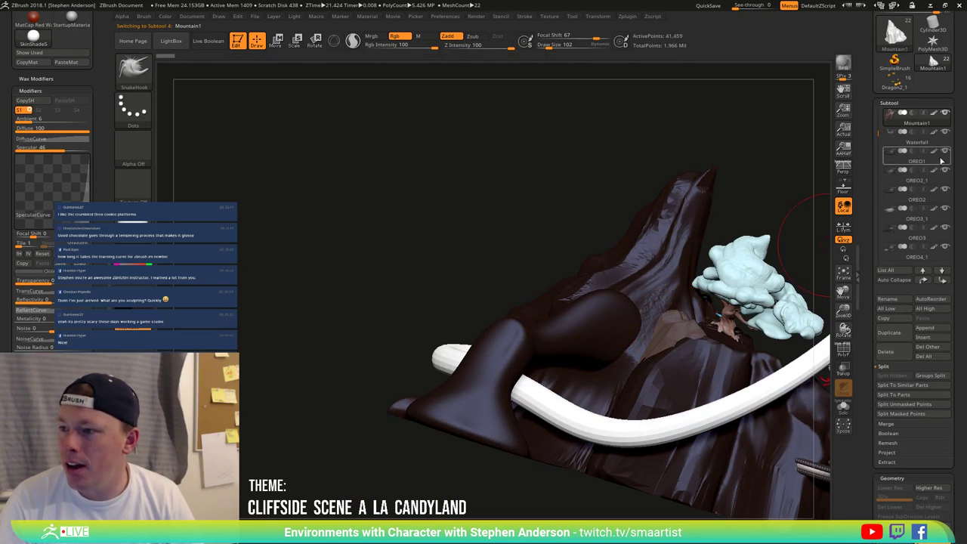
left_click(933, 112)
left_click_drag(707, 260, 604, 296)
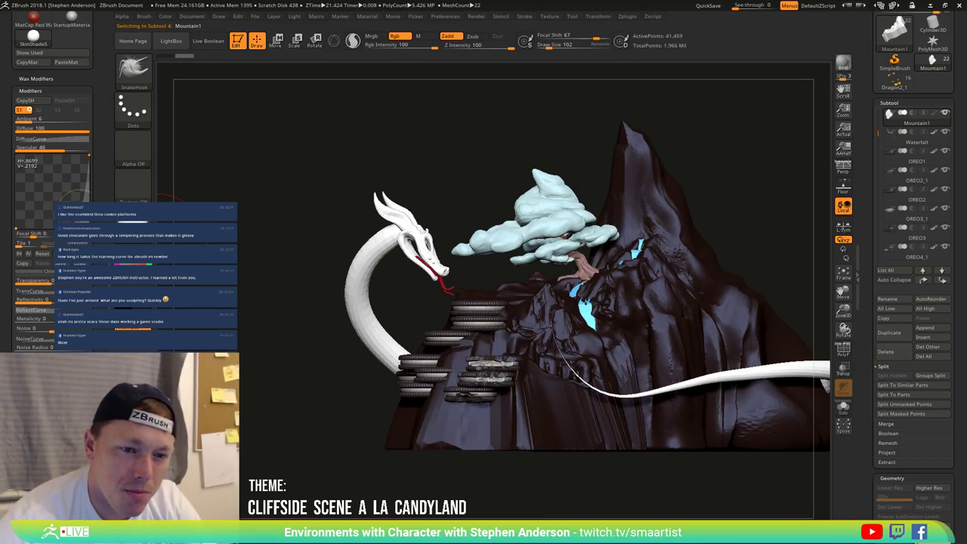
Step: Reduce the material's Specular to 10 and check the chocolate mountains and Oreo stacks
left_click_drag(65, 149, 44, 150)
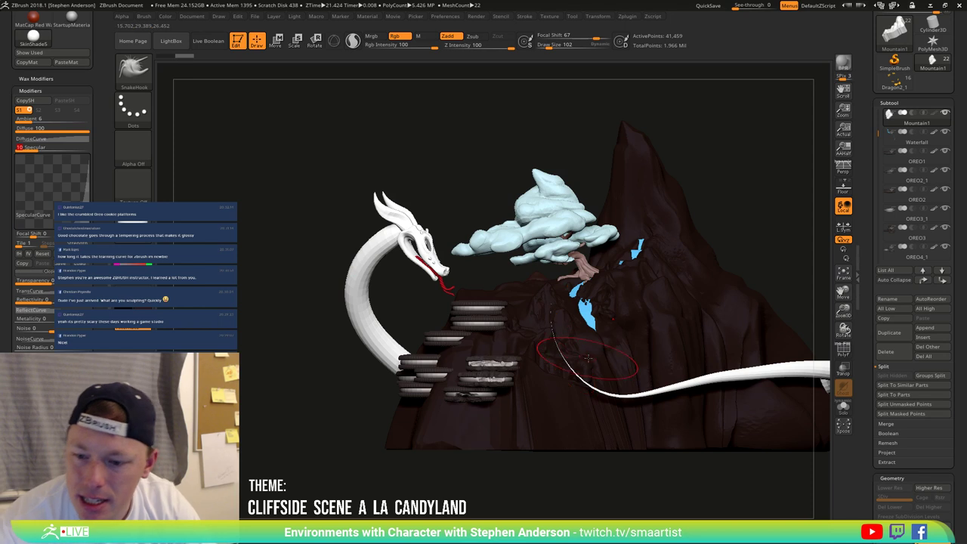
right_click_drag(665, 345, 581, 380)
left_click_drag(581, 380, 563, 344)
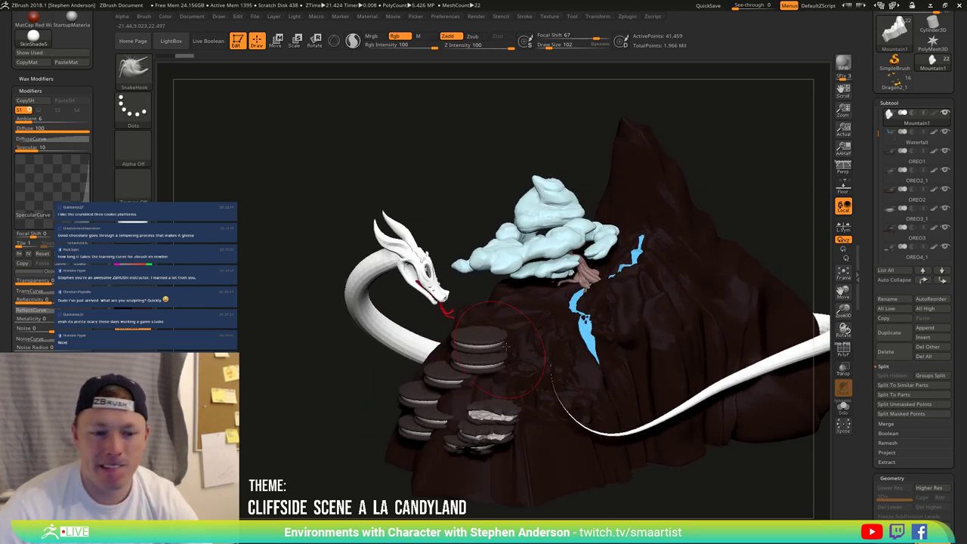
right_click_drag(563, 342, 557, 294, "ctrl")
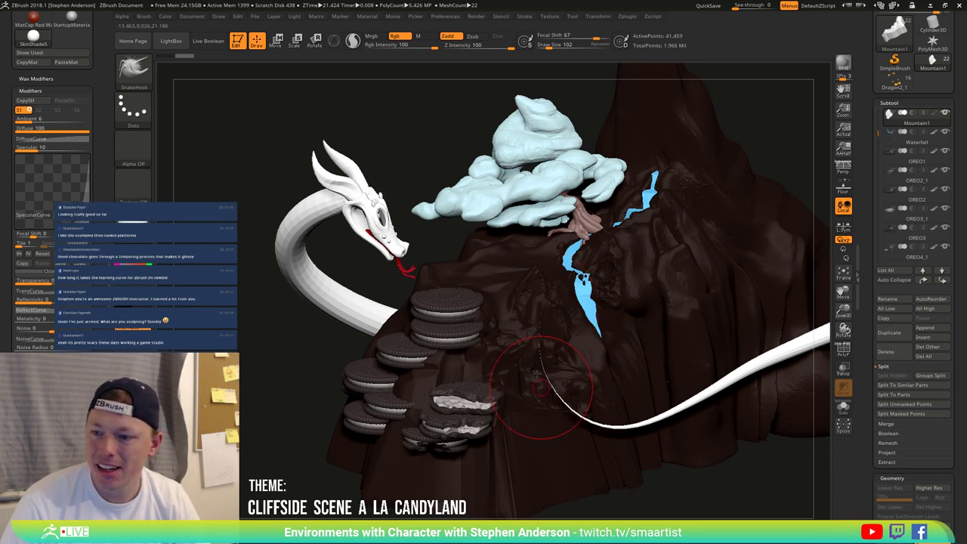
Step: Examine the dark chocolate cliff, Oreo stacks and waterfall from several front and raised angles
right_click_drag(546, 382, 591, 295)
mouse_move(575, 336)
right_mouse_down()
mouse_move(574, 323)
mouse_move(582, 334)
right_mouse_up()
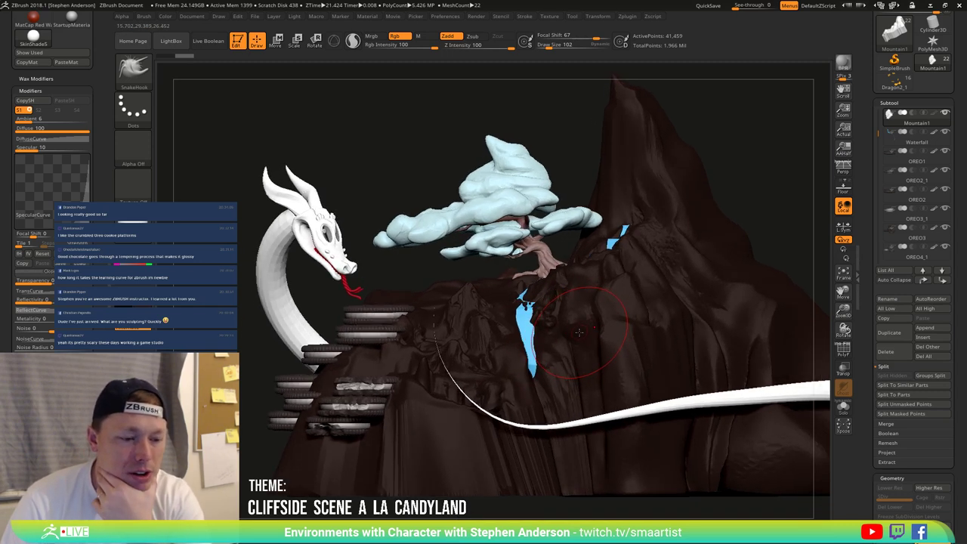
right_click_drag(353, 408, 352, 480)
mouse_move(358, 445)
left_mouse_down()
mouse_move(400, 420)
mouse_move(402, 429)
mouse_move(414, 376)
left_mouse_up()
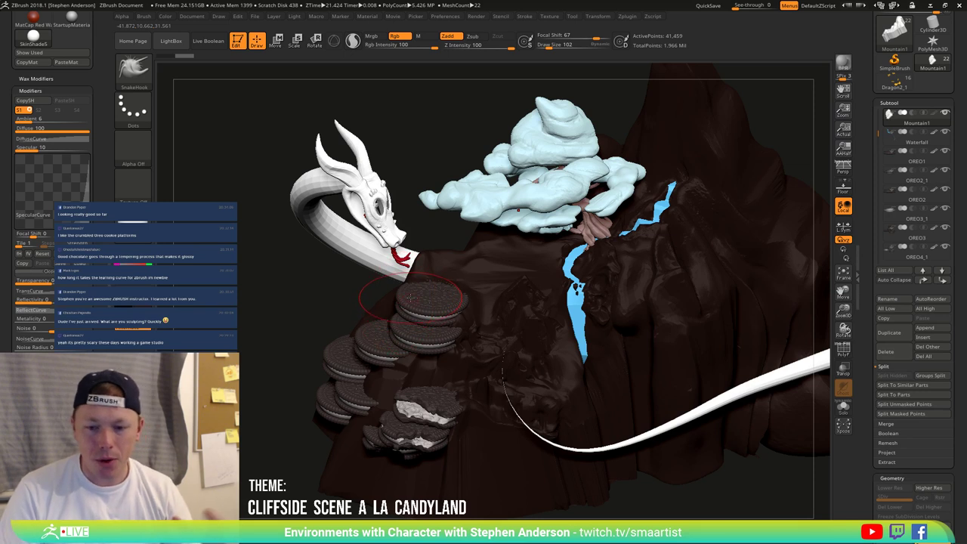
mouse_move(580, 333)
right_mouse_down()
mouse_move(601, 299)
mouse_move(554, 367)
right_mouse_up()
mouse_move(474, 383)
right_mouse_down()
mouse_move(466, 367)
mouse_move(480, 343)
right_mouse_up()
left_click_drag(479, 344, 437, 352)
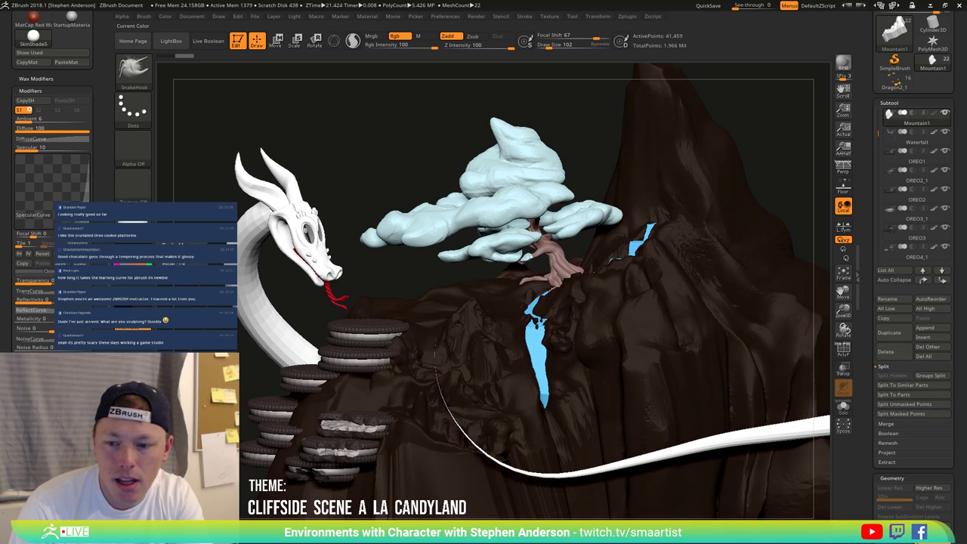
Step: Change the document background to light grey and choose a lighter chocolate brown for the mountain subtools
left_click(193, 17)
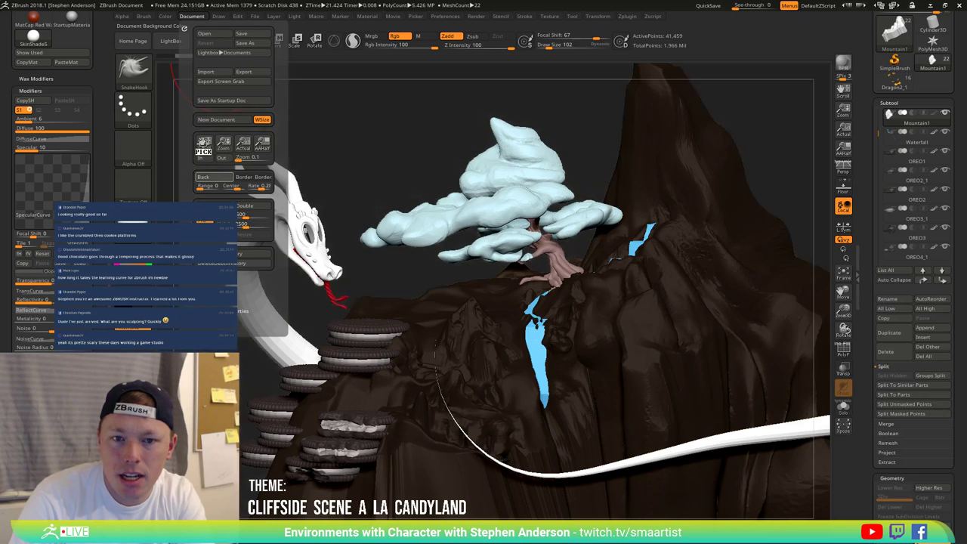
left_click_drag(203, 143, 203, 145)
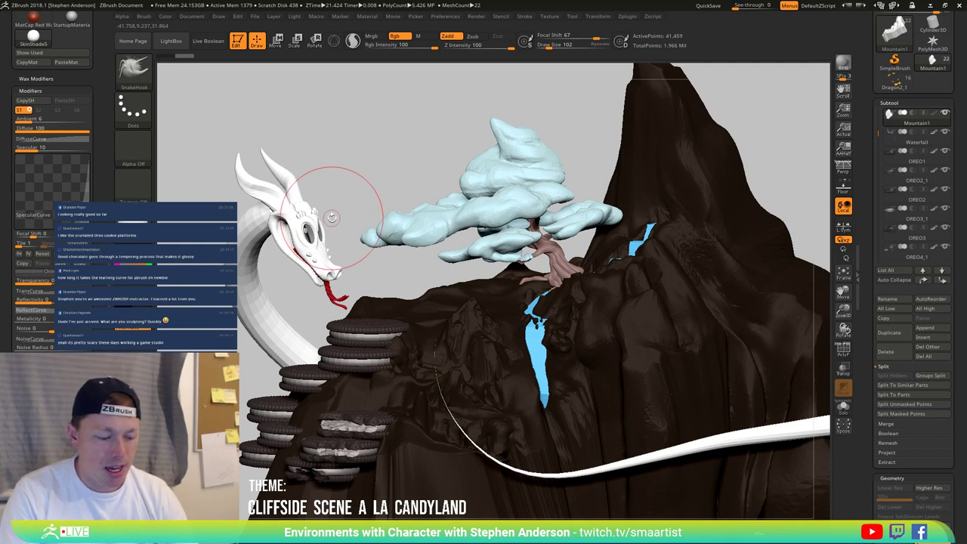
mouse_move(532, 391)
right_mouse_down("alt")
mouse_move(447, 350)
mouse_move(425, 316)
mouse_move(541, 315)
mouse_move(436, 314)
mouse_move(513, 313)
mouse_move(461, 310)
mouse_move(499, 318)
mouse_move(507, 301)
mouse_move(453, 306)
mouse_move(463, 311)
right_mouse_up("alt")
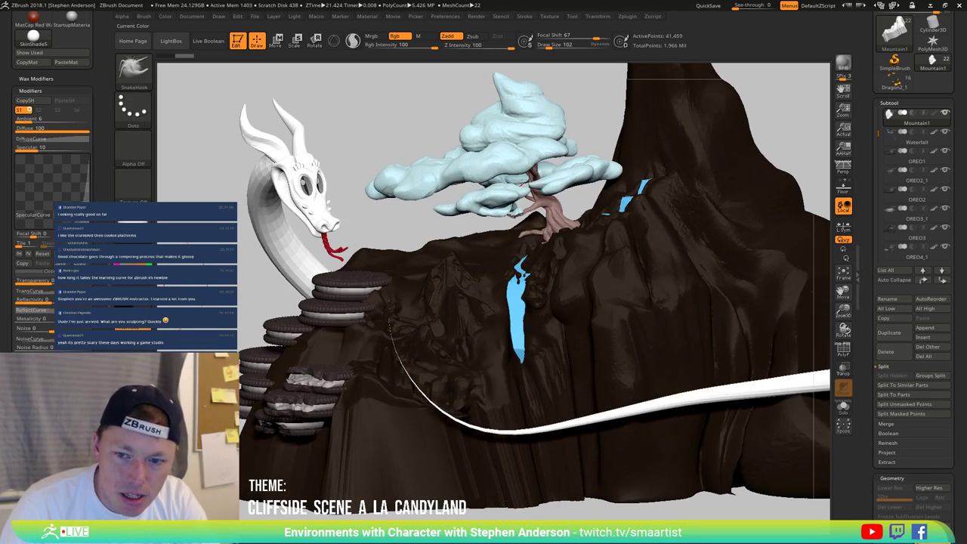
left_click(132, 284)
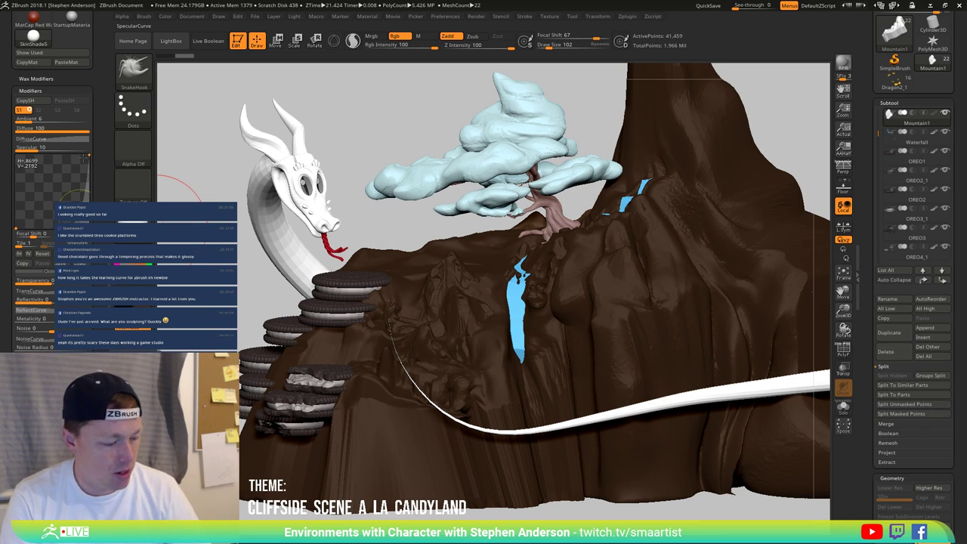
Step: Try reshaping the SkinShade5 specular curve by raising its low end and pulling its middle down to zero
left_click(97, 155)
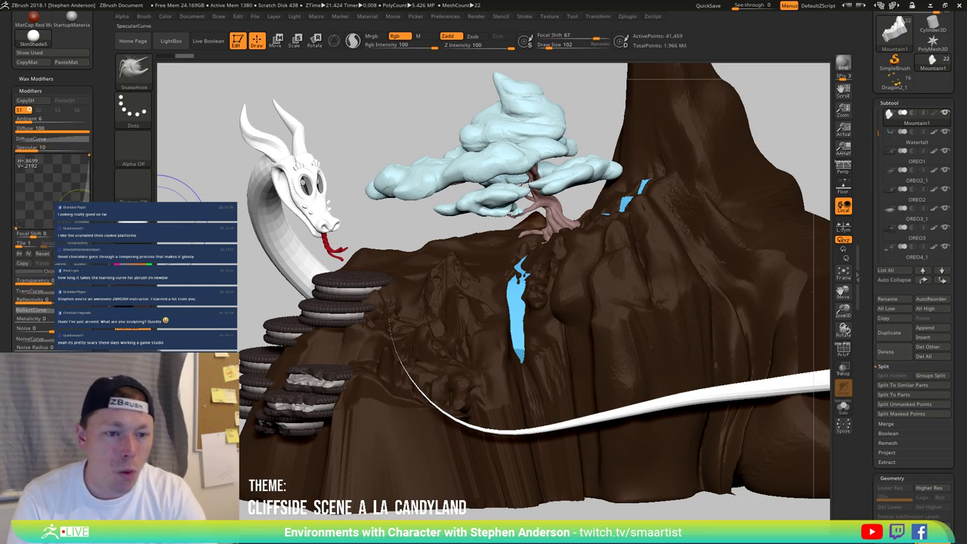
left_click_drag(16, 226, 17, 156)
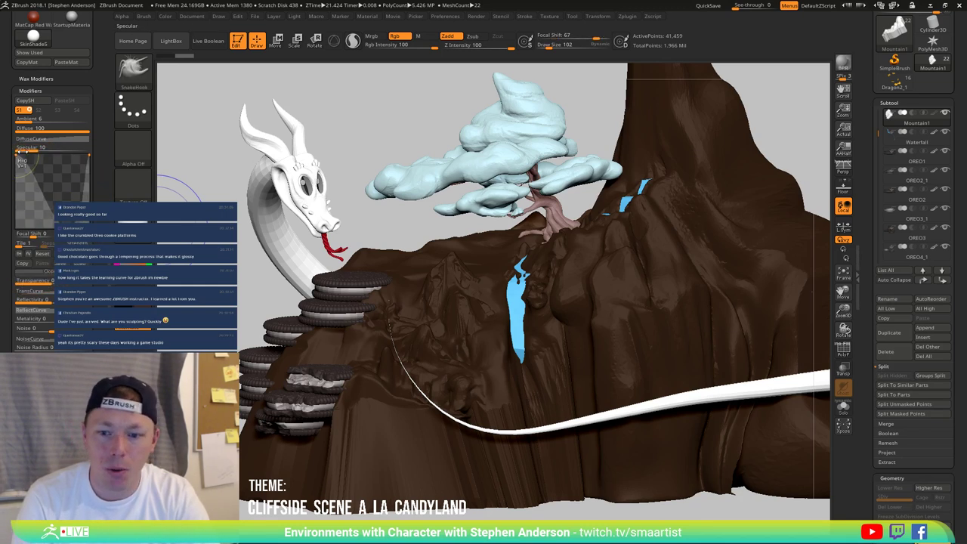
mouse_move(88, 155)
left_mouse_down()
mouse_move(58, 191)
mouse_move(52, 226)
left_mouse_up()
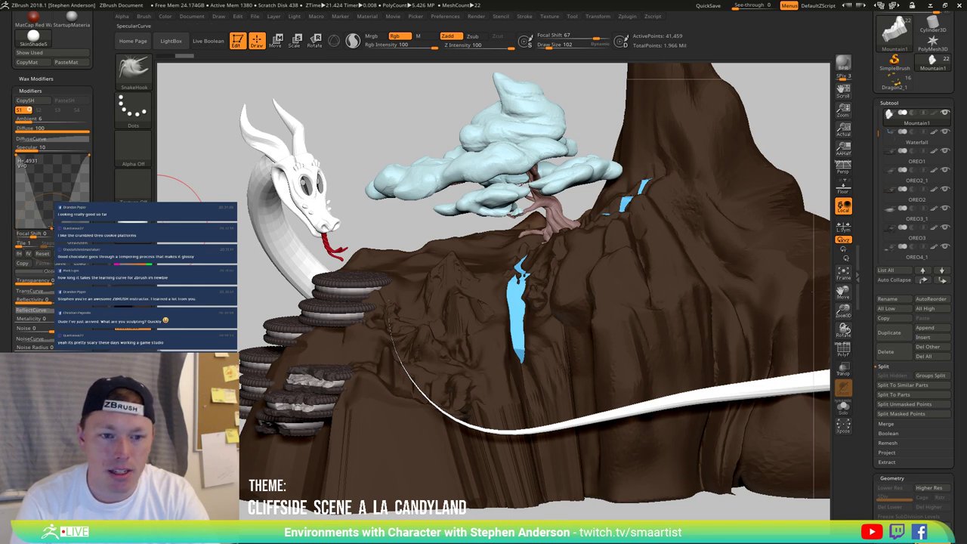
mouse_move(52, 227)
left_mouse_down()
mouse_move(22, 229)
mouse_move(72, 225)
left_mouse_up()
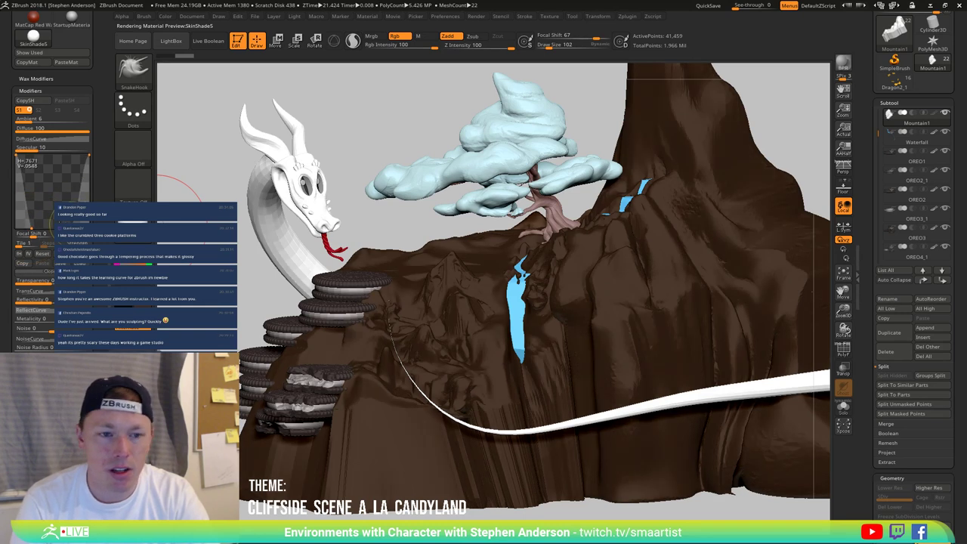
left_click_drag(80, 228, 80, 228)
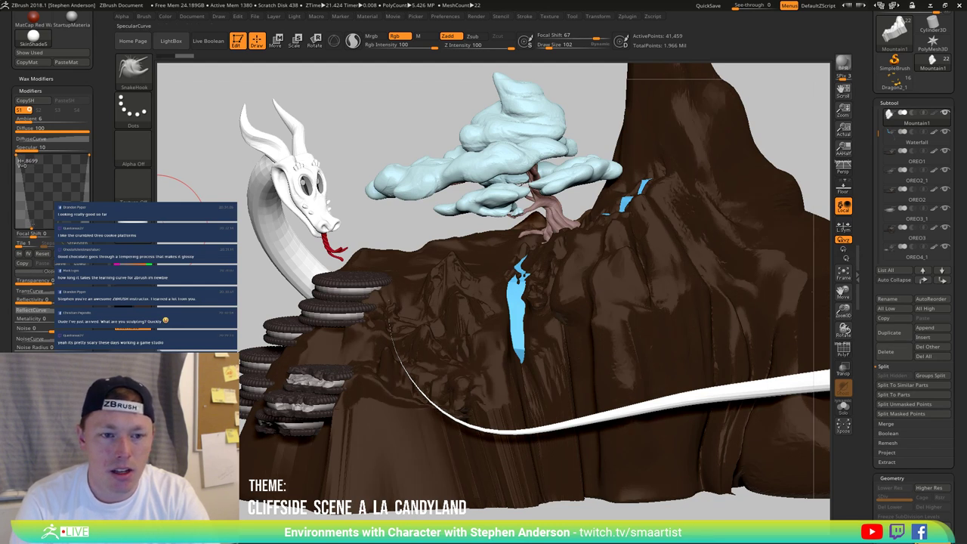
left_click_drag(32, 228, 57, 229)
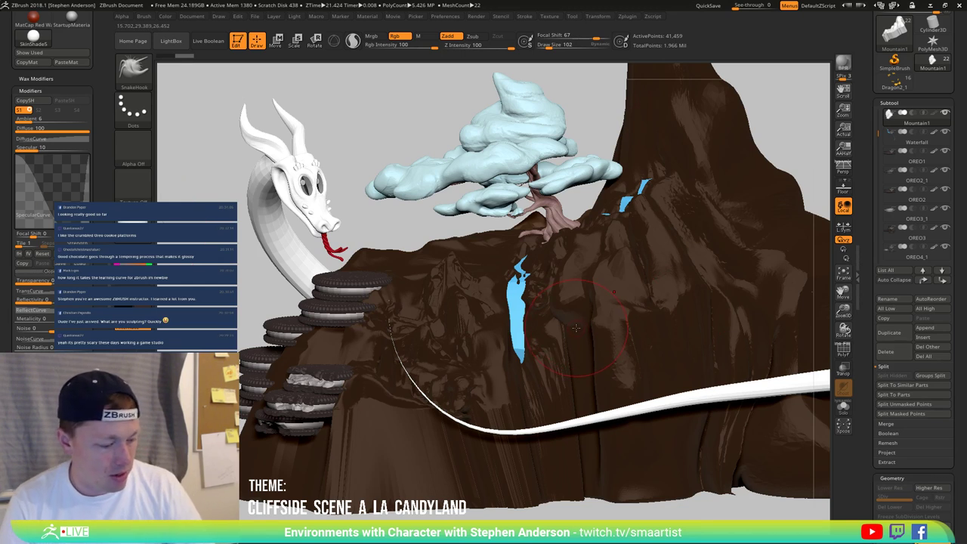
left_click_drag(580, 302, 585, 358, "shift")
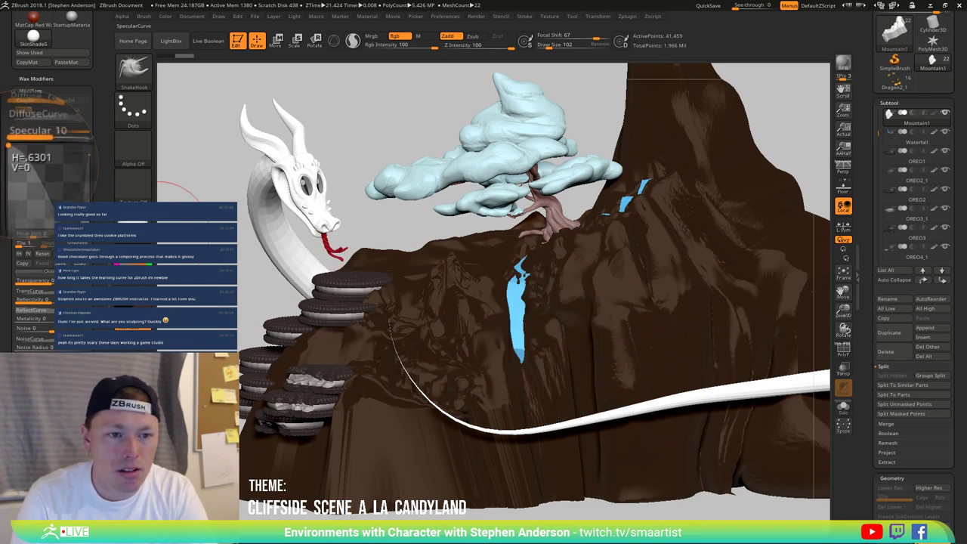
left_click_drag(15, 155, 14, 237)
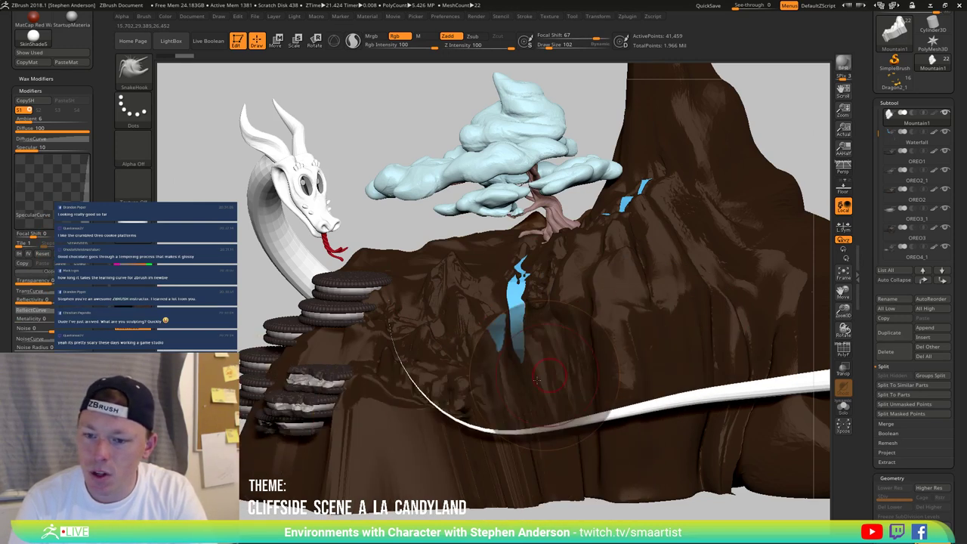
Step: Adjust the specular curve so it rises only near its high end, and check the chocolate shine across the scene
mouse_move(551, 347)
right_mouse_down()
mouse_move(525, 409)
mouse_move(264, 291)
right_mouse_up()
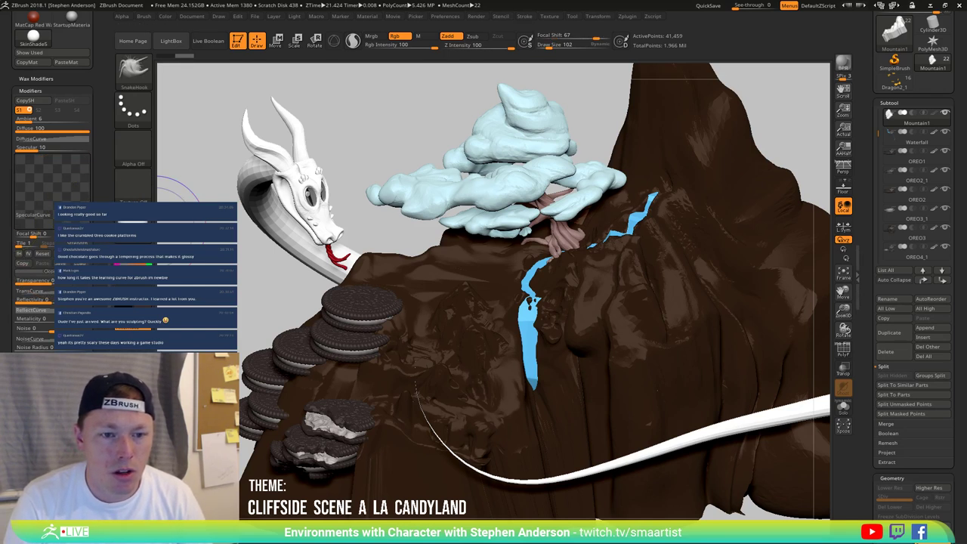
mouse_move(75, 189)
left_mouse_down()
mouse_move(54, 185)
mouse_move(75, 189)
left_mouse_up()
left_click_drag(87, 228, 70, 211)
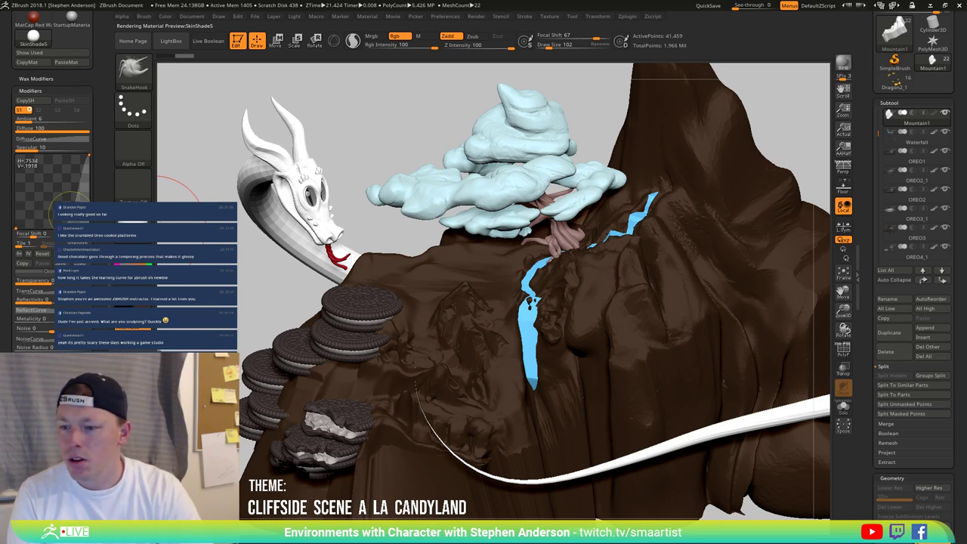
right_click_drag(498, 347, 492, 326)
right_click_drag(514, 315, 501, 337, "ctrl")
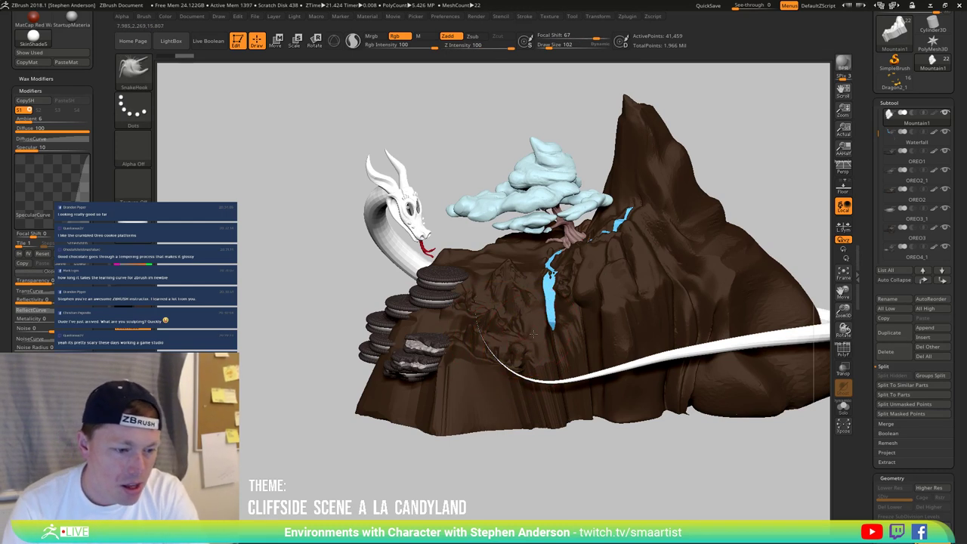
mouse_move(533, 333)
right_mouse_down()
mouse_move(575, 325)
mouse_move(533, 336)
mouse_move(520, 314)
mouse_move(535, 320)
right_mouse_up()
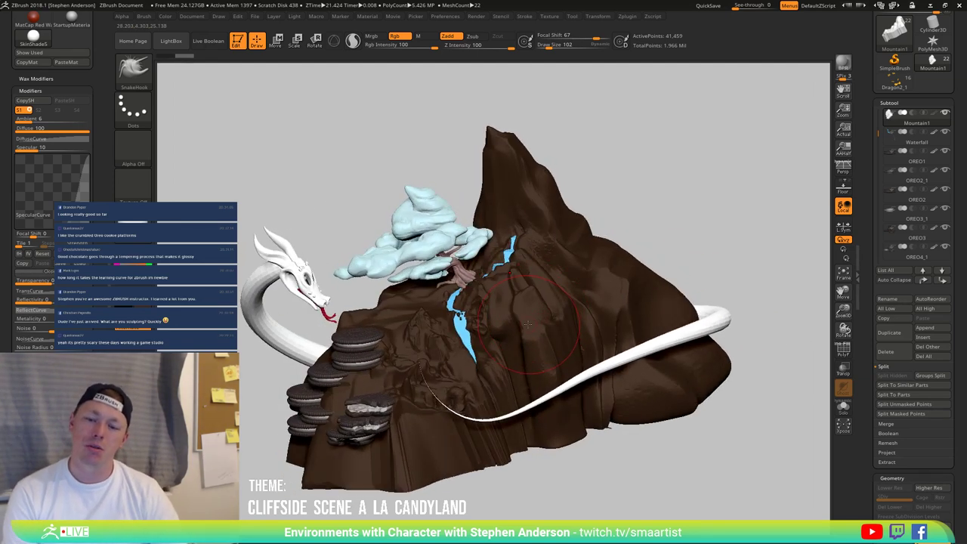
mouse_move(527, 324)
right_mouse_down()
mouse_move(477, 371)
mouse_move(471, 334)
mouse_move(493, 332)
right_mouse_up()
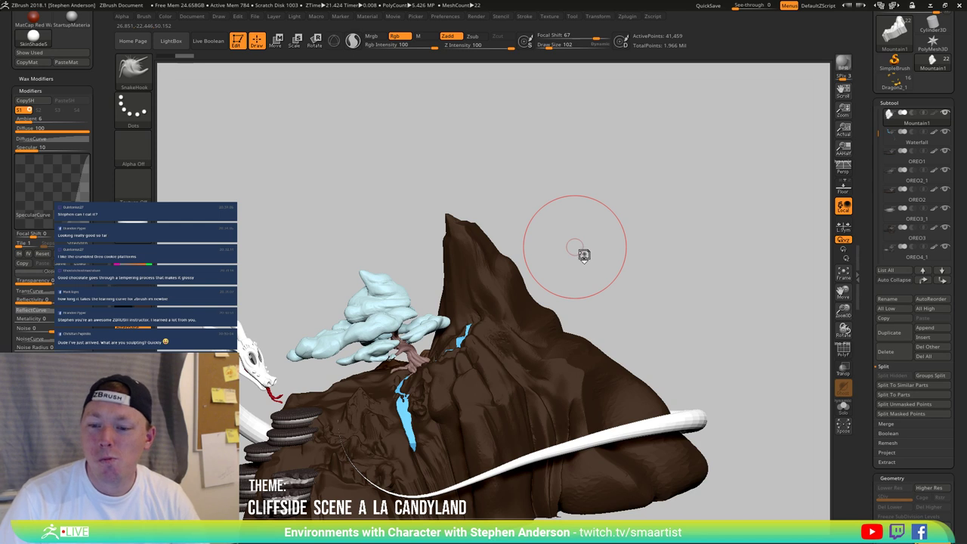
Step: Select the Mountain_1 subtool and move it to the end of the subtool list
left_click_drag(576, 252, 563, 233)
left_click(476, 254, "alt")
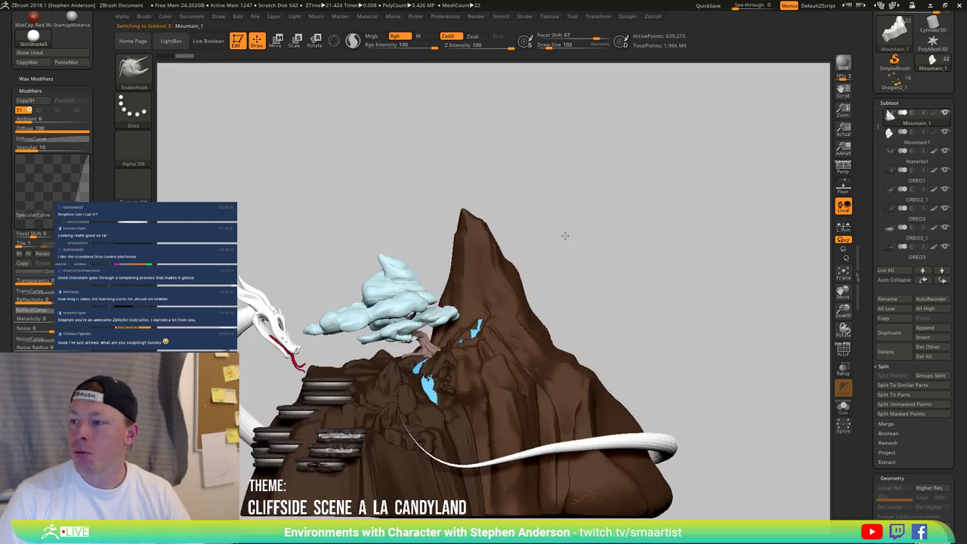
left_click(942, 281, "shift")
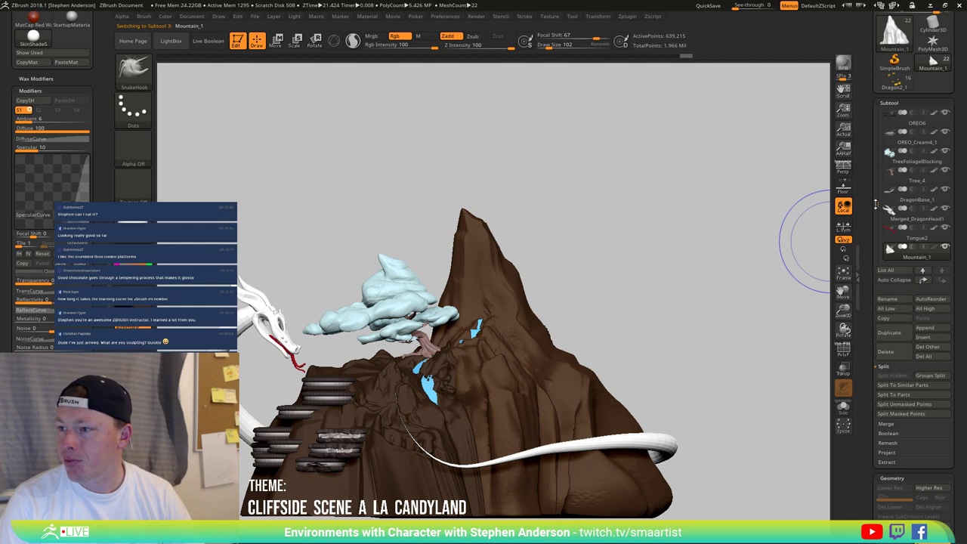
mouse_move(877, 208)
left_mouse_down()
mouse_move(873, 175)
mouse_move(871, 219)
left_mouse_up()
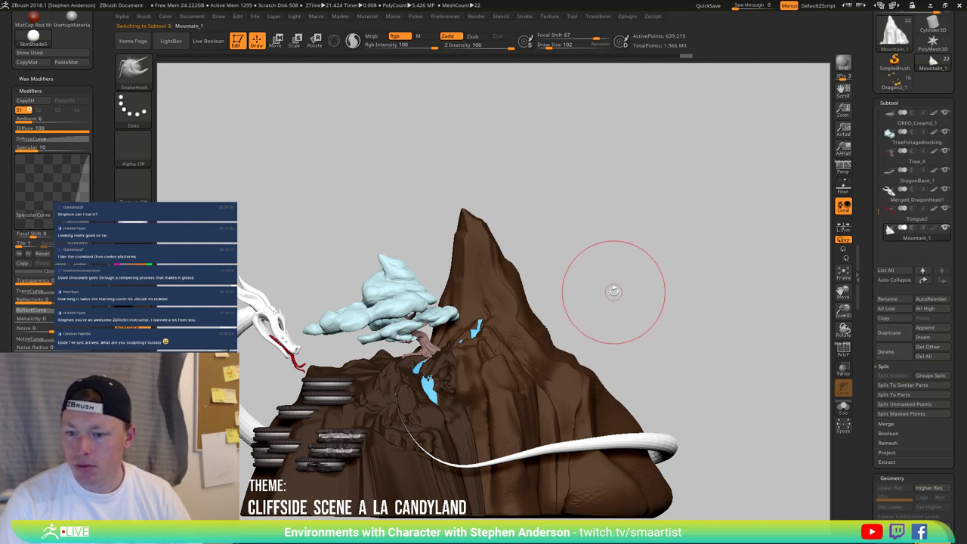
left_click_drag(635, 276, 623, 278)
right_click_drag(475, 300, 498, 257, "ctrl")
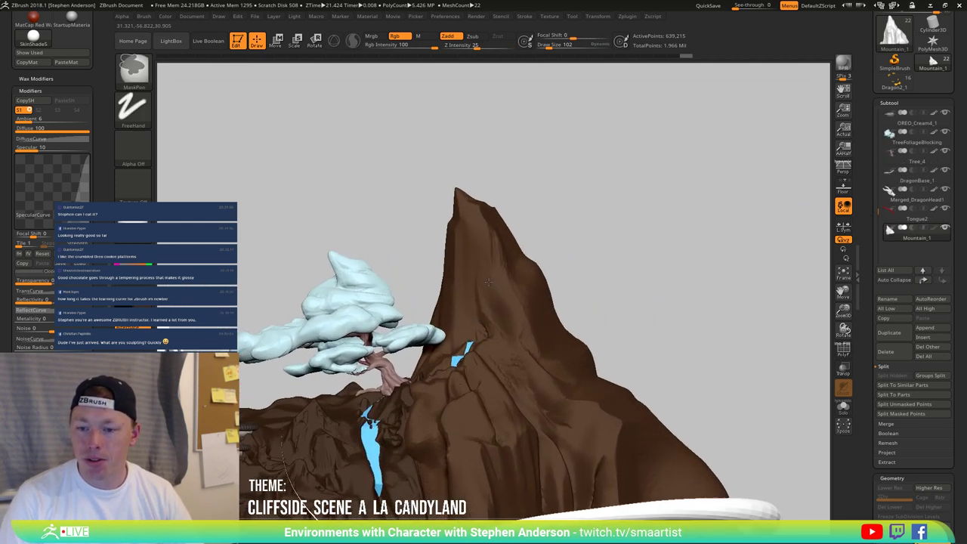
mouse_move(620, 225)
left_mouse_down()
mouse_move(589, 232)
mouse_move(606, 235)
left_mouse_up()
key("shift")
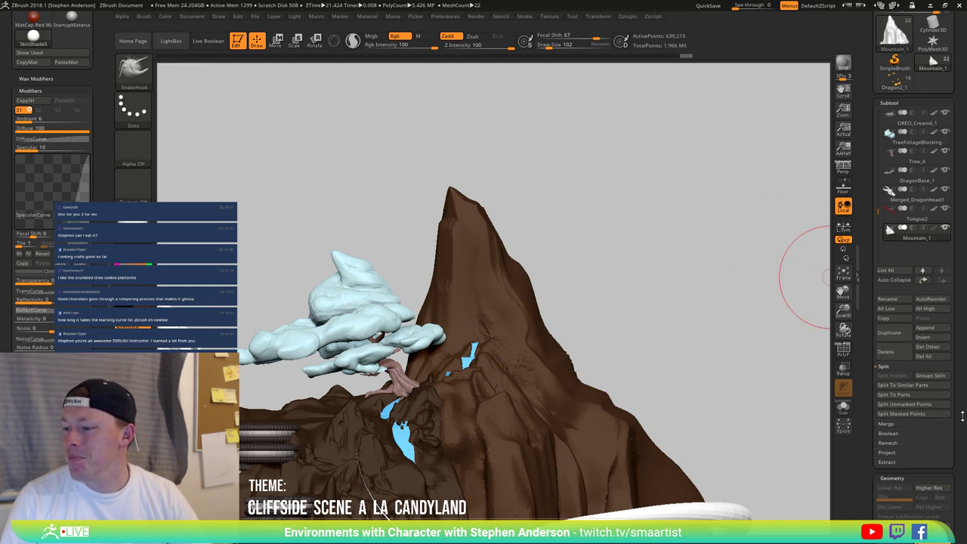
Step: Check the Mountain_1 wireframe with PolyFrame and isolate the subtool in Solo mode
scroll(963, 387, "down", 2)
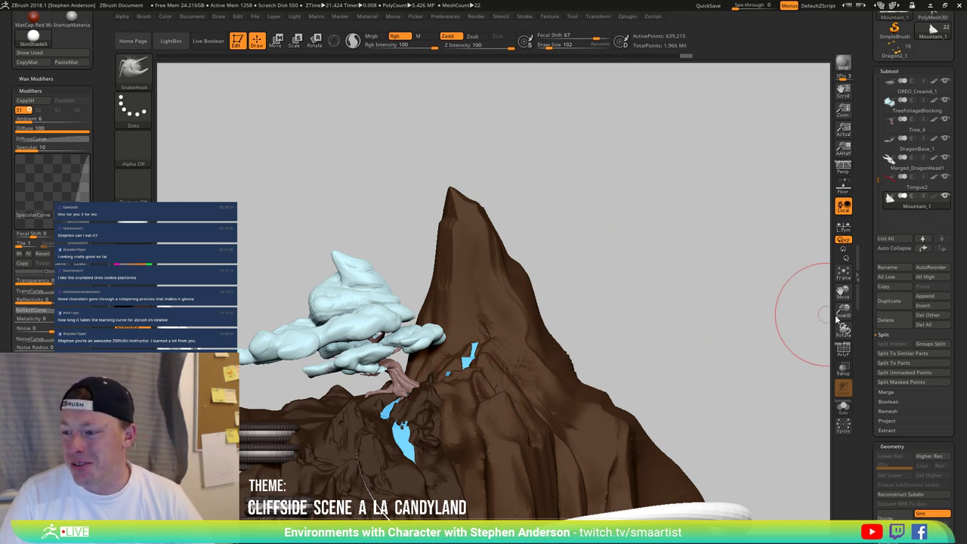
scroll(958, 447, "down", 2)
left_click_drag(957, 447, 957, 483)
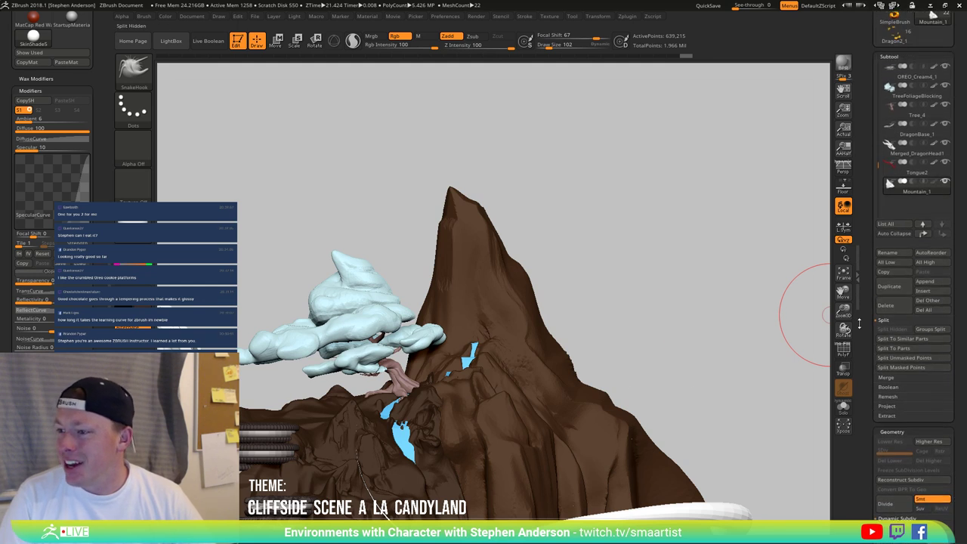
key("shift+f")
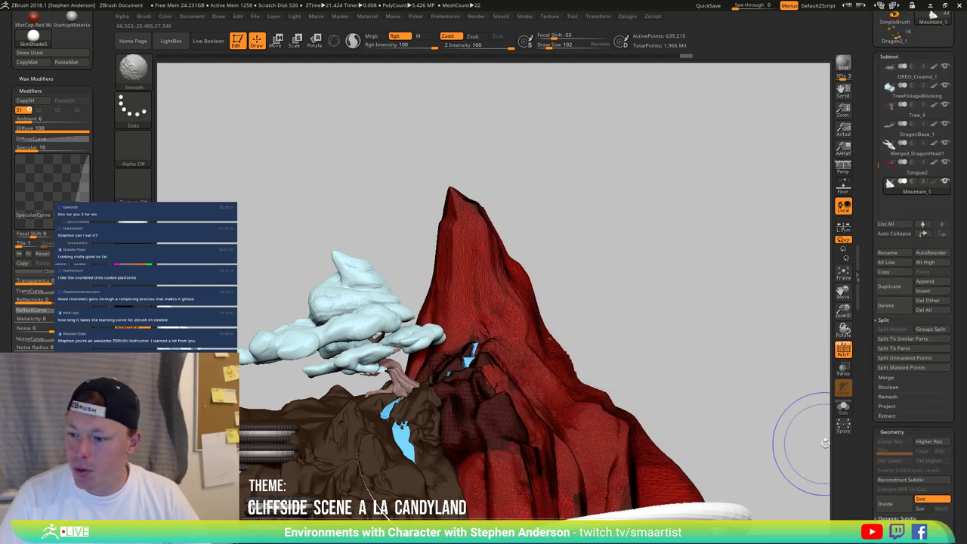
left_click(843, 406)
key("shift+f")
left_click_drag(671, 315, 574, 298)
right_click_drag(458, 239, 501, 240, "ctrl")
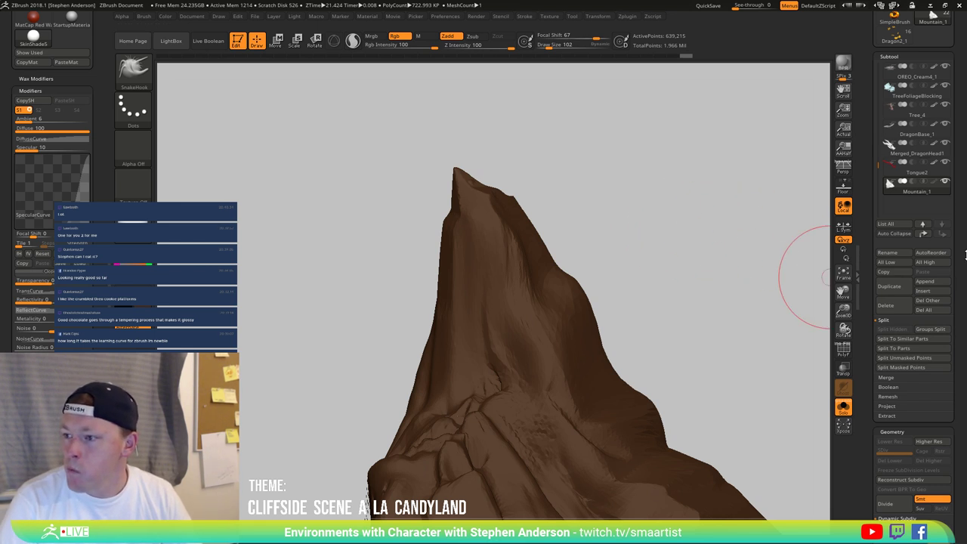
Step: Duplicate the Mountain_1 subtool and reinitialize the copy as a QCube with a resolution of 2 on each axis
left_click_drag(962, 269, 940, 242)
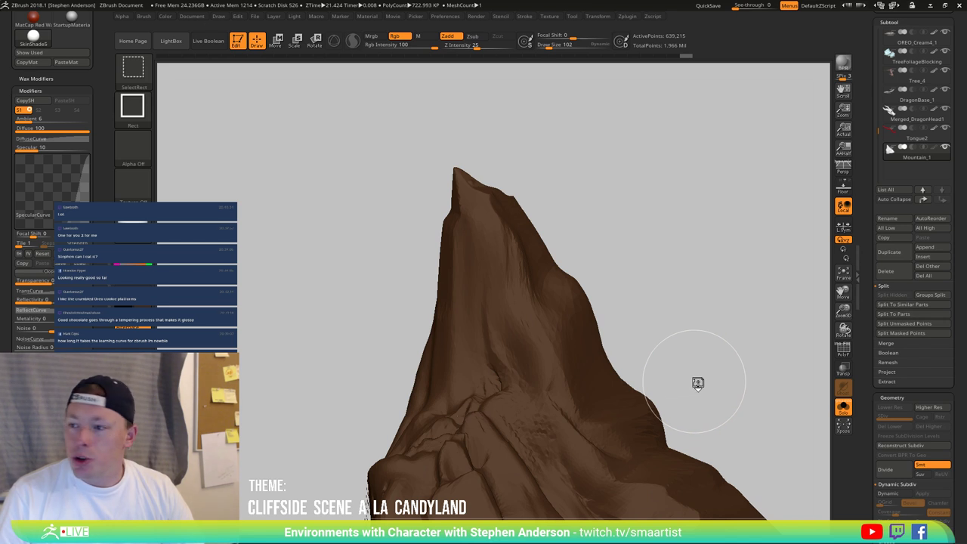
key("ctrl+shift+d")
left_click_drag(959, 370, 914, 417)
left_click(893, 338)
left_click(890, 235)
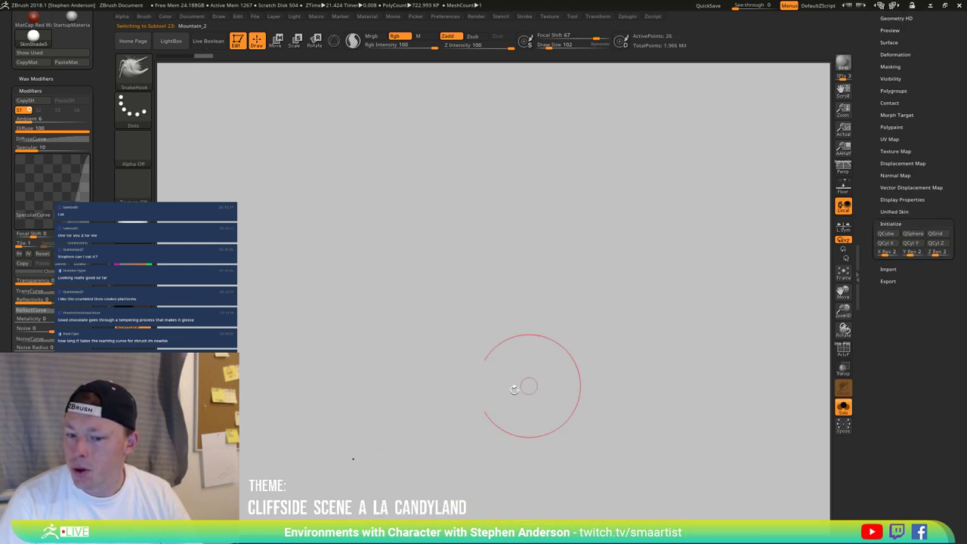
Step: Center the transform gizmo on the tiny cube's unmasked mesh and scale the cube up uniformly
key("r")
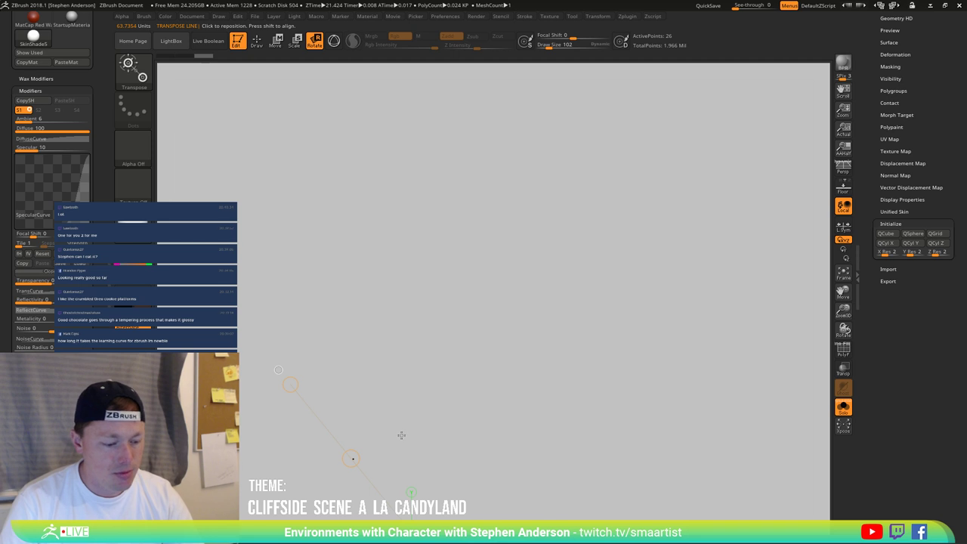
key("y")
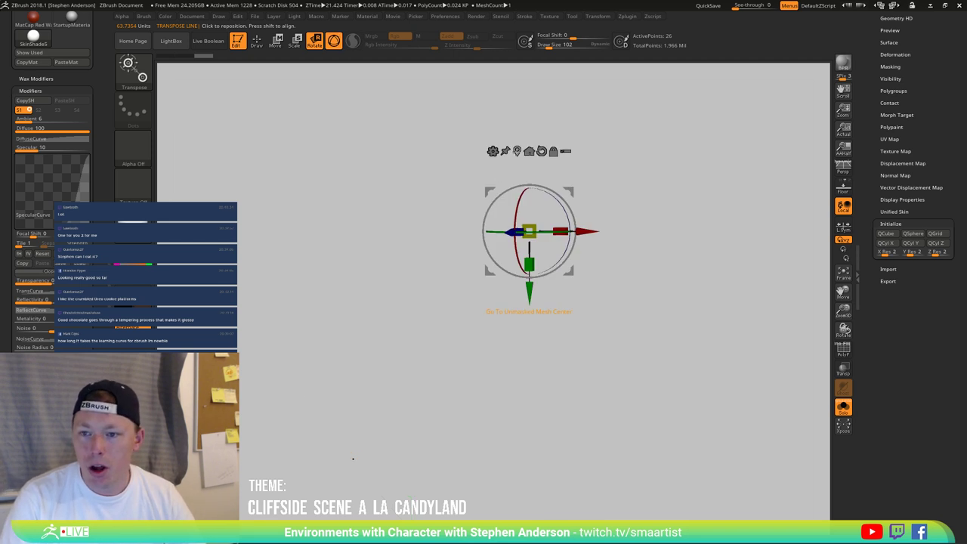
left_click(517, 151)
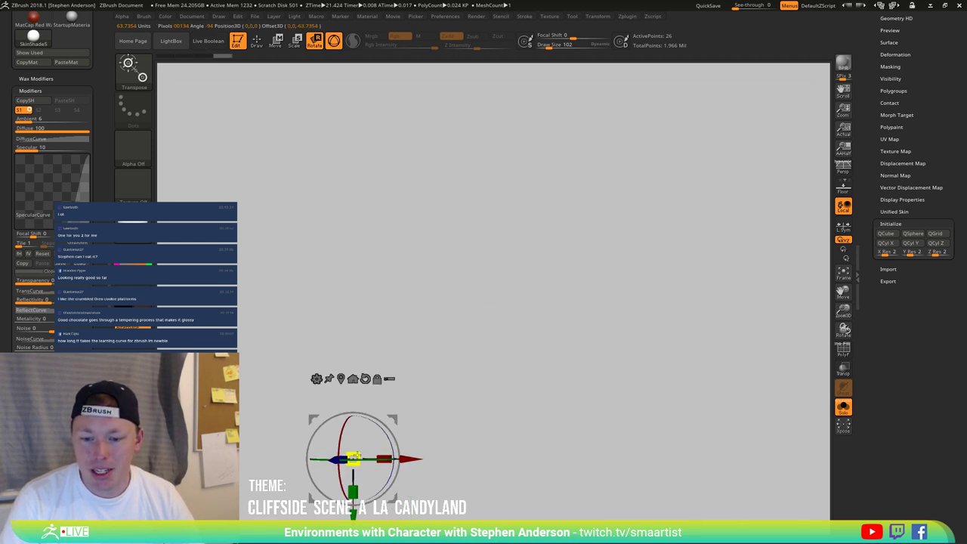
left_click_drag(359, 453, 381, 425)
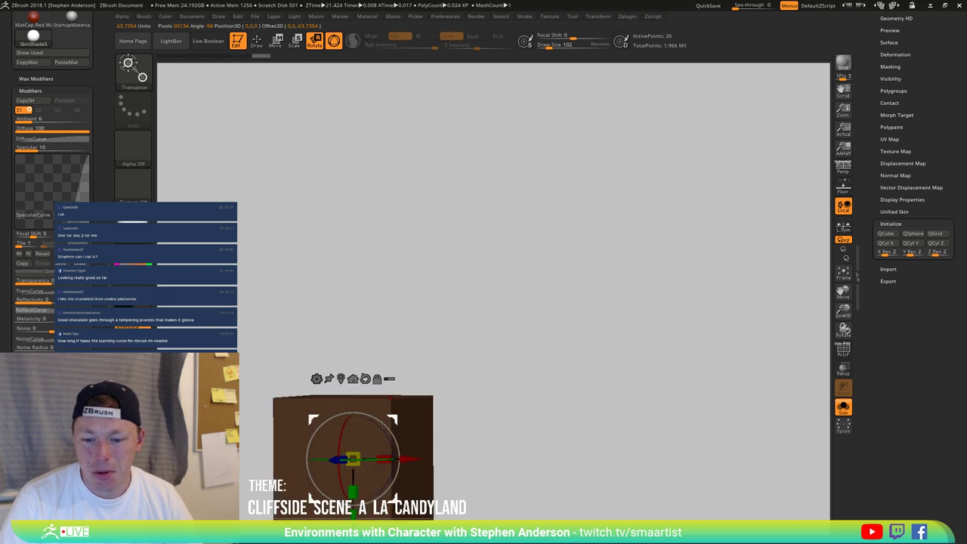
Step: Leave Solo mode, flatten the cube into a thin slab against the mountain peak, and return to Draw mode
left_click(842, 407)
left_click_drag(368, 440, 489, 290)
left_click_drag(627, 254, 589, 281)
key("q")
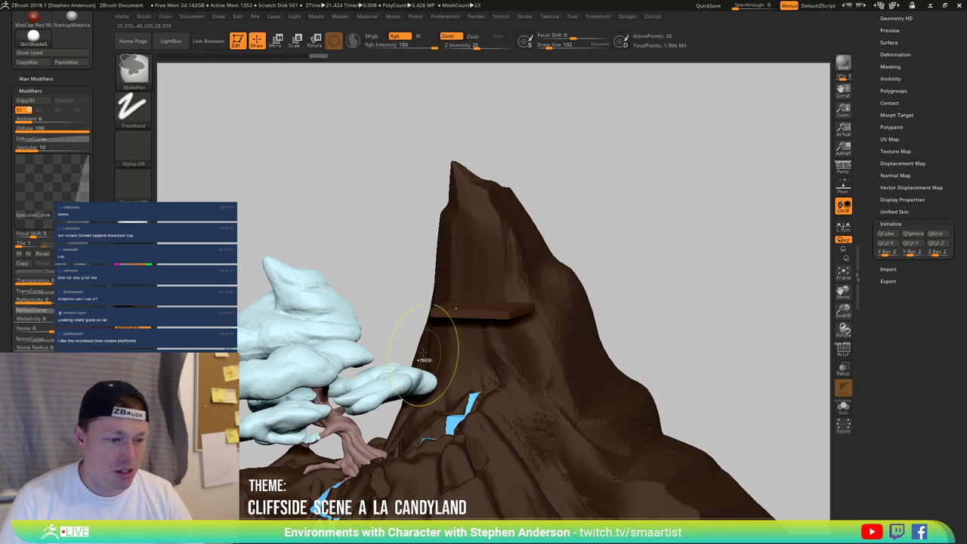
Step: Isolate the slab's underside polygroup, then show only this subtool in Solo mode with PolyFrame on
mouse_move(436, 355)
right_mouse_down("ctrl")
mouse_move(451, 335)
mouse_move(472, 338)
mouse_move(513, 302)
mouse_move(503, 270)
mouse_move(785, 304)
right_mouse_up("ctrl")
key("ctrl")
key("ctrl+shift")
left_click(507, 325, "ctrl+shift")
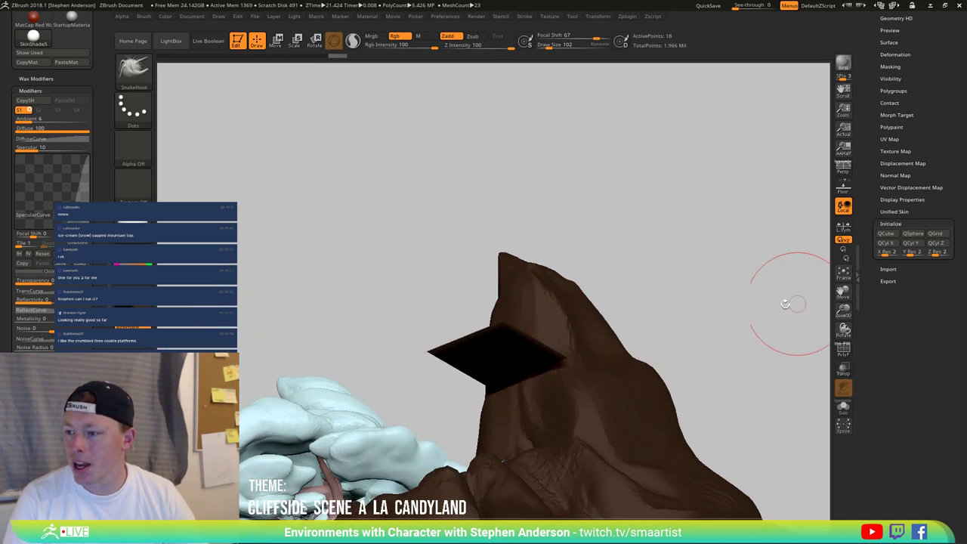
scroll(933, 171, "up", 3)
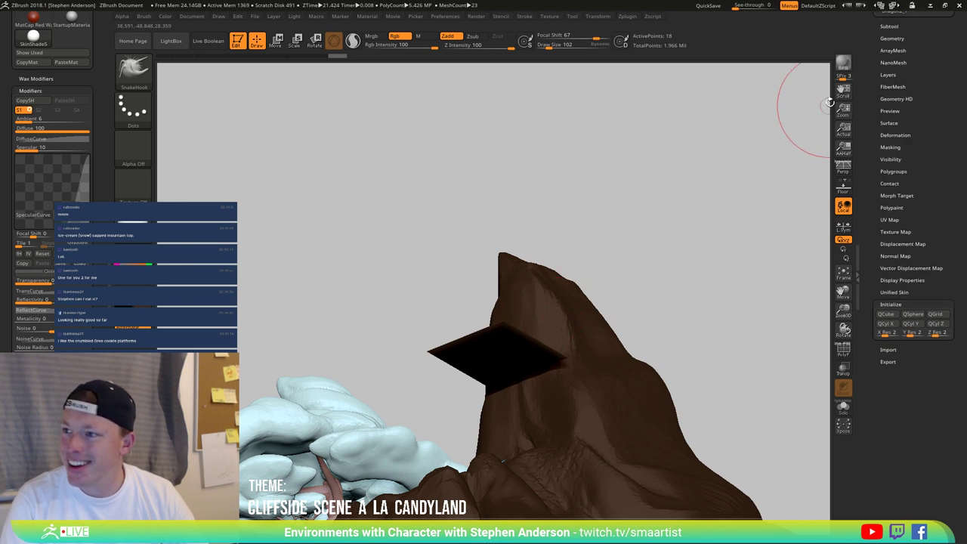
left_click(843, 349)
left_click(842, 406)
right_click_drag(615, 328, 443, 368)
Step: Unhide the whole slab and set the ZModeler brush's polygon action to Delete with target Polygroup Island
key("b")
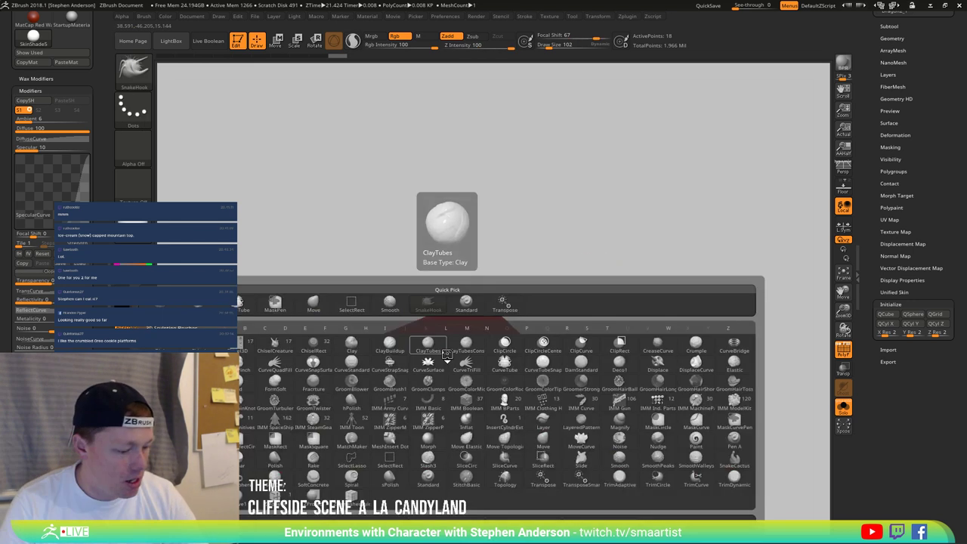
key("c")
key("t")
left_click(422, 383)
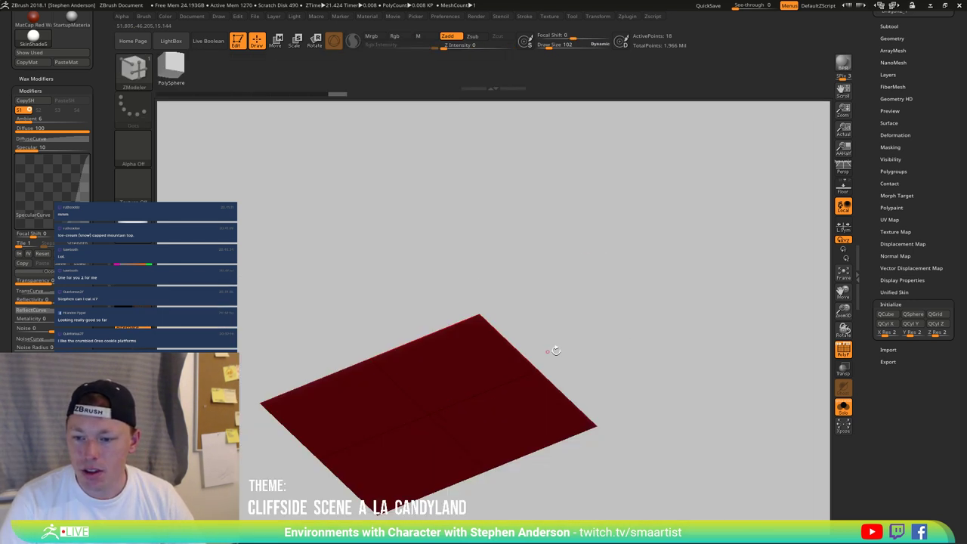
left_click(649, 337, "ctrl+shift")
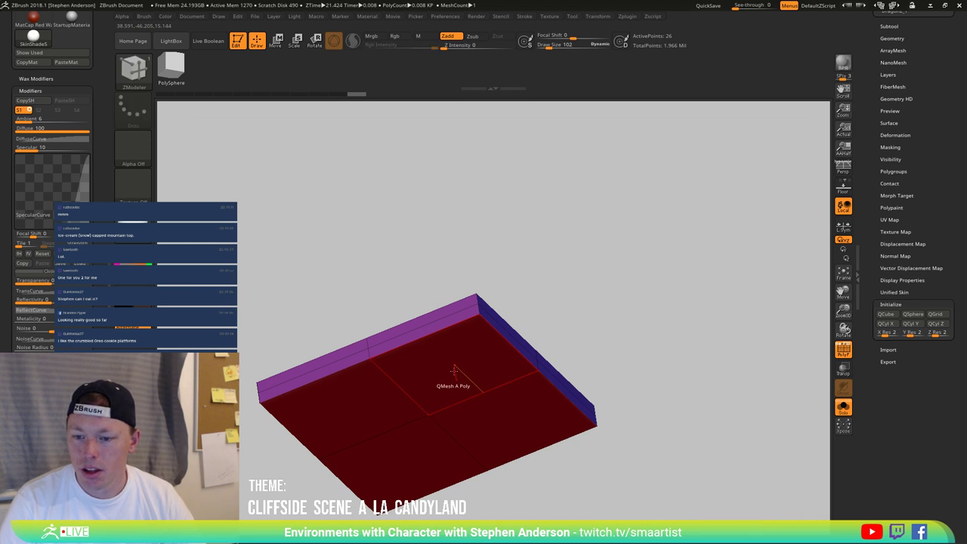
key("space")
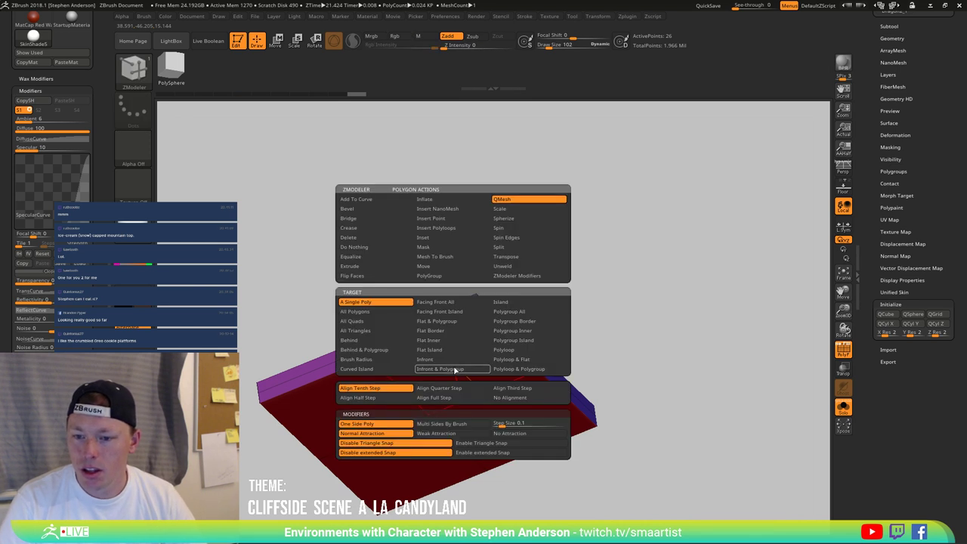
left_click(361, 238)
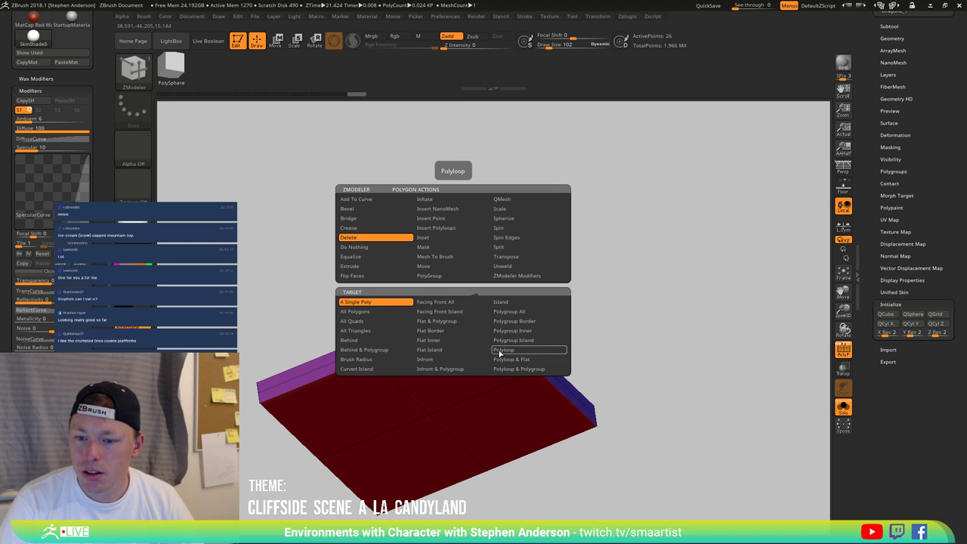
left_click(531, 340)
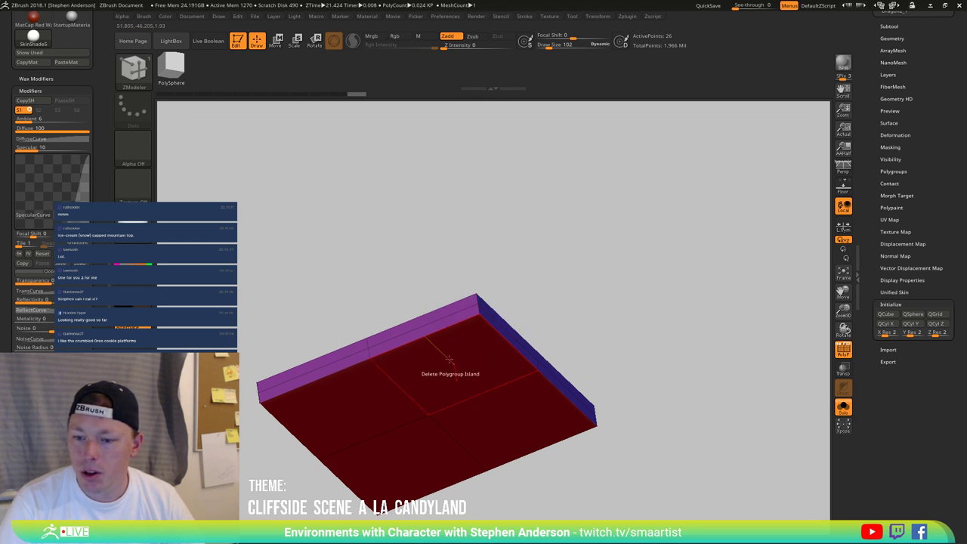
Step: Delete the slab's other polygroup islands so that only one flat four-polygon plane is left
left_click(508, 321)
key("ctrl+z")
key("ctrl+z")
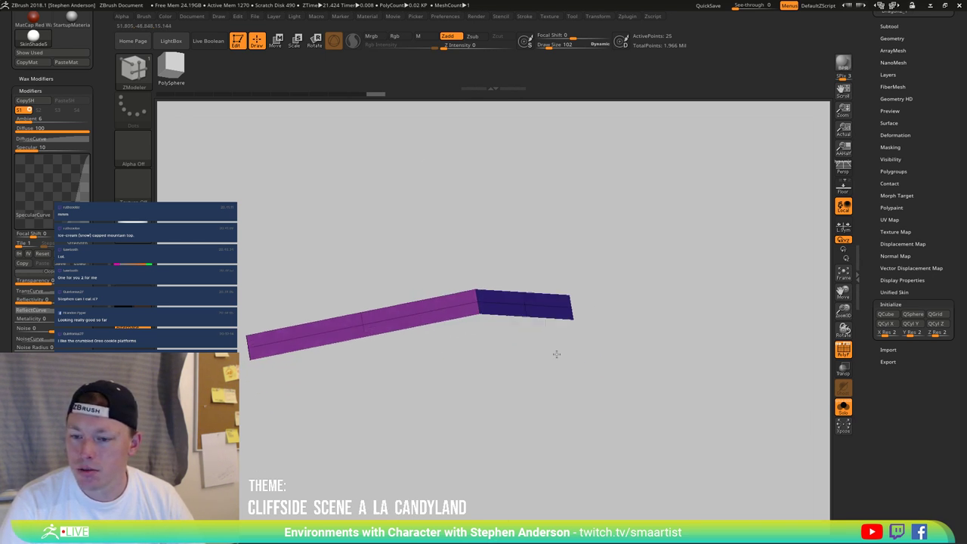
left_click(484, 305)
left_click(457, 306)
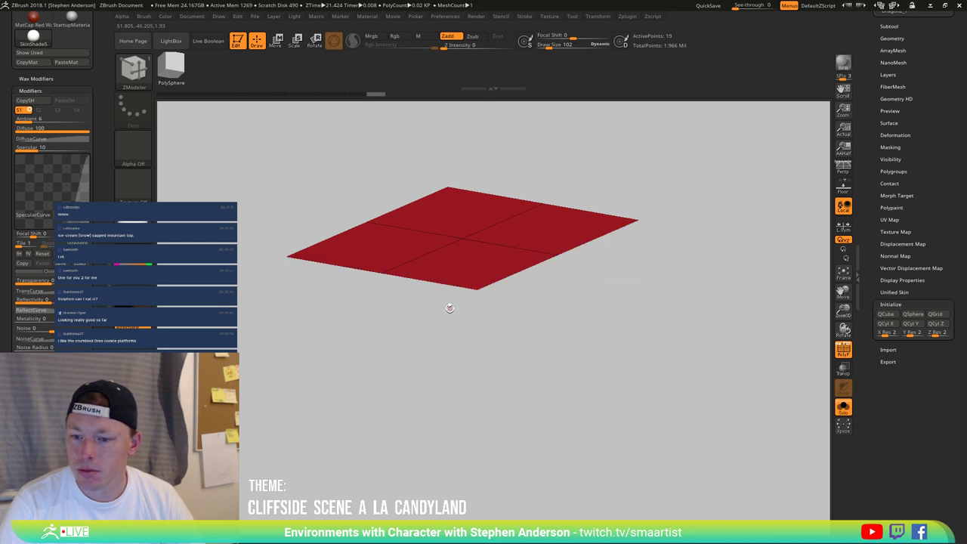
left_click_drag(449, 307, 560, 320)
key("ctrl+z")
key("ctrl+z")
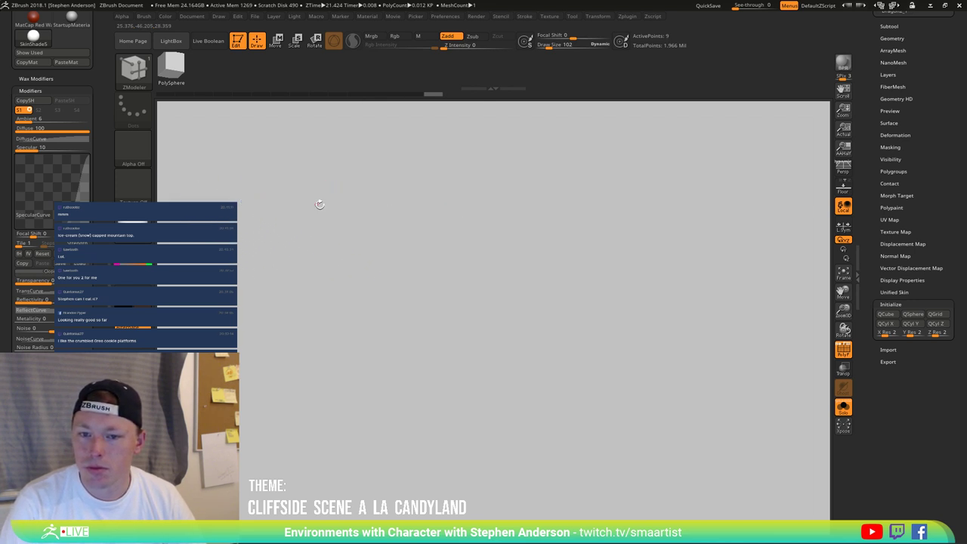
key("ctrl+z")
key("ctrl+z")
left_click_drag(460, 289, 478, 348, "alt")
key("ctrl+z")
key("ctrl+z")
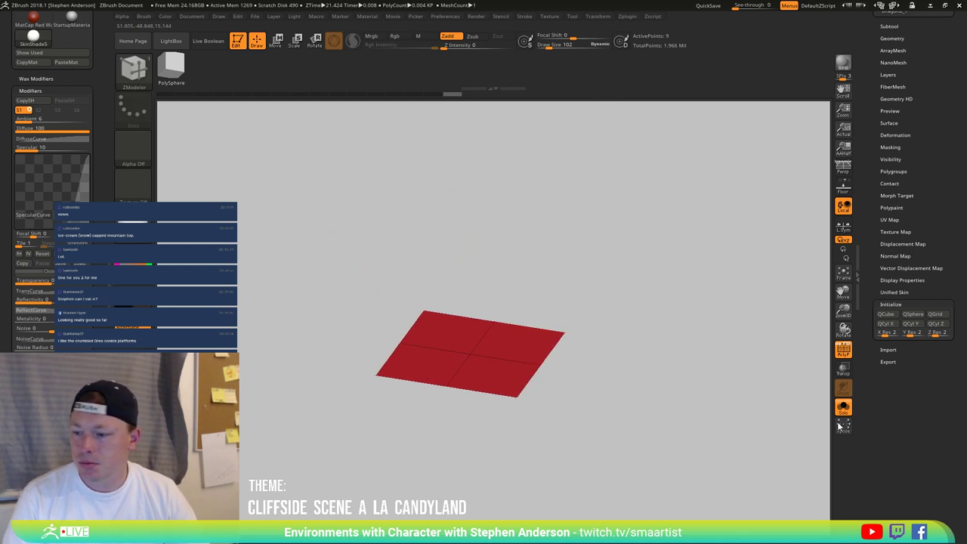
Step: Exit Solo mode, choose the Move brush and set its draw size to 269 with Dynamic off
left_click(846, 411)
right_click_drag(496, 330, 491, 299)
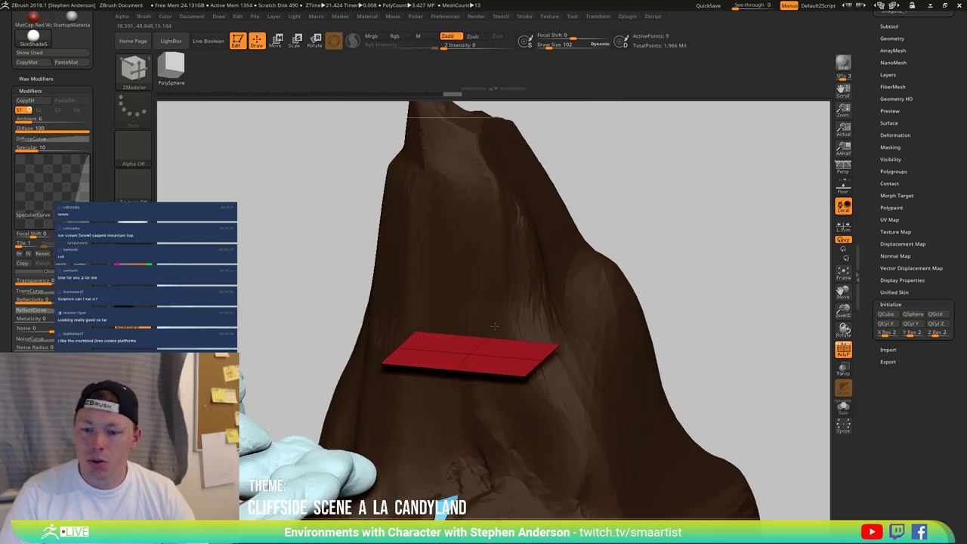
key("b")
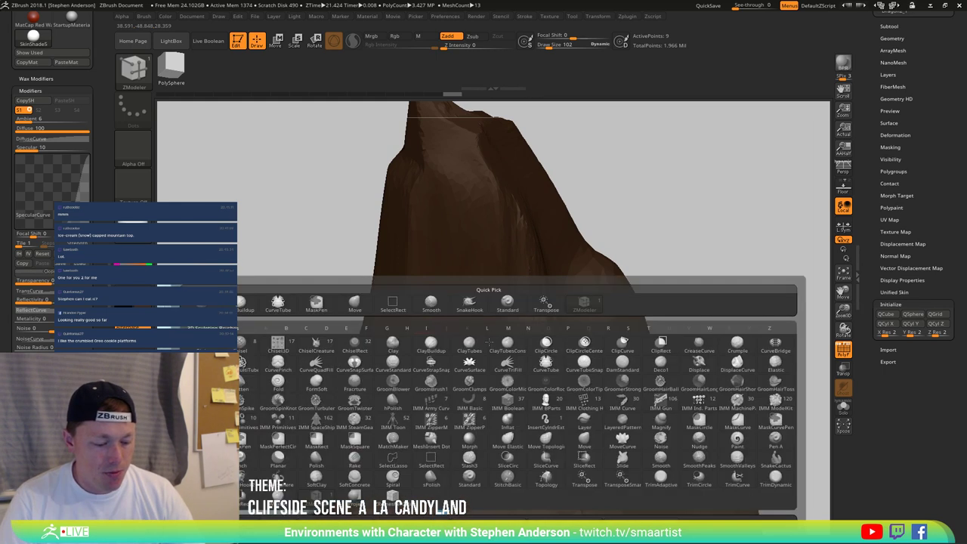
key("m")
key("v")
mouse_move(488, 341)
right_mouse_down()
mouse_move(497, 351)
mouse_move(496, 298)
right_mouse_up()
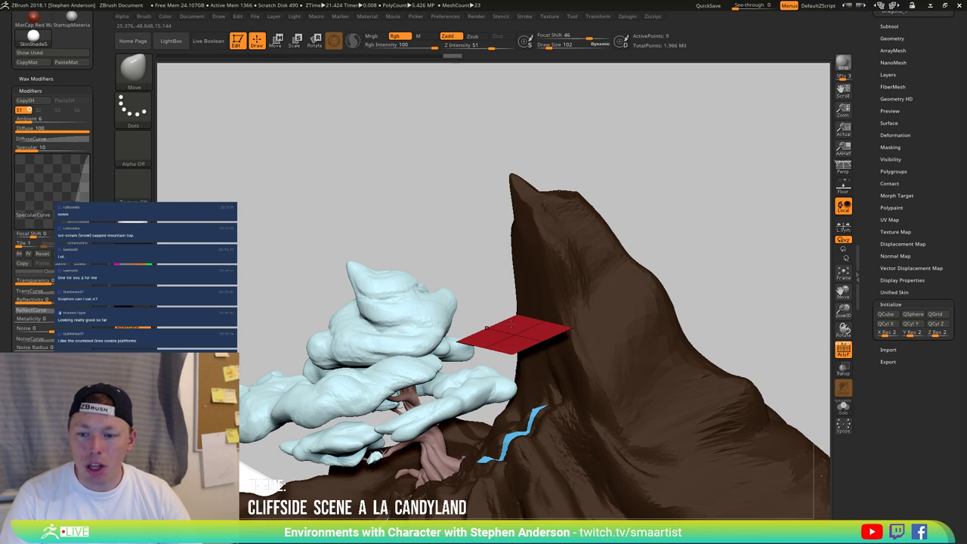
left_click_drag(509, 328, 516, 328)
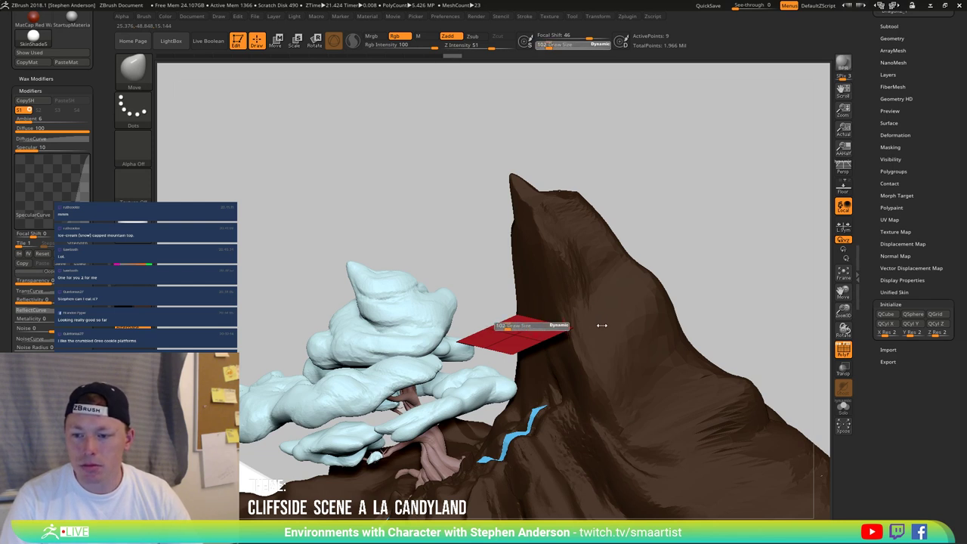
left_click_drag(574, 329, 574, 328)
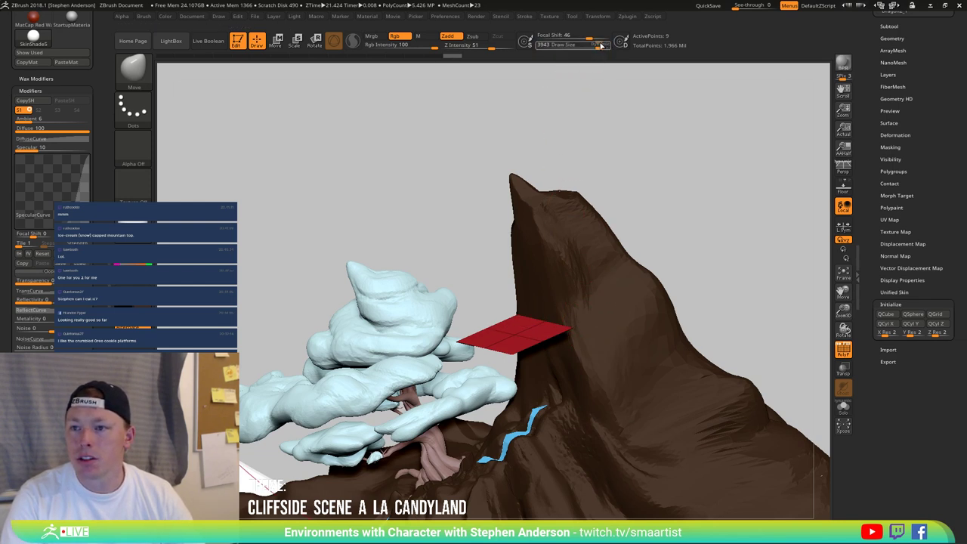
mouse_move(623, 184)
left_mouse_down()
mouse_move(556, 337)
mouse_move(526, 332)
left_mouse_up()
key("s")
left_click_drag(822, 405, 782, 491)
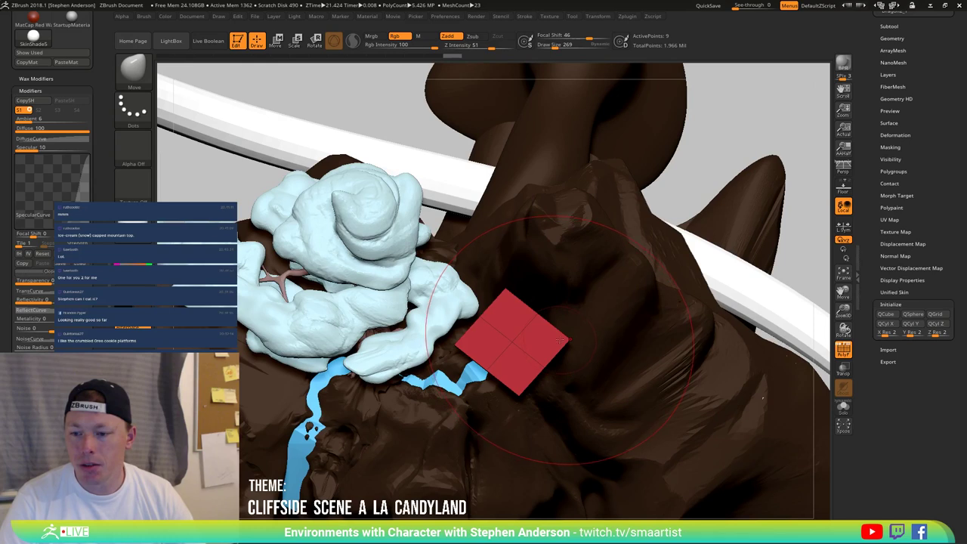
Step: Pull the plane's rear corners and edge out past the mountain peak with the SnakeHook brush
key("b")
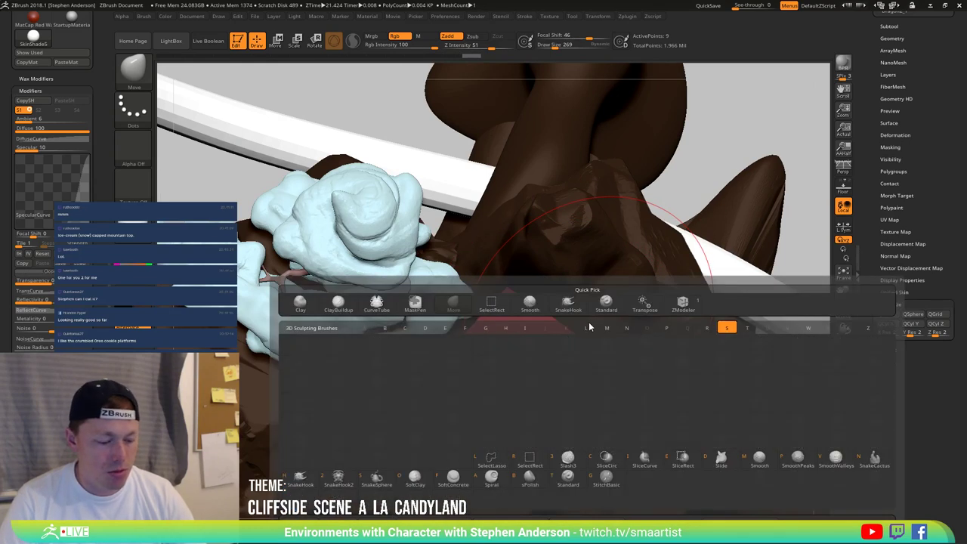
key("s")
key("h")
right_click_drag(573, 333, 583, 389)
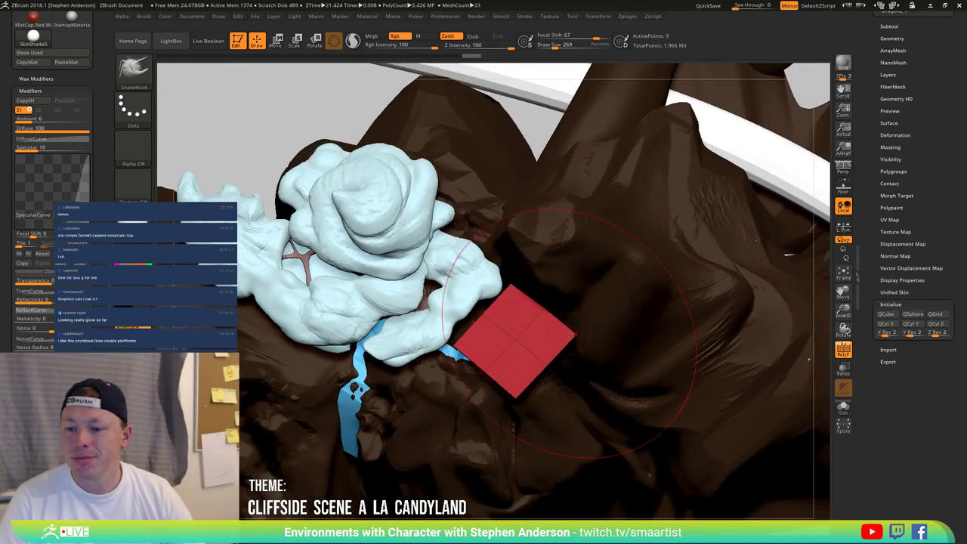
left_click_drag(563, 324, 723, 206)
left_click_drag(510, 302, 536, 106)
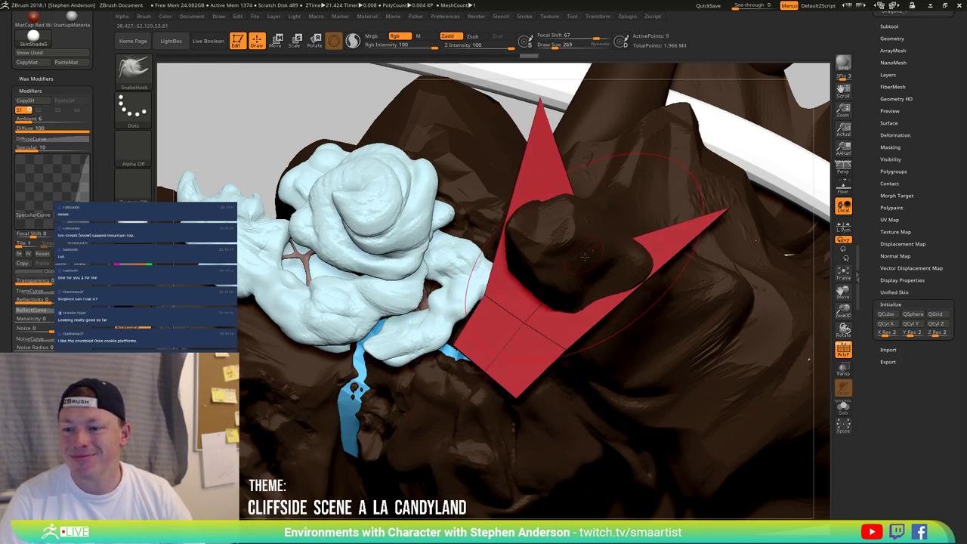
left_click_drag(607, 203, 624, 179)
right_click_drag(596, 209, 562, 114)
left_click_drag(560, 288, 577, 269)
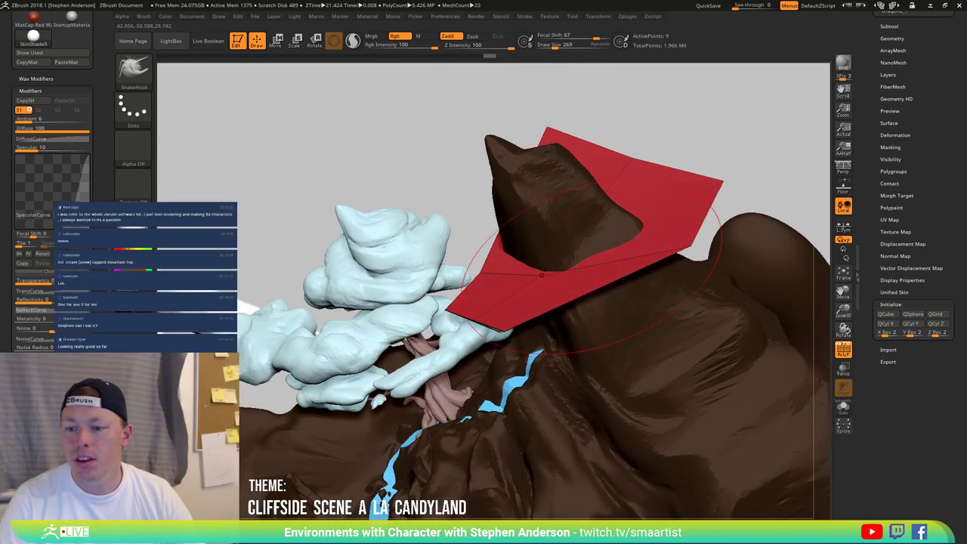
Step: Stretch the plane's remaining corners and edges outward so it surrounds the peak like a wide brim
left_click_drag(479, 274, 535, 185)
right_click_drag(569, 241, 308, 236)
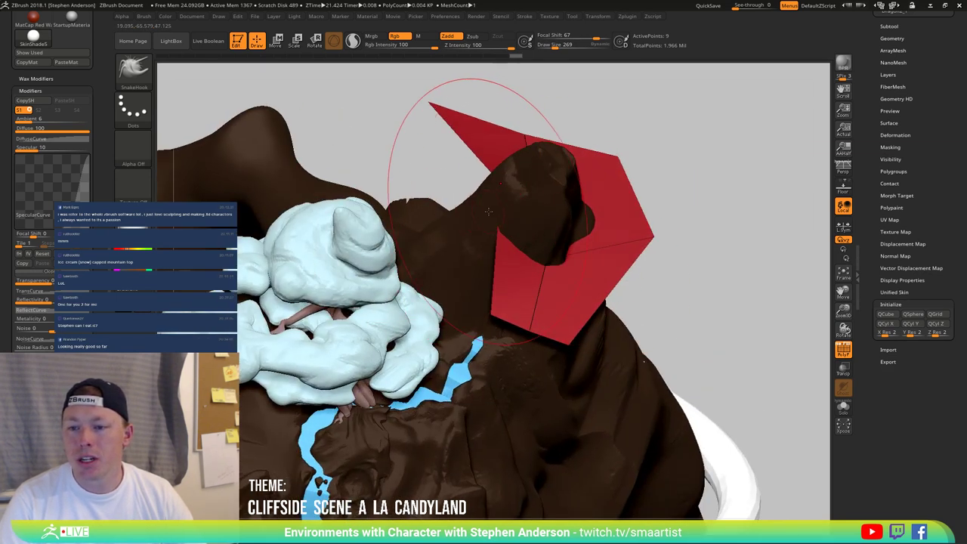
left_click_drag(489, 212, 442, 189)
mouse_move(442, 190)
right_mouse_down()
mouse_move(492, 234)
mouse_move(547, 237)
right_mouse_up()
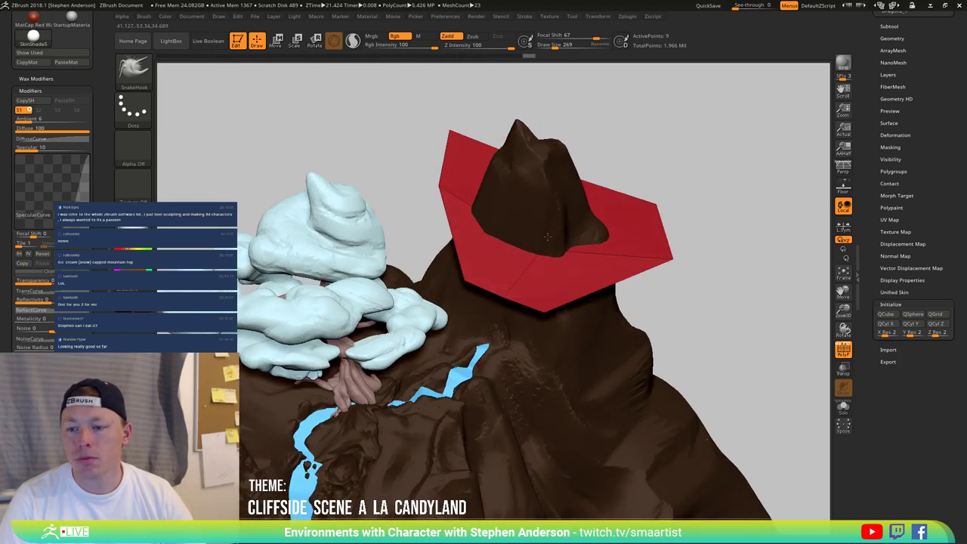
left_click_drag(547, 237, 530, 209)
right_click_drag(530, 210, 505, 223)
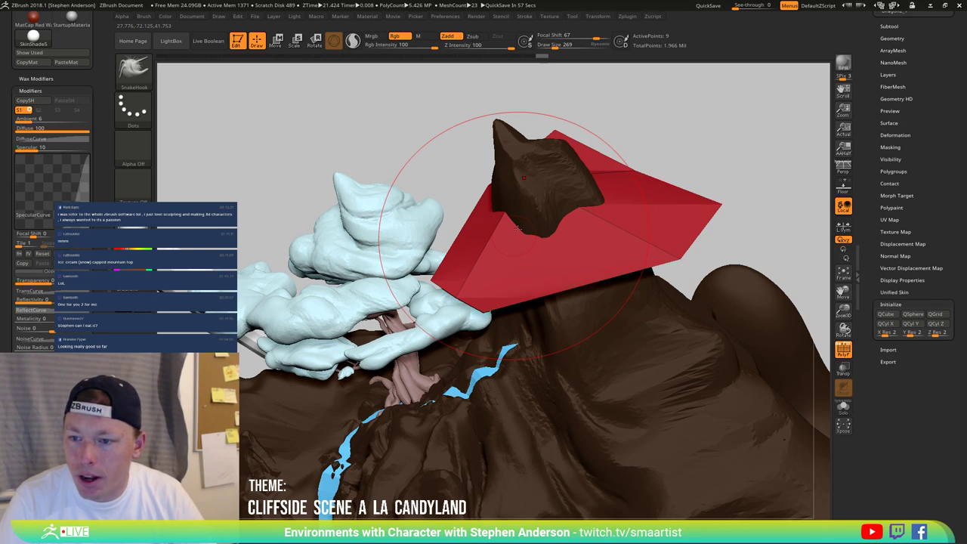
Step: Insert several edge loops across the stretched plane in both directions with the ZModeler brush
mouse_move(519, 228)
right_mouse_down()
mouse_move(533, 212)
mouse_move(544, 235)
right_mouse_up()
key("ctrl")
key("b")
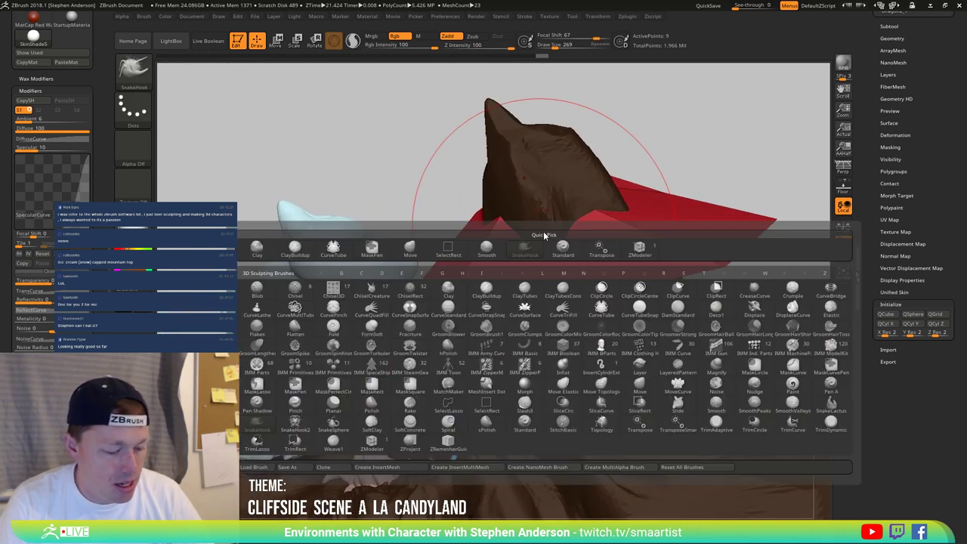
key("z")
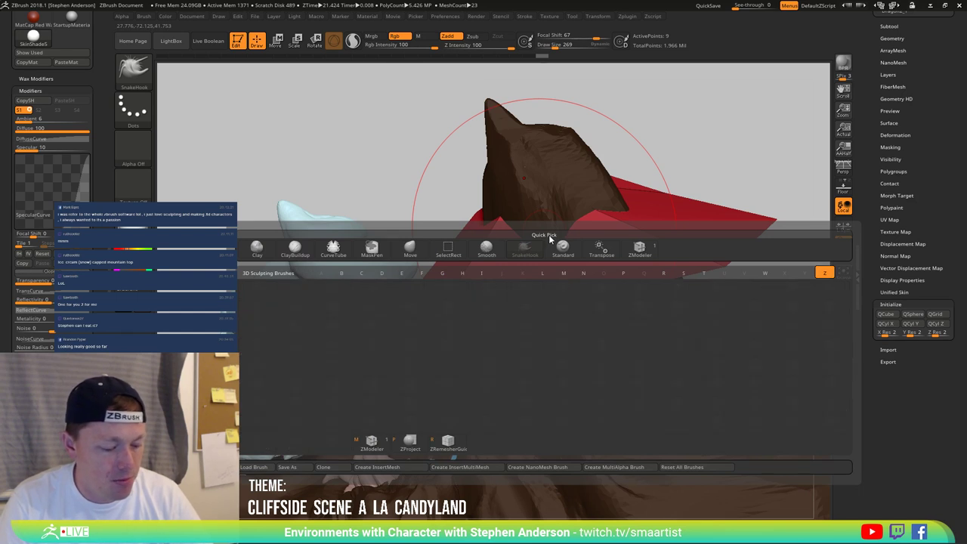
key("m")
left_click(561, 263)
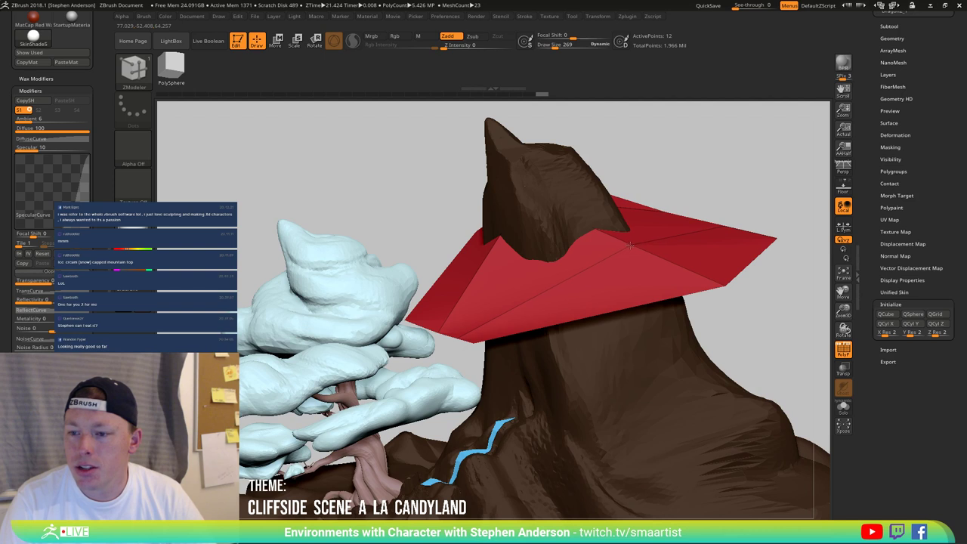
right_click_drag(628, 270, 623, 329)
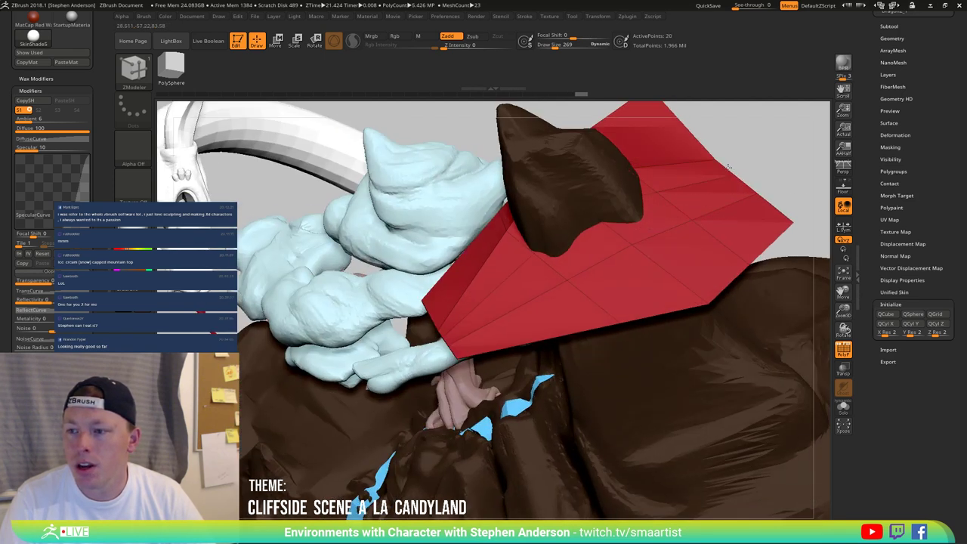
right_click_drag(679, 170, 572, 296)
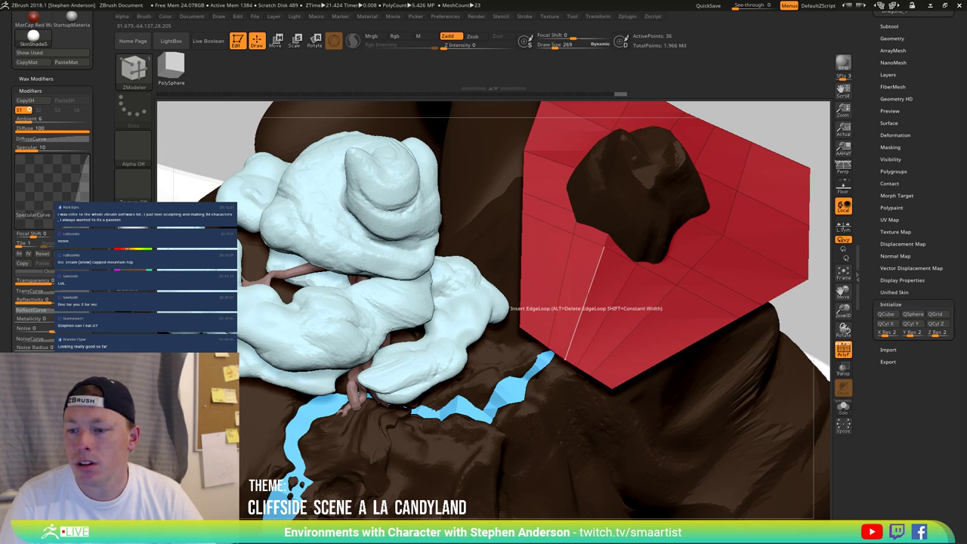
left_click(585, 293)
Step: Switch to the Move brush, set its draw size to 4213 and turn off Dynamic brush sizing
key("b")
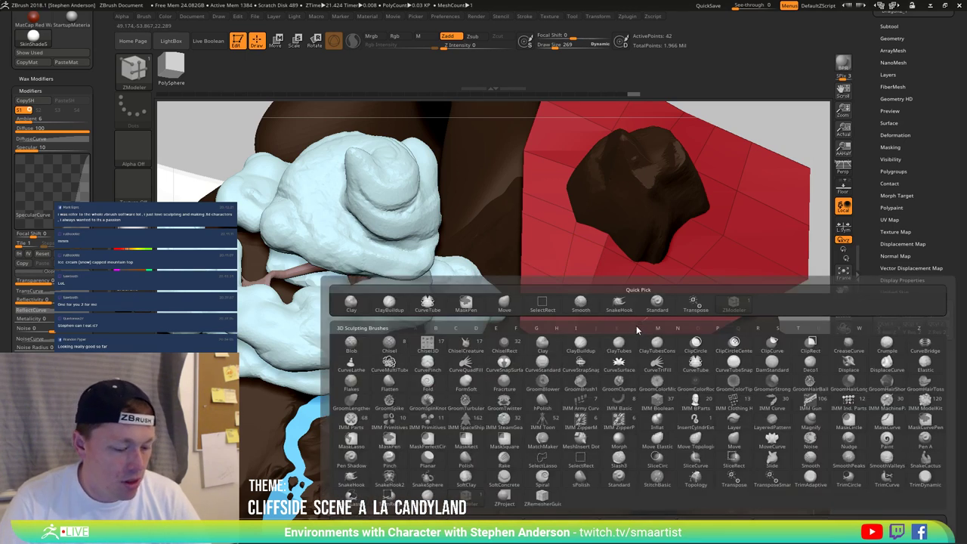
key("m")
key("v")
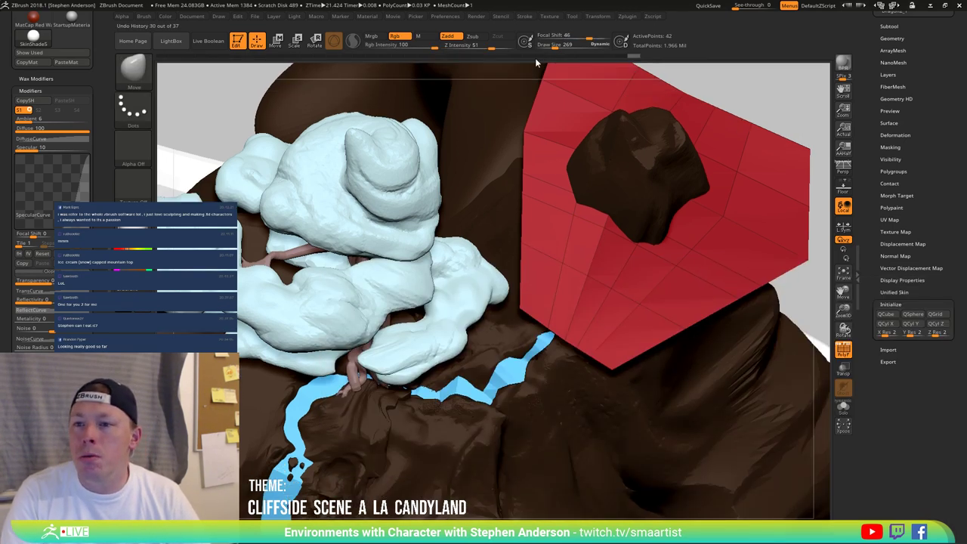
left_click(608, 46)
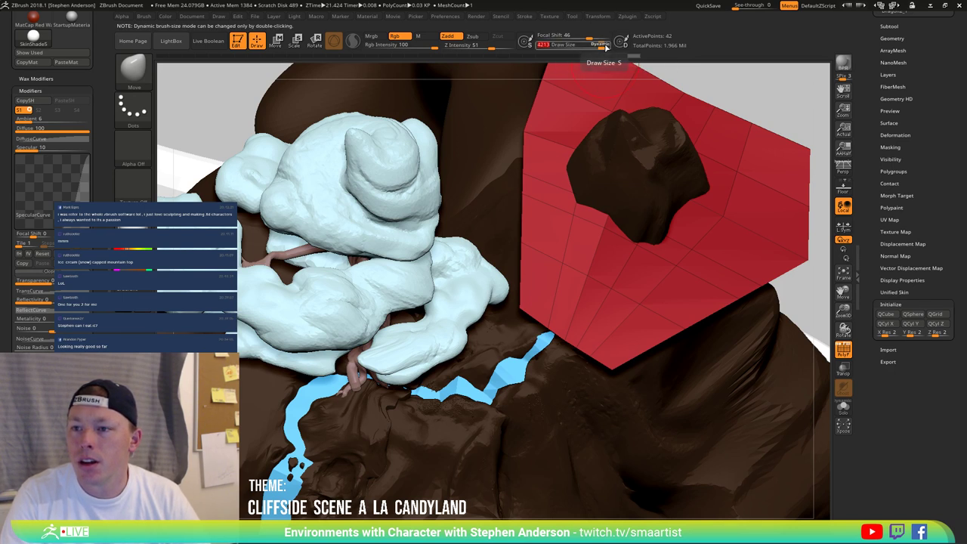
double_click(609, 45)
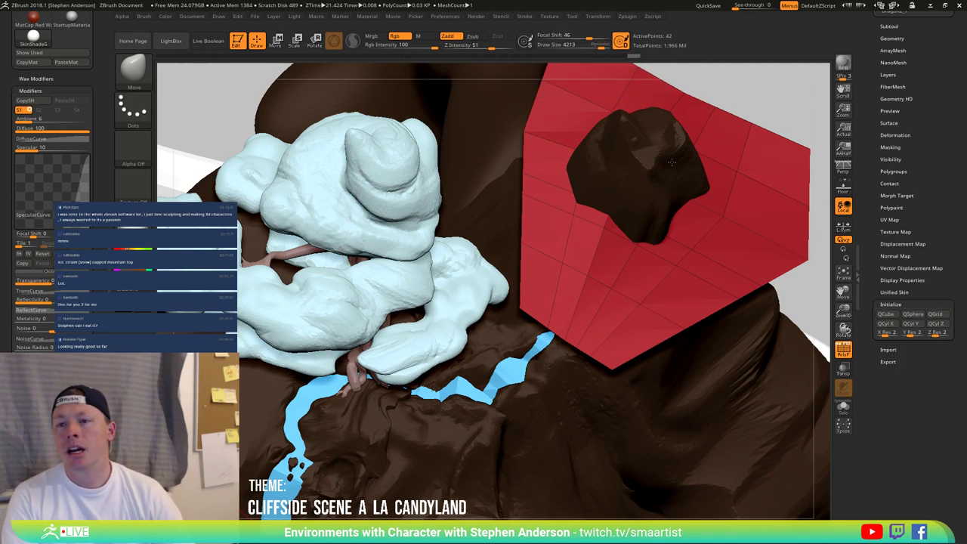
Step: Switch to the SnakeHook brush and set its draw size to 219 for reshaping the plane around the peak
right_click_drag(684, 176, 637, 207)
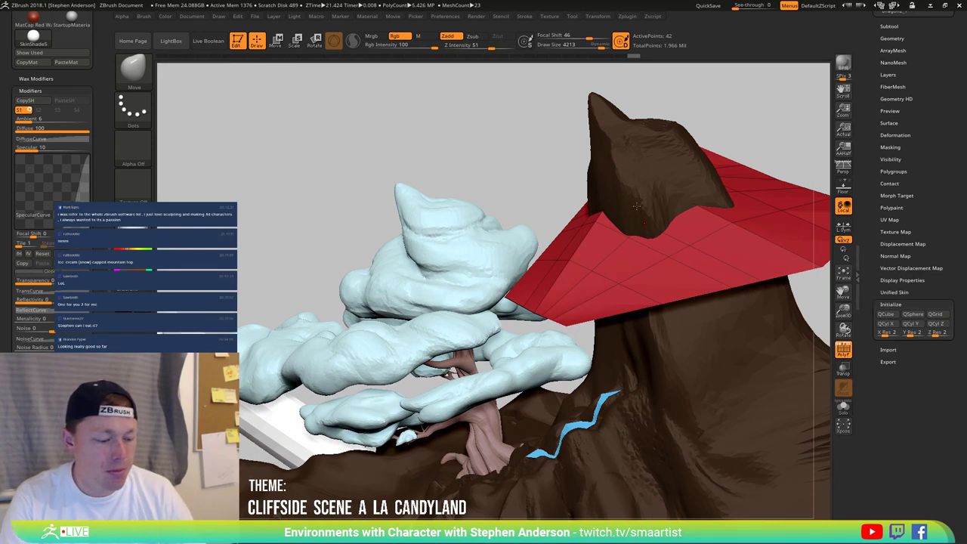
key("b")
key("s")
key("h")
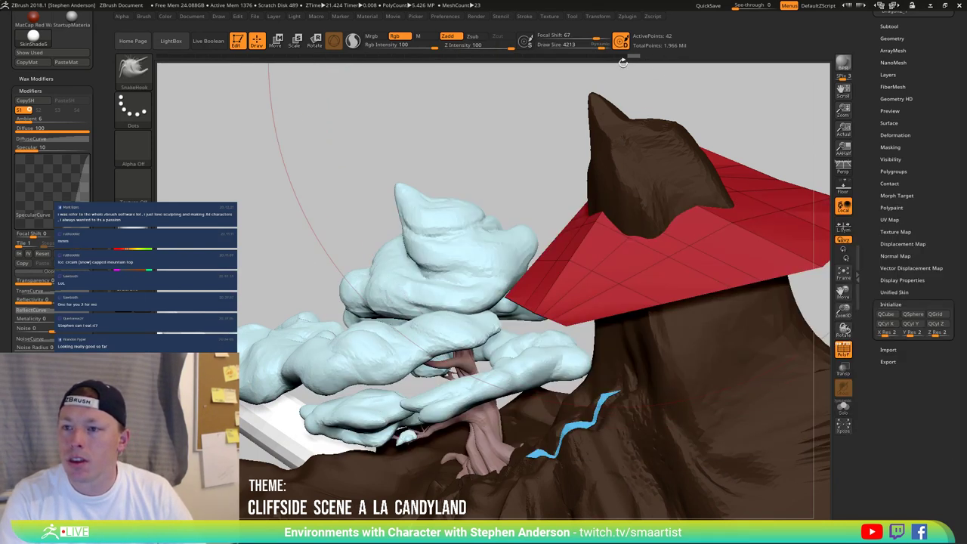
key("s")
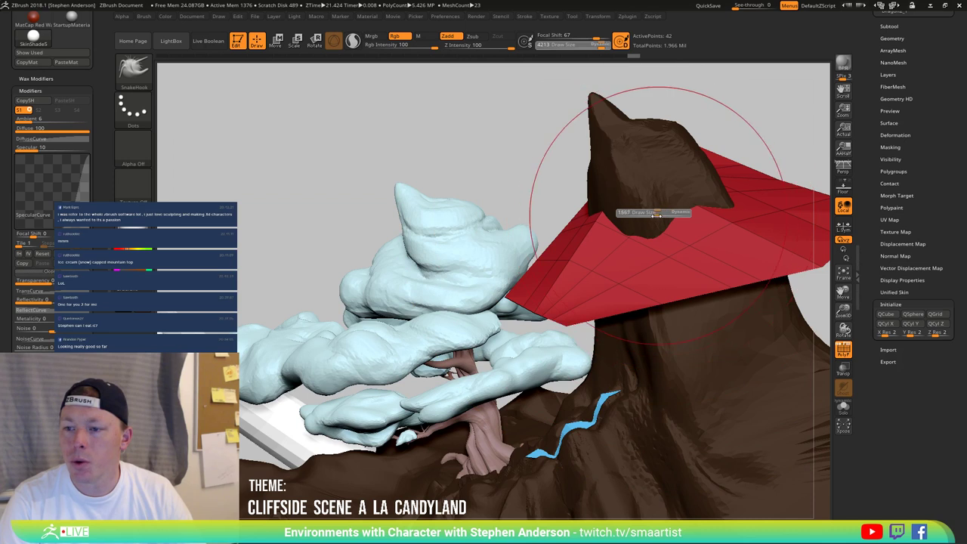
left_click_drag(640, 214, 634, 214)
right_click_drag(633, 204, 552, 243, "alt")
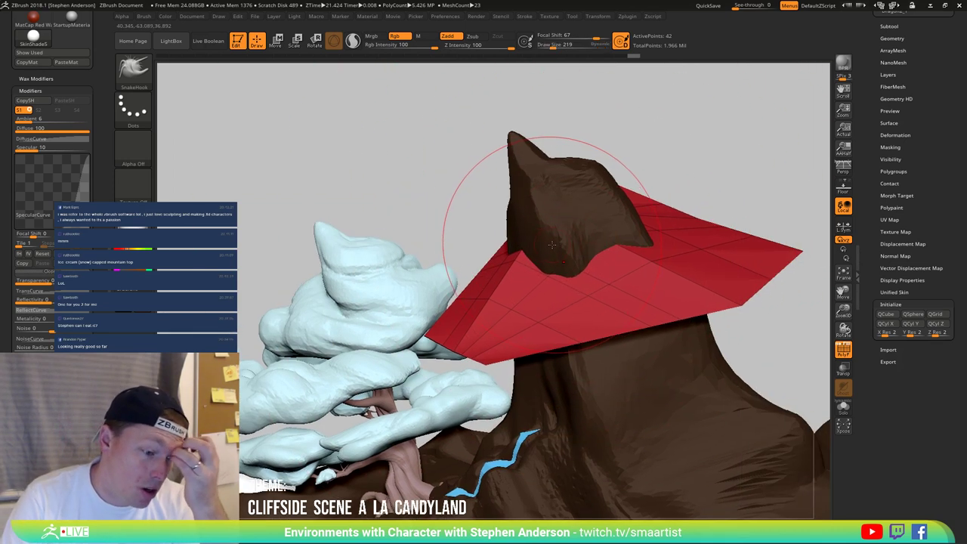
Step: Isolate the red plane from the rest of the scene with Solo mode
right_click_drag(569, 223, 672, 146)
mouse_move(738, 123)
left_mouse_down("ctrl+shift")
mouse_move(710, 151)
mouse_move(610, 340)
mouse_move(570, 356)
left_mouse_up("ctrl+shift")
right_click_drag(696, 201, 695, 225)
left_click(844, 406)
right_click_drag(634, 206, 782, 357)
Step: Try rectangular masks over parts of the isolated plane, undoing one of the selections
left_click_drag(780, 355, 595, 201, "ctrl")
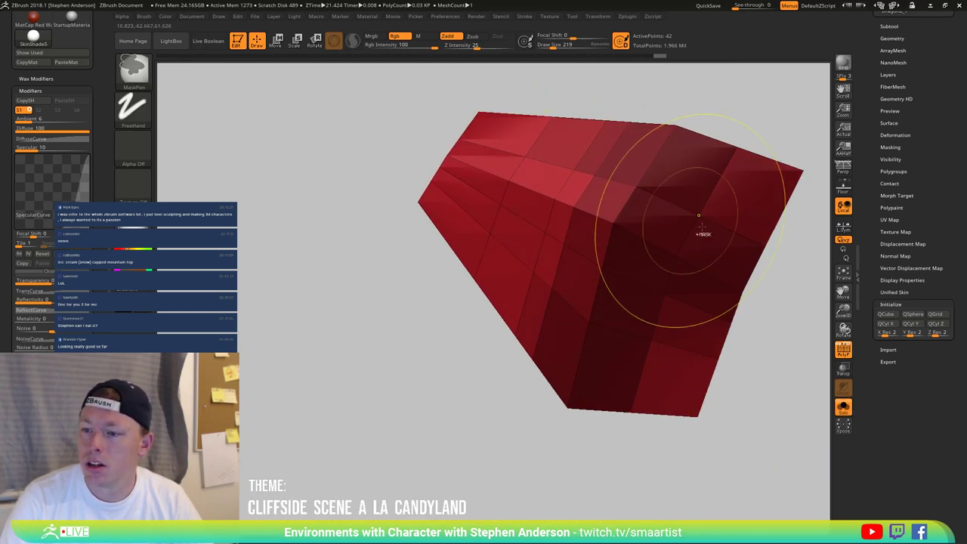
left_click_drag(765, 367, 619, 169, "ctrl")
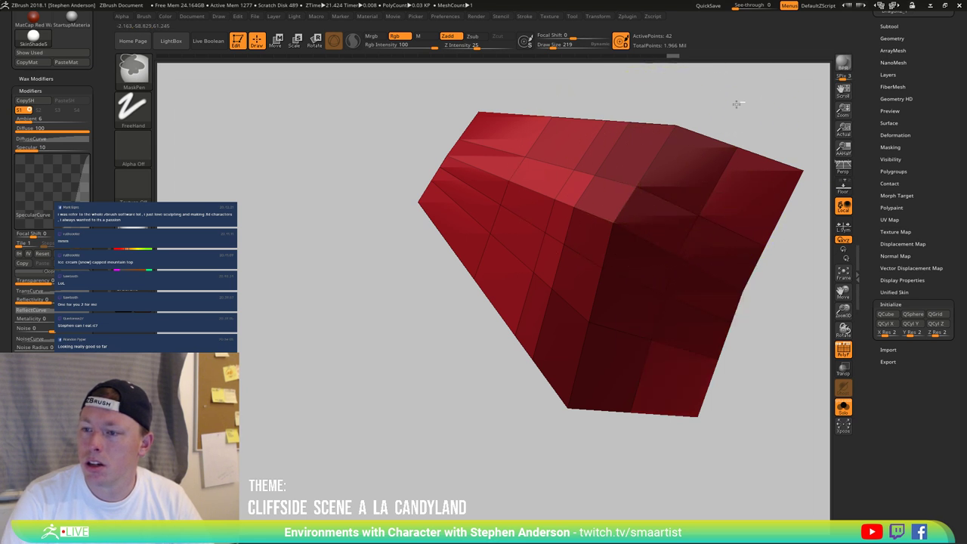
left_click_drag(745, 101, 640, 189, "ctrl")
key("ctrl+z")
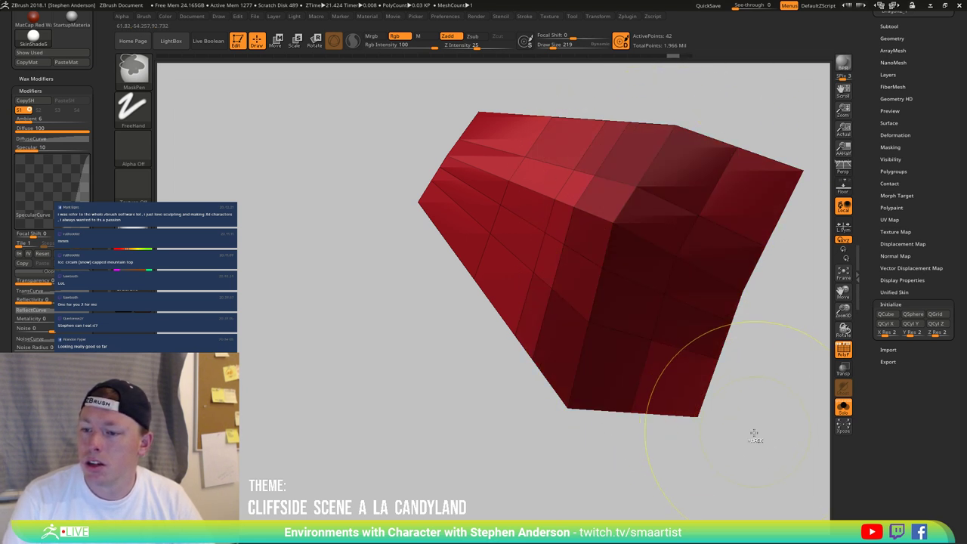
left_click_drag(753, 432, 577, 248, "ctrl")
Step: Pull the isolated plane's inner points beside its raised spike with SnakeHook, and reduce the draw size to 72
mouse_move(695, 399)
right_mouse_down()
mouse_move(605, 224)
mouse_move(614, 324)
right_mouse_up()
left_click_drag(613, 323, 609, 375)
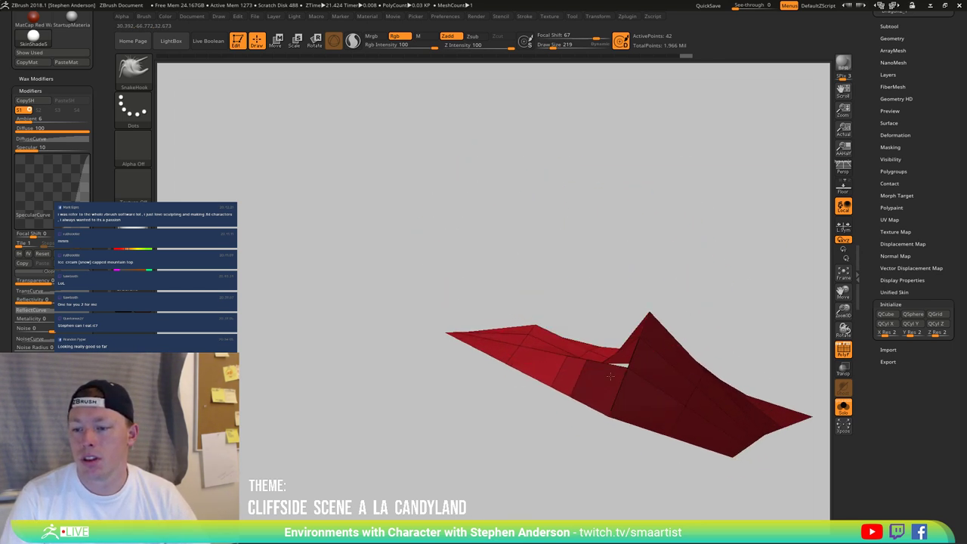
key("s")
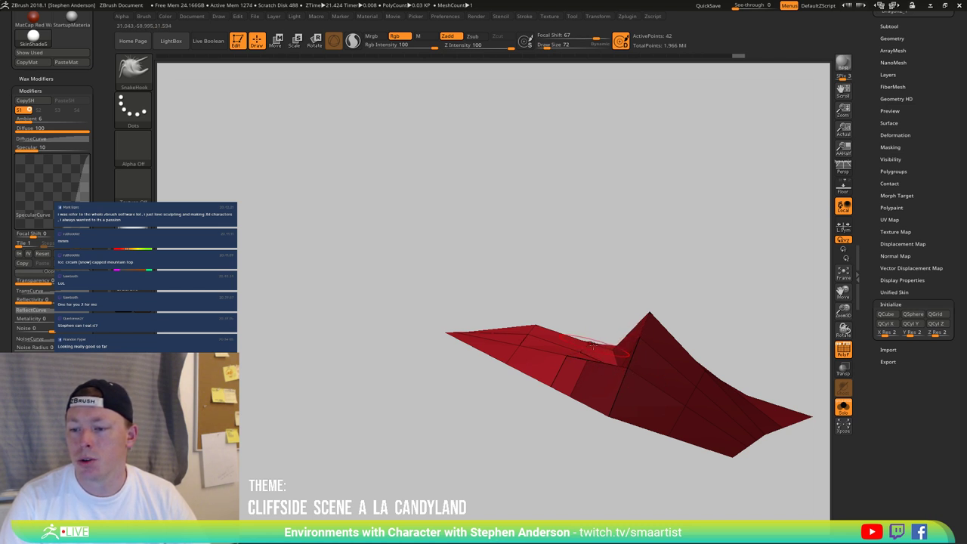
right_click_drag(566, 307, 595, 277)
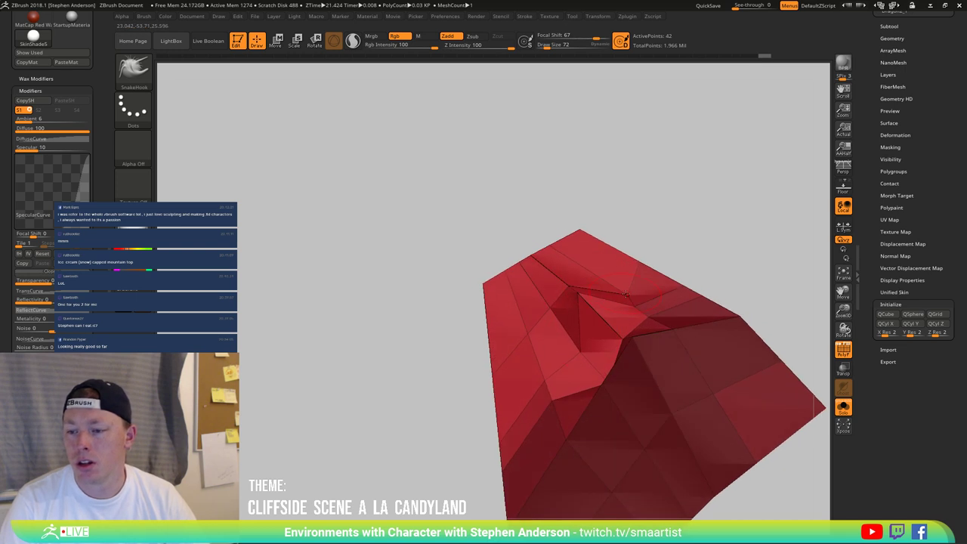
Step: Bring the rest of the scene back and pull the plane's inner points in against the mountain peak with SnakeHook
left_click(843, 409)
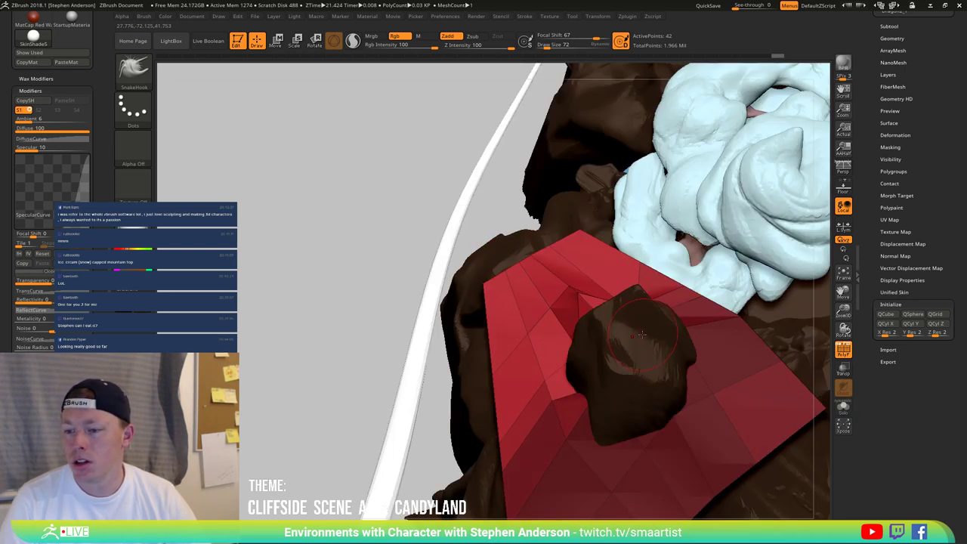
right_click_drag(491, 343, 577, 338)
left_click_drag(578, 337, 596, 348)
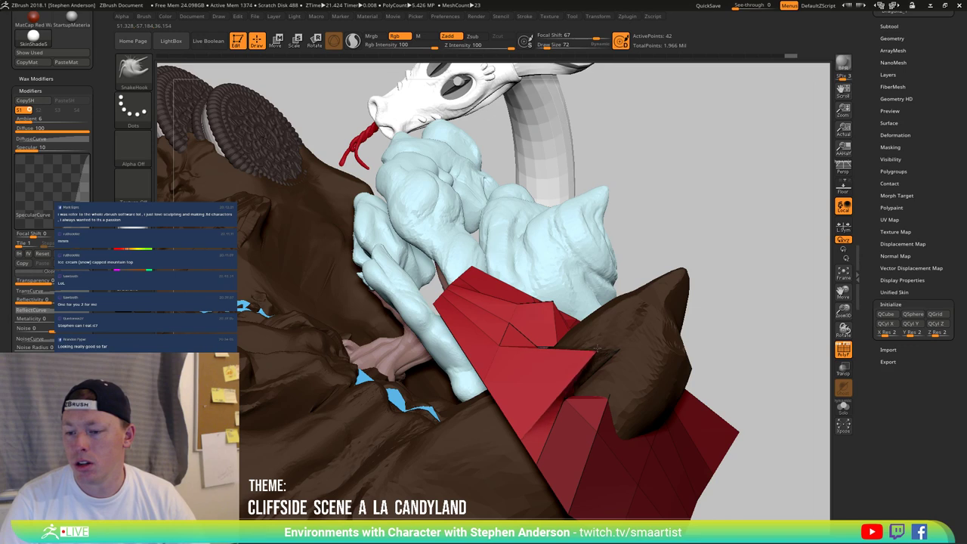
mouse_move(567, 378)
left_mouse_down()
mouse_move(586, 394)
mouse_move(625, 342)
left_mouse_up()
mouse_move(604, 367)
right_mouse_down()
mouse_move(463, 324)
mouse_move(582, 427)
mouse_move(606, 359)
right_mouse_up()
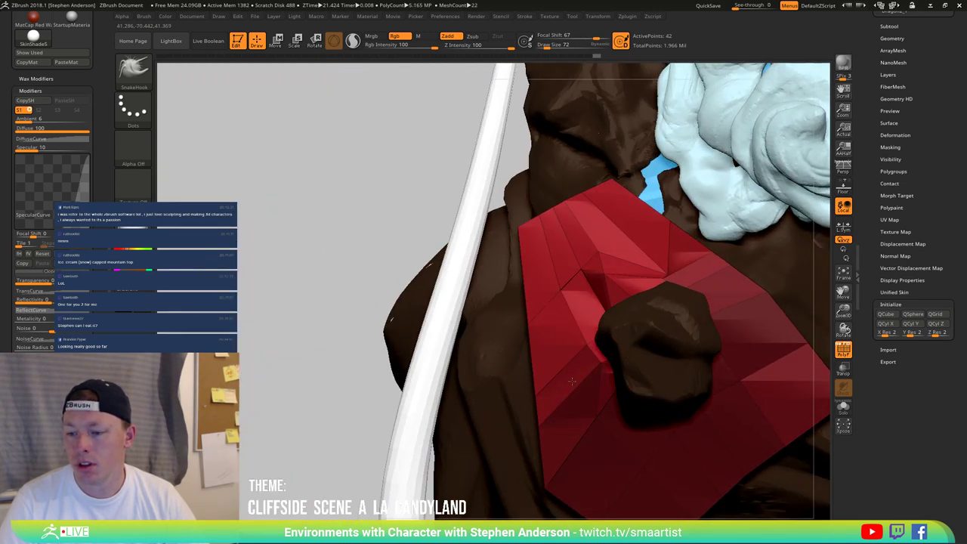
left_click_drag(591, 372, 614, 356)
mouse_move(611, 356)
right_mouse_down()
mouse_move(593, 361)
mouse_move(649, 354)
mouse_move(642, 340)
right_mouse_up()
right_click_drag(585, 327, 665, 361)
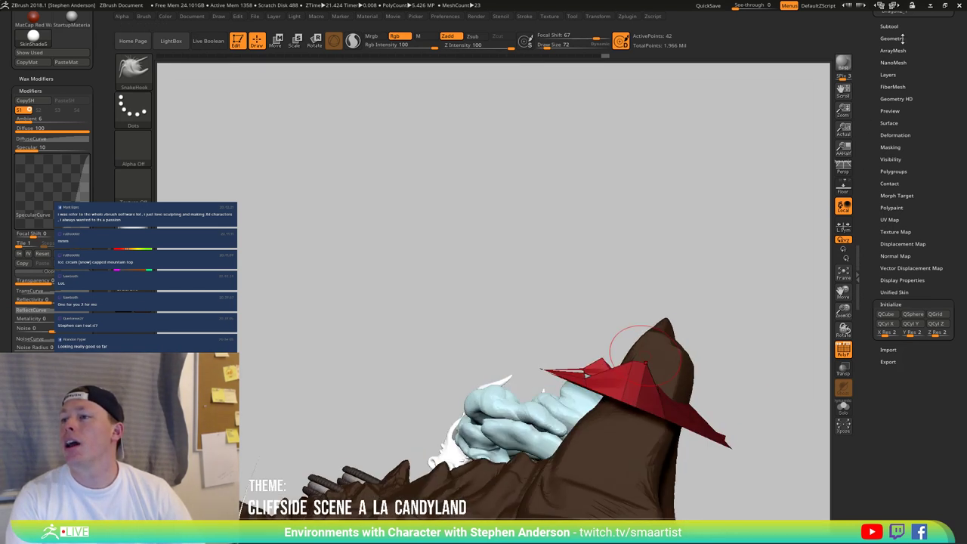
Step: Hide every subtool except Mountain_2 so that only the red plane is displayed
left_click(889, 26)
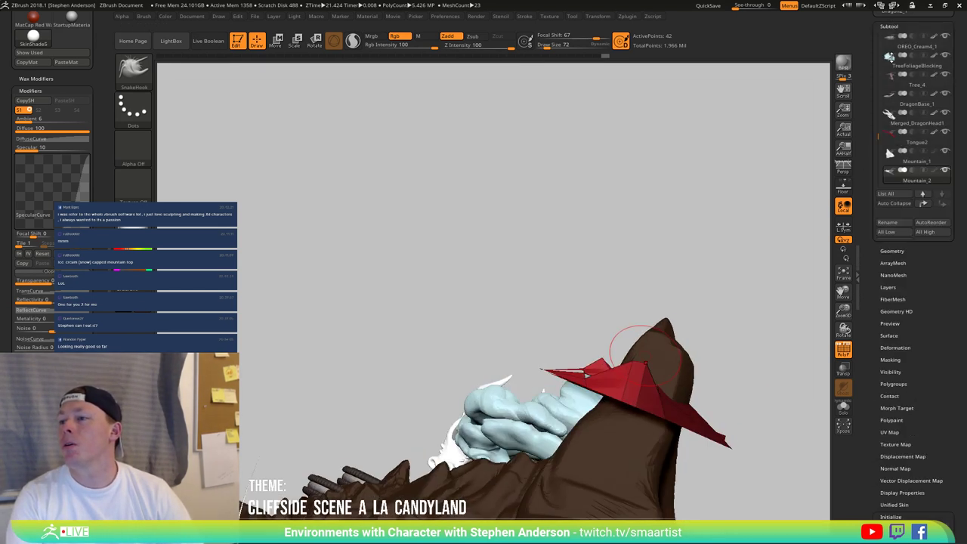
left_click(946, 170, "shift")
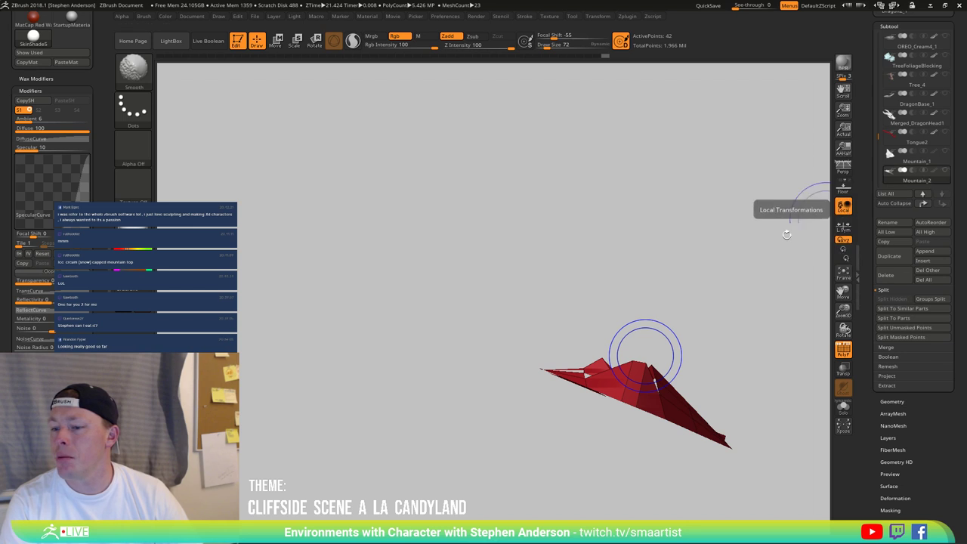
right_click_drag(725, 301, 701, 332)
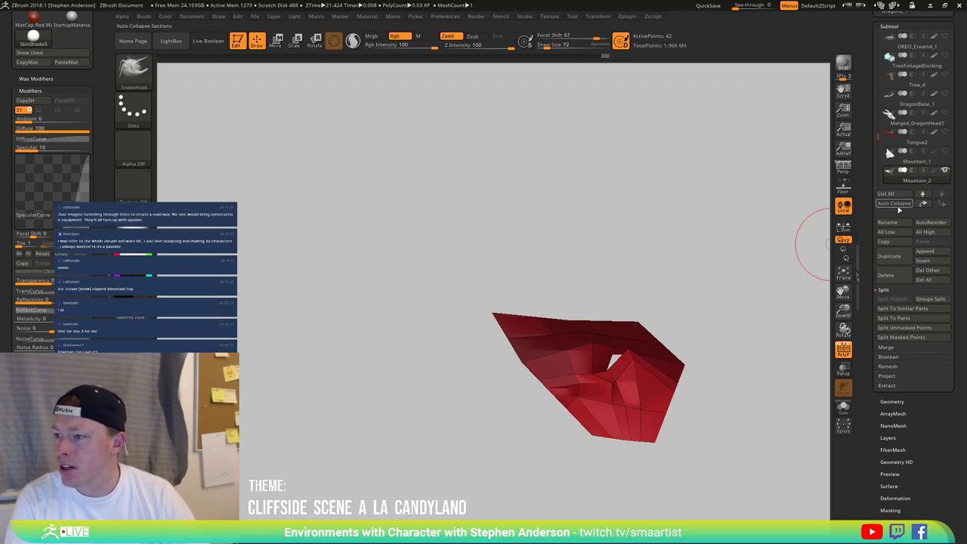
scroll(877, 137, "down", 1)
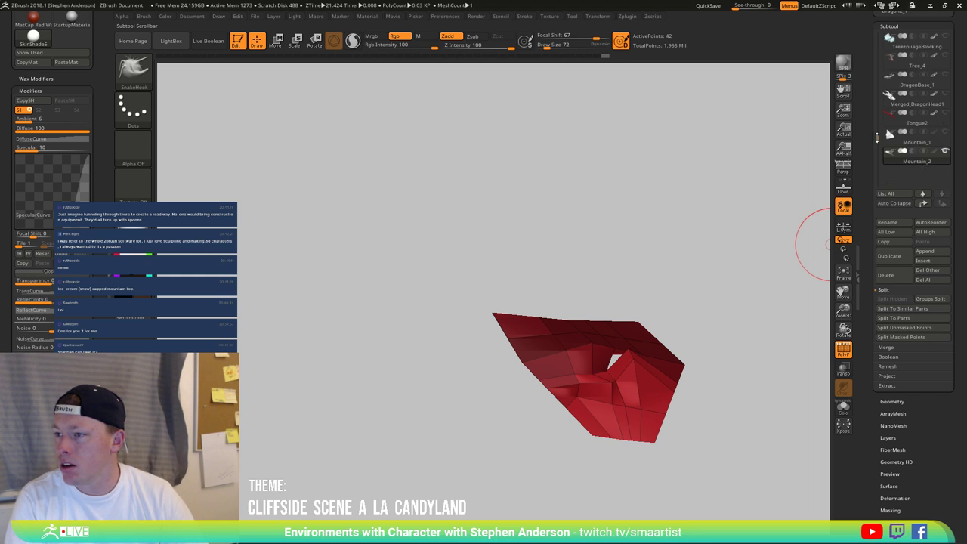
Step: Show Mountain_1 and use SnakeHook to pull parts of the Mountain_2 sheet around the peak
left_click(946, 134)
mouse_move(715, 271)
right_mouse_down()
mouse_move(708, 259)
mouse_move(708, 274)
mouse_move(661, 330)
mouse_move(533, 255)
mouse_move(573, 296)
mouse_move(554, 282)
mouse_move(573, 254)
mouse_move(554, 224)
mouse_move(632, 291)
mouse_move(641, 264)
mouse_move(684, 264)
mouse_move(653, 251)
mouse_move(645, 277)
mouse_move(651, 216)
mouse_move(648, 233)
right_mouse_up()
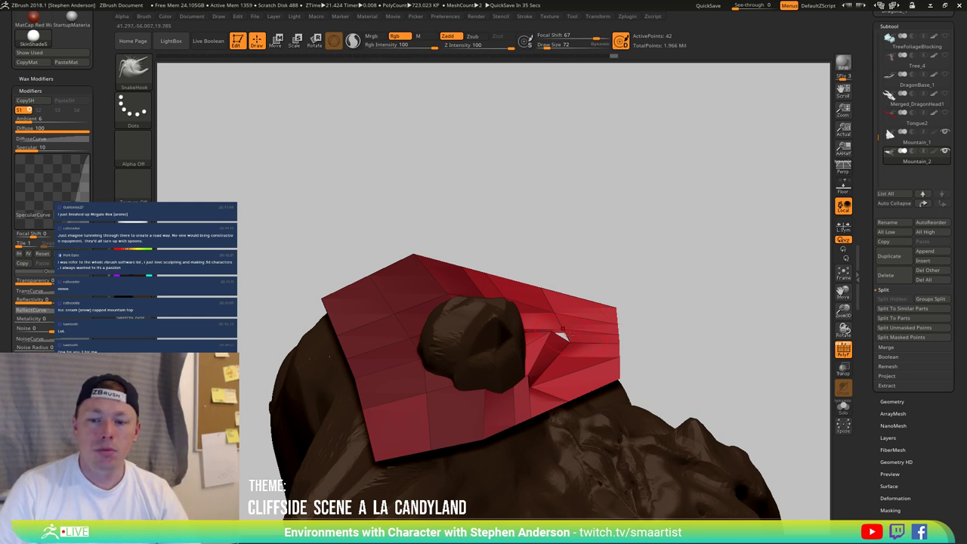
right_click_drag(450, 304, 445, 253)
right_click_drag(443, 328, 506, 308)
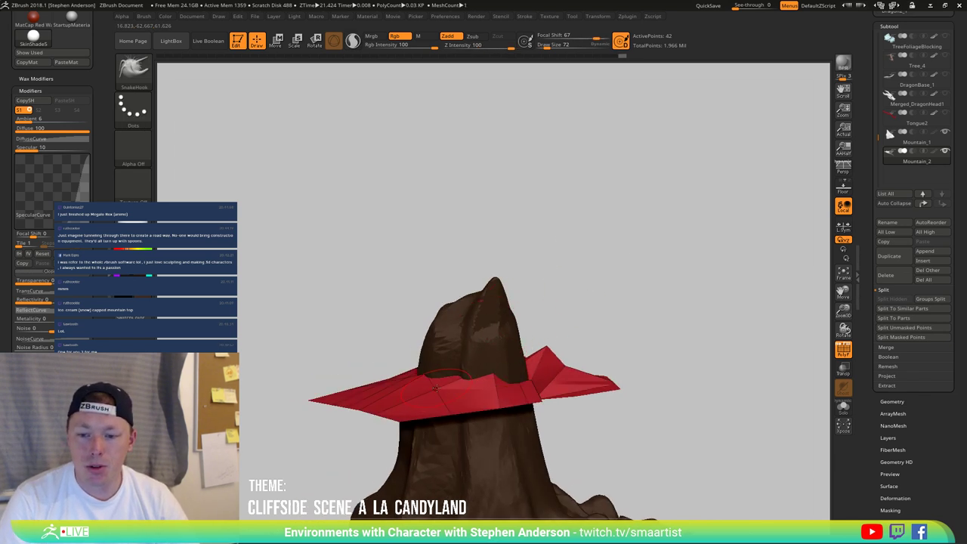
left_click_drag(436, 388, 452, 334)
right_click_drag(441, 353, 518, 352)
mouse_move(413, 369)
left_mouse_down()
mouse_move(431, 394)
mouse_move(397, 379)
mouse_move(340, 370)
mouse_move(356, 386)
mouse_move(335, 378)
left_mouse_up()
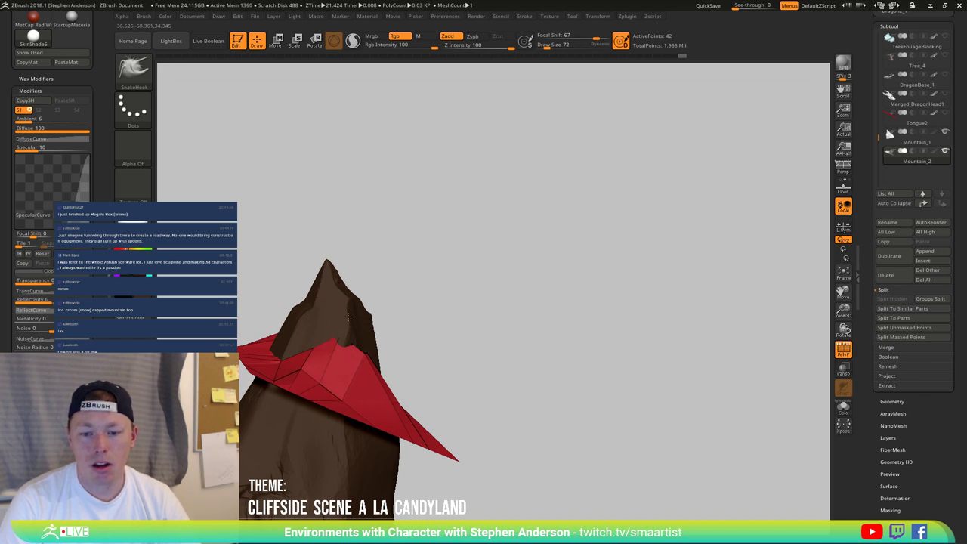
Step: Isolate the Mountain_2 sheet, set the brush draw size to 64, and reshape its raised inner polygons
right_click_drag(349, 329, 279, 376)
left_click_drag(280, 361, 290, 361)
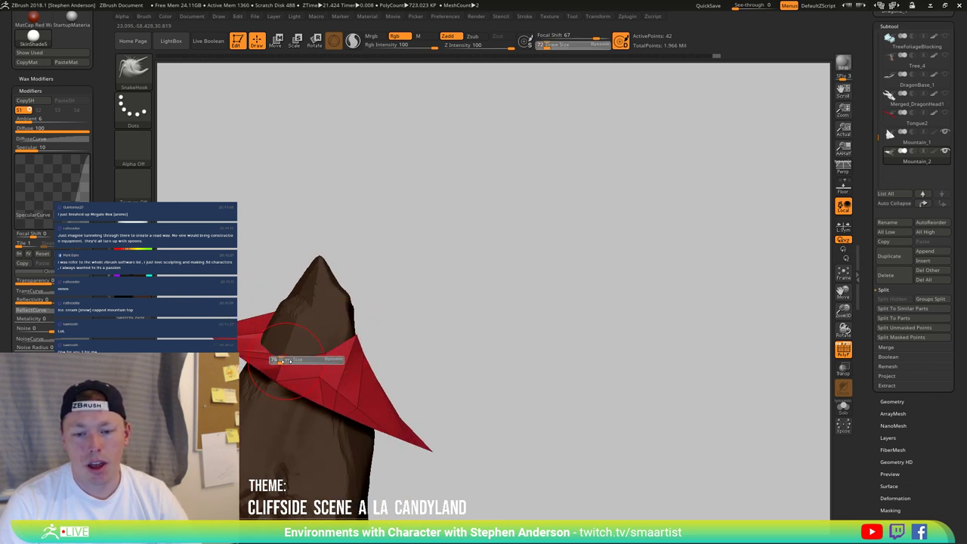
mouse_move(324, 351)
right_mouse_down()
mouse_move(262, 341)
mouse_move(302, 370)
mouse_move(334, 356)
mouse_move(322, 376)
mouse_move(406, 423)
right_mouse_up()
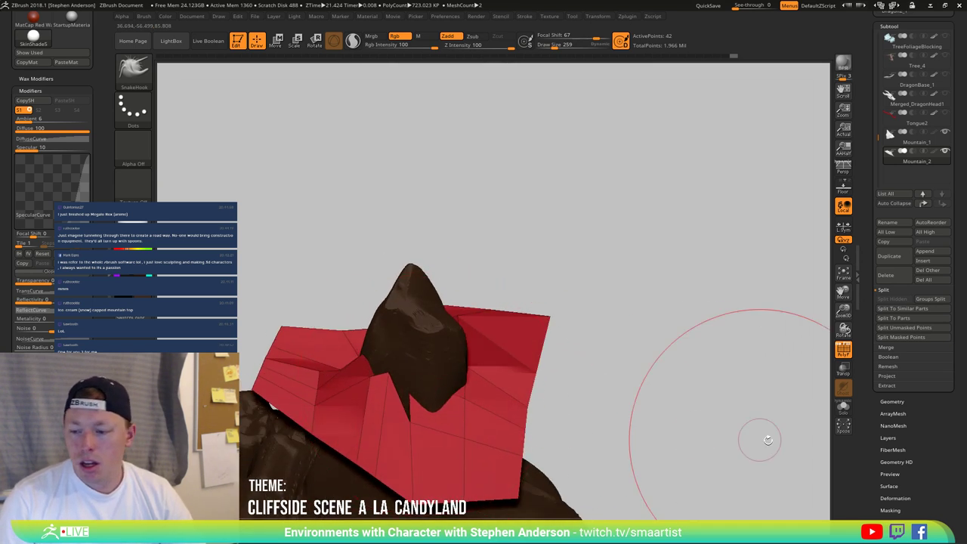
left_click(843, 406)
mouse_move(431, 392)
right_mouse_down()
mouse_move(460, 377)
mouse_move(431, 382)
right_mouse_up()
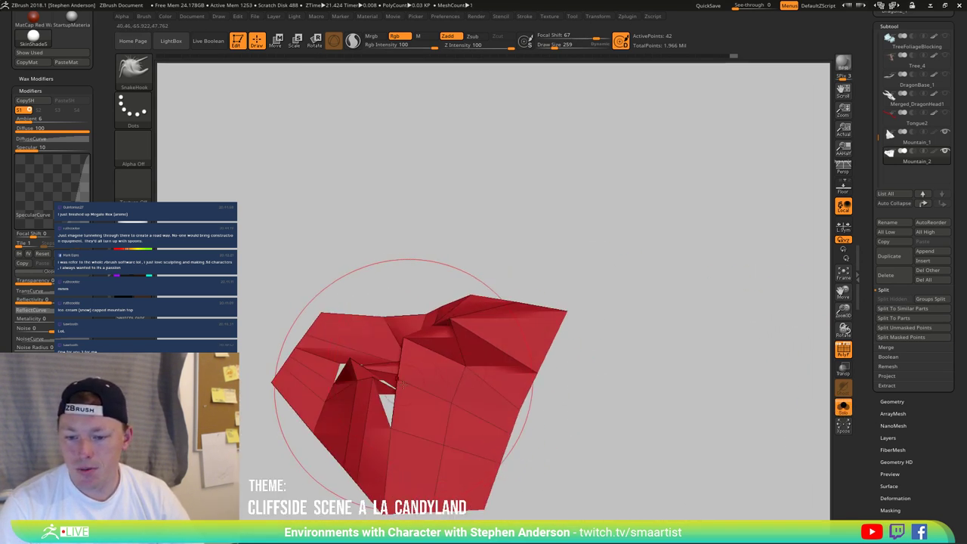
key("s")
left_click_drag(422, 384, 395, 383)
mouse_move(395, 384)
right_mouse_down()
mouse_move(435, 475)
mouse_move(361, 341)
mouse_move(392, 343)
mouse_move(382, 285)
mouse_move(398, 346)
right_mouse_up()
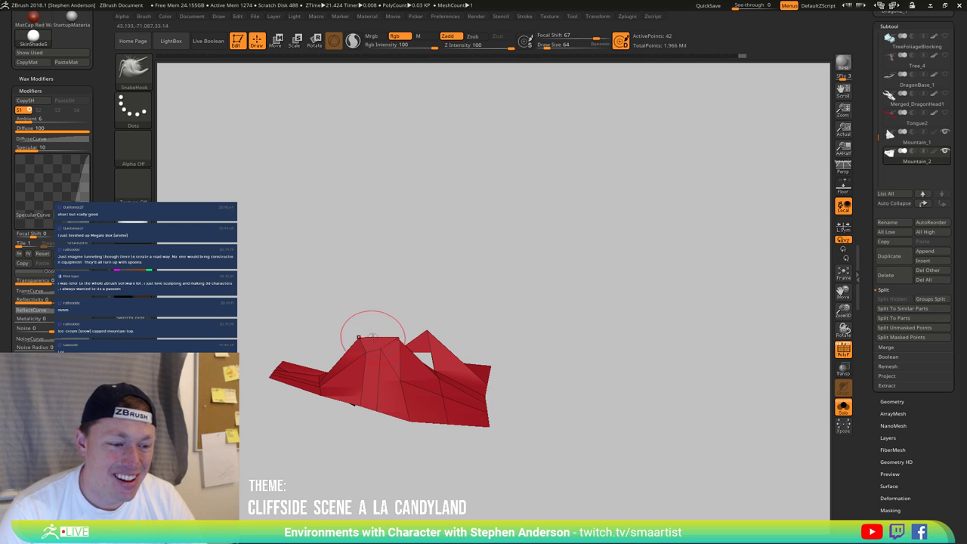
right_click_drag(393, 373, 406, 355)
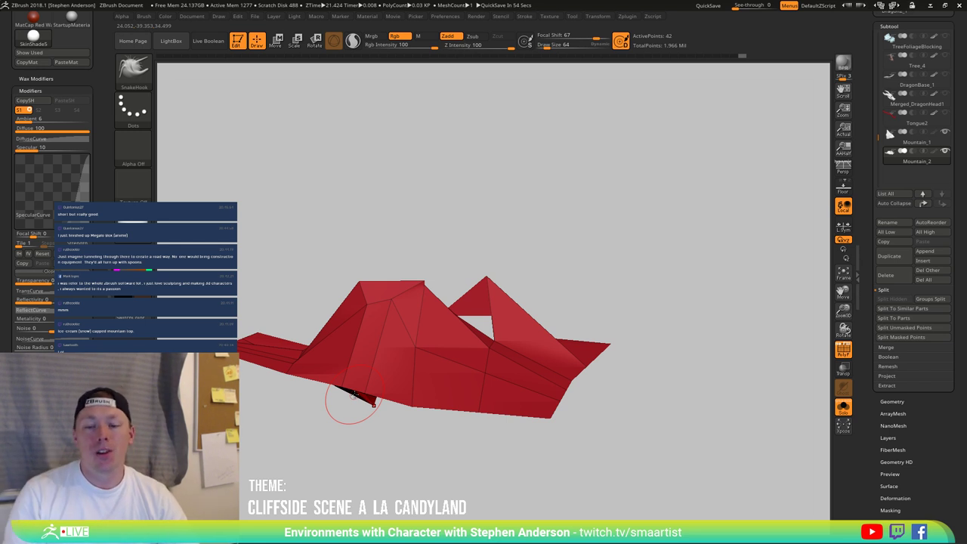
left_click_drag(677, 359, 744, 404)
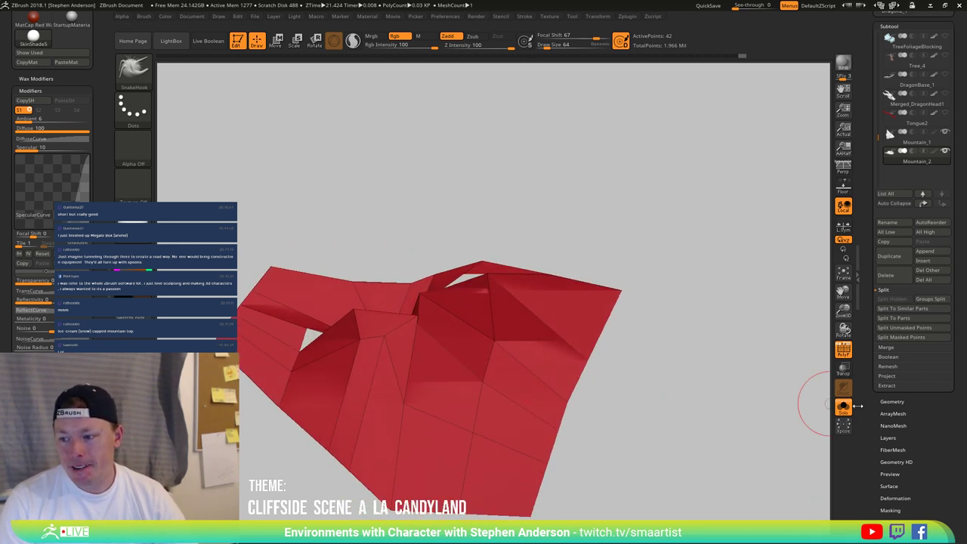
Step: Bring Mountain_1 back into view and pull the Mountain_2 sheet's edges into an irregular collar around the peak
right_click_drag(453, 324, 447, 358)
left_click_drag(481, 380, 476, 414)
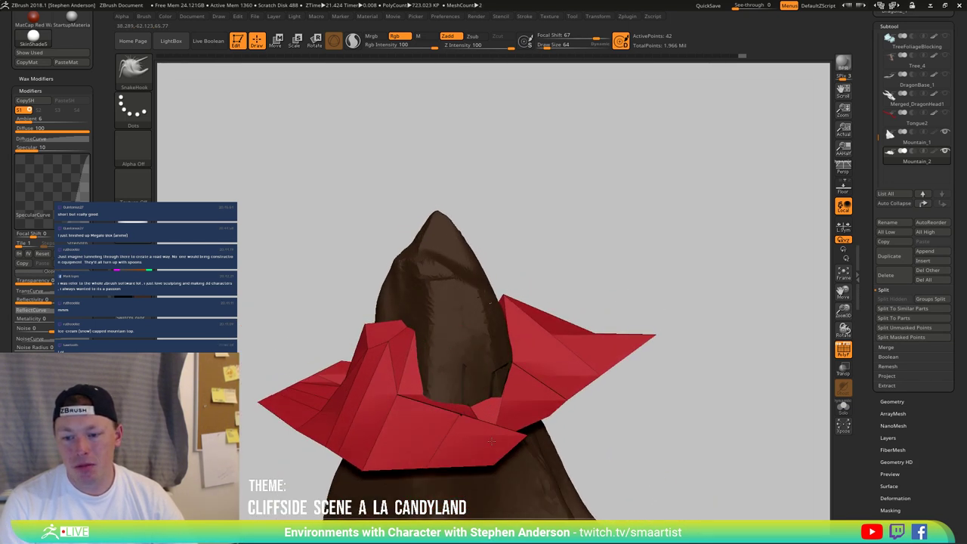
mouse_move(475, 414)
right_mouse_down()
mouse_move(513, 404)
mouse_move(474, 400)
mouse_move(426, 375)
right_mouse_up()
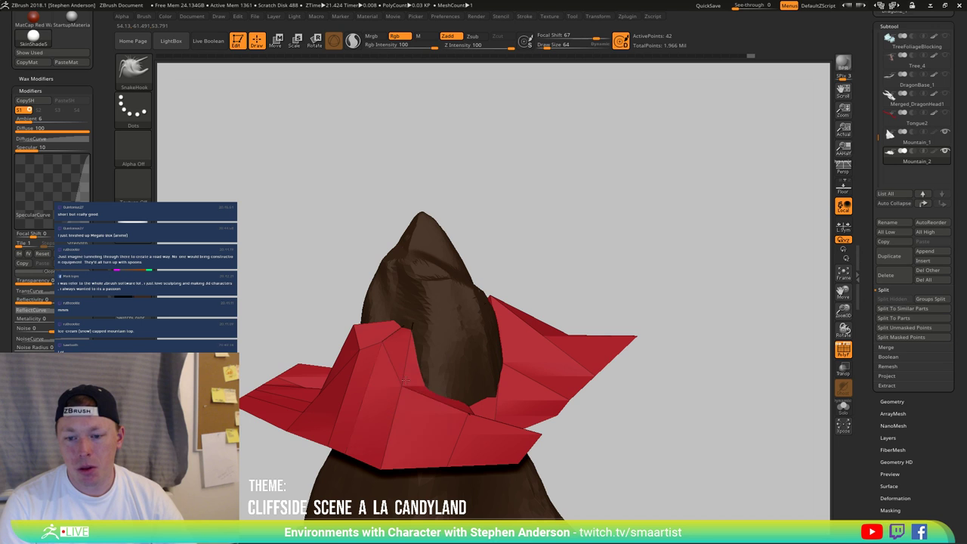
mouse_move(405, 381)
left_mouse_down()
mouse_move(417, 329)
mouse_move(506, 354)
left_mouse_up()
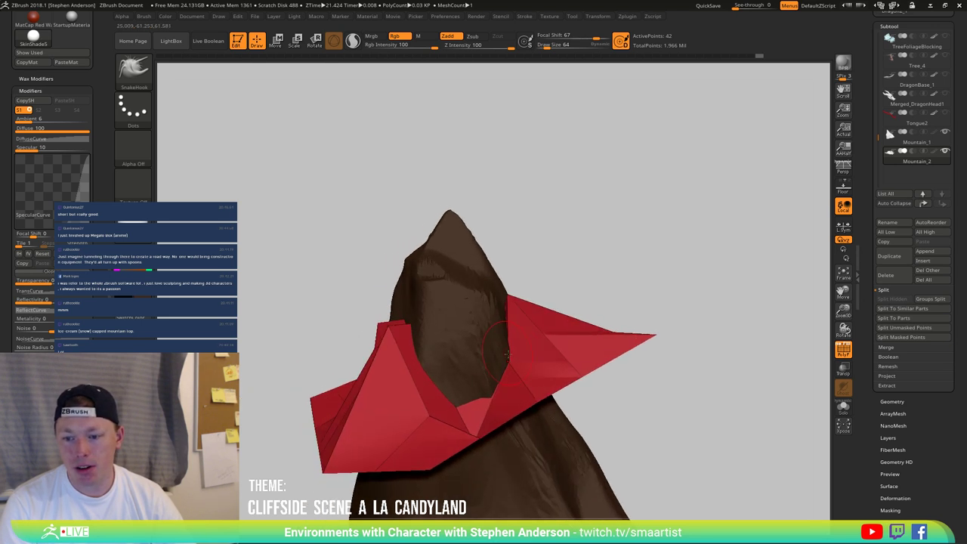
right_click_drag(507, 357, 438, 353)
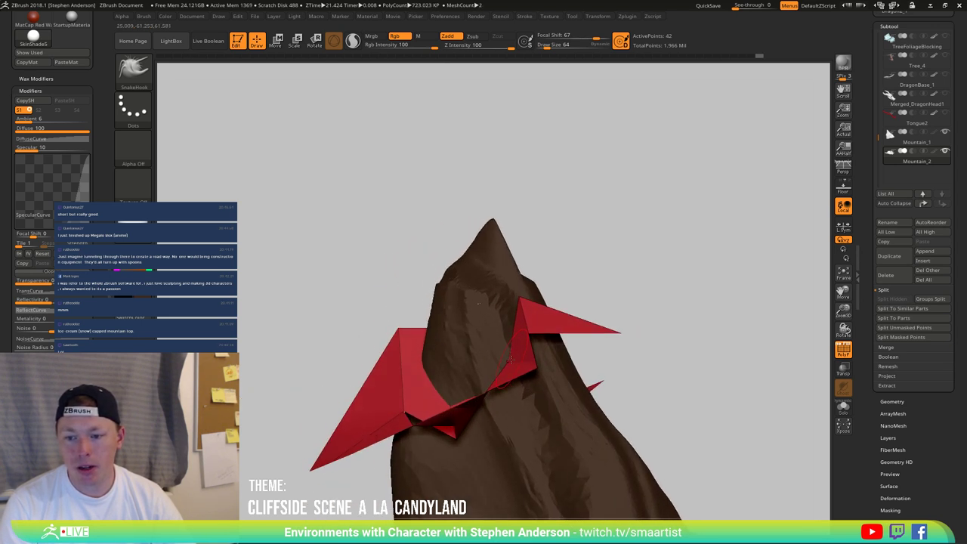
mouse_move(481, 328)
left_mouse_down()
mouse_move(497, 343)
mouse_move(548, 313)
mouse_move(551, 377)
mouse_move(481, 347)
mouse_move(489, 335)
left_mouse_up()
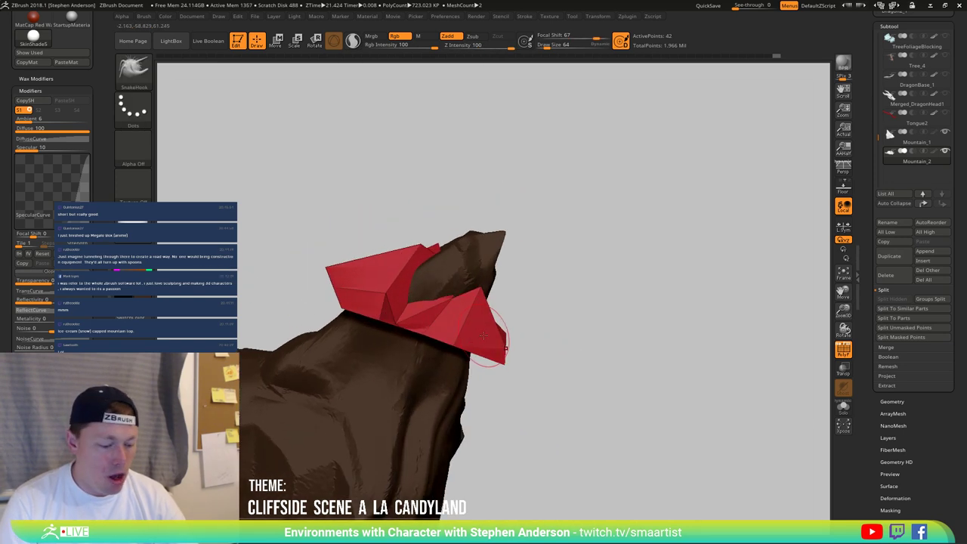
Step: Switch to the ZModeler brush and set its polygon action to Extrude with All Polygons as the target
key("b")
key("z")
key("m")
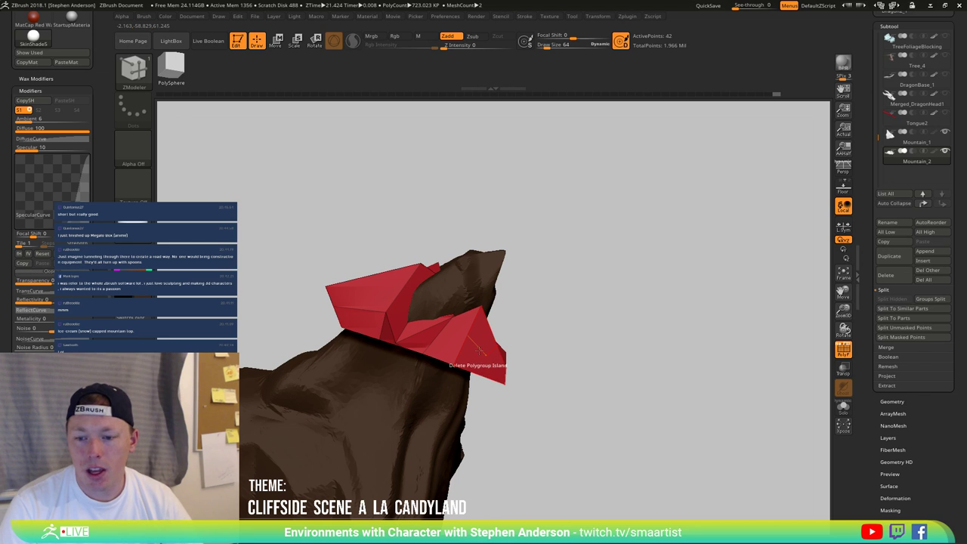
key("space")
left_click(531, 199)
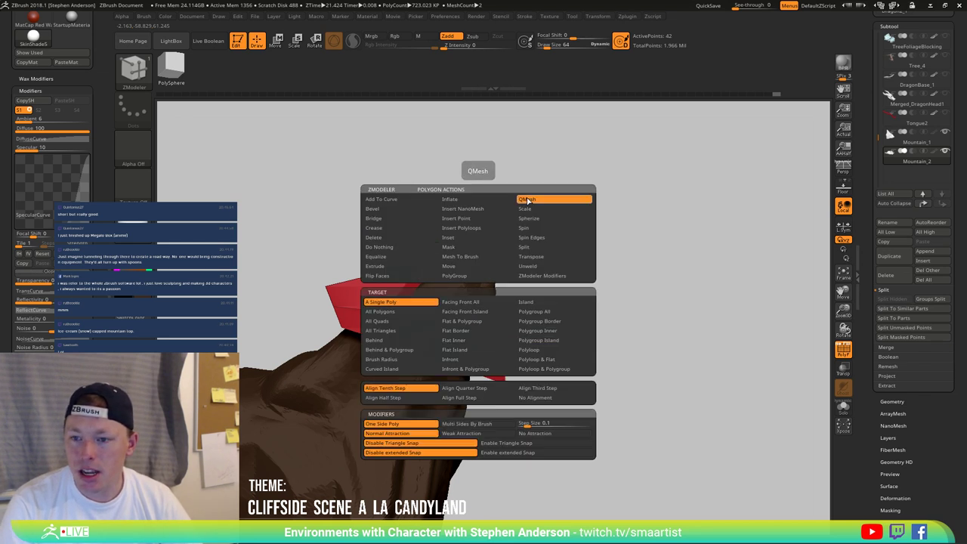
left_click(403, 257)
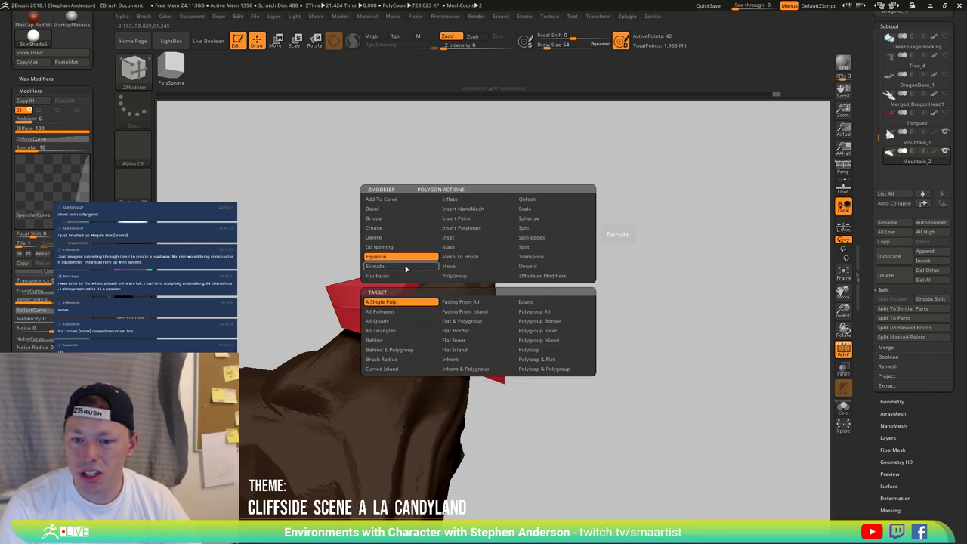
left_click(375, 268)
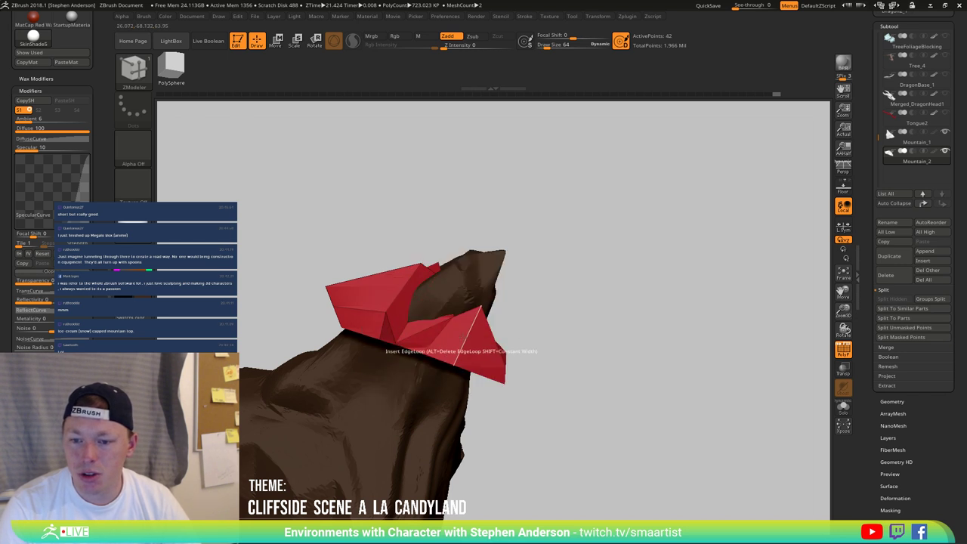
key("space")
key("space")
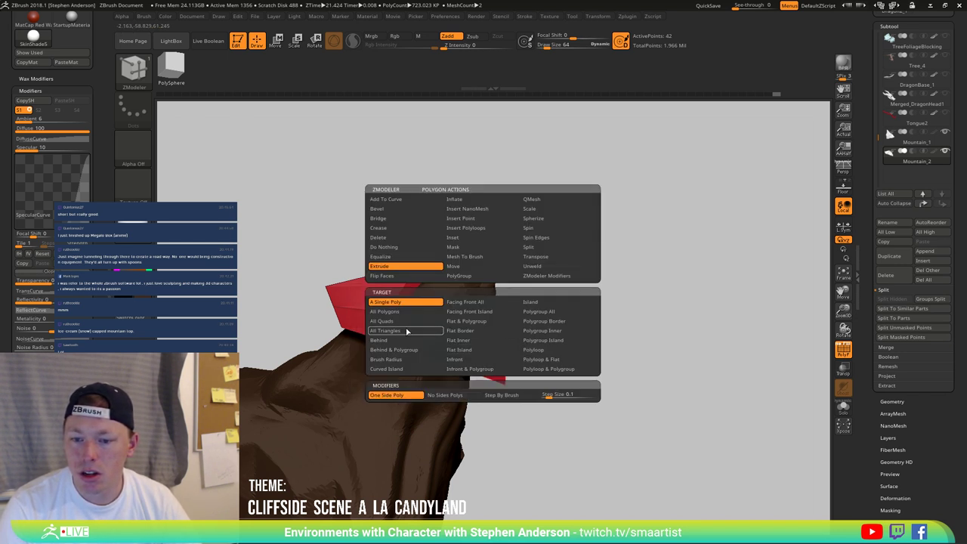
left_click(386, 312)
Step: Extrude all polygons of the Mountain_2 sheet slightly to give it thickness
left_click_drag(705, 246, 616, 325)
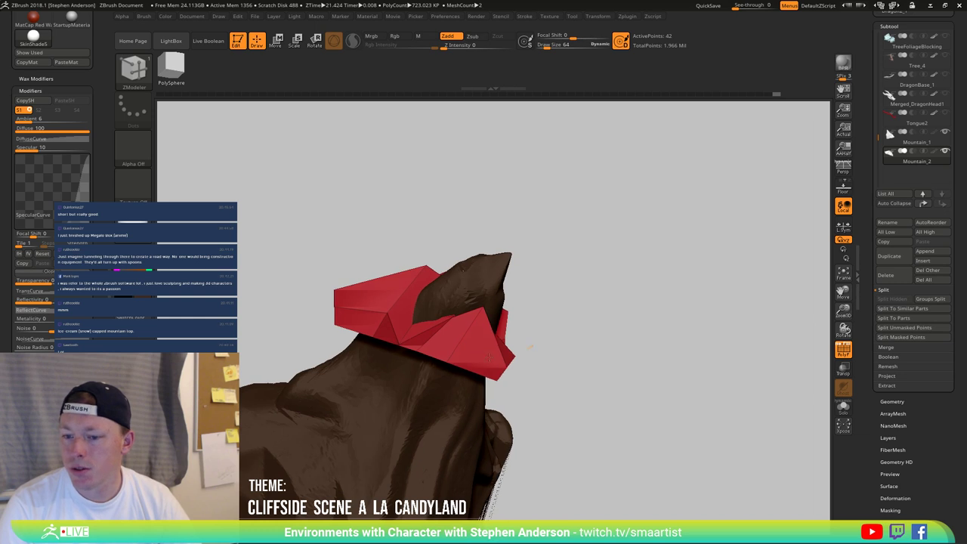
left_click_drag(477, 351, 616, 329)
mouse_move(616, 330)
right_mouse_down()
mouse_move(613, 289)
mouse_move(276, 115)
right_mouse_up()
key("ctrl")
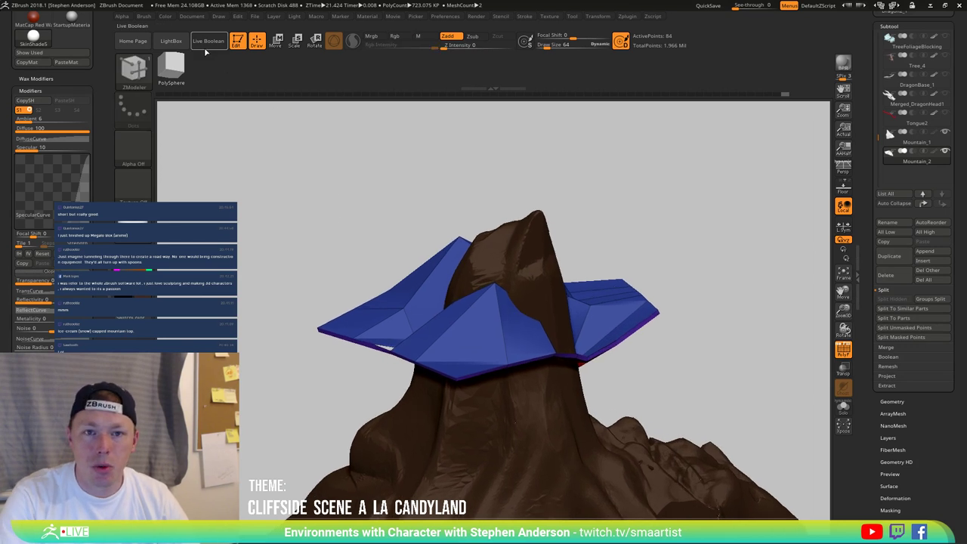
Step: Turn on Live Boolean with Mountain_2 as the subtractive subtool, and hide the polyframe with Mountain_1 selected
left_click(206, 43)
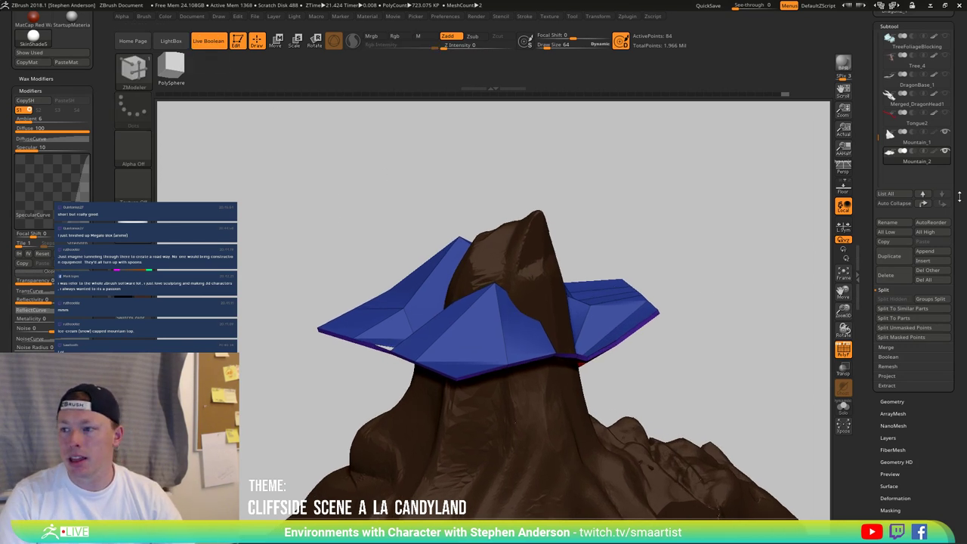
left_click(912, 151)
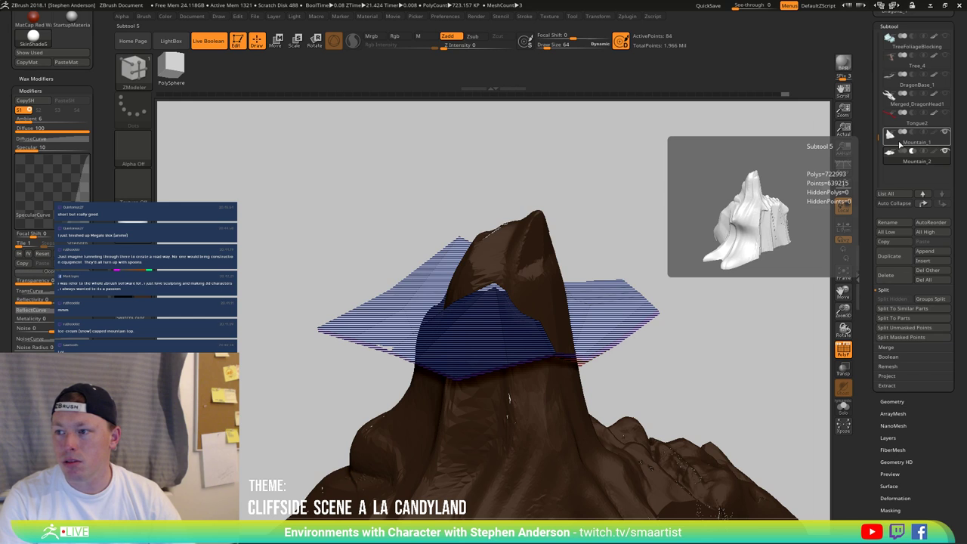
left_click(906, 137)
left_click_drag(687, 237, 549, 291)
key("shift+f")
mouse_move(546, 302)
left_mouse_down()
mouse_move(556, 297)
mouse_move(487, 336)
left_mouse_up()
Step: Switch to the Move brush and set its draw size to 148
key("s")
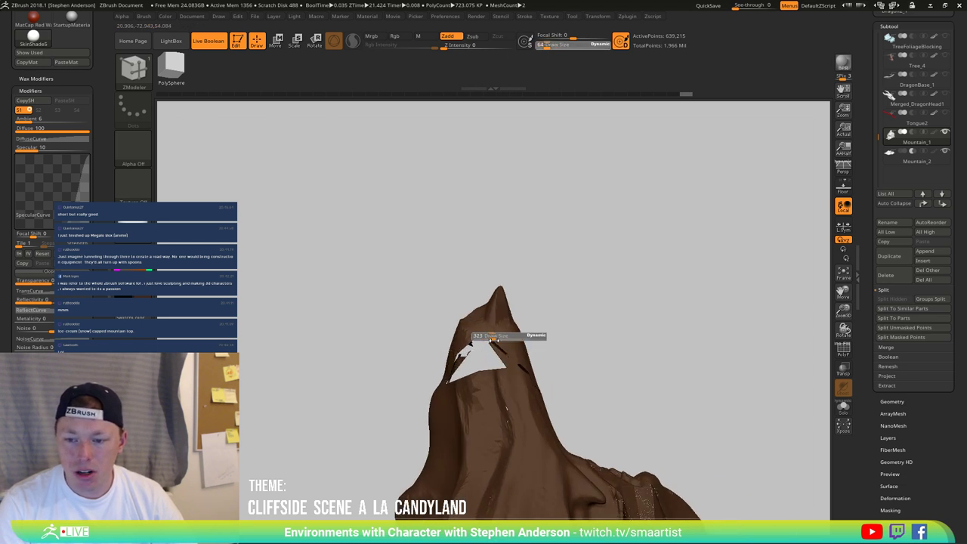
key("b")
key("m")
key("v")
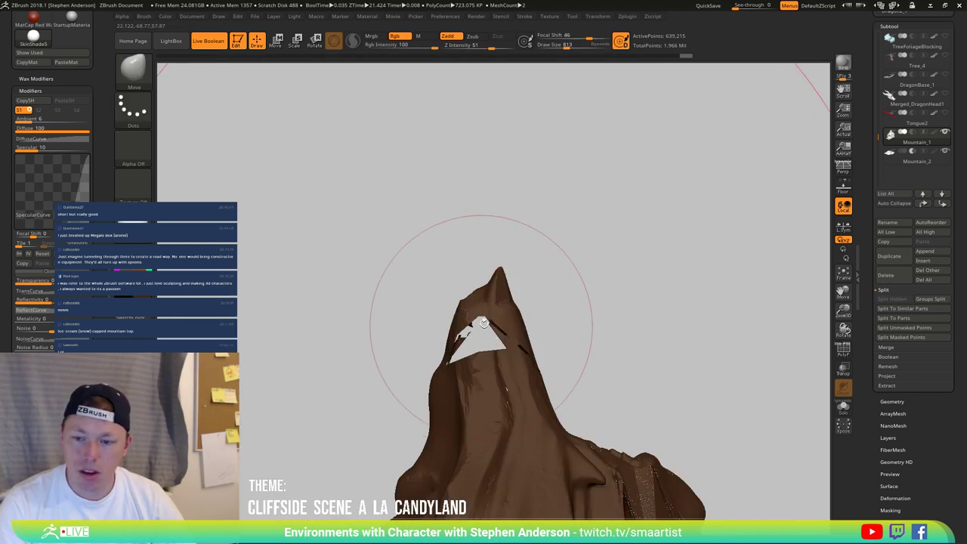
key("s")
left_click_drag(469, 318, 462, 318)
right_click_drag(492, 354, 624, 315)
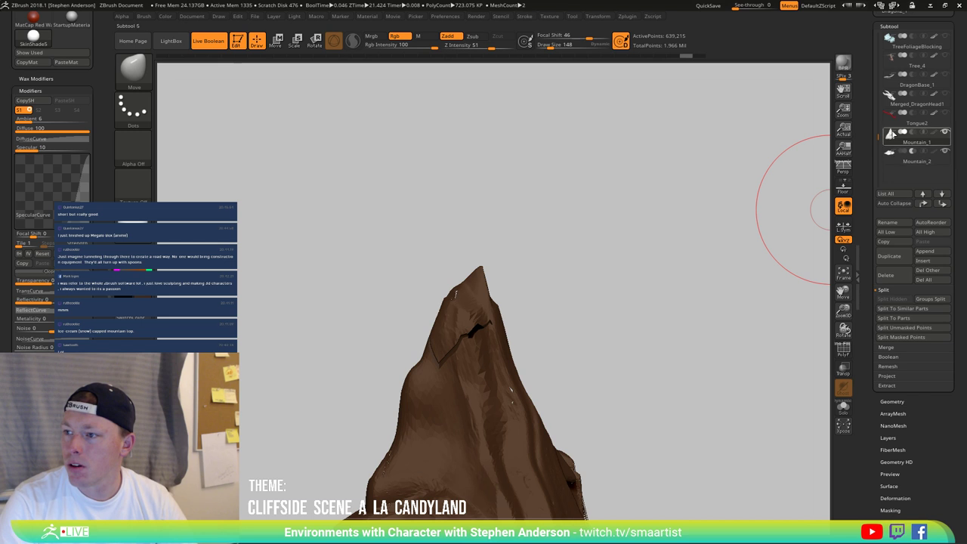
Step: Select Mountain_2 and move parts of the cutter to reposition the cut around the mountain's peak
left_click(891, 157)
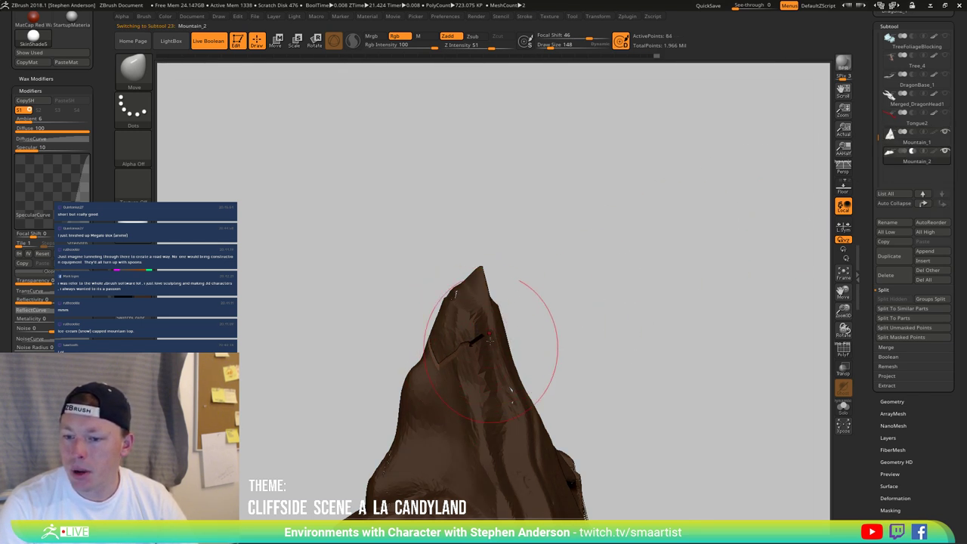
left_click_drag(503, 345, 500, 396)
right_click_drag(524, 382, 496, 382)
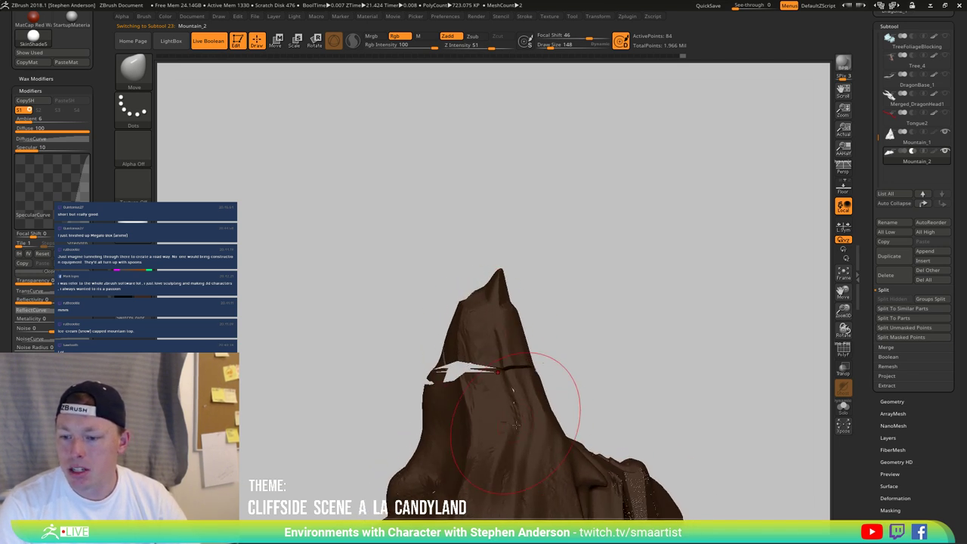
mouse_move(551, 399)
right_mouse_down()
mouse_move(557, 421)
mouse_move(495, 374)
mouse_move(488, 392)
mouse_move(464, 396)
right_mouse_up()
key("ctrl")
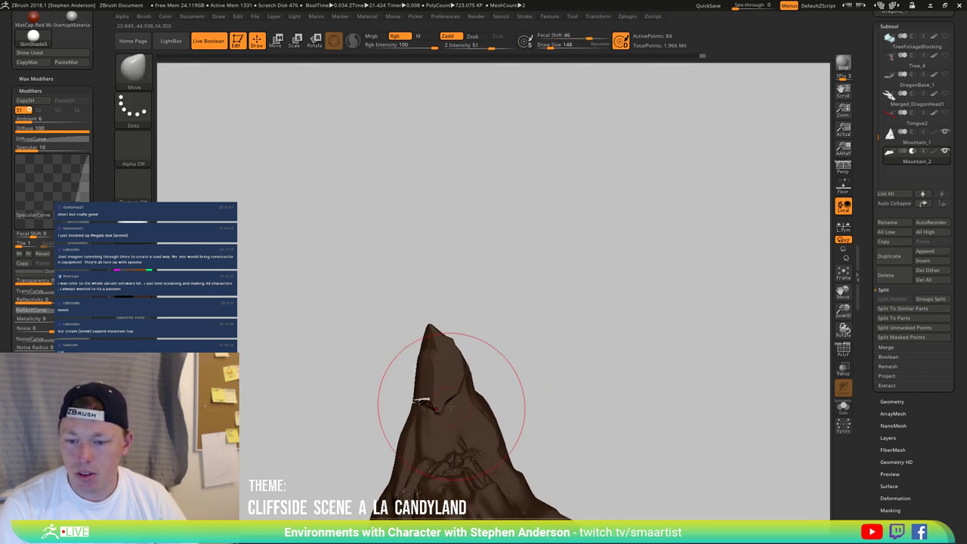
left_click_drag(442, 406, 427, 380)
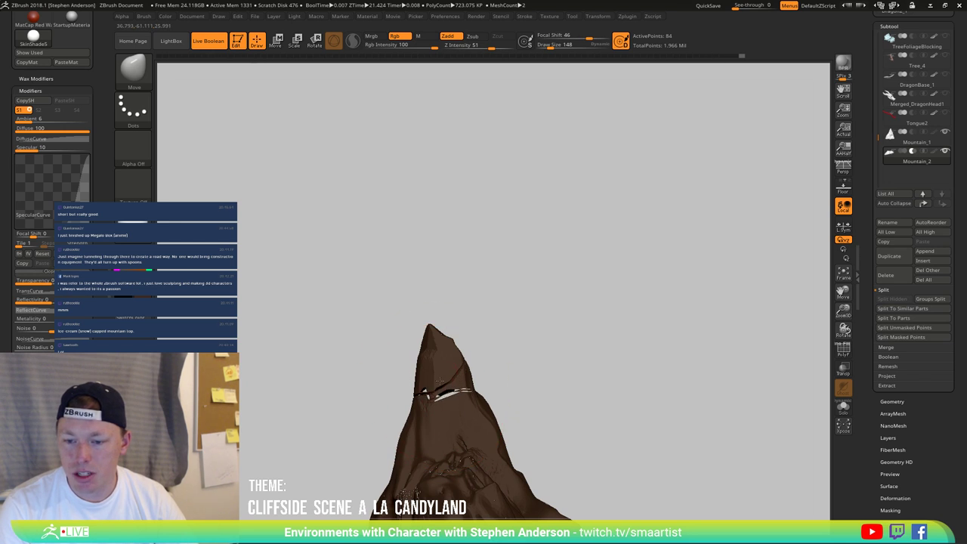
mouse_move(427, 379)
right_mouse_down()
mouse_move(450, 389)
mouse_move(490, 370)
mouse_move(516, 375)
mouse_move(508, 371)
mouse_move(518, 350)
mouse_move(499, 351)
right_mouse_up()
Step: Switch to SnakeHook and pull the Mountain_2 cutter to refine the cut line beneath the peak
key("b")
key("s")
key("h")
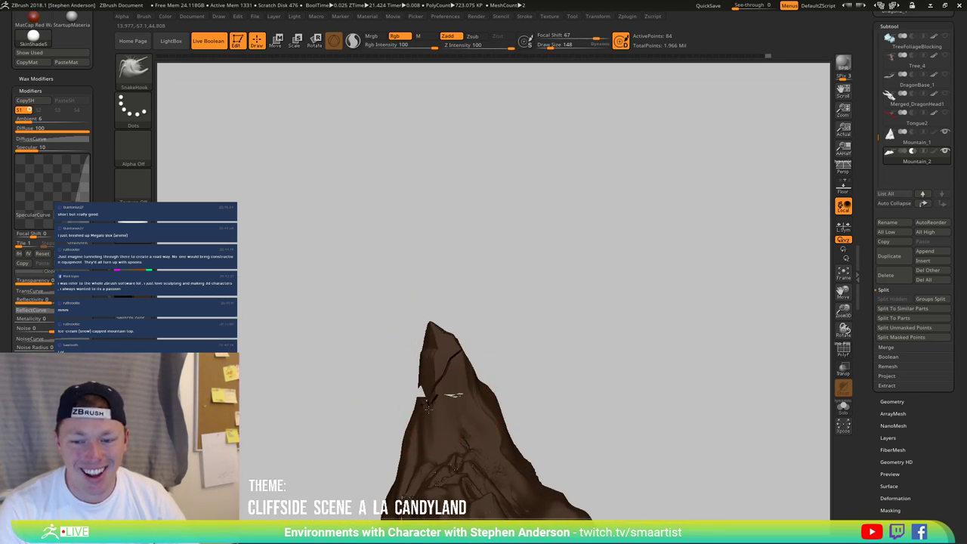
mouse_move(453, 395)
right_mouse_down()
mouse_move(438, 394)
mouse_move(463, 344)
mouse_move(489, 379)
mouse_move(464, 391)
mouse_move(598, 371)
mouse_move(647, 375)
mouse_move(647, 356)
right_mouse_up()
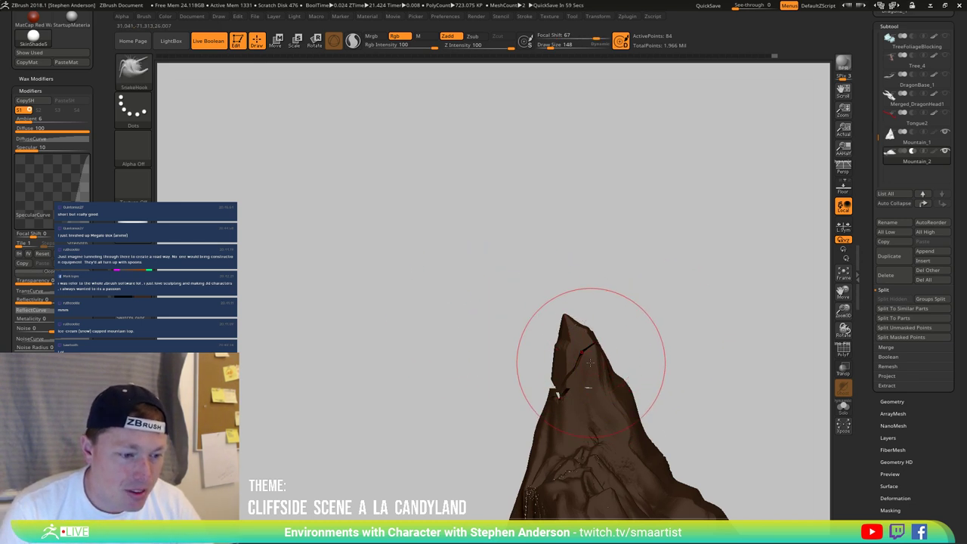
right_click_drag(581, 349, 547, 358)
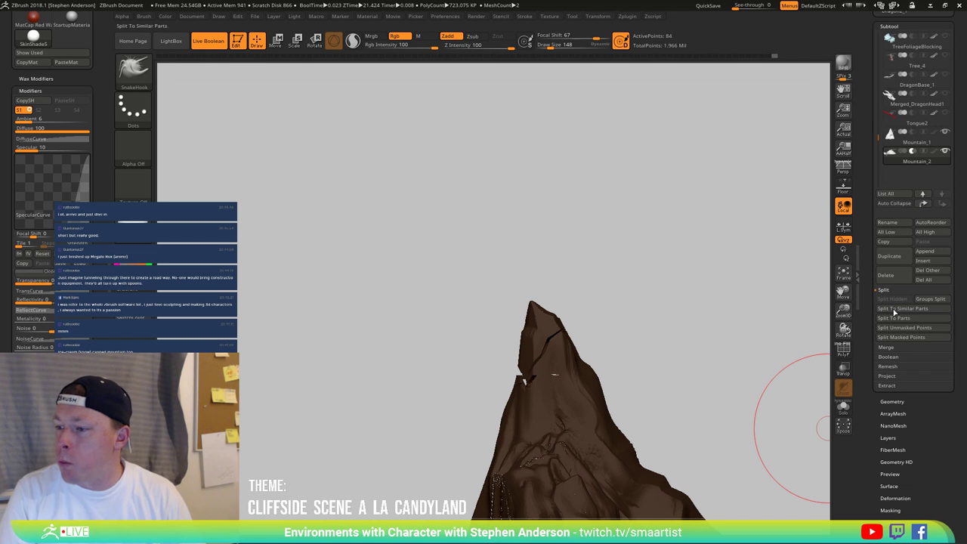
Step: Open the subtool Boolean options and enable DSDiv for the Boolean mesh
left_click(889, 357)
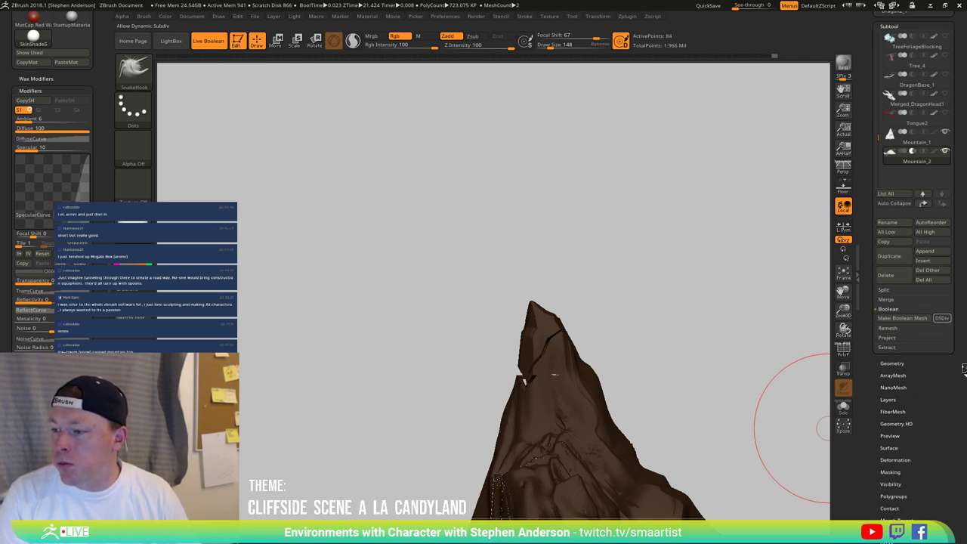
mouse_move(686, 320)
left_mouse_down()
mouse_move(648, 335)
mouse_move(627, 295)
mouse_move(802, 302)
left_mouse_up()
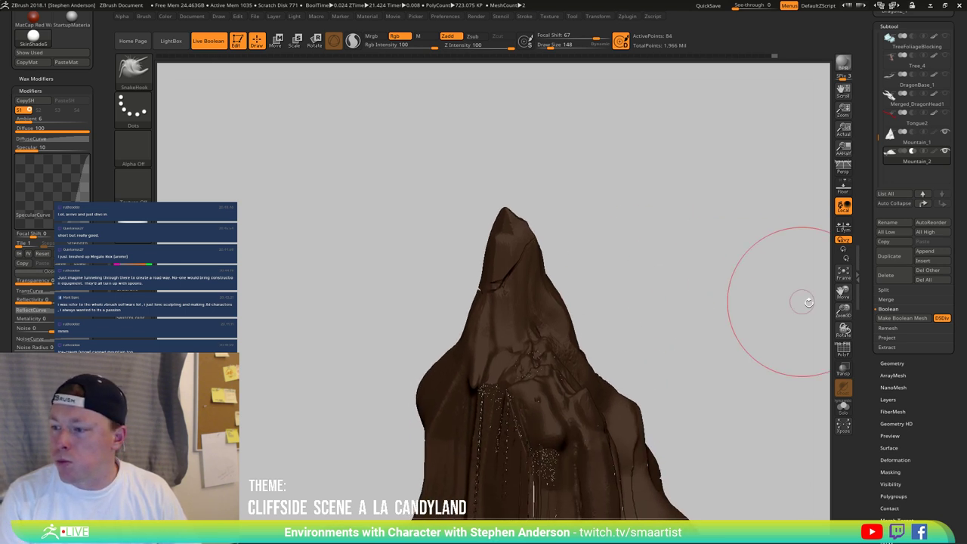
Step: Try to make a Boolean mesh from the Mountain_1 sculpt and the Mountain_2 cutter
left_click(906, 317)
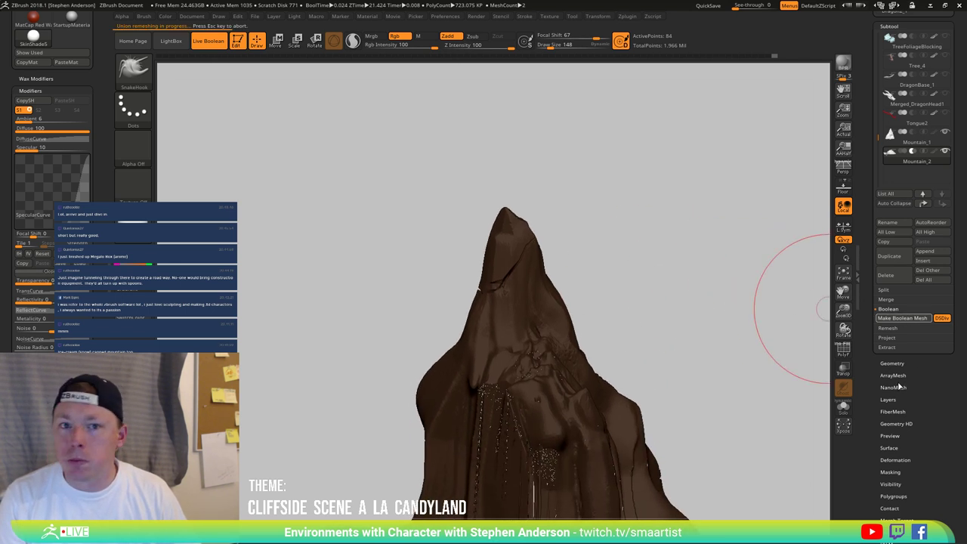
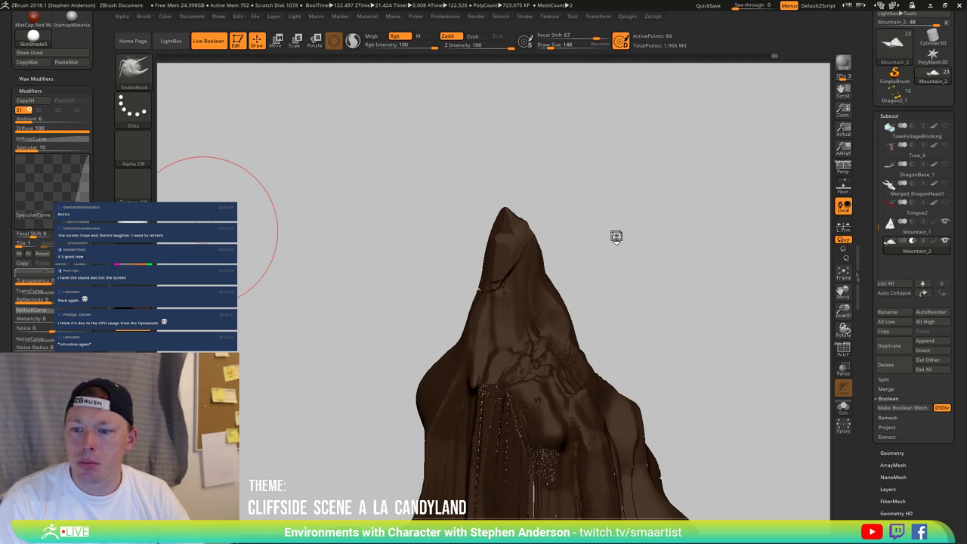
mouse_move(654, 244)
left_mouse_down()
mouse_move(641, 244)
mouse_move(728, 216)
left_mouse_up()
scroll(961, 78, "up", 2)
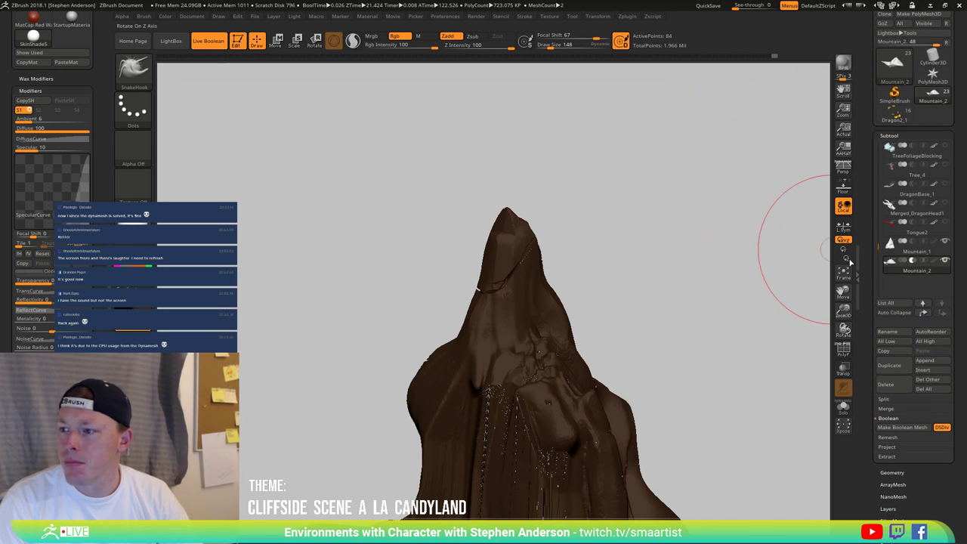
Step: Select Mountain_1, switch to its standalone tool, and append the sheet cutter as a second subtool
left_click(890, 247)
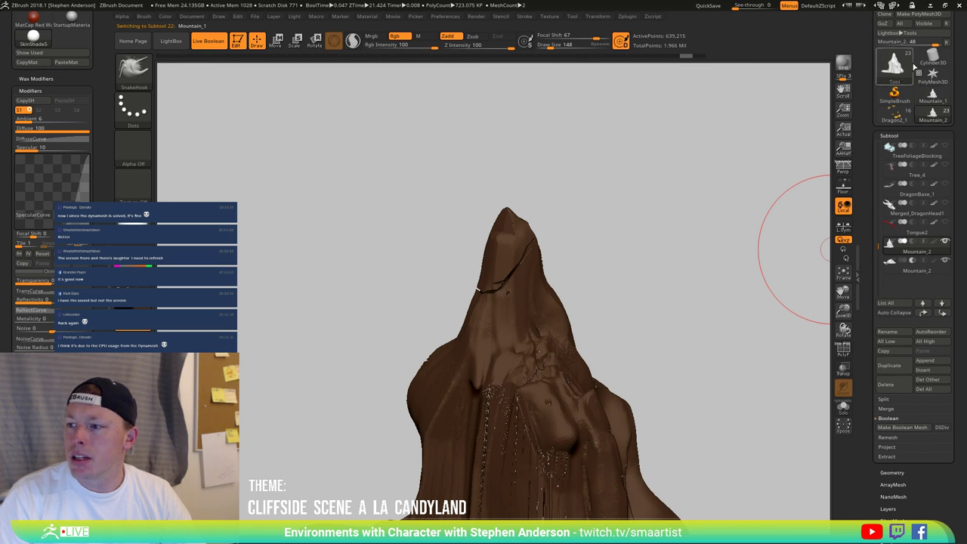
left_click(903, 264)
left_click(939, 111)
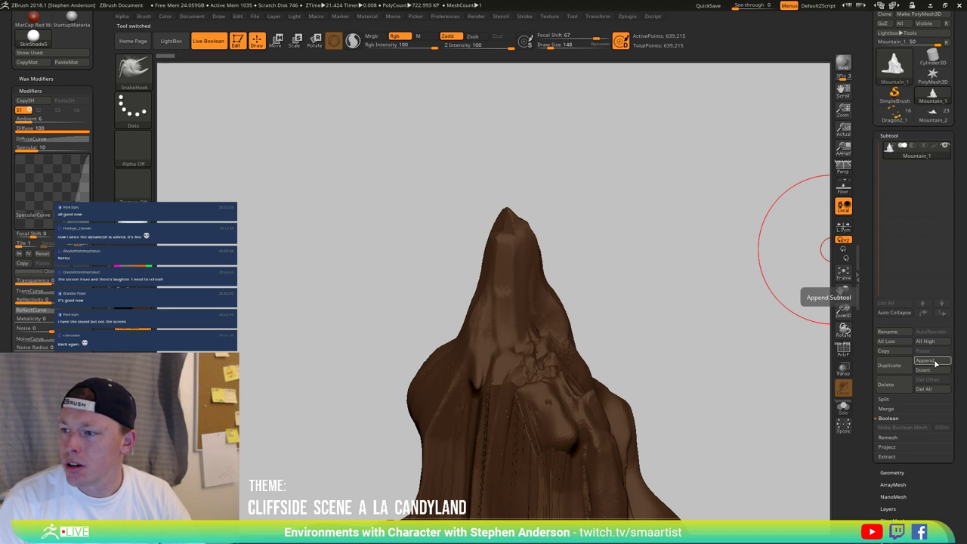
left_click(933, 362)
left_click(688, 349)
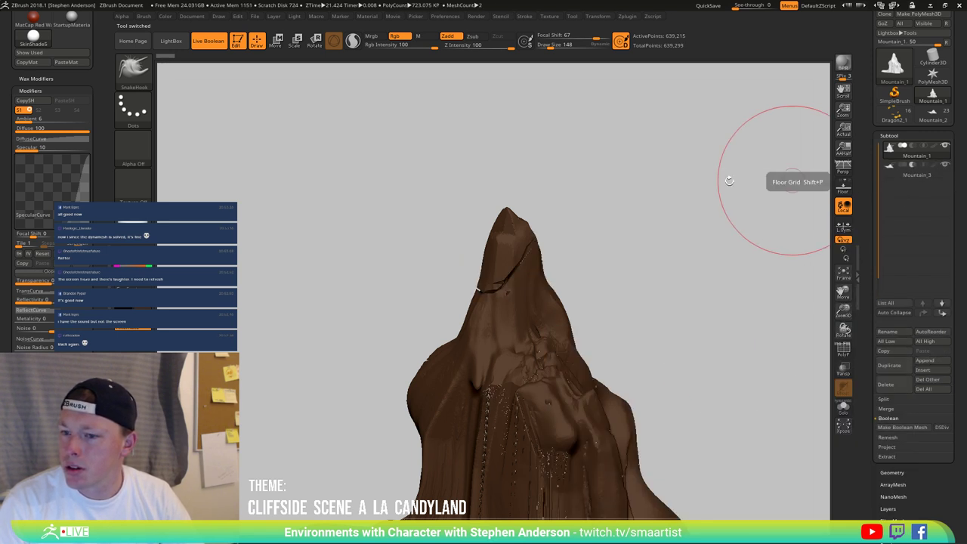
Step: Inspect the cut below the peak and try to make a Boolean mesh in the standalone Mountain_1 tool
left_click_drag(590, 197, 639, 227)
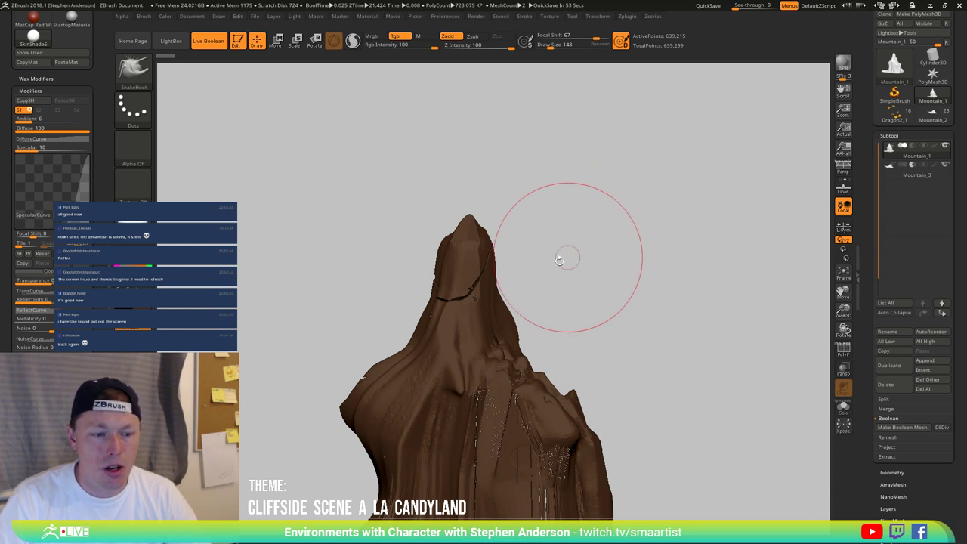
mouse_move(552, 211)
left_mouse_down()
mouse_move(602, 218)
mouse_move(568, 226)
mouse_move(574, 159)
mouse_move(562, 292)
mouse_move(583, 288)
left_mouse_up()
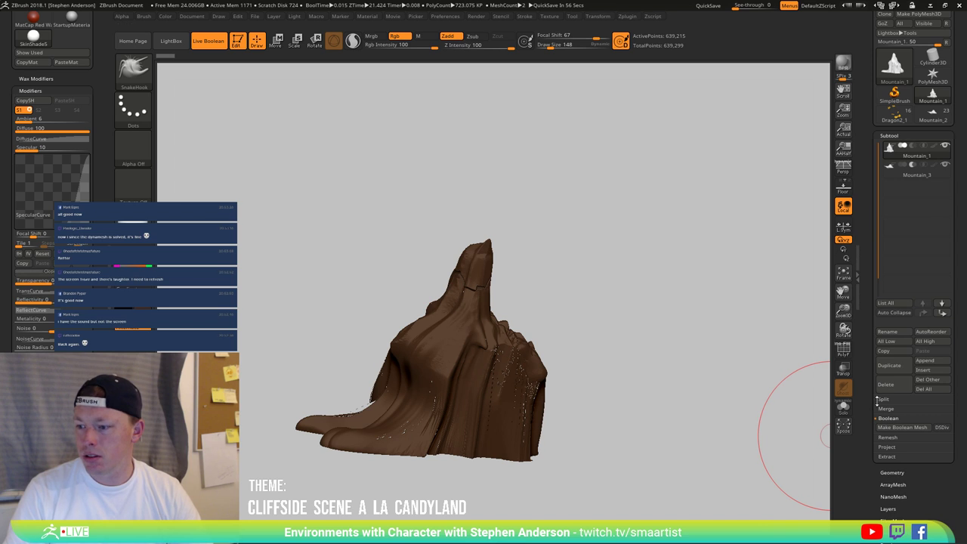
left_click(910, 428)
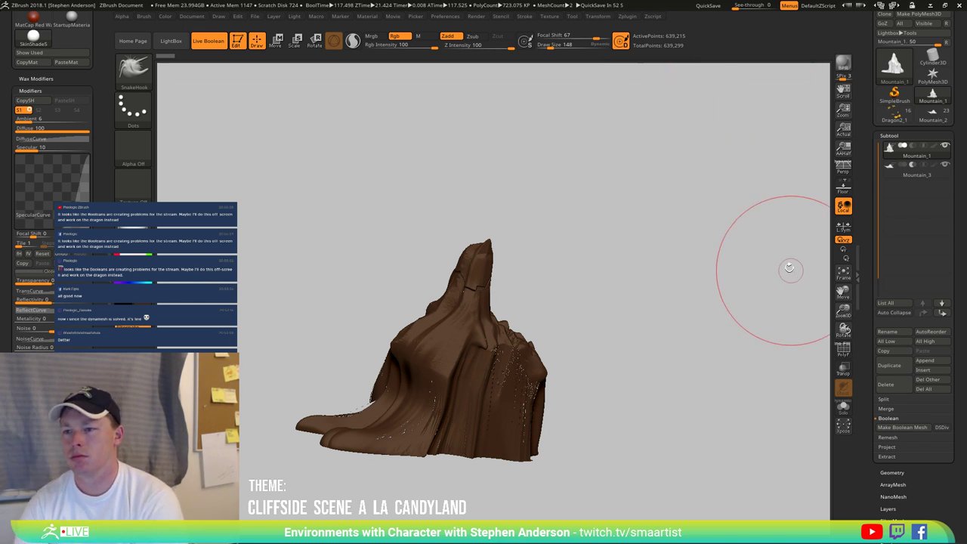
left_click_drag(691, 219, 667, 222)
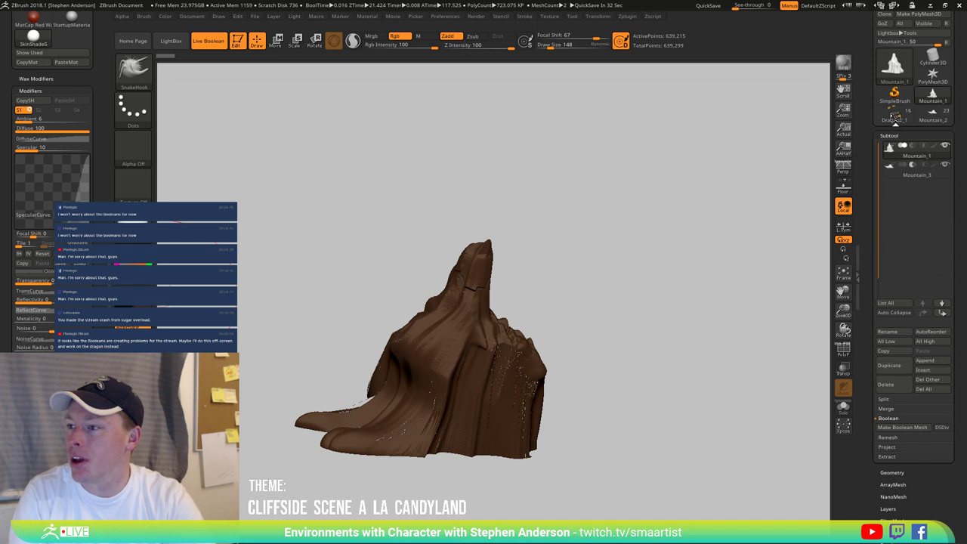
Step: Return to the full scene tool Mountain_2, turn off Live Boolean, and hide the cutter while keeping the mountain selected
left_click(932, 113)
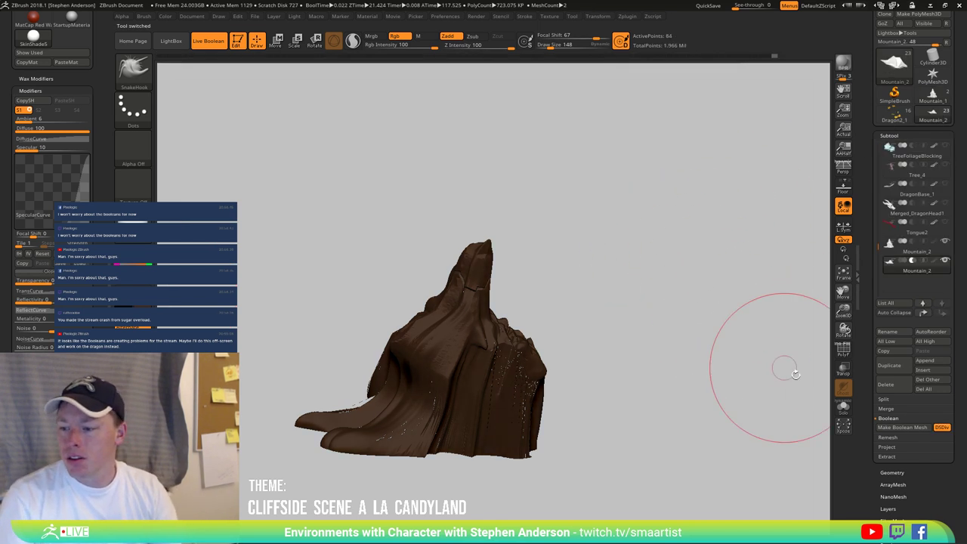
mouse_move(712, 371)
left_mouse_down()
mouse_move(606, 296)
mouse_move(621, 294)
mouse_move(625, 307)
mouse_move(599, 320)
mouse_move(580, 300)
mouse_move(598, 307)
mouse_move(583, 309)
left_mouse_up()
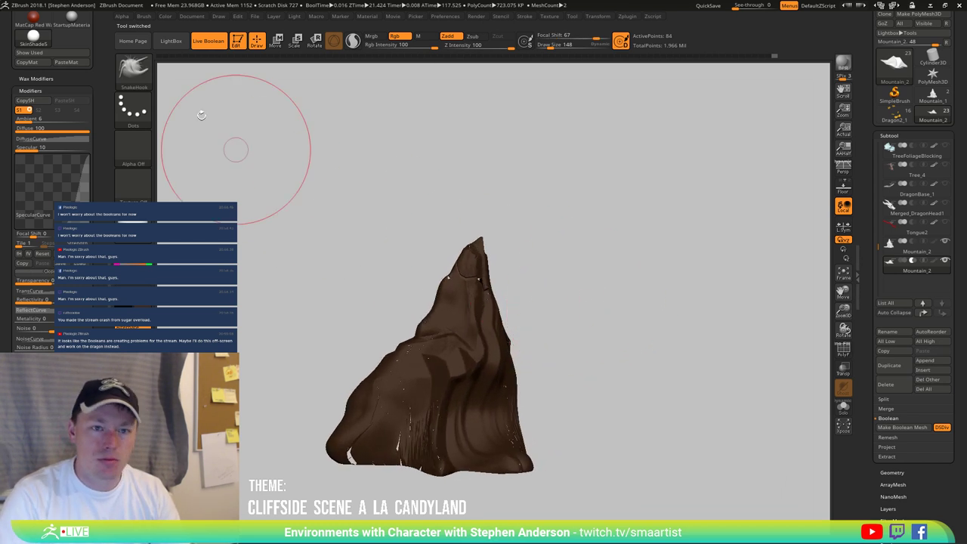
left_click(208, 40)
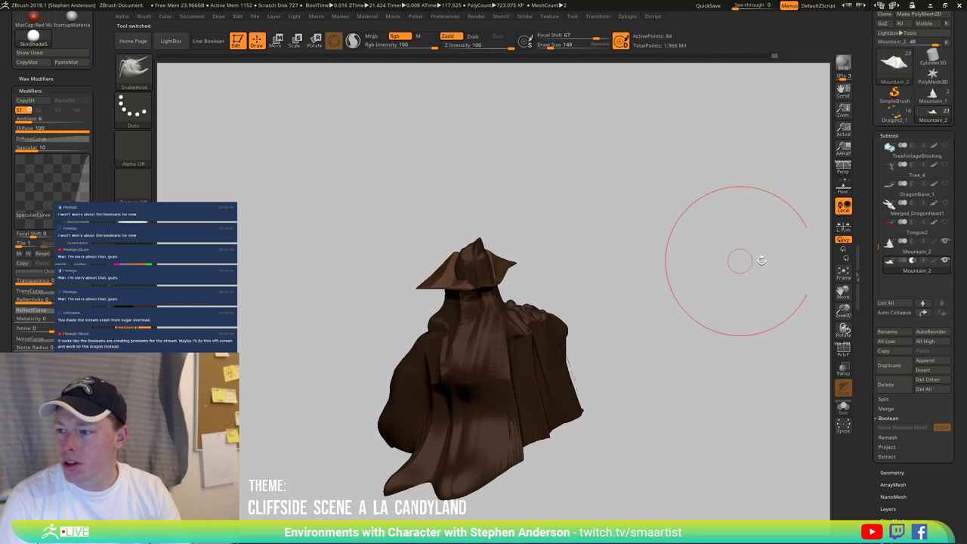
left_click(908, 261)
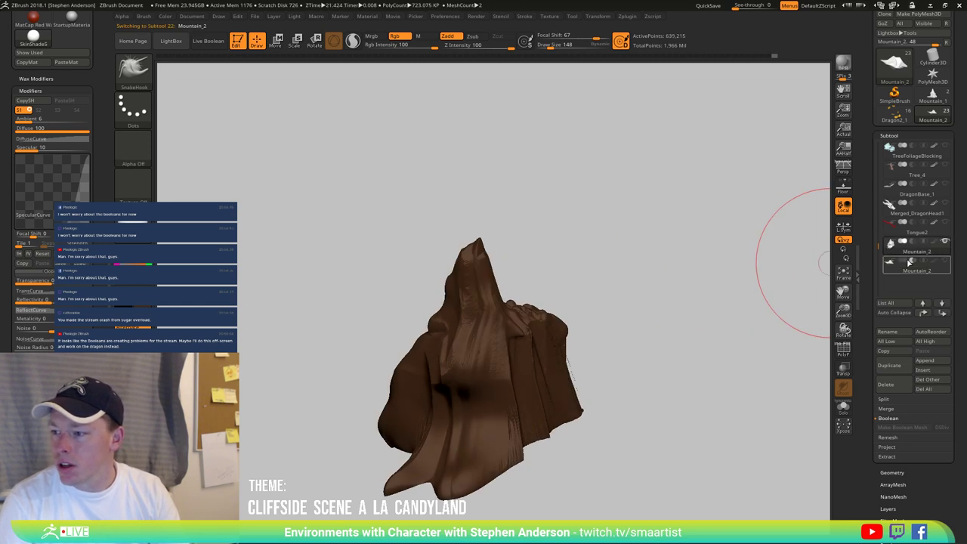
Step: Save the scene tool over the existing Candyland_08 file
key("ctrl+s")
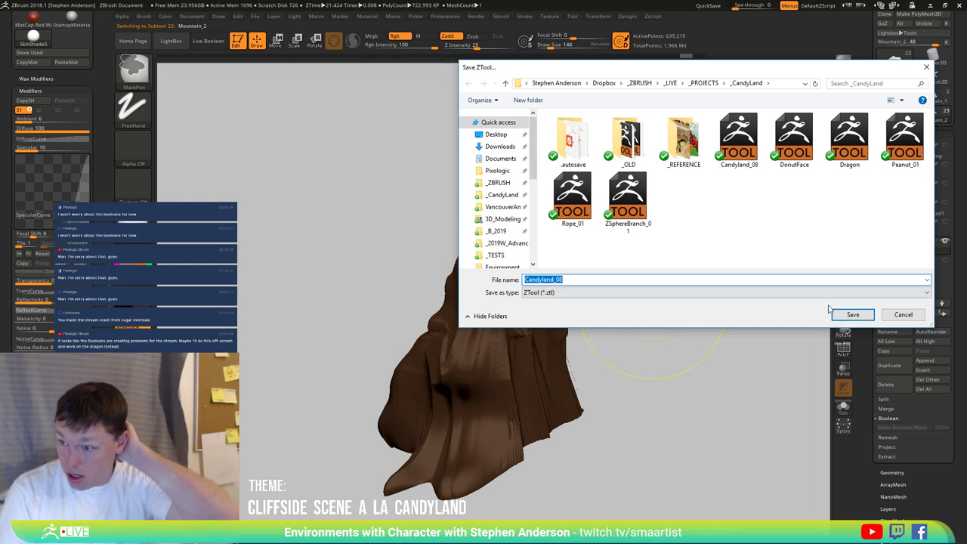
left_click(852, 315)
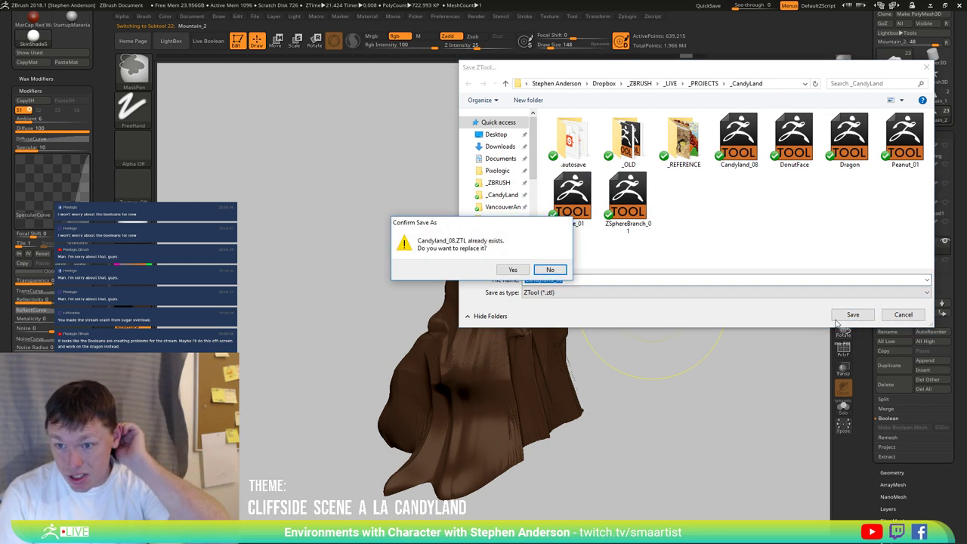
left_click(521, 271)
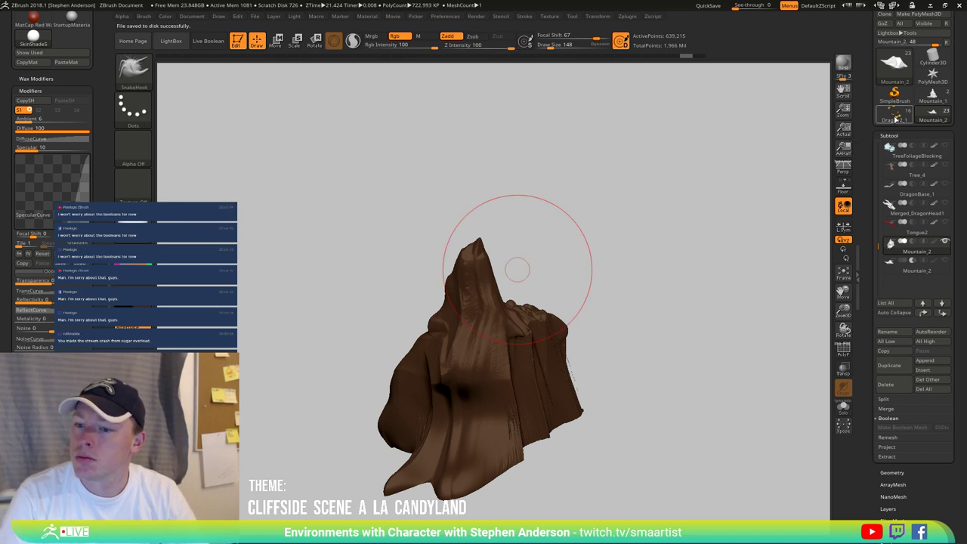
Step: Switch to the Dragon2_1 tool and frame the dragon head in a close three-quarter view
left_click(894, 117)
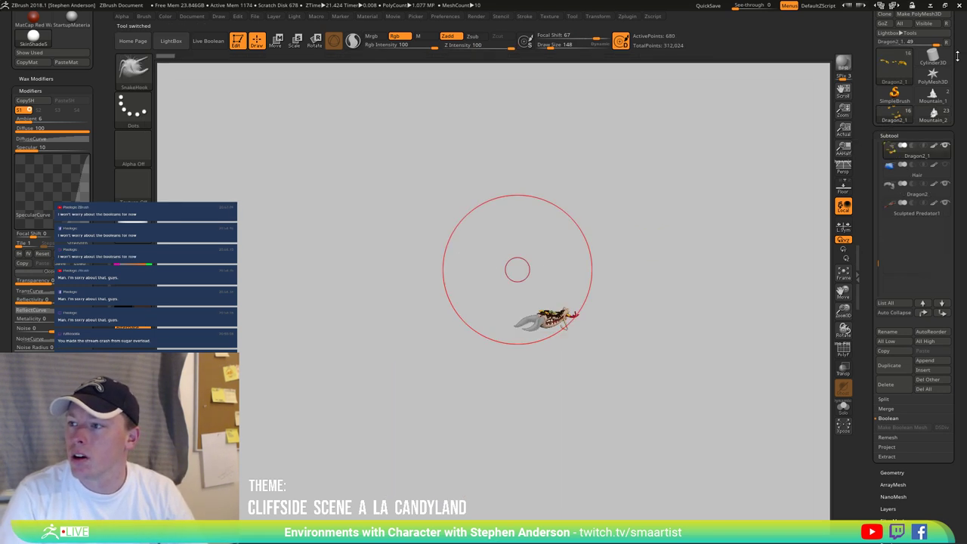
left_click_drag(957, 56, 956, 89)
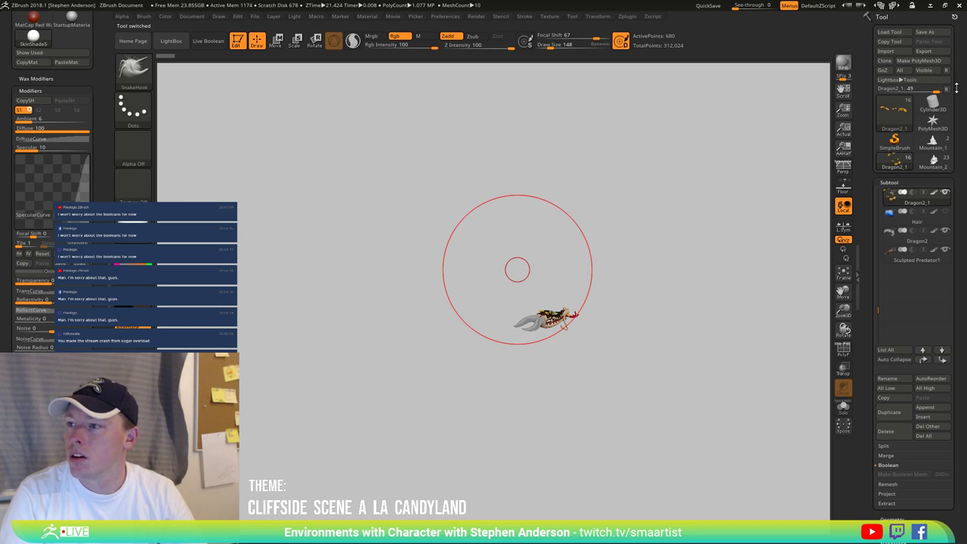
left_click_drag(643, 234, 670, 301)
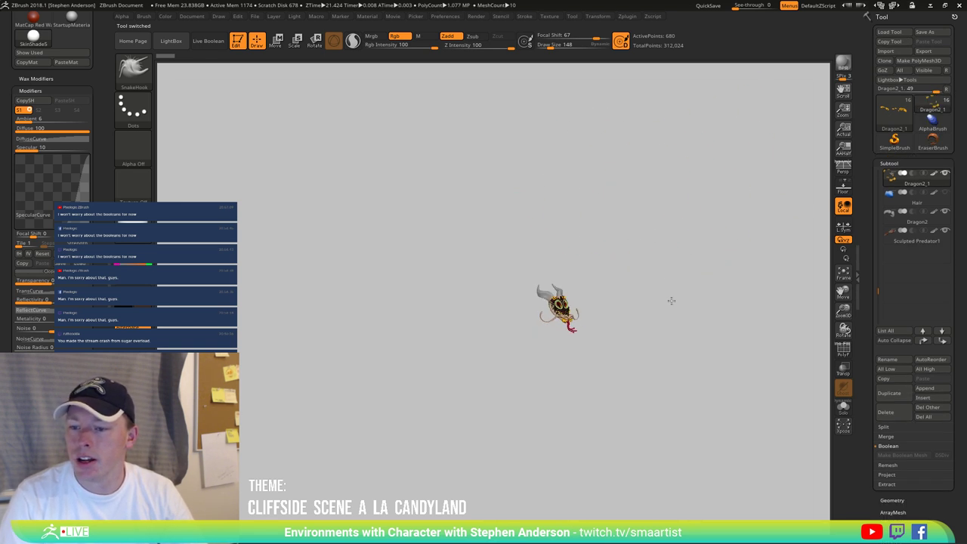
key("f")
key("ctrl")
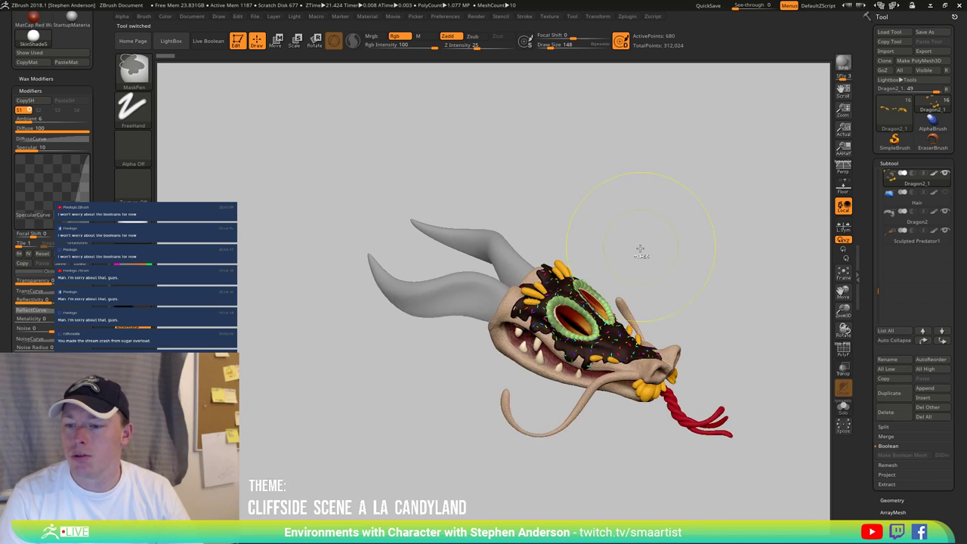
mouse_move(640, 249)
left_mouse_down()
mouse_move(578, 281)
mouse_move(579, 244)
mouse_move(587, 274)
mouse_move(580, 258)
left_mouse_up()
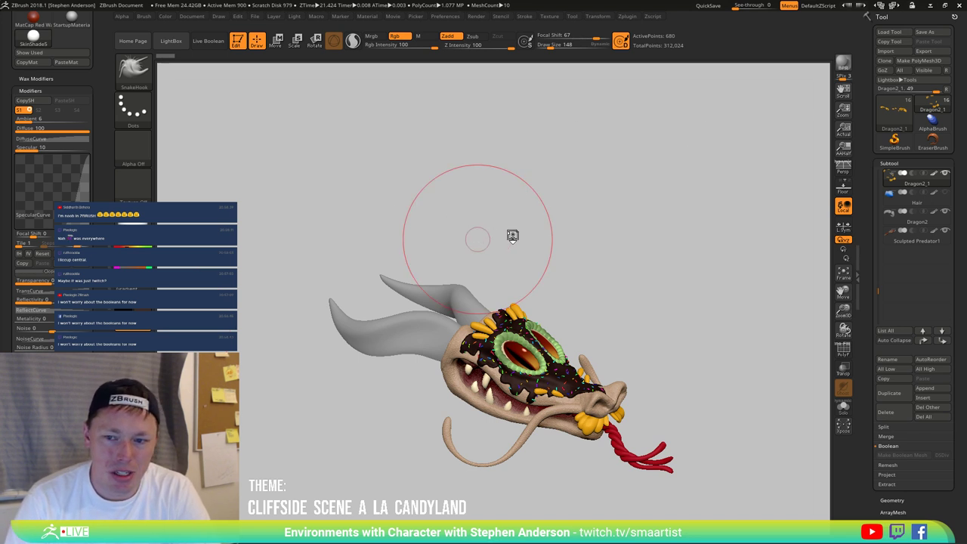
left_click_drag(513, 236, 690, 294)
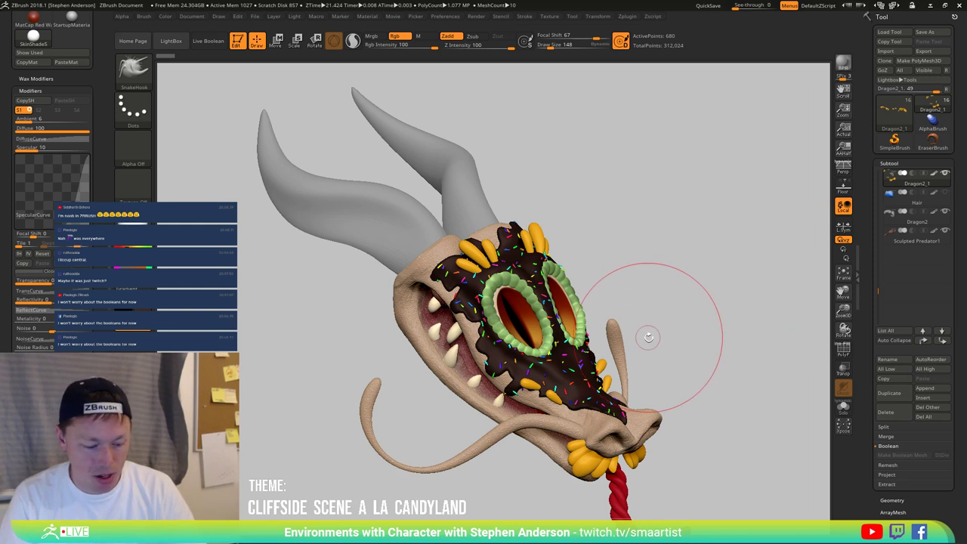
Step: Select the Dragon1_1 head subtool and open its surface noise for editing in NoiseMaker
key("n")
left_click(599, 374)
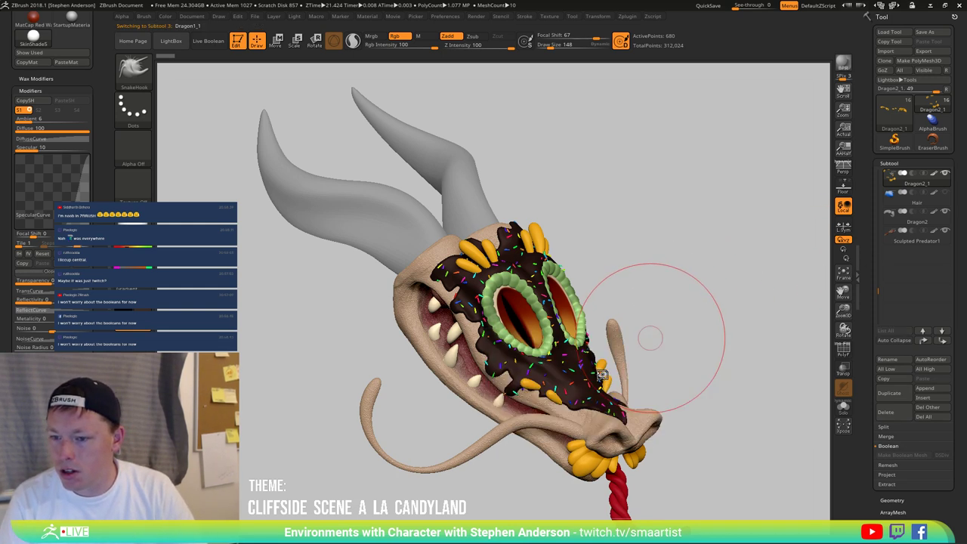
left_click_drag(930, 512, 928, 451)
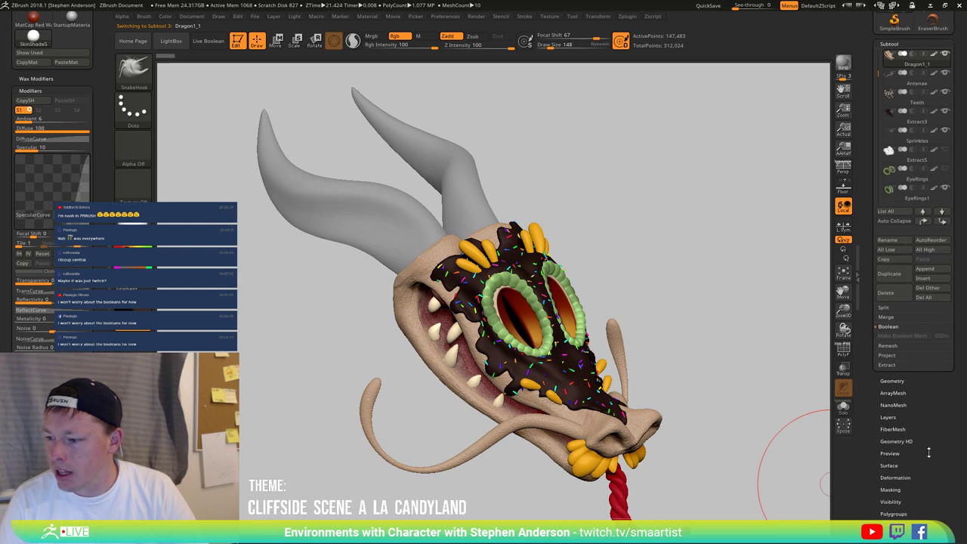
left_click(889, 465)
left_click(910, 149)
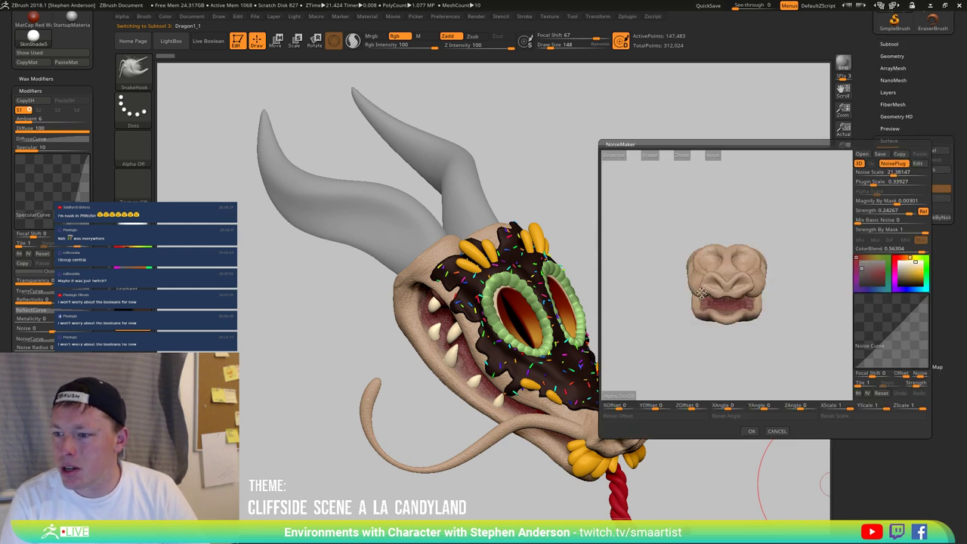
Step: Inspect the skin noise up close and set its ColorBlend to 0.4717
left_click_drag(719, 271, 697, 278, "alt")
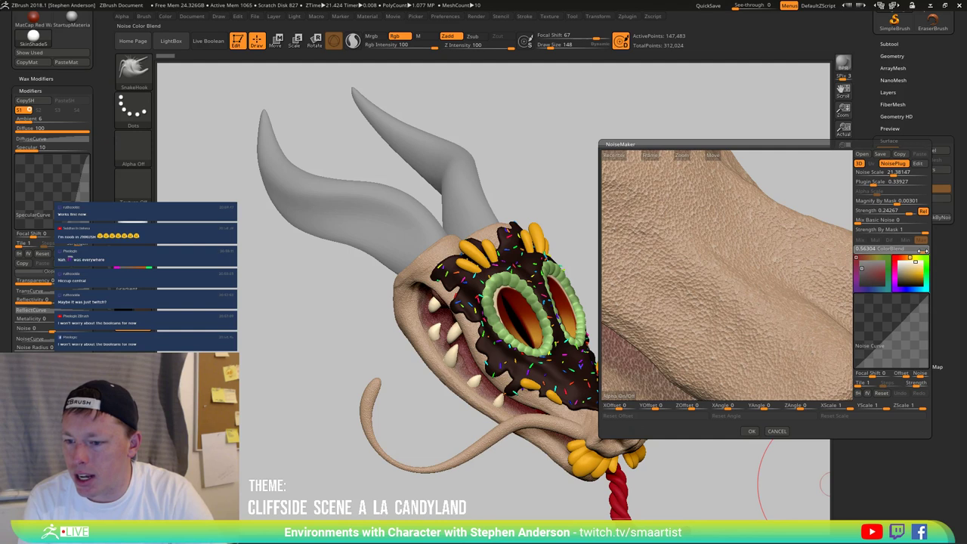
left_click_drag(918, 251, 849, 249)
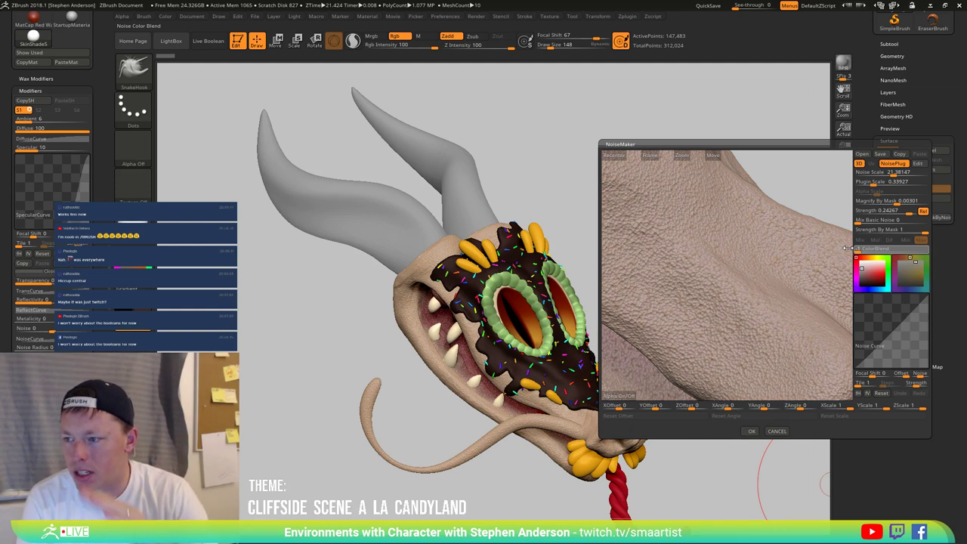
left_click_drag(846, 248, 915, 249)
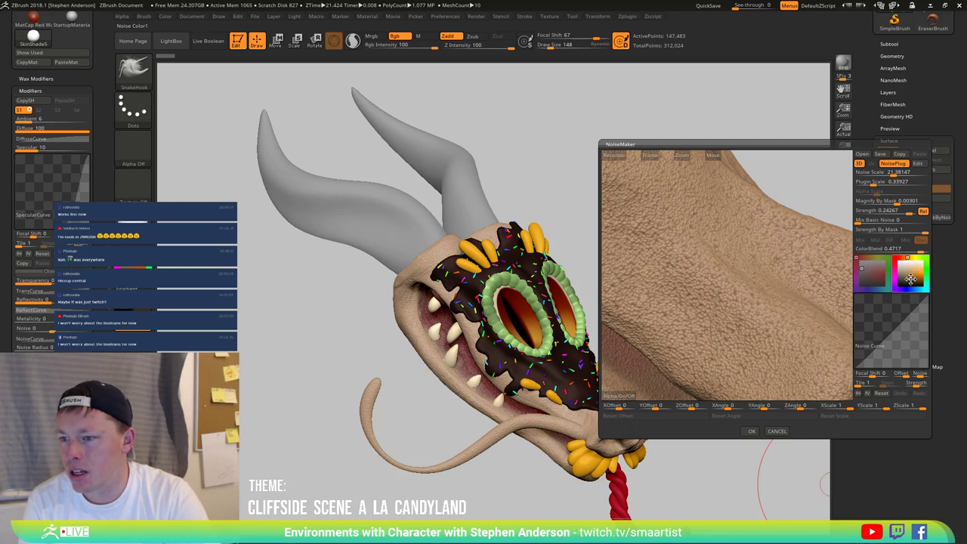
Step: Change the second noise colour to a pale tan, check it across the head, and accept the noise settings
mouse_move(808, 241)
left_mouse_down()
mouse_move(779, 250)
mouse_move(773, 285)
mouse_move(735, 279)
mouse_move(748, 260)
mouse_move(740, 281)
mouse_move(724, 284)
mouse_move(731, 244)
mouse_move(736, 318)
mouse_move(708, 314)
mouse_move(718, 342)
mouse_move(843, 316)
mouse_move(654, 301)
mouse_move(662, 294)
left_mouse_up()
mouse_move(661, 294)
right_mouse_down("ctrl")
mouse_move(664, 254)
mouse_move(672, 287)
right_mouse_up("ctrl")
left_click_drag(671, 287, 713, 259, "ctrl")
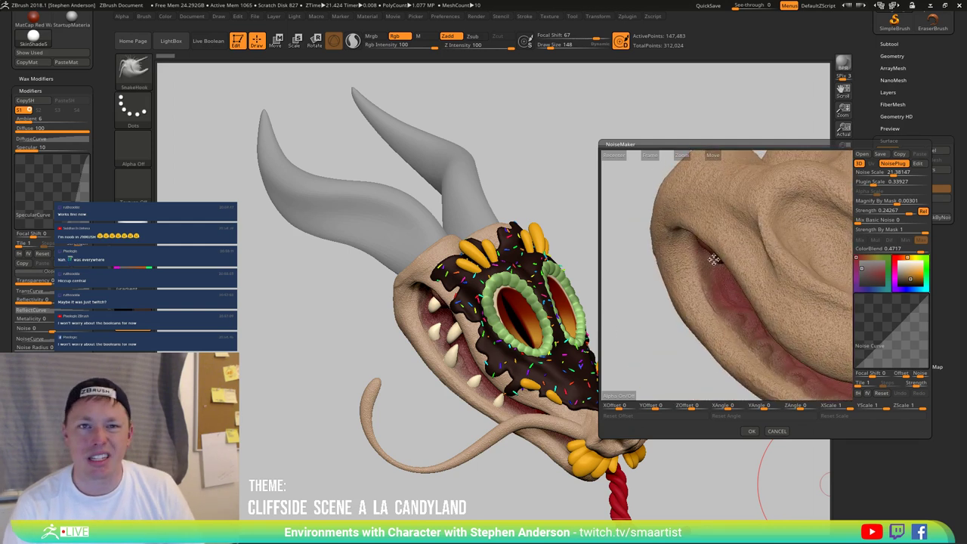
left_click(916, 262)
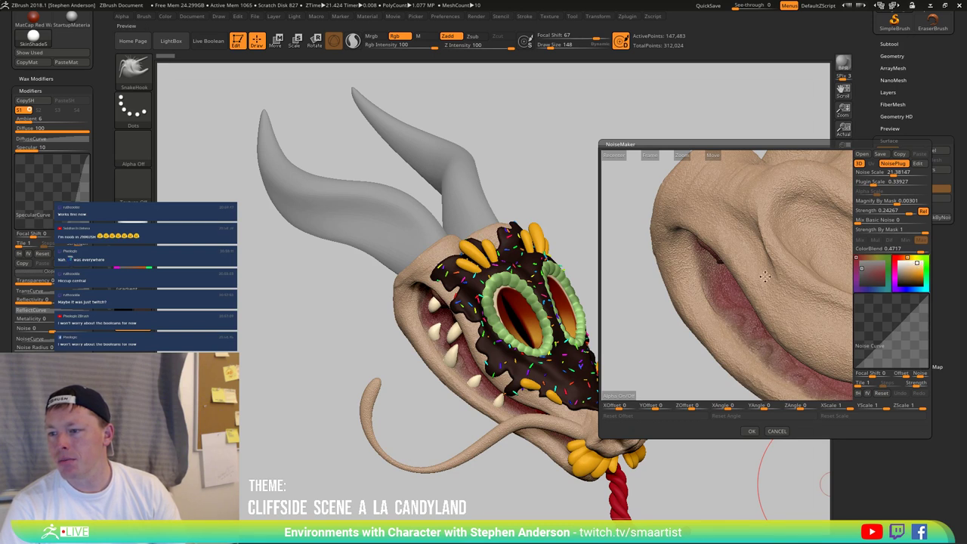
mouse_move(810, 249)
left_mouse_down("alt")
mouse_move(744, 290)
mouse_move(684, 312)
mouse_move(799, 281)
mouse_move(787, 326)
mouse_move(790, 313)
left_mouse_up("alt")
right_click_drag(790, 314, 744, 332, "ctrl")
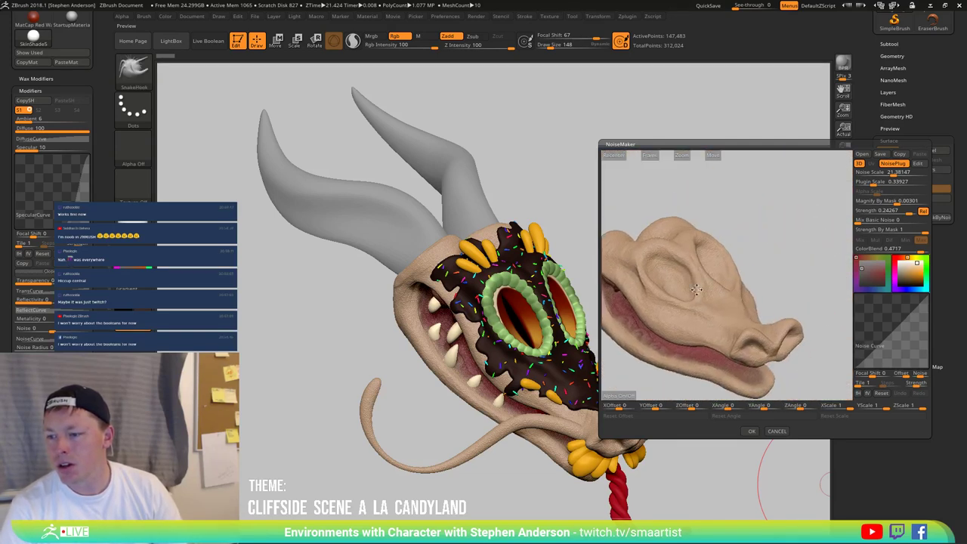
left_click(752, 431)
Step: Examine the skin texture around the mouth, reopen Dragon1_1's surface noise, and copy its settings
right_click_drag(453, 408, 611, 404)
right_click_drag(661, 444, 654, 407, "ctrl")
right_click_drag(637, 351, 695, 337, "alt")
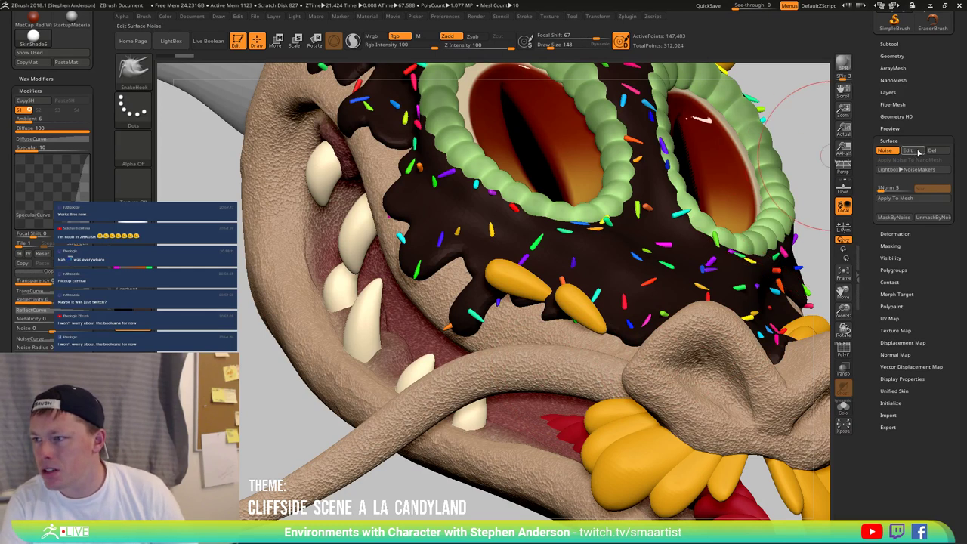
left_click(914, 152)
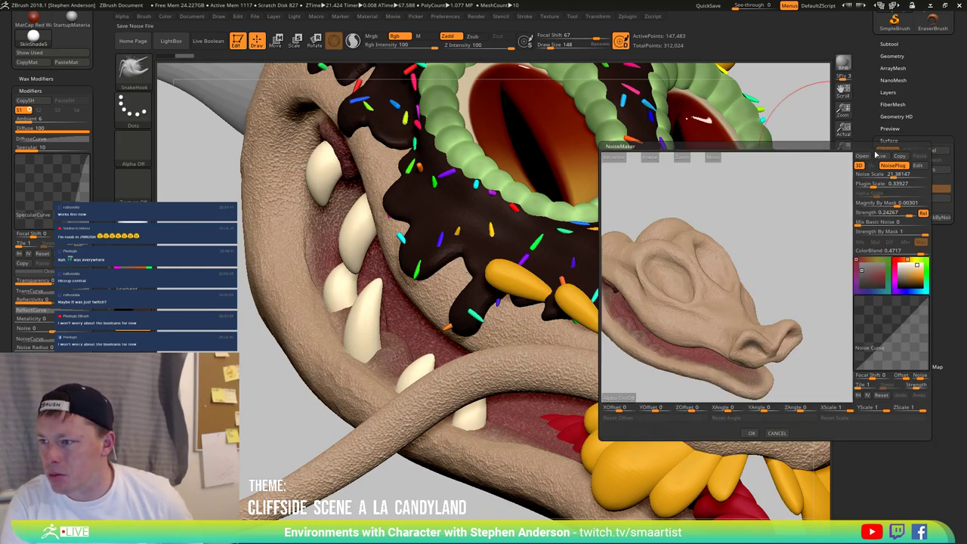
left_click(900, 156)
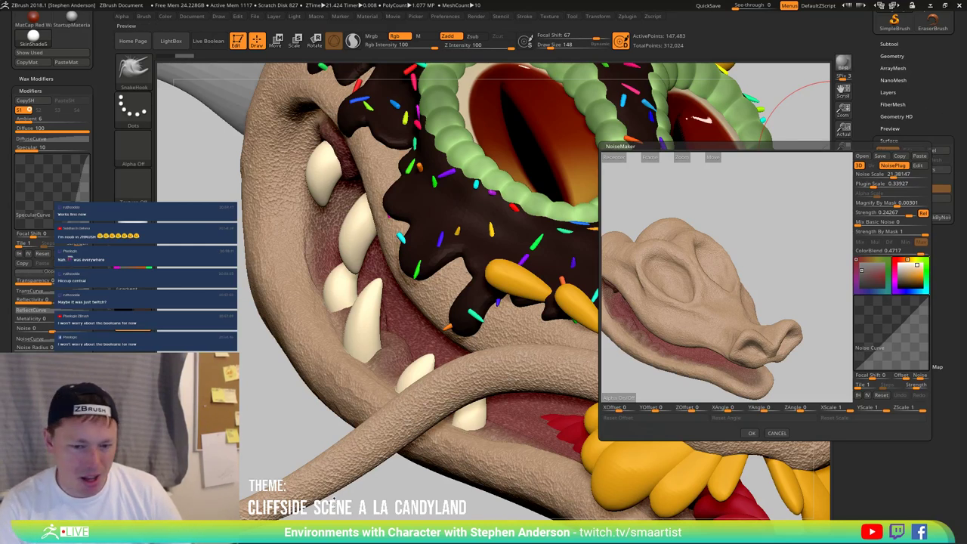
Step: Close the head's noise settings, apply the copied noise to the Antenae subtool's surface, and check it against the head
left_click(749, 433)
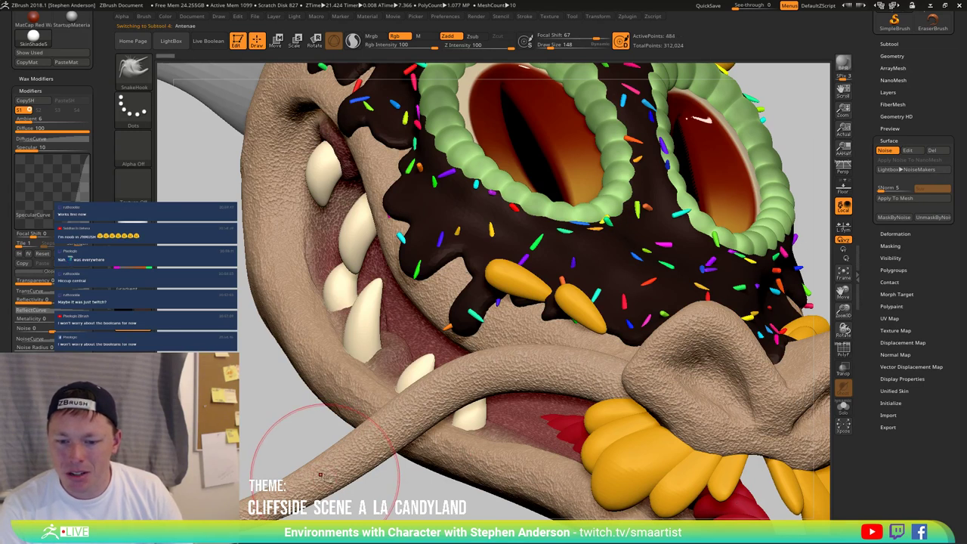
left_click(907, 149)
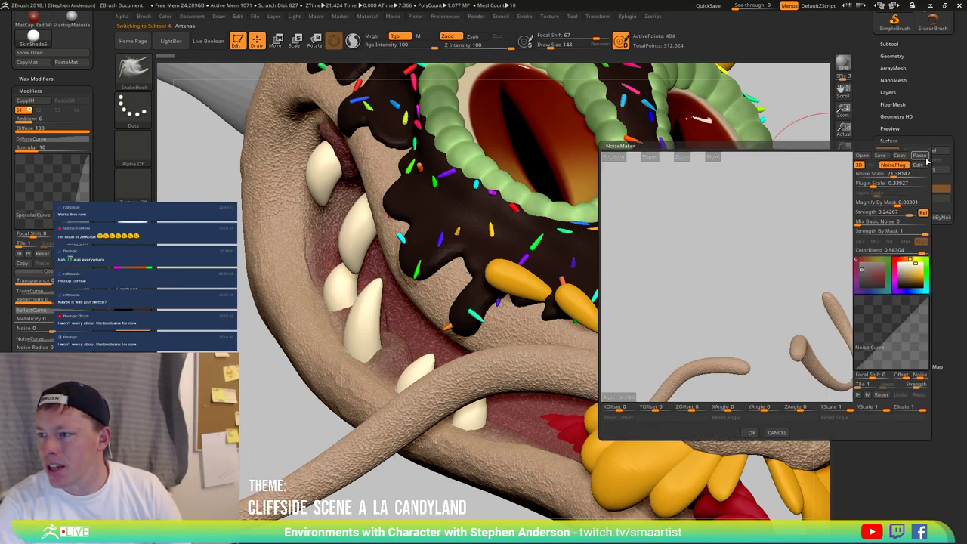
left_click(750, 433)
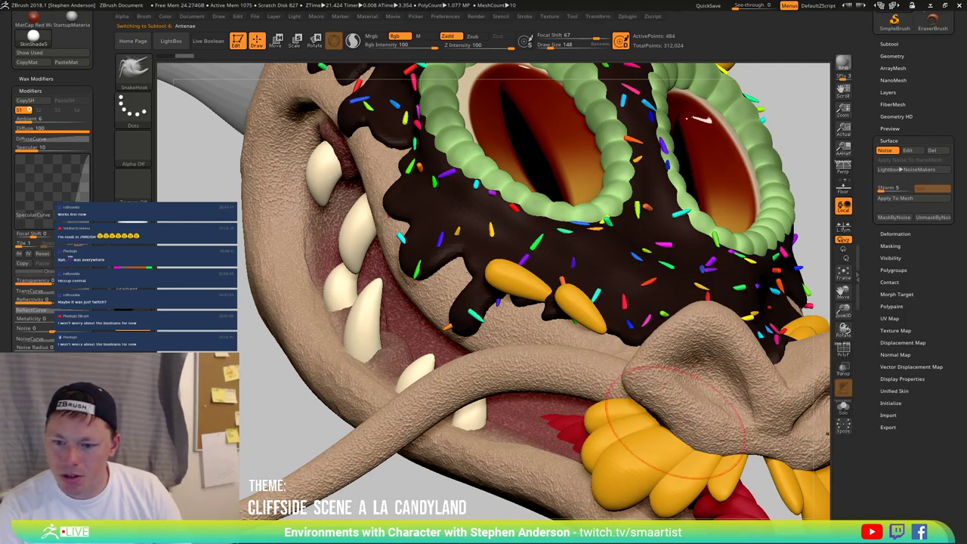
mouse_move(623, 409)
right_mouse_down("ctrl")
mouse_move(623, 317)
mouse_move(573, 295)
mouse_move(532, 324)
mouse_move(667, 360)
right_mouse_up("ctrl")
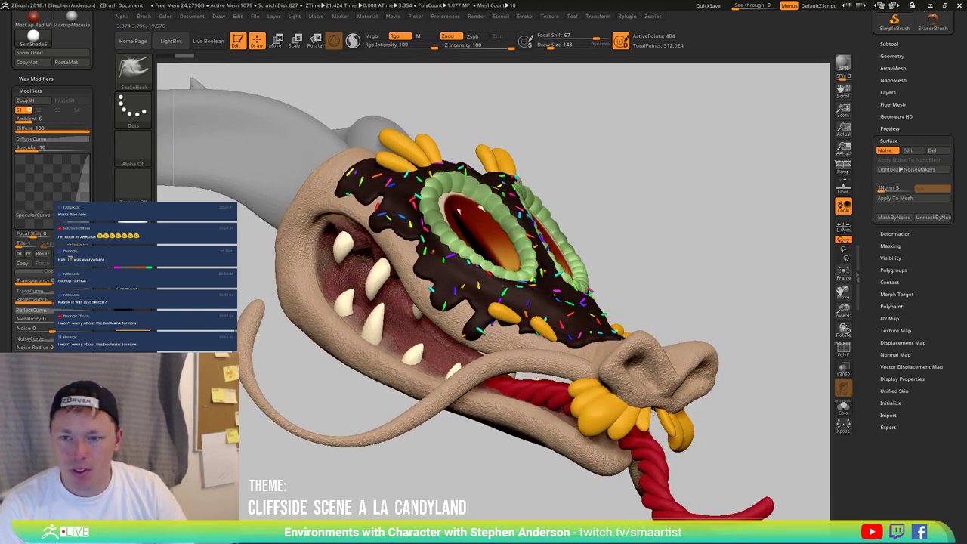
right_click_drag(668, 410, 657, 414)
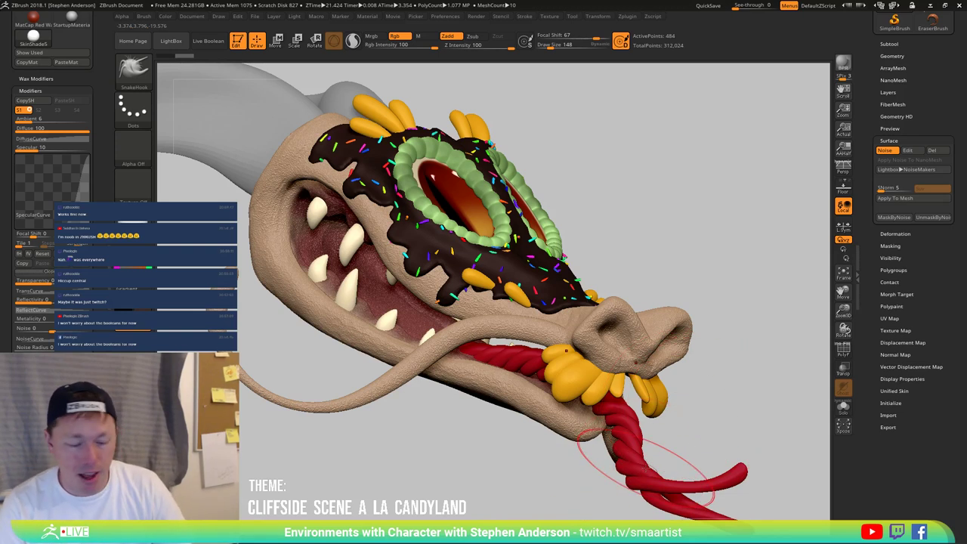
Step: Save the current skin material to the _CandyLand folder as CandyShade5
key("m")
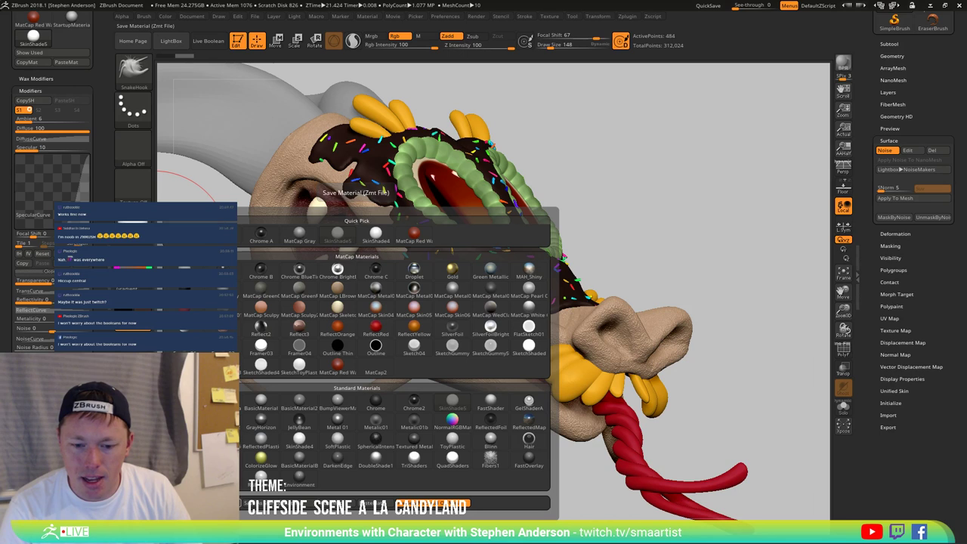
left_click(457, 503)
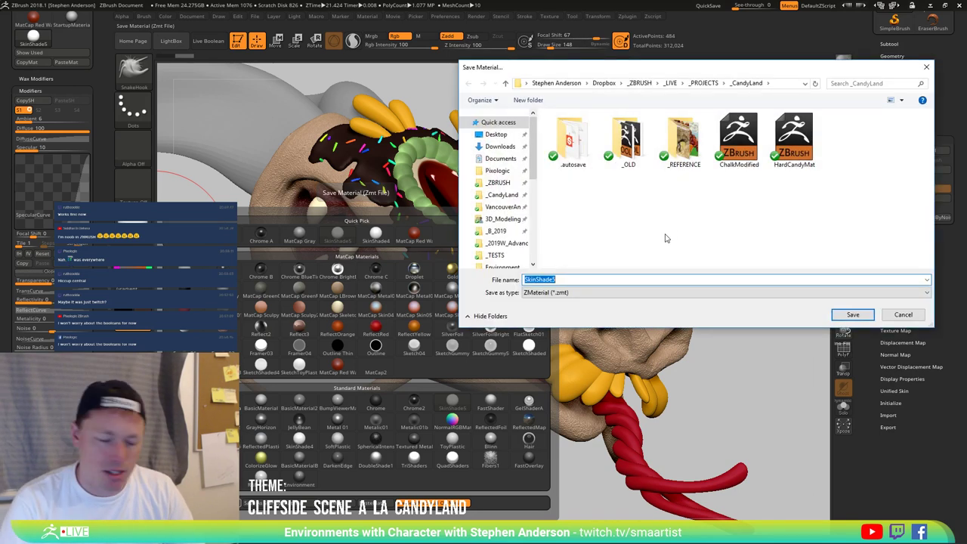
type("Choc")
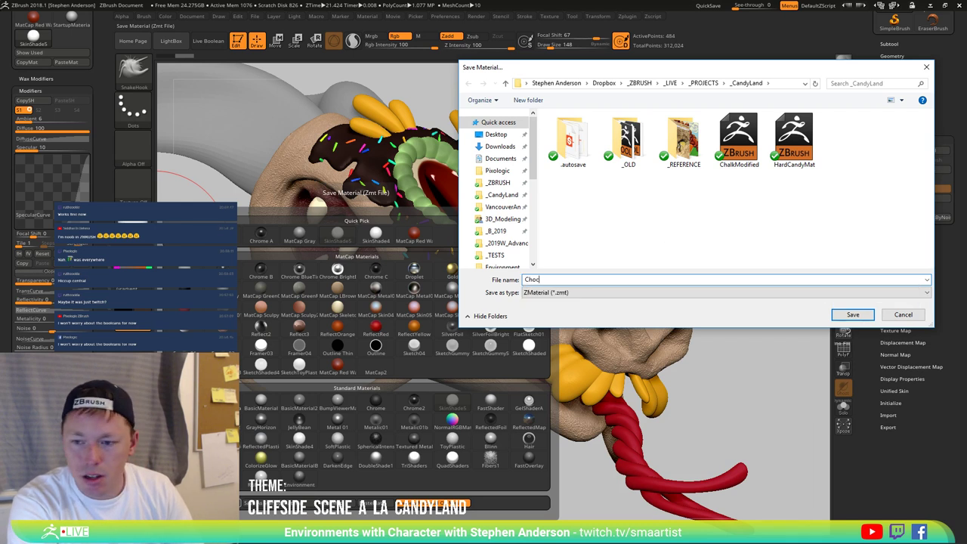
key("BackSpace")
key("BackSpace")
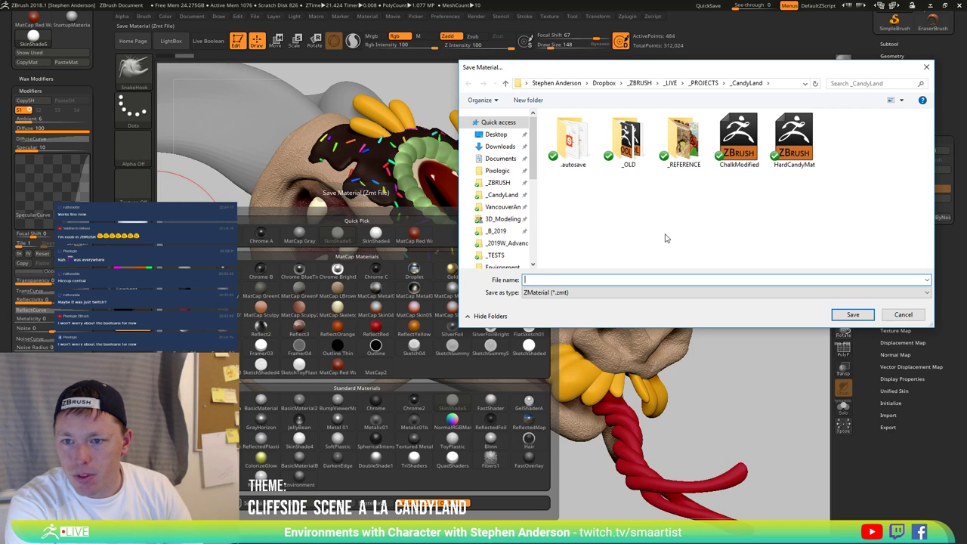
type("Candy")
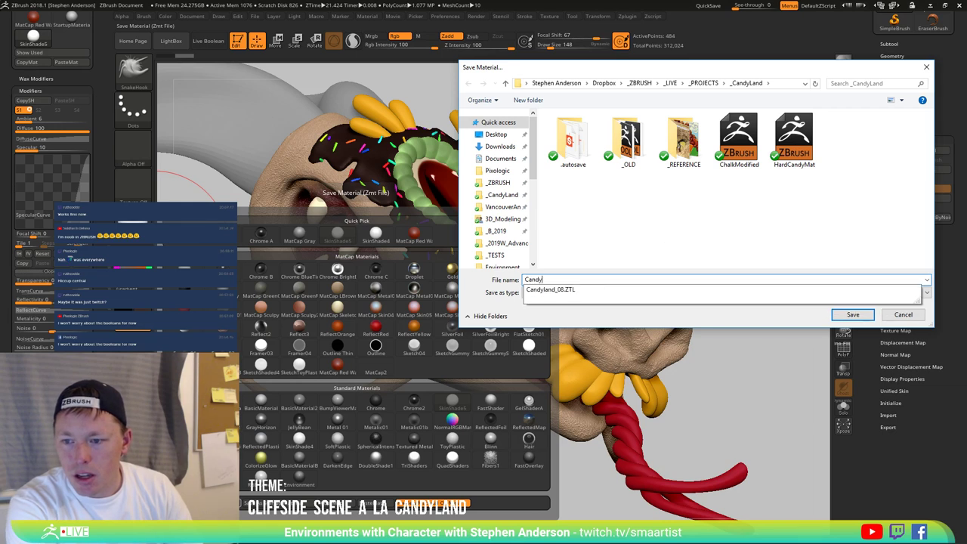
type("Shade")
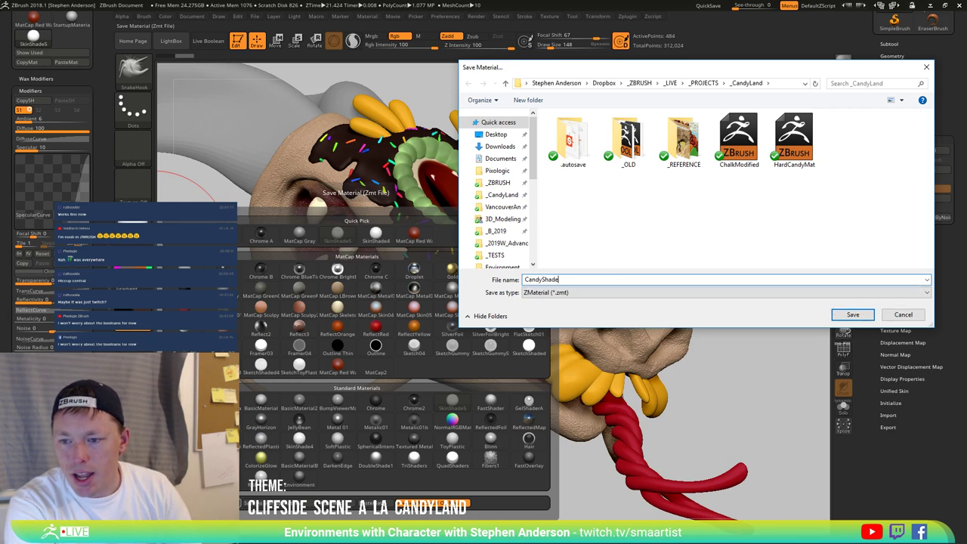
type("5")
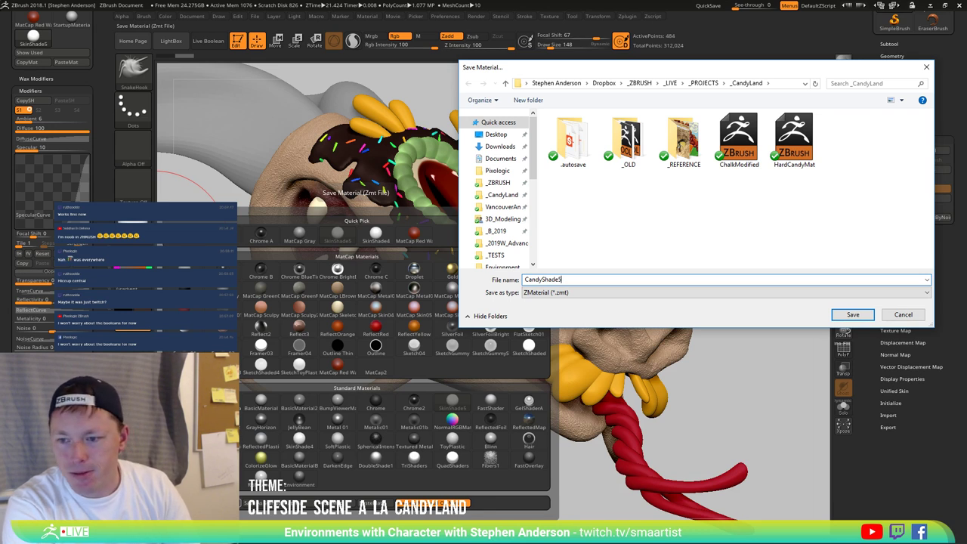
left_click(864, 317)
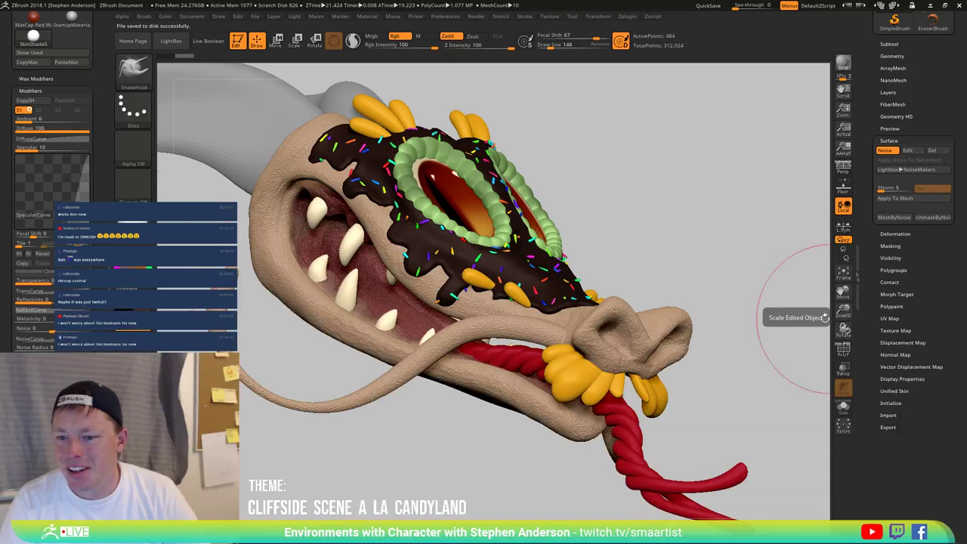
Step: Select the twisted Tongue1 subtool and fill it with the CandyShade5 material only, without colour
left_click_drag(693, 256, 662, 177)
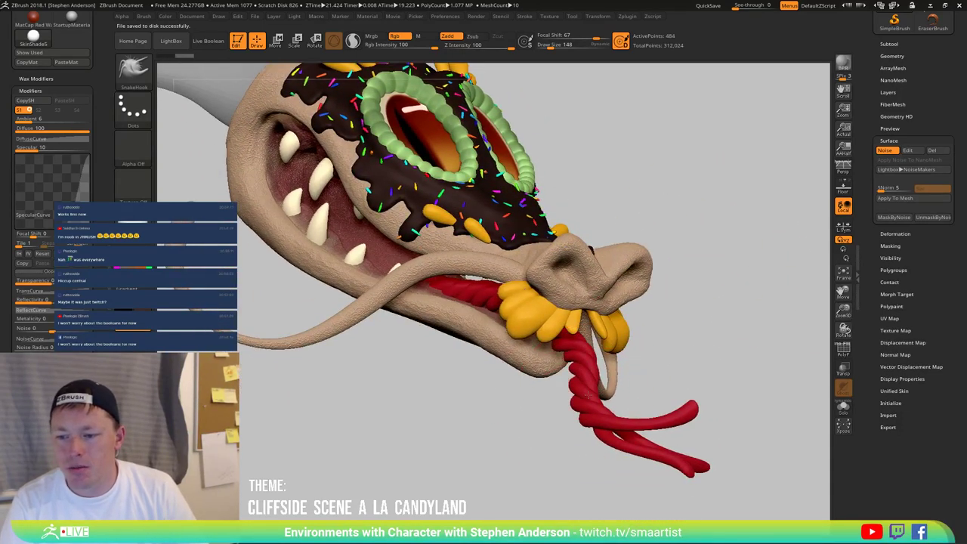
left_click(580, 417, "alt")
left_click(418, 36)
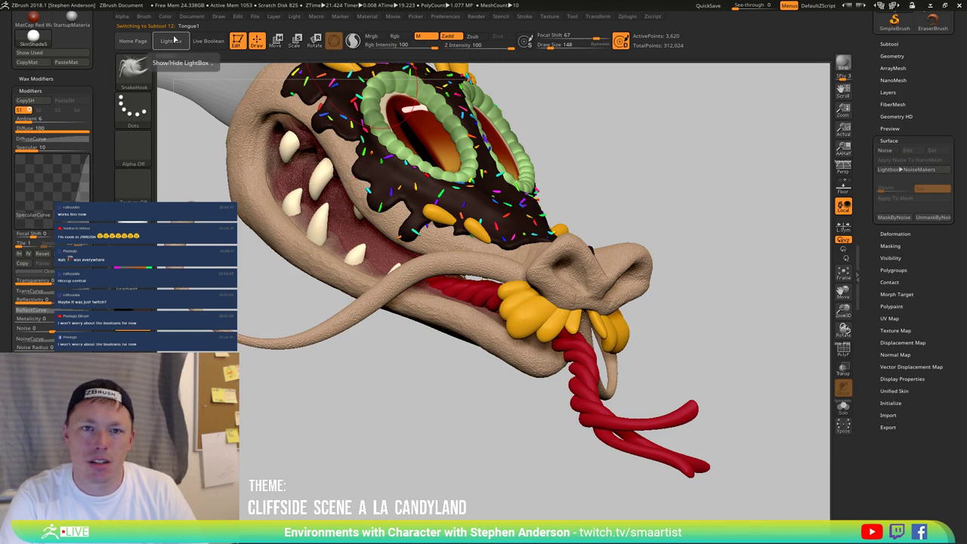
left_click(165, 16)
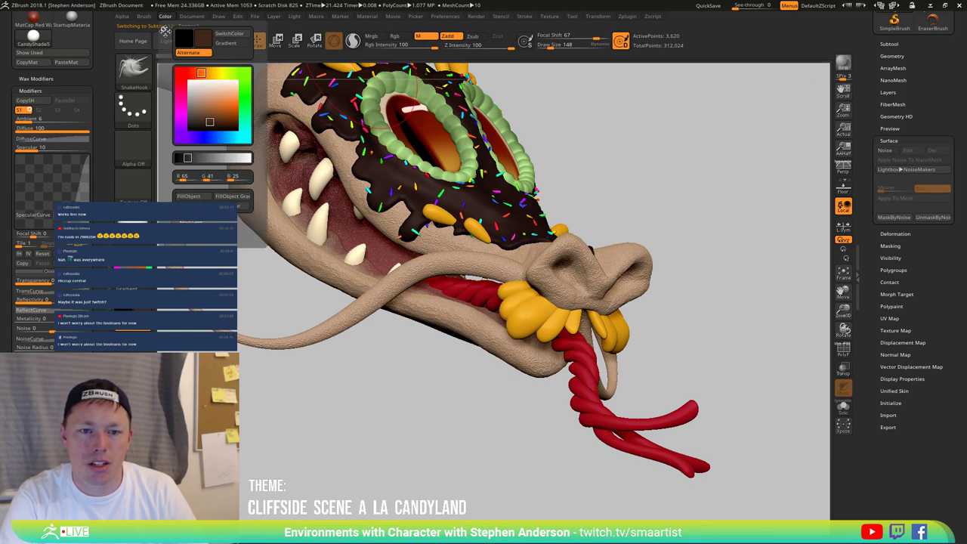
left_click(190, 196)
left_click_drag(670, 348, 608, 388)
mouse_move(609, 389)
right_mouse_down()
mouse_move(626, 390)
mouse_move(617, 395)
mouse_move(599, 351)
mouse_move(593, 373)
mouse_move(567, 360)
mouse_move(604, 378)
right_mouse_up()
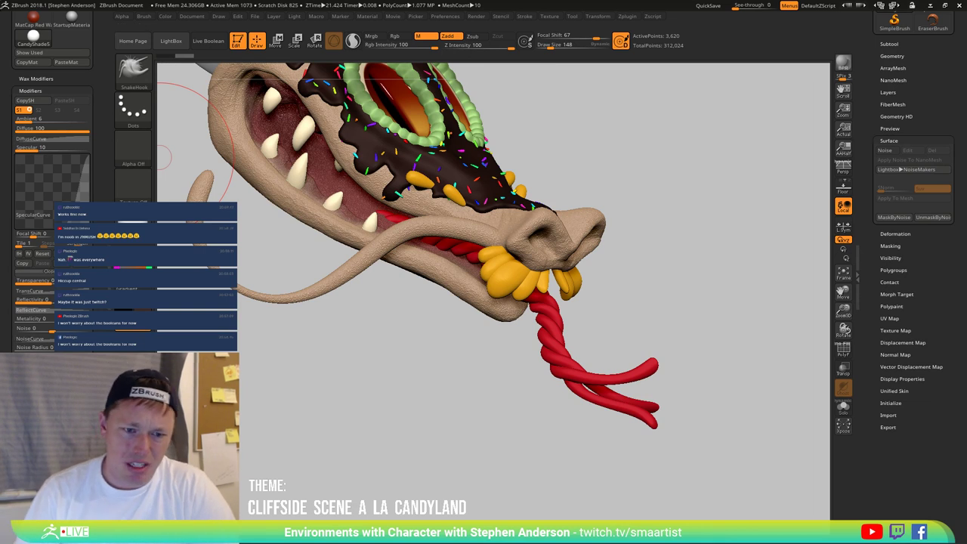
Step: Try a CavityIntensity of 1000 and a CavityRadius of 5 on the CandyShade5 material
left_click_drag(96, 346, 96, 308)
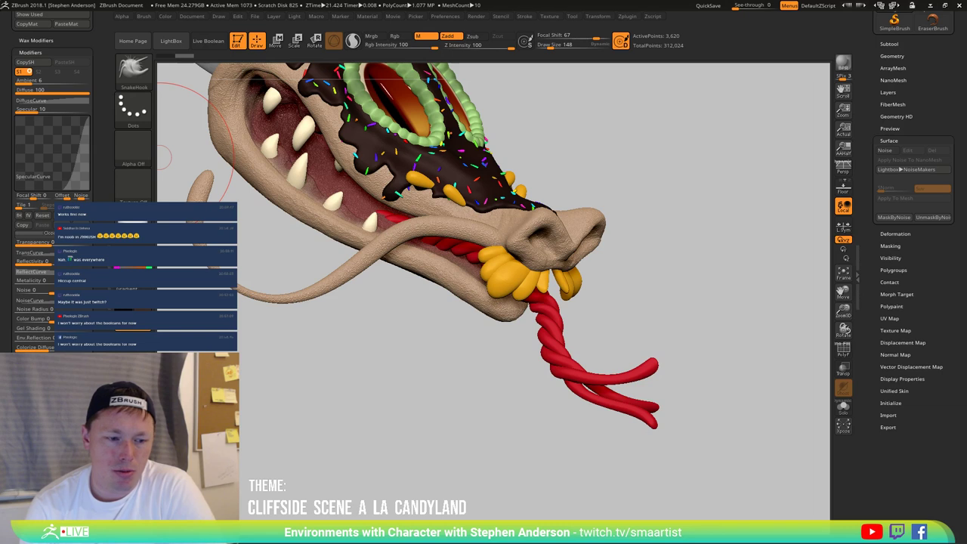
scroll(51, 181, "down", 5)
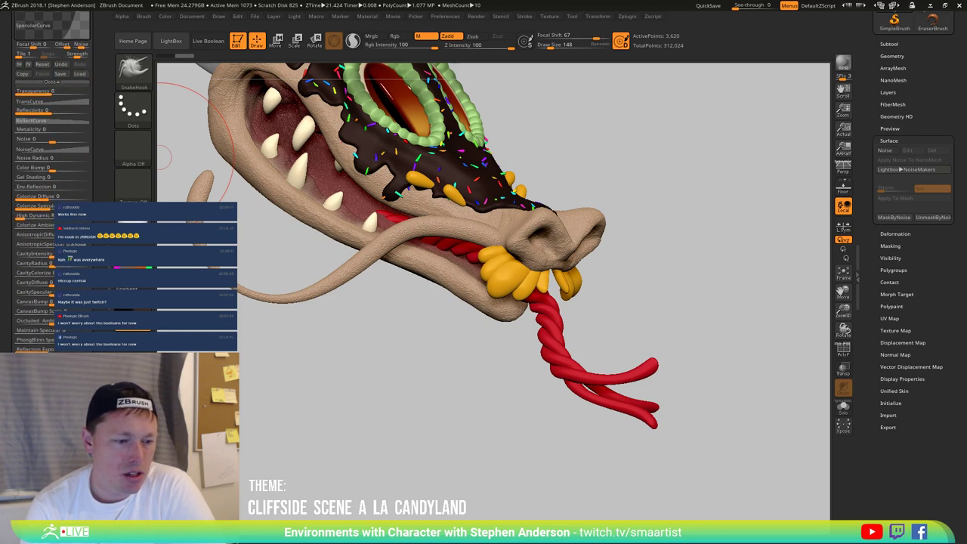
scroll(51, 182, "down", 1)
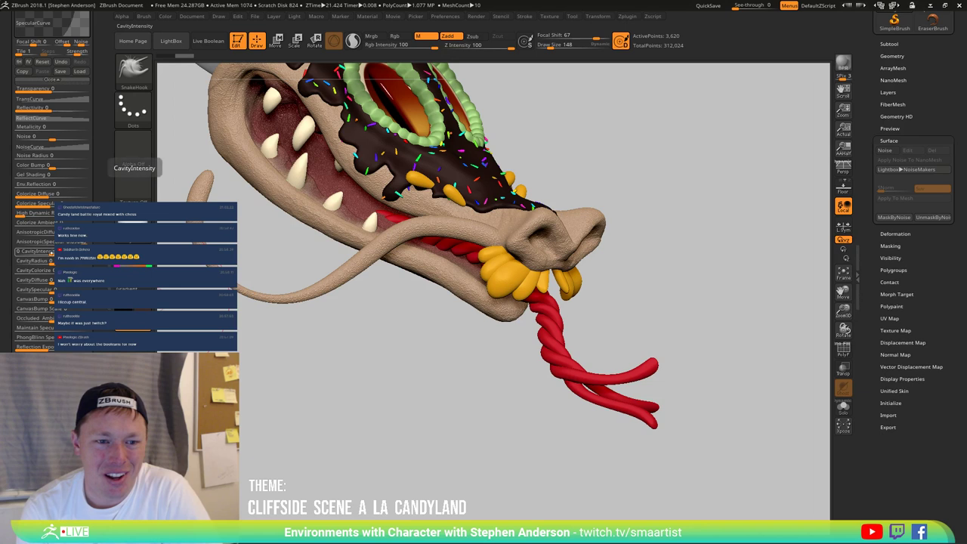
left_click_drag(51, 251, 64, 251)
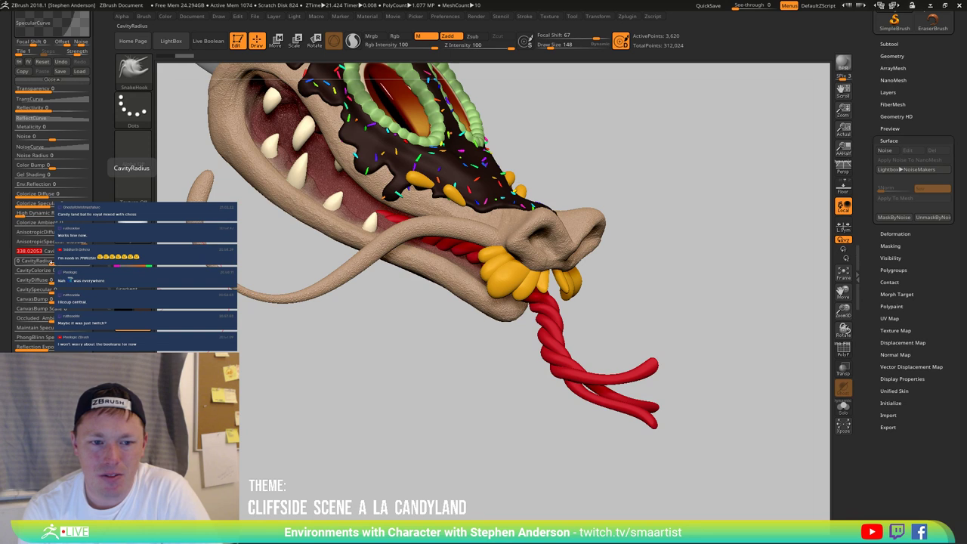
left_click_drag(53, 261, 56, 261)
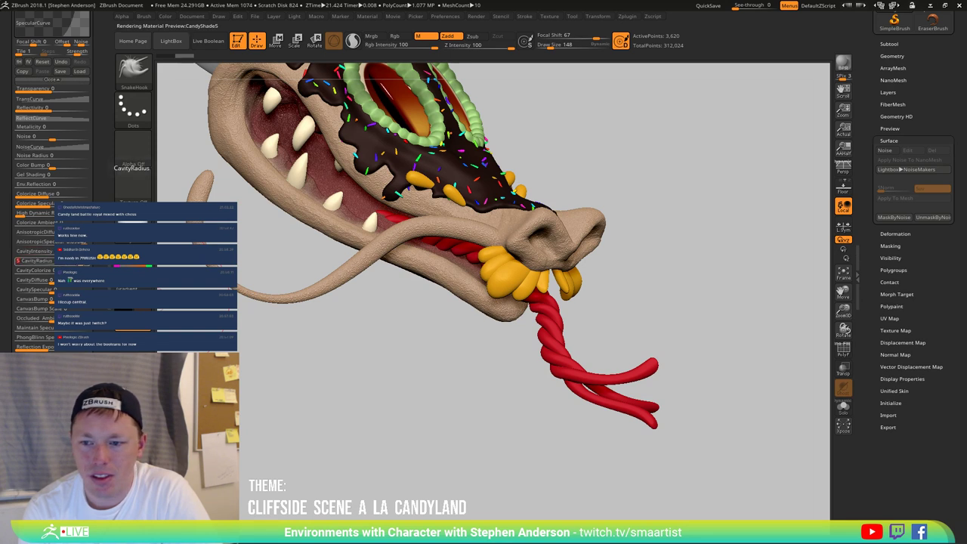
left_click(34, 250)
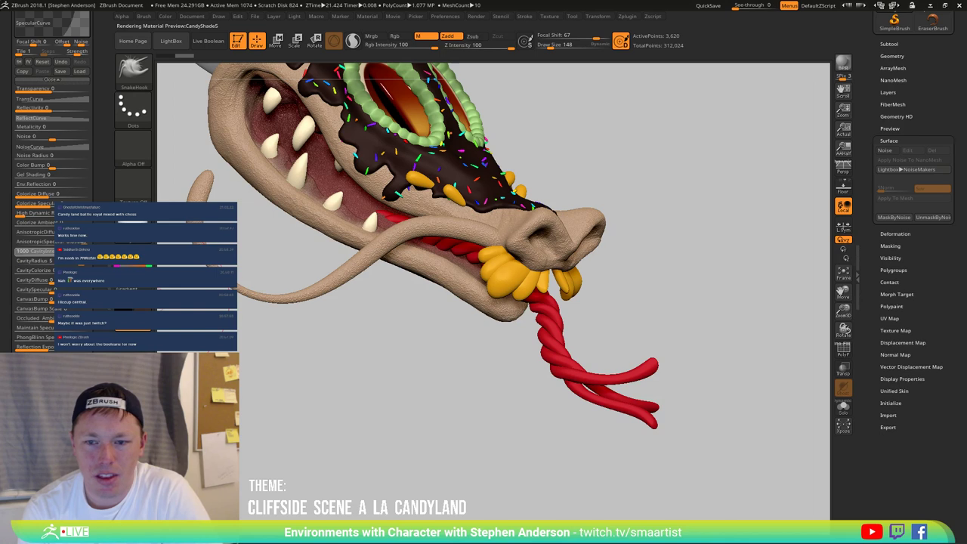
type("1000")
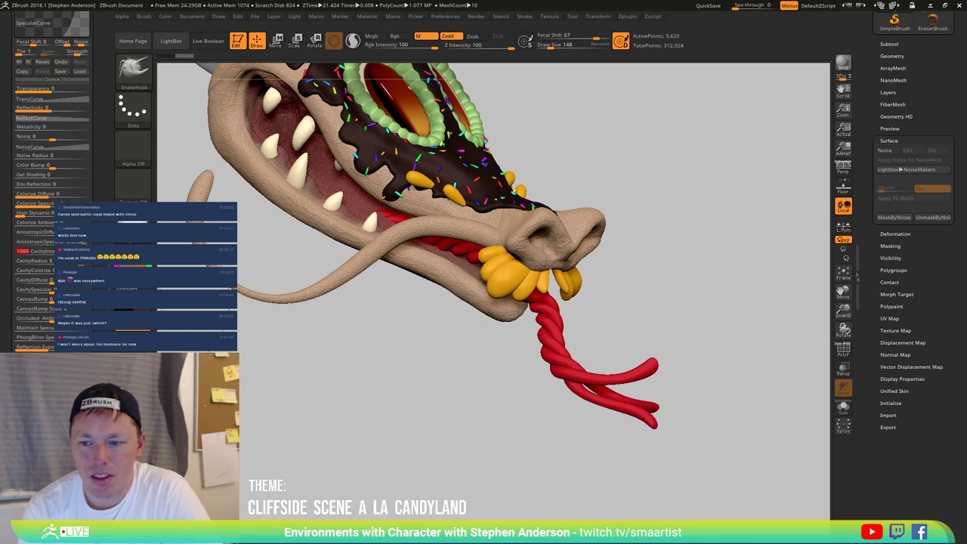
key("Return")
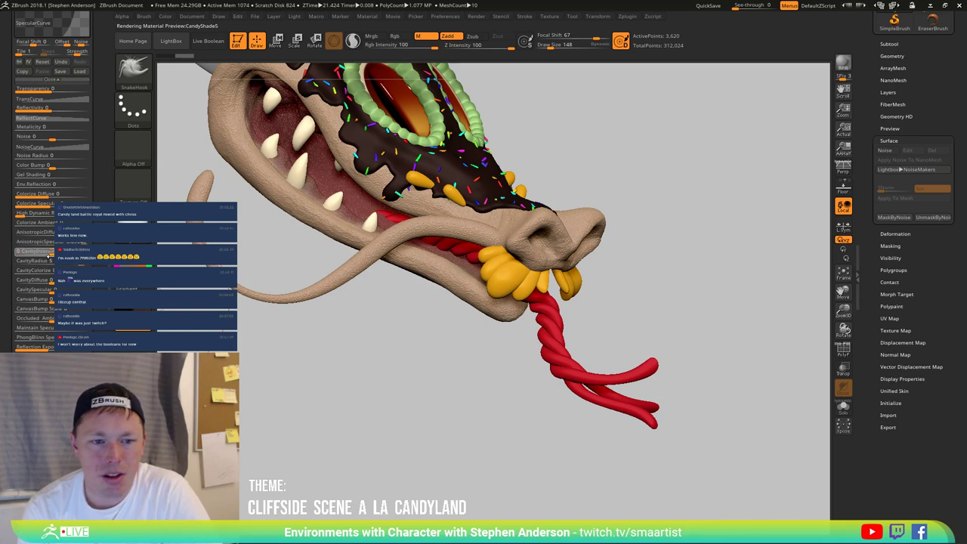
Step: Raise CandyShade5's CavityColorize, lower its CavityIntensity to -17.36674, and set its CavityRadius to 0
left_click_drag(47, 253, 71, 253)
left_click(21, 252)
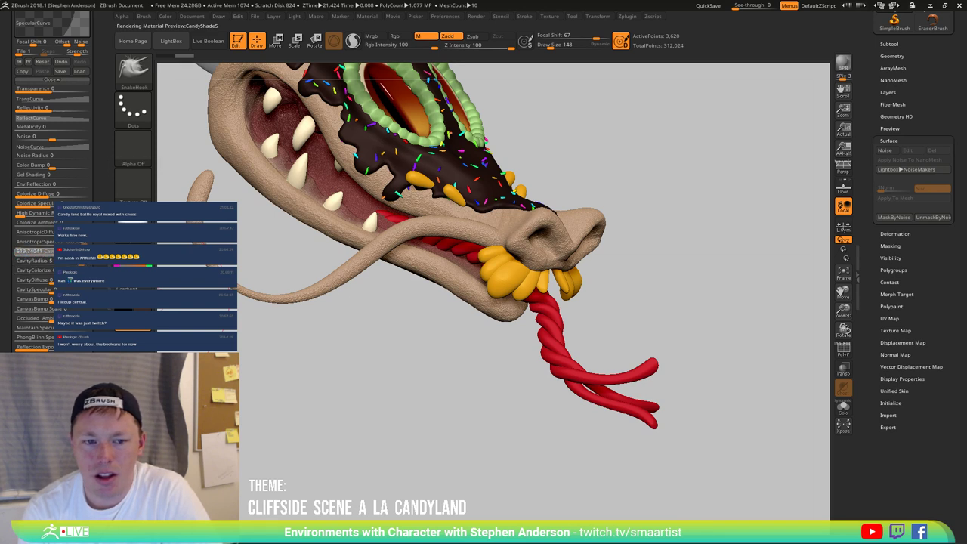
left_click(51, 262)
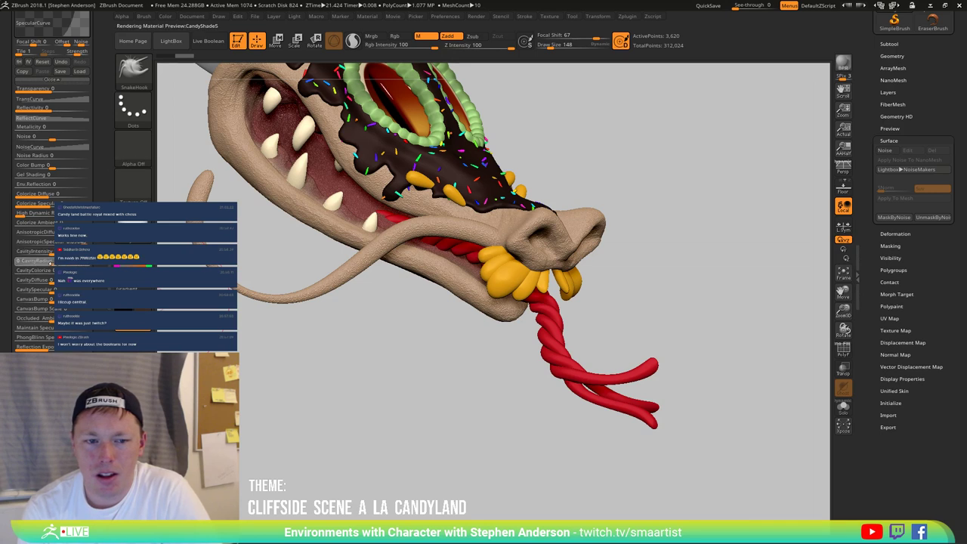
left_click(73, 270)
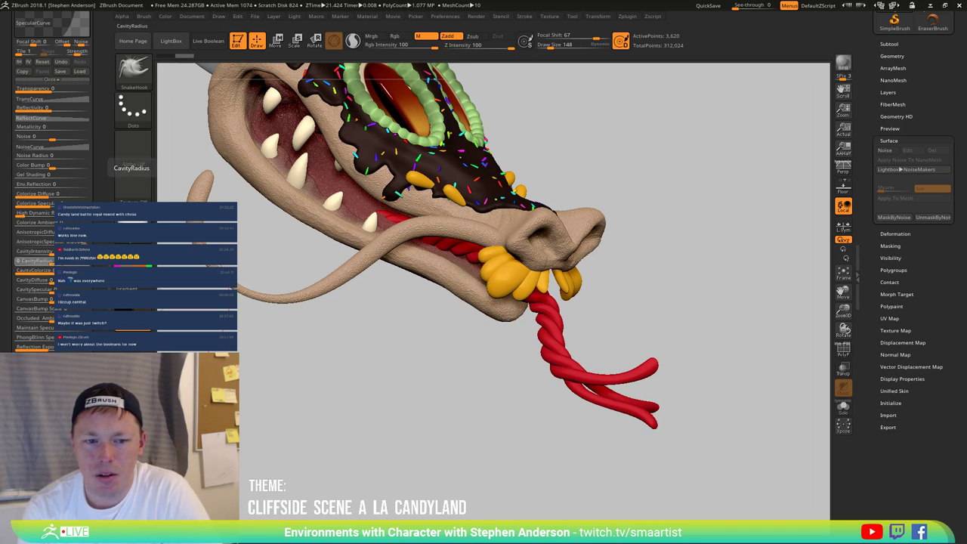
left_click(72, 261)
left_click(70, 251)
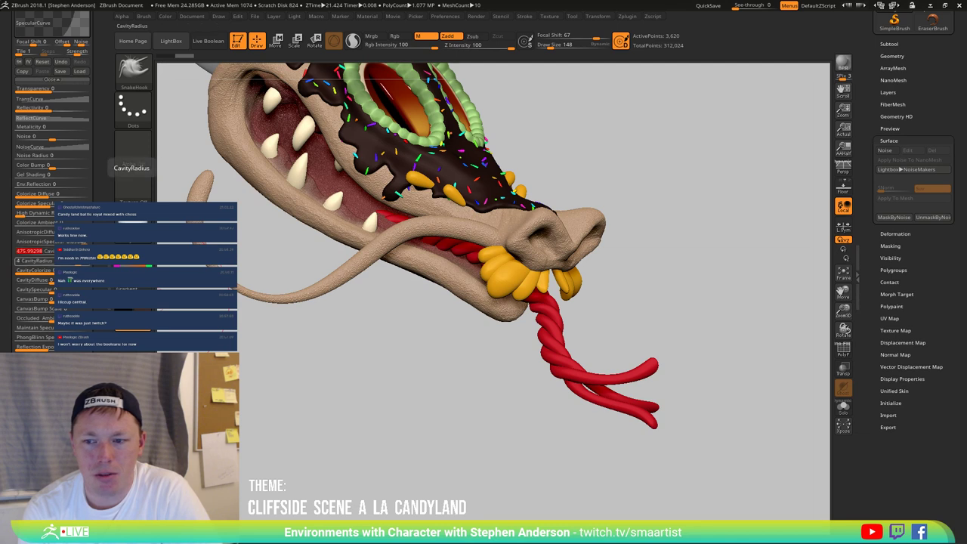
left_click_drag(83, 251, 47, 254)
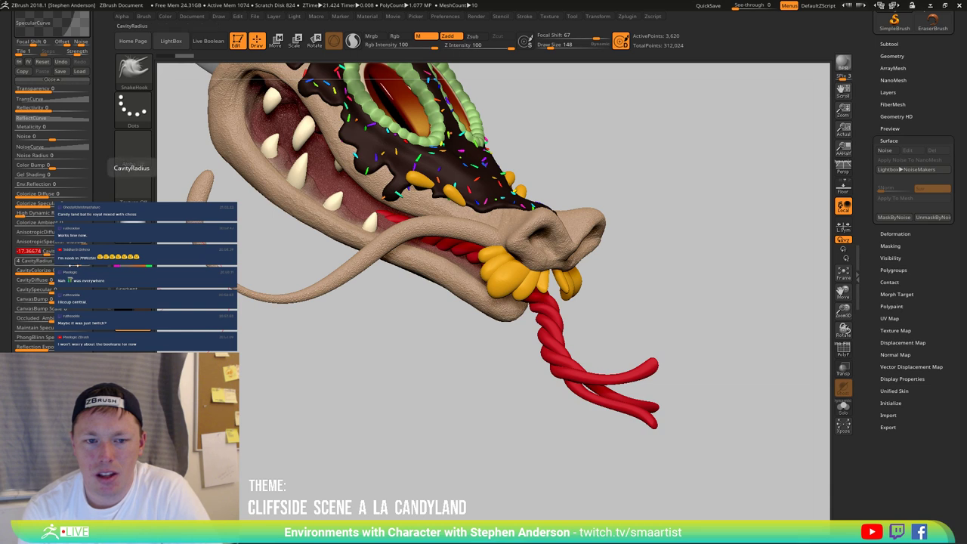
left_click(46, 261)
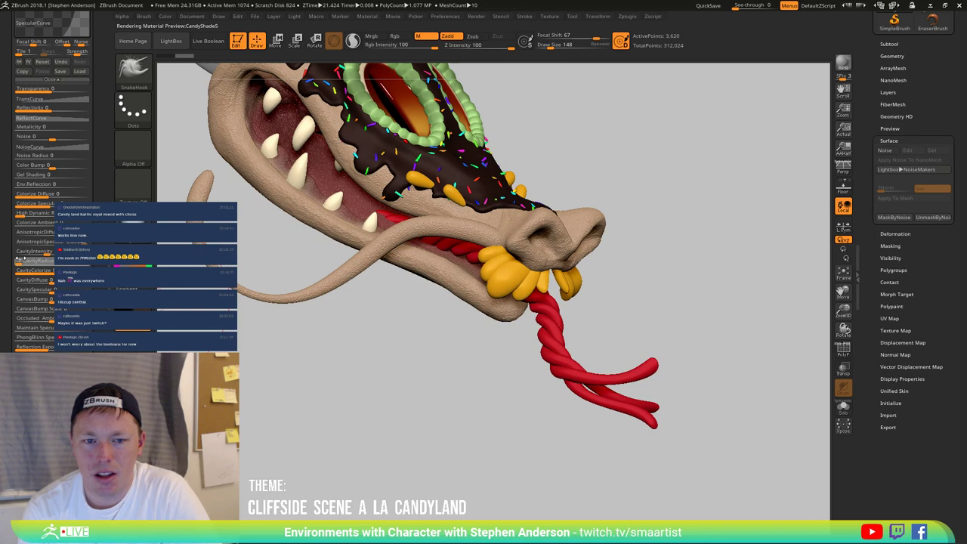
left_click(48, 260)
Step: Turn off polypaint display for the Tongue1 subtool
mouse_move(133, 220)
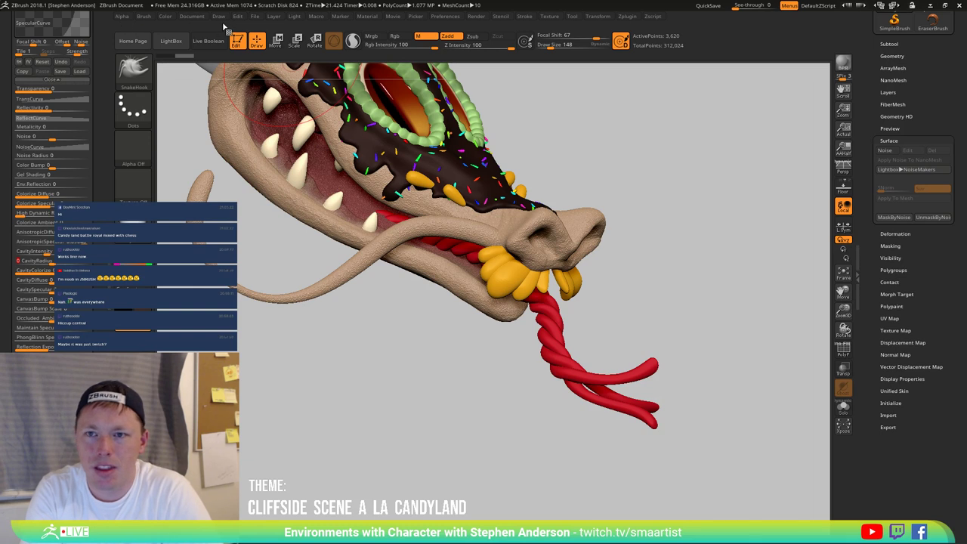
left_click(164, 16)
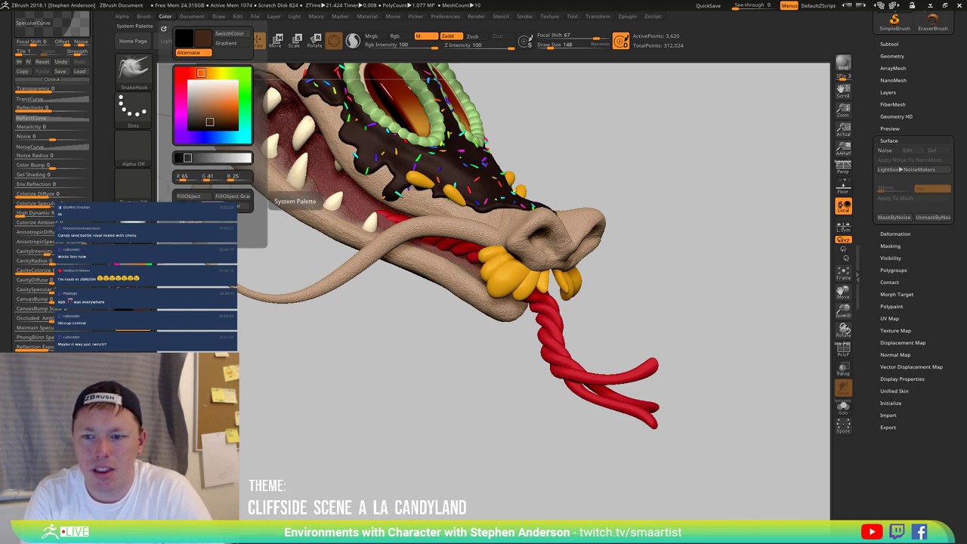
left_click_drag(673, 270, 741, 210)
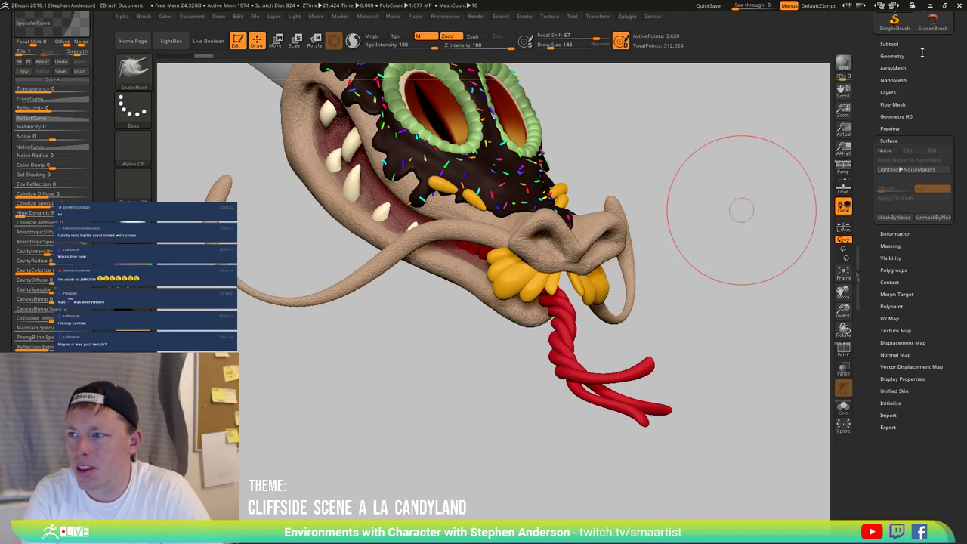
left_click(889, 45)
left_click(934, 55)
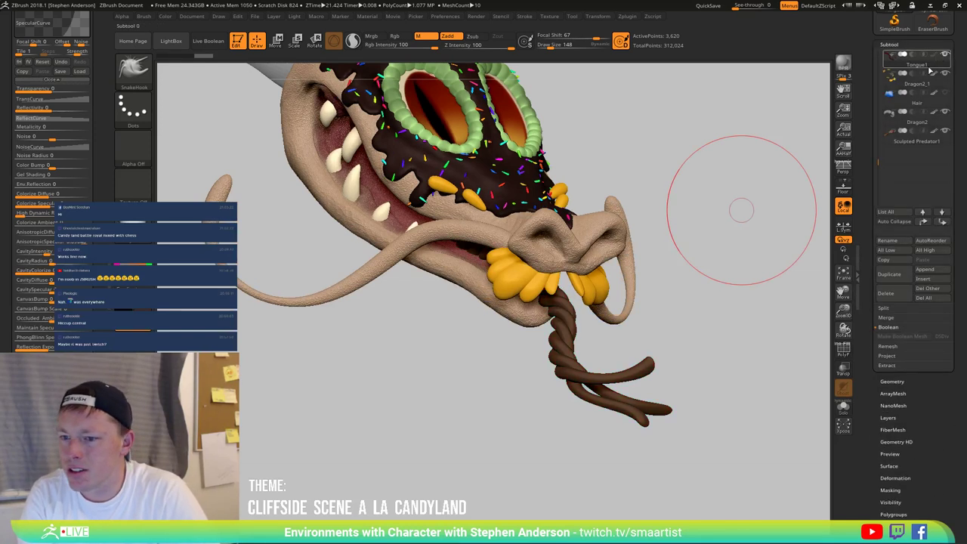
Step: Change the colour shown on the Tongue1 subtool to red
left_click_drag(703, 237, 174, 276)
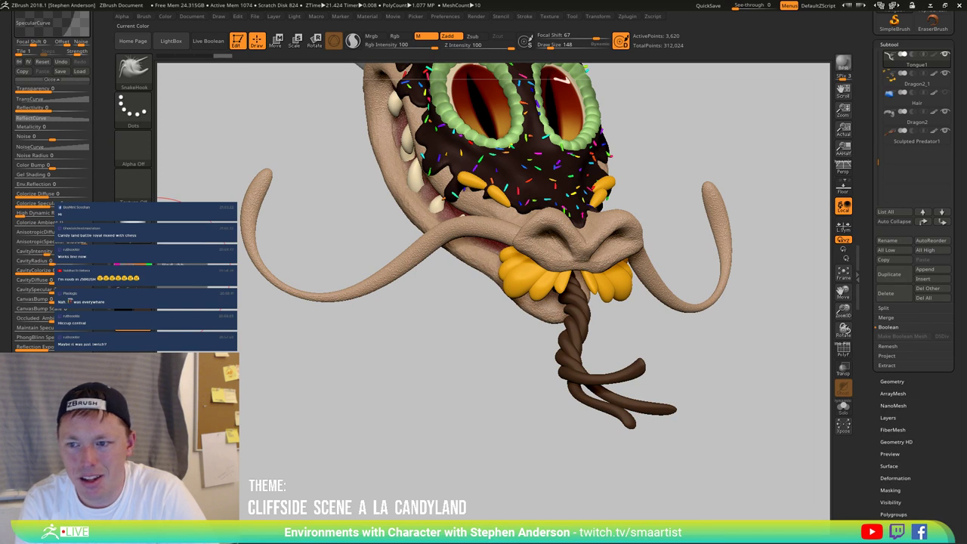
left_click(934, 55)
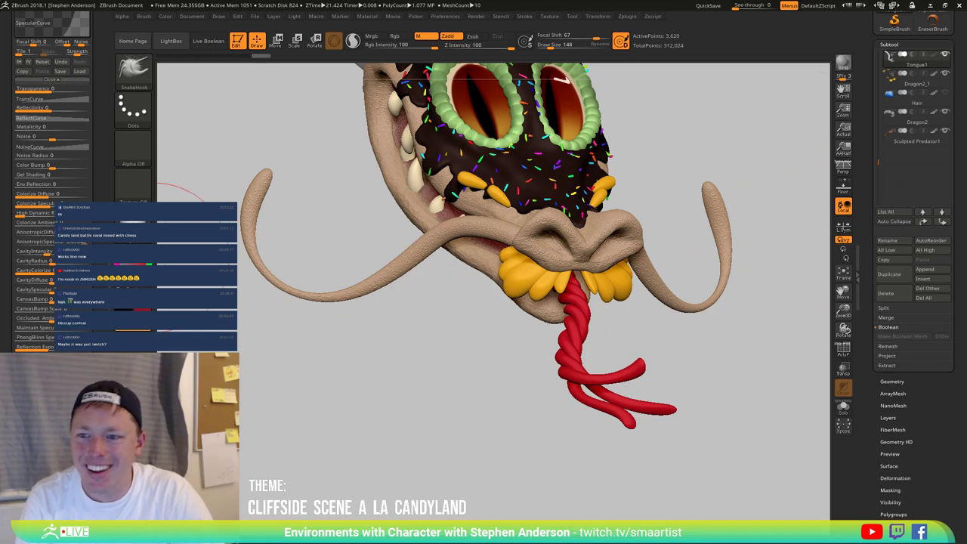
mouse_move(488, 384)
left_mouse_down()
mouse_move(604, 318)
mouse_move(732, 220)
mouse_move(643, 222)
left_mouse_up()
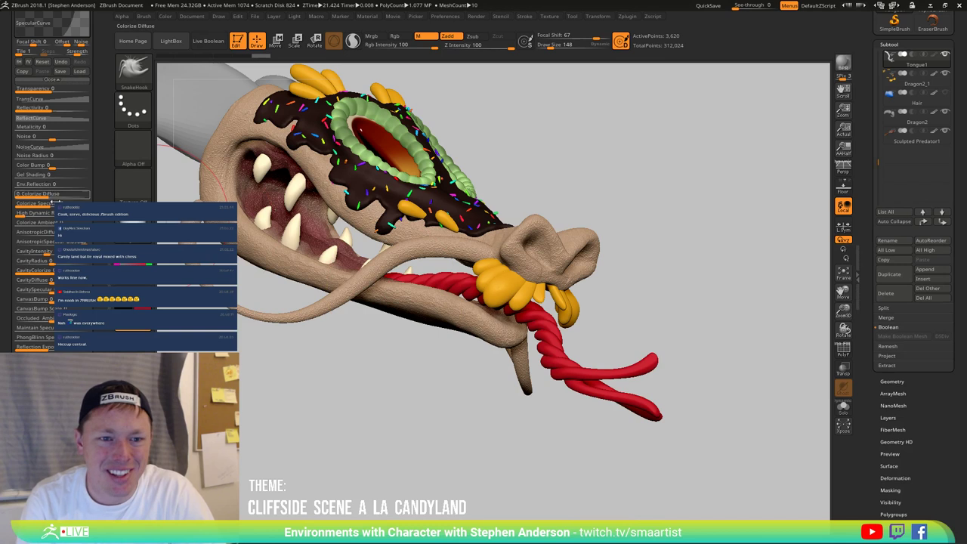
Step: Try different CavityColorize, CavityRadius, CavityIntensity and Occluded Ambient values on the CandyShade5 material
left_click_drag(71, 270, 43, 269)
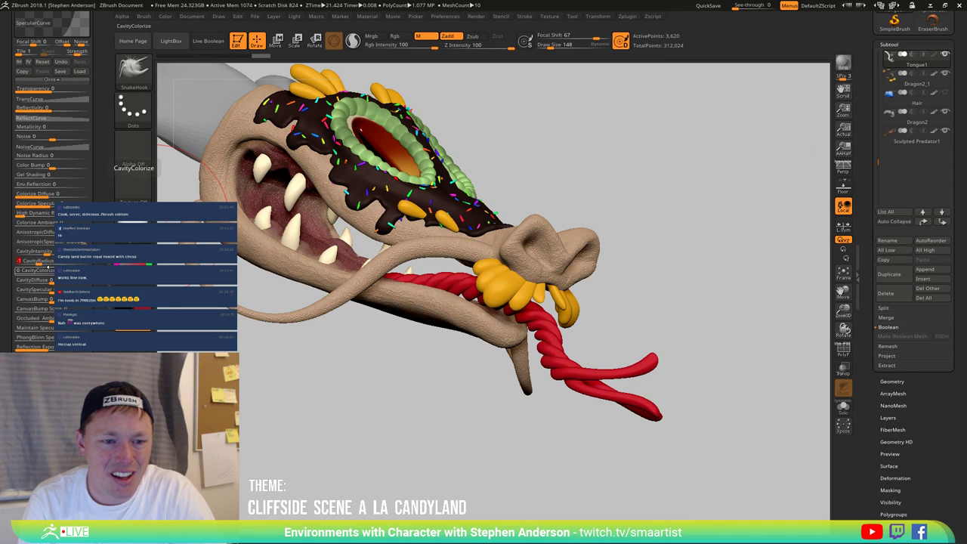
left_click_drag(41, 263, 60, 251)
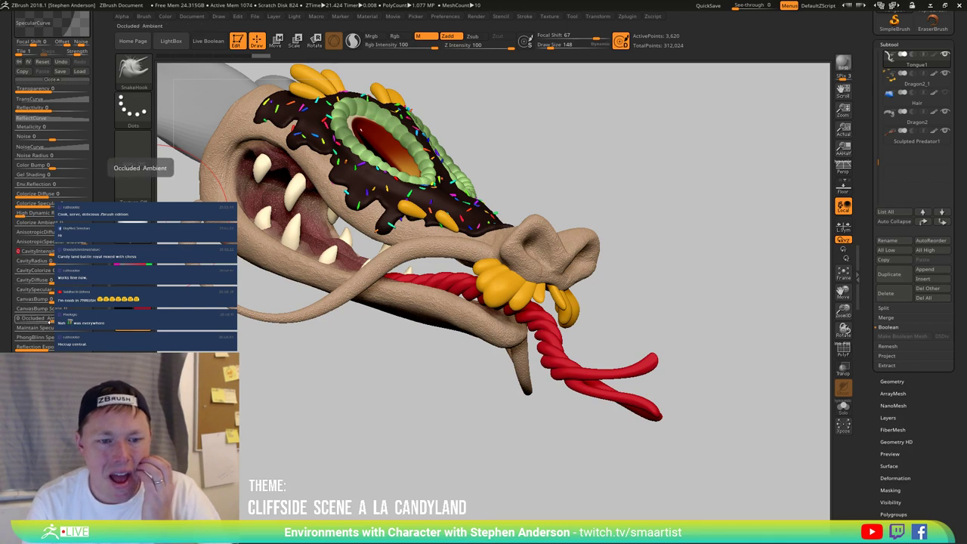
left_click(48, 318)
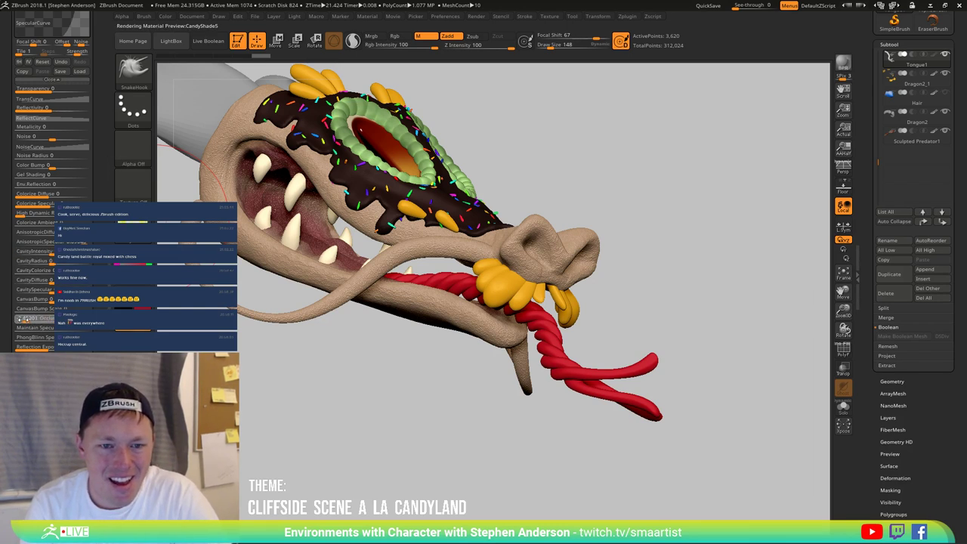
left_click_drag(32, 318, 35, 318)
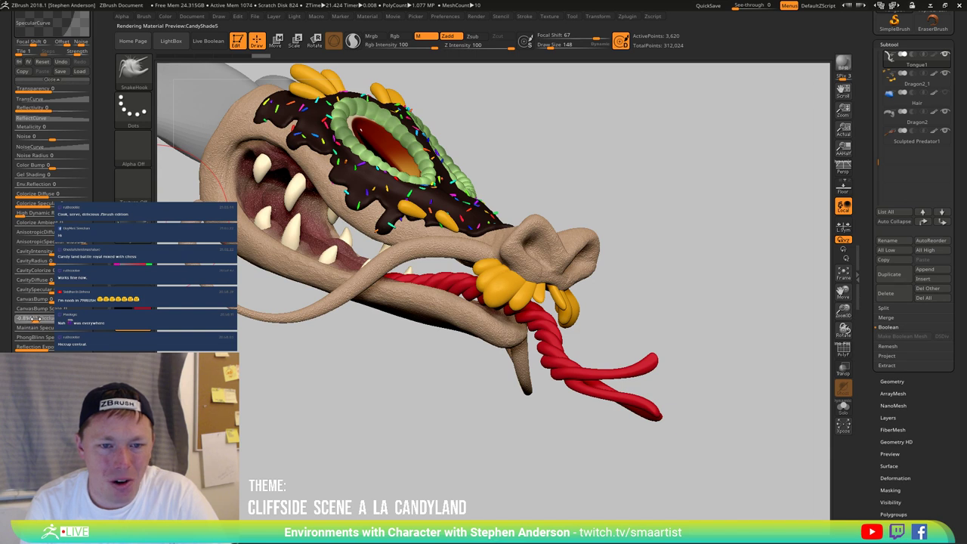
key("Return")
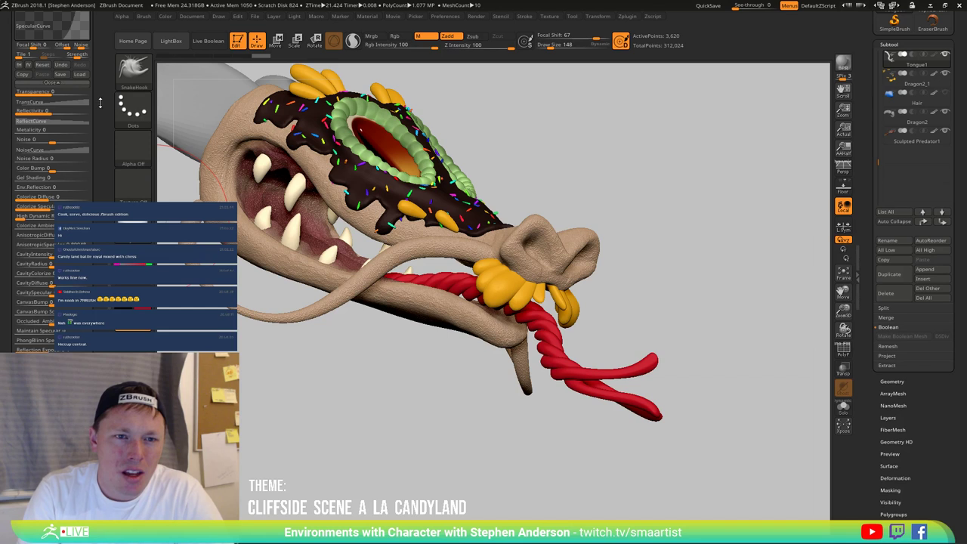
left_click_drag(90, 170, 90, 178)
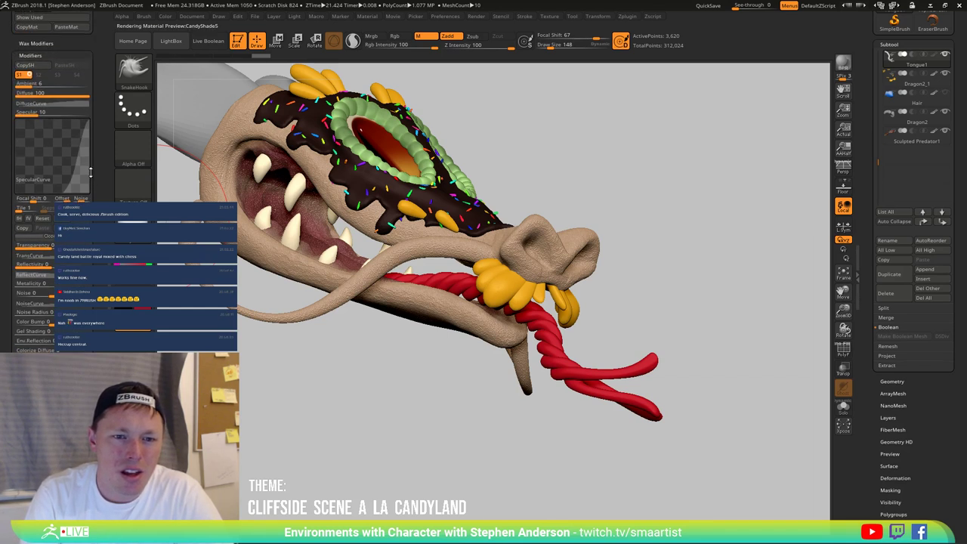
scroll(91, 170, "down", 7)
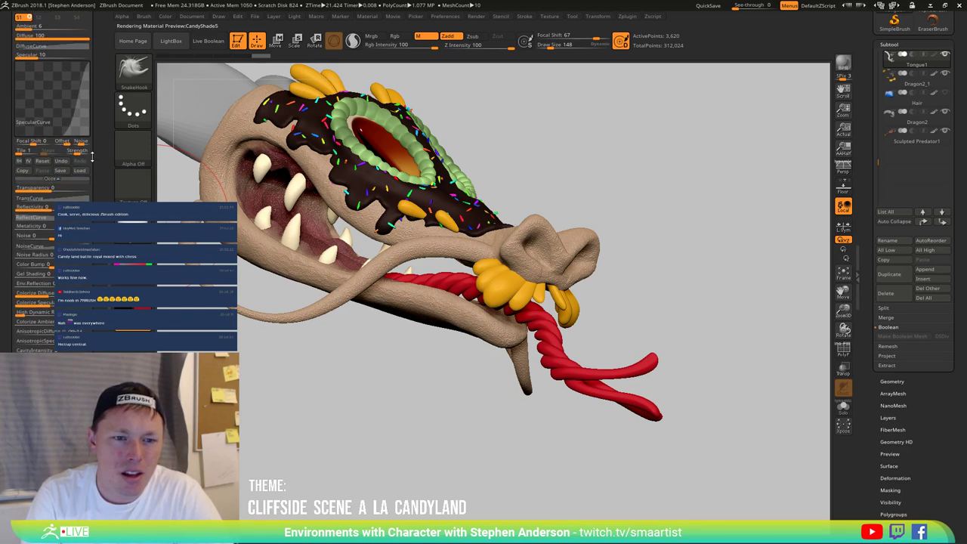
scroll(93, 156, "down", 7)
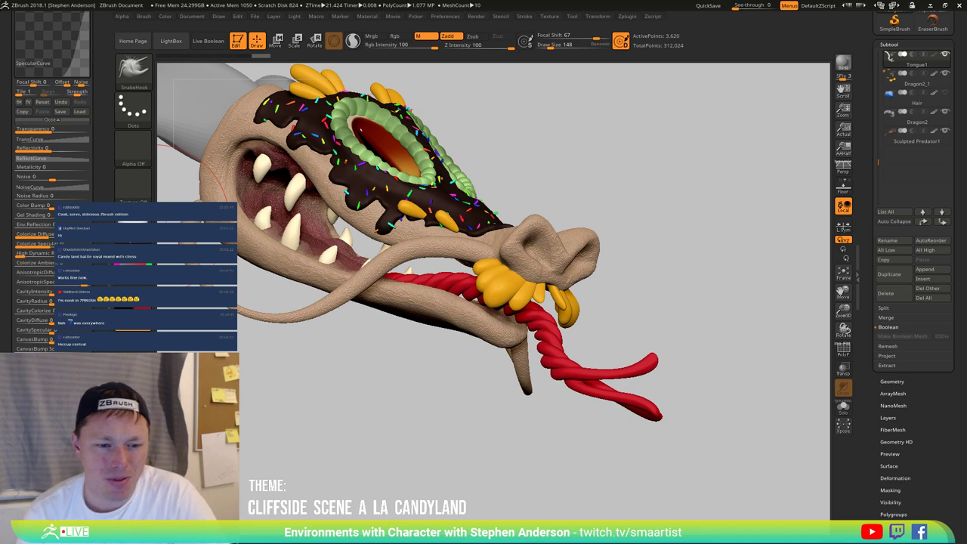
scroll(91, 166, "down", 5)
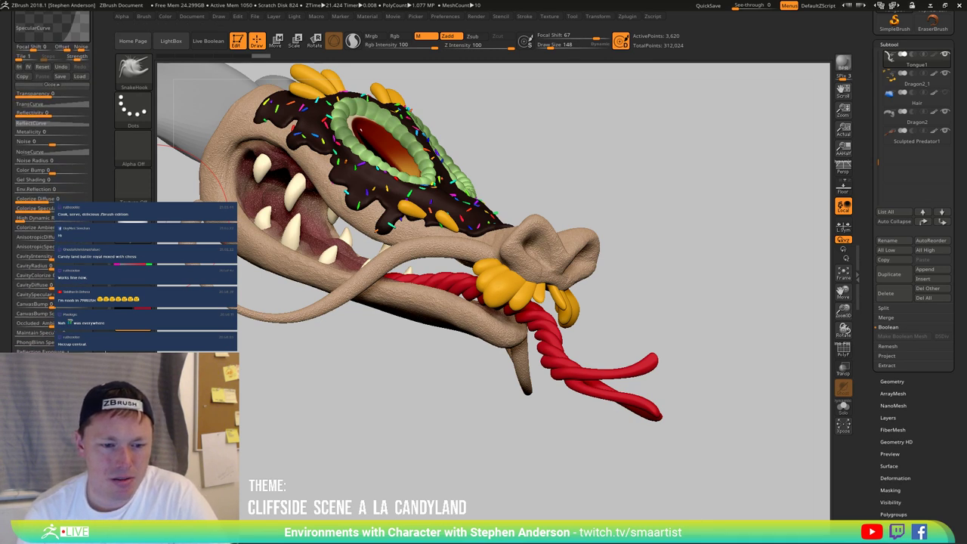
scroll(49, 188, "up", 2)
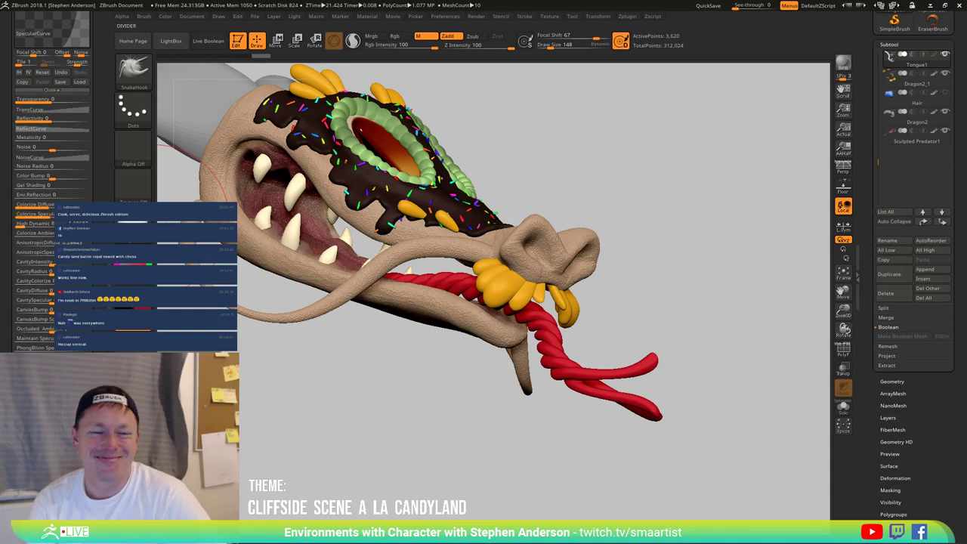
Step: Select the dragon head subtool Dragon1_1, with the draw size at 24, and solo it
left_click_drag(321, 407, 355, 294)
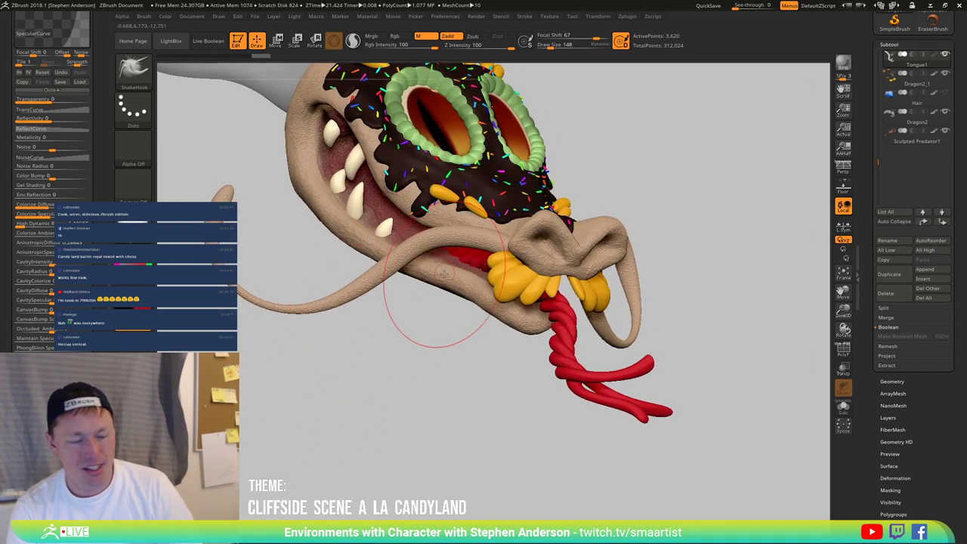
left_click(461, 303, "alt")
left_click_drag(460, 304, 407, 281)
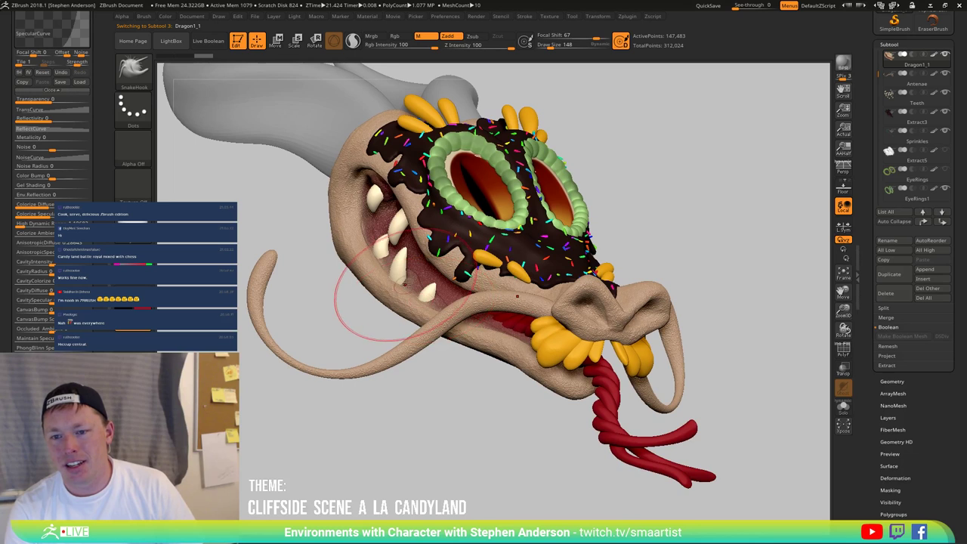
type("s24")
key("Return")
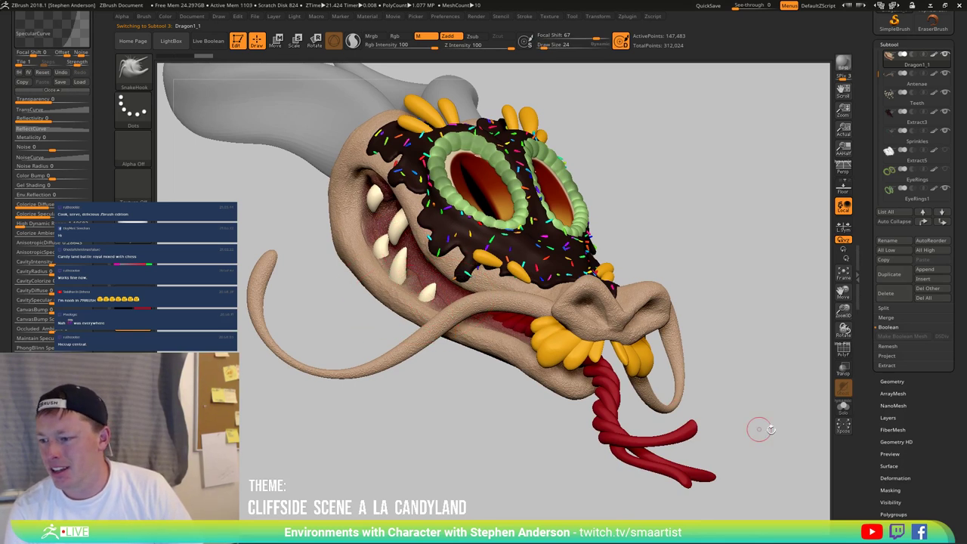
left_click(840, 408)
right_click_drag(544, 371, 574, 339)
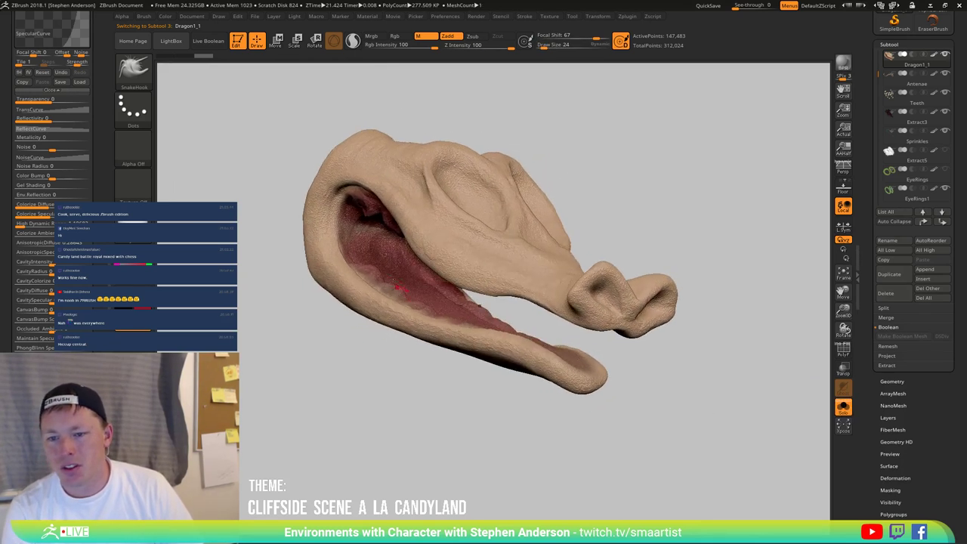
right_click_drag(489, 280, 398, 288, "ctrl")
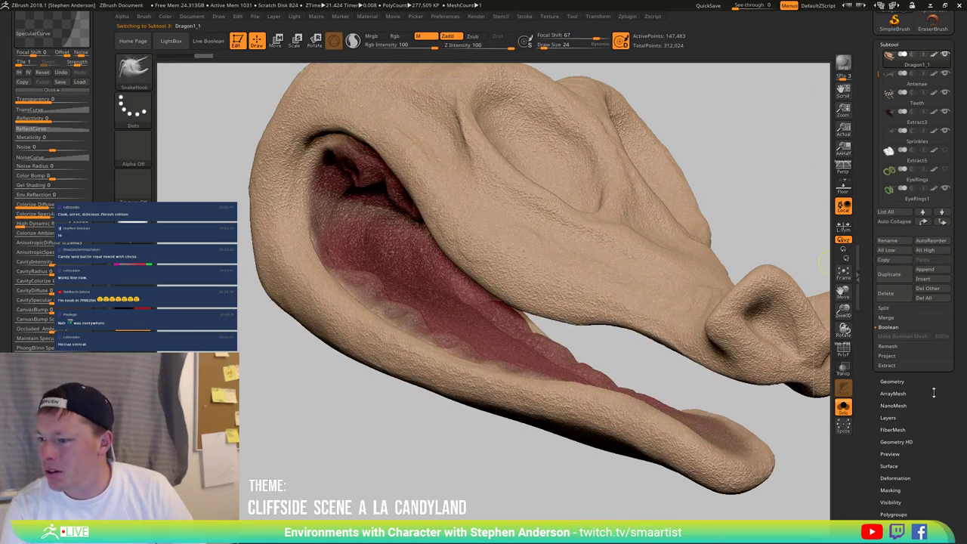
Step: Set the draw size to 64 and isolate the mouth interior polygroup of the head
left_click_drag(925, 427, 920, 387)
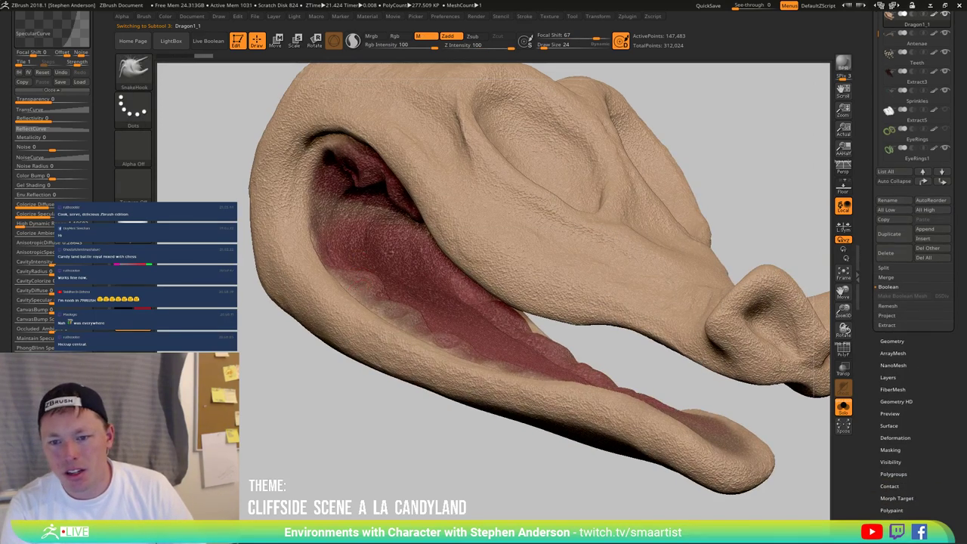
right_click_drag(484, 302, 365, 280)
key("s")
mouse_move(364, 280)
left_mouse_down()
mouse_move(376, 283)
mouse_move(355, 260)
left_mouse_up()
left_click(368, 280)
mouse_move(397, 279)
right_mouse_down()
mouse_move(324, 294)
mouse_move(306, 321)
mouse_move(386, 304)
mouse_move(542, 385)
right_mouse_up()
left_click(381, 303, "ctrl+shift")
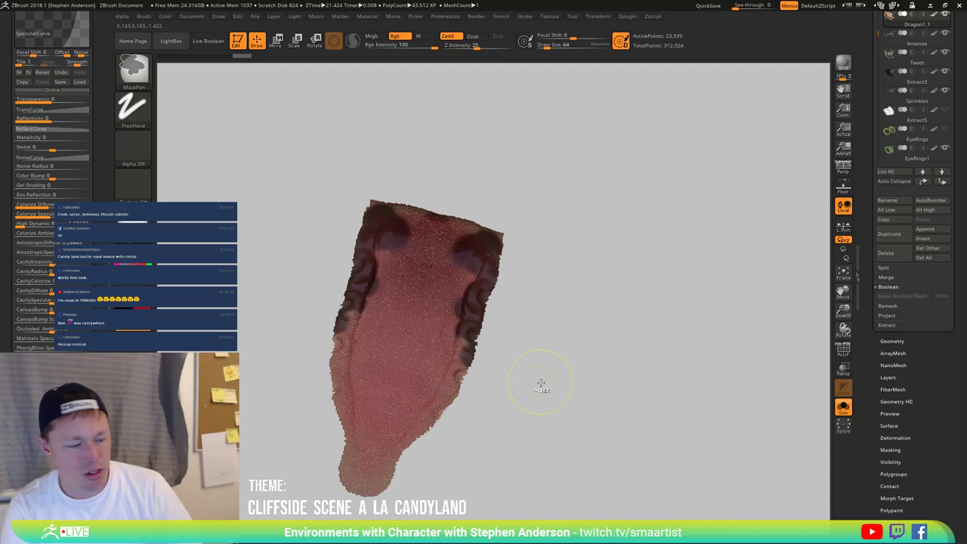
Step: Mask the entire isolated mouth interior and unhide the rest of the head
key("ctrl+a")
left_click(602, 381, "ctrl+shift")
mouse_move(609, 386)
right_mouse_down()
mouse_move(609, 324)
mouse_move(583, 287)
mouse_move(459, 239)
mouse_move(556, 198)
mouse_move(548, 224)
mouse_move(578, 237)
mouse_move(715, 244)
mouse_move(607, 259)
mouse_move(631, 258)
mouse_move(604, 249)
mouse_move(669, 247)
mouse_move(613, 270)
right_mouse_up()
left_click(458, 239, "ctrl+shift")
left_click(579, 250, "ctrl+shift")
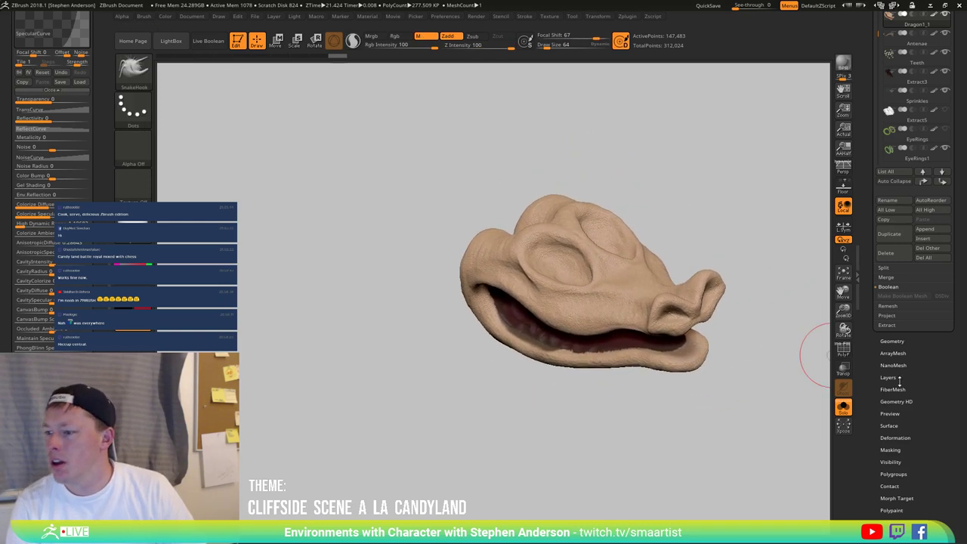
Step: Extract the masked mouth interior as a new subtool with a smoothness of 5 and a thickness of 0.0025
left_click(888, 325)
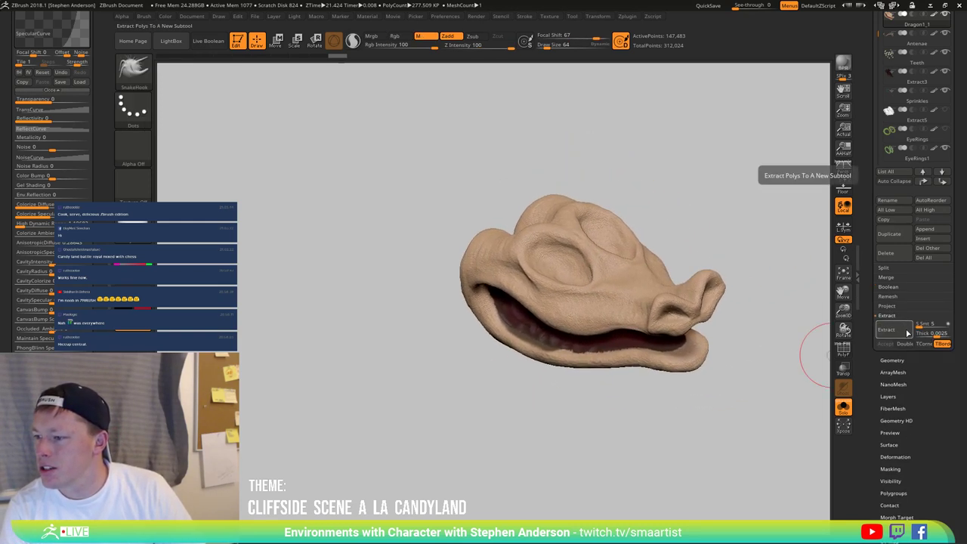
left_click(899, 333)
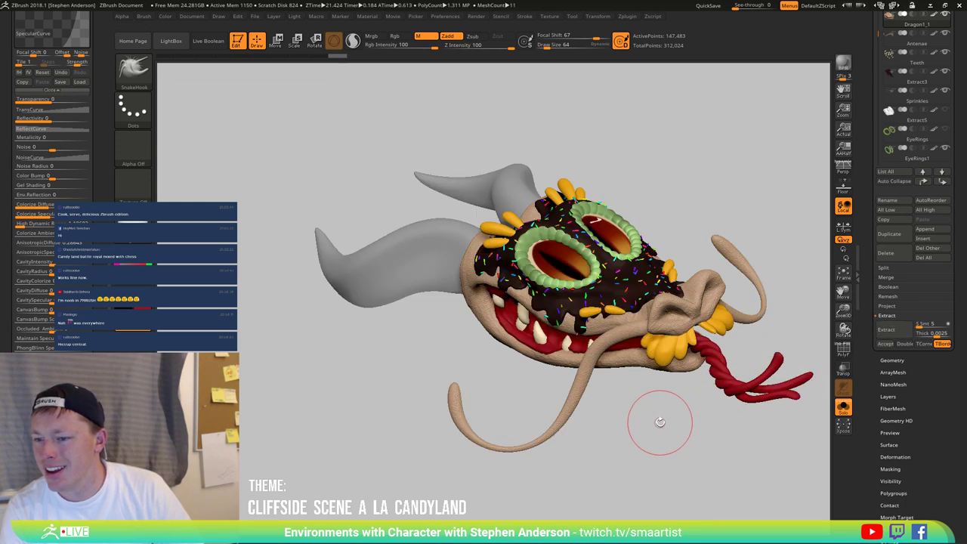
left_click_drag(661, 419, 675, 398)
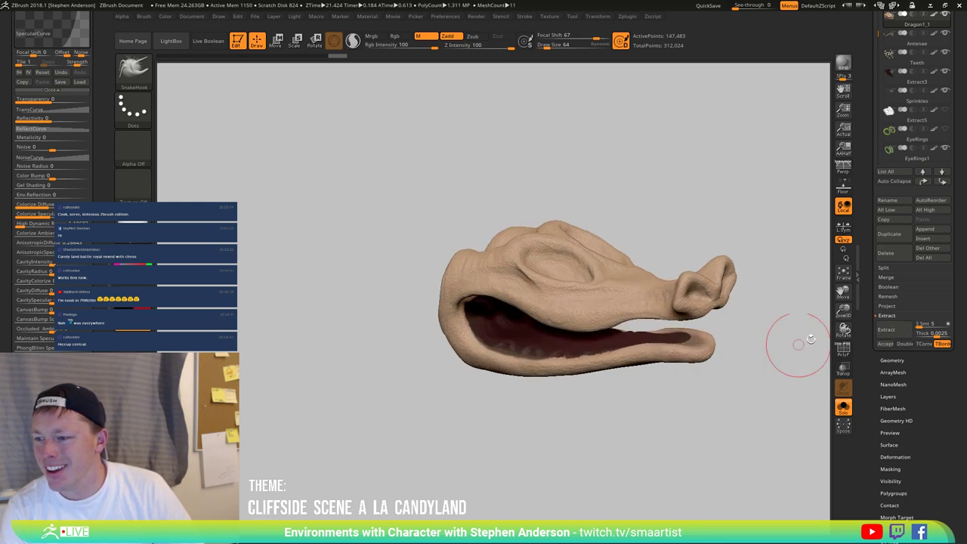
left_click(892, 333)
left_click(890, 333)
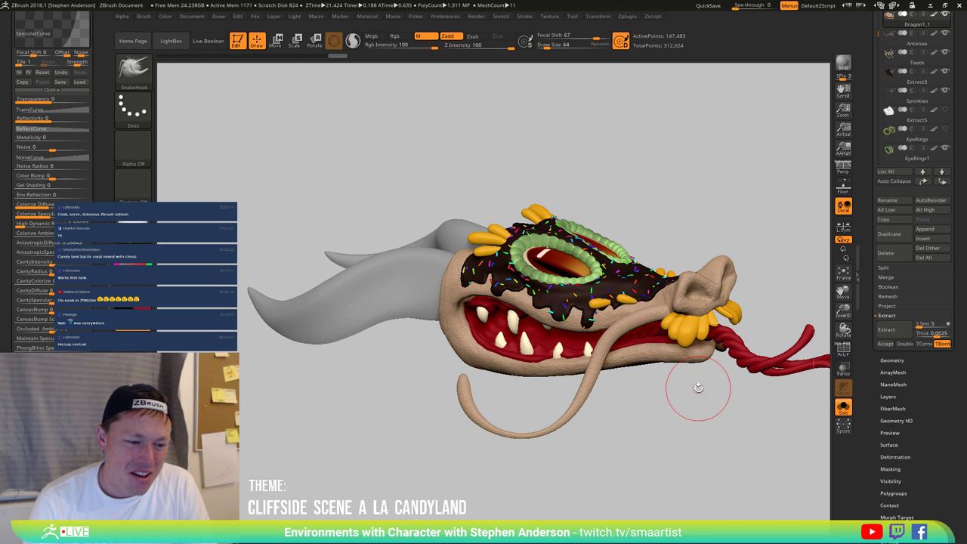
left_click_drag(693, 384, 676, 374)
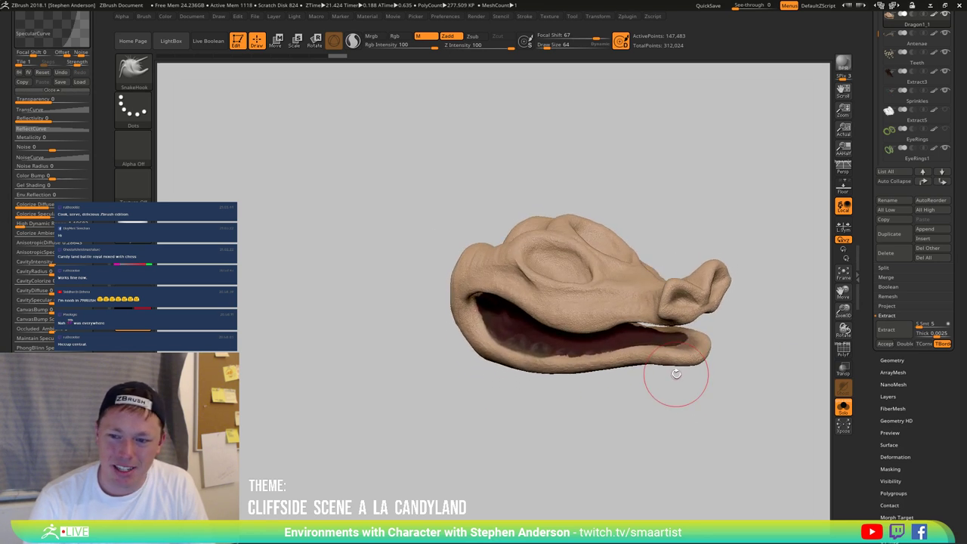
left_click(883, 344)
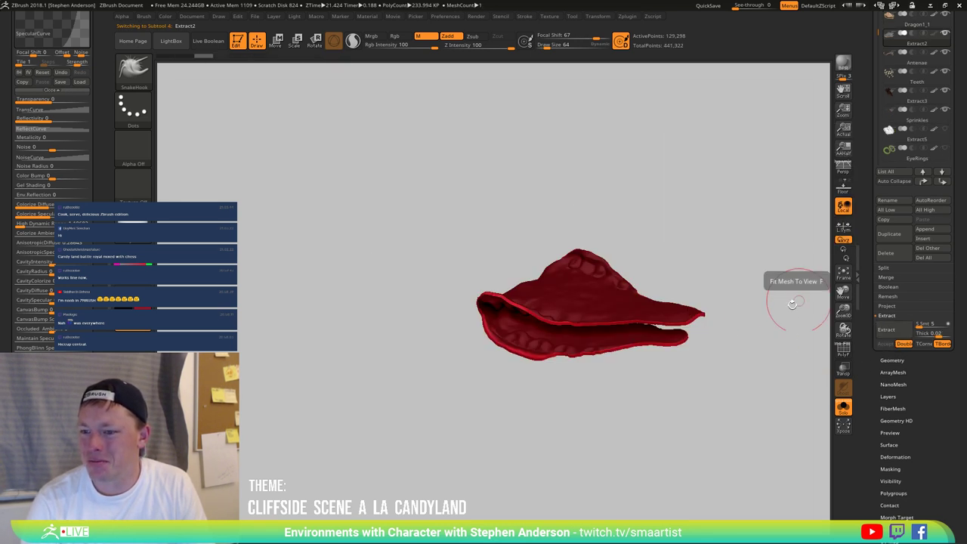
Step: Clear the mask on the extracted mouth lining and bring all the dragon's subtools back into view
mouse_move(793, 296)
left_mouse_down()
mouse_move(734, 302)
mouse_move(729, 285)
mouse_move(705, 307)
mouse_move(712, 274)
mouse_move(699, 321)
mouse_move(710, 302)
left_mouse_up()
right_click_drag(616, 322, 604, 354, "ctrl")
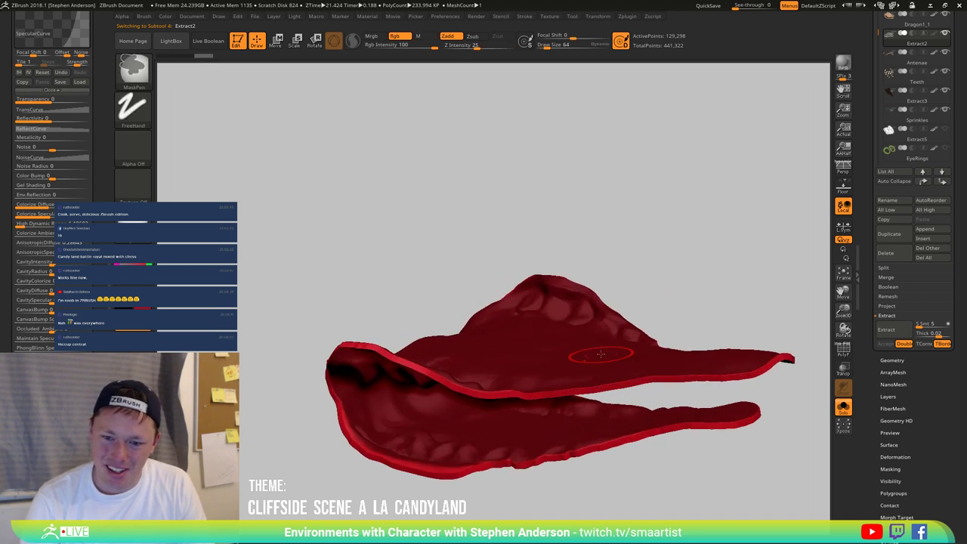
key("shift+f")
mouse_move(633, 305)
left_mouse_down()
mouse_move(620, 304)
mouse_move(615, 334)
left_mouse_up()
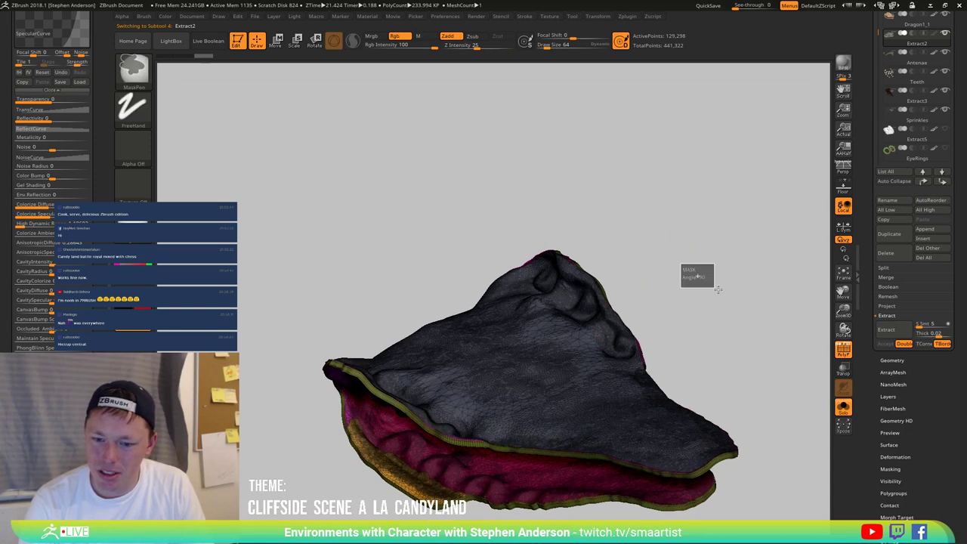
key("shift+f")
right_click_drag(565, 345, 580, 266)
left_click_drag(580, 266, 594, 280)
right_click_drag(595, 279, 664, 315)
left_click(843, 407)
right_click_drag(793, 342, 722, 355, "alt")
key("shift+f")
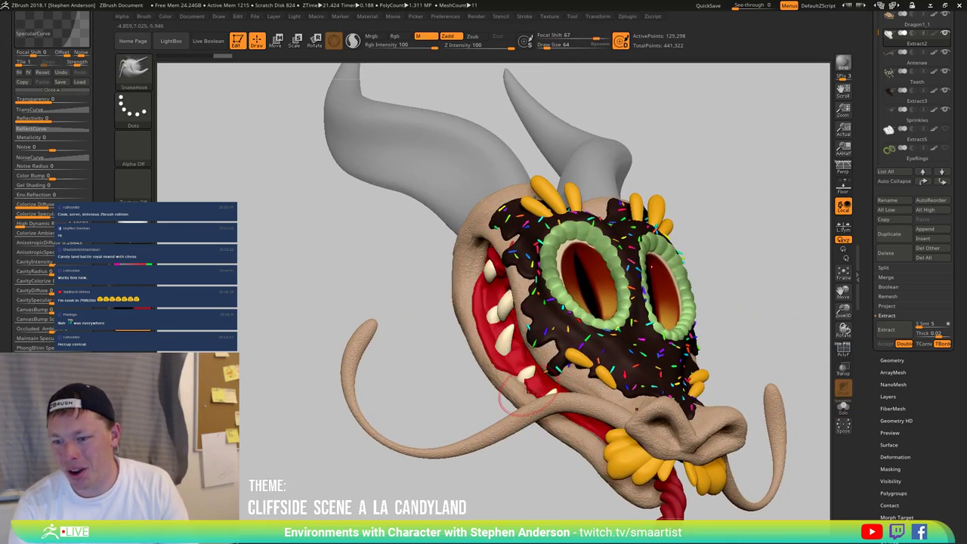
Step: Set the draw size to 29 and smooth the extracted lining at the rear corner of the dragon's mouth
right_click_drag(529, 403, 503, 358)
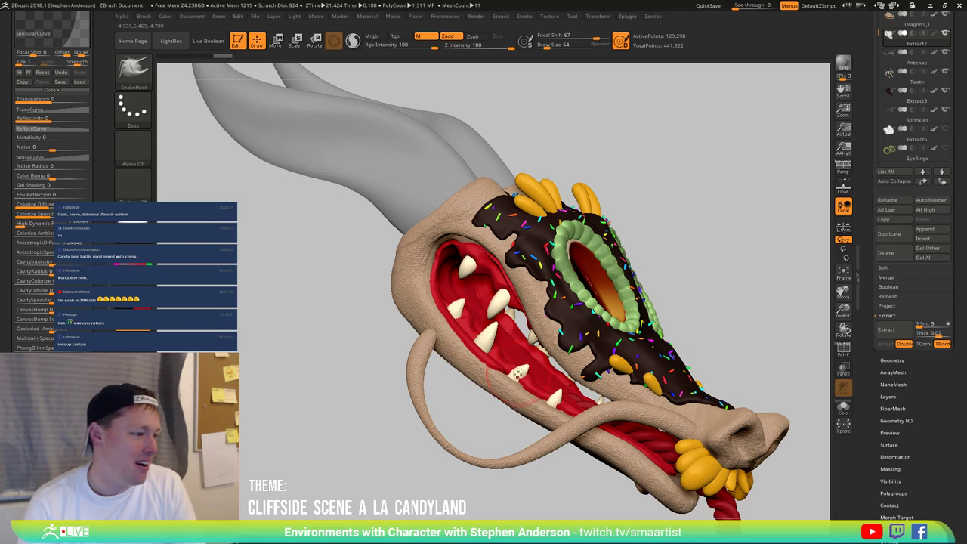
key("s")
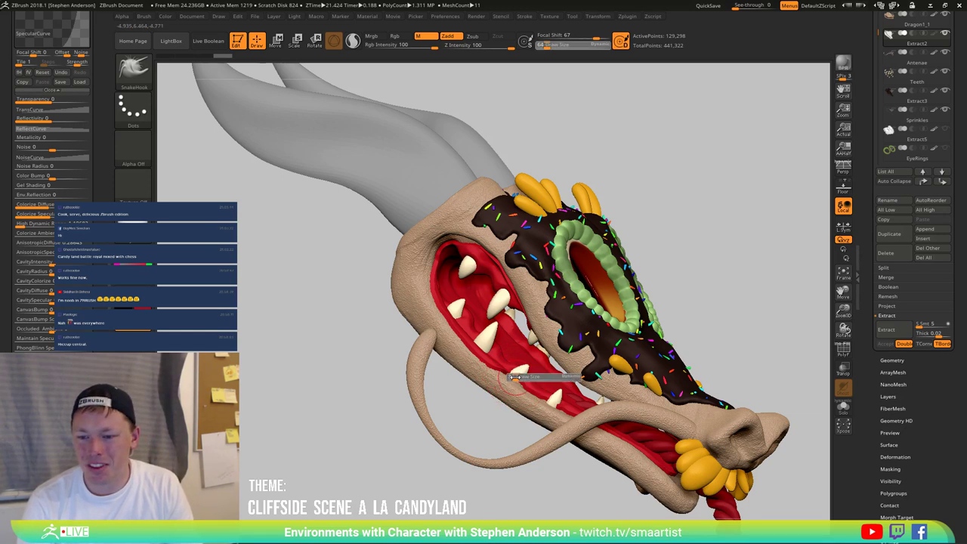
left_click(512, 376)
right_click_drag(509, 367, 508, 380)
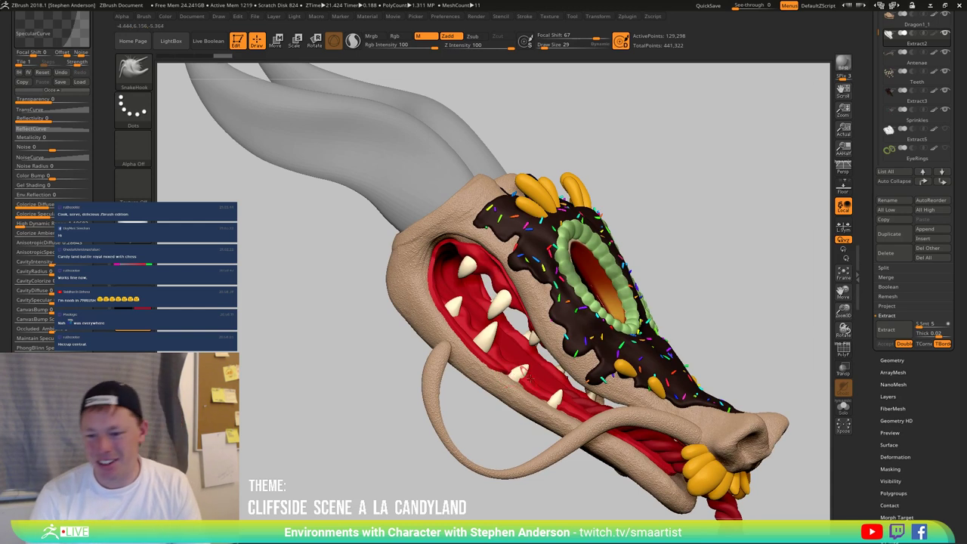
right_click_drag(527, 385, 527, 383)
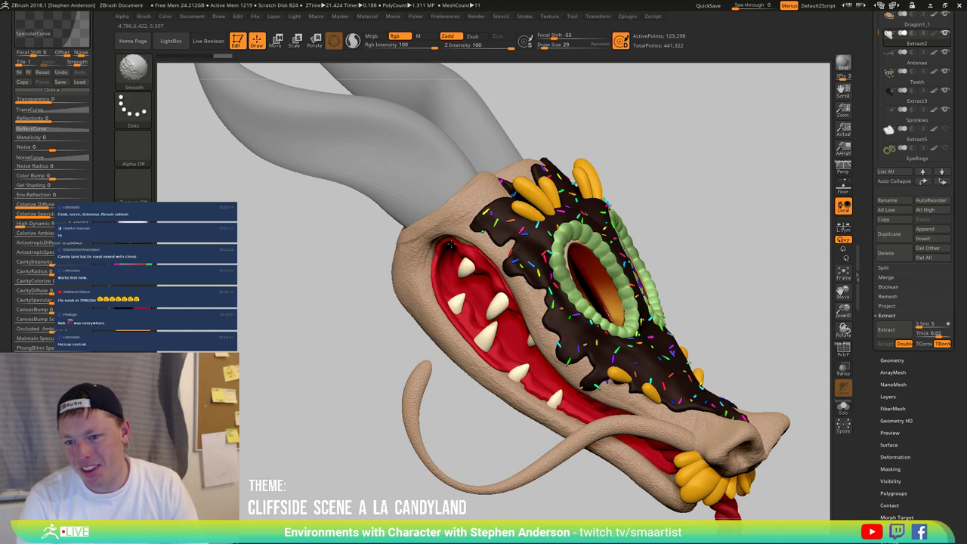
left_click_drag(442, 244, 441, 249, "shift")
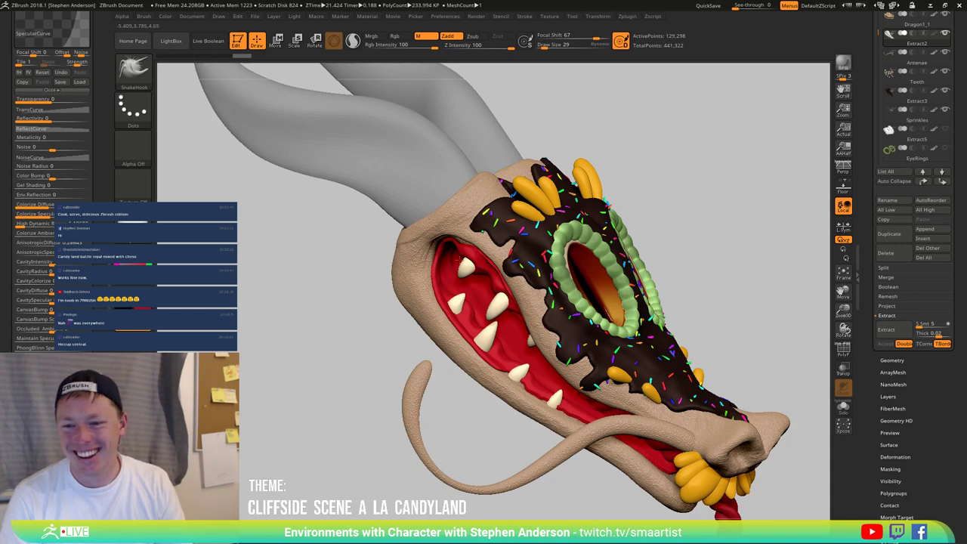
Step: Smooth the edge of the mouth lining along the rear and lower lip of the dragon's mouth
right_click_drag(459, 260, 480, 269)
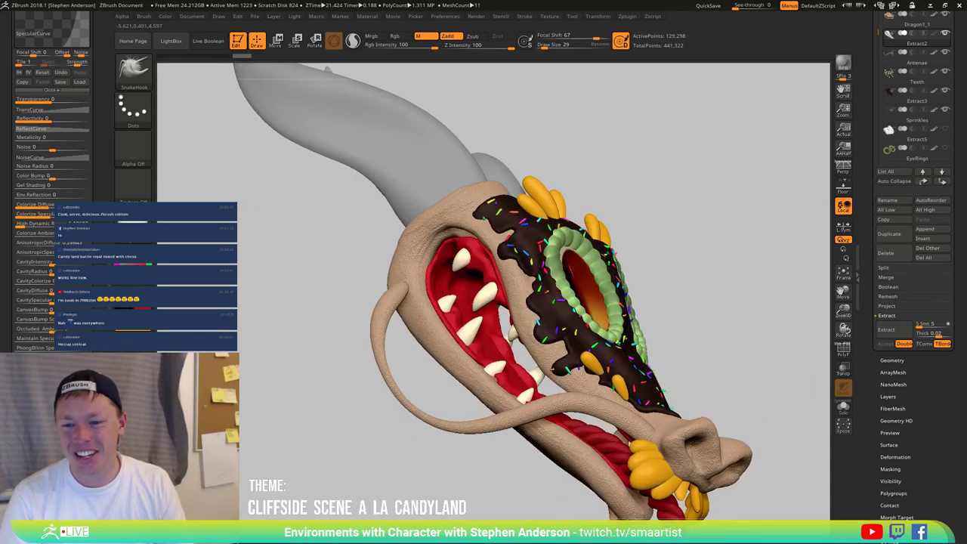
left_click_drag(397, 246, 423, 257)
key("shift")
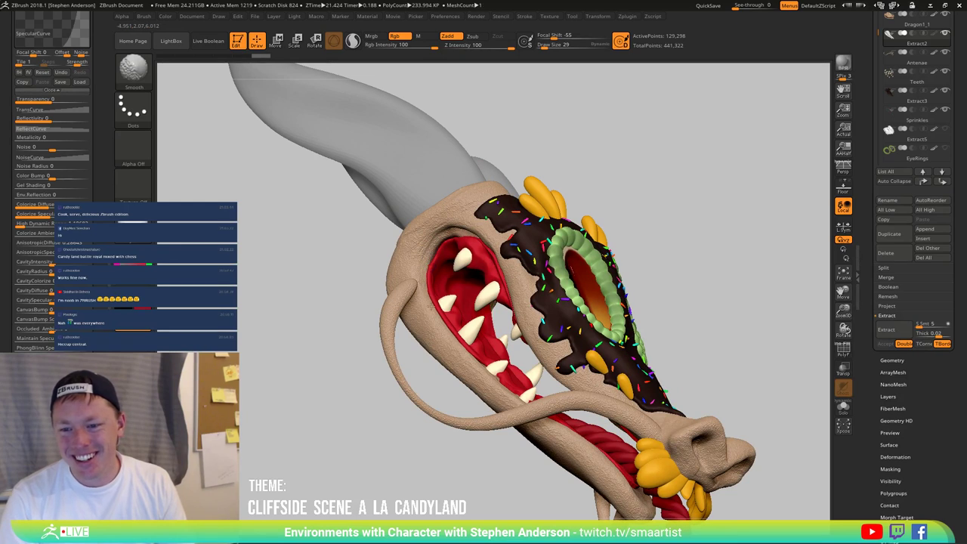
right_click_drag(504, 378, 540, 433)
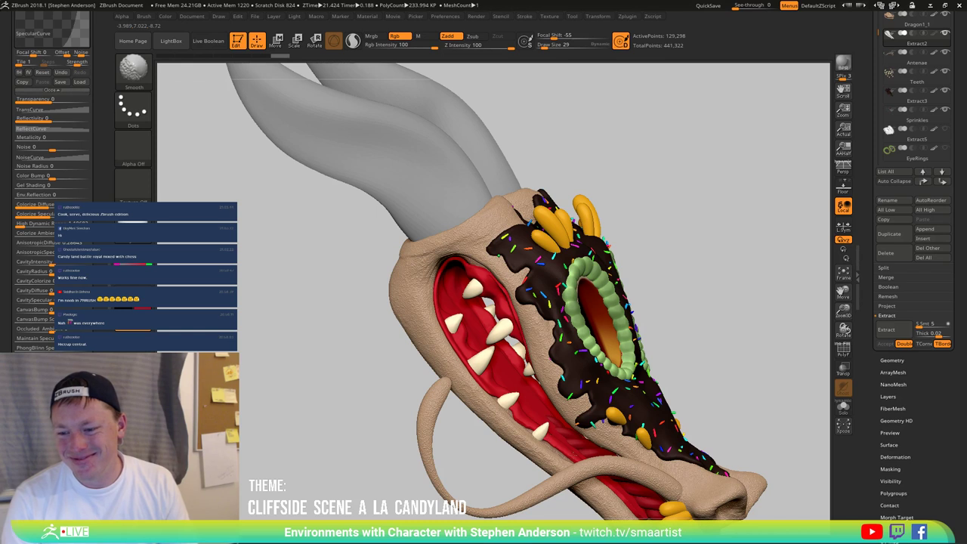
right_click_drag(518, 420, 577, 330)
left_click_drag(577, 329, 519, 359)
key("shift")
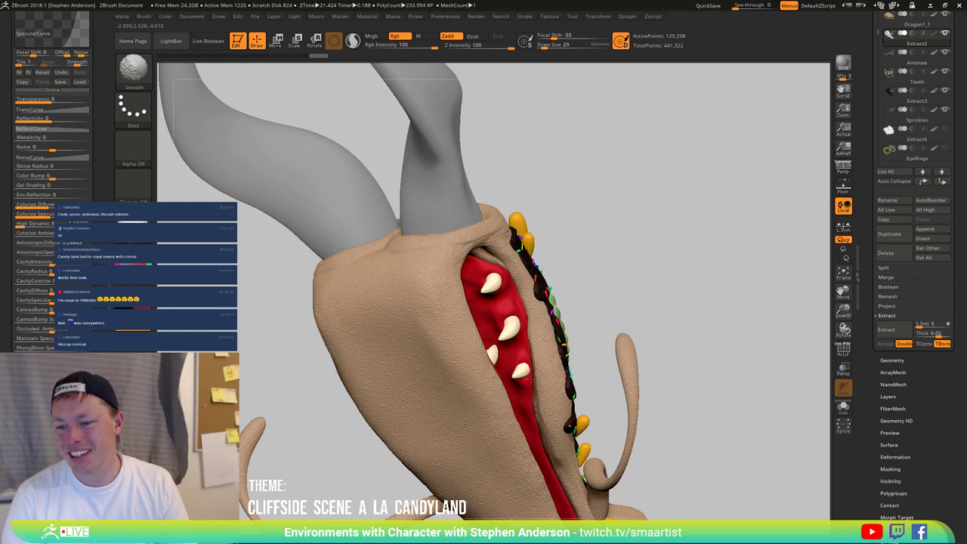
Step: Smooth the mouth lining along the lower jaw forward to the base of the tongue
mouse_move(531, 428)
right_mouse_down()
mouse_move(440, 286)
mouse_move(482, 387)
right_mouse_up()
left_click_drag(482, 387, 471, 318)
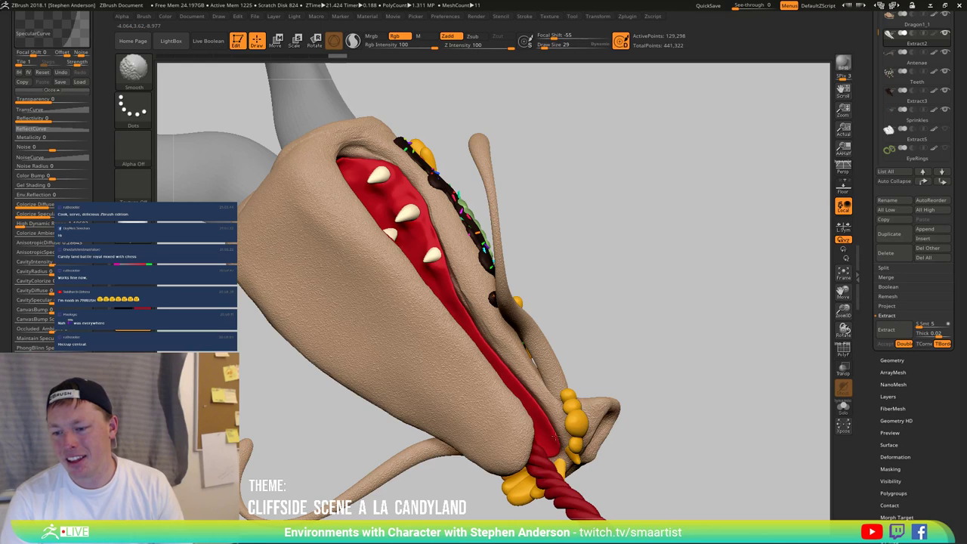
mouse_move(554, 436)
left_mouse_down()
mouse_move(467, 442)
mouse_move(466, 411)
mouse_move(482, 384)
left_mouse_up()
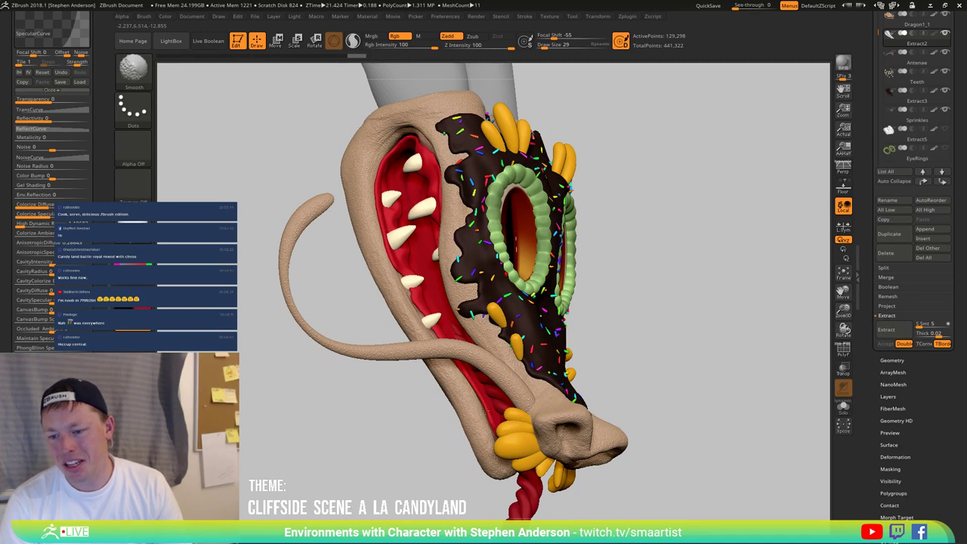
mouse_move(649, 408)
left_mouse_down()
mouse_move(499, 416)
mouse_move(596, 412)
left_mouse_up()
mouse_move(597, 413)
right_mouse_down("ctrl")
mouse_move(604, 377)
mouse_move(475, 385)
mouse_move(502, 414)
right_mouse_up("ctrl")
Step: Set the SnakeHook draw size to 124 and pull the lining's outer edge toward the lower lip
mouse_move(501, 416)
left_mouse_down()
mouse_move(556, 436)
mouse_move(364, 386)
mouse_move(376, 334)
left_mouse_up()
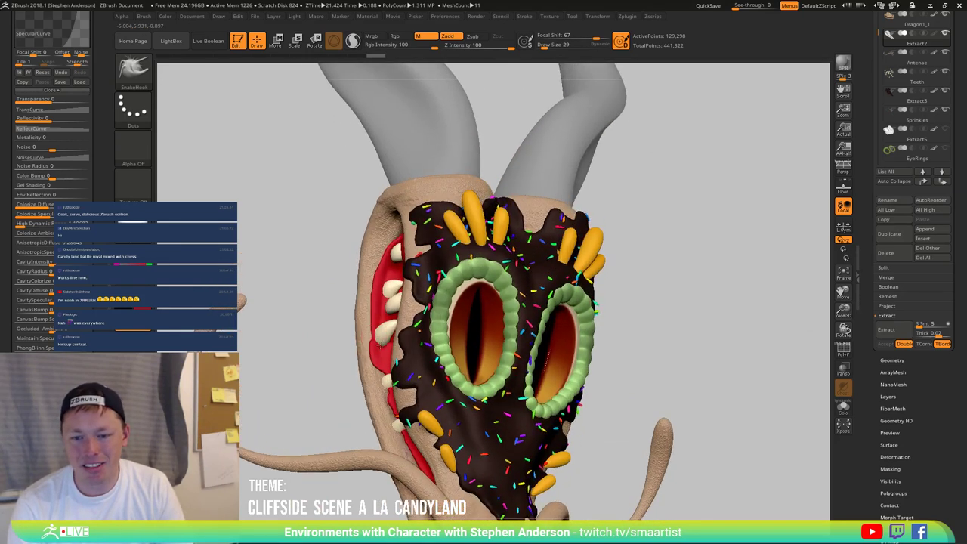
mouse_move(375, 335)
left_mouse_down()
mouse_move(362, 357)
mouse_move(371, 332)
mouse_move(383, 330)
left_mouse_up()
key("s")
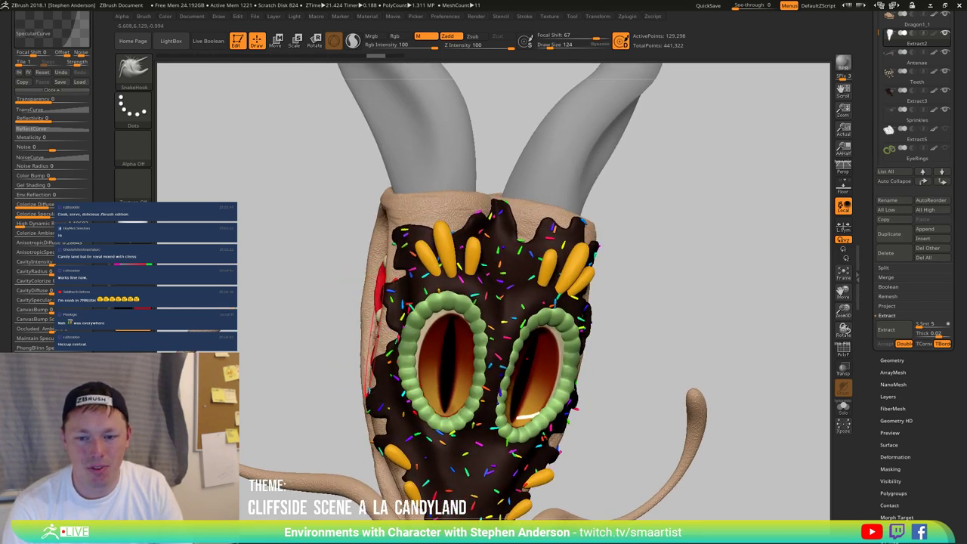
right_click_drag(377, 335, 406, 324)
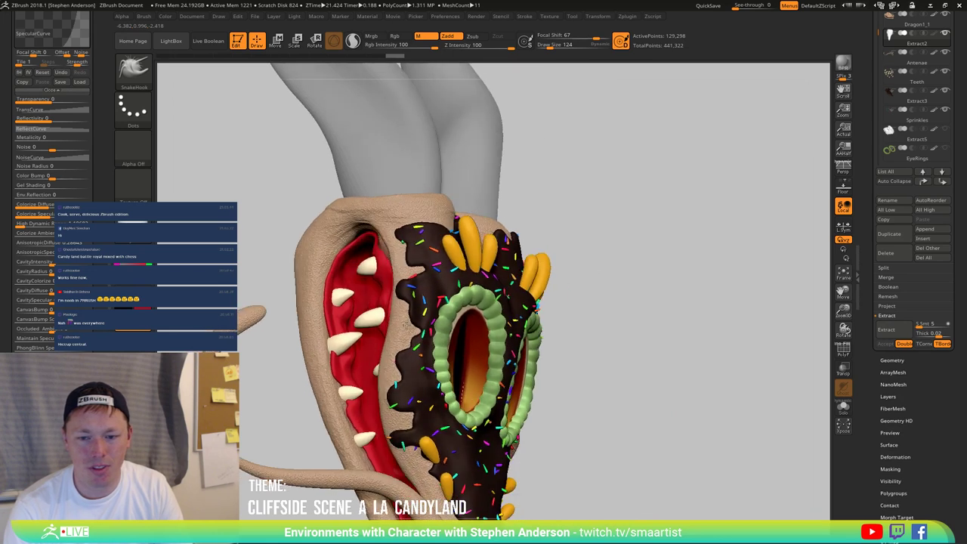
mouse_move(407, 325)
left_mouse_down()
mouse_move(337, 370)
mouse_move(344, 371)
left_mouse_up()
key("s")
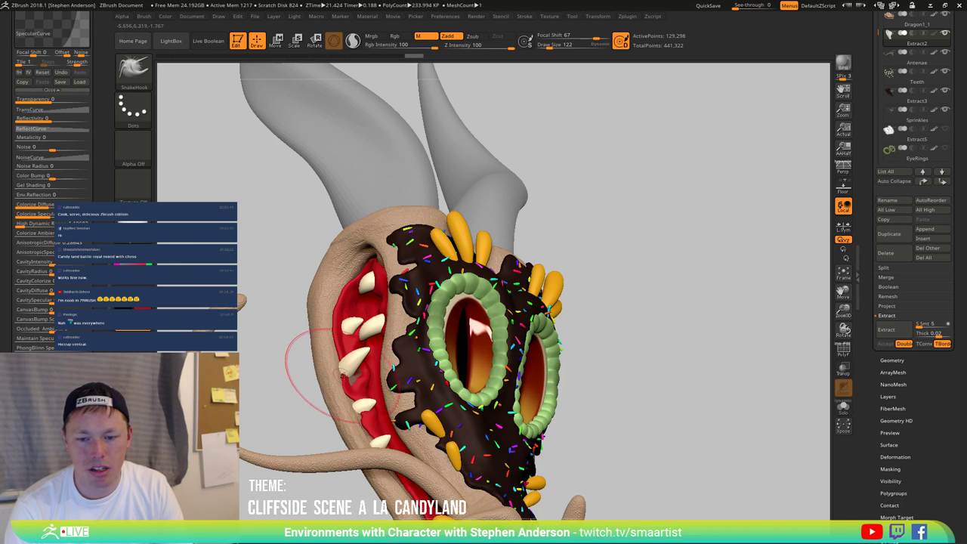
Step: Set the SnakeHook draw size to 72 and reshape the lining around the large lower tooth
key("s")
left_click_drag(361, 375, 353, 376)
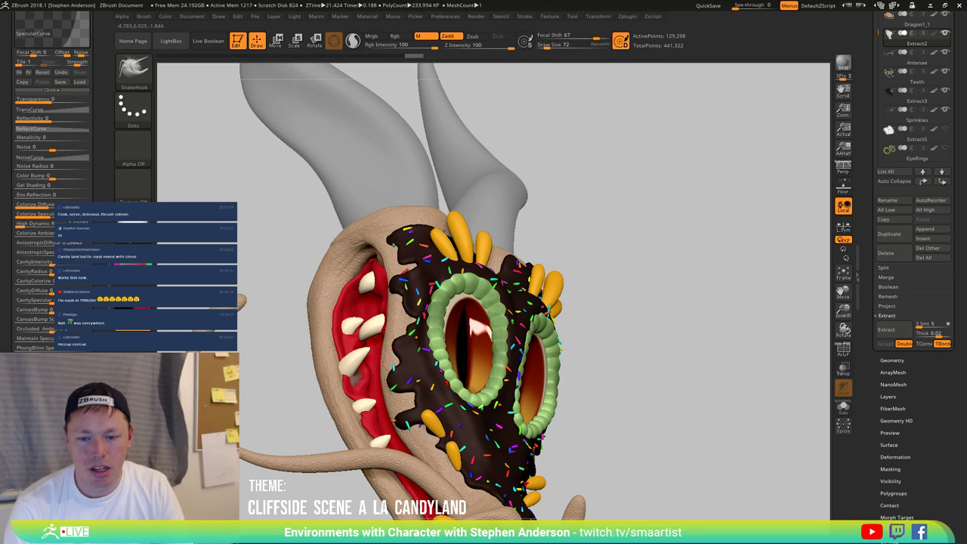
right_click_drag(358, 381, 415, 343)
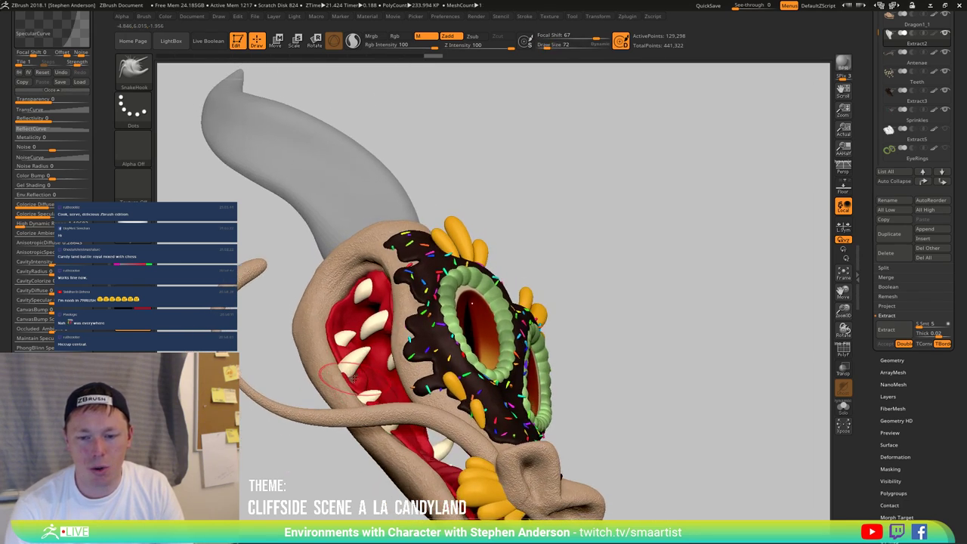
left_click_drag(353, 378, 341, 370)
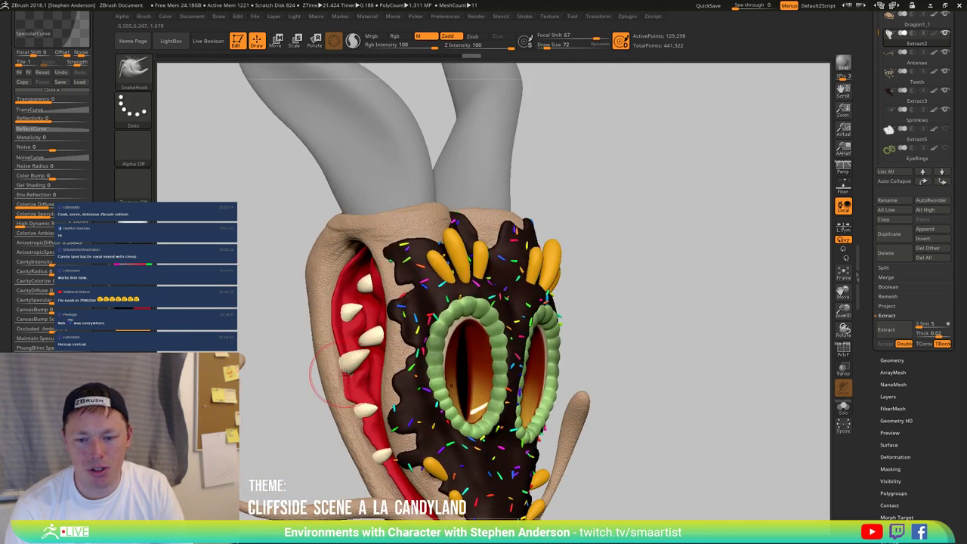
left_click(353, 368, "alt")
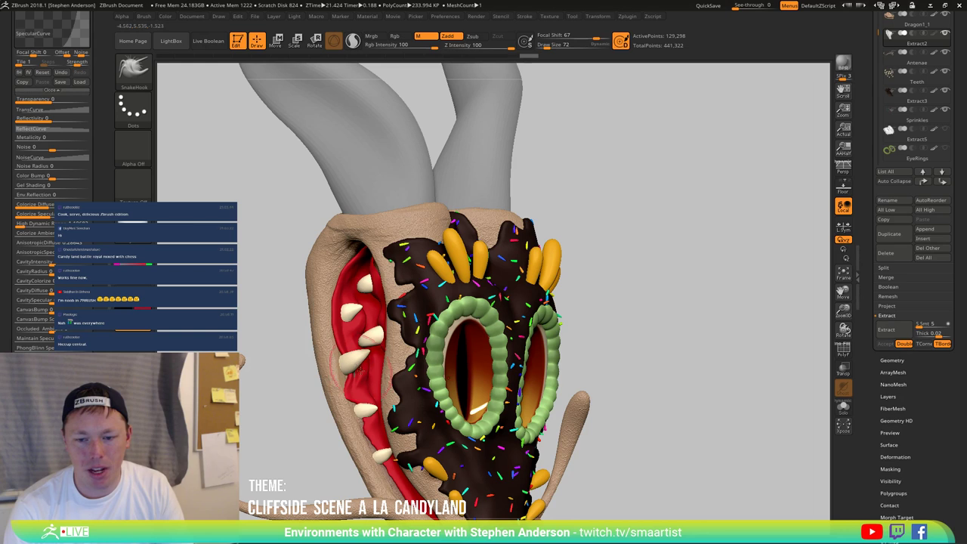
left_click_drag(359, 366, 357, 368)
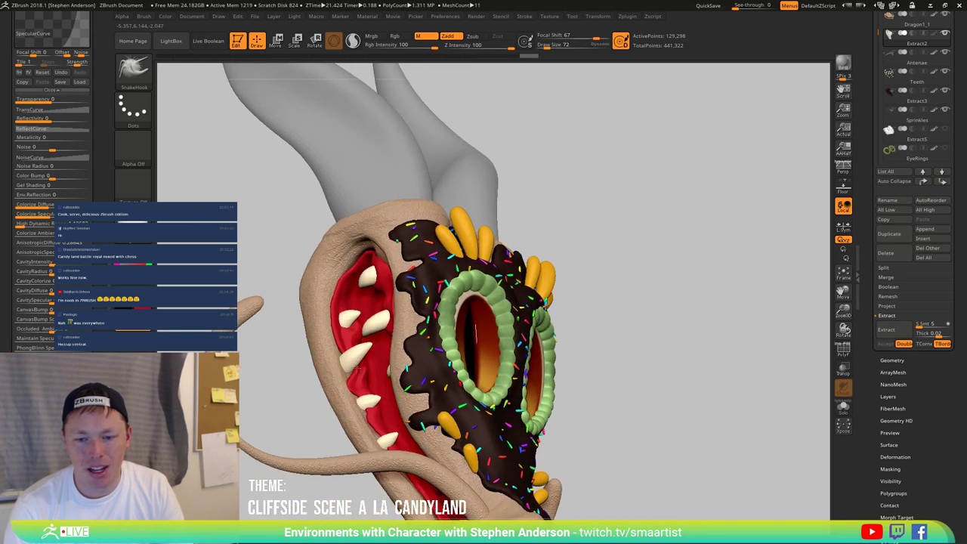
mouse_move(358, 367)
right_mouse_down()
mouse_move(362, 385)
mouse_move(352, 371)
right_mouse_up()
Step: Set the SnakeHook draw size to 48 and refine the lining's edge between the lower teeth
key("shift")
key("s")
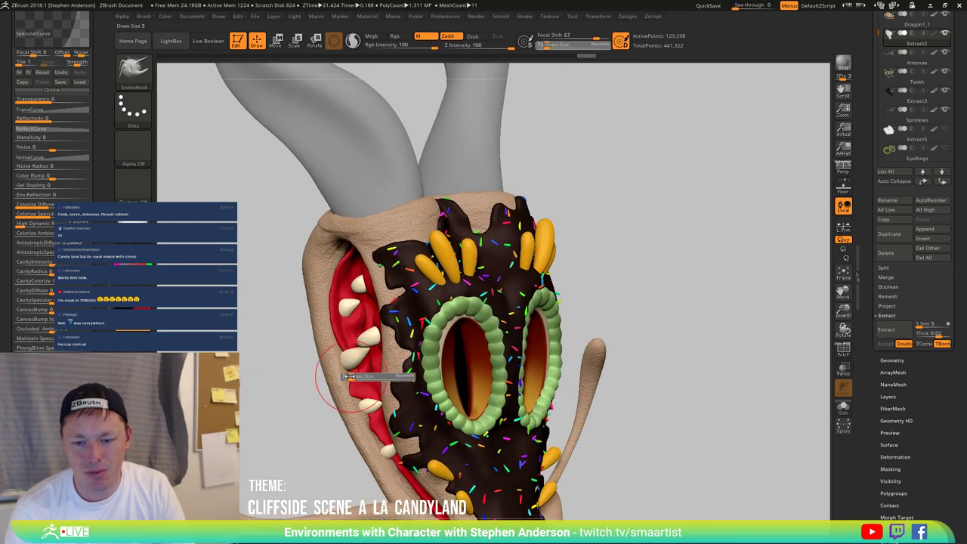
left_click_drag(352, 377, 350, 375)
key("s")
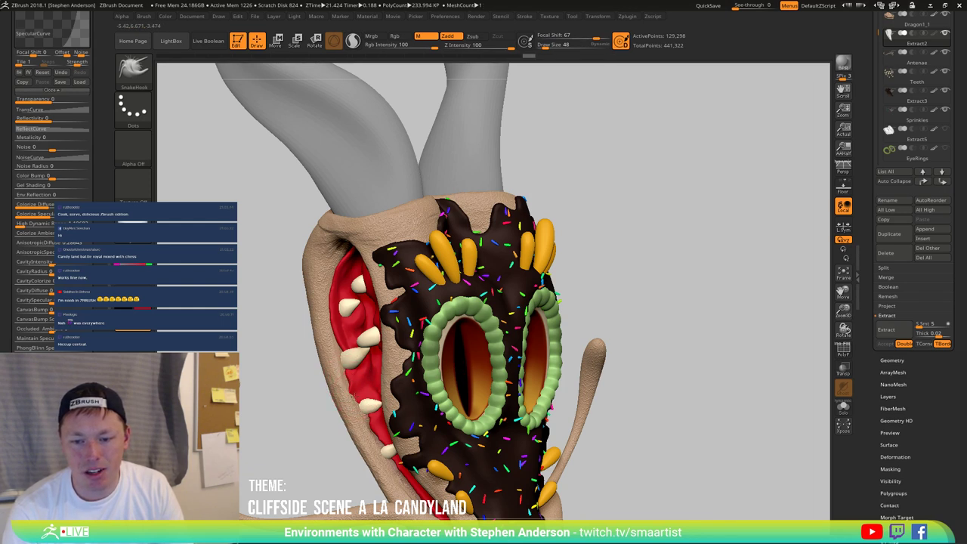
mouse_move(355, 394)
right_mouse_down()
mouse_move(399, 389)
mouse_move(340, 402)
mouse_move(352, 402)
mouse_move(356, 354)
right_mouse_up()
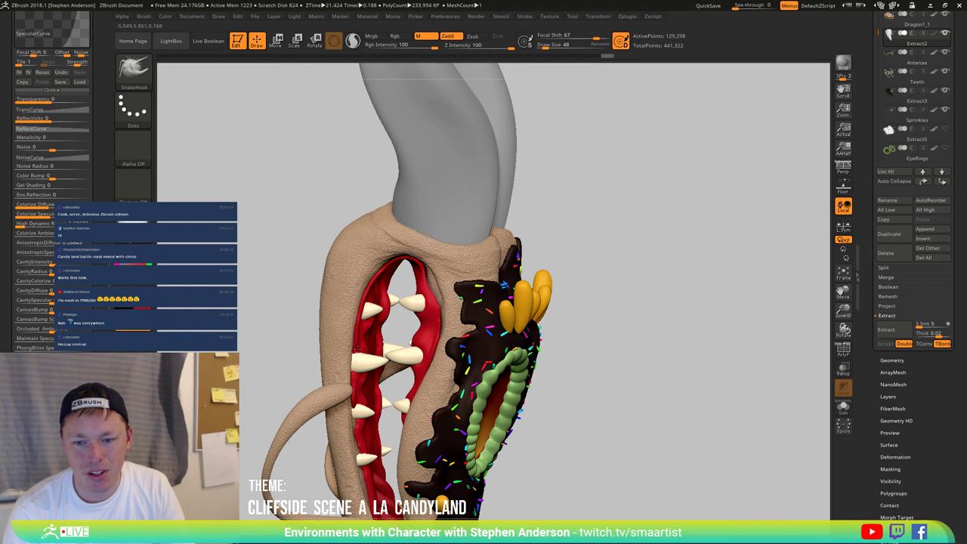
right_click_drag(357, 349, 328, 370)
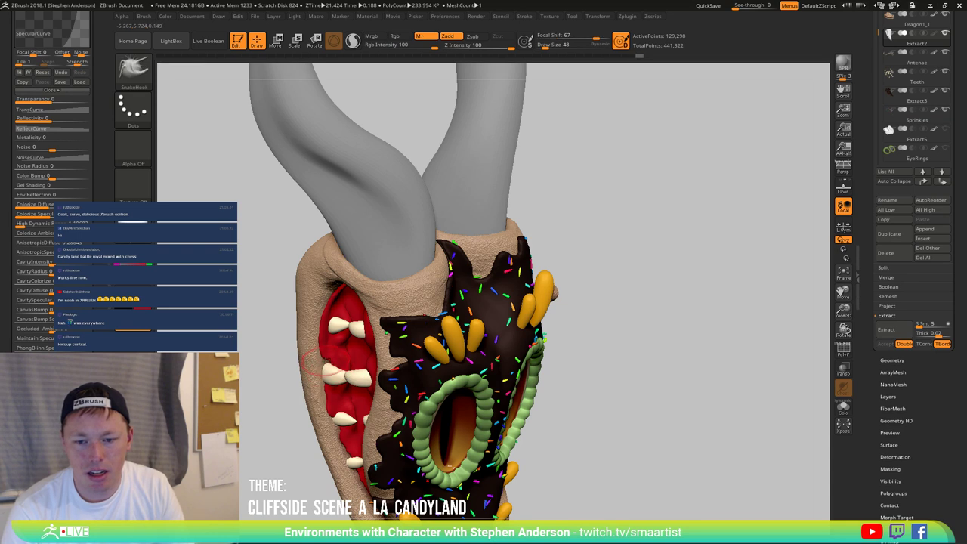
right_click_drag(327, 346, 383, 358)
right_click_drag(355, 287, 400, 332)
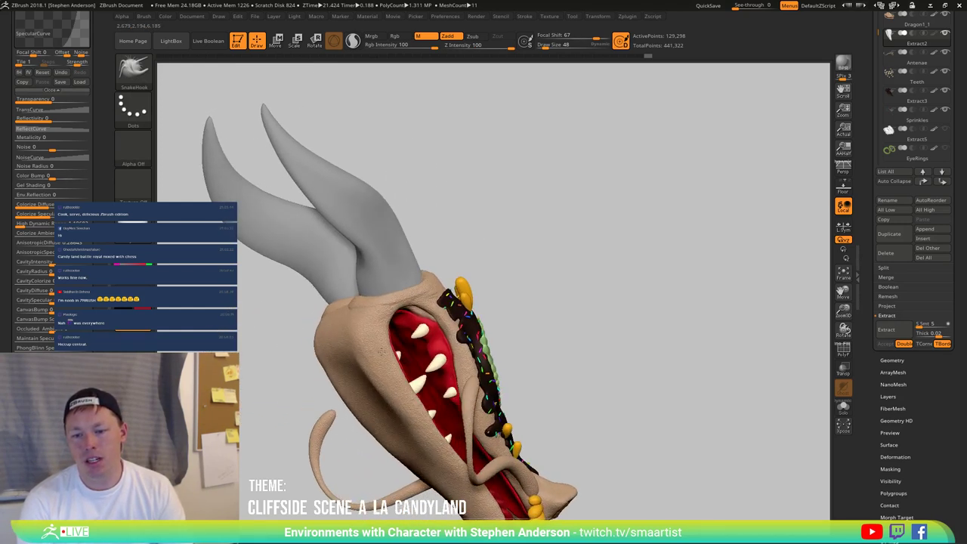
Step: Try smoothing the lining along the upper lip with Sculptris Pro at a draw size of 24
key("s")
left_click_drag(451, 349, 445, 349)
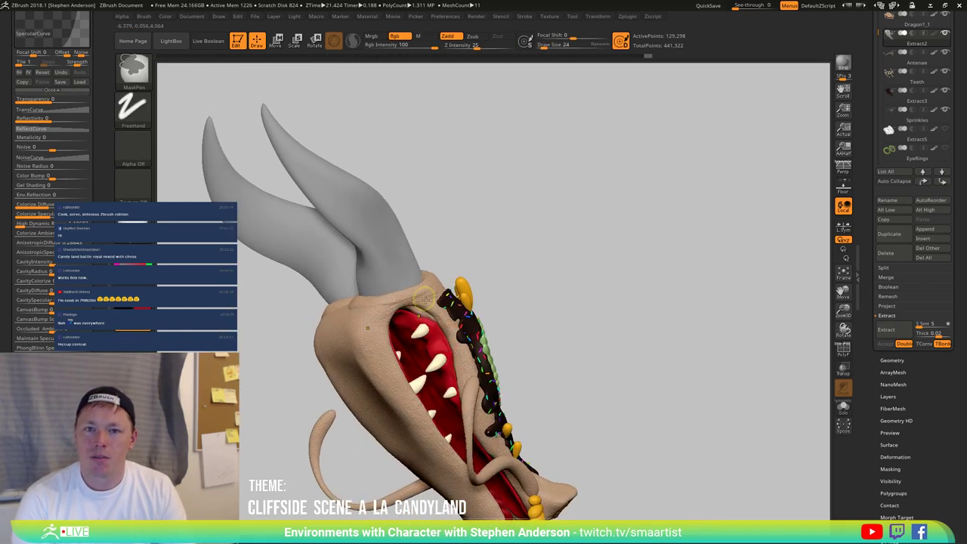
right_click_drag(445, 349, 300, 93, "ctrl")
key("shift")
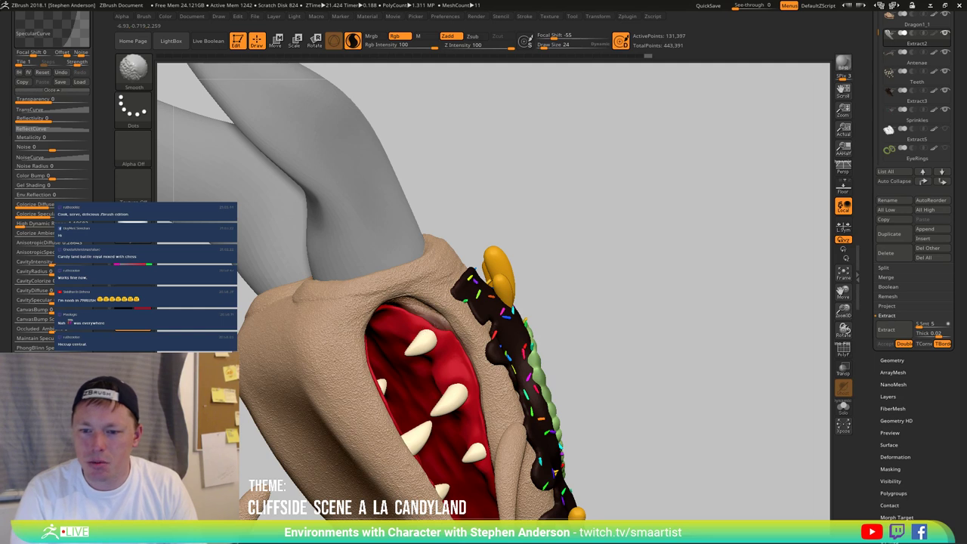
mouse_move(446, 332)
left_mouse_down("shift")
mouse_move(430, 332)
mouse_move(428, 343)
mouse_move(456, 361)
left_mouse_up("shift")
key("s")
key("shift")
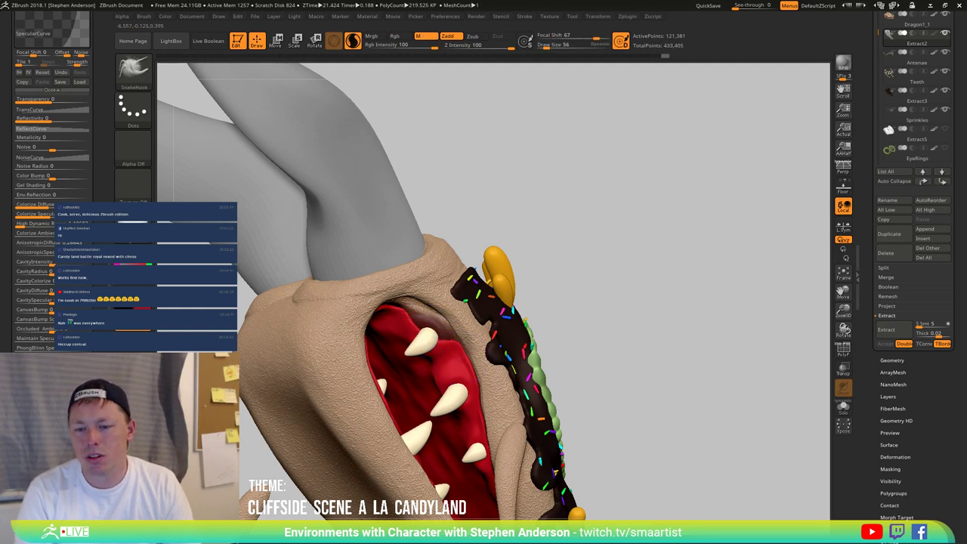
Step: Undo the Sculptris Pro smoothing on the mouth lining and turn Sculptris Pro off
key("ctrl+z")
key("ctrl+z")
key("ctrl+z")
key("ctrl+z")
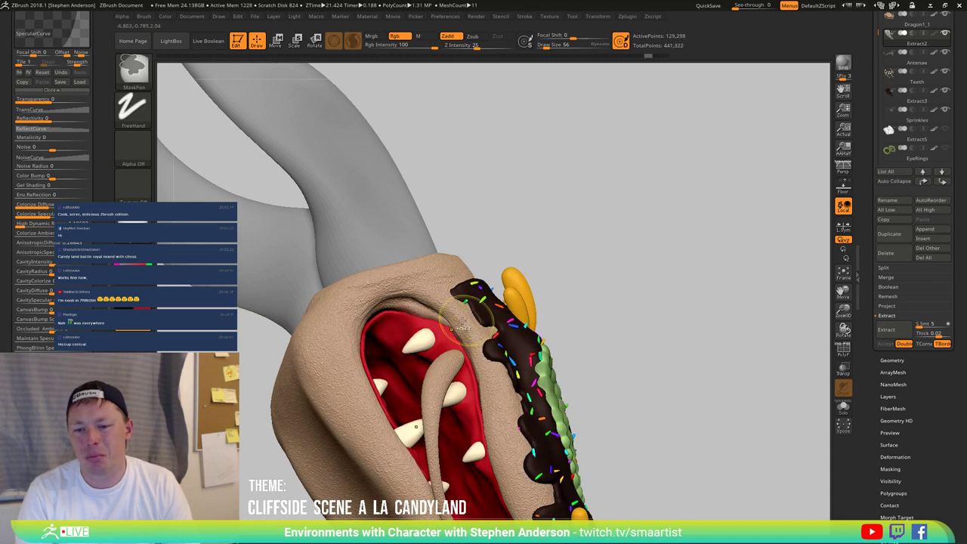
key("shift")
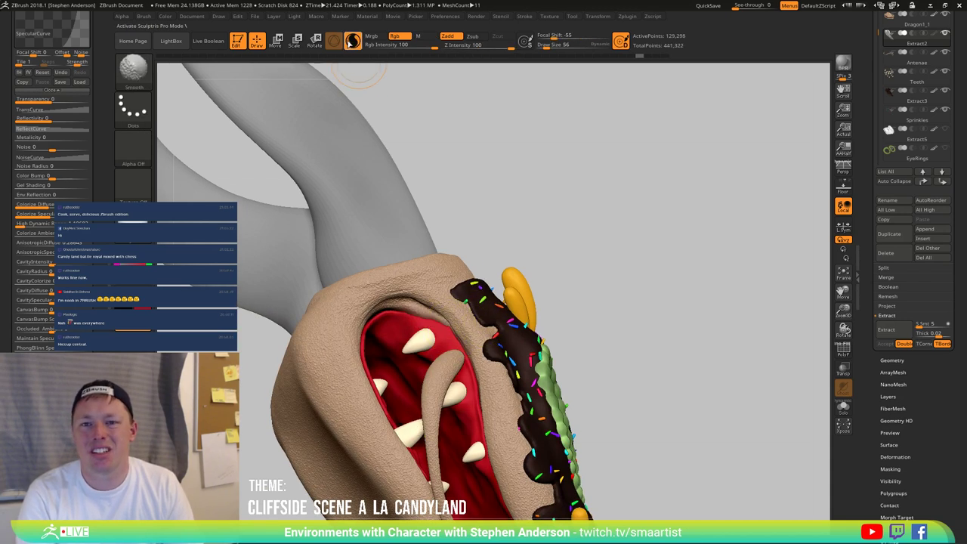
Step: Examine the mouth lining and the whole dragon head from several angles
right_click_drag(476, 370, 394, 438)
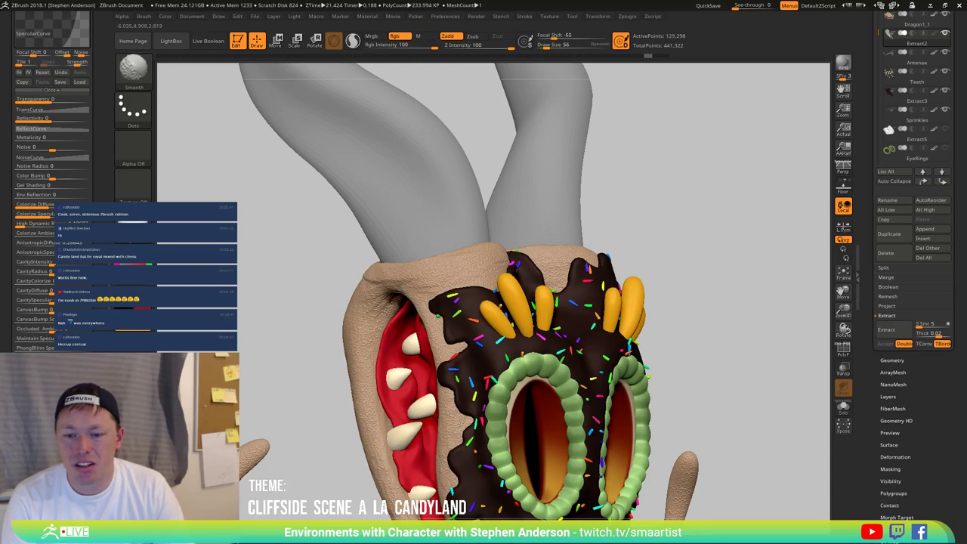
right_click_drag(381, 386, 447, 341)
right_click_drag(374, 326, 414, 294, "ctrl")
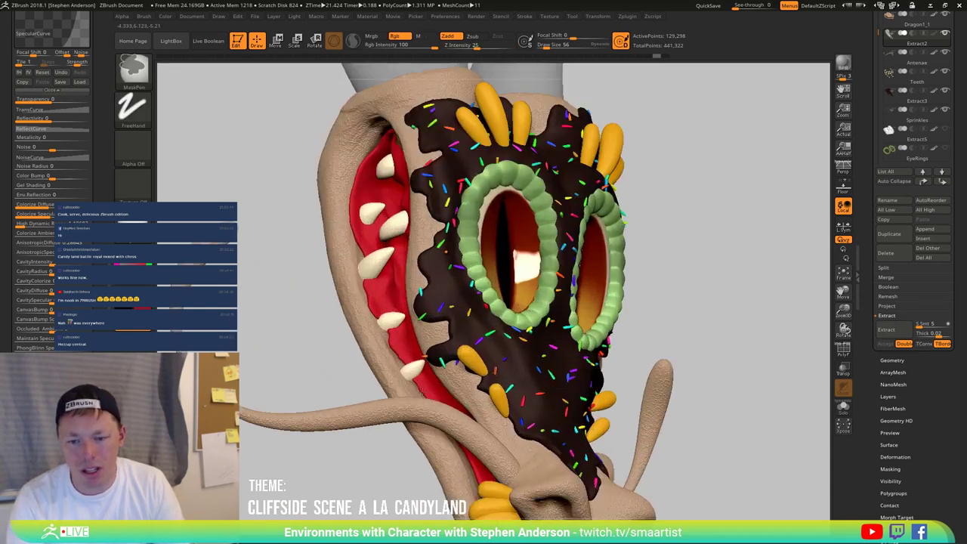
mouse_move(385, 329)
right_mouse_down("ctrl")
mouse_move(415, 369)
mouse_move(529, 317)
mouse_move(596, 310)
mouse_move(551, 282)
mouse_move(479, 297)
mouse_move(572, 341)
mouse_move(544, 350)
mouse_move(542, 327)
right_mouse_up("ctrl")
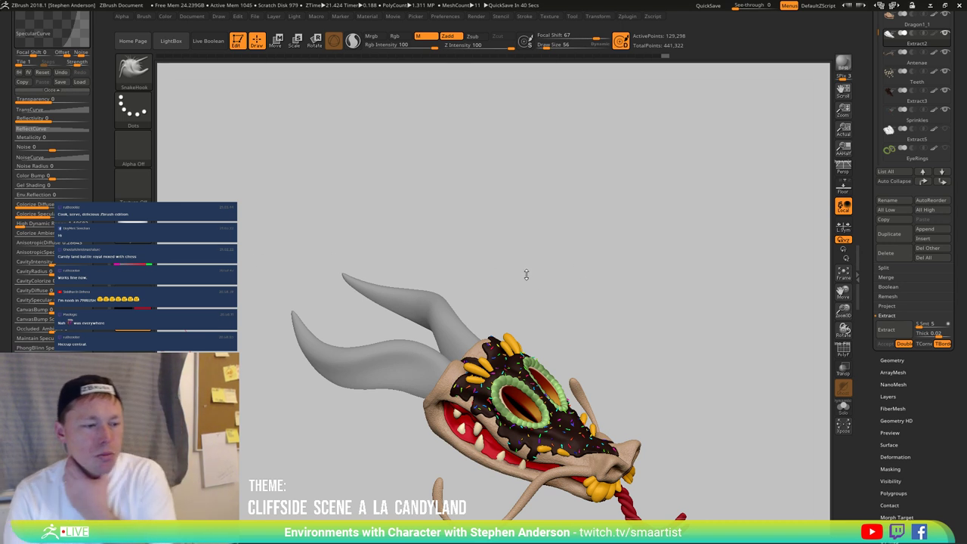
left_click_drag(578, 276, 615, 291)
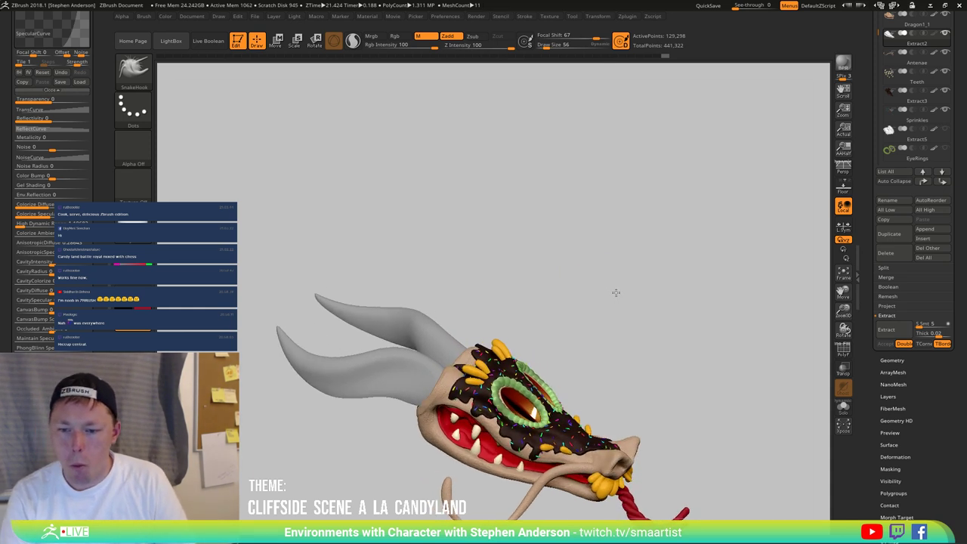
Step: Display the polyframe, select the horns subtool and assign the horns to a single polygroup
right_click_drag(615, 292, 440, 348, "ctrl")
left_click_drag(438, 348, 435, 359)
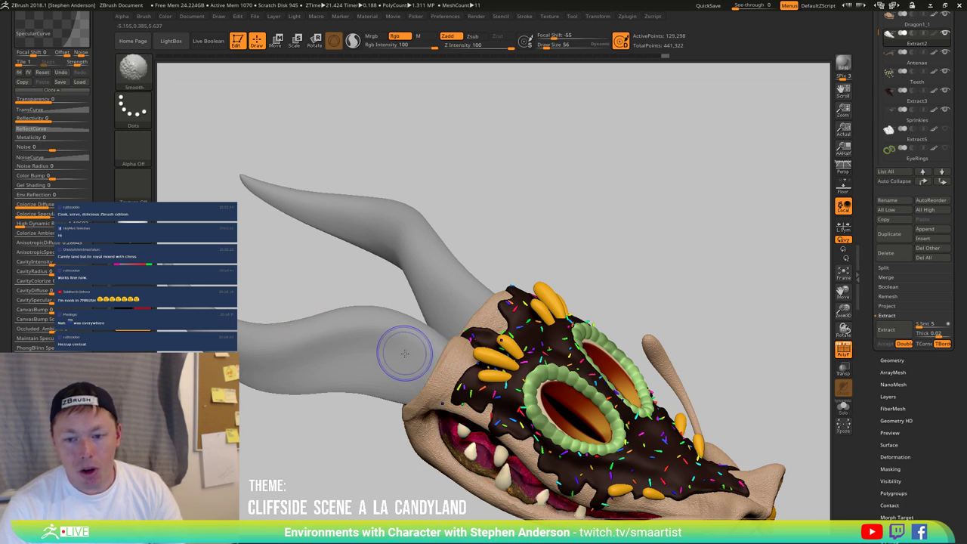
left_click(395, 367, "alt")
key("shift+f")
mouse_move(377, 367)
right_mouse_down()
mouse_move(312, 351)
mouse_move(392, 383)
mouse_move(408, 378)
mouse_move(398, 357)
right_mouse_up()
key("ctrl+w")
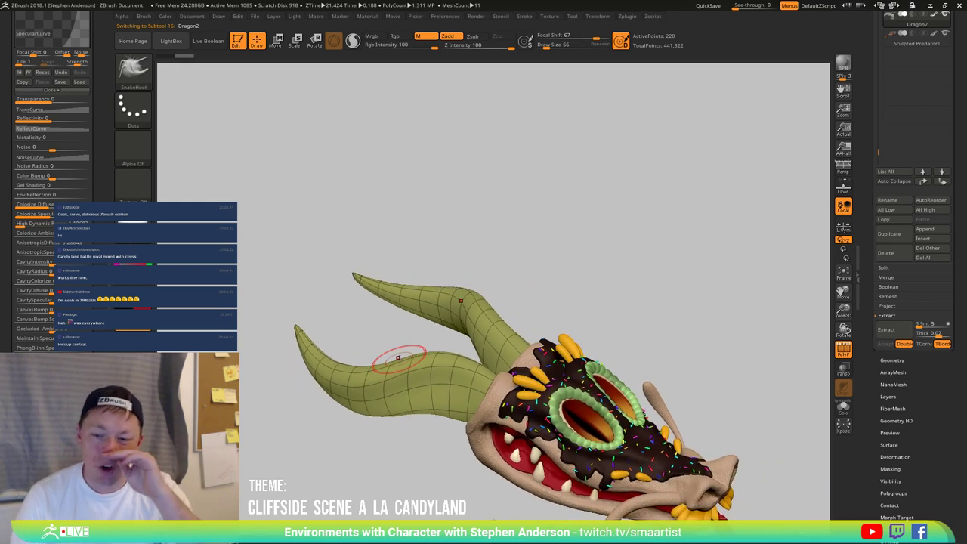
Step: Turn off dynamic subdivision on the horns and inspect their low-poly mesh from several sides
mouse_move(442, 362)
right_mouse_down()
mouse_move(455, 383)
mouse_move(481, 334)
mouse_move(386, 370)
right_mouse_up()
mouse_move(492, 371)
right_mouse_down()
mouse_move(430, 407)
mouse_move(385, 401)
right_mouse_up()
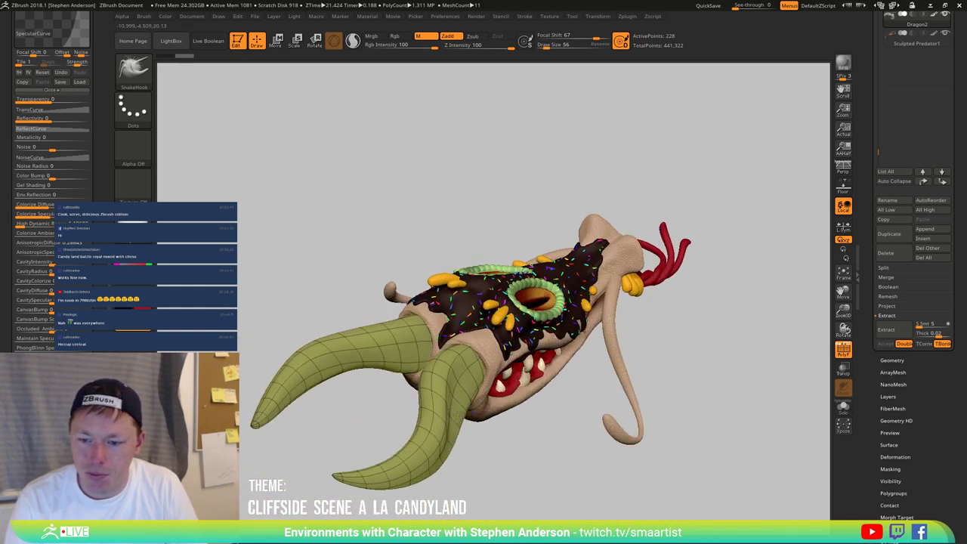
key("shift+d")
mouse_move(360, 342)
right_mouse_down()
mouse_move(486, 416)
mouse_move(466, 391)
mouse_move(433, 383)
mouse_move(437, 412)
right_mouse_up()
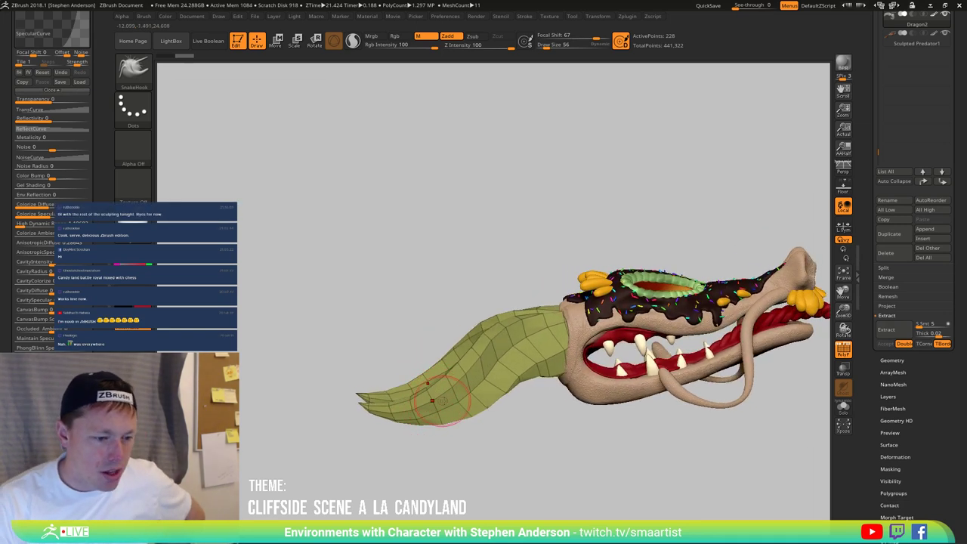
right_click_drag(475, 405, 813, 459)
mouse_move(551, 400)
right_mouse_down()
mouse_move(469, 412)
mouse_move(466, 379)
mouse_move(486, 327)
mouse_move(480, 348)
mouse_move(455, 356)
mouse_move(488, 349)
right_mouse_up()
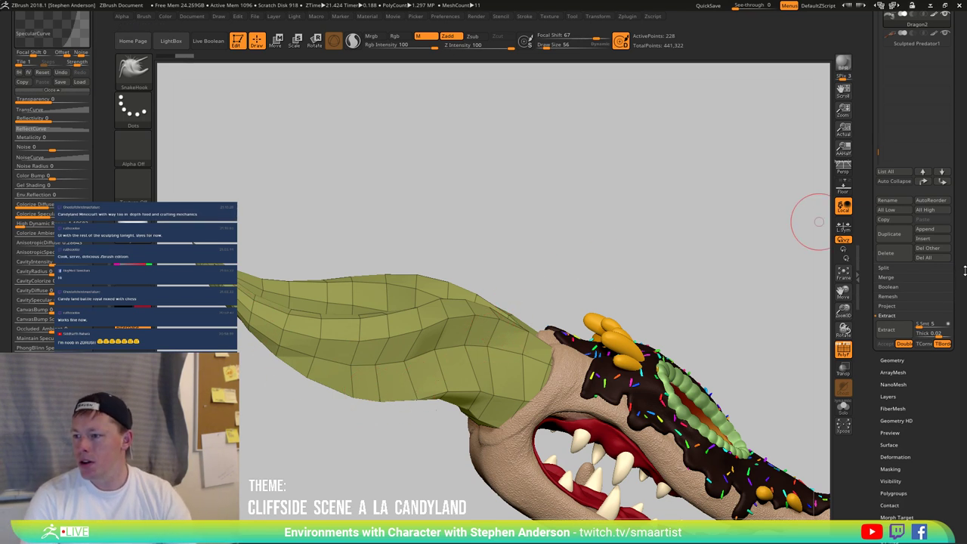
scroll(929, 302, "up", 5)
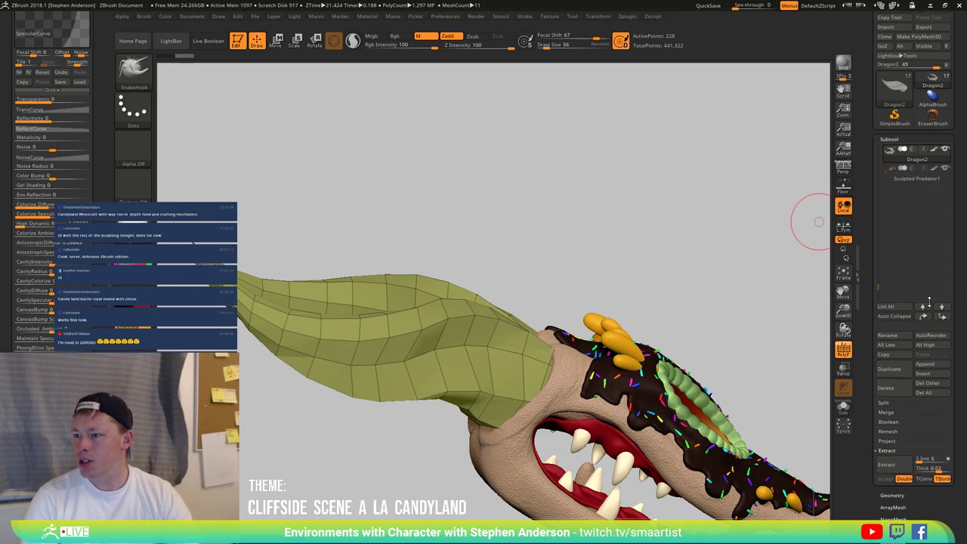
Step: Clone the low-poly horns into a separate tool and duplicate them there as a second subtool
left_click(883, 36)
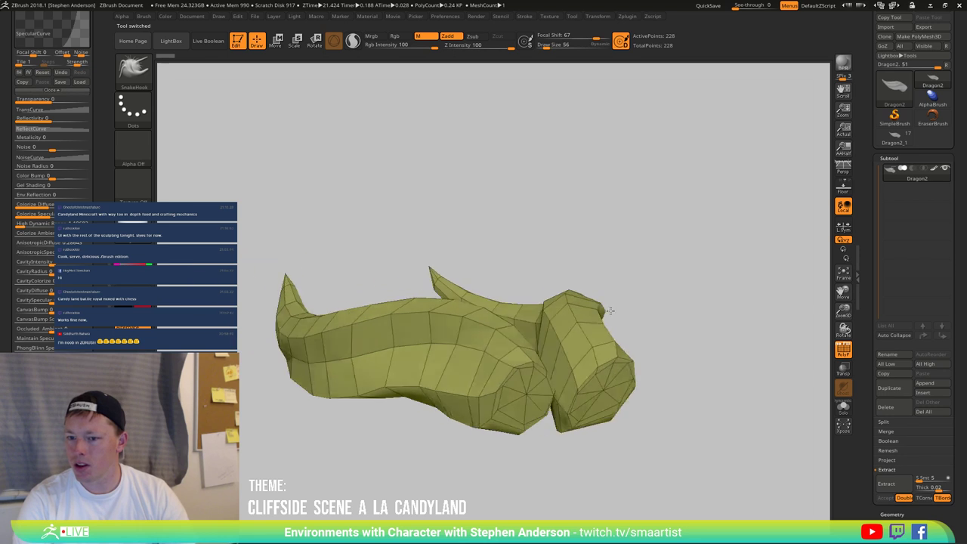
mouse_move(609, 311)
left_mouse_down()
mouse_move(638, 332)
mouse_move(667, 327)
mouse_move(624, 393)
left_mouse_up()
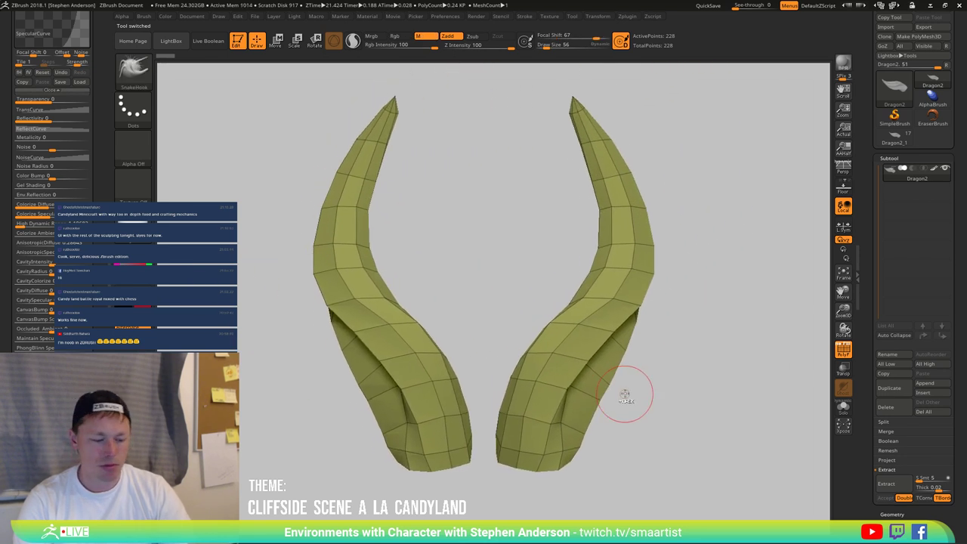
key("ctrl+shift+d")
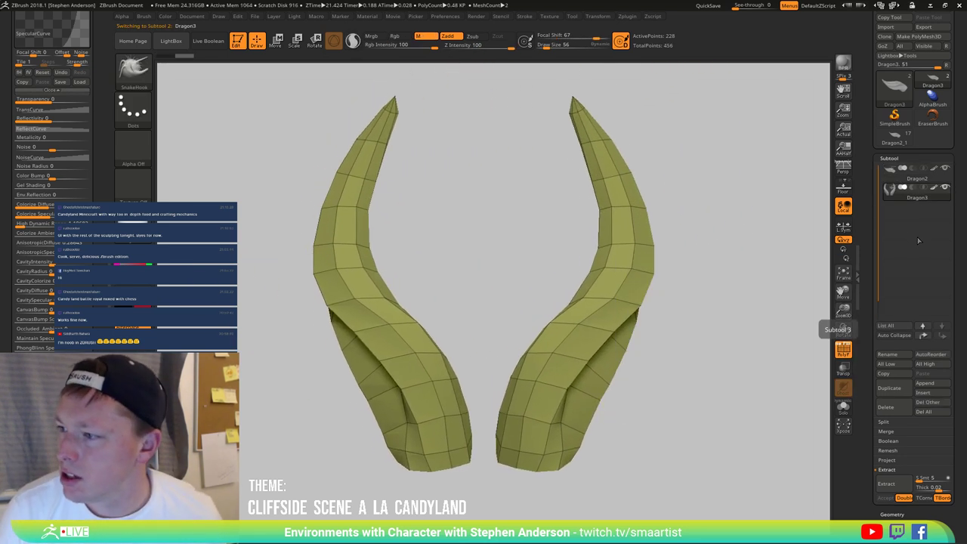
Step: Hide the original horns subtool and initialize the duplicate as a QCube with X, Y and Z resolution 1
scroll(925, 500, "down", 3)
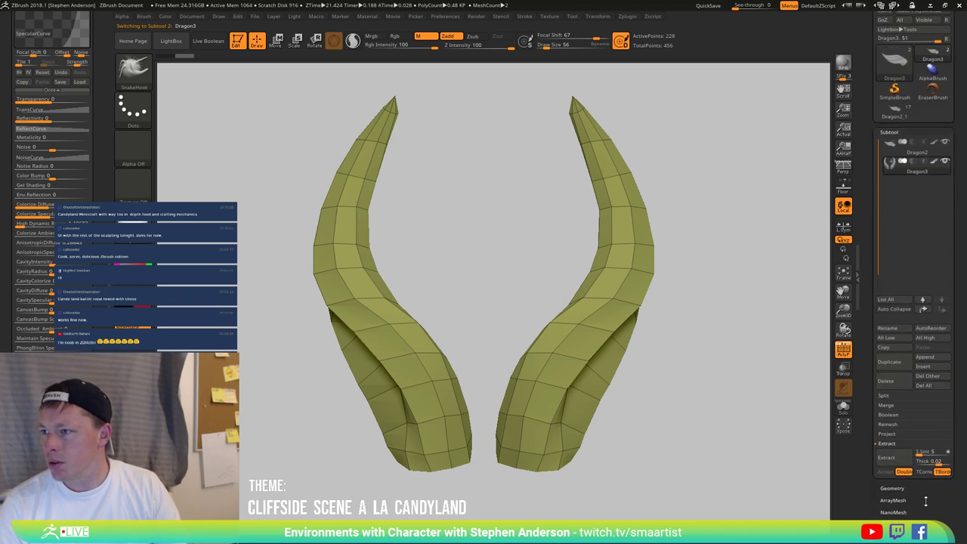
left_click_drag(925, 501, 926, 506)
left_click(945, 147)
scroll(914, 494, "down", 10)
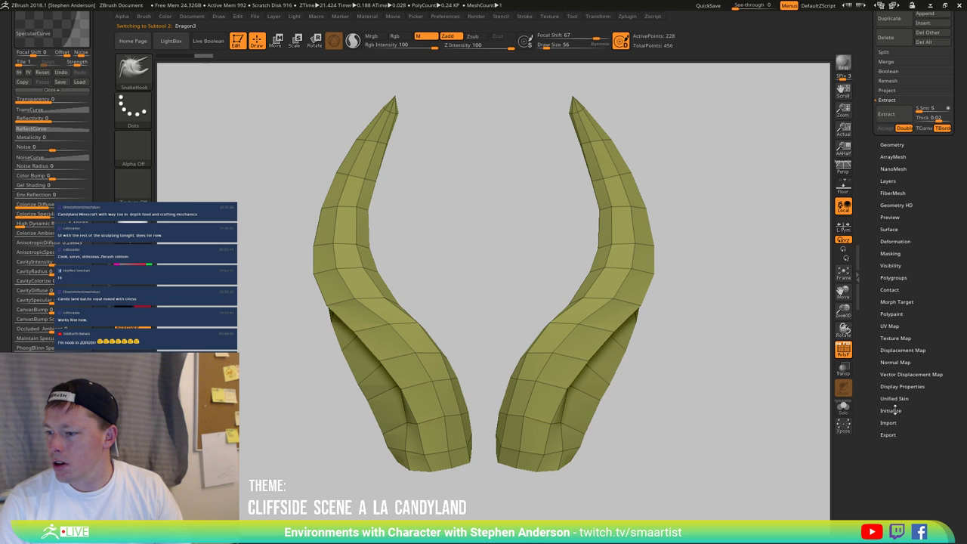
left_click(890, 411)
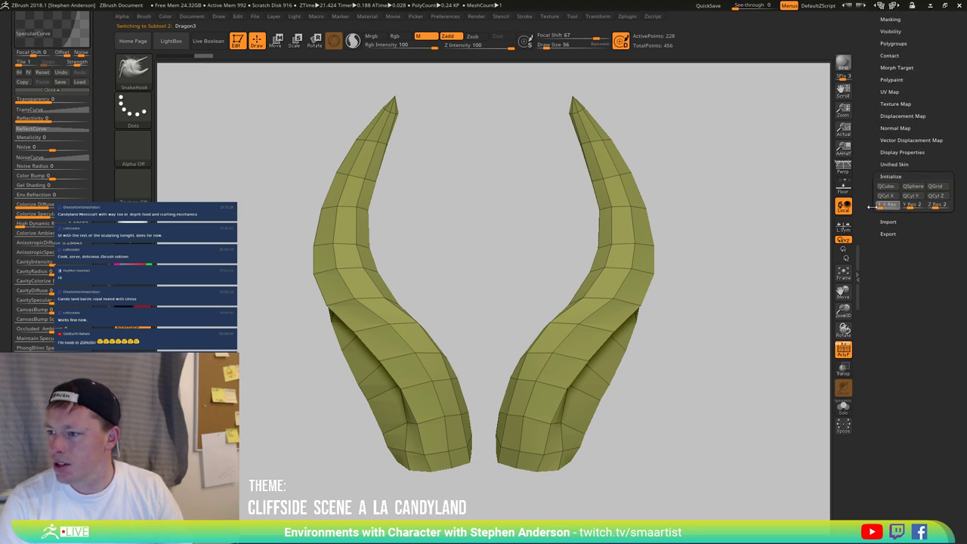
left_click(890, 189)
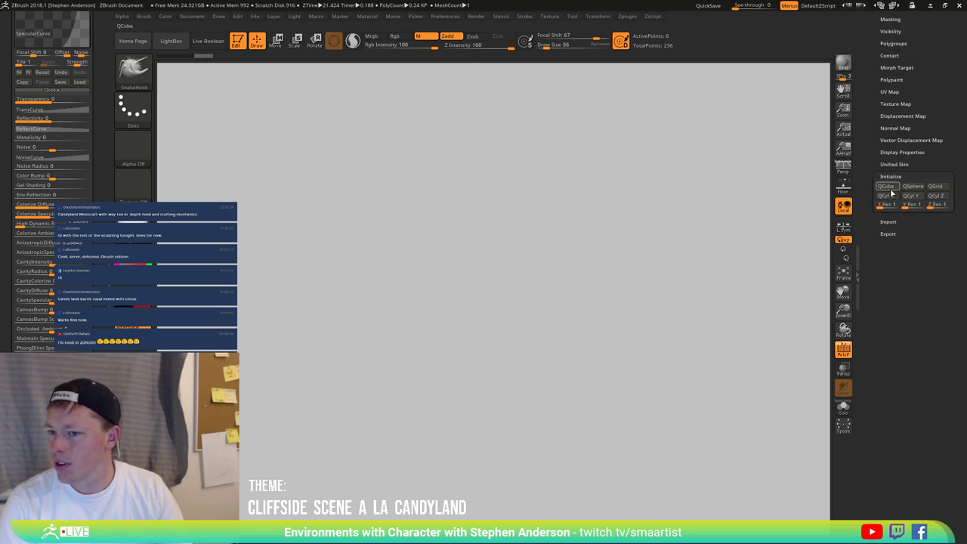
Step: Center the transform gizmo on the cube's mesh and rotate the cube about 45 degrees within its square face view
key("f")
right_click_drag(688, 282, 554, 341, "ctrl")
right_click_drag(639, 323, 651, 294)
key("e")
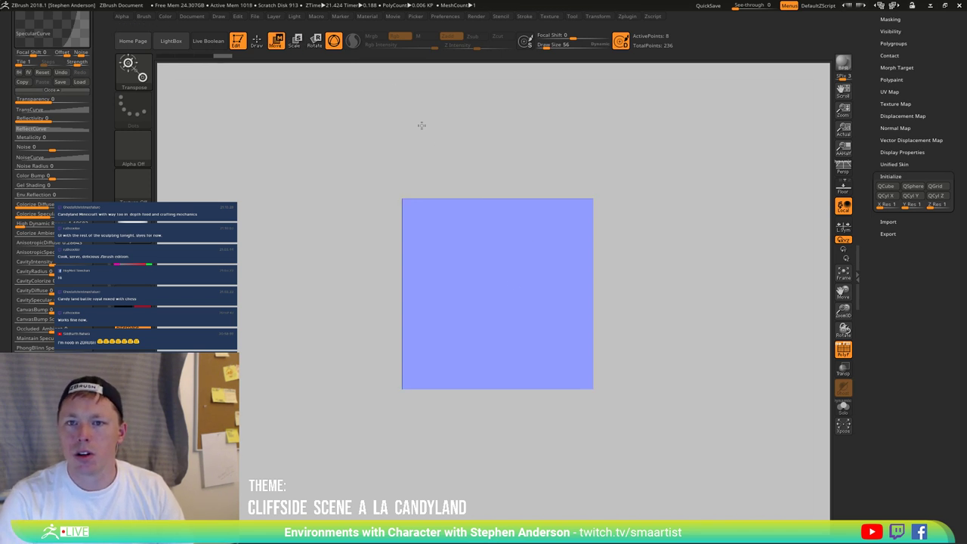
left_click(507, 296)
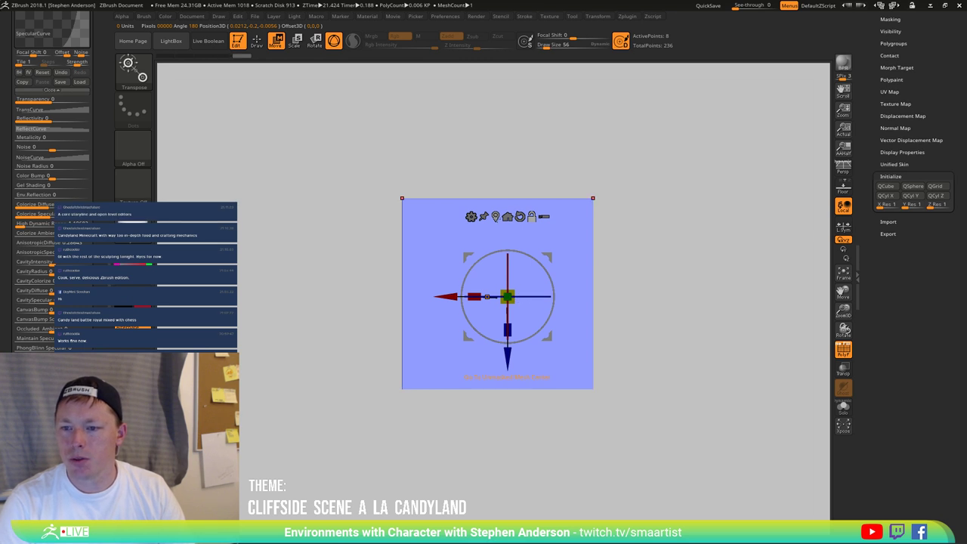
left_click(496, 218)
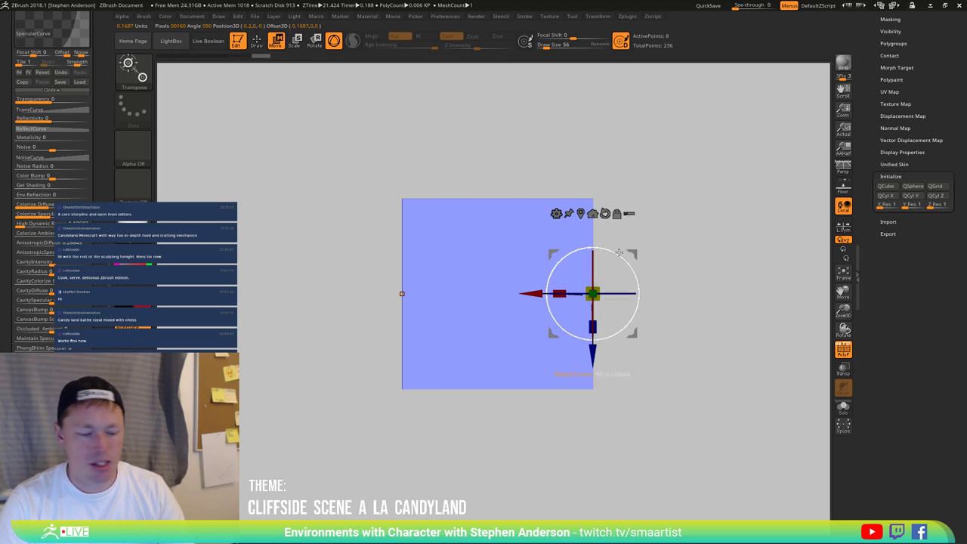
left_click(580, 214)
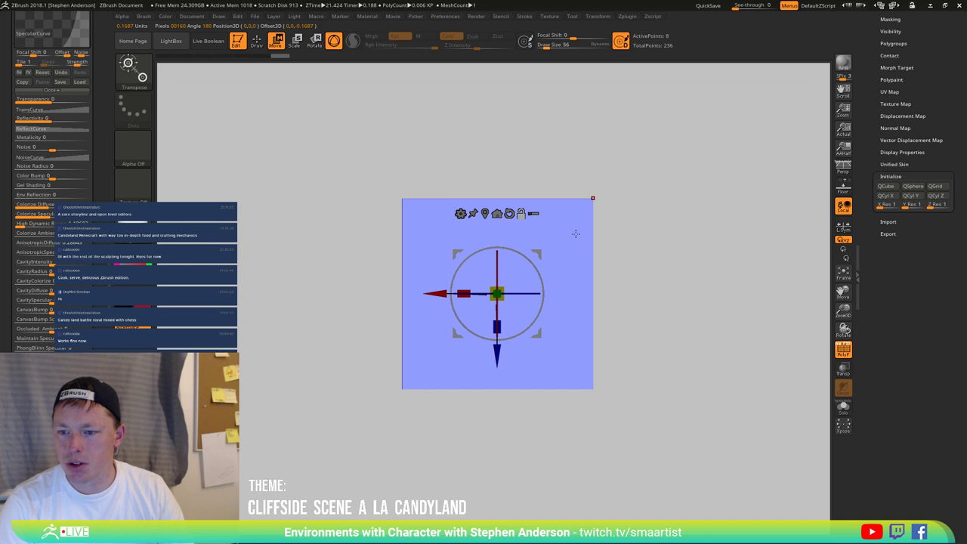
left_click_drag(527, 266, 538, 287)
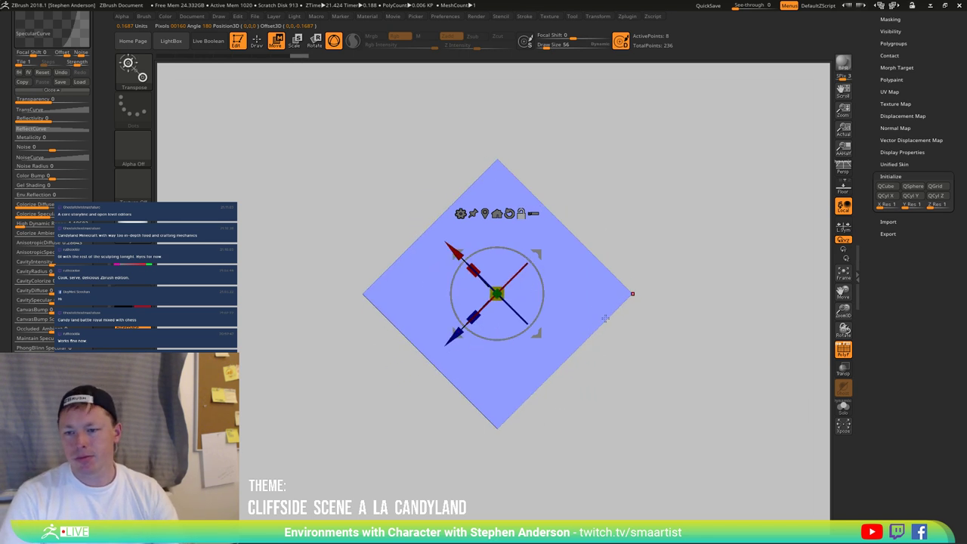
left_click_drag(605, 318, 577, 373, "alt")
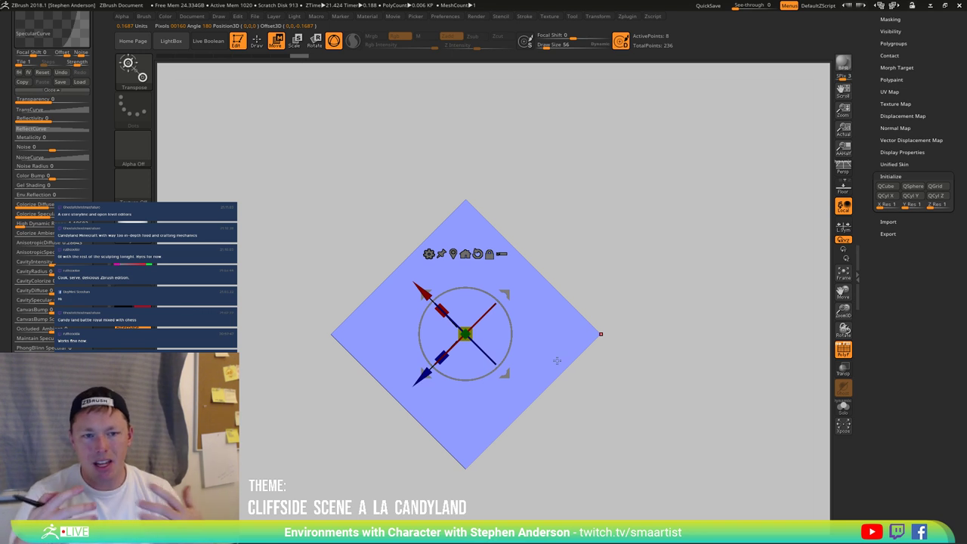
key("q")
Step: Extrude the polyloop of faces around the cube's sides outward with the ZModeler brush, leaving a border around the cap face
right_click_drag(498, 400, 504, 292)
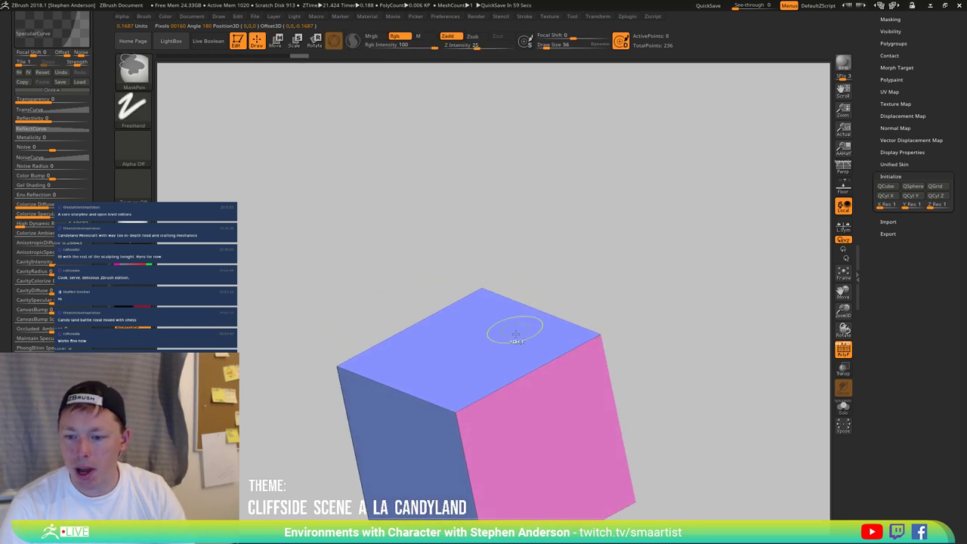
right_click_drag(514, 330, 512, 283, "ctrl")
left_click_drag(510, 336, 463, 377)
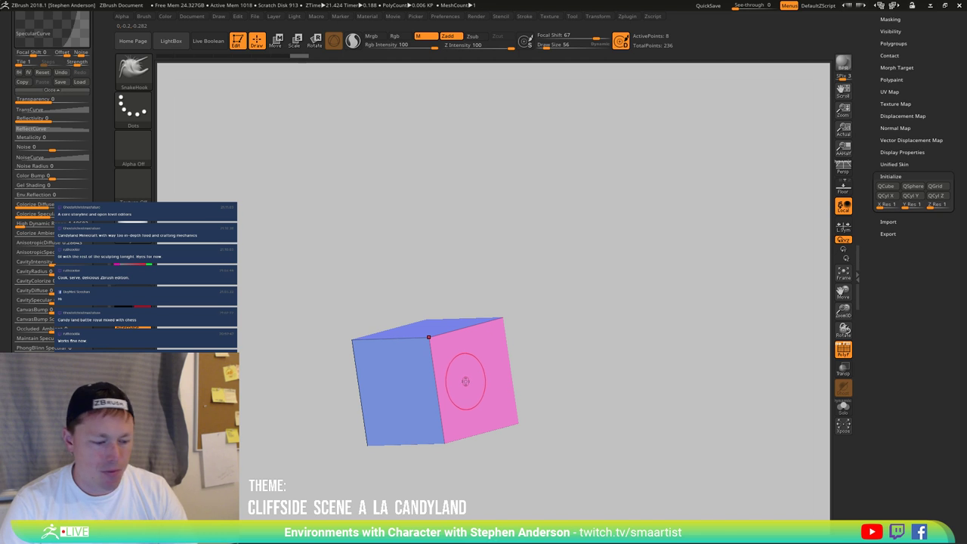
key("b")
key("z")
key("m")
key("space")
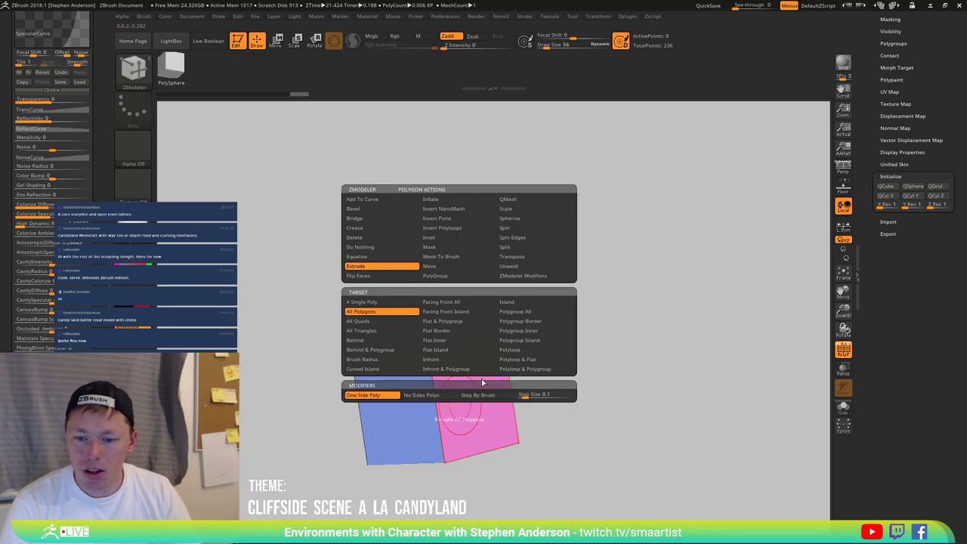
left_click(527, 350)
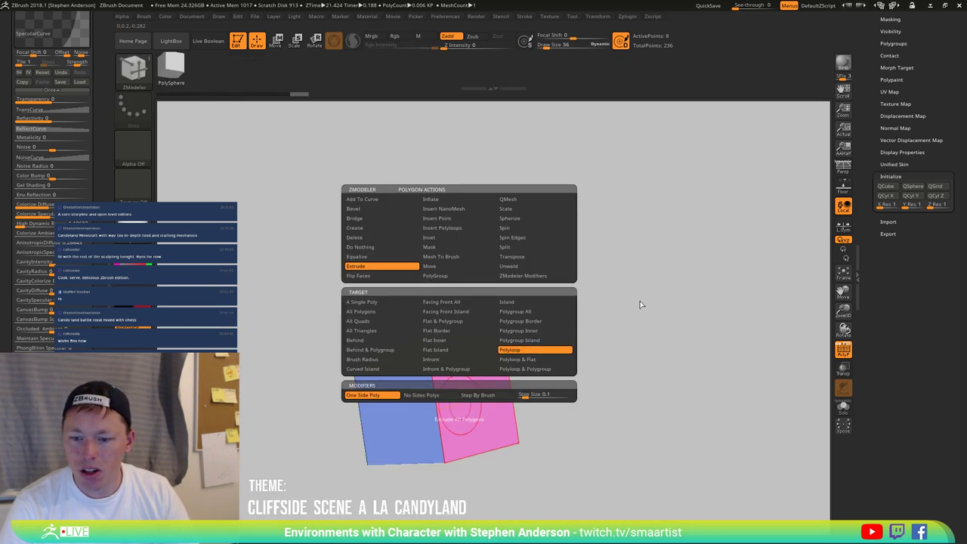
left_click_drag(454, 383, 472, 397)
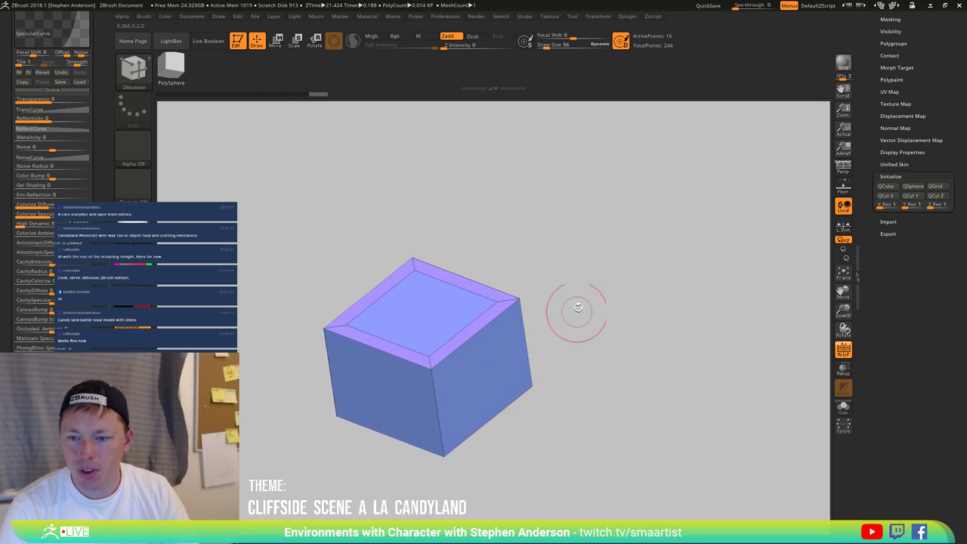
Step: Set the ZModeler polygon Extrude action to target a single poly
left_click_drag(577, 313, 592, 346)
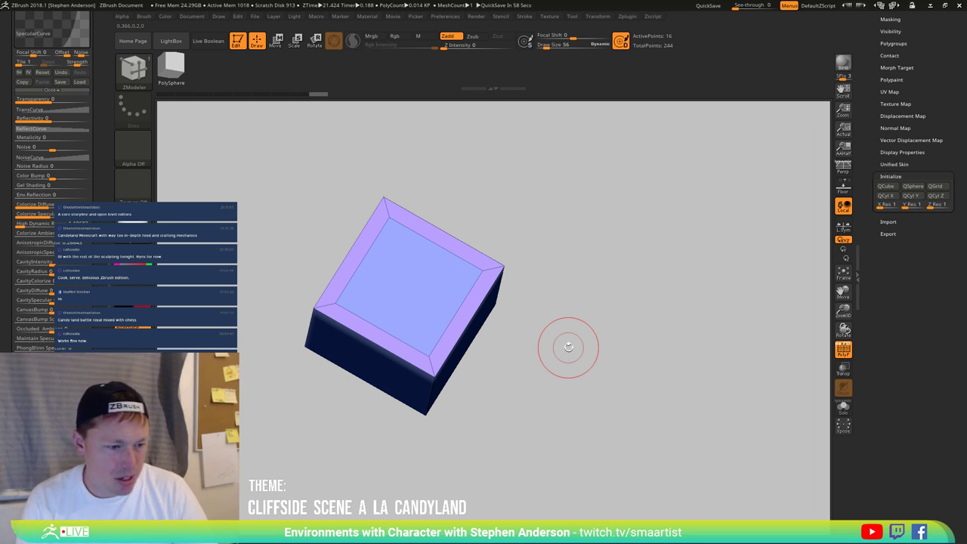
left_click_drag(460, 311, 443, 293)
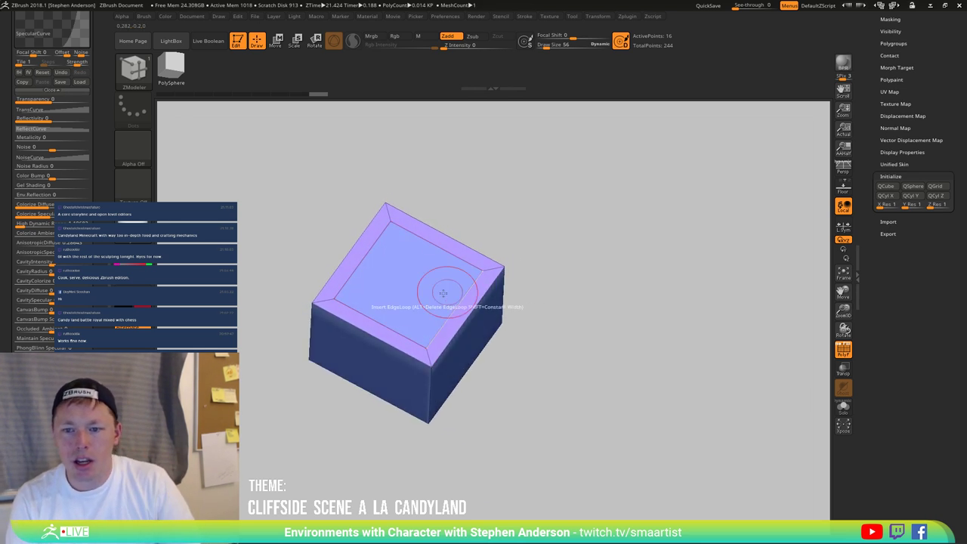
key("space")
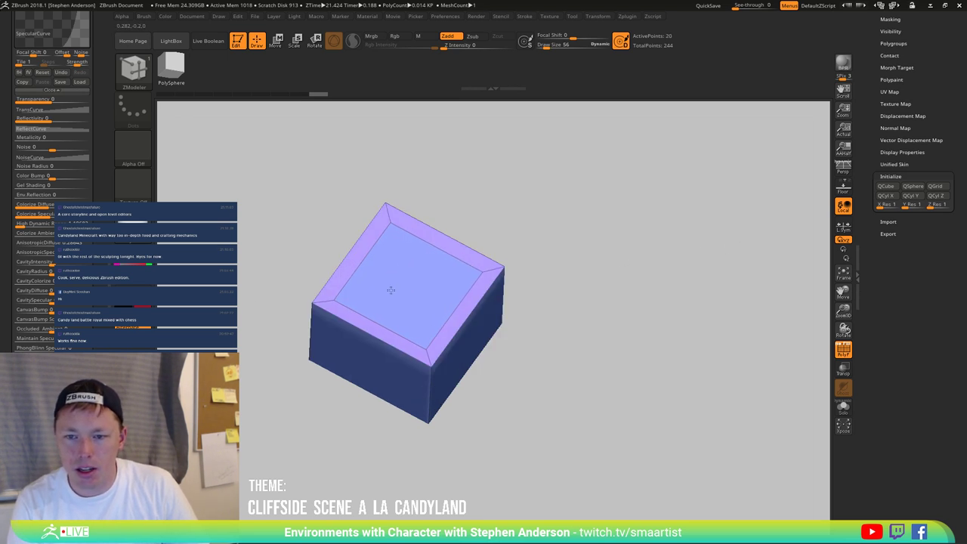
left_click_drag(390, 290, 384, 317)
key("ctrl+z")
right_click_drag(384, 317, 442, 310)
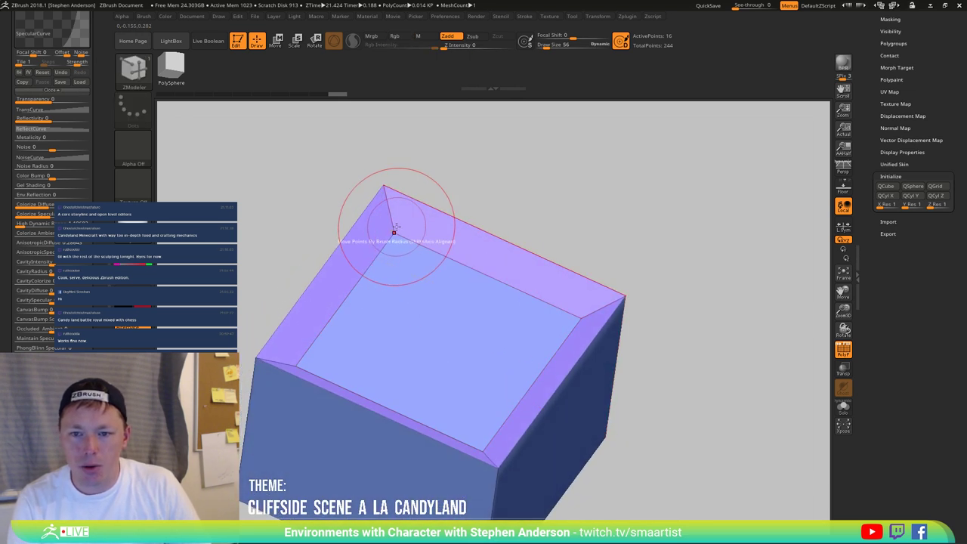
mouse_move(393, 229)
right_mouse_down()
mouse_move(490, 349)
mouse_move(419, 310)
mouse_move(445, 300)
right_mouse_up()
key("shift")
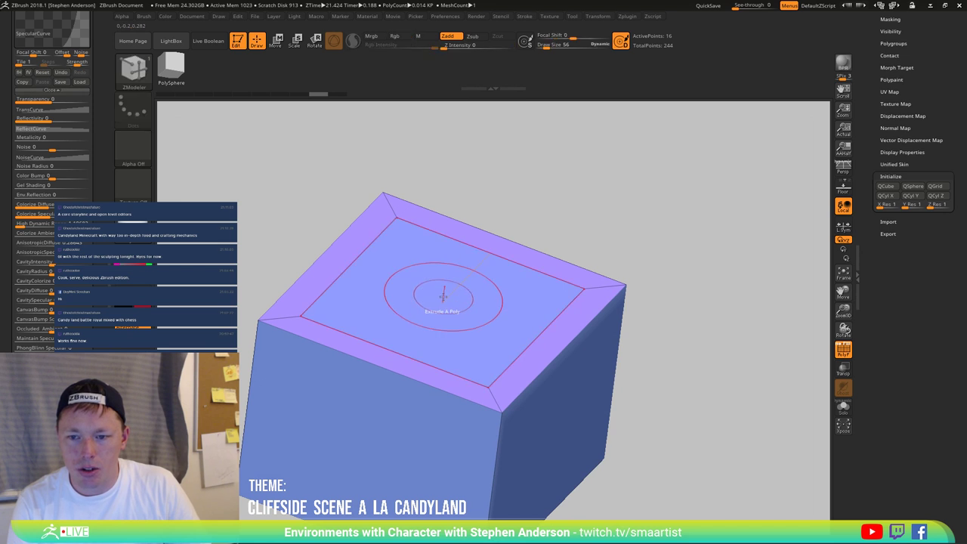
key("ctrl+z")
key("ctrl+shift+z")
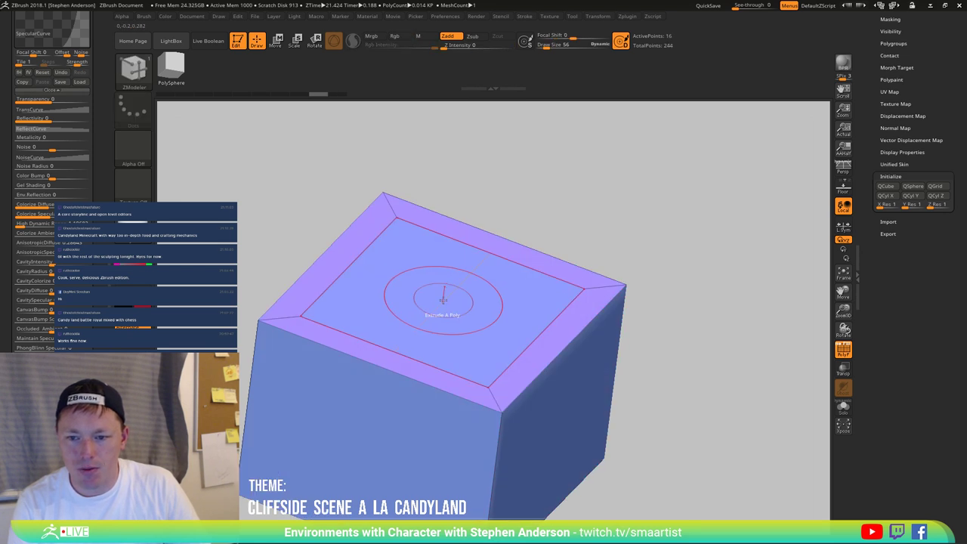
Step: Extrude the inner cap face into the cube and scale the recessed floor as a single poly about its polygon center
left_click_drag(443, 300, 403, 311)
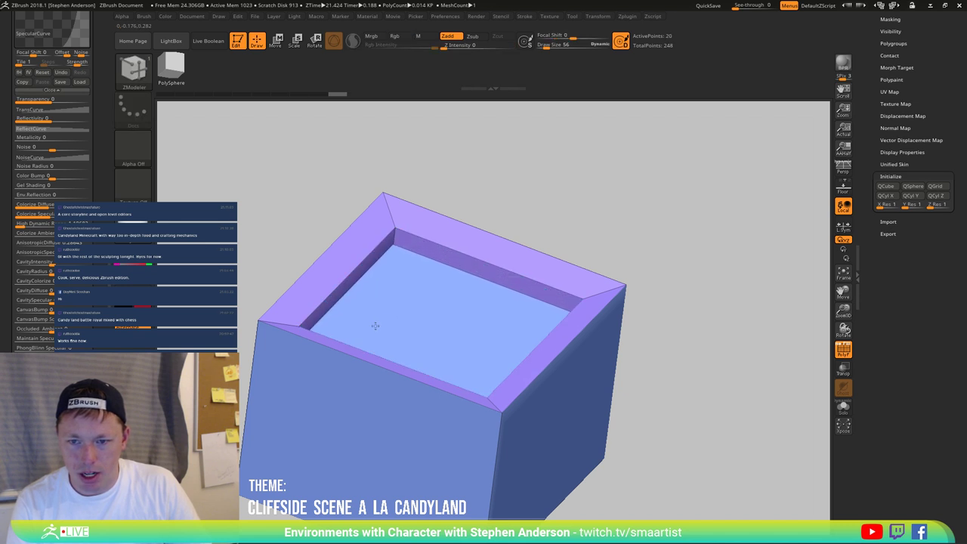
key("space")
left_click(498, 209)
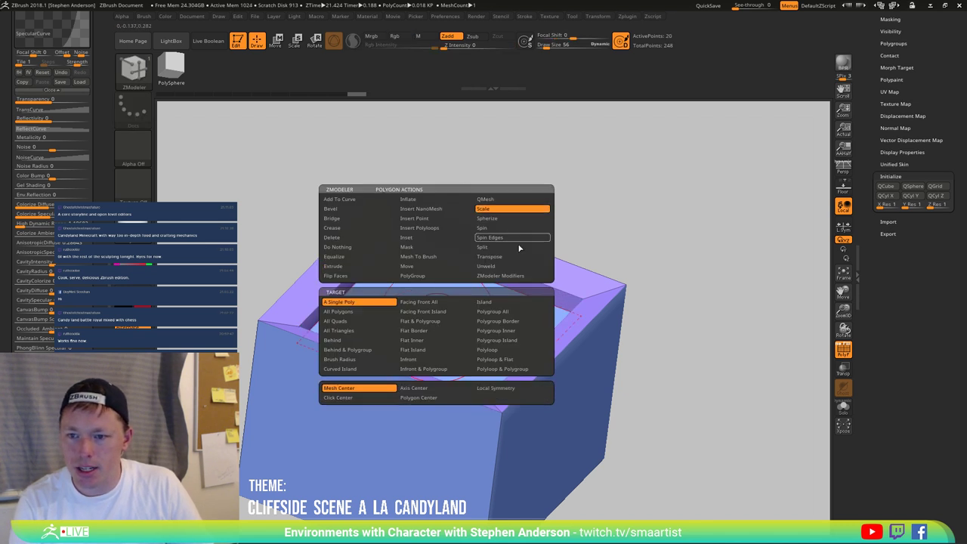
left_click(425, 398)
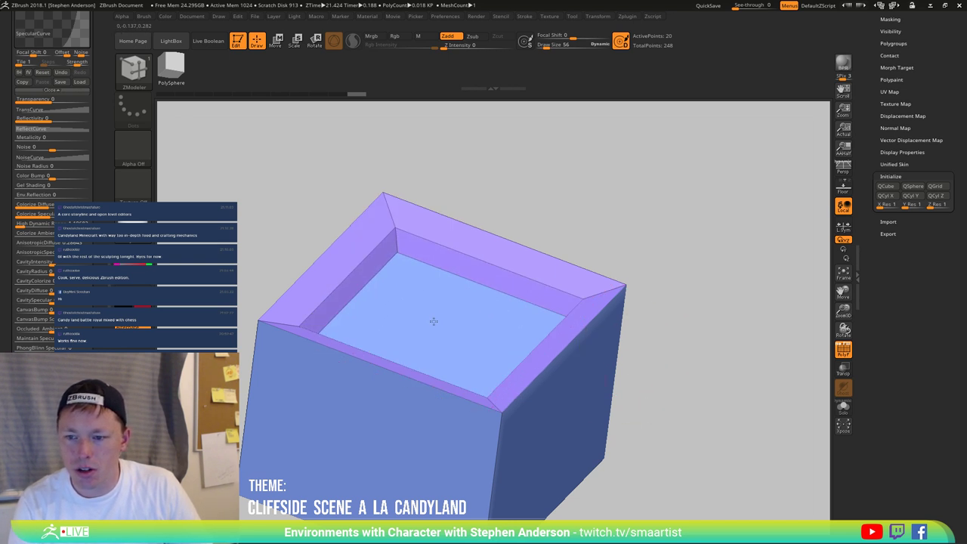
right_click_drag(450, 324, 423, 313)
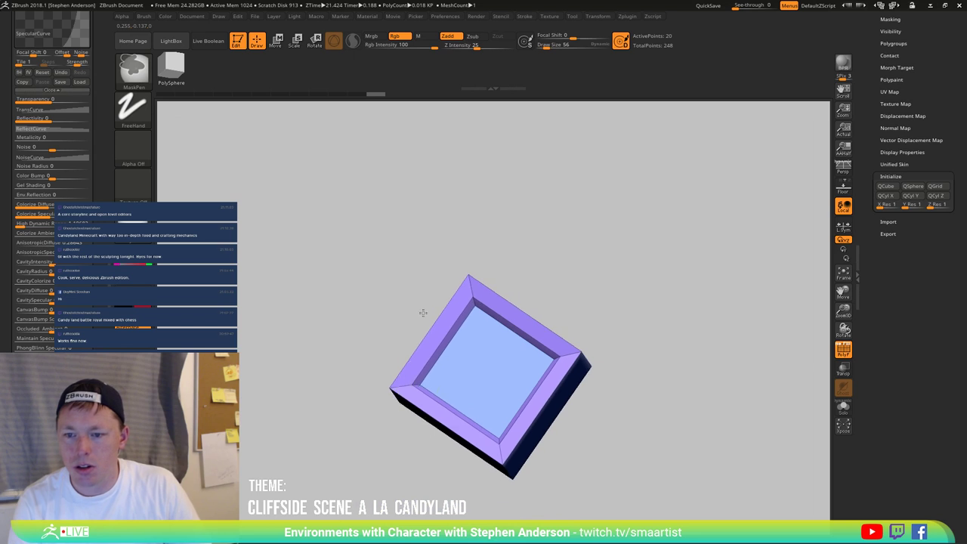
right_click_drag(436, 380, 500, 354)
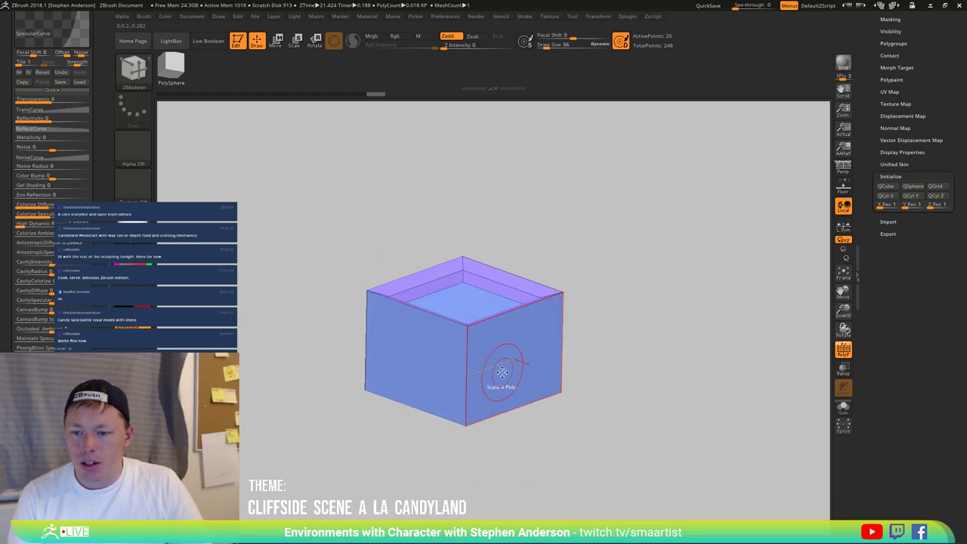
Step: Delete the cube's outer side walls and opposite cap by polygroup island, leaving only the recessed tray
key("space")
left_click(423, 237)
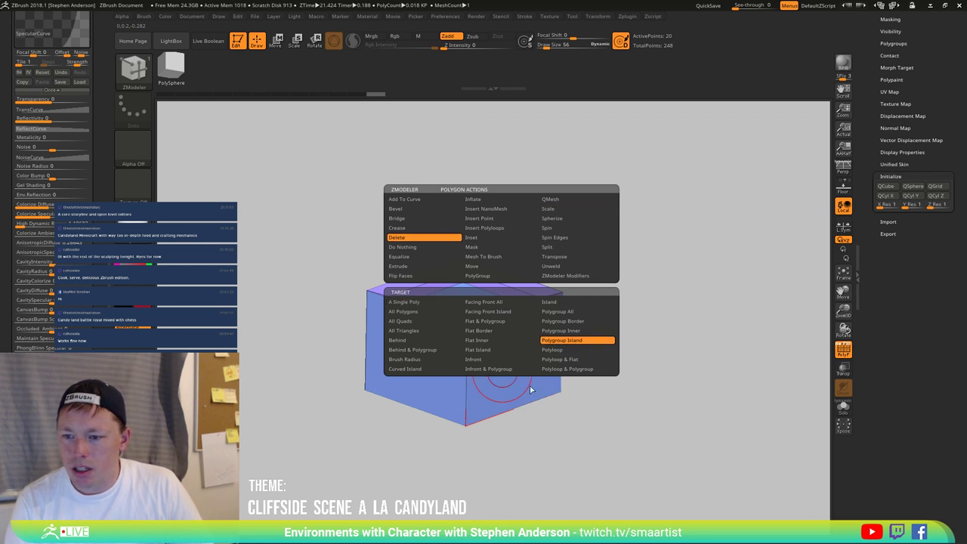
key("space")
left_click(498, 372)
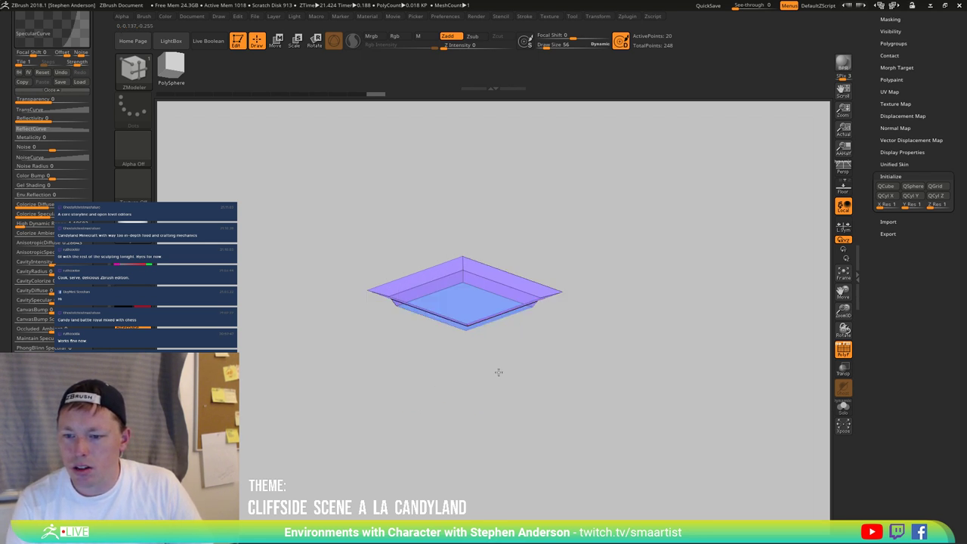
right_click_drag(511, 402, 471, 444)
left_click(470, 445)
left_click(508, 410)
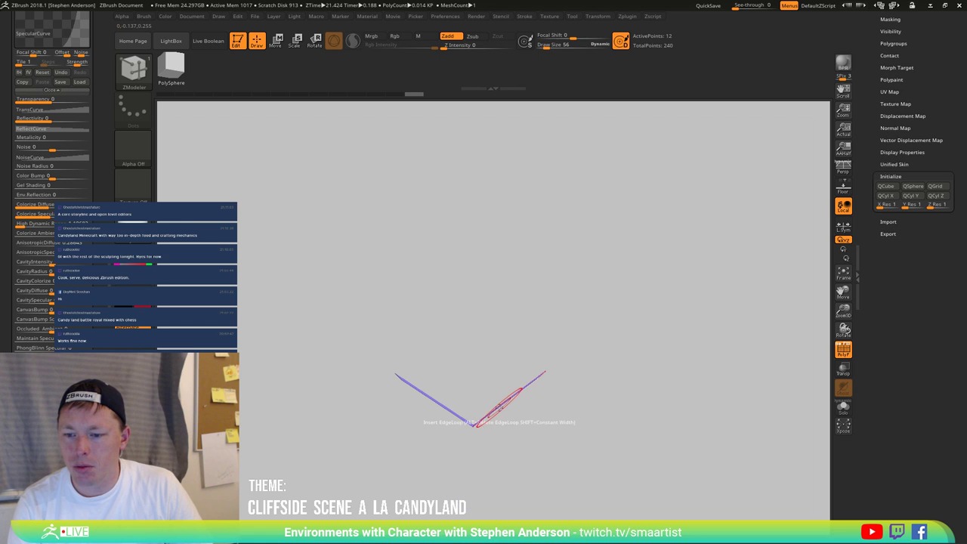
Step: Turn on dynamic subdivision for the recessed tray to round it into a circular cup
mouse_move(497, 412)
right_mouse_down()
mouse_move(516, 384)
mouse_move(523, 464)
mouse_move(499, 419)
right_mouse_up()
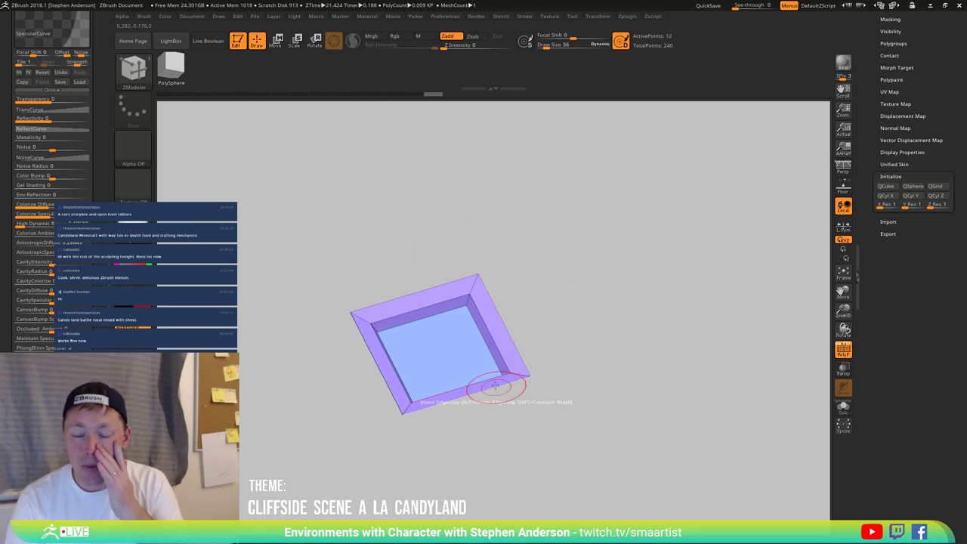
mouse_move(494, 386)
right_mouse_down()
mouse_move(524, 426)
mouse_move(552, 403)
right_mouse_up()
mouse_move(552, 403)
right_mouse_down("shift")
mouse_move(521, 384)
mouse_move(527, 400)
right_mouse_up("shift")
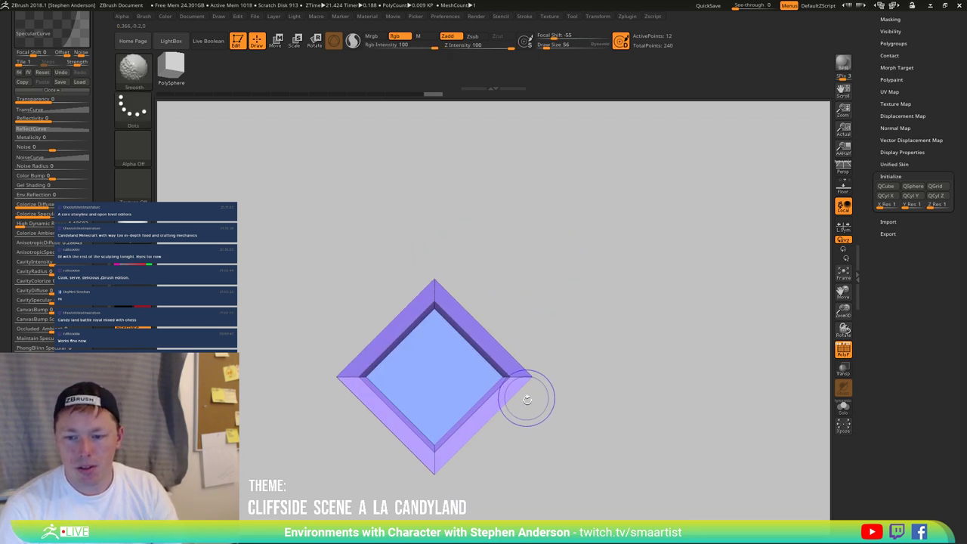
mouse_move(535, 457)
right_mouse_down()
mouse_move(511, 380)
mouse_move(533, 441)
mouse_move(530, 427)
mouse_move(518, 432)
mouse_move(579, 392)
mouse_move(566, 391)
mouse_move(602, 423)
right_mouse_up()
key("d")
key("shift+f")
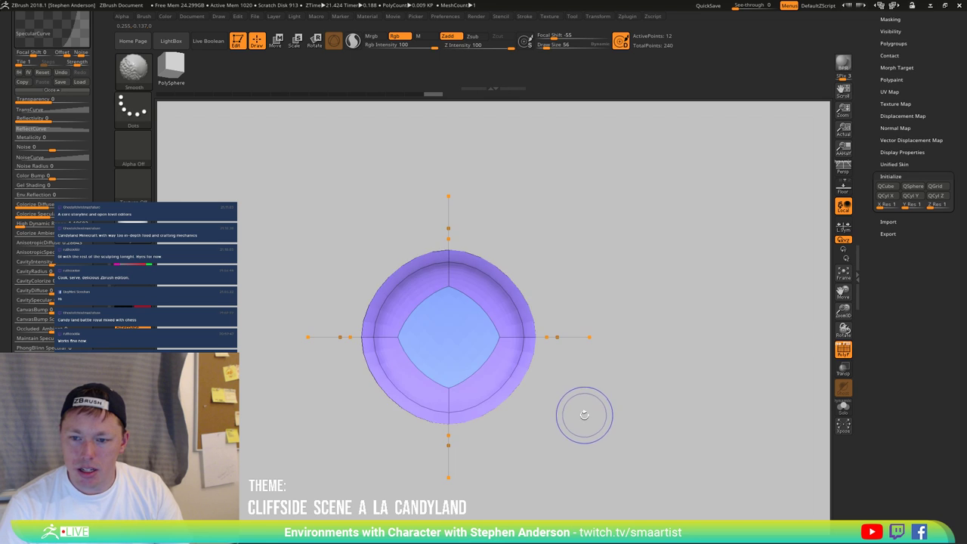
Step: Turn off dynamic subdivision on the recessed tray
key("shift+d")
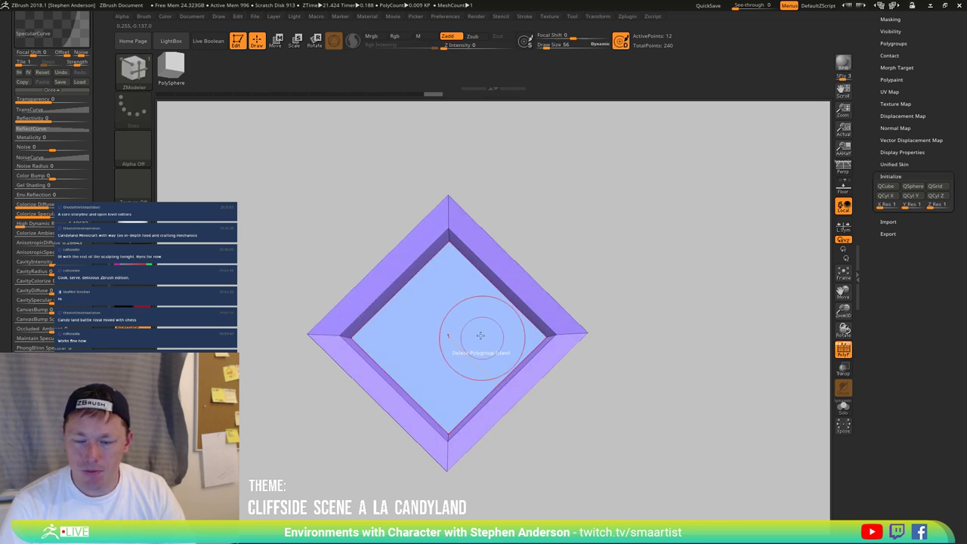
right_click_drag(446, 243, 447, 272, "alt")
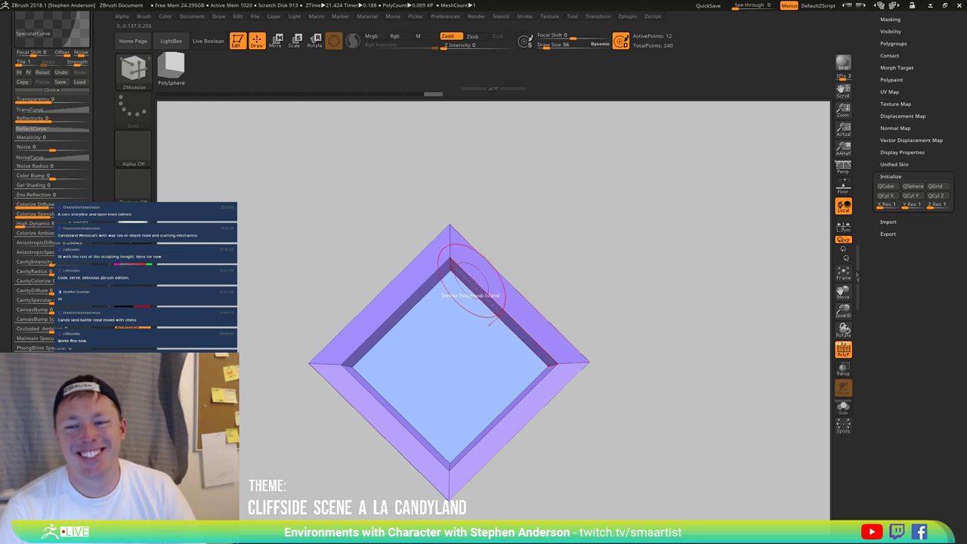
key("space")
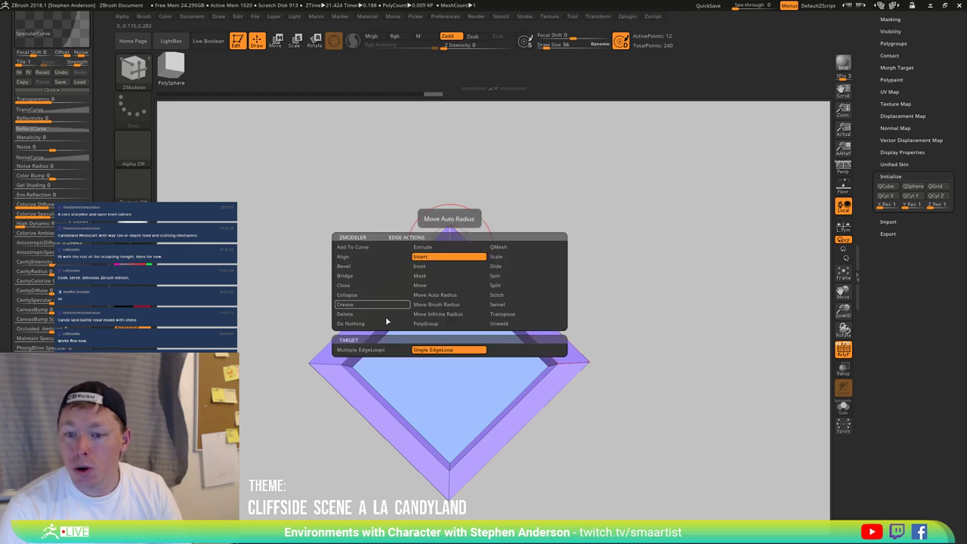
left_click(360, 268)
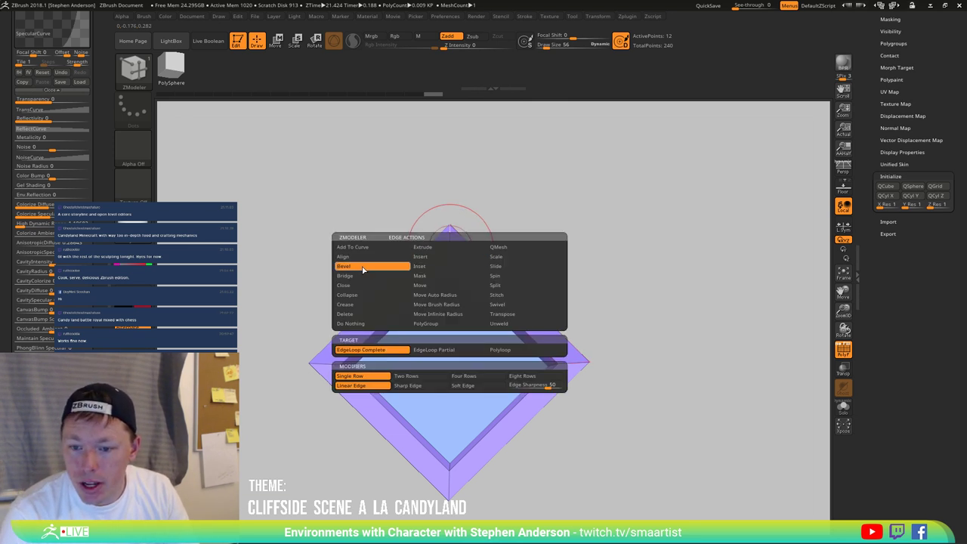
left_click(462, 352)
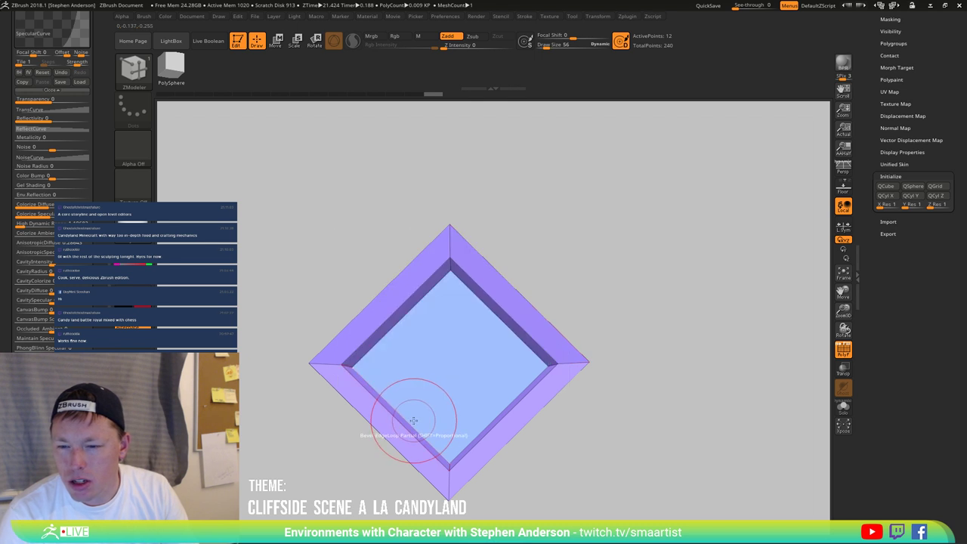
Step: Crease the tray's corner edges using the ZModeler edge Crease action on EdgeLoop Partial, and preview the result with dynamic subdivision
key("space")
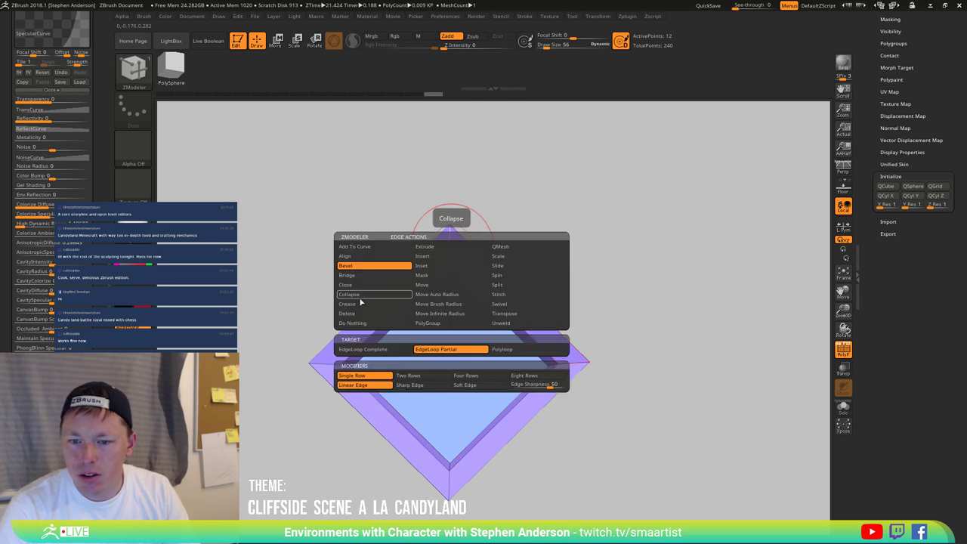
left_click(355, 304)
left_click(441, 347)
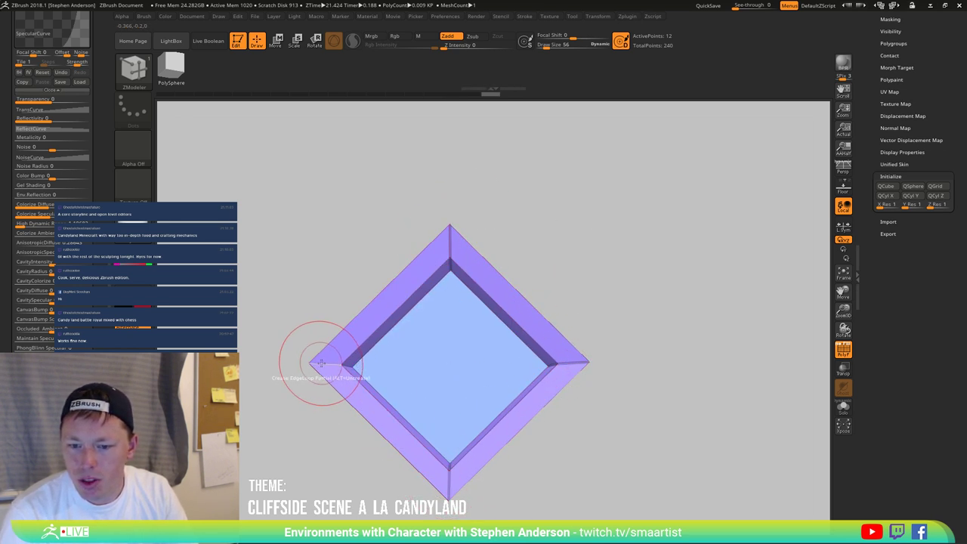
left_click(534, 364)
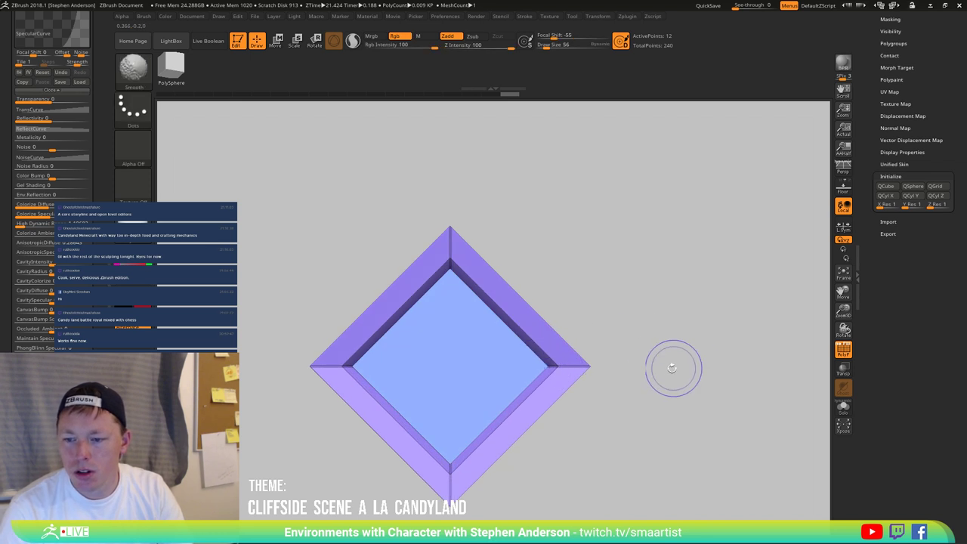
left_click_drag(657, 389, 659, 347, "shift")
key("d")
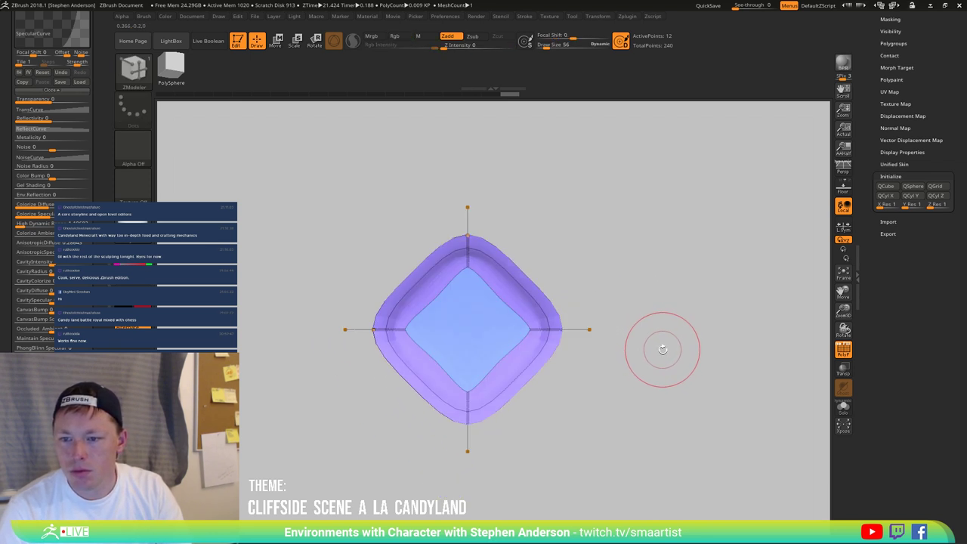
Step: Crease the edges around the recessed floor and preview them with dynamic subdivision on
key("shift+d")
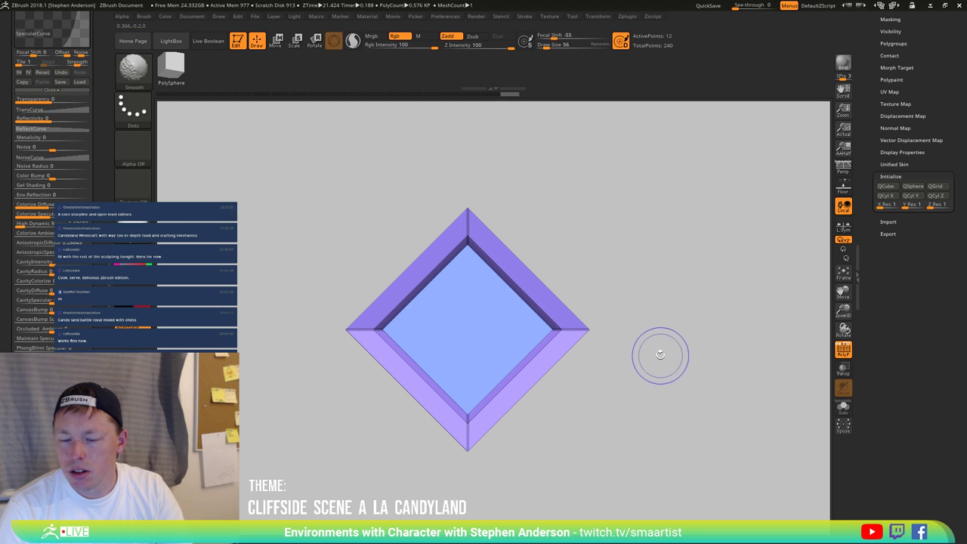
left_click(436, 290)
key("d")
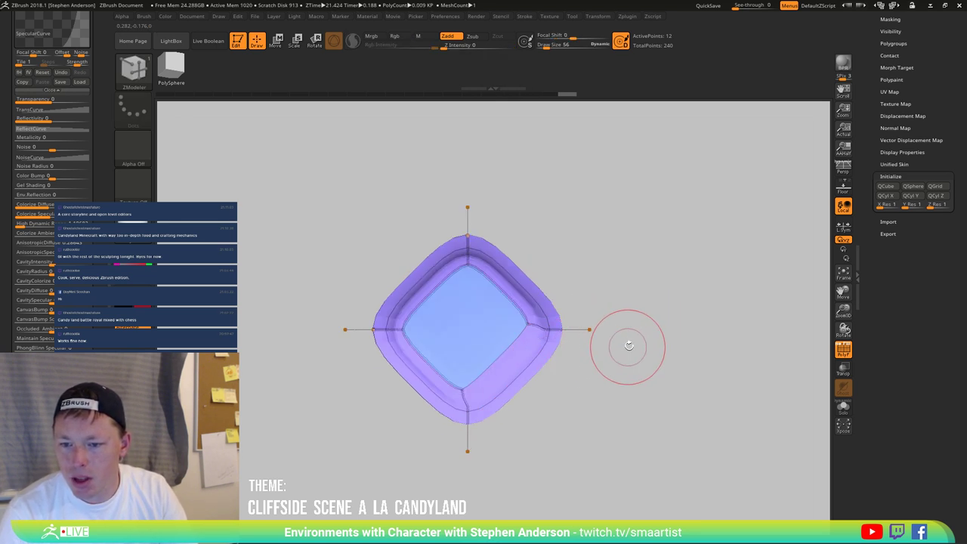
mouse_move(629, 345)
left_mouse_down()
mouse_move(630, 328)
mouse_move(628, 339)
left_mouse_up()
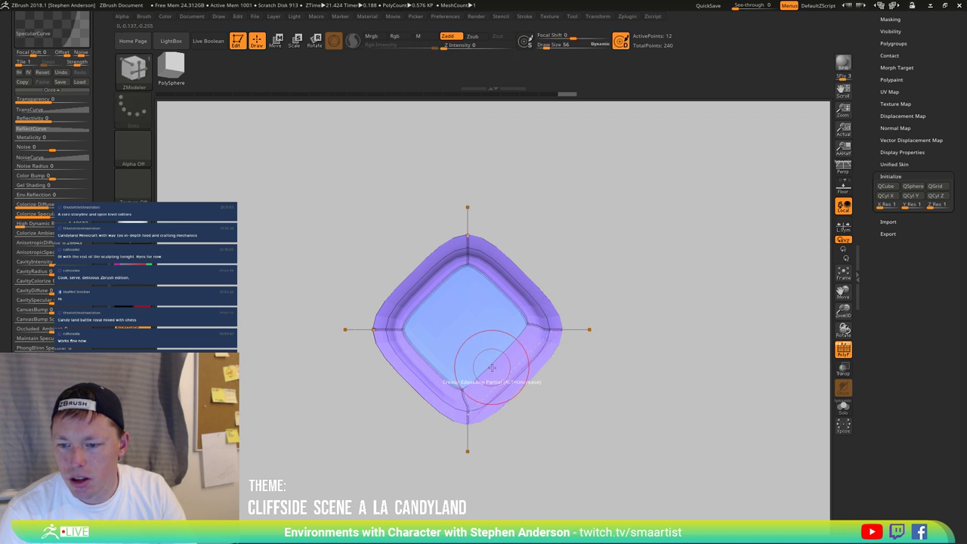
right_click_drag(667, 347, 578, 333, "ctrl")
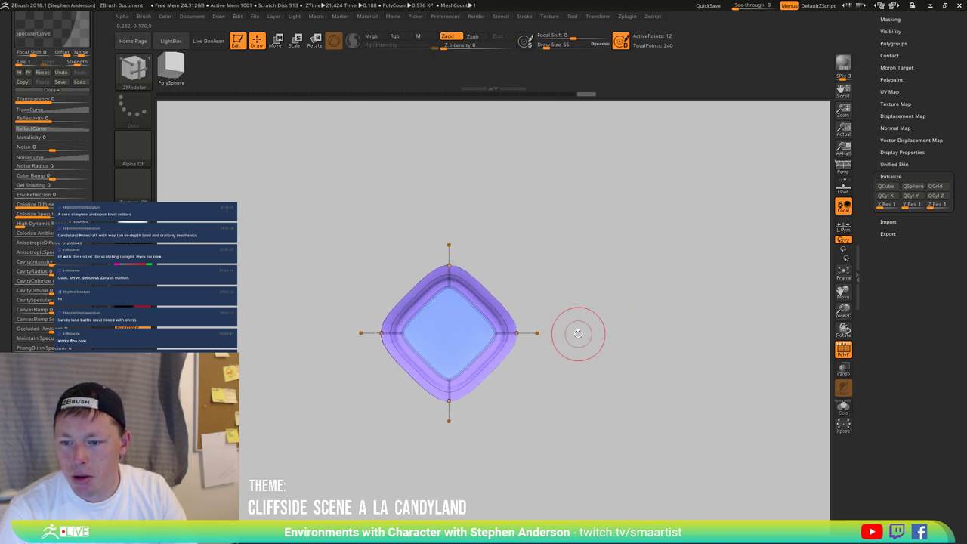
Step: Examine the creased, smoothed tray from the front and at shallow angles, with and without polyframe
mouse_move(577, 333)
left_mouse_down()
mouse_move(593, 328)
mouse_move(574, 313)
mouse_move(578, 327)
mouse_move(623, 338)
mouse_move(608, 339)
left_mouse_up()
key("shift+f")
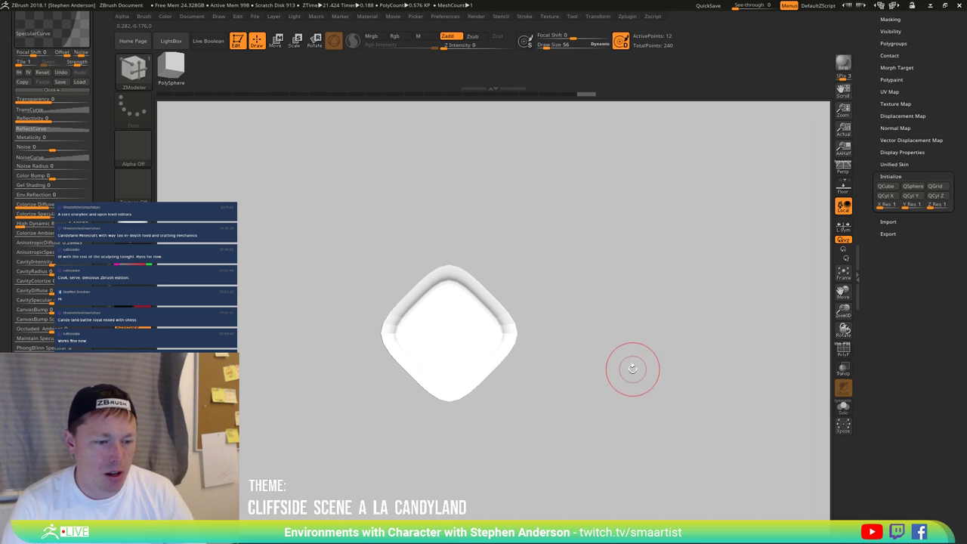
right_click_drag(529, 326, 542, 335, "ctrl")
right_click_drag(599, 316, 619, 325, "alt")
right_click_drag(618, 325, 641, 343, "ctrl")
right_click_drag(655, 310, 649, 330, "alt")
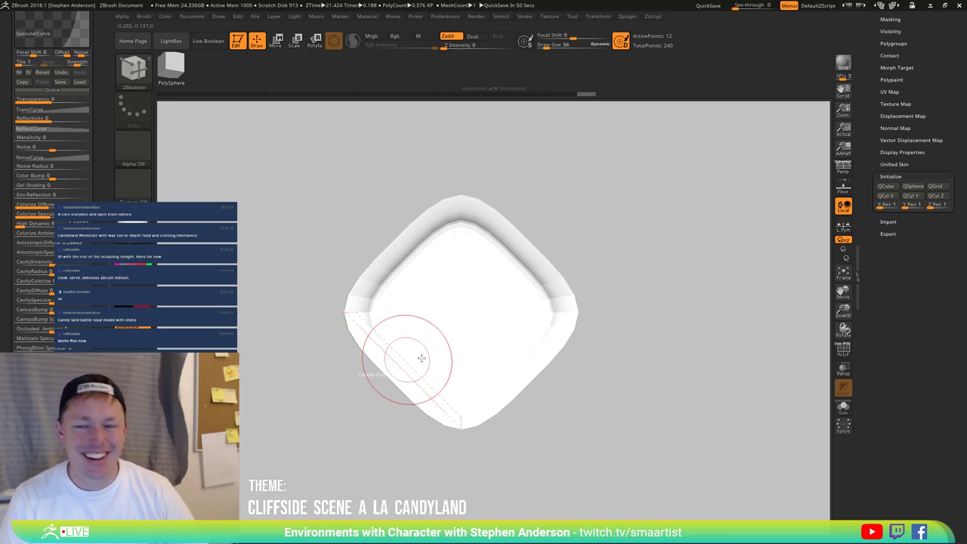
key("shift+f")
mouse_move(597, 362)
right_mouse_down("ctrl")
mouse_move(578, 330)
mouse_move(587, 229)
mouse_move(573, 245)
right_mouse_up("ctrl")
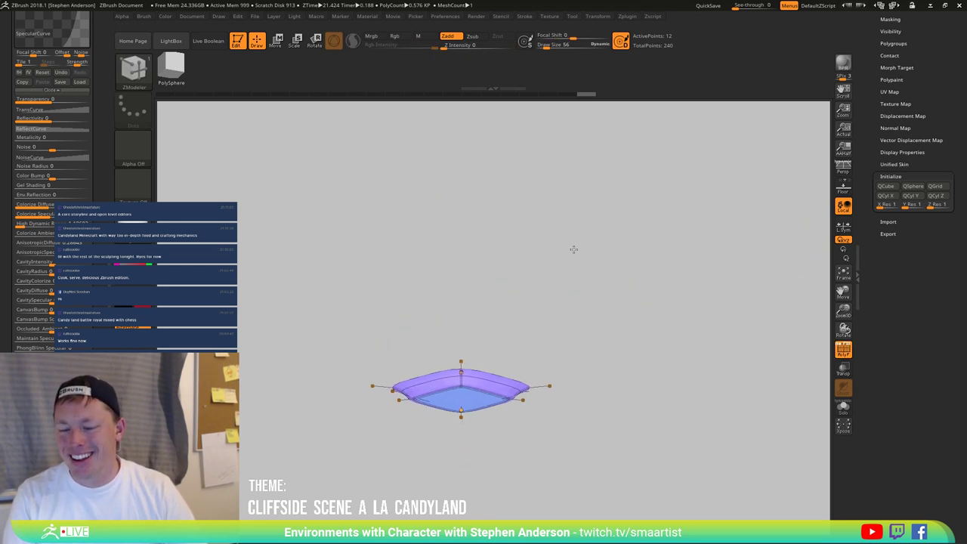
left_click_drag(572, 249, 589, 345, "shift")
key("shift+f")
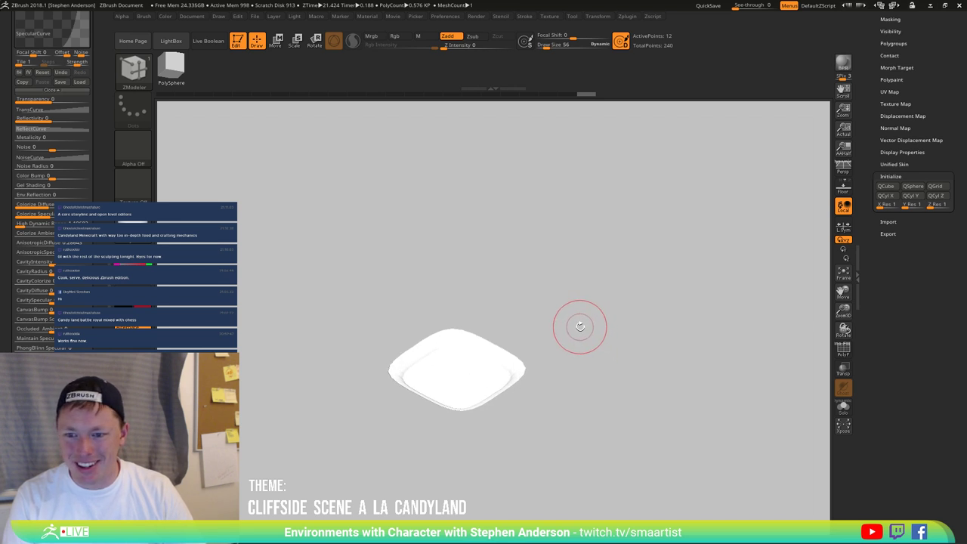
key("shift+f")
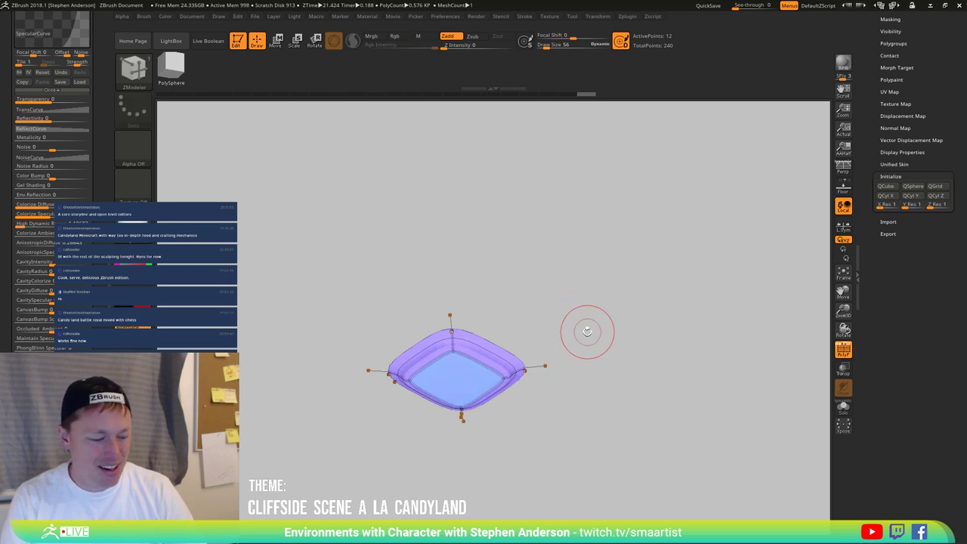
Step: Center the transform gizmo on the tray and scale it to about twice its depth along Y
key("w")
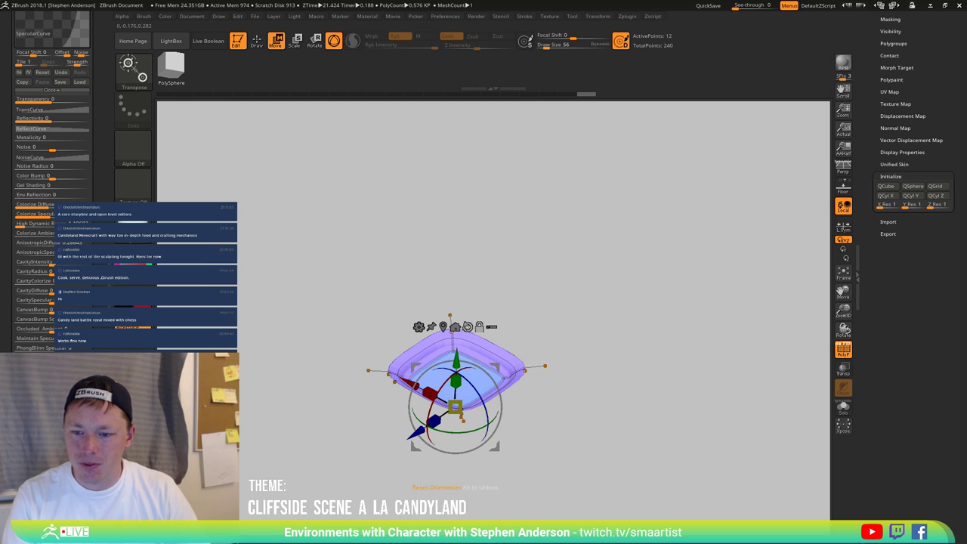
left_click(468, 326, "alt")
left_click_drag(594, 325, 588, 271)
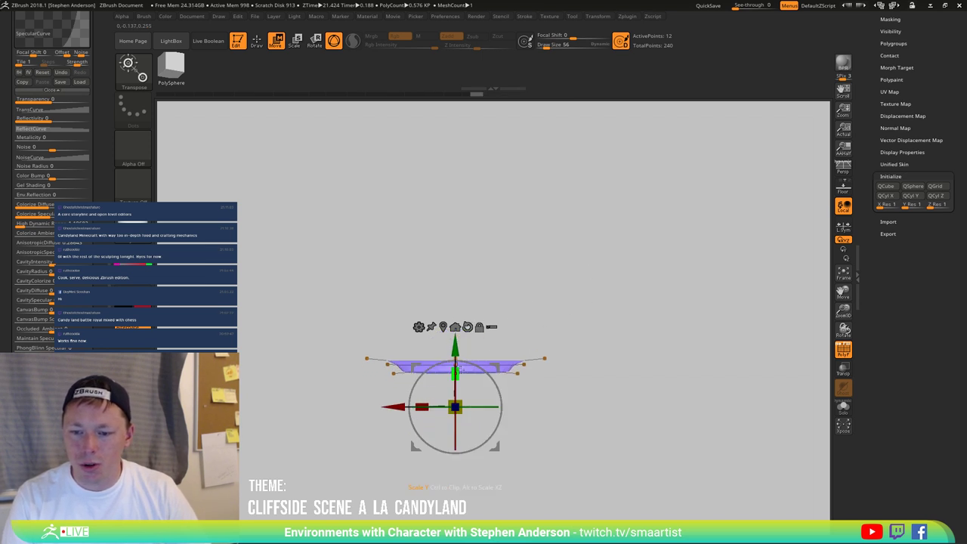
left_click(454, 326)
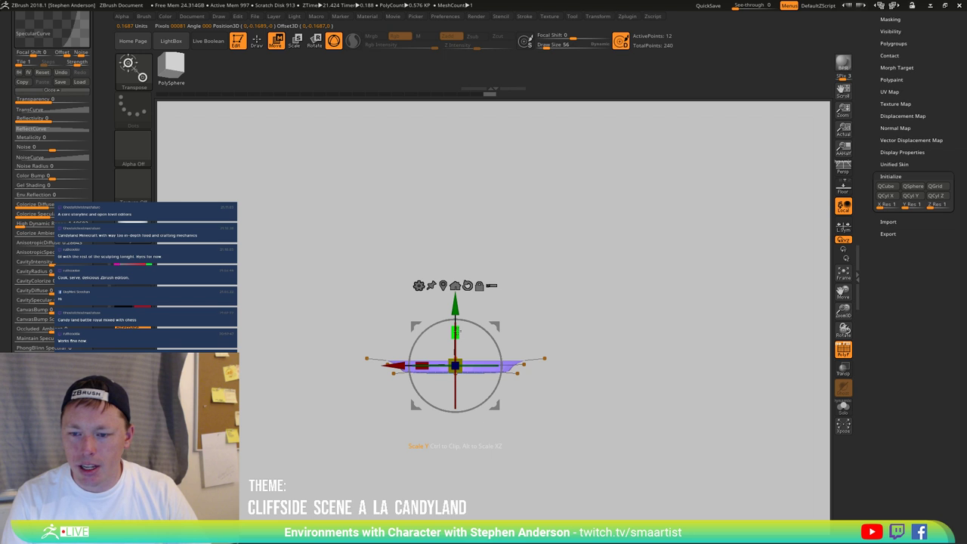
left_click_drag(460, 312, 499, 225)
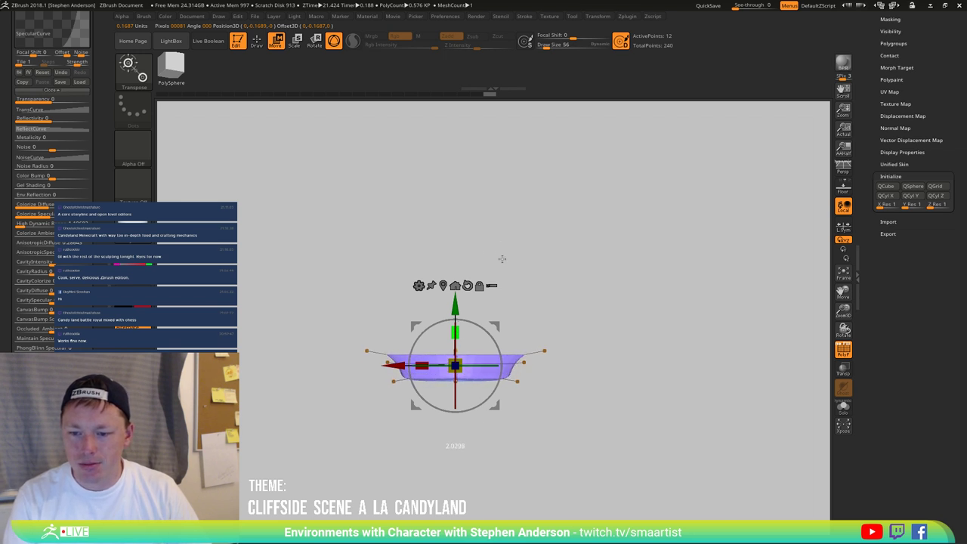
left_click_drag(594, 268, 591, 359)
key("q")
right_click_drag(573, 343, 596, 374, "ctrl")
mouse_move(596, 374)
left_mouse_down()
mouse_move(637, 345)
mouse_move(620, 280)
left_mouse_up()
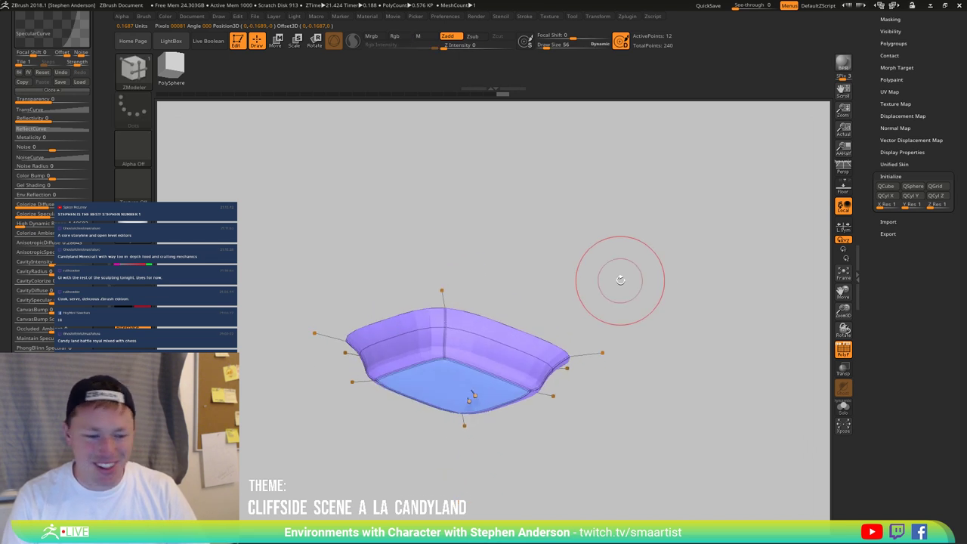
Step: Examine the tray's crease level settings in its geometry options
key("r")
left_click_drag(457, 336, 458, 349)
mouse_move(619, 294)
left_mouse_down()
mouse_move(632, 308)
mouse_move(624, 330)
mouse_move(641, 328)
mouse_move(630, 356)
mouse_move(619, 315)
mouse_move(602, 298)
left_mouse_up()
scroll(944, 130, "up", 5)
left_click_drag(706, 244, 662, 265)
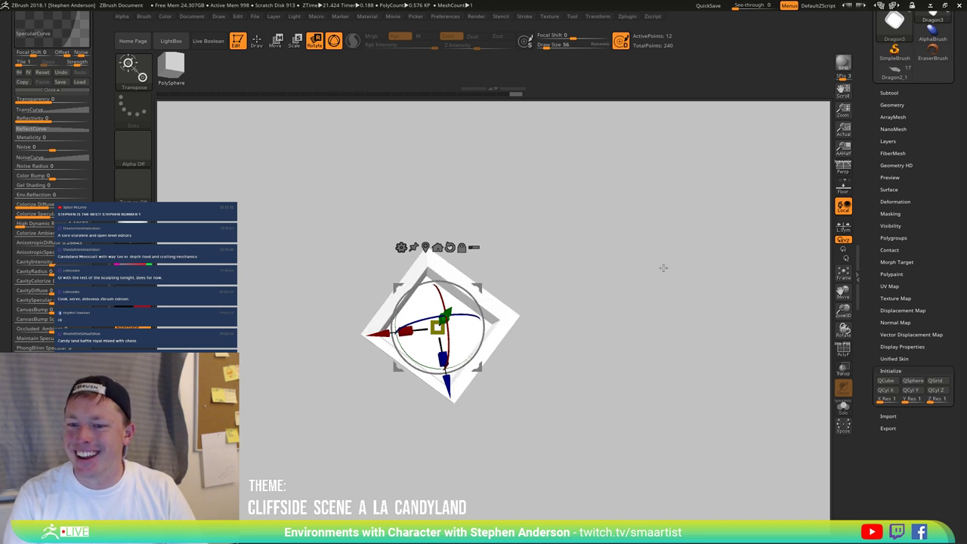
key("shift+f")
left_click(909, 105)
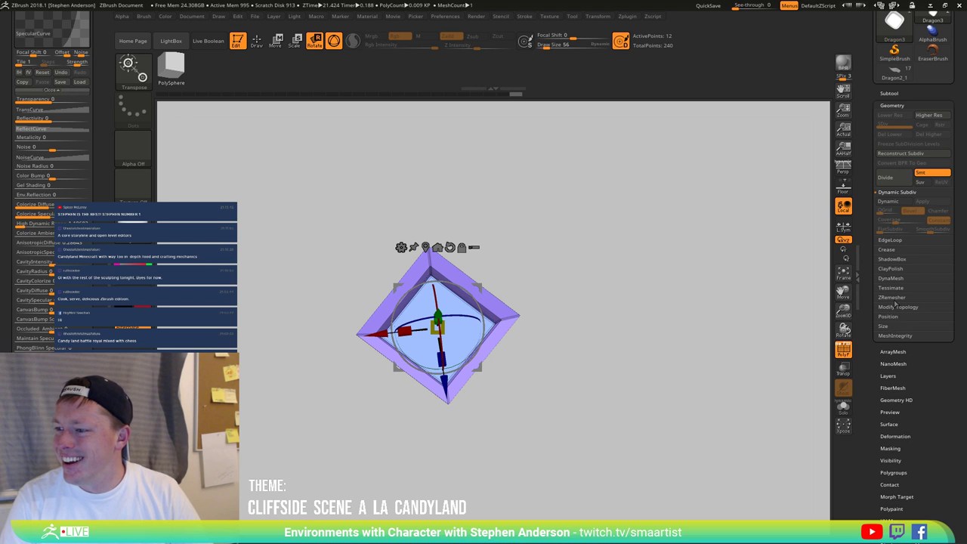
left_click(889, 249)
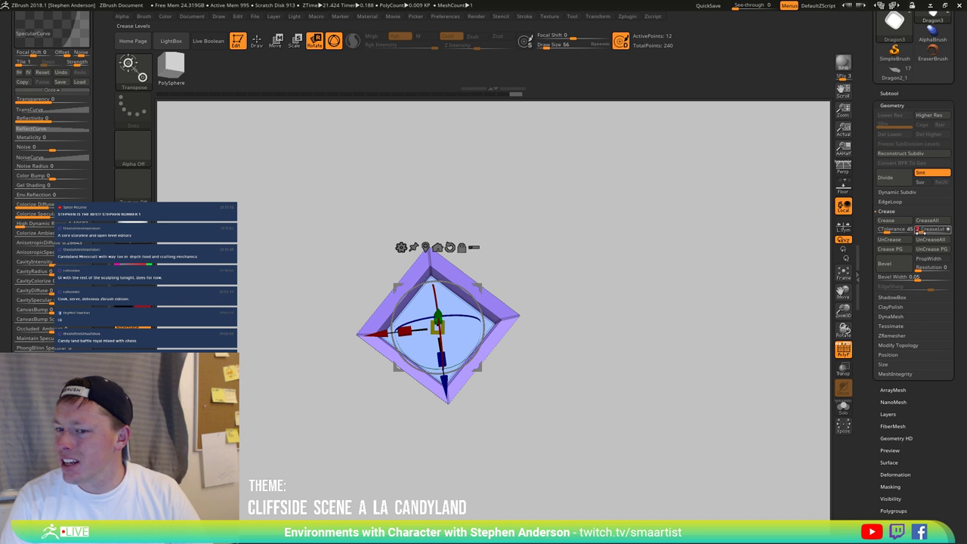
Step: Enable Dynamic Subdiv for the tray and check its smoothing head-on with and without polyframe
left_click(899, 192)
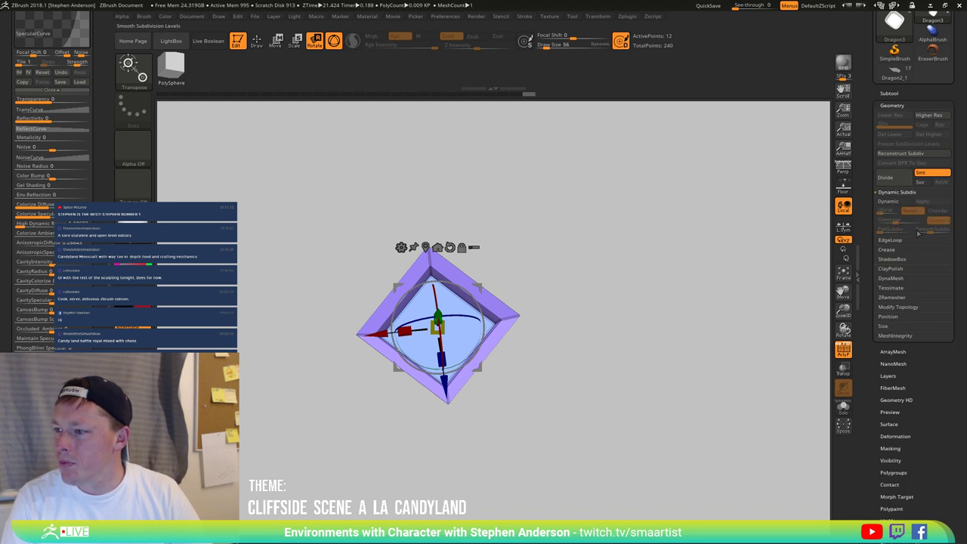
left_click(897, 203)
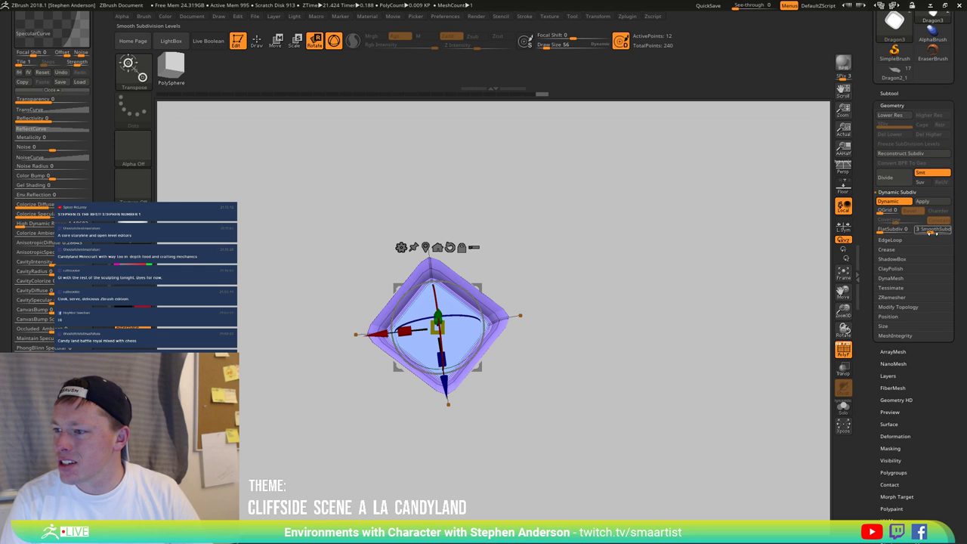
left_click_drag(689, 304, 665, 311, "shift")
key("f")
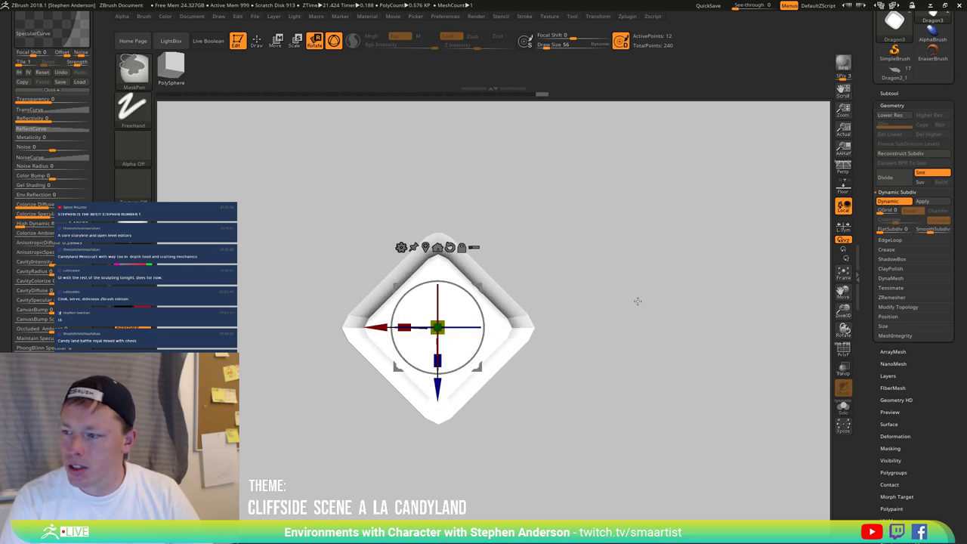
key("shift+f")
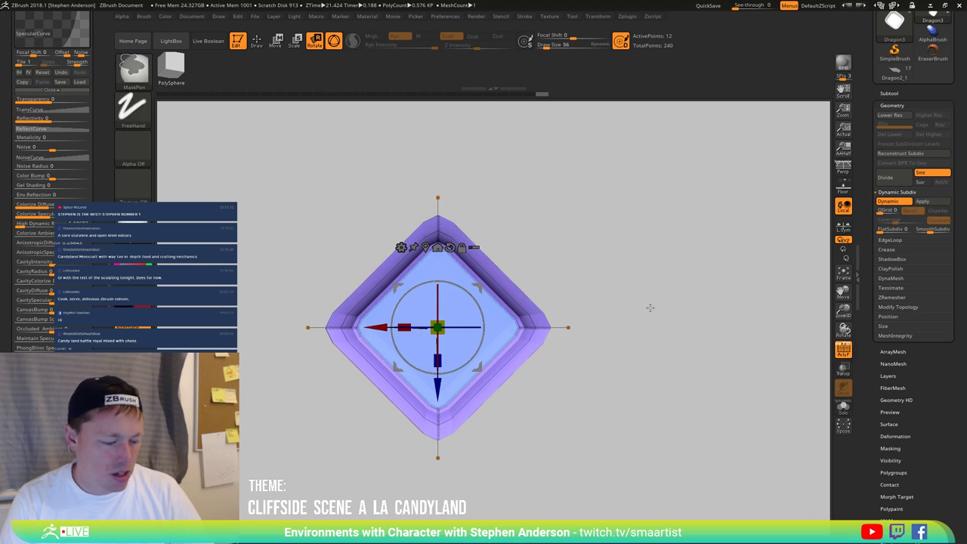
Step: Divide the tray to subdivision level 2 and compare its shape with dynamic subdivision off and on
key("ctrl+d")
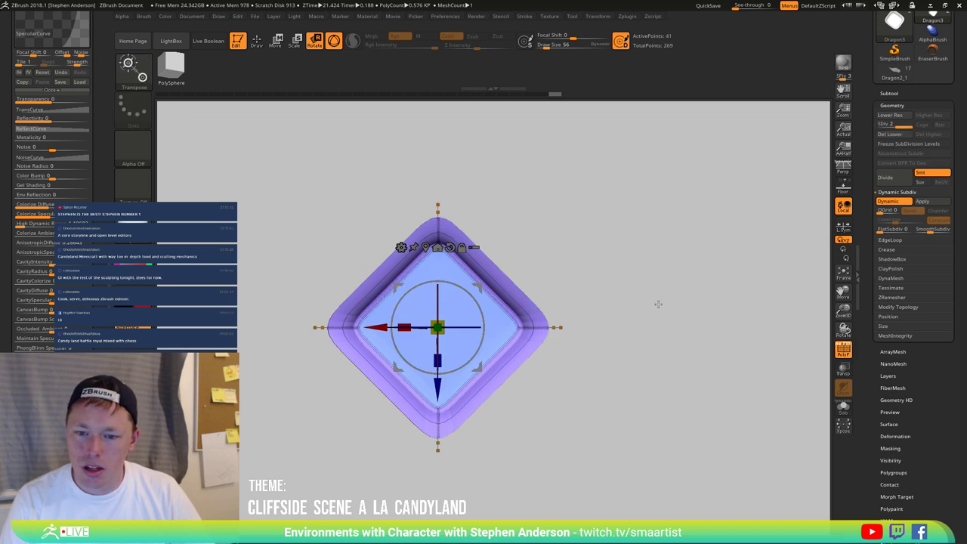
key("shift+f")
left_click(889, 202)
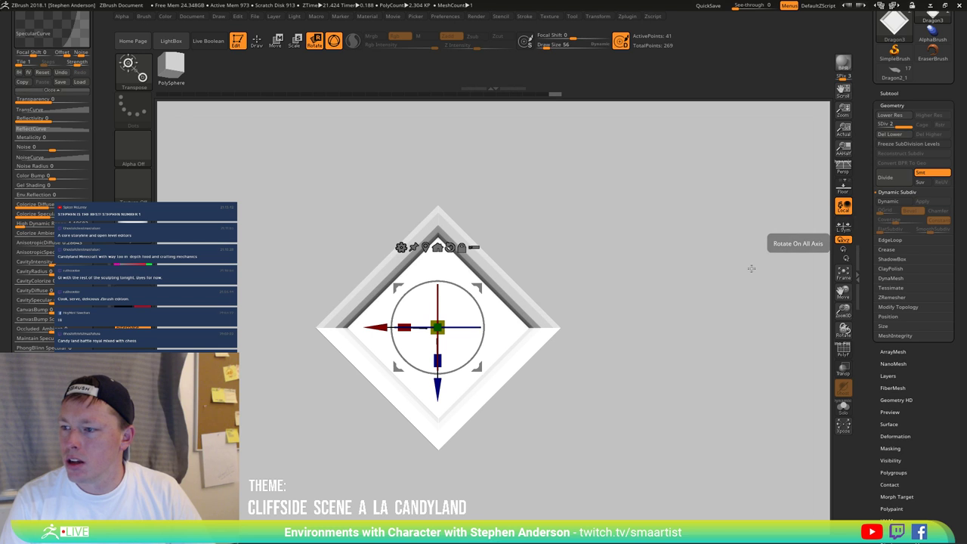
key("shift+f")
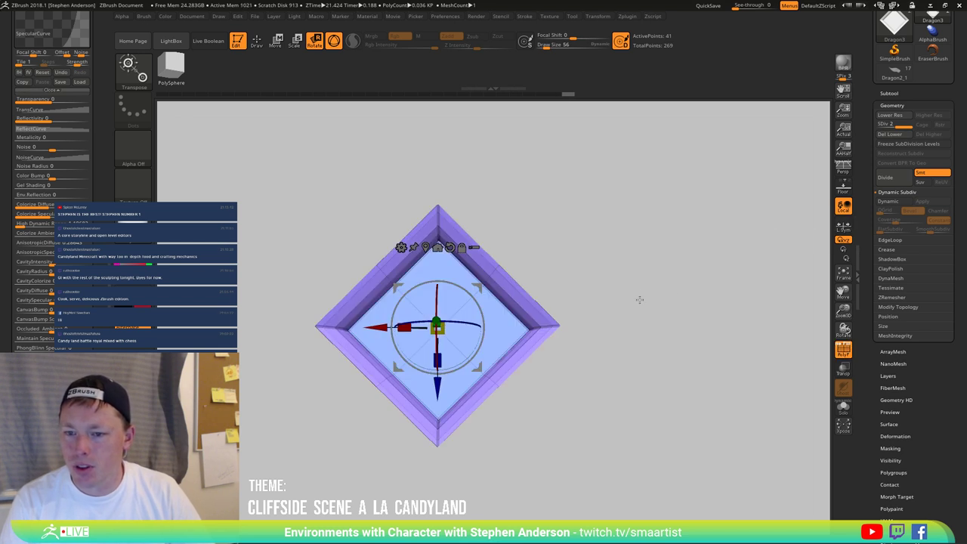
key("d")
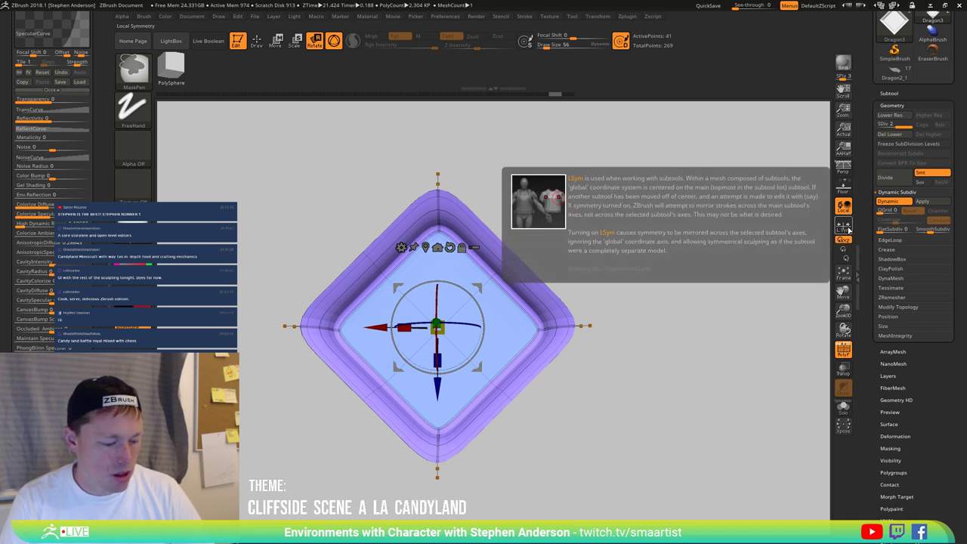
Step: Turn off dynamic subdivision and divide the tray to subdivision level 3
key("shift+d")
key("ctrl+d")
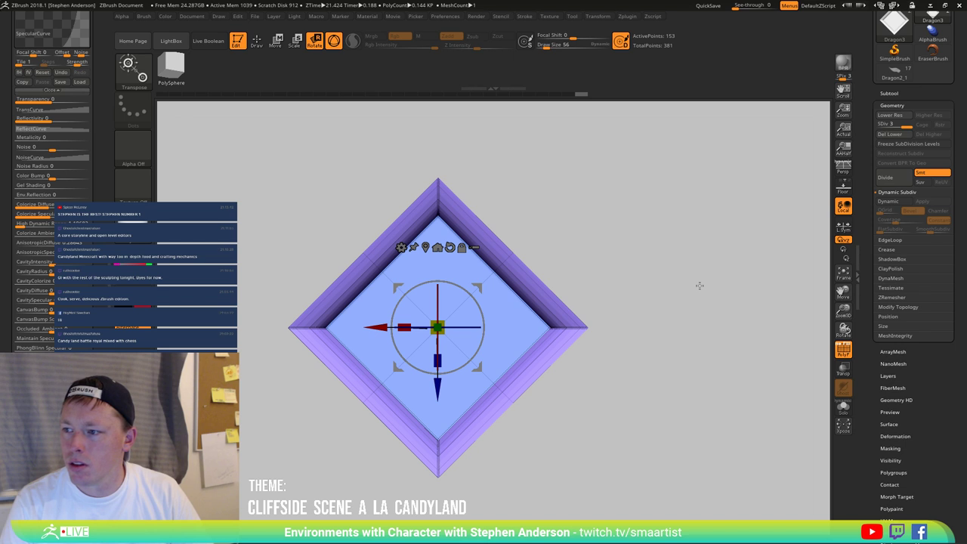
Step: Step the tray down to subdivision level 2 and delete its lower subdivision levels
key("shift+d")
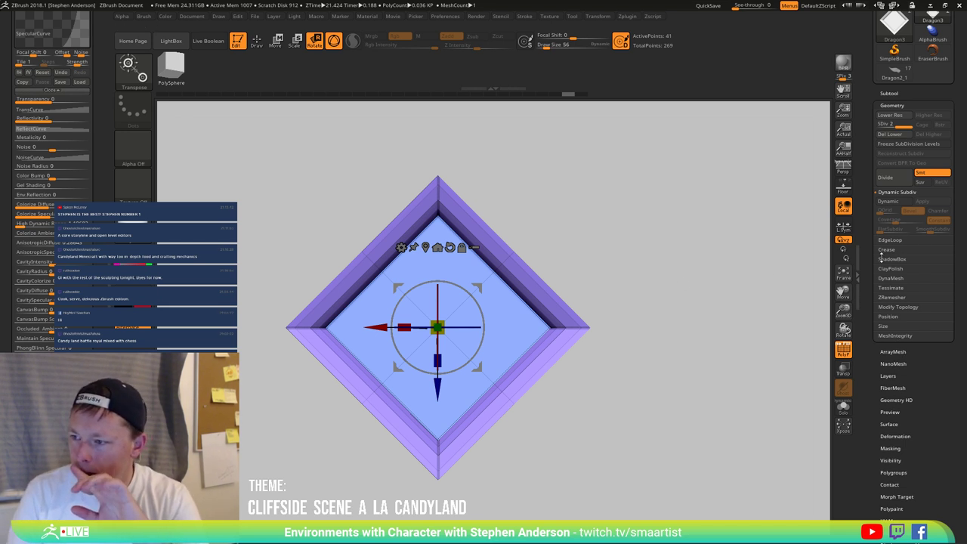
left_click(885, 249)
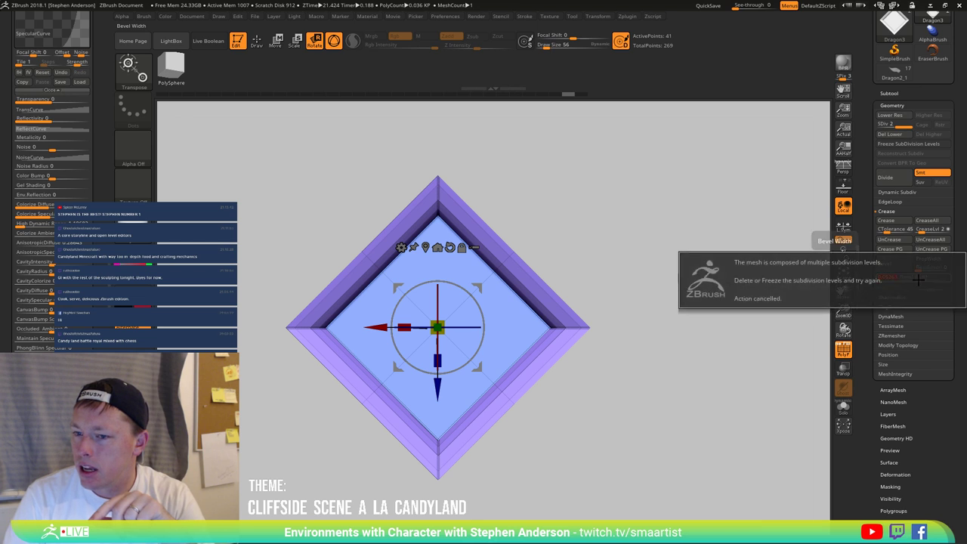
left_click_drag(916, 279, 919, 280)
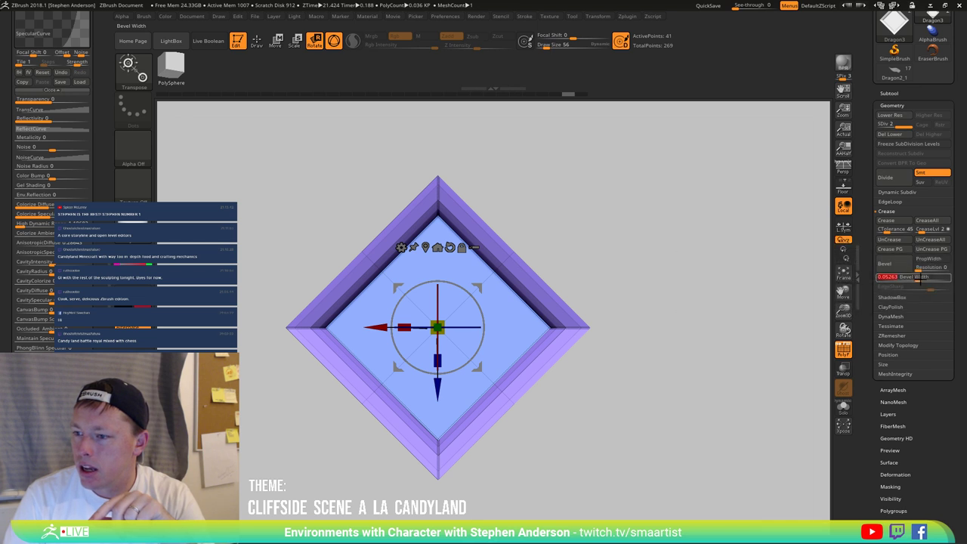
left_click(889, 133)
Step: Try beveling the tray's creased edges with bevel widths of 0.05263 and 0.01975, turn on PropWidth, and undo the bevel
left_click(885, 263)
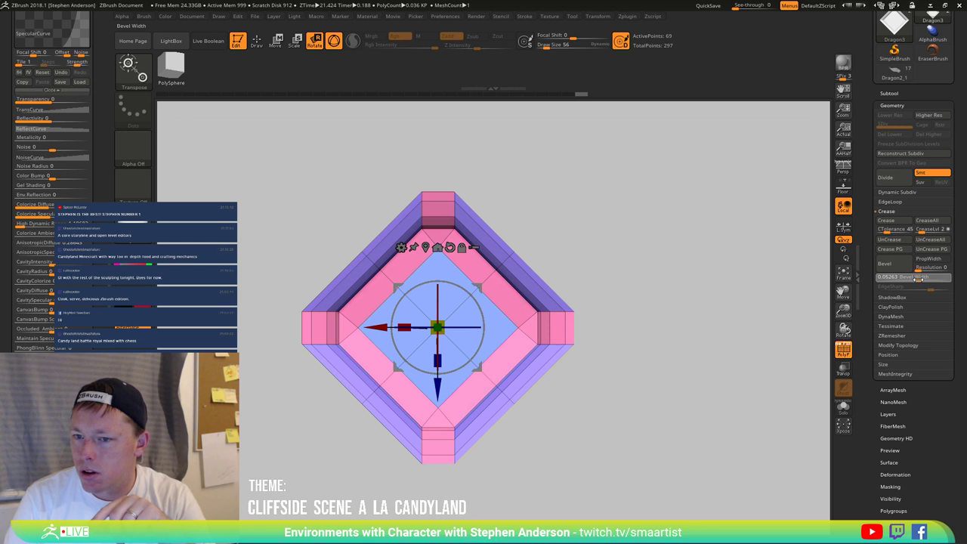
left_click_drag(918, 278, 910, 279)
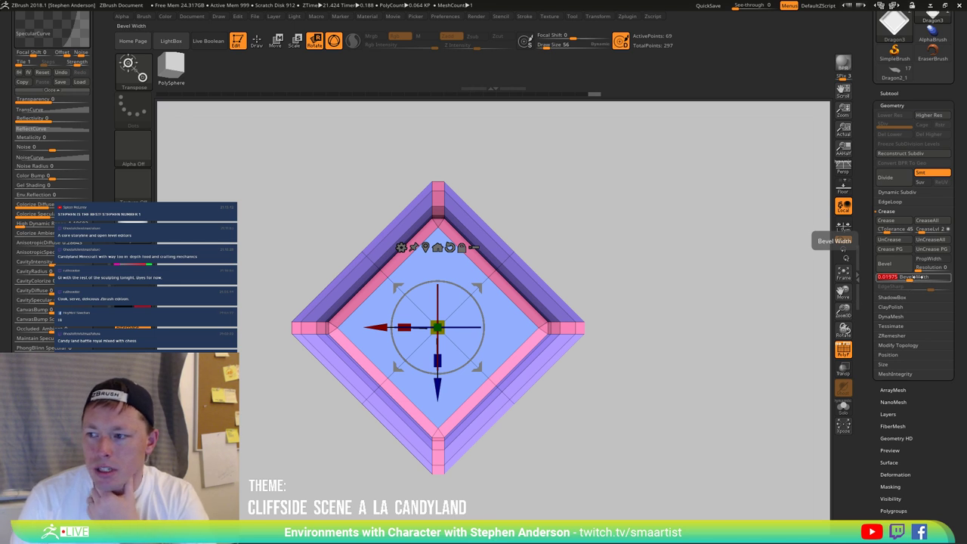
left_click(927, 259)
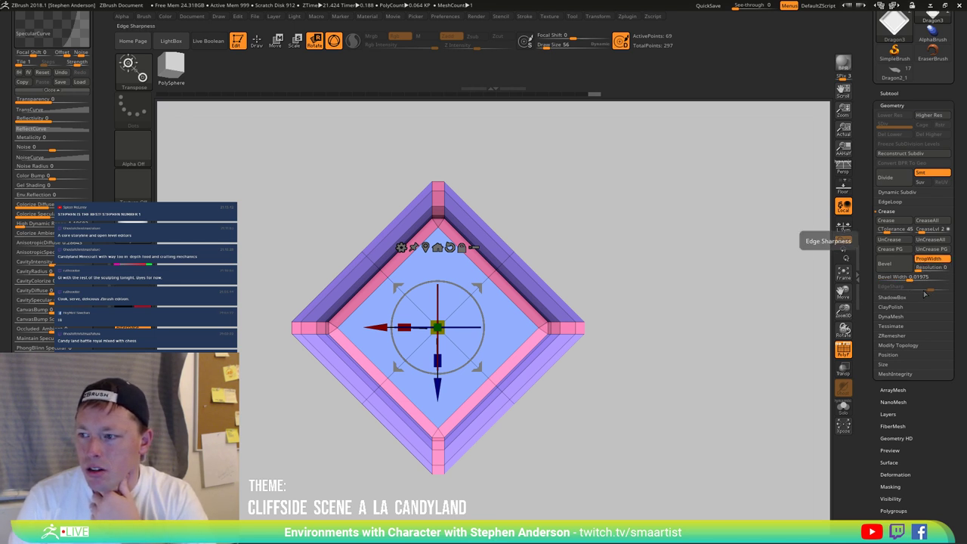
key("ctrl+z")
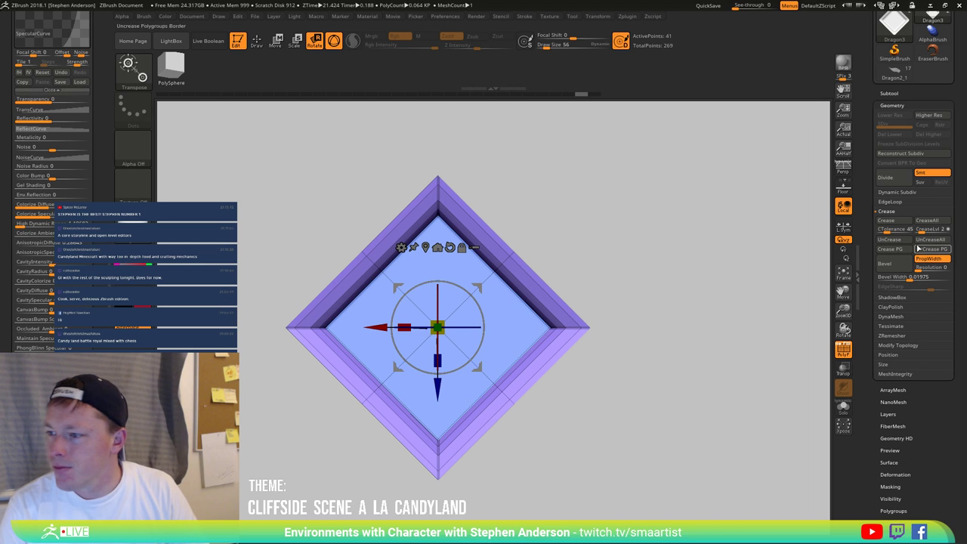
Step: Try a crease bevel with width 0.08179 and resolution 1 on the tray, and undo it
left_click_drag(911, 279, 925, 270)
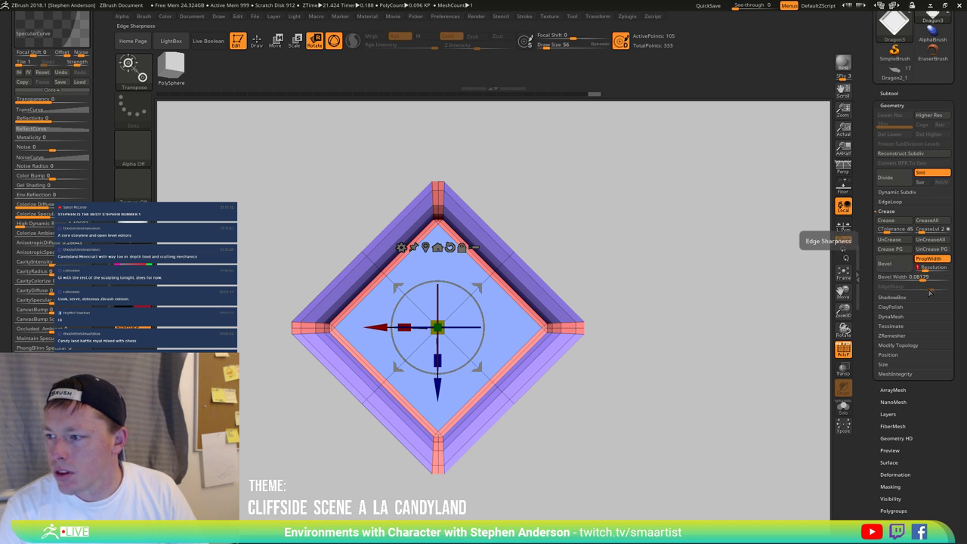
key("ctrl")
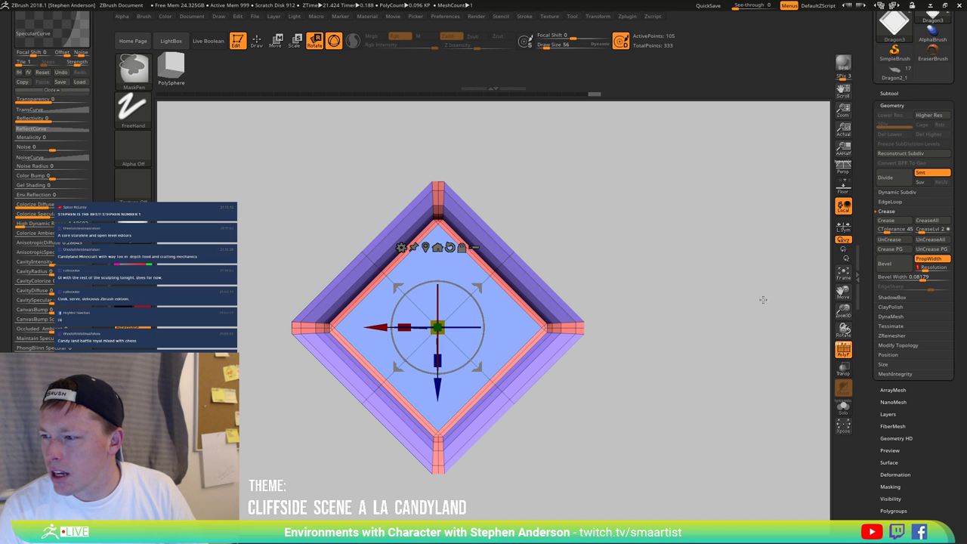
key("ctrl+z")
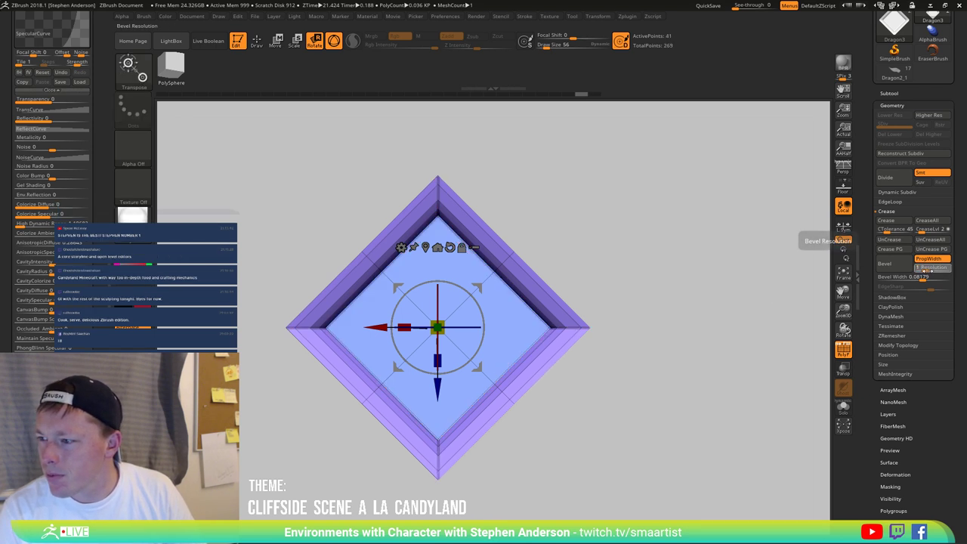
Step: Try the crease bevel at resolution 2 with PropWidth on and edge sharpness 0, and undo it
left_click(931, 269)
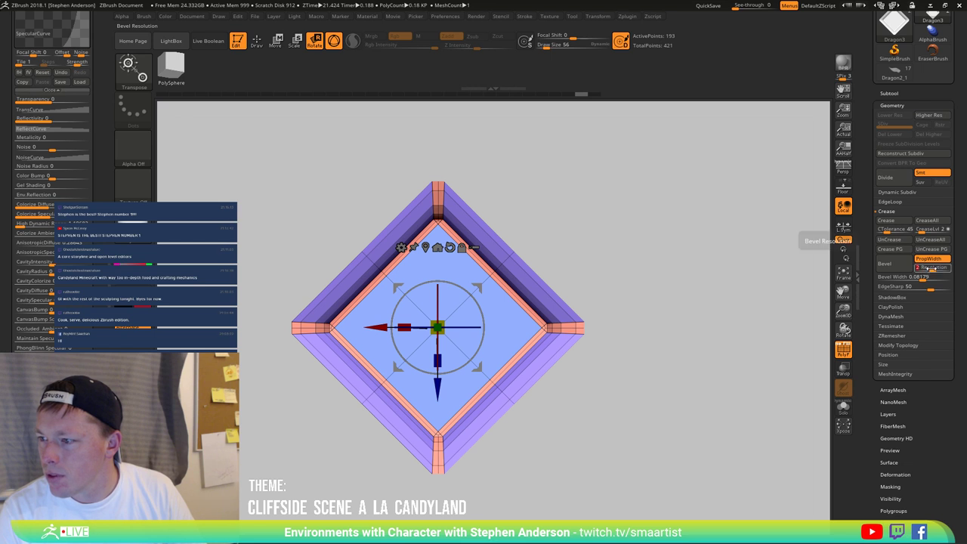
left_click(911, 277)
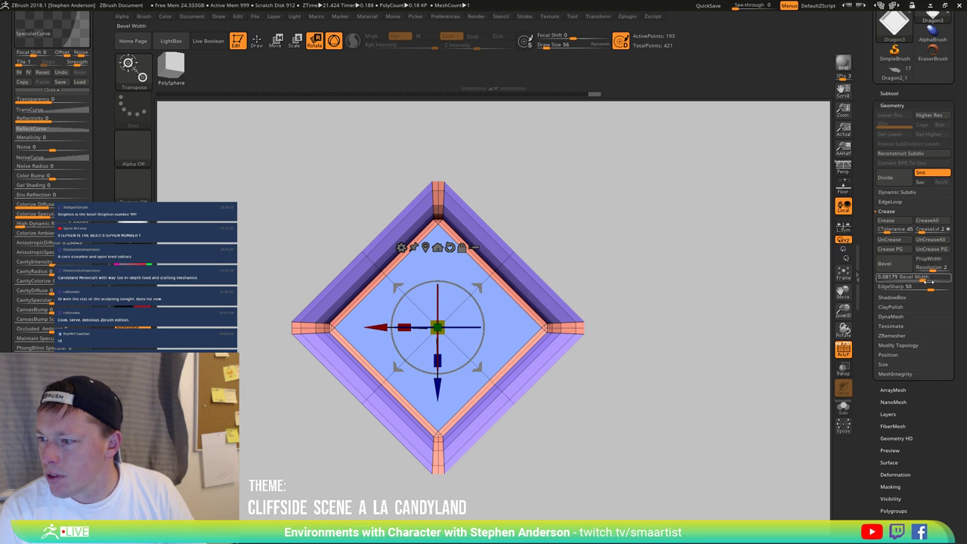
left_click(932, 258)
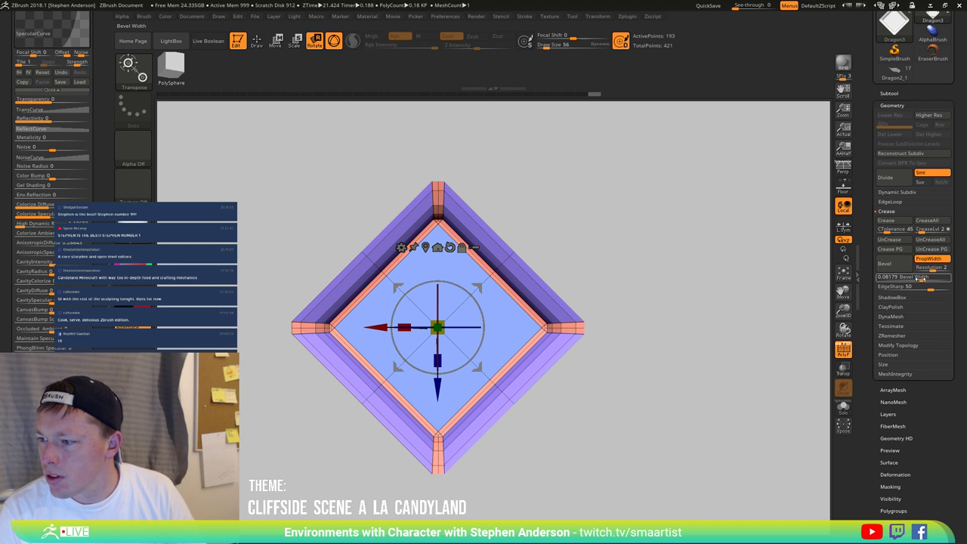
mouse_move(927, 288)
left_mouse_down()
mouse_move(950, 287)
mouse_move(911, 282)
mouse_move(922, 284)
mouse_move(869, 295)
mouse_move(928, 288)
mouse_move(870, 295)
mouse_move(915, 289)
left_mouse_up()
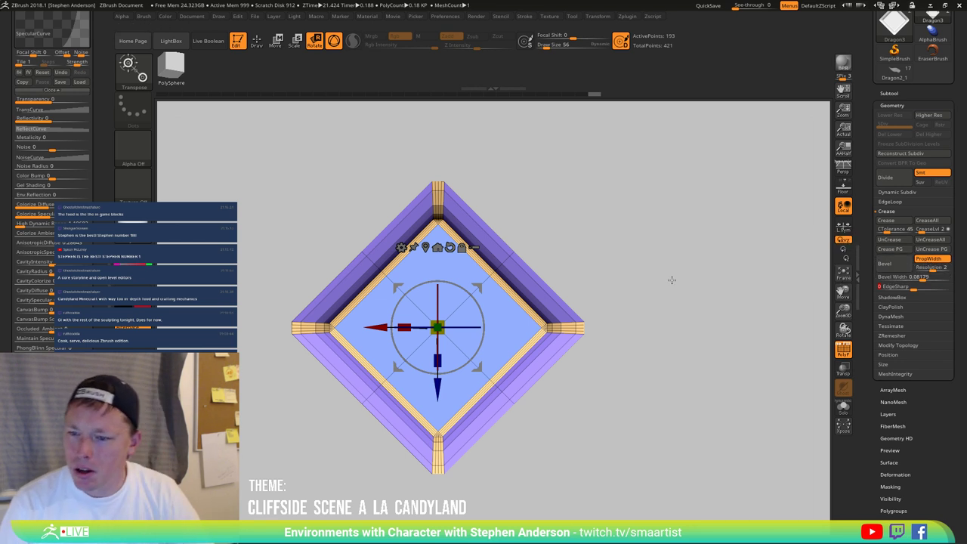
key("ctrl+z")
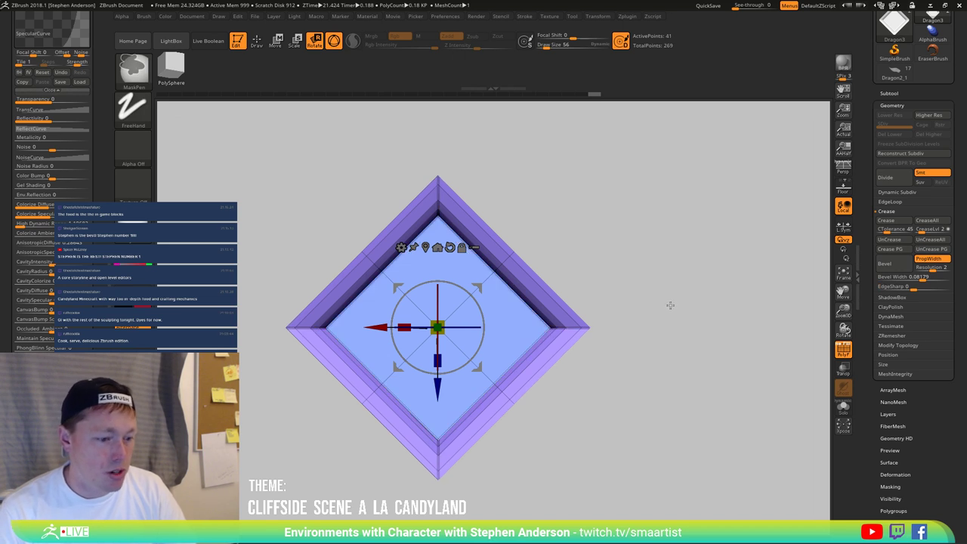
Step: Switch to the ZModeler brush and set its edge action to Bevel
right_click_drag(562, 266, 570, 272, "ctrl")
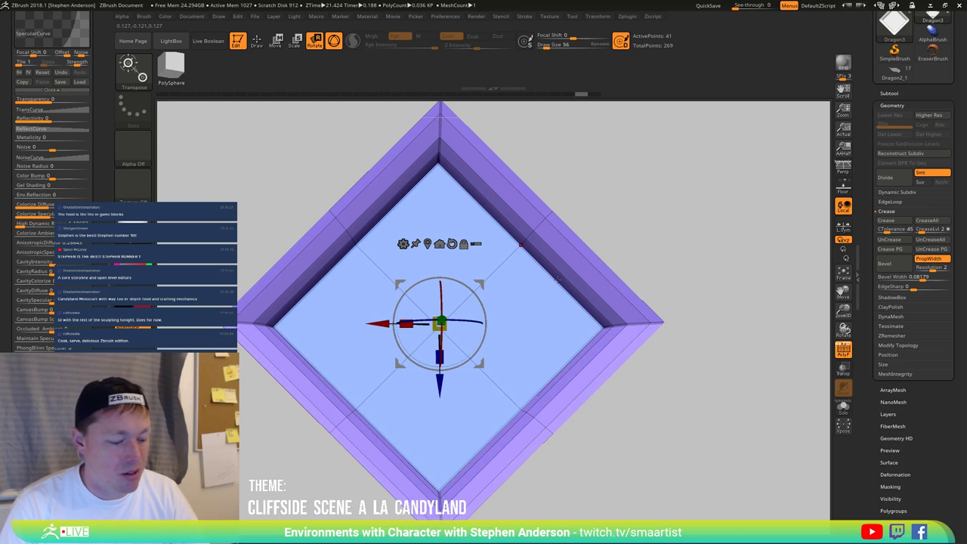
key("b")
key("m")
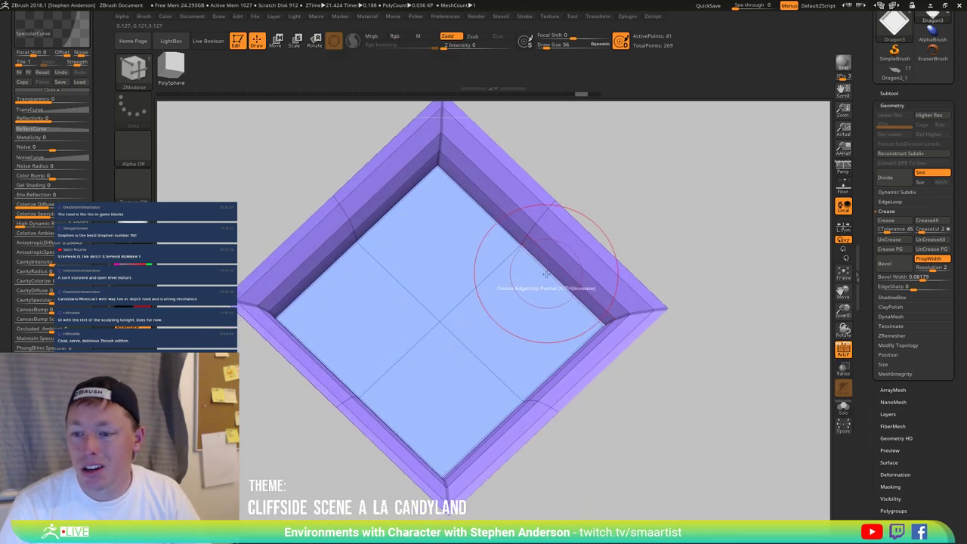
key("space")
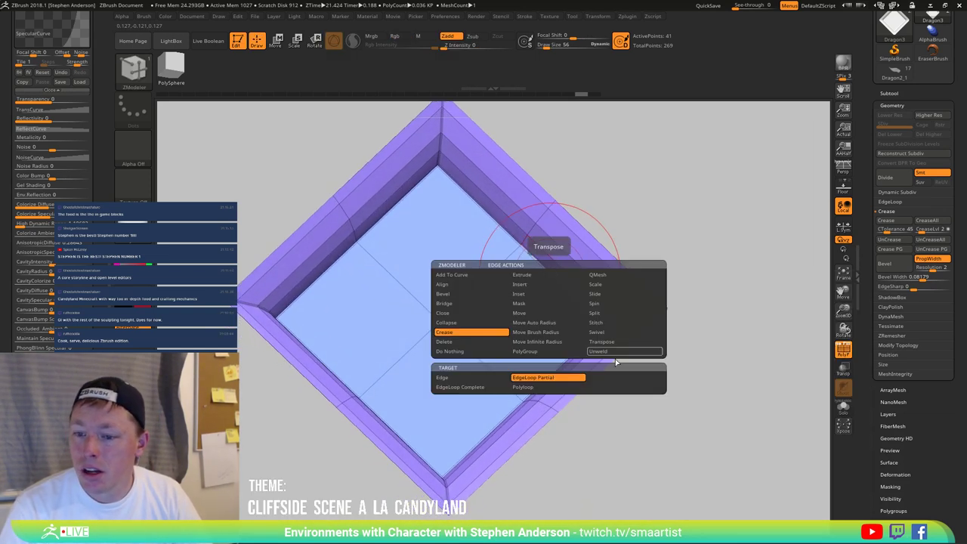
left_click(463, 294)
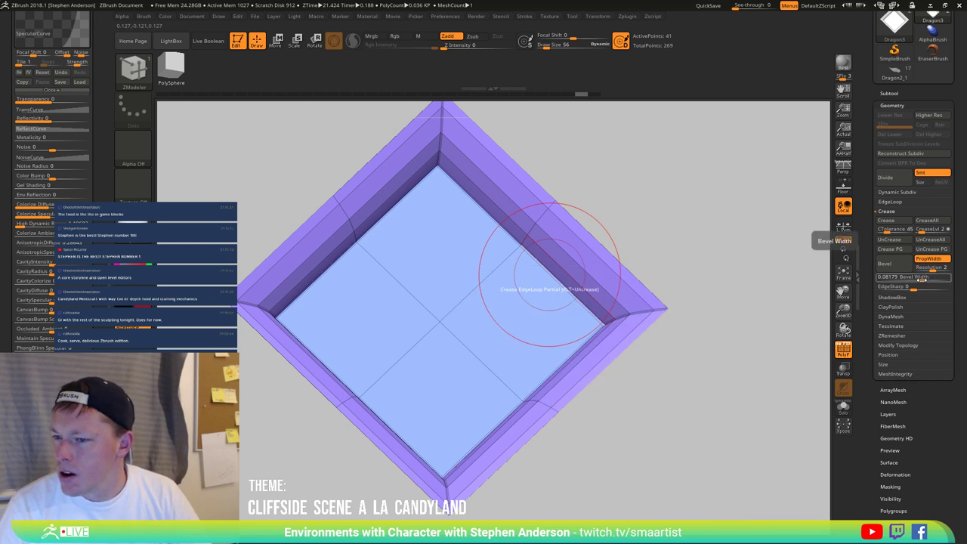
Step: Bevel the tray's creased edges with bevel width 0.06439 and resolution 1
left_click_drag(922, 279, 927, 270)
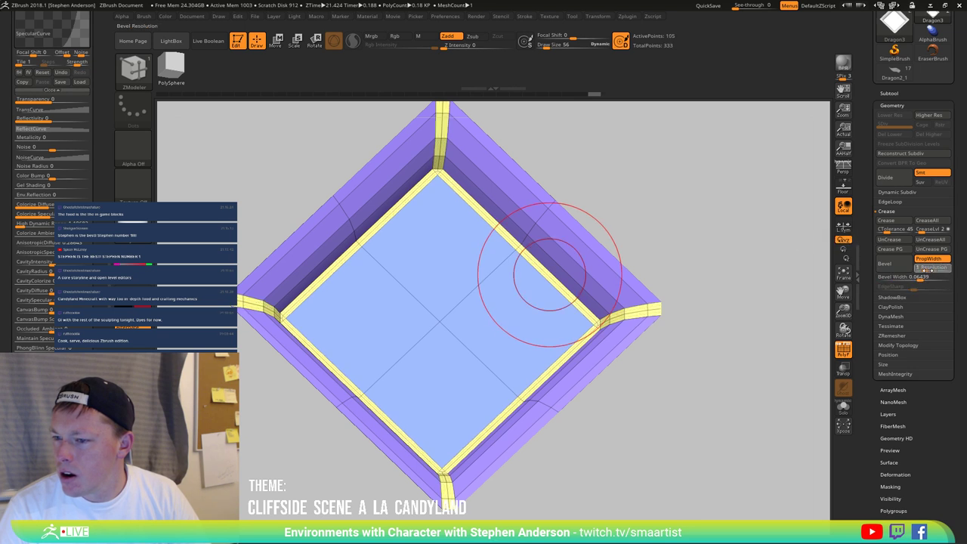
left_click_drag(691, 323, 689, 347, "shift")
right_click_drag(689, 347, 681, 305, "ctrl")
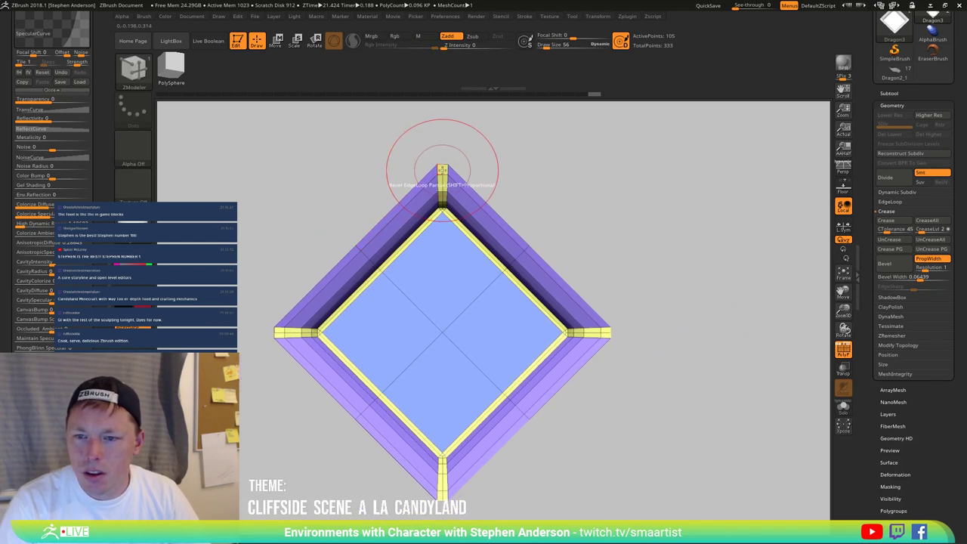
Step: Mask the middle edges of the tray's four beveled corners with ZModeler's Mask edge action, and invert the mask
key("space")
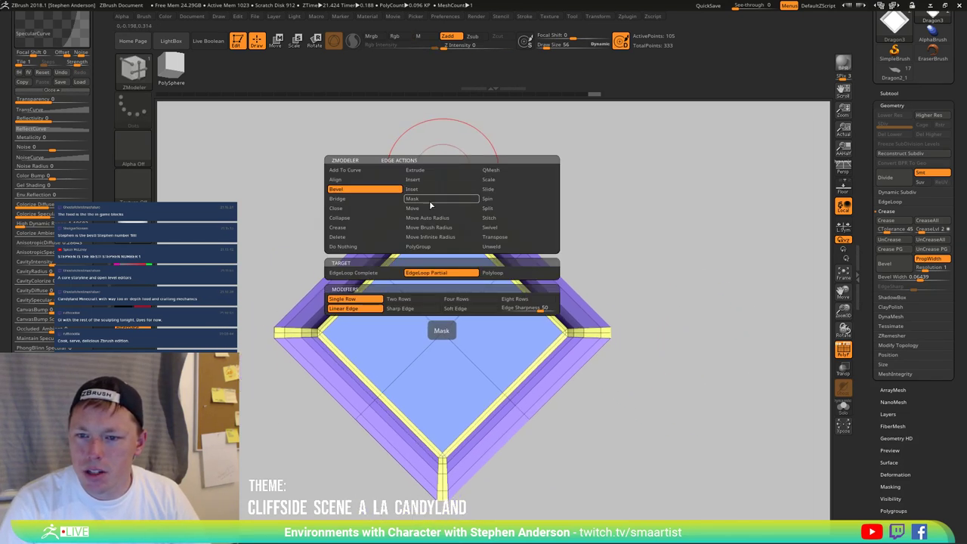
left_click(432, 201)
left_click(445, 273)
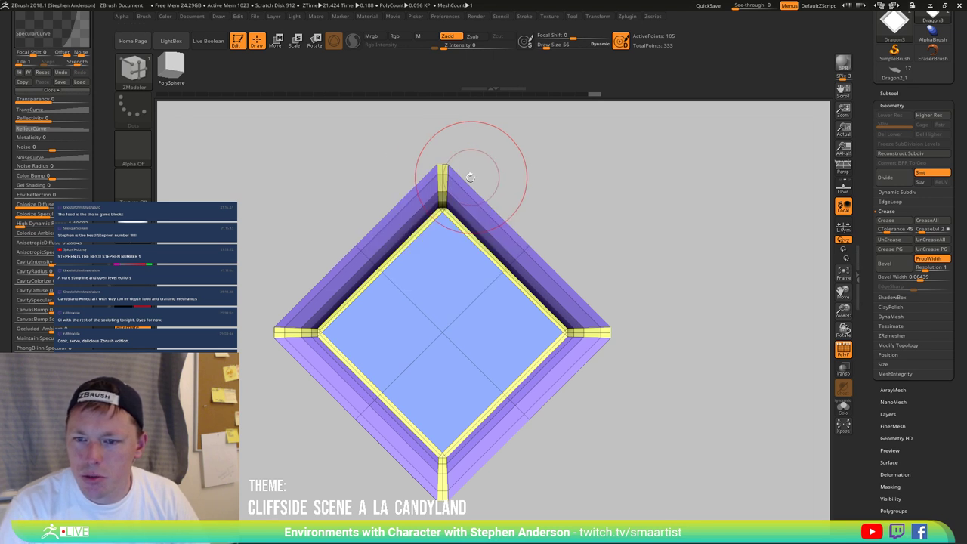
left_click(443, 171)
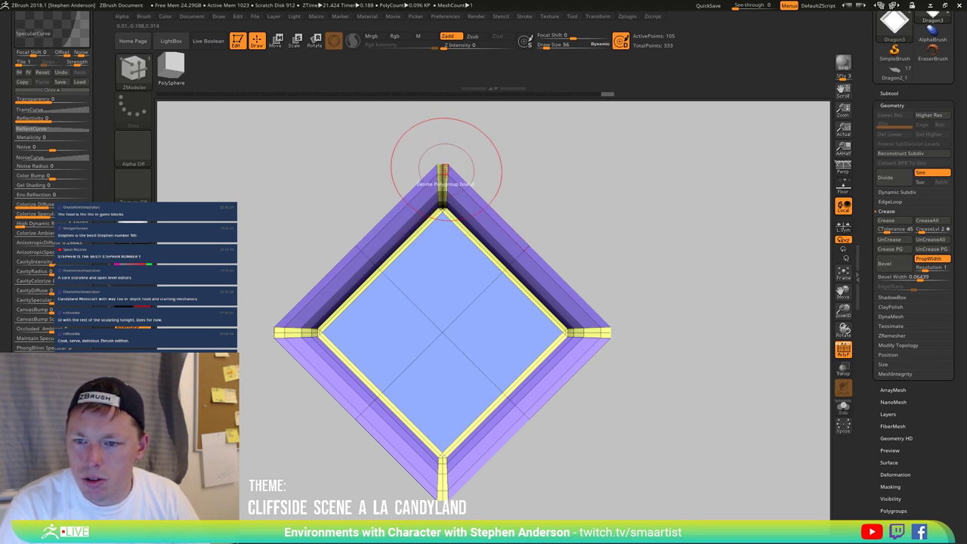
left_click(589, 331)
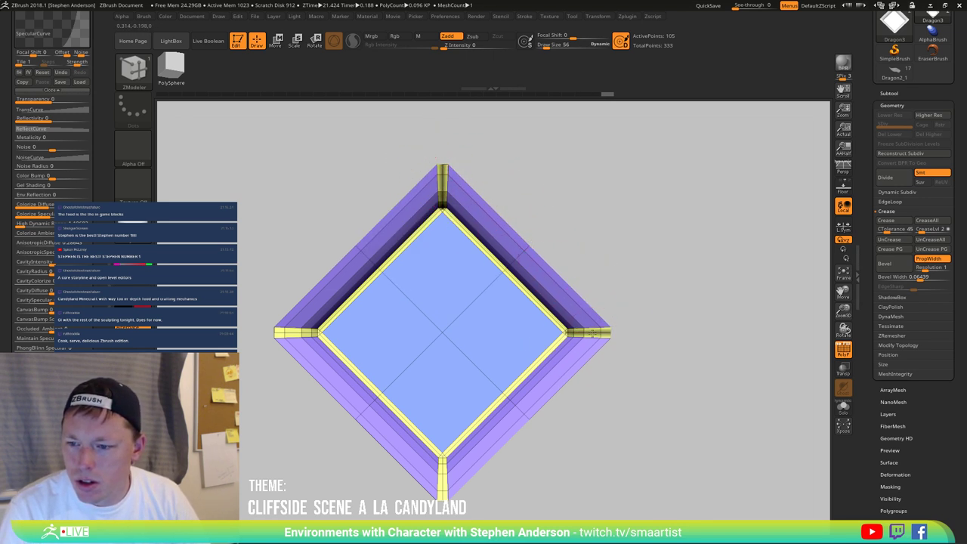
left_click(442, 480)
left_click(281, 333)
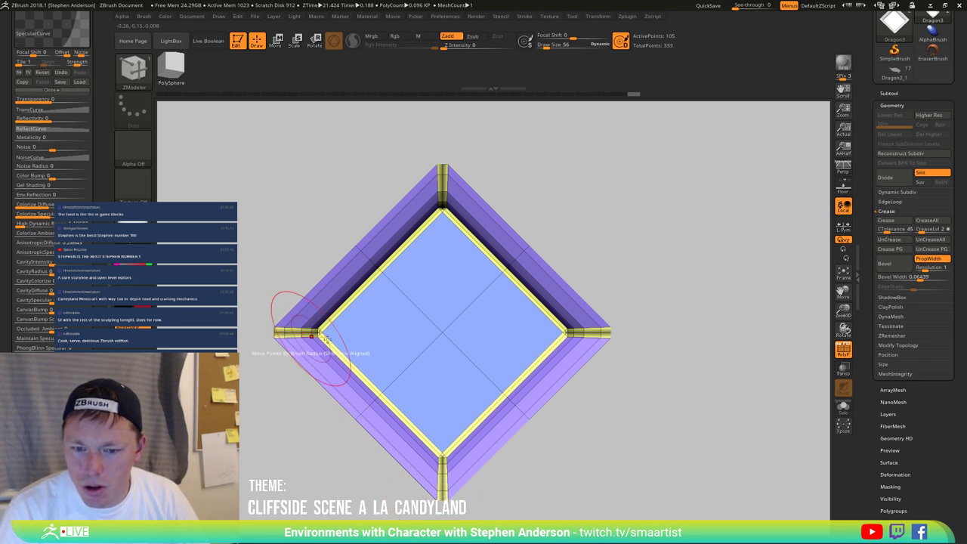
left_click(686, 256, "ctrl")
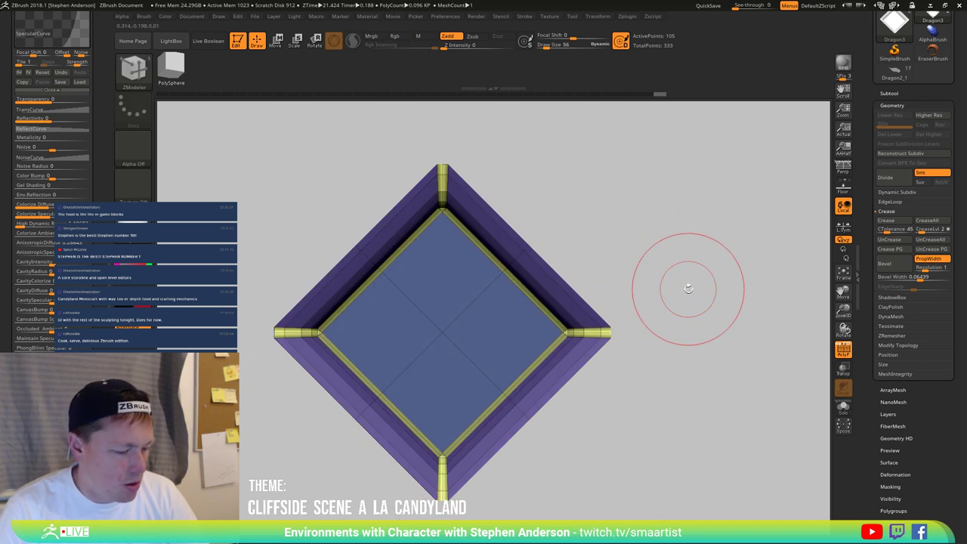
Step: Scale the unmasked middle corner edges outward by about 1.04 to make the corners pointed, and clear the mask
key("w")
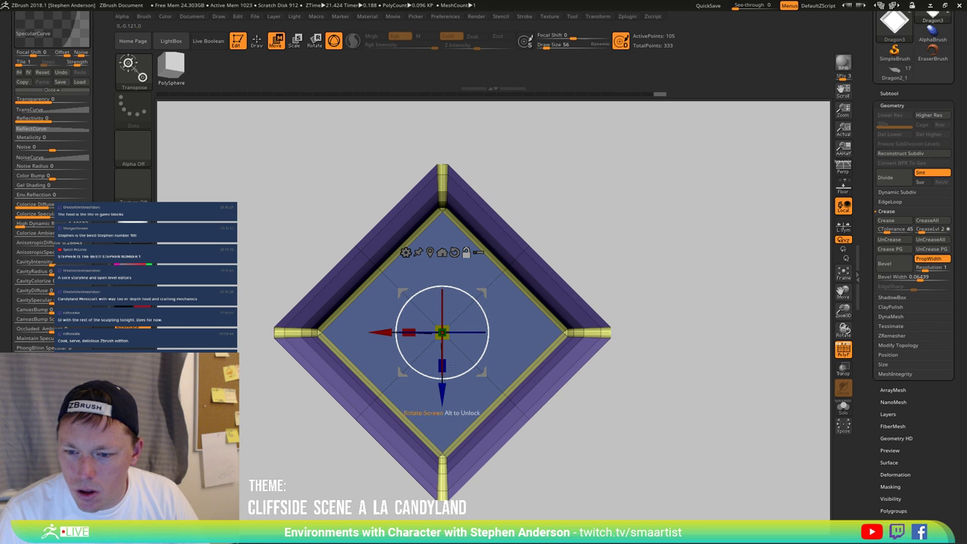
left_click_drag(634, 353, 672, 245)
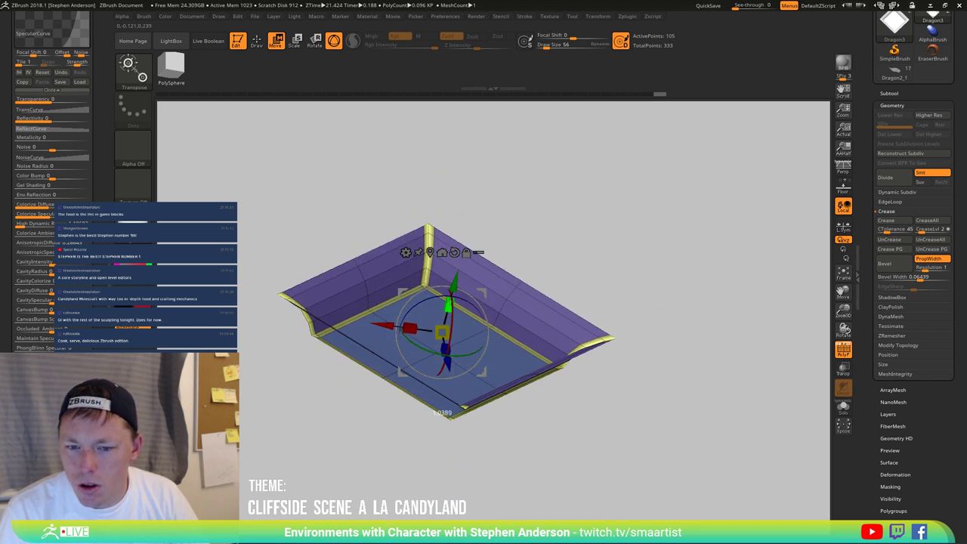
left_click_drag(608, 253, 603, 327)
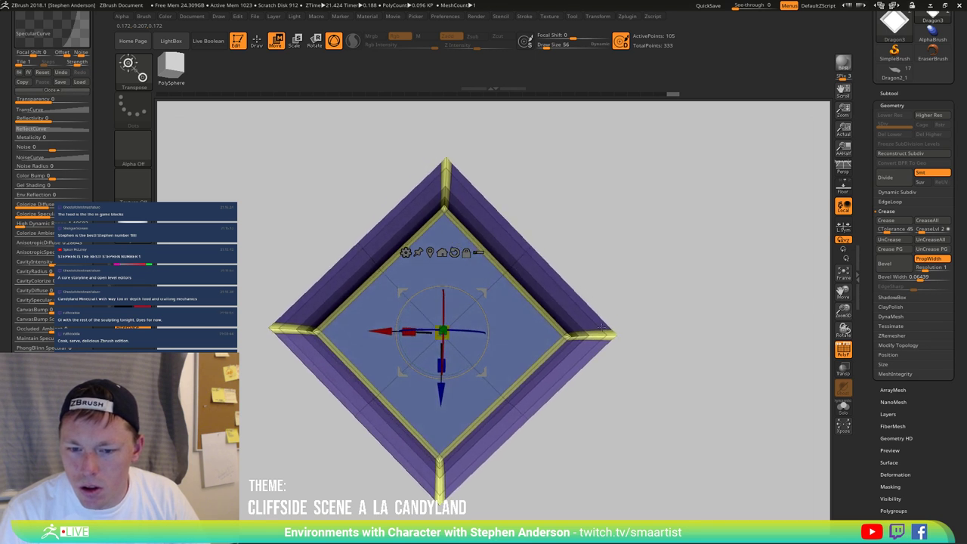
key("q")
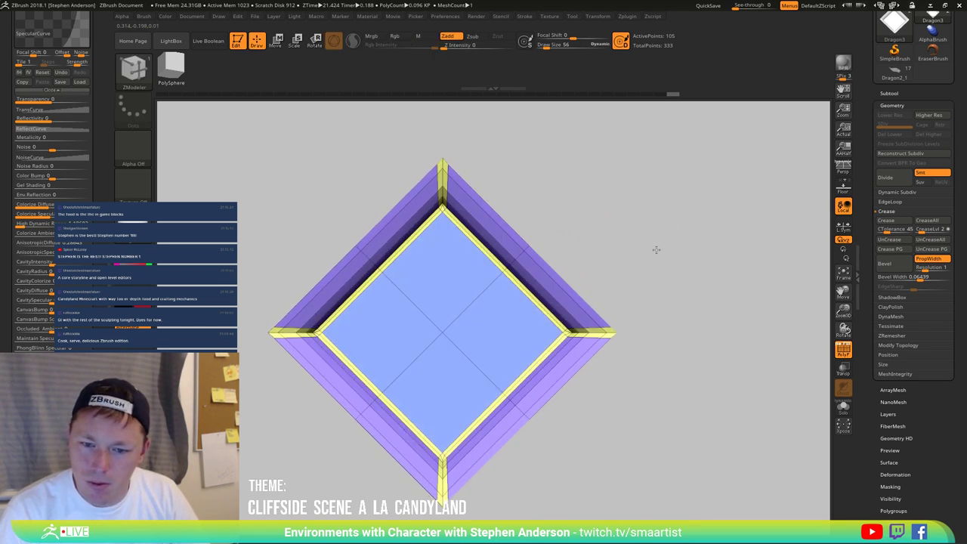
Step: Enable dynamic subdivision for the tray and check the smoothed corners with and without polyframe
key("shift+f")
mouse_move(617, 287)
left_mouse_down()
mouse_move(604, 251)
mouse_move(618, 271)
left_mouse_up()
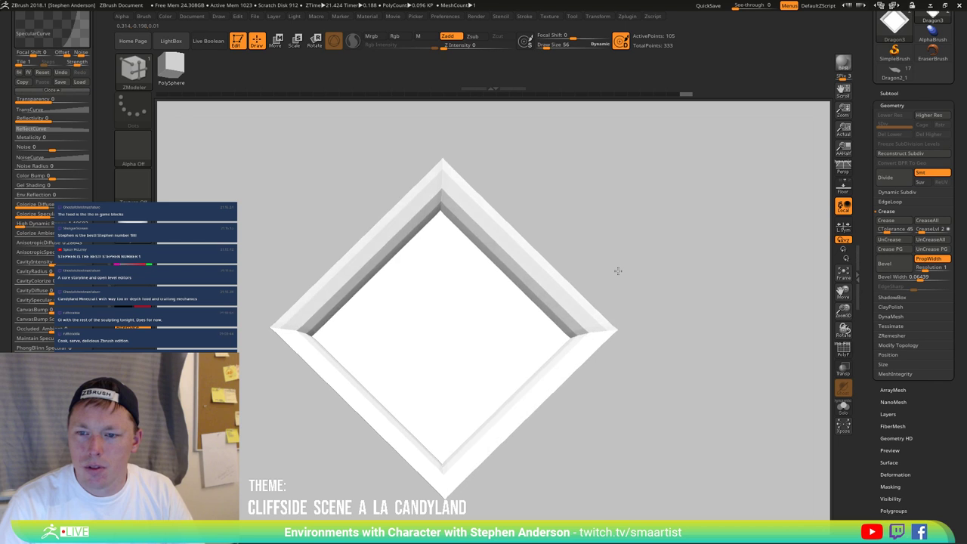
key("shift+f")
key("ctrl+d")
key("shift+f")
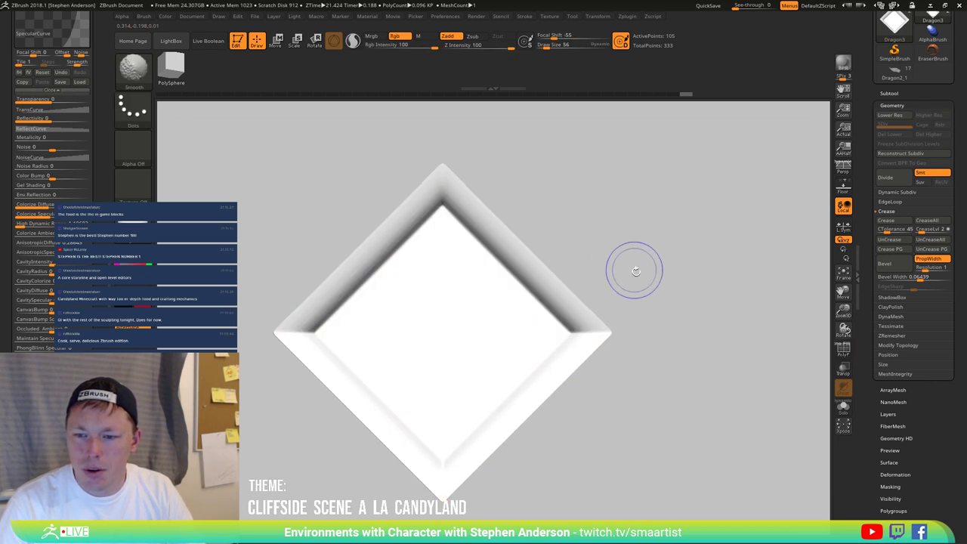
mouse_move(617, 319)
right_mouse_down("ctrl")
mouse_move(535, 328)
mouse_move(539, 295)
mouse_move(520, 319)
right_mouse_up("ctrl")
mouse_move(519, 319)
right_mouse_down("ctrl")
mouse_move(522, 375)
mouse_move(523, 352)
right_mouse_up("ctrl")
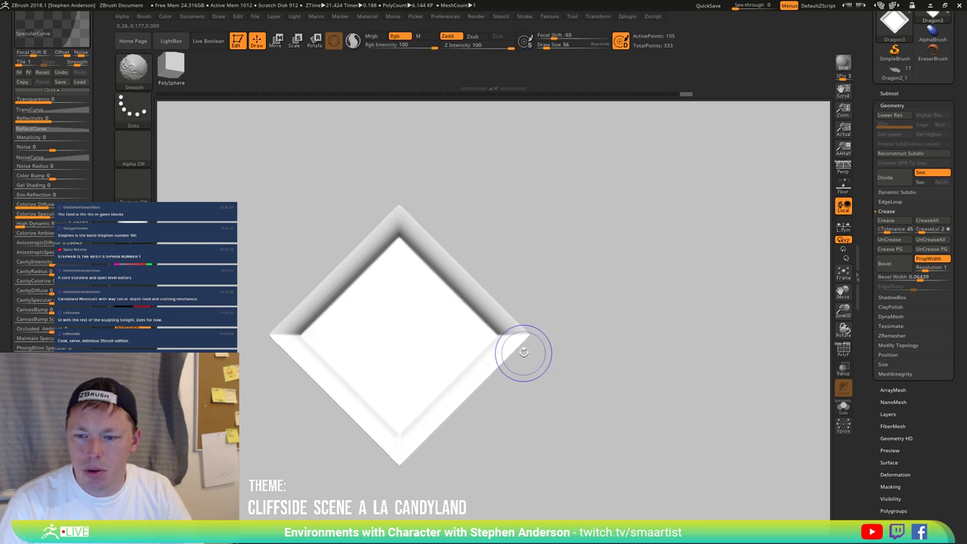
key("shift+f")
mouse_move(509, 280)
right_mouse_down("ctrl")
mouse_move(517, 302)
mouse_move(572, 278)
mouse_move(558, 249)
mouse_move(577, 259)
right_mouse_up("ctrl")
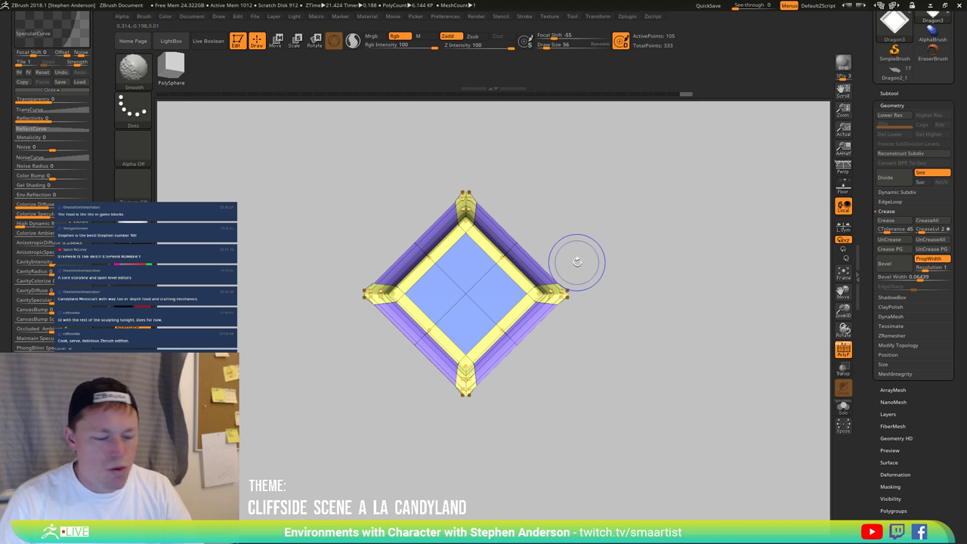
Step: Turn off dynamic subdivision for the tray so its base polygons can be edited
key("w")
mouse_move(605, 318)
left_mouse_down()
mouse_move(597, 213)
mouse_move(624, 255)
mouse_move(627, 293)
mouse_move(663, 264)
mouse_move(645, 266)
left_mouse_up()
key("space")
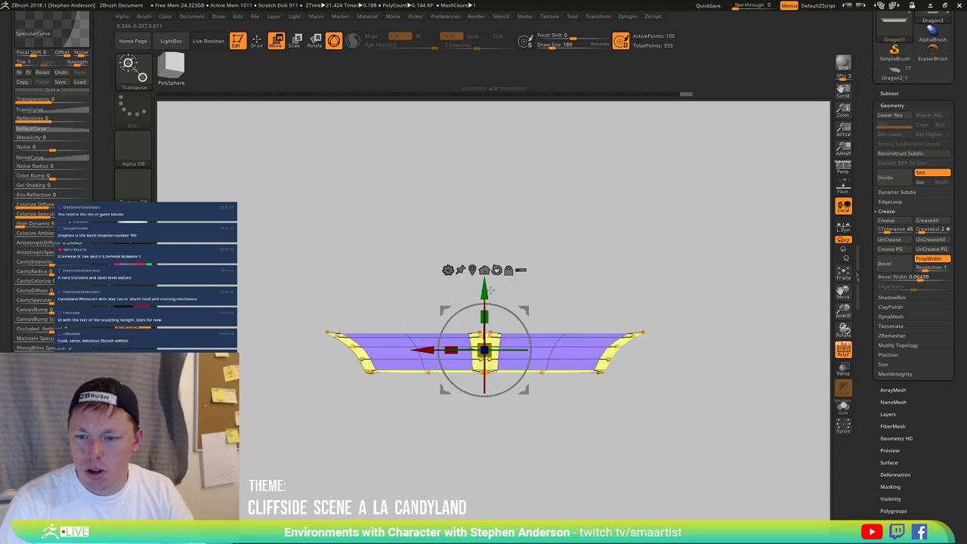
left_click_drag(497, 299, 573, 382)
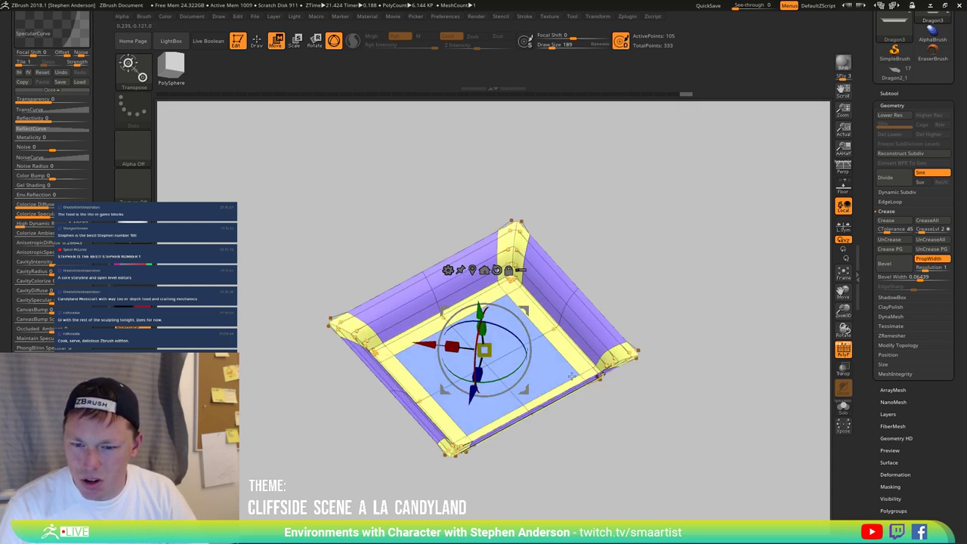
key("shift+d")
right_click_drag(635, 300, 667, 269, "ctrl")
Step: Insert a single edge loop close to the tray's outer rim edge with ZModeler's edge Insert action
key("b")
key("z")
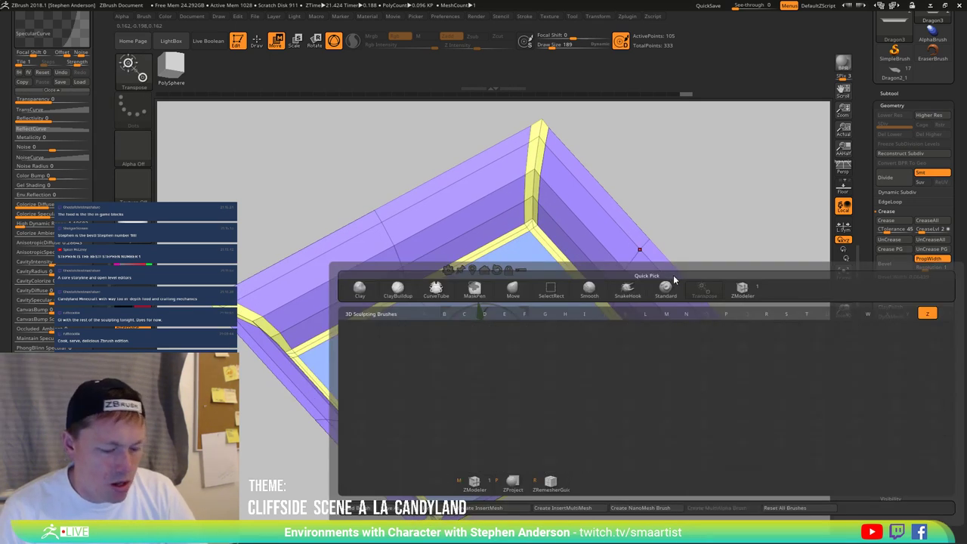
key("m")
key("space")
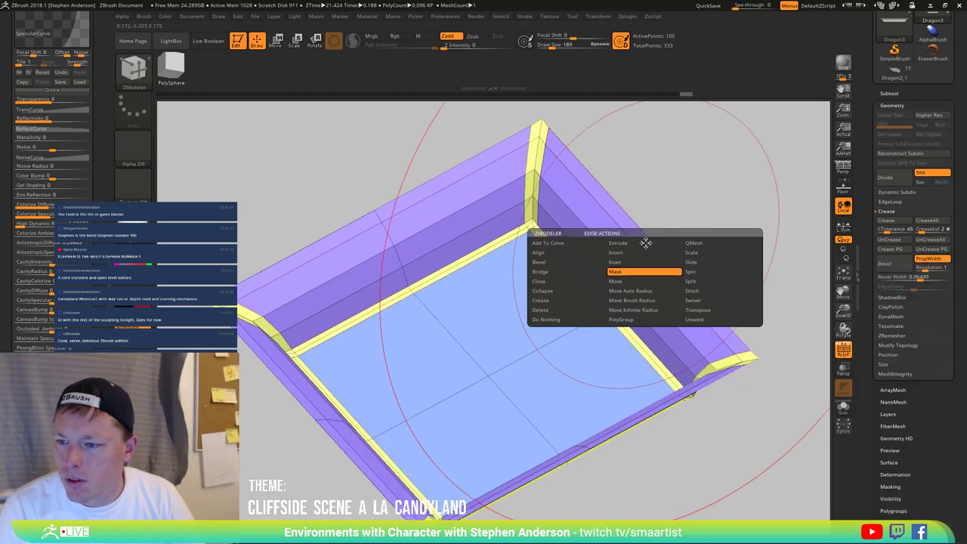
left_click(638, 253)
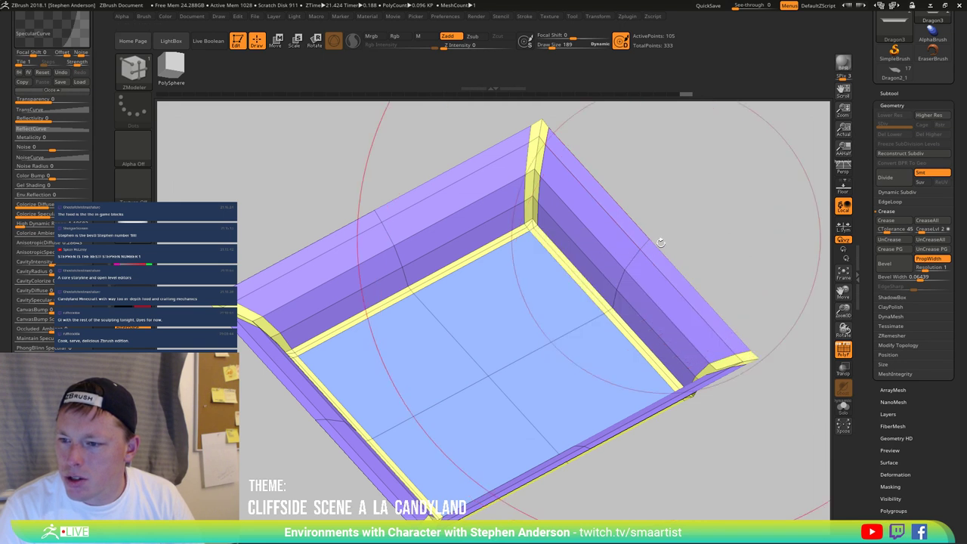
left_click(645, 243)
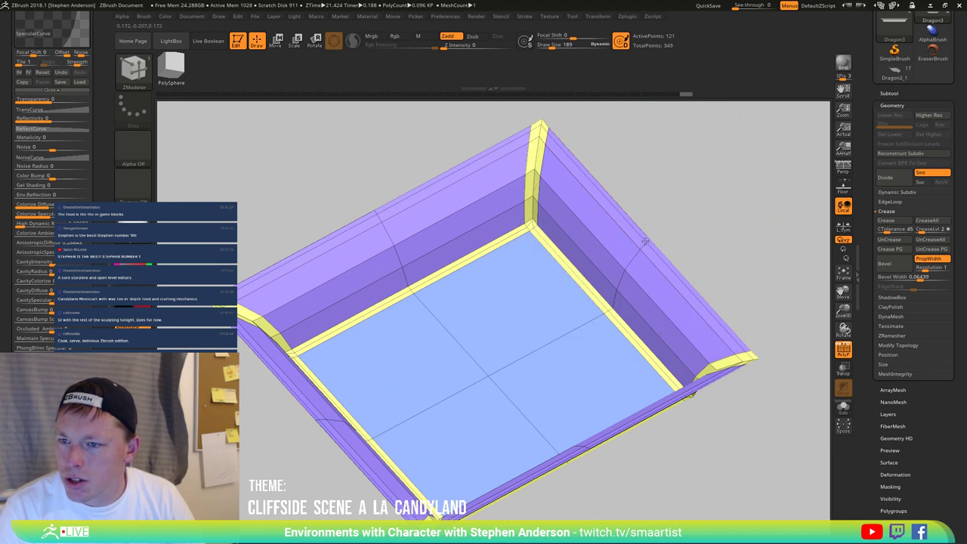
Step: Scale the tray's outermost rim edge loop outward with ZModeler's edge Scale action, using the EdgeLoop Partial target
key("space")
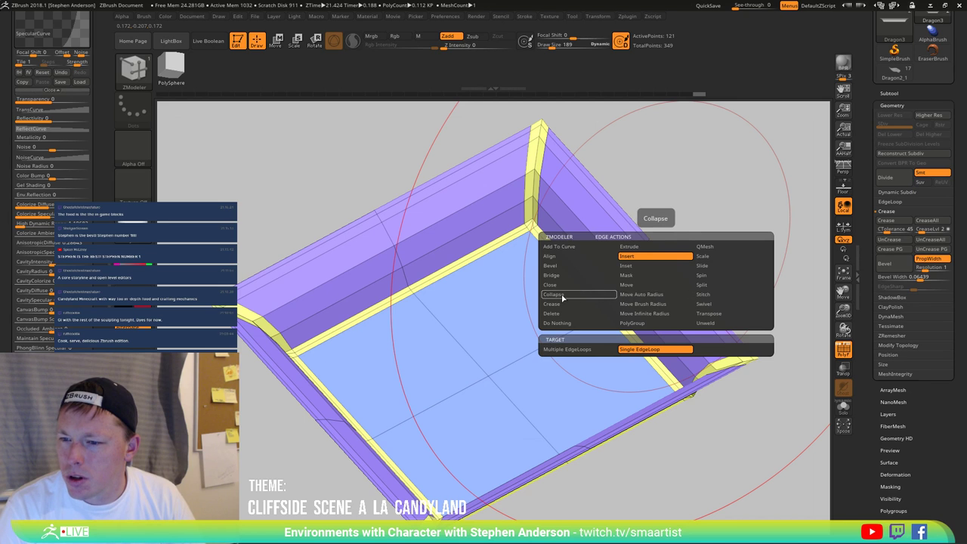
left_click(715, 258)
left_click(654, 359)
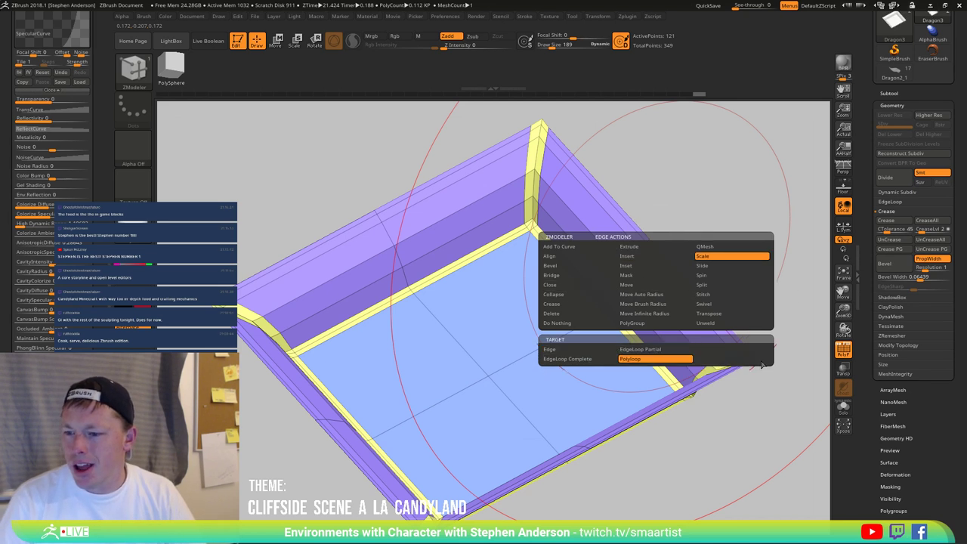
left_click(640, 348)
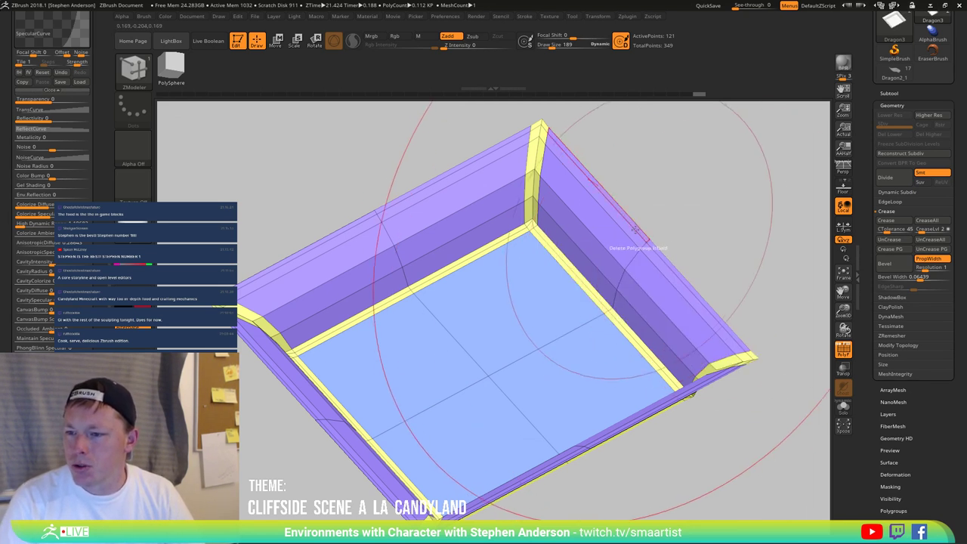
left_click_drag(638, 224, 555, 254)
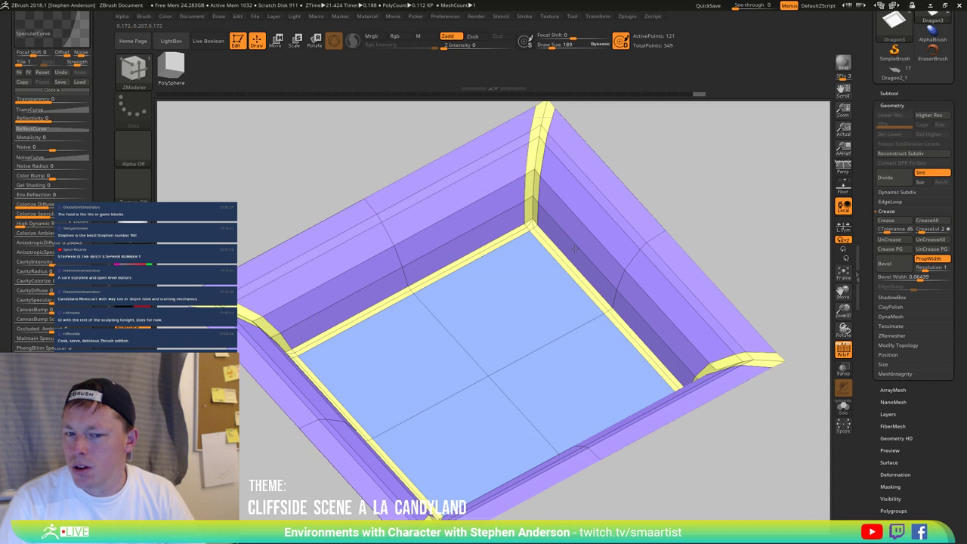
Step: Examine the widened rim and its side profile with polyframe turned off, and turn polyframe back on
right_click_drag(605, 256, 639, 278, "ctrl")
key("shift+f")
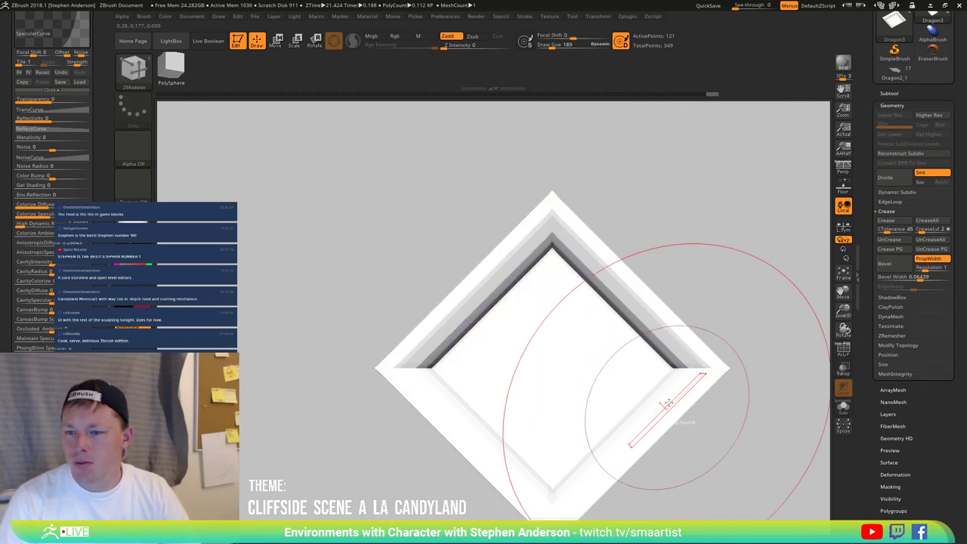
right_click_drag(664, 404, 668, 357)
left_click_drag(669, 357, 531, 357)
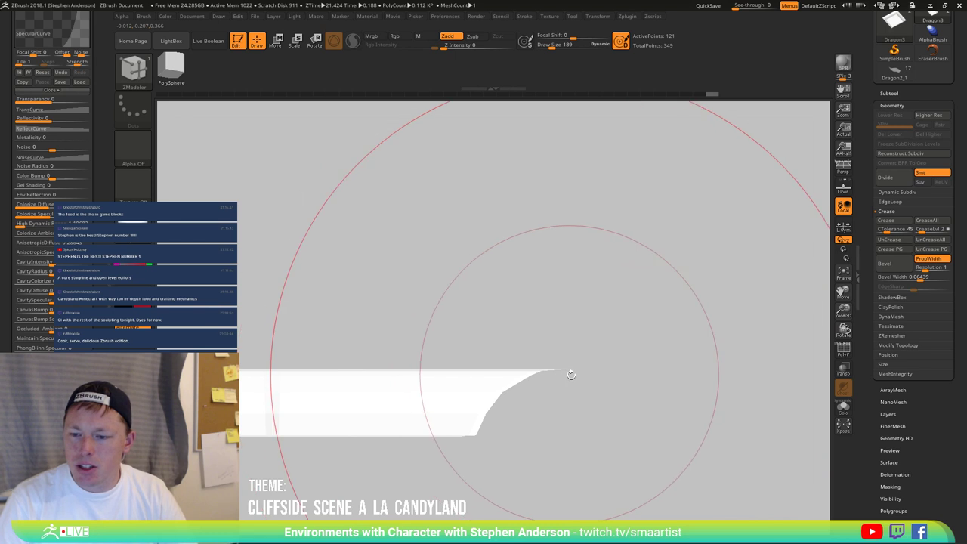
left_click_drag(626, 370, 599, 383)
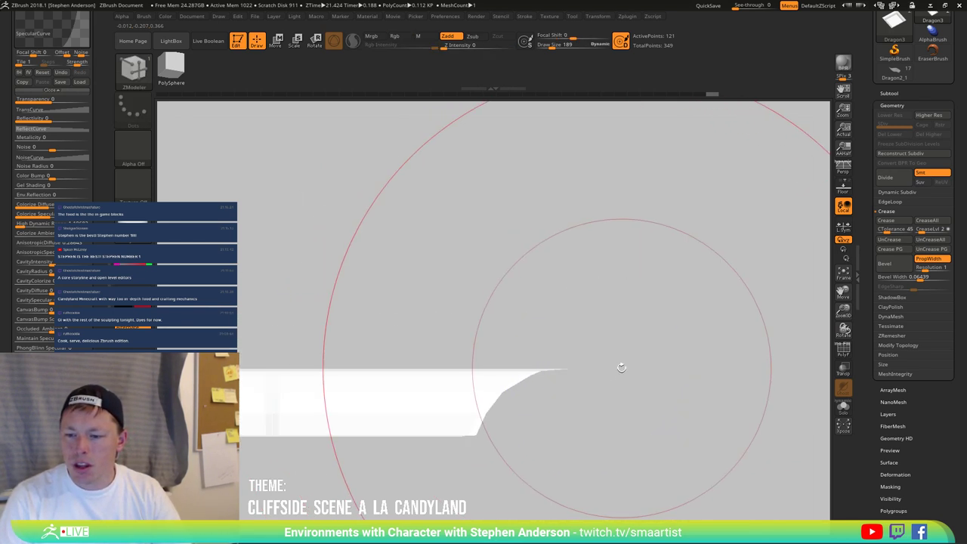
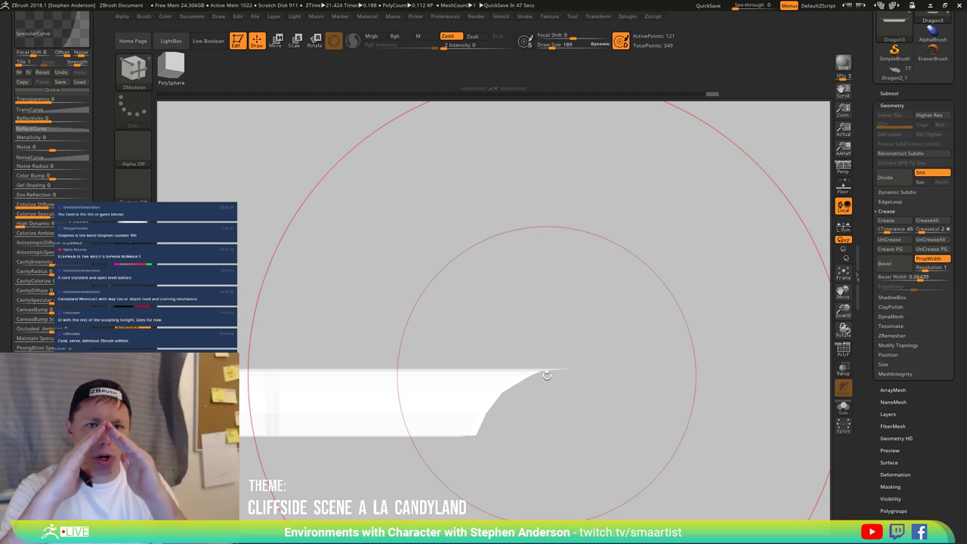
mouse_move(628, 327)
left_mouse_down()
mouse_move(635, 367)
mouse_move(660, 356)
mouse_move(594, 380)
mouse_move(540, 340)
mouse_move(491, 334)
mouse_move(542, 336)
left_mouse_up()
key("shift+f")
right_click_drag(542, 337, 564, 391)
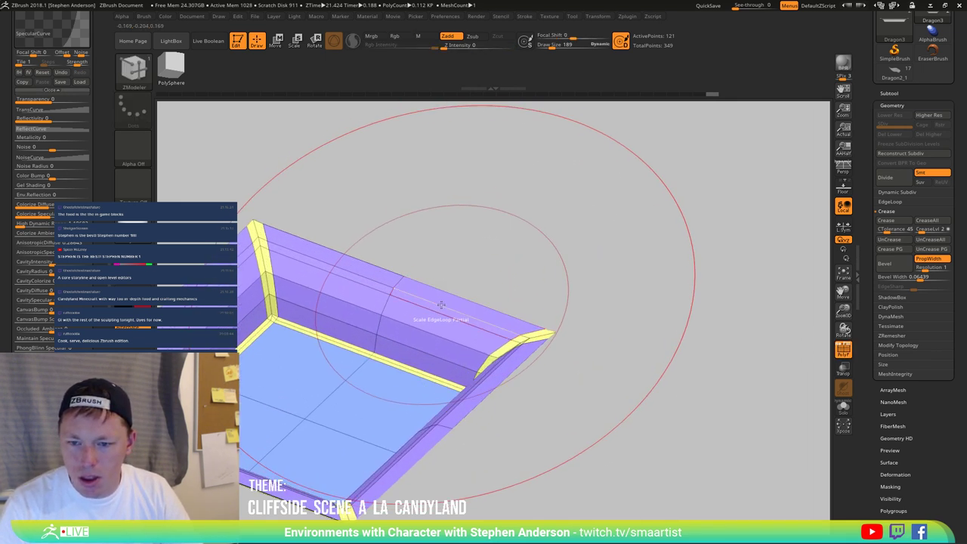
Step: Collapse the narrow strip of polygons along the tray's rim with ZModeler's Collapse action set to Polyloop
mouse_move(405, 297)
right_mouse_down("ctrl")
mouse_move(431, 320)
mouse_move(382, 305)
mouse_move(383, 326)
mouse_move(392, 287)
right_mouse_up("ctrl")
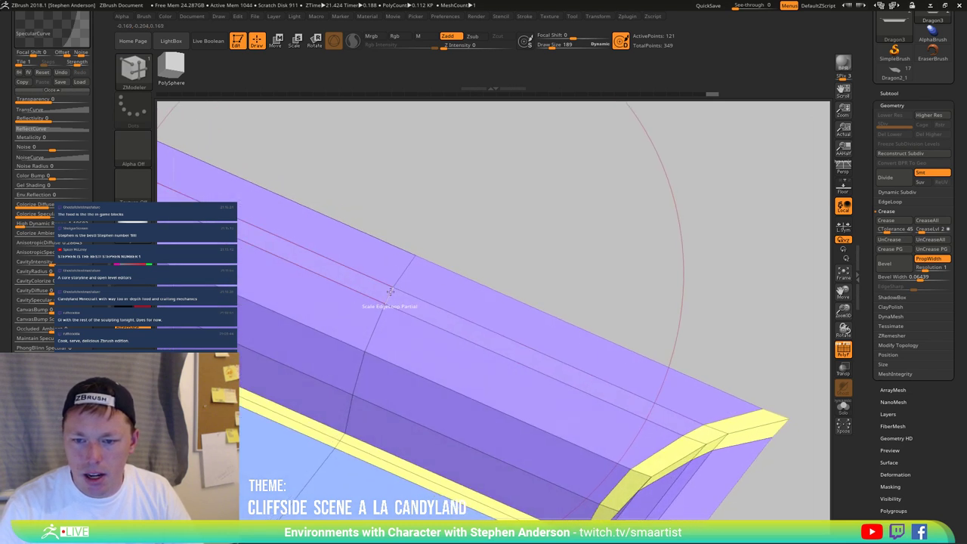
key("space")
left_click(287, 332)
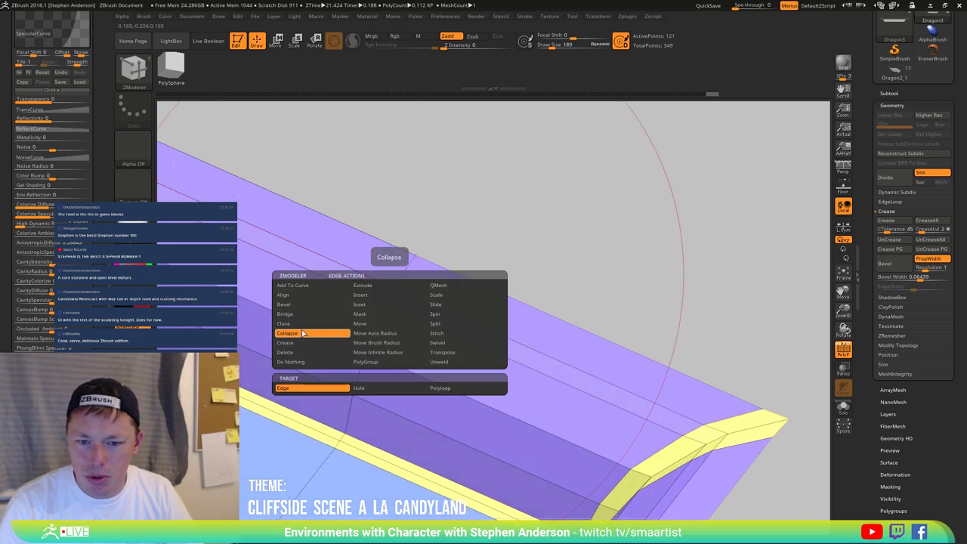
left_click(467, 389)
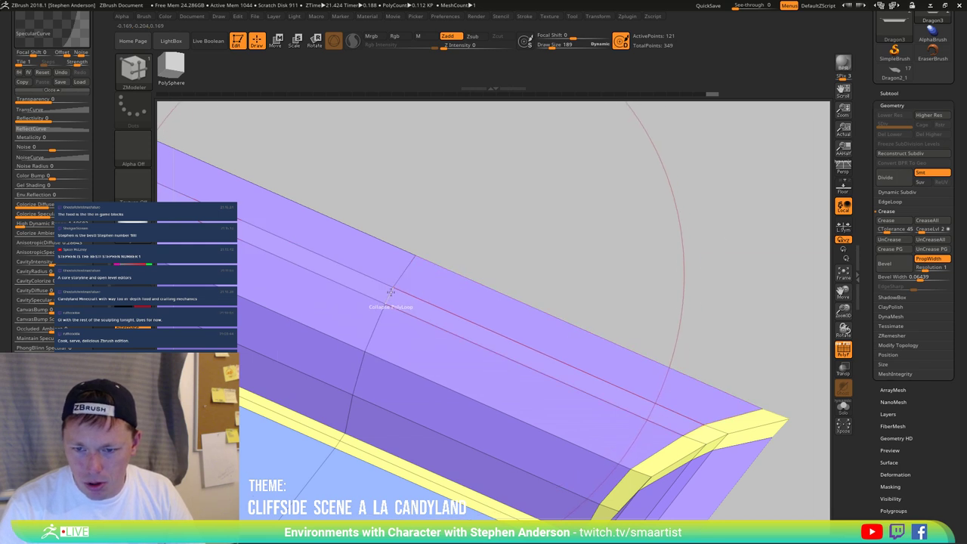
left_click(390, 292)
right_click_drag(443, 337, 649, 327, "ctrl")
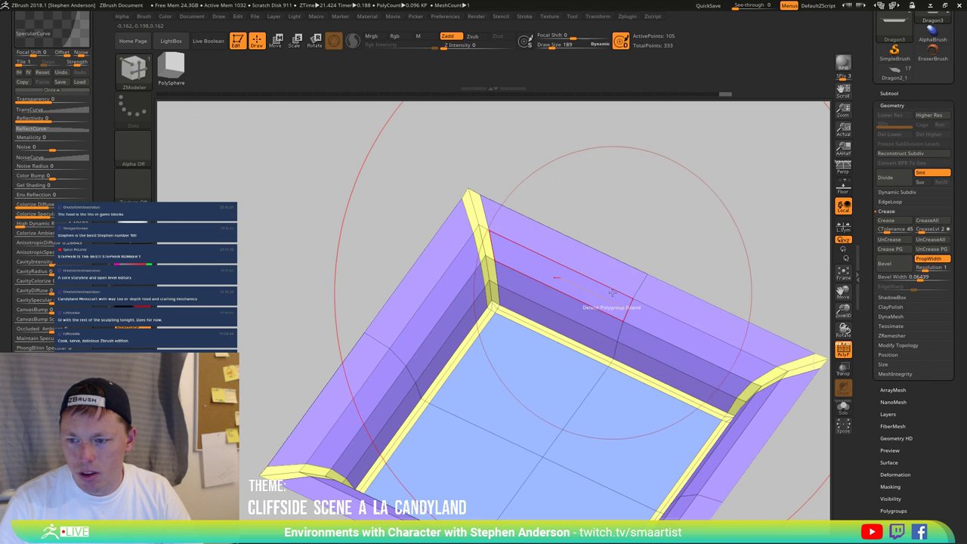
Step: Slide the tray's inner rim edge loop with ZModeler's Slide EdgeLoop Partial action, and assign the whole tray to one polygroup
key("space")
left_click(667, 306)
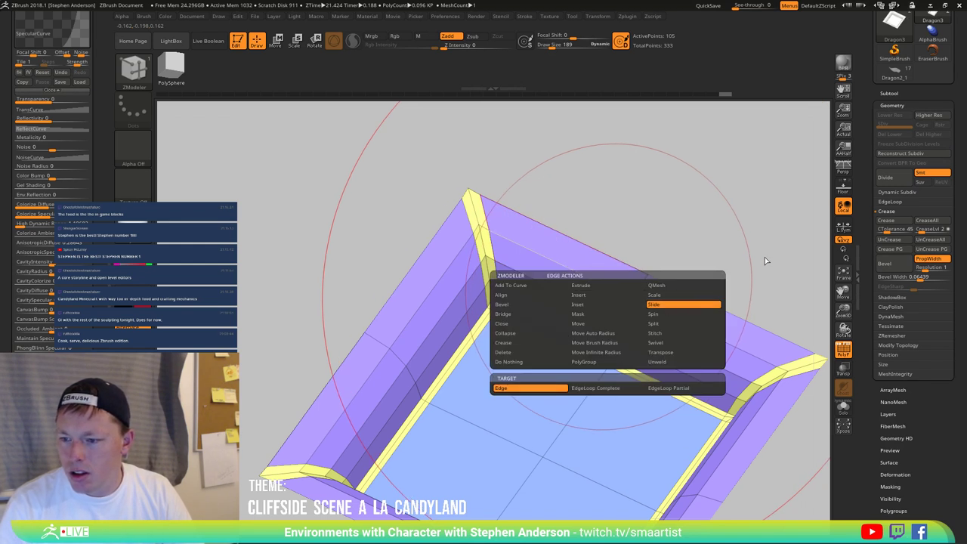
left_click(685, 390)
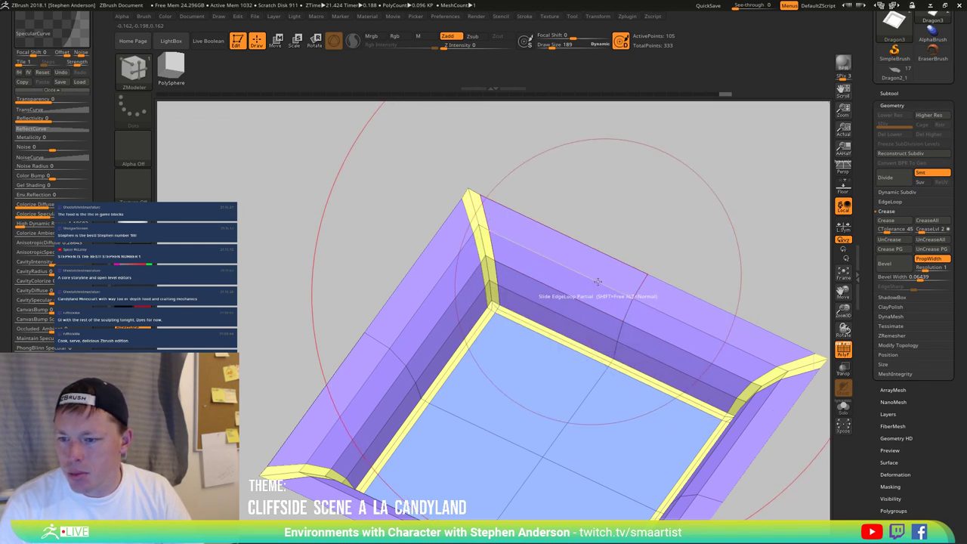
mouse_move(624, 321)
right_mouse_down("ctrl")
mouse_move(576, 325)
mouse_move(615, 262)
mouse_move(578, 296)
mouse_move(572, 327)
right_mouse_up("ctrl")
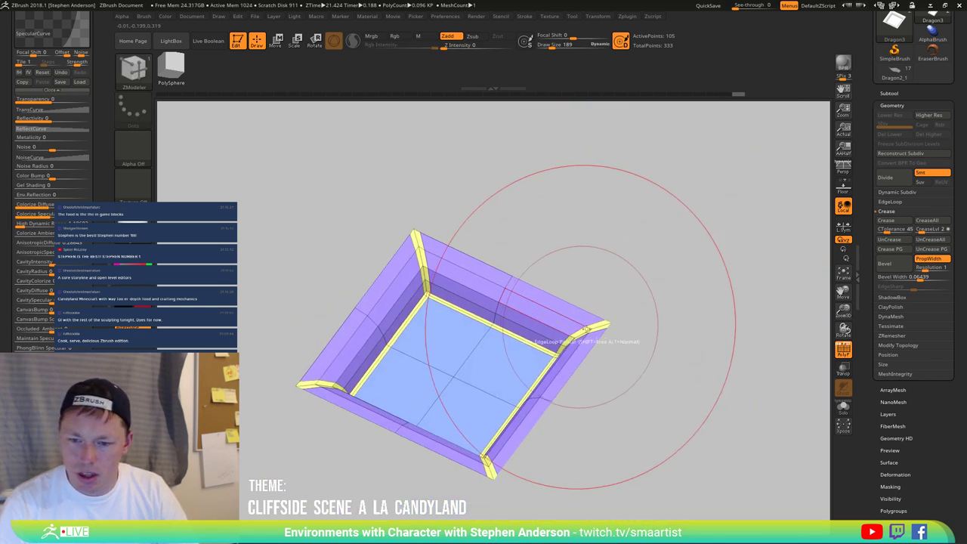
key("ctrl+w")
Step: Create a new InsertMesh brush from the tray facing straight toward the view, and switch back to the ZModeler brush
mouse_move(636, 332)
left_mouse_down()
mouse_move(650, 347)
mouse_move(630, 282)
mouse_move(636, 293)
left_mouse_up()
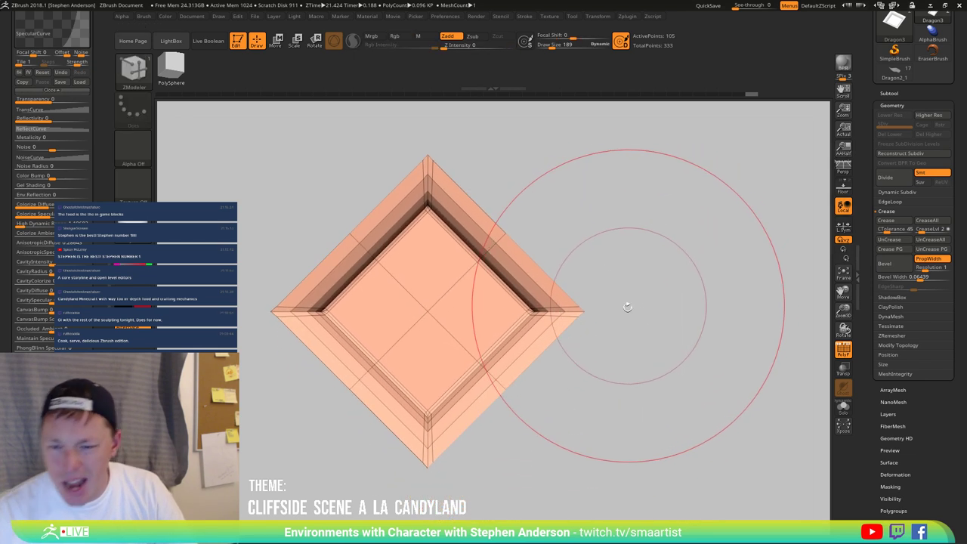
left_click_drag(644, 350, 654, 319, "alt")
left_click_drag(653, 319, 581, 399, "alt")
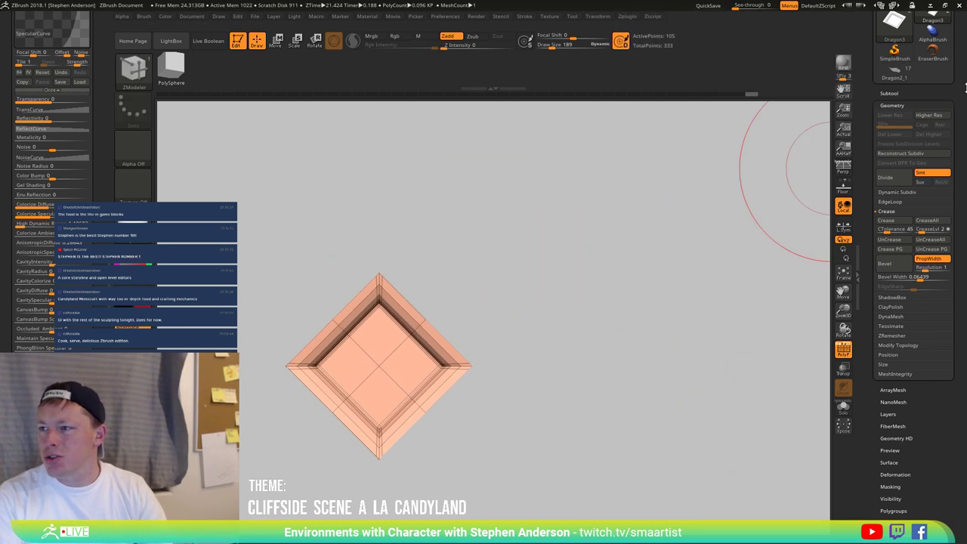
left_click_drag(962, 83, 962, 137)
left_click_drag(584, 310, 701, 262, "alt")
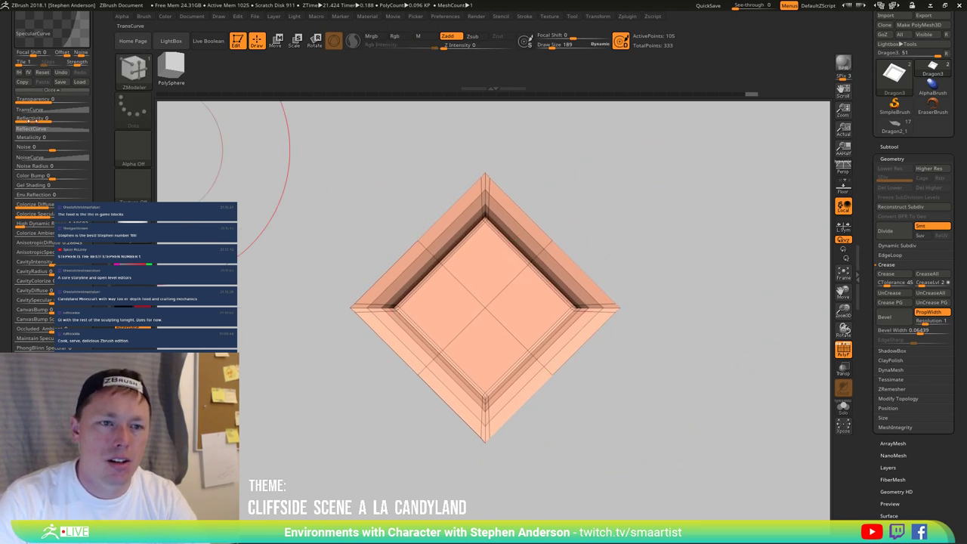
left_click(22, 351)
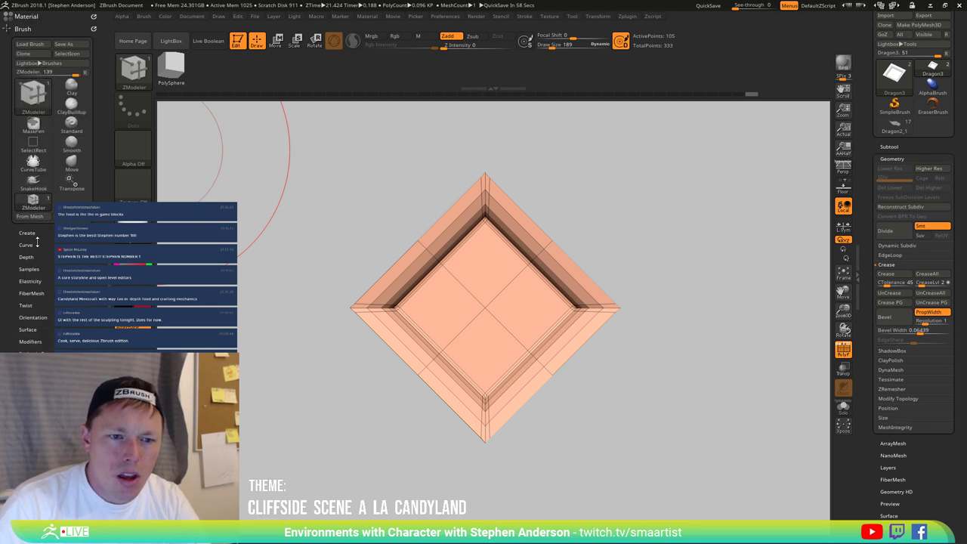
left_click(27, 232)
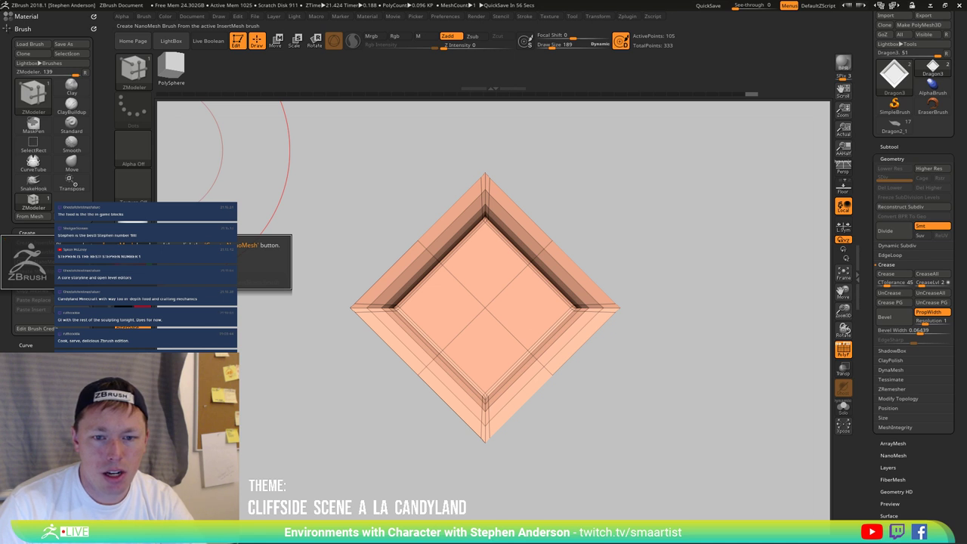
mouse_move(368, 409)
left_mouse_down()
mouse_move(368, 432)
mouse_move(328, 377)
left_mouse_up()
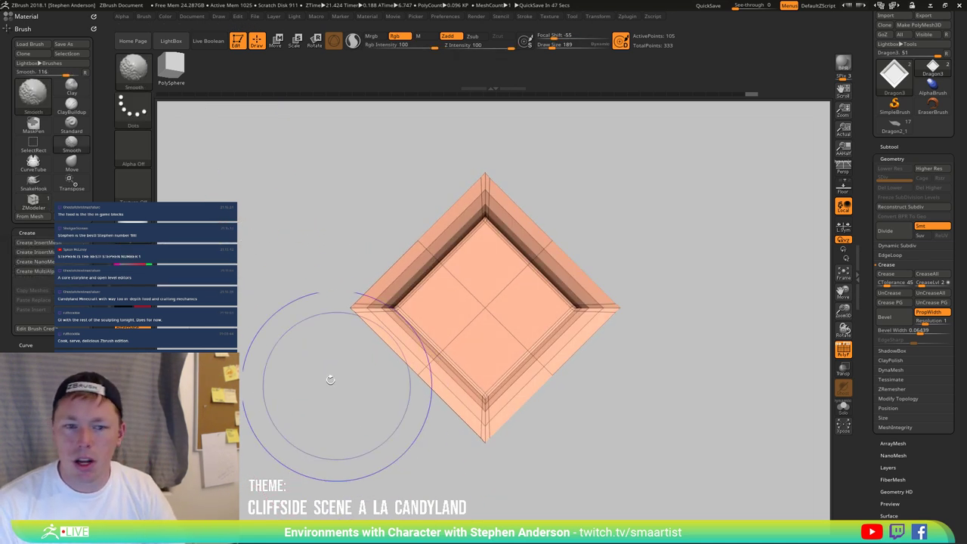
left_click(47, 243)
left_click(445, 179)
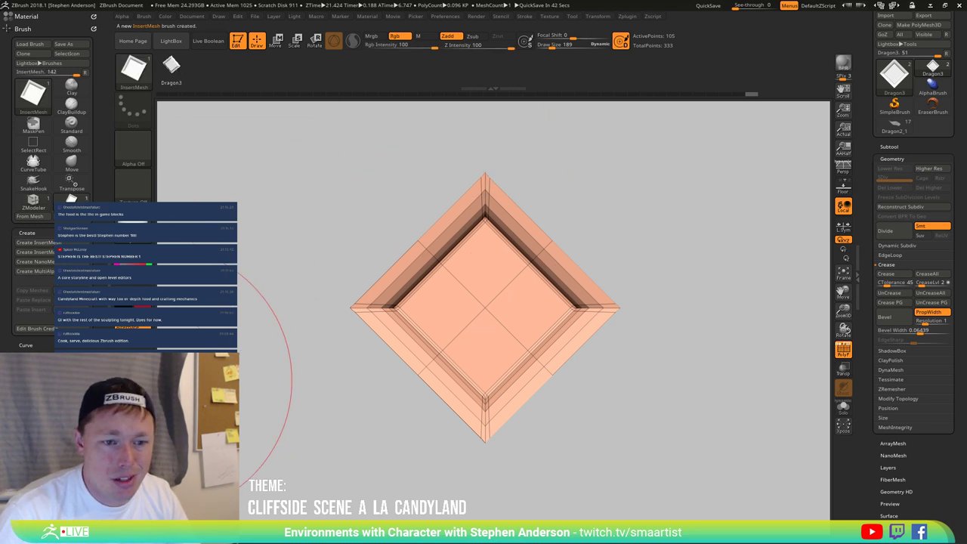
key("b")
key("z")
key("m")
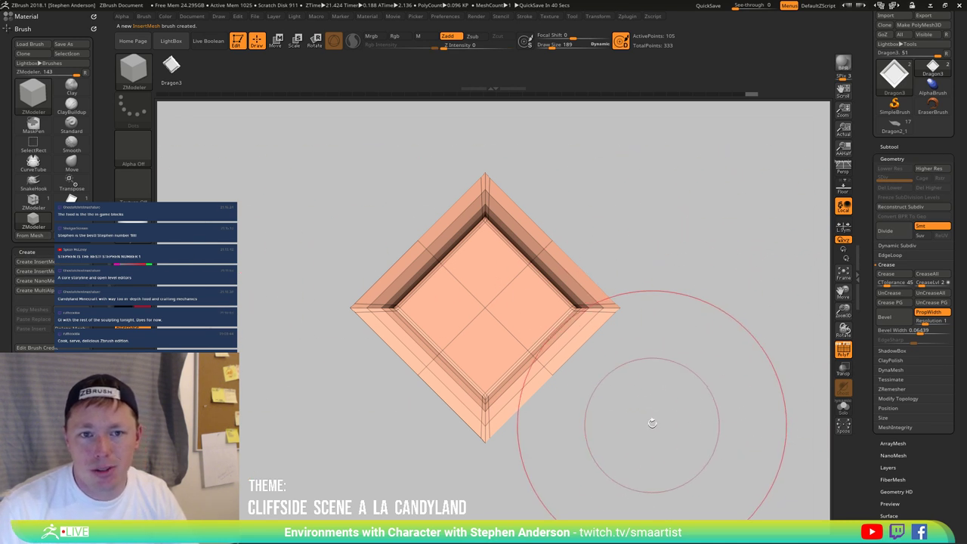
Step: Select the Dragon2 subtool and frame its curved body pieces in a close view of their lower ends
left_click_drag(683, 253, 625, 281, "alt")
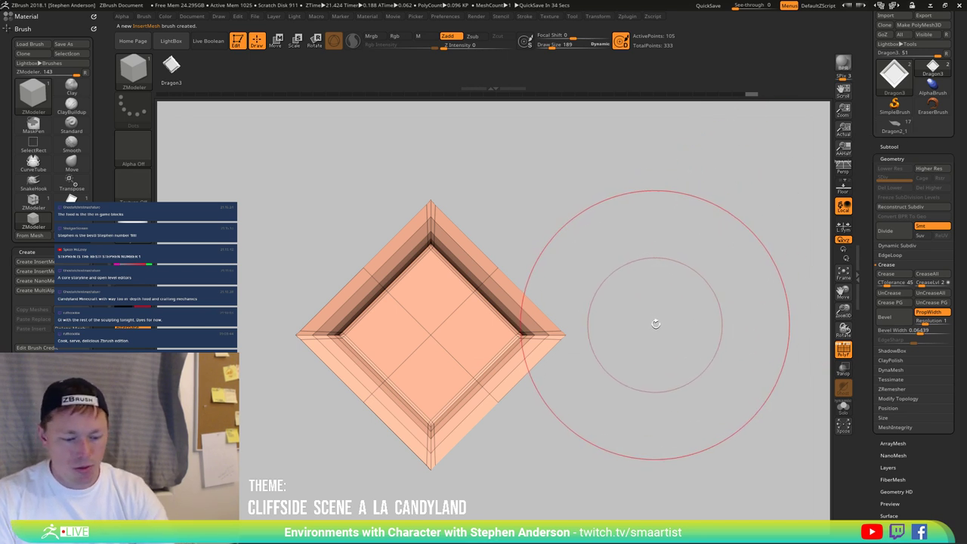
key("Up")
key("alt+Down")
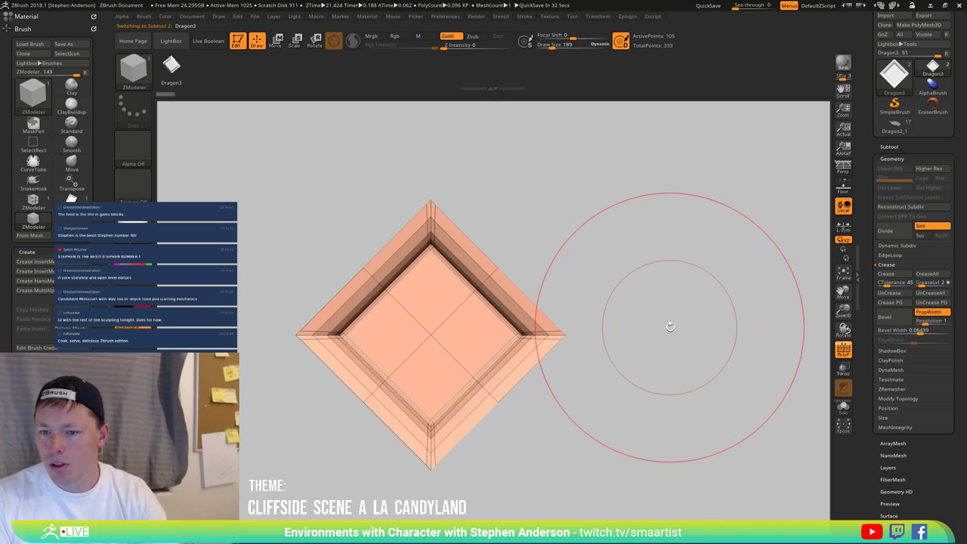
left_click(889, 146)
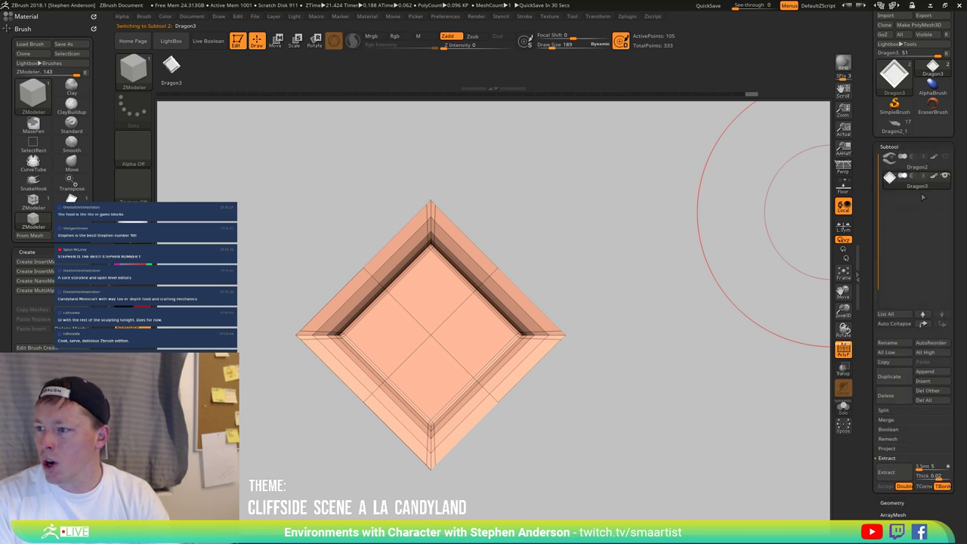
left_click(895, 163)
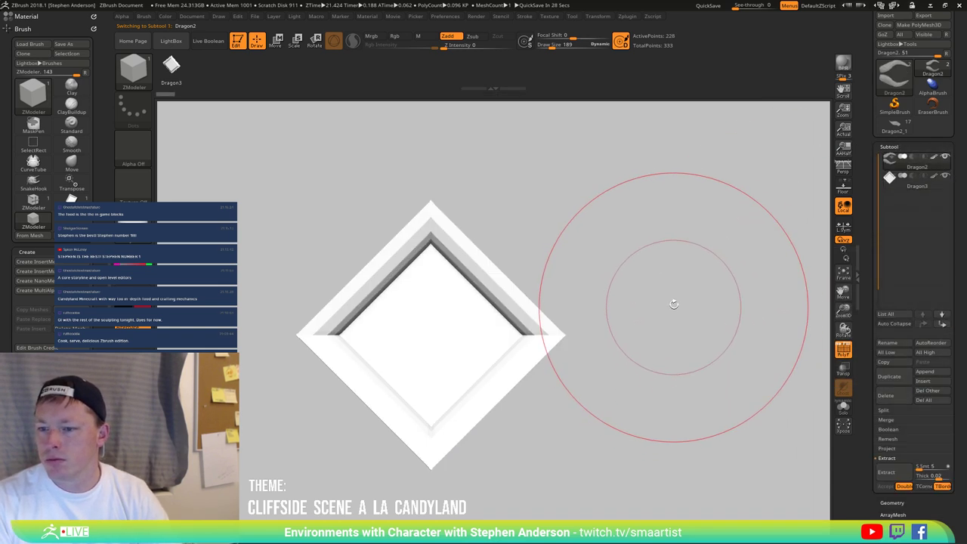
key("f")
left_click_drag(658, 340, 622, 289)
mouse_move(619, 326)
left_mouse_down()
mouse_move(679, 344)
mouse_move(662, 259)
mouse_move(684, 319)
left_mouse_up()
mouse_move(580, 378)
left_mouse_down()
mouse_move(579, 407)
mouse_move(675, 243)
mouse_move(668, 276)
mouse_move(638, 263)
mouse_move(678, 261)
mouse_move(678, 332)
mouse_move(620, 464)
left_mouse_up()
left_click_drag(515, 313, 542, 332)
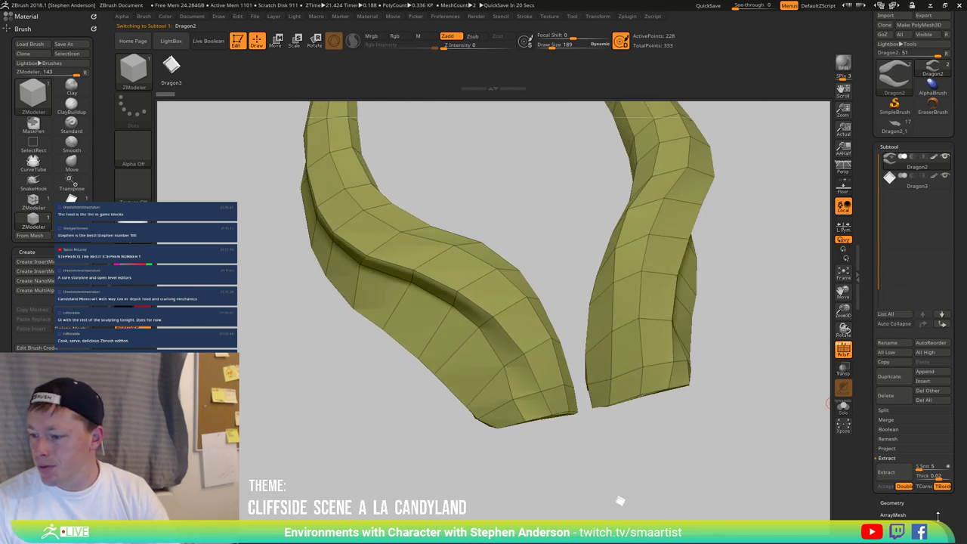
Step: Insert the diamond tray as a NanoMesh across Dragon2's curved body pieces using ZModeler's Insert NanoMesh action set to All Polygons
left_click_drag(937, 516, 926, 492)
left_click(896, 419)
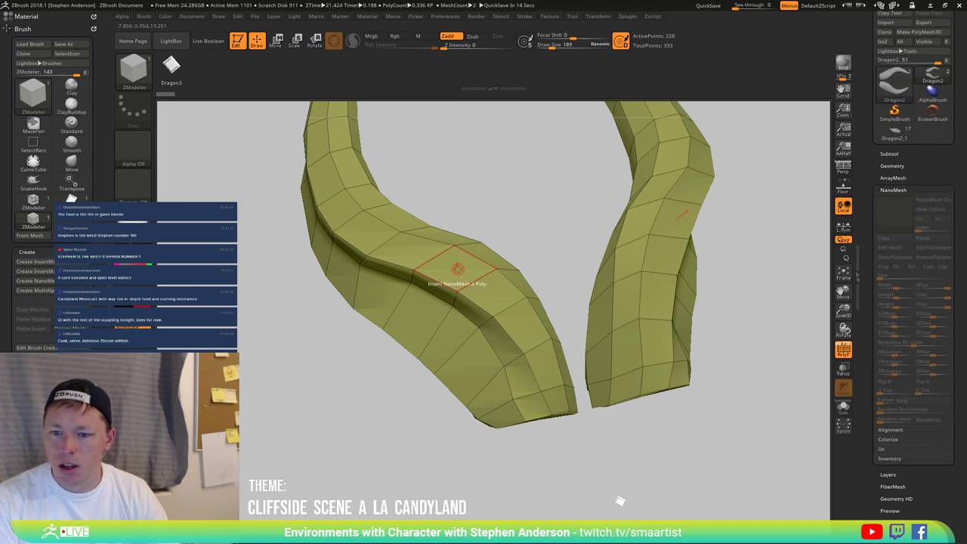
key("space")
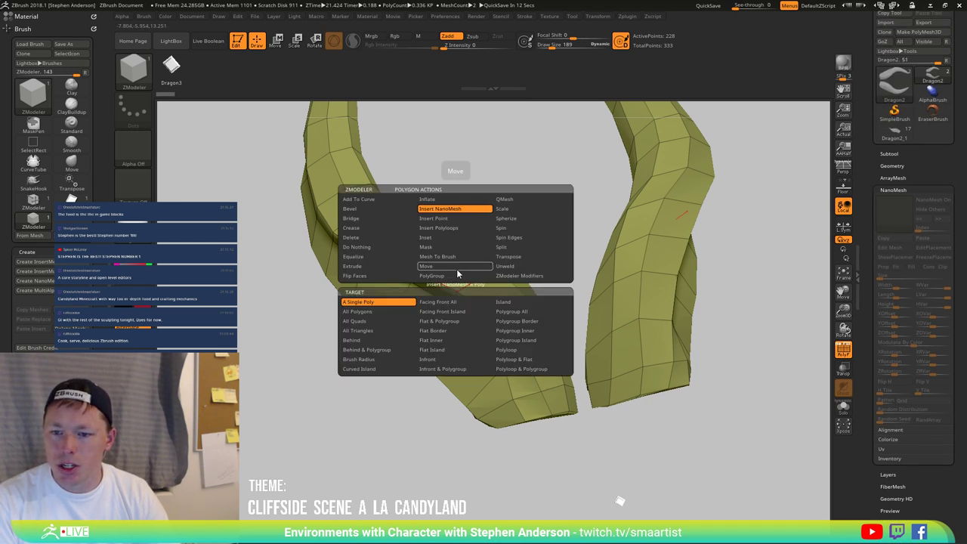
left_click(369, 313)
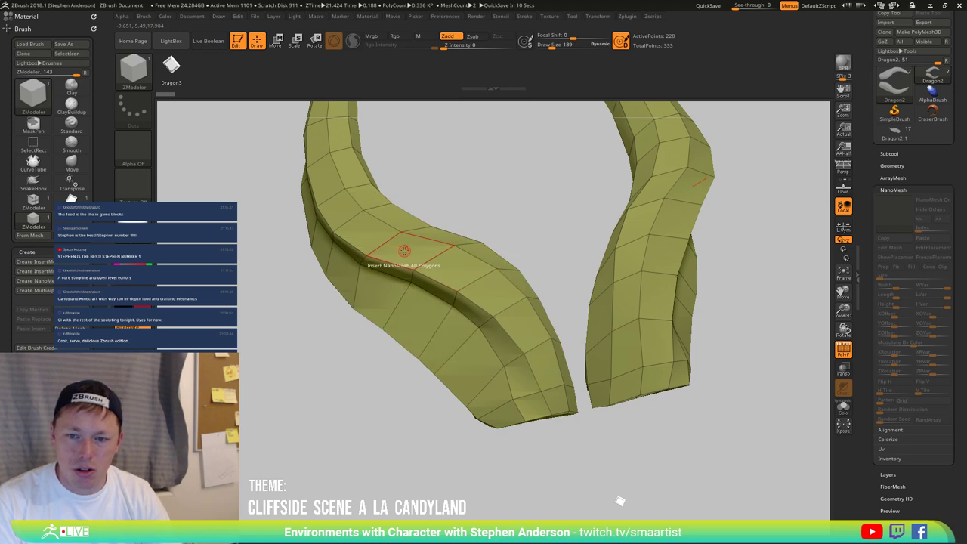
left_click_drag(404, 250, 514, 286)
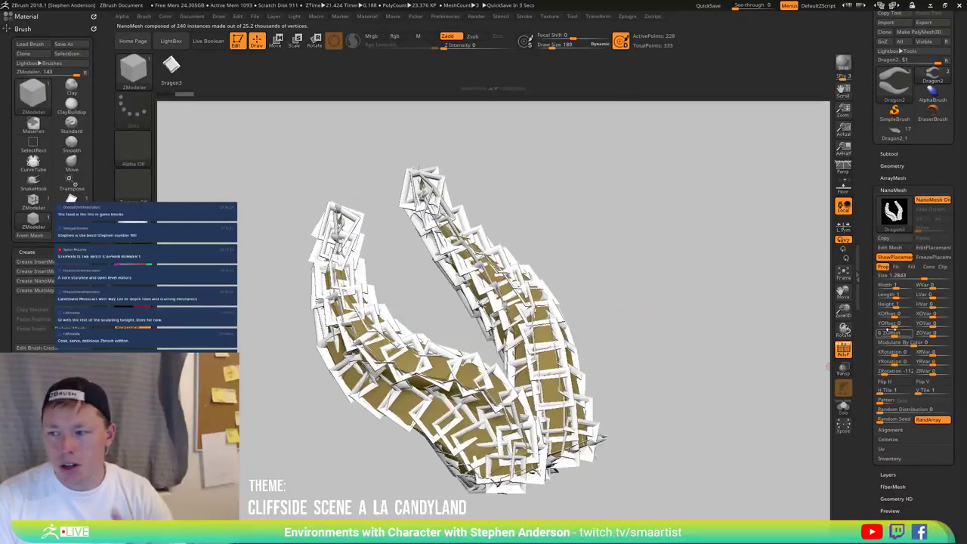
Step: Try the NanoMesh Fit placement, switch it to Fill, and try Clip mode on the body pieces
left_click(896, 267)
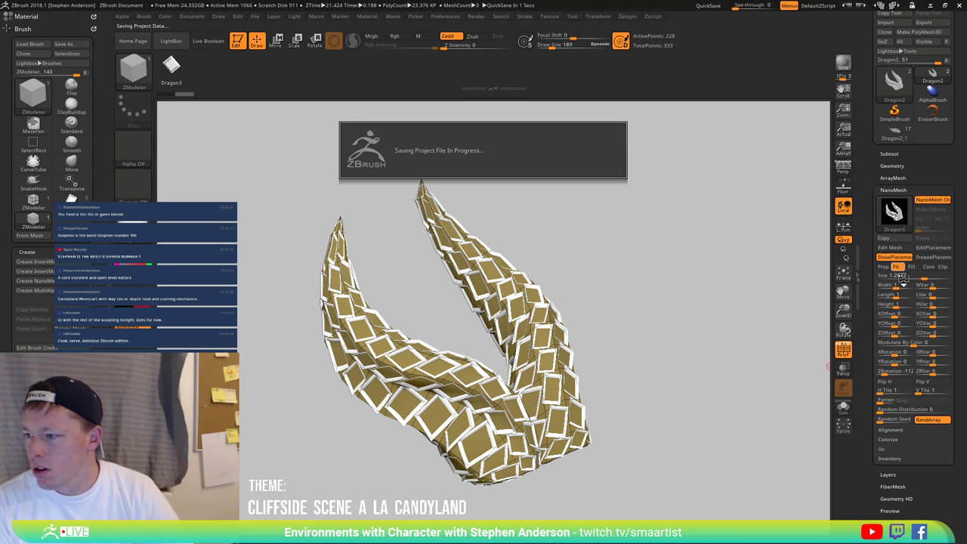
left_click(911, 268)
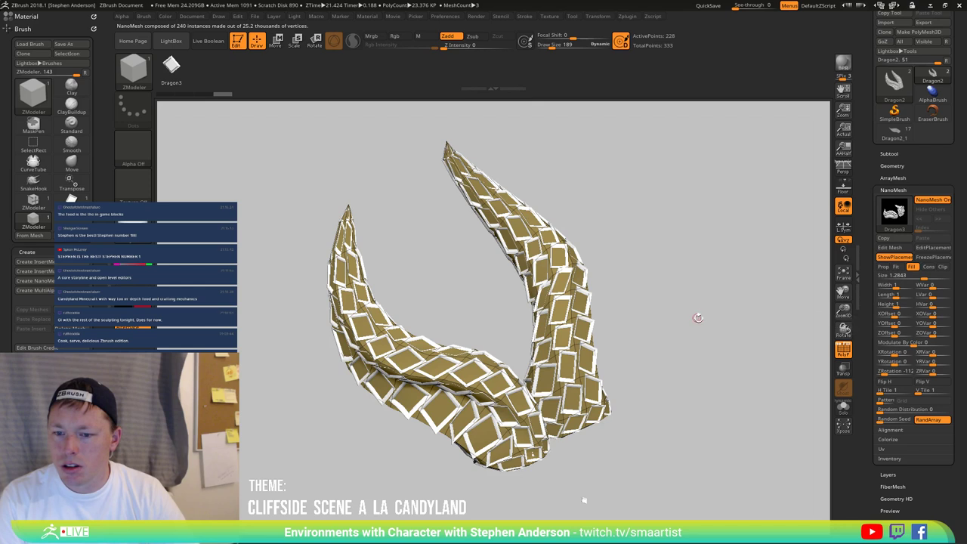
left_click_drag(697, 319, 695, 318)
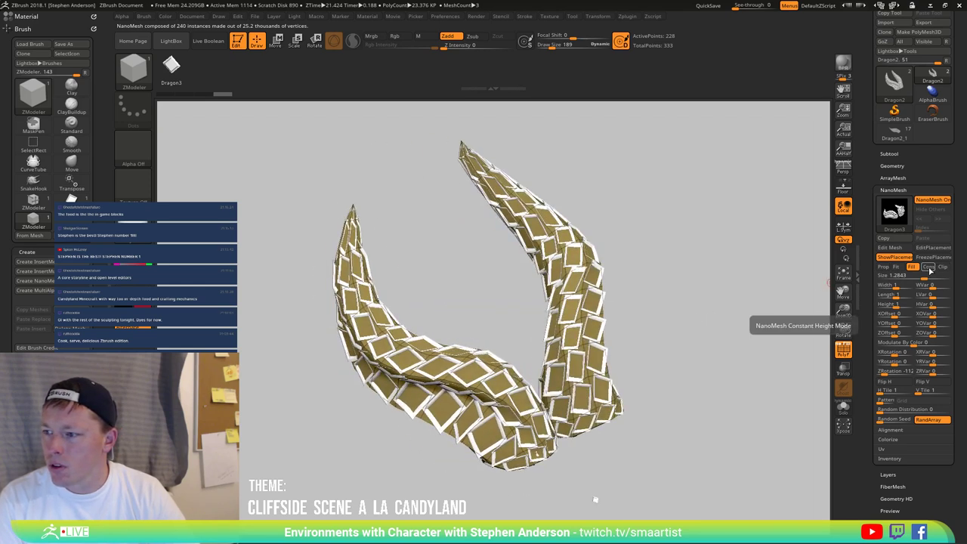
left_click(945, 268)
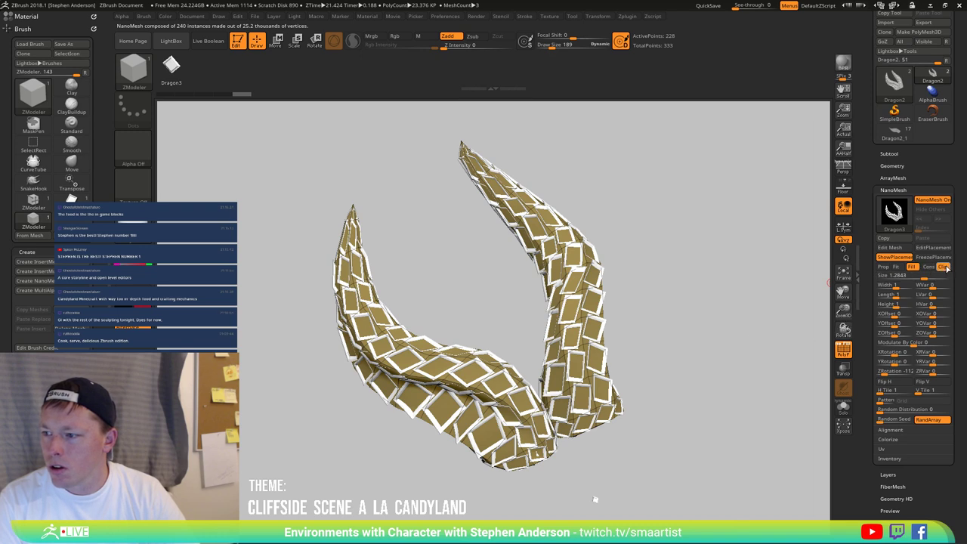
Step: Set the NanoMesh ZRotation to 0 to align the diamond trays with the body's polygons, and inspect the pattern
mouse_move(845, 329)
left_mouse_down()
mouse_move(748, 297)
mouse_move(739, 313)
mouse_move(736, 302)
mouse_move(723, 305)
mouse_move(718, 323)
mouse_move(727, 325)
mouse_move(725, 309)
mouse_move(674, 319)
mouse_move(734, 352)
mouse_move(563, 380)
mouse_move(561, 368)
mouse_move(700, 320)
mouse_move(672, 332)
left_mouse_up()
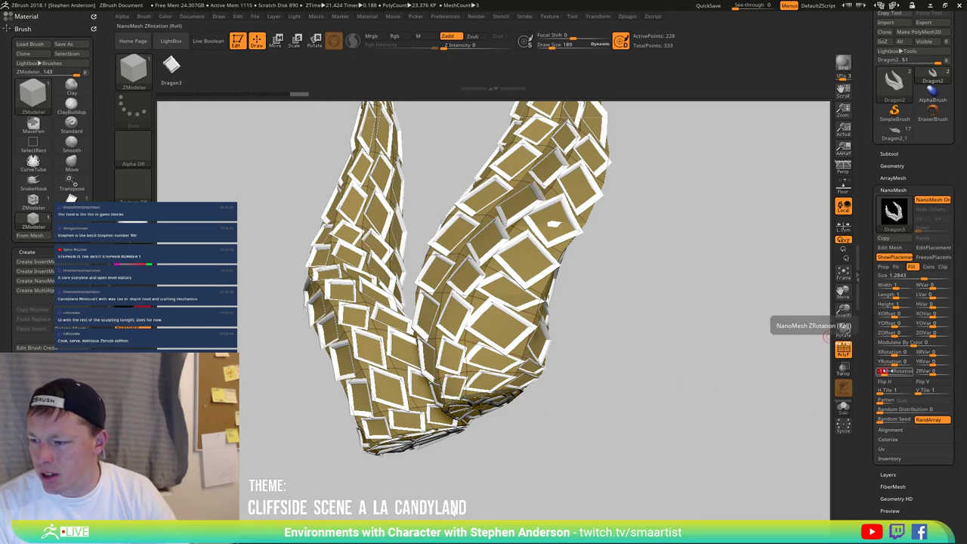
type("0")
key("Return")
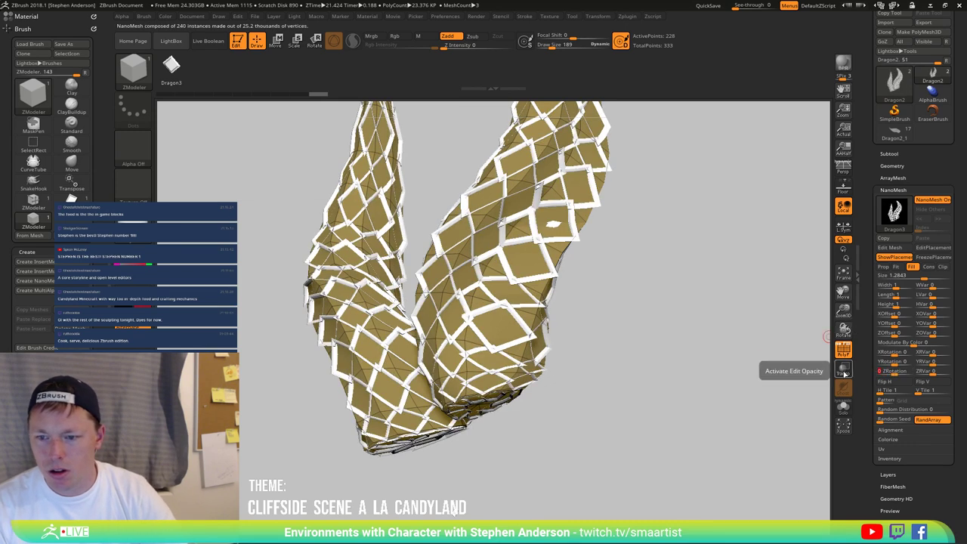
left_click_drag(647, 320, 675, 342)
mouse_move(565, 354)
right_mouse_down()
mouse_move(546, 359)
mouse_move(559, 353)
mouse_move(562, 364)
right_mouse_up()
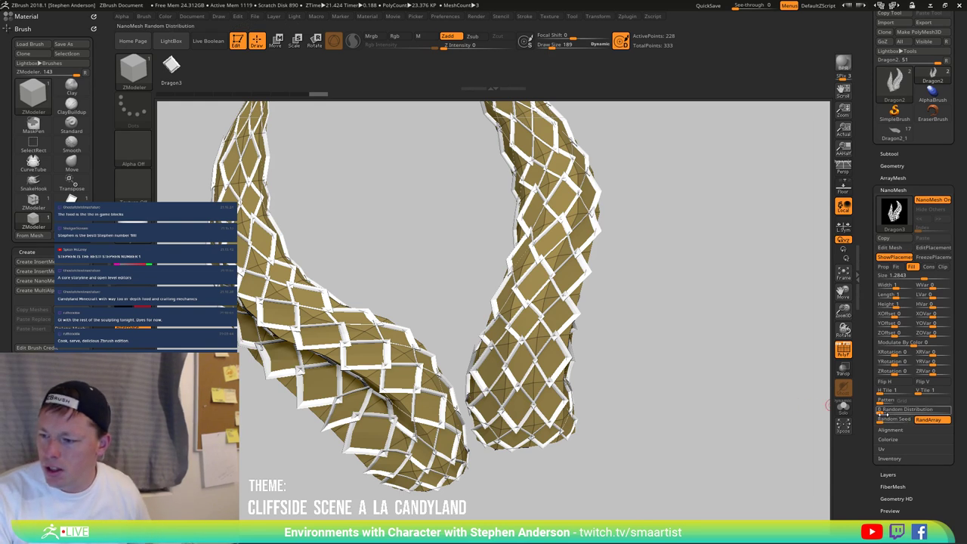
Step: Turn off the NanoMesh to show the bare Dragon2 body pieces
mouse_move(733, 373)
left_mouse_down()
mouse_move(682, 325)
mouse_move(649, 339)
mouse_move(673, 386)
mouse_move(657, 388)
mouse_move(698, 391)
left_mouse_up()
key("ctrl")
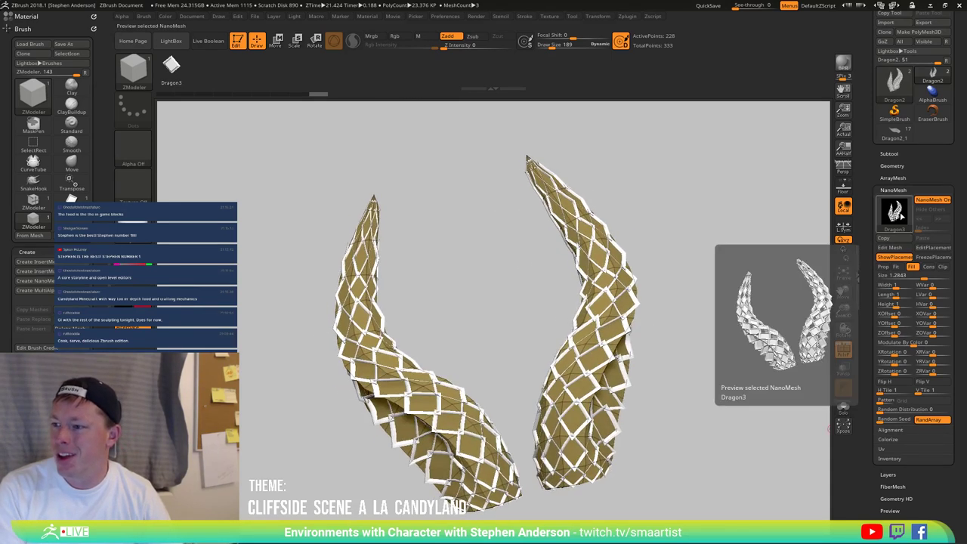
left_click(932, 199)
left_click_drag(682, 438, 683, 444)
key("space")
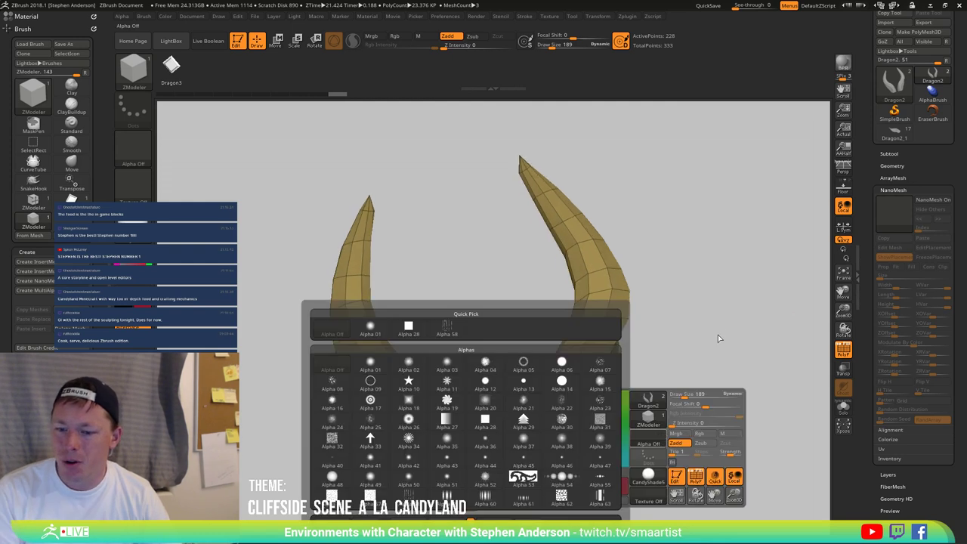
Step: Set the ZModeler polygon action to Split on the horn mesh and switch to the standard ZModeler brush
left_click_drag(664, 369, 564, 318, "alt")
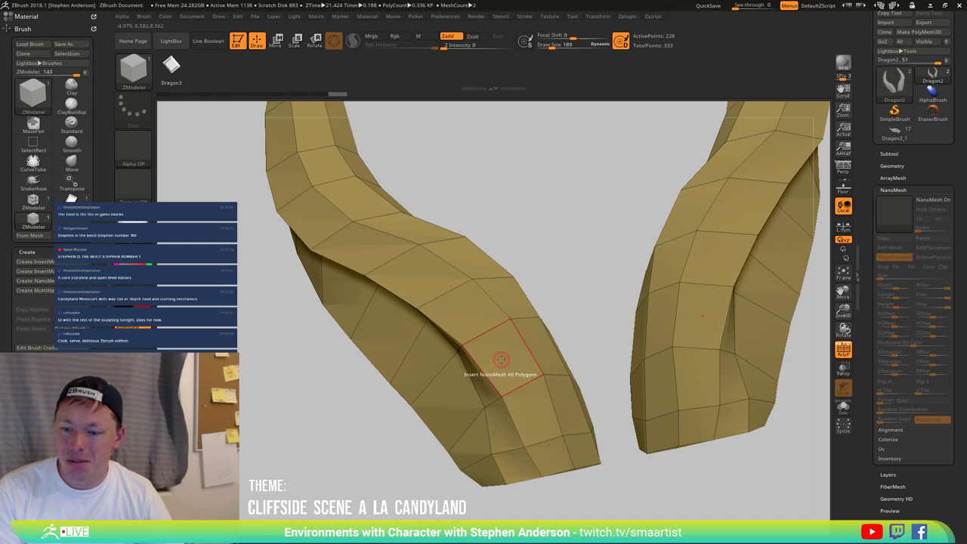
key("space")
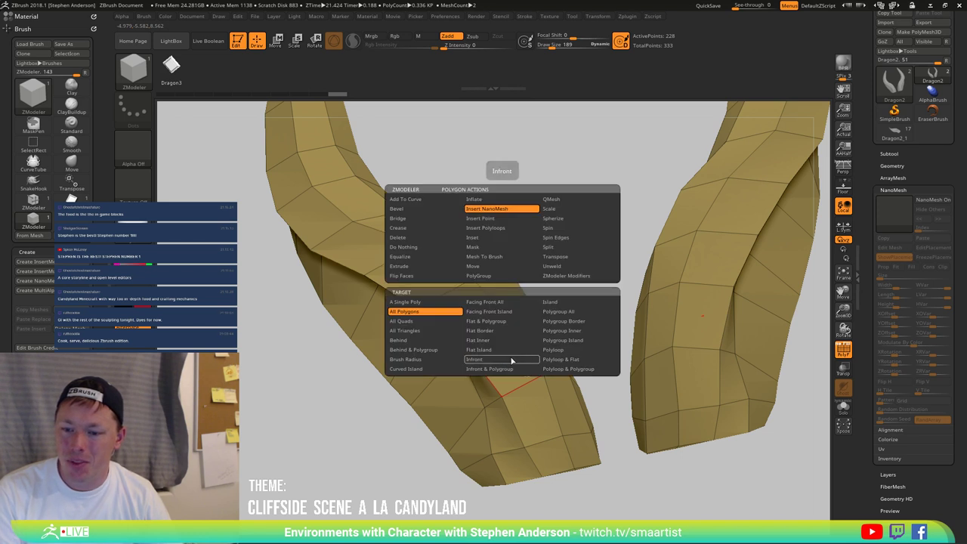
left_click(569, 247)
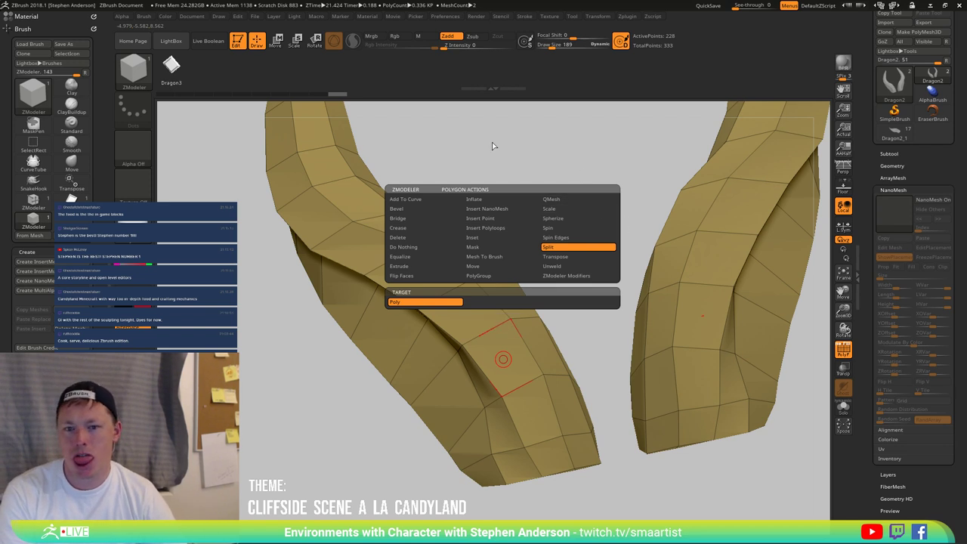
key("b")
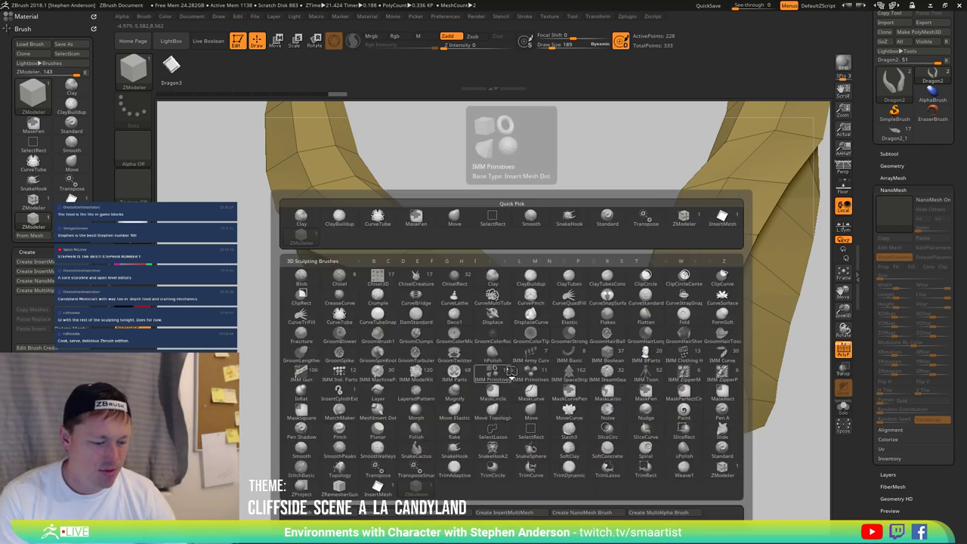
key("z")
key("m")
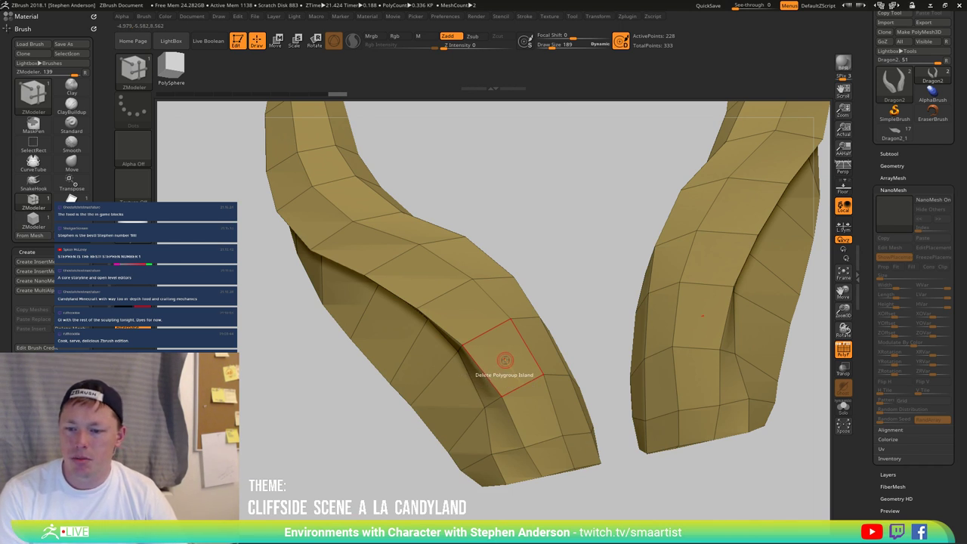
Step: Try splitting polygons on the lower front of the horn with the Split Poly action, and undo the splits
key("space")
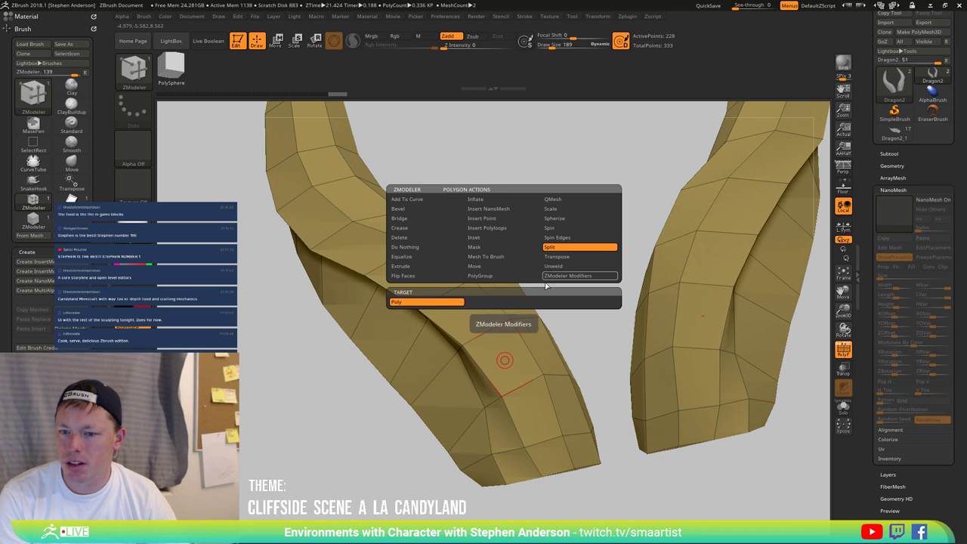
left_click(504, 360)
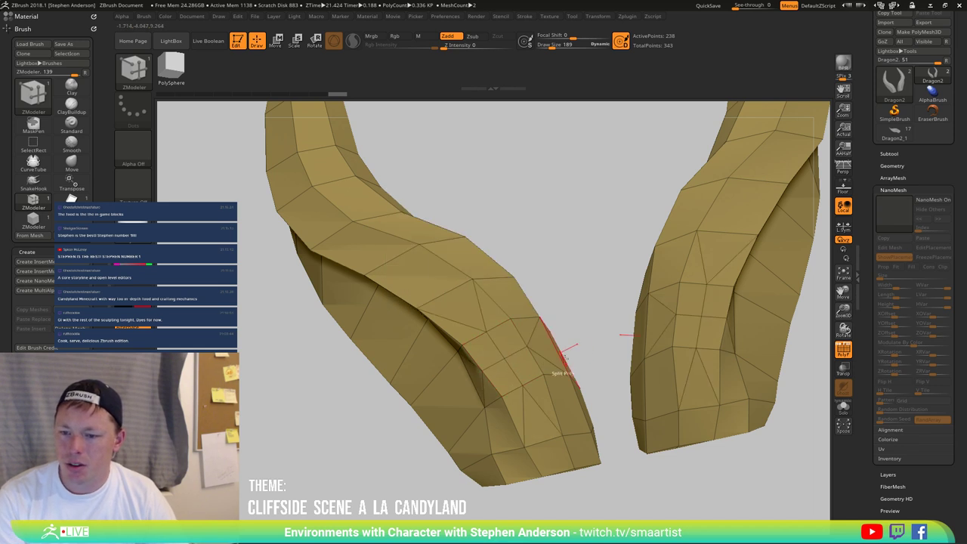
mouse_move(572, 361)
left_mouse_down()
mouse_move(625, 358)
mouse_move(567, 363)
left_mouse_up()
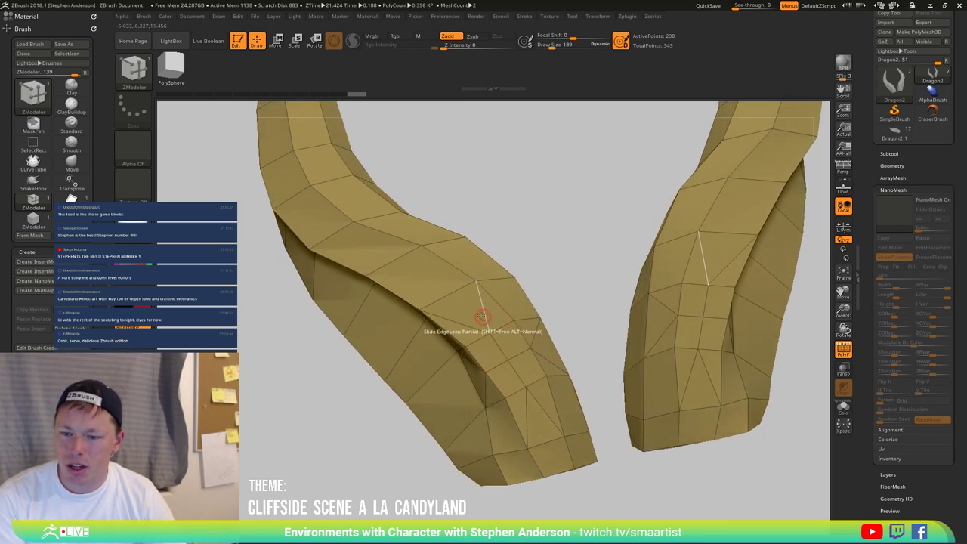
key("ctrl+z")
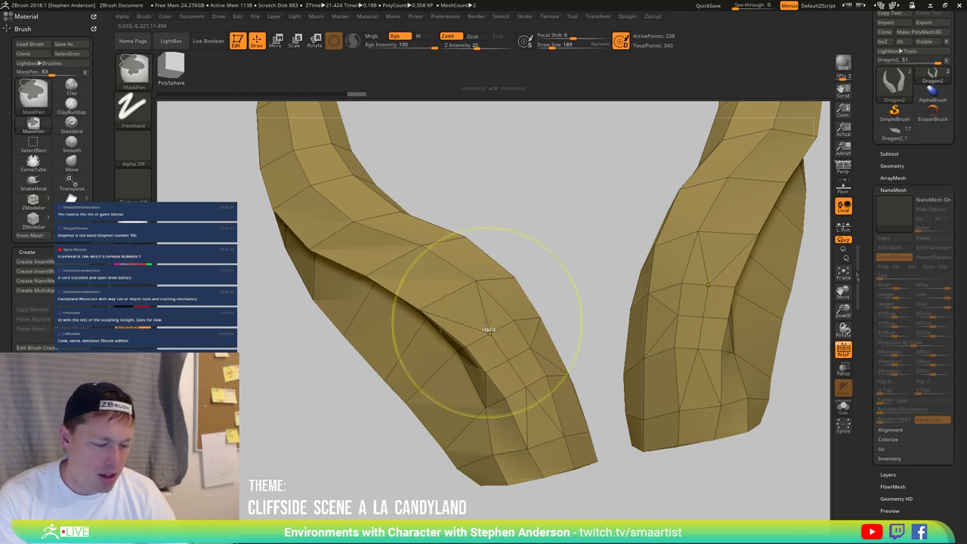
Step: Try the Spherize polygon action with the A Single Poly target on the horn, and undo it
key("space")
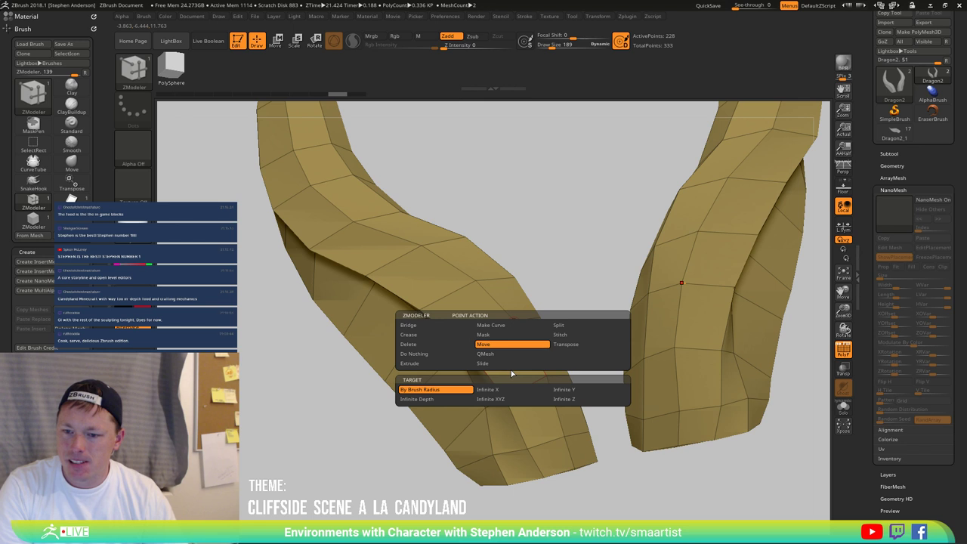
key("space")
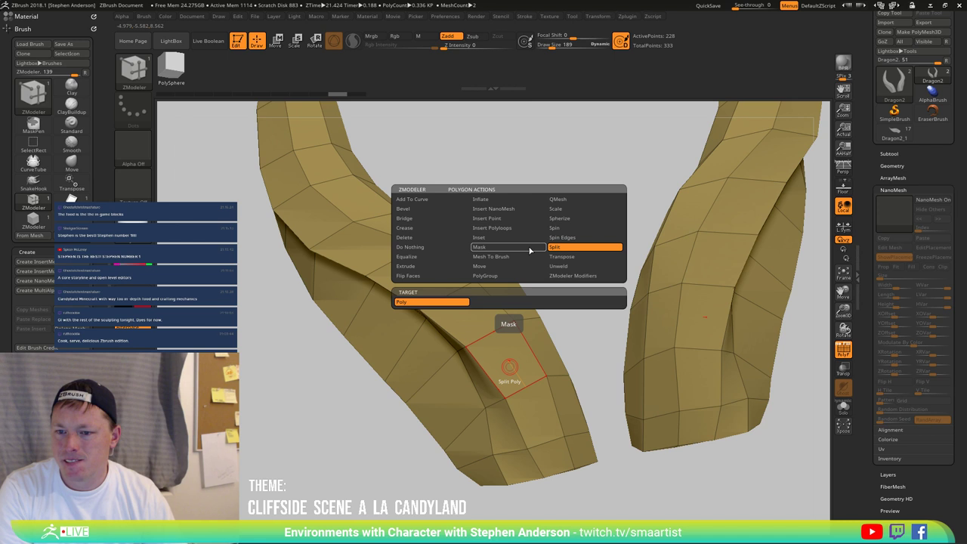
left_click(563, 218)
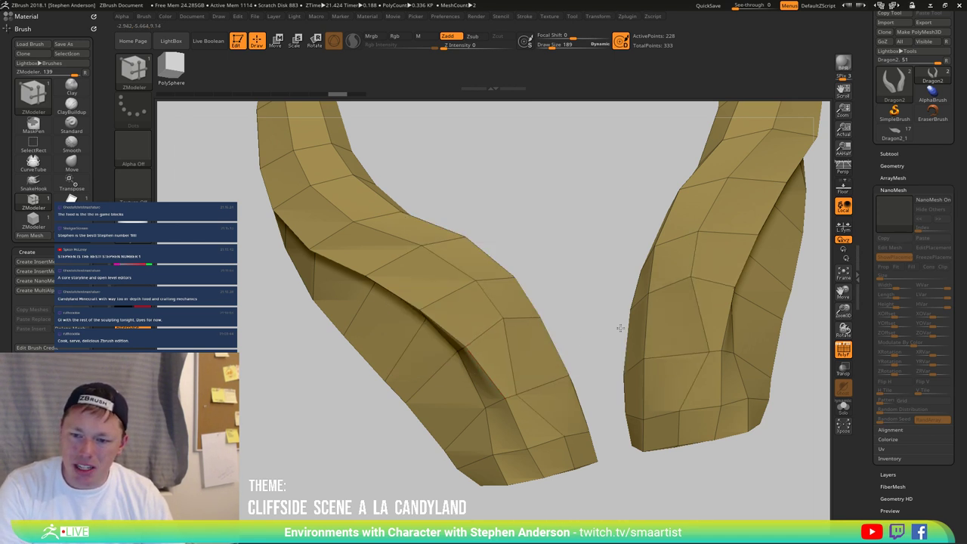
key("ctrl")
Step: Try the Spin polygon action on All Polygons around Mesh Center with No Alignment, and undo the rotation
key("space")
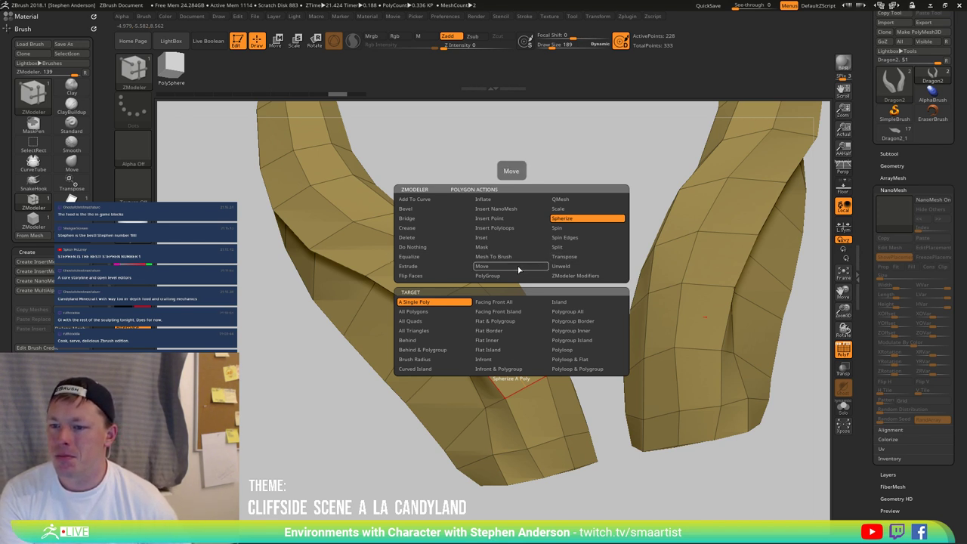
left_click(579, 239)
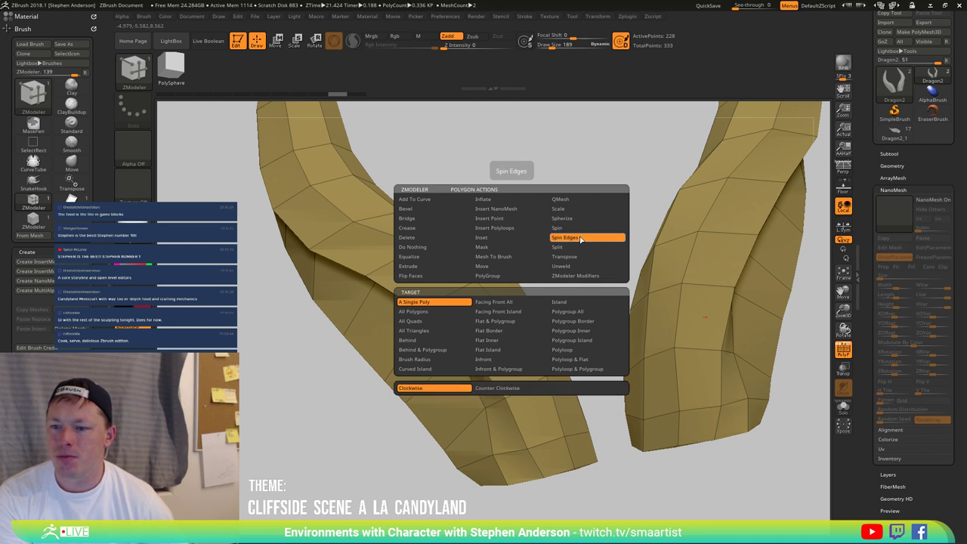
left_click(590, 228)
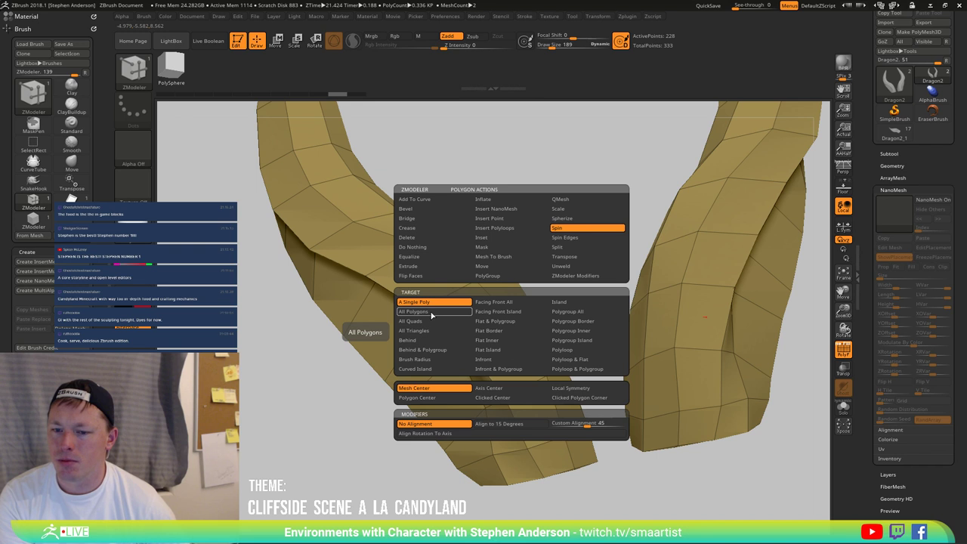
left_click(448, 312)
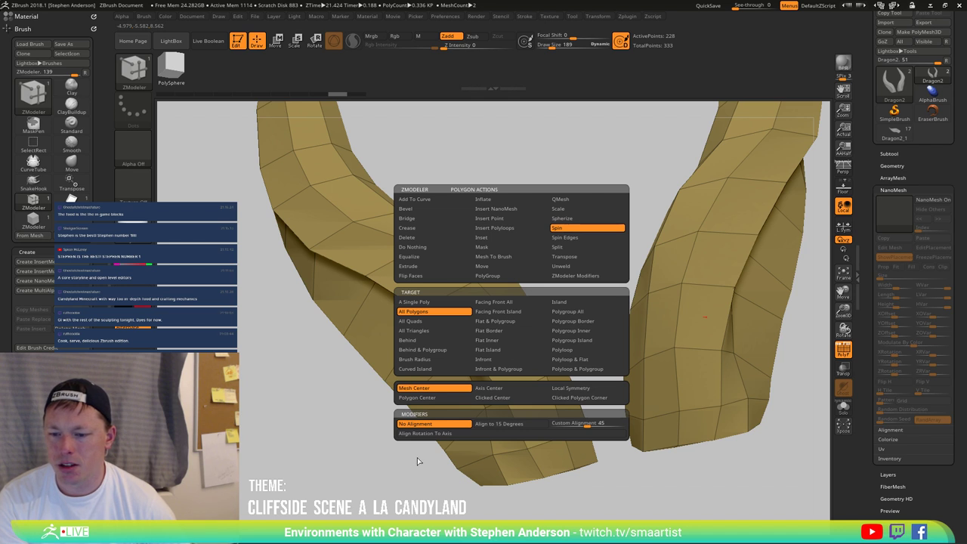
key("space")
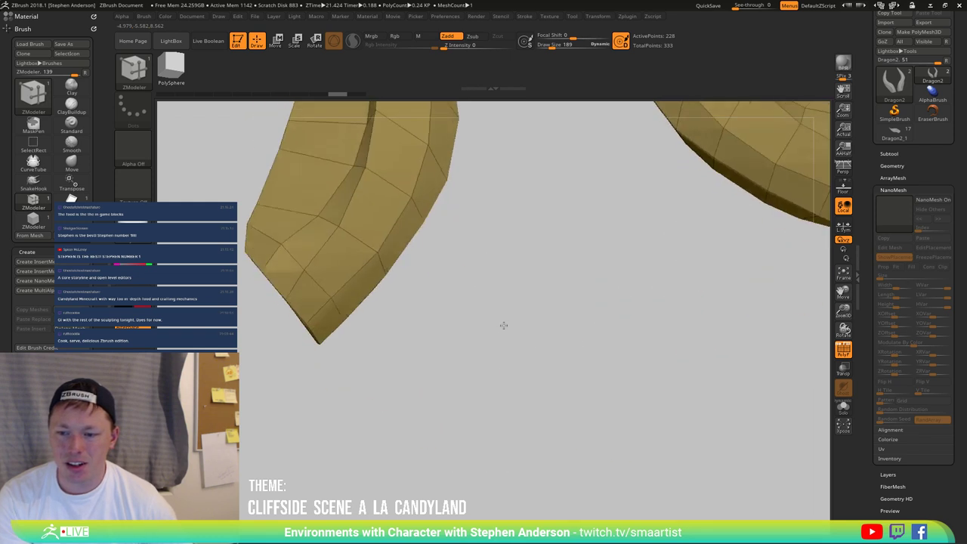
key("ctrl")
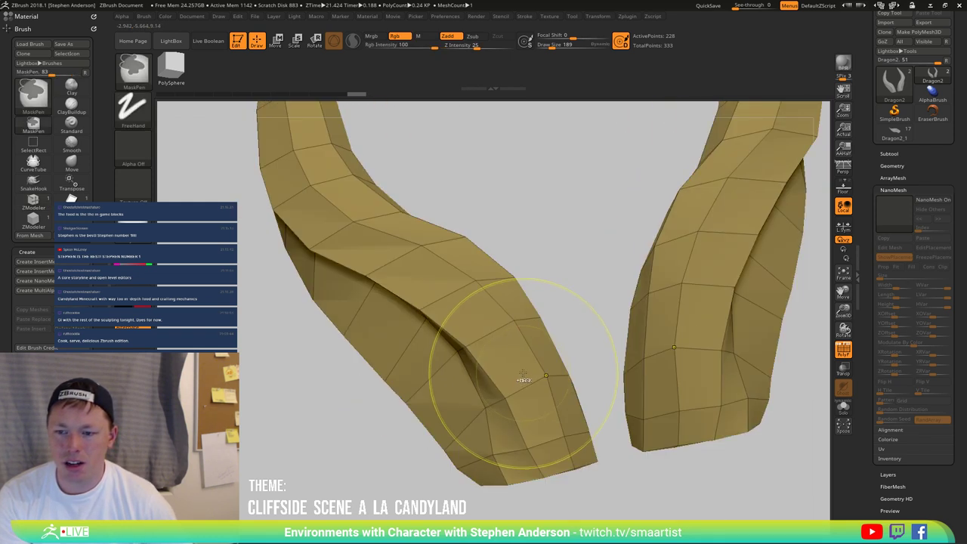
Step: Set the polygon action to Spin Edges on A Single Poly, Counter Clockwise, and the edge action to Spin
key("space")
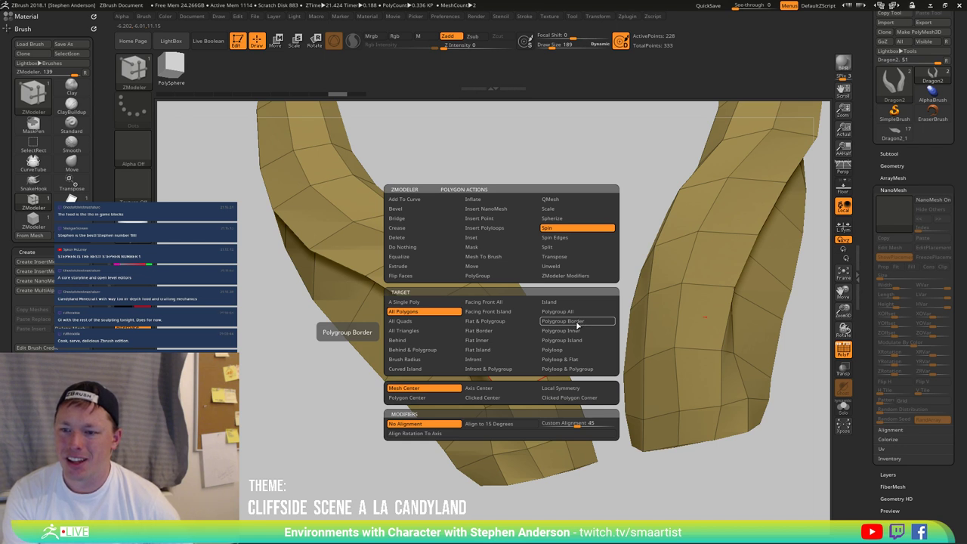
left_click(570, 238)
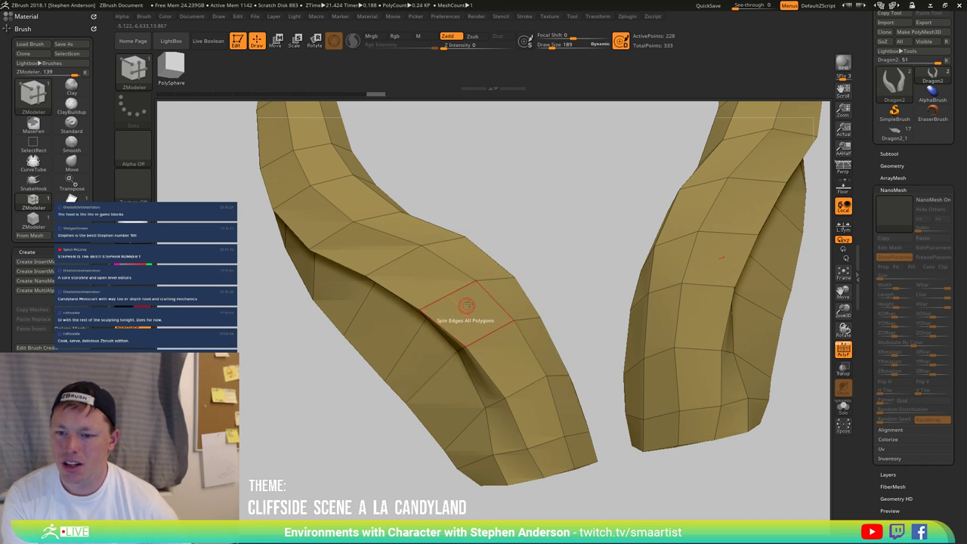
right_click(470, 311)
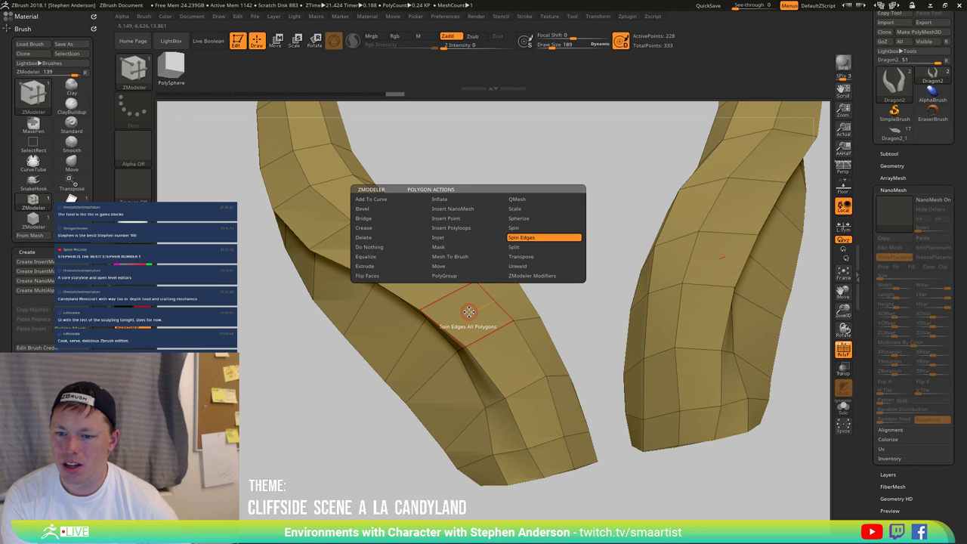
left_click(469, 388)
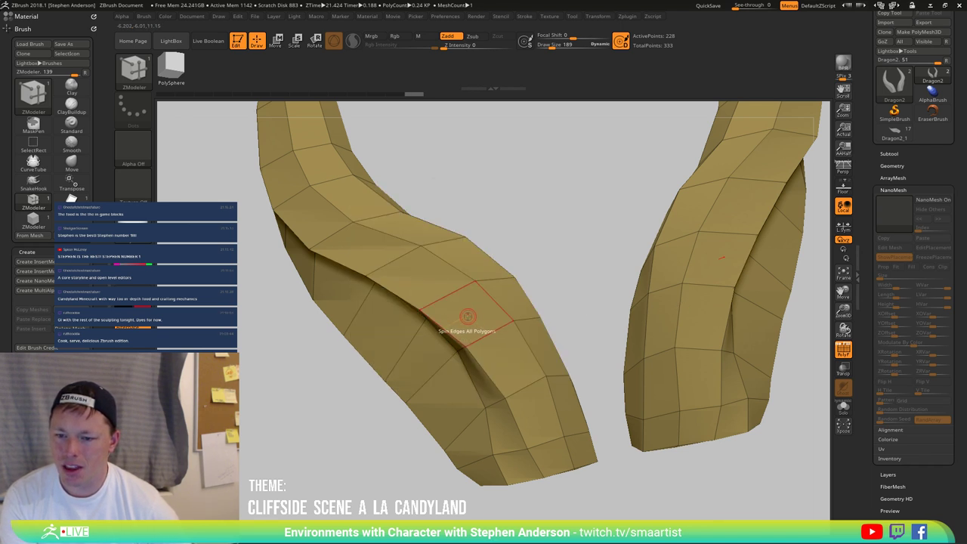
right_click(472, 316)
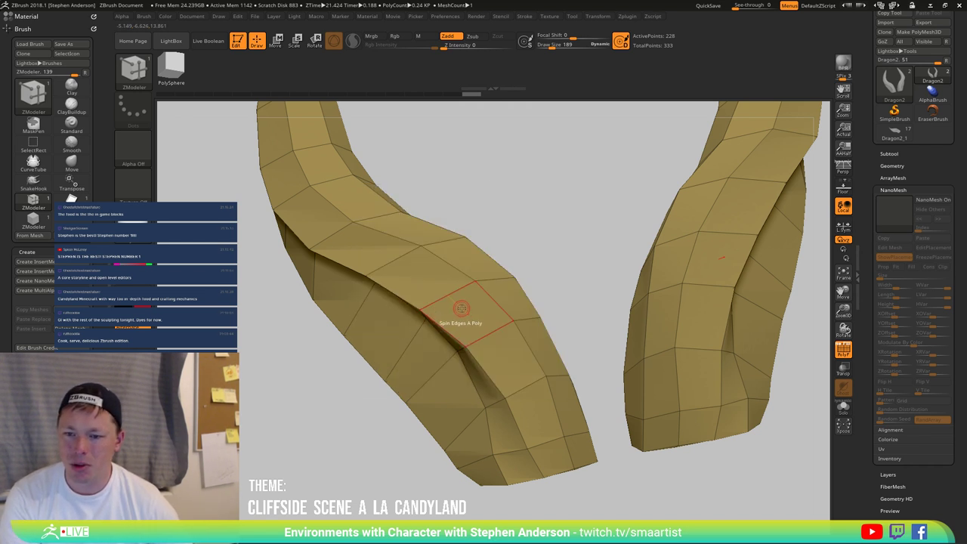
right_click(490, 314)
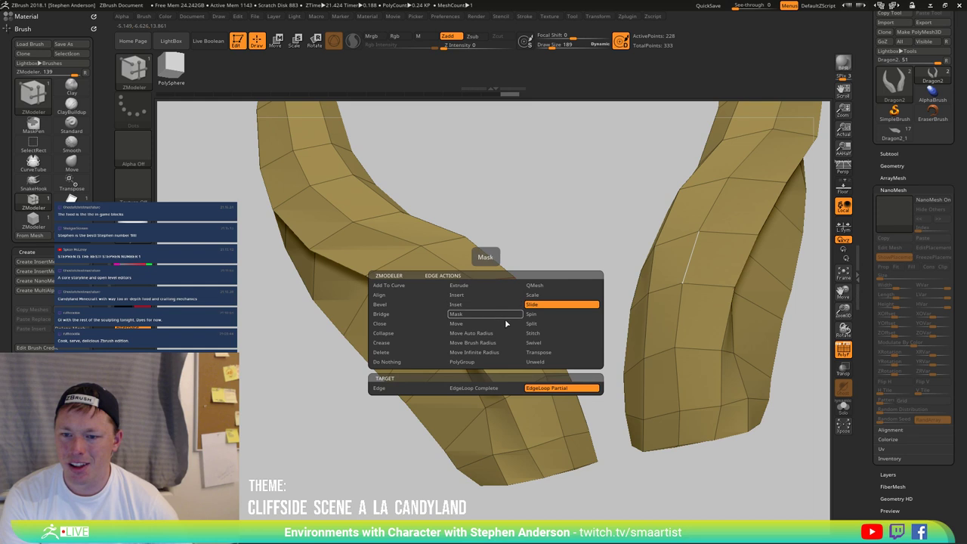
left_click(549, 314)
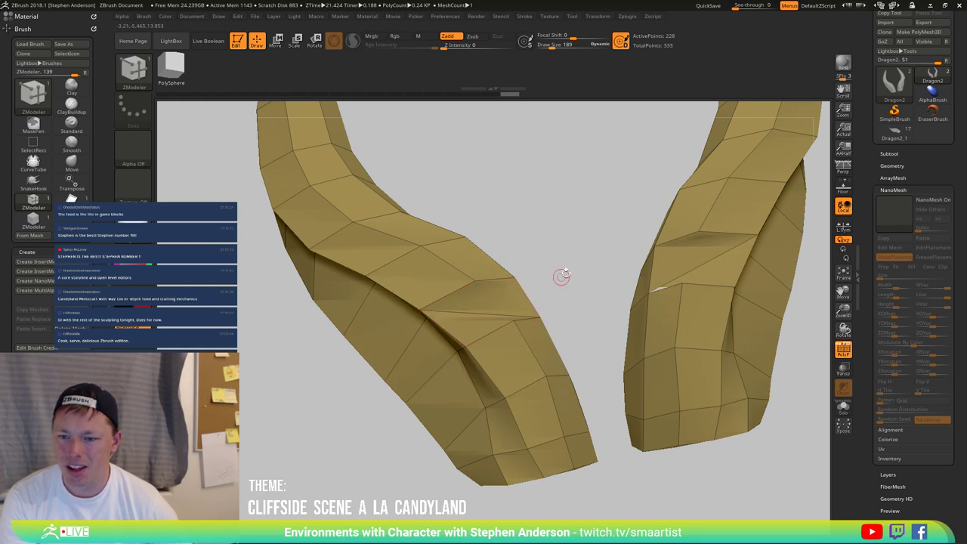
Step: Try spinning the edges along the horns' front strip from the lower part up towards the tips, and undo the spins
mouse_move(559, 276)
left_mouse_down()
mouse_move(562, 285)
mouse_move(531, 282)
left_mouse_up()
key("ctrl")
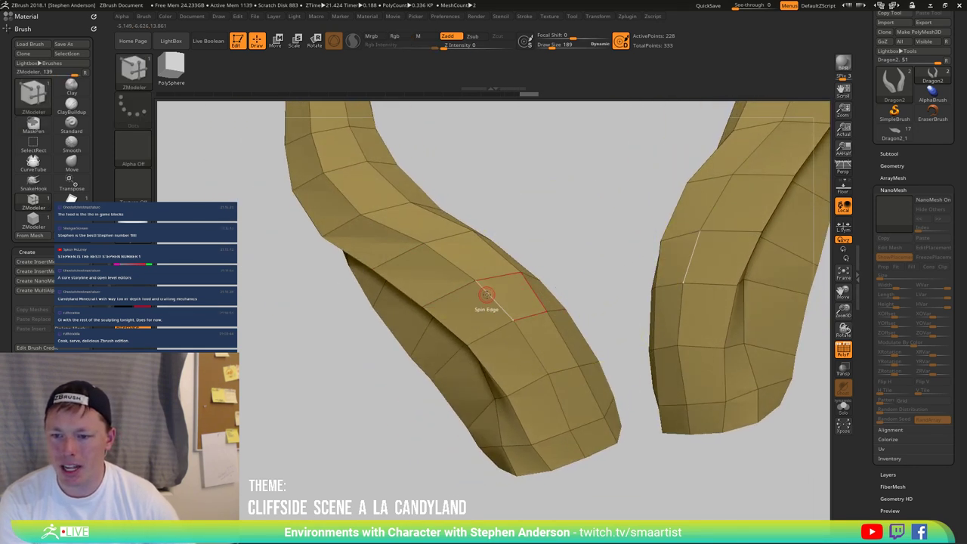
mouse_move(435, 241)
right_mouse_down()
mouse_move(524, 302)
mouse_move(426, 253)
right_mouse_up()
left_click(482, 284)
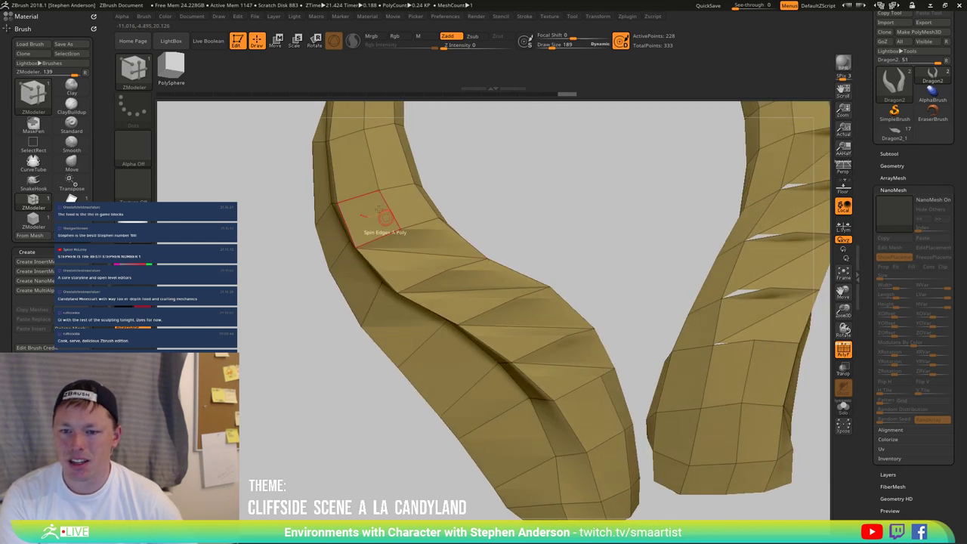
right_click_drag(381, 213, 420, 255)
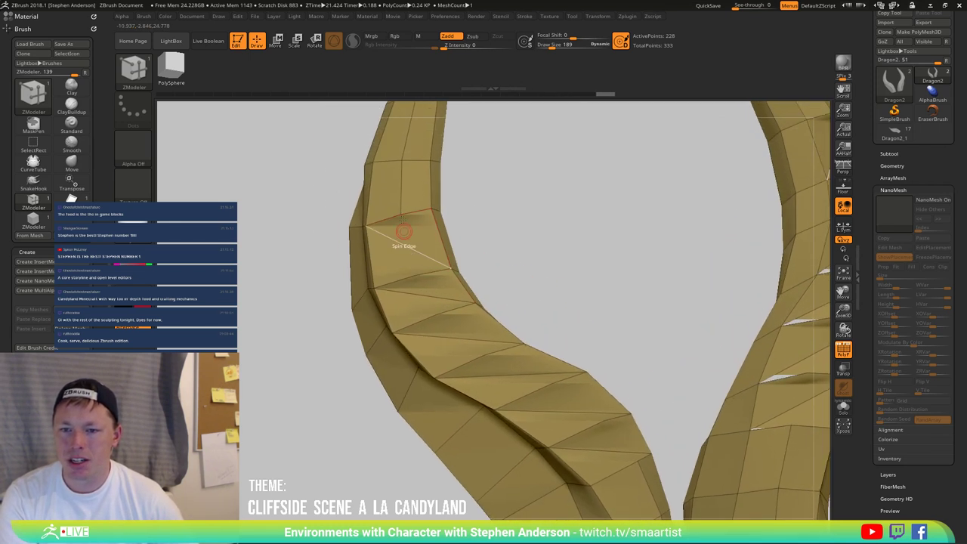
right_click_drag(404, 151, 403, 318)
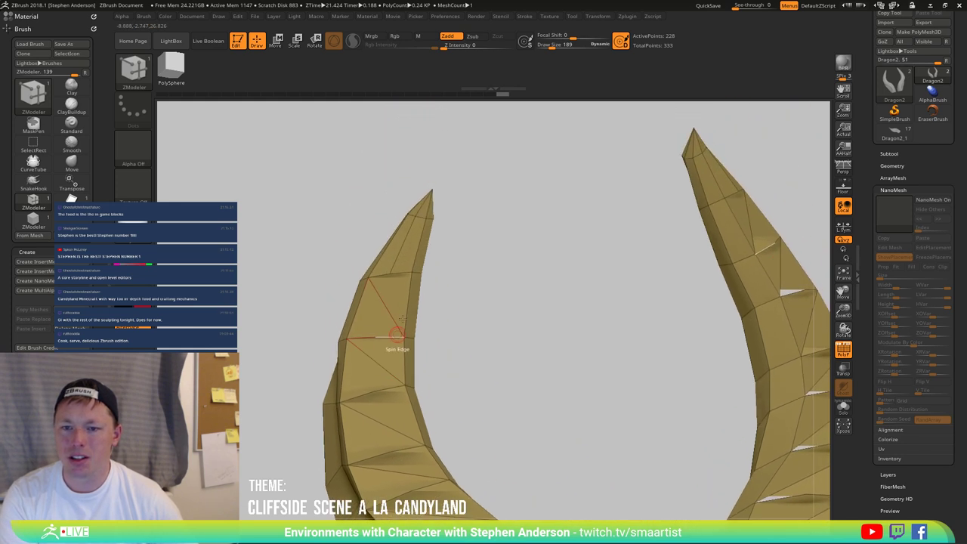
mouse_move(404, 255)
right_mouse_down()
mouse_move(428, 325)
mouse_move(360, 298)
mouse_move(364, 281)
mouse_move(353, 308)
mouse_move(382, 344)
mouse_move(381, 369)
mouse_move(398, 352)
mouse_move(393, 338)
mouse_move(429, 356)
mouse_move(439, 404)
right_mouse_up()
key("ctrl")
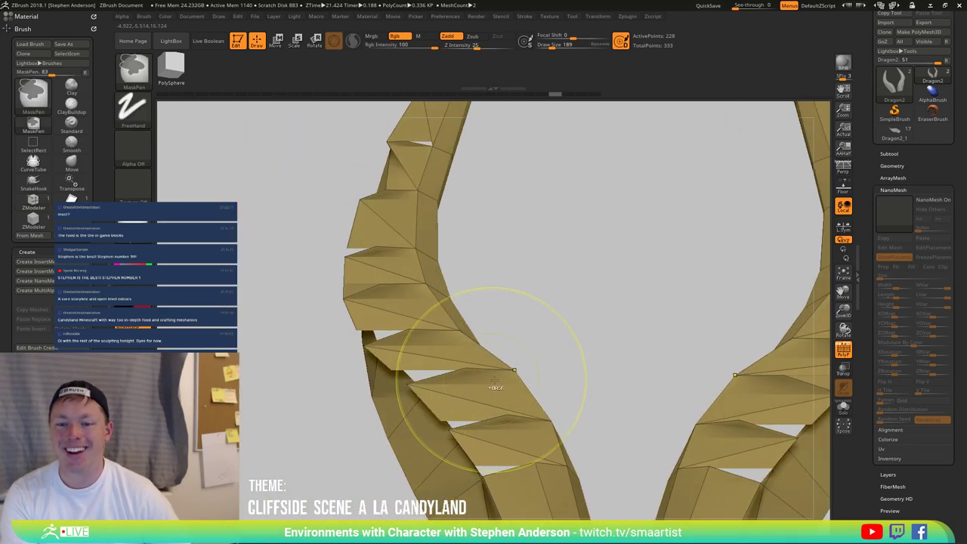
mouse_move(495, 387)
right_mouse_down()
mouse_move(497, 362)
mouse_move(487, 368)
mouse_move(480, 377)
mouse_move(520, 361)
right_mouse_up()
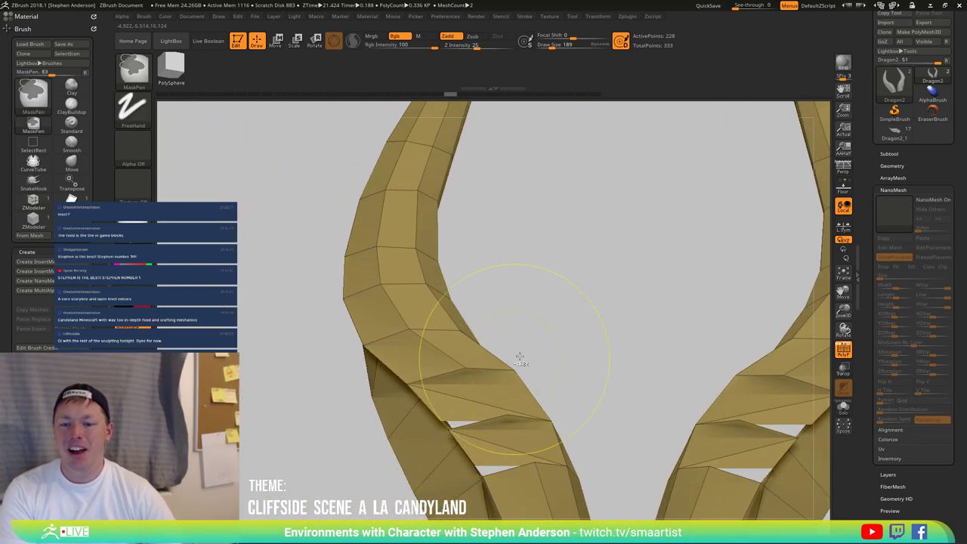
Step: Inset the horn faces using the Inset polygon action on All Polygons with Center And Border and Inset Each Poly
key("f")
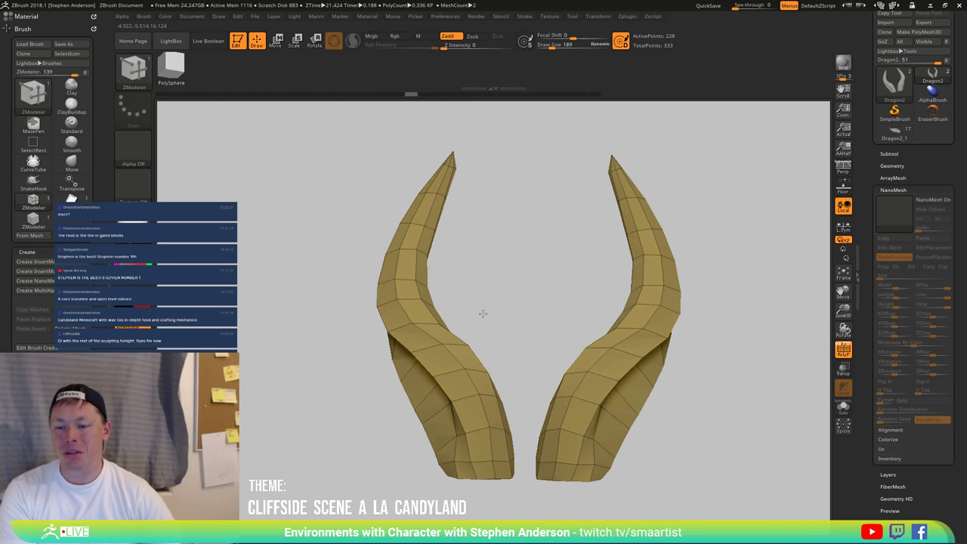
right_click_drag(482, 313, 542, 334)
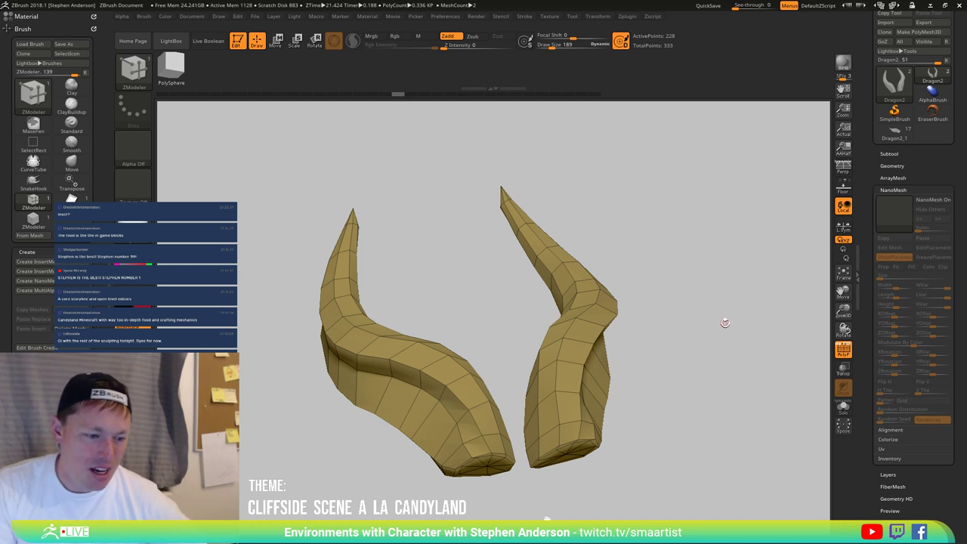
right_click_drag(494, 345, 425, 363)
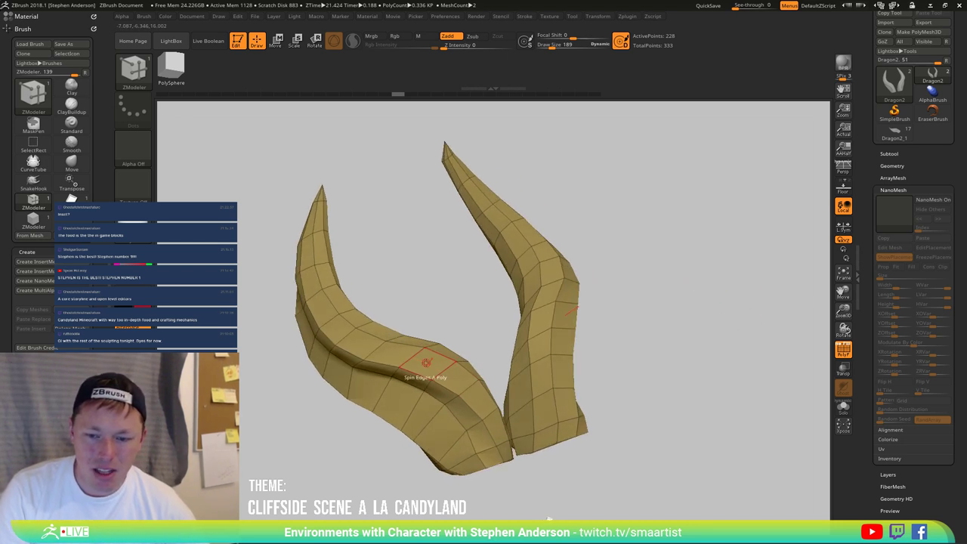
key("space")
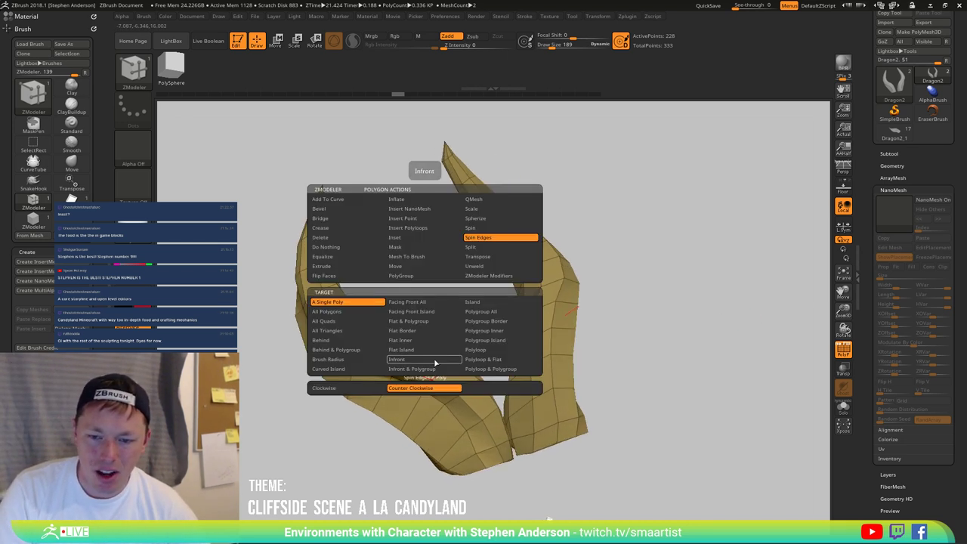
left_click(409, 239)
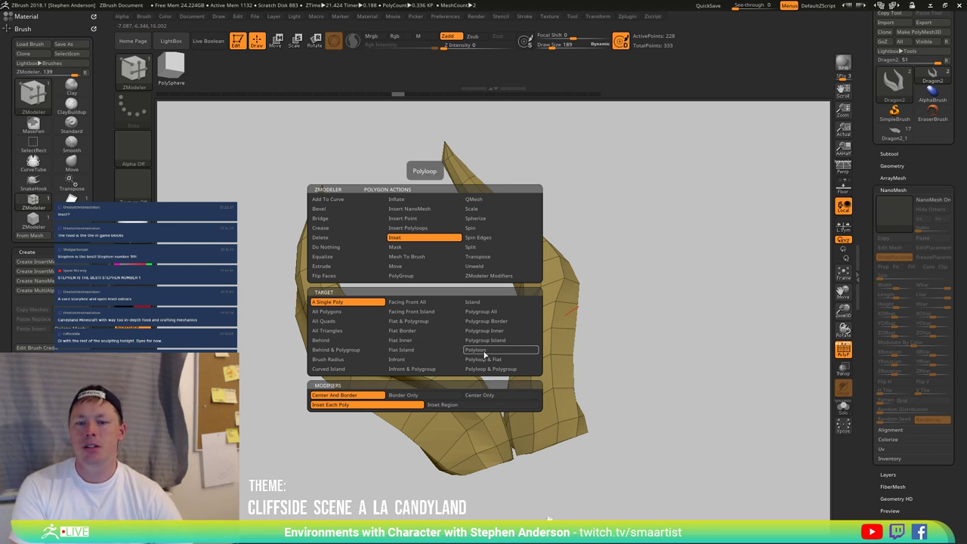
left_click(326, 311)
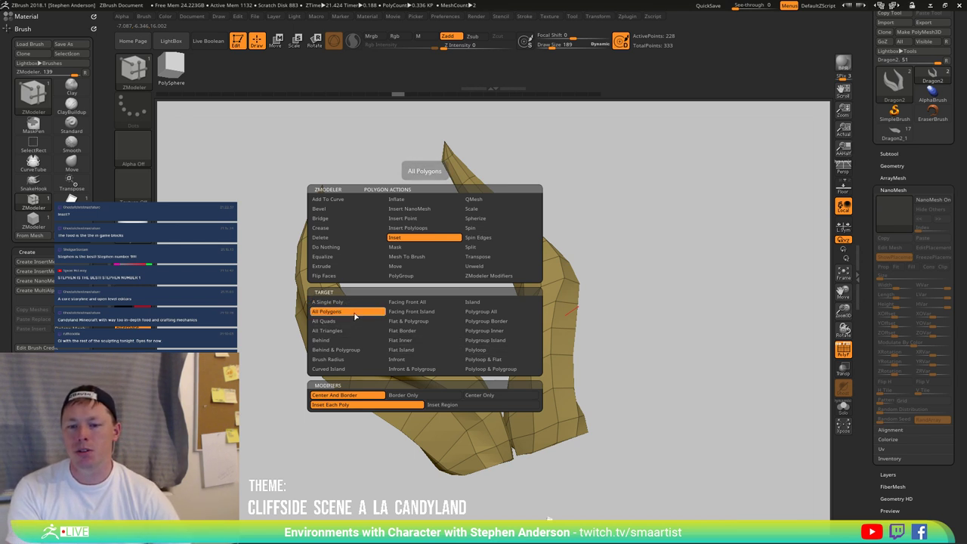
left_click(460, 408)
left_click(457, 385)
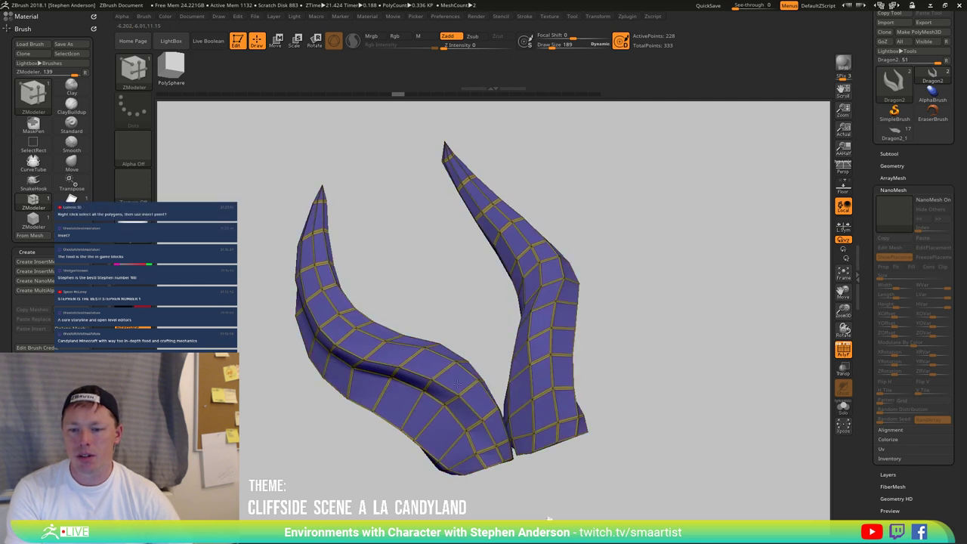
left_click_drag(457, 384, 442, 362)
mouse_move(442, 358)
right_mouse_down("ctrl")
mouse_move(432, 385)
mouse_move(442, 361)
mouse_move(424, 361)
right_mouse_up("ctrl")
Step: Extrude the inset faces inward using the Extrude polygon action on Polygroup All with One Side Poly
key("space")
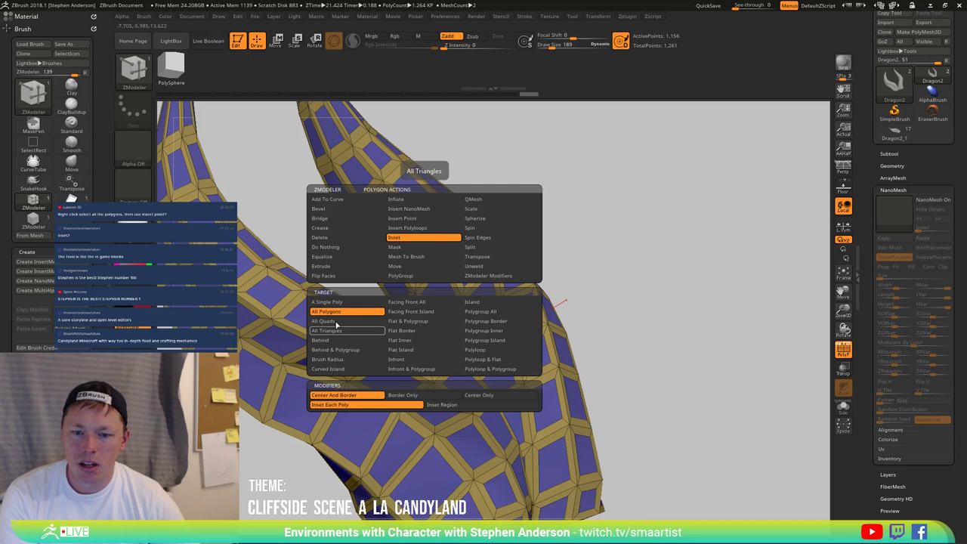
left_click(325, 266)
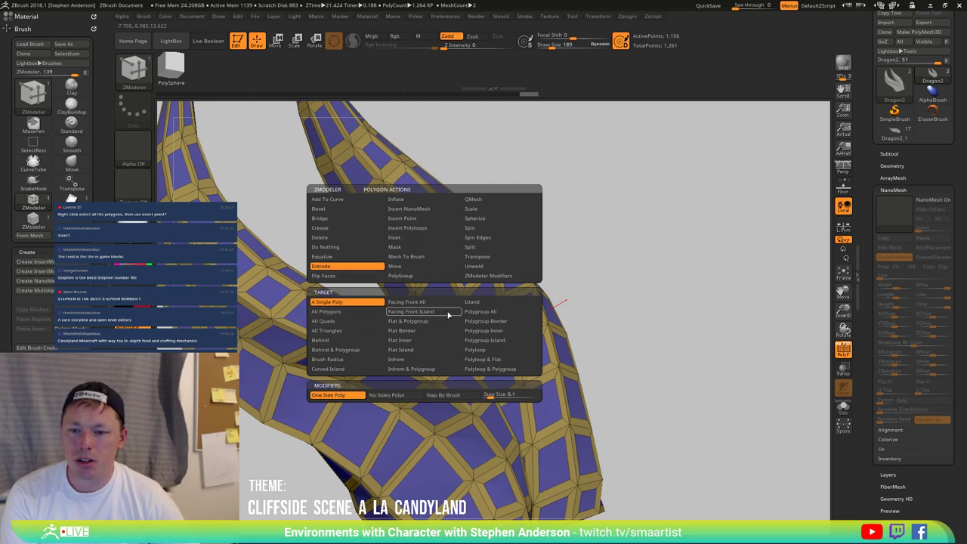
left_click(480, 311)
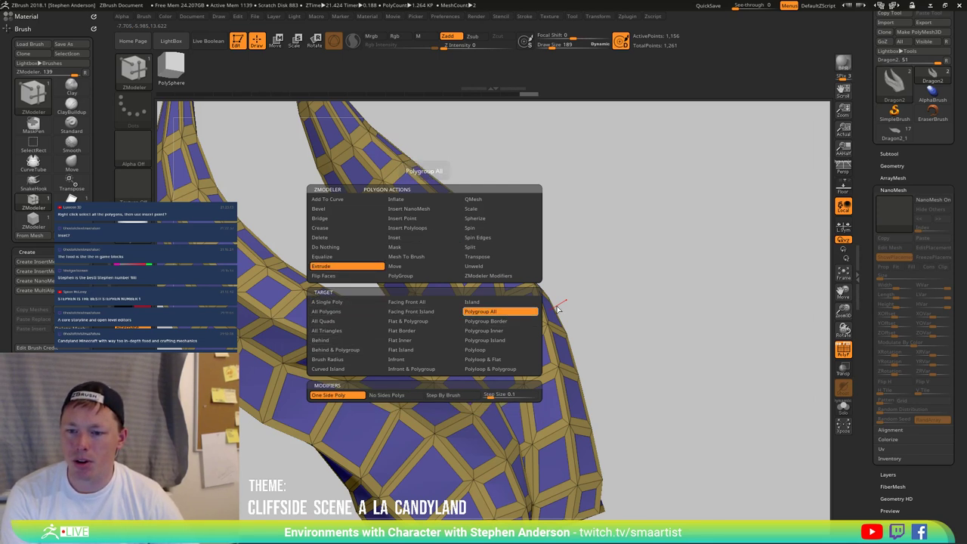
left_click_drag(461, 381, 455, 384)
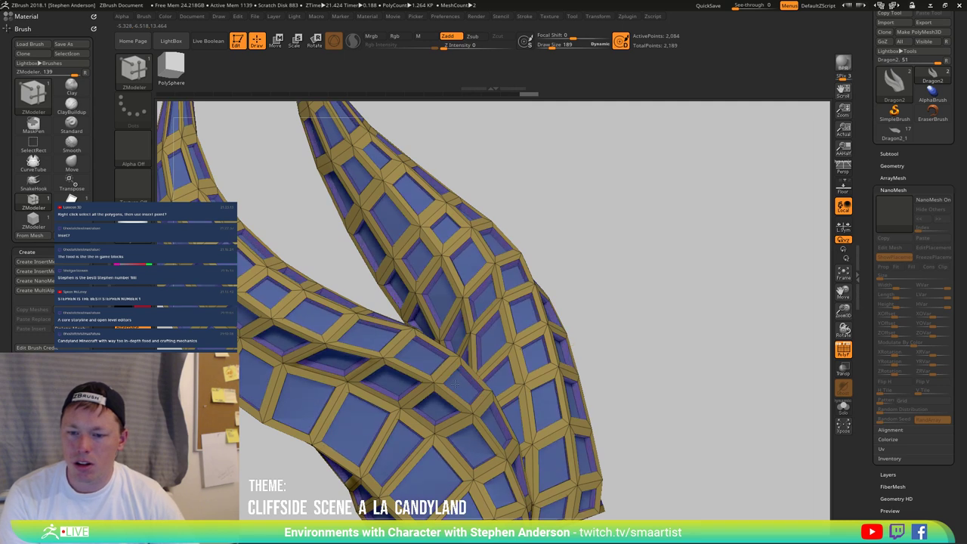
mouse_move(453, 381)
right_mouse_down()
mouse_move(488, 393)
mouse_move(459, 389)
right_mouse_up()
Step: Try the Scale polygon action on Polygroup All around Polygon Center on the recessed horn faces
key("space")
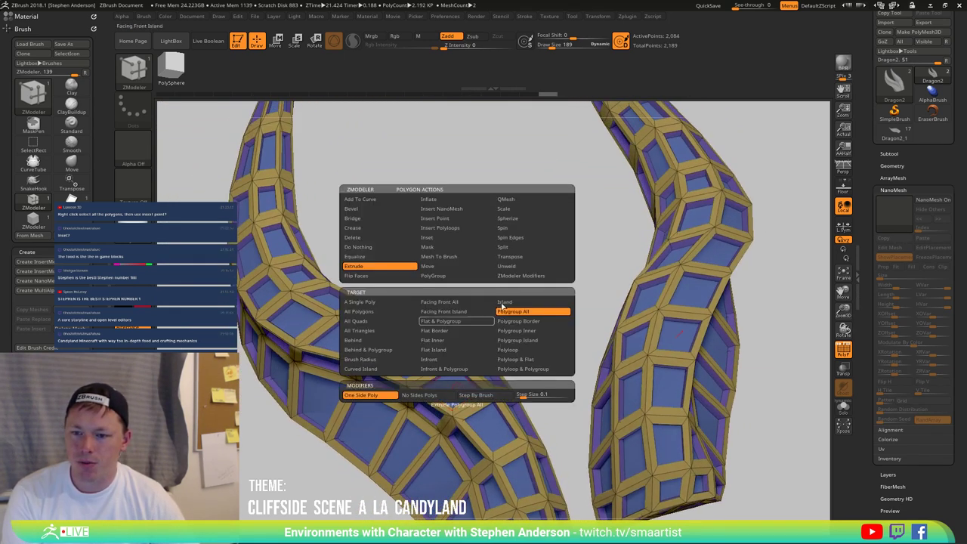
left_click(533, 208)
left_click(528, 311)
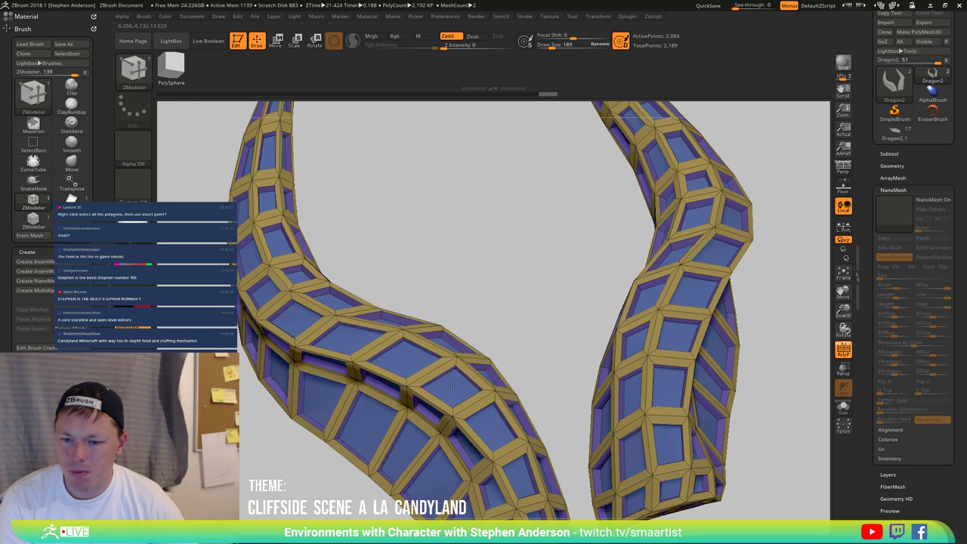
left_click_drag(451, 386, 417, 387)
right_click_drag(420, 387, 468, 381)
Step: Preview the recessed horns with dynamic subdivision and without the polyframe, and turn the smooth preview off again
key("shift+f")
key("d")
right_click_drag(524, 401, 417, 374, "ctrl")
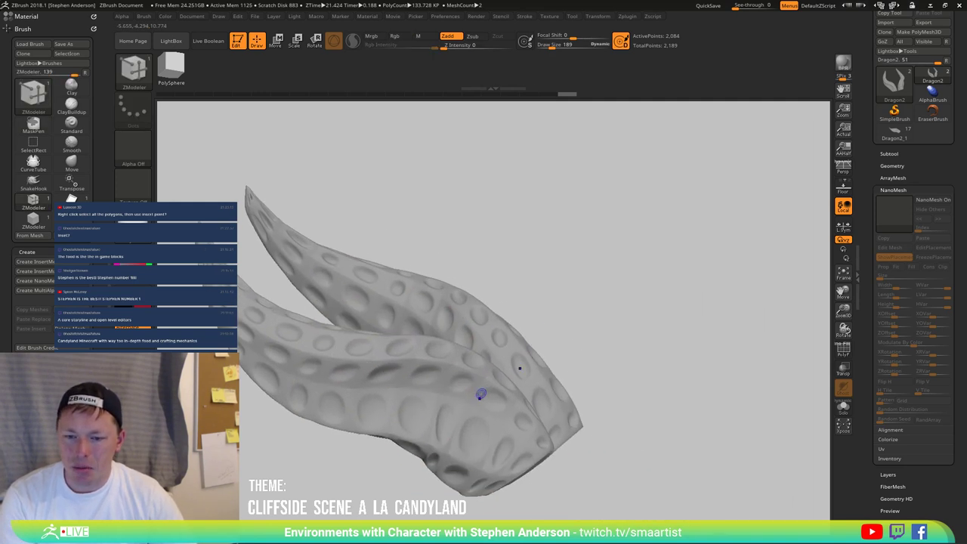
key("shift+f")
key("shift+d")
mouse_move(529, 438)
right_mouse_down()
mouse_move(615, 519)
mouse_move(633, 503)
mouse_move(627, 495)
mouse_move(694, 476)
mouse_move(613, 406)
mouse_move(438, 305)
mouse_move(617, 181)
mouse_move(751, 315)
mouse_move(558, 423)
mouse_move(551, 438)
right_mouse_up()
key("shift+f")
Step: Set the polygon action back to Extrude on Polygroup All, inspect the recessed panels, and undo the panel extrusion and inset
key("space")
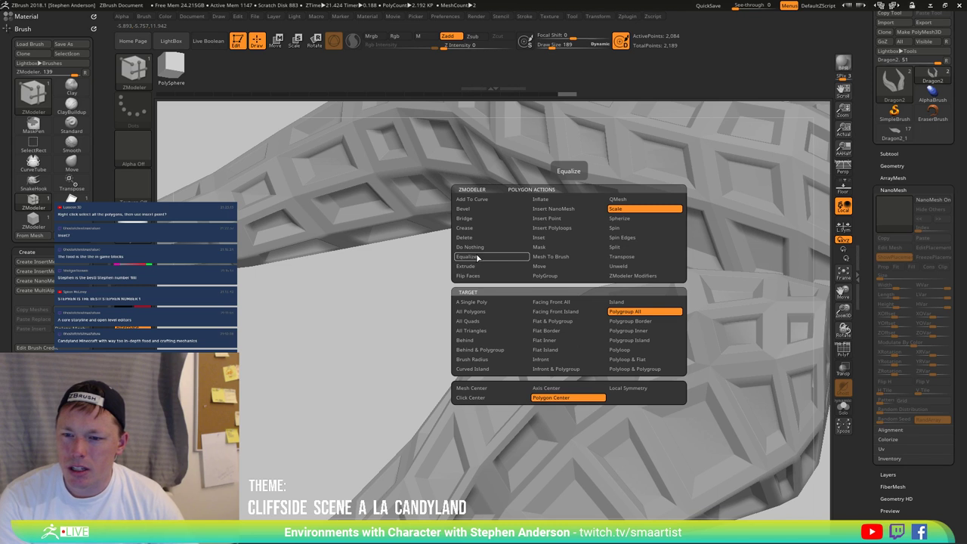
left_click(470, 266)
left_click(637, 338)
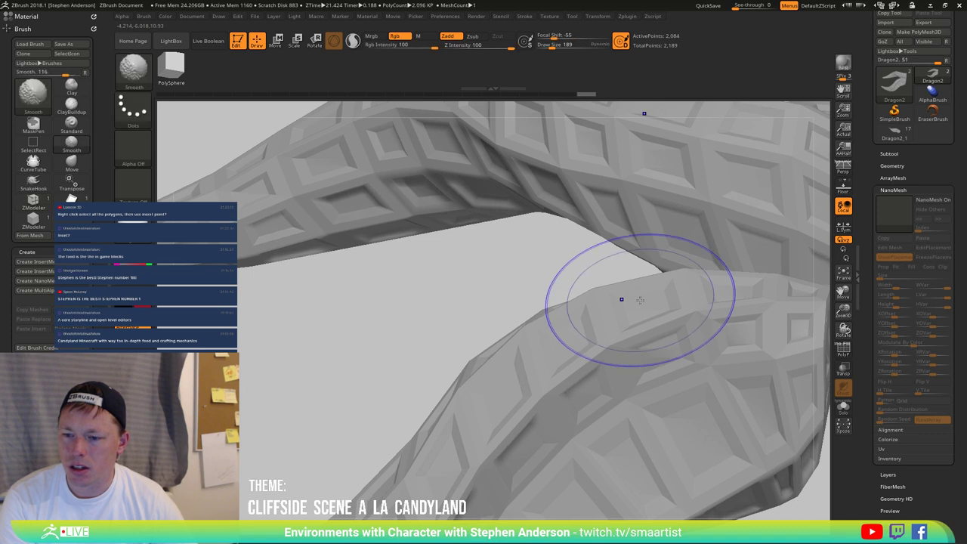
mouse_move(639, 332)
right_mouse_down("ctrl")
mouse_move(604, 281)
mouse_move(810, 278)
mouse_move(805, 426)
mouse_move(644, 340)
mouse_move(650, 313)
mouse_move(519, 369)
mouse_move(529, 318)
mouse_move(533, 330)
right_mouse_up("ctrl")
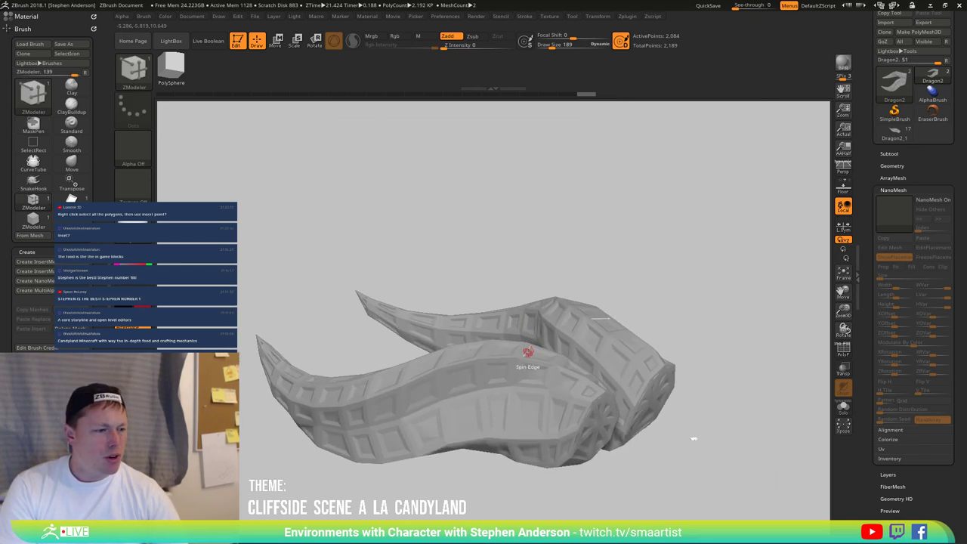
right_click_drag(693, 438, 740, 458, "ctrl")
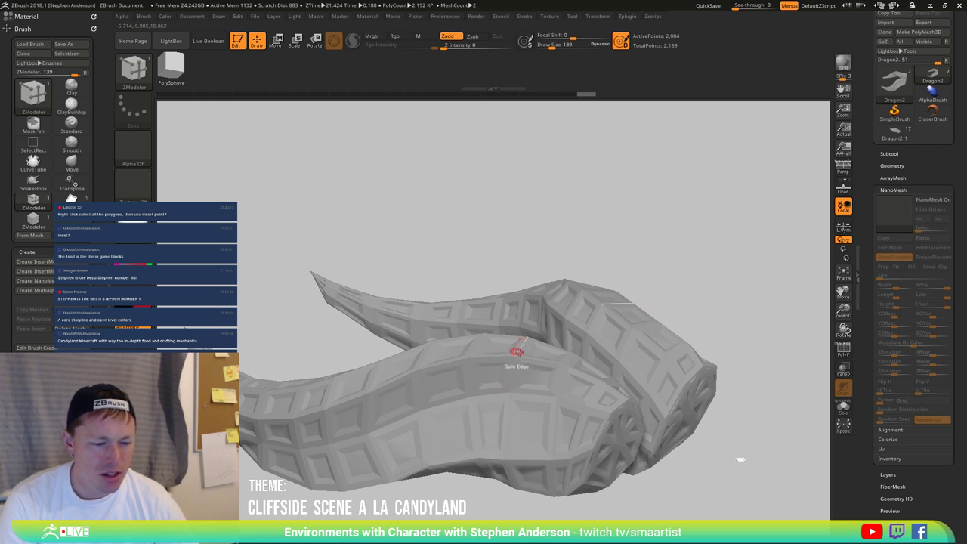
key("ctrl+z")
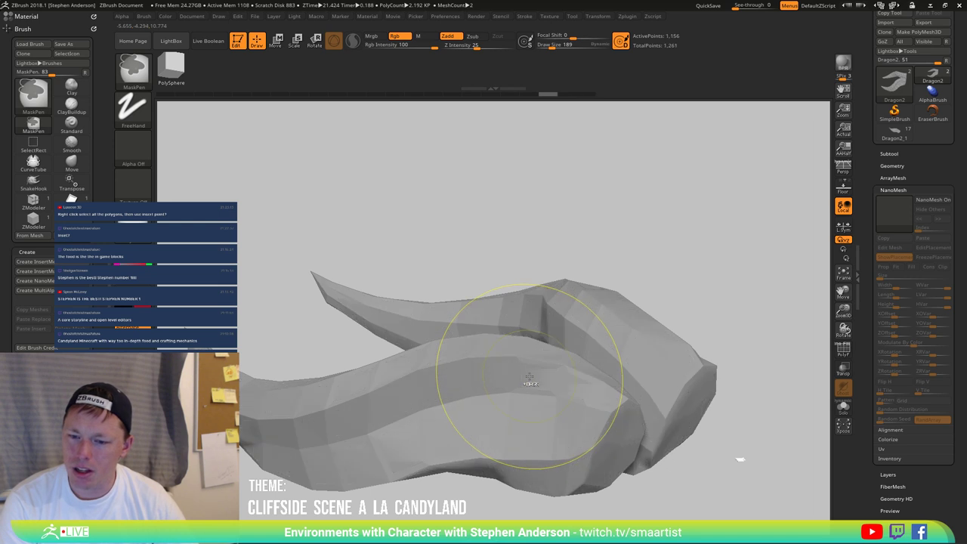
Step: Show the polyframe on the horns and set the ZModeler brush's polygon action to Insert Point
key("shift+f")
key("b")
key("z")
key("m")
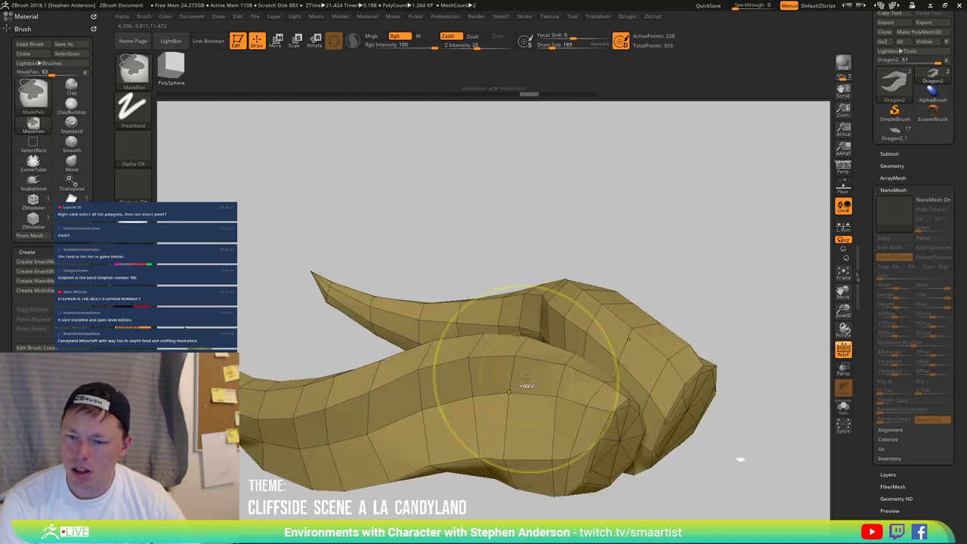
key("space")
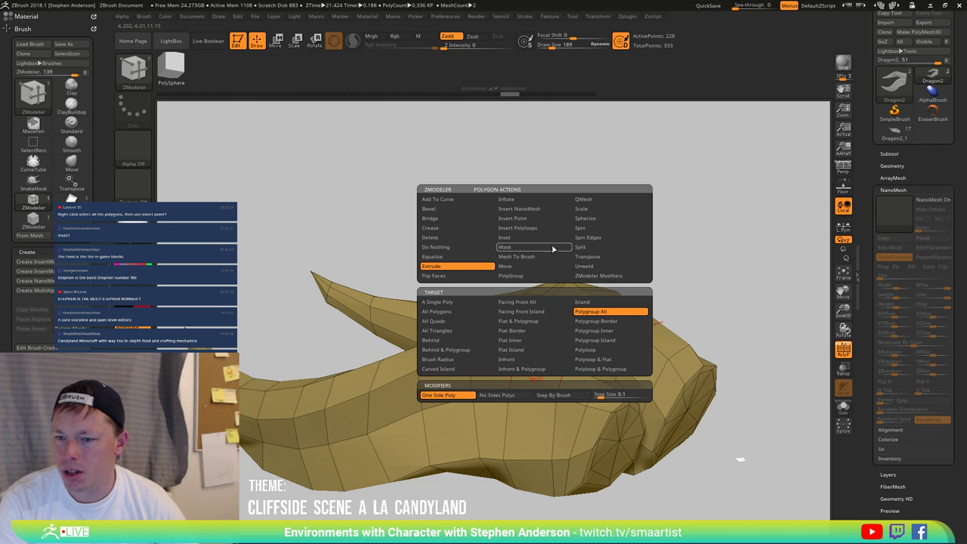
left_click(537, 239)
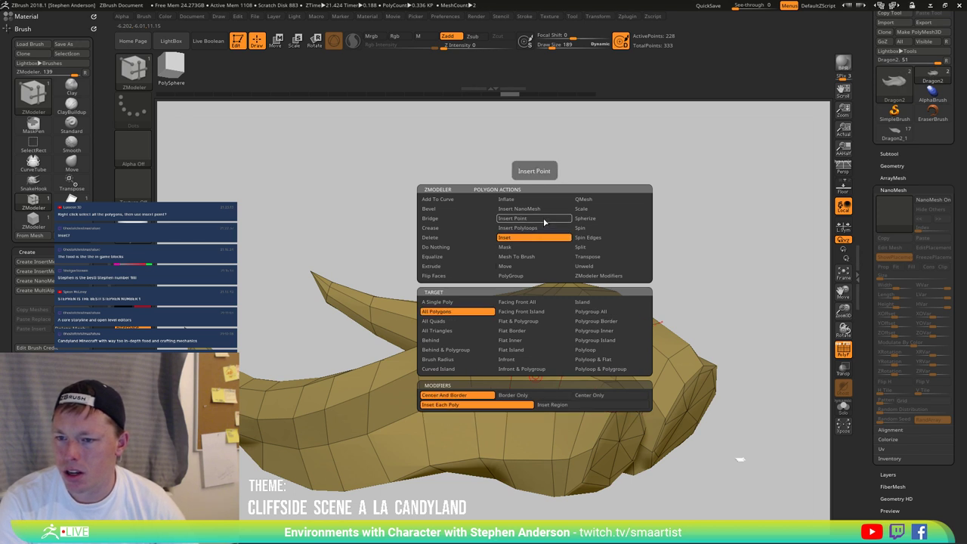
left_click(544, 220)
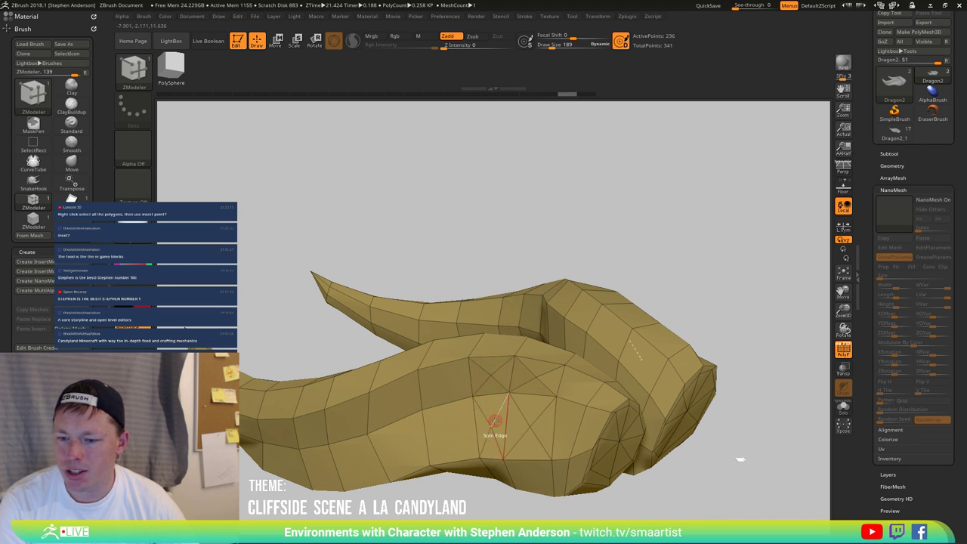
Step: Insert center points into the quads along the side of the horn, from the base towards the middle
left_click(442, 385)
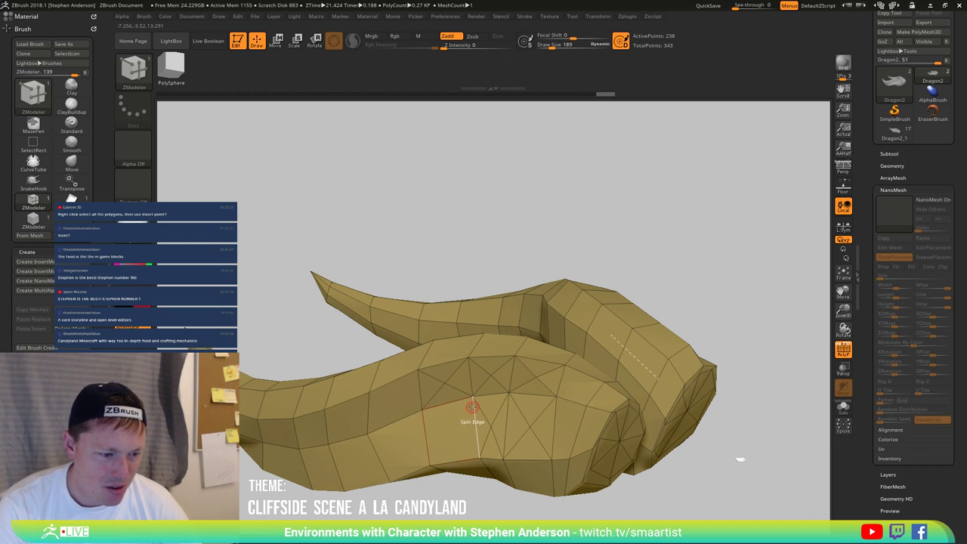
right_click_drag(472, 395, 443, 444)
left_click(443, 443)
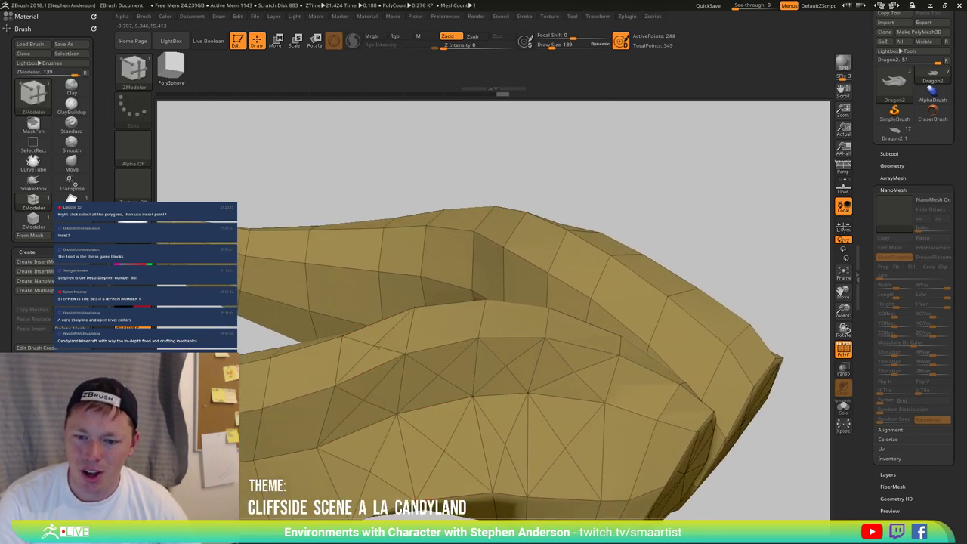
left_click(589, 332)
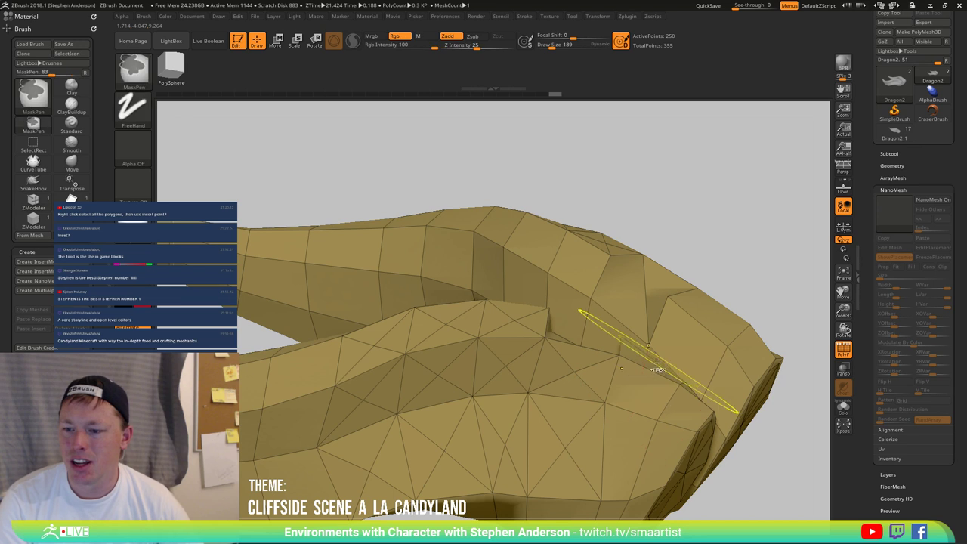
left_click(641, 391)
key("space")
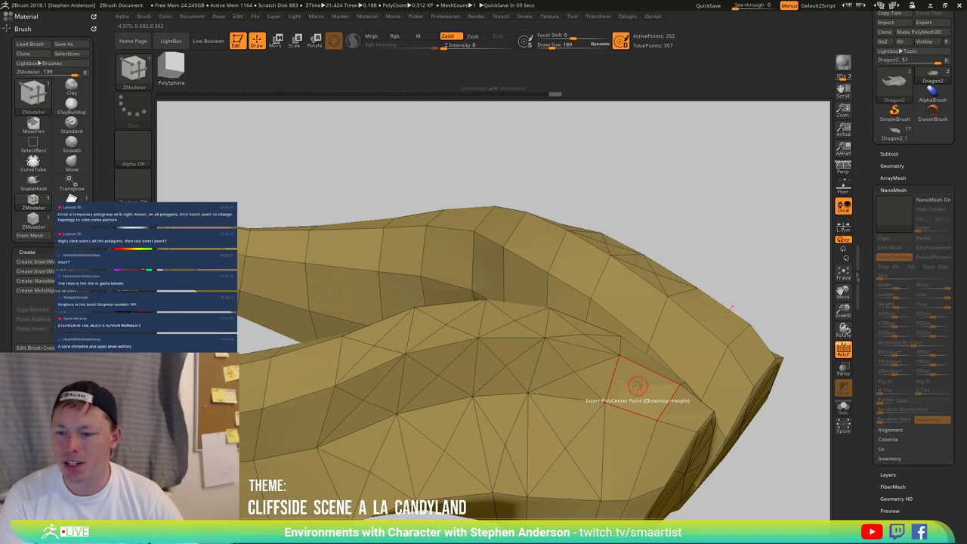
Step: Compare the horns with the full dragon head in the Dragon2_1 tool, and return to the Dragon2 tool
right_click_drag(639, 389, 578, 392)
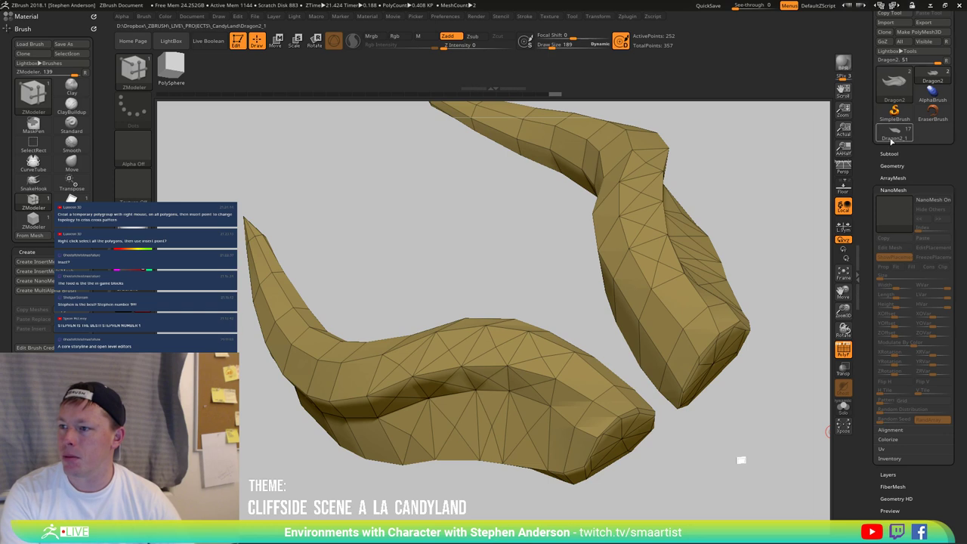
left_click(894, 133)
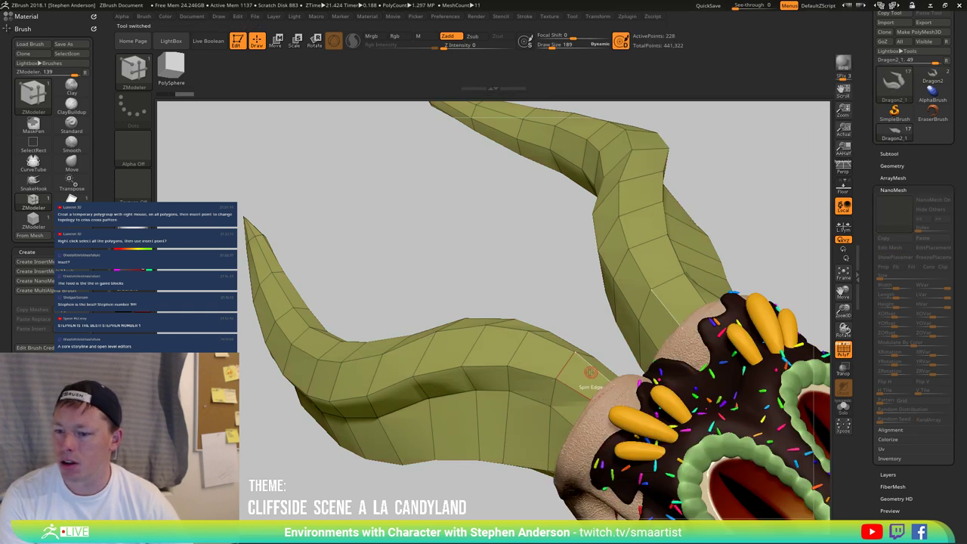
left_click(934, 78)
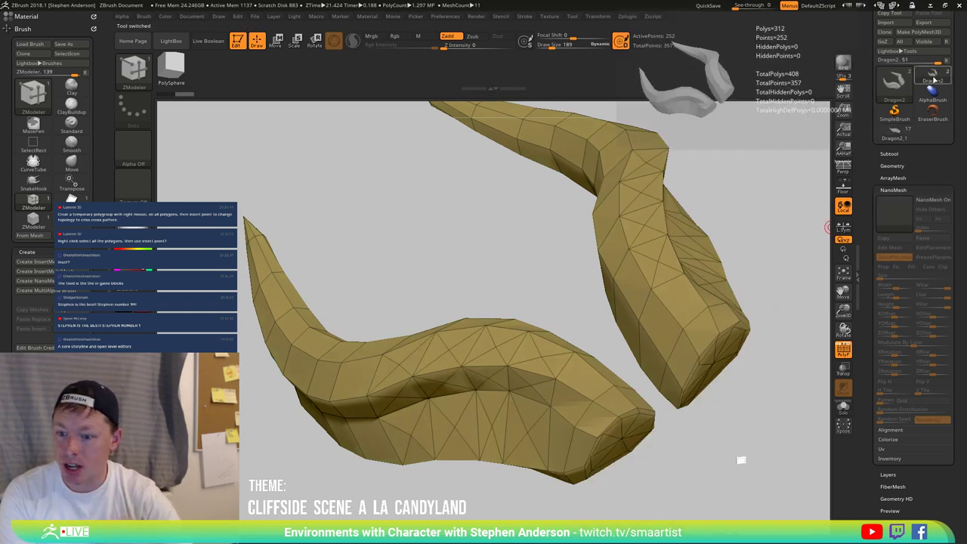
Step: Insert center points into the remaining quads along the horn's side, from the base towards the narrower end
right_click_drag(564, 419, 589, 370)
left_click_drag(714, 487, 607, 350)
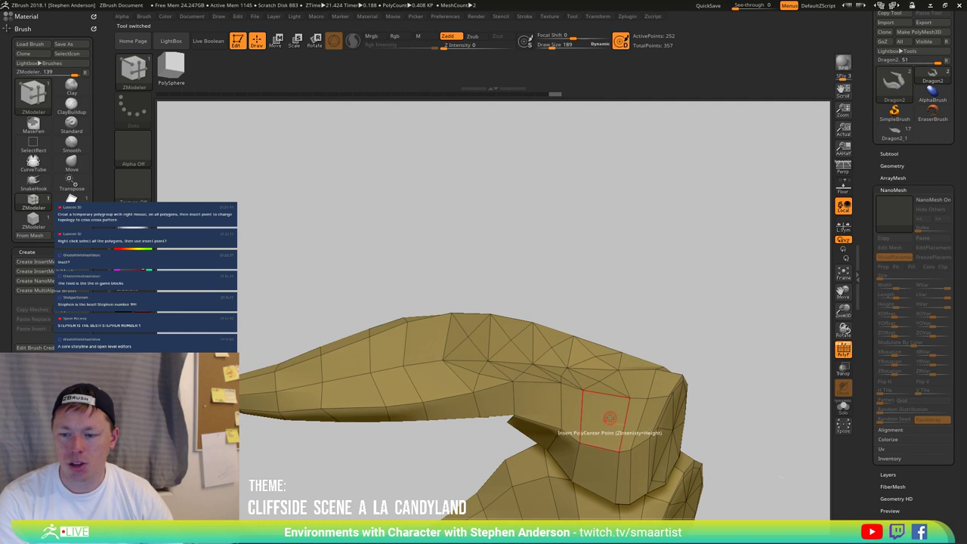
left_click(611, 418)
right_click_drag(593, 414, 538, 416)
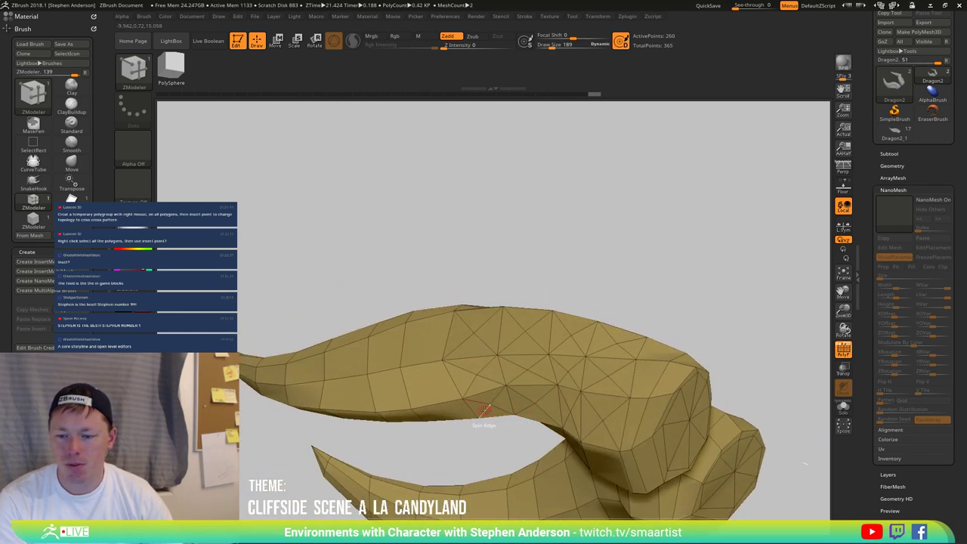
left_click(454, 414)
left_click(388, 347)
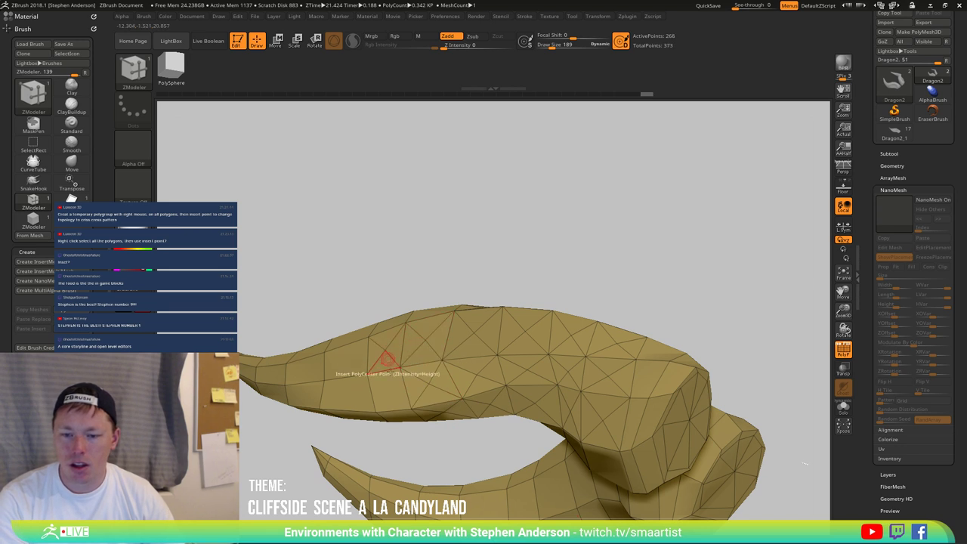
left_click(398, 393)
Step: Insert center points into the untouched quads of the middle band running along the horns' underside
left_click_drag(805, 464, 692, 355)
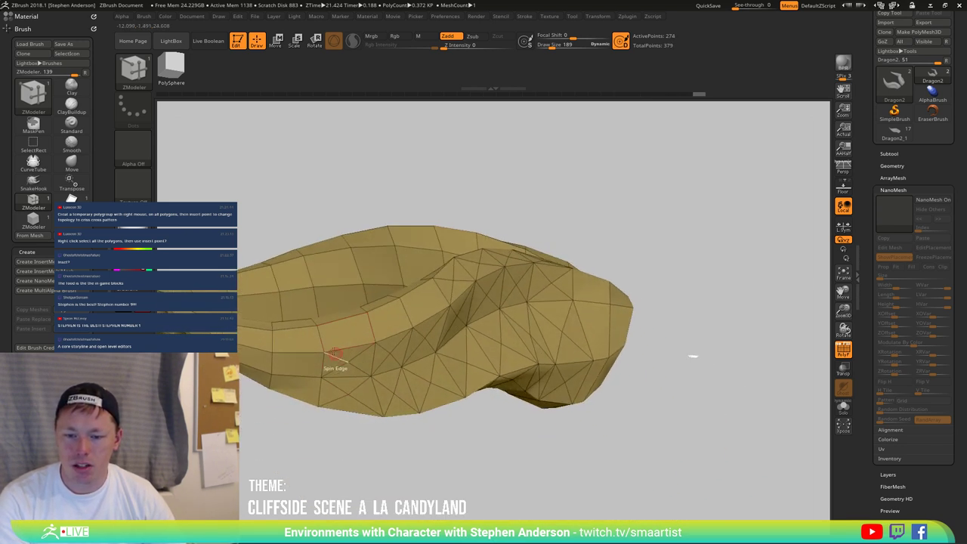
left_click(338, 333)
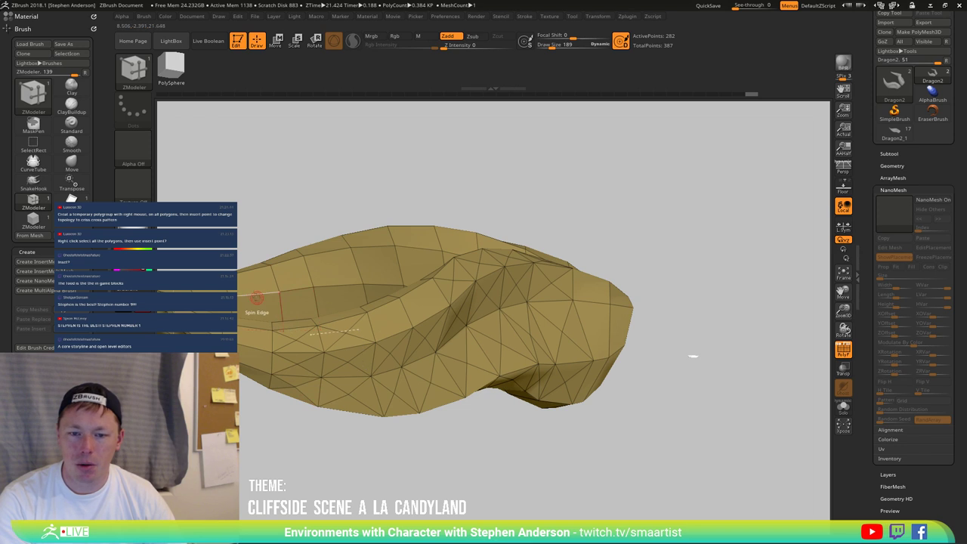
left_click(336, 270)
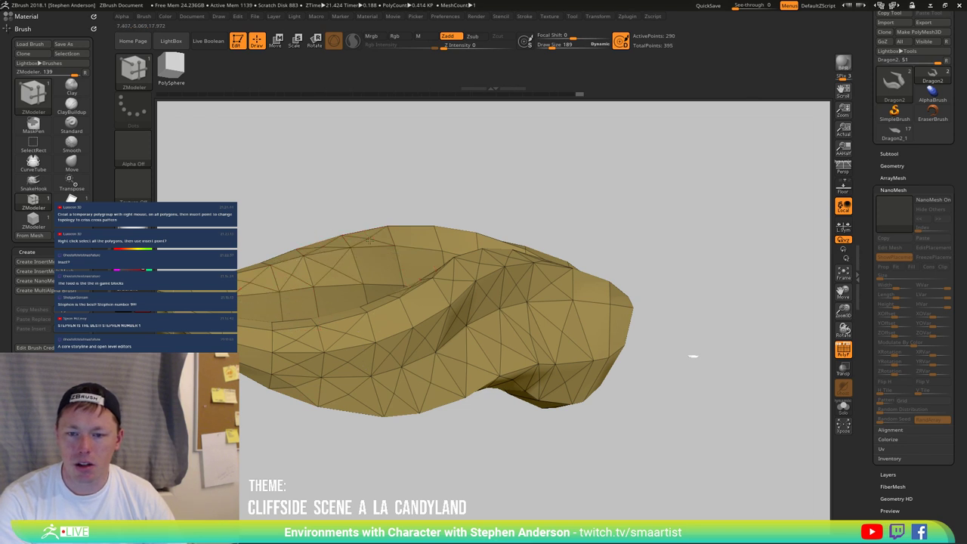
left_click(415, 238)
right_click_drag(414, 238, 472, 241)
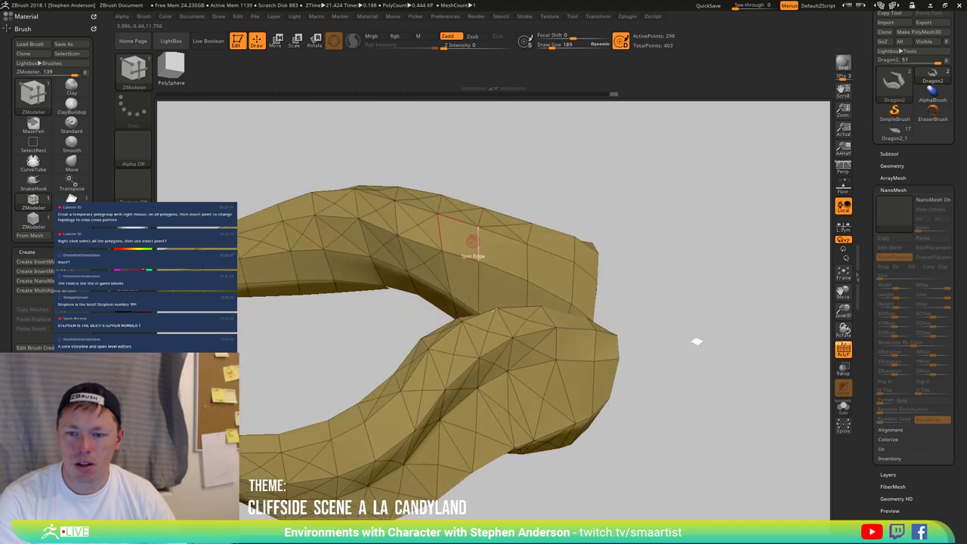
Step: Insert center points into the quads around the thick base end and along the inner curve of the horns
left_click(504, 249)
left_click(505, 287)
left_click(436, 295)
right_click_drag(436, 295, 514, 271)
left_click(527, 292)
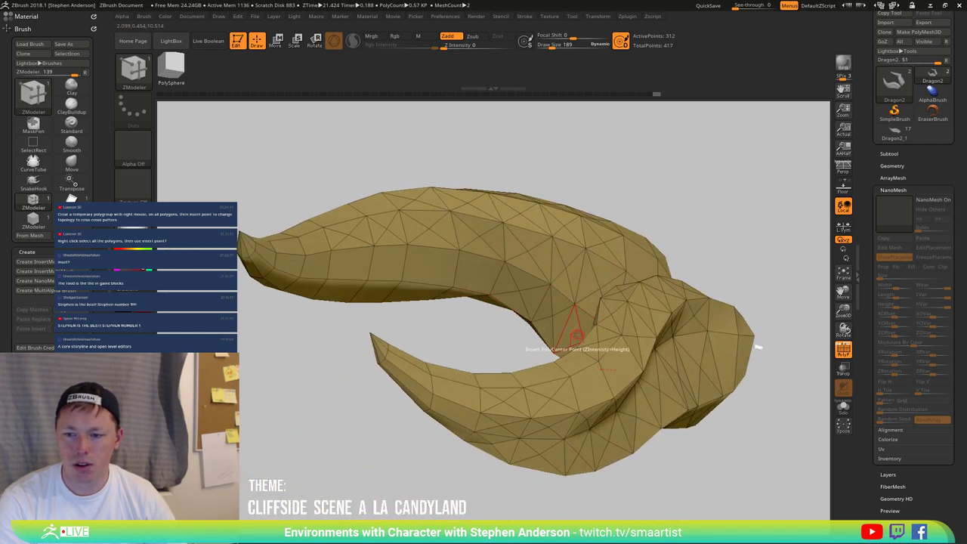
left_click(459, 278)
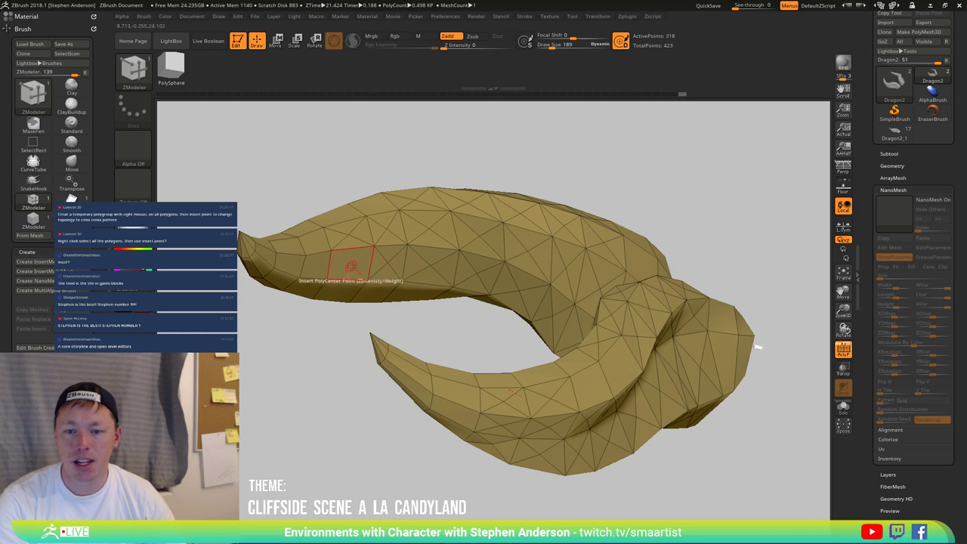
Step: Insert center points into the quads around the horns' bend and down towards the tips
right_click_drag(332, 233, 329, 259)
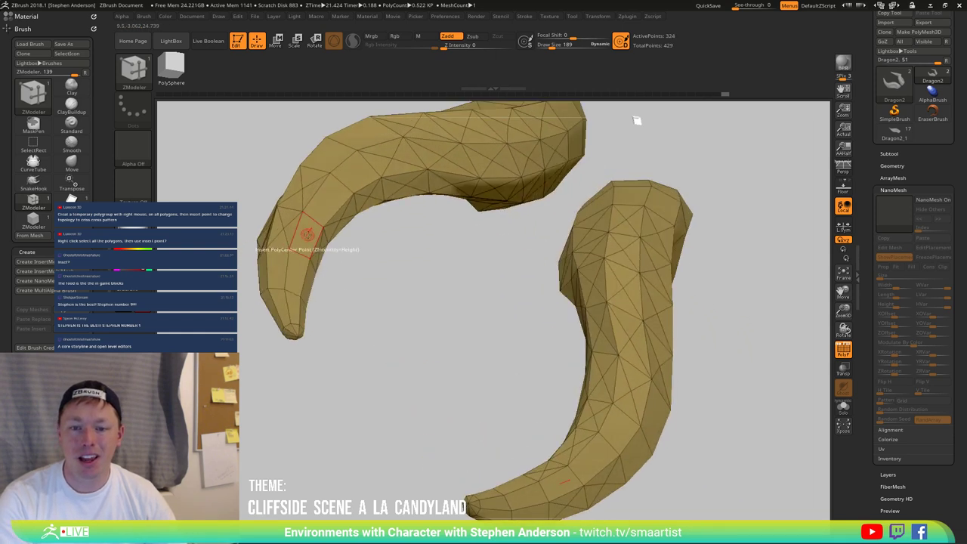
left_click(305, 233)
left_click(324, 201)
left_click(353, 177)
left_click(330, 156)
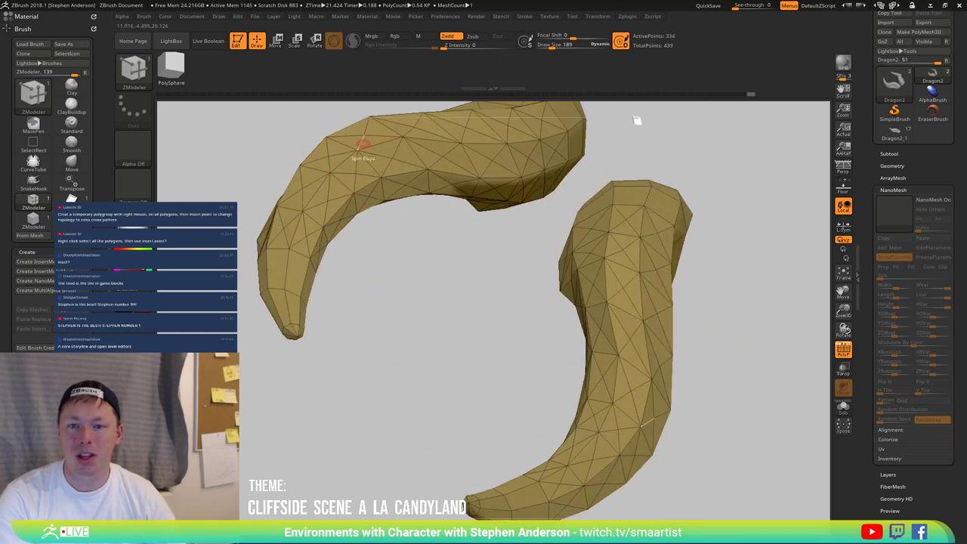
left_click(363, 142)
Step: Fill the untriangulated strip on the opposite face of the horns with center points, continuing to the pointed ends
right_click_drag(624, 394, 605, 431, "alt")
left_click_drag(618, 157, 710, 219)
right_click_drag(654, 332, 669, 312)
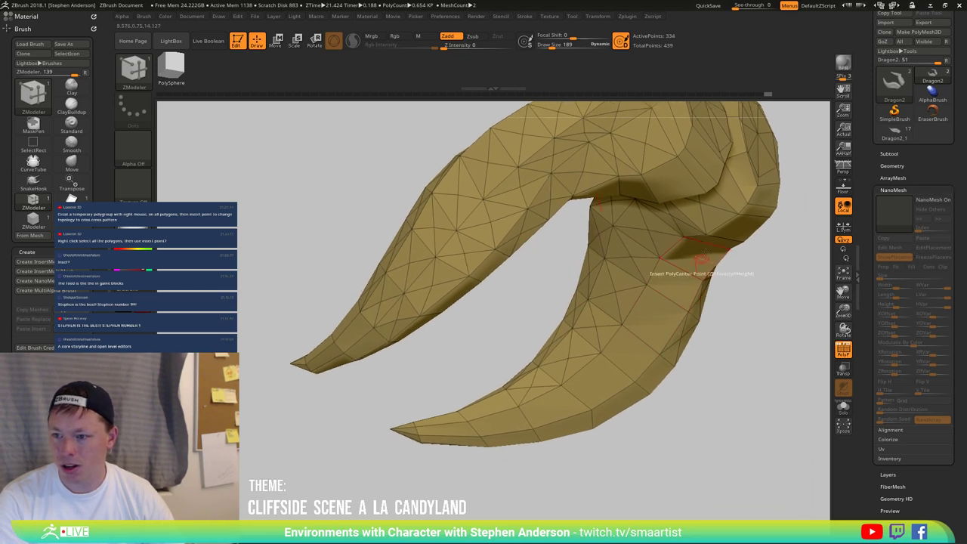
left_click(663, 318)
left_click(552, 406)
left_click(518, 421)
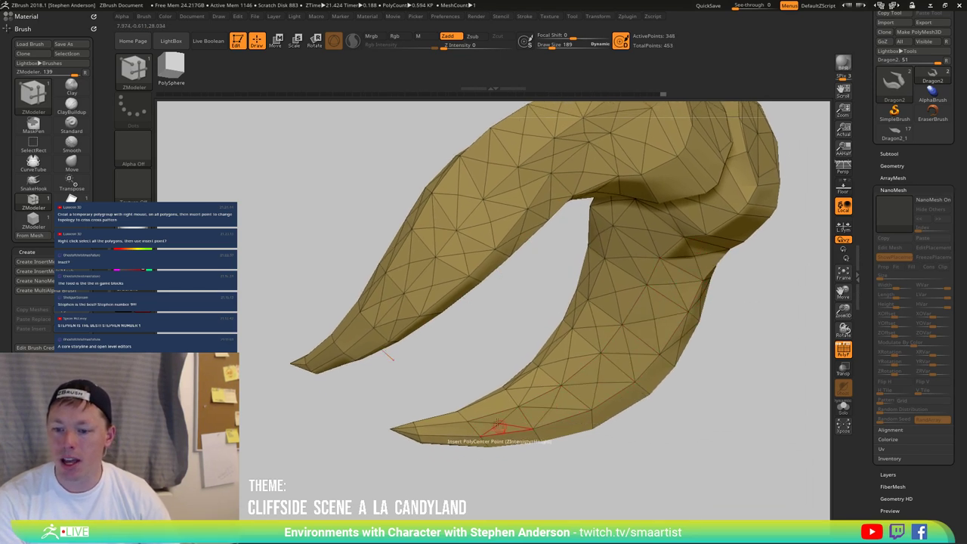
left_click(495, 418)
left_click(480, 432)
Step: Insert center points into the leftover quads near the horn tips and on the bend above them
right_click_drag(518, 389, 505, 354)
right_click_drag(233, 289, 283, 300, "alt")
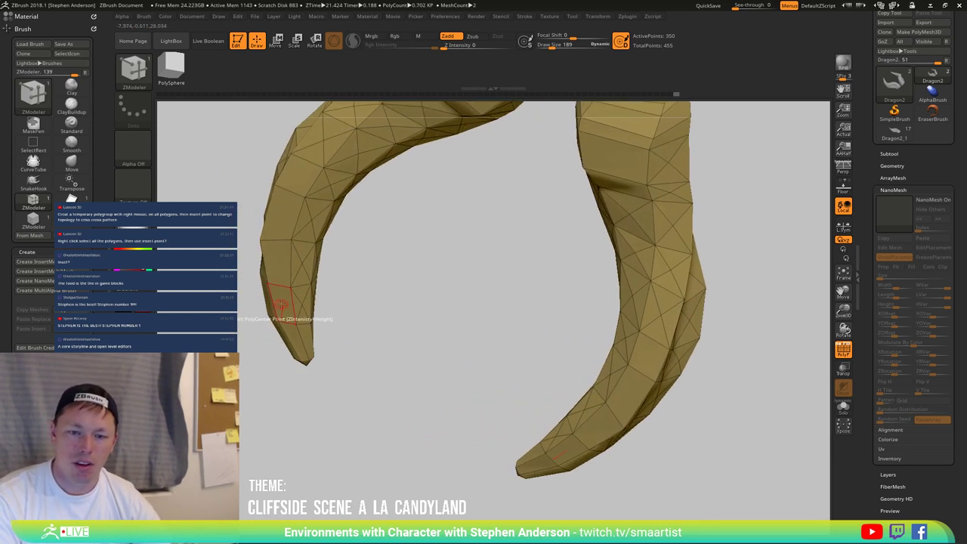
left_click(283, 217)
left_click(306, 185)
left_click(305, 219)
right_click_drag(305, 220, 362, 223)
left_click(284, 302)
Step: Insert center points into the last missed quads between the horns' base section and tips
right_click_drag(284, 301, 527, 293)
left_click(393, 322)
right_click_drag(265, 371, 498, 254)
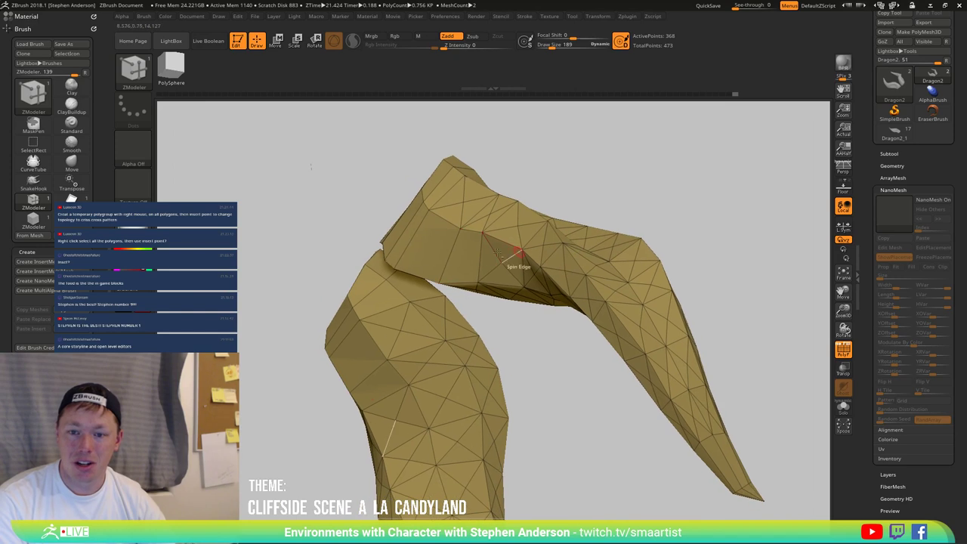
right_click_drag(436, 266, 483, 269)
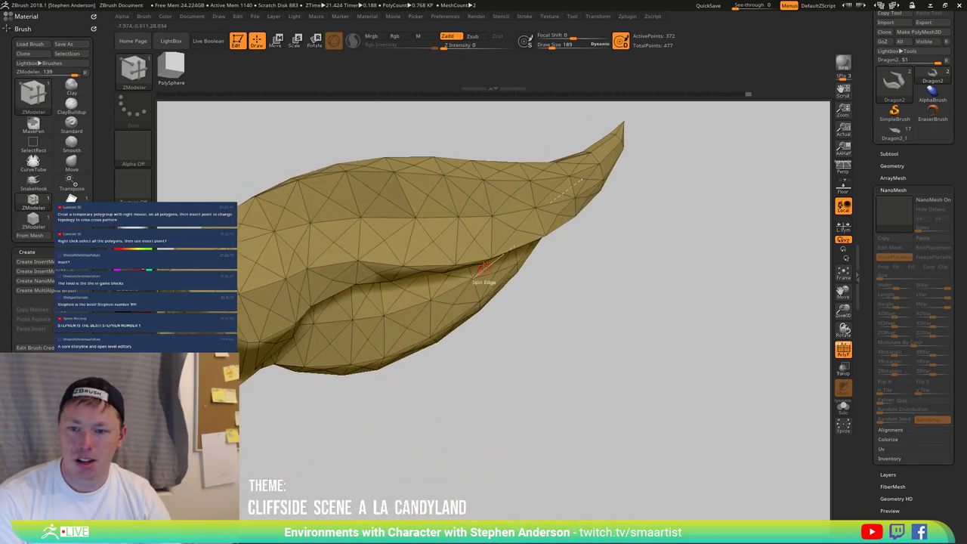
Step: Examine the triangulated topology on both horns up close and from a distance, checking the base, sides and tips
mouse_move(452, 239)
right_mouse_down()
mouse_move(522, 318)
mouse_move(494, 319)
mouse_move(483, 333)
mouse_move(470, 291)
mouse_move(467, 316)
mouse_move(440, 317)
mouse_move(503, 297)
mouse_move(492, 374)
mouse_move(508, 290)
mouse_move(500, 318)
right_mouse_up()
key("space")
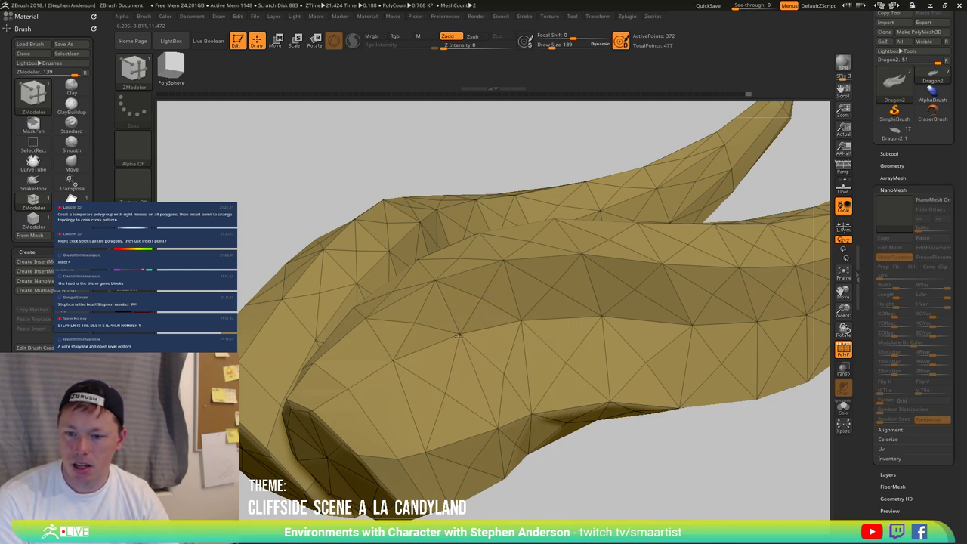
right_click_drag(460, 326, 541, 372)
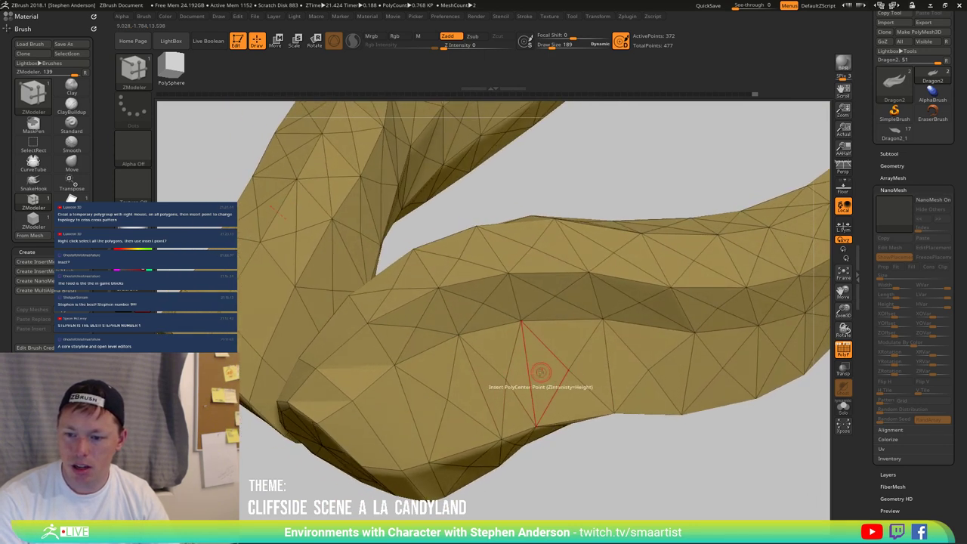
right_click_drag(535, 420, 450, 392, "ctrl")
key("space")
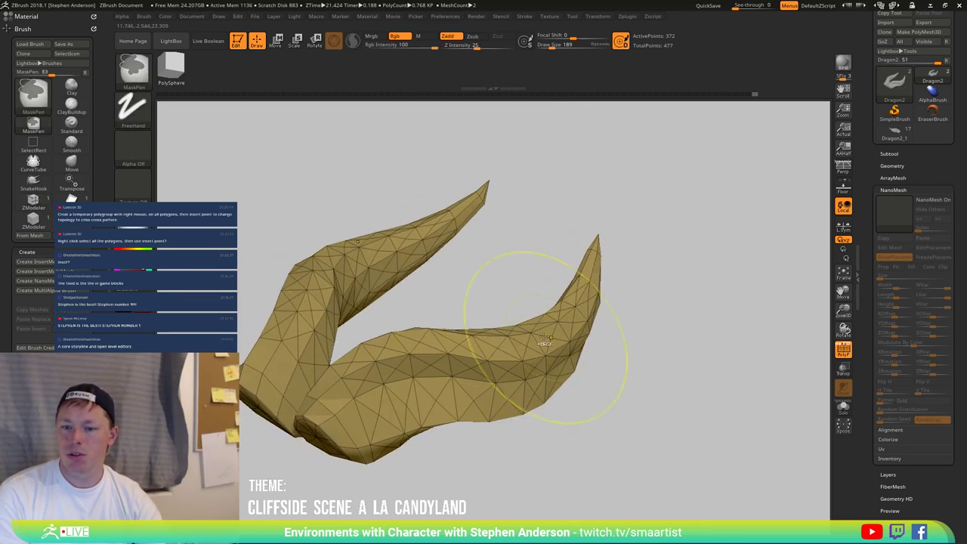
right_click_drag(539, 334, 366, 417)
right_click_drag(510, 345, 524, 408, "ctrl")
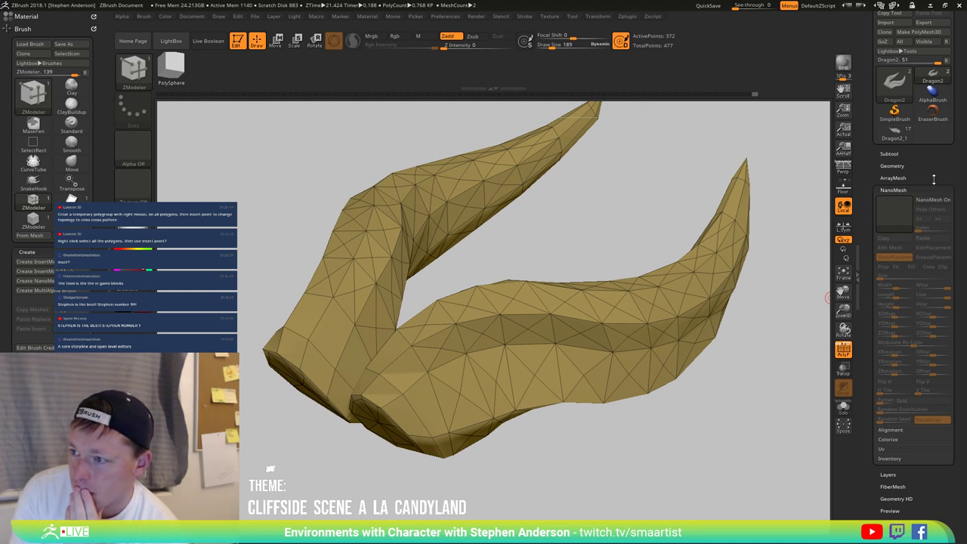
Step: Smooth the triangulated horns with the Polish By Features deformation
left_click(893, 166)
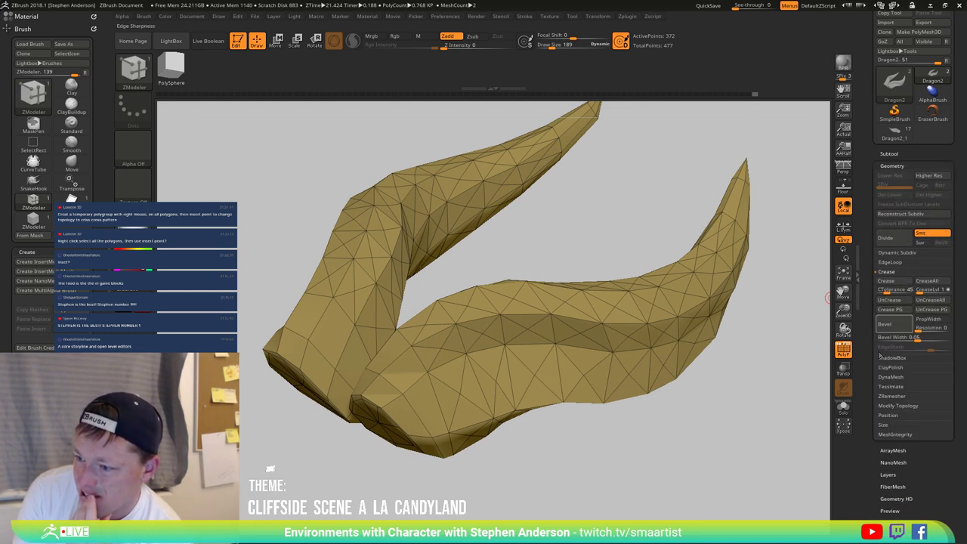
left_click_drag(908, 492, 913, 468)
left_click(903, 478)
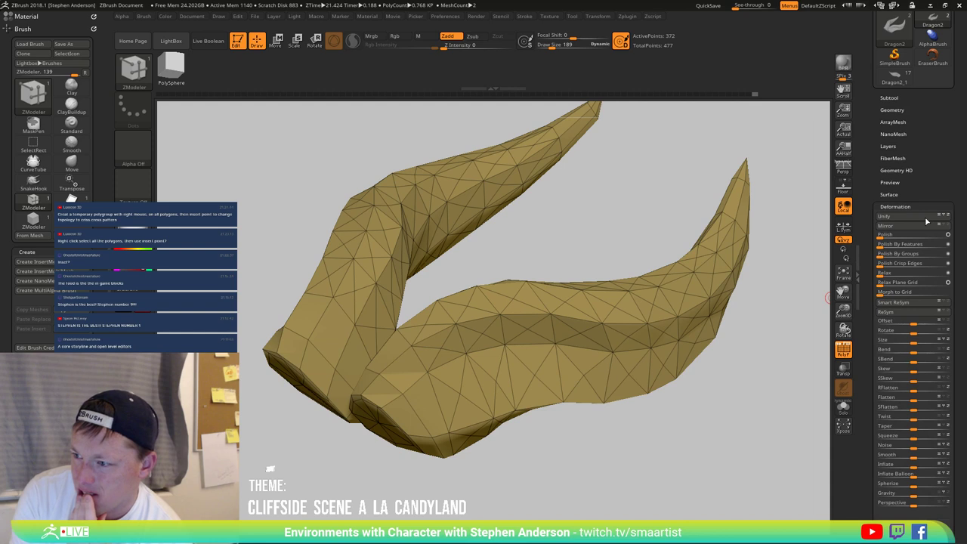
left_click(888, 246)
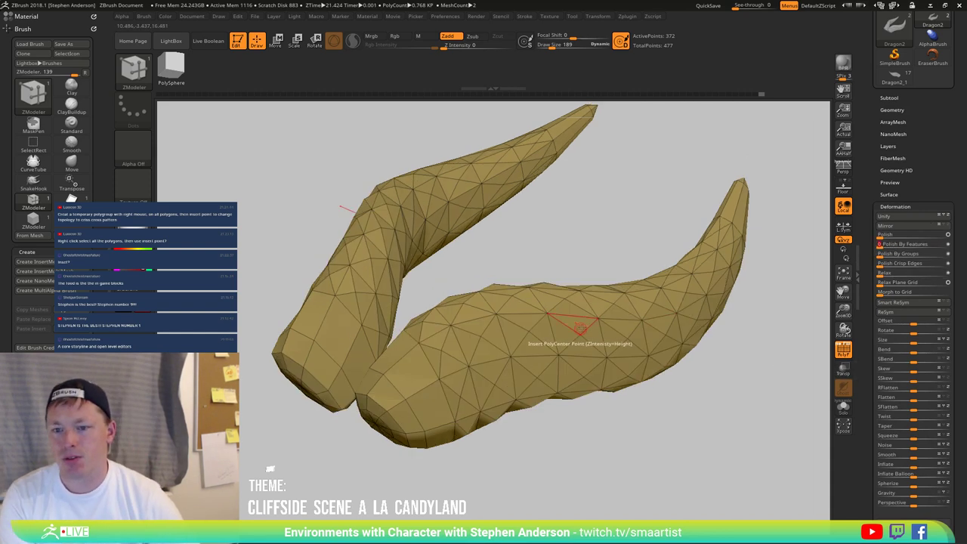
Step: Check the polished horns, and mark the first diamond-shaped triangle pairs near the base as a temporary polygroup
mouse_move(580, 328)
right_mouse_down()
mouse_move(529, 340)
mouse_move(603, 317)
mouse_move(571, 324)
mouse_move(565, 352)
mouse_move(529, 399)
mouse_move(559, 347)
mouse_move(536, 338)
mouse_move(467, 346)
mouse_move(450, 368)
mouse_move(427, 352)
right_mouse_up()
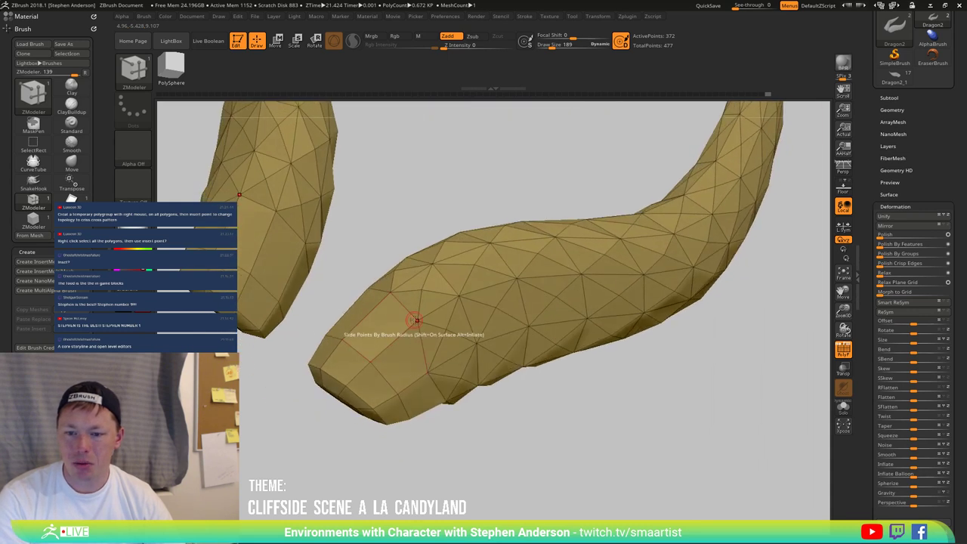
mouse_move(408, 312)
right_mouse_down()
mouse_move(431, 345)
mouse_move(392, 295)
mouse_move(423, 324)
mouse_move(401, 277)
mouse_move(428, 298)
mouse_move(418, 267)
mouse_move(438, 317)
right_mouse_up()
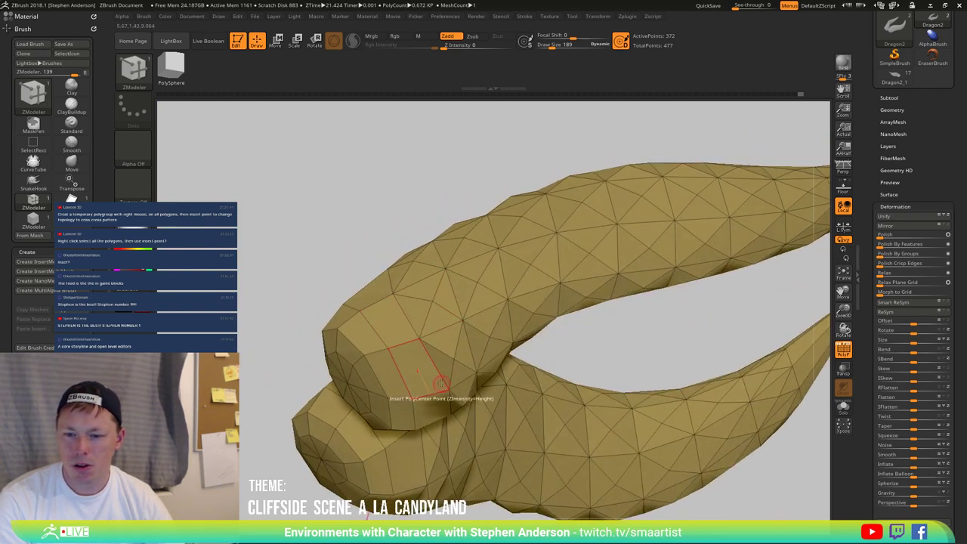
right_click_drag(440, 384, 420, 340)
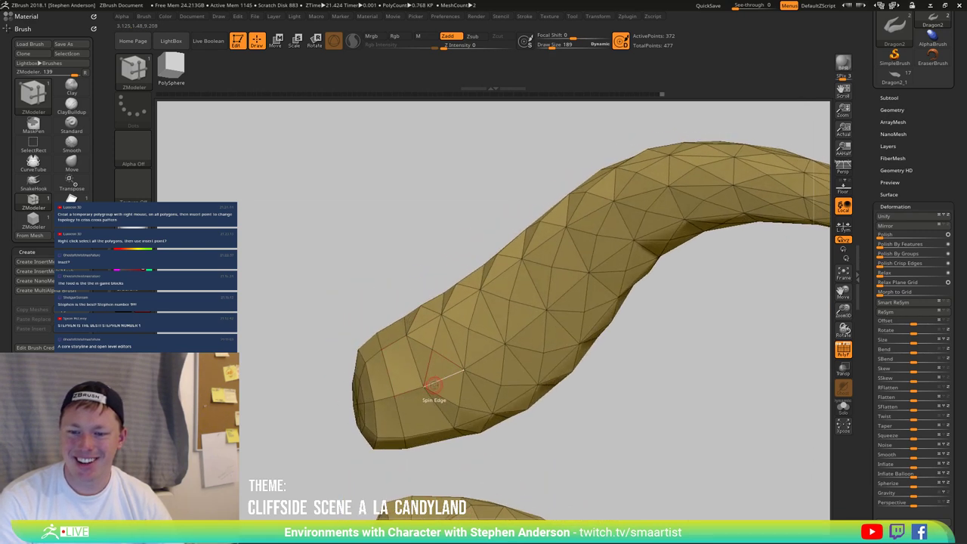
right_click_drag(433, 385, 432, 253)
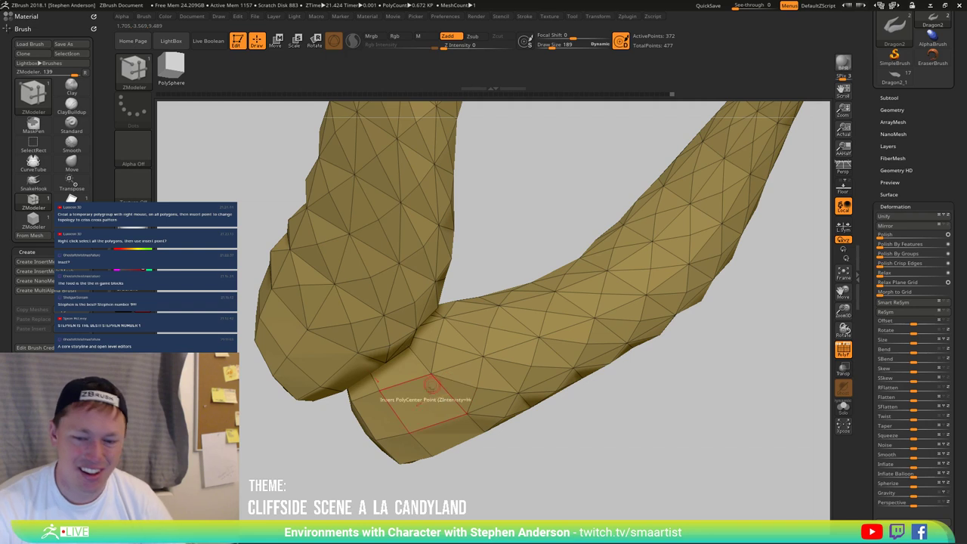
mouse_move(438, 388)
right_mouse_down()
mouse_move(404, 384)
mouse_move(479, 388)
mouse_move(483, 380)
right_mouse_up()
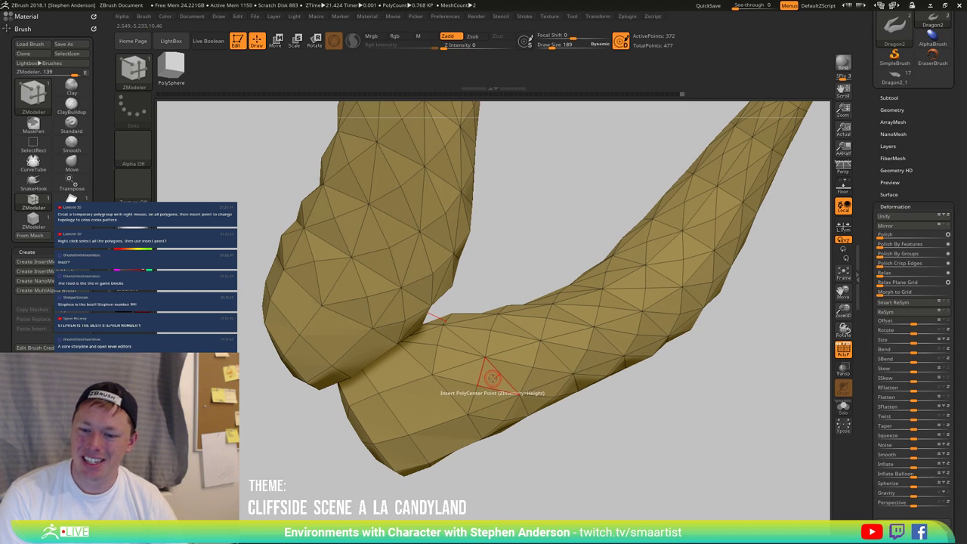
left_click(506, 375, "alt")
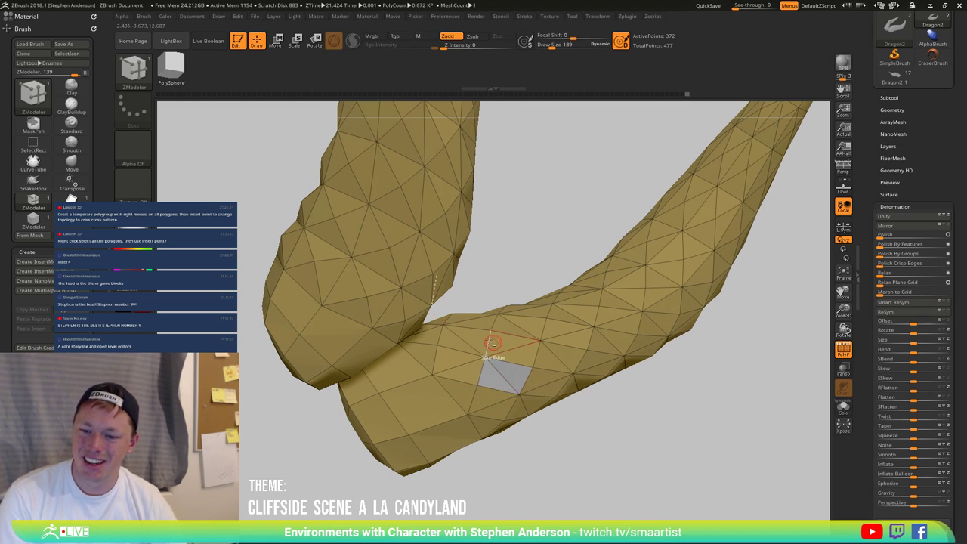
left_click(470, 338)
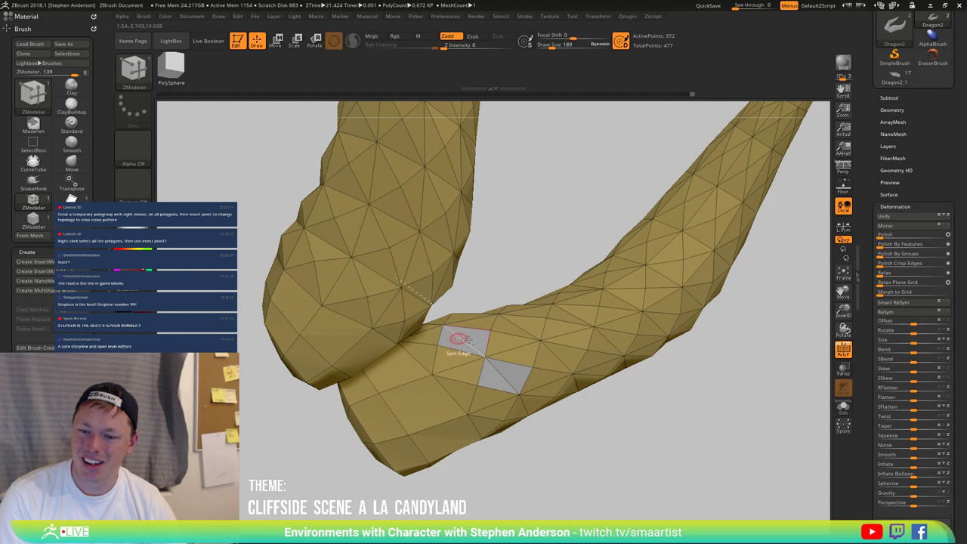
left_click(527, 323, "alt")
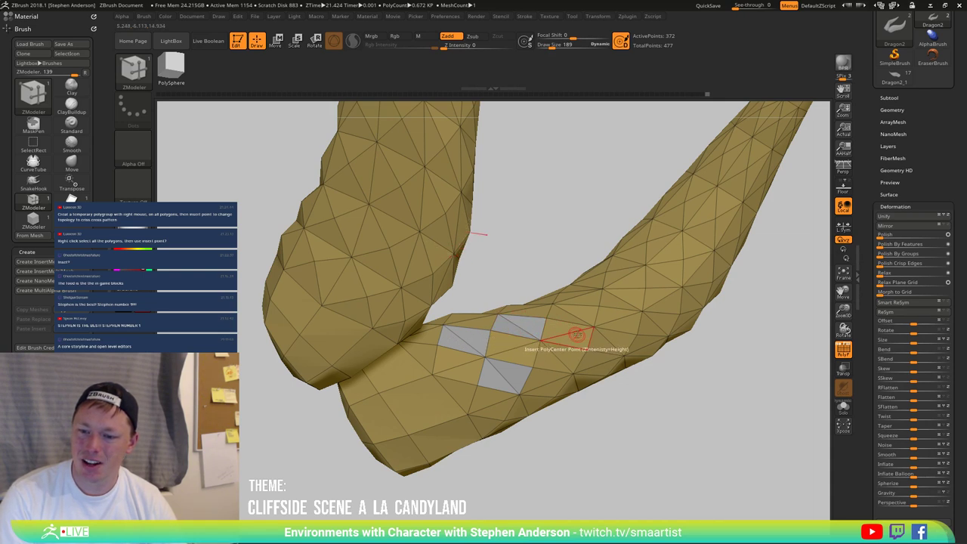
Step: Add more diamond-shaped triangle pairs beside the first ones near the horn base to the temporary polygroup
right_click_drag(577, 335, 581, 365)
left_click(566, 355, "alt")
left_click_drag(604, 378, 577, 388, "alt")
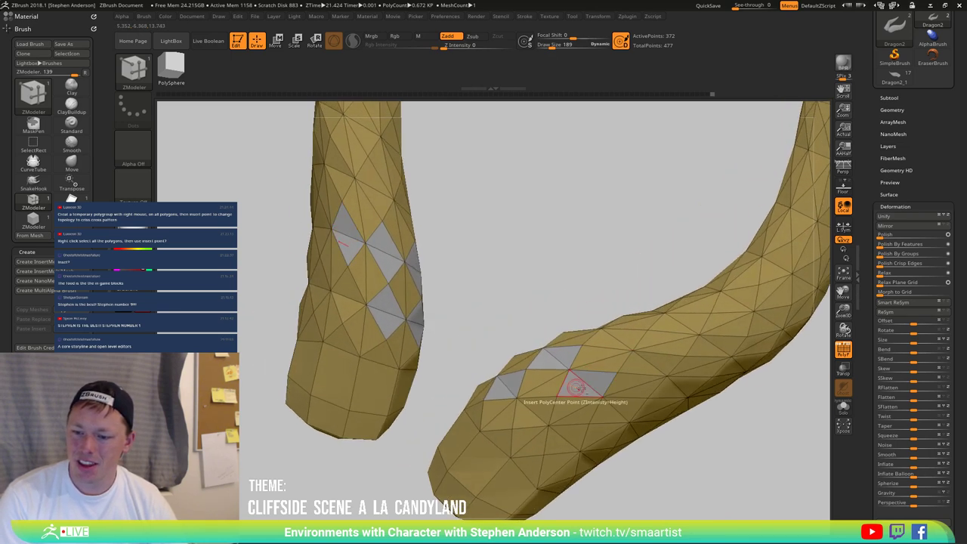
right_click_drag(587, 412, 536, 405)
left_click(532, 409)
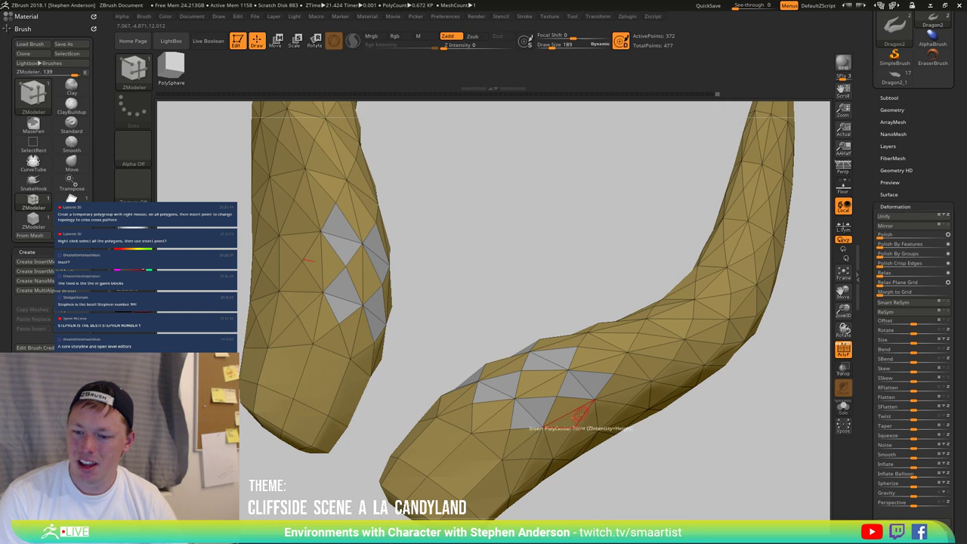
Step: Extend the temporary polygroup with alternating diamonds in the next rows along the side of the lower horn
left_click_drag(577, 413, 520, 400)
left_click(551, 396)
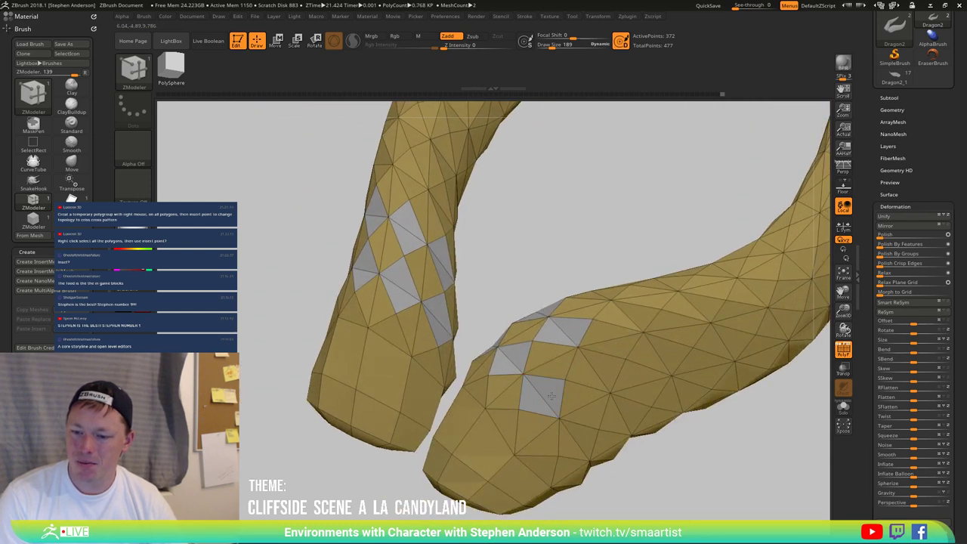
left_click(594, 368)
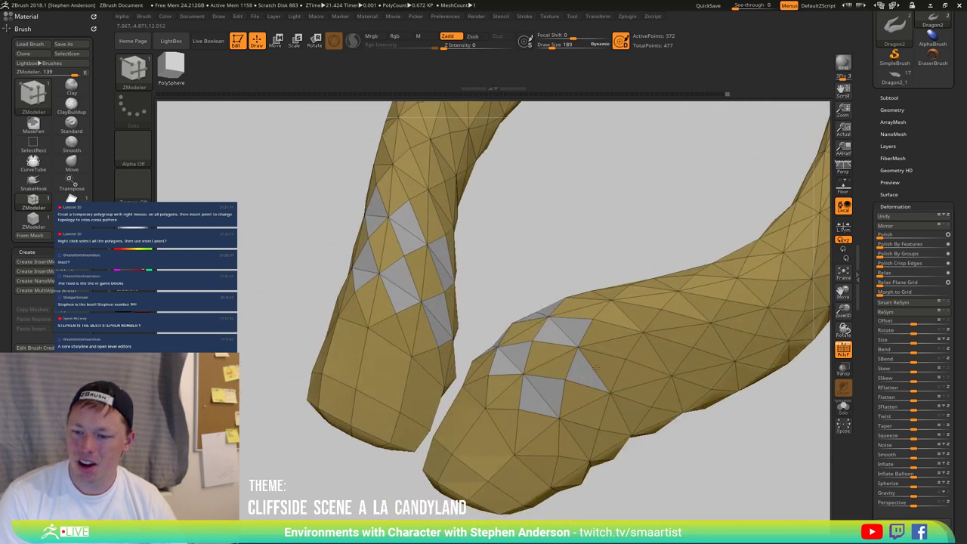
left_click(643, 352)
left_click(620, 315)
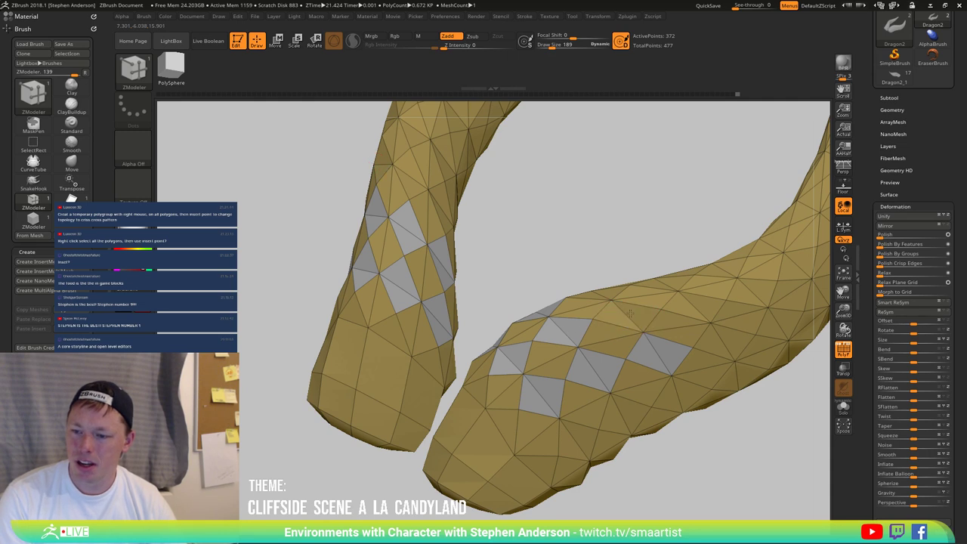
Step: Continue the checkered diamond marking across the curved face and toward the unmarked far side of the lower horn
right_click_drag(643, 313, 612, 332)
left_click(639, 318, "alt")
left_click(622, 317, "alt")
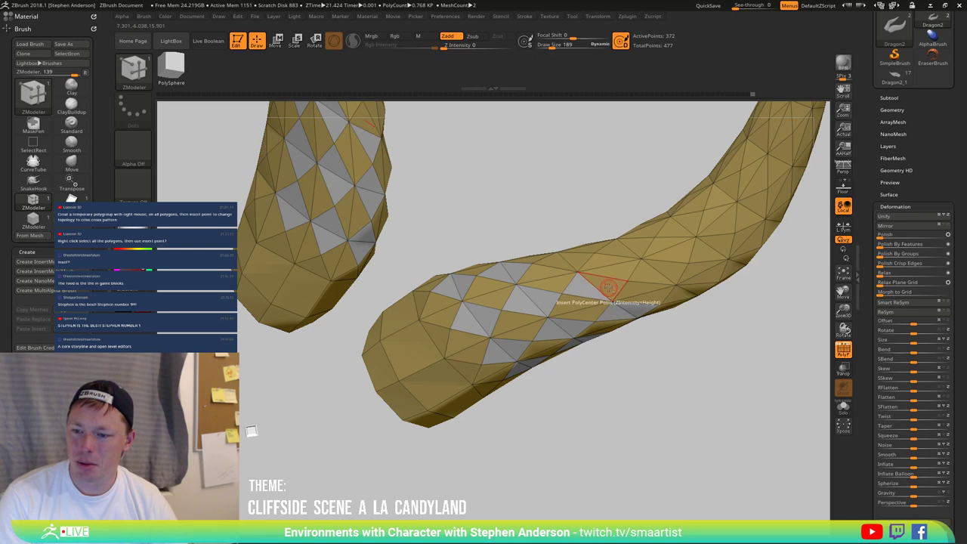
right_click_drag(581, 281, 570, 249)
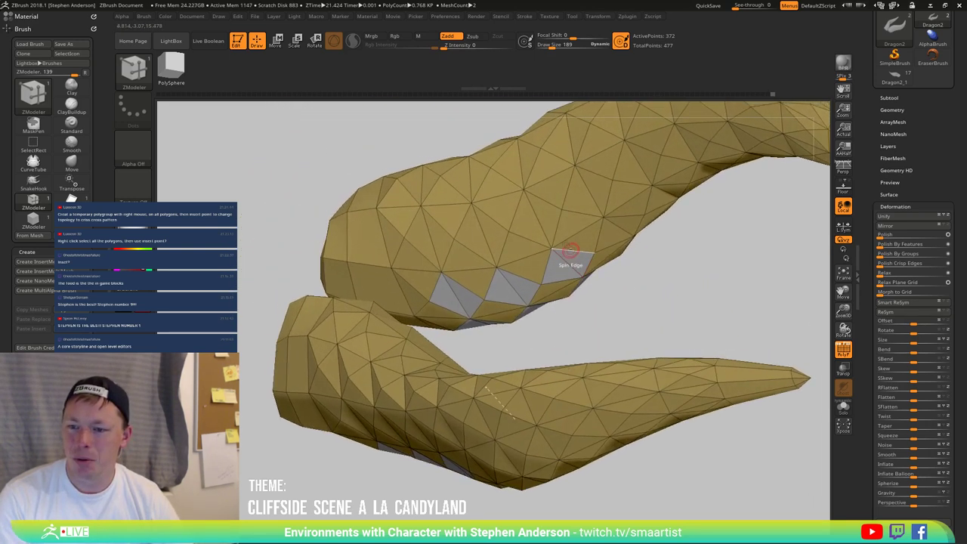
Step: Mark alternating diamonds row by row on the unmarked far side of the horn's base section
left_click(547, 213, "alt")
left_click(533, 220, "alt")
left_click(493, 235, "alt")
left_click(473, 236, "alt")
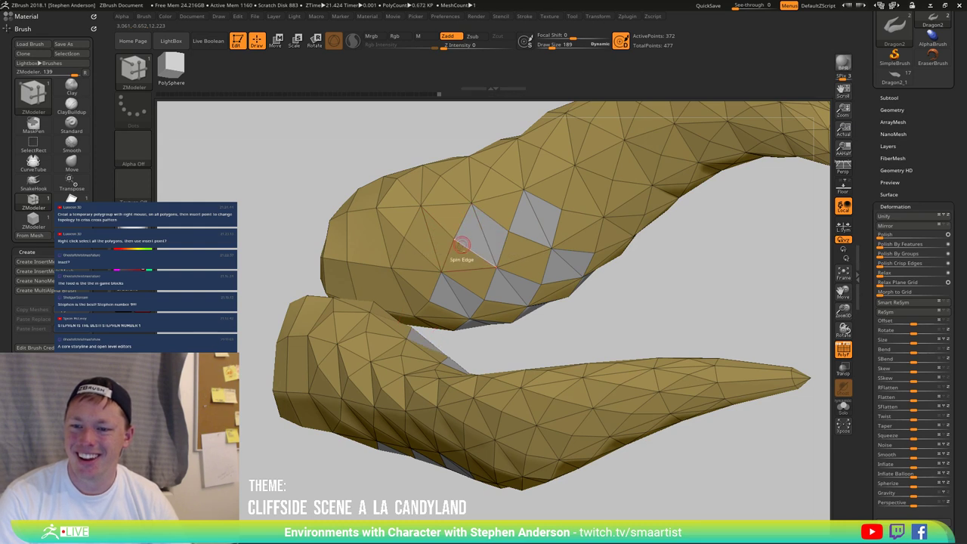
left_click(443, 240, "alt")
left_click(423, 241, "alt")
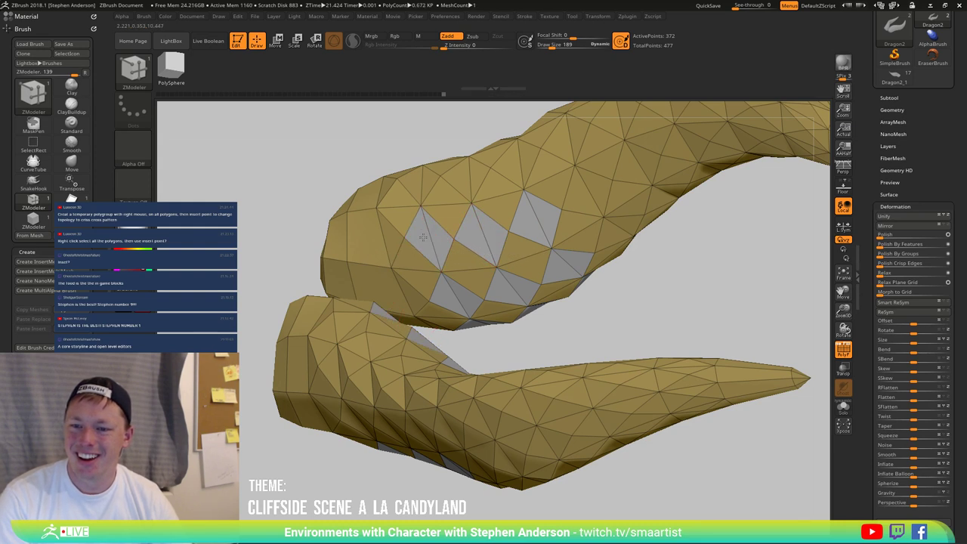
left_click(414, 182, "alt")
right_click_drag(458, 181, 475, 241)
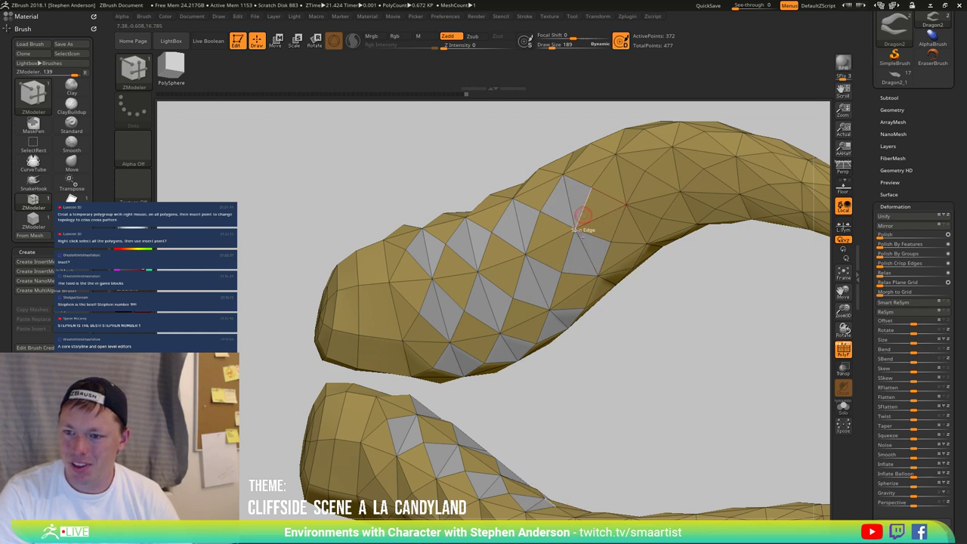
Step: Carry the alternating diamond rows around the horn's lower half, filling in the missed triangle pairs
left_click_drag(626, 302, 599, 244)
right_click_drag(599, 243, 603, 281)
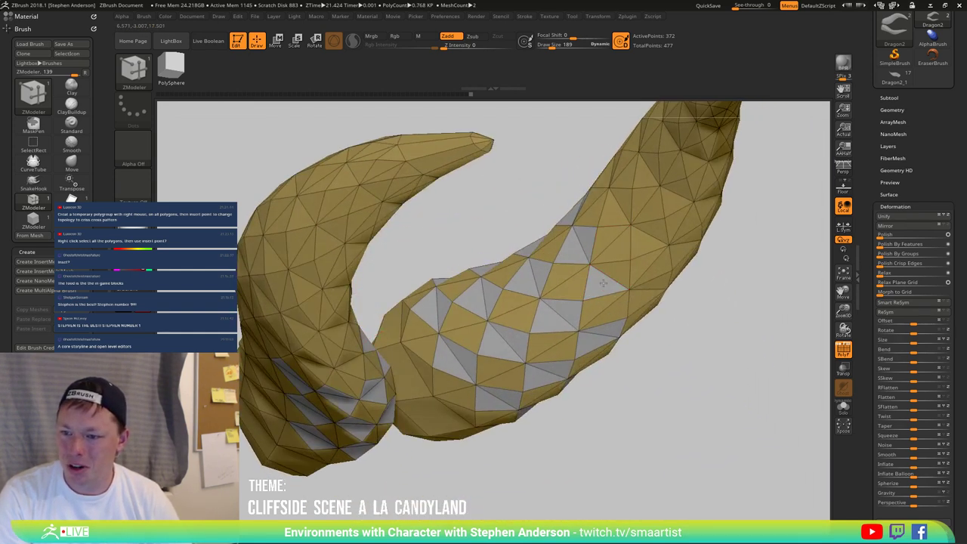
right_click_drag(661, 311, 658, 285)
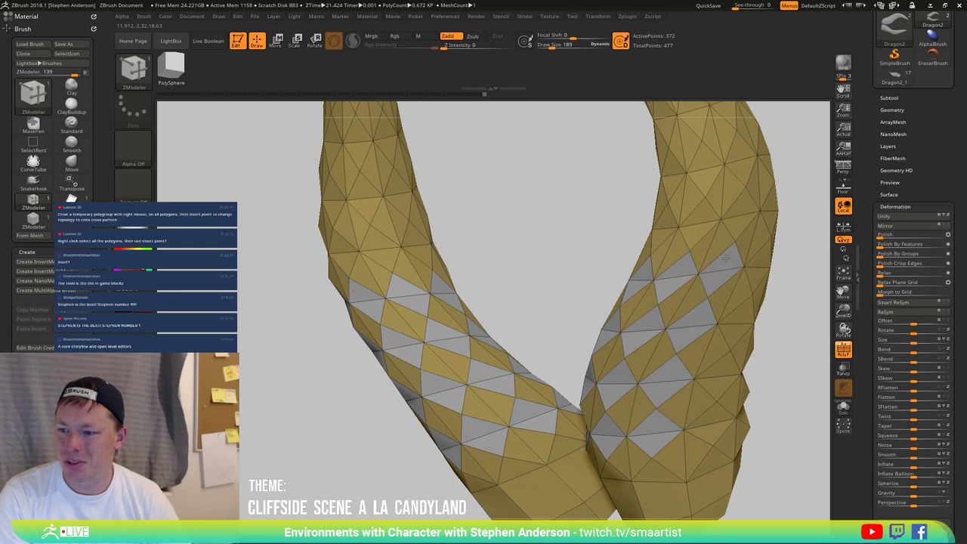
right_click_drag(717, 276, 745, 274)
left_click(754, 256, "alt")
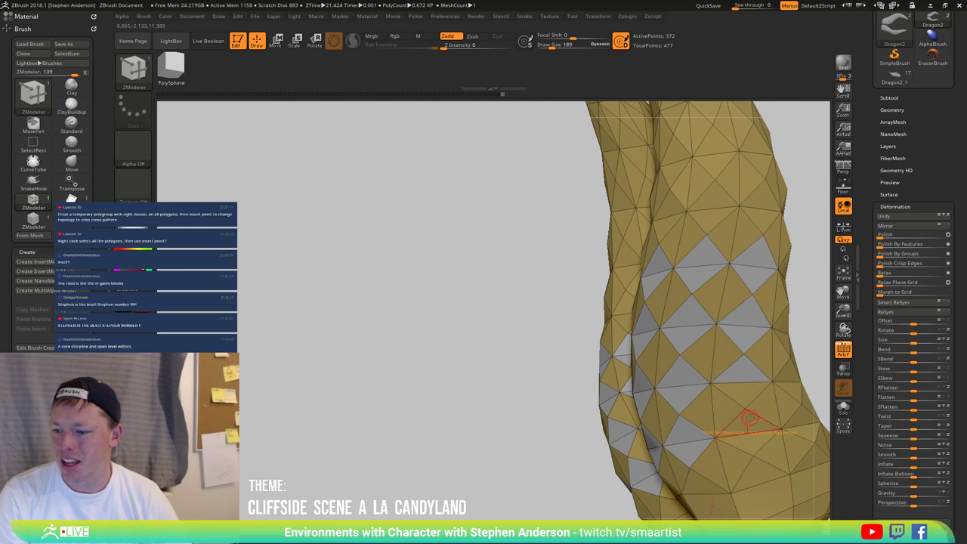
right_click_drag(734, 443, 673, 404)
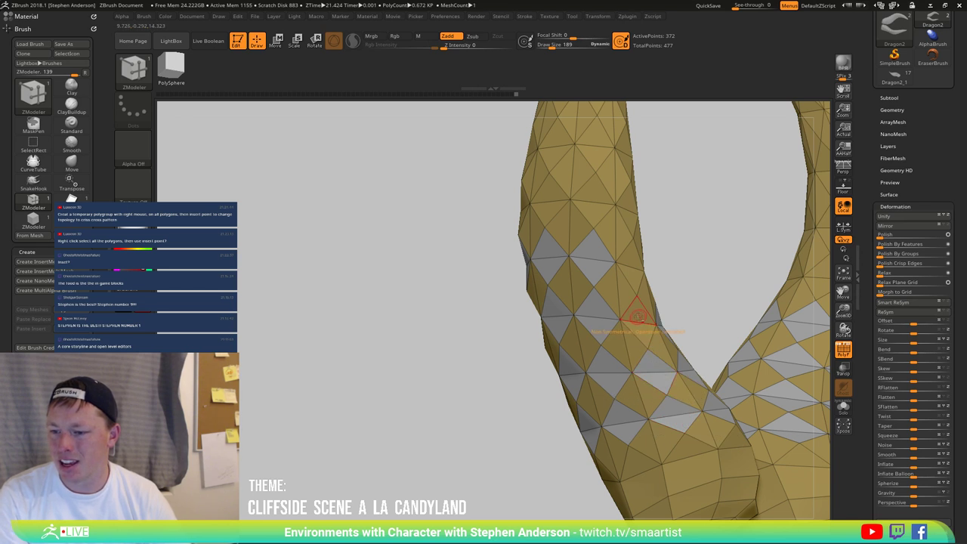
Step: Mark a column of alternating diamonds from the horn's middle up toward the tip
right_click_drag(691, 320, 582, 332)
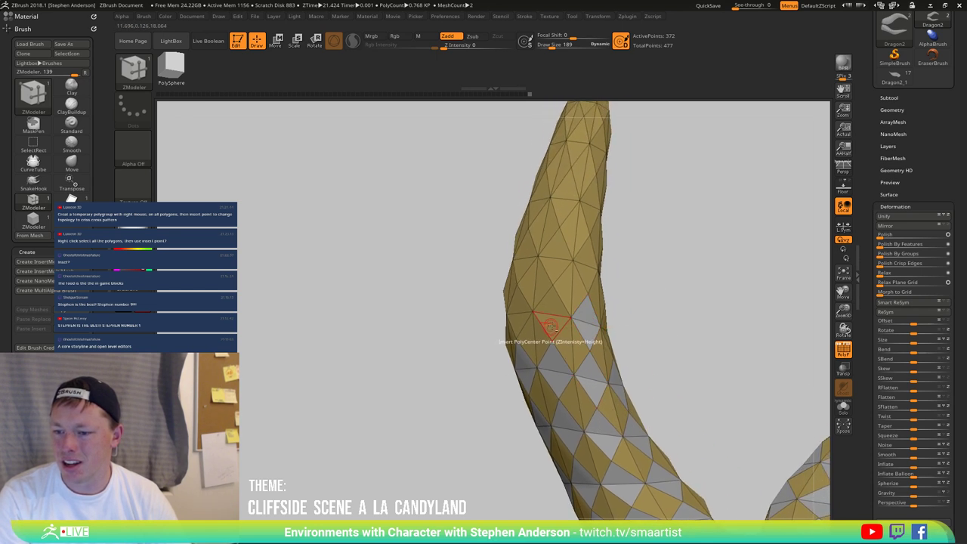
left_click(555, 266, "alt")
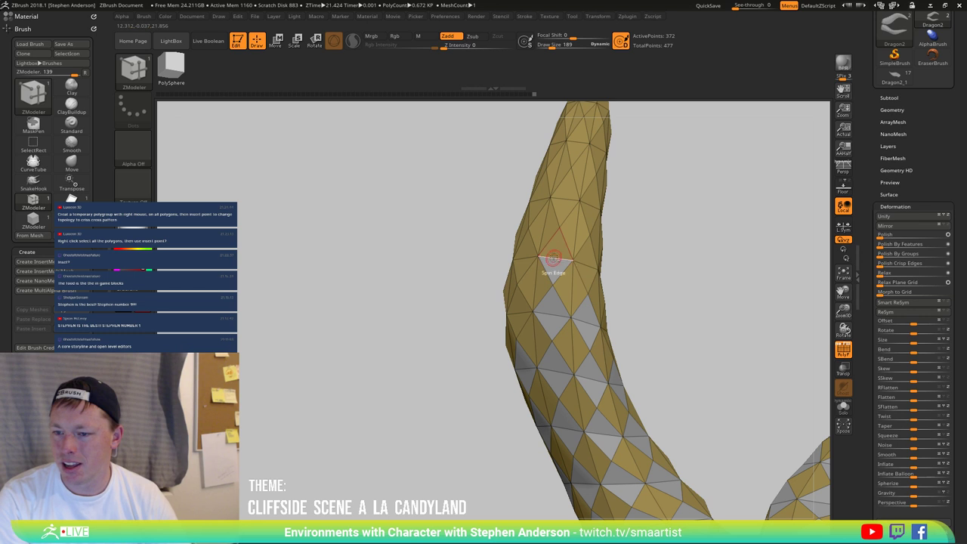
left_click(560, 247, "alt")
left_click(563, 210, "alt")
left_click(567, 191, "alt")
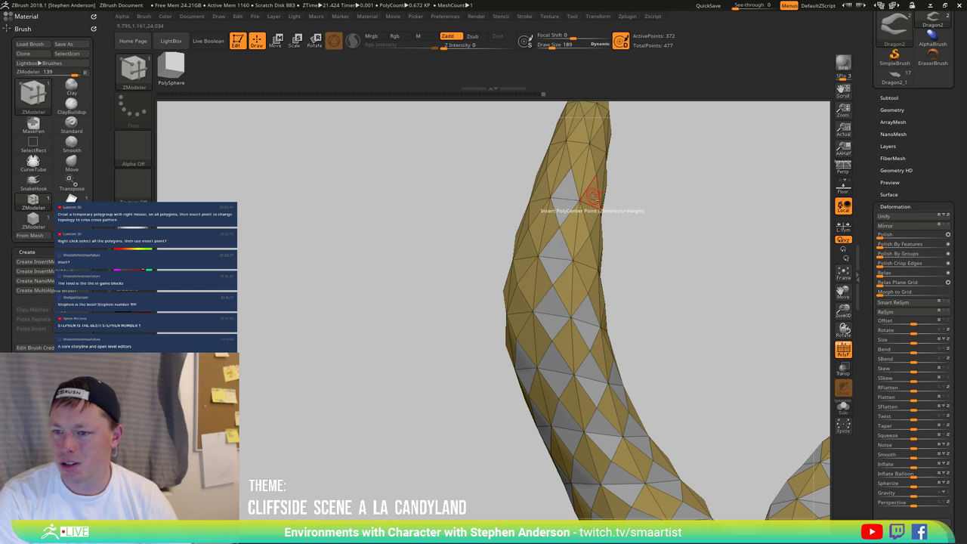
Step: Mark the neighbouring columns of alternating diamonds on the horn's upper half, turning around its side
right_click_drag(610, 248, 587, 254)
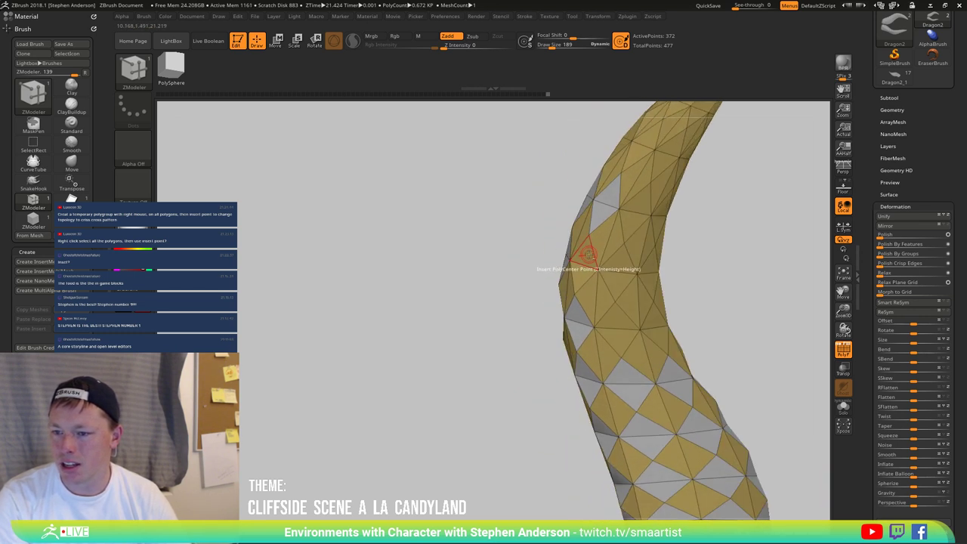
left_click(589, 253, "alt")
left_click(581, 270, "alt")
left_click(616, 284, "alt")
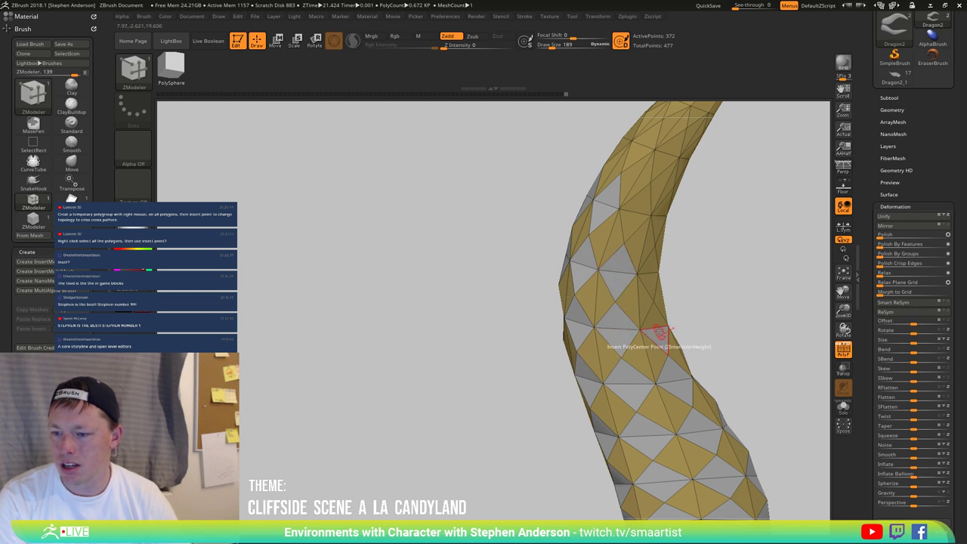
right_click_drag(686, 308, 670, 301)
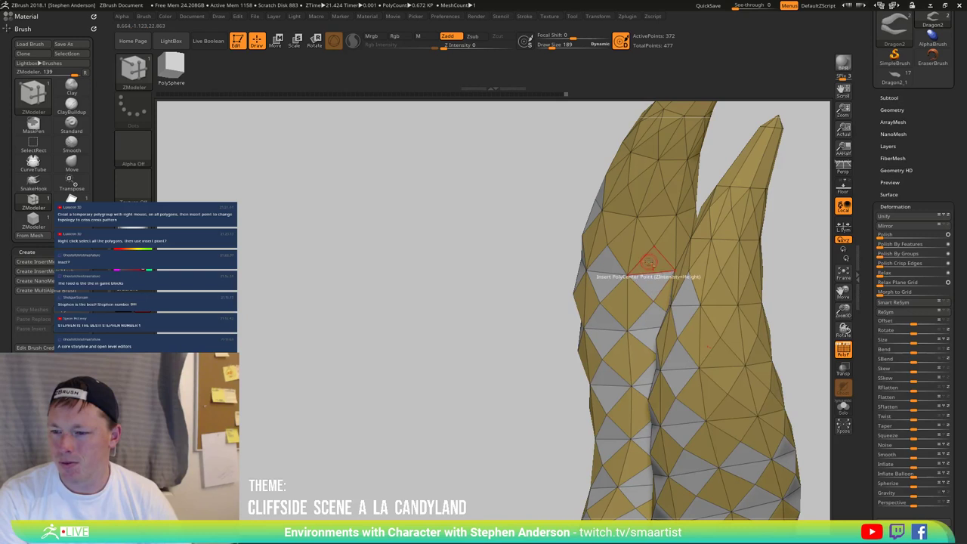
left_click(661, 206)
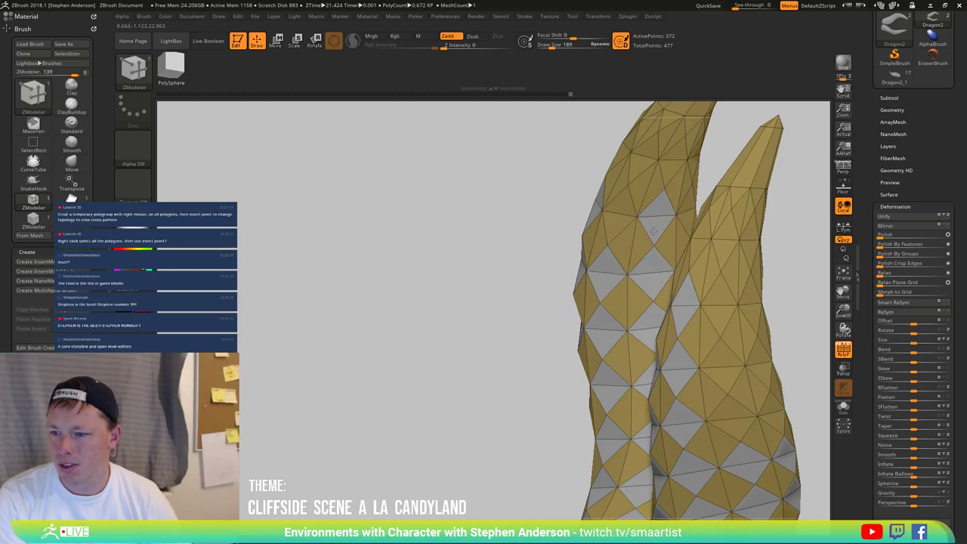
Step: Mark the alternating diamonds on the remaining unmarked side of the upper horn, up to the rows below the tip
right_click_drag(697, 227, 664, 233)
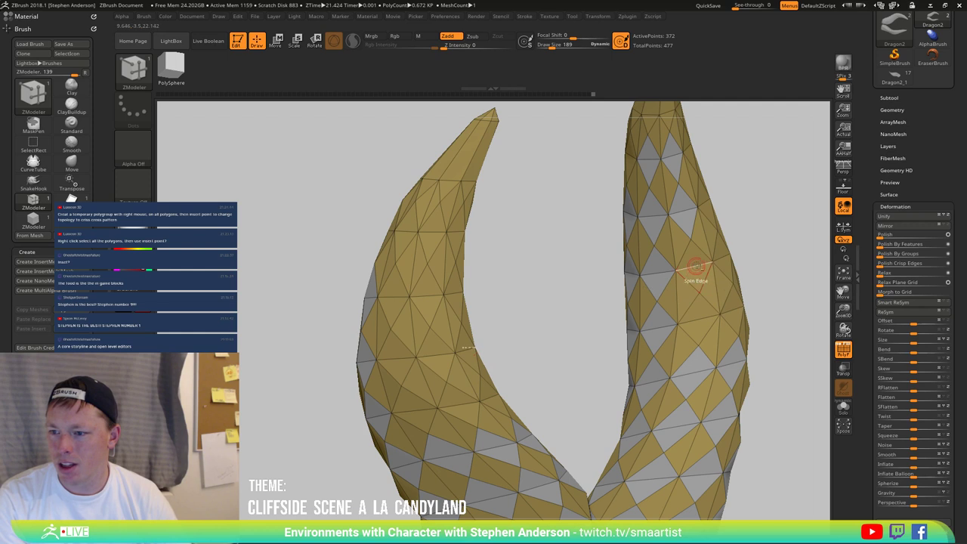
left_click(703, 311)
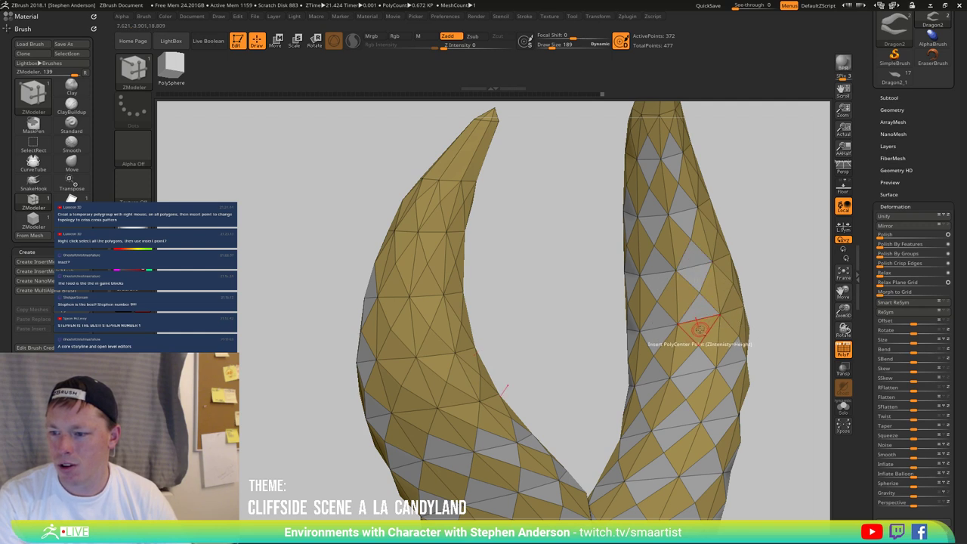
right_click_drag(685, 259, 647, 349, "alt")
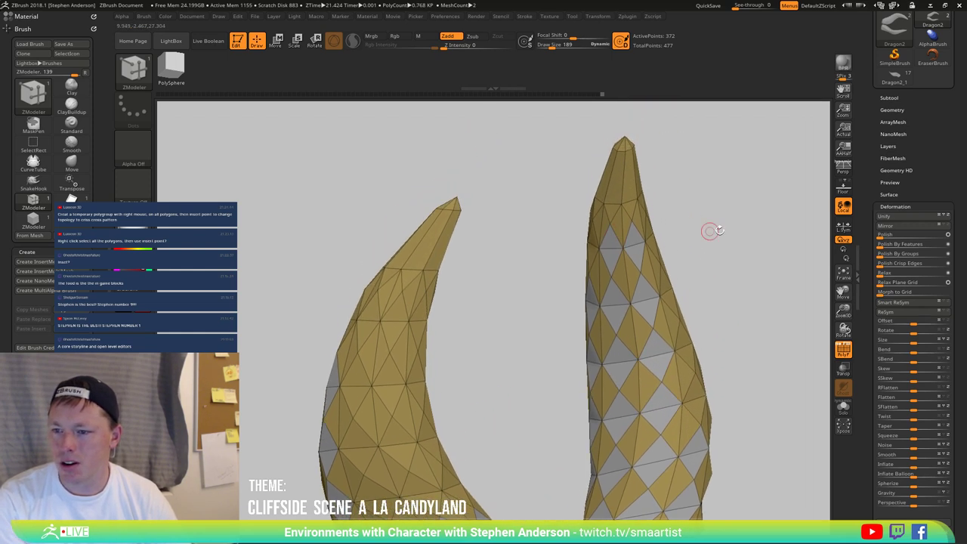
right_click_drag(710, 231, 679, 231)
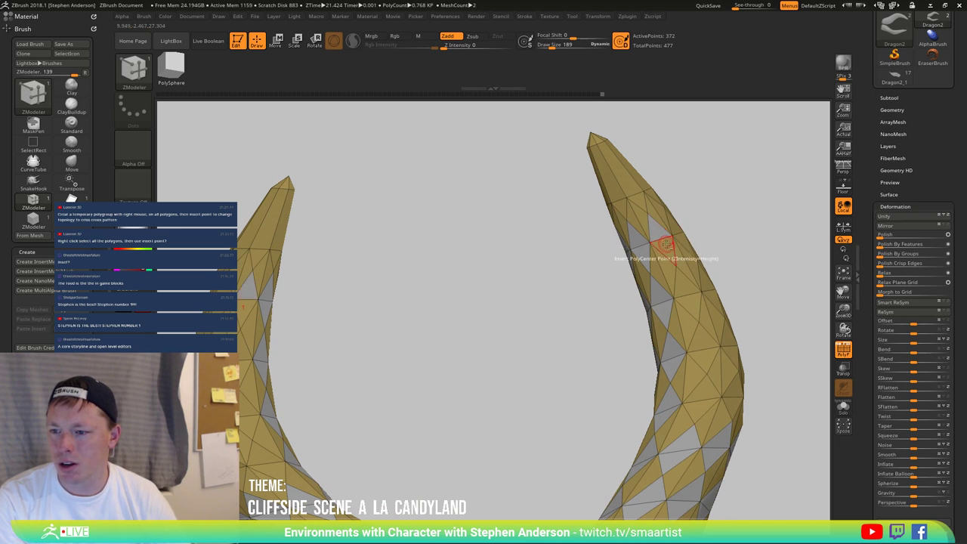
right_click_drag(760, 220, 682, 231)
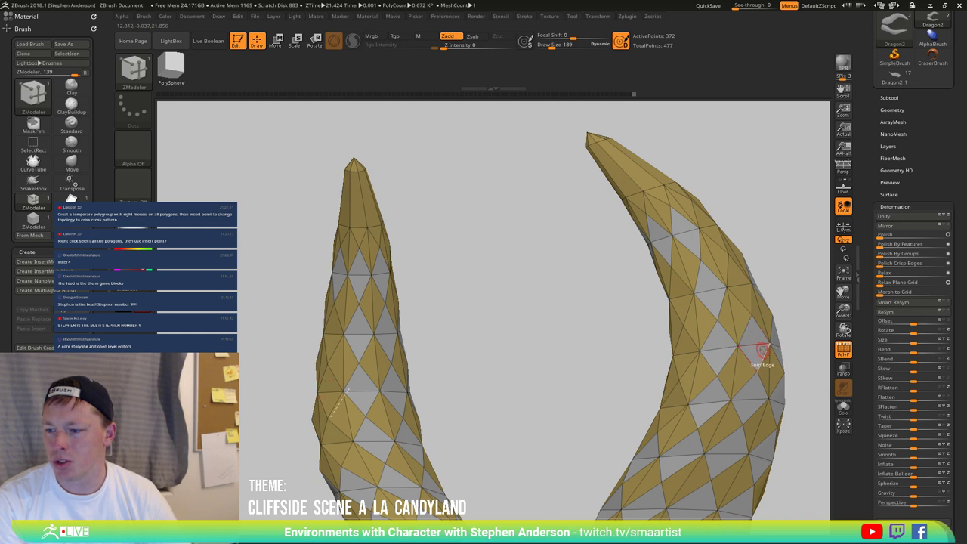
Step: Fill the remaining gaps in the diamond pattern, checking both horns from all sides
left_click_drag(785, 318, 752, 329)
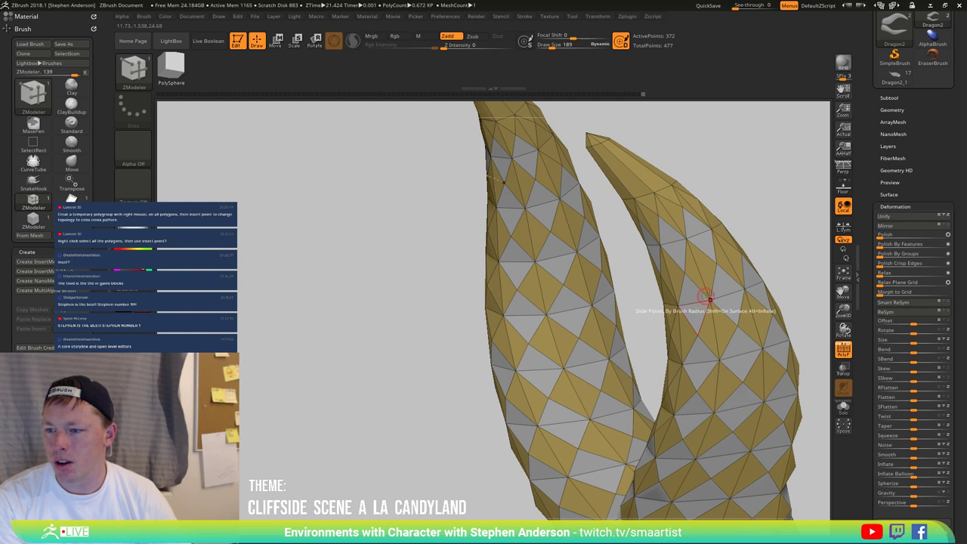
mouse_move(703, 297)
right_mouse_down()
mouse_move(758, 267)
mouse_move(699, 302)
right_mouse_up()
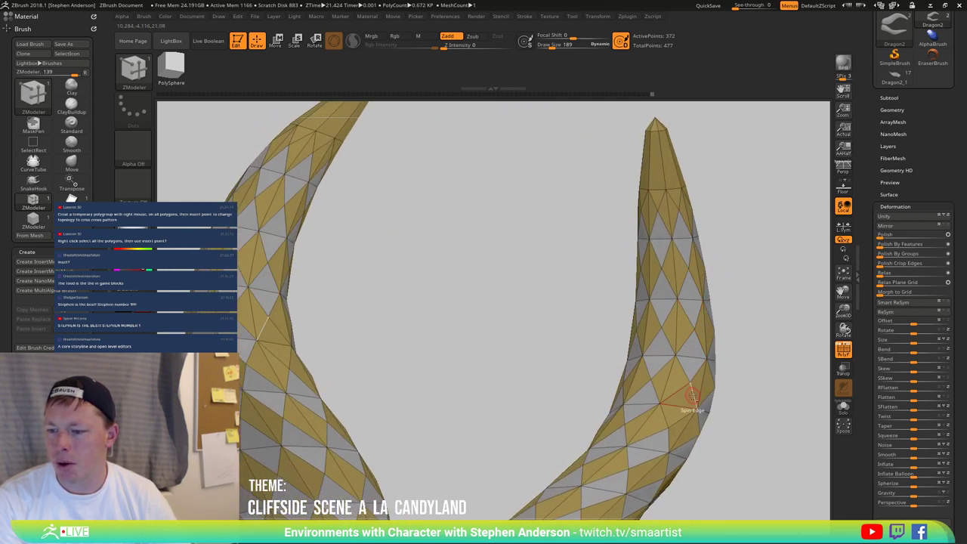
right_click_drag(674, 410, 717, 330)
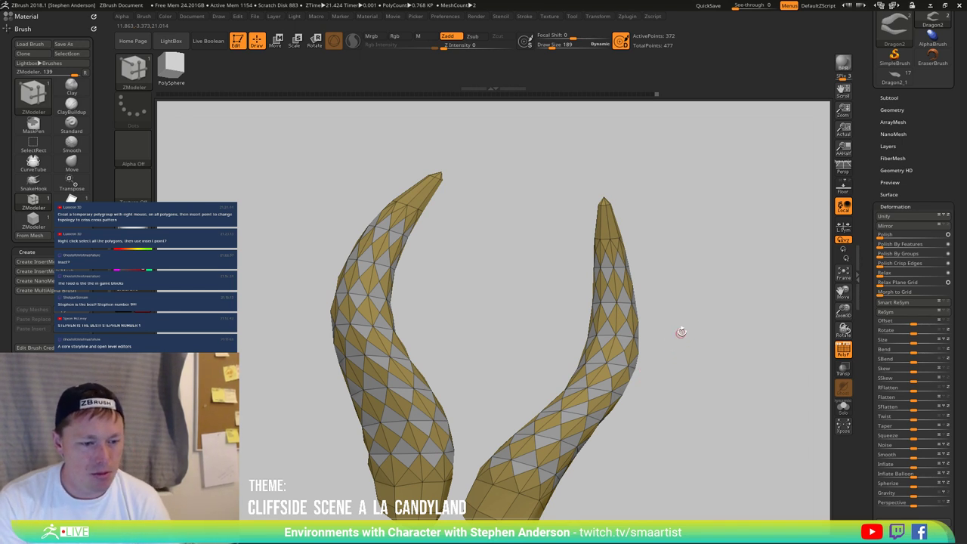
mouse_move(686, 332)
right_mouse_down()
mouse_move(609, 311)
mouse_move(652, 315)
mouse_move(707, 289)
mouse_move(697, 276)
mouse_move(673, 291)
mouse_move(700, 277)
mouse_move(695, 269)
mouse_move(704, 284)
mouse_move(713, 275)
right_mouse_up()
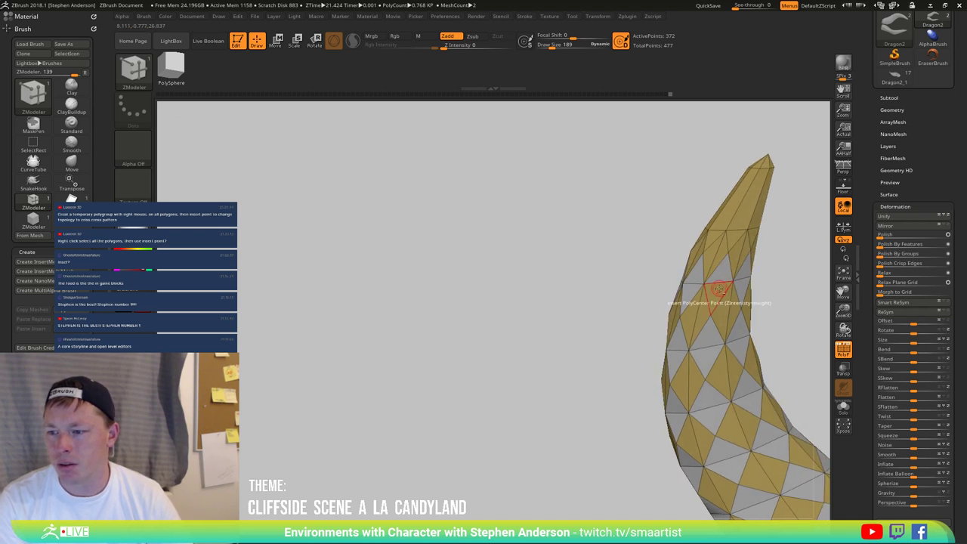
Step: Isolate the marked diamonds on both horns, assign them their own polygroup, and unhide the rest of the mesh
mouse_move(736, 308)
right_mouse_down()
mouse_move(731, 339)
mouse_move(609, 334)
mouse_move(632, 350)
mouse_move(567, 300)
mouse_move(585, 366)
right_mouse_up()
key("f")
key("ctrl+shift")
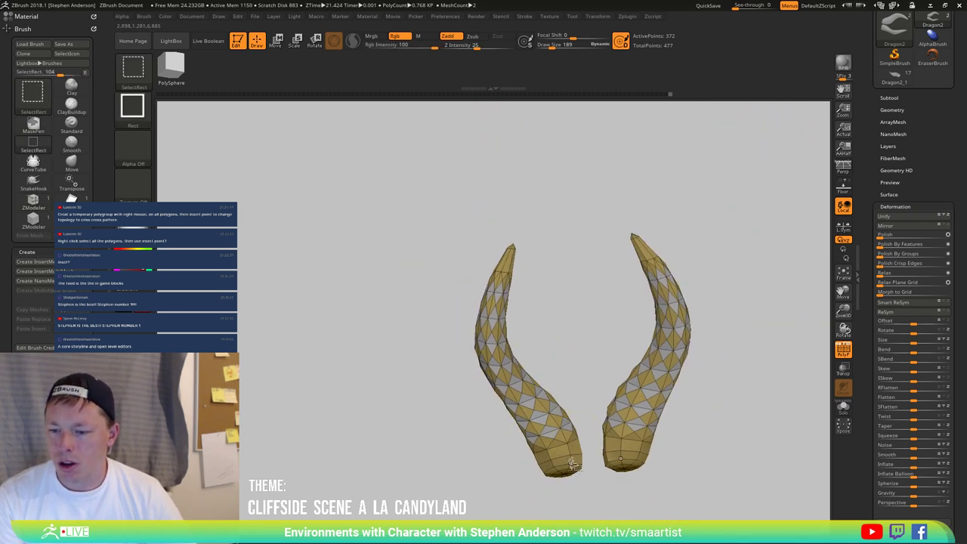
left_click_drag(578, 311, 601, 346, "ctrl+shift")
left_click(598, 340, "ctrl+shift")
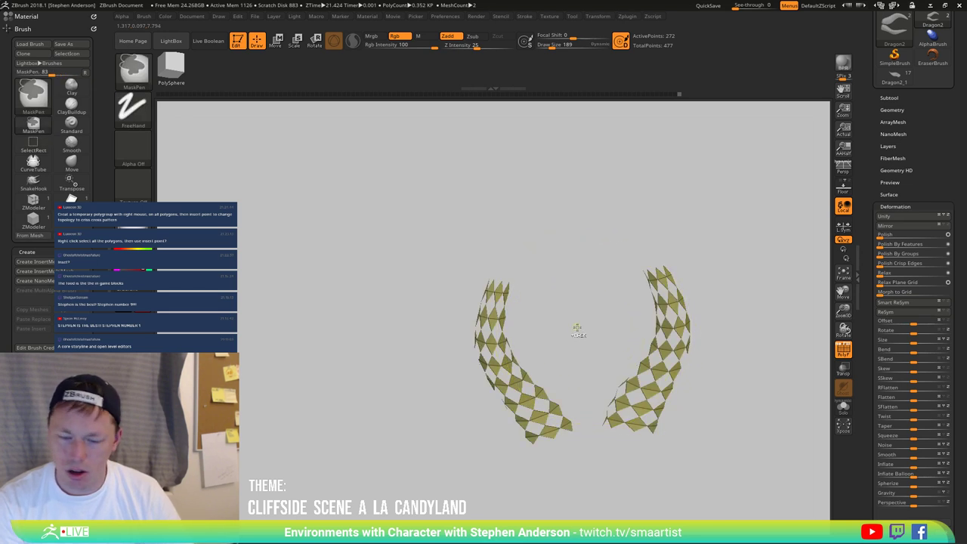
key("ctrl+w")
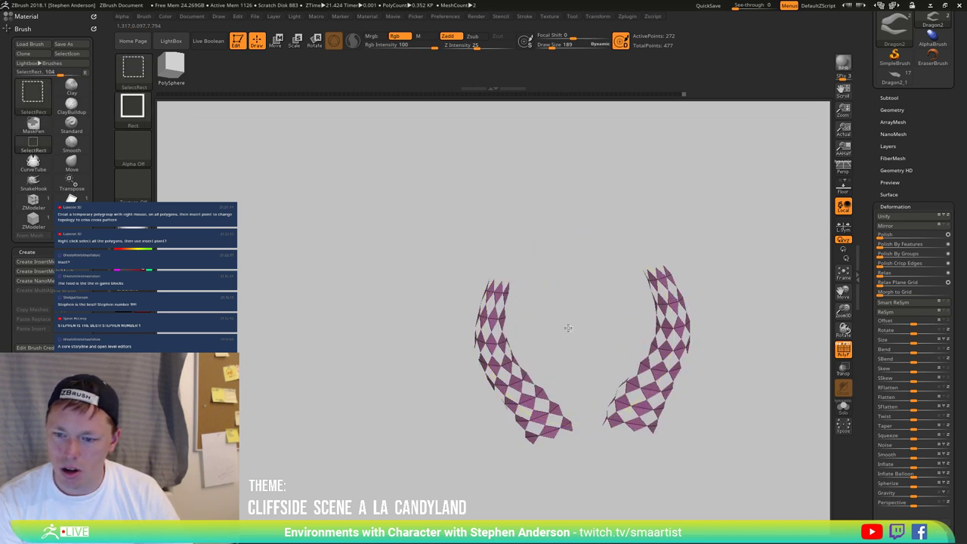
left_click(565, 327, "ctrl+shift")
Step: Examine the new diamond polygroup on the full horns, and hide it to show only the remaining polygons
left_click_drag(564, 332, 611, 324)
right_click_drag(611, 323, 572, 364)
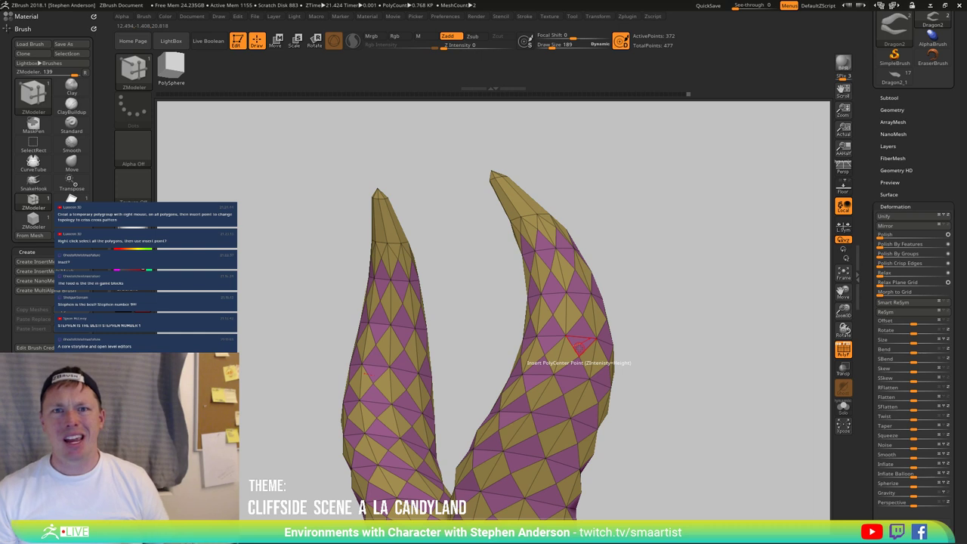
left_click(536, 218, "ctrl+shift")
right_click_drag(536, 218, 601, 209, "ctrl")
left_click_drag(601, 208, 500, 231)
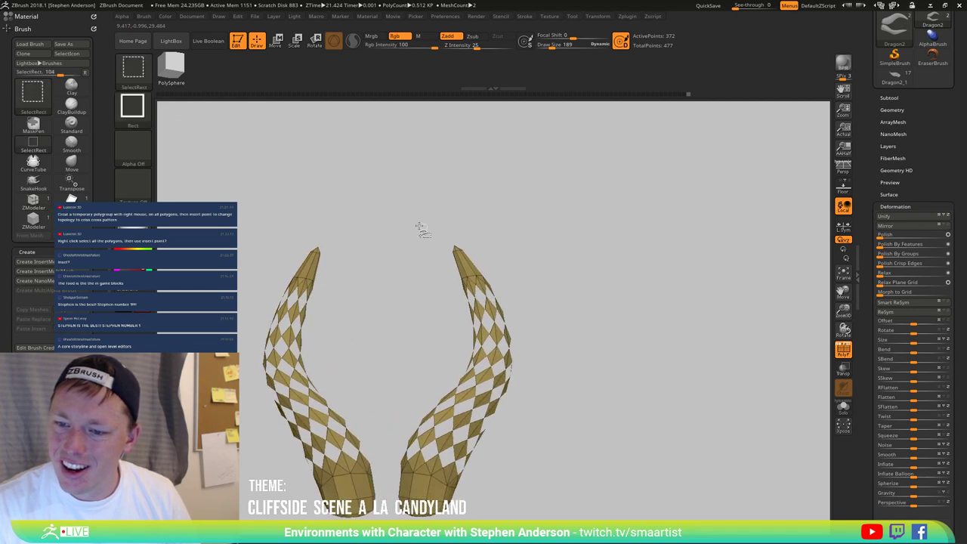
Step: Hide the tips and bases of both horns so that only the diamond-patterned section remains in view
mouse_move(417, 225)
left_mouse_down("ctrl+alt+shift")
mouse_move(533, 293)
mouse_move(492, 276)
mouse_move(453, 302)
mouse_move(421, 305)
mouse_move(524, 246)
mouse_move(521, 233)
mouse_move(479, 267)
mouse_move(576, 317)
mouse_move(507, 256)
left_mouse_up("ctrl+alt+shift")
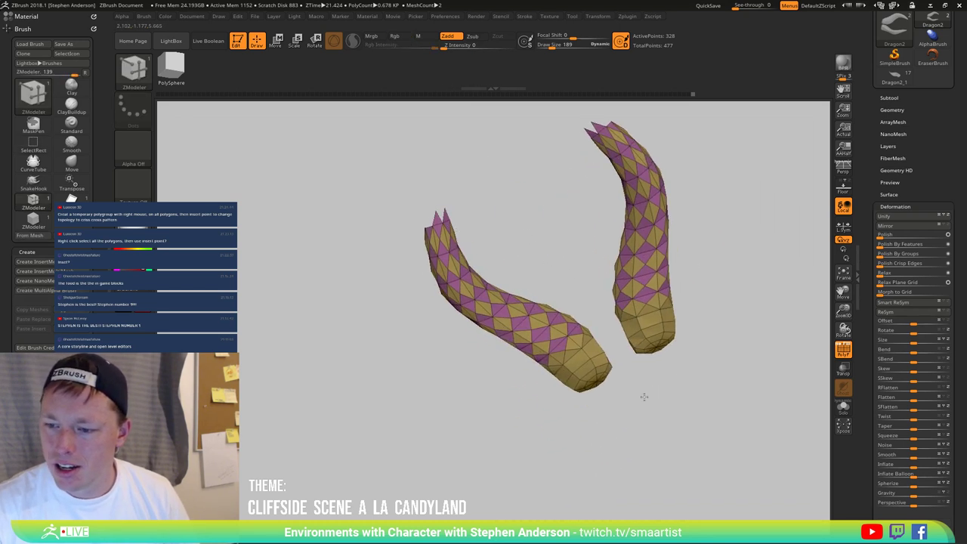
mouse_move(643, 395)
left_mouse_down()
mouse_move(615, 442)
mouse_move(582, 357)
mouse_move(503, 395)
mouse_move(454, 326)
mouse_move(520, 343)
mouse_move(565, 336)
mouse_move(526, 317)
mouse_move(609, 220)
mouse_move(610, 282)
left_mouse_up()
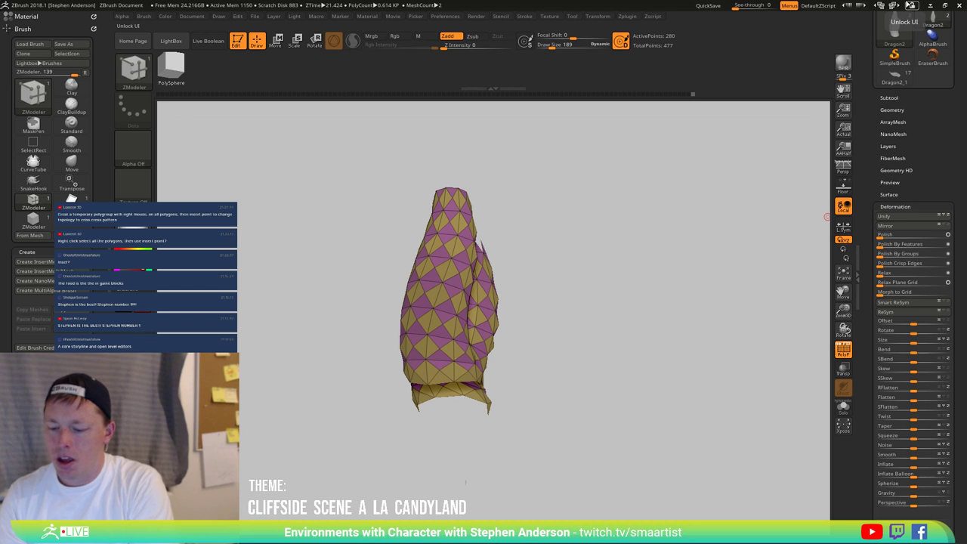
mouse_move(645, 312)
left_mouse_down()
mouse_move(540, 326)
mouse_move(561, 336)
mouse_move(521, 249)
mouse_move(507, 244)
mouse_move(529, 261)
mouse_move(503, 248)
mouse_move(528, 273)
mouse_move(471, 201)
mouse_move(499, 209)
mouse_move(453, 201)
mouse_move(492, 219)
mouse_move(512, 294)
mouse_move(574, 300)
mouse_move(544, 287)
mouse_move(534, 241)
mouse_move(511, 319)
mouse_move(524, 270)
mouse_move(519, 293)
mouse_move(477, 239)
left_mouse_up()
left_click_drag(487, 310, 456, 280, "ctrl+alt+shift")
left_click_drag(467, 295, 440, 283)
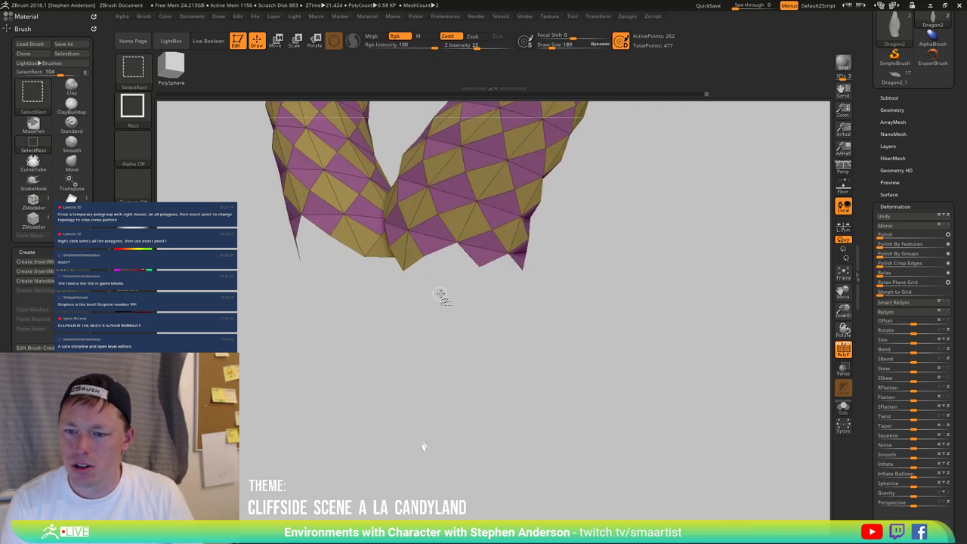
Step: Try to hide the leftover triangles along the lower edge of the diamond pattern on both horns
mouse_move(500, 311)
left_mouse_down()
mouse_move(434, 312)
mouse_move(506, 305)
mouse_move(499, 287)
mouse_move(579, 281)
mouse_move(534, 279)
mouse_move(484, 362)
mouse_move(488, 348)
left_mouse_up()
left_click(499, 275, "ctrl+alt+shift")
left_click(464, 335, "ctrl+shift")
key("ctrl+shift+z")
key("ctrl+shift+z")
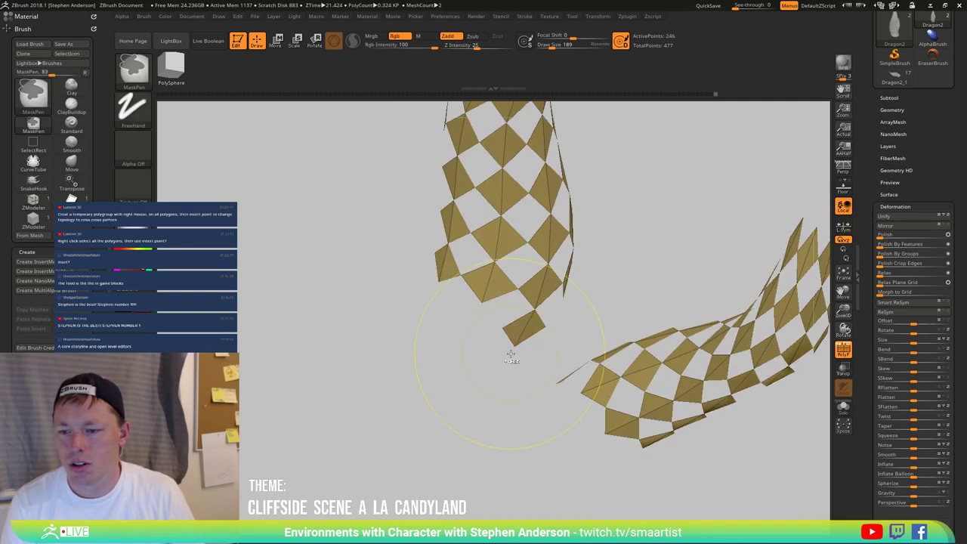
key("ctrl+shift")
key("ctrl+shift+z")
key("ctrl+shift+z")
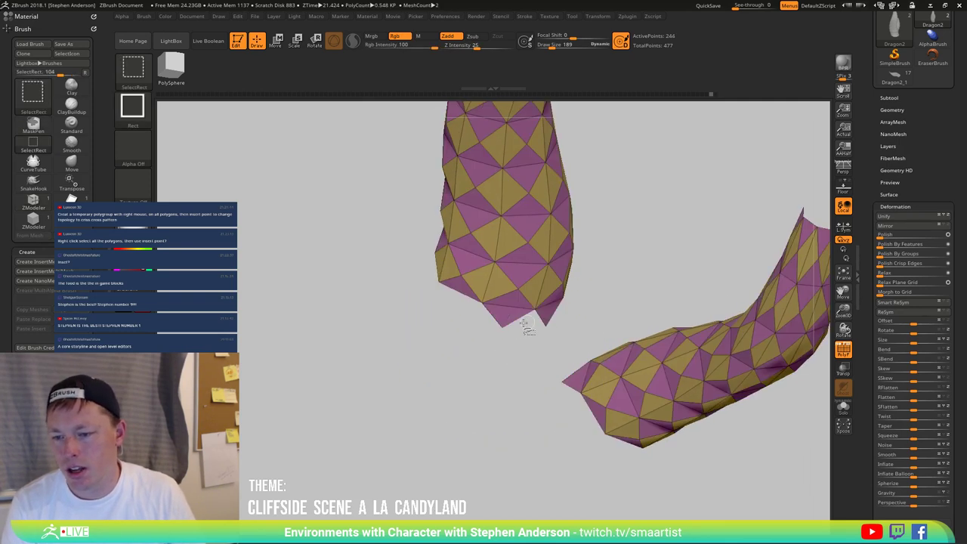
Step: Unhide the whole mesh for a check, and undo the visibility changes back to the isolated patterned section with its full bottom row
right_click_drag(513, 328, 419, 387, "ctrl")
mouse_move(419, 387)
left_mouse_down()
mouse_move(475, 399)
mouse_move(503, 313)
mouse_move(537, 313)
mouse_move(509, 287)
mouse_move(525, 317)
mouse_move(518, 309)
mouse_move(488, 473)
mouse_move(474, 345)
left_mouse_up()
key("ctrl")
left_click(534, 308, "ctrl+shift")
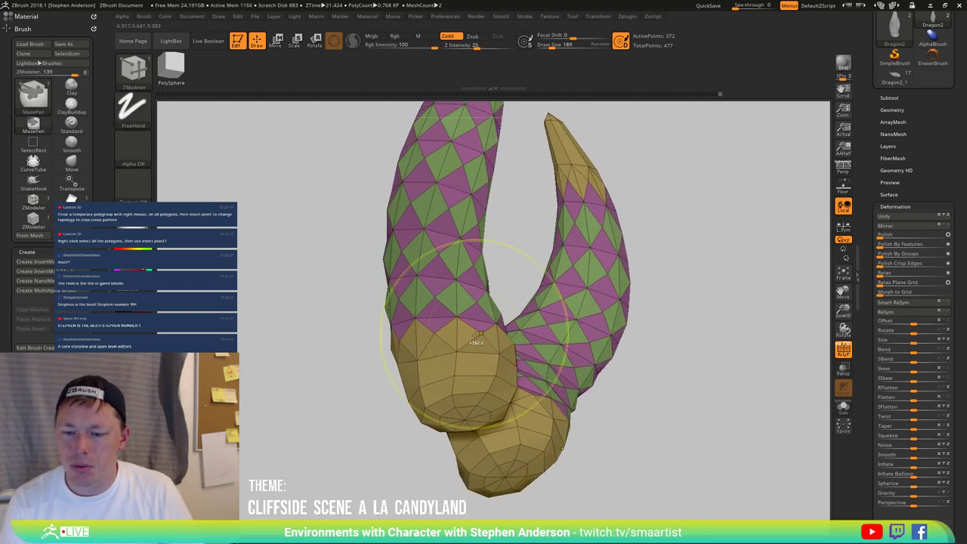
left_click(466, 332, "ctrl+shift")
key("ctrl+z")
key("ctrl+shift+z")
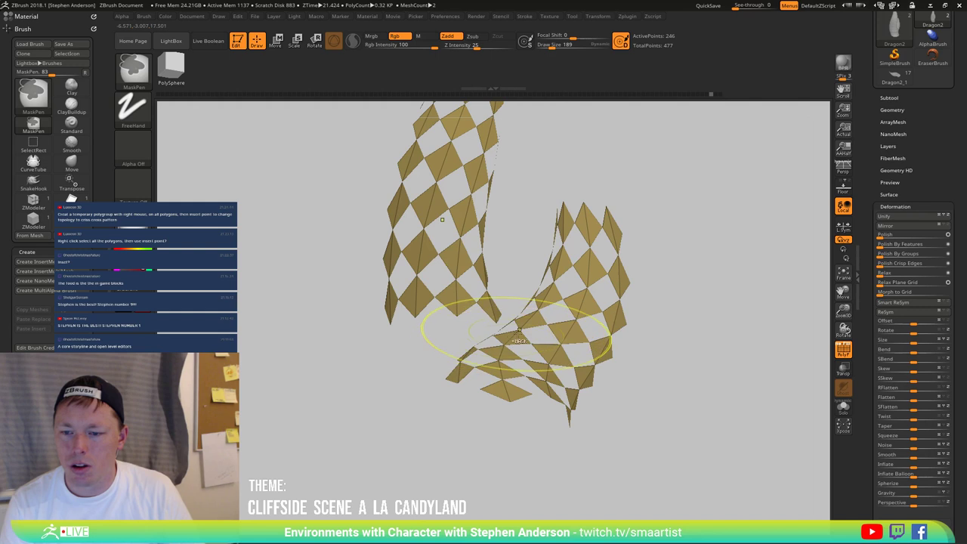
key("ctrl+z")
key("ctrl+z")
Step: Set the ZModeler polygon action to PolyGroup with the A Single Poly target, ready at the lower edge of the patterned section
right_click_drag(538, 310, 463, 322)
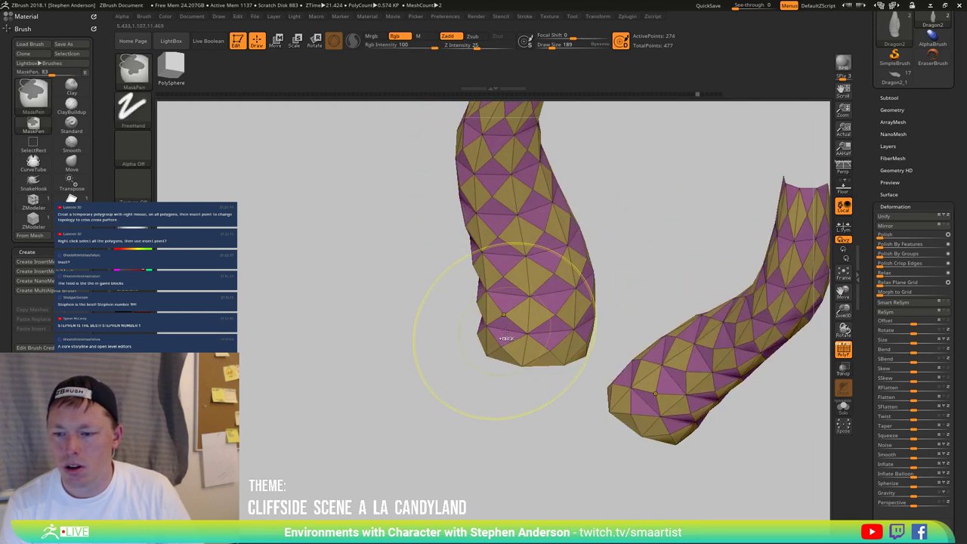
key("b")
key("z")
key("m")
mouse_move(471, 355)
right_mouse_down()
mouse_move(612, 324)
mouse_move(623, 358)
mouse_move(604, 366)
right_mouse_up()
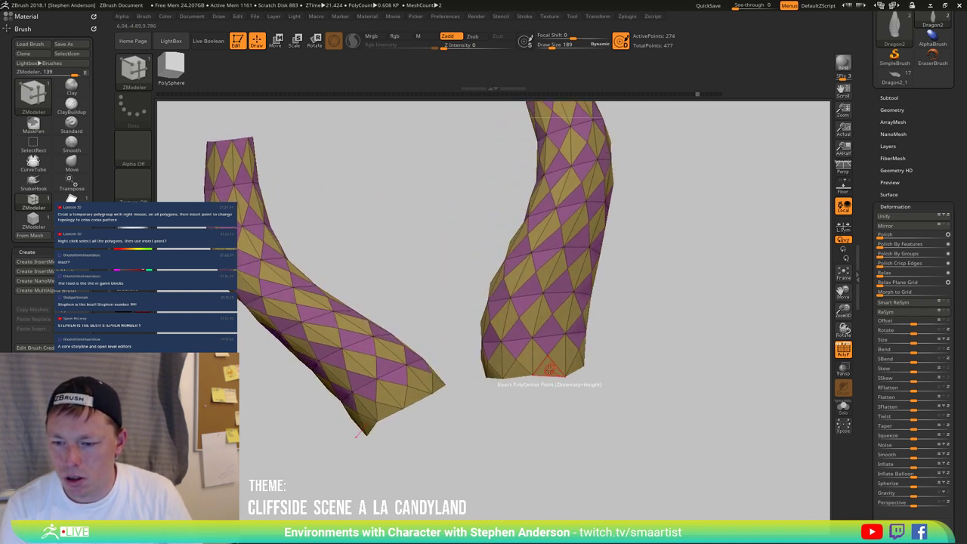
right_click_drag(561, 377, 533, 493, "ctrl")
right_click_drag(589, 299, 585, 363, "alt")
right_click_drag(505, 277, 554, 265)
right_click_drag(483, 529, 558, 334, "alt")
key("space")
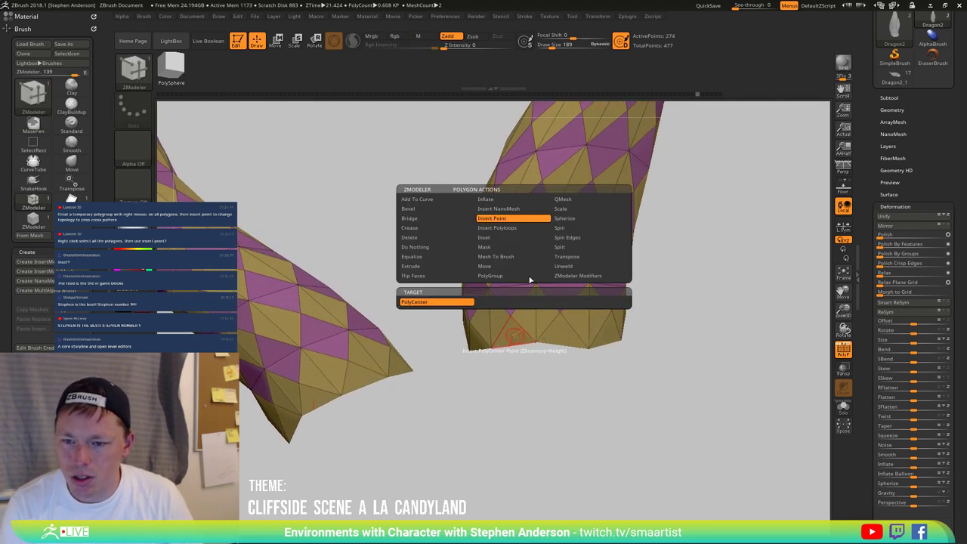
left_click(489, 275)
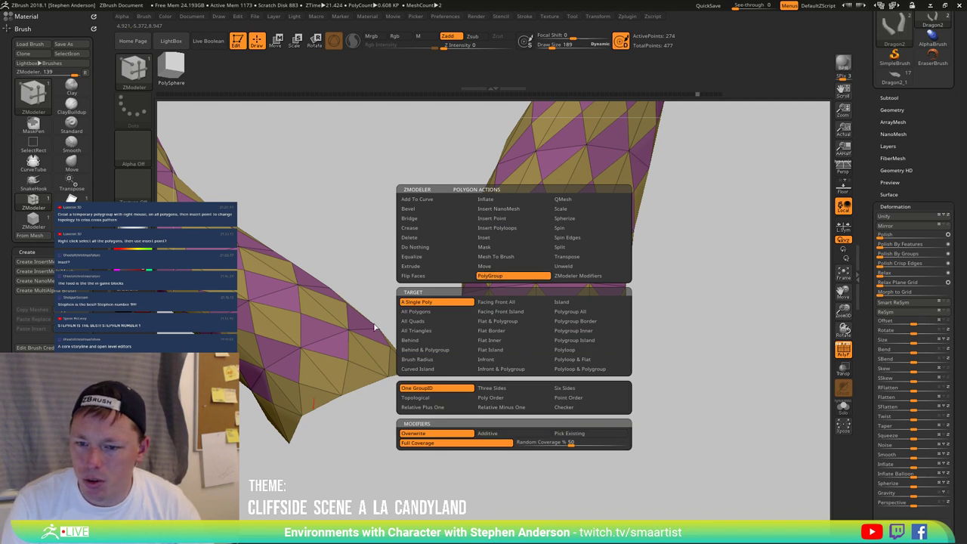
left_click(401, 398)
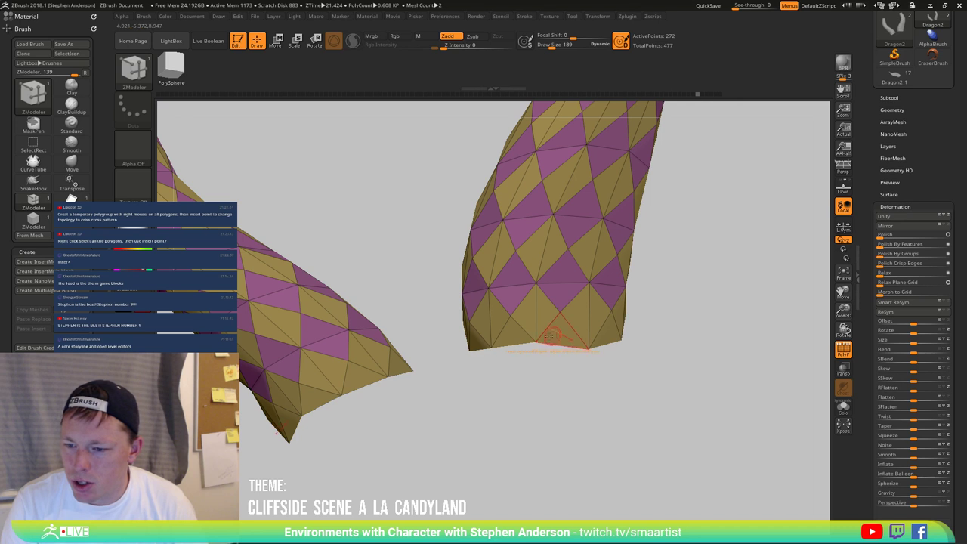
Step: Assign the upward-pointing triangles along the lower edge of the pattern on both horns to a new polygroup, one polygon at a time
left_click(563, 335)
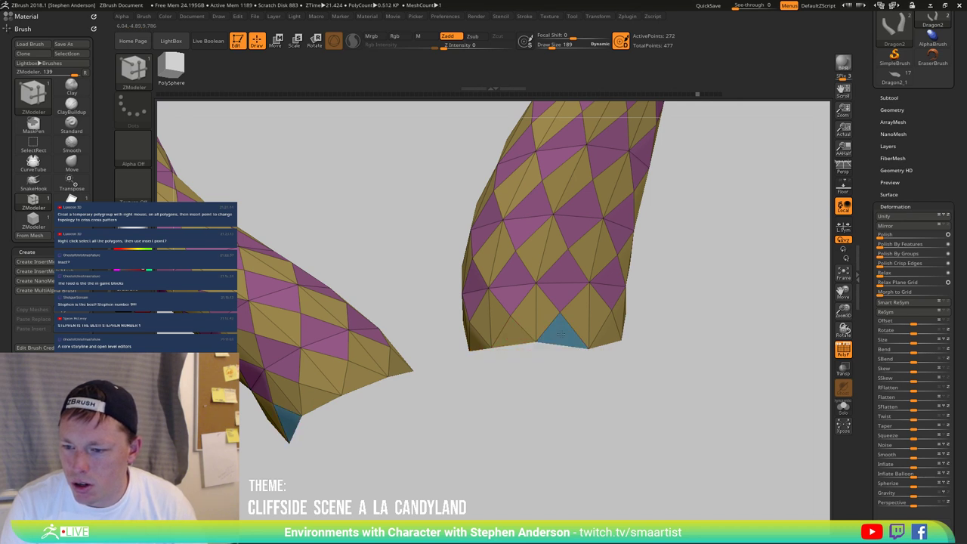
left_click(605, 336)
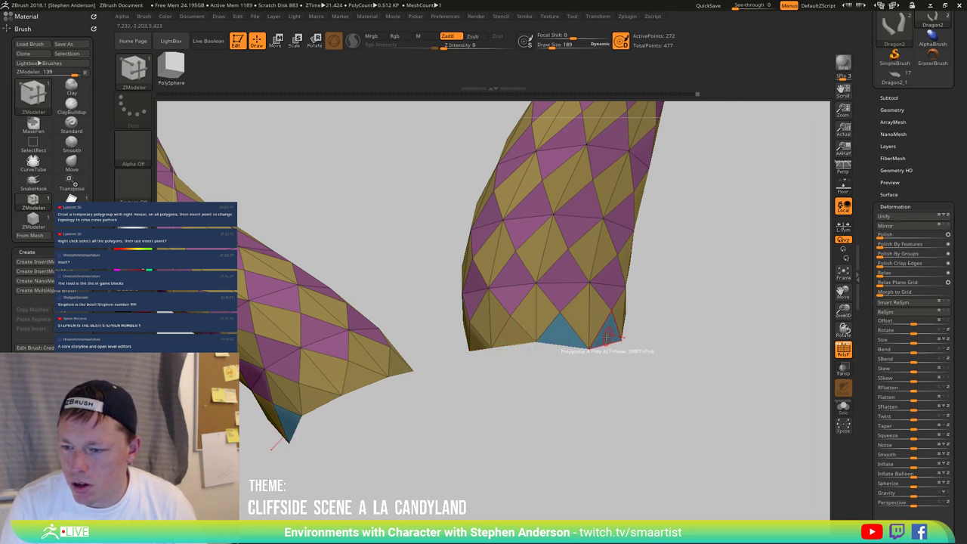
left_click(511, 333)
left_click_drag(648, 328, 736, 328)
left_click(656, 328)
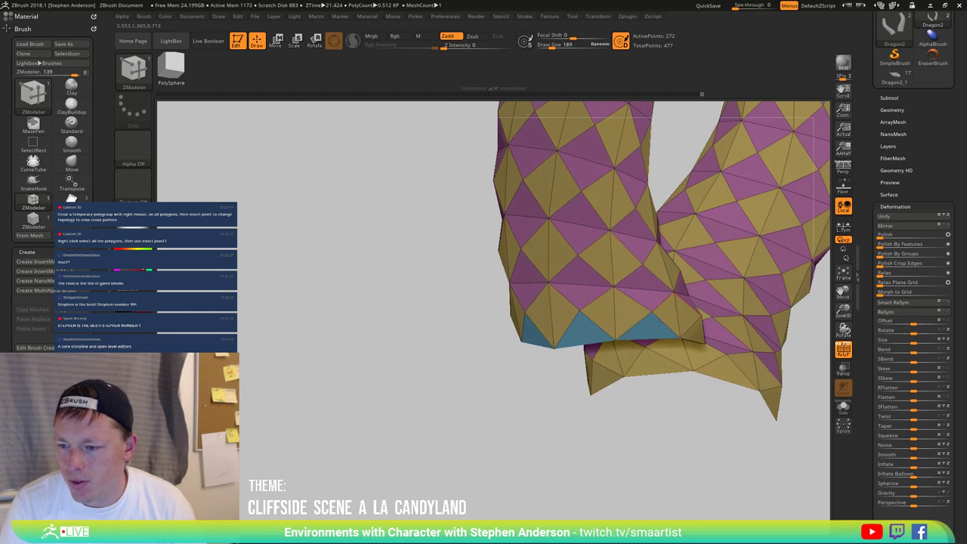
left_click_drag(658, 324, 594, 324)
mouse_move(595, 324)
right_mouse_down()
mouse_move(668, 325)
mouse_move(595, 323)
right_mouse_up()
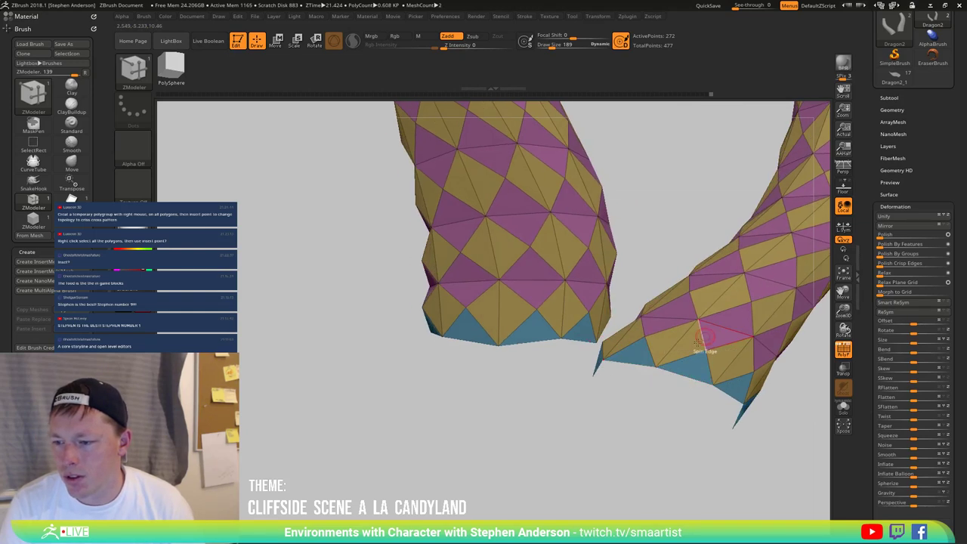
Step: Invert the visibility to check the hidden tips and bases, and unhide the full horns
left_click_drag(702, 336, 571, 436)
left_click_drag(740, 336, 734, 386, "ctrl+shift")
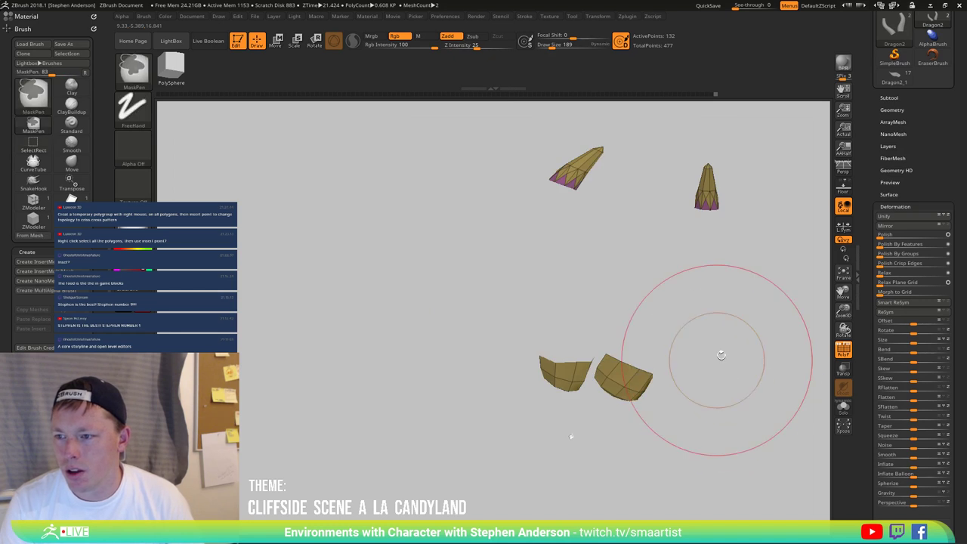
mouse_move(721, 358)
right_mouse_down()
mouse_move(713, 320)
mouse_move(630, 312)
mouse_move(681, 377)
mouse_move(472, 492)
mouse_move(544, 431)
mouse_move(578, 368)
right_mouse_up()
mouse_move(635, 378)
left_mouse_down("ctrl+shift")
mouse_move(662, 396)
mouse_move(654, 383)
left_mouse_up("ctrl+shift")
mouse_move(654, 383)
right_mouse_down("ctrl")
mouse_move(617, 328)
mouse_move(632, 218)
right_mouse_up("ctrl")
left_click(632, 216, "ctrl+shift")
key("ctrl+shift")
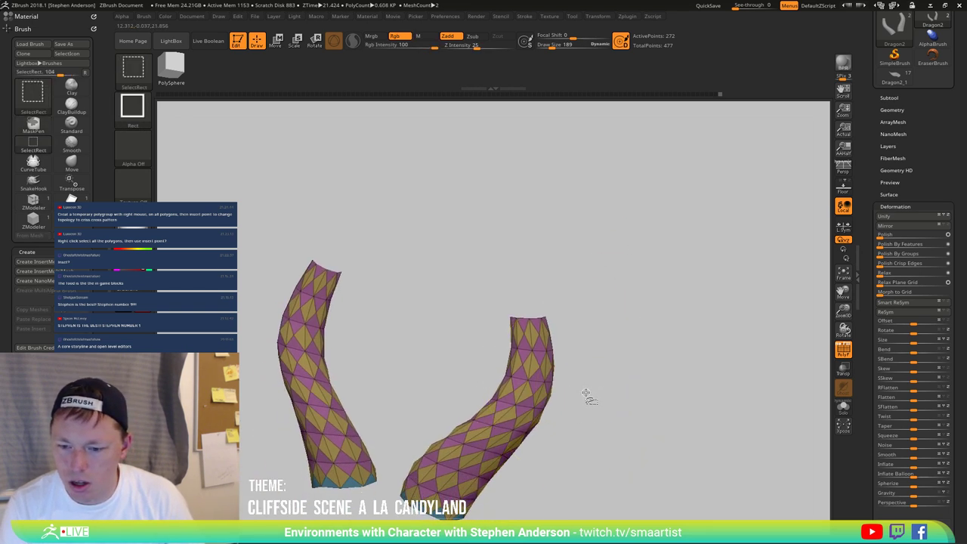
left_click(585, 396, "ctrl+shift")
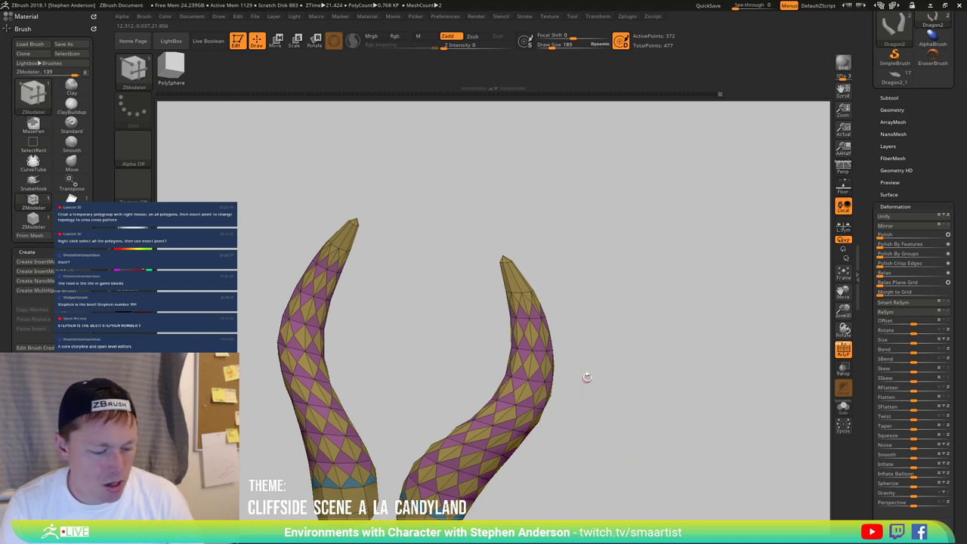
Step: Set the PolyGroup target to Polygroup Island and add the bases of both horns to the blue edge triangles' polygroup
mouse_move(587, 379)
left_mouse_down()
mouse_move(611, 297)
mouse_move(604, 330)
mouse_move(617, 339)
mouse_move(539, 396)
mouse_move(579, 337)
mouse_move(434, 398)
left_mouse_up()
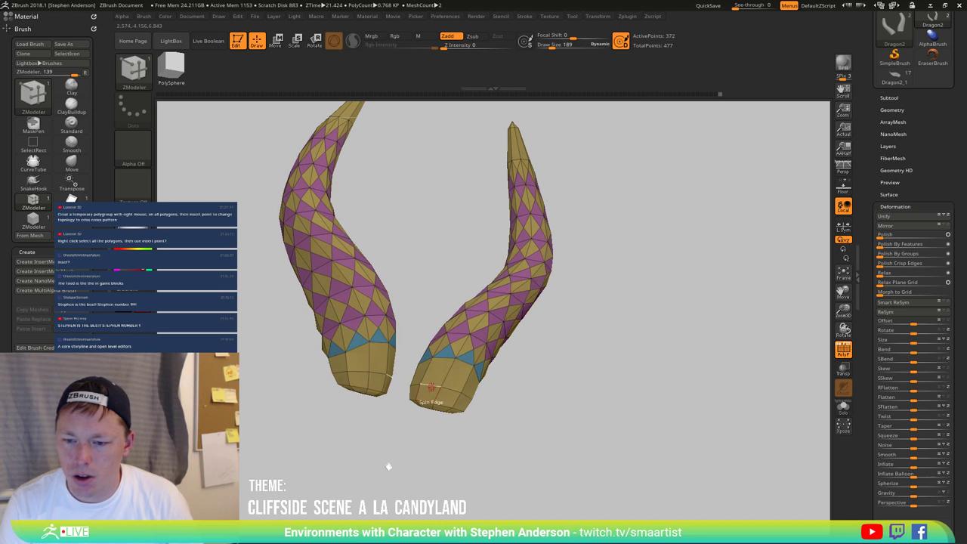
key("space")
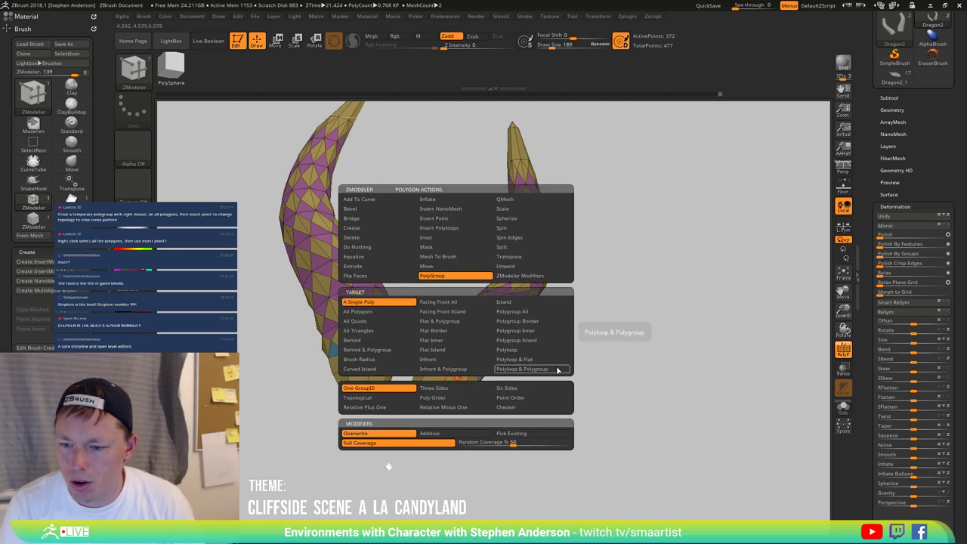
left_click(551, 344)
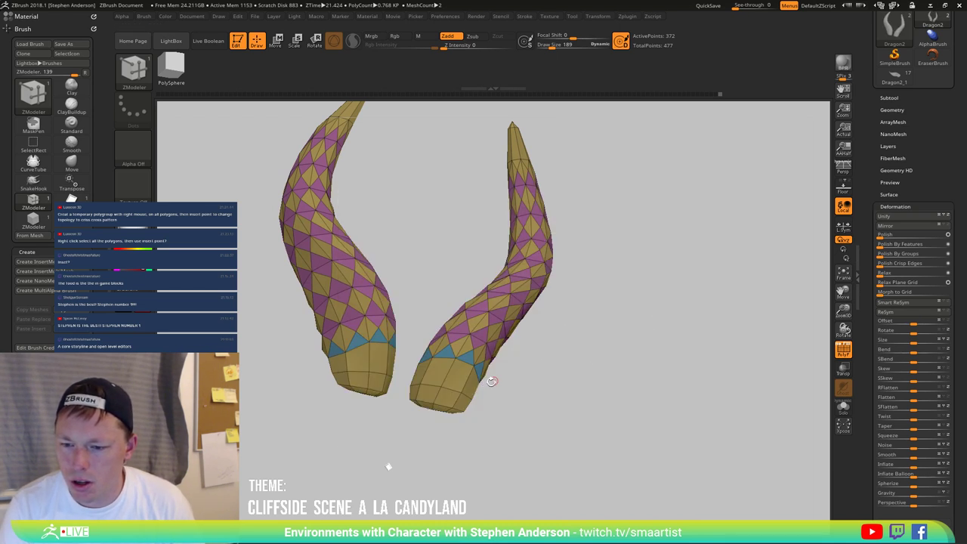
left_click(446, 400)
Step: Isolate the small end faces at the tips of both horns
left_click_drag(572, 356, 572, 268)
left_click_drag(469, 170, 473, 244, "alt")
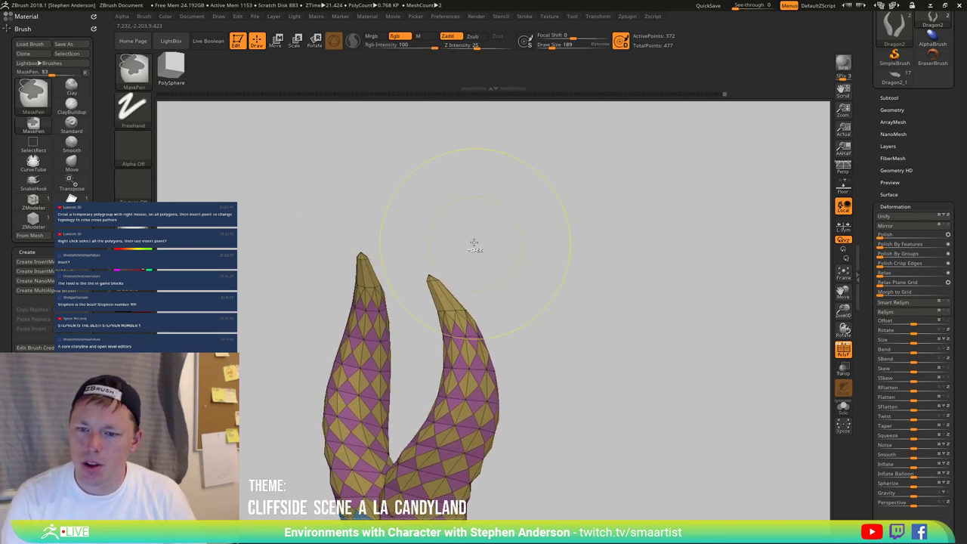
right_click_drag(473, 244, 624, 222, "ctrl")
left_click_drag(624, 222, 442, 242, "alt")
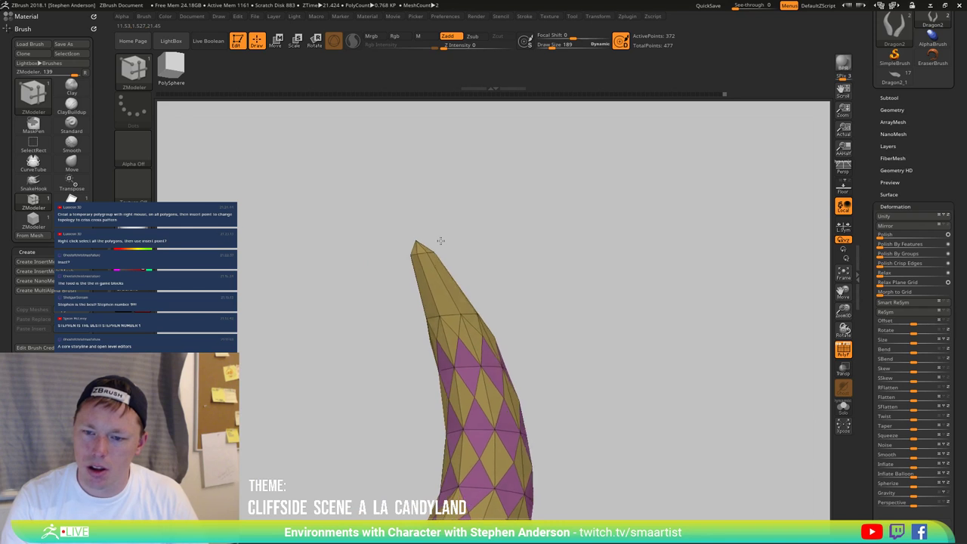
left_click_drag(353, 205, 448, 267, "ctrl+shift")
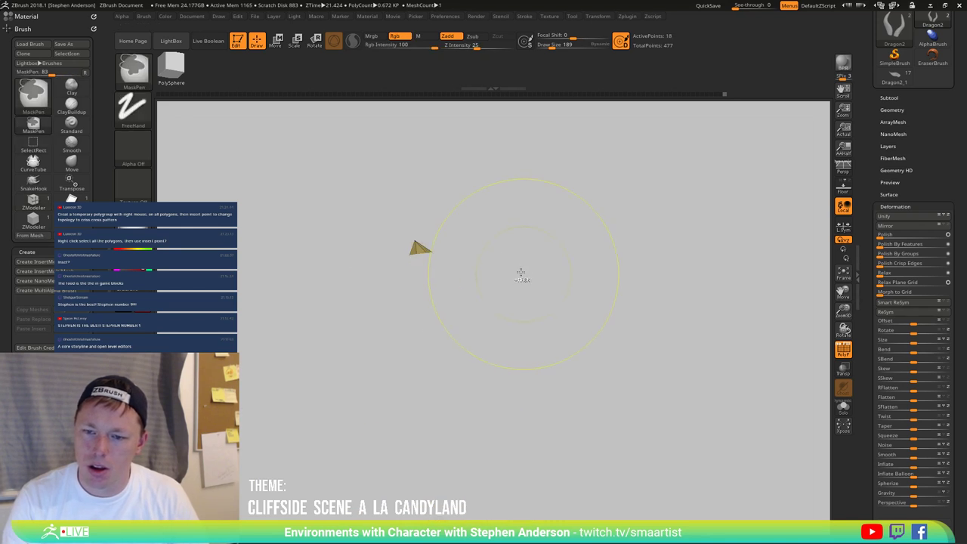
left_click_drag(456, 311, 589, 194, "alt")
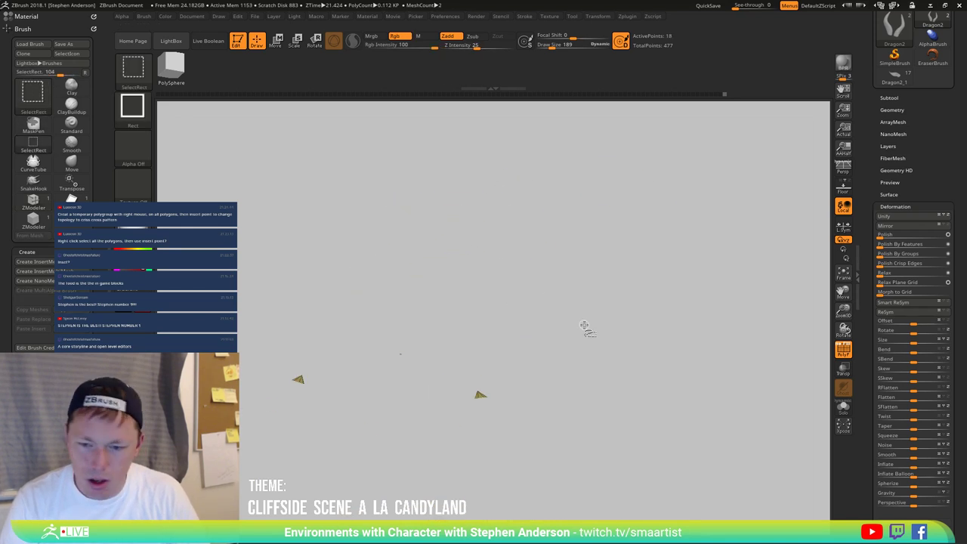
left_click(585, 327, "ctrl+shift")
key("ctrl+z")
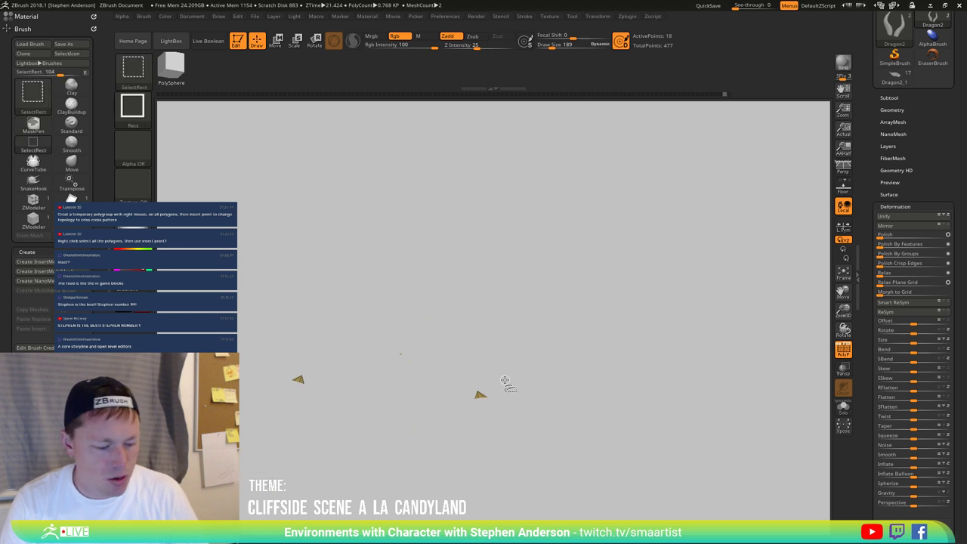
Step: Grow the visible faces to the full plain tips, and assign them to the bases' blue polygroup before unhiding the mesh
key("ctrl+shift+x")
right_click_drag(484, 386, 544, 346, "ctrl")
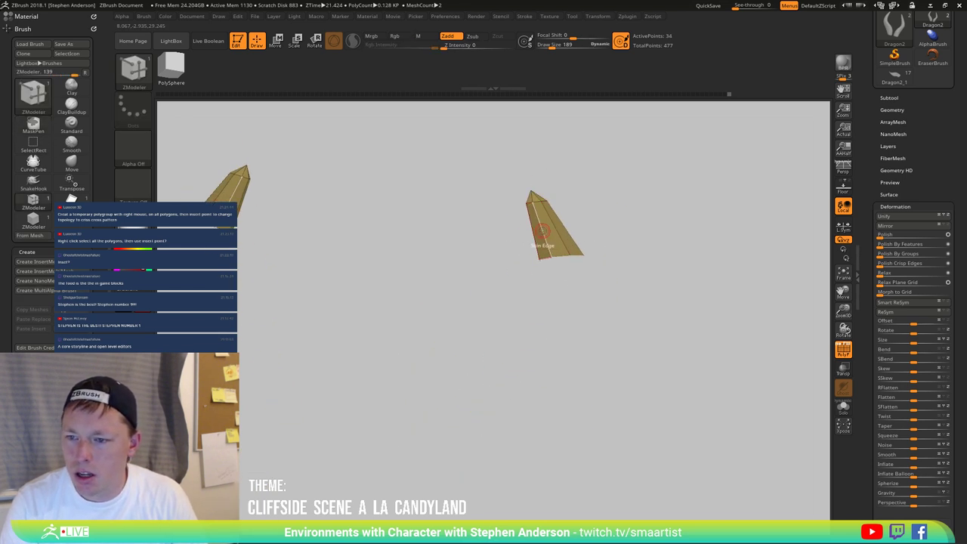
left_click(550, 228)
left_click(648, 239, "ctrl+shift")
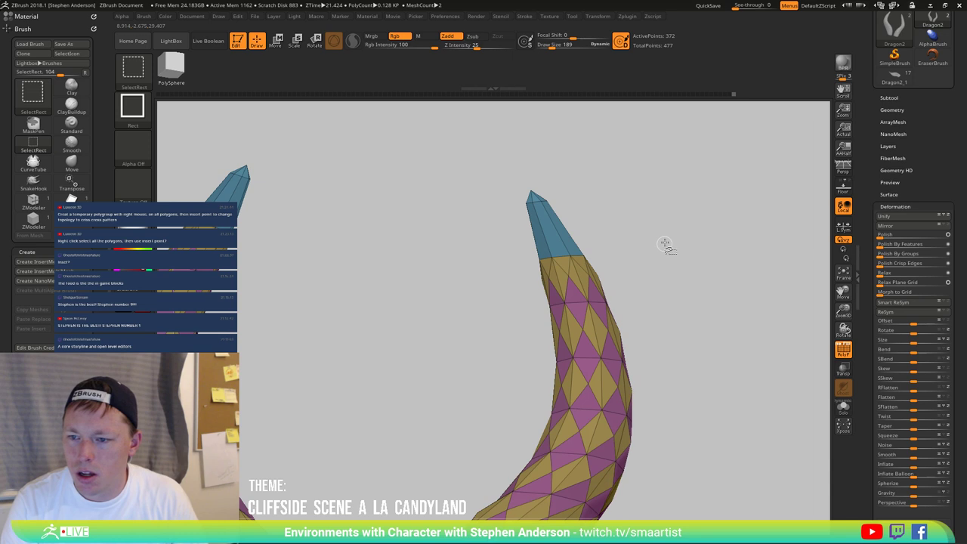
Step: Switch the PolyGroup target to A Single Poly and add the downward-pointing triangles just below the tips to the blue polygroup all around
left_click_drag(666, 246, 605, 249)
right_click_drag(606, 250, 580, 274, "ctrl")
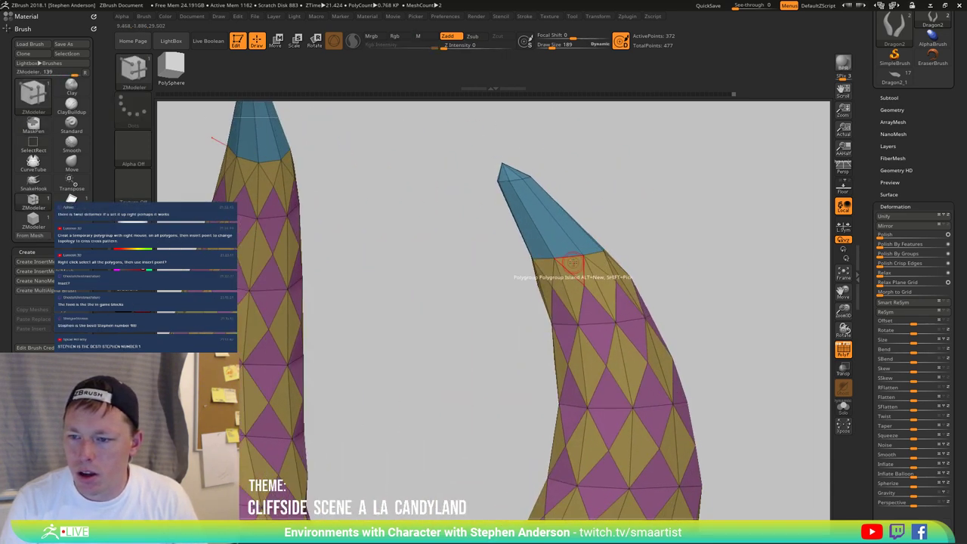
key("space")
left_click(488, 303)
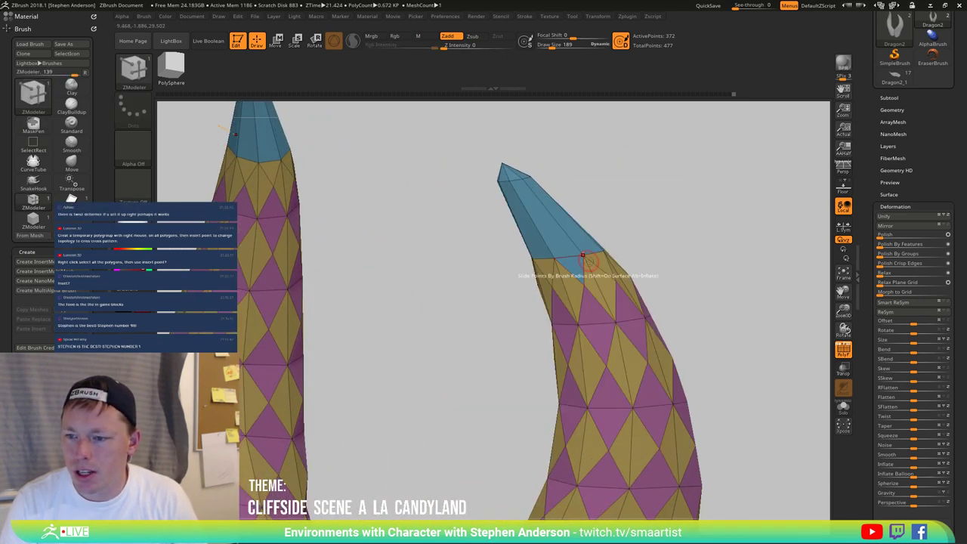
left_click_drag(639, 251, 616, 252)
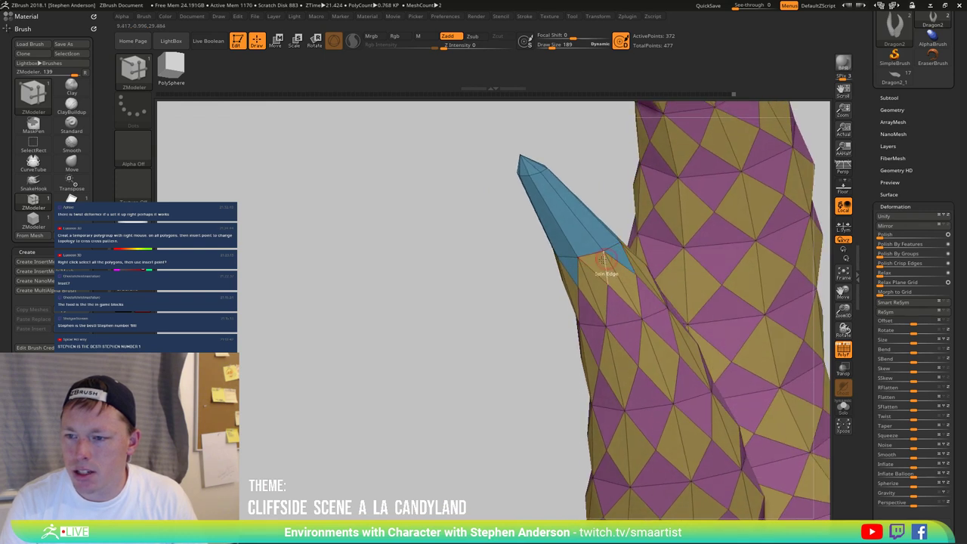
right_click_drag(609, 255, 574, 302)
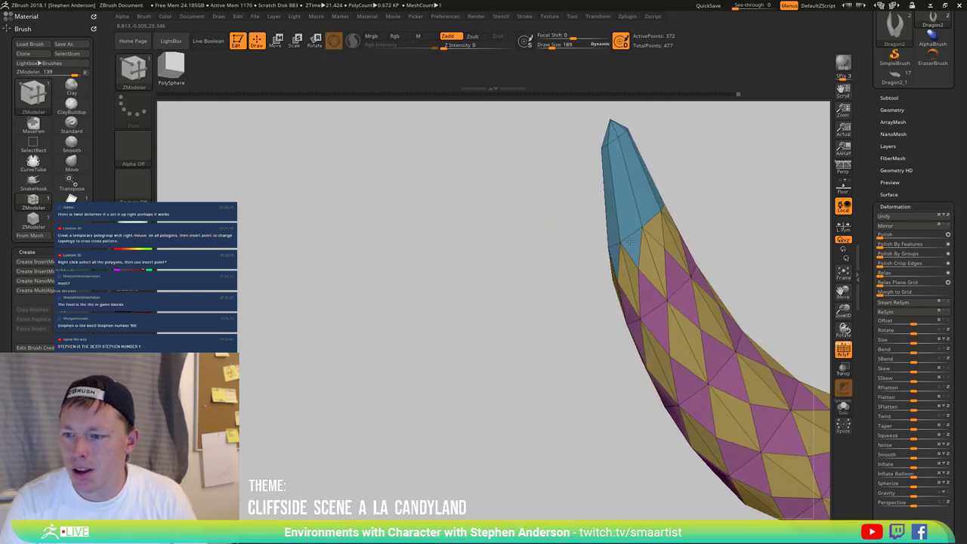
right_click_drag(652, 259, 633, 274)
left_click_drag(632, 273, 604, 253)
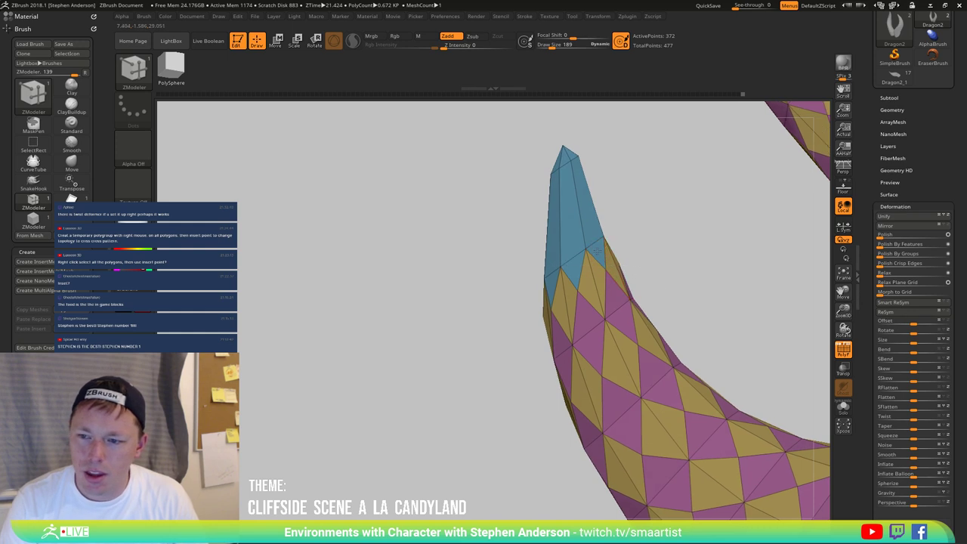
left_click(596, 251)
mouse_move(680, 268)
left_mouse_down()
mouse_move(583, 276)
mouse_move(600, 269)
left_mouse_up()
mouse_move(643, 281)
right_mouse_down("ctrl")
mouse_move(669, 259)
mouse_move(630, 304)
mouse_move(632, 323)
mouse_move(661, 262)
right_mouse_up("ctrl")
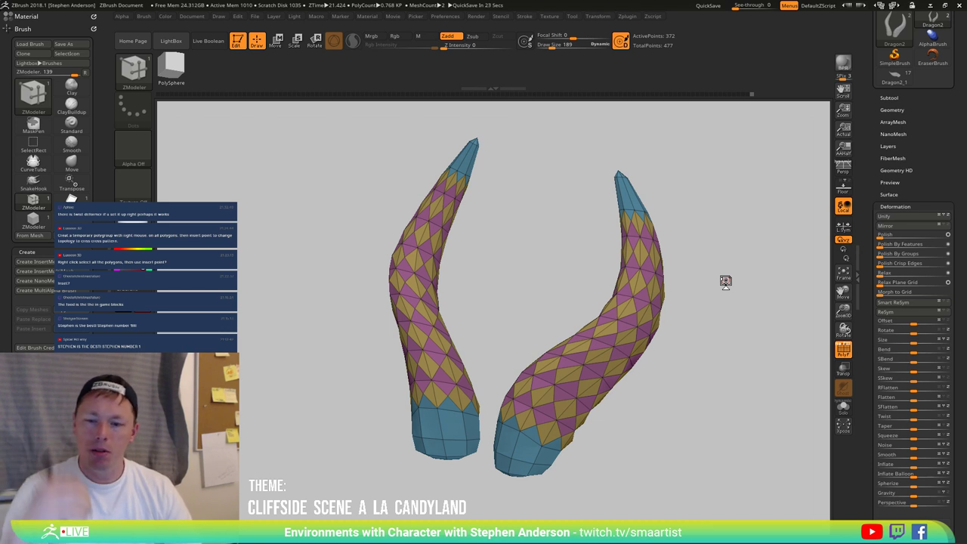
Step: Set the ZModeler polygon action to Inset with the Polygroup All target and the Inset Region modifier
mouse_move(658, 302)
right_mouse_down()
mouse_move(605, 306)
mouse_move(612, 284)
mouse_move(627, 279)
mouse_move(659, 308)
right_mouse_up()
key("space")
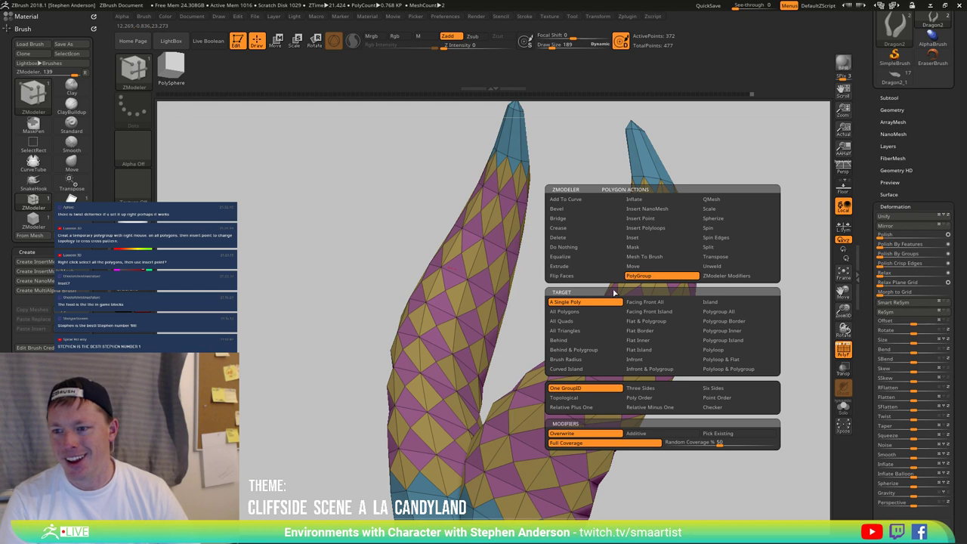
left_click(658, 238)
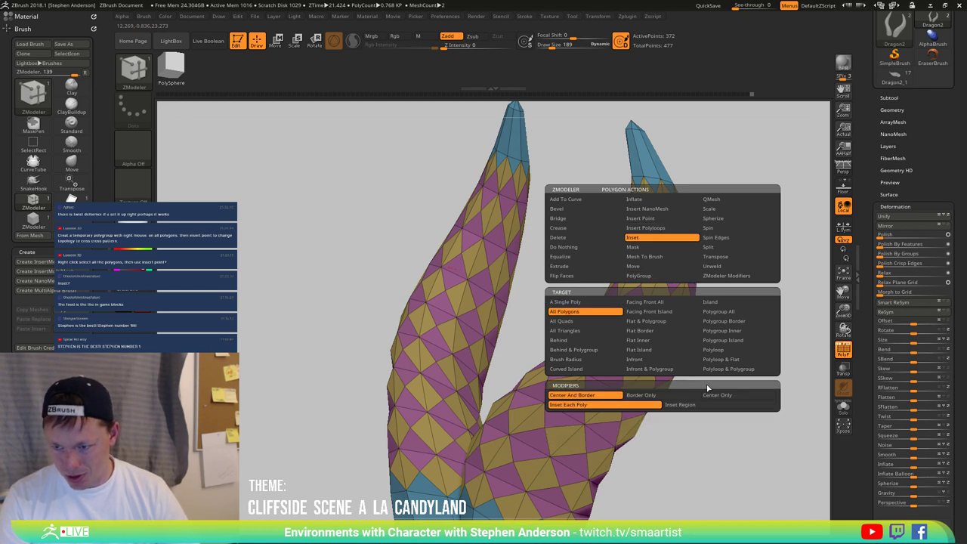
left_click(747, 311)
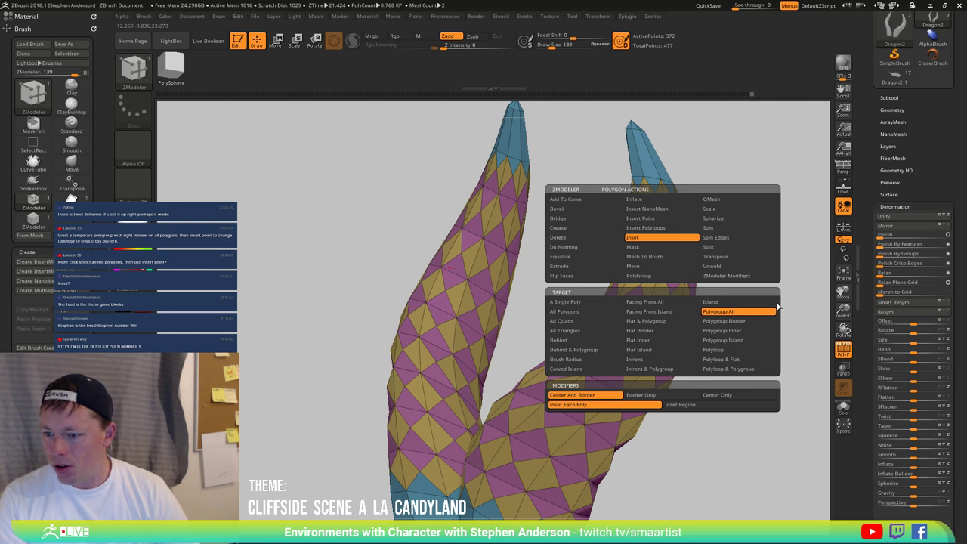
left_click(723, 403)
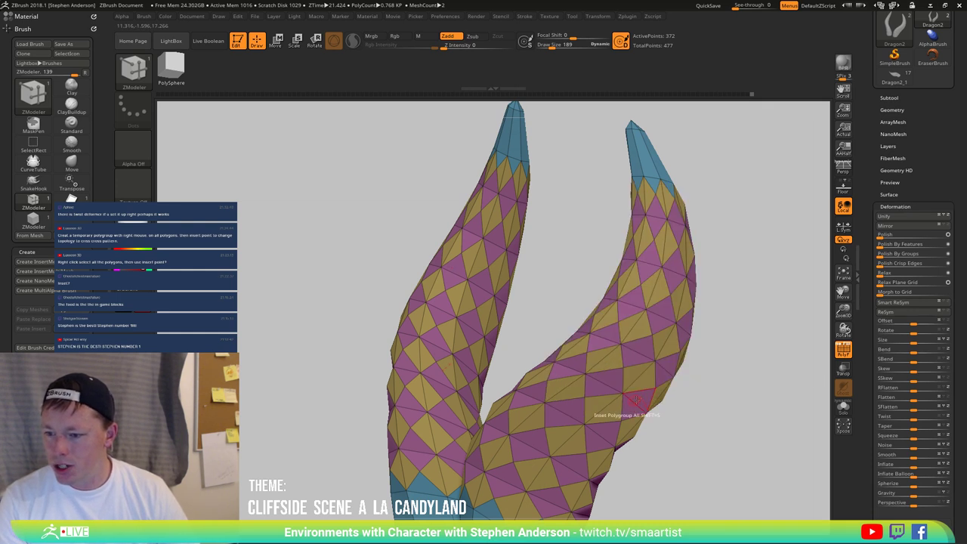
left_click(642, 399)
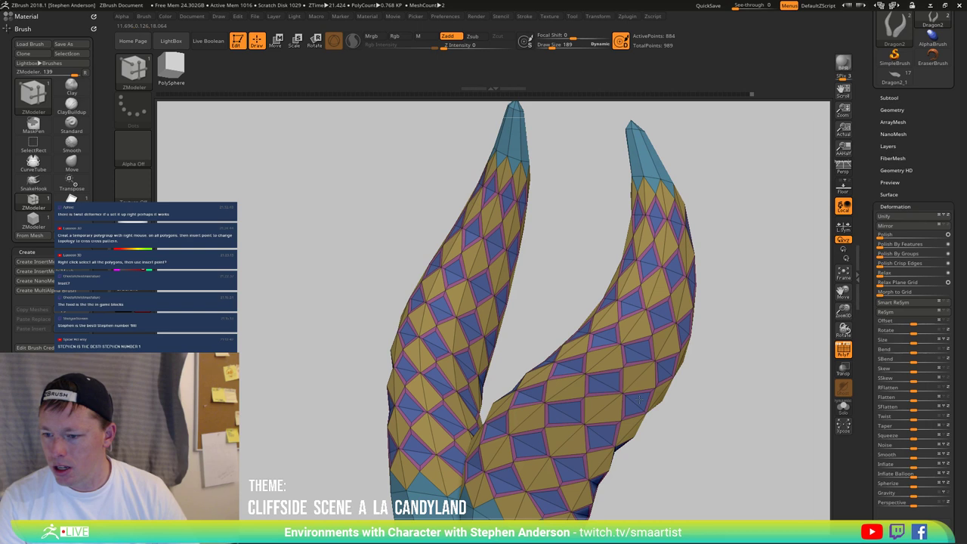
left_click_drag(639, 401, 641, 388)
key("ctrl+z")
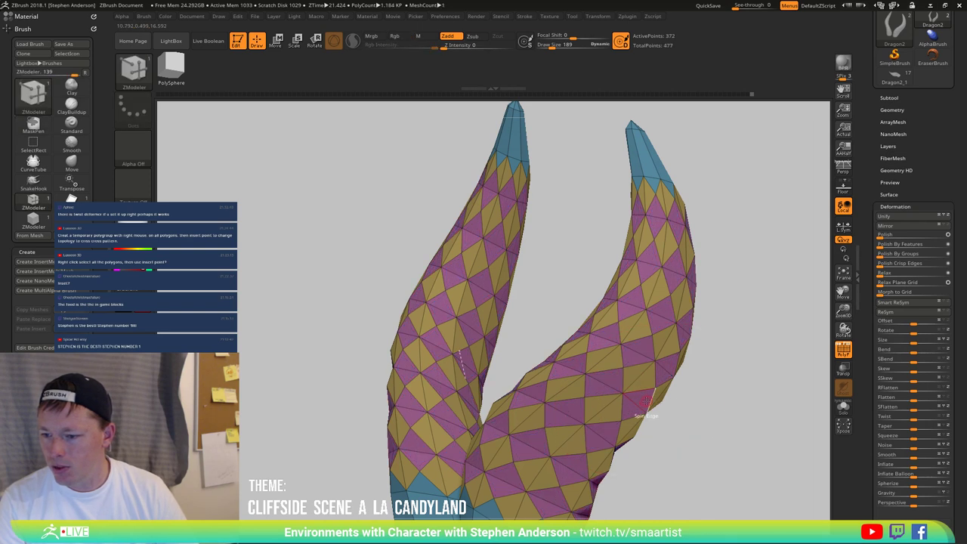
Step: Inset all pink diamonds and all yellow diamonds on both horns, leaving narrow border strips around each diamond
left_click(642, 401)
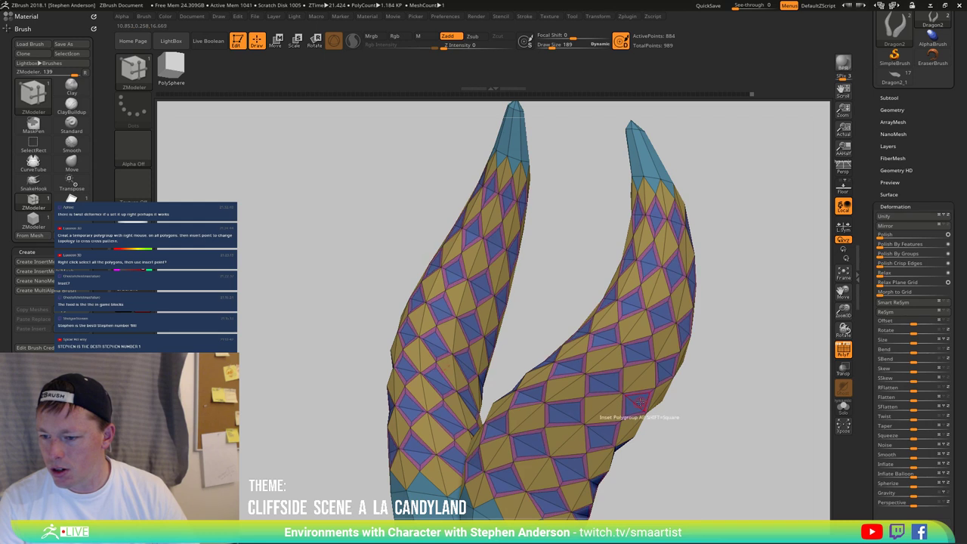
left_click(643, 383)
right_click_drag(653, 396, 650, 325)
mouse_move(599, 352)
right_mouse_down()
mouse_move(639, 360)
mouse_move(611, 356)
right_mouse_up()
key("space")
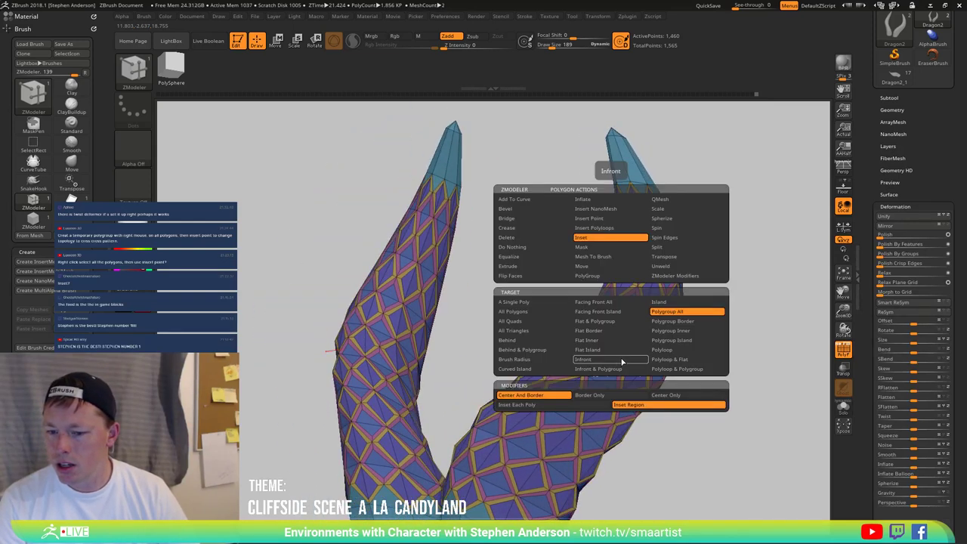
left_click(621, 363)
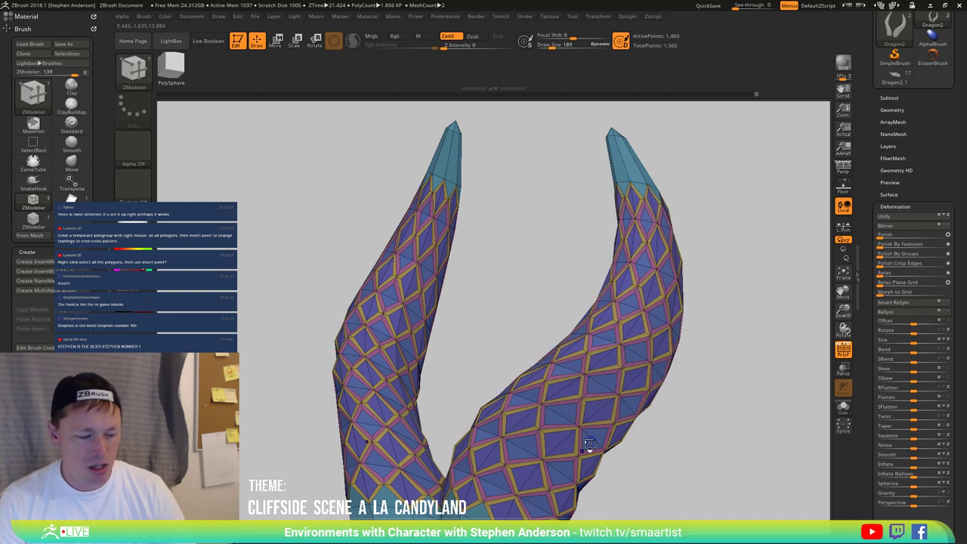
key("shift+f")
right_click_drag(586, 435, 553, 360, "ctrl")
key("shift+f")
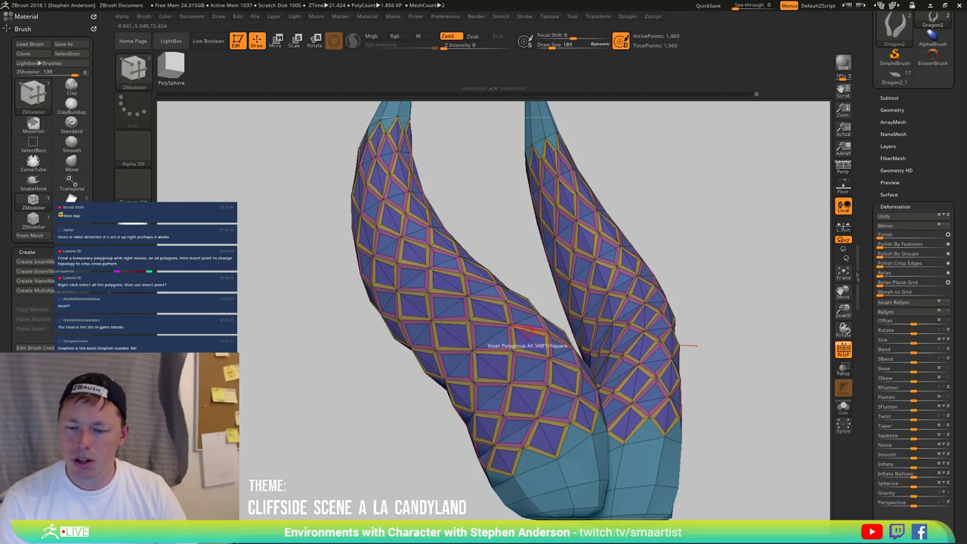
Step: Switch the polygon action to PolyGroup with the Polygroup All target and merge both sets of inner diamonds into one green polygroup
right_click_drag(529, 330, 507, 337)
right_click(499, 342)
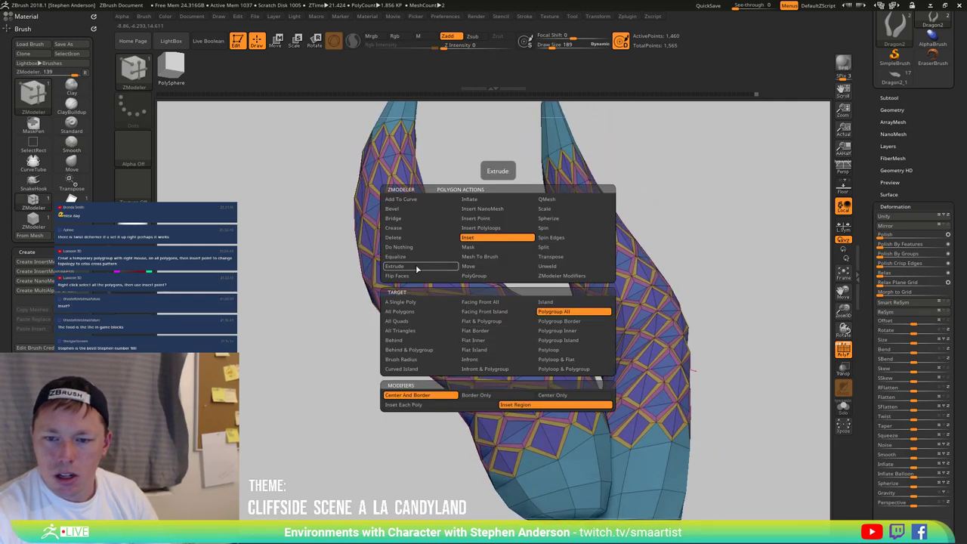
left_click(527, 277)
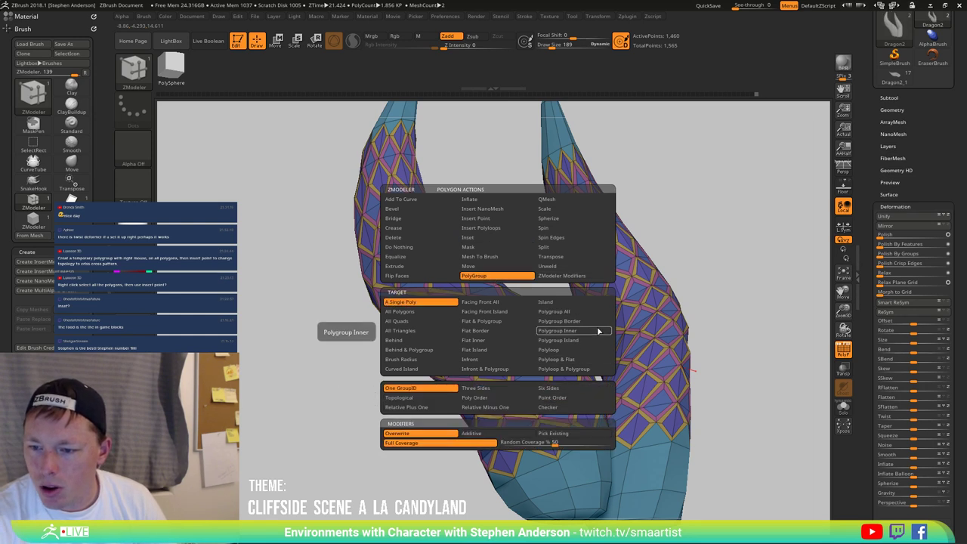
left_click(586, 313)
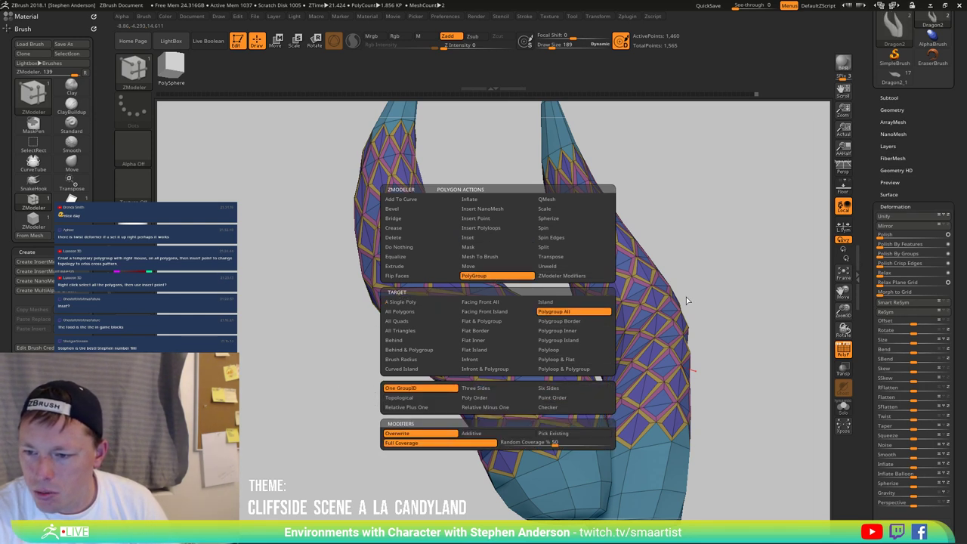
left_click(642, 315)
right_click_drag(578, 312, 480, 352, "ctrl")
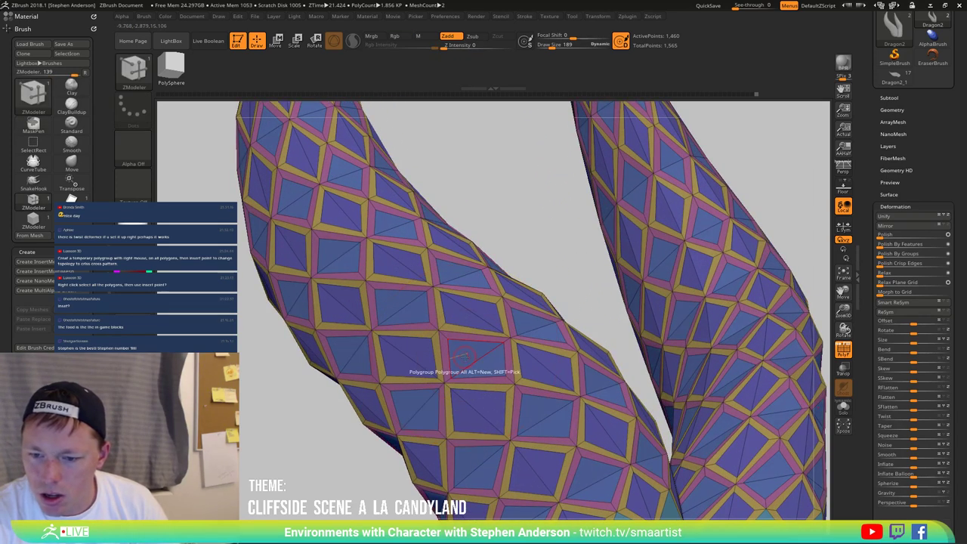
left_click(462, 355)
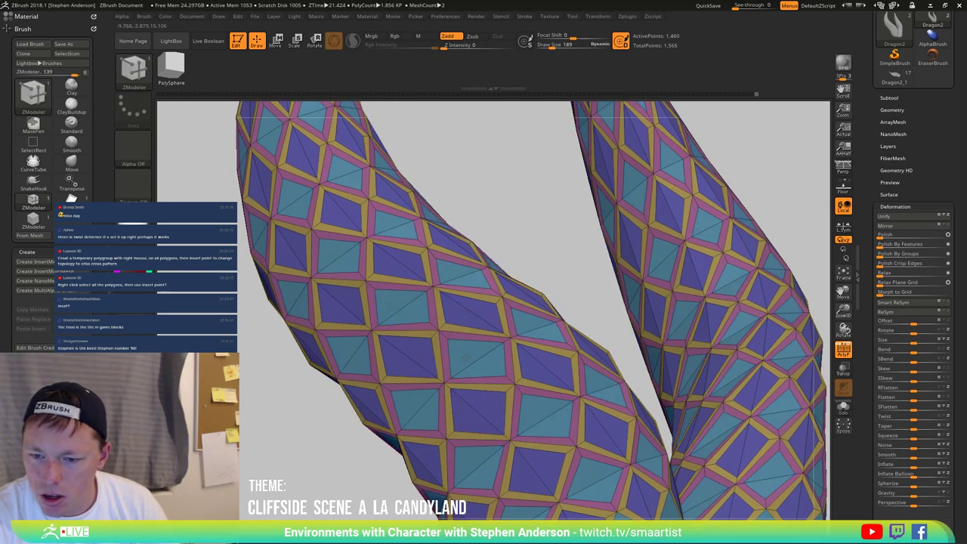
left_click(458, 317)
Step: Combine the yellow and pink border strips around the diamonds into a single purple polygroup
mouse_move(505, 355)
right_mouse_down("ctrl")
mouse_move(491, 296)
mouse_move(454, 300)
mouse_move(385, 277)
mouse_move(383, 291)
mouse_move(361, 261)
mouse_move(400, 277)
right_mouse_up("ctrl")
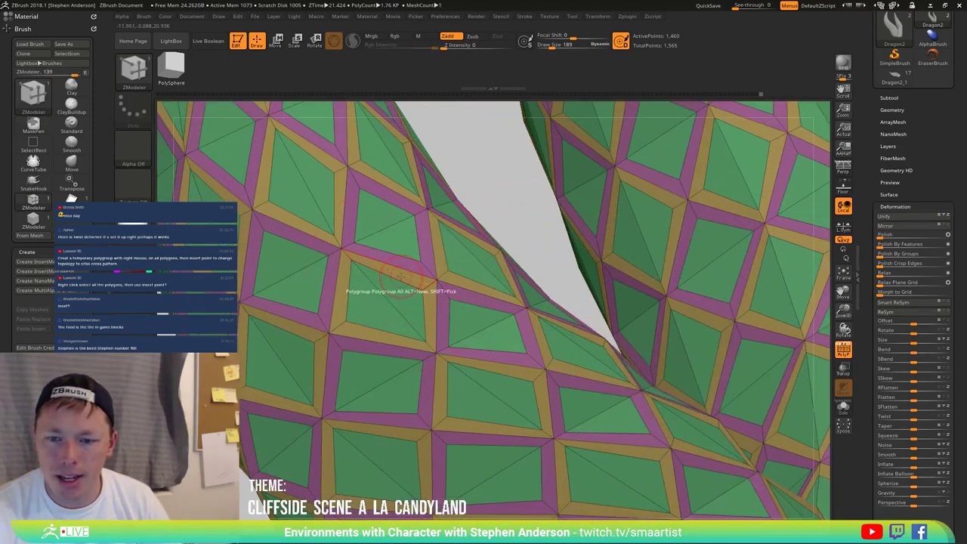
left_click(402, 277)
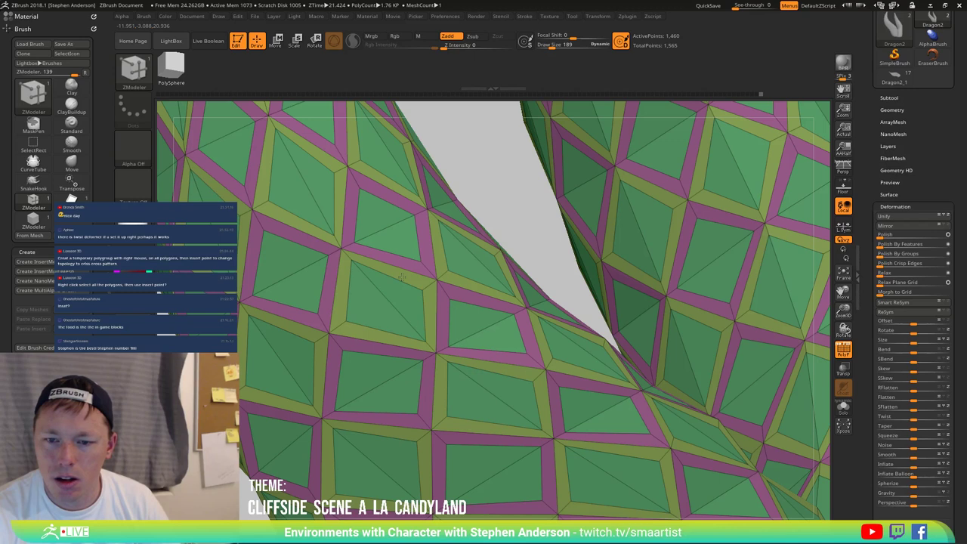
left_click(403, 276)
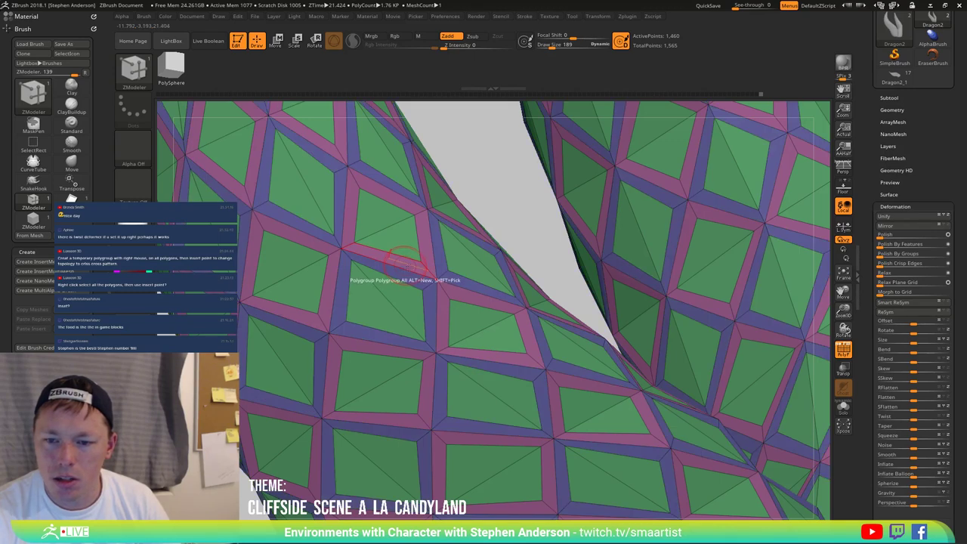
left_click(409, 267)
mouse_move(479, 352)
right_mouse_down("ctrl")
mouse_move(406, 246)
mouse_move(431, 276)
mouse_move(465, 293)
mouse_move(407, 265)
mouse_move(443, 307)
mouse_move(423, 317)
mouse_move(383, 309)
mouse_move(461, 363)
mouse_move(439, 340)
mouse_move(447, 342)
right_mouse_up("ctrl")
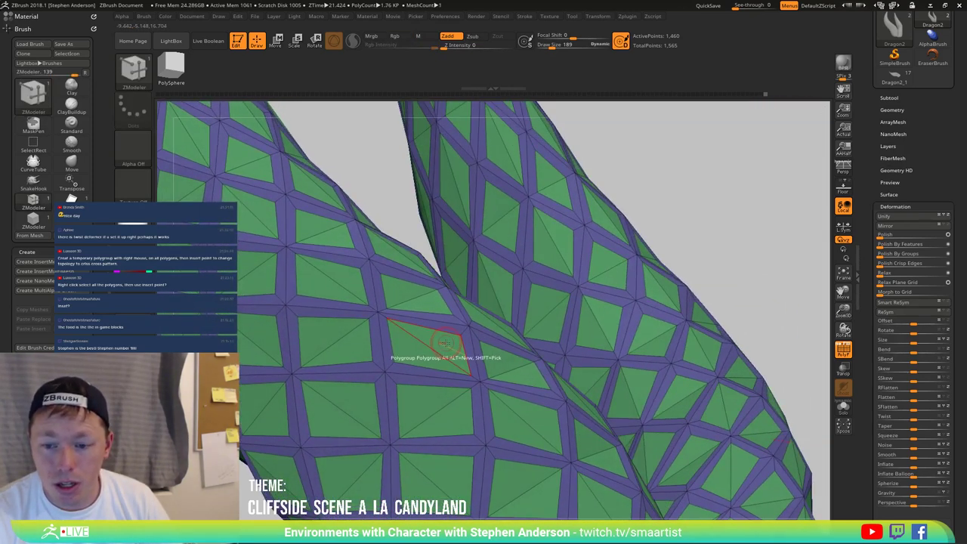
Step: Extrude all green inner diamonds slightly on both horns using the Polygroup All target
key("space")
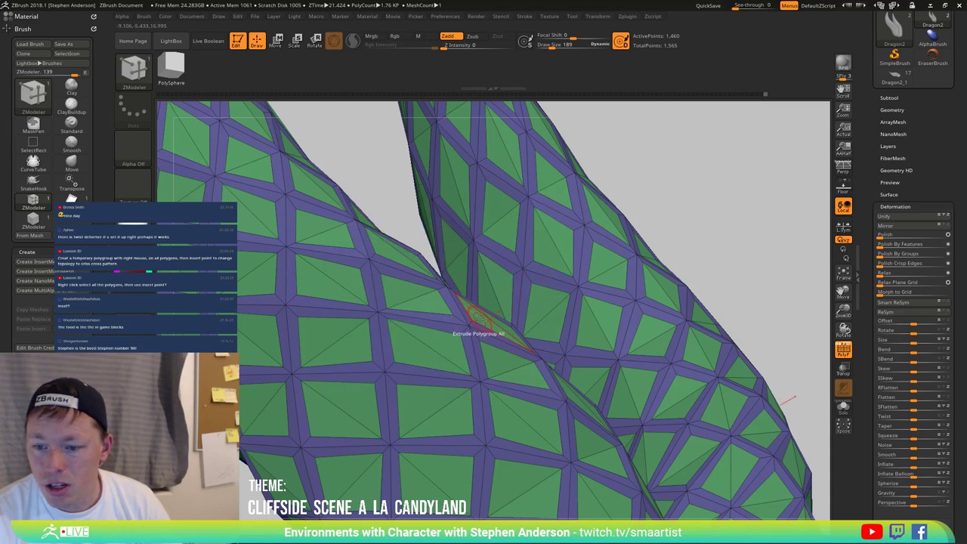
left_click_drag(478, 324, 475, 320)
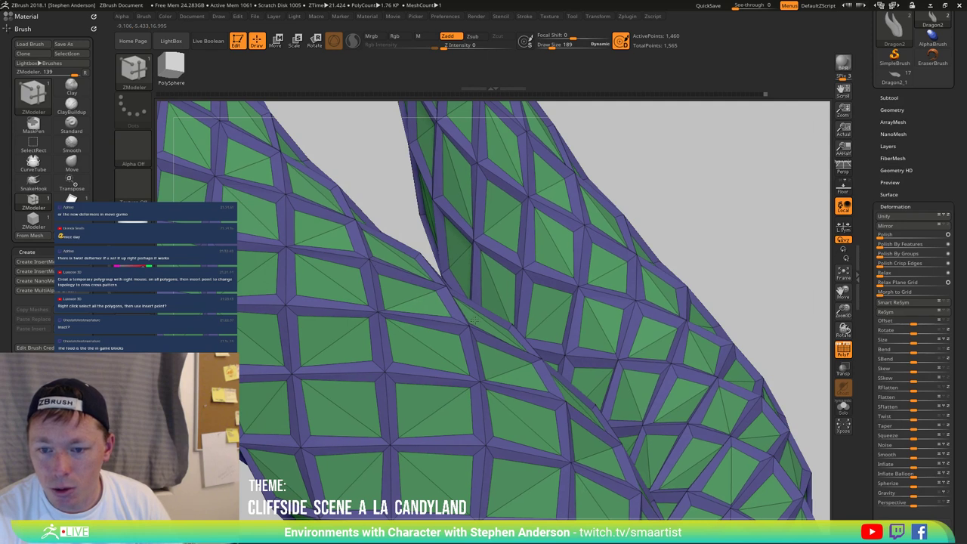
left_click(474, 320)
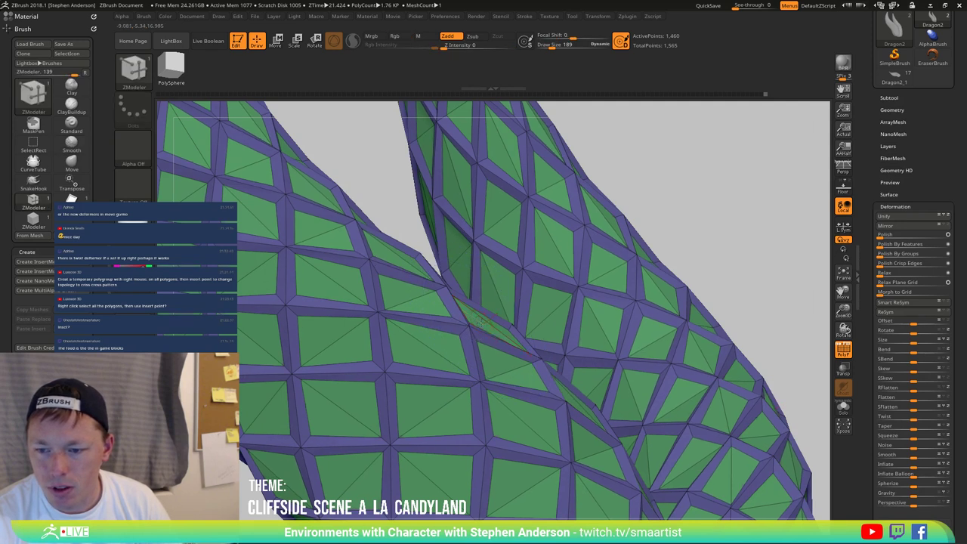
left_click_drag(481, 322, 479, 323)
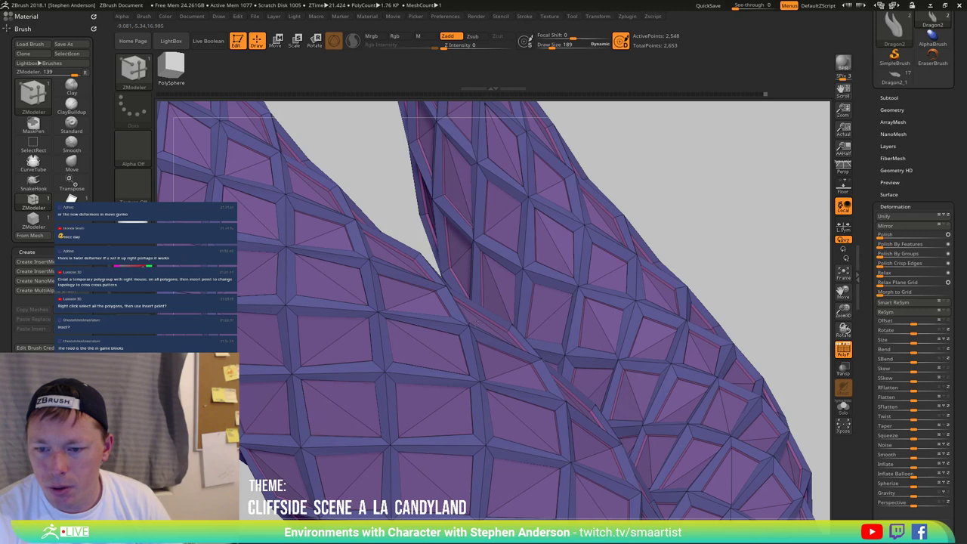
right_click_drag(514, 347, 598, 283, "ctrl")
key("shift+f")
right_click_drag(658, 298, 550, 360)
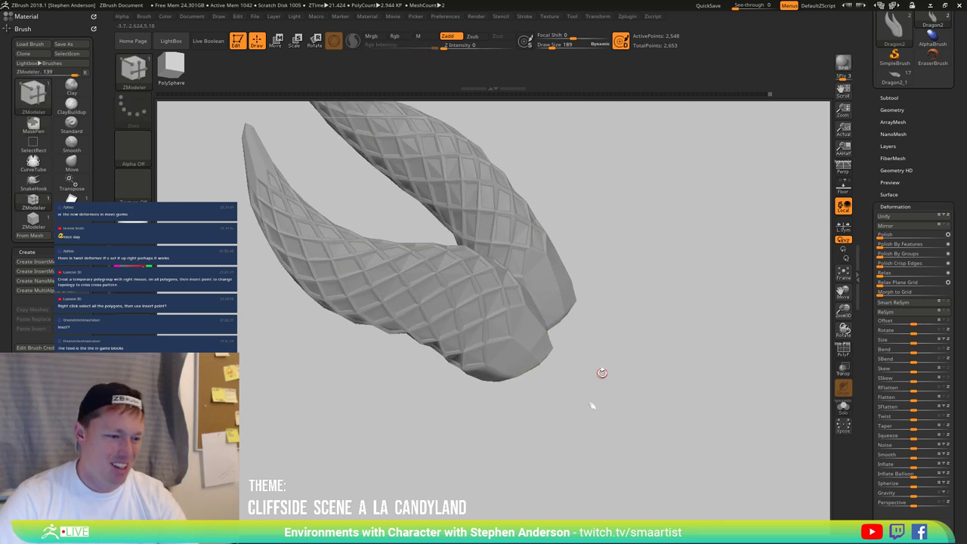
key("shift+f")
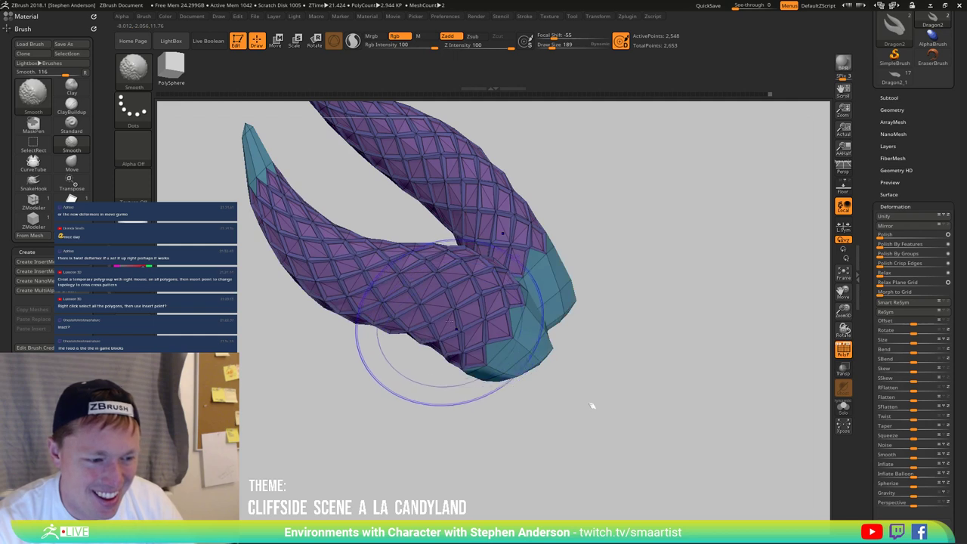
mouse_move(591, 406)
right_mouse_down("ctrl")
mouse_move(703, 495)
mouse_move(406, 304)
right_mouse_up("ctrl")
key("space")
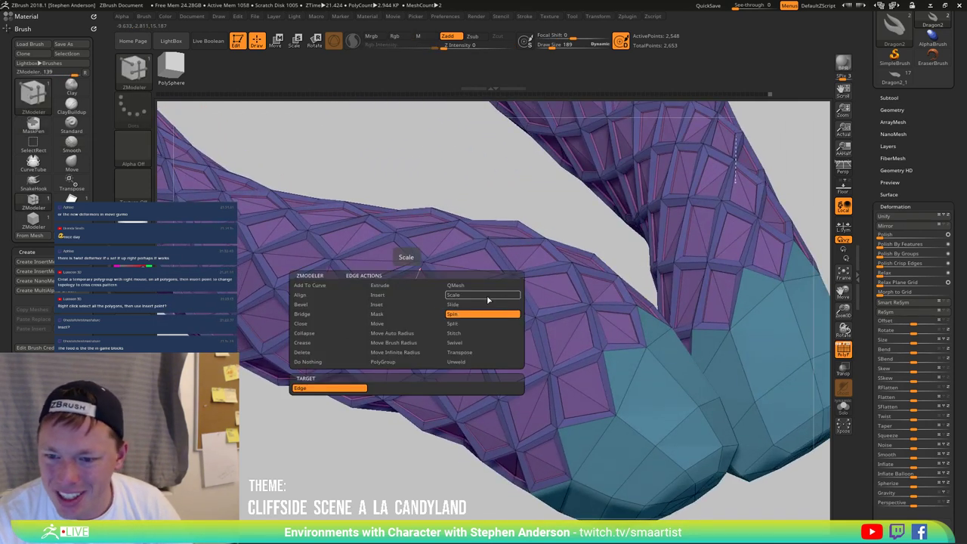
left_click(469, 327)
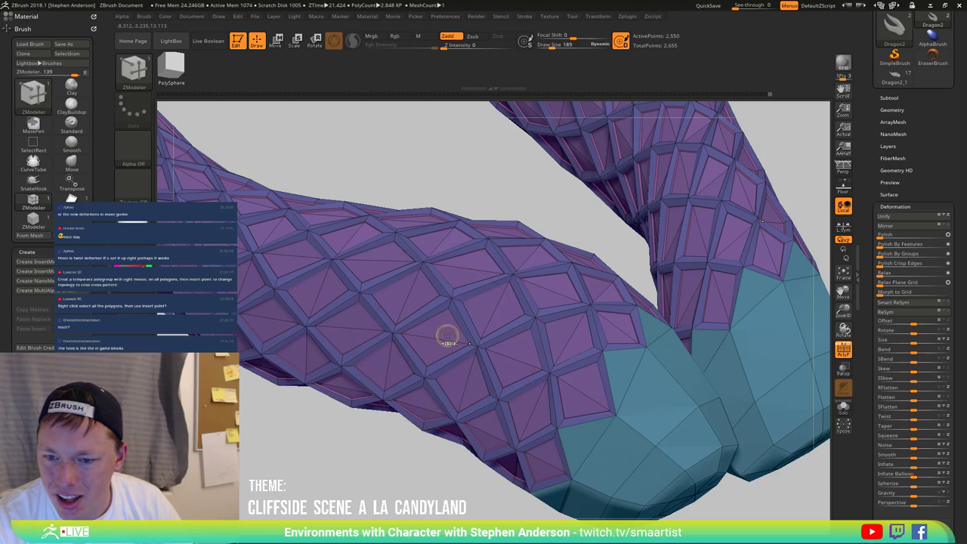
key("ctrl+z")
Step: Crease all edges of both horns using CreaseAll
key("f")
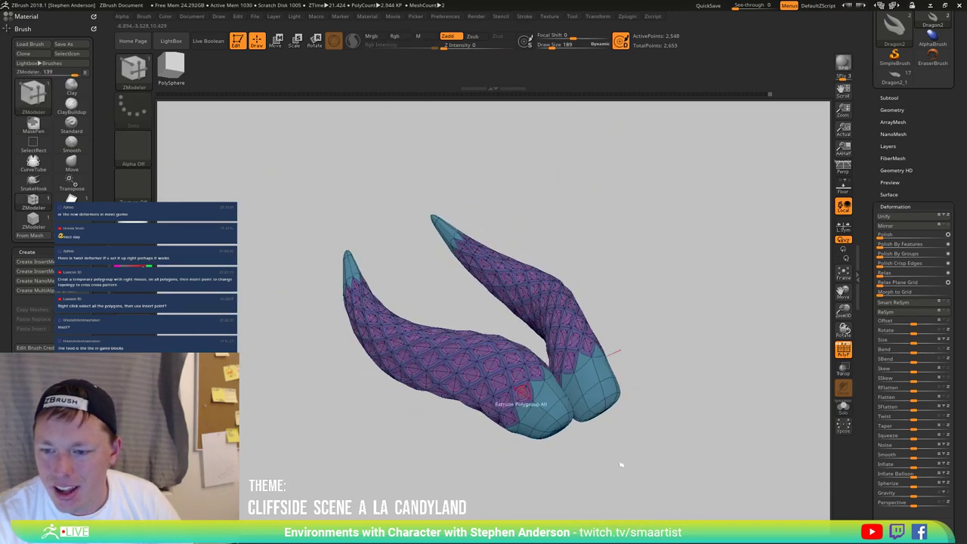
key("shift+f")
mouse_move(504, 398)
right_mouse_down()
mouse_move(503, 340)
mouse_move(498, 408)
mouse_move(484, 367)
mouse_move(440, 375)
mouse_move(440, 351)
mouse_move(523, 418)
mouse_move(401, 395)
mouse_move(476, 399)
mouse_move(459, 365)
mouse_move(462, 340)
mouse_move(490, 369)
mouse_move(449, 389)
mouse_move(463, 398)
mouse_move(459, 355)
mouse_move(516, 380)
right_mouse_up()
key("shift+d")
key("shift+f")
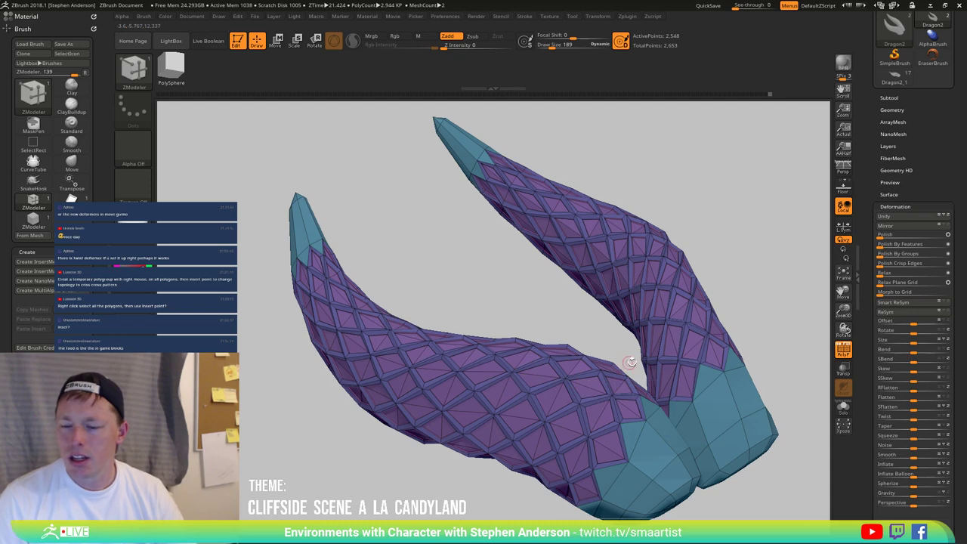
left_click(903, 110)
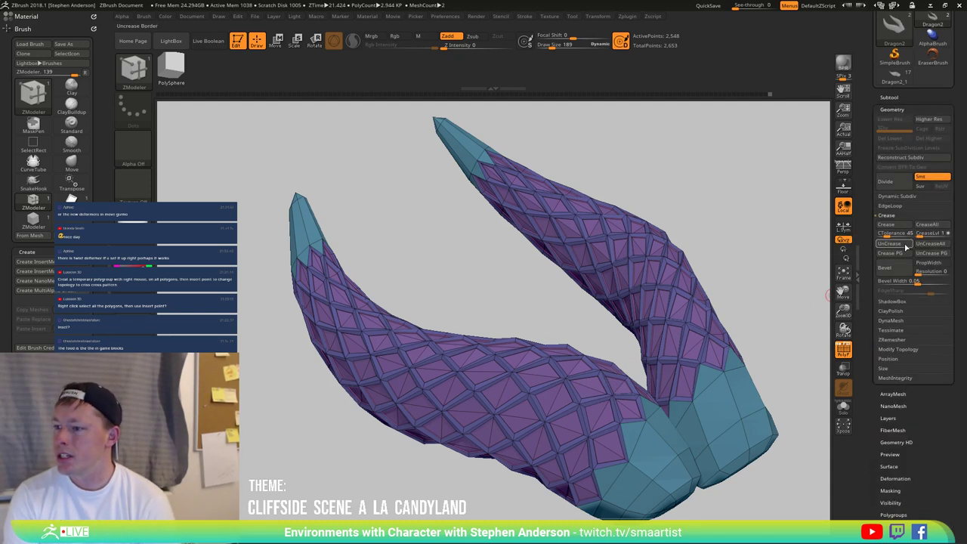
left_click(933, 225)
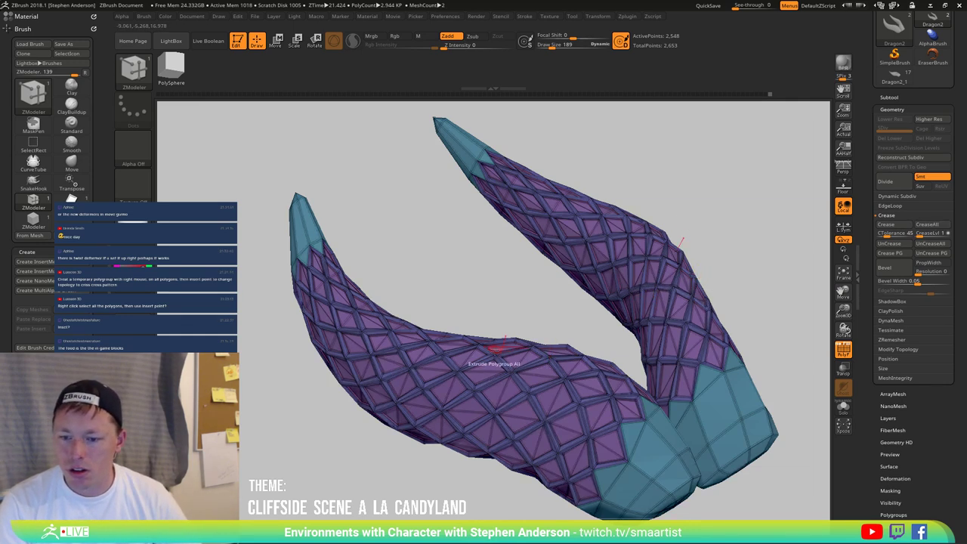
Step: Set the ZModeler polygon action to Crease with the Polygroup All target and the Polygroup Inner modifier
right_click_drag(448, 390, 476, 379, "ctrl")
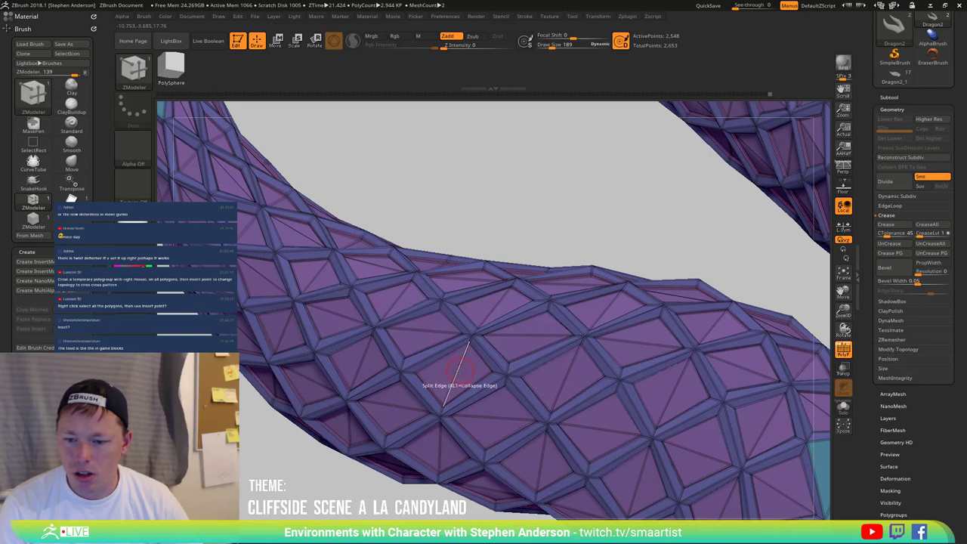
right_click(468, 370)
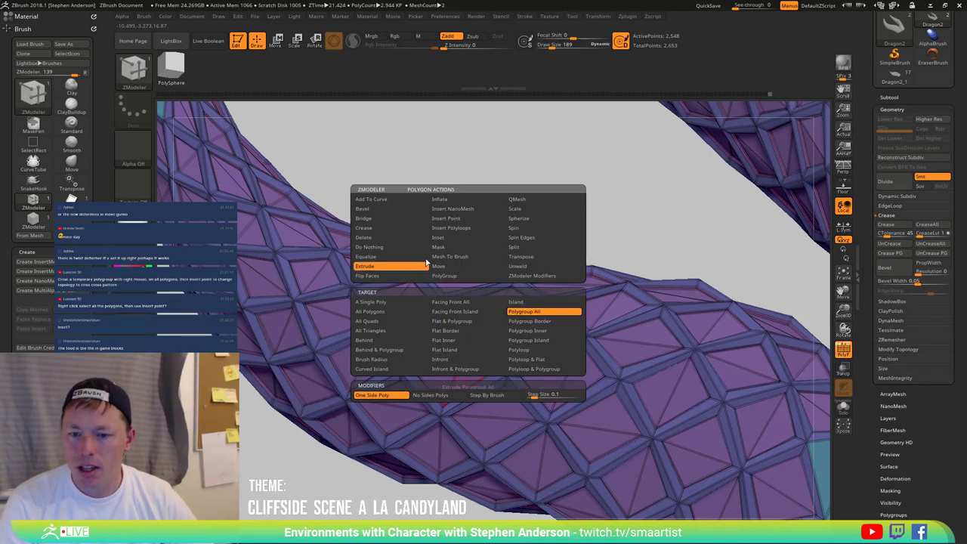
left_click(364, 228)
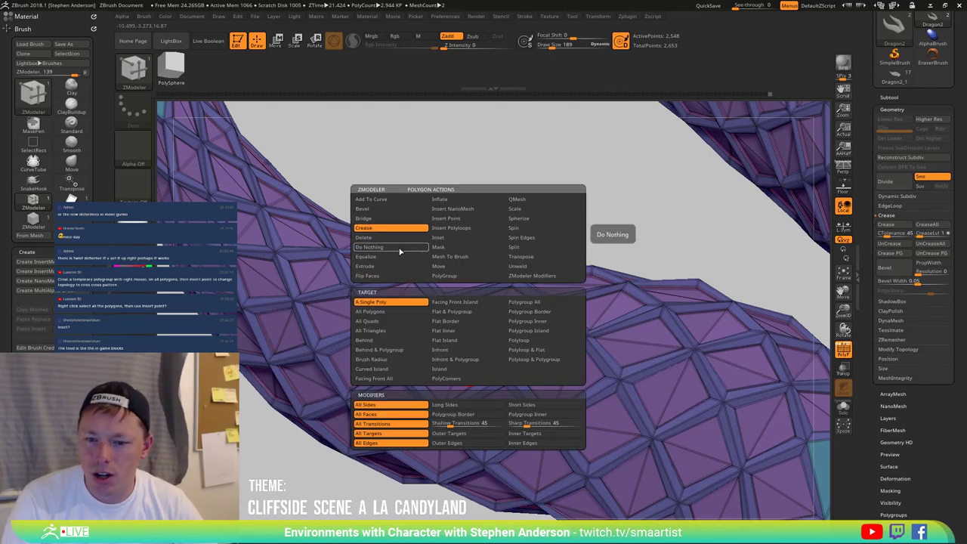
left_click(551, 303)
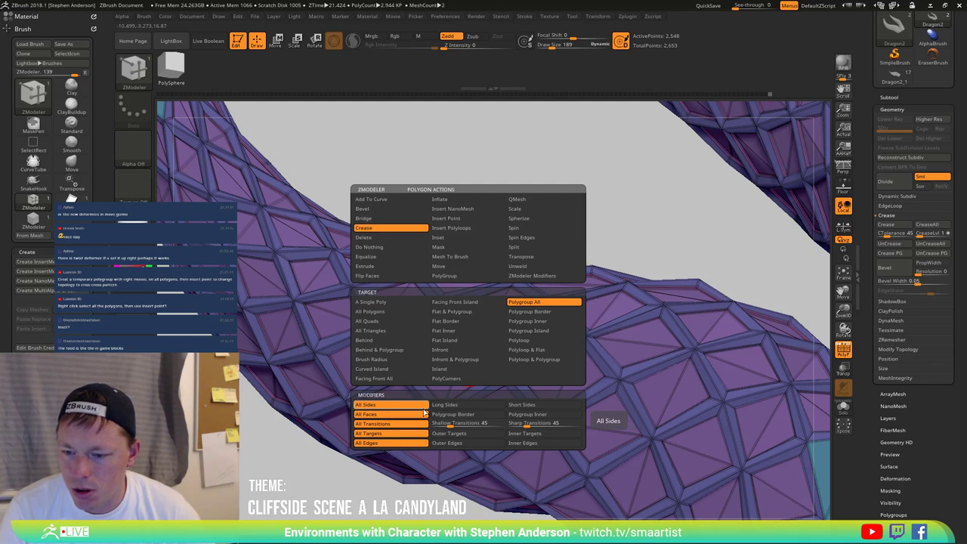
left_click(544, 414)
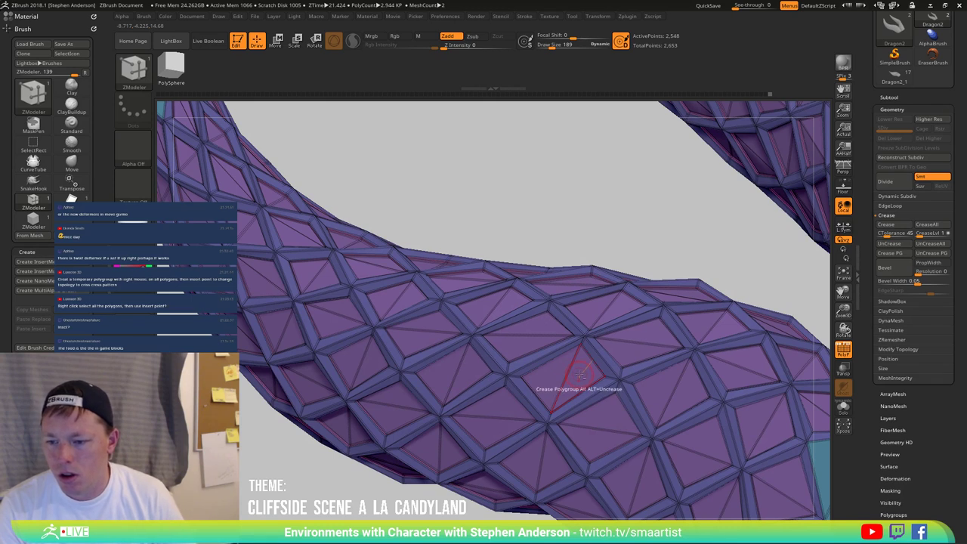
Step: Try uncreasing the inner edges of the purple polygroup, and undo the last two crease changes on the horns
left_click(589, 376, "alt")
key("ctrl+z")
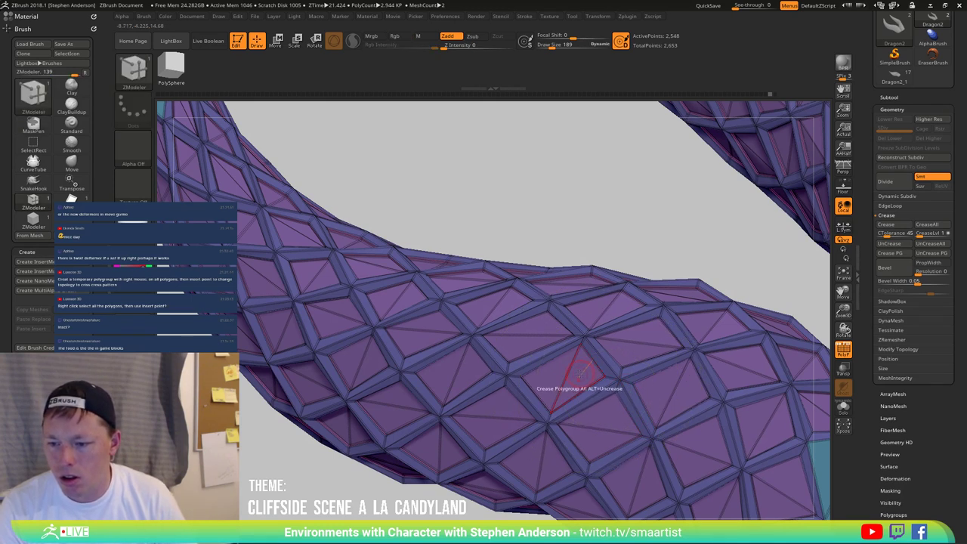
key("ctrl+z")
right_click_drag(572, 385, 684, 452, "alt")
mouse_move(474, 324)
right_mouse_down("ctrl")
mouse_move(524, 431)
mouse_move(433, 335)
right_mouse_up("ctrl")
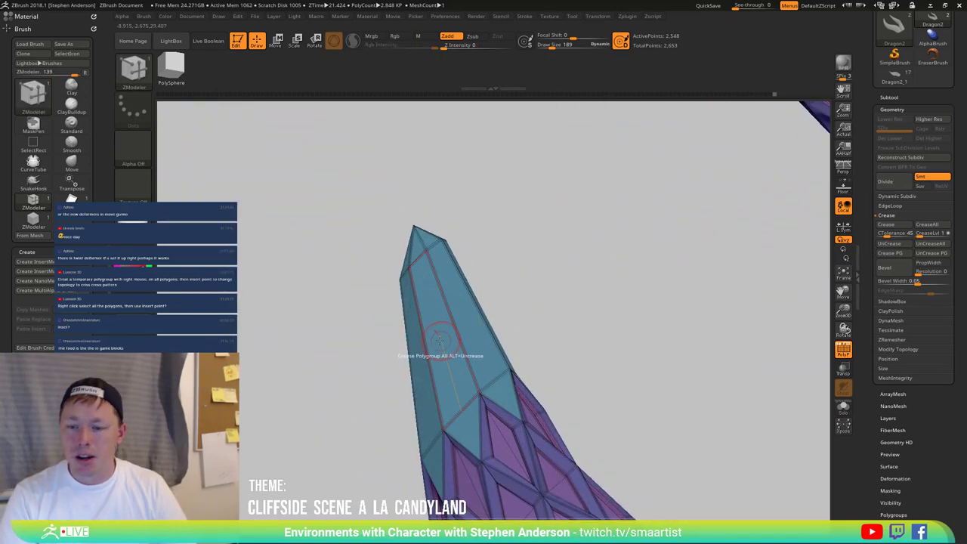
Step: Preview the horns with dynamic subdivision and inspect the smoothed diamond relief and the horn tip
key("space")
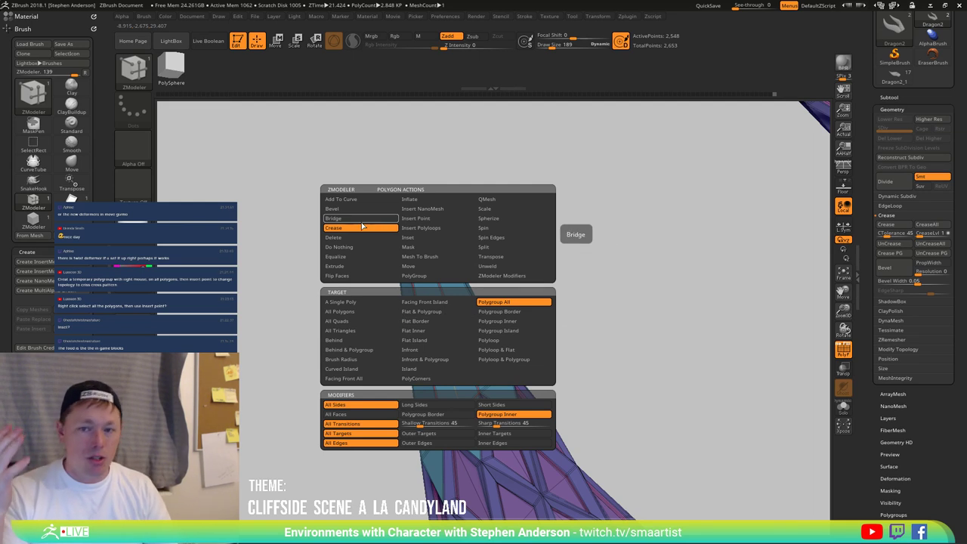
right_click_drag(375, 302, 533, 346)
key("d")
left_click_drag(532, 343, 563, 366)
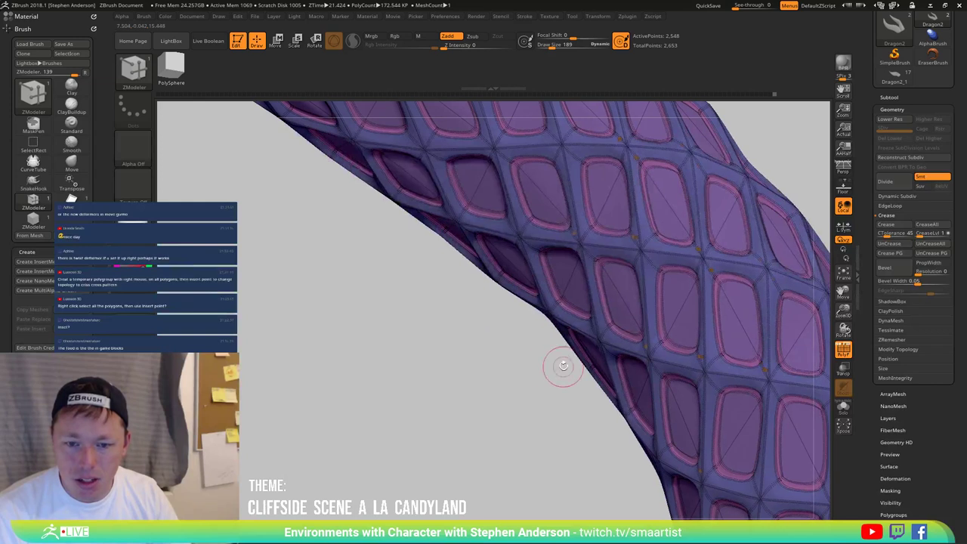
right_click_drag(658, 330, 272, 299)
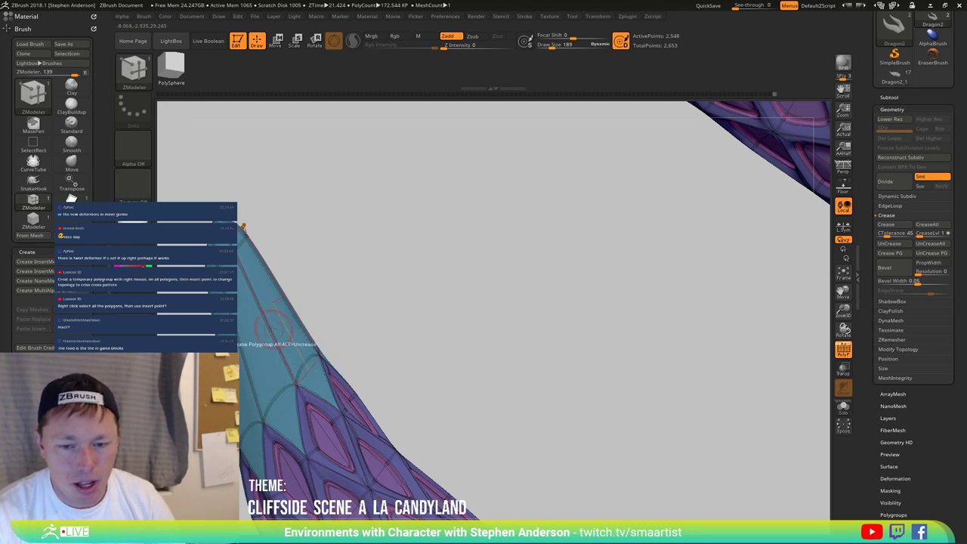
Step: Review the Crease options, try the Polygroup Inner crease on the teal horn tip, and turn off the smooth preview
key("space")
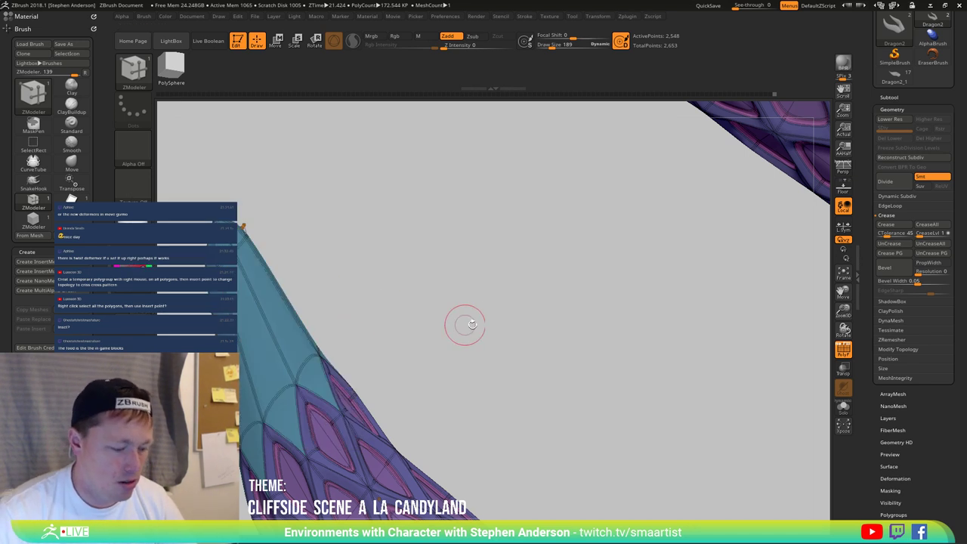
left_click_drag(416, 434, 665, 290, "alt")
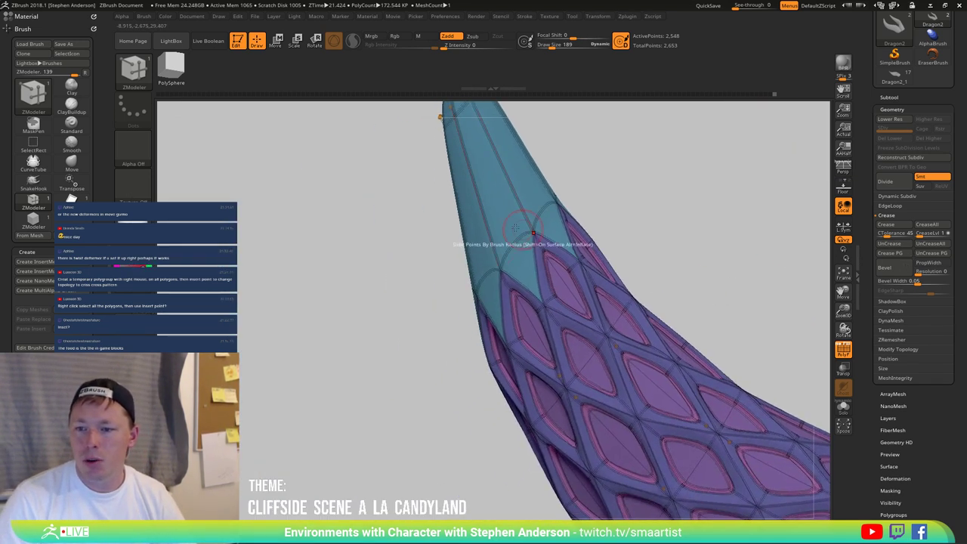
key("space")
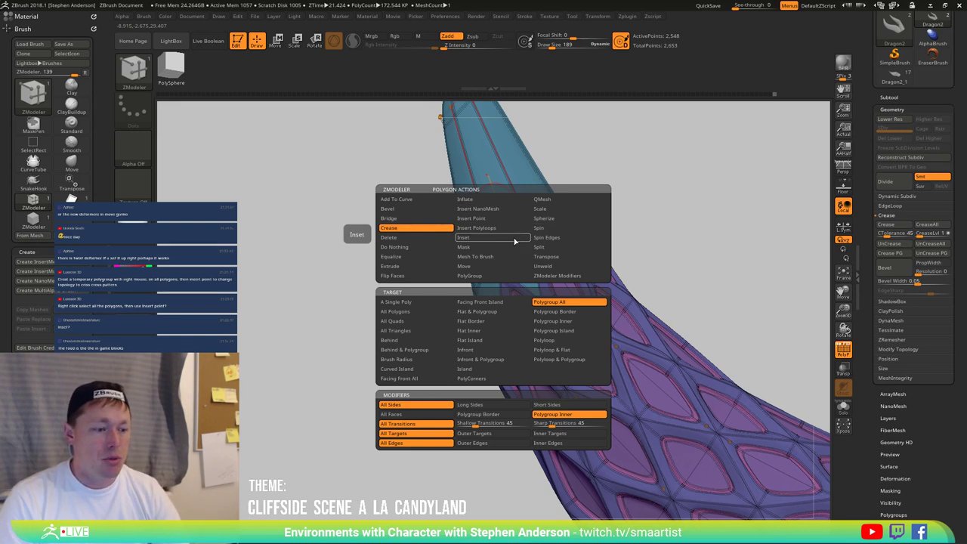
left_click(414, 233)
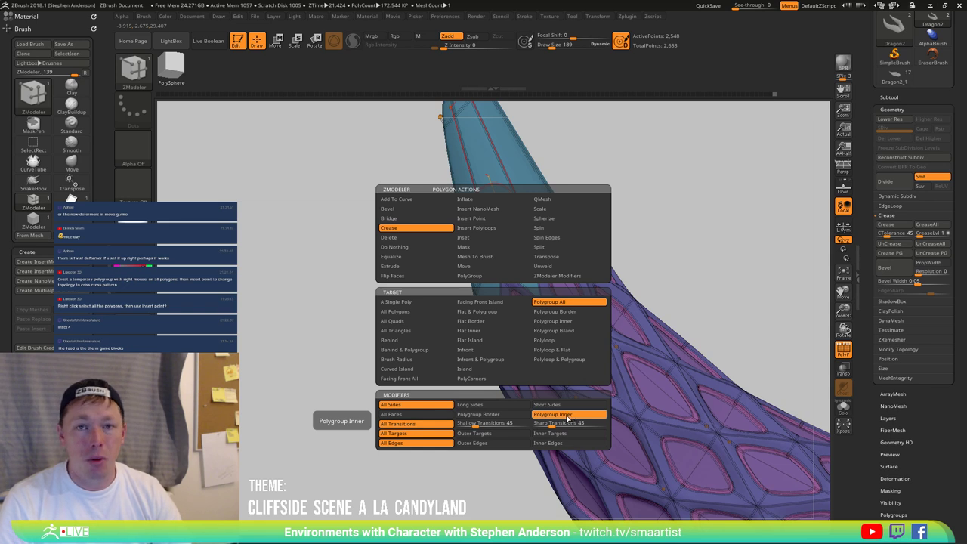
right_click_drag(519, 198, 494, 240, "alt")
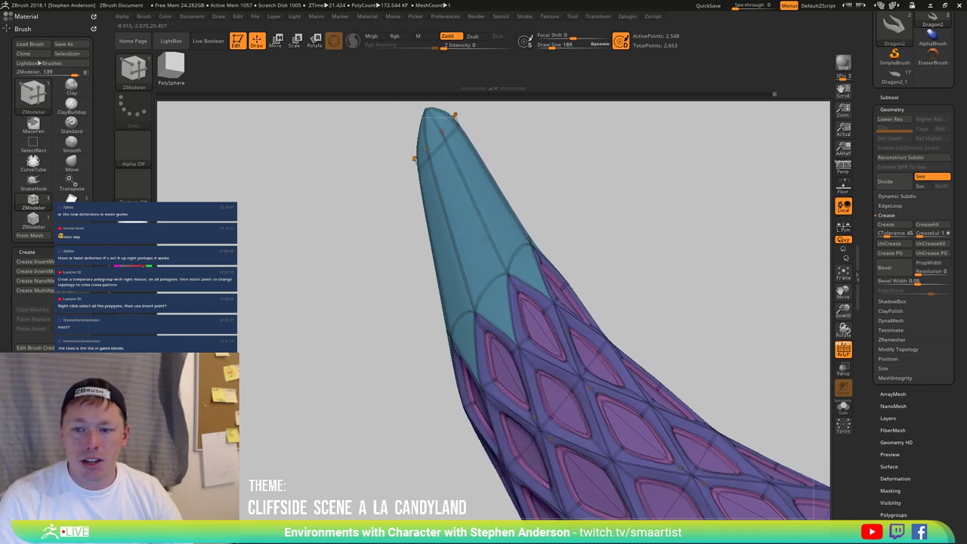
left_click(466, 221)
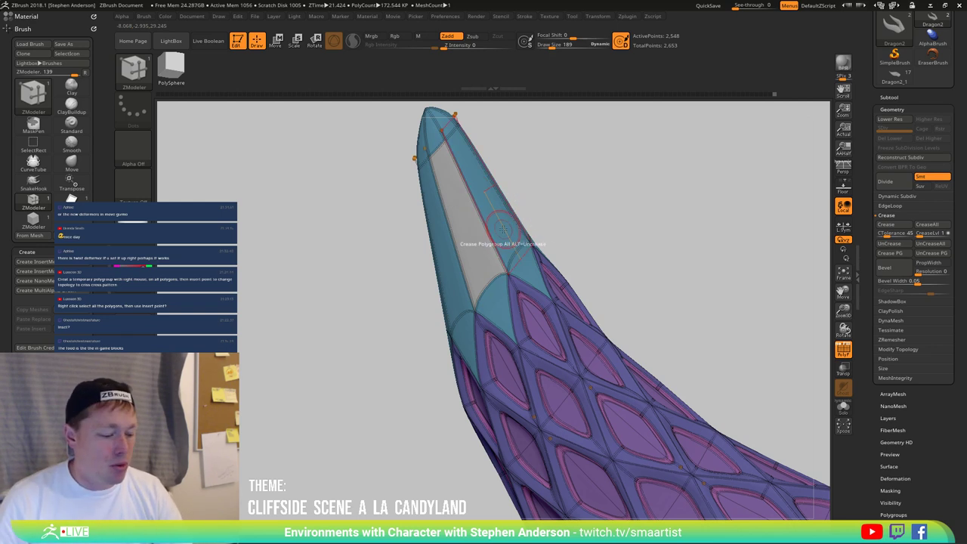
key("shift+d")
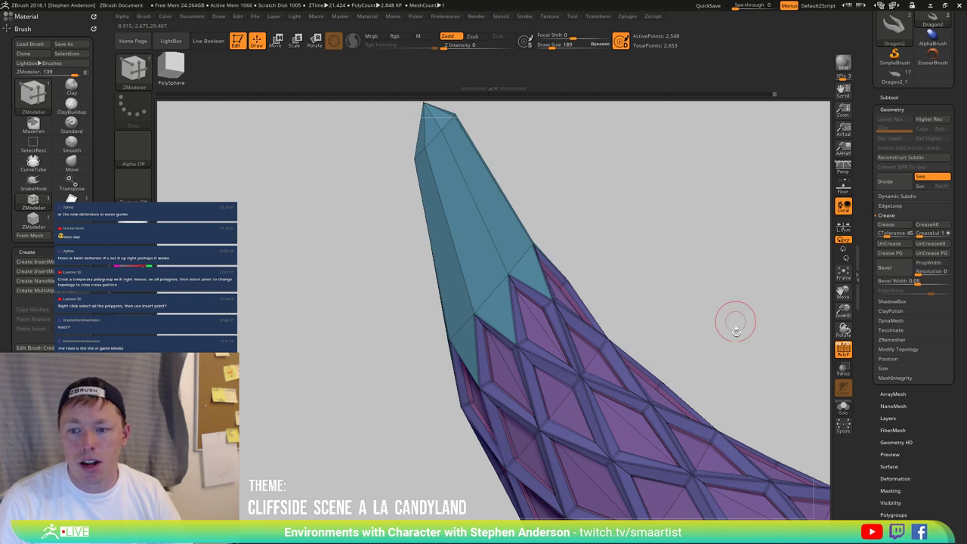
Step: Turn on the dynamic subdivision preview again and hide the polyframe to view both whole horns
mouse_move(668, 257)
right_mouse_down("ctrl")
mouse_move(641, 226)
mouse_move(552, 319)
mouse_move(593, 320)
mouse_move(567, 348)
mouse_move(578, 336)
mouse_move(521, 314)
mouse_move(781, 457)
mouse_move(800, 453)
right_mouse_up("ctrl")
key("d")
key("shift+f")
key("shift+f")
key("shift+f")
right_click_drag(501, 388, 523, 361)
left_click_drag(523, 361, 499, 357)
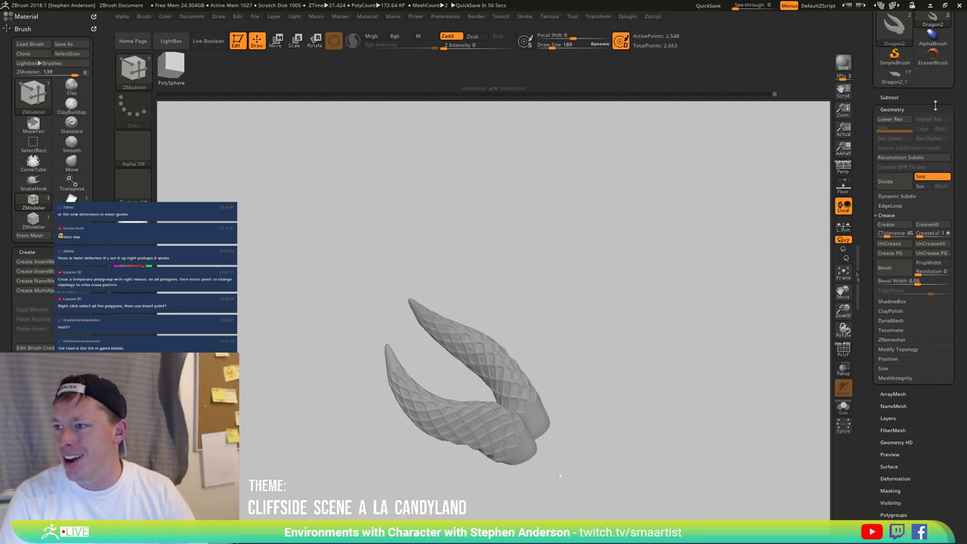
Step: Switch to the Dragon2_1 tool with the full dragon head and show its subtool list
left_click_drag(952, 92, 952, 133)
left_click(898, 127)
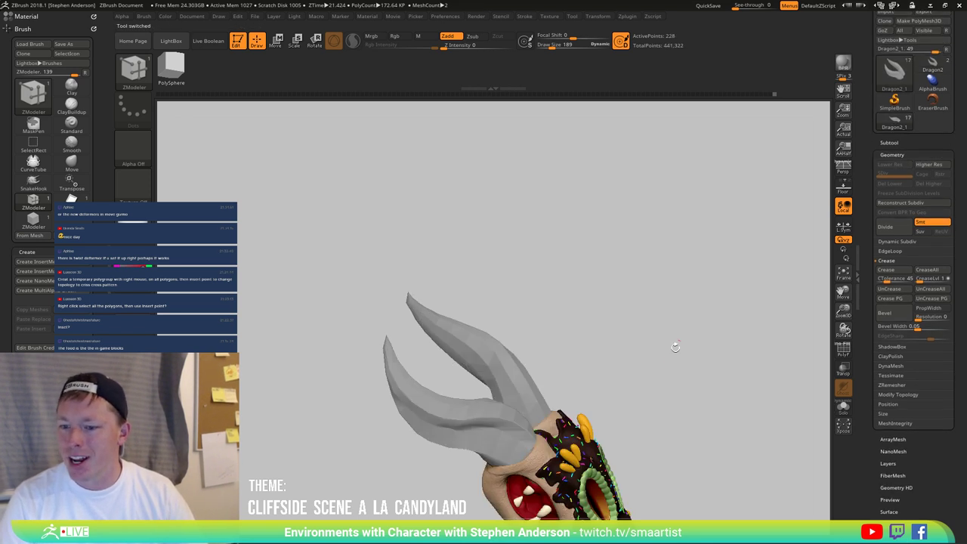
left_click_drag(674, 346, 669, 321)
left_click(889, 144)
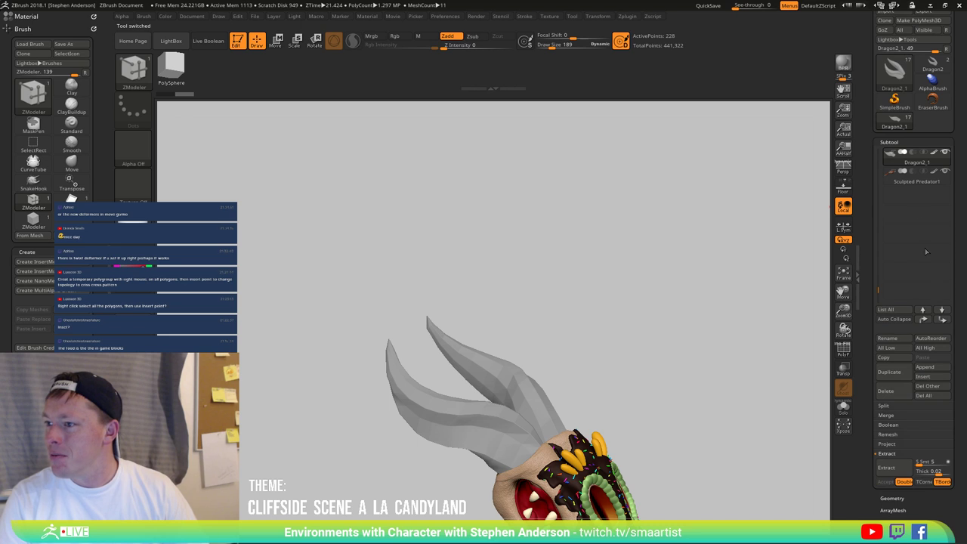
Step: Insert the patterned Dragon2 horns as a new subtool directly below Dragon2_1
mouse_move(892, 175)
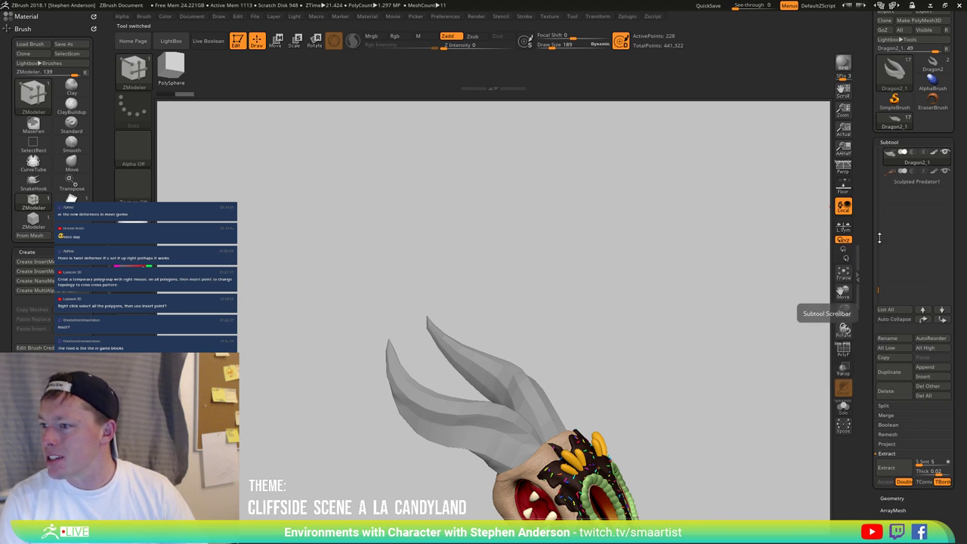
left_click(933, 378)
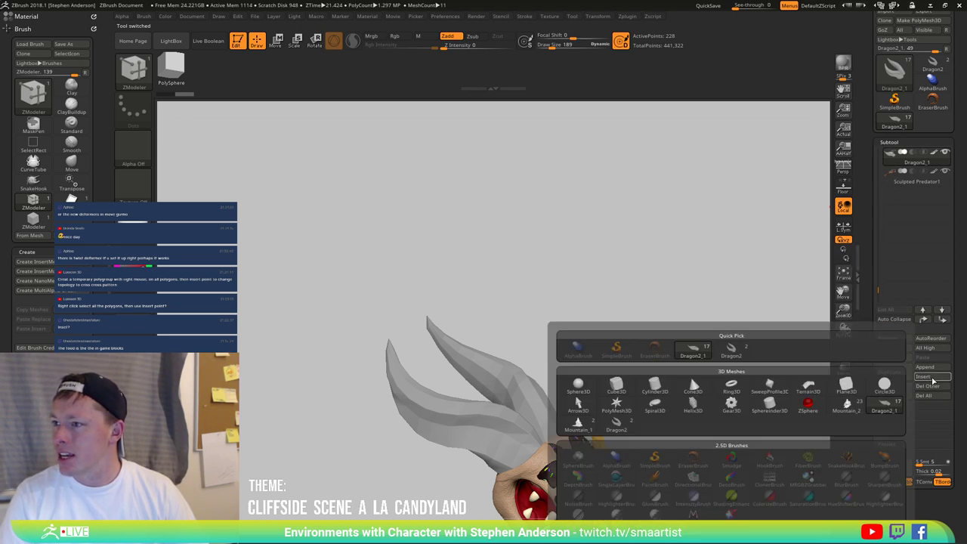
left_click(731, 348)
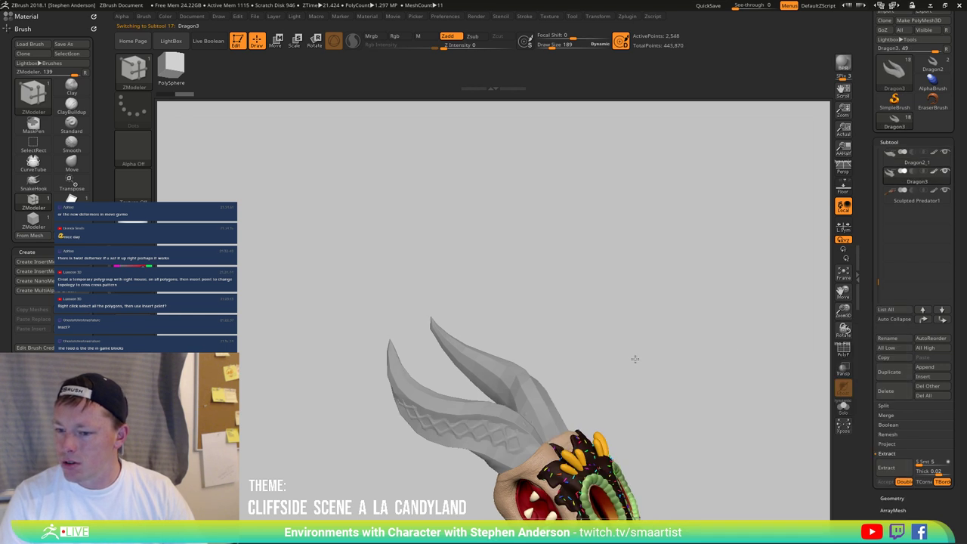
left_click_drag(633, 356, 619, 359)
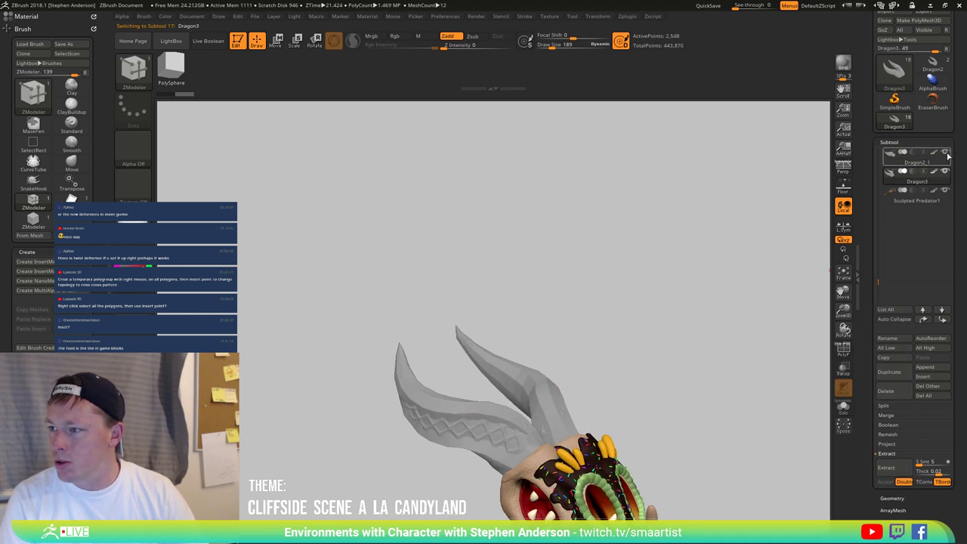
Step: Hide the original Dragon2_1 horns and select the Move brush for the patterned horns in side view
mouse_move(690, 280)
left_mouse_down()
mouse_move(639, 302)
mouse_move(628, 284)
mouse_move(713, 315)
mouse_move(682, 287)
mouse_move(690, 317)
mouse_move(692, 279)
mouse_move(622, 259)
left_mouse_up()
key("b")
key("m")
key("v")
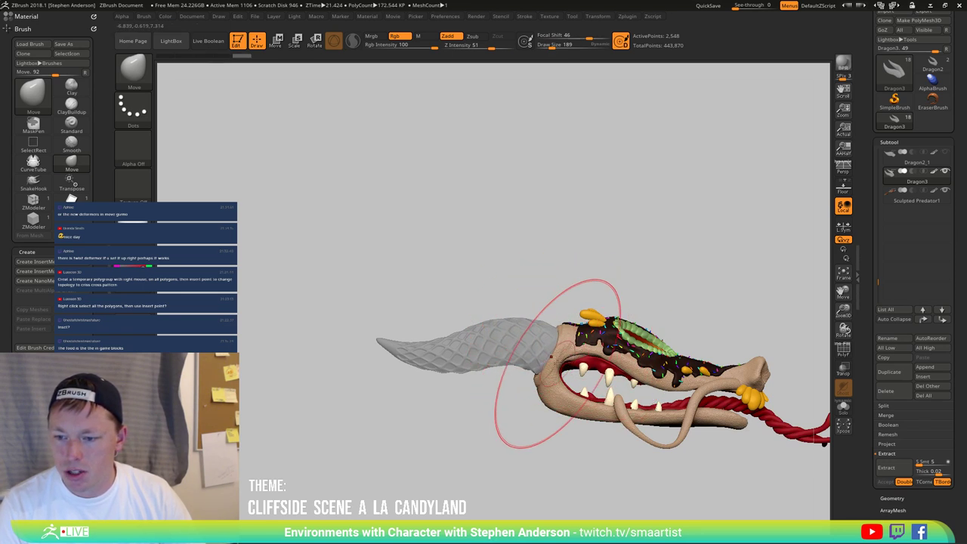
Step: Reshape the horns' side profile into a stronger curve with the Move brush at draw sizes 136 and 198
key("s")
left_click(555, 333)
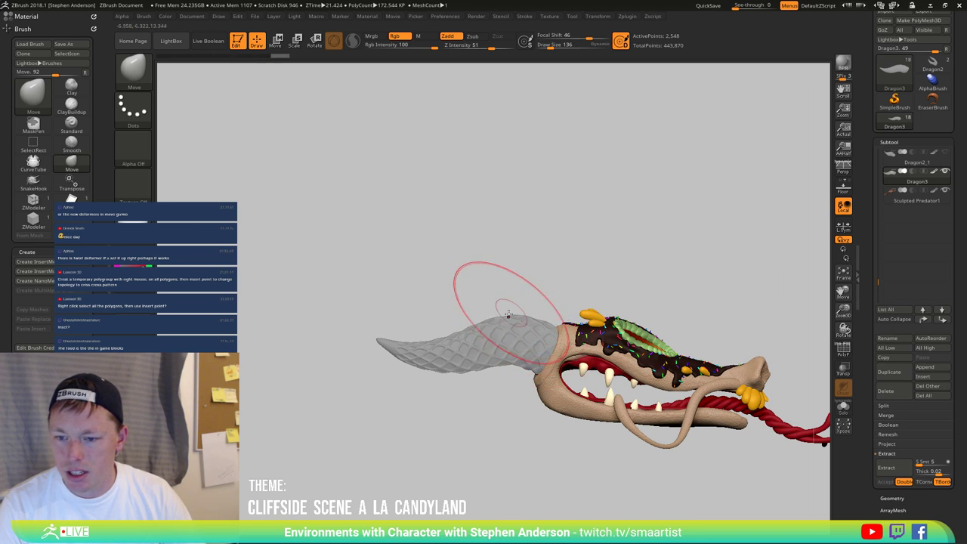
key("s")
mouse_move(443, 365)
left_mouse_down()
mouse_move(496, 388)
mouse_move(443, 376)
left_mouse_up()
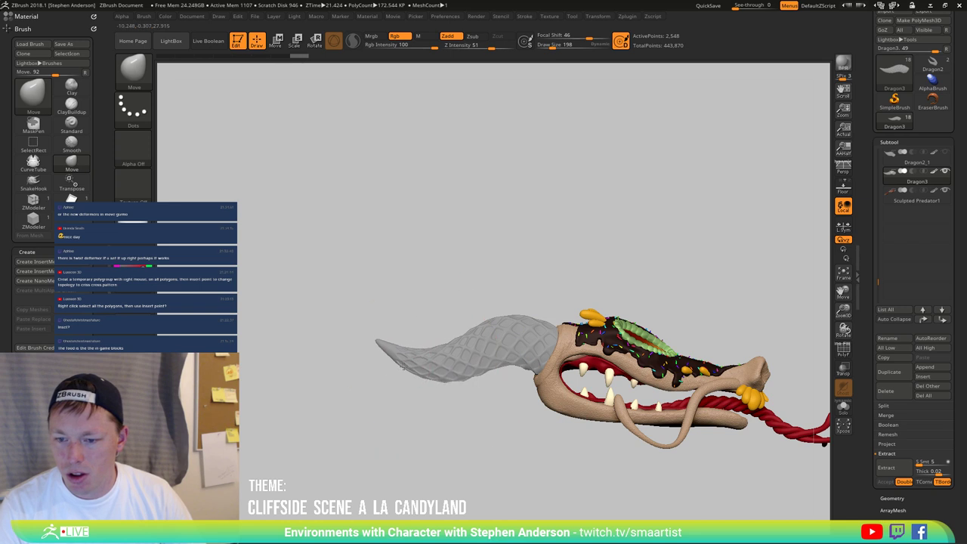
Step: Refine the sideways bend of both horns from above with the Move brush at draw size 112
mouse_move(507, 328)
right_mouse_down()
mouse_move(479, 355)
mouse_move(522, 423)
mouse_move(507, 416)
mouse_move(511, 368)
right_mouse_up()
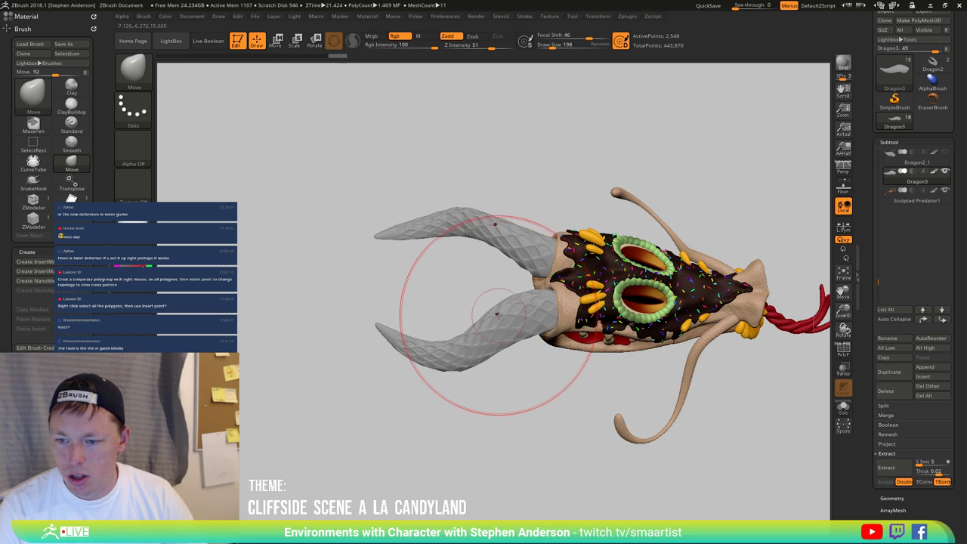
key("s")
left_click_drag(502, 313, 494, 313)
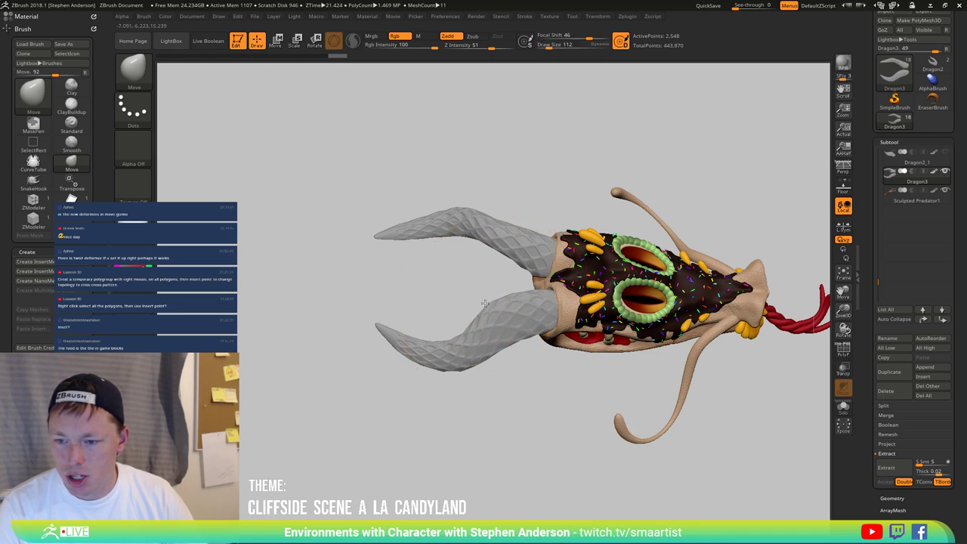
left_click_drag(453, 341, 458, 348)
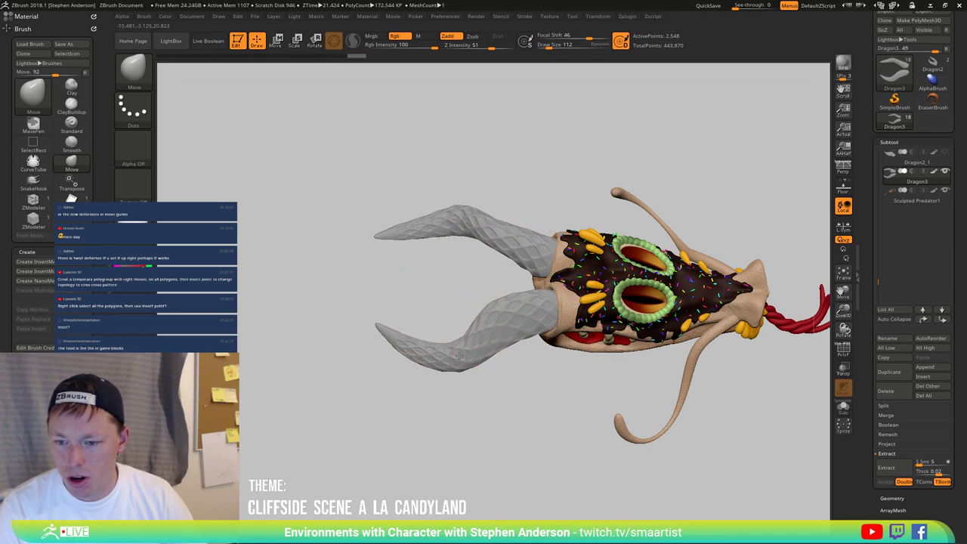
Step: Reduce the Move brush to draw size 65 for the horn bases at the head and undo the last change
mouse_move(492, 363)
right_mouse_down()
mouse_move(503, 328)
mouse_move(477, 296)
right_mouse_up()
key("s")
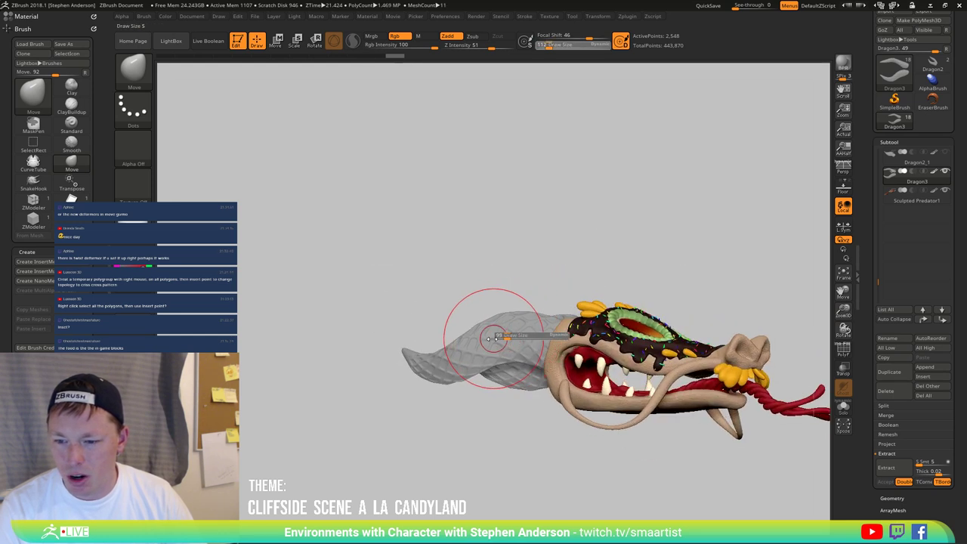
left_click_drag(492, 339, 490, 339)
right_click_drag(514, 331, 533, 334)
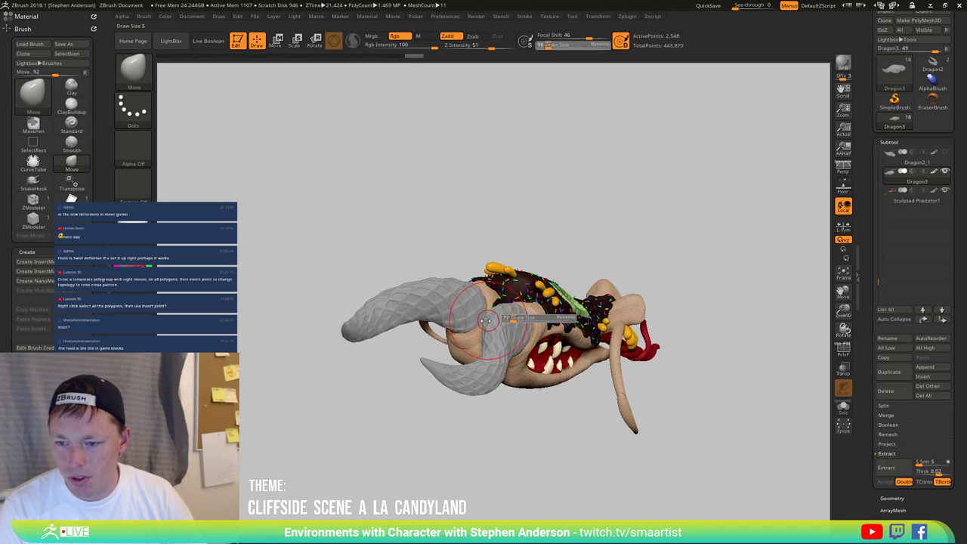
left_click_drag(487, 321, 477, 323)
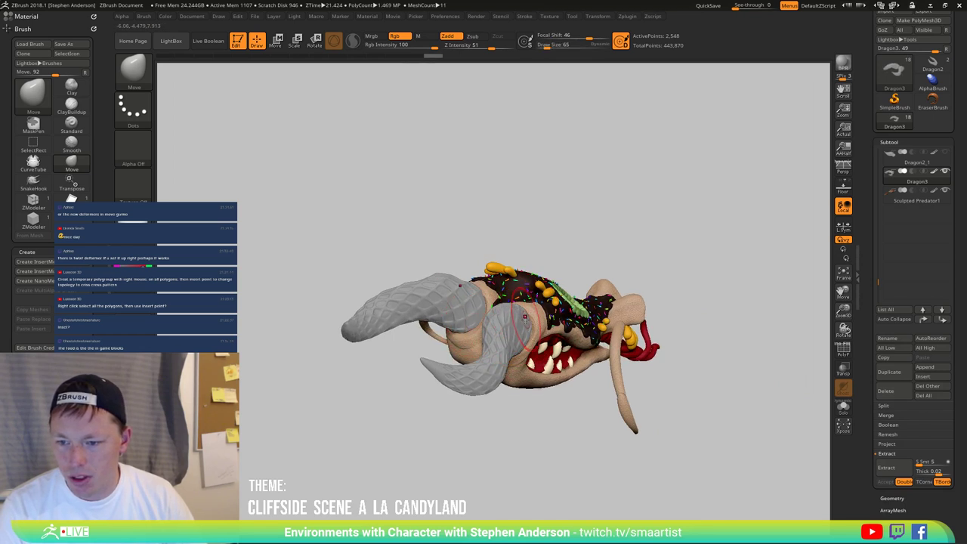
key("ctrl+z")
mouse_move(520, 316)
right_mouse_down()
mouse_move(520, 330)
mouse_move(503, 305)
mouse_move(491, 327)
right_mouse_up()
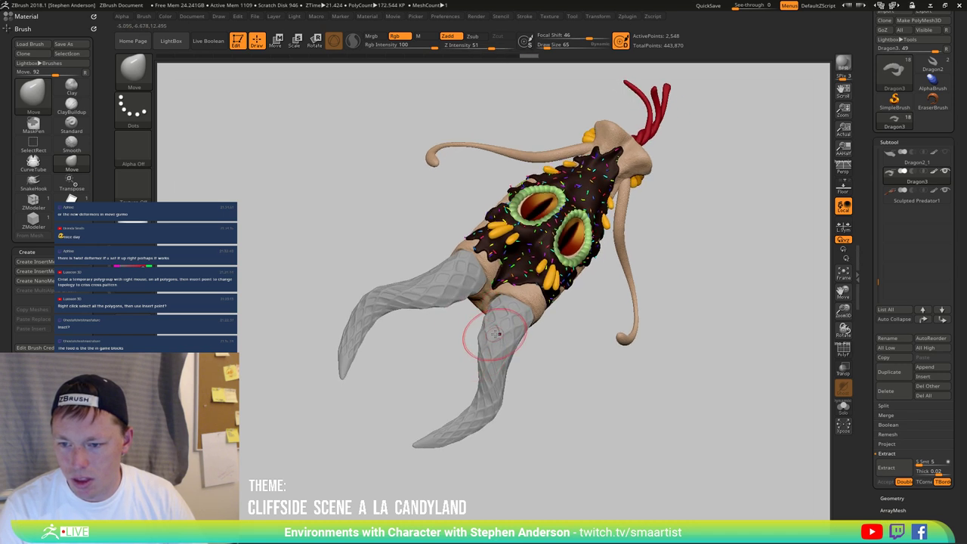
Step: Fit the horn bases more closely to the dragon's head with the Move brush at draw size 41
mouse_move(494, 333)
right_mouse_down()
mouse_move(522, 280)
mouse_move(467, 338)
mouse_move(500, 335)
mouse_move(507, 368)
mouse_move(526, 354)
mouse_move(533, 361)
mouse_move(498, 352)
mouse_move(504, 366)
mouse_move(528, 343)
mouse_move(540, 368)
right_mouse_up()
key("s")
left_click(534, 367)
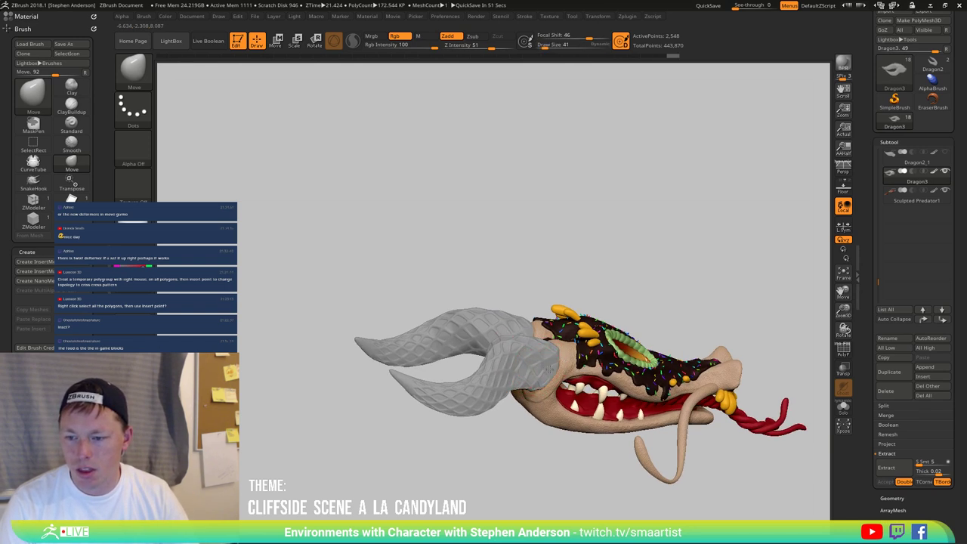
Step: Refine the bend of both horns from several angles with the Move brush at draw sizes 136 and 91
right_click_drag(549, 367, 539, 381)
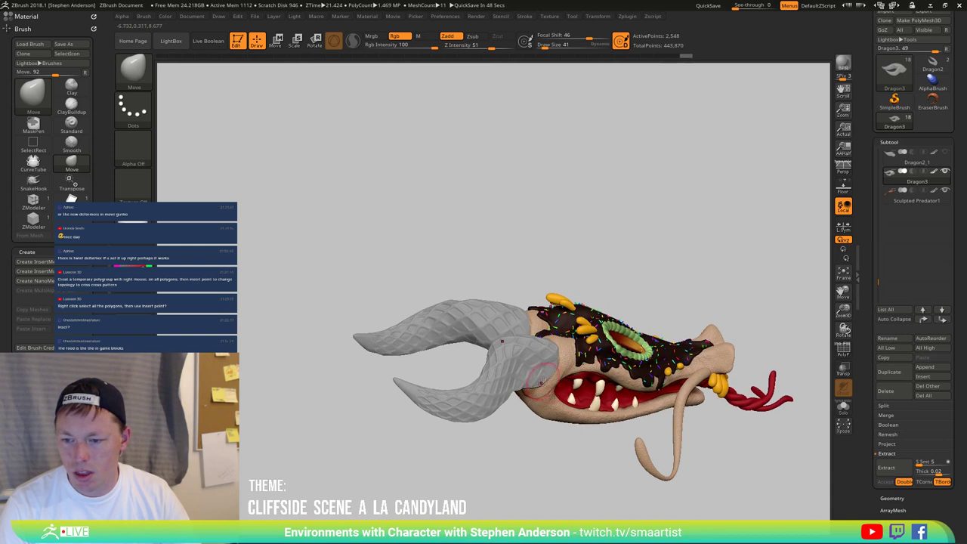
mouse_move(564, 457)
right_mouse_down()
mouse_move(514, 452)
mouse_move(548, 433)
mouse_move(527, 380)
mouse_move(541, 420)
right_mouse_up()
mouse_move(541, 343)
right_mouse_down()
mouse_move(575, 366)
mouse_move(565, 357)
mouse_move(589, 349)
right_mouse_up()
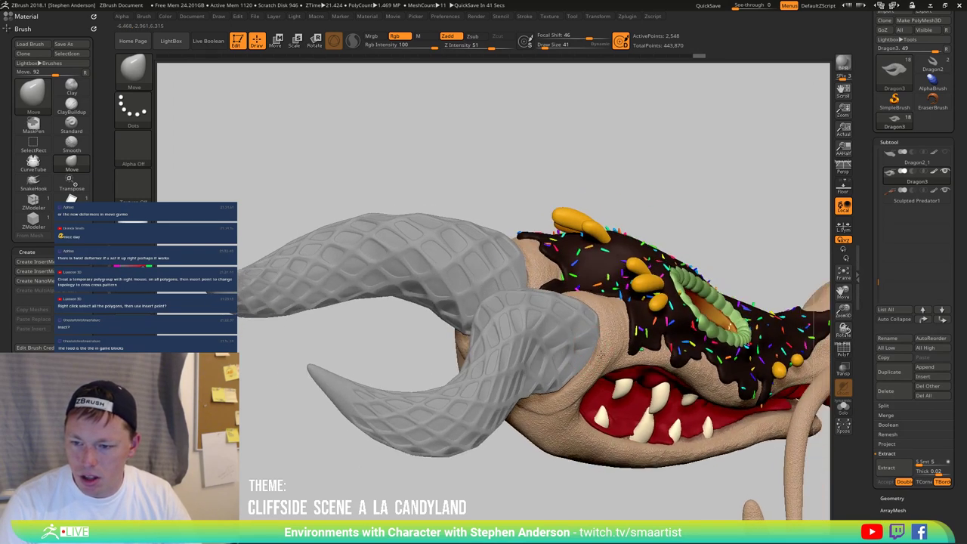
mouse_move(597, 334)
right_mouse_down()
mouse_move(609, 317)
mouse_move(571, 310)
mouse_move(463, 333)
mouse_move(512, 371)
mouse_move(527, 367)
right_mouse_up()
key("bracketright")
key("bracketright")
key("bracketright")
key("bracketright")
key("bracketright")
key("bracketright")
key("bracketright")
left_click_drag(527, 369, 525, 364)
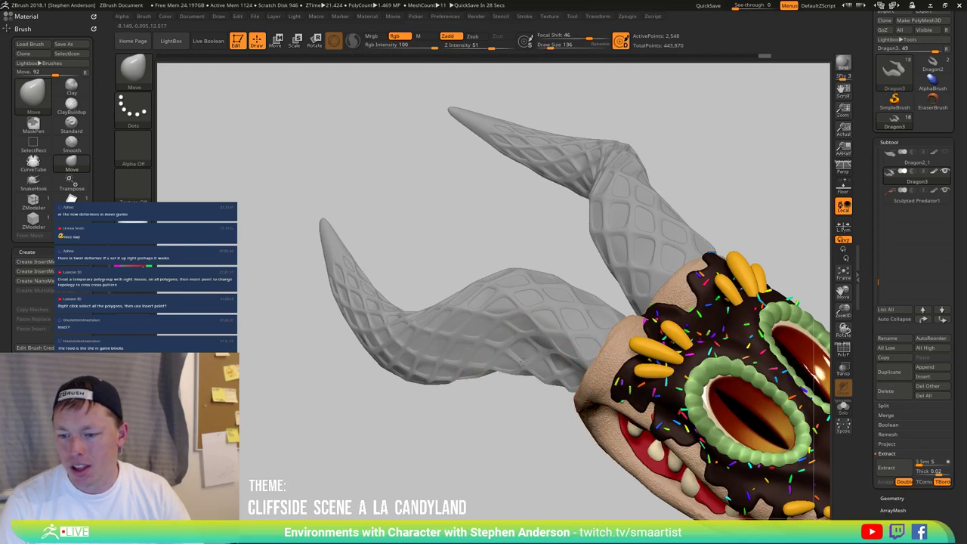
mouse_move(523, 353)
right_mouse_down()
mouse_move(521, 371)
mouse_move(411, 402)
mouse_move(451, 283)
mouse_move(487, 360)
right_mouse_up()
left_click_drag(411, 363, 416, 367)
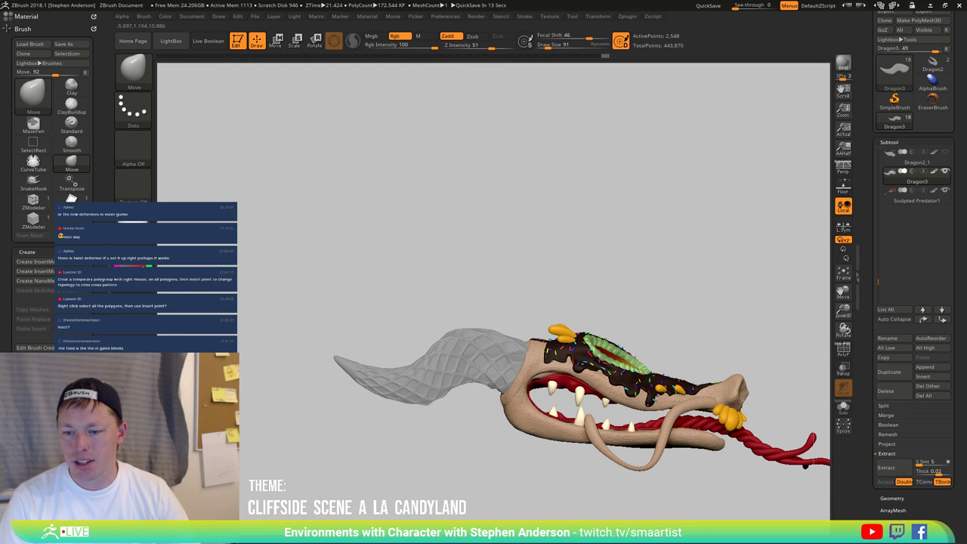
Step: Examine the reshaped horns and how they sit against the head from the side, above and below
mouse_move(454, 391)
right_mouse_down()
mouse_move(475, 380)
mouse_move(505, 385)
mouse_move(494, 421)
mouse_move(529, 404)
mouse_move(544, 370)
right_mouse_up()
right_click_drag(660, 327, 629, 368)
key("ctrl")
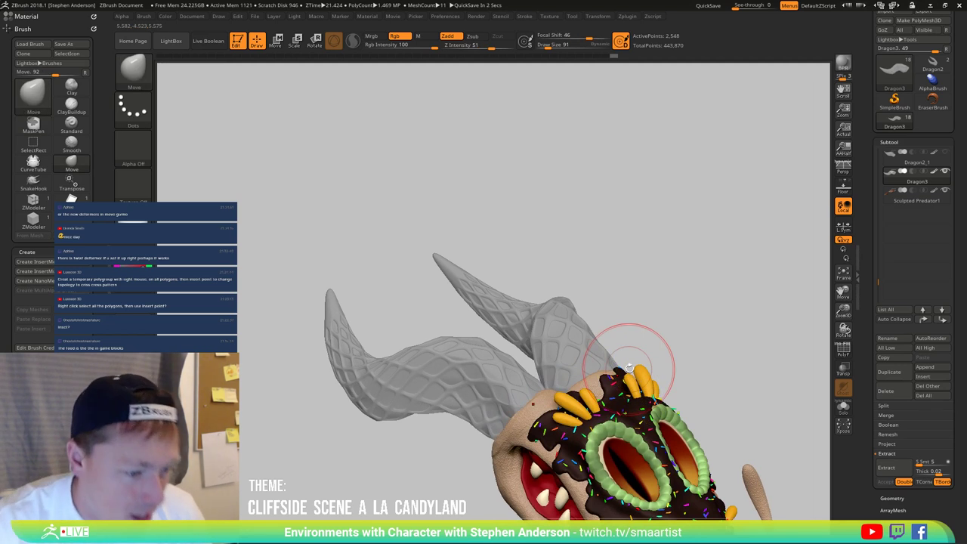
right_click_drag(620, 339, 509, 226)
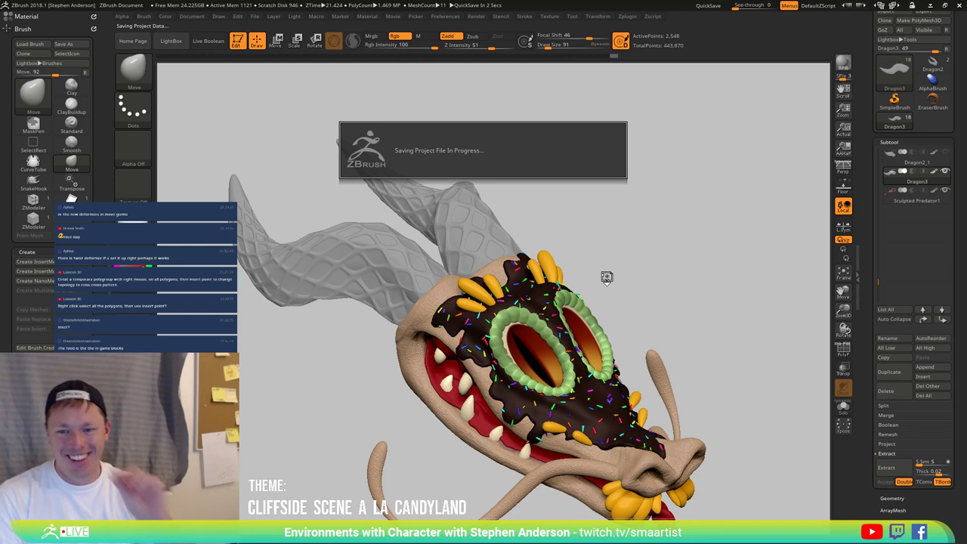
right_click_drag(608, 280, 660, 234)
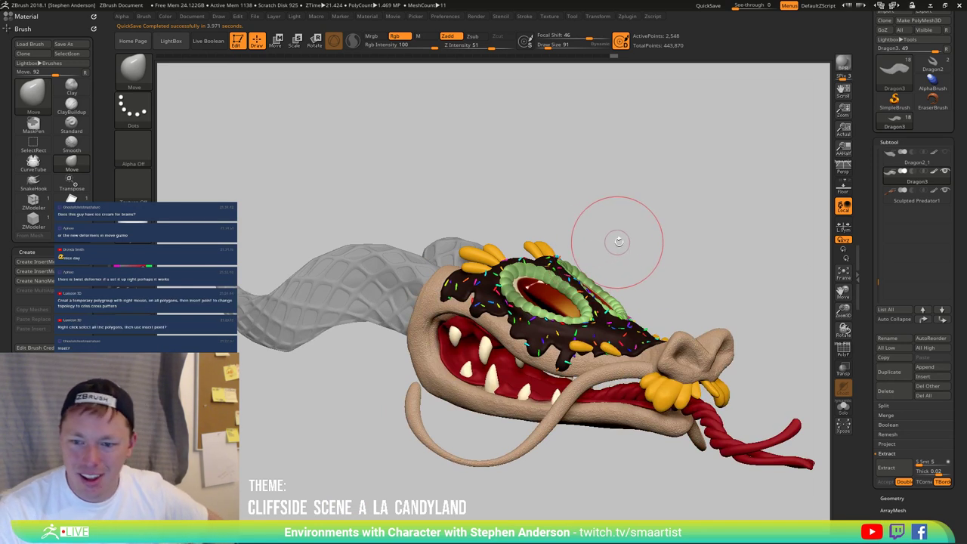
right_click_drag(630, 242, 648, 218)
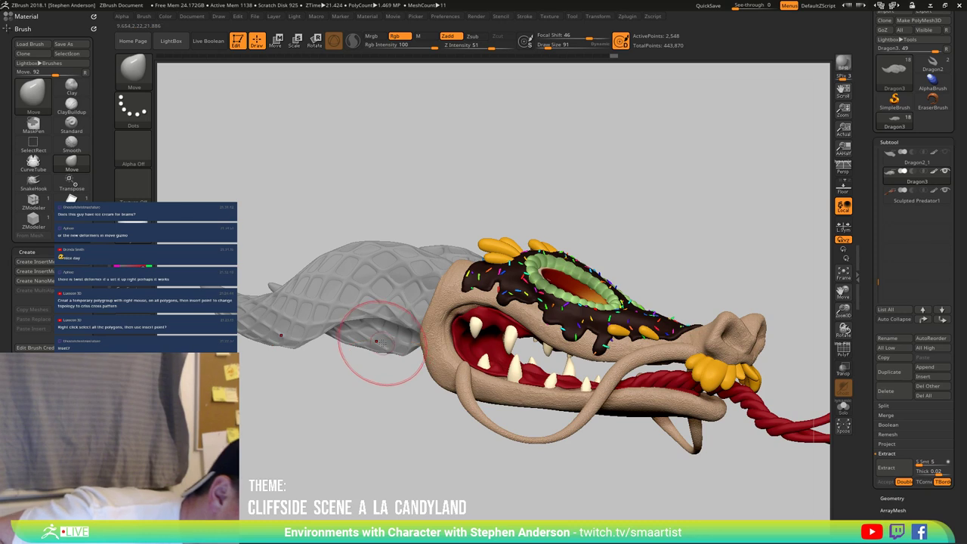
mouse_move(398, 365)
left_mouse_down()
mouse_move(380, 246)
mouse_move(372, 274)
mouse_move(383, 241)
mouse_move(390, 250)
left_mouse_up()
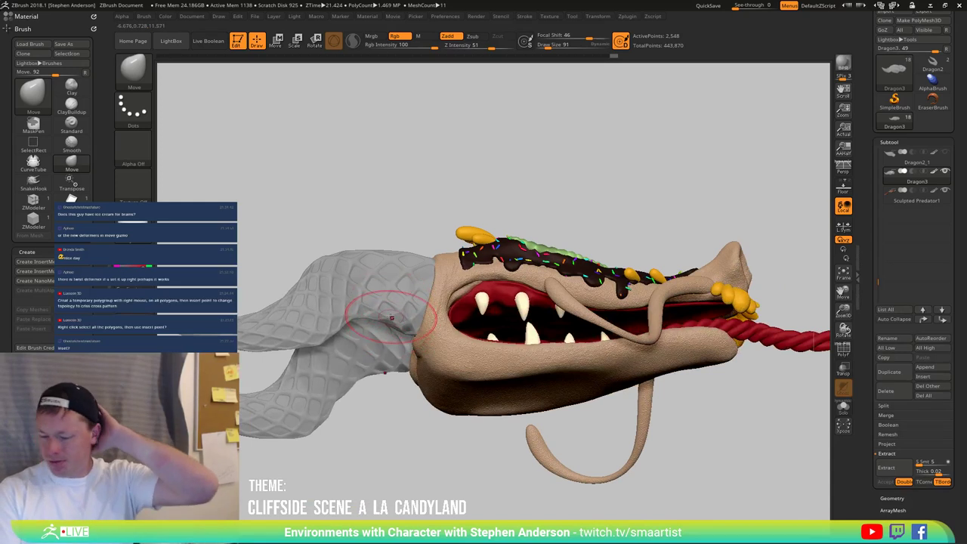
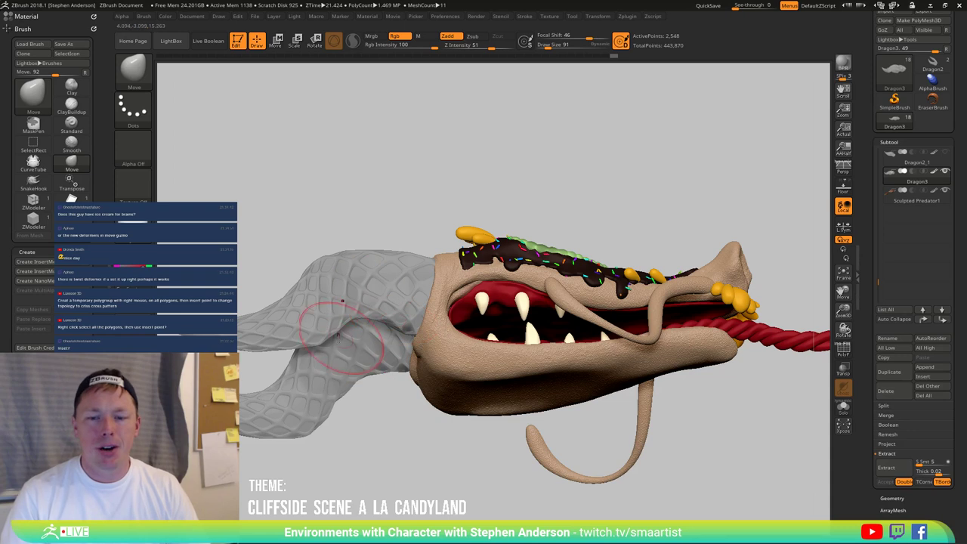
left_click_drag(345, 394, 333, 445)
mouse_move(388, 293)
right_mouse_down()
mouse_move(413, 239)
mouse_move(383, 289)
mouse_move(463, 320)
mouse_move(423, 294)
mouse_move(431, 302)
right_mouse_up()
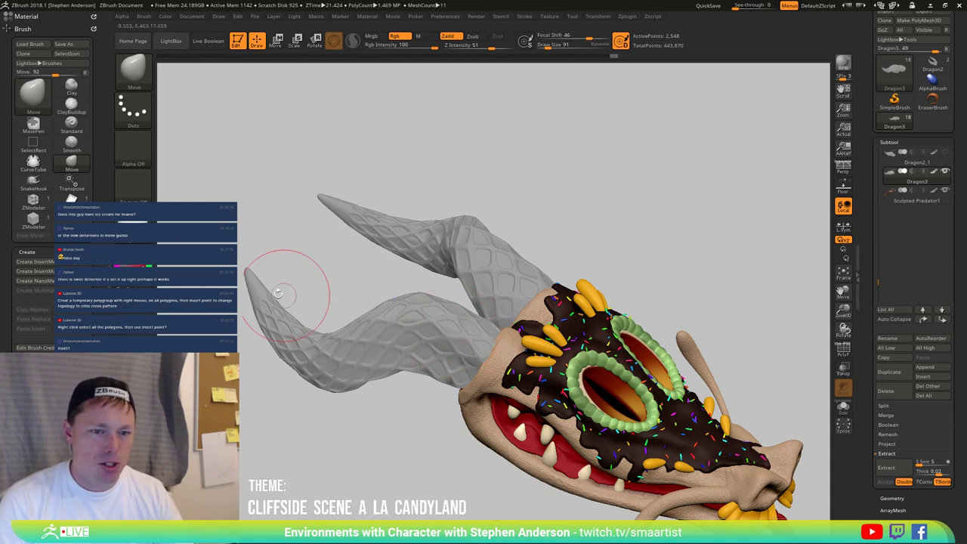
Step: Switch to the tongue subtool and fill it with red (R 178, G 10, B 26) and its material using Mrgb
key("v")
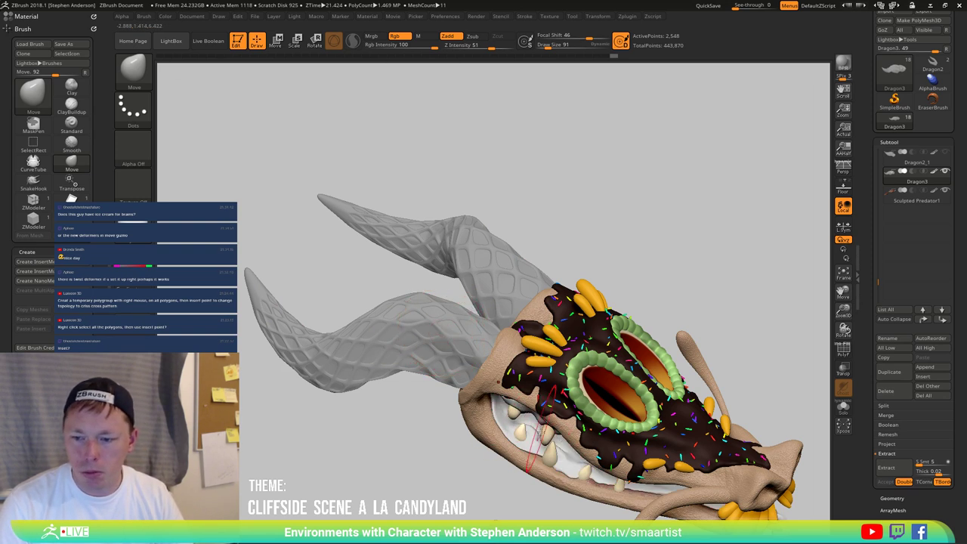
left_click_drag(823, 487, 545, 362)
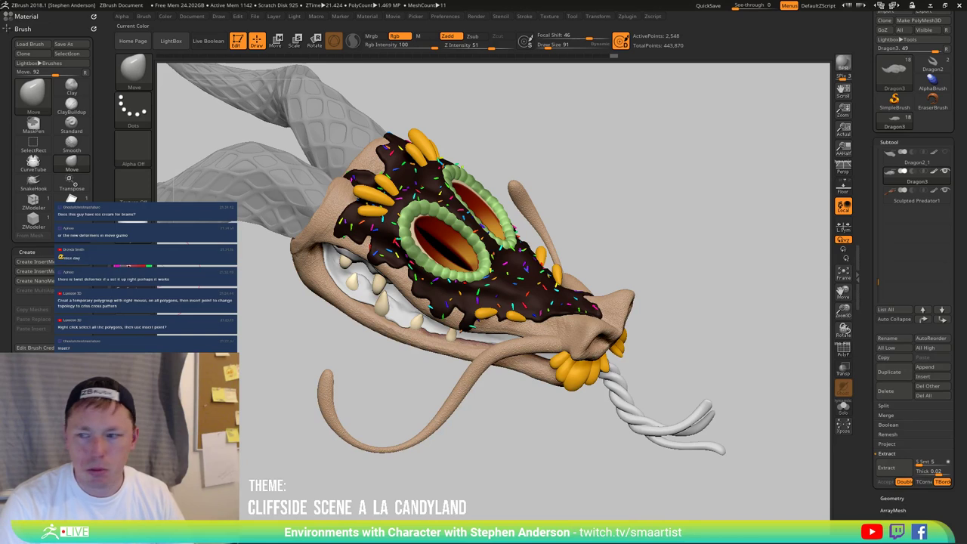
mouse_move(908, 202)
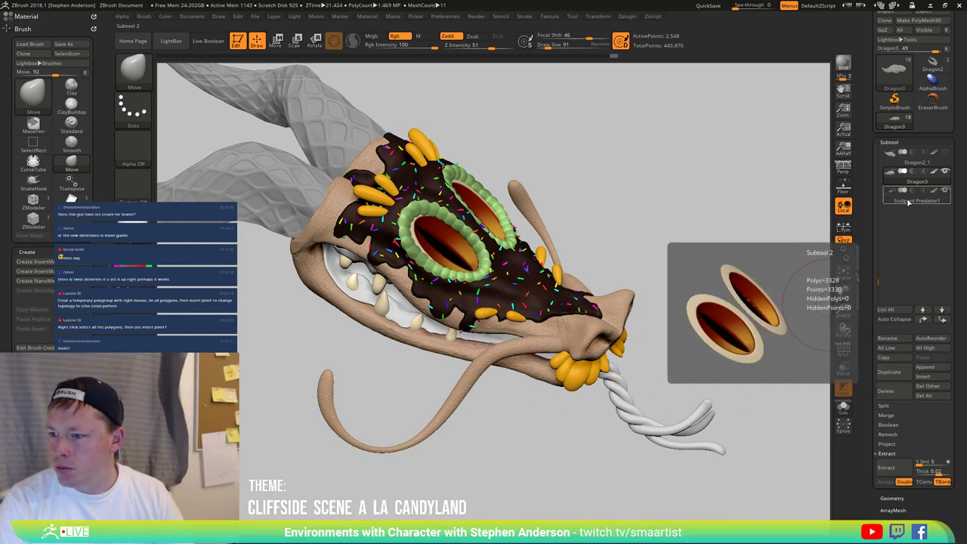
left_click(631, 414, "alt")
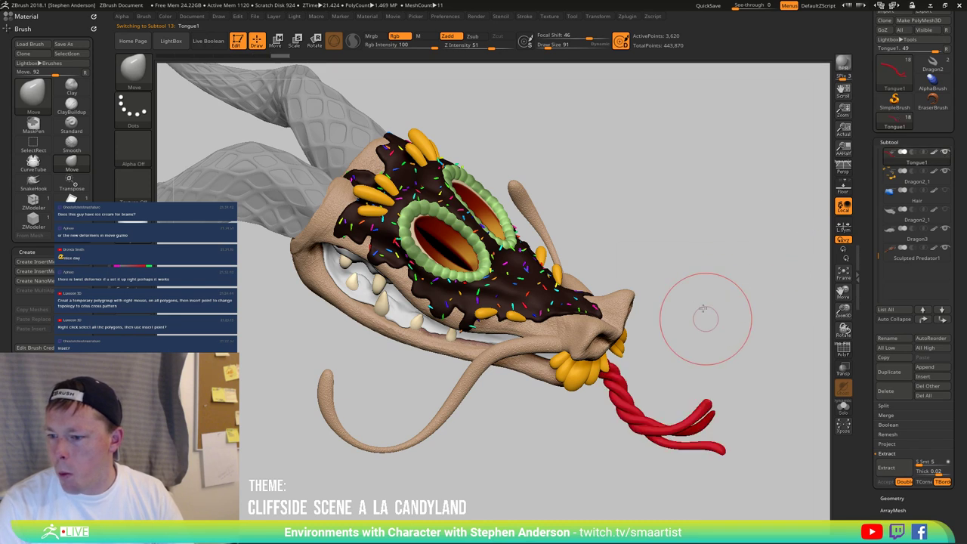
left_click_drag(702, 317, 556, 326)
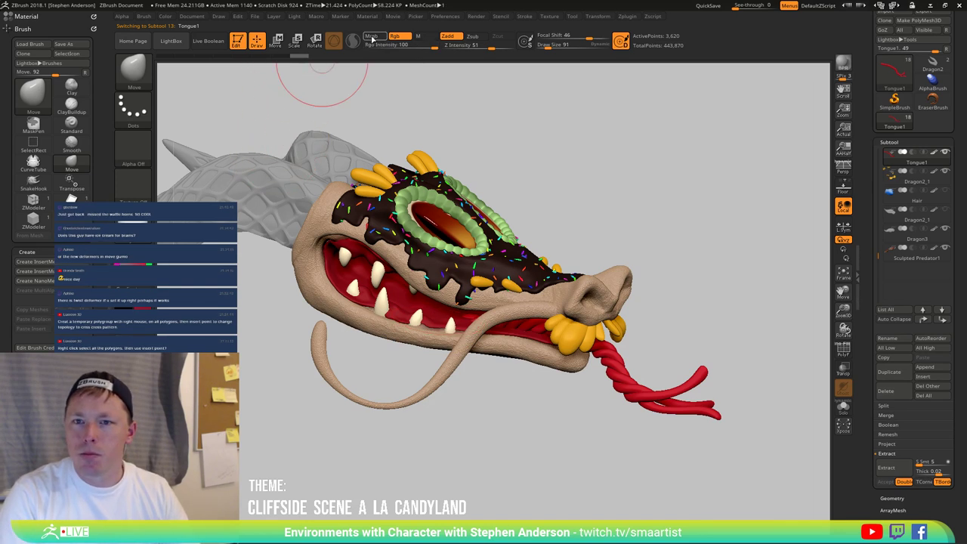
left_click(166, 17)
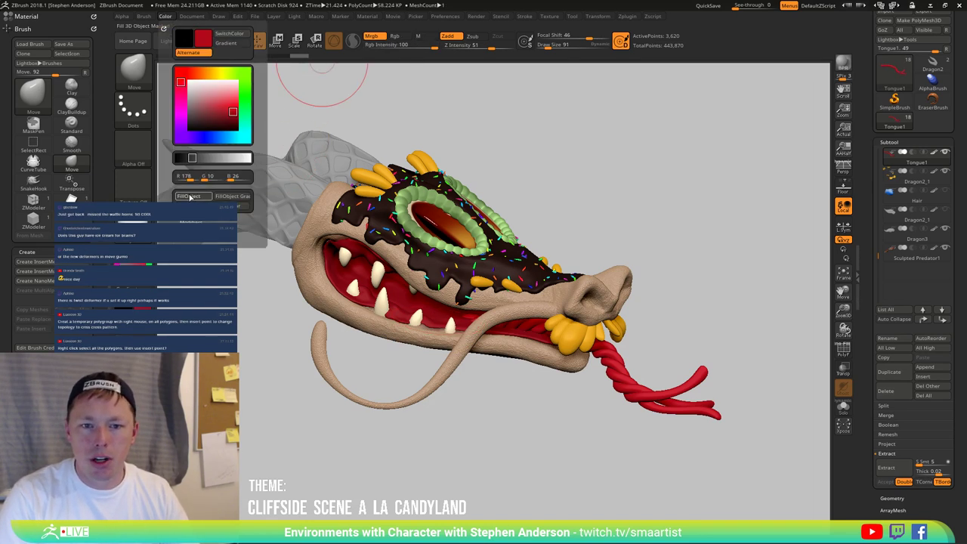
left_click(190, 197)
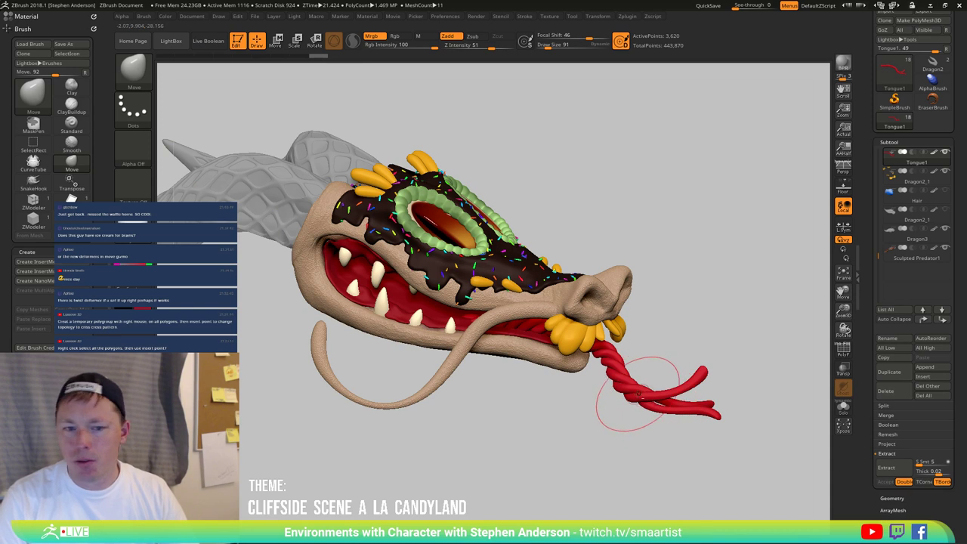
Step: Sample the material from the braided tongue and fill the tongue object with it again
left_click_drag(130, 222, 628, 382)
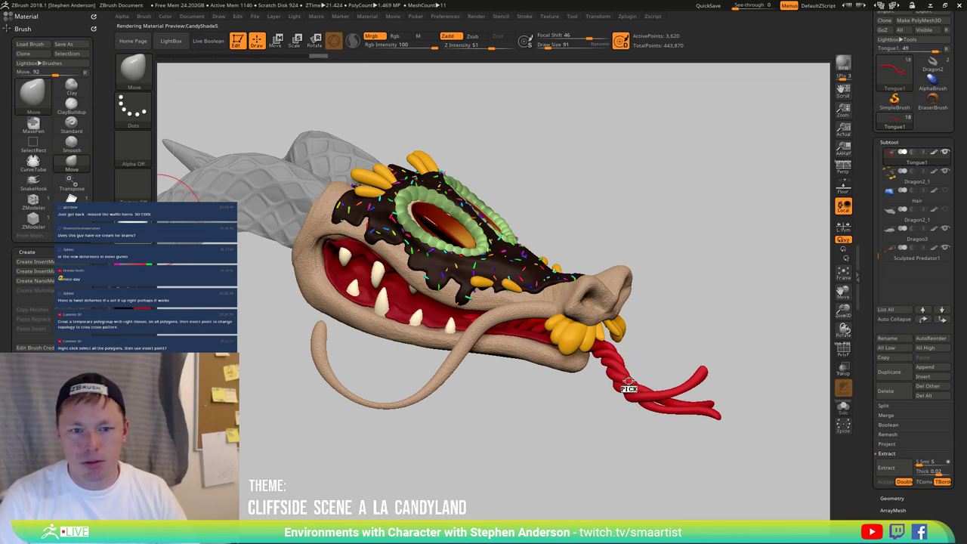
left_click(166, 17)
left_click(200, 198)
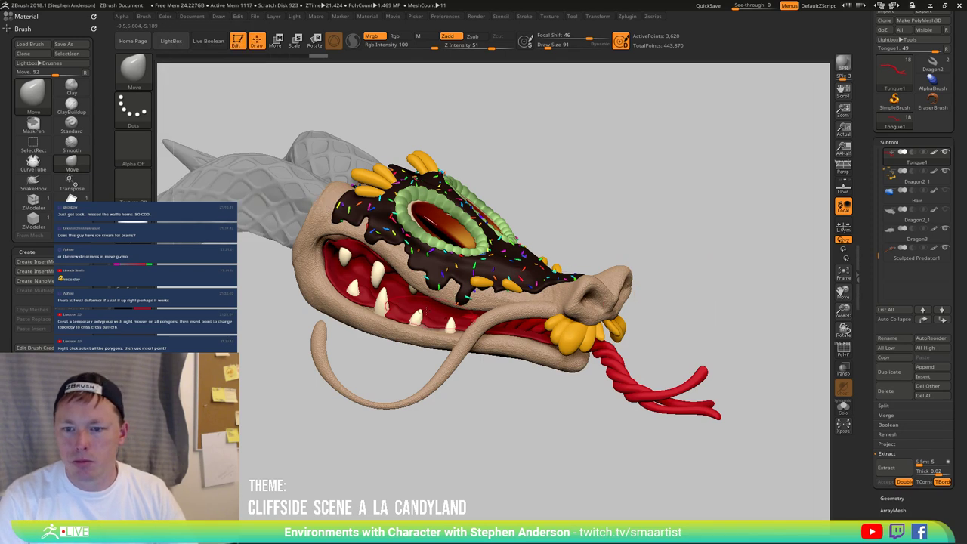
Step: Select the horns subtool again and nudge the horn's upper surface with the Move brush at draw size 72
mouse_move(406, 301)
right_mouse_down("alt")
mouse_move(449, 341)
mouse_move(371, 340)
mouse_move(340, 385)
mouse_move(334, 377)
right_mouse_up("alt")
left_click(334, 211, "alt")
mouse_move(336, 218)
right_mouse_down("alt")
mouse_move(461, 300)
mouse_move(385, 277)
mouse_move(445, 276)
mouse_move(381, 299)
right_mouse_up("alt")
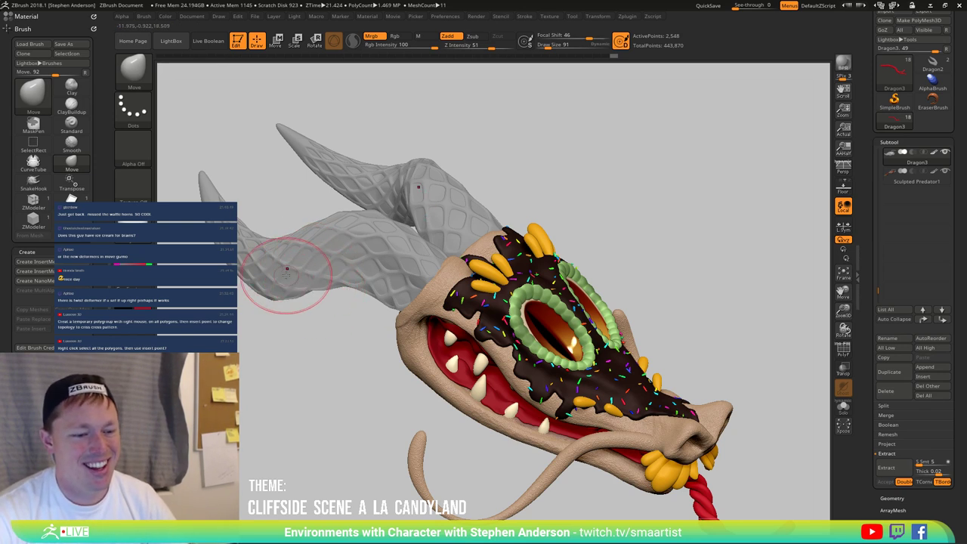
mouse_move(279, 255)
right_mouse_down()
mouse_move(249, 231)
mouse_move(300, 249)
right_mouse_up()
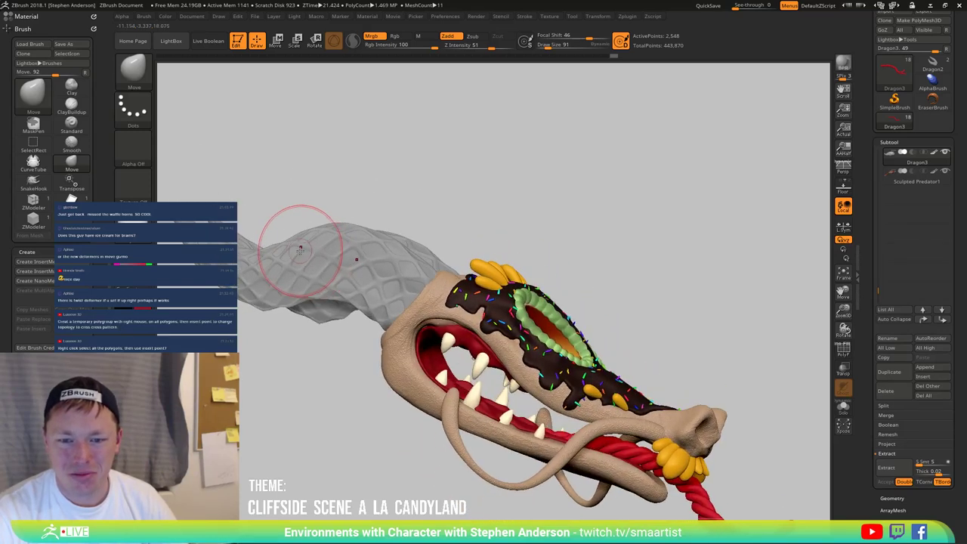
left_click_drag(298, 250, 313, 253)
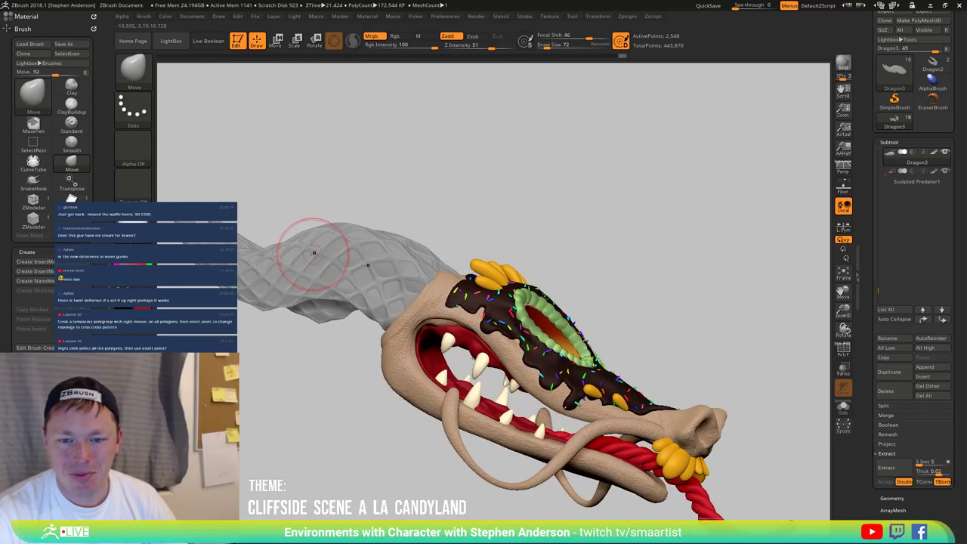
Step: Smooth the scale pattern near the horn's base at draw size 72 while checking the polygon wireframe
mouse_move(311, 296)
right_mouse_down()
mouse_move(308, 312)
mouse_move(342, 259)
mouse_move(423, 257)
mouse_move(477, 284)
mouse_move(559, 301)
right_mouse_up()
key("shift+f")
key("shift")
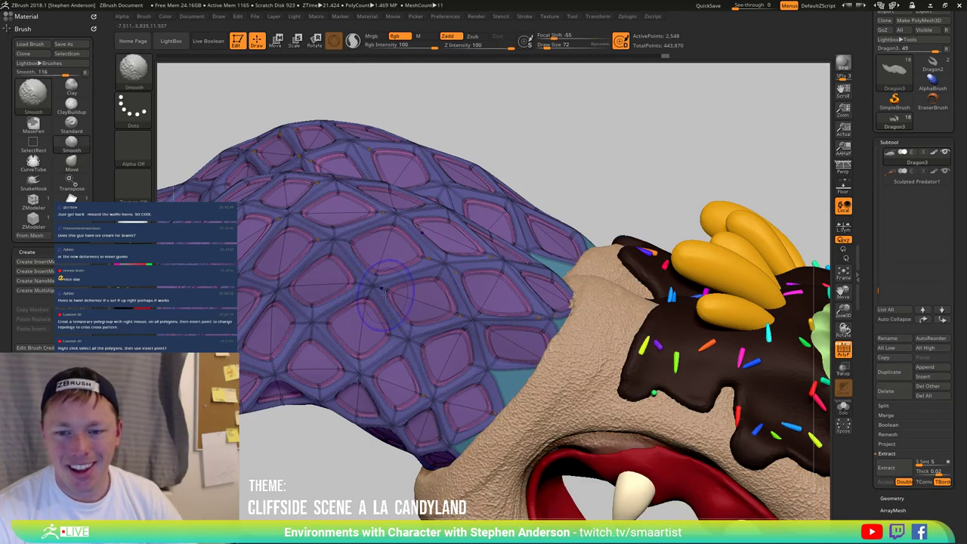
key("shift+f")
mouse_move(382, 280)
right_mouse_down()
mouse_move(341, 279)
mouse_move(363, 283)
mouse_move(324, 237)
right_mouse_up()
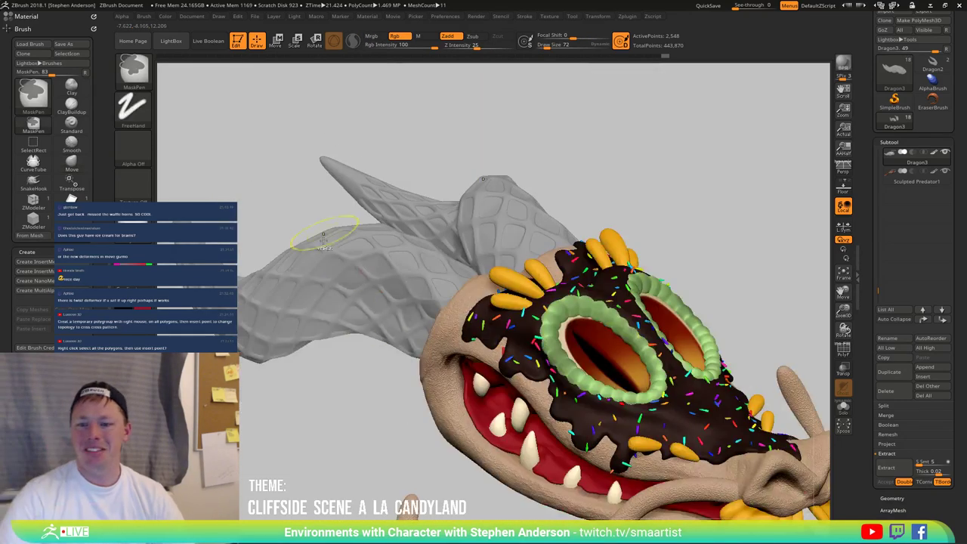
mouse_move(392, 309)
right_mouse_down()
mouse_move(453, 320)
mouse_move(438, 283)
mouse_move(458, 318)
mouse_move(440, 347)
mouse_move(458, 328)
mouse_move(459, 304)
mouse_move(437, 297)
mouse_move(483, 285)
mouse_move(478, 295)
mouse_move(520, 310)
right_mouse_up()
Step: Duplicate the horns subtool and reinitialize the copy as a simple primitive with X, Y and Z resolution 2
key("ctrl")
key("ctrl")
key("b")
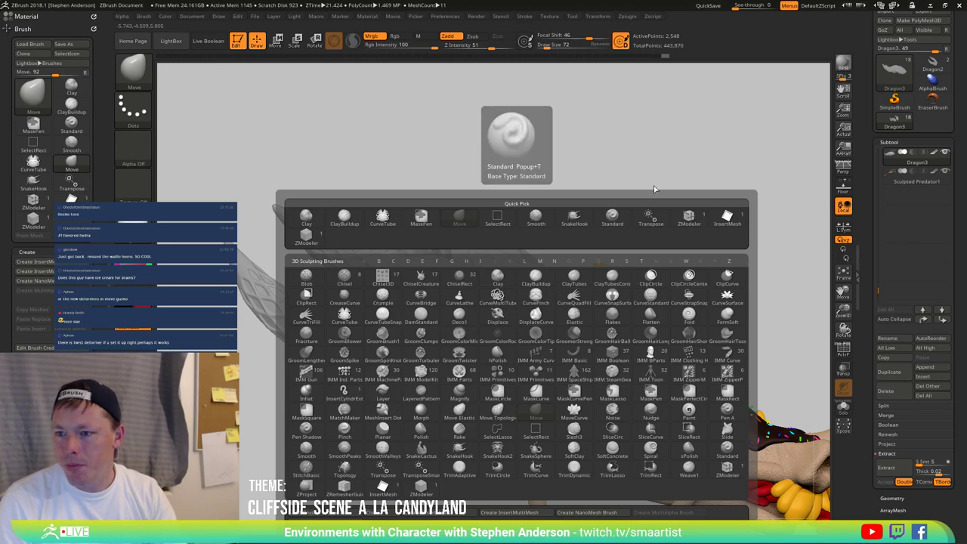
key("ctrl+shift")
key("ctrl+shift+d")
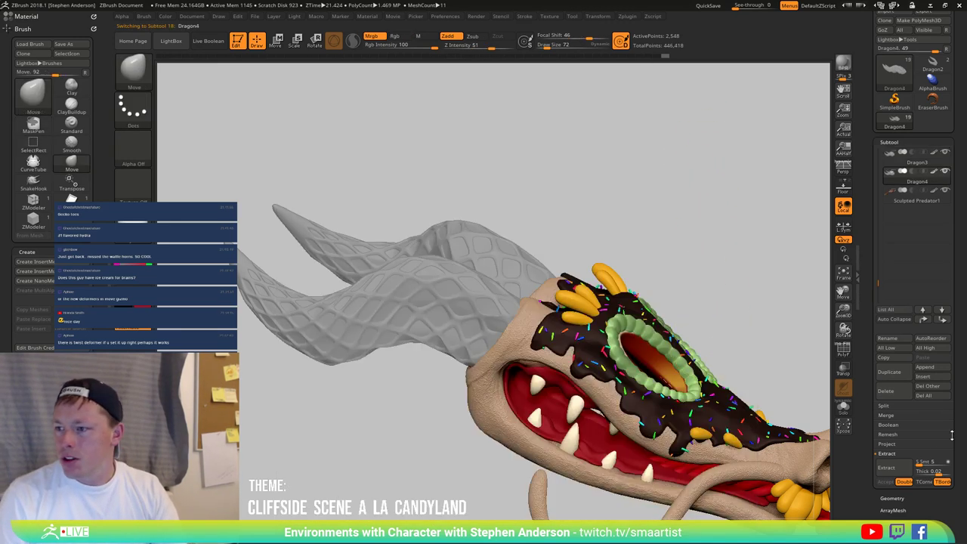
left_click_drag(926, 490, 918, 427)
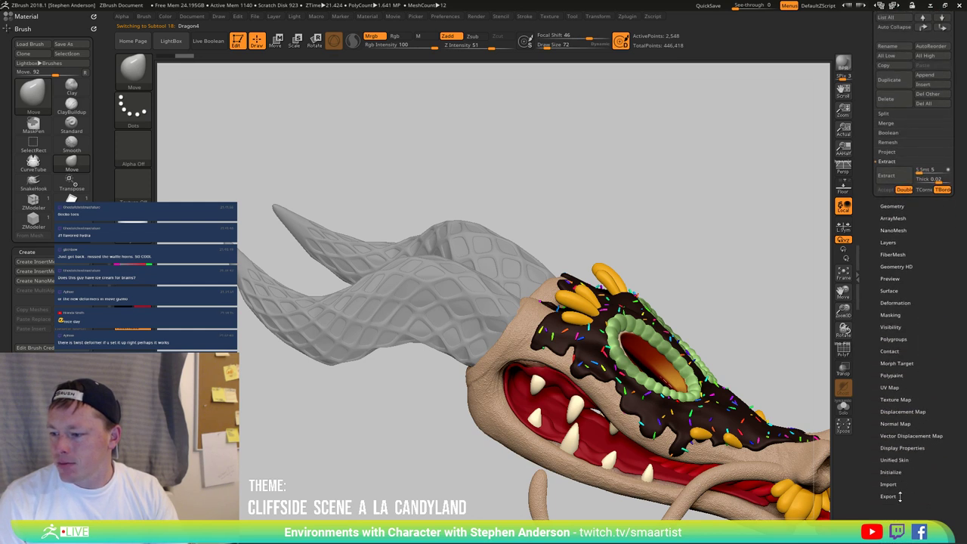
left_click(892, 471)
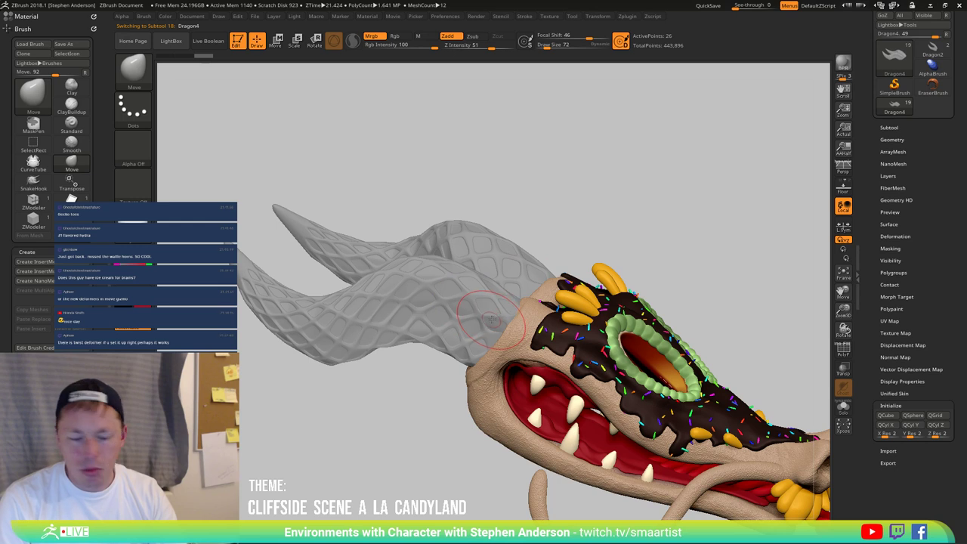
Step: Draw tubes around the bases of both horns where they meet the head, using the CurveTubeSnap brush at draw size 175
key("b")
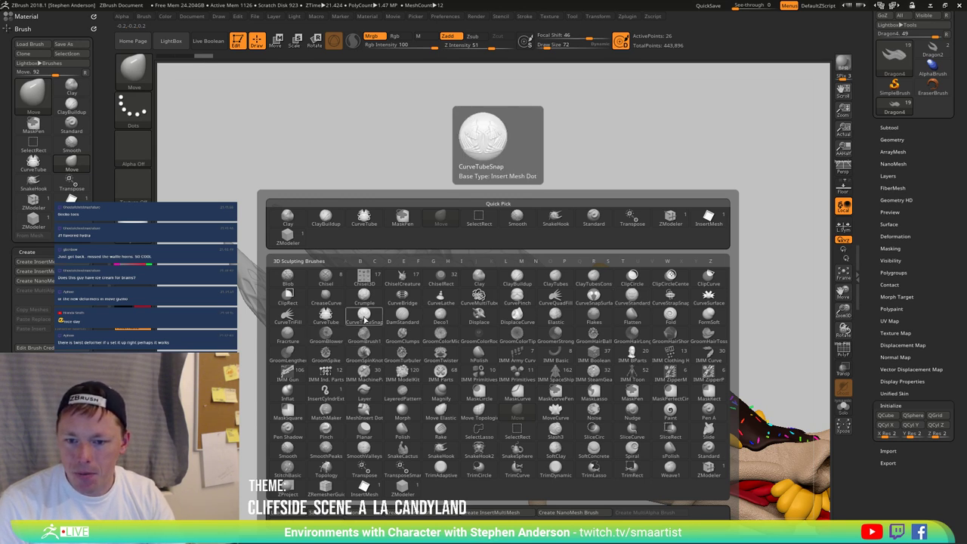
left_click(364, 316)
right_click_drag(511, 290, 507, 307)
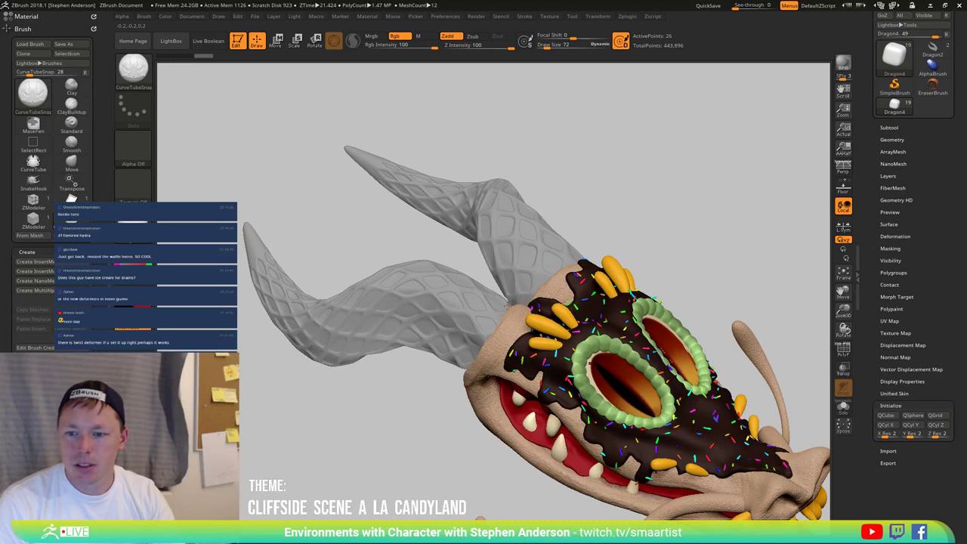
key("s")
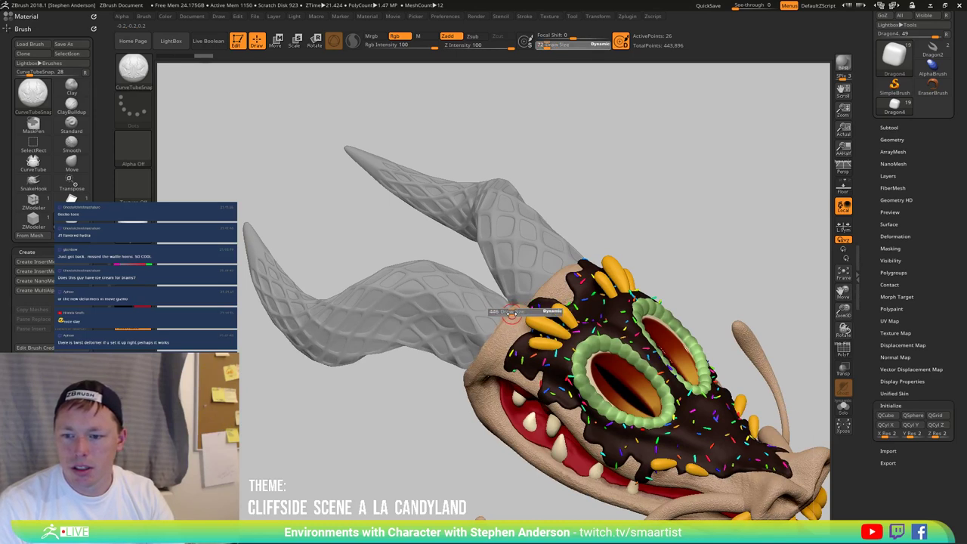
left_click_drag(509, 313, 506, 313)
right_click_drag(506, 312, 498, 336)
mouse_move(506, 281)
right_mouse_down()
mouse_move(508, 302)
mouse_move(499, 280)
mouse_move(484, 293)
mouse_move(511, 280)
mouse_move(504, 377)
right_mouse_up()
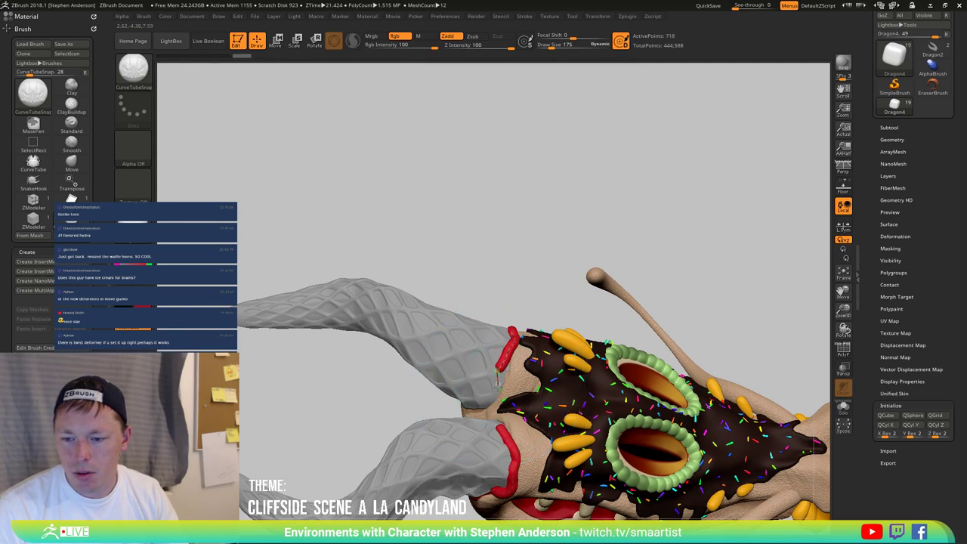
left_click_drag(474, 411, 464, 410)
mouse_move(464, 411)
right_mouse_down()
mouse_move(551, 408)
mouse_move(582, 396)
right_mouse_up()
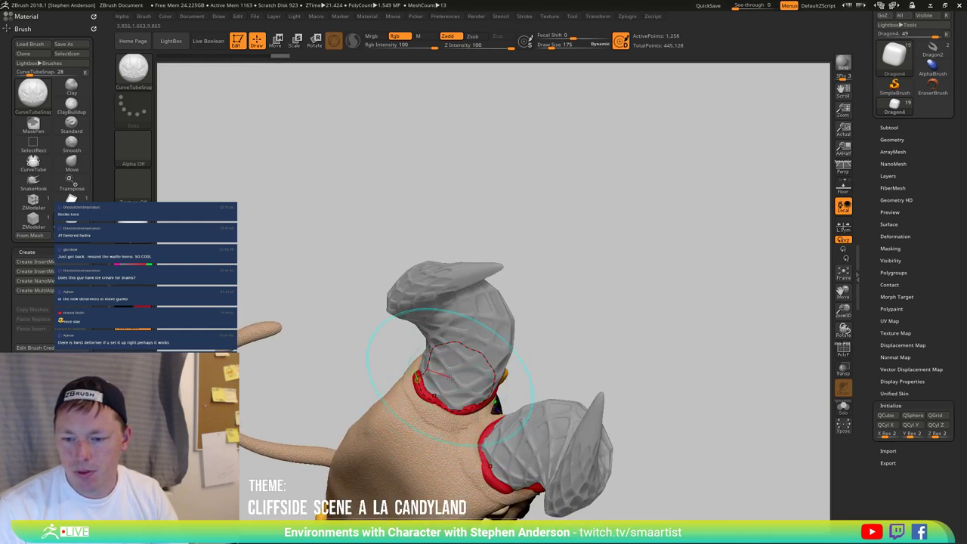
Step: Update the curve tubes around the horn bases with the CurveTubeSnap brush at draw size 304
mouse_move(450, 378)
right_mouse_down()
mouse_move(574, 385)
mouse_move(593, 374)
mouse_move(578, 363)
mouse_move(592, 375)
mouse_move(574, 389)
mouse_move(484, 404)
mouse_move(570, 381)
mouse_move(586, 370)
mouse_move(578, 361)
mouse_move(596, 355)
mouse_move(586, 366)
mouse_move(453, 392)
mouse_move(427, 388)
mouse_move(465, 361)
mouse_move(444, 366)
right_mouse_up()
left_click(420, 380)
left_click(408, 359)
left_click(412, 398)
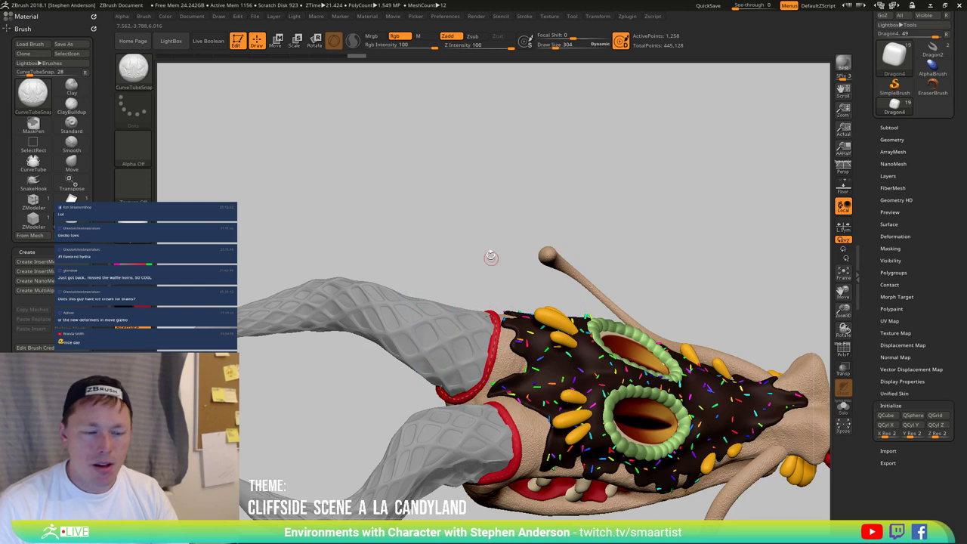
Step: Enable the Size curve modifier, flatten its falloff to a reduced constant level, add noise, and update the horn-base tubes
mouse_move(508, 302)
right_mouse_down()
mouse_move(495, 338)
mouse_move(475, 303)
mouse_move(505, 374)
mouse_move(504, 355)
mouse_move(505, 364)
right_mouse_up()
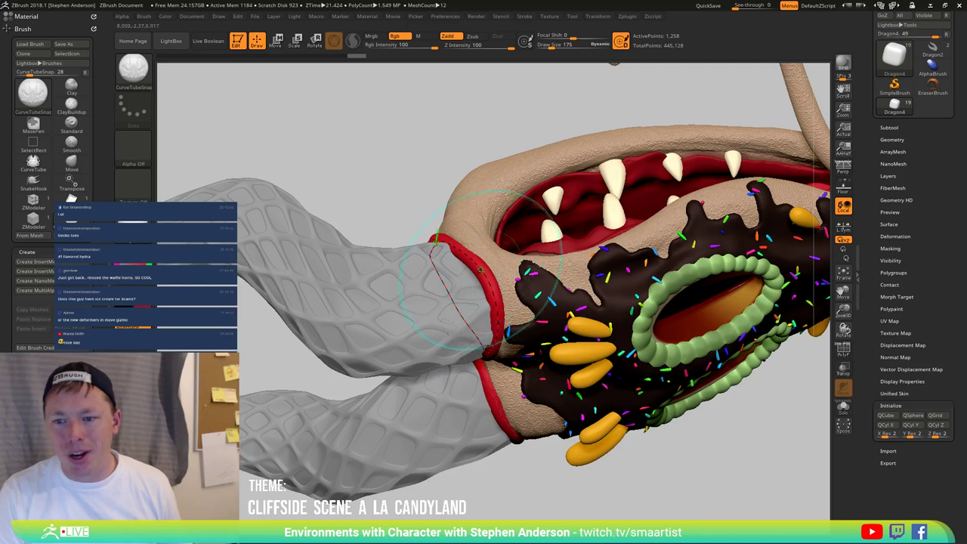
left_click(525, 16)
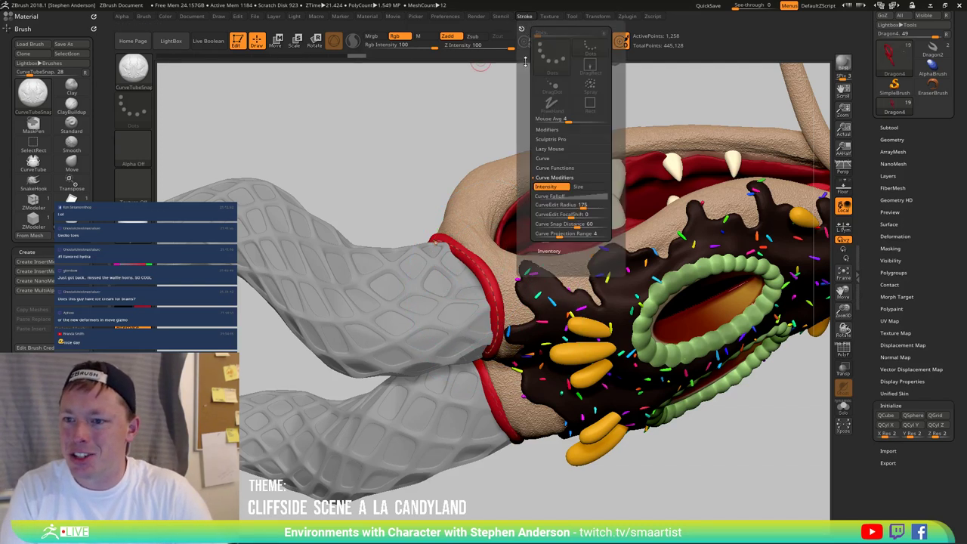
left_click(570, 197)
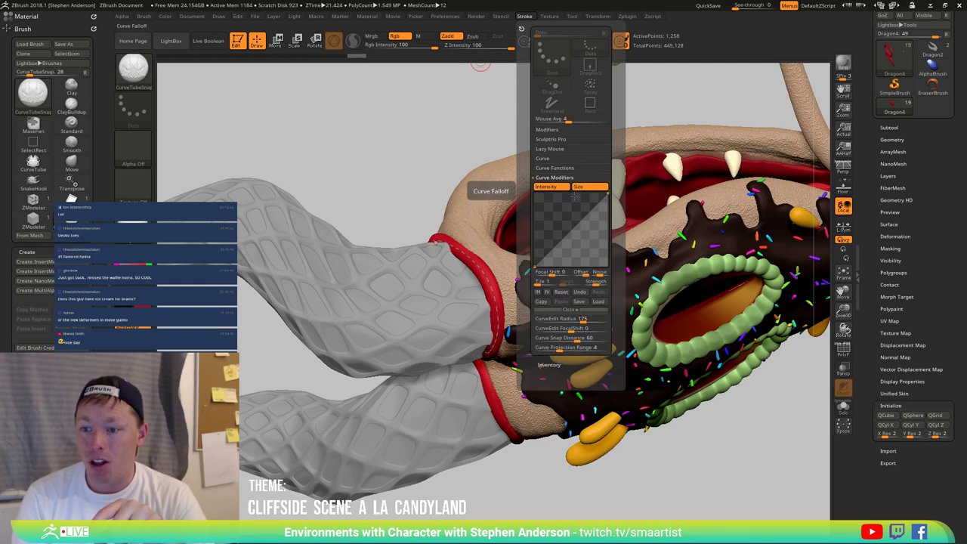
left_click_drag(533, 265, 534, 217)
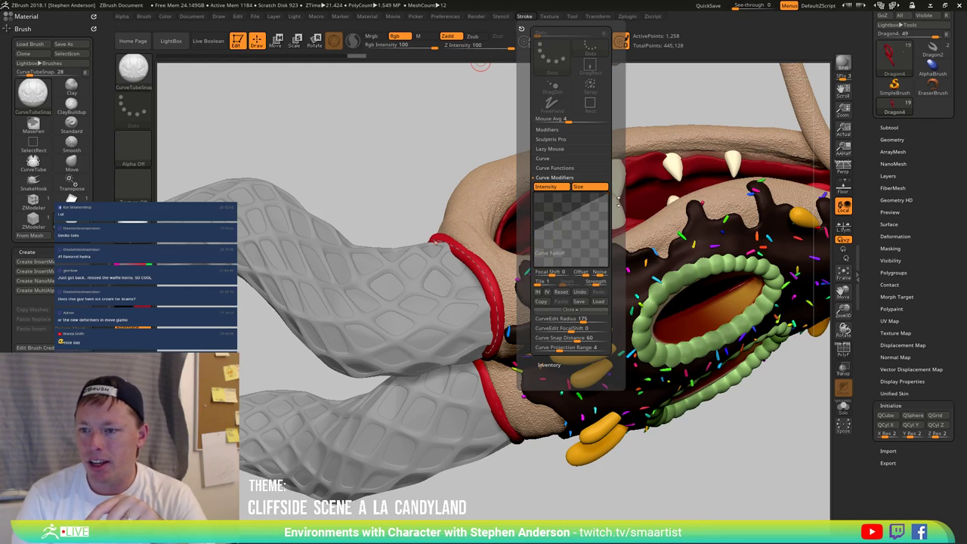
left_click_drag(607, 194, 607, 206)
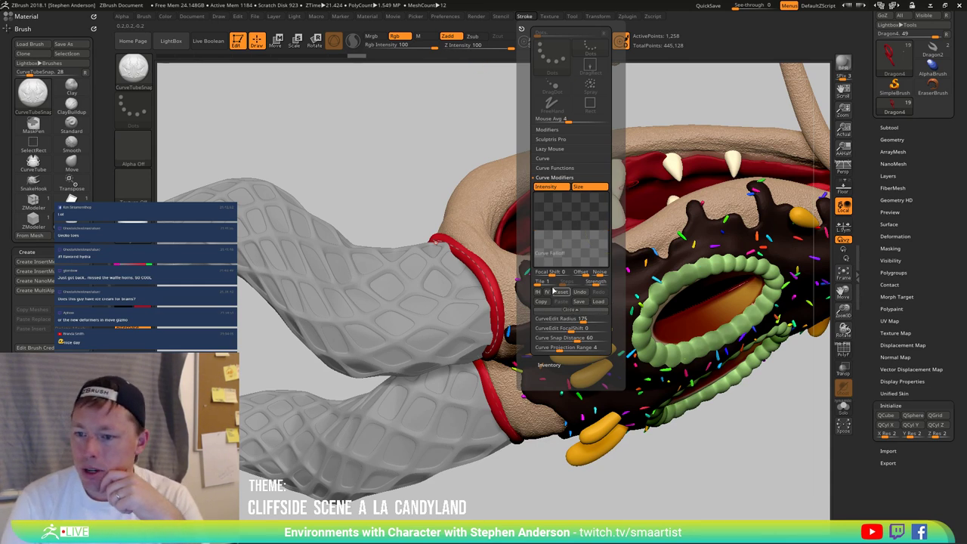
left_click_drag(600, 275, 603, 274)
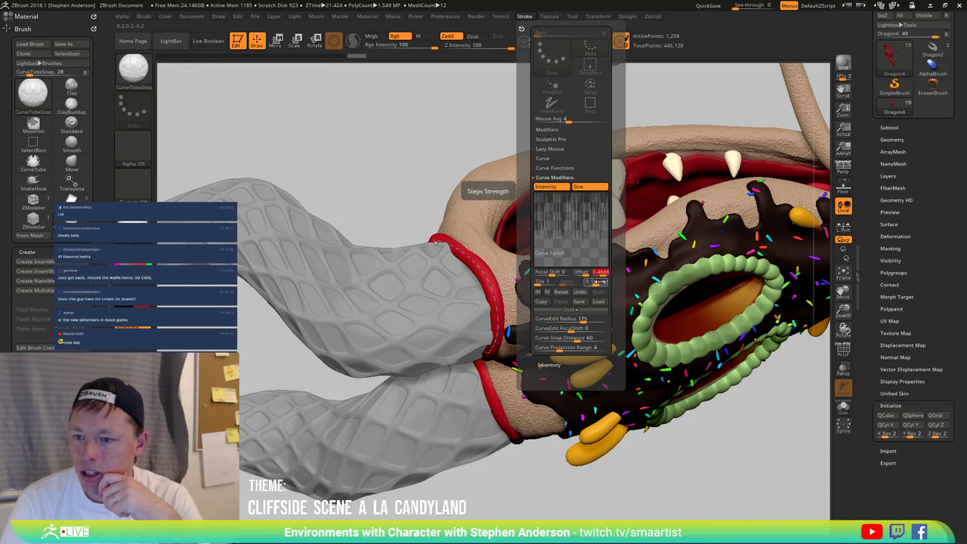
left_click(524, 319)
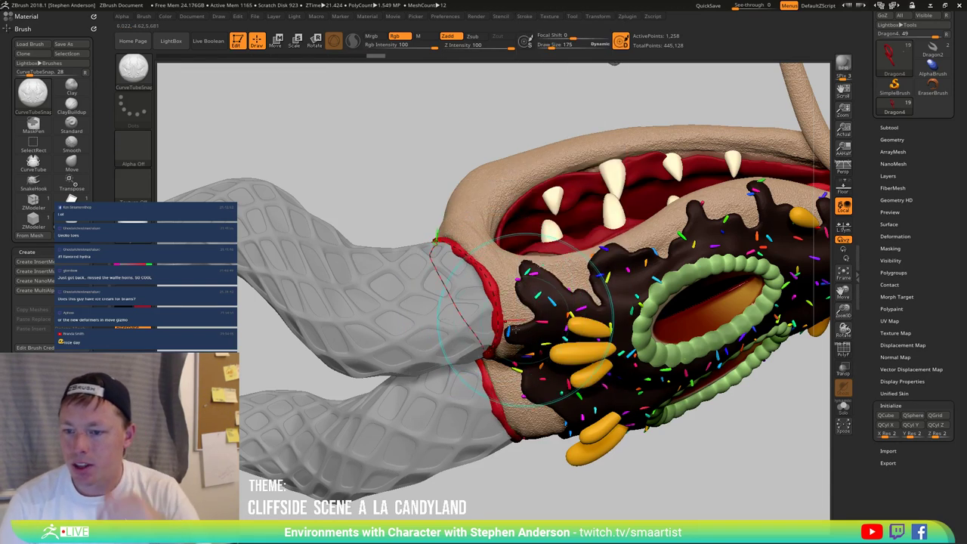
Step: Inspect the thickness variation of the tubes around the horn bases, both isolated in Solo mode and against the head
left_click_drag(755, 453, 760, 413)
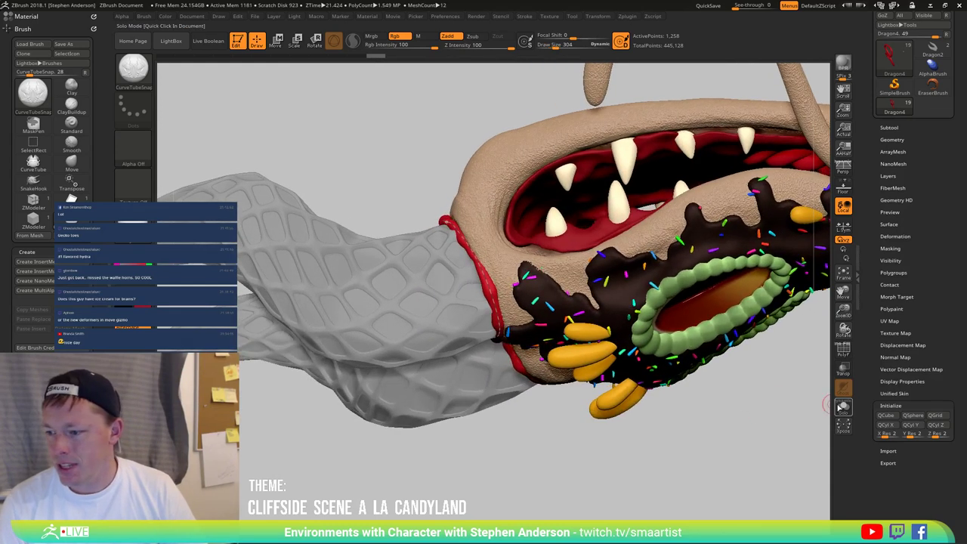
left_click(842, 407)
left_click_drag(563, 320, 511, 278)
mouse_move(512, 279)
right_mouse_down("ctrl")
mouse_move(538, 328)
mouse_move(529, 281)
mouse_move(550, 253)
mouse_move(569, 266)
right_mouse_up("ctrl")
left_click_drag(568, 266, 611, 303)
left_click(844, 412)
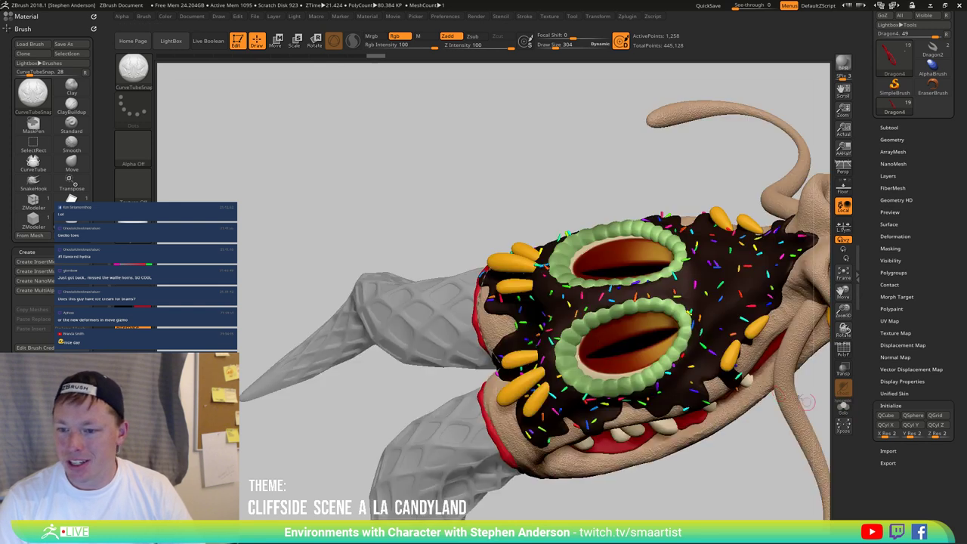
left_click_drag(509, 219, 453, 250)
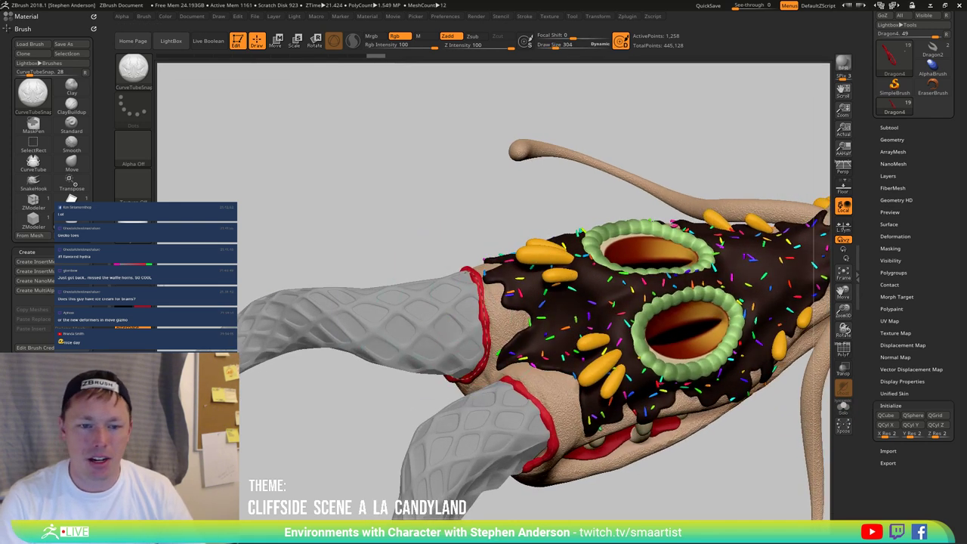
Step: Set the active colour to white and update the curve tubes around both horn bases
left_click(123, 255)
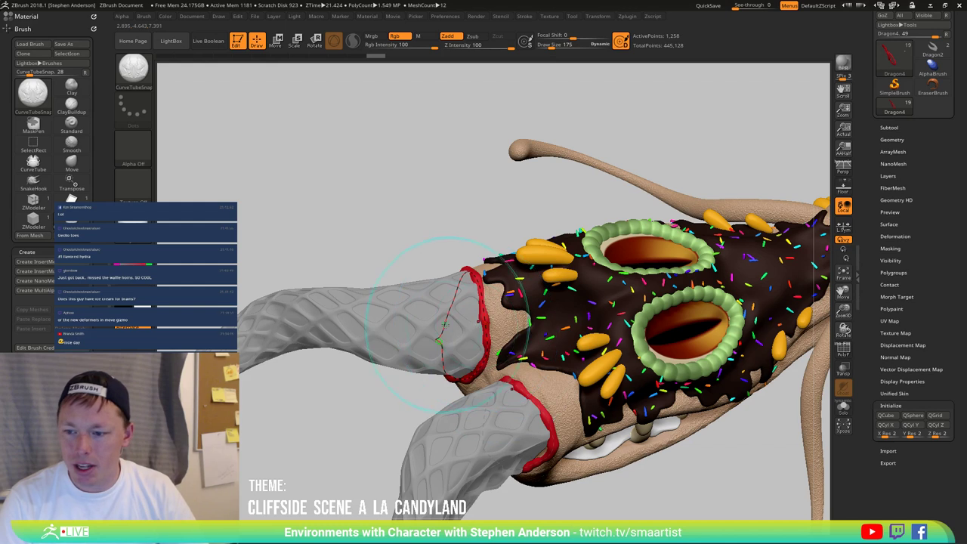
right_click_drag(439, 312, 455, 326)
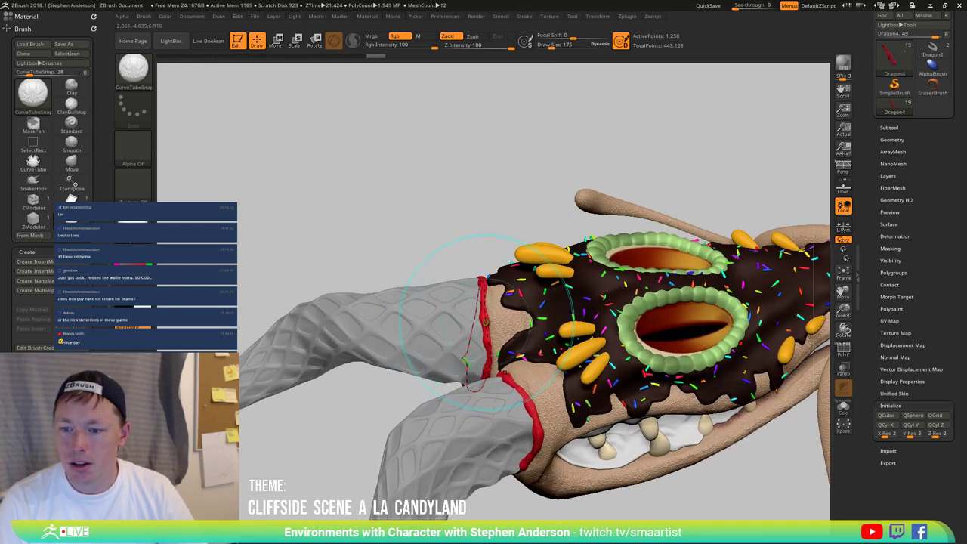
left_click(486, 322)
mouse_move(477, 280)
right_mouse_down()
mouse_move(472, 264)
mouse_move(414, 317)
mouse_move(476, 336)
right_mouse_up()
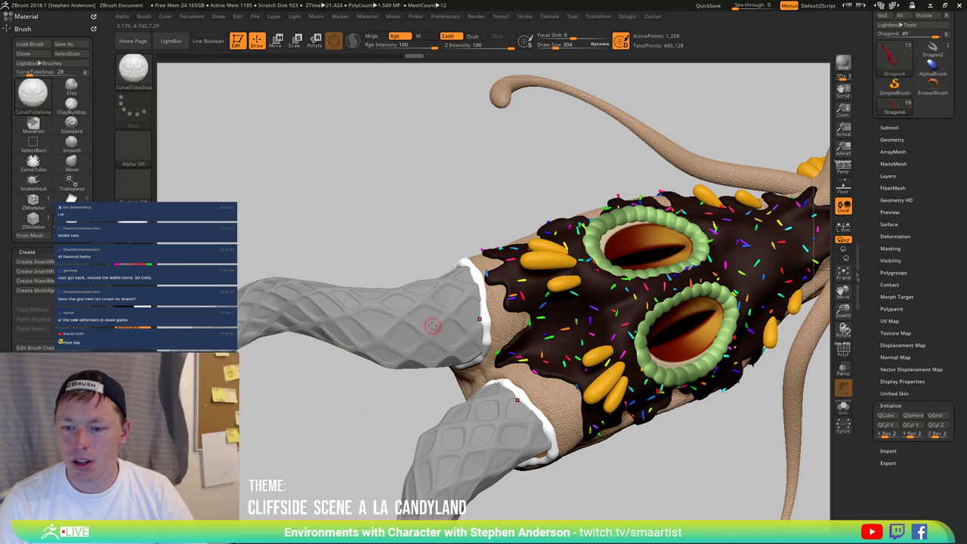
Step: Try a white zigzag icing tube along both horns with the CurveTubeSnap brush at draw size 304, and undo it
left_click_drag(428, 311, 429, 338)
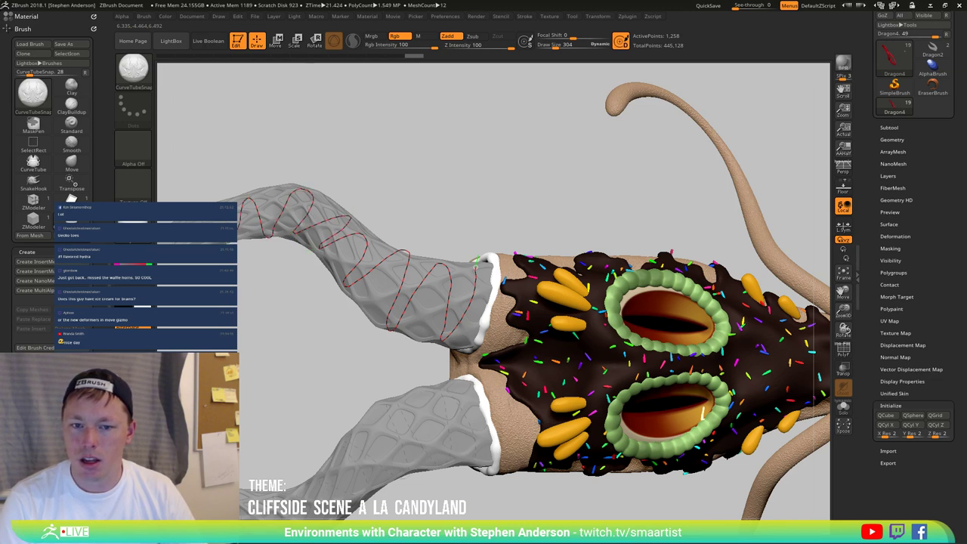
mouse_move(284, 318)
left_mouse_down("alt")
mouse_move(345, 343)
mouse_move(351, 381)
mouse_move(393, 293)
mouse_move(421, 295)
left_mouse_up("alt")
left_click(337, 343)
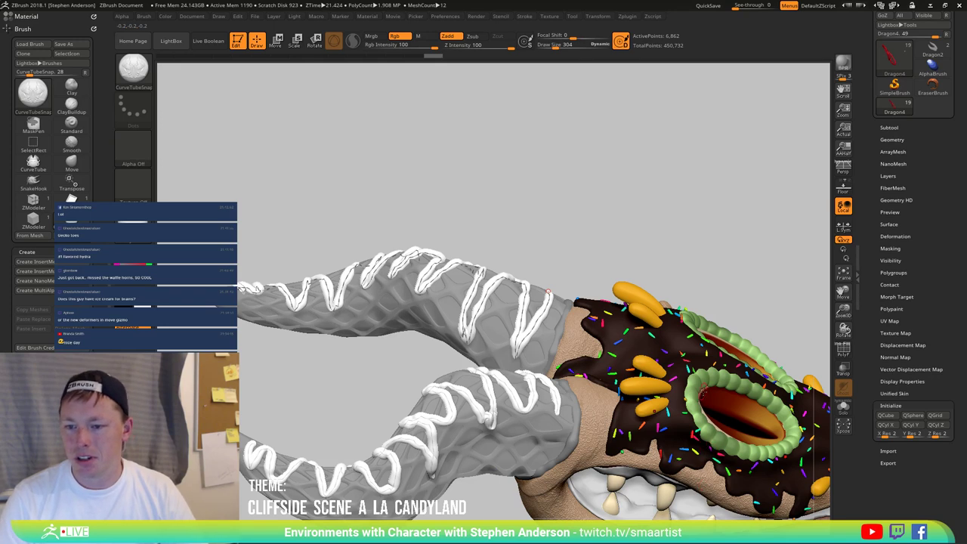
left_click(548, 291)
left_click_drag(694, 257, 528, 300)
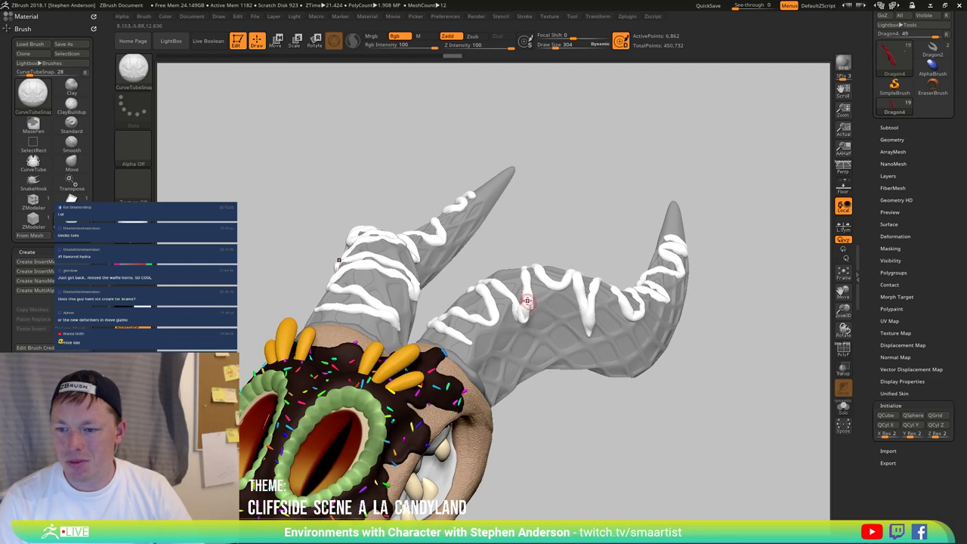
right_click_drag(534, 308, 580, 341)
mouse_move(580, 341)
left_mouse_down()
mouse_move(611, 275)
mouse_move(600, 341)
mouse_move(625, 340)
mouse_move(613, 288)
mouse_move(600, 310)
mouse_move(619, 310)
left_mouse_up()
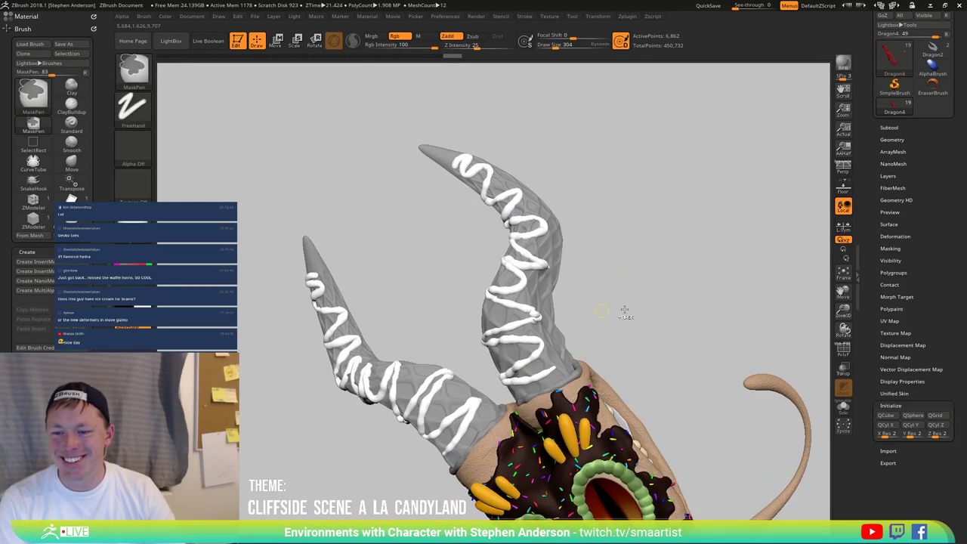
key("ctrl+z")
key("ctrl+z")
Step: Draw a tight zigzag icing tube from the base to near the tip of both horns with the CurveTubeSnap brush at draw size 304
left_click_drag(619, 277, 645, 281)
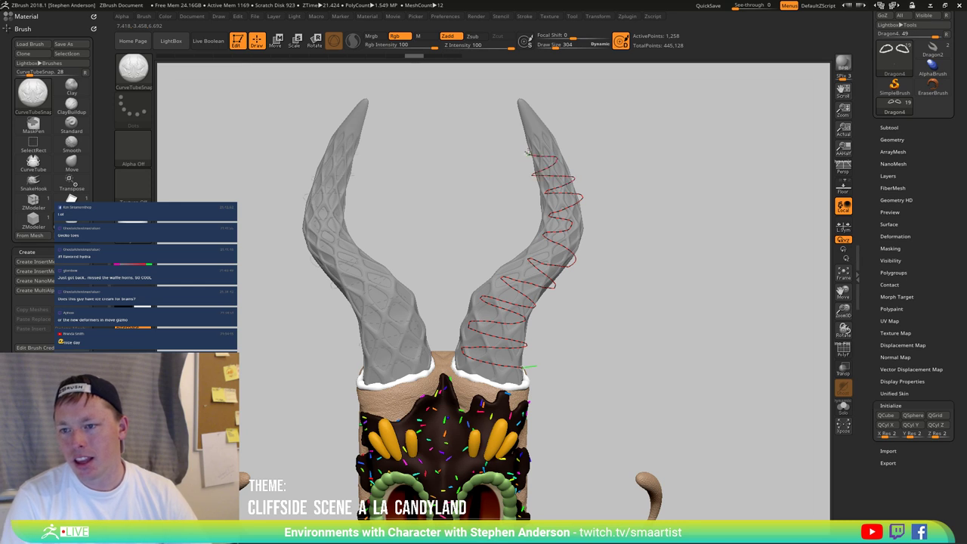
left_click_drag(538, 126, 535, 123)
left_click(559, 190)
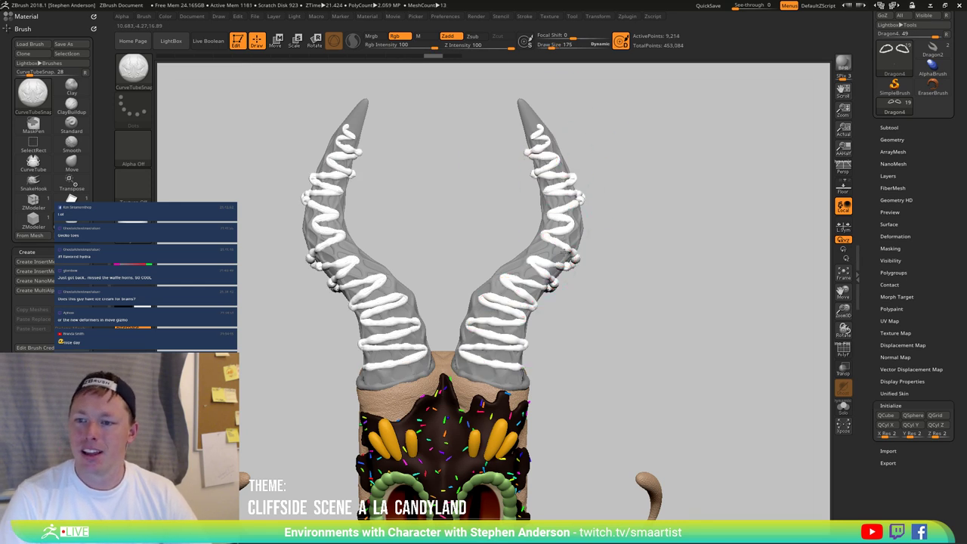
Step: Smooth the zigzag curve along the horns into rounded loops and finish editing the curve
mouse_move(627, 272)
left_mouse_down()
mouse_move(541, 191)
mouse_move(547, 198)
left_mouse_up()
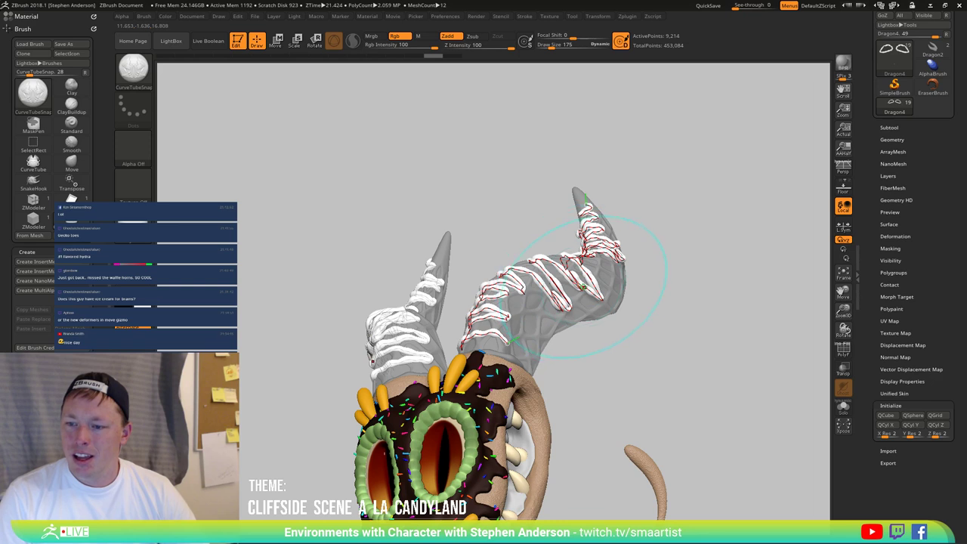
right_click_drag(596, 287, 596, 307)
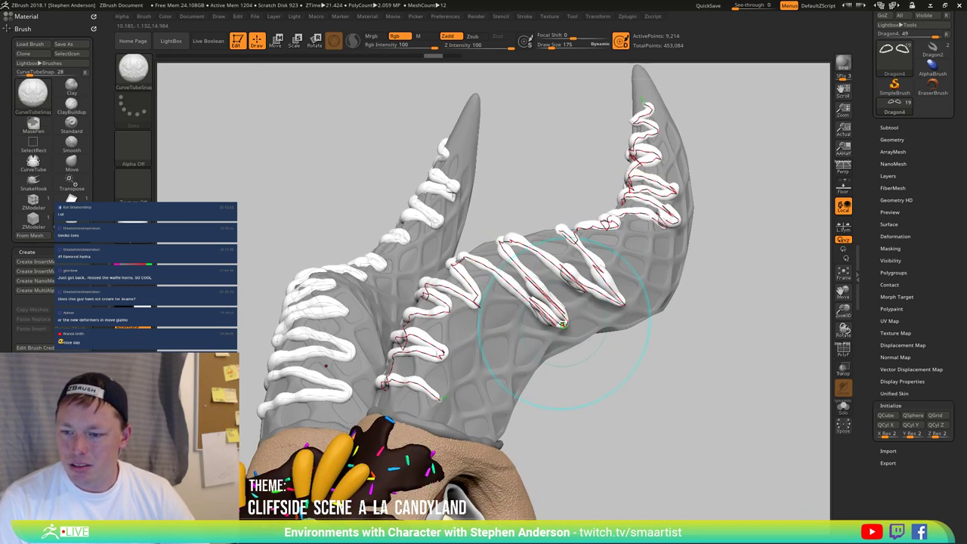
left_click(563, 324)
mouse_move(563, 324)
left_mouse_down()
mouse_move(613, 295)
mouse_move(593, 285)
left_mouse_up()
right_click_drag(599, 296, 514, 252)
left_click_drag(514, 251, 540, 259)
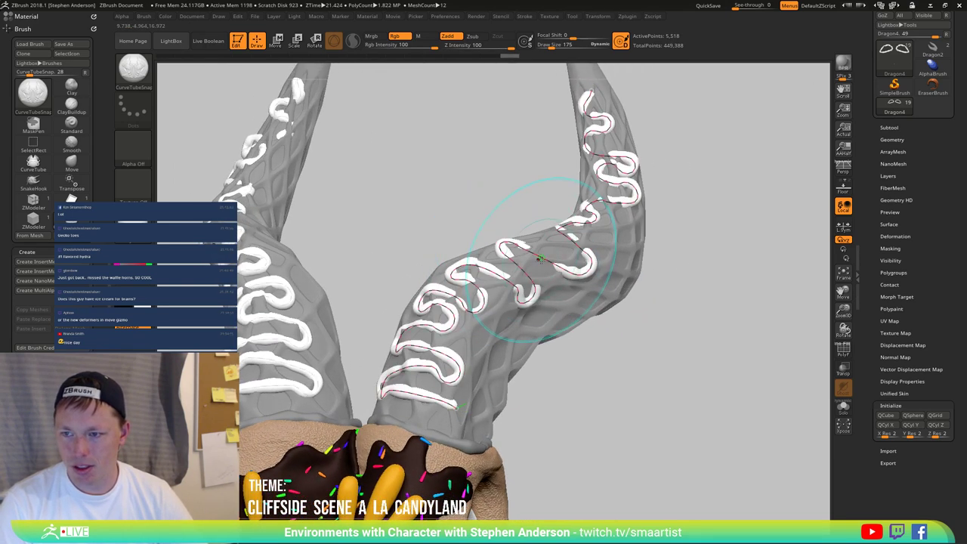
right_click_drag(590, 259, 491, 281)
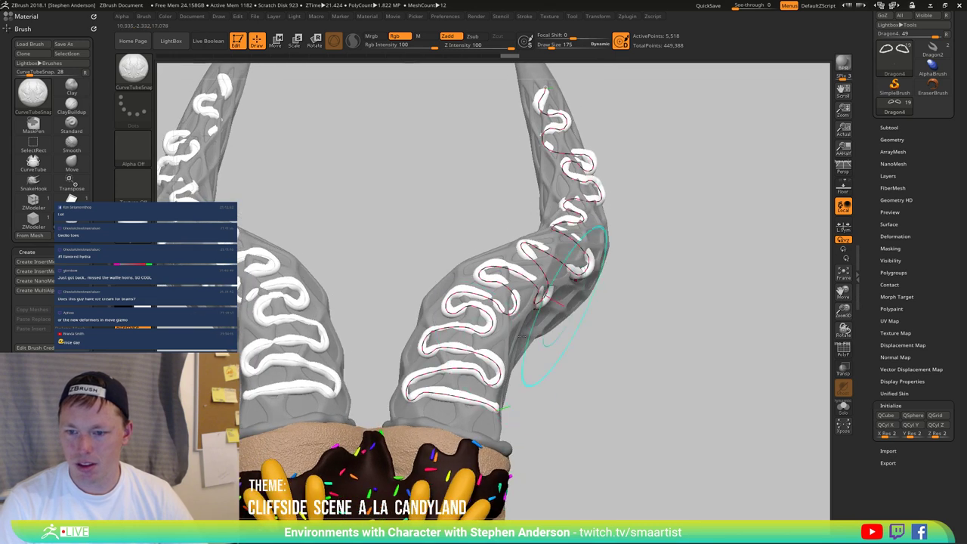
left_click(481, 440)
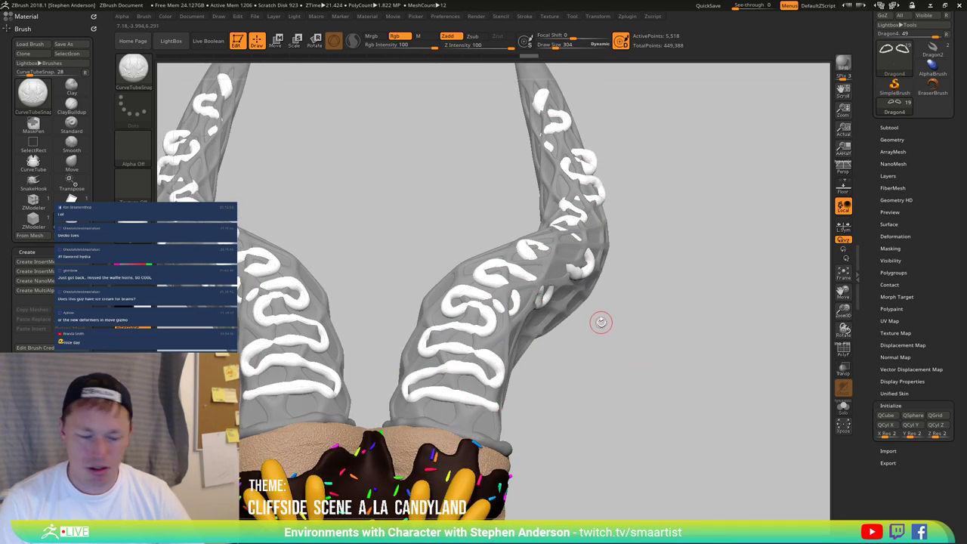
Step: Pull the icing loops around the bend of the horns onto the surface using the Move brush at draw size 161
key("b")
key("m")
key("v")
mouse_move(602, 320)
left_mouse_down()
mouse_move(537, 264)
mouse_move(559, 266)
mouse_move(560, 256)
left_mouse_up()
key("s")
key("s")
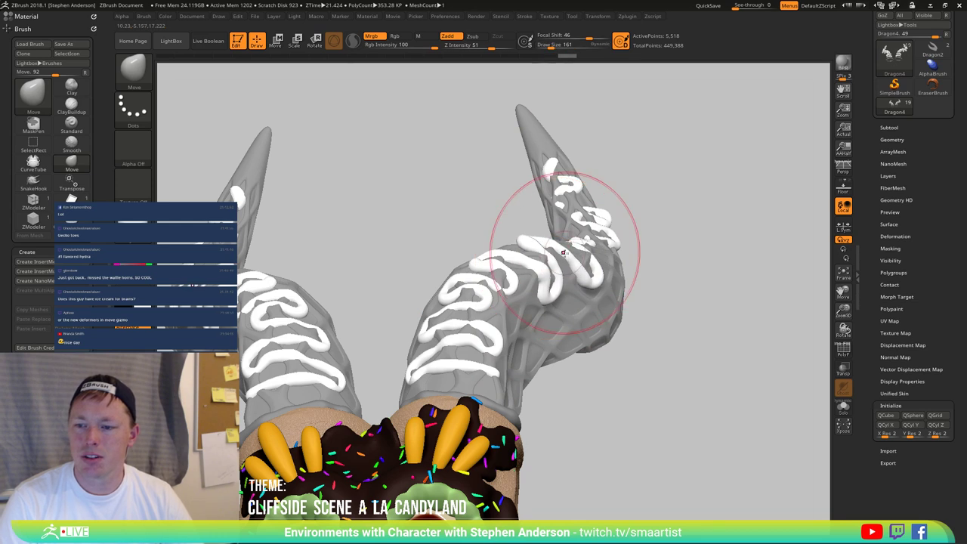
right_click_drag(534, 248, 460, 238)
mouse_move(604, 251)
right_mouse_down()
mouse_move(645, 281)
mouse_move(615, 252)
right_mouse_up()
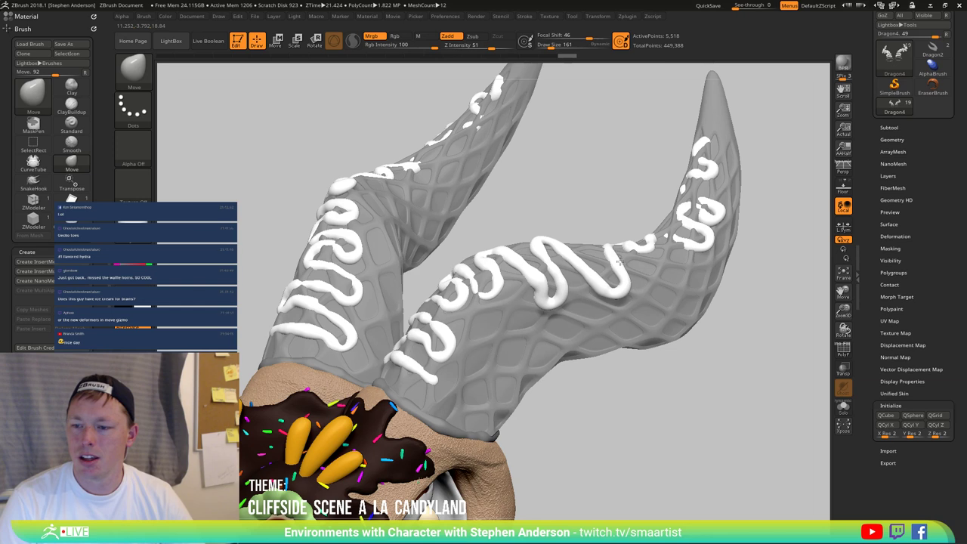
mouse_move(551, 249)
right_mouse_down()
mouse_move(613, 246)
mouse_move(613, 258)
right_mouse_up()
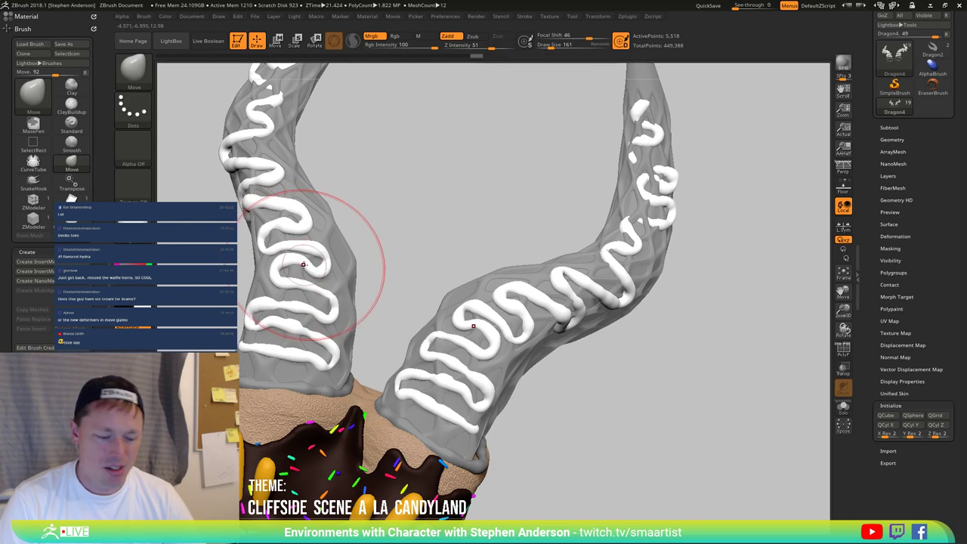
Step: Reposition the icing loops around the lower half and bend of the horns using the Move Topological brush at draw size 189
key("b")
key("m")
key("t")
right_click_drag(273, 261, 290, 252)
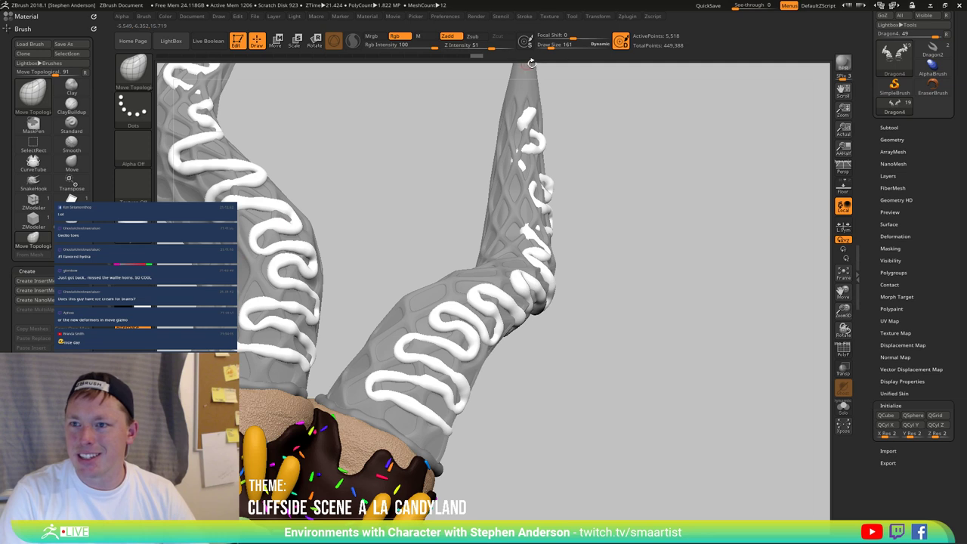
left_click(596, 45)
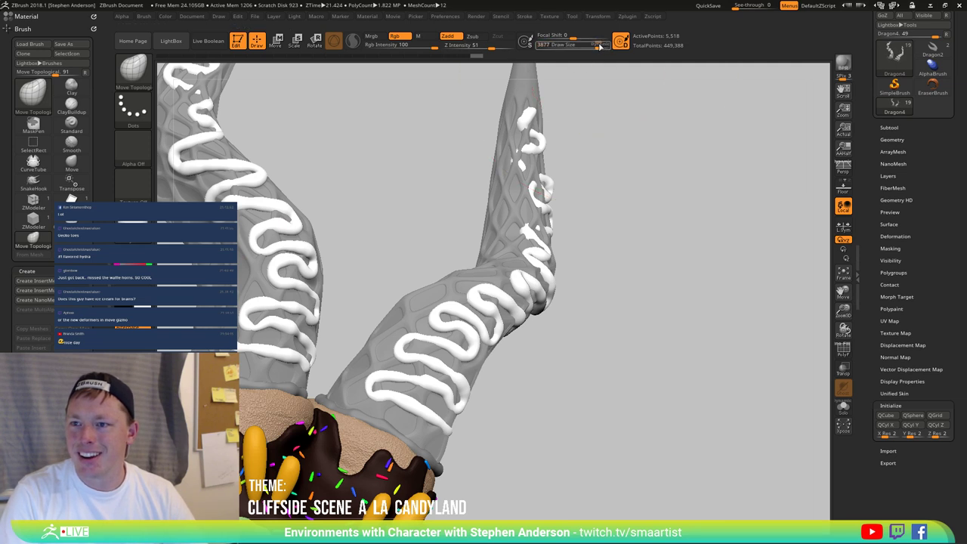
left_click(294, 268)
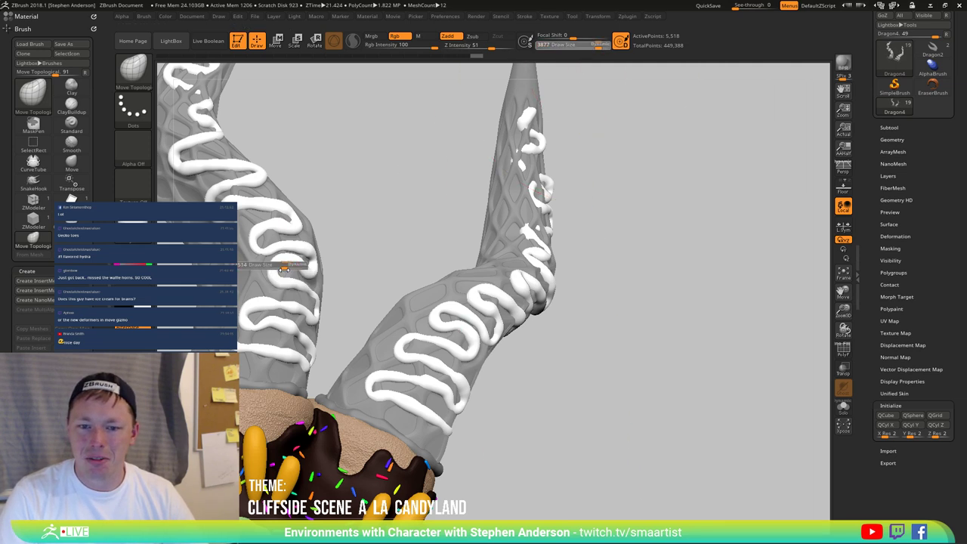
mouse_move(337, 308)
left_mouse_down()
mouse_move(378, 298)
mouse_move(348, 226)
left_mouse_up()
mouse_move(247, 203)
right_mouse_down()
mouse_move(300, 196)
mouse_move(269, 202)
mouse_move(295, 226)
mouse_move(281, 200)
mouse_move(317, 293)
right_mouse_up()
left_click_drag(318, 294, 302, 242)
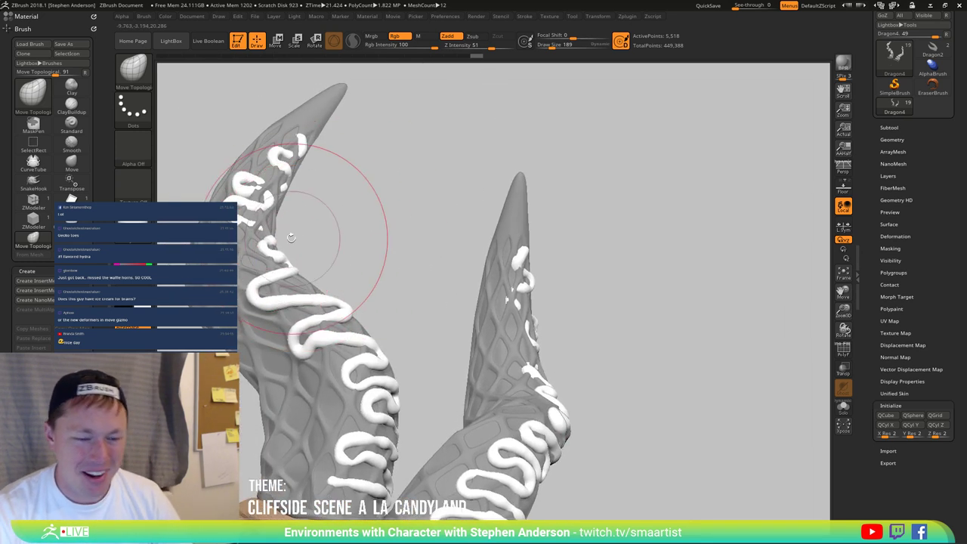
Step: Pull the buried icing loops between the bend and the tips out of both horns with the Move Topological brush
right_click_drag(254, 205, 274, 232)
left_click_drag(275, 234, 267, 233)
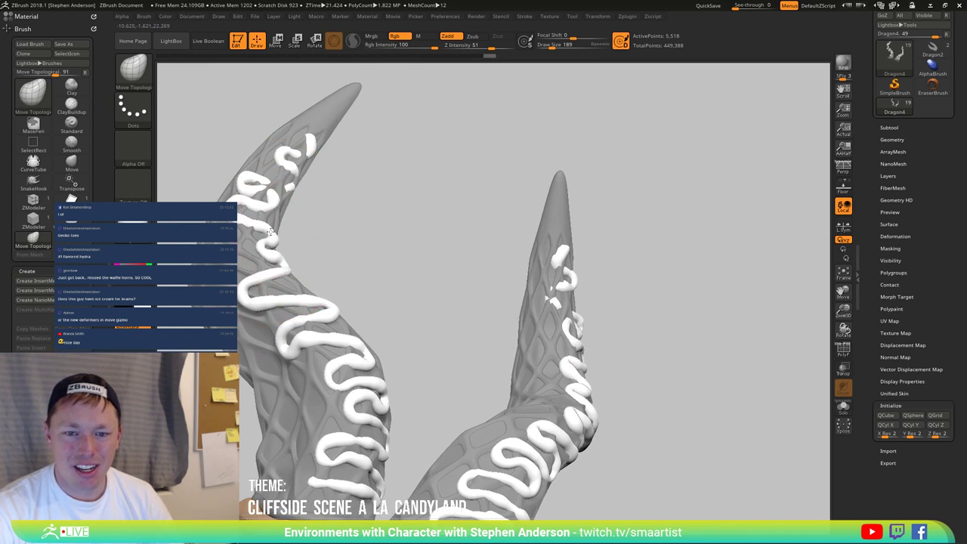
left_click_drag(246, 236, 280, 184)
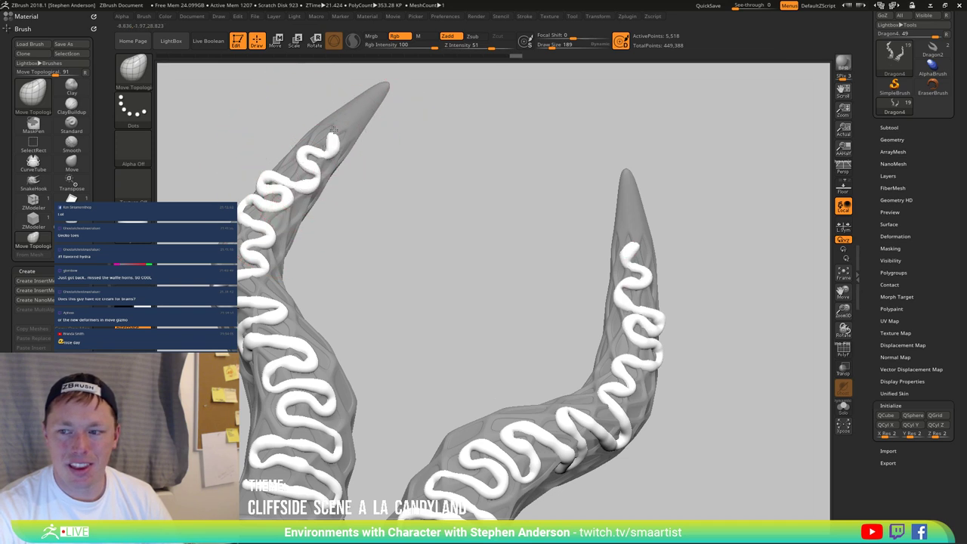
left_click_drag(333, 132, 339, 154)
mouse_move(339, 153)
right_mouse_down()
mouse_move(298, 120)
mouse_move(332, 125)
right_mouse_up()
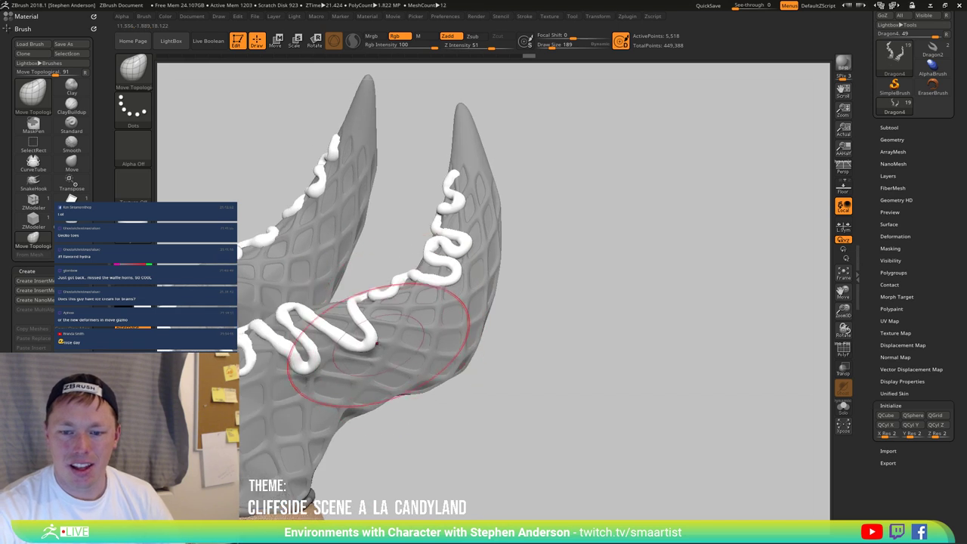
right_click_drag(364, 340, 326, 313, "ctrl")
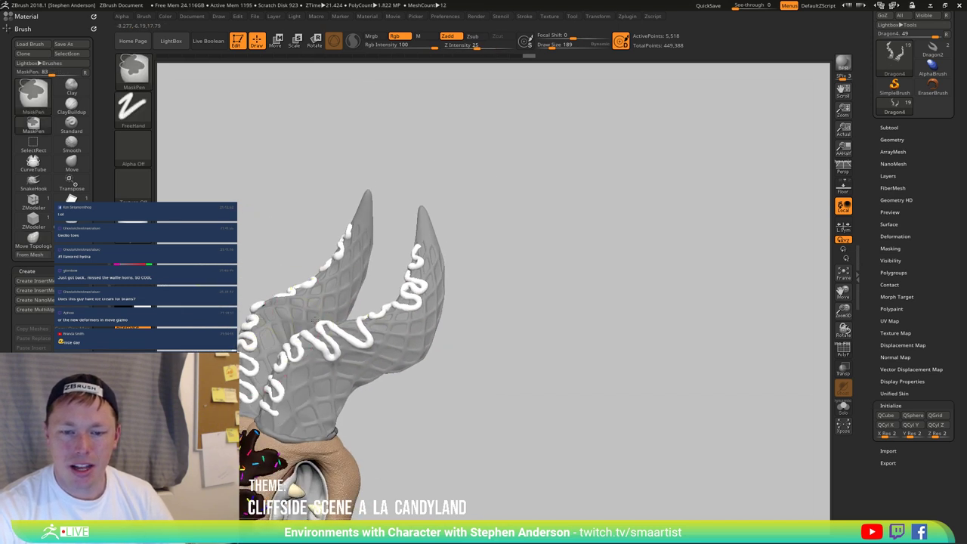
Step: Examine the icing loops along both horns and the complete dragon head from several angles and distances
right_click_drag(246, 266, 247, 304, "ctrl")
mouse_move(254, 312)
left_mouse_down()
mouse_move(263, 302)
mouse_move(251, 305)
left_mouse_up()
key("s")
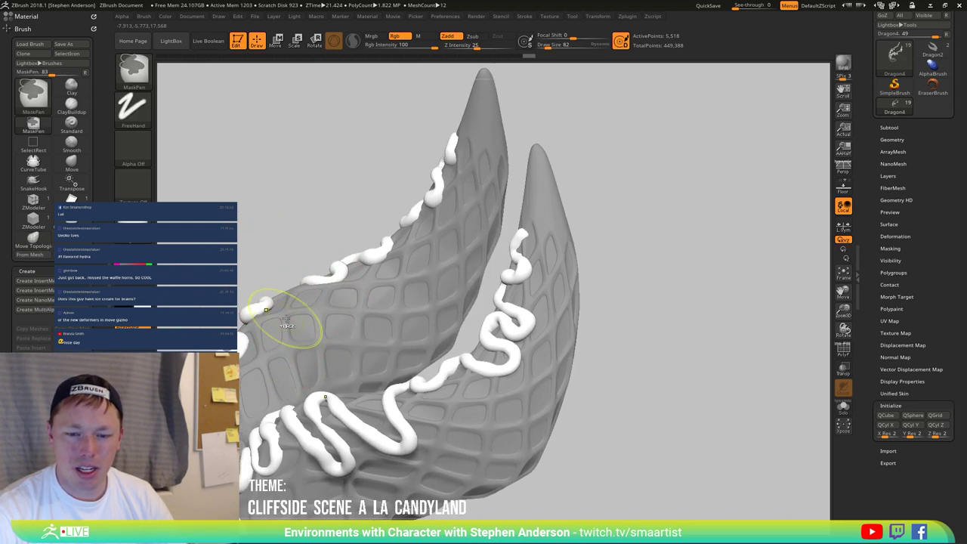
right_click_drag(289, 321, 302, 274, "ctrl")
mouse_move(368, 355)
right_mouse_down()
mouse_move(408, 373)
mouse_move(328, 317)
mouse_move(422, 337)
right_mouse_up()
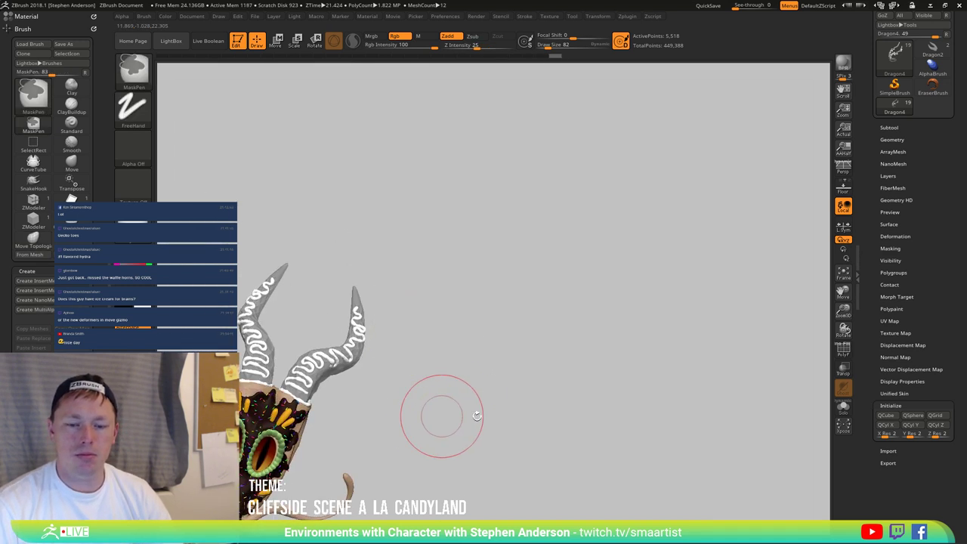
mouse_move(438, 410)
left_mouse_down()
mouse_move(466, 339)
mouse_move(505, 345)
mouse_move(571, 298)
mouse_move(568, 309)
mouse_move(564, 296)
left_mouse_up()
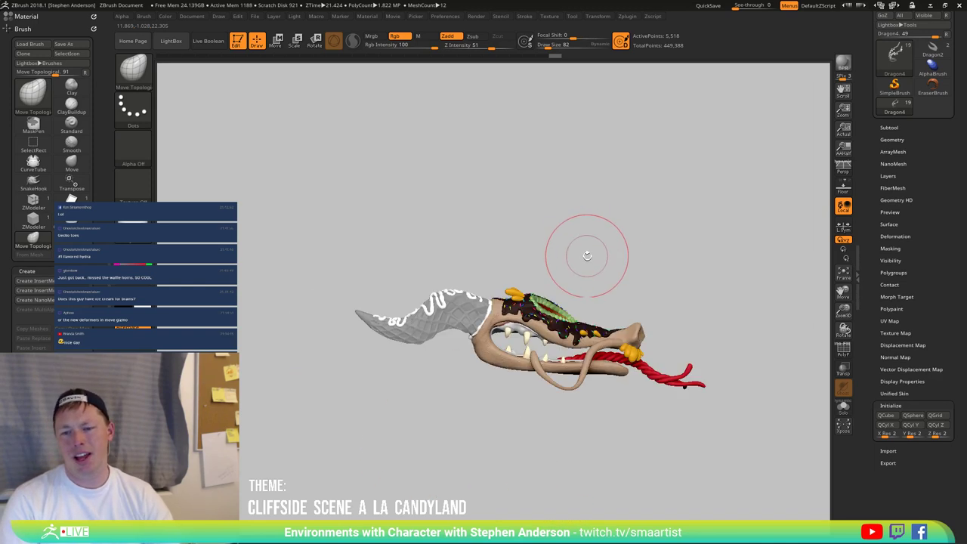
right_click_drag(587, 257, 577, 298)
mouse_move(578, 298)
left_mouse_down()
mouse_move(526, 244)
mouse_move(533, 218)
mouse_move(533, 234)
mouse_move(573, 217)
left_mouse_up()
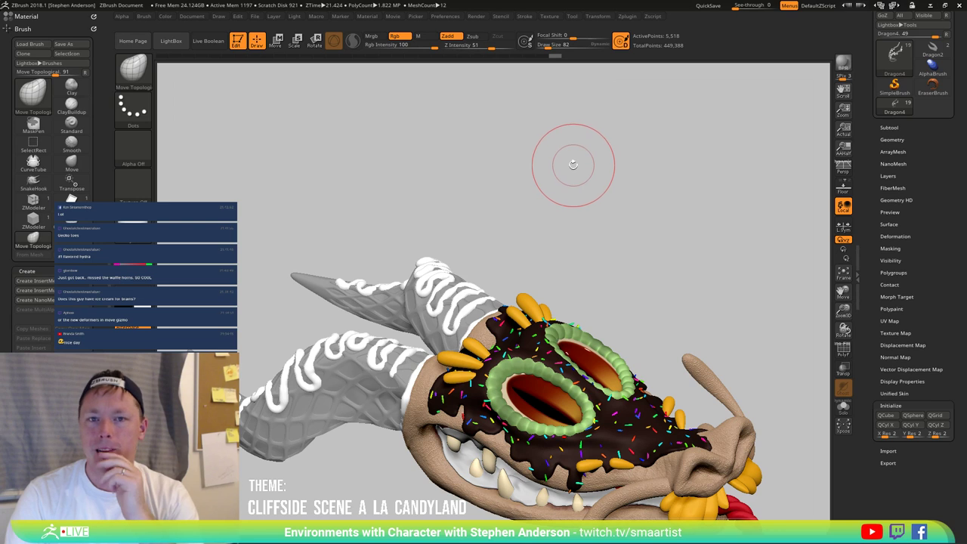
Step: Fill the icing tubes with white (RGB 255, 255, 255) together with the current material
left_click(374, 36)
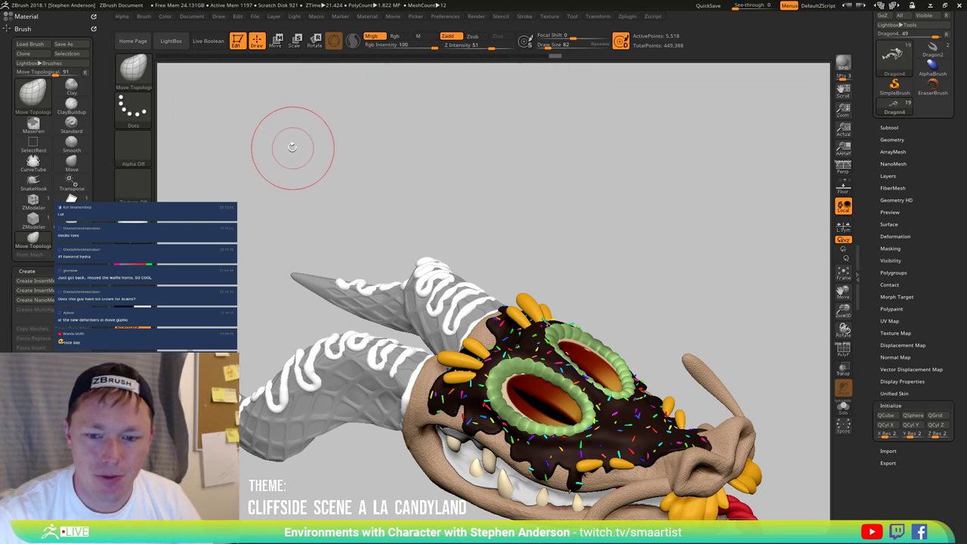
left_click(164, 18)
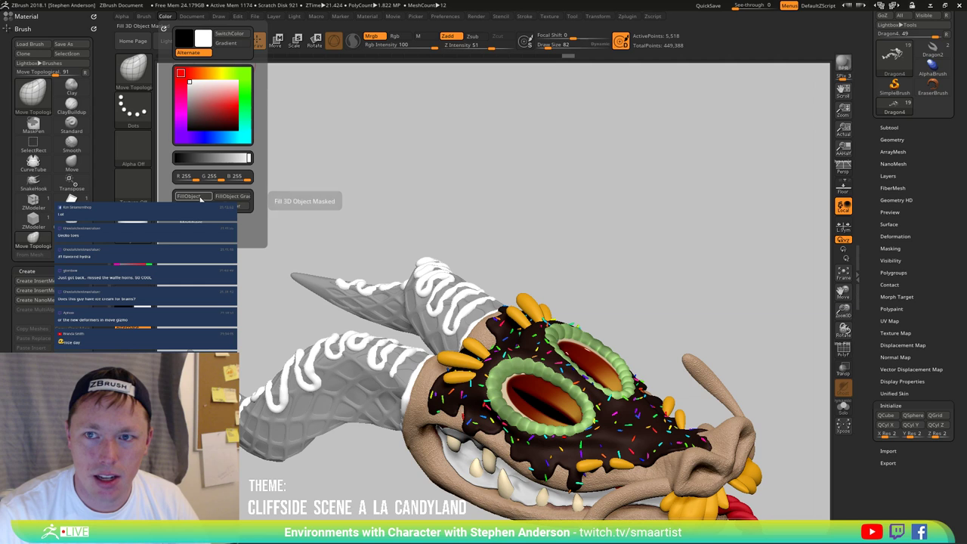
left_click_drag(434, 179, 819, 129)
Step: Isolate the icing tubes, hide the stray piece of geometry, and permanently delete the hidden part
left_click(889, 127)
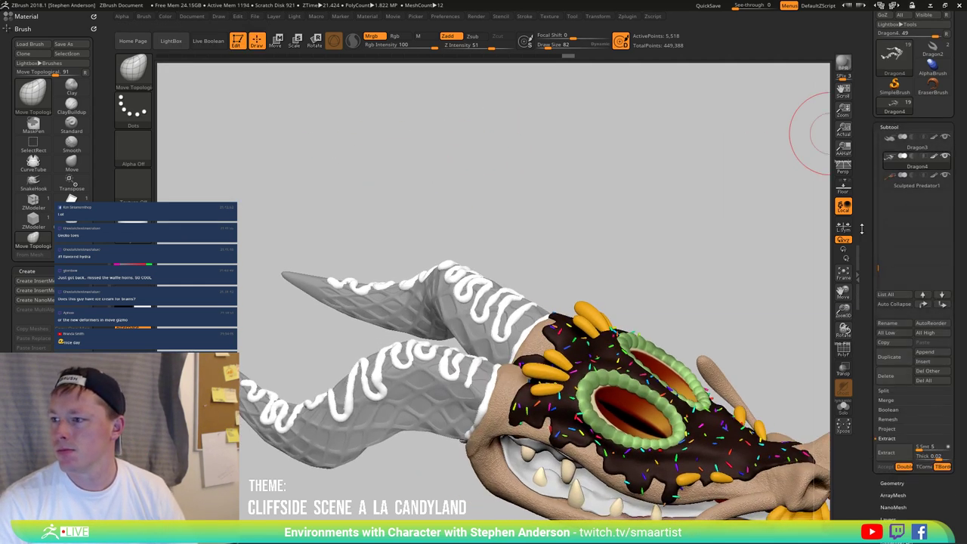
left_click_drag(648, 207, 695, 258, "ctrl")
left_click_drag(793, 333, 774, 253, "alt")
left_click(843, 407)
left_click_drag(697, 400, 566, 308)
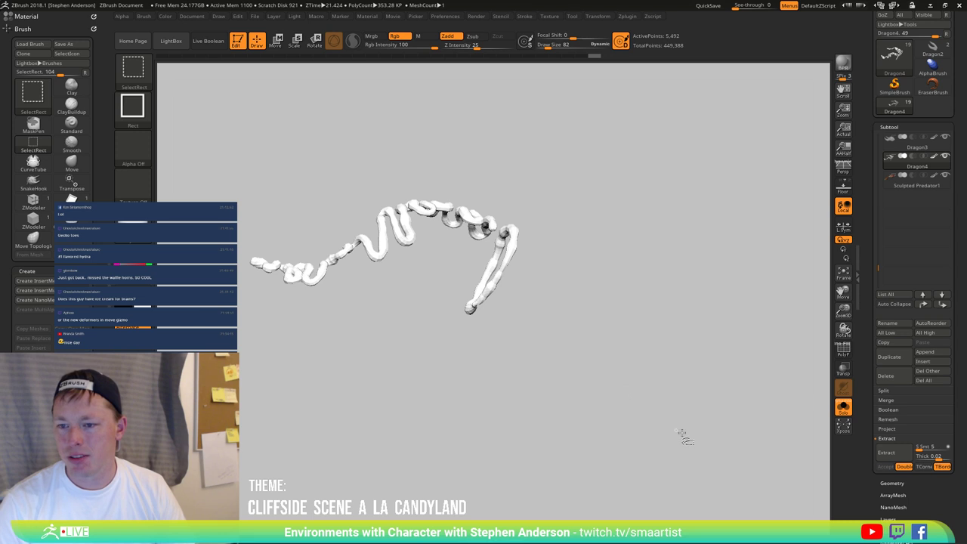
left_click_drag(921, 504, 912, 470)
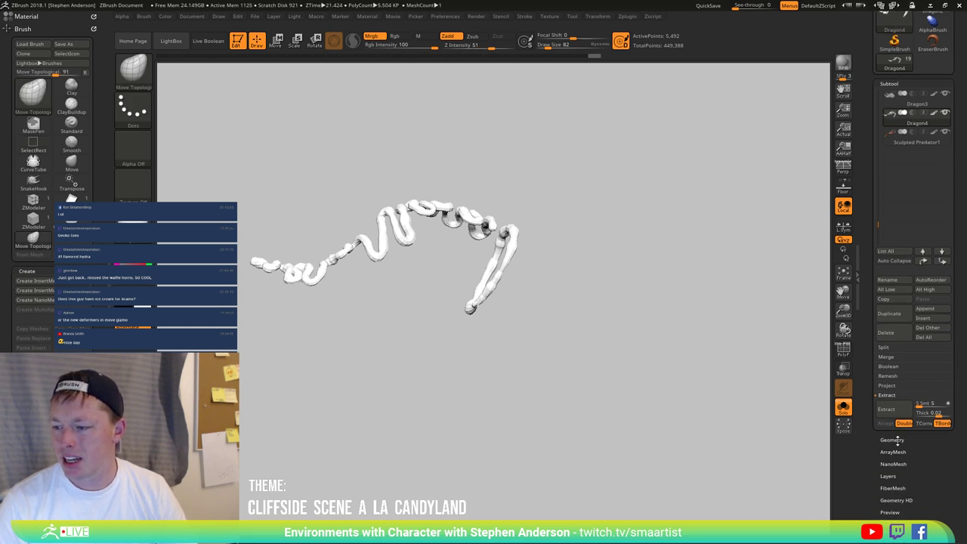
left_click(894, 439)
left_click(908, 336)
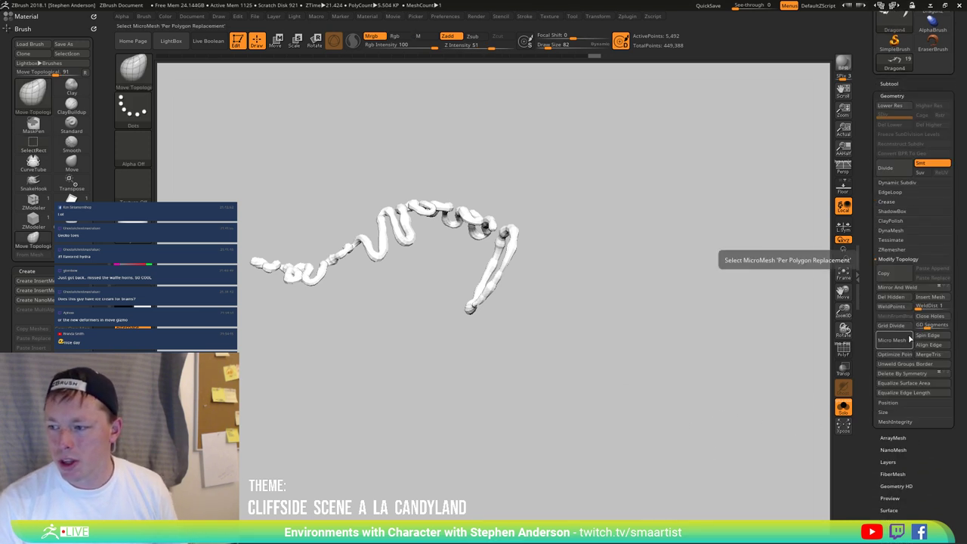
left_click(896, 297)
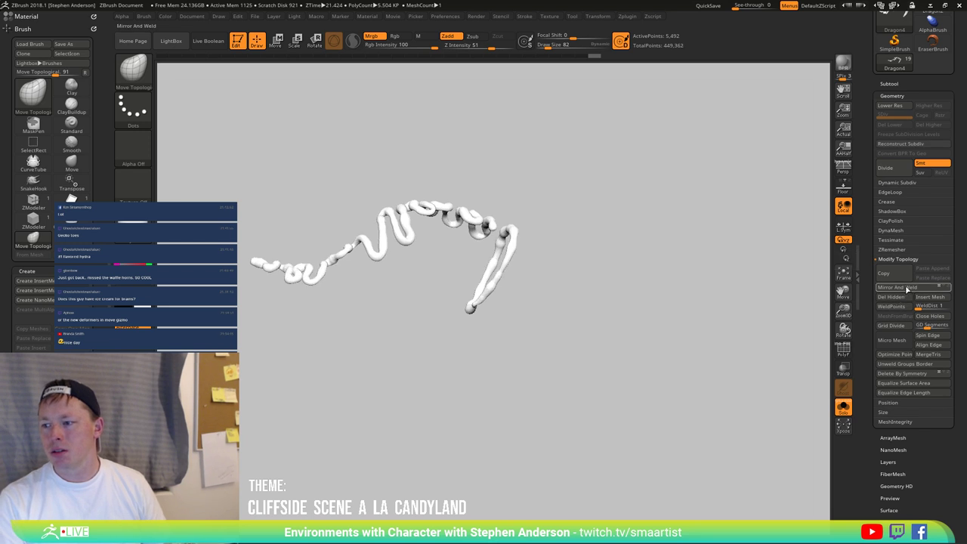
Step: Rename the icing tubes subtool as HornFrosting
left_click(899, 85)
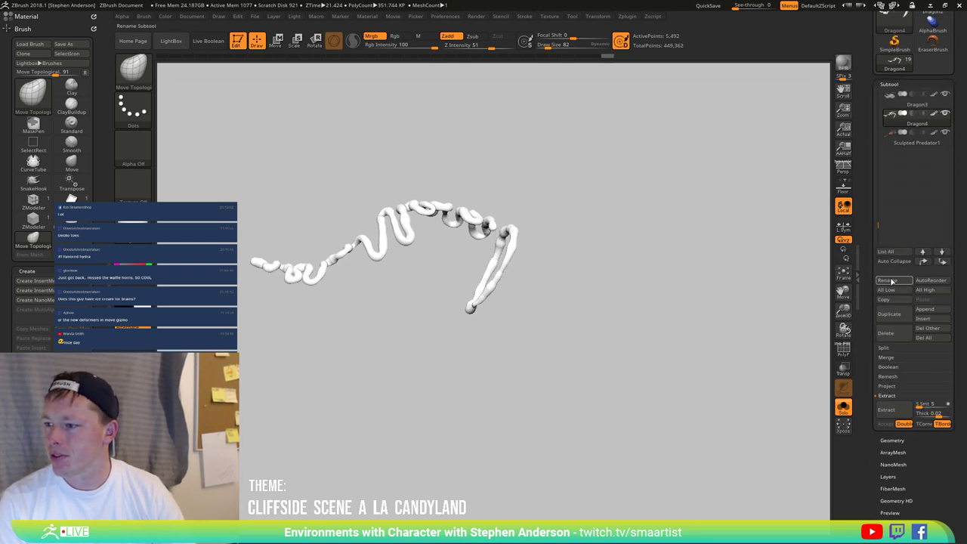
left_click(891, 281)
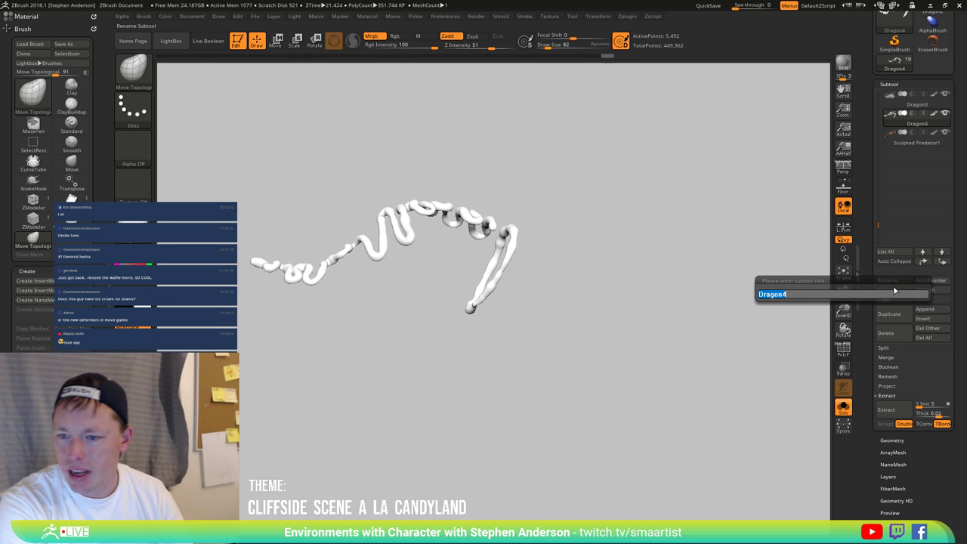
key("shift")
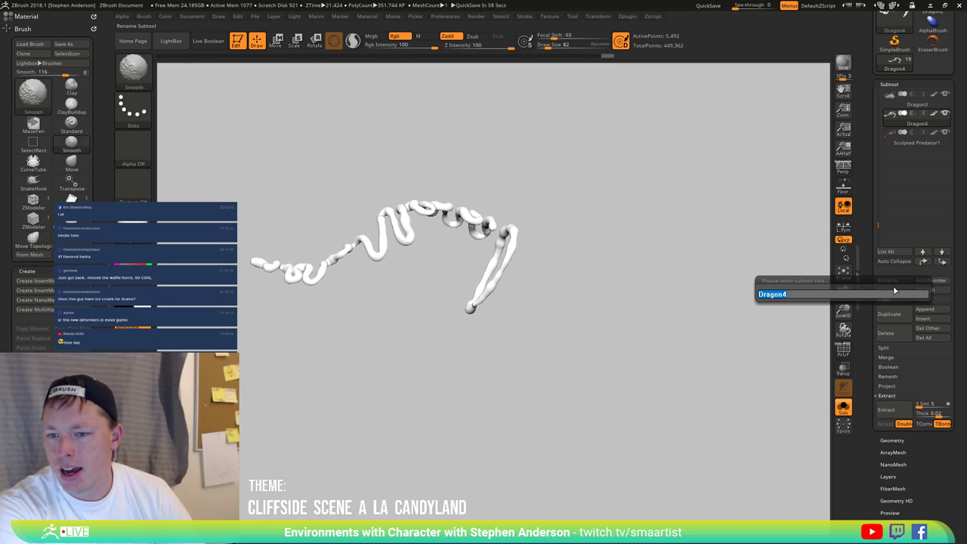
type("HornFr")
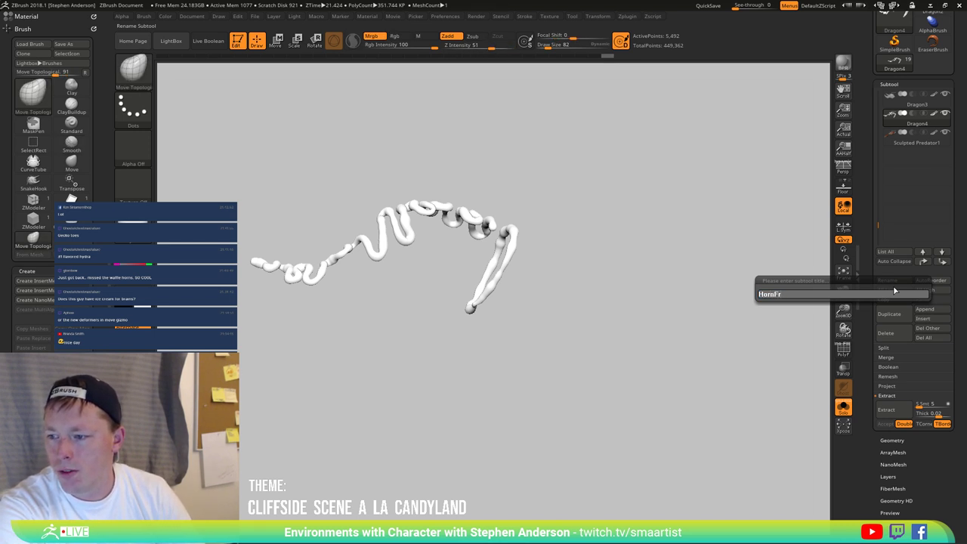
type("osting")
key("Return")
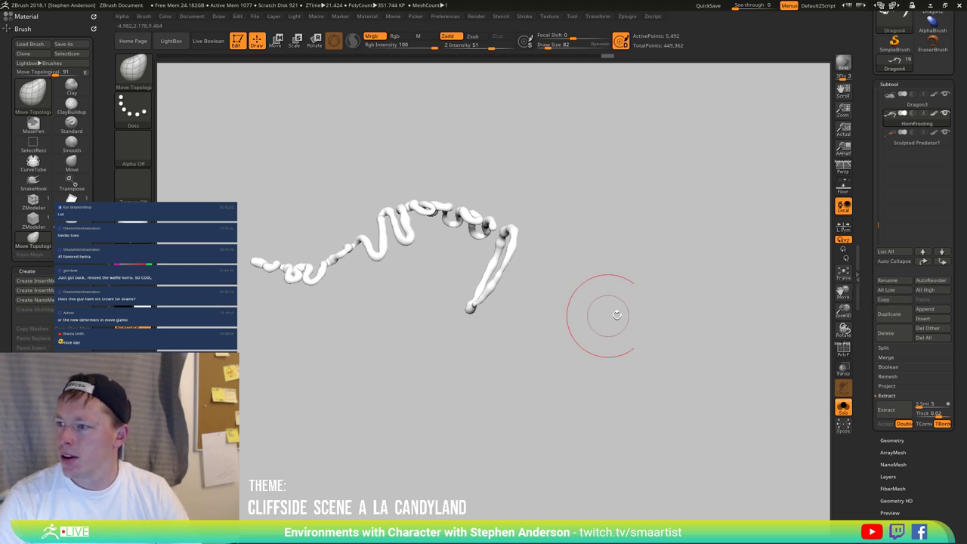
Step: Rename the Sculpted Predator1 subtool as Eyes
left_click(894, 142)
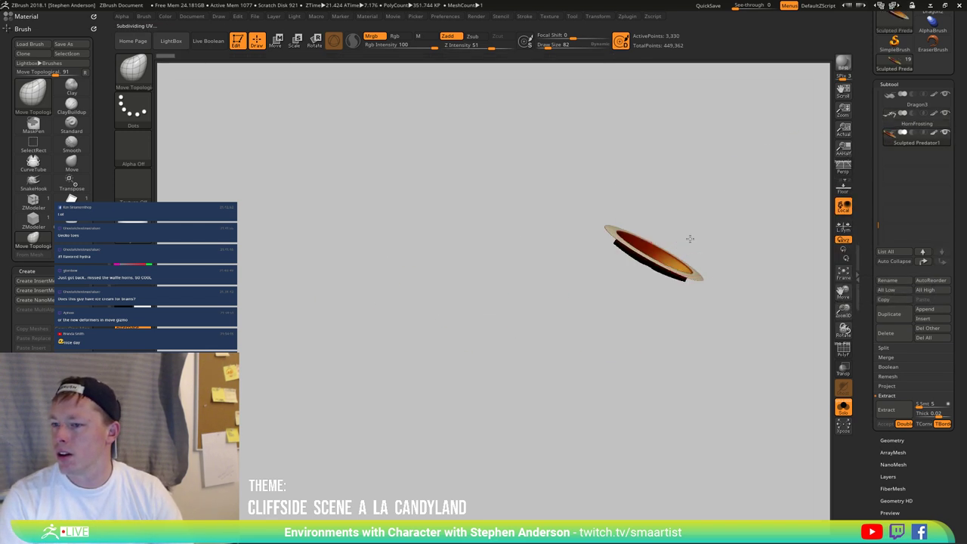
left_click(888, 280)
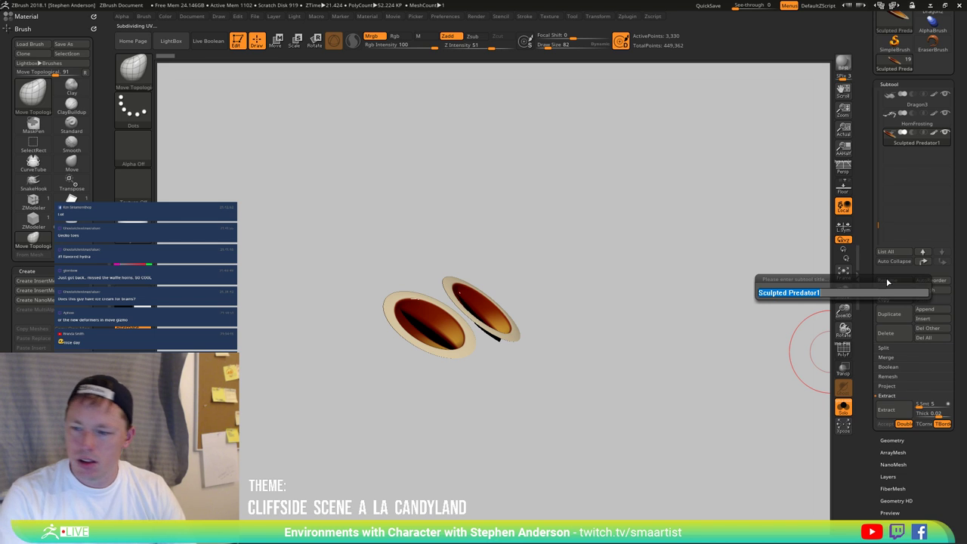
type("Eyes")
key("Return")
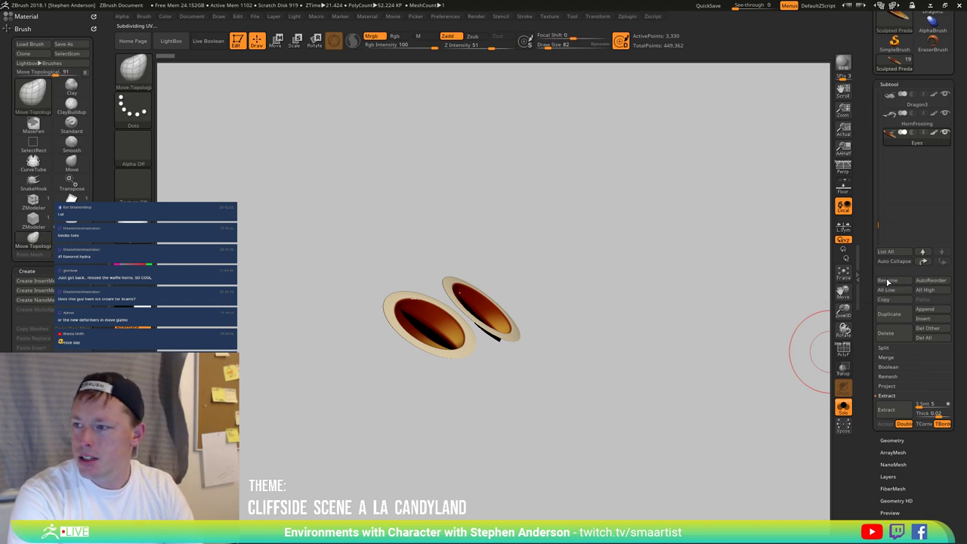
Step: Rename the Dragon3 subtool containing the horns as WaffleHorns
left_click_drag(877, 225, 876, 195)
left_click(894, 162)
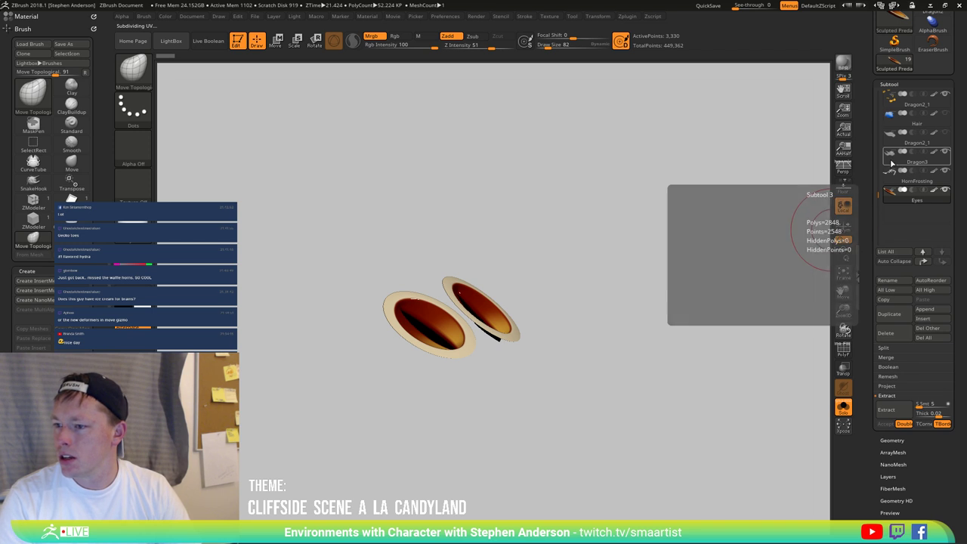
left_click(887, 281)
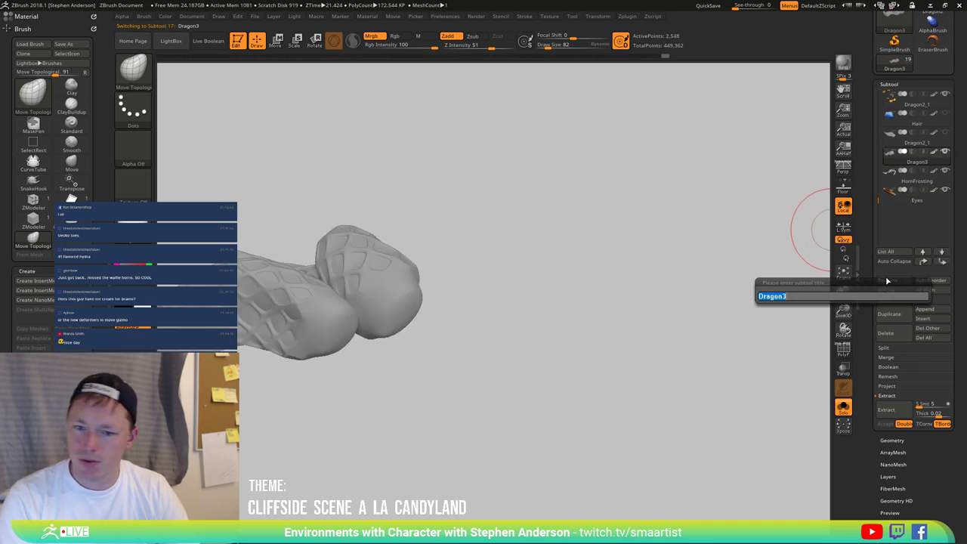
key("shift")
type("ff")
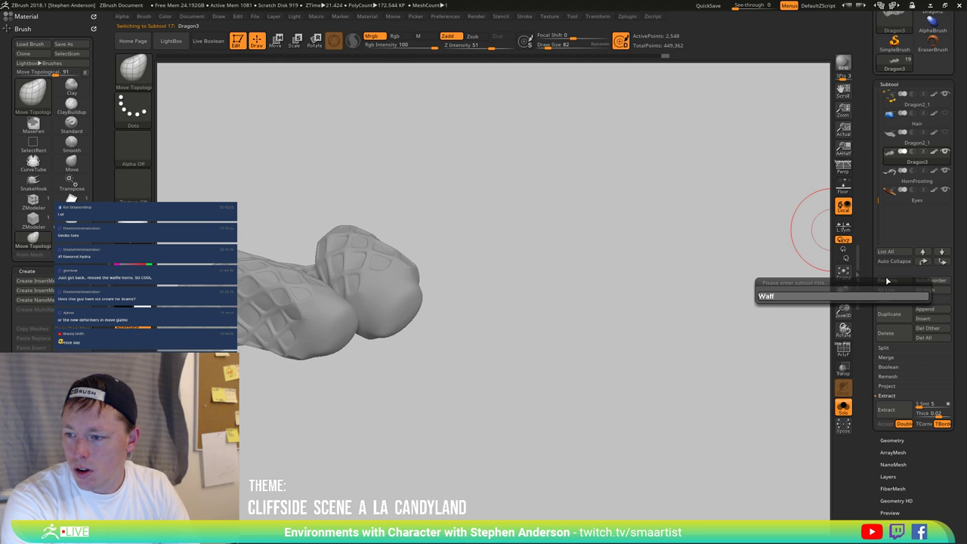
type("leHores")
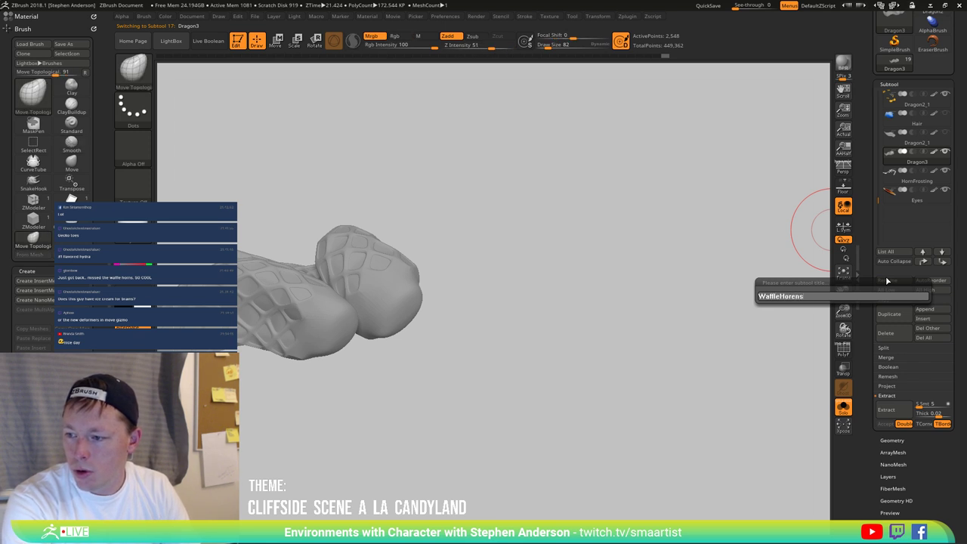
key("BackSpace")
key("BackSpace")
type("ns")
key("Return")
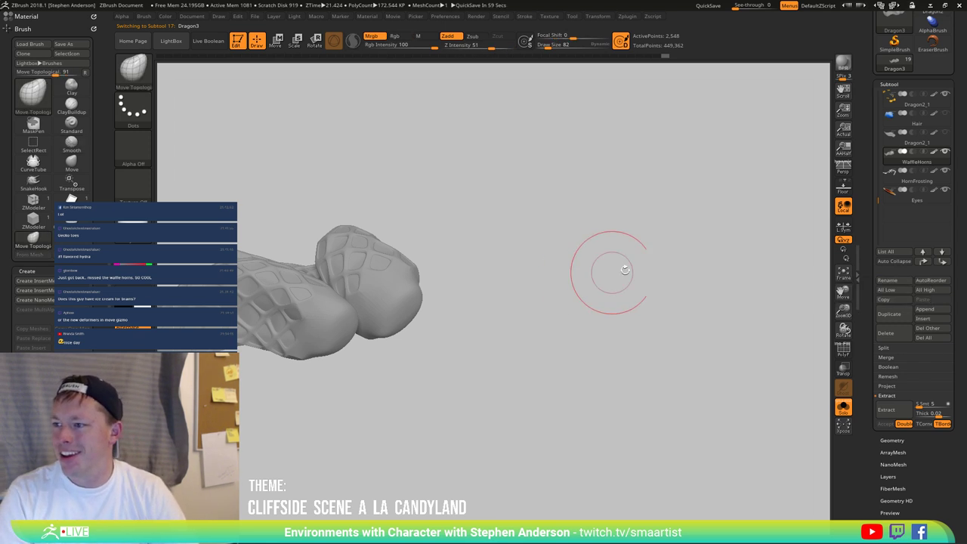
Step: Select the orange scales subtool, show the complete head again, and open the colour settings with the material channel chosen
mouse_move(892, 122)
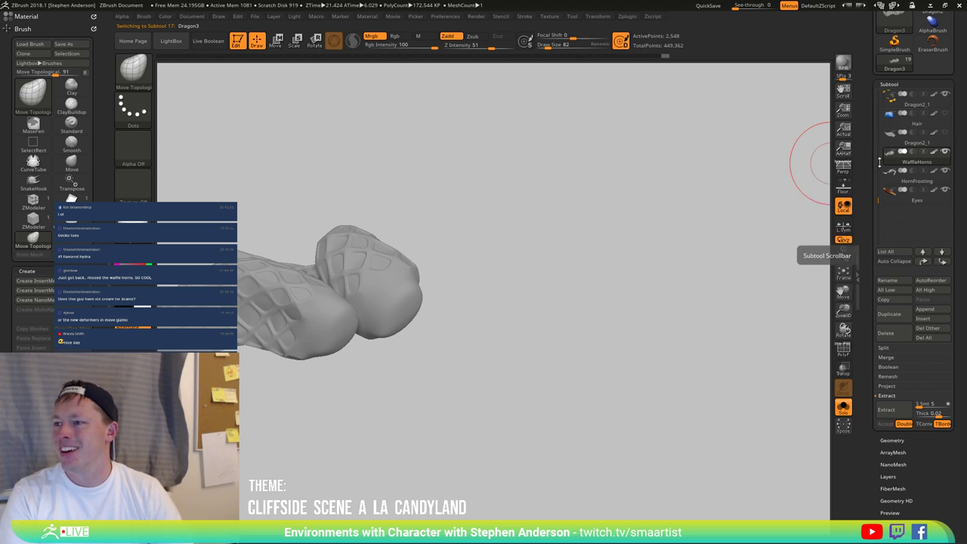
left_click(890, 104)
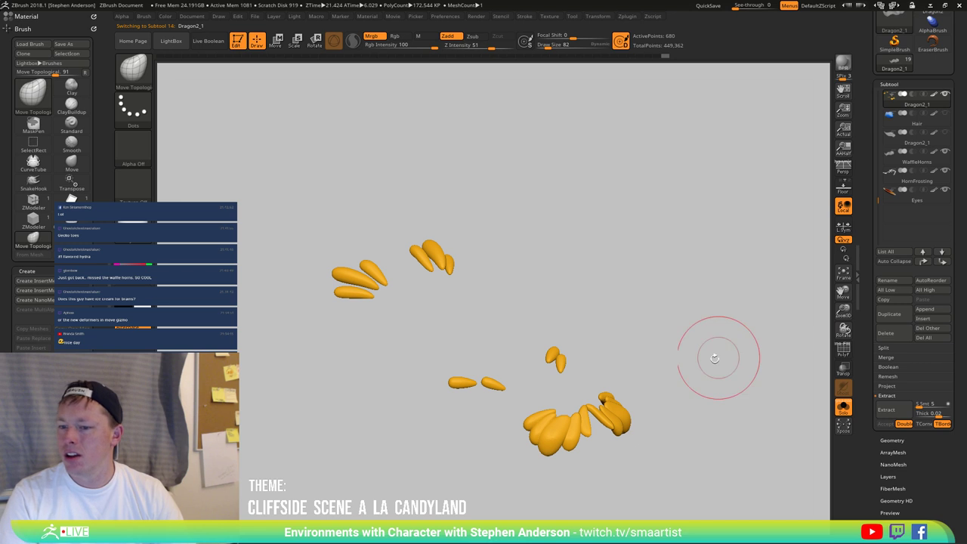
left_click_drag(663, 358, 669, 296)
left_click(844, 409)
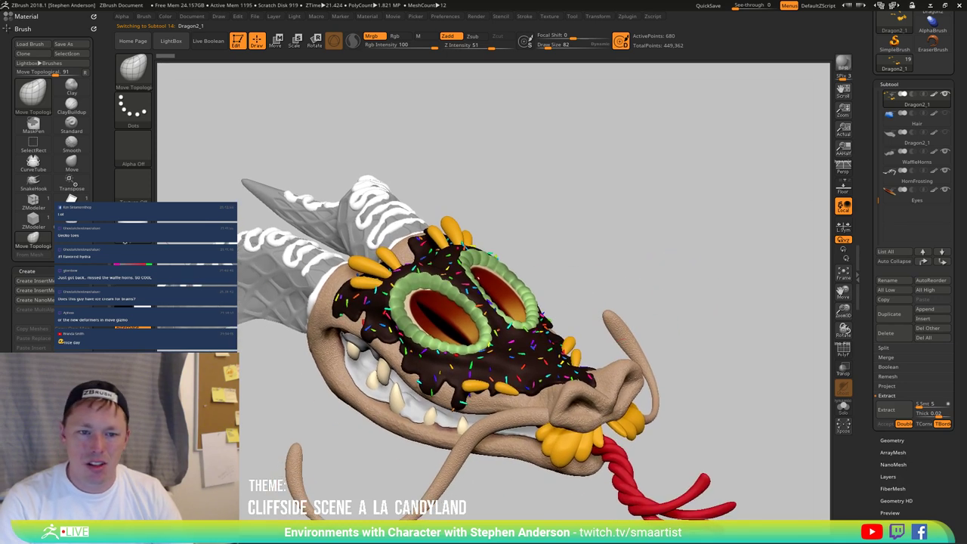
mouse_move(134, 223)
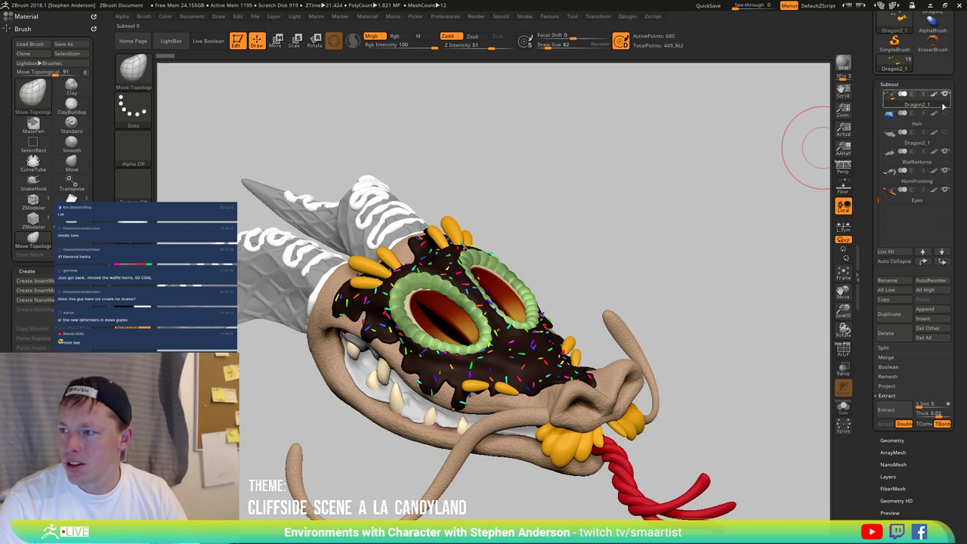
left_click(418, 36)
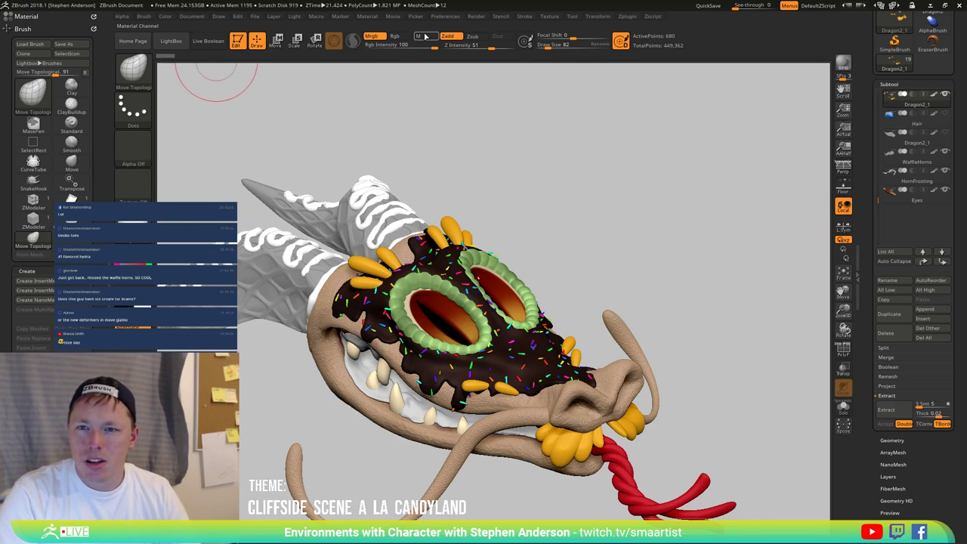
left_click(165, 16)
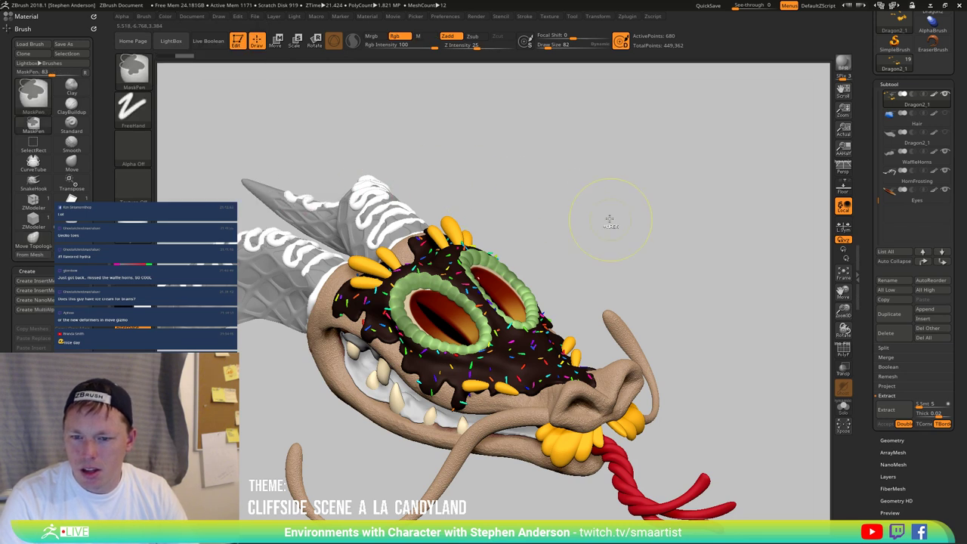
Step: Make the eye rings the active subtool and look through the CandyShade5 material's modifiers
mouse_move(611, 218)
left_mouse_down()
mouse_move(565, 228)
mouse_move(597, 226)
left_mouse_up()
left_click(437, 301, "alt")
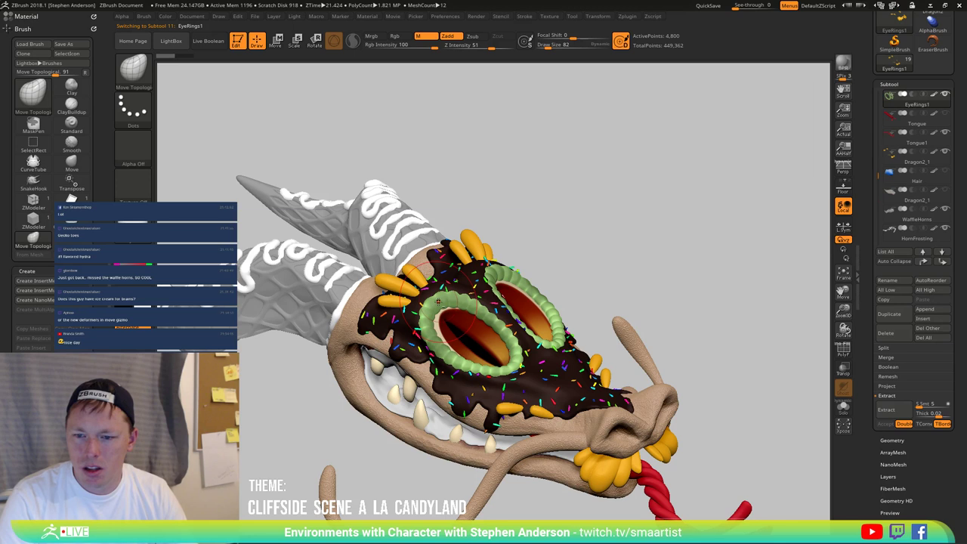
left_click(146, 16)
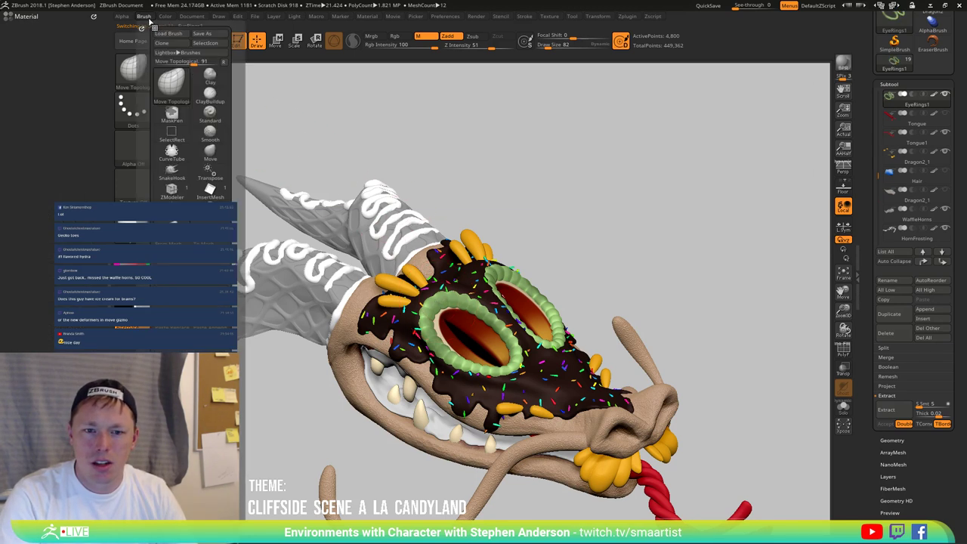
left_click(154, 28)
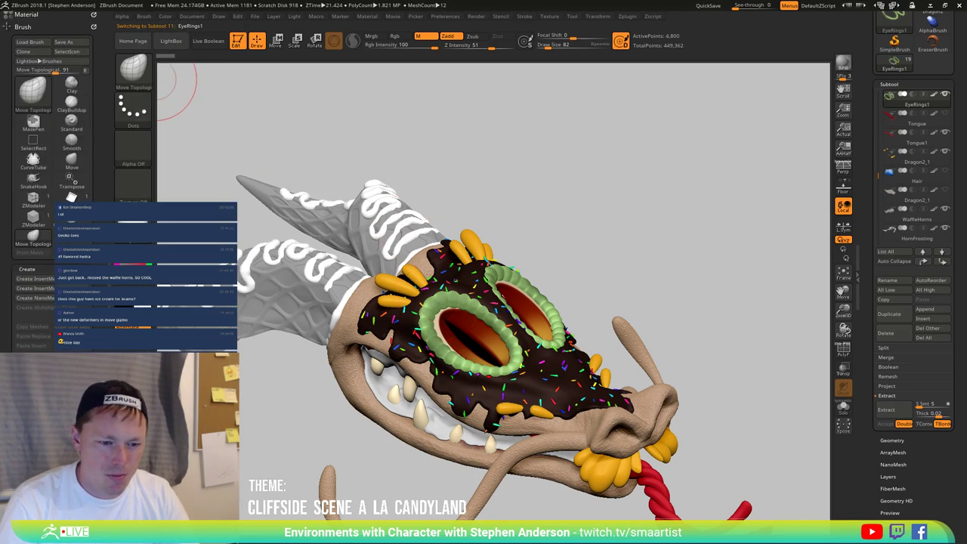
left_click(25, 16)
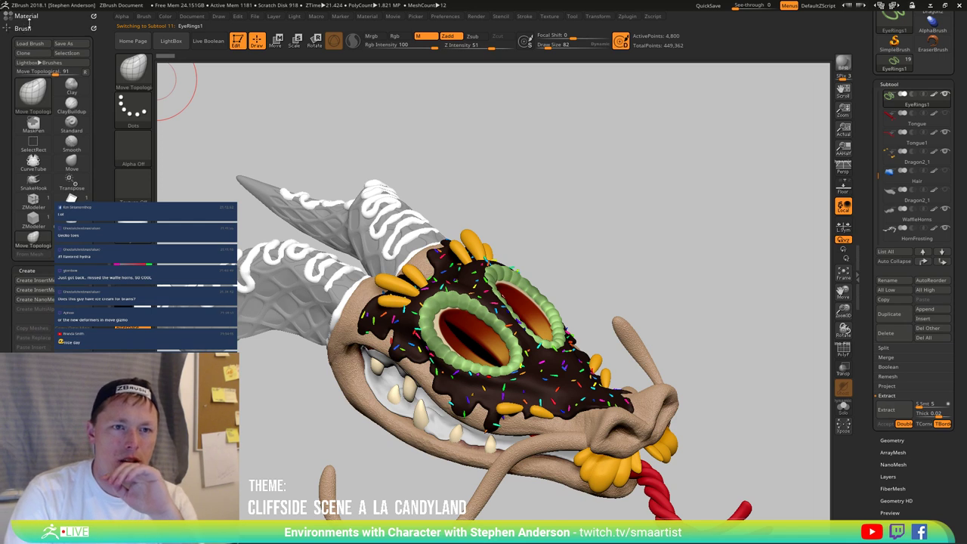
left_click_drag(93, 233, 93, 143)
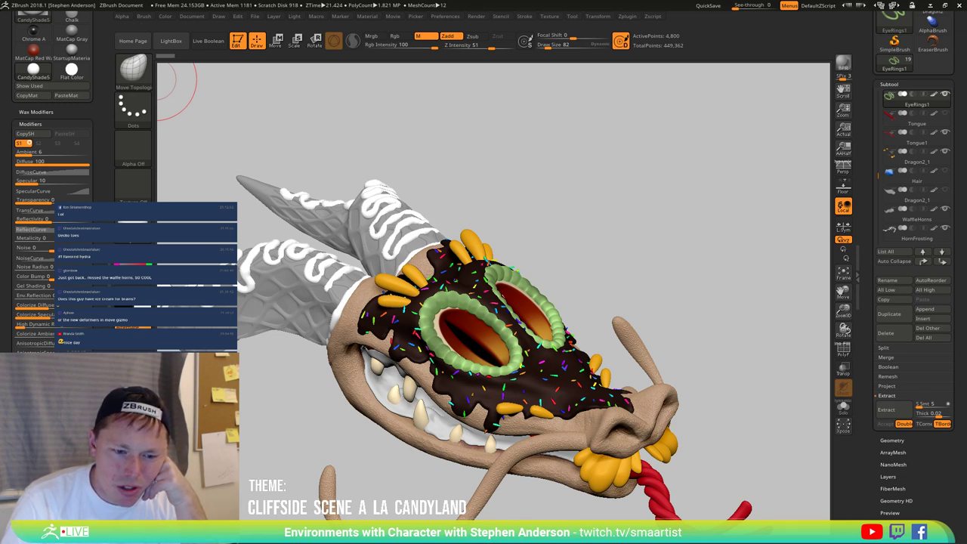
mouse_move(94, 143)
left_mouse_down()
mouse_move(93, 115)
mouse_move(93, 126)
left_mouse_up()
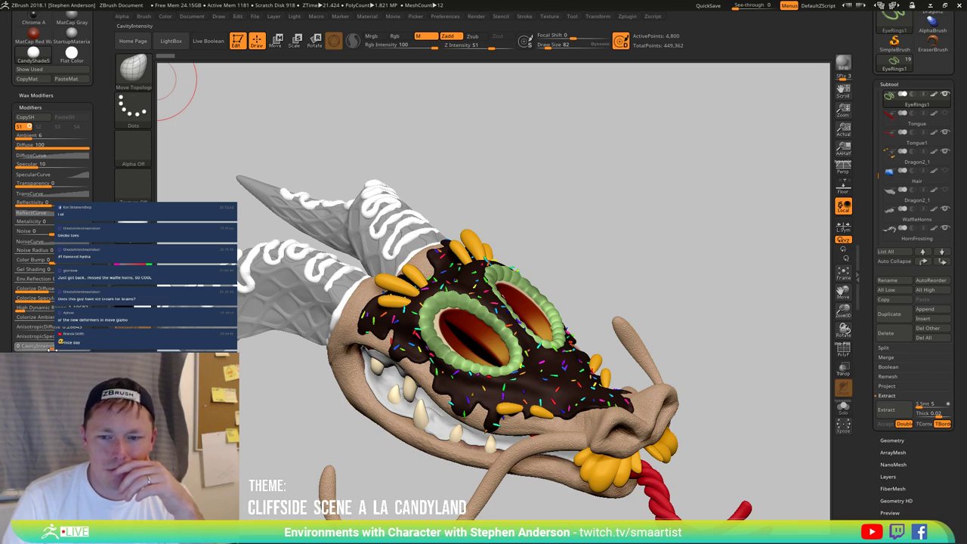
left_click_drag(54, 348, 81, 349)
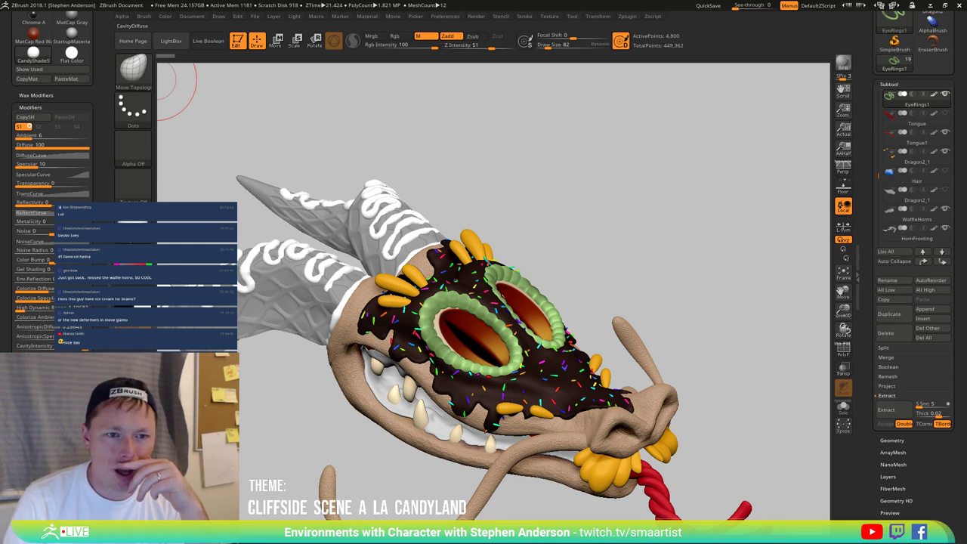
left_click(34, 107)
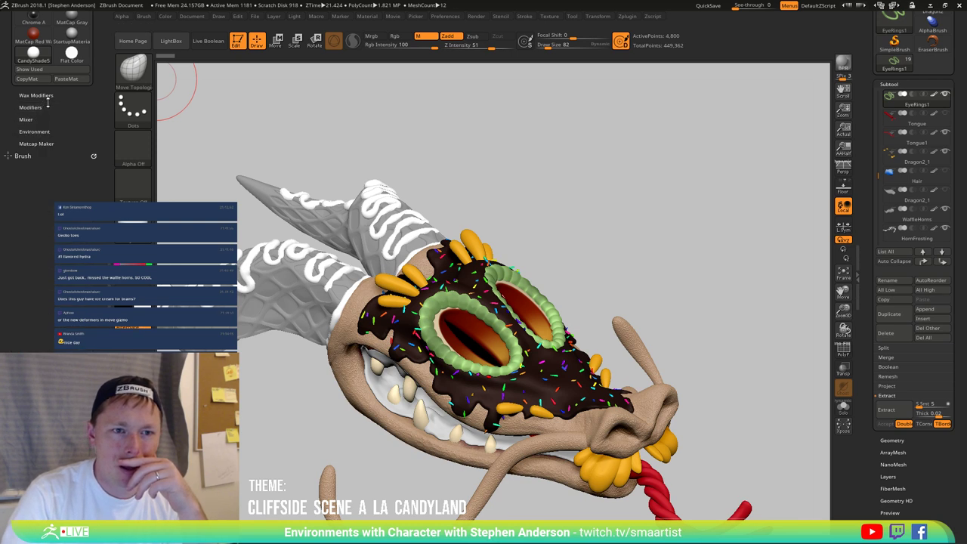
Step: Set the CandyShade5 material's wax Strength to 65 and enable WaxPreview in the render properties
left_click(47, 95)
left_click_drag(31, 107, 62, 110)
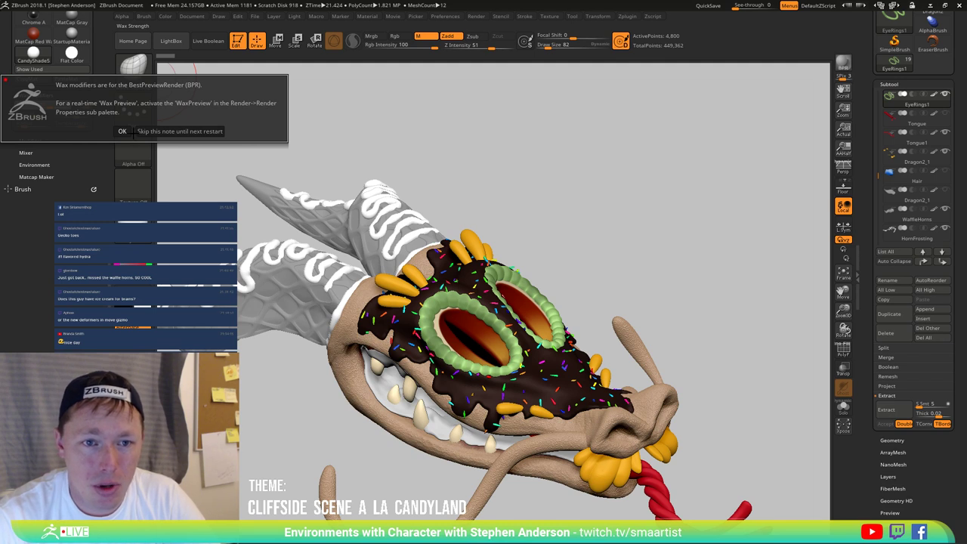
left_click(122, 131)
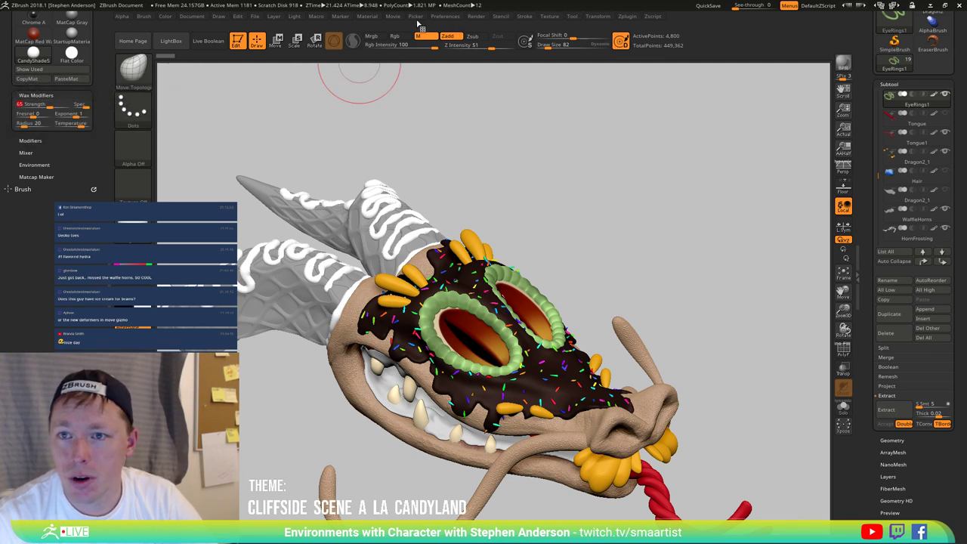
mouse_move(479, 18)
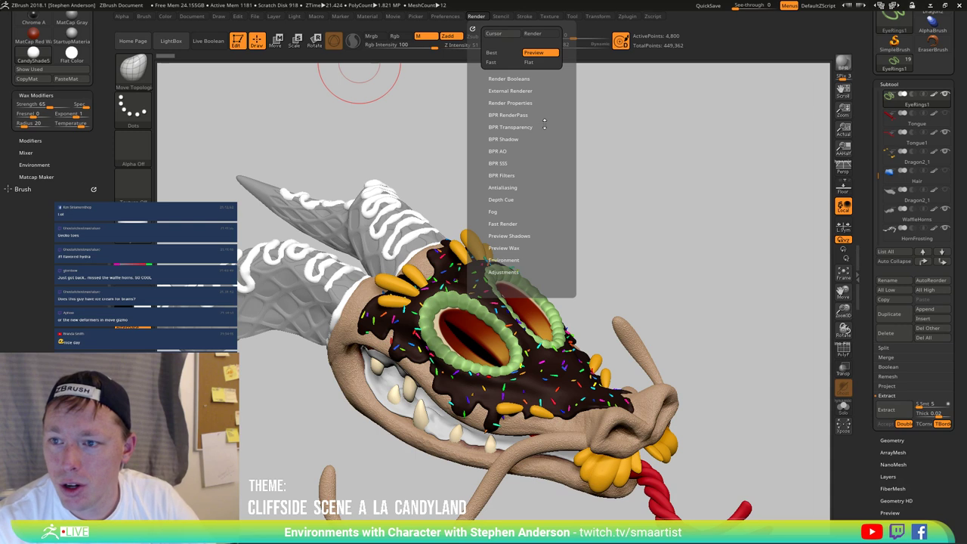
left_click(525, 102)
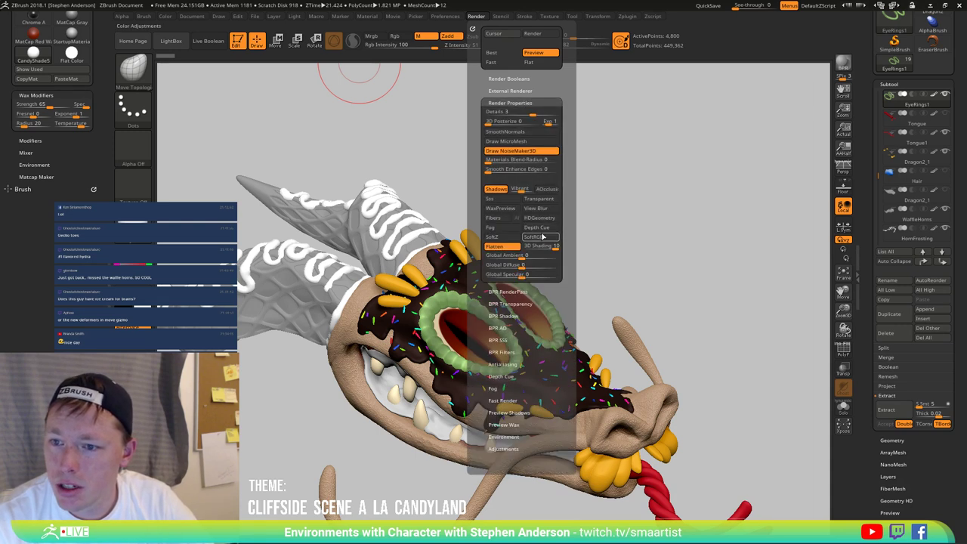
left_click(514, 211)
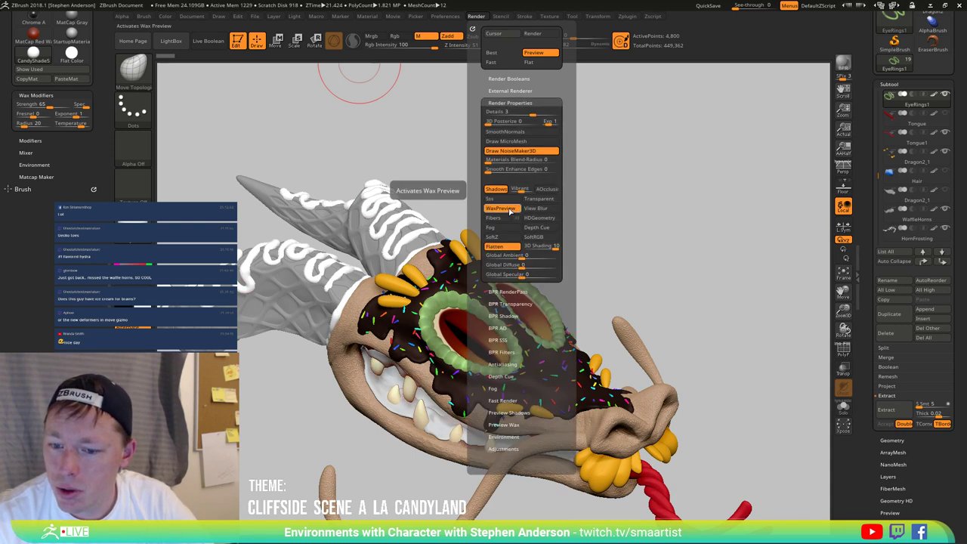
Step: Switch to the SkinShade4 material and set its wax Strength to 100
mouse_move(619, 231)
left_mouse_down()
mouse_move(621, 214)
mouse_move(611, 211)
left_mouse_up()
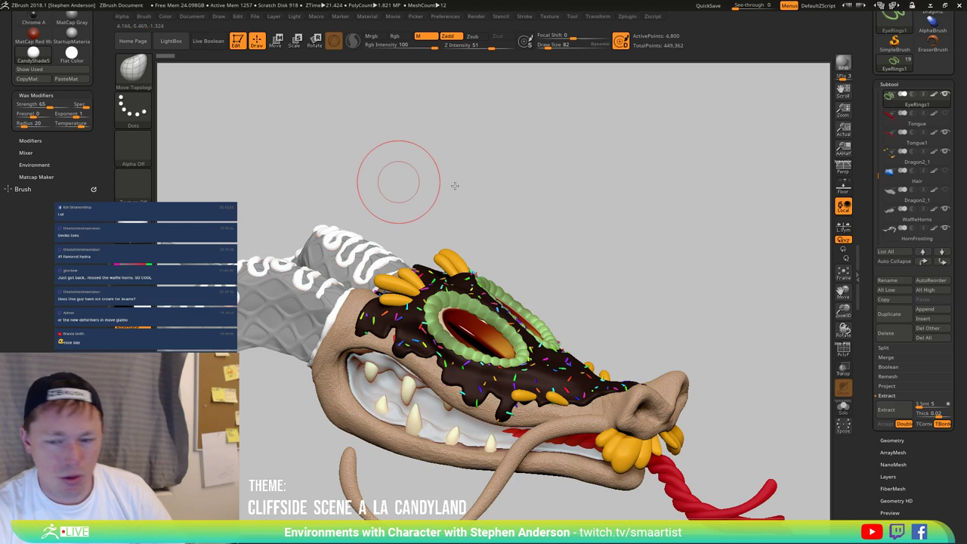
mouse_move(454, 185)
left_mouse_down()
mouse_move(514, 184)
mouse_move(501, 190)
left_mouse_up()
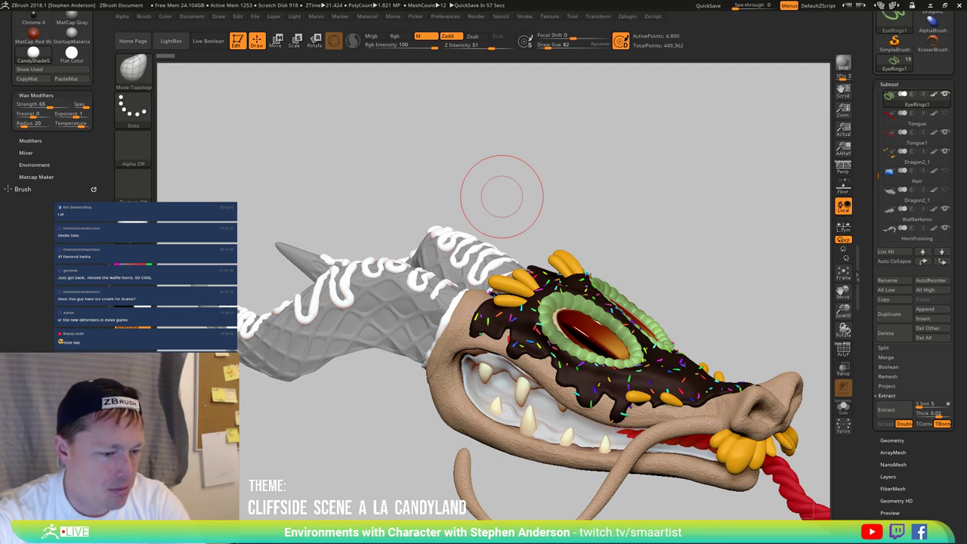
left_click_drag(388, 267, 378, 270)
left_click_drag(476, 201, 316, 221)
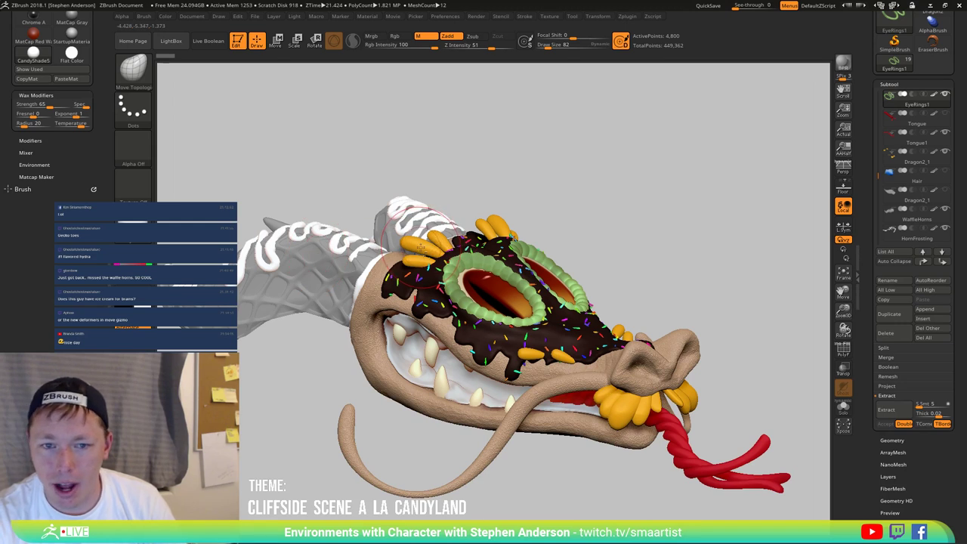
key("m")
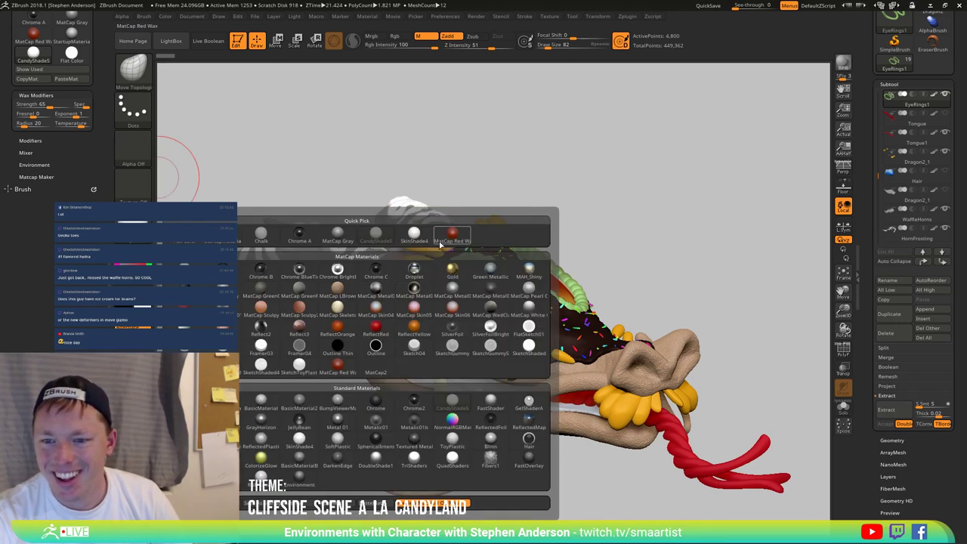
left_click(441, 240)
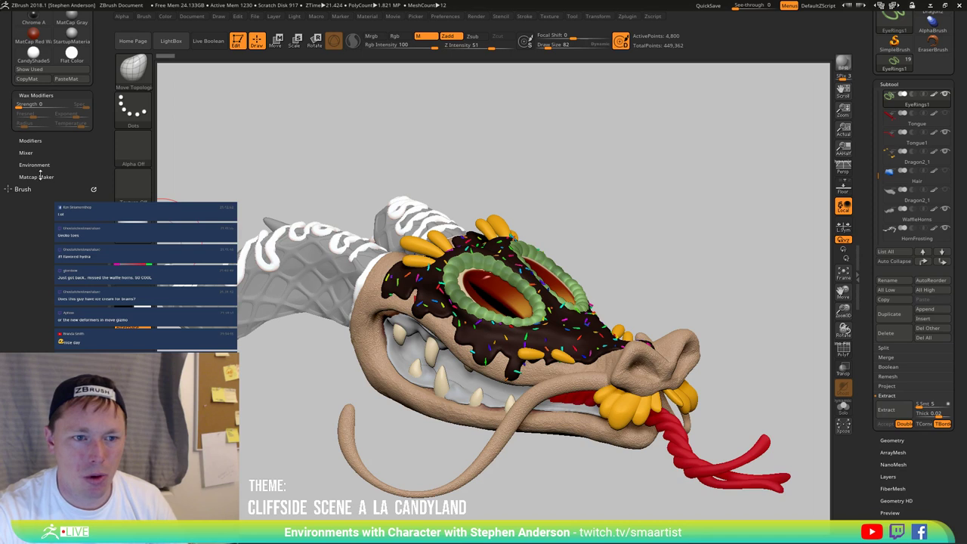
left_click_drag(56, 146, 55, 163)
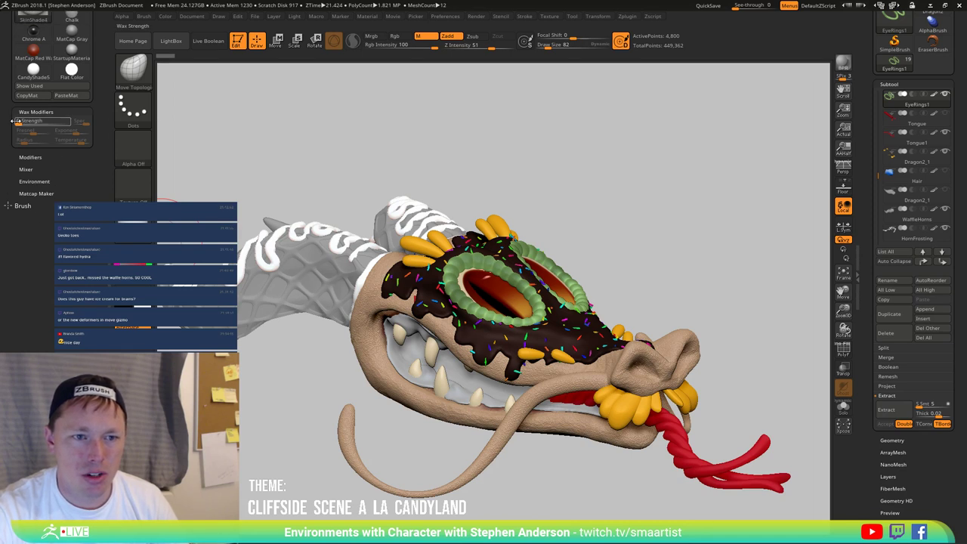
left_click_drag(21, 124, 85, 125)
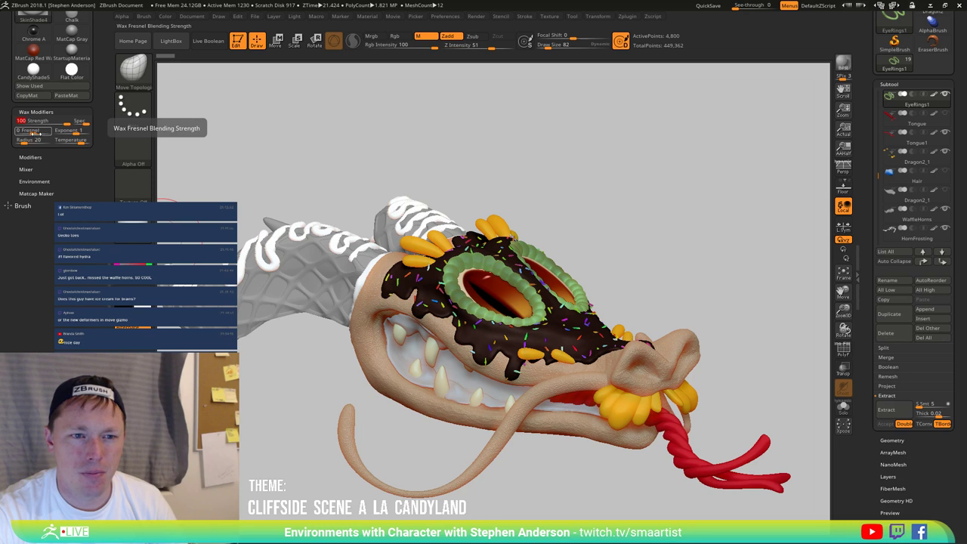
Step: Set the SkinShade4 wax Fresnel to 100, Exponent to 5 and Radius to 40, and raise its Temperature
left_click_drag(30, 132, 48, 132)
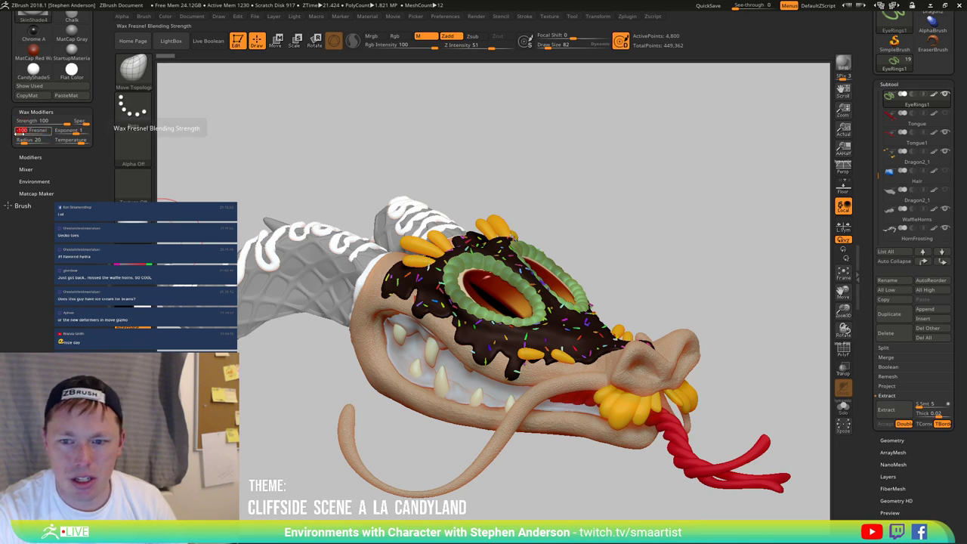
left_click_drag(21, 131, 24, 132)
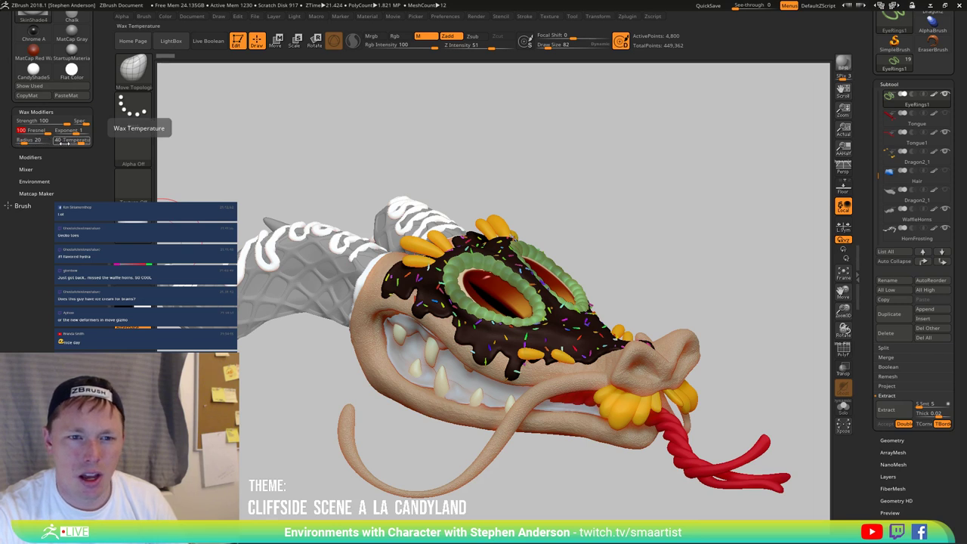
mouse_move(81, 142)
left_mouse_down()
mouse_move(62, 143)
mouse_move(95, 147)
left_mouse_up()
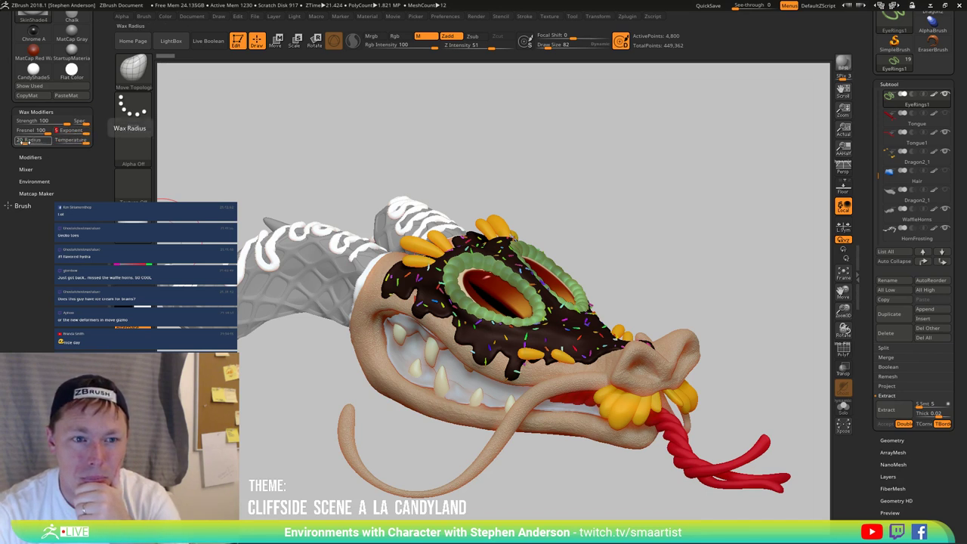
left_click_drag(25, 140, 50, 141)
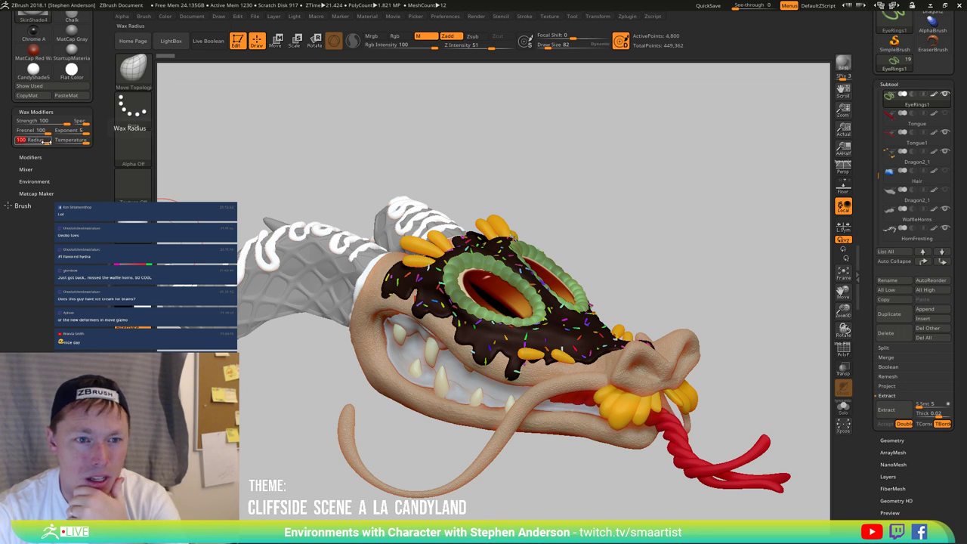
left_click(32, 142)
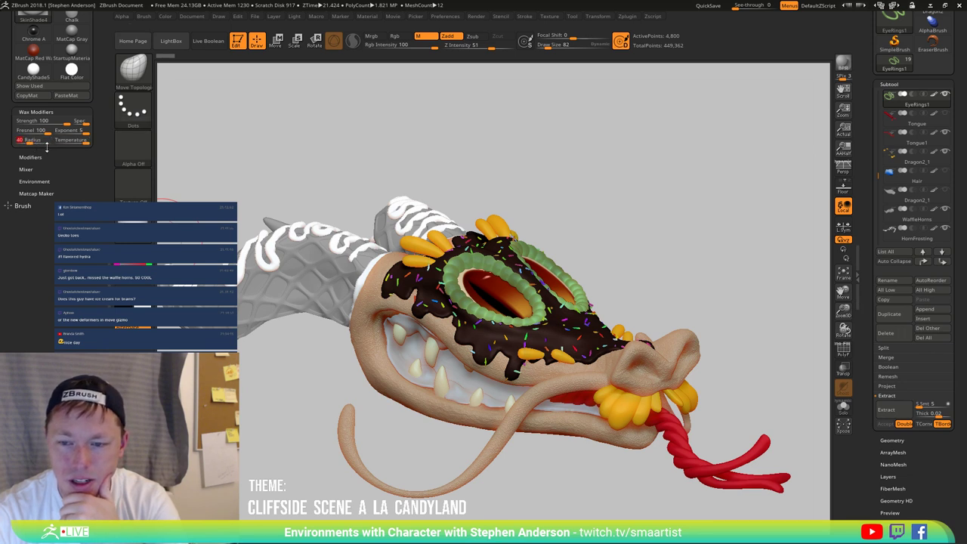
Step: Make a Best Preview Render of the dragon's head from a close three-quarter front view
left_click_drag(581, 220, 540, 240)
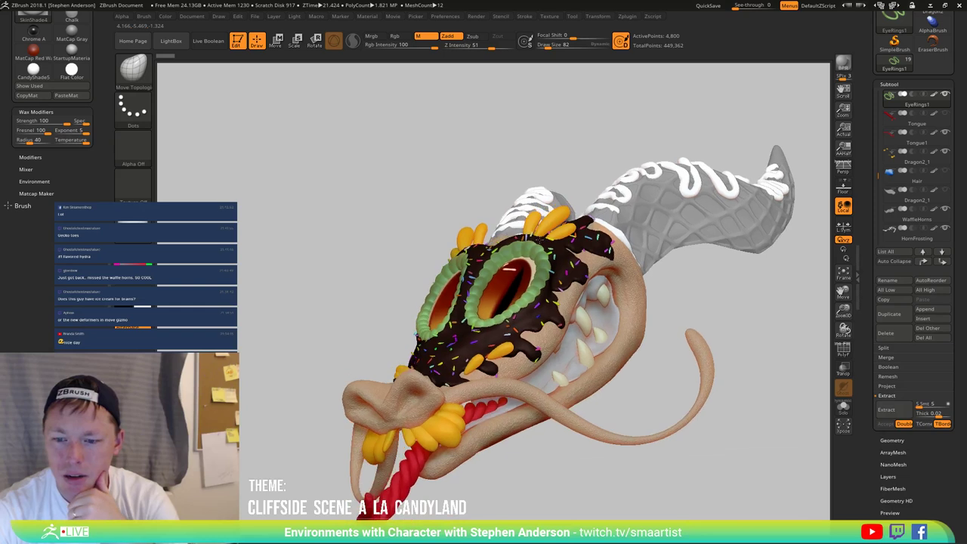
mouse_move(378, 222)
left_mouse_down()
mouse_move(324, 216)
mouse_move(352, 218)
mouse_move(367, 248)
left_mouse_up()
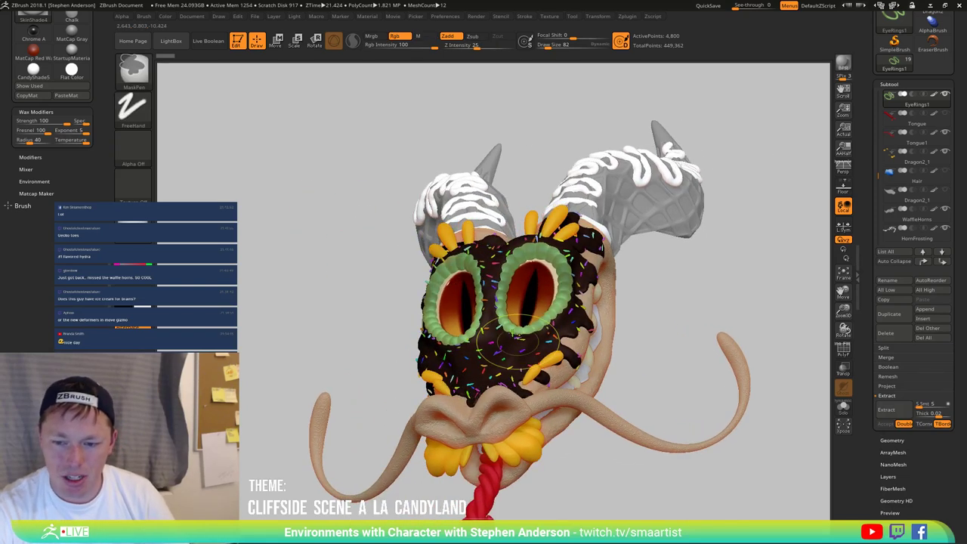
mouse_move(520, 347)
left_mouse_down()
mouse_move(529, 317)
mouse_move(577, 259)
mouse_move(597, 345)
mouse_move(687, 328)
mouse_move(712, 293)
mouse_move(669, 302)
left_mouse_up()
right_click_drag(669, 302, 669, 339, "ctrl")
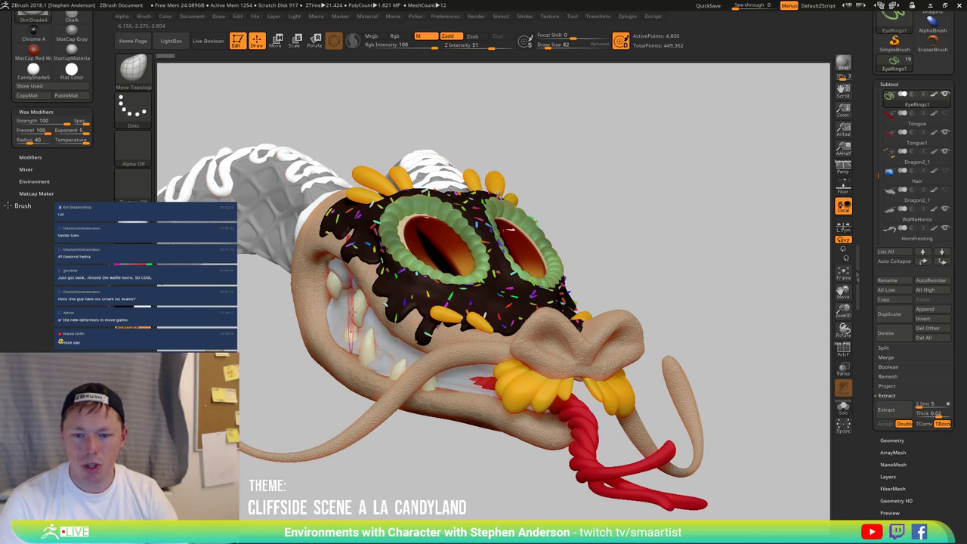
left_click_drag(657, 332, 682, 274)
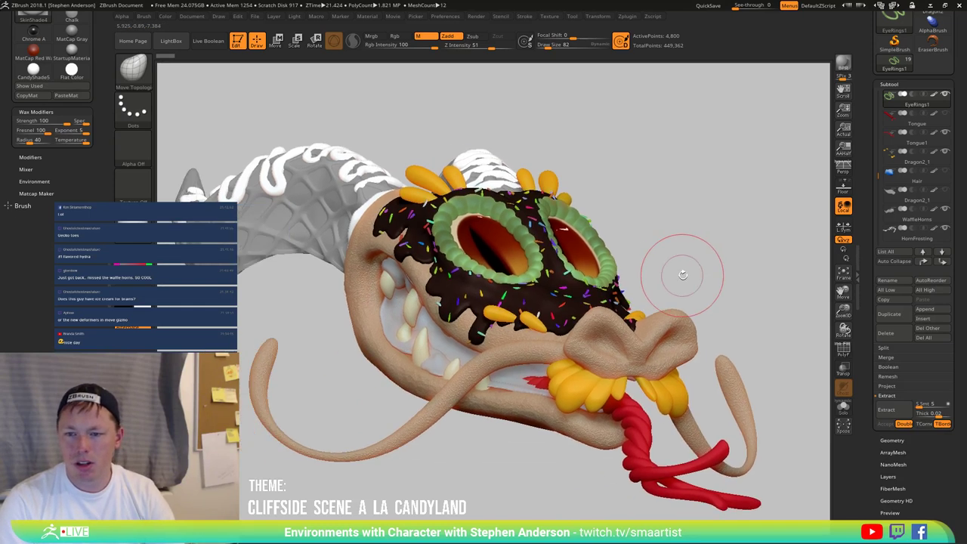
left_click(845, 64)
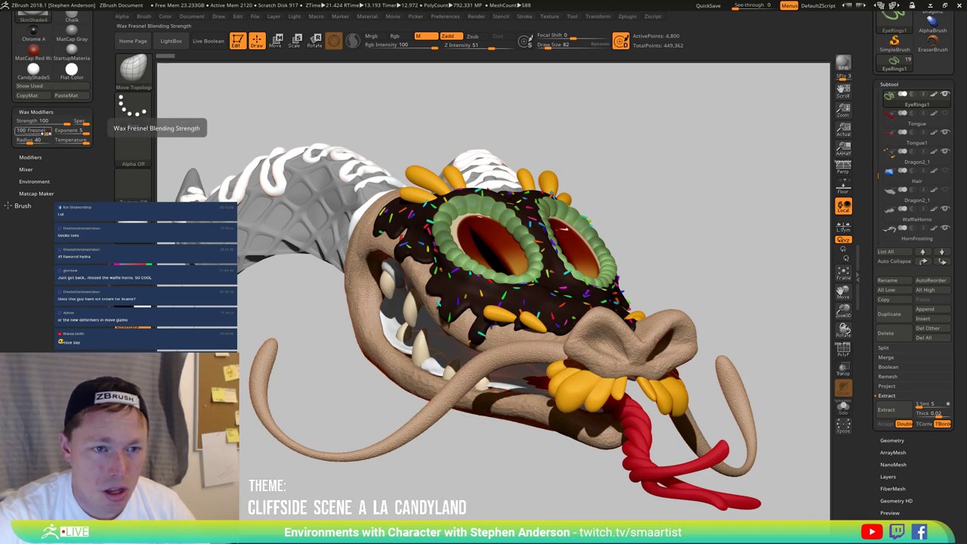
Step: Set the SkinShade4 wax Fresnel to -100, start another Best Preview Render and stop it early
left_click_drag(46, 133, 10, 133)
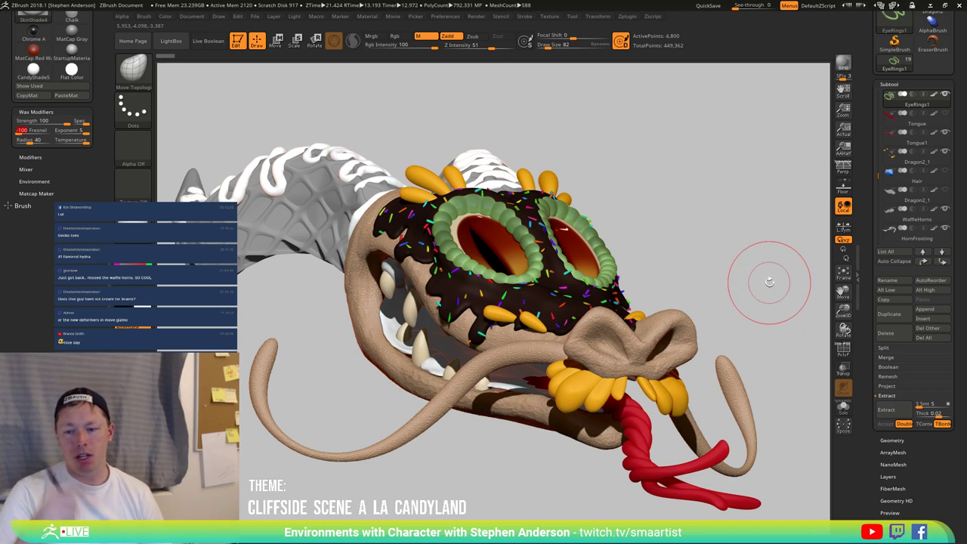
left_click(842, 65)
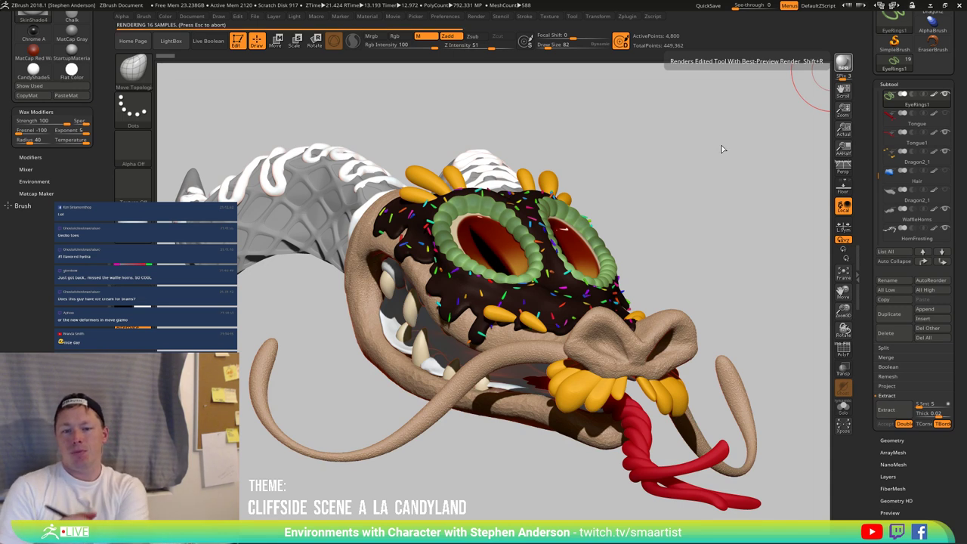
key("Escape")
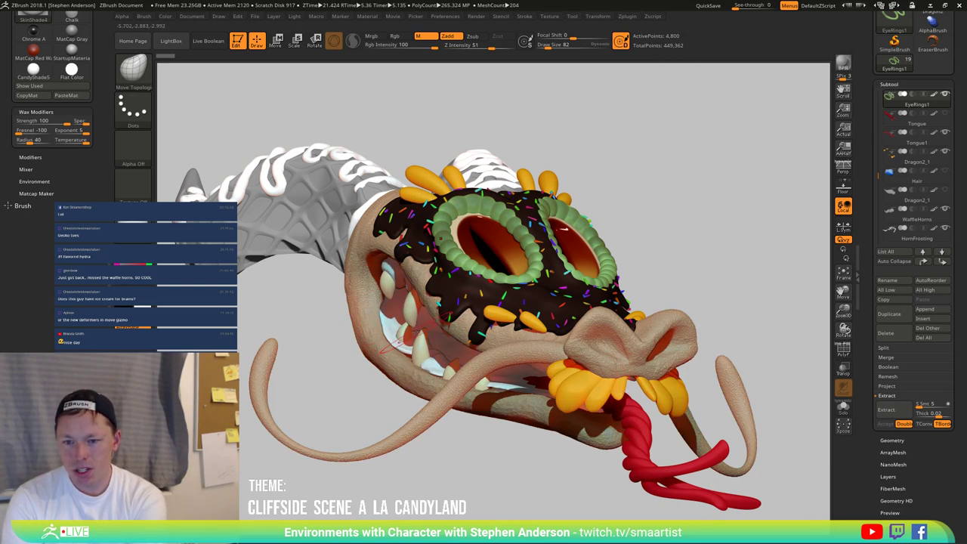
Step: Reduce the brush Draw Size to 1 over the dragon's mouth
key("c")
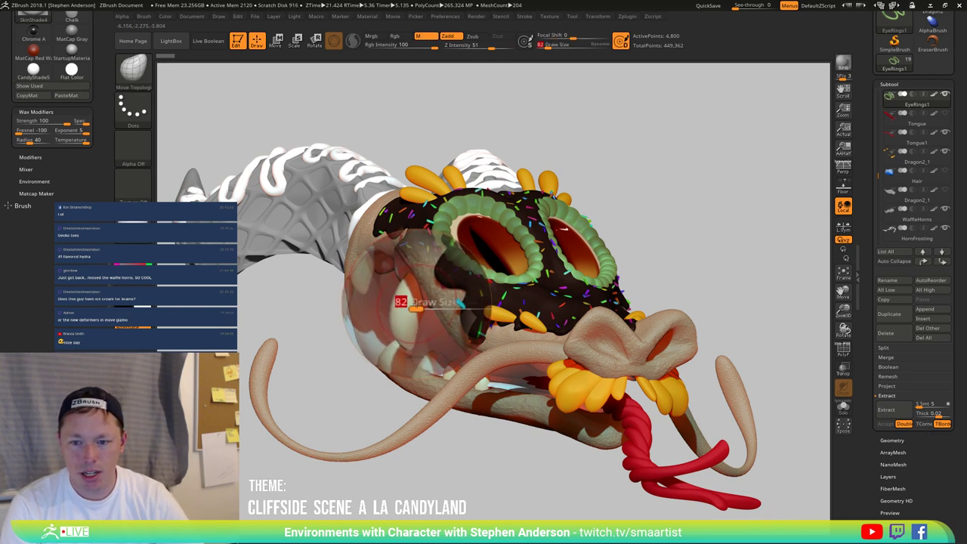
key("s")
key("space")
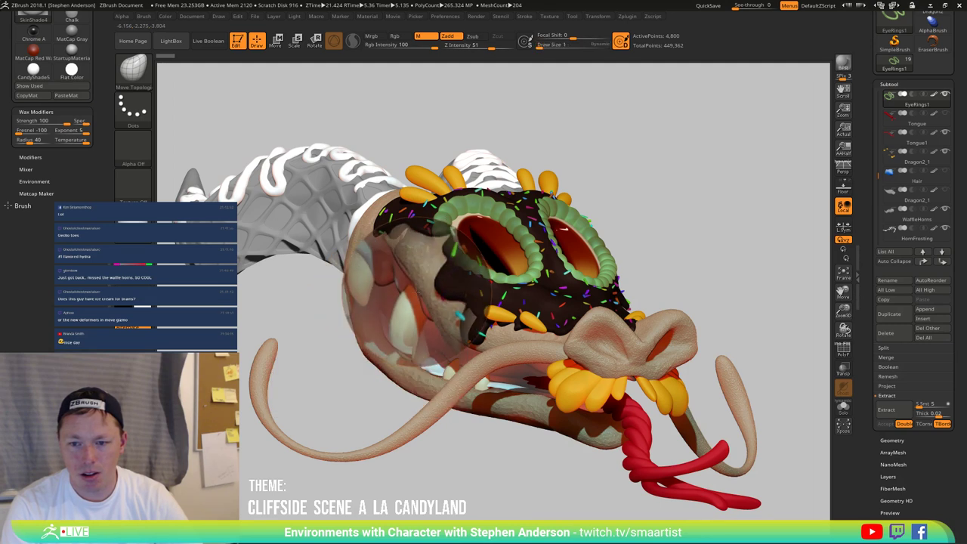
mouse_move(419, 306)
left_mouse_down()
mouse_move(404, 306)
mouse_move(413, 291)
mouse_move(400, 310)
mouse_move(416, 298)
left_mouse_up()
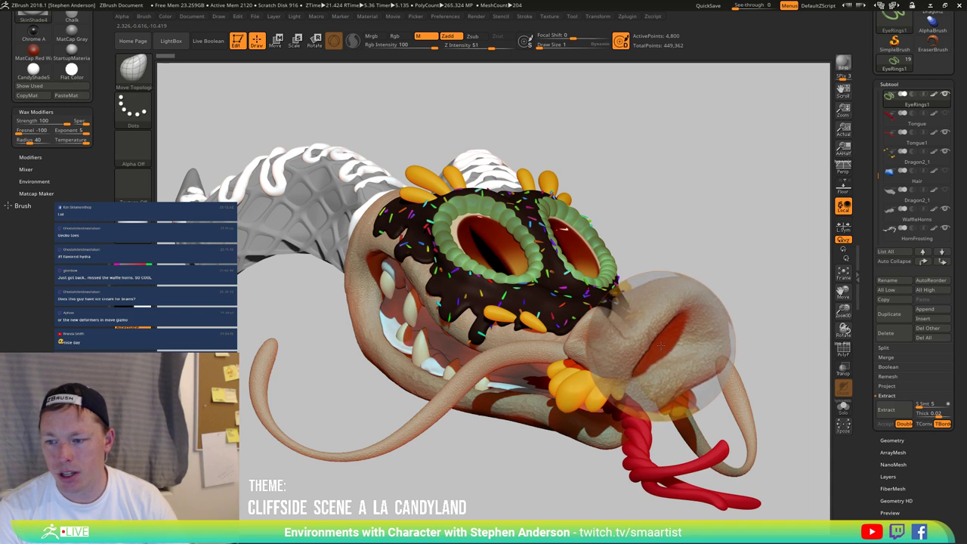
left_click_drag(663, 344, 683, 320)
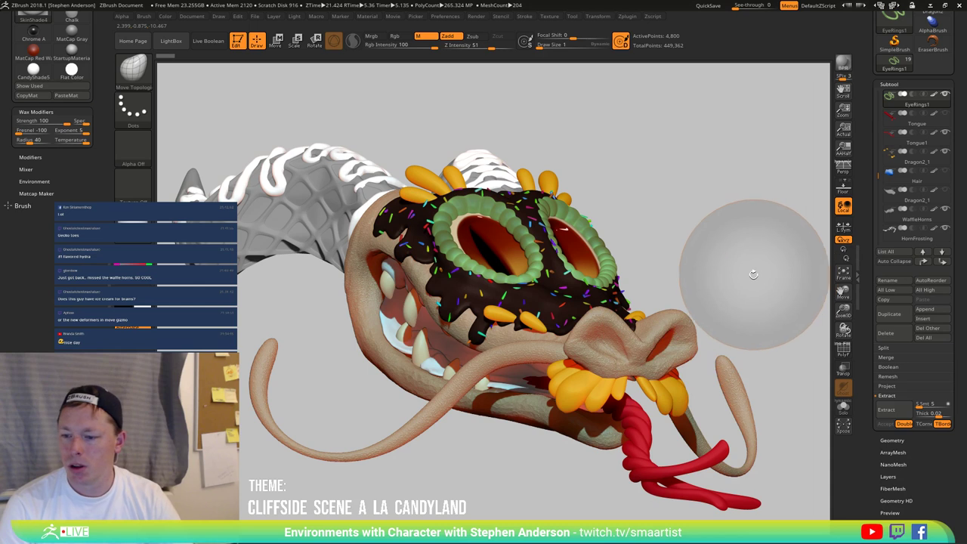
key("shift")
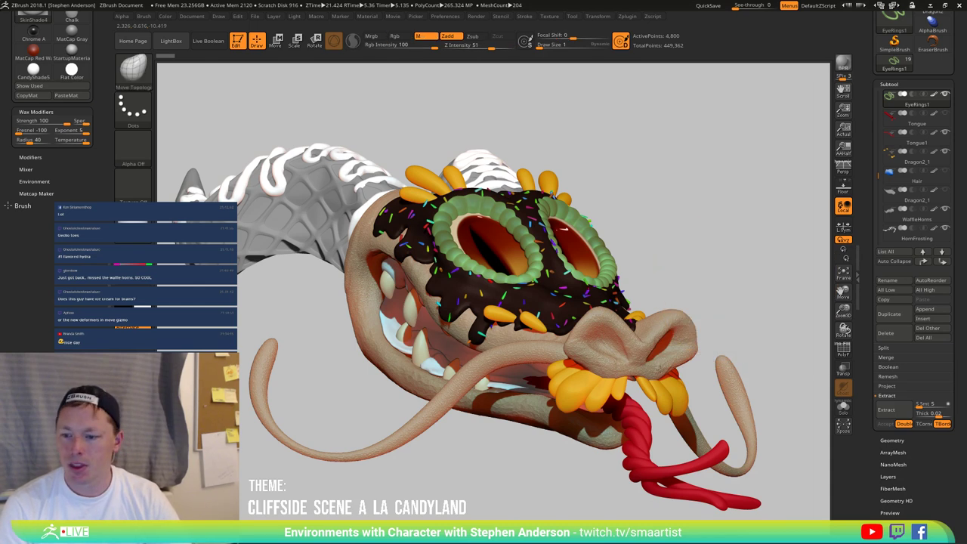
left_click_drag(700, 235, 701, 243)
key("ctrl")
right_click_drag(666, 259, 661, 246, "ctrl")
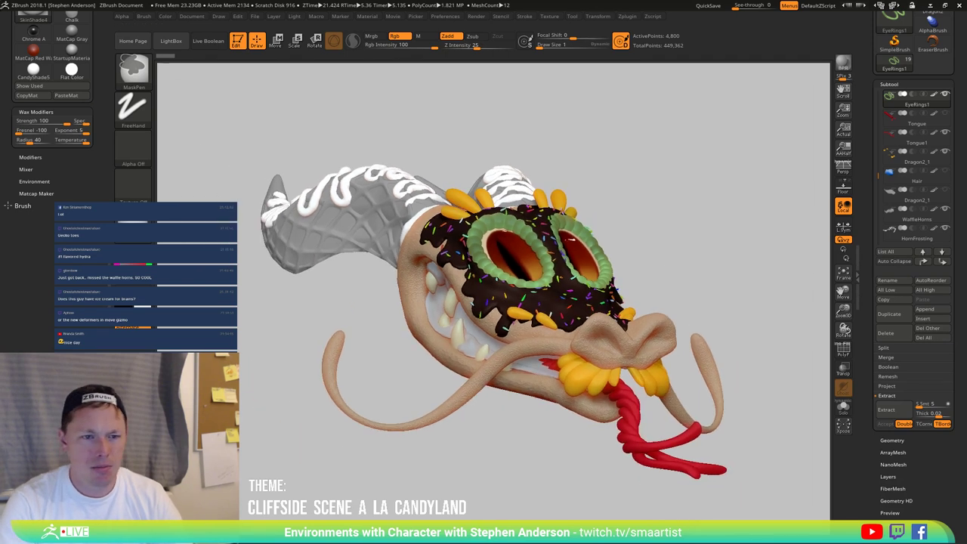
Step: Set the SkinShade4 wax Fresnel to -47, Radius to 20, Exponent to 2 and Temperature to 54, and make a Best Preview Render
left_click(25, 133)
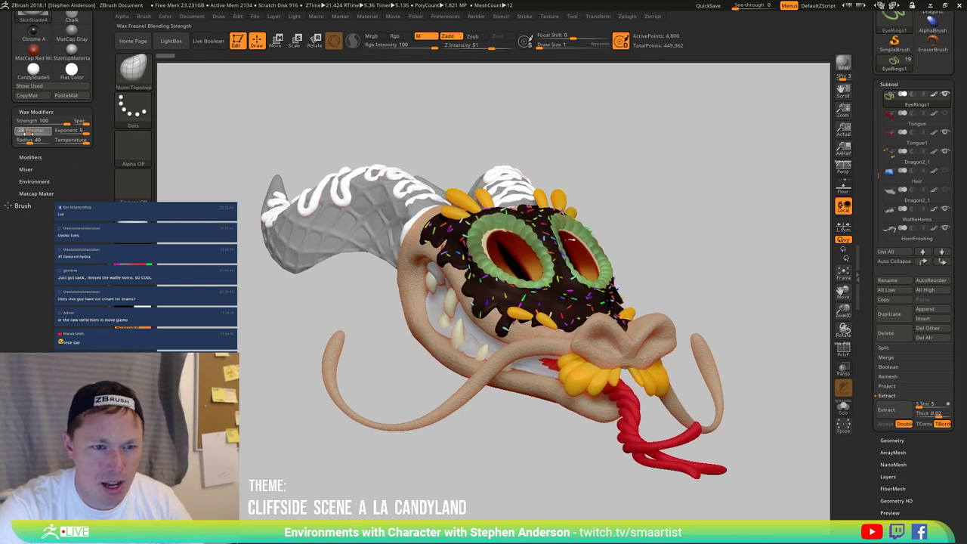
left_click(25, 133)
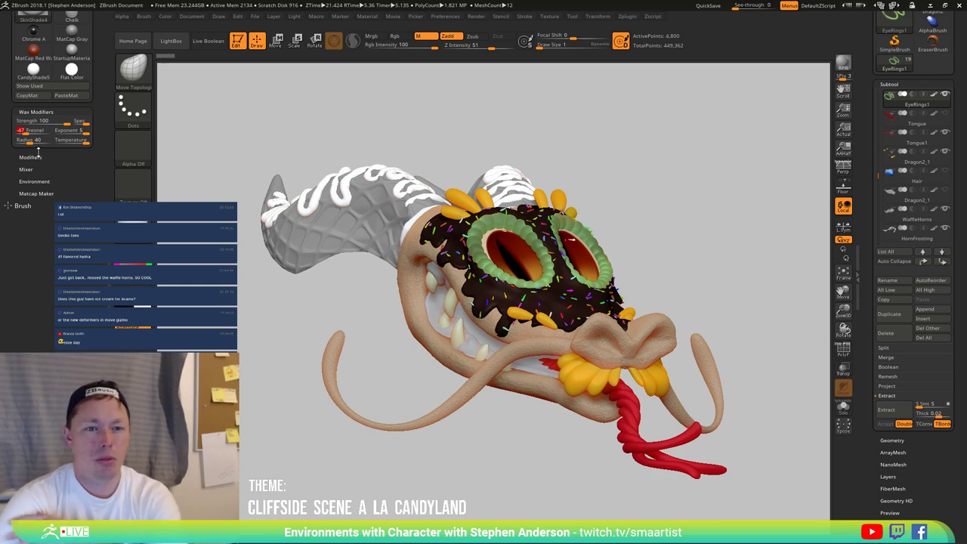
left_click_drag(35, 143, 28, 149)
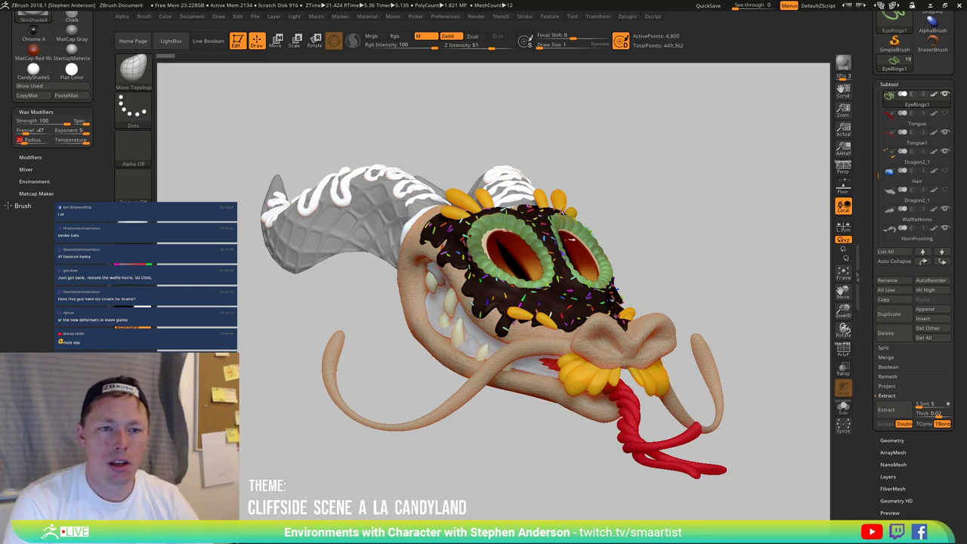
left_click_drag(88, 131, 80, 131)
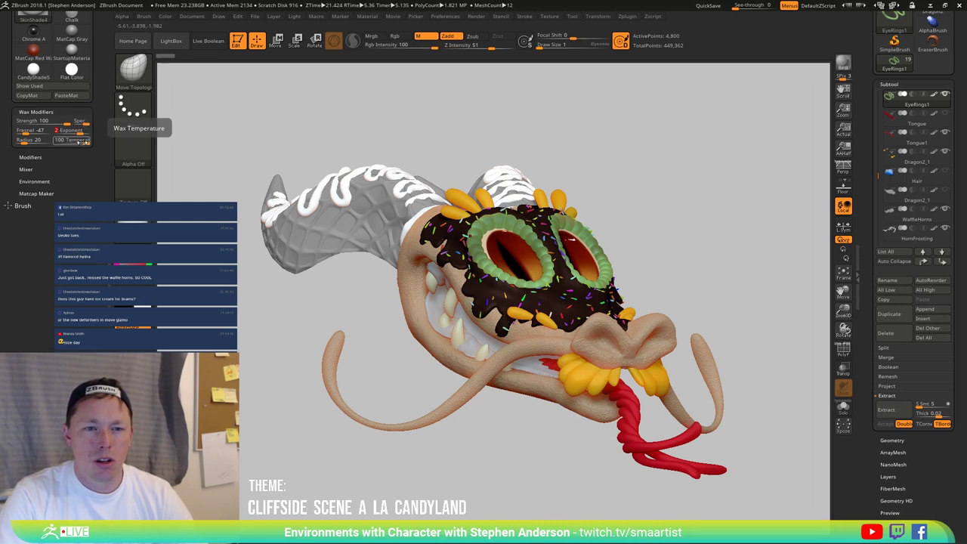
left_click_drag(83, 143, 78, 143)
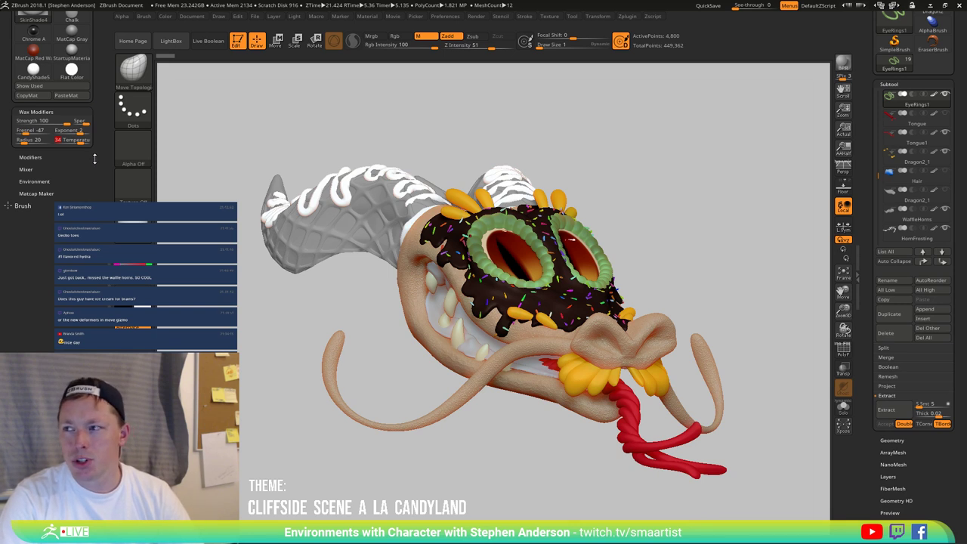
left_click_drag(62, 141, 82, 142)
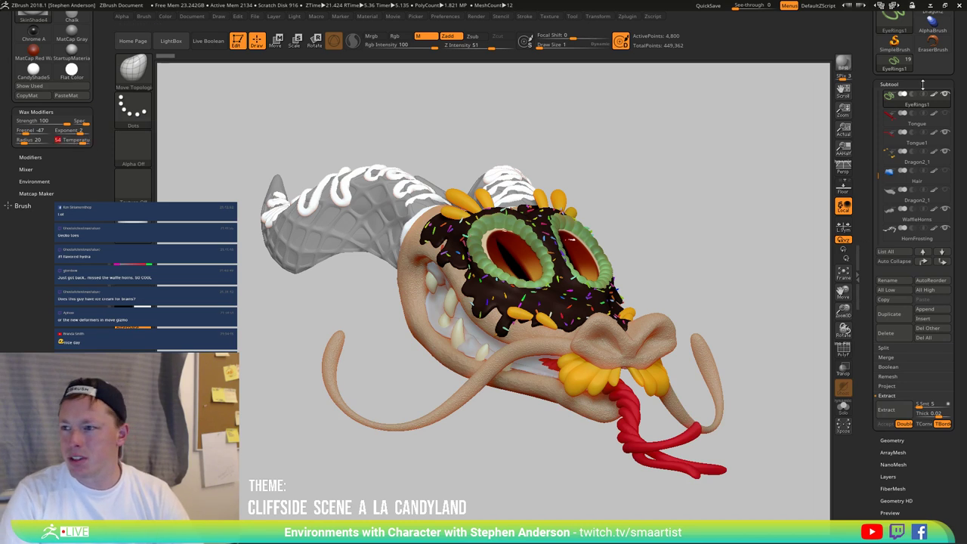
left_click(843, 65)
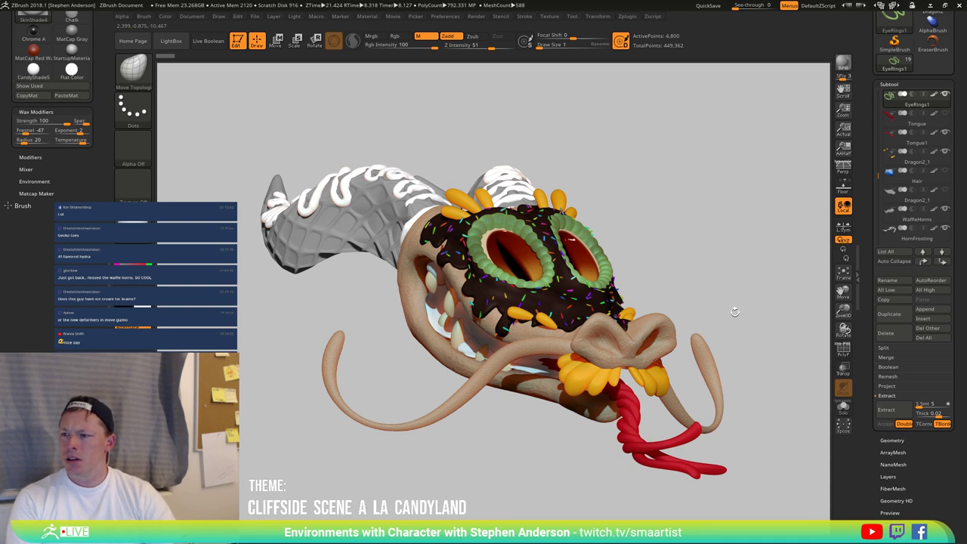
Step: Select the Extract2 subtool inside the dragon's mouth and rename it MouthJelly
key("n")
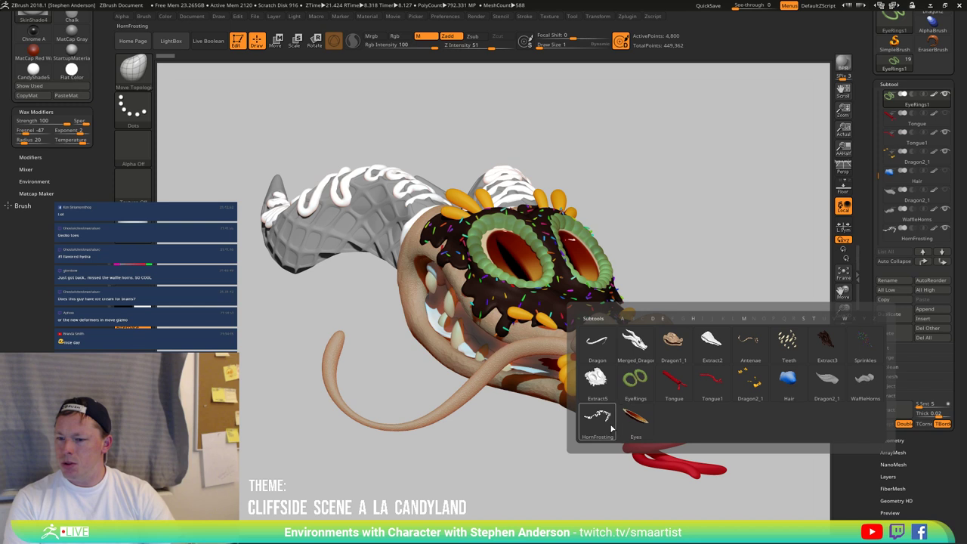
left_click(712, 344)
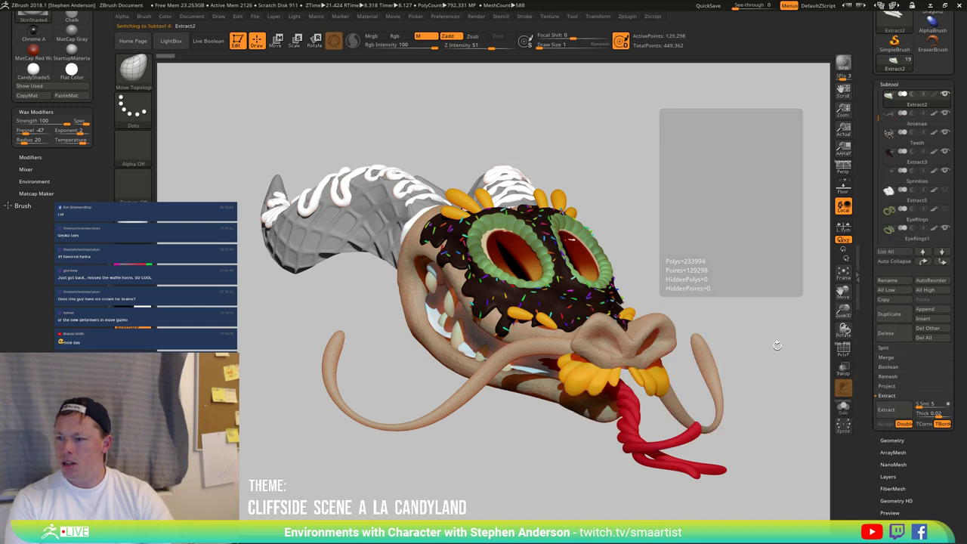
left_click(889, 280)
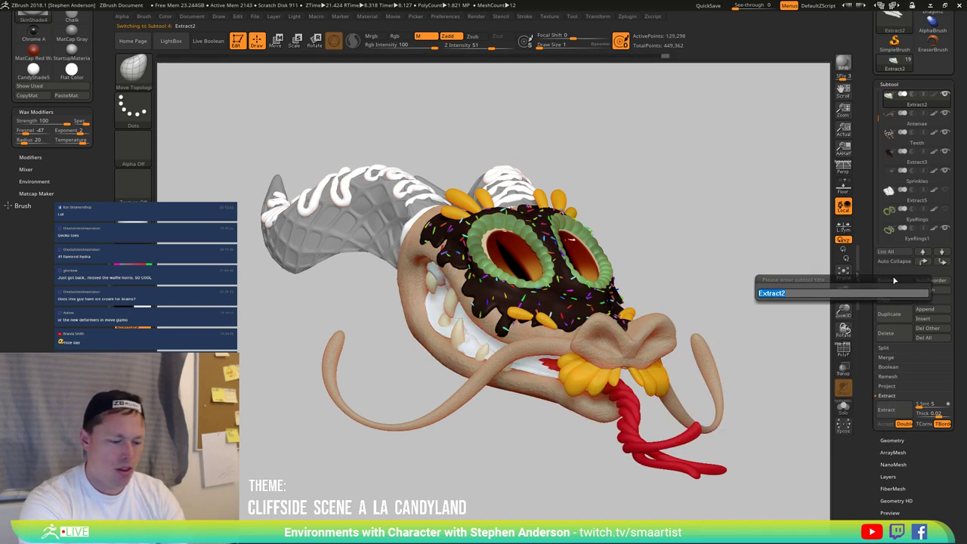
type("Mouth")
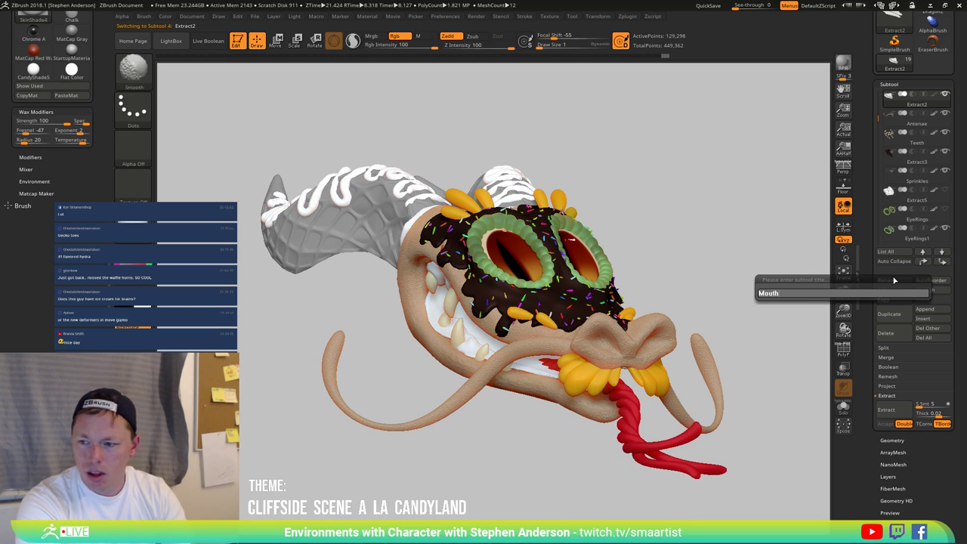
type("Jelly")
key("Return")
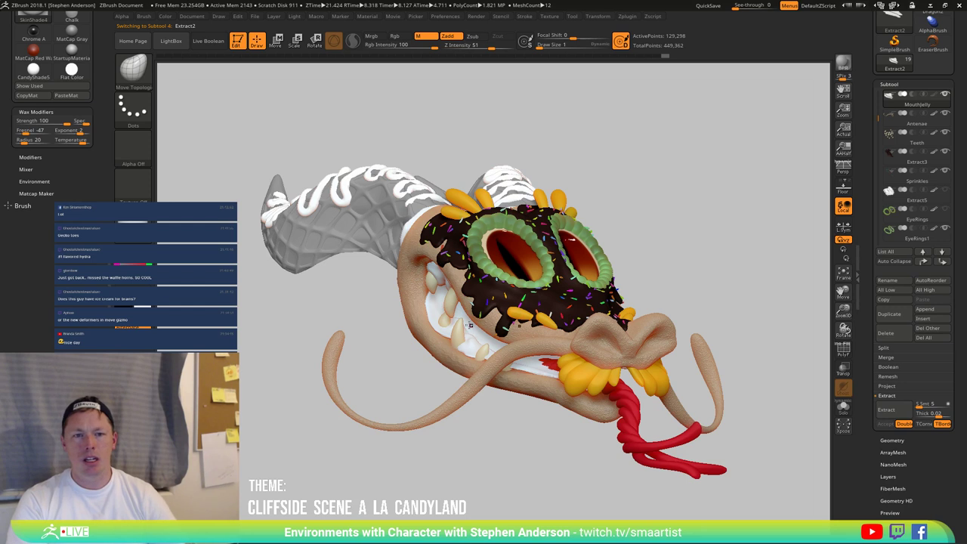
Step: Choose the ToyPlastic standard material for the MouthJelly subtool
left_click(132, 222)
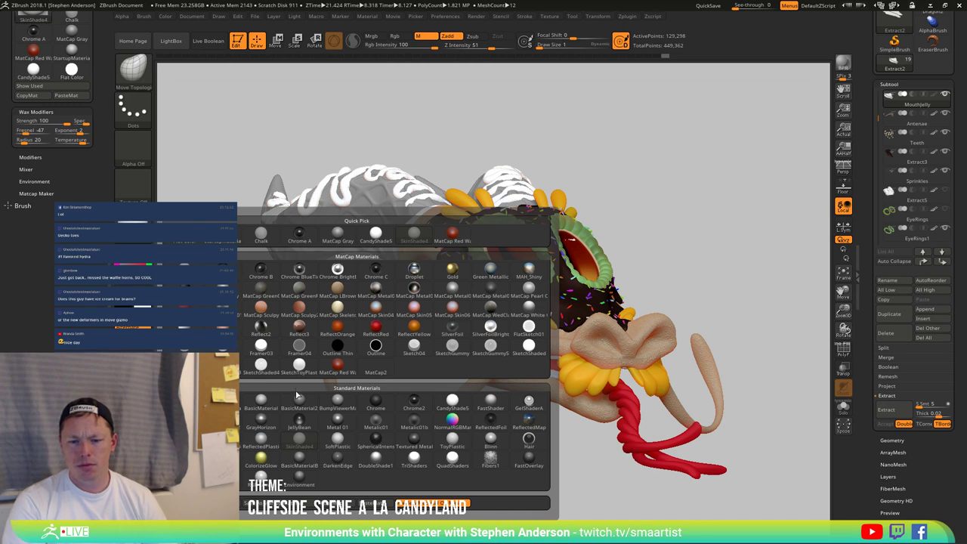
mouse_move(298, 420)
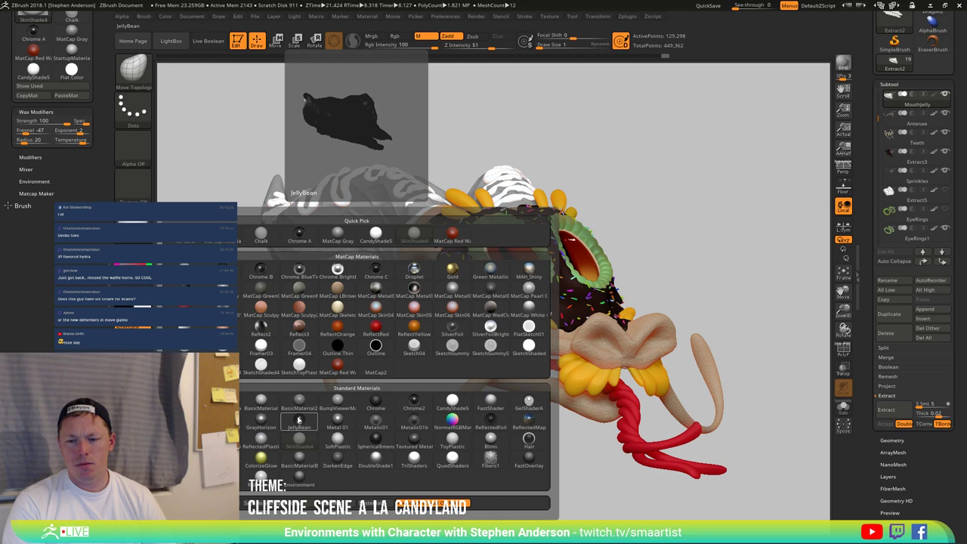
left_click(459, 447)
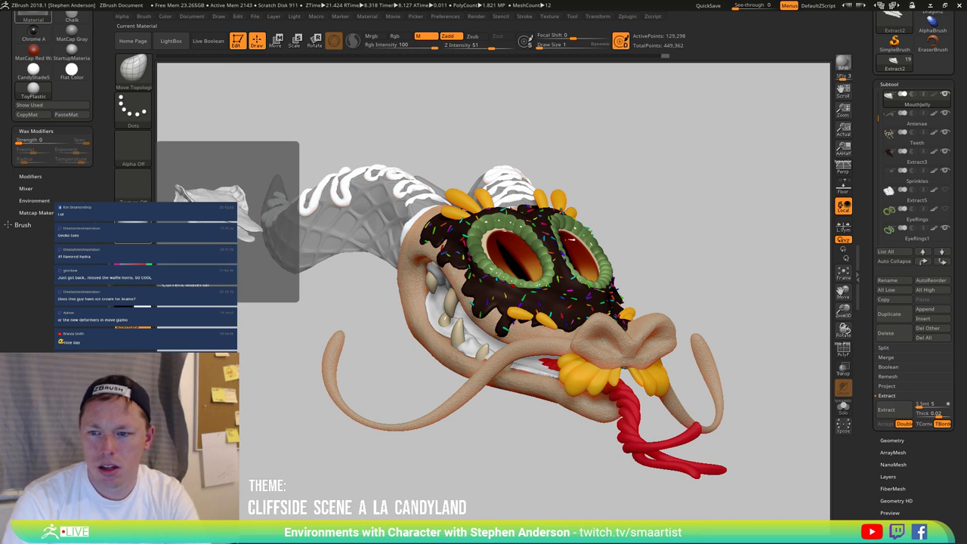
Step: Copy the ToyPlastic material and paste it over GradientMap2 to get a second, independent plastic material
left_click(33, 14)
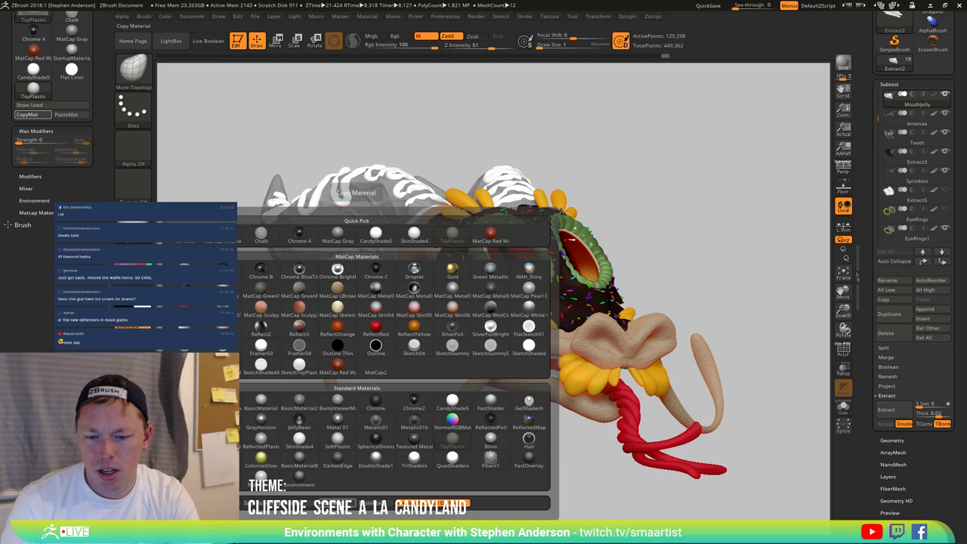
left_click(307, 458)
left_click(33, 14)
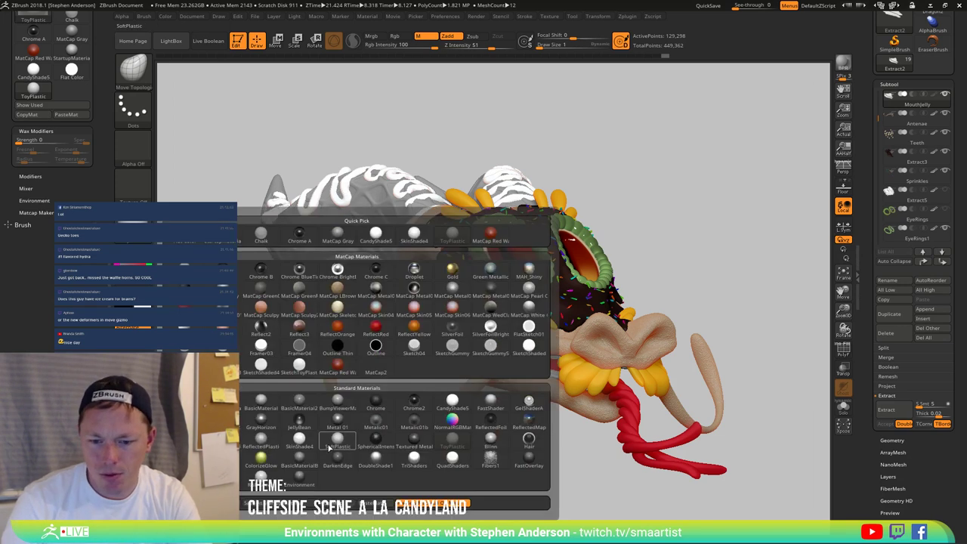
left_click(261, 425)
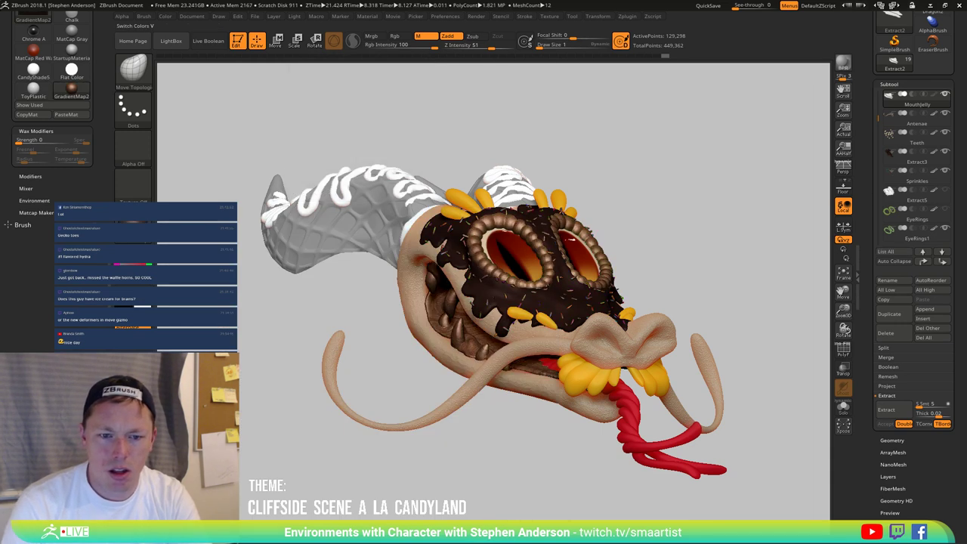
left_click(133, 224)
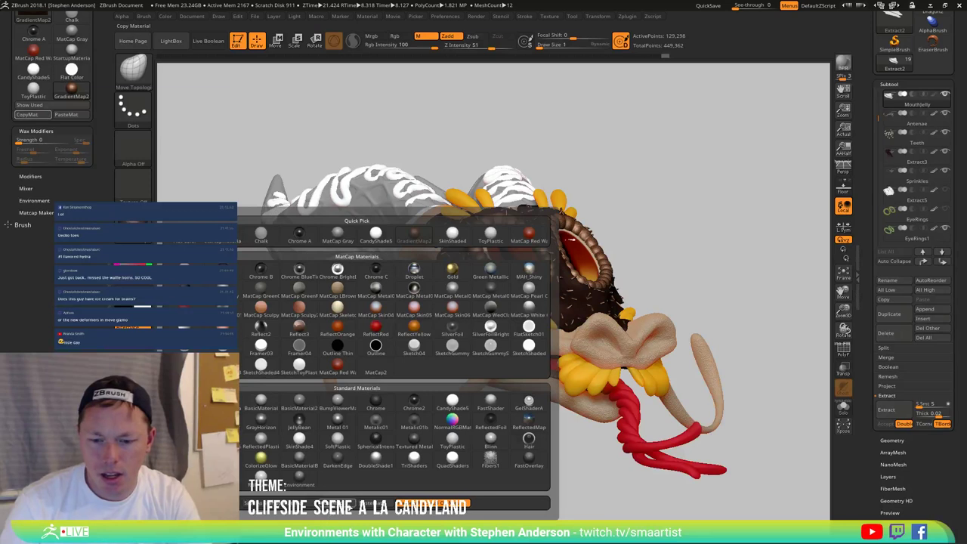
left_click(66, 114)
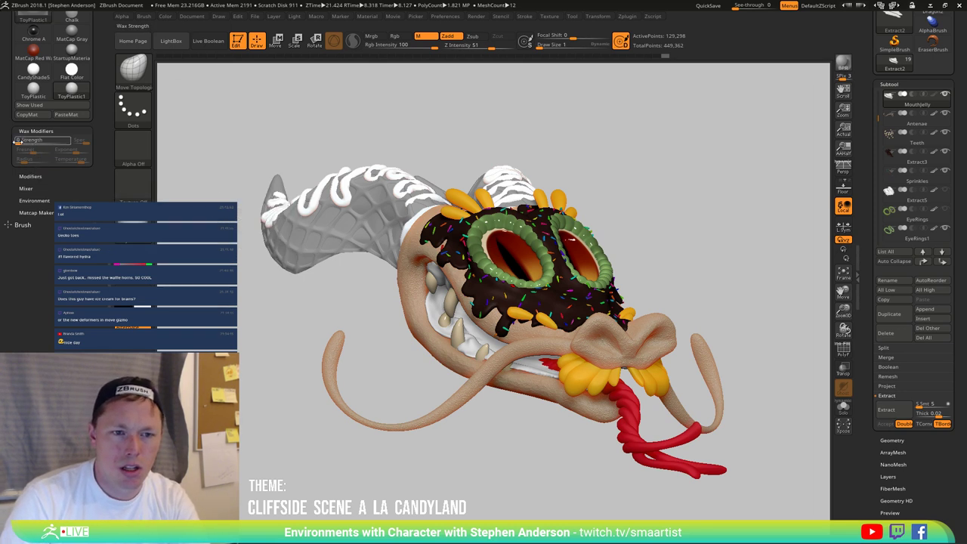
Step: Set the duplicated plastic material's wax Strength to 50 and color the mouth jelly with the red sampled from the tongue
left_click_drag(31, 144, 32, 143)
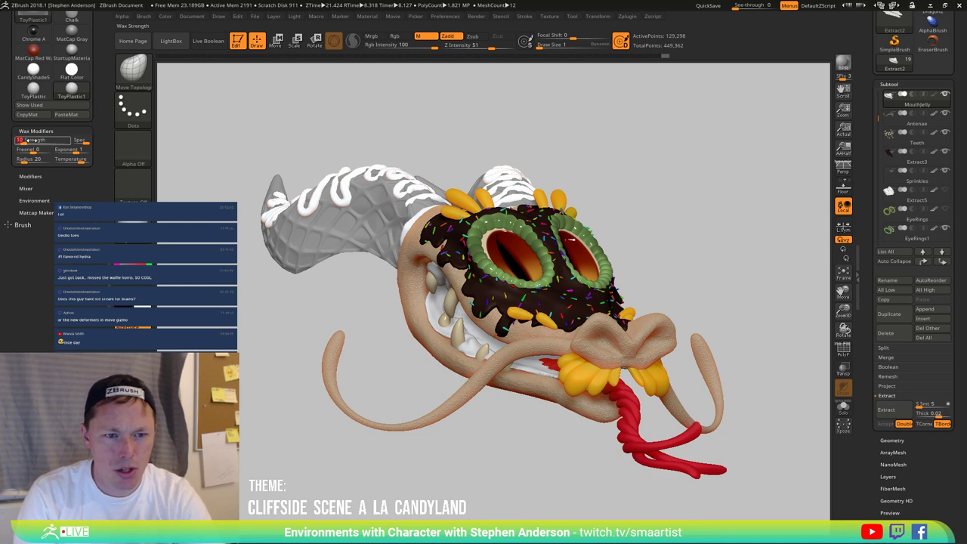
left_click(27, 140)
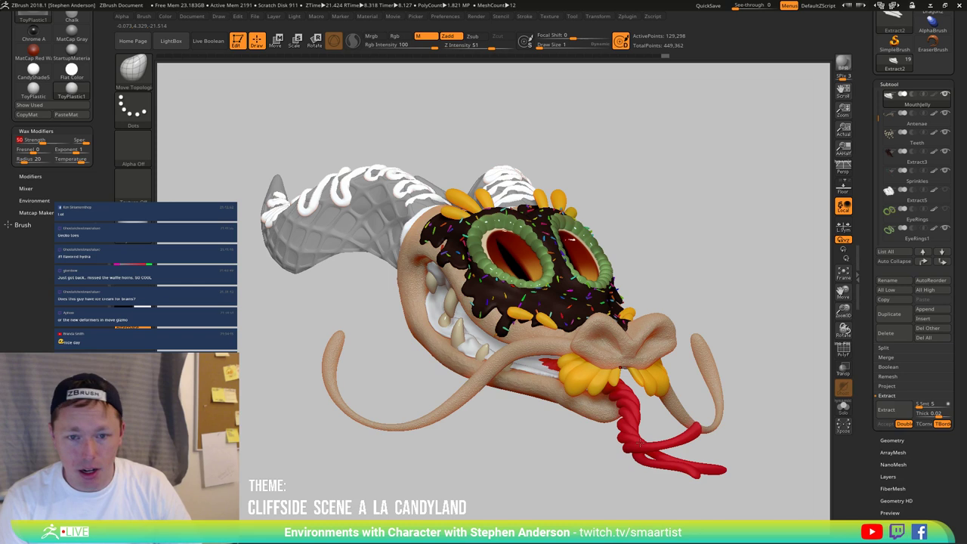
key("c")
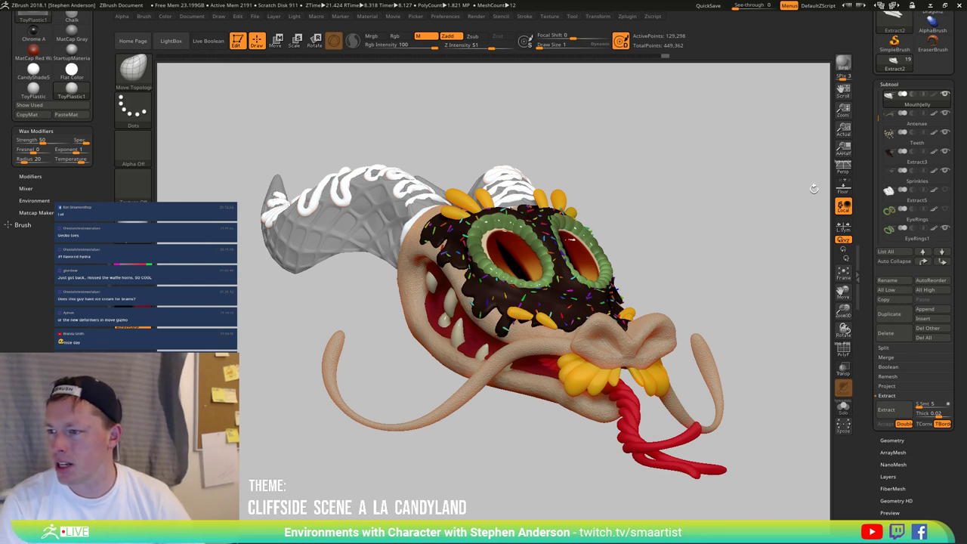
Step: In the duplicated plastic material's modifiers, set Diffuse to 76 and Reflectivity to 5, and raise Transparency slightly
left_click(30, 176)
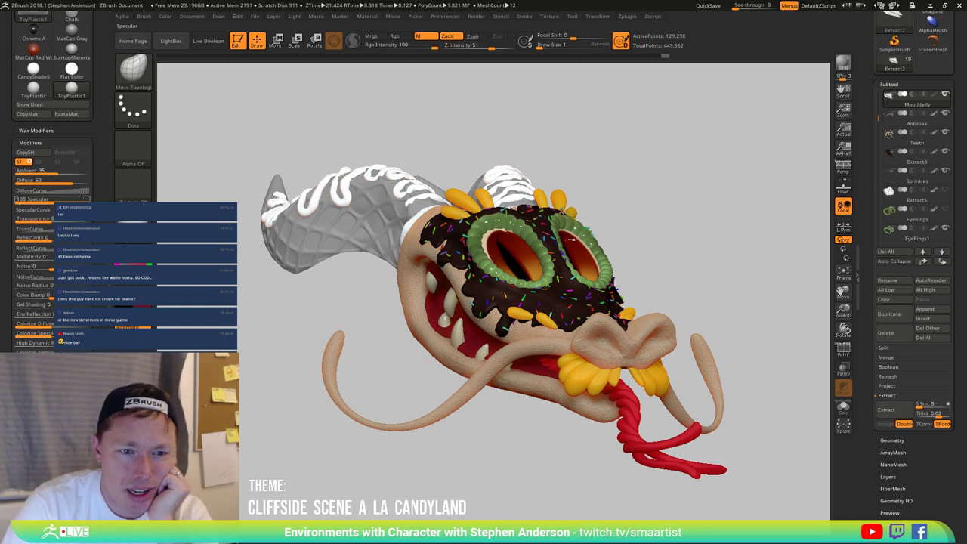
left_click_drag(75, 184, 47, 182)
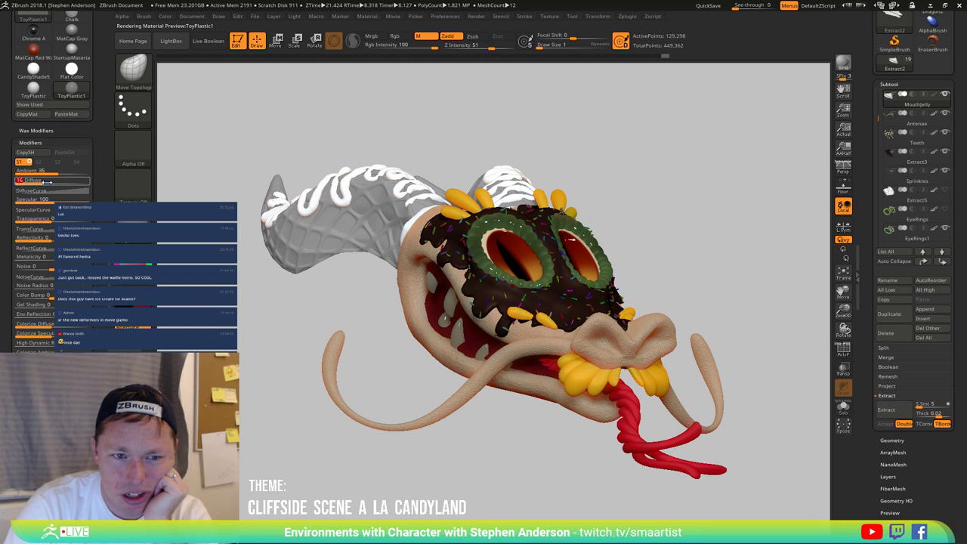
left_click_drag(47, 182, 79, 182)
left_click_drag(47, 220, 52, 220)
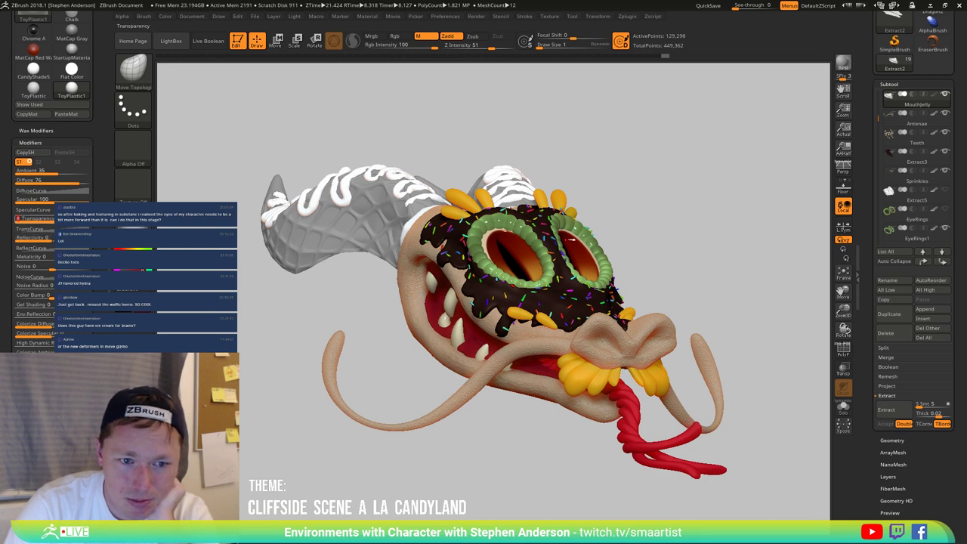
left_click_drag(48, 219, 54, 219)
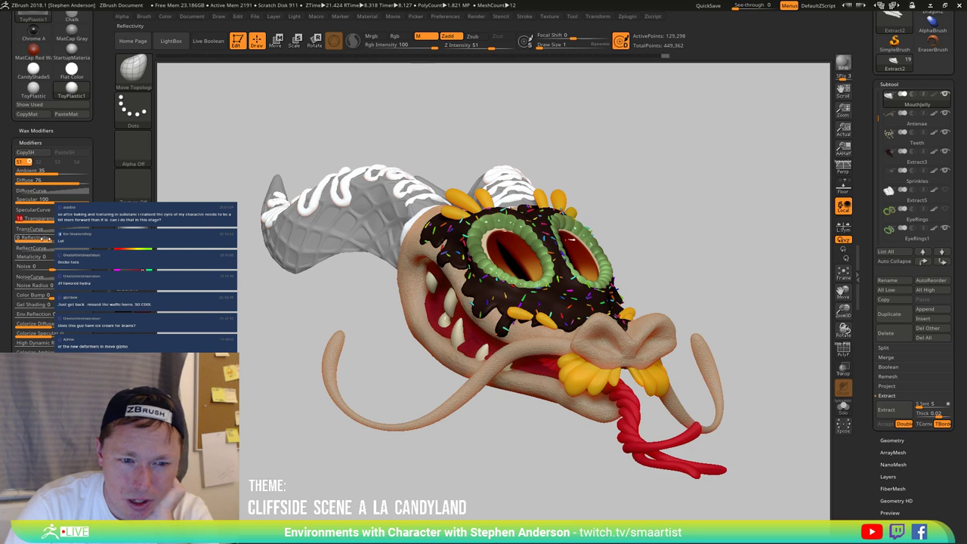
left_click_drag(30, 237, 32, 237)
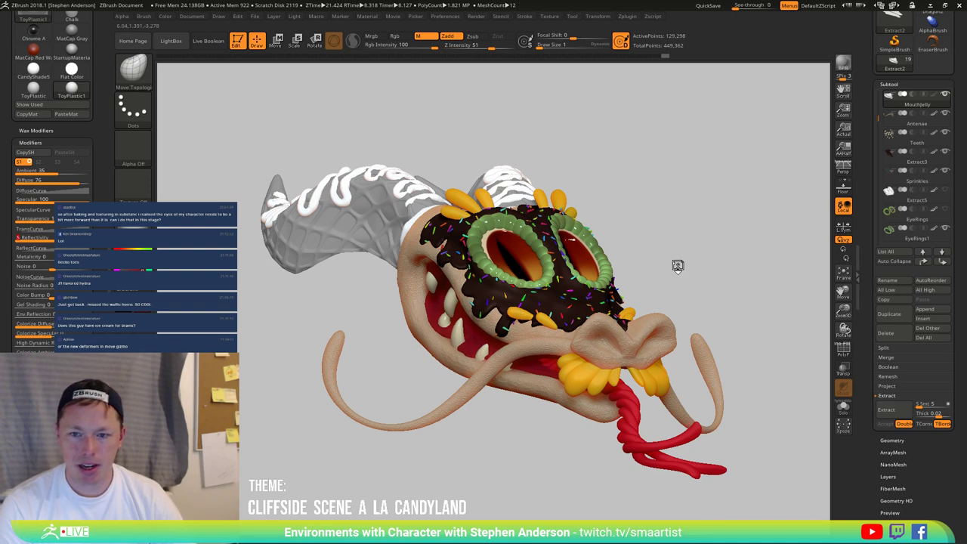
Step: Choose the SoftPlastic standard material and fill the white HornFrosting subtool with it
mouse_move(676, 266)
left_mouse_down()
mouse_move(693, 276)
mouse_move(676, 272)
left_mouse_up()
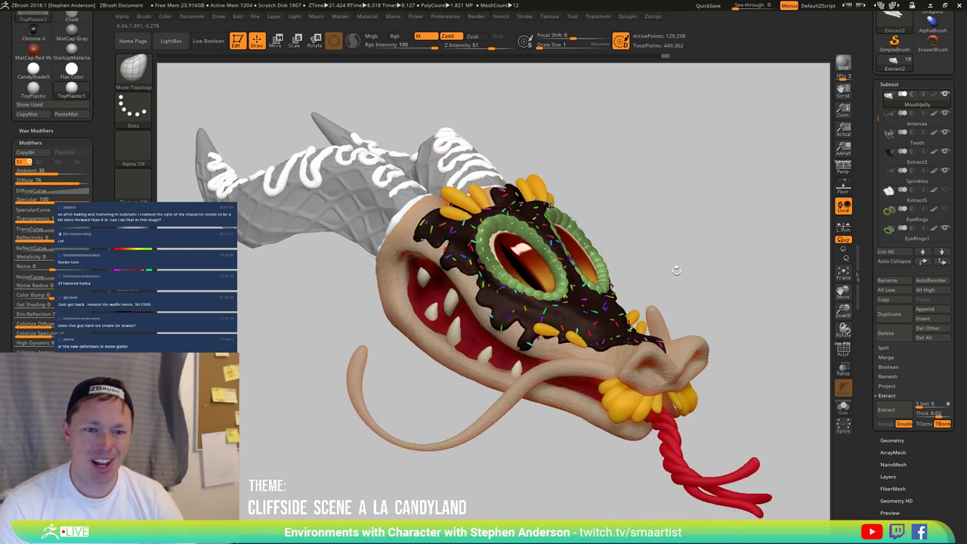
left_click_drag(698, 240, 713, 272)
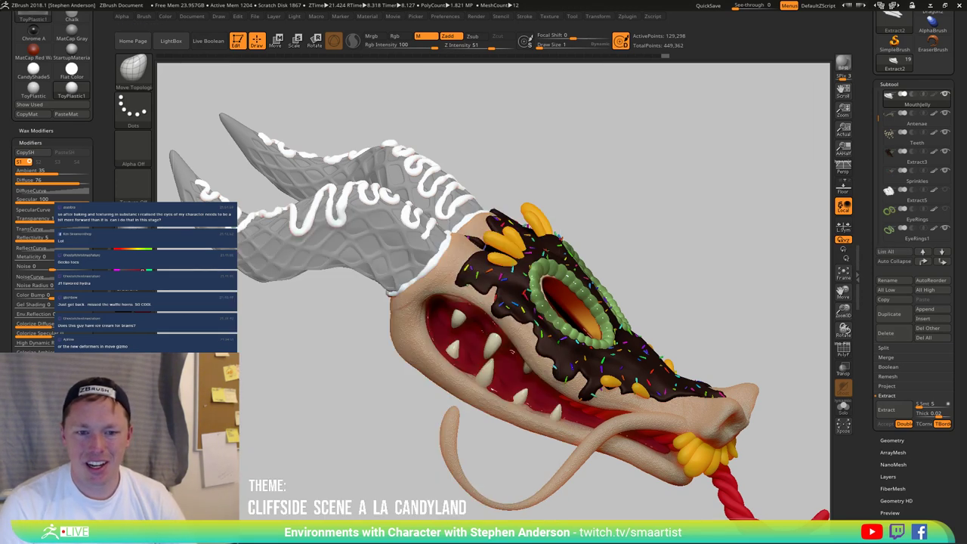
key("m")
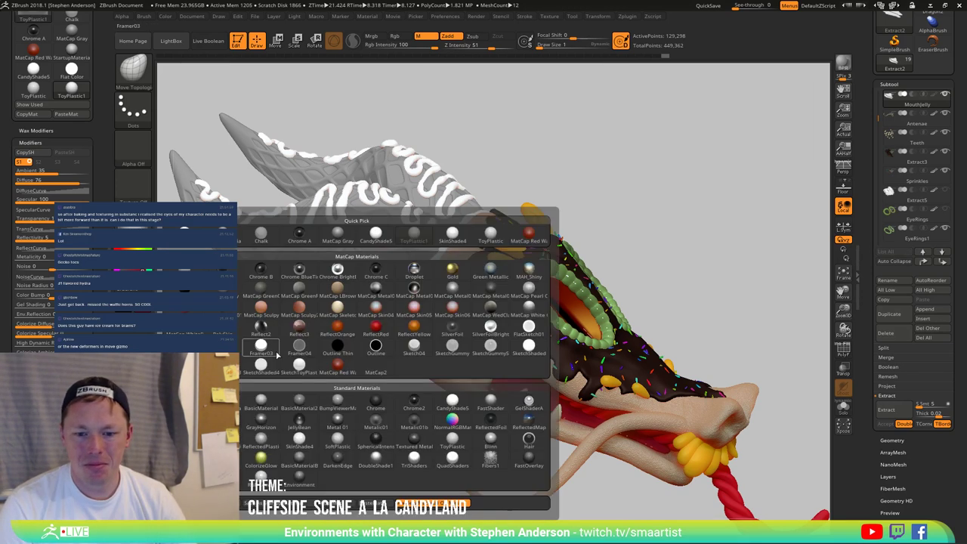
left_click(337, 439)
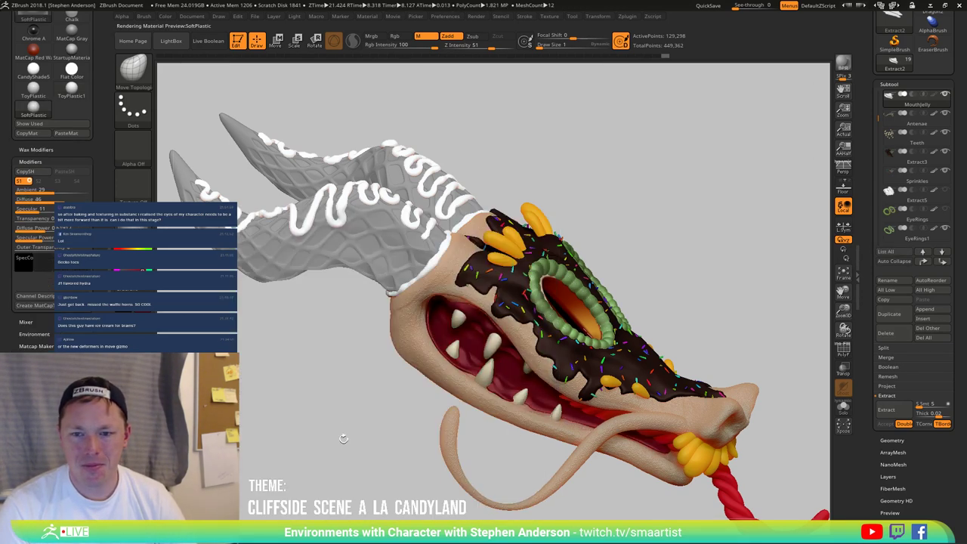
left_click(426, 231, "alt")
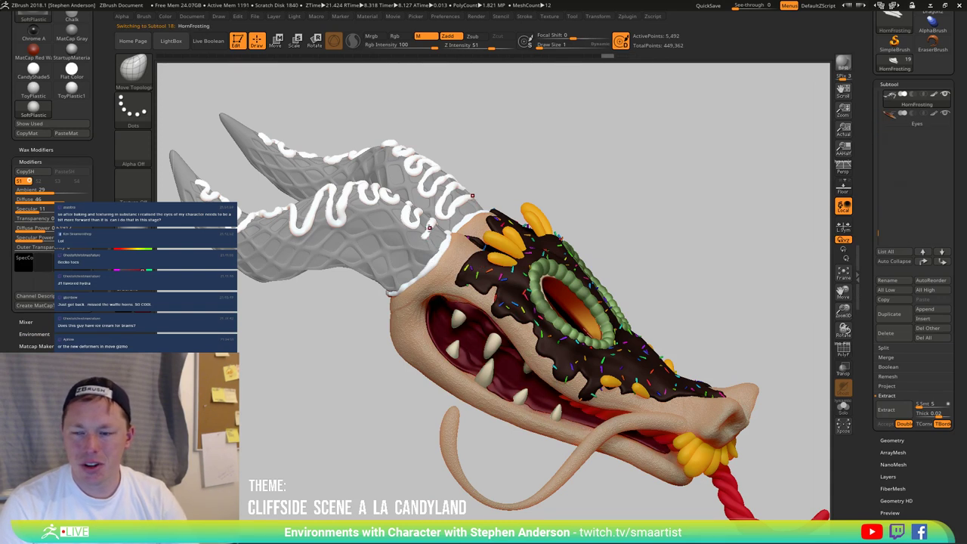
key("ctrl")
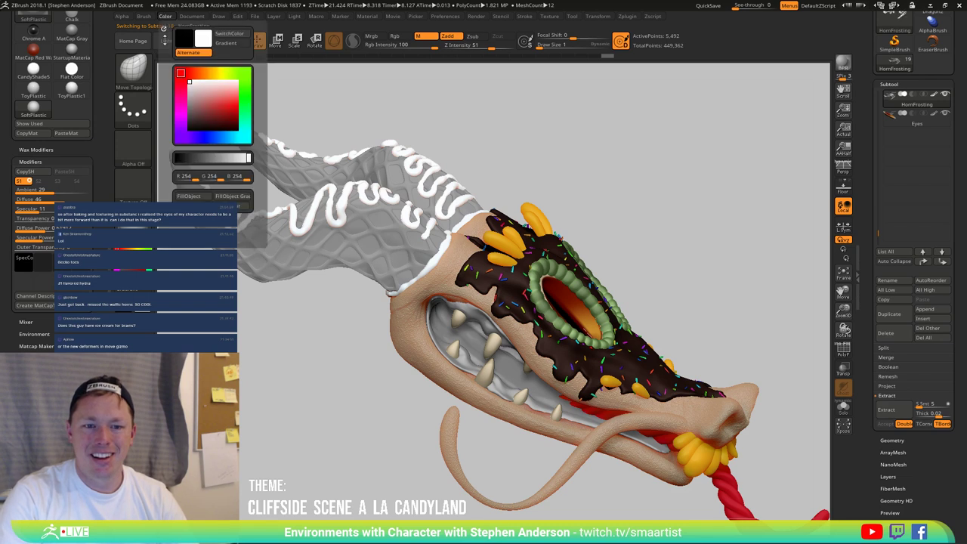
left_click(165, 16)
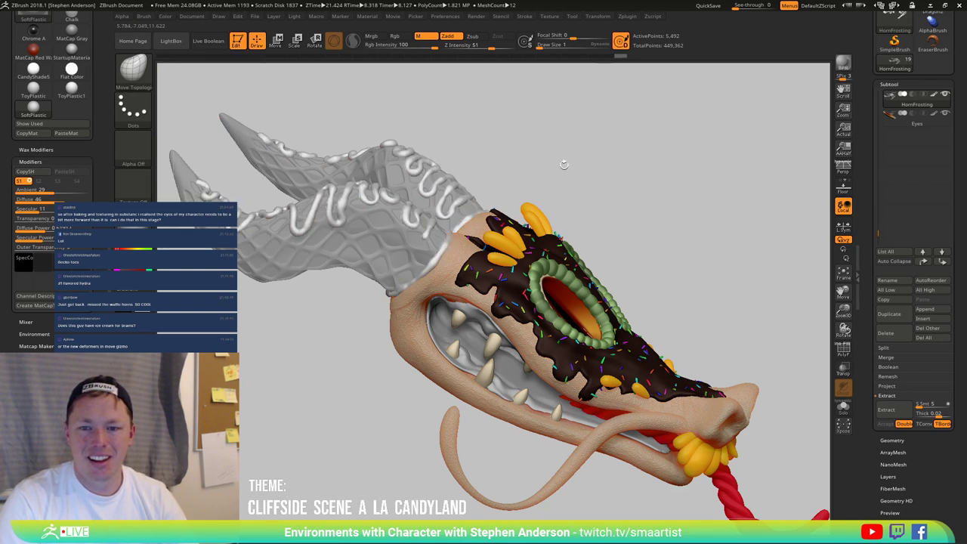
left_click_drag(632, 174, 596, 181)
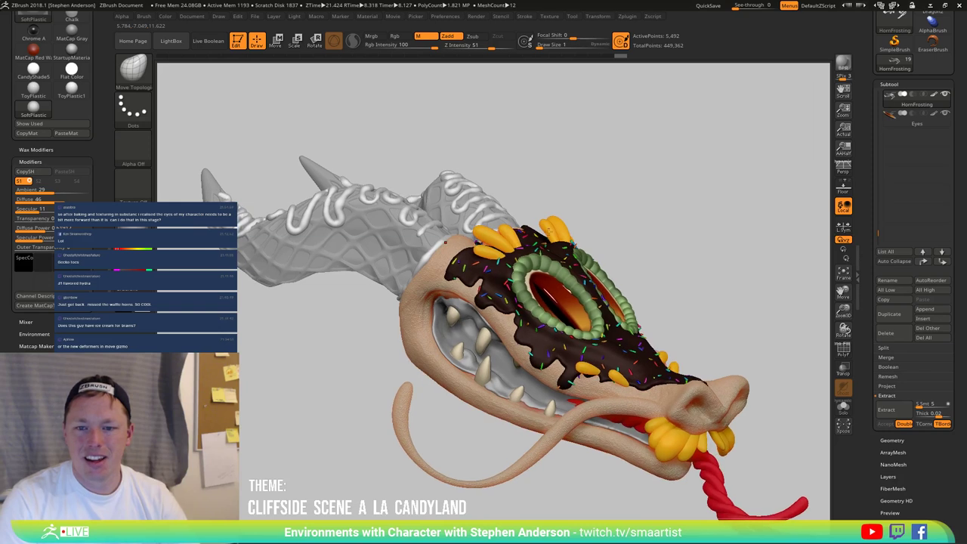
Step: Select the MouthJelly subtool, isolate it to examine its shape, and show the whole head again
left_click(499, 384, "alt")
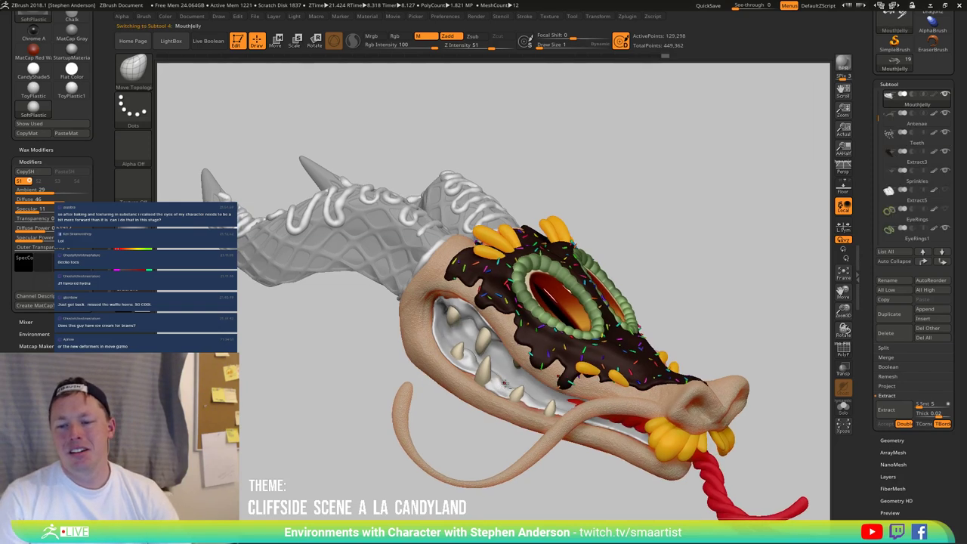
left_click(835, 407)
mouse_move(672, 381)
left_mouse_down()
mouse_move(657, 363)
mouse_move(658, 386)
mouse_move(657, 371)
left_mouse_up()
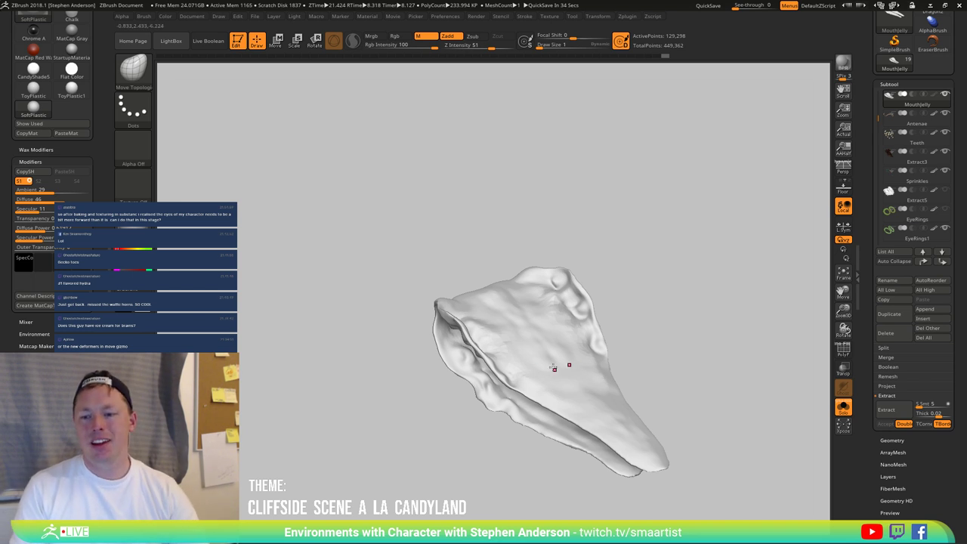
mouse_move(541, 340)
right_mouse_down()
mouse_move(557, 299)
mouse_move(683, 317)
mouse_move(578, 317)
mouse_move(574, 308)
right_mouse_up()
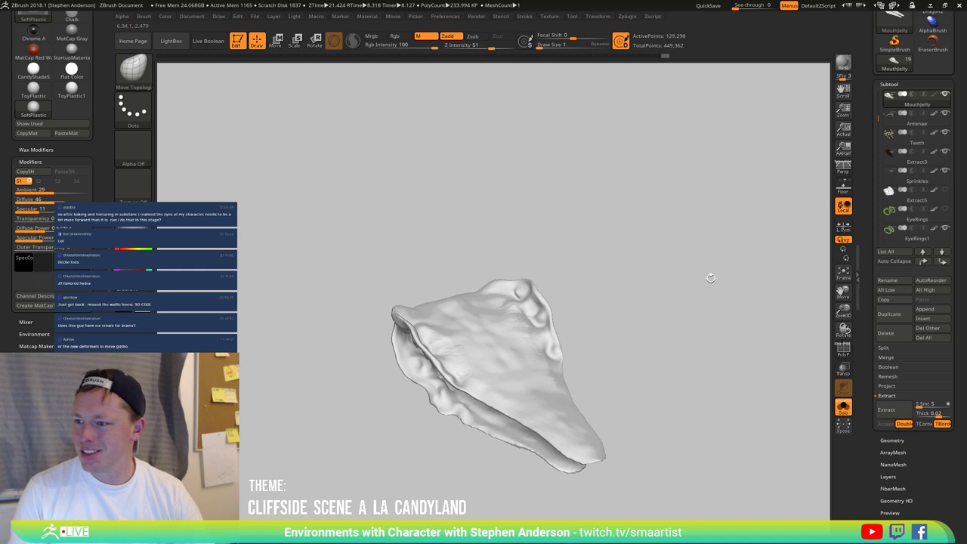
left_click(843, 407)
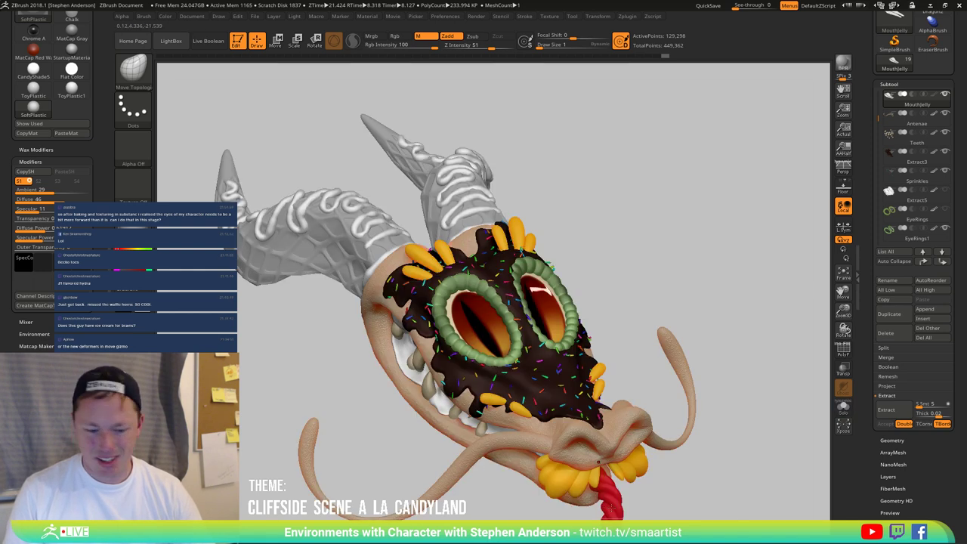
Step: Sample the tongue's red for the mouth jelly and shift it to a darker red, RGB 120, 10, 35
key("c")
right_click_drag(649, 483, 680, 355)
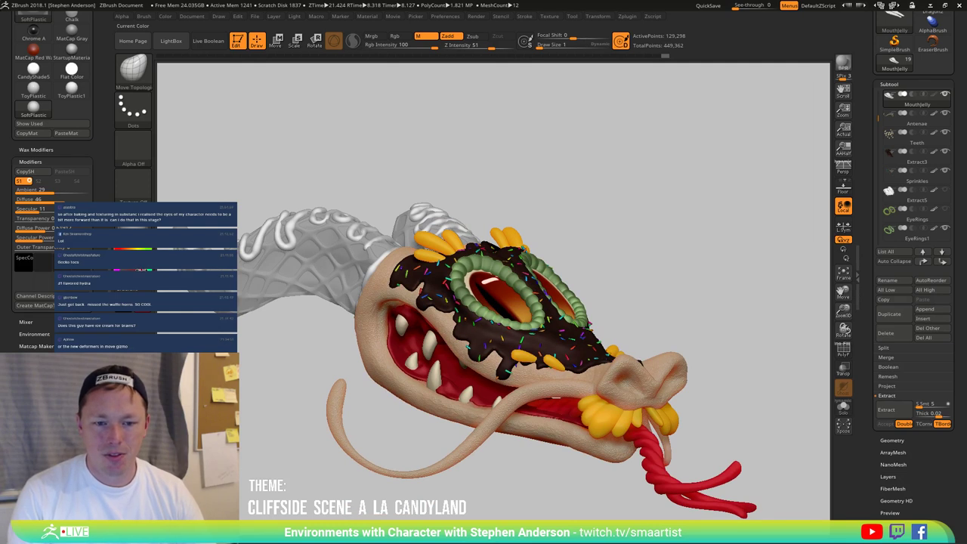
left_click(140, 270)
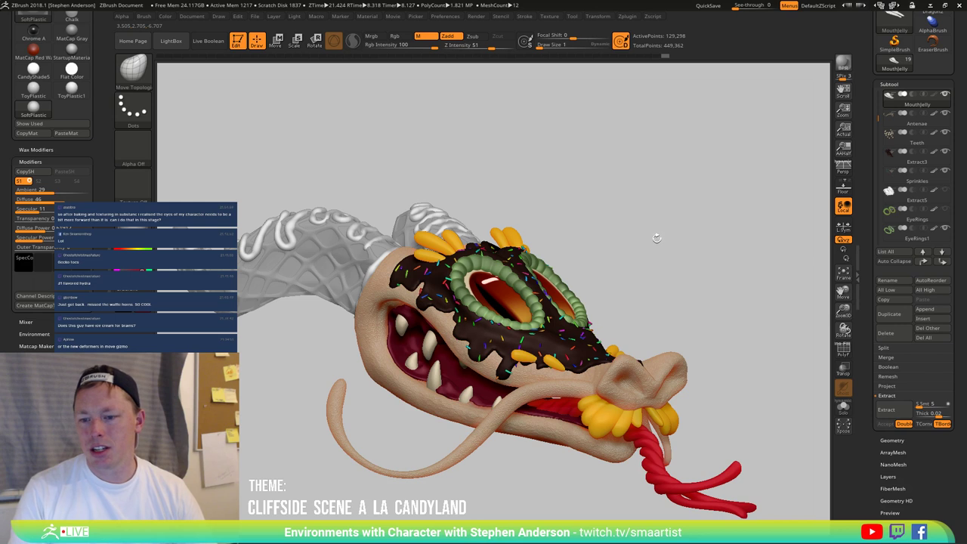
left_click_drag(657, 231, 654, 243)
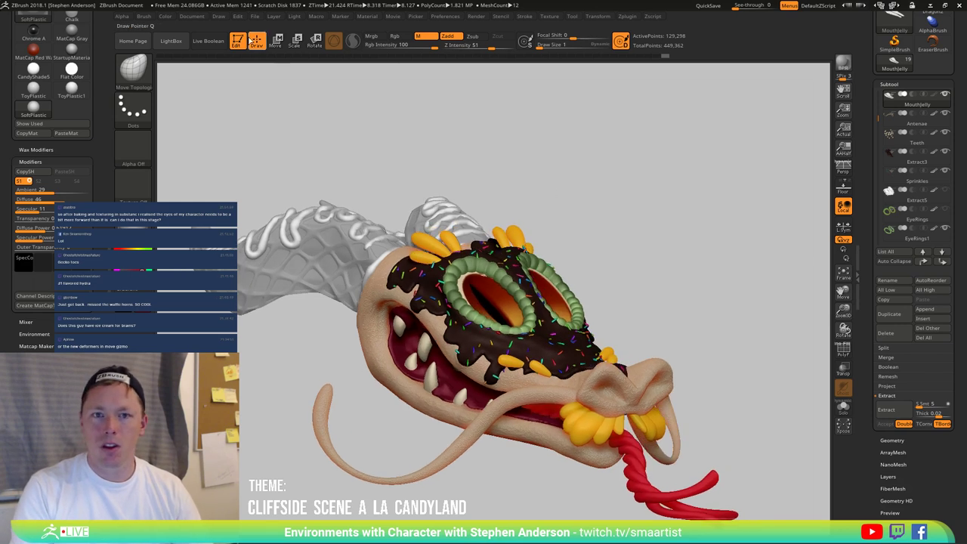
Step: Try the SketchGummyS material on the mouth jelly
left_click(132, 225)
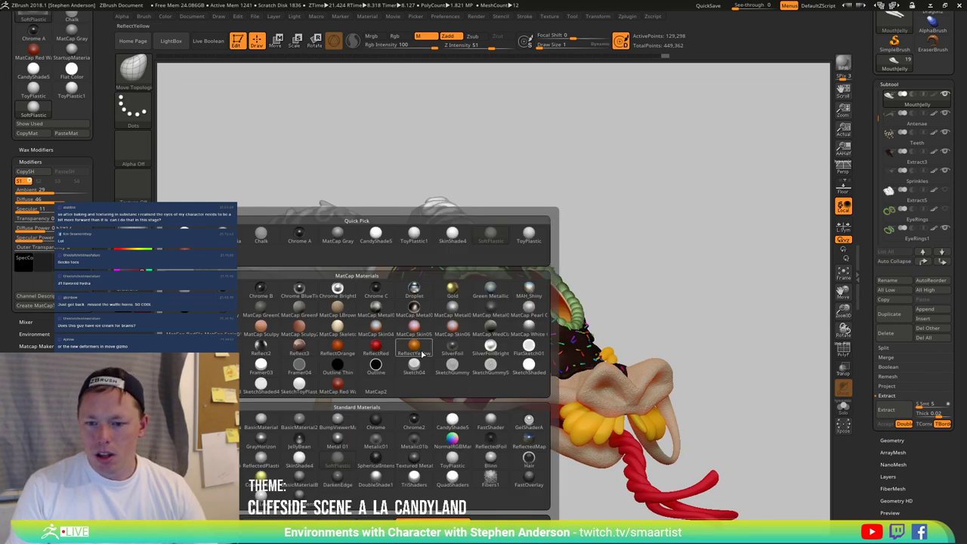
left_click(491, 368)
mouse_move(464, 386)
left_mouse_down()
mouse_move(371, 416)
mouse_move(454, 411)
left_mouse_up()
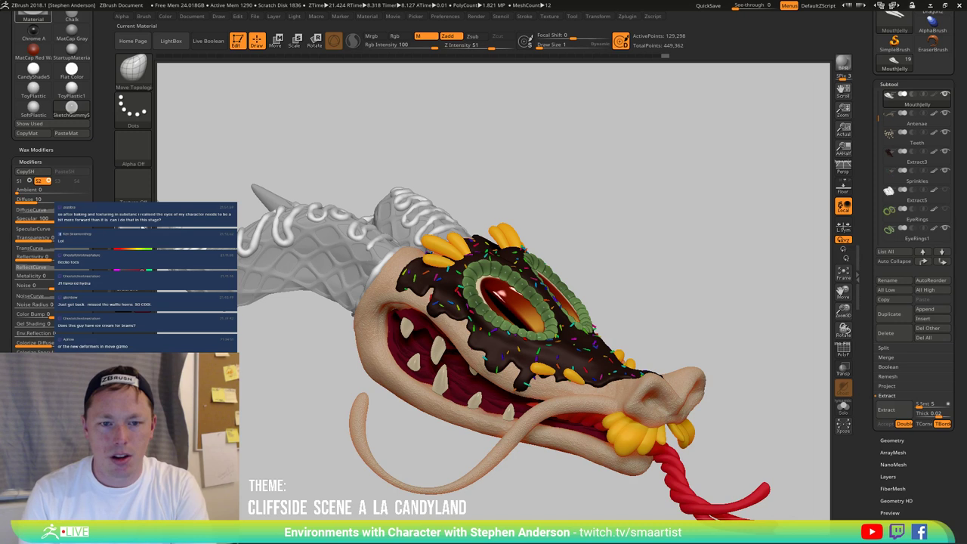
Step: Switch the mouth jelly to the duplicated plastic material, ToyPlastic1
key("m")
mouse_move(453, 425)
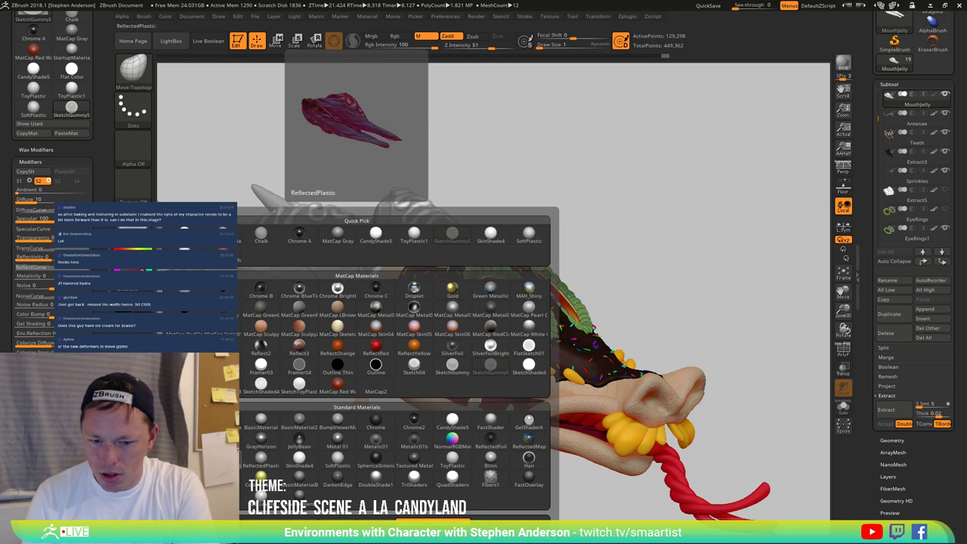
left_click(414, 236)
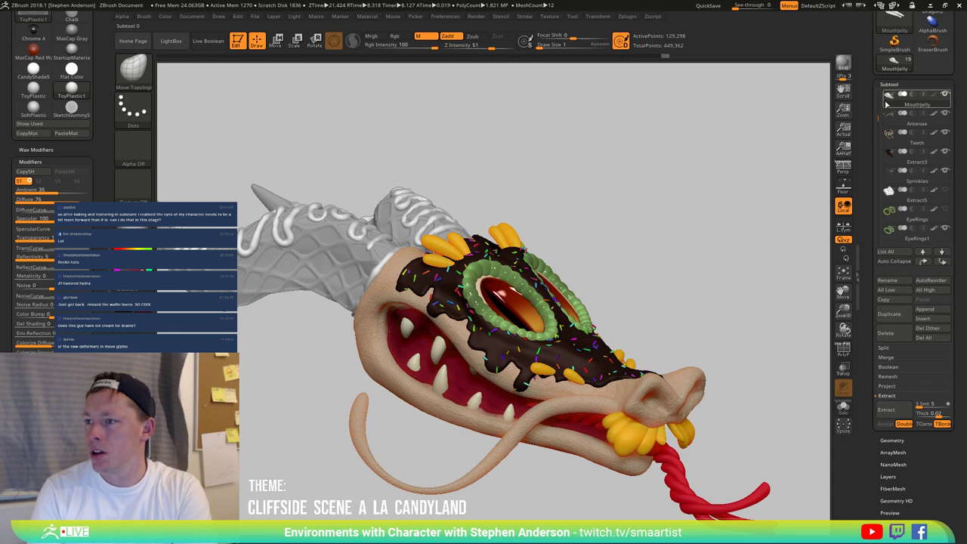
Step: Isolate the mouth jelly, fill it with the dark red and ToyPlastic1 in Mrgb mode, and bring back the full head
left_click(845, 408)
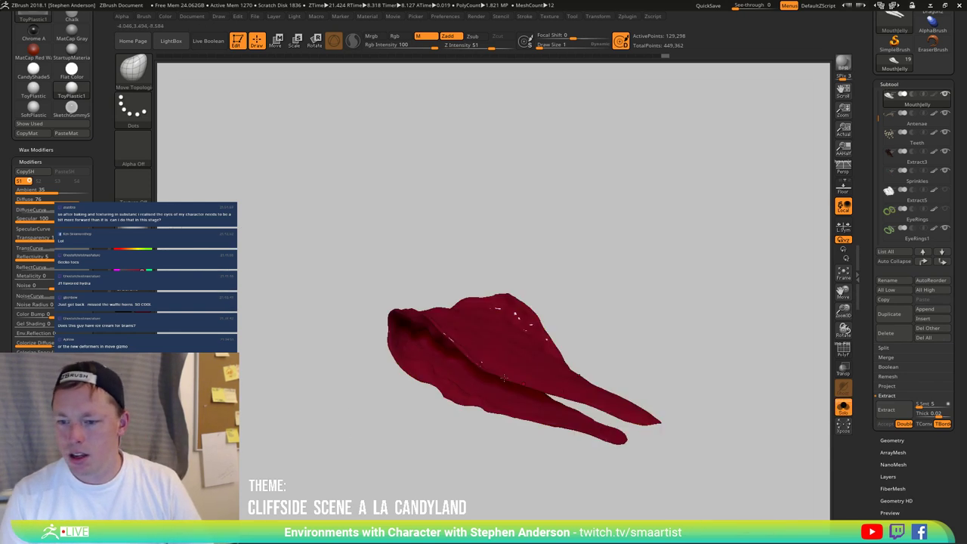
left_click_drag(717, 402, 343, 63)
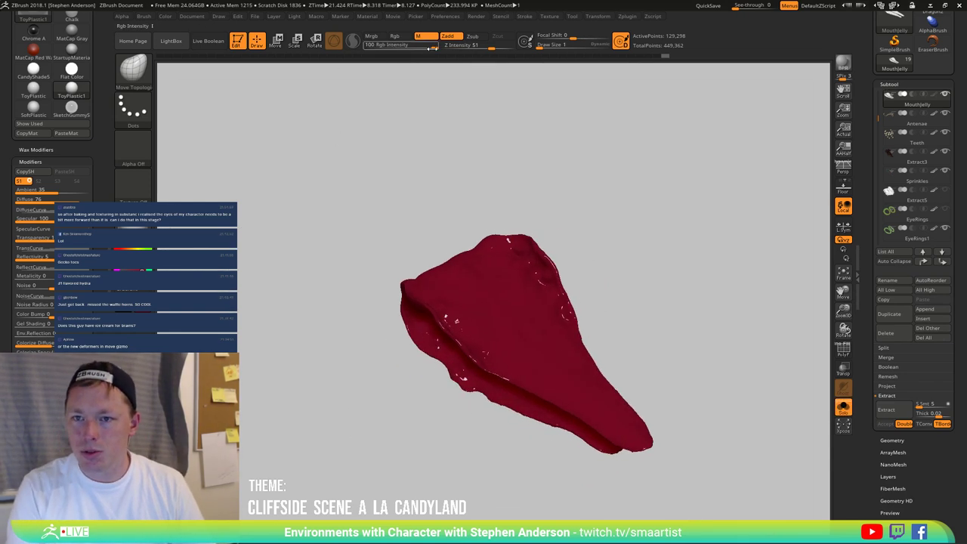
left_click(371, 36)
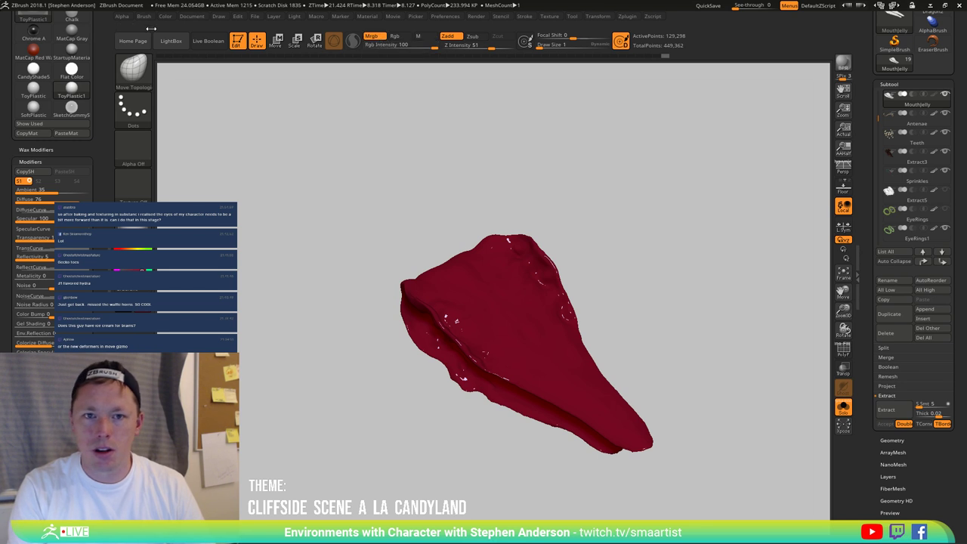
left_click(166, 18)
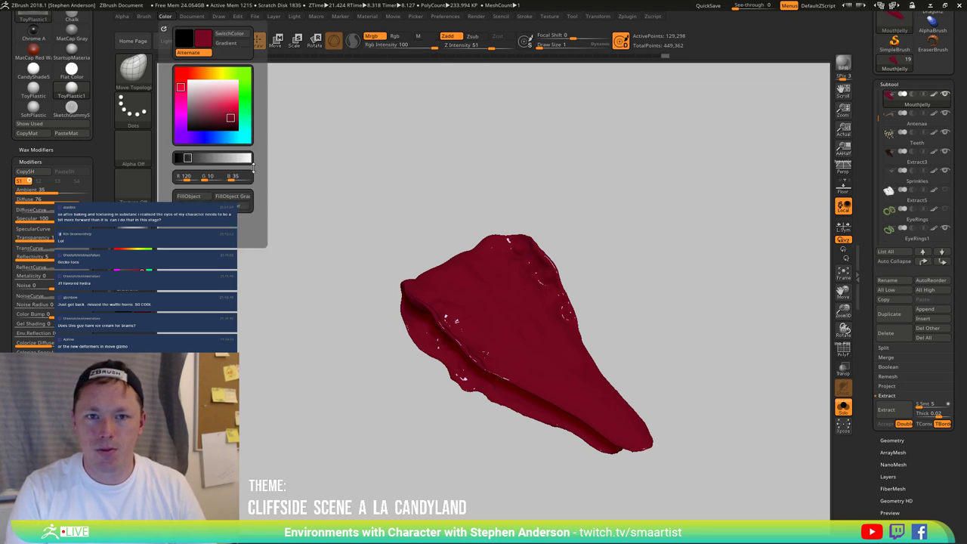
left_click_drag(732, 278, 753, 277)
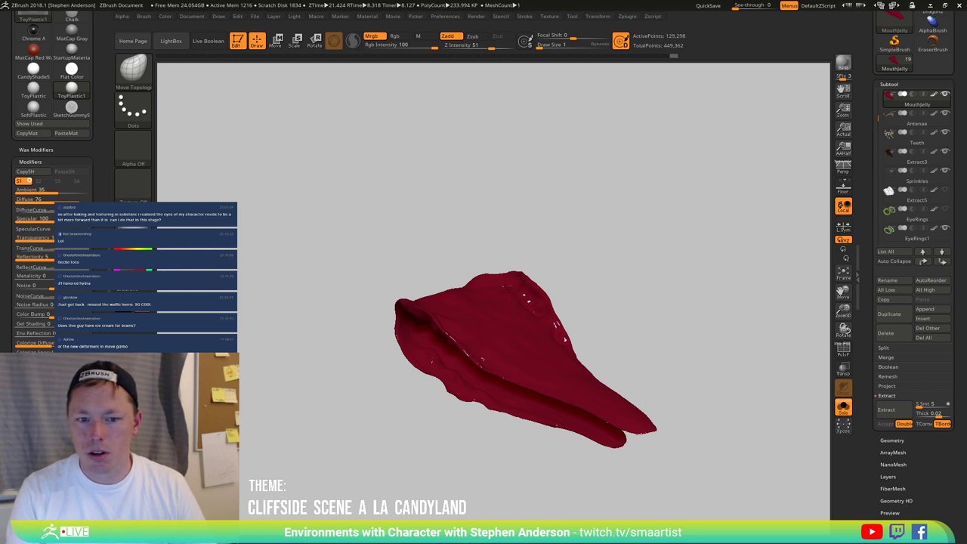
left_click(843, 406)
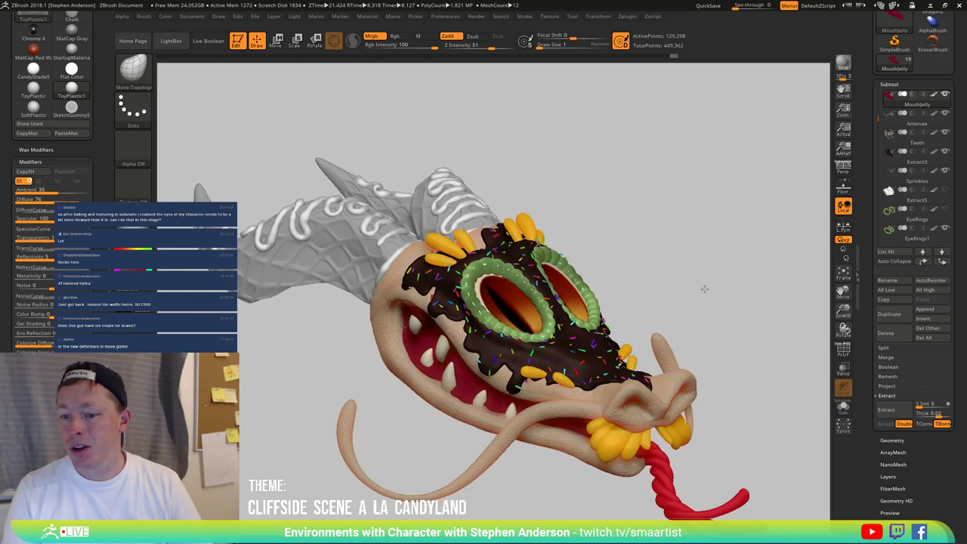
Step: Enable BPR Transparent Shading for the mouth jelly, also turning on the Transparent render property
mouse_move(709, 283)
left_mouse_down()
mouse_move(652, 302)
mouse_move(672, 310)
mouse_move(453, 361)
mouse_move(661, 290)
left_mouse_up()
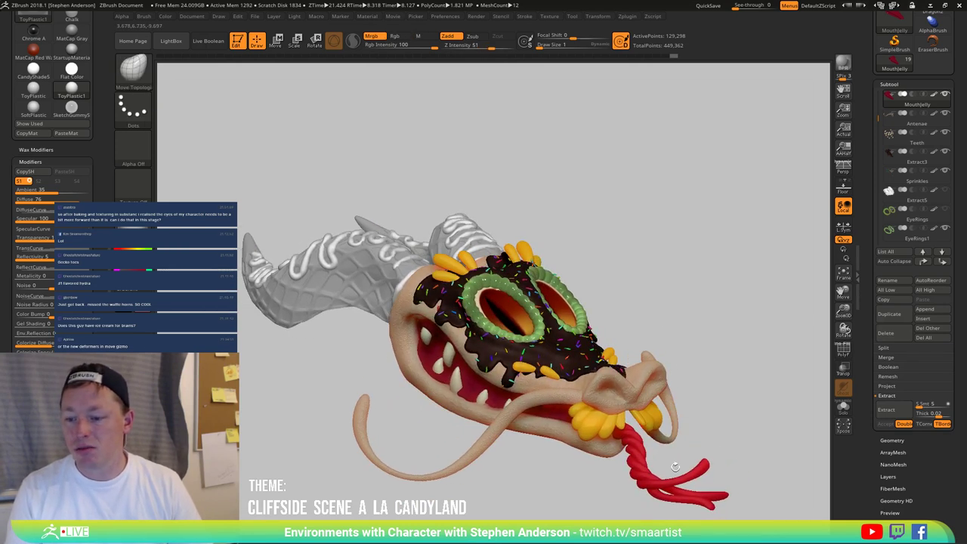
mouse_move(658, 453)
left_mouse_down()
mouse_move(634, 445)
mouse_move(653, 430)
mouse_move(665, 445)
left_mouse_up()
right_click_drag(664, 446, 475, 410, "ctrl")
left_click_drag(930, 486, 930, 466)
scroll(930, 466, "down", 5)
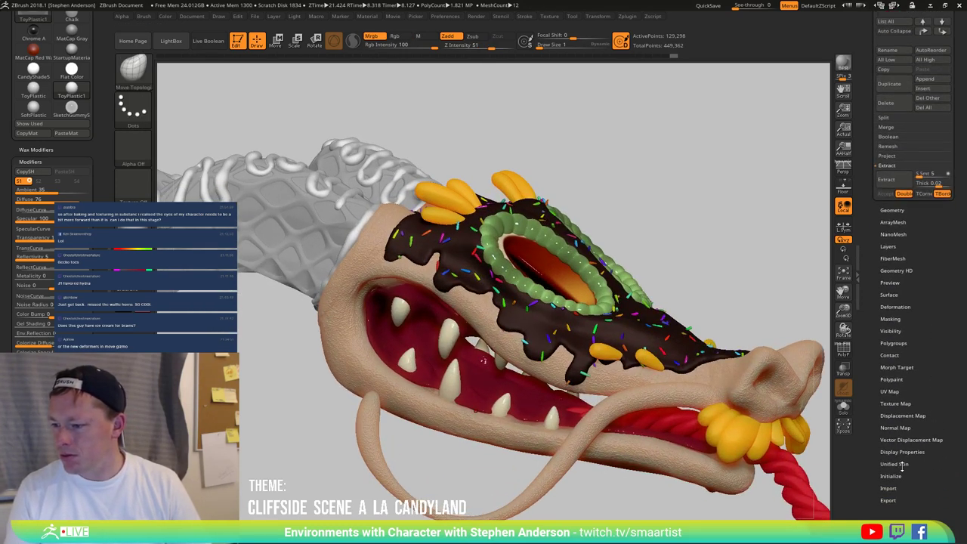
left_click(909, 452)
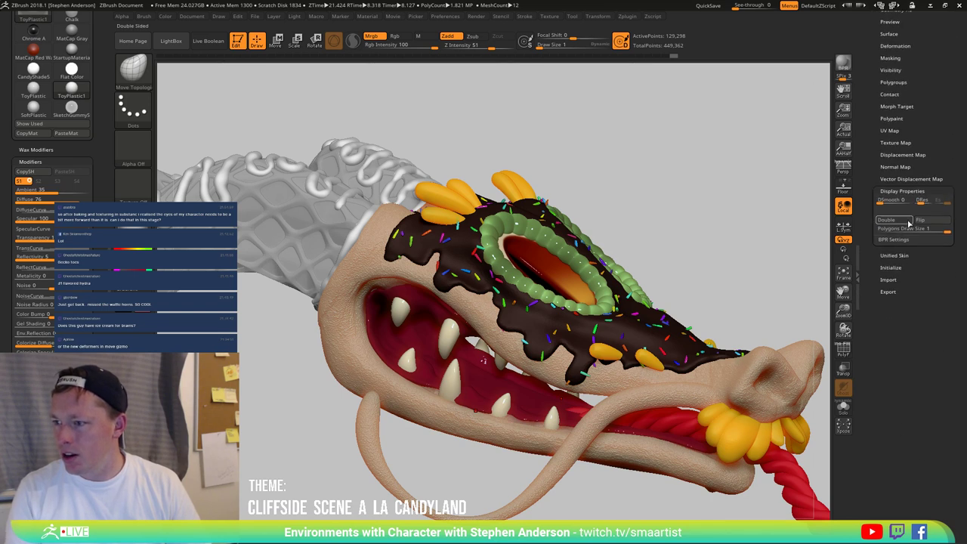
left_click(898, 239)
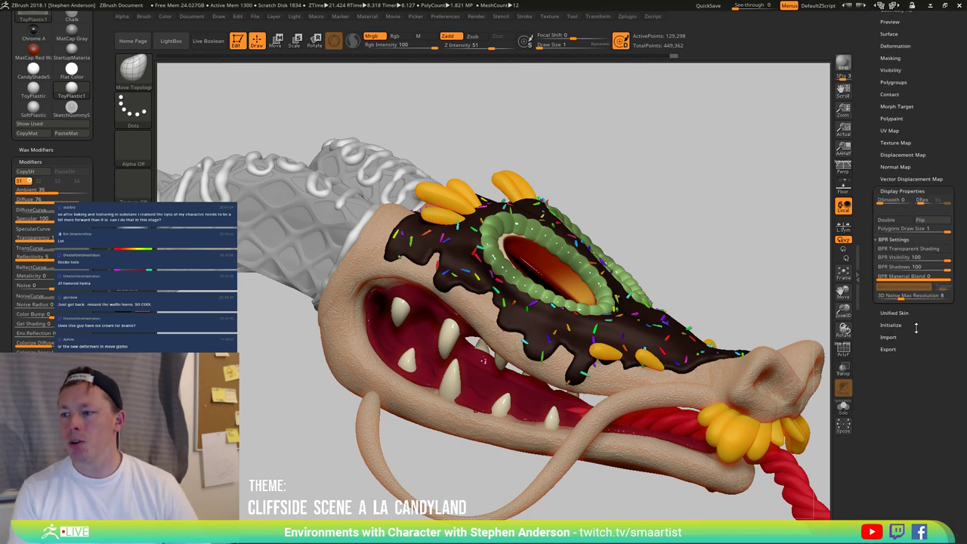
left_click(908, 248)
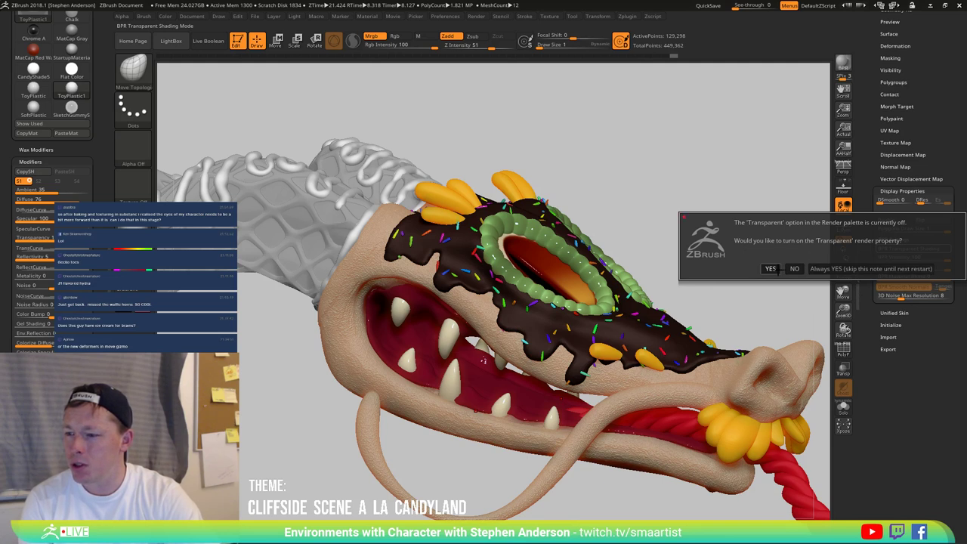
left_click(770, 268)
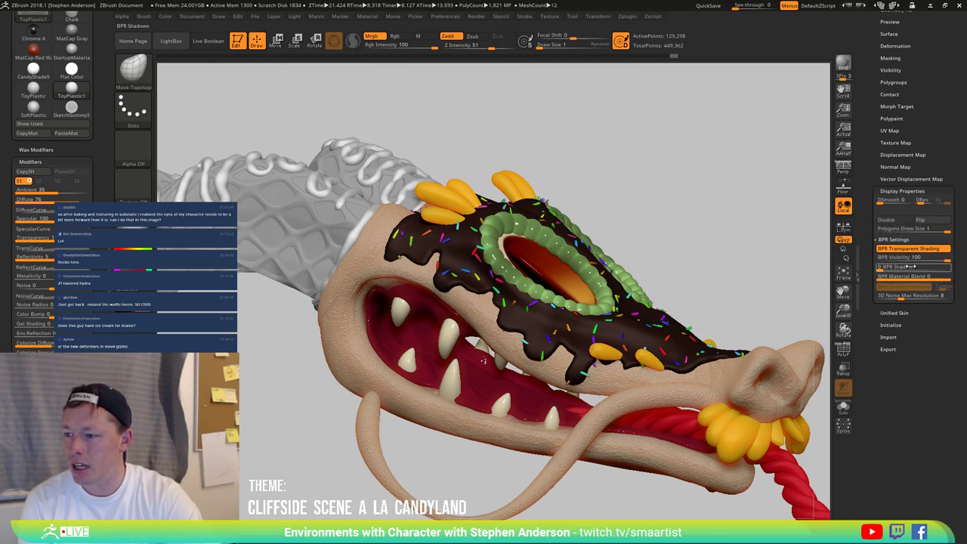
Step: Set the mouth jelly's BPR Visibility to 83 and BPR Shadows to 100, and run a BPR render
left_click_drag(949, 259, 928, 261)
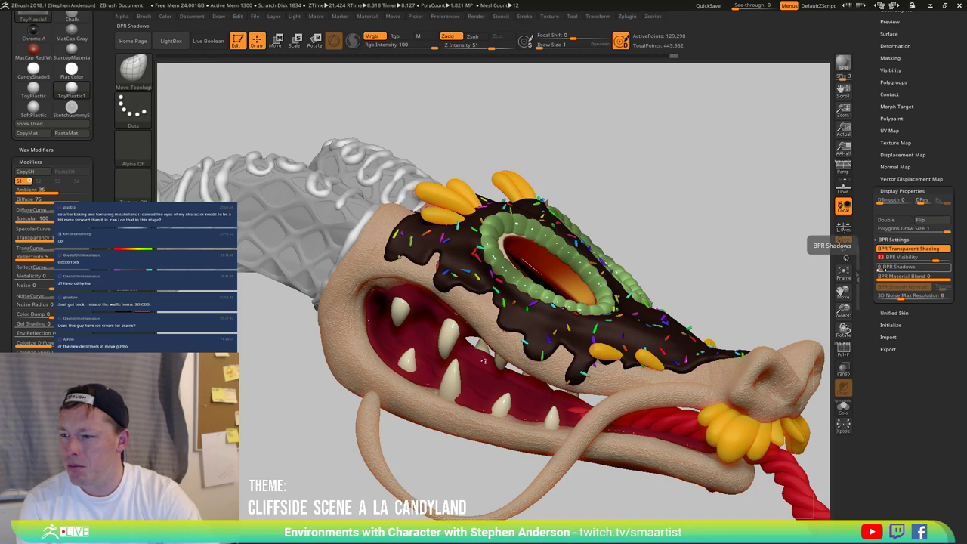
left_click_drag(883, 267, 944, 269)
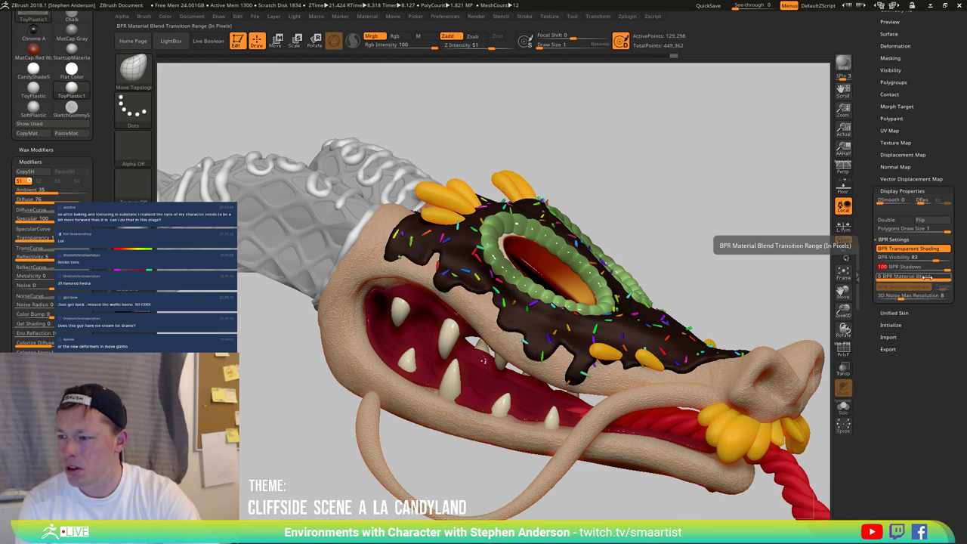
key("Escape")
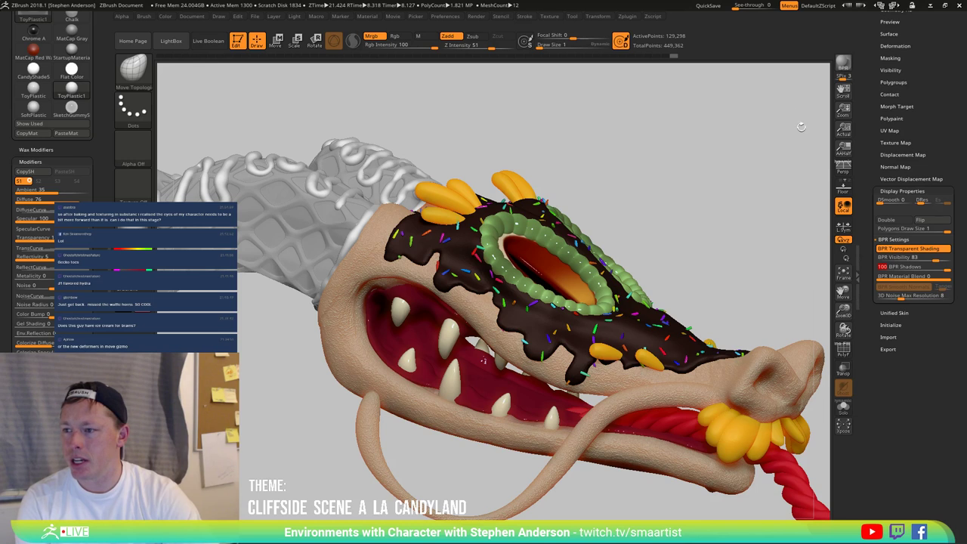
left_click(842, 65)
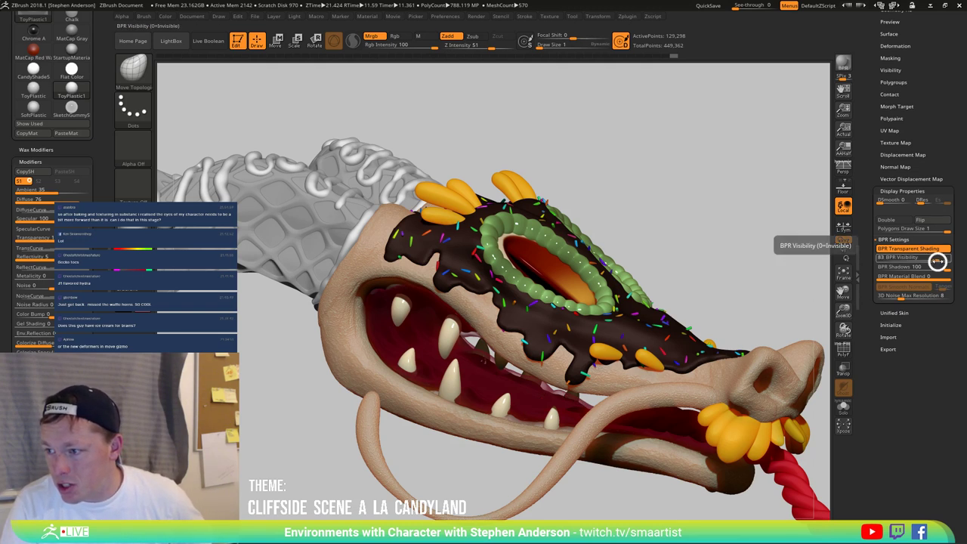
Step: Raise the mouth jelly's BPR Visibility to 92 and 100, comparing BPR renders, and test BPR Shadows at 0 before restoring 100
left_click_drag(937, 261, 942, 260)
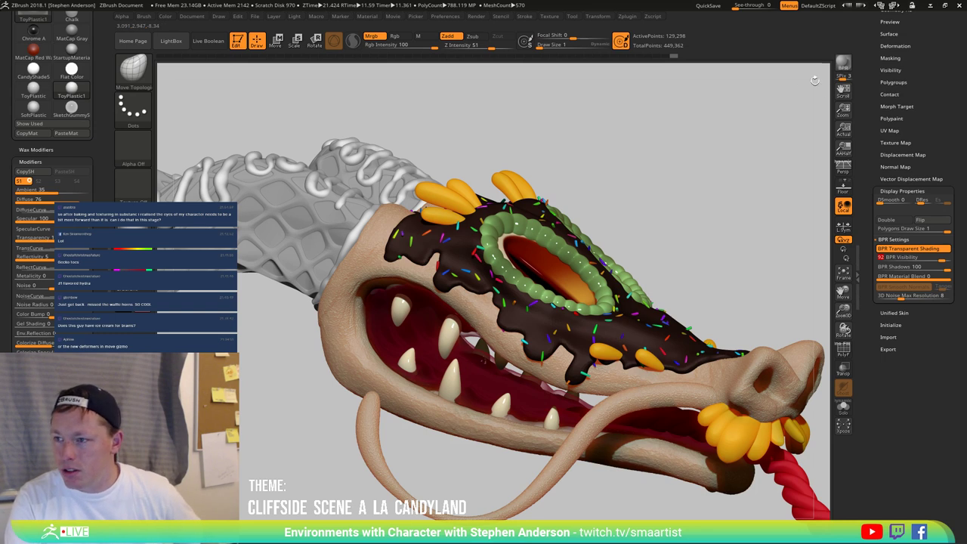
key("shift+r")
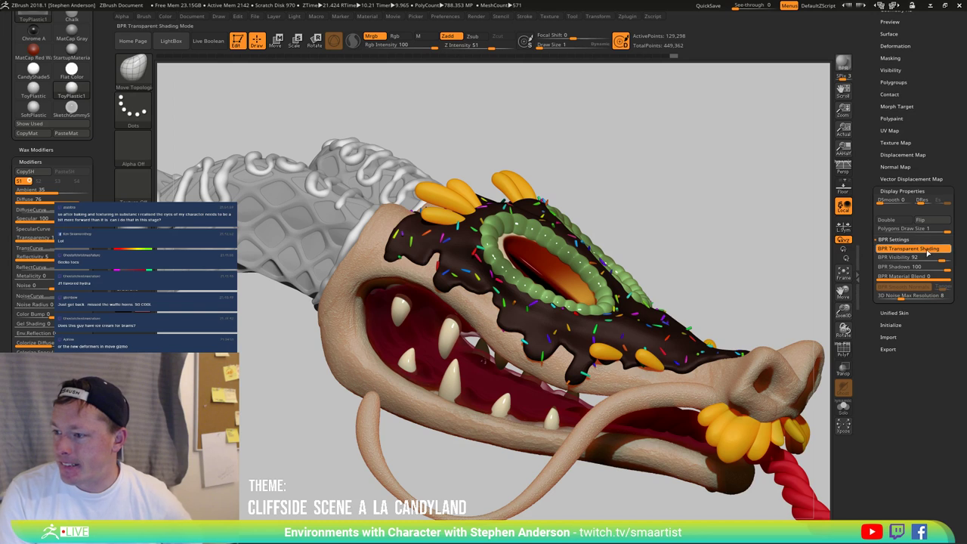
left_click(954, 260)
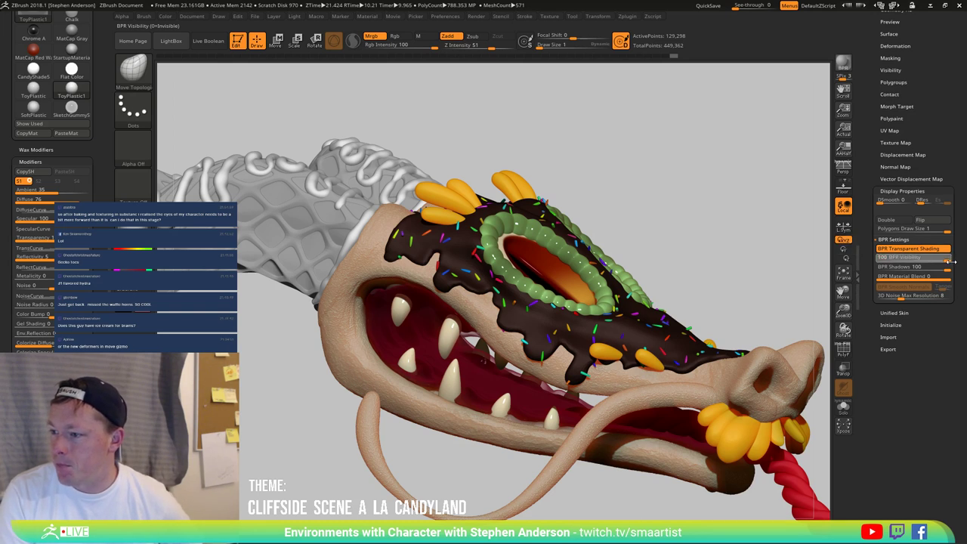
left_click(843, 66)
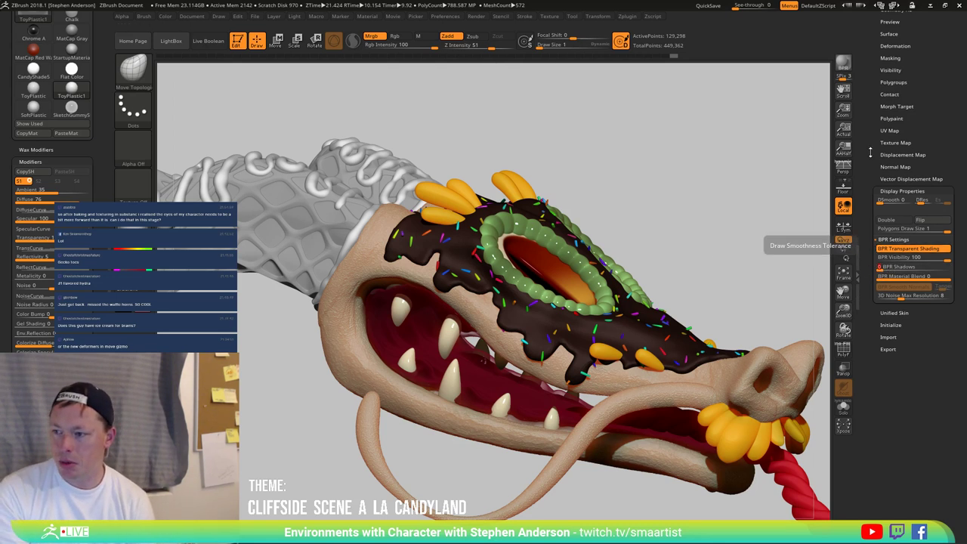
left_click(844, 65)
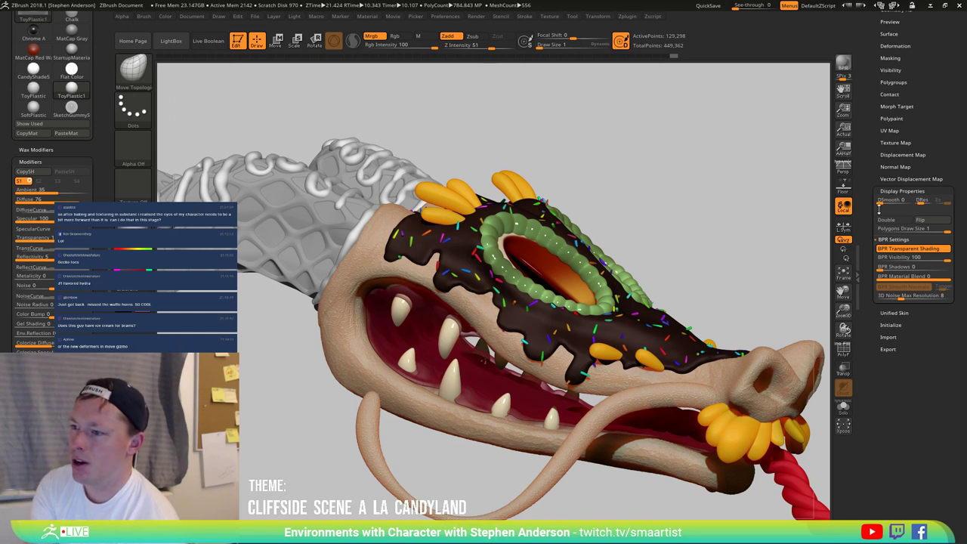
mouse_move(895, 266)
left_mouse_down()
mouse_move(964, 277)
mouse_move(885, 258)
left_mouse_up()
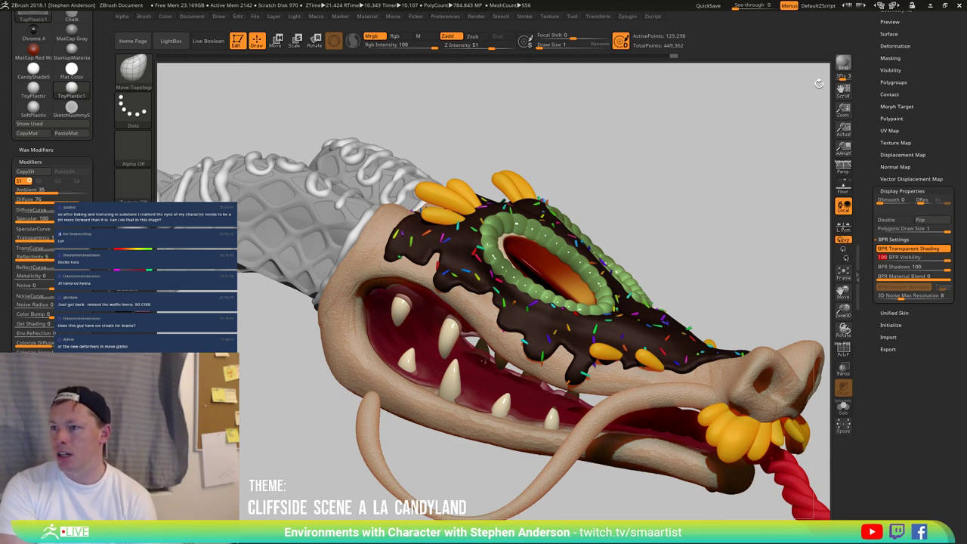
Step: Adjust the jelly along the lower gum beside the large fang using the Move brush at draw size 286
left_click_drag(703, 162, 695, 185)
mouse_move(428, 392)
right_mouse_down()
mouse_move(428, 382)
mouse_move(542, 455)
right_mouse_up()
scroll(562, 464, "up", 5)
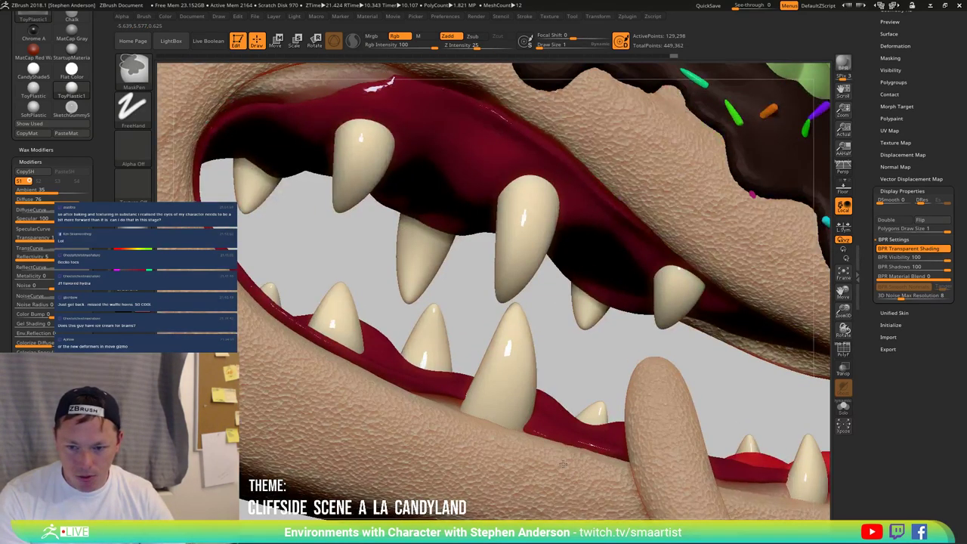
right_click_drag(562, 464, 586, 476, "ctrl")
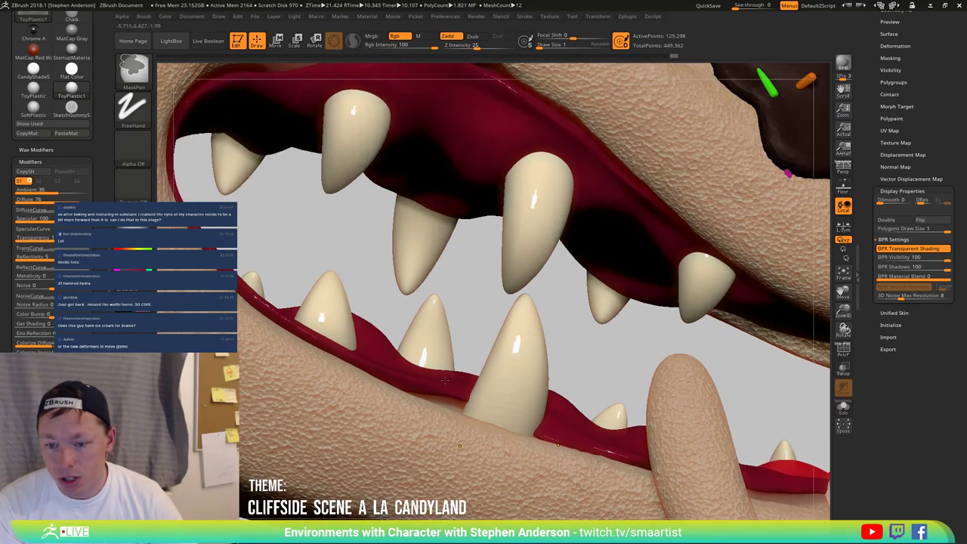
right_click_drag(429, 387, 430, 387)
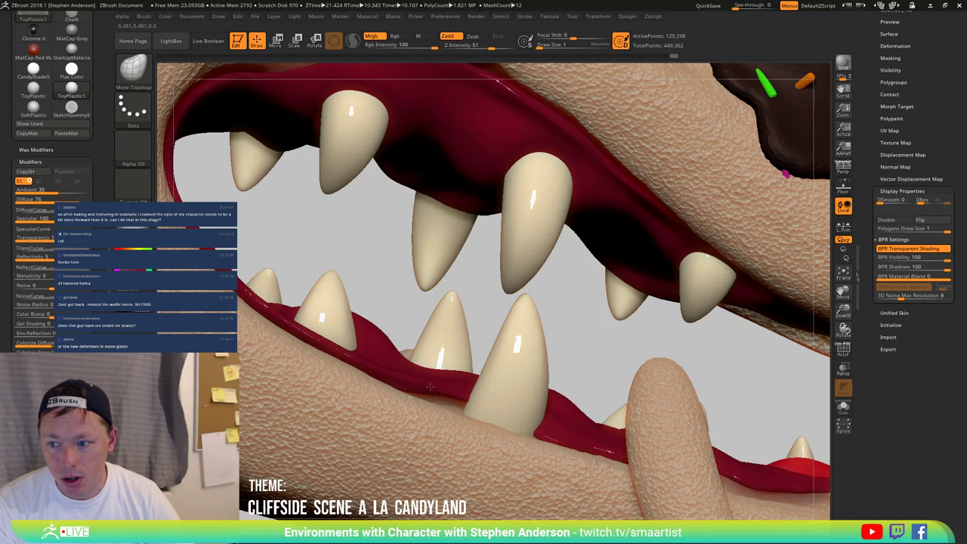
left_click_drag(429, 387, 439, 381)
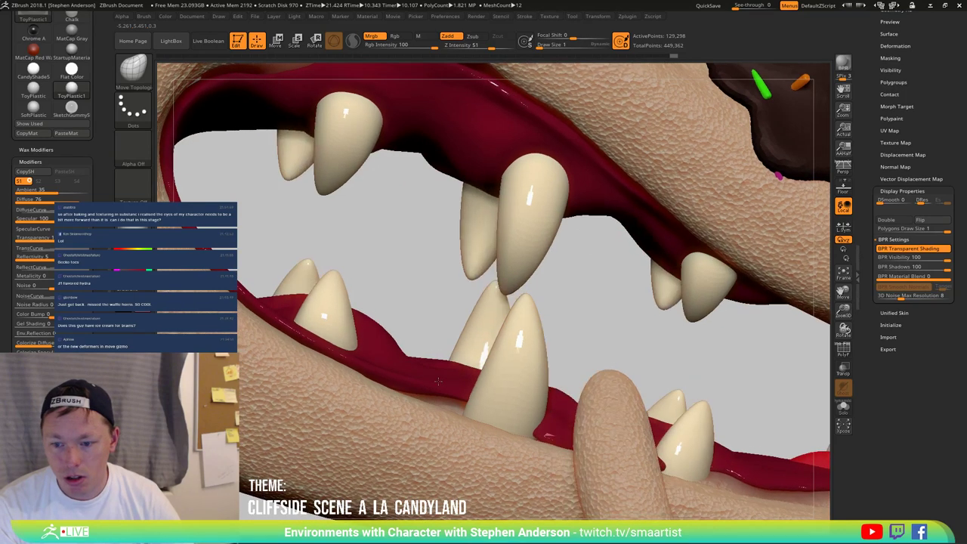
key("b")
key("m")
key("v")
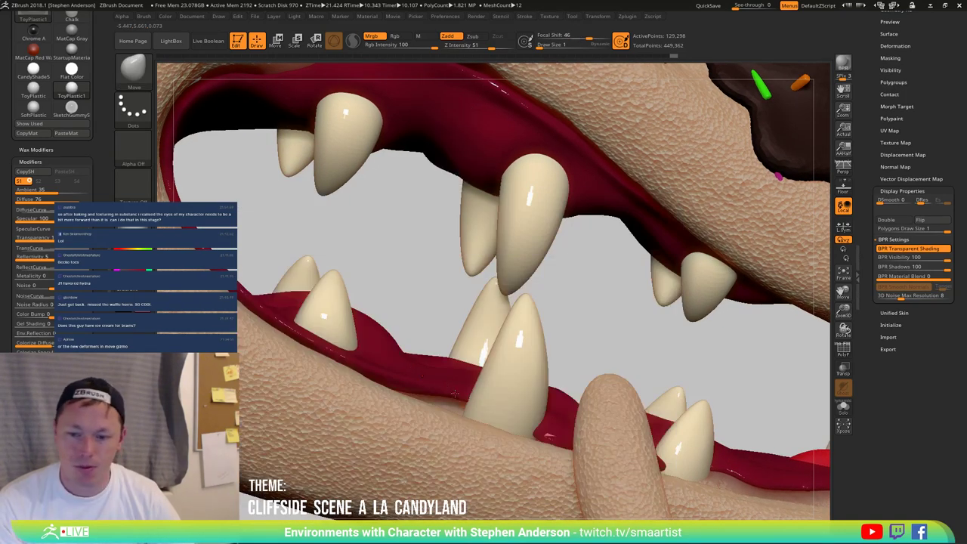
key("s")
mouse_move(451, 394)
left_mouse_down()
mouse_move(476, 394)
mouse_move(447, 423)
left_mouse_up()
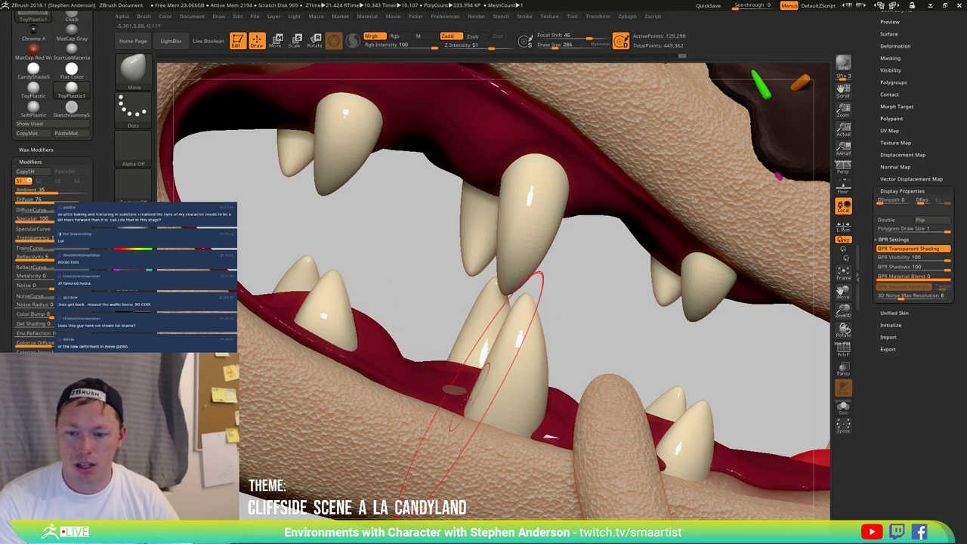
Step: Reduce the Move brush's draw size to 112 and reshape the jelly edge between the lower teeth, undoing the last change
mouse_move(487, 381)
right_mouse_down()
mouse_move(481, 422)
mouse_move(463, 401)
mouse_move(445, 403)
mouse_move(449, 410)
right_mouse_up()
key("s")
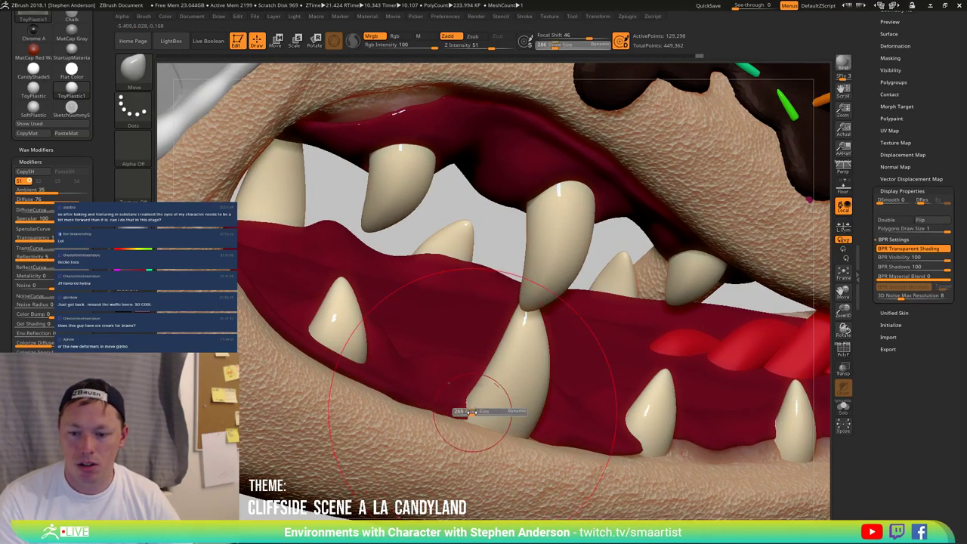
left_click_drag(492, 413, 473, 414)
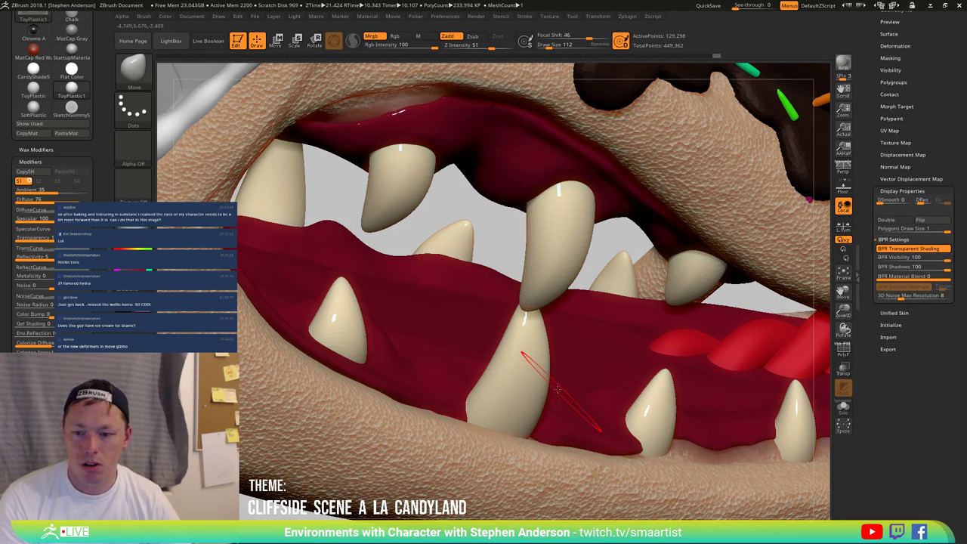
right_click_drag(543, 389, 510, 427)
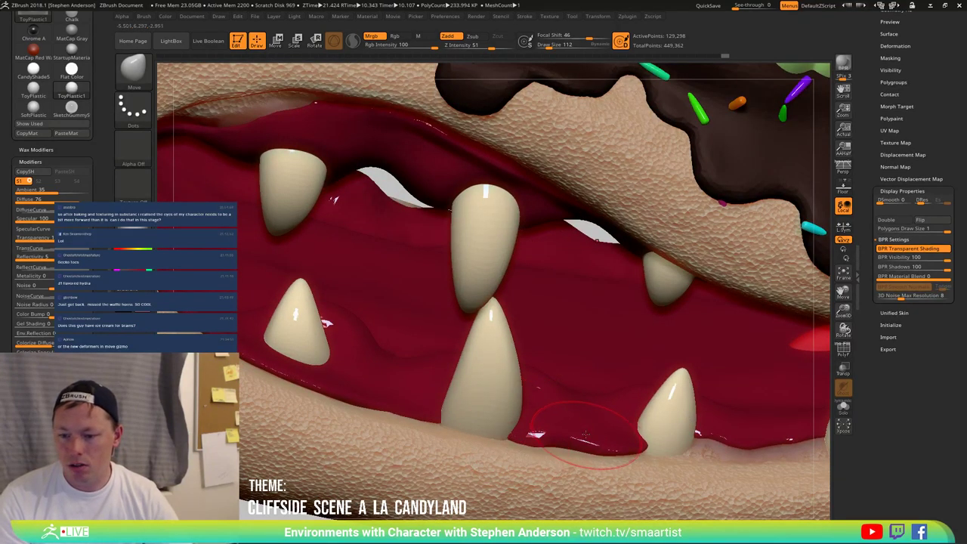
right_click_drag(563, 418, 637, 432)
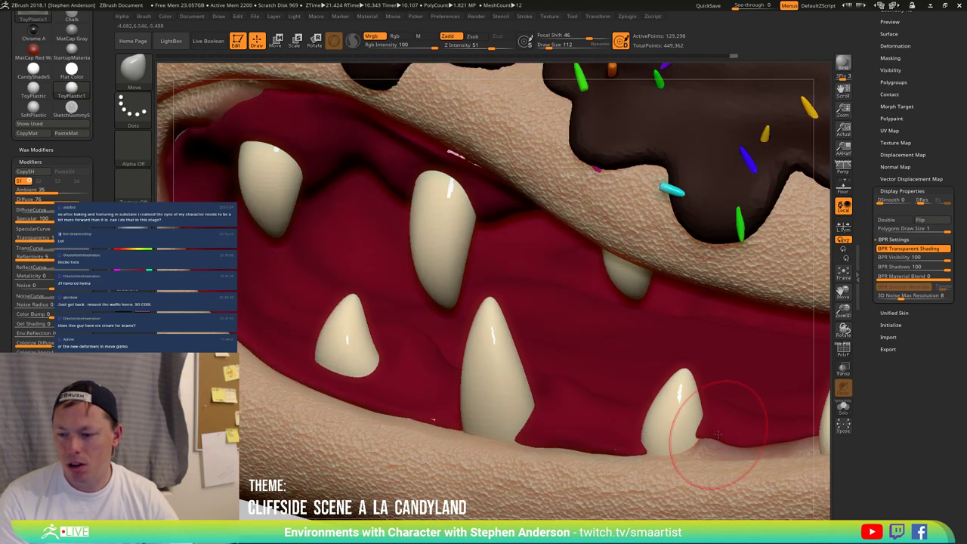
left_click_drag(708, 453, 766, 451)
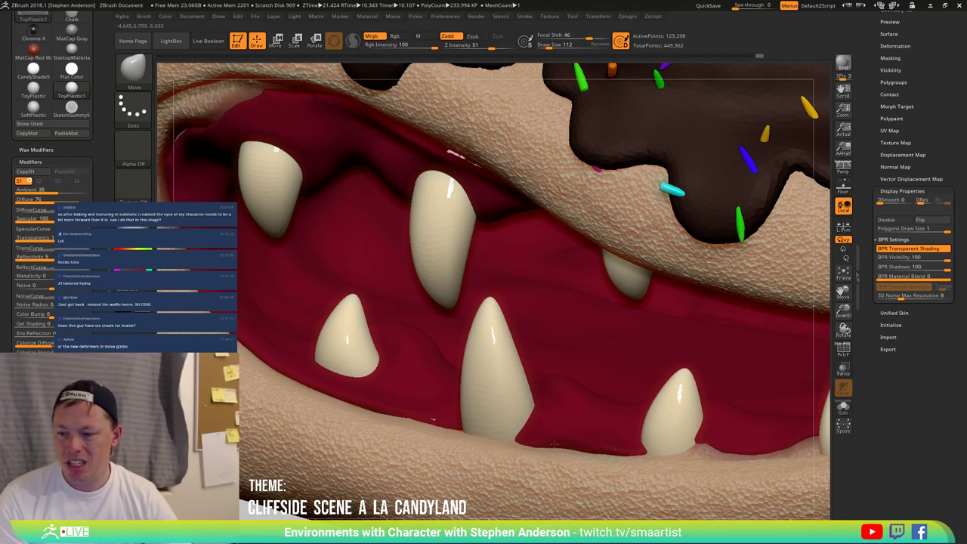
right_click_drag(555, 444, 363, 442, "alt")
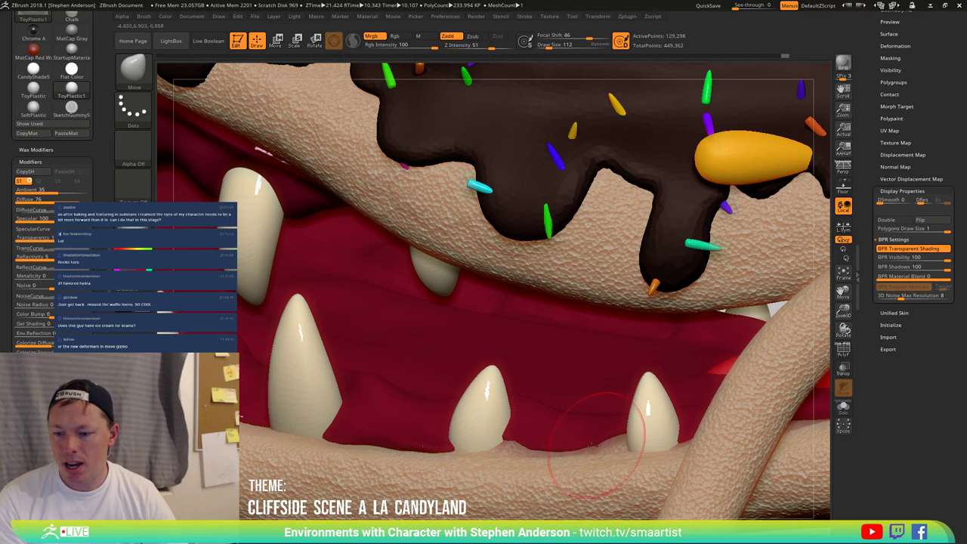
key("ctrl+z")
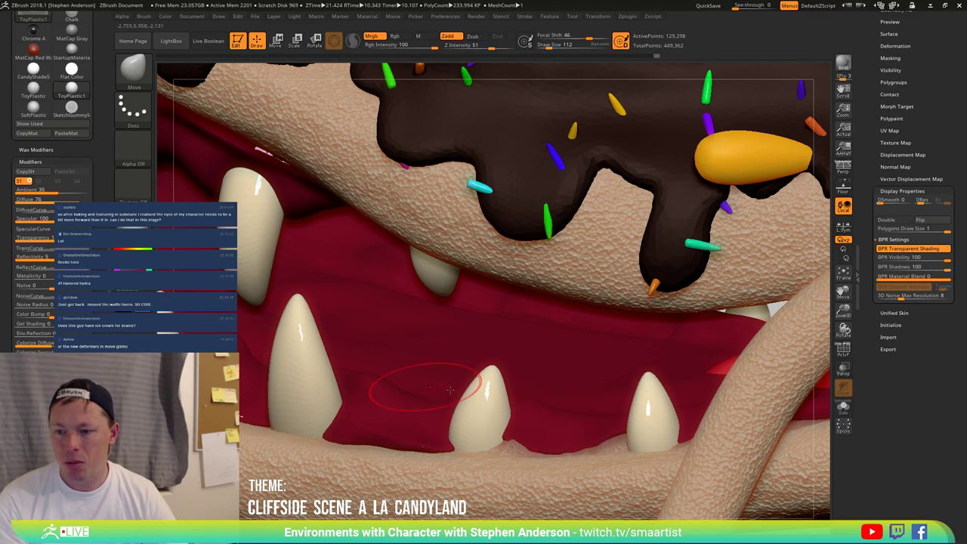
right_click_drag(759, 443, 780, 445, "alt")
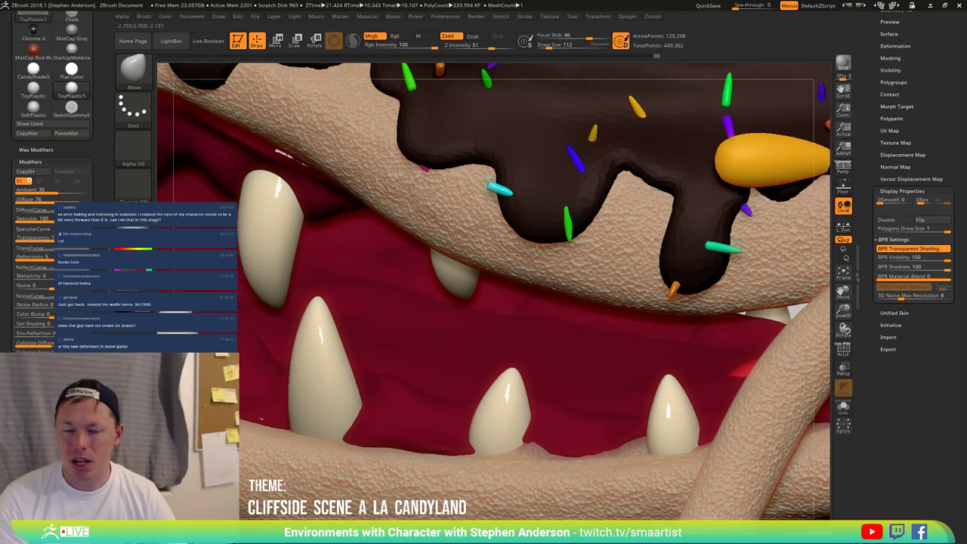
Step: Pull the mouth jelly outward around the back corner of the jaw and along the upper lip
right_click_drag(189, 337, 521, 395, "alt")
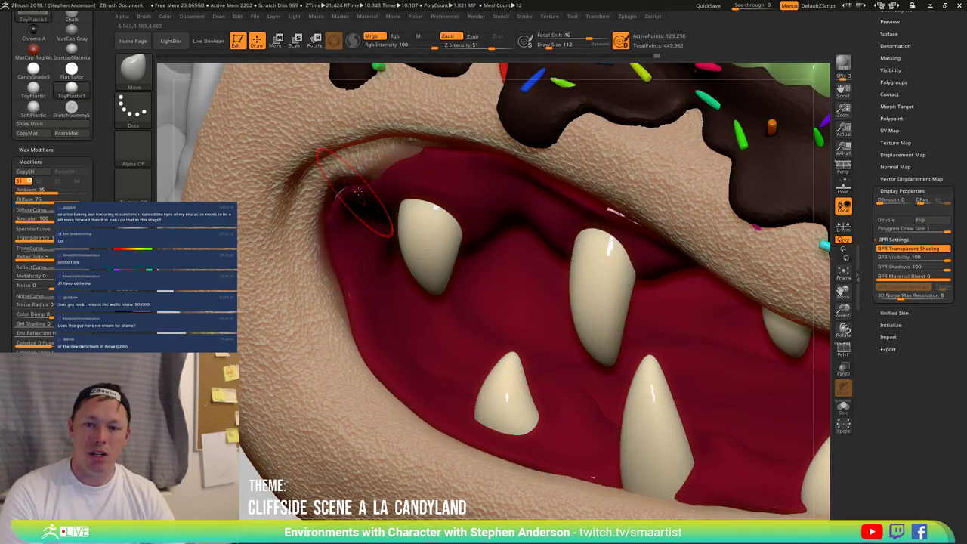
right_click_drag(358, 191, 347, 194)
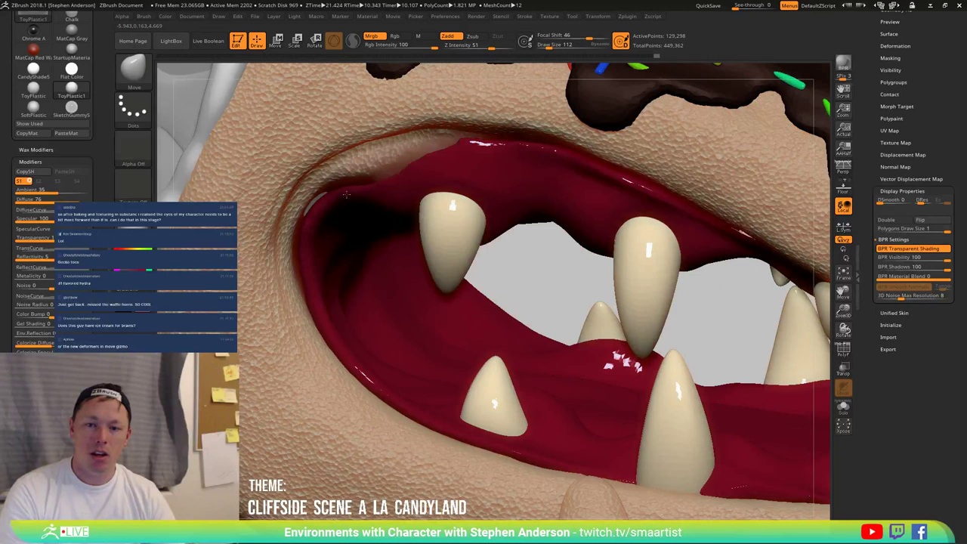
right_click_drag(301, 216, 308, 209)
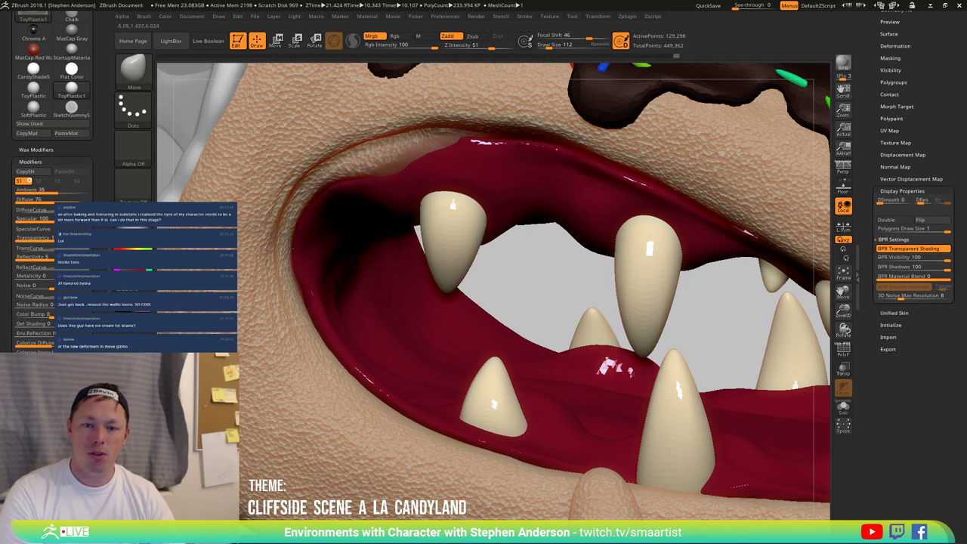
left_click_drag(320, 298, 346, 381)
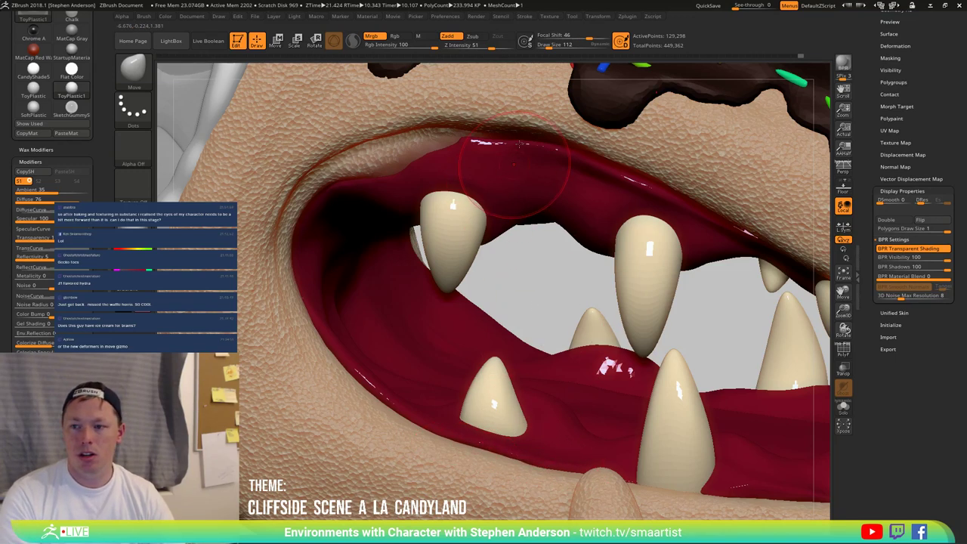
right_click_drag(518, 143, 522, 140)
left_click_drag(522, 140, 528, 133)
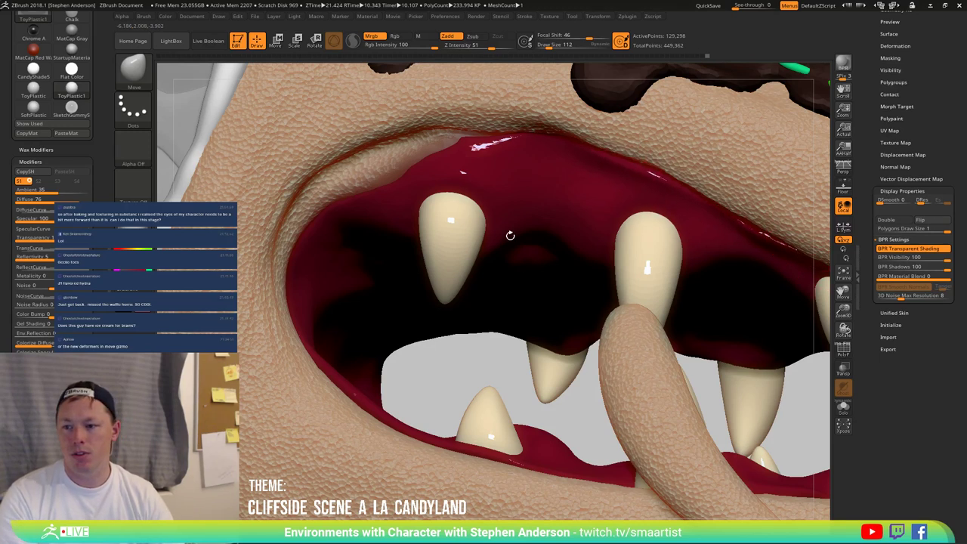
Step: Select the waffle horns and fill them in Rgb mode with the brown colour R 206, G 139, B 104
right_click_drag(500, 235, 637, 395, "alt")
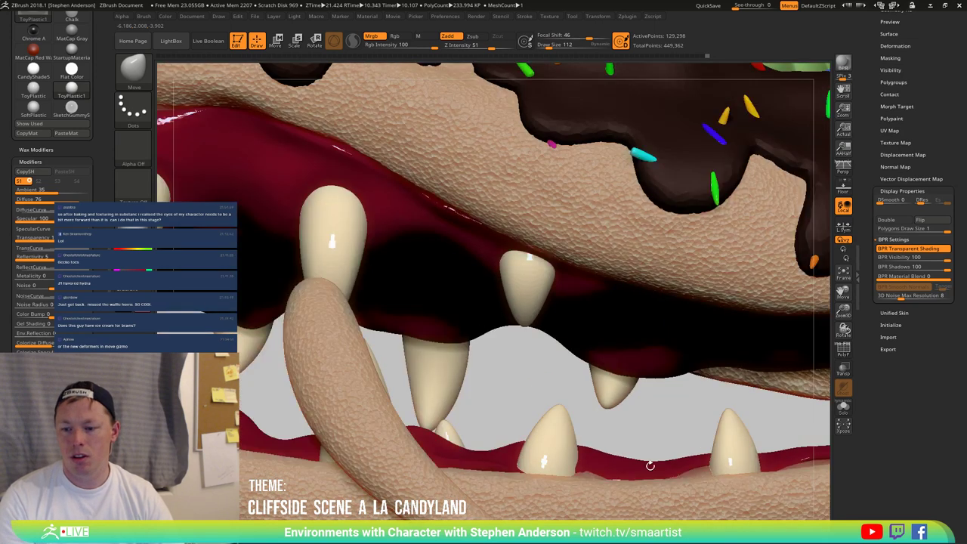
right_click_drag(649, 466, 645, 466, "alt")
key("ctrl")
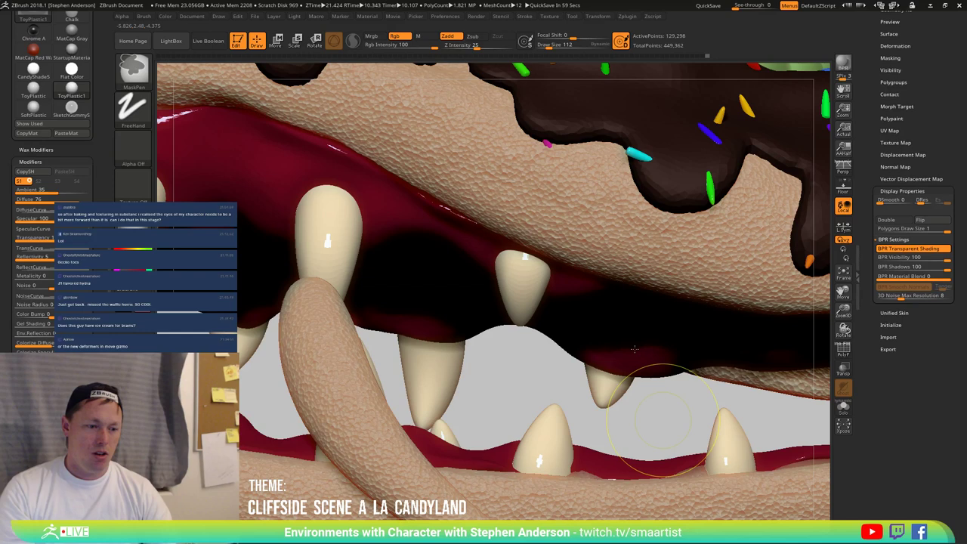
mouse_move(635, 349)
right_mouse_down("ctrl")
mouse_move(725, 276)
mouse_move(742, 278)
mouse_move(668, 327)
mouse_move(646, 270)
mouse_move(643, 303)
mouse_move(529, 295)
mouse_move(553, 332)
mouse_move(651, 344)
mouse_move(431, 335)
right_mouse_up("ctrl")
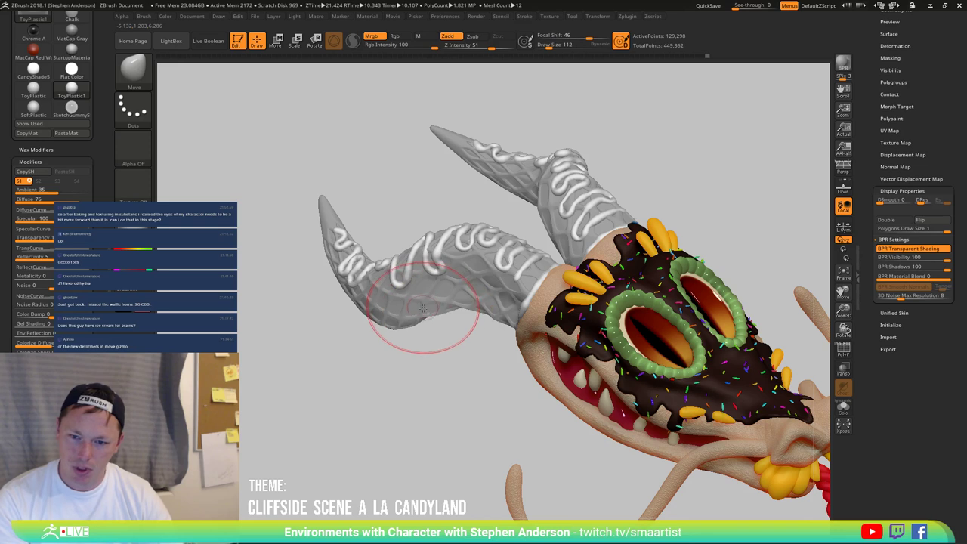
left_click(438, 300, "alt")
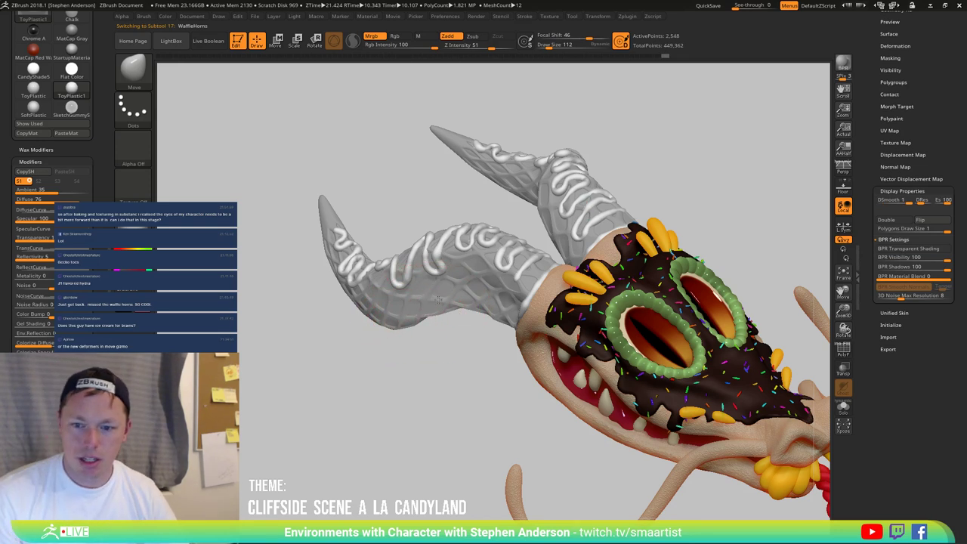
right_click_drag(438, 299, 252, 267)
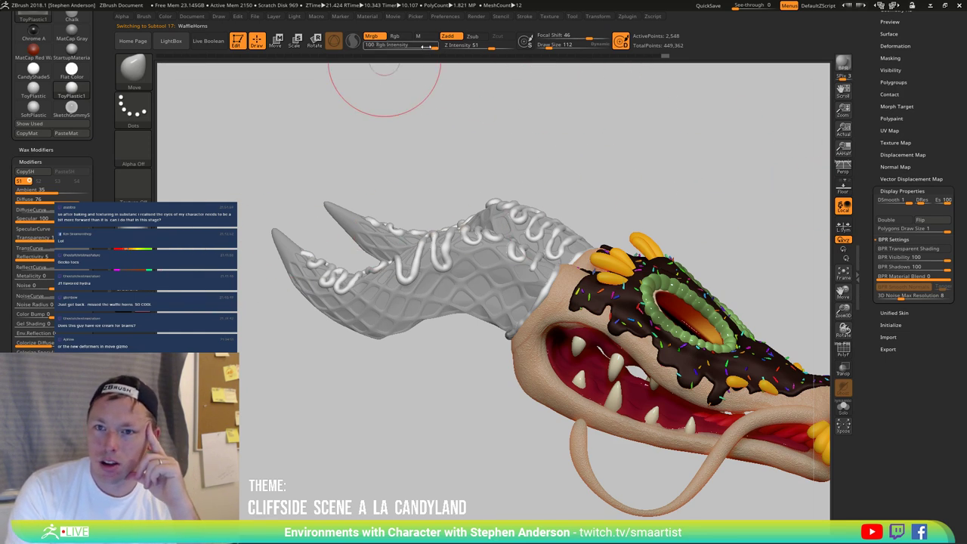
left_click(394, 37)
left_click(164, 16)
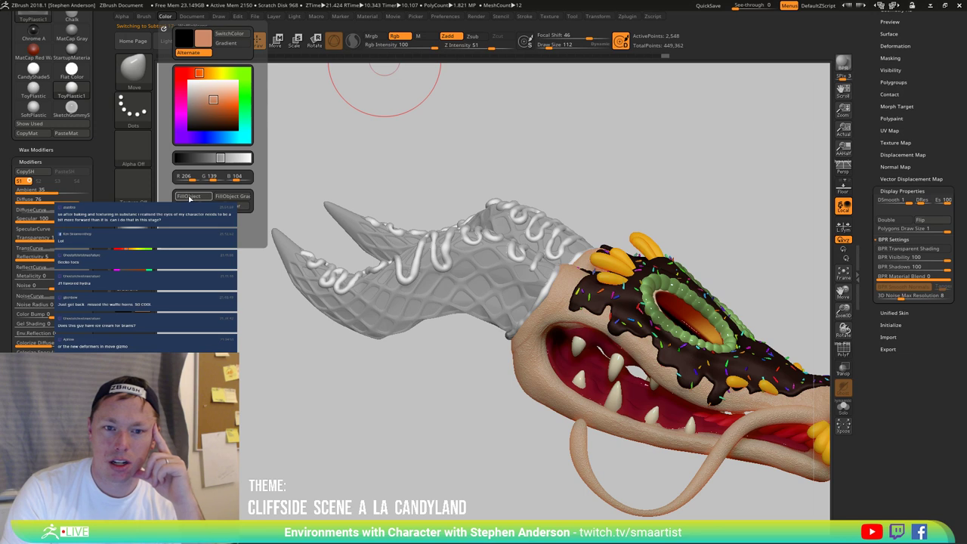
left_click(189, 196)
mouse_move(425, 371)
left_mouse_down()
mouse_move(442, 350)
mouse_move(414, 362)
mouse_move(457, 303)
mouse_move(502, 280)
mouse_move(512, 309)
left_mouse_up()
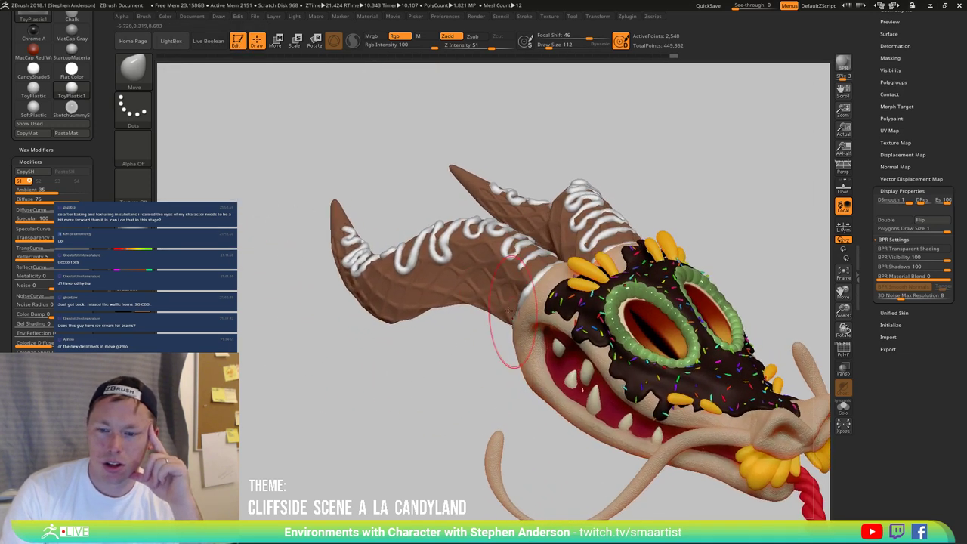
Step: Try StartupMaterial as the current material and switch back to ToyPlastic1
left_click(133, 225)
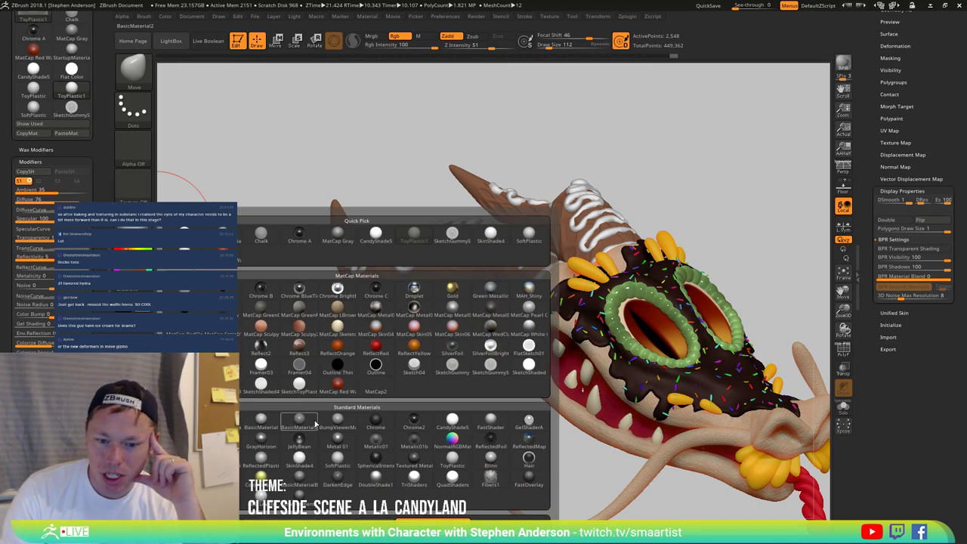
mouse_move(261, 459)
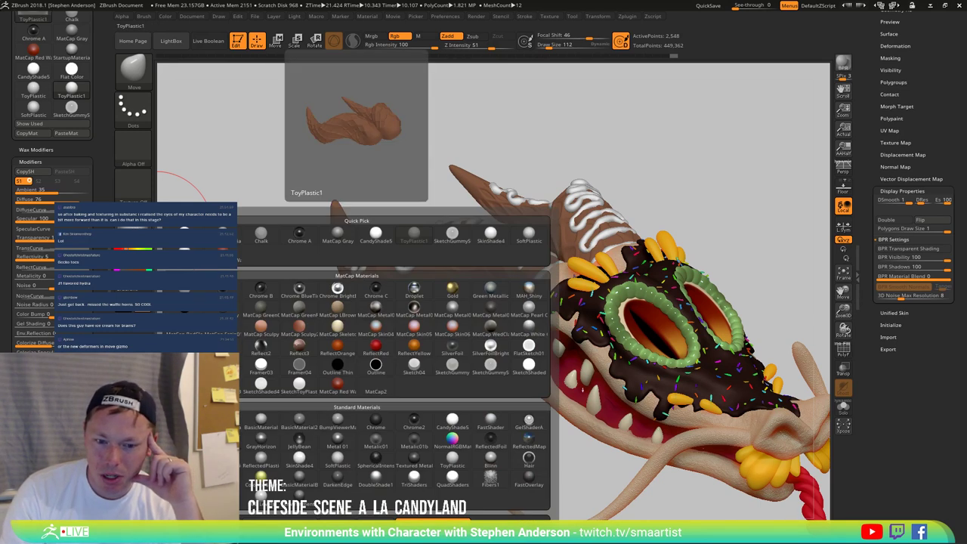
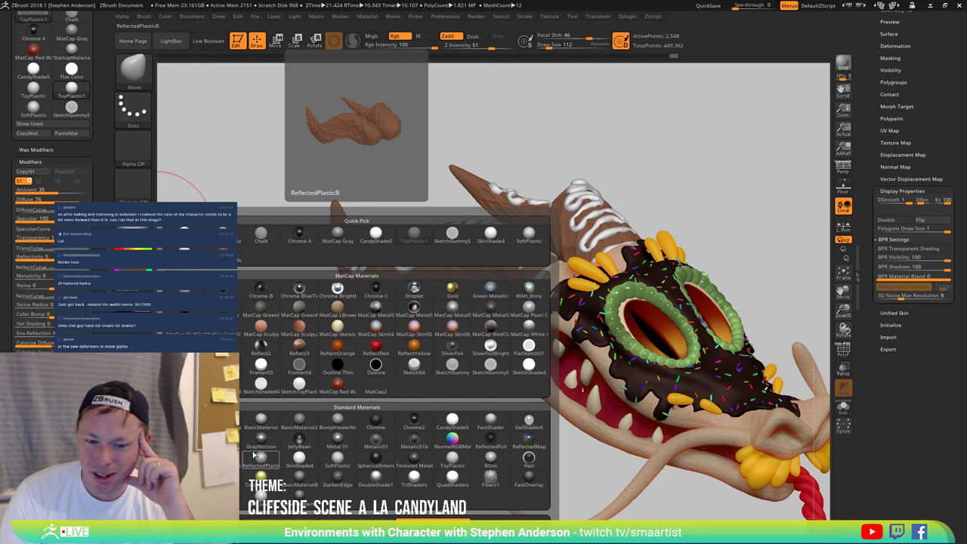
left_click(260, 420)
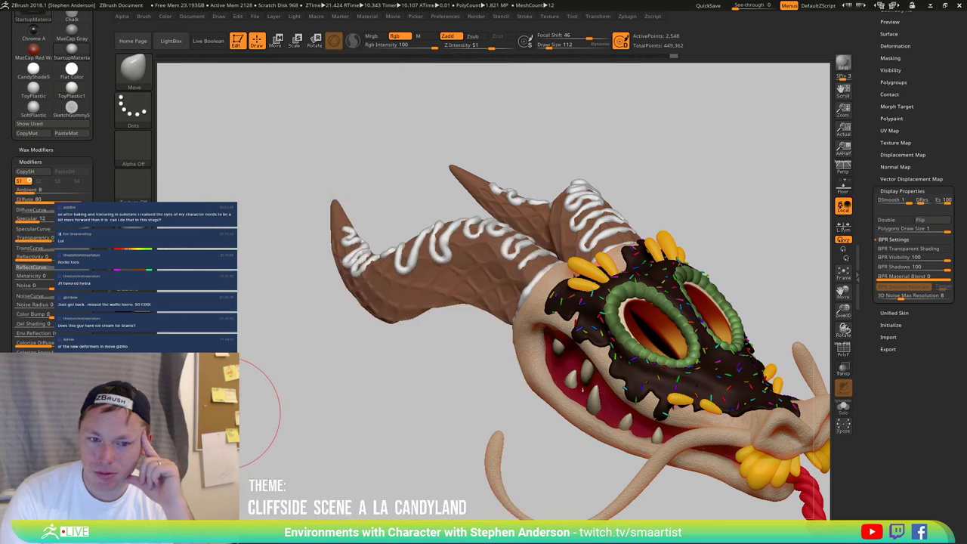
left_click(34, 18)
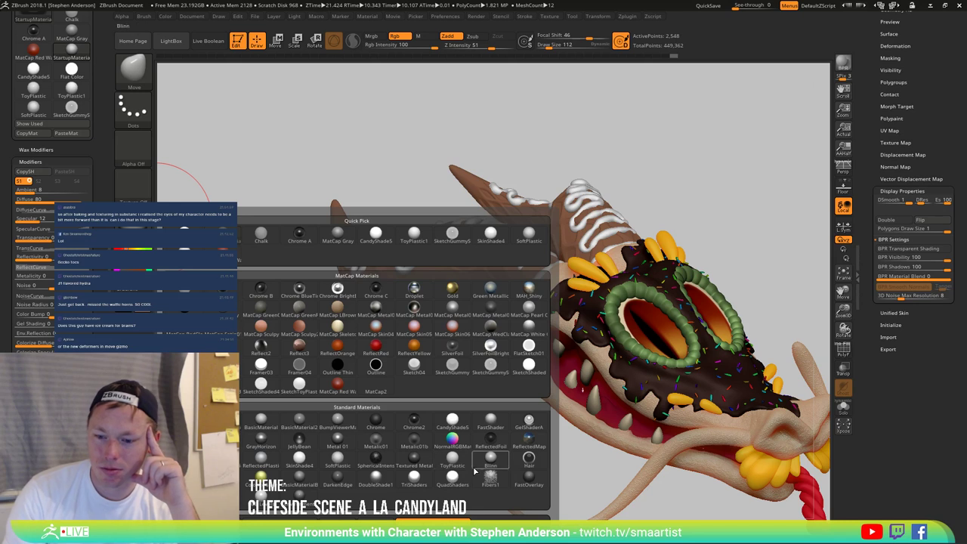
mouse_move(497, 472)
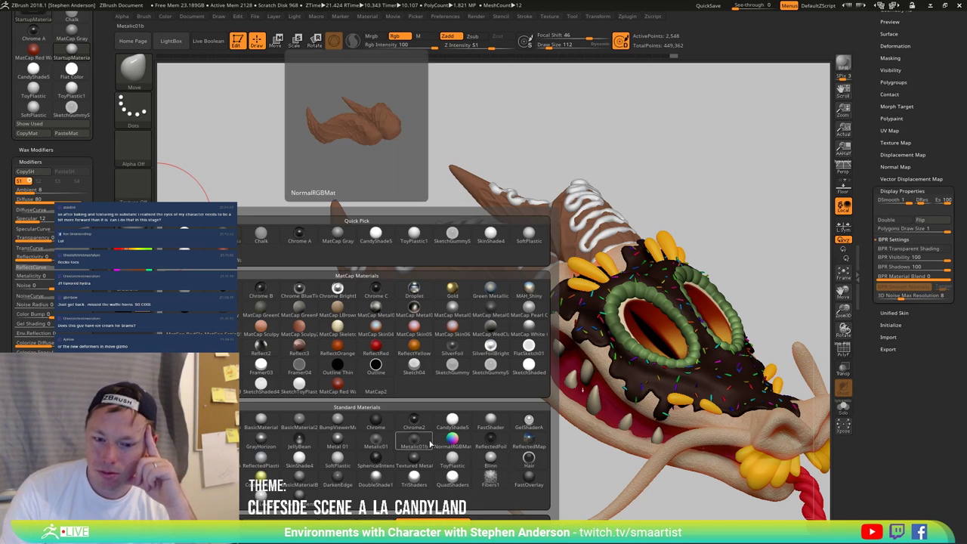
left_click(223, 441)
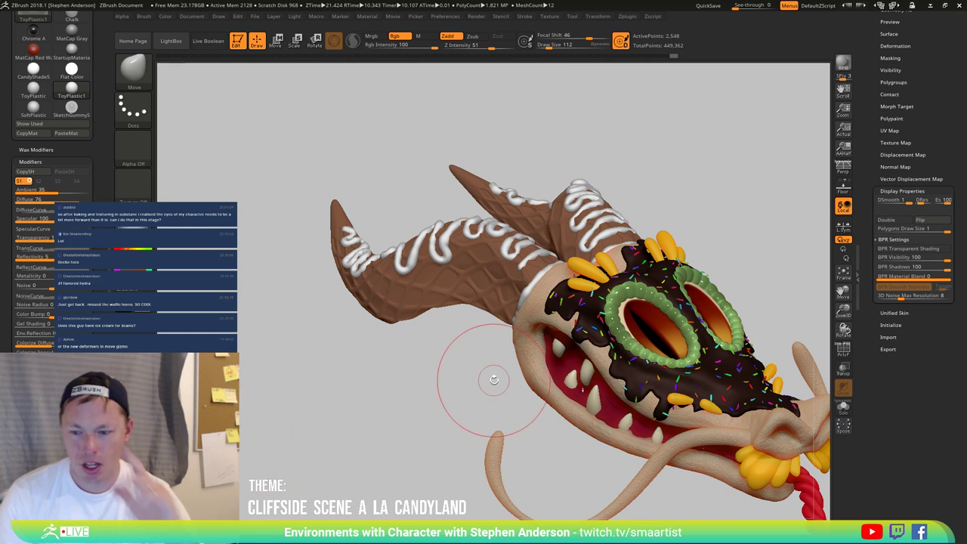
Step: Isolate the MouthJelly subtool and set the Standard brush to material-only painting at draw size 4926
key("n")
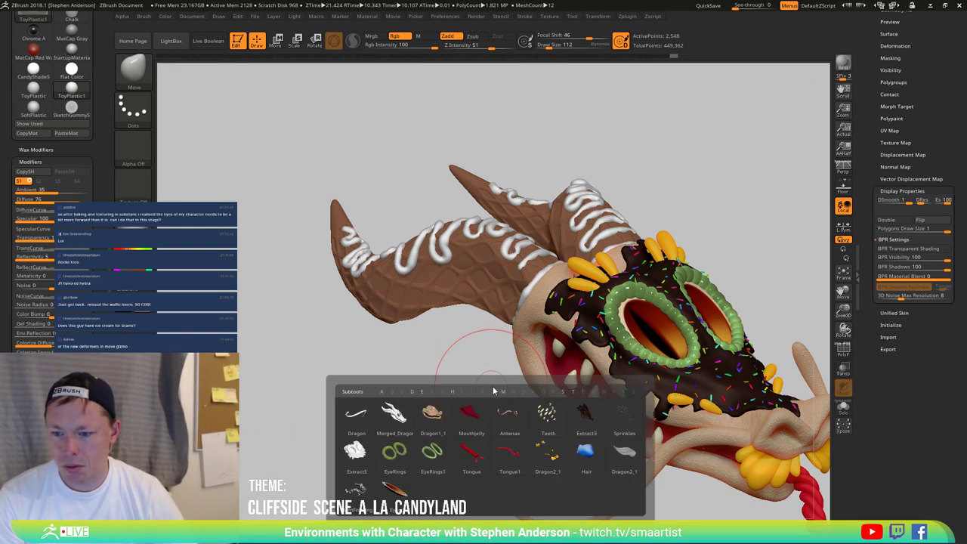
left_click(471, 420)
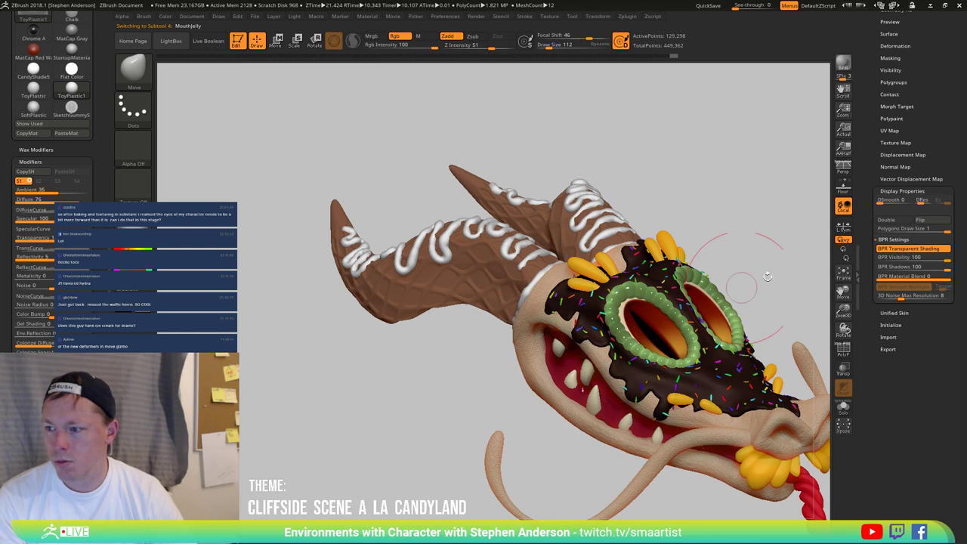
left_click(843, 408)
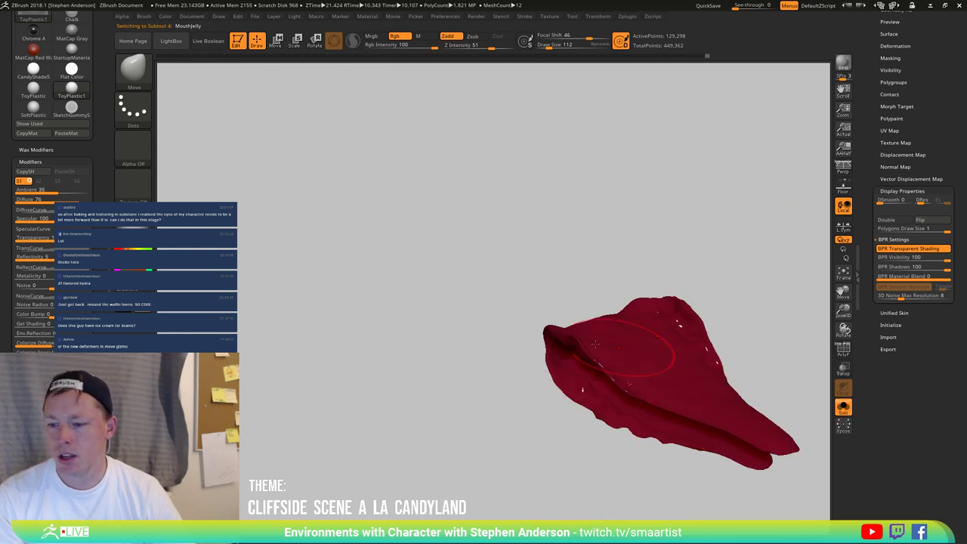
key("b")
key("s")
key("t")
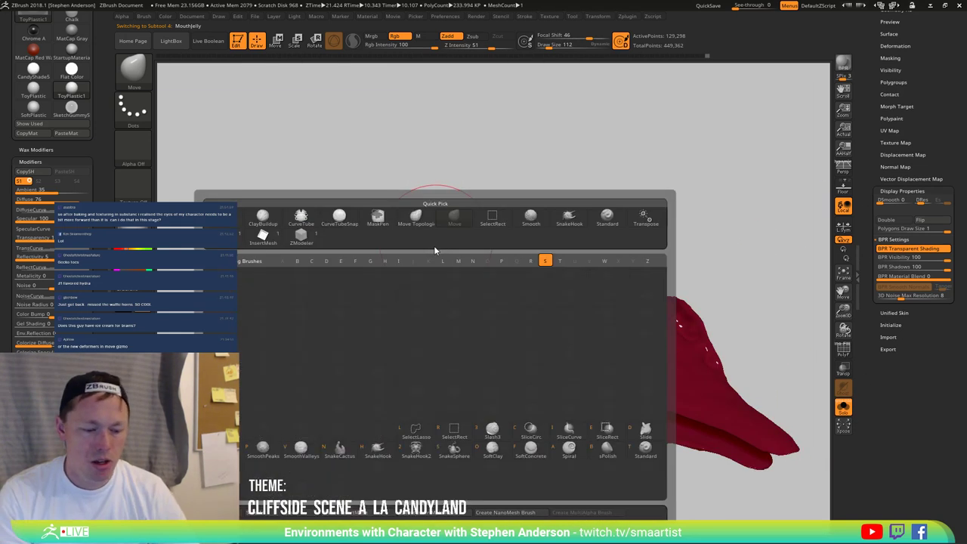
left_click(424, 36)
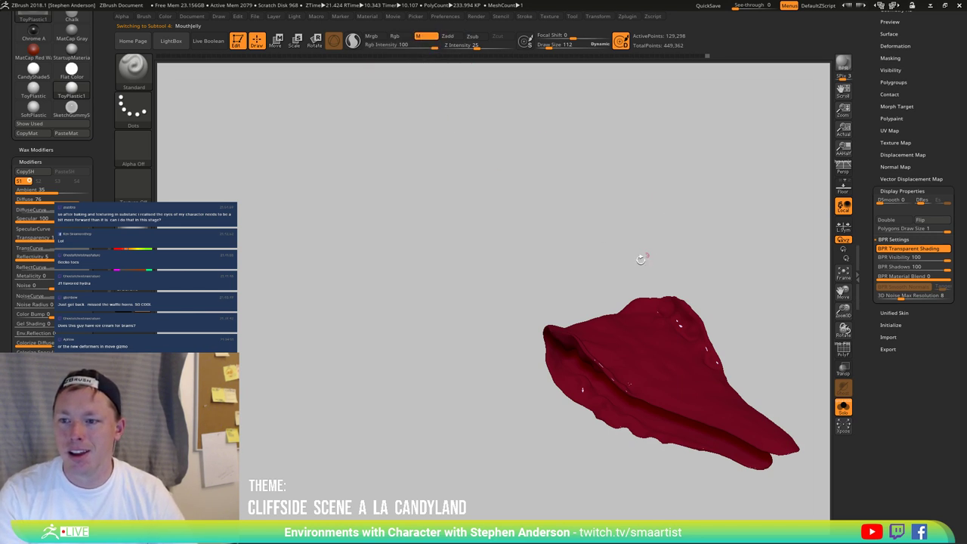
key("s")
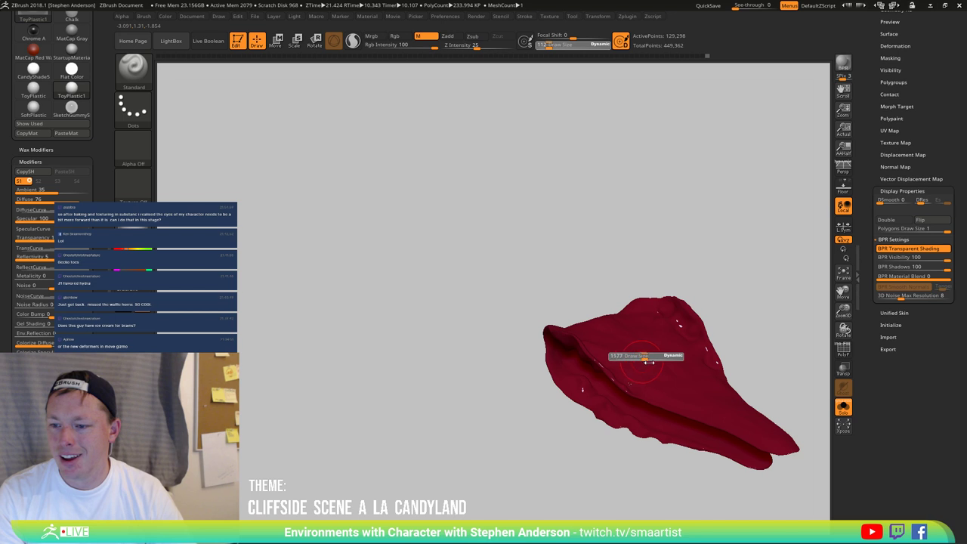
left_click_drag(648, 363, 679, 361)
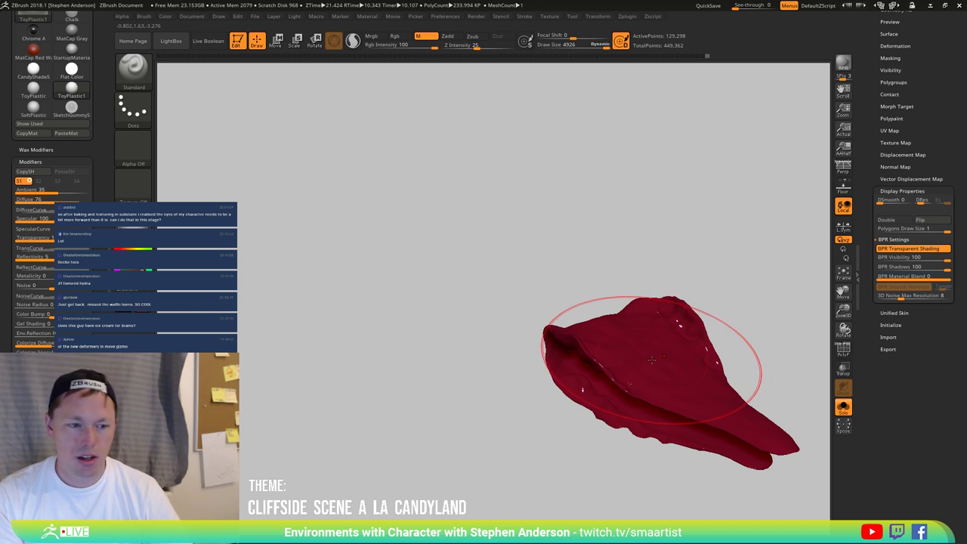
Step: Switch painting to Mrgb and examine the isolated mouth jelly's folds and edges from several sides
scroll(897, 38, "up", 8)
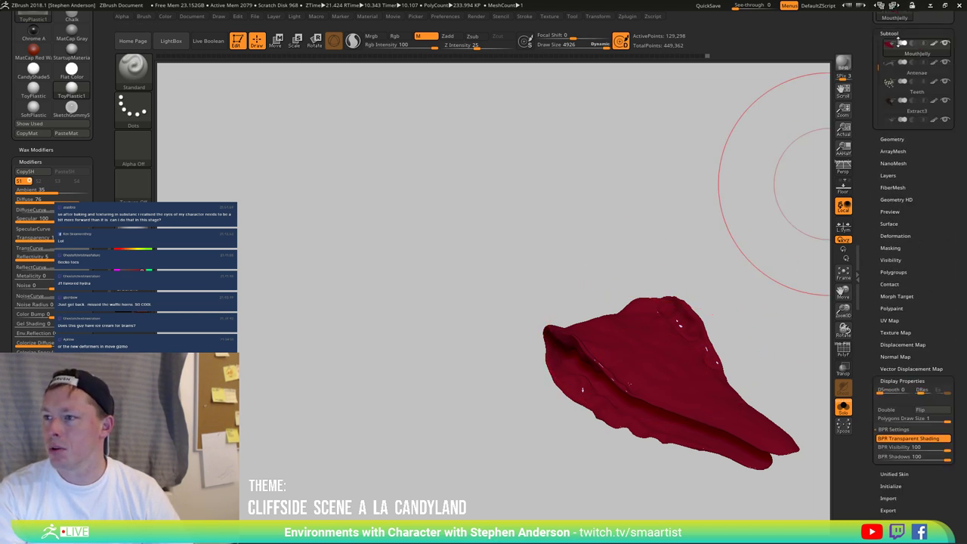
left_click_drag(701, 238, 696, 292)
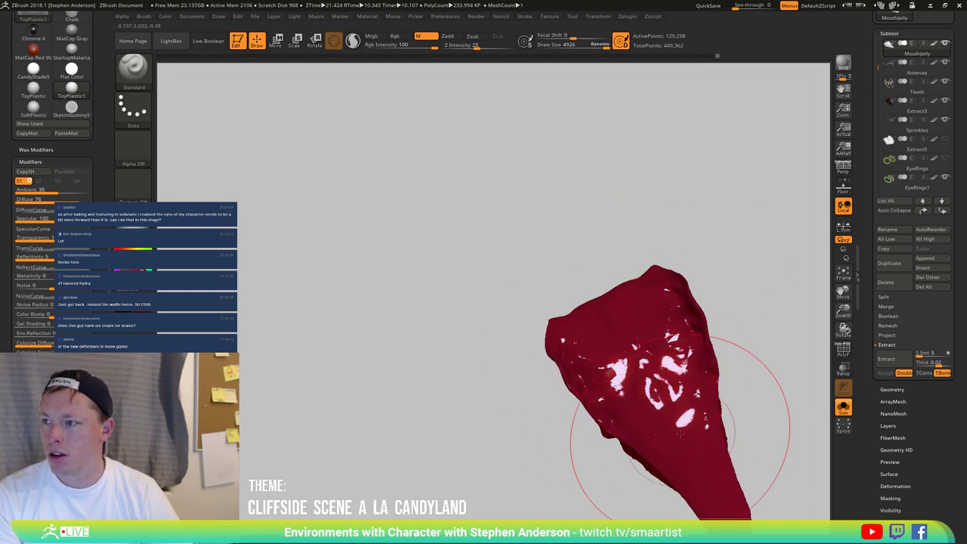
left_click_drag(647, 436, 620, 476)
left_click(371, 36)
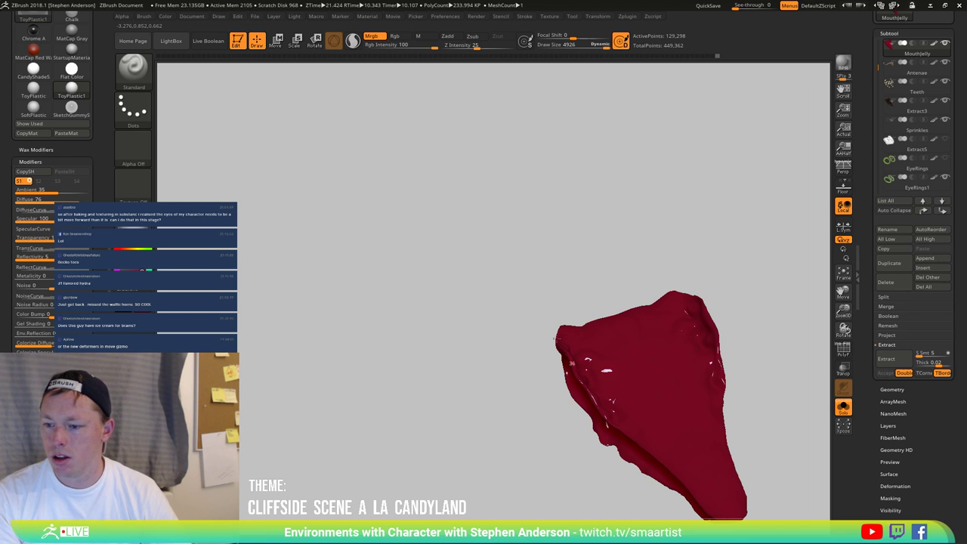
right_click_drag(628, 388, 642, 355)
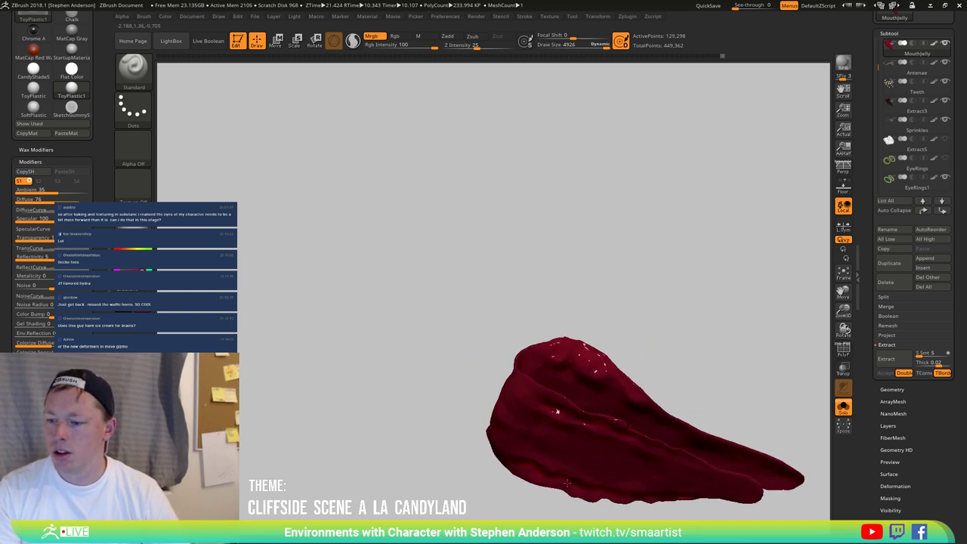
mouse_move(557, 411)
right_mouse_down()
mouse_move(507, 403)
mouse_move(500, 337)
right_mouse_up()
mouse_move(606, 295)
right_mouse_down()
mouse_move(621, 257)
mouse_move(608, 287)
right_mouse_up()
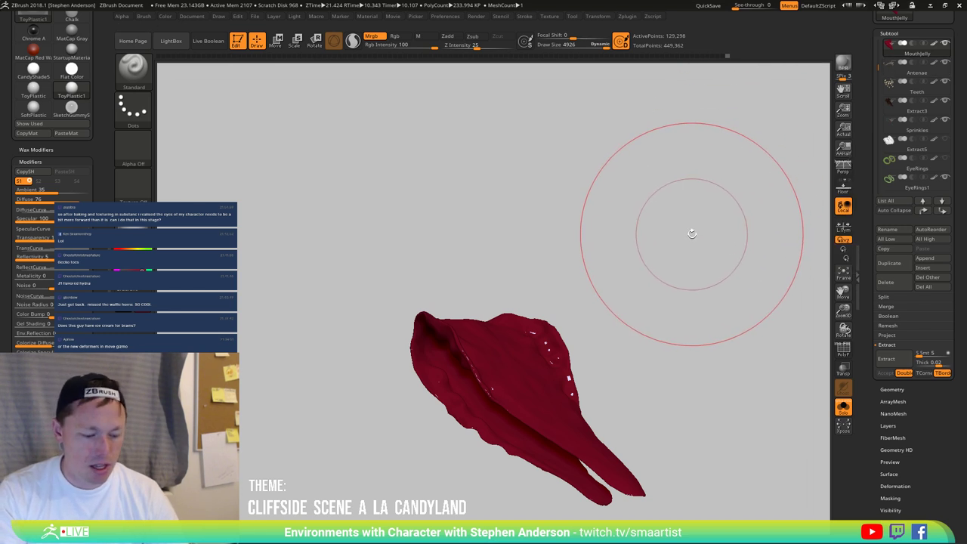
key("comma")
key("comma")
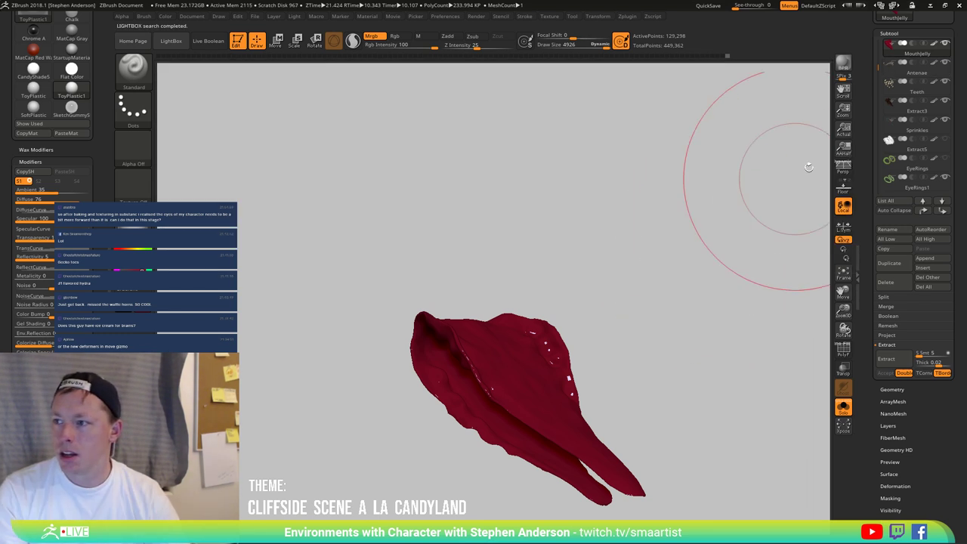
Step: Fill the EyeRings1 subtool with ToyPlastic1 in material-only mode and show the whole dragon head again
left_click(892, 181)
mouse_move(639, 336)
right_mouse_down("ctrl")
mouse_move(669, 345)
mouse_move(562, 295)
right_mouse_up("ctrl")
left_click(425, 36)
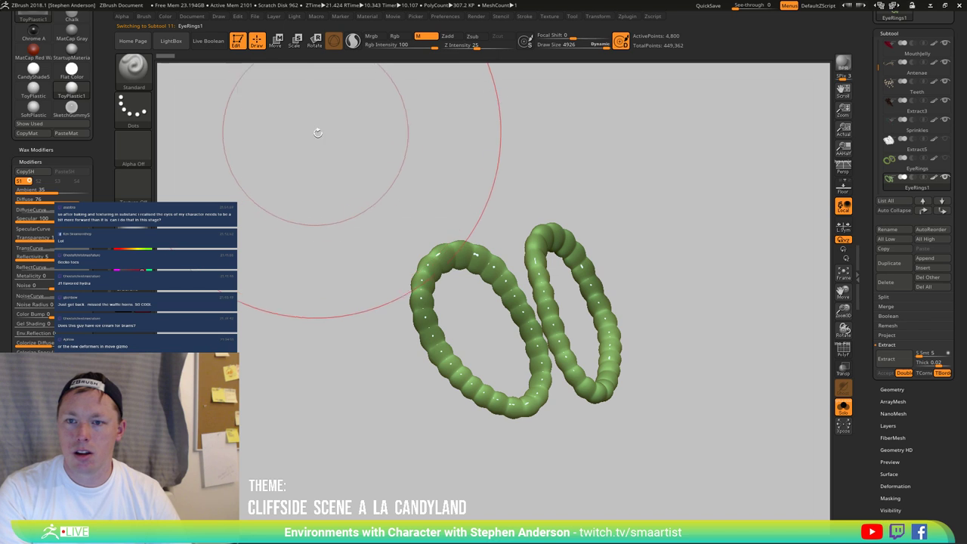
left_click(165, 16)
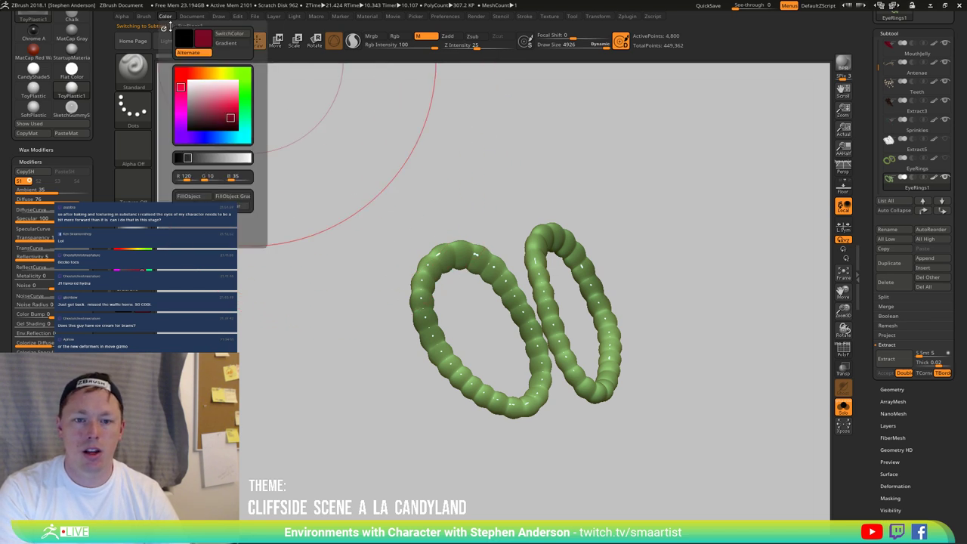
left_click(195, 196)
left_click_drag(485, 233, 718, 274)
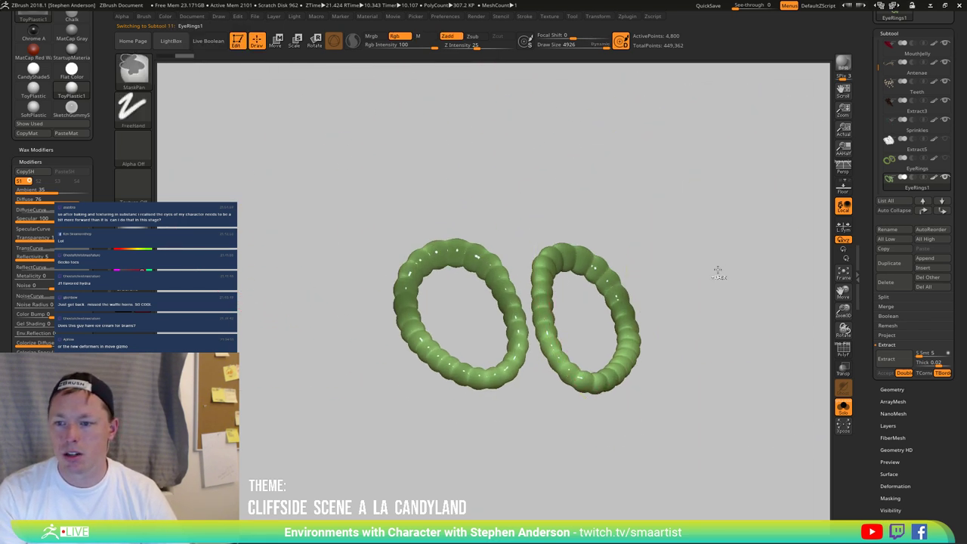
left_click(843, 407)
right_click_drag(701, 340, 645, 296, "ctrl")
mouse_move(647, 299)
left_mouse_down()
mouse_move(689, 281)
mouse_move(682, 270)
left_mouse_up()
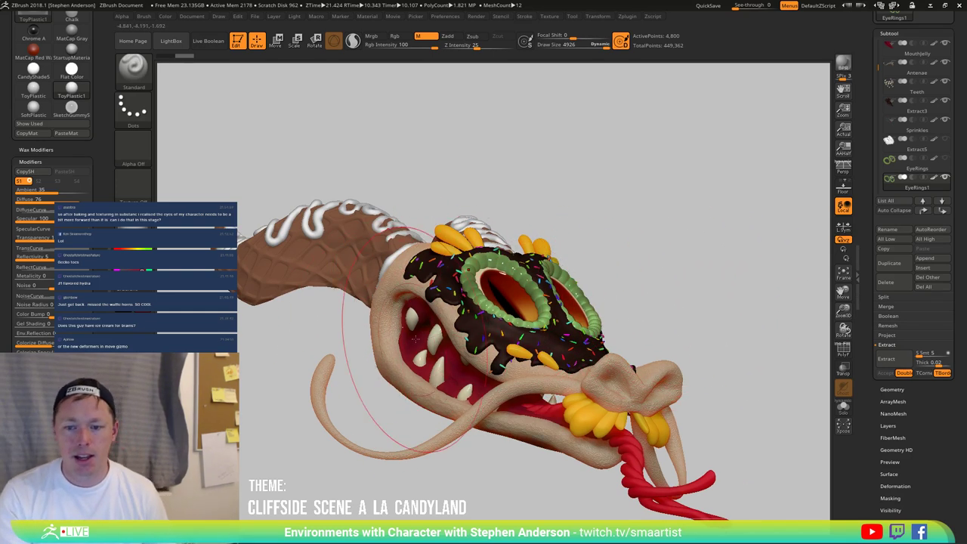
mouse_move(415, 339)
right_mouse_down()
mouse_move(447, 370)
mouse_move(439, 373)
right_mouse_up()
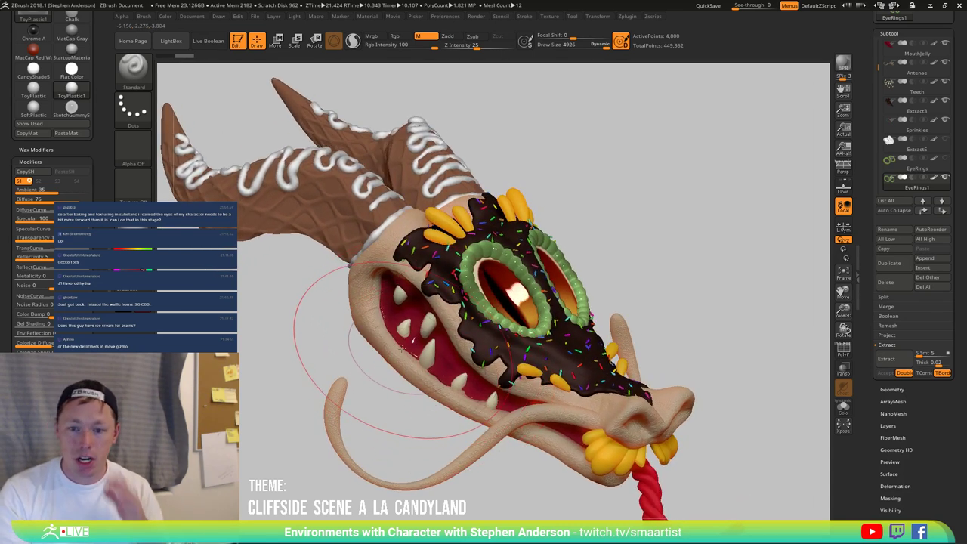
Step: Set the current material to BasicMaterial and select the WaffleHorns subtool
left_click(133, 226)
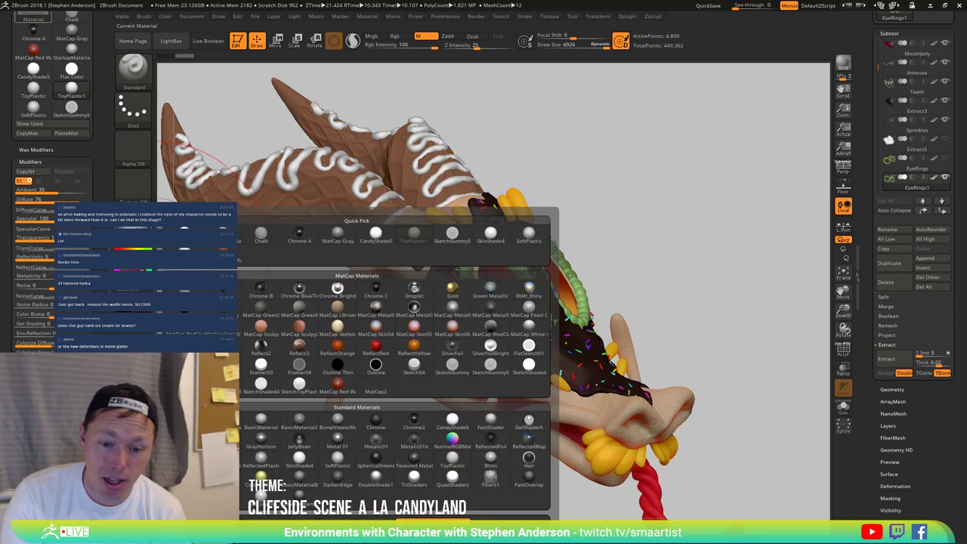
left_click(135, 225)
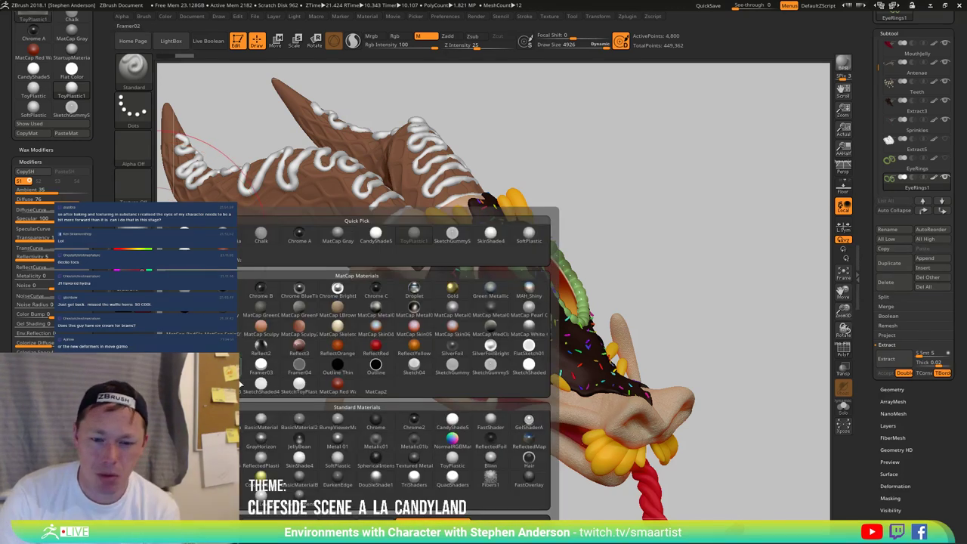
left_click(262, 421)
mouse_move(287, 380)
left_mouse_down()
mouse_move(317, 378)
mouse_move(304, 382)
mouse_move(329, 328)
mouse_move(358, 392)
mouse_move(391, 328)
left_mouse_up()
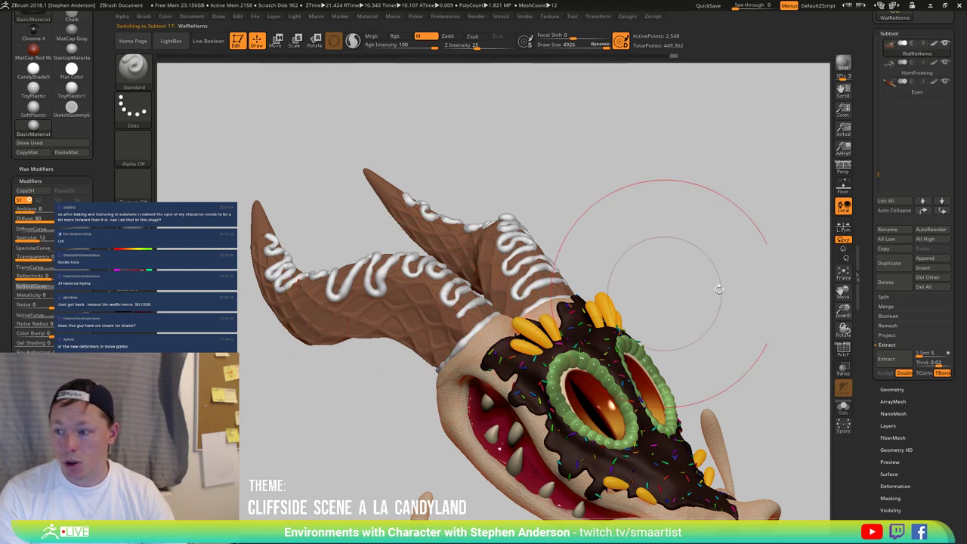
Step: Mask the waffle horns by smoothness and isolate them
left_click_drag(922, 464, 934, 422)
left_click(892, 429)
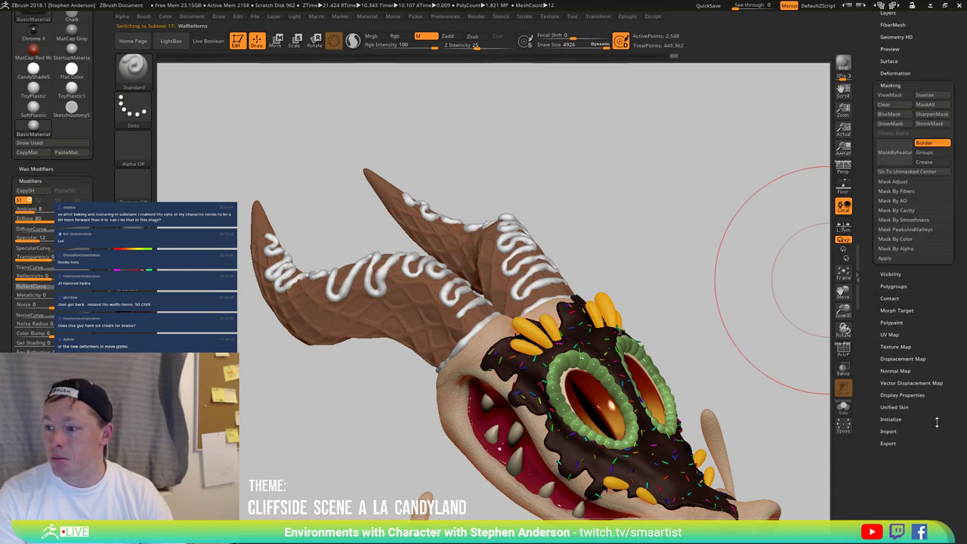
left_click(914, 219)
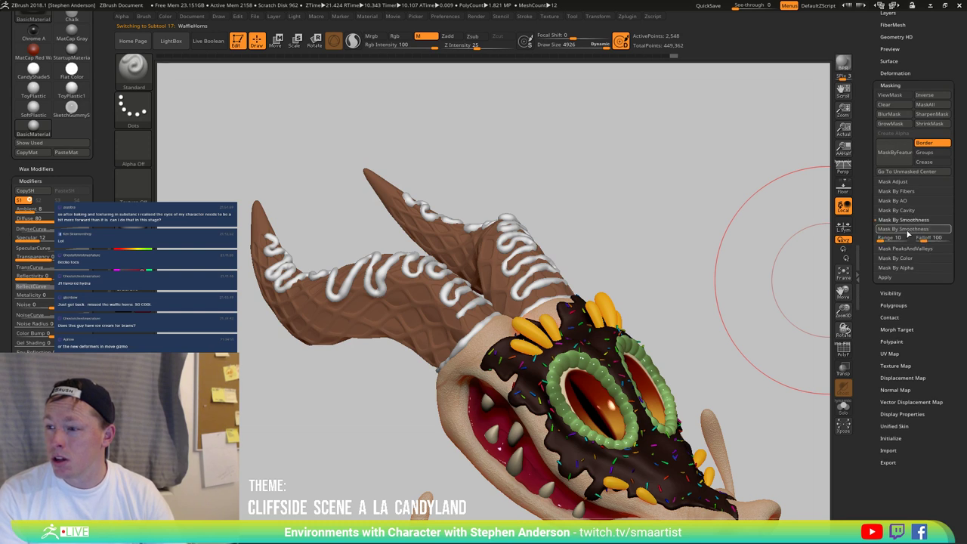
left_click(907, 232)
left_click_drag(596, 238, 611, 251)
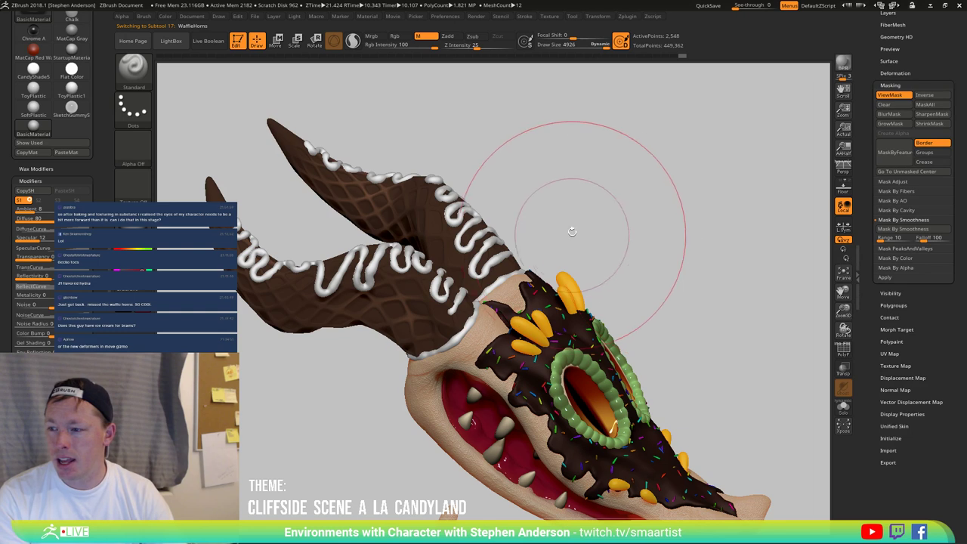
left_click(843, 408)
left_click_drag(665, 317, 548, 369)
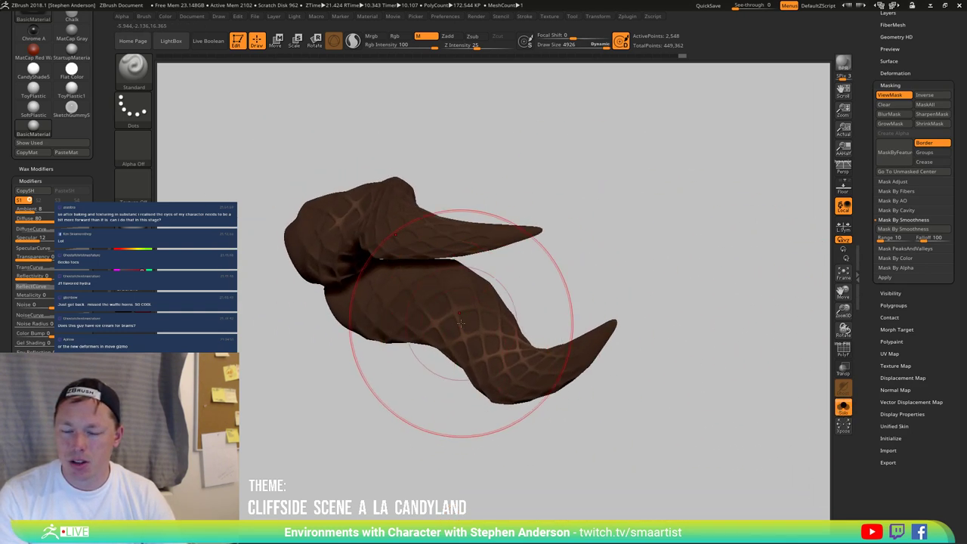
Step: Try painting the unmasked waffle ridges of the isolated horns with the Standard brush in Rgb mode
right_click_drag(453, 343, 508, 348, "ctrl")
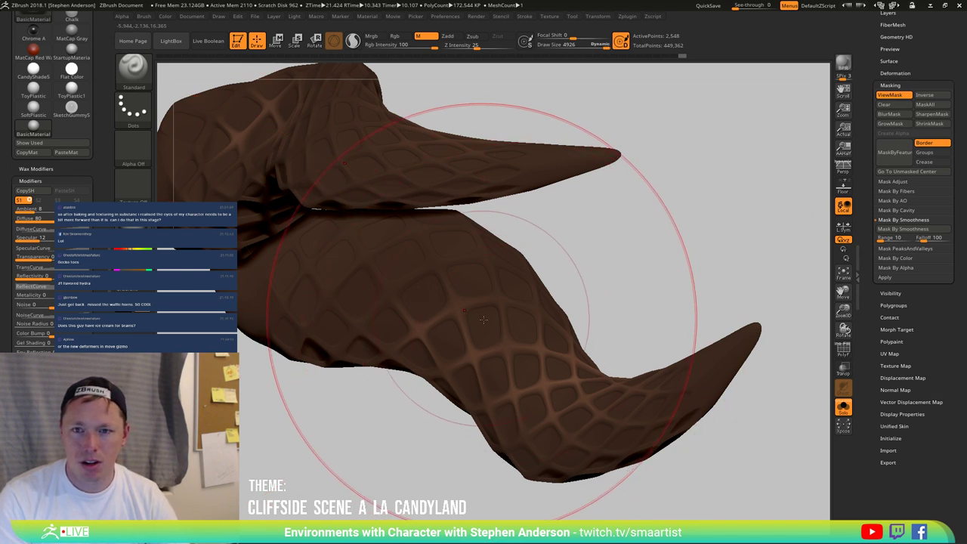
left_click(394, 38)
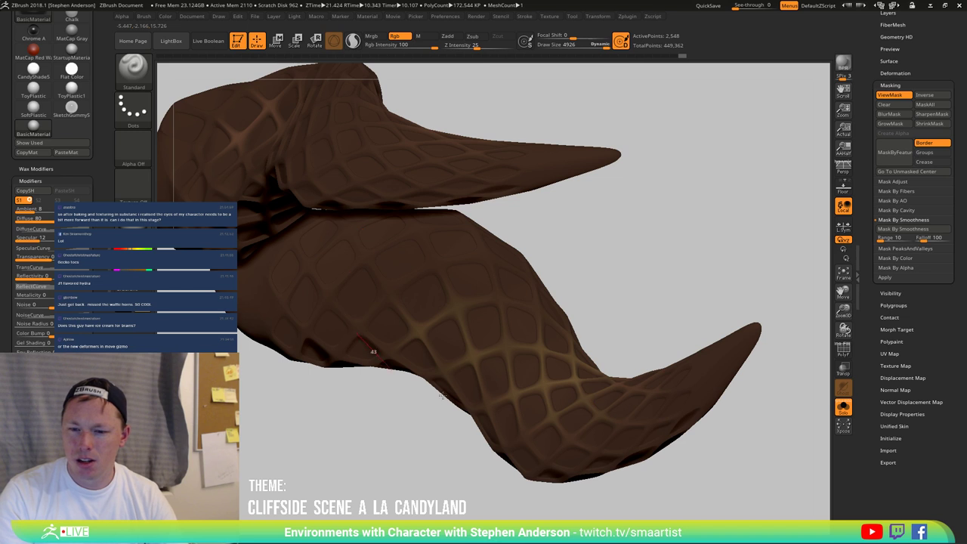
left_click_drag(442, 395, 529, 382)
key("ctrl")
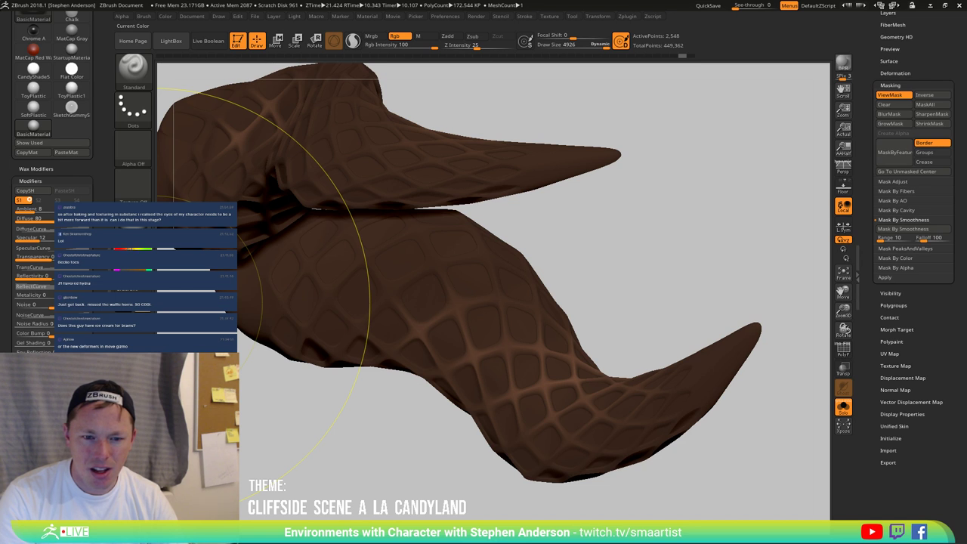
Step: Brush the light tan colour over more unmasked waffle ridges on both isolated horns
left_click_drag(457, 318, 412, 301)
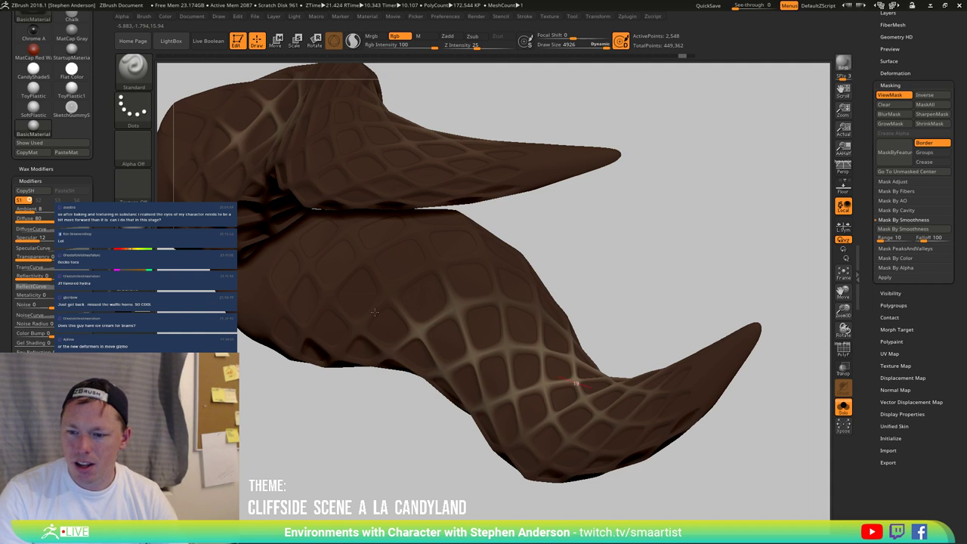
right_click_drag(374, 312, 669, 318)
right_click_drag(748, 355, 485, 337, "alt")
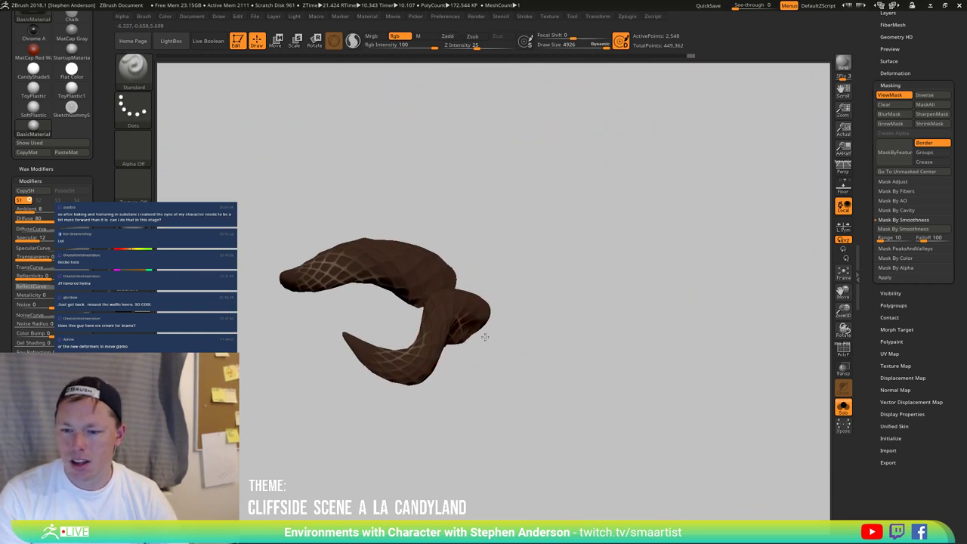
left_click_drag(484, 337, 409, 375)
Step: Clear the smoothness mask from the waffle horns and undo the painted ridge colour
left_click_drag(572, 387, 641, 451, "ctrl")
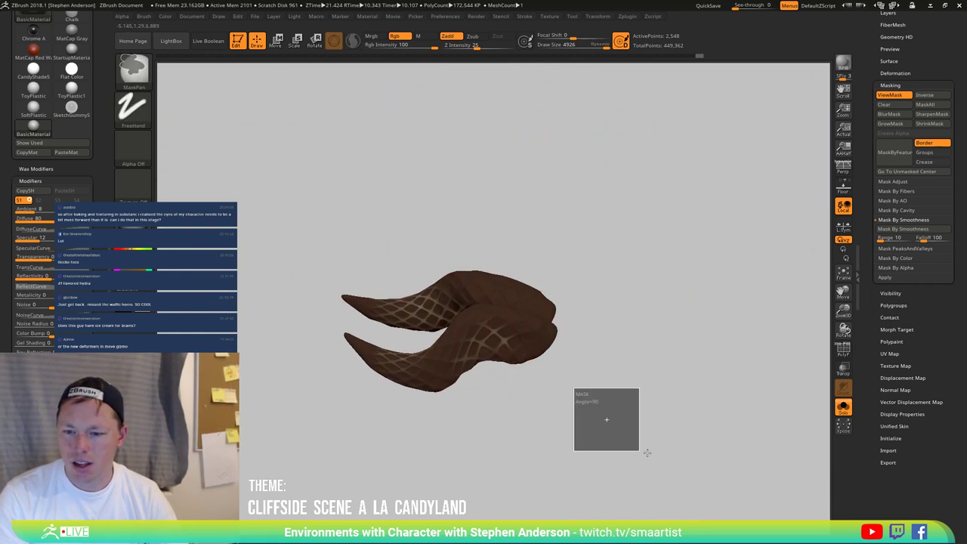
left_click_drag(604, 408, 521, 401)
right_click_drag(508, 341, 666, 395, "ctrl")
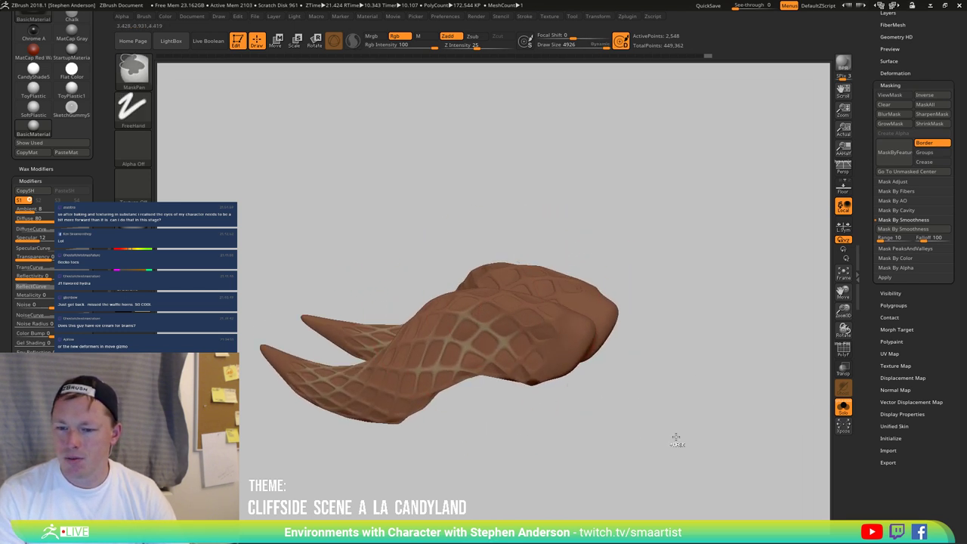
key("ctrl+h")
mouse_move(672, 438)
left_mouse_down()
mouse_move(654, 416)
mouse_move(687, 410)
mouse_move(714, 320)
mouse_move(630, 401)
mouse_move(838, 239)
left_mouse_up()
key("ctrl+h")
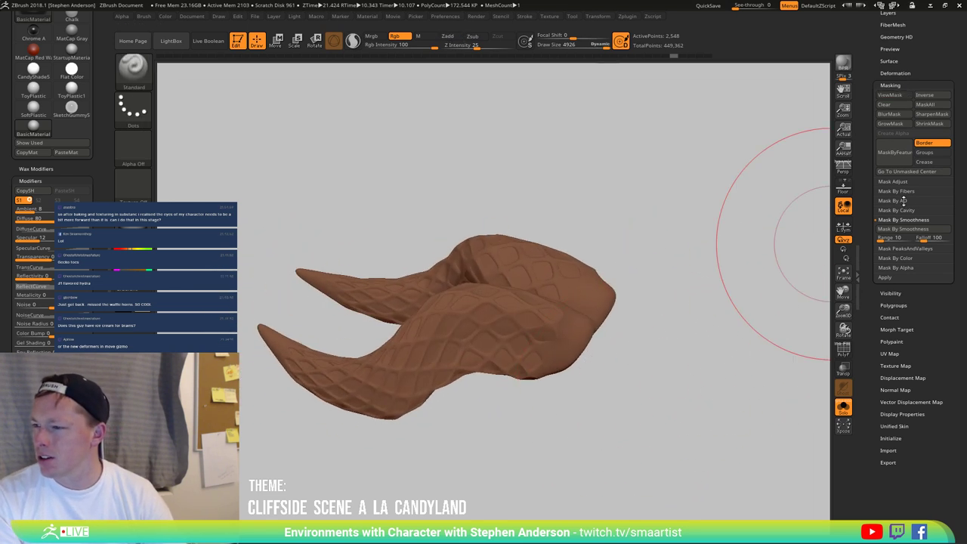
Step: Try masking the waffle horns by ambient occlusion
left_click(902, 200)
left_click(918, 211)
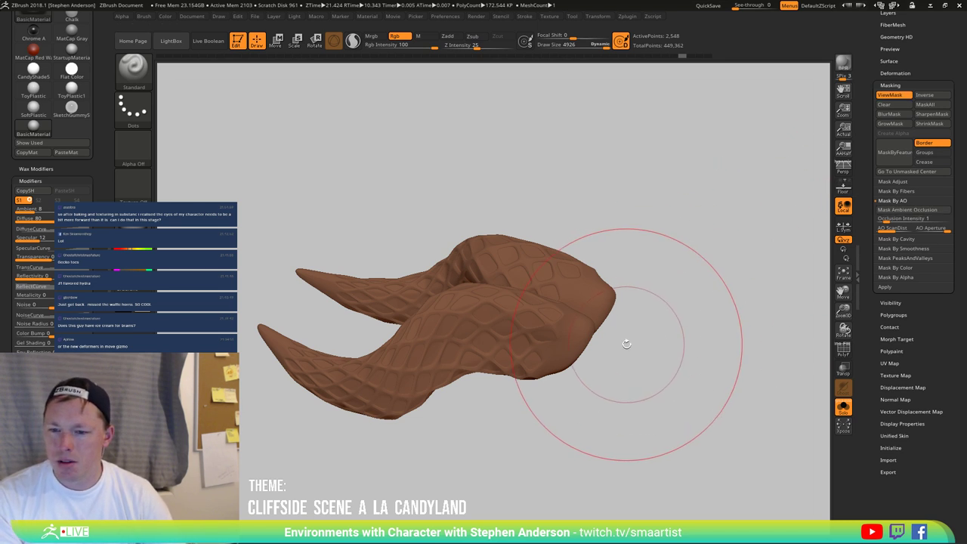
left_click_drag(628, 343, 648, 330)
key("ctrl+h")
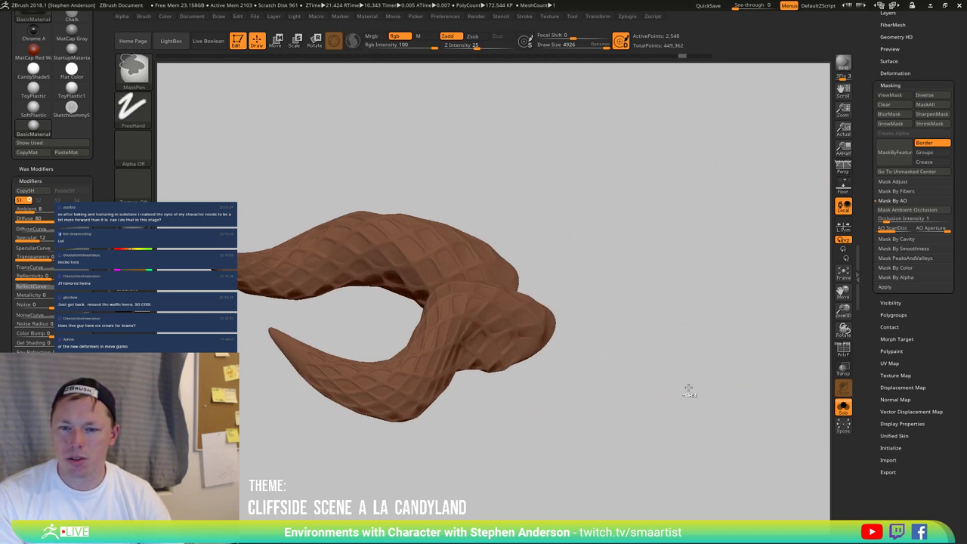
Step: Mask the waffle horns by cavity at intensity 100 and fill the unmasked ridges with the beige colour 237, 206, 163
left_click(911, 222)
mouse_move(651, 319)
left_mouse_down()
mouse_move(609, 272)
mouse_move(594, 274)
mouse_move(610, 296)
mouse_move(619, 382)
left_mouse_up()
left_click(166, 15)
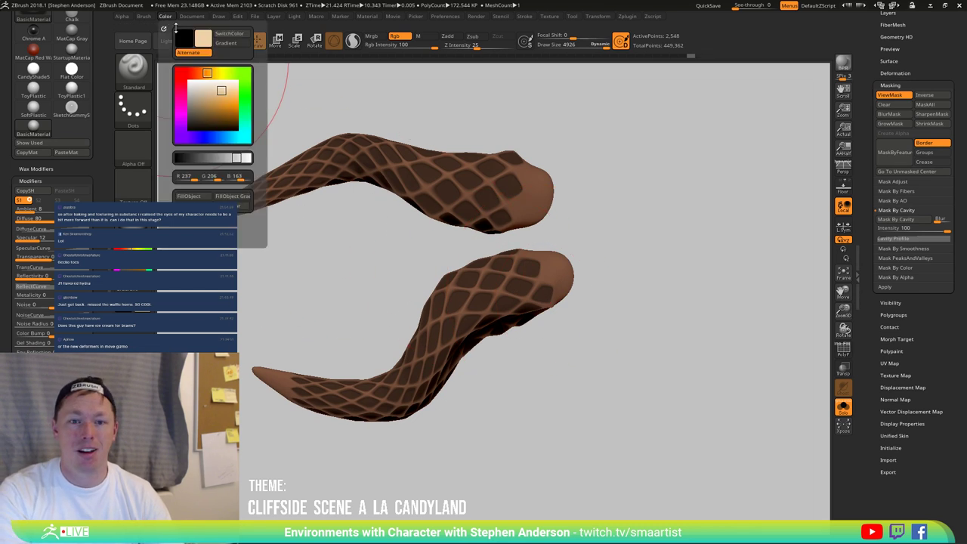
left_click(195, 198)
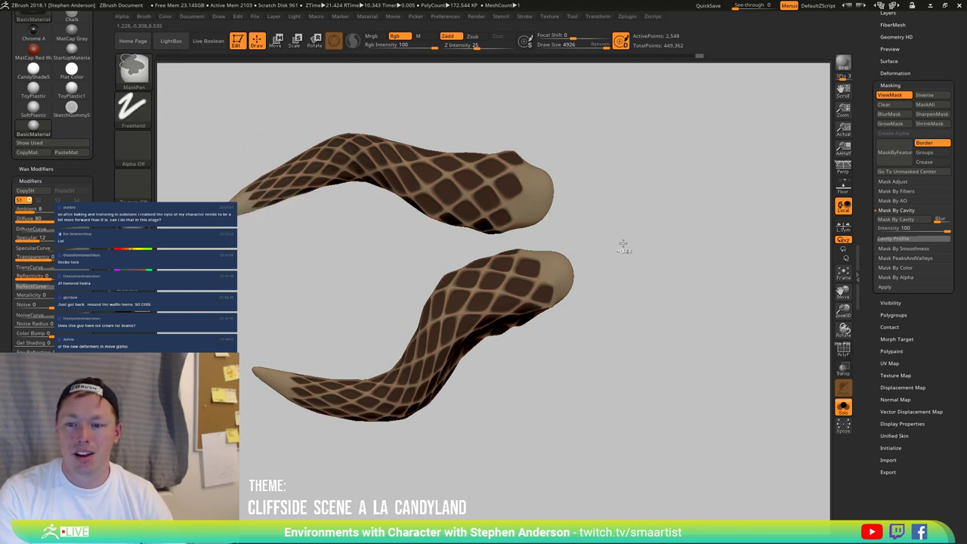
Step: Soften the cavity mask on the waffle horns and invert it
key("ctrl+h")
mouse_move(695, 339)
left_mouse_down()
mouse_move(667, 241)
mouse_move(682, 239)
mouse_move(695, 283)
left_mouse_up()
key("ctrl")
key("ctrl+h")
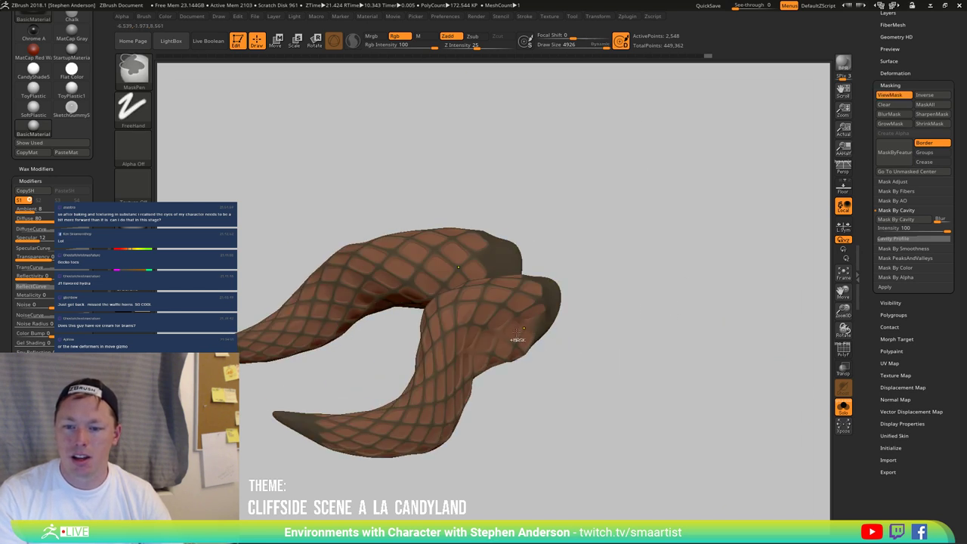
left_click(544, 361, "ctrl")
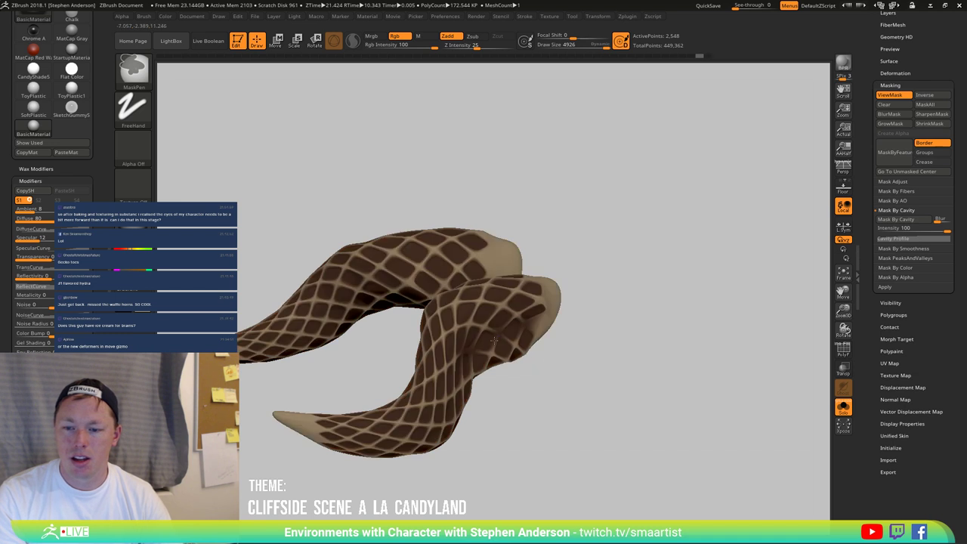
left_click(493, 340, "ctrl")
left_click(547, 368, "ctrl+alt")
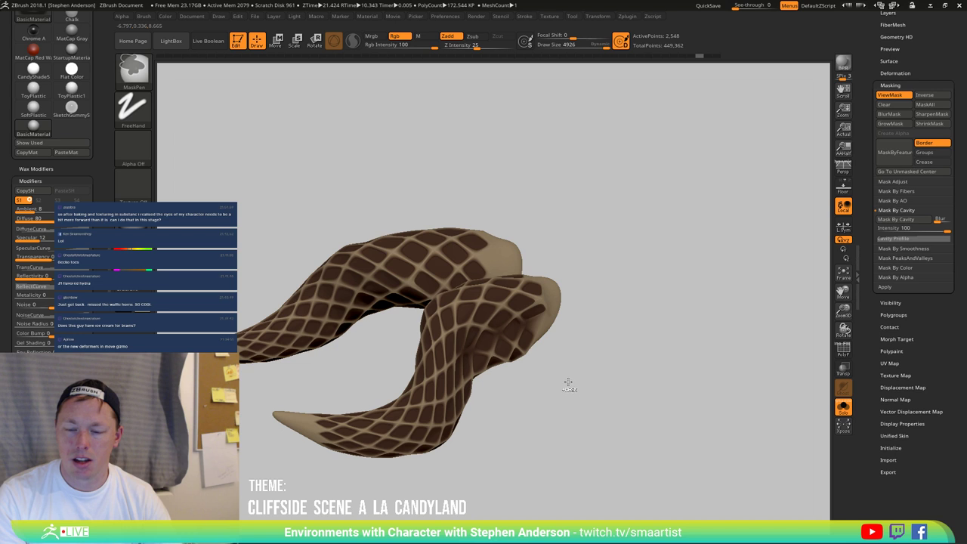
left_click(502, 333, "ctrl")
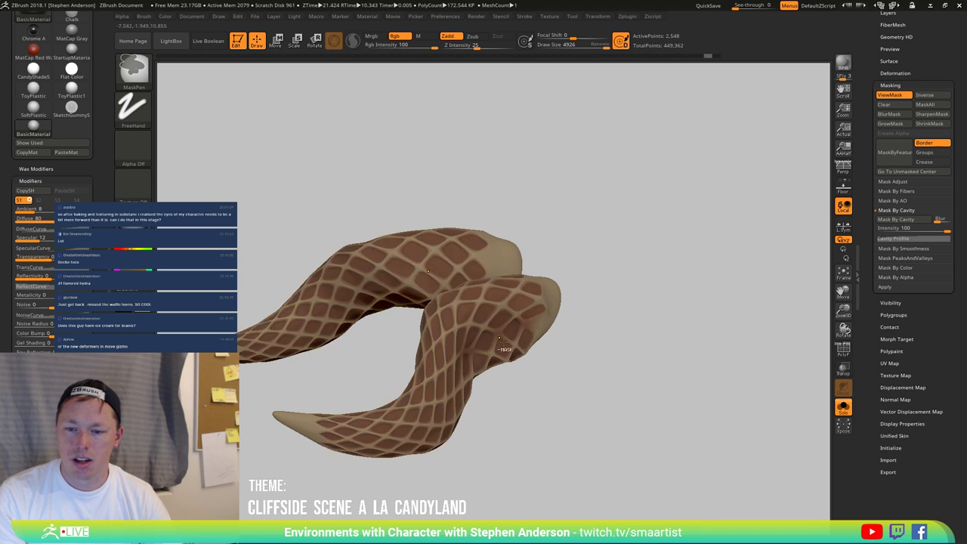
left_click(556, 386, "ctrl")
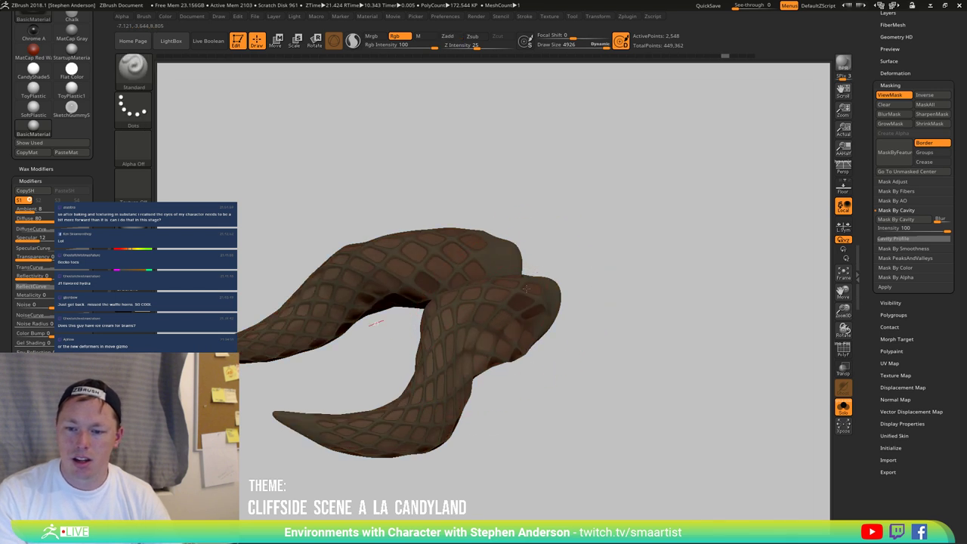
Step: Show the whole dragon head again and invert the mask on the waffle horns back
left_click_drag(578, 371, 566, 273)
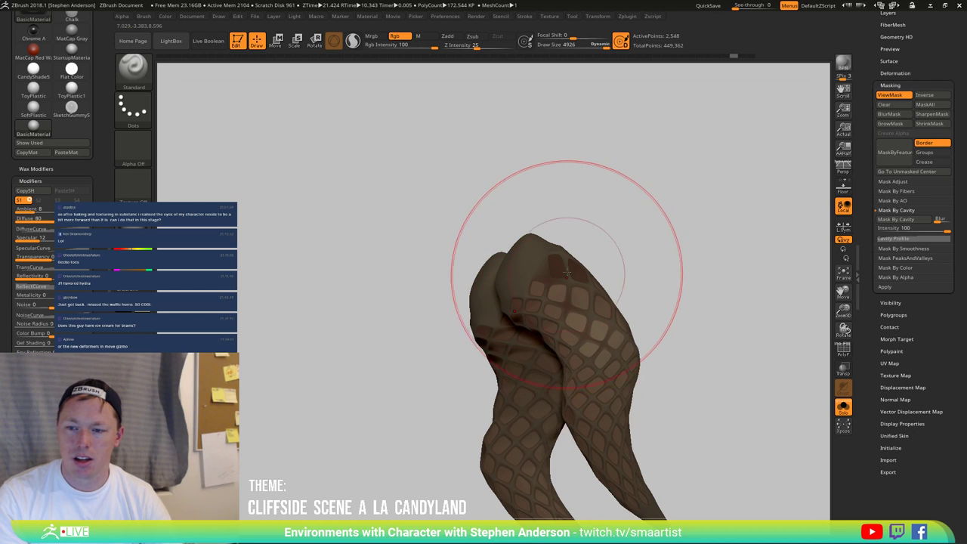
key("ctrl+h")
left_click_drag(687, 249, 726, 378)
left_click(843, 407)
left_click_drag(608, 198, 547, 230)
key("ctrl+h")
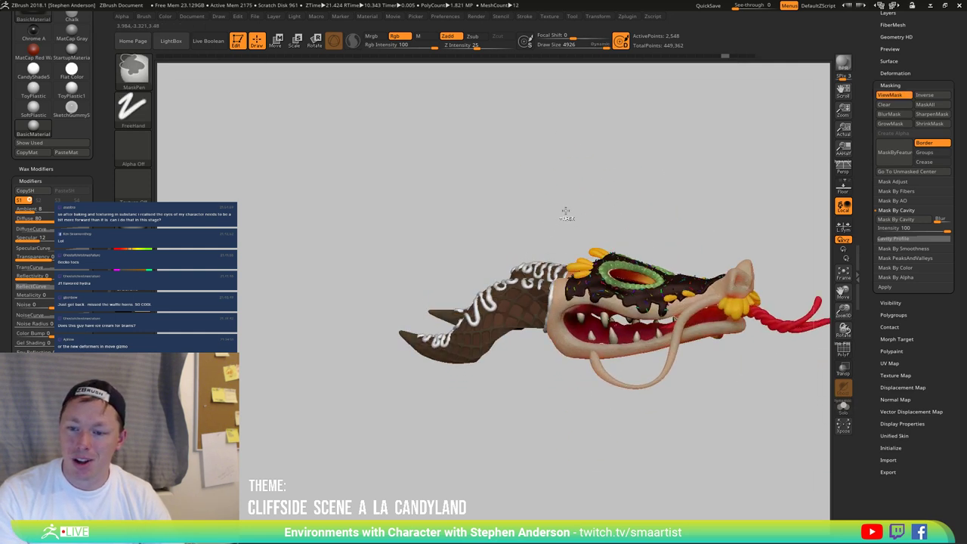
left_click(566, 210, "ctrl")
right_click_drag(547, 219, 481, 349, "ctrl")
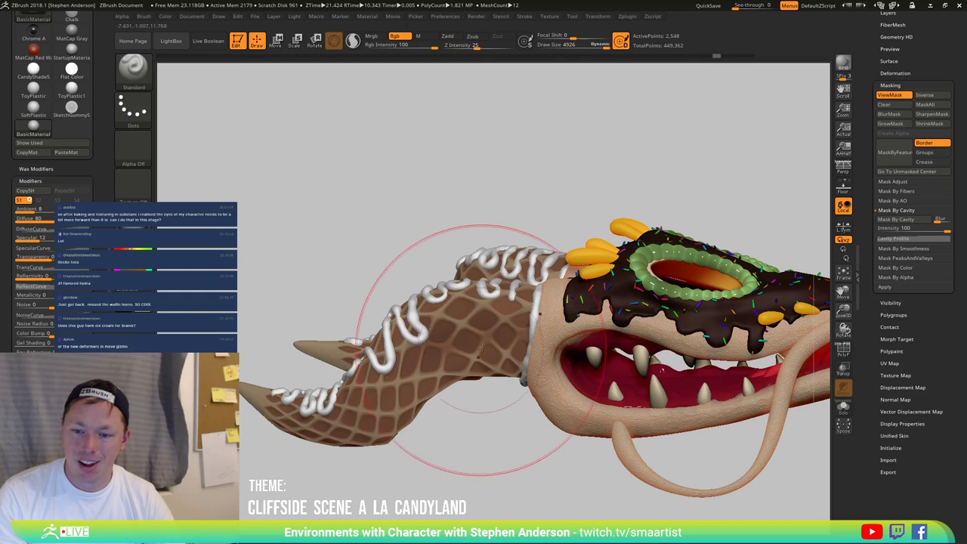
Step: Set the Rgb Intensity to 13 and fill the masked waffle horns with the beige colour 237, 206, 163
left_click(165, 16)
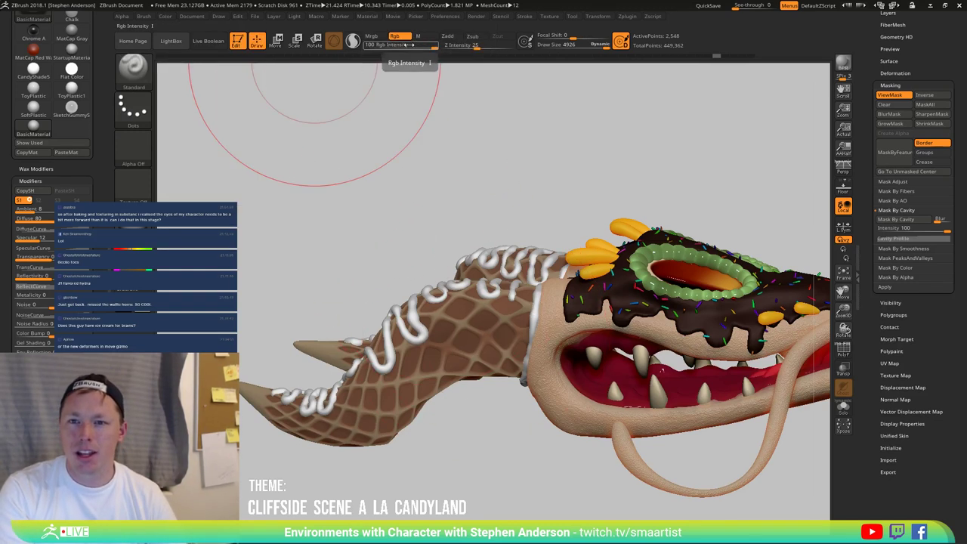
left_click_drag(421, 45, 398, 46)
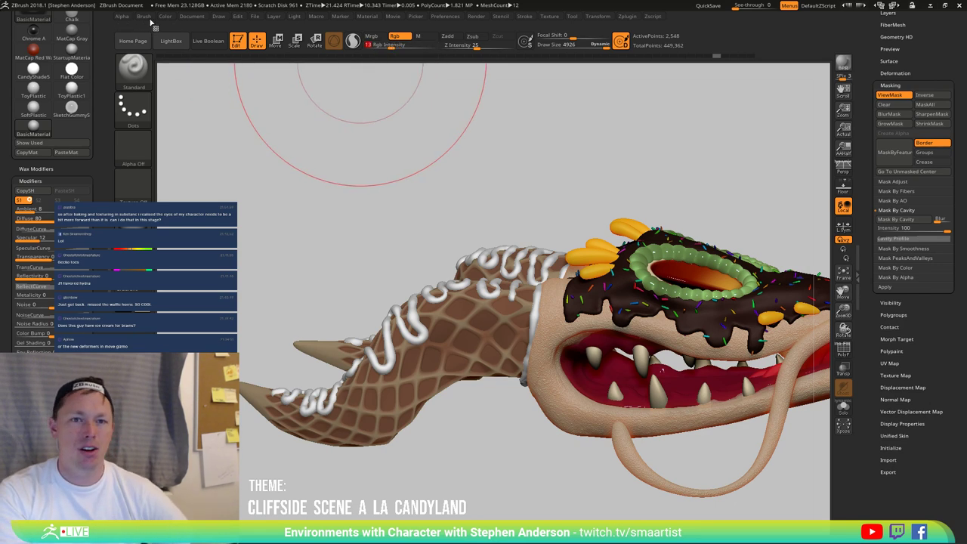
left_click(166, 16)
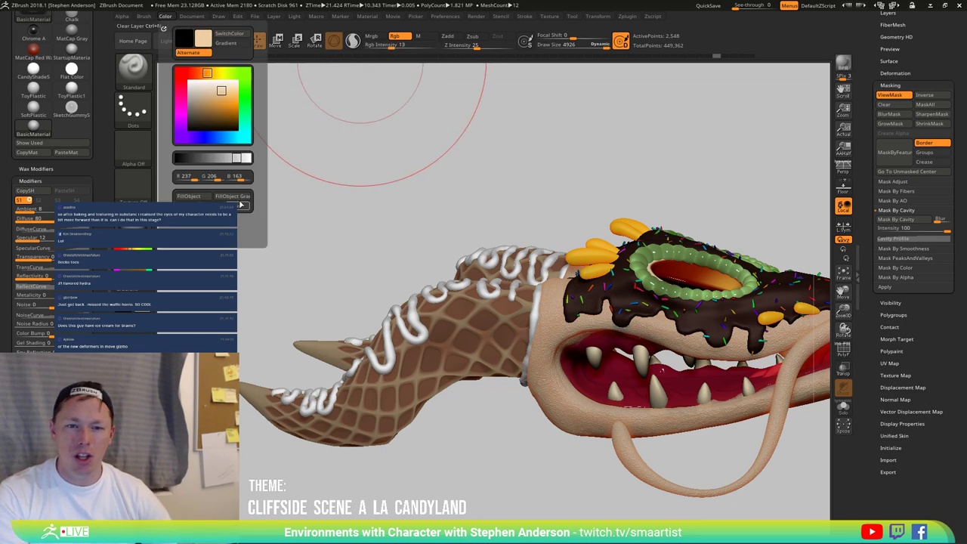
left_click(190, 196)
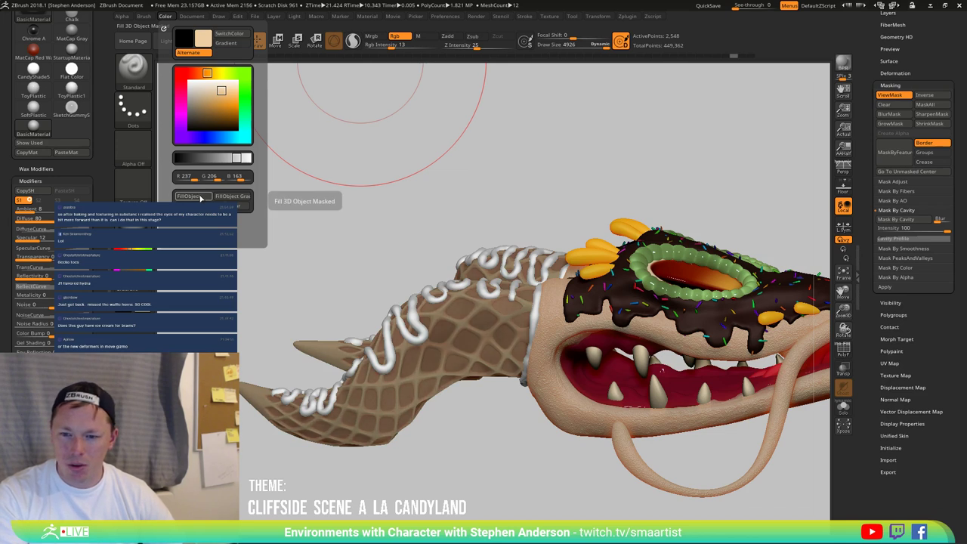
Step: Change the colour to the warmer orange 255, 200, 126 and fill the waffle horns with it at low intensity
mouse_move(352, 264)
left_mouse_down()
mouse_move(445, 347)
mouse_move(515, 368)
mouse_move(496, 420)
left_mouse_up()
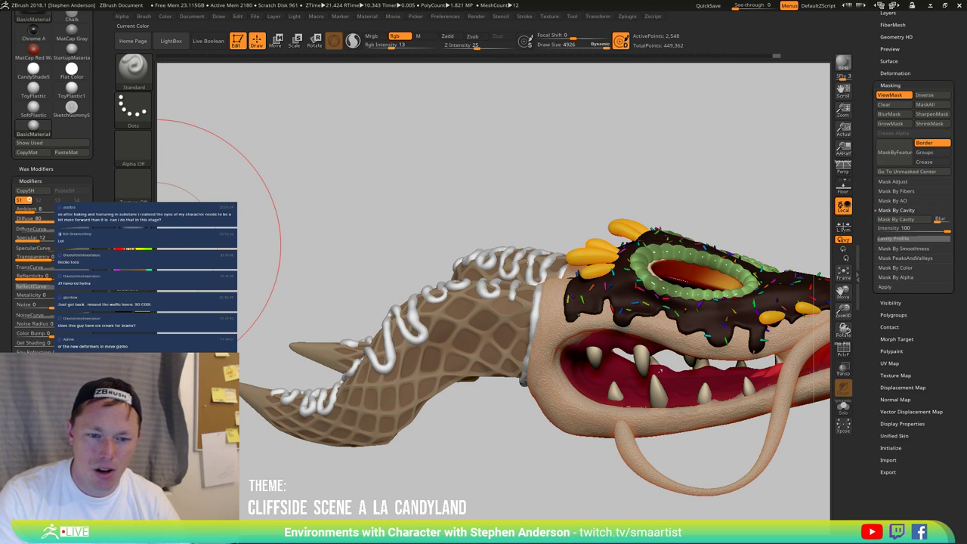
left_click(166, 16)
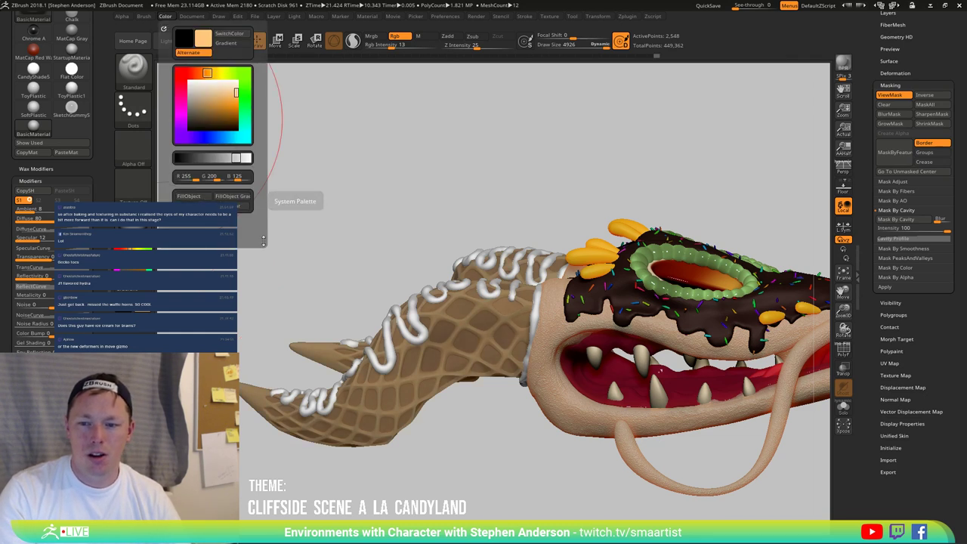
right_click_drag(423, 446, 503, 283, "ctrl")
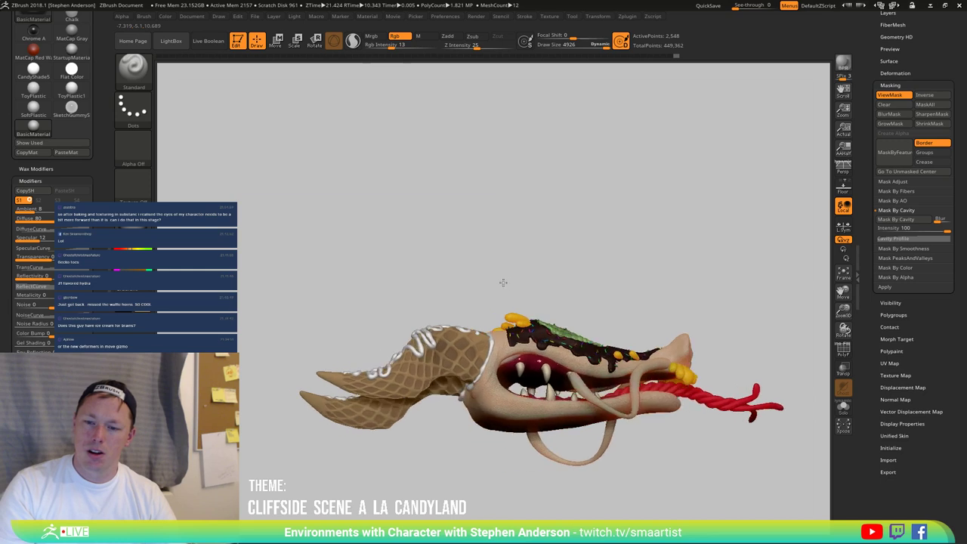
left_click_drag(503, 282, 618, 279)
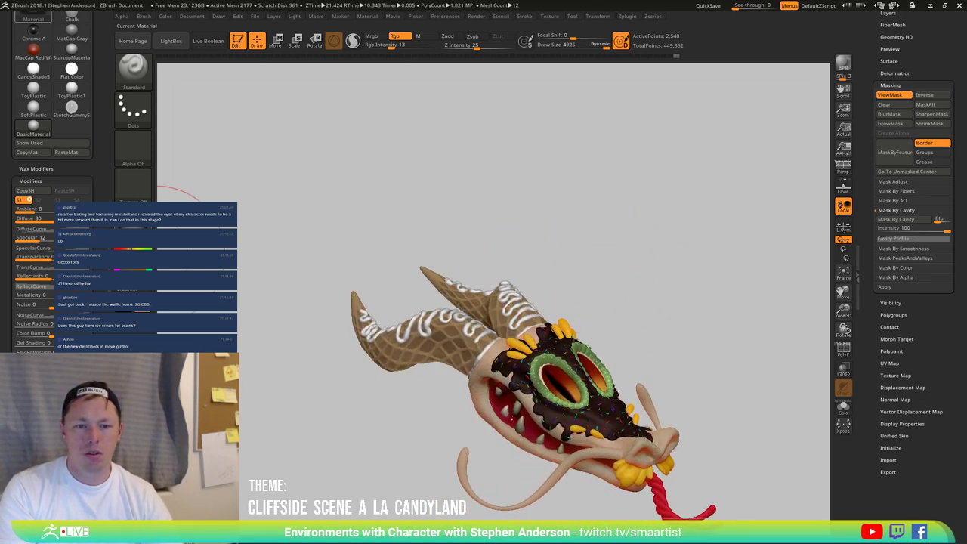
Step: Pick up the Chalk material from the waffle horns as the current material and inspect the dragon head
left_click_drag(239, 293, 393, 355)
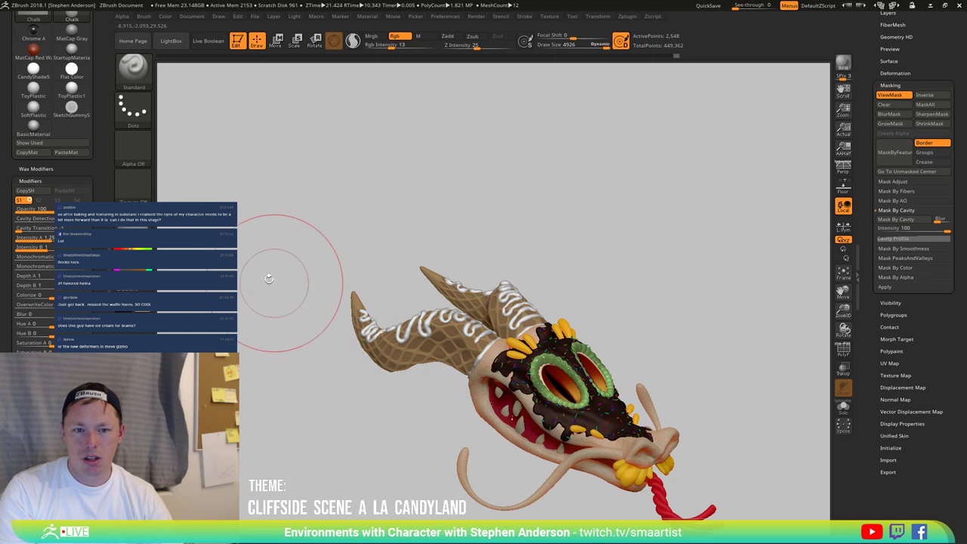
left_click_drag(269, 279, 373, 266)
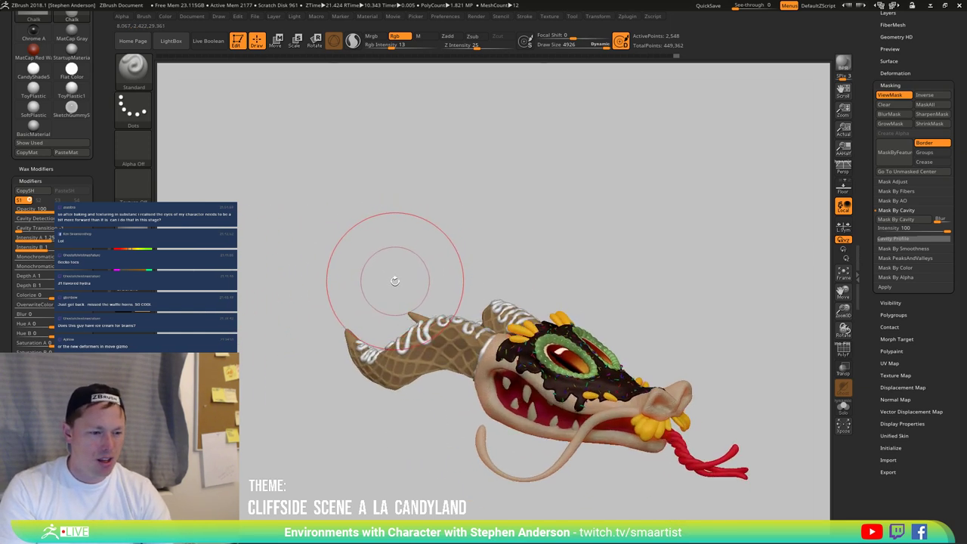
mouse_move(444, 291)
left_mouse_down()
mouse_move(523, 256)
mouse_move(566, 265)
left_mouse_up()
mouse_move(566, 265)
right_mouse_down("ctrl")
mouse_move(528, 340)
mouse_move(477, 367)
right_mouse_up("ctrl")
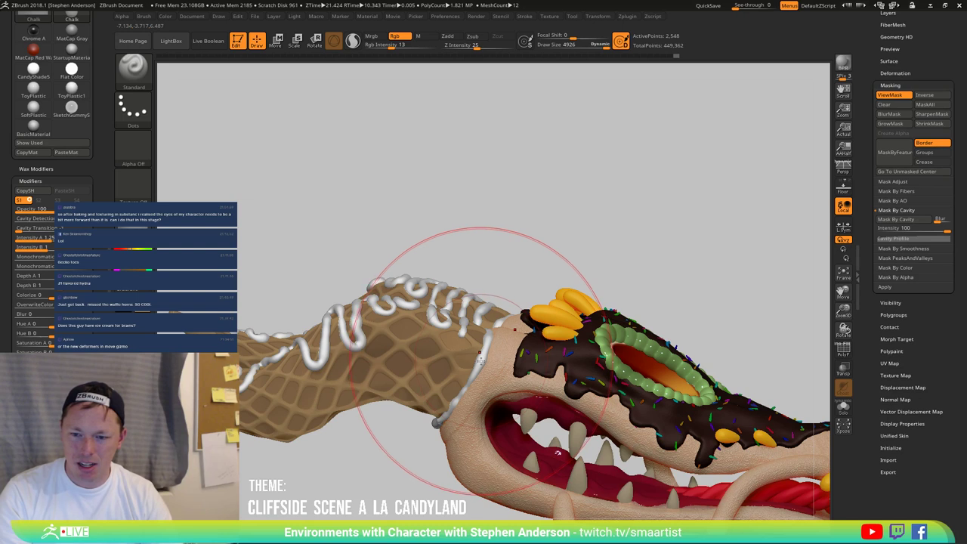
Step: Select the HornFrosting subtool and choose the CurveTubeSnap brush with a draw size of 516
left_click(481, 366, "alt")
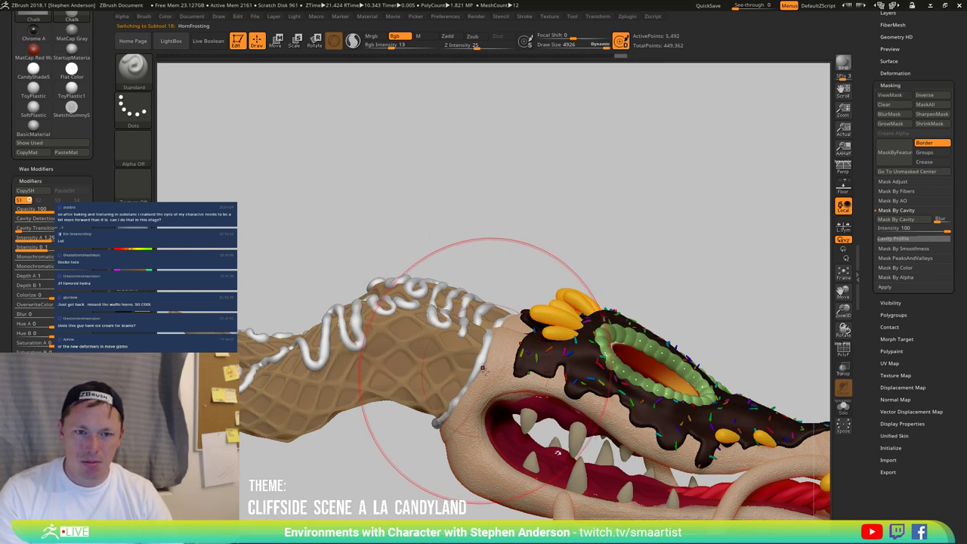
key("b")
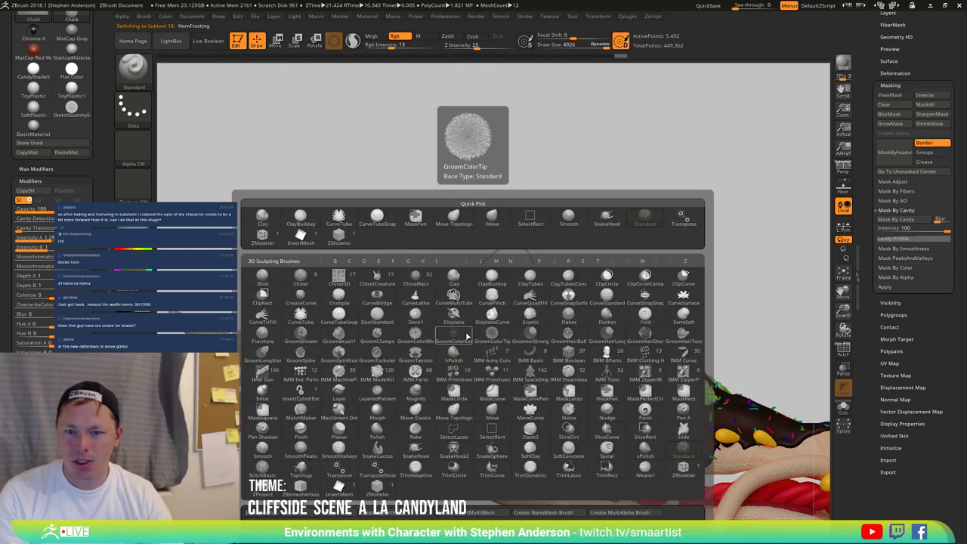
left_click(376, 218)
mouse_move(485, 253)
left_mouse_down()
mouse_move(499, 326)
mouse_move(438, 340)
left_mouse_up()
key("s")
Step: Try drawing a frosting tube across the near horn's base where it meets the head
right_click_drag(467, 370, 481, 335)
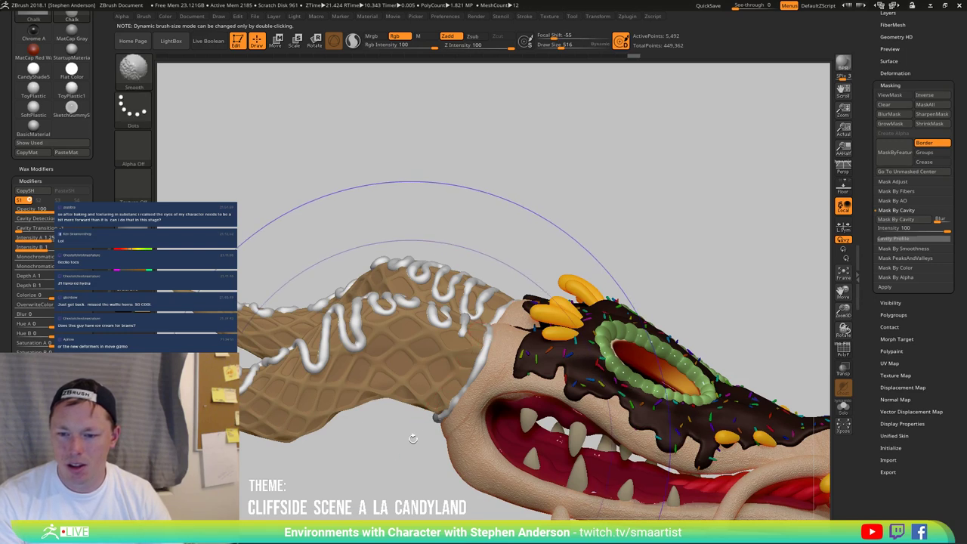
mouse_move(412, 439)
right_mouse_down()
mouse_move(461, 379)
mouse_move(495, 301)
right_mouse_up()
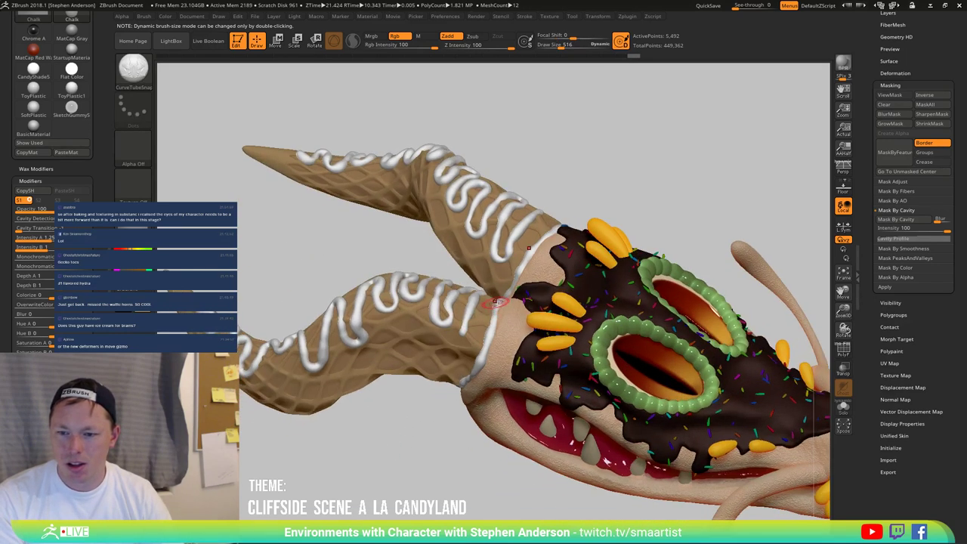
left_click_drag(489, 302, 456, 391)
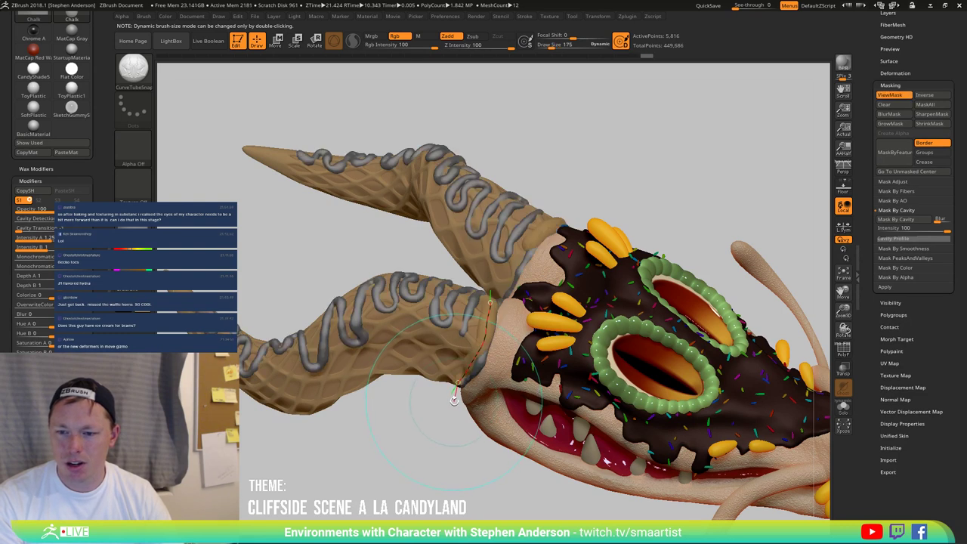
key("ctrl+z")
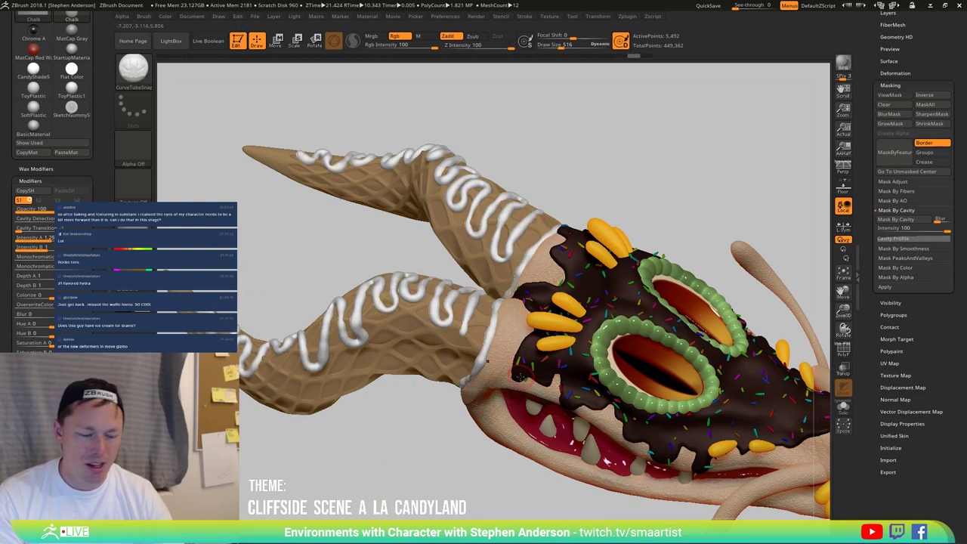
Step: Draw a CurveTubeSnap tube from the near horn's base along the side of the head above the mouth
right_click_drag(487, 361, 501, 340)
left_click_drag(743, 451, 741, 453)
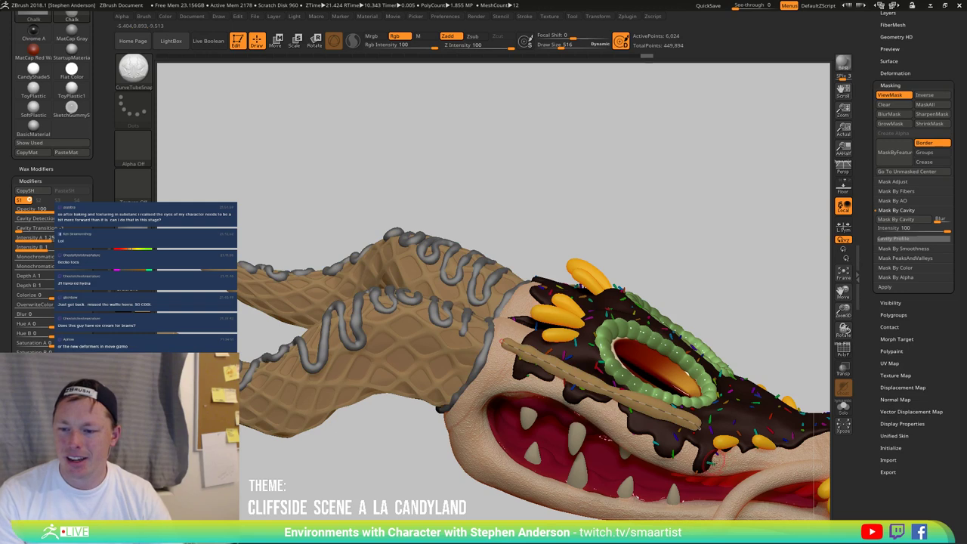
Step: Undo the last frosting tube drawn along the side of the head
key("ctrl+z")
mouse_move(676, 430)
right_mouse_down("alt")
mouse_move(569, 419)
mouse_move(595, 361)
mouse_move(536, 394)
mouse_move(456, 363)
mouse_move(472, 419)
mouse_move(469, 378)
mouse_move(479, 391)
right_mouse_up("alt")
left_click(889, 62)
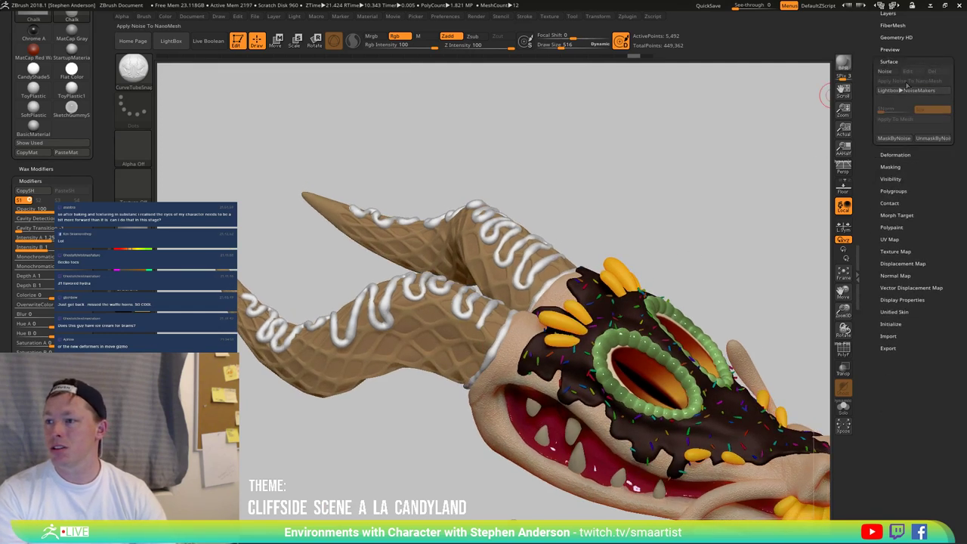
left_click(888, 74)
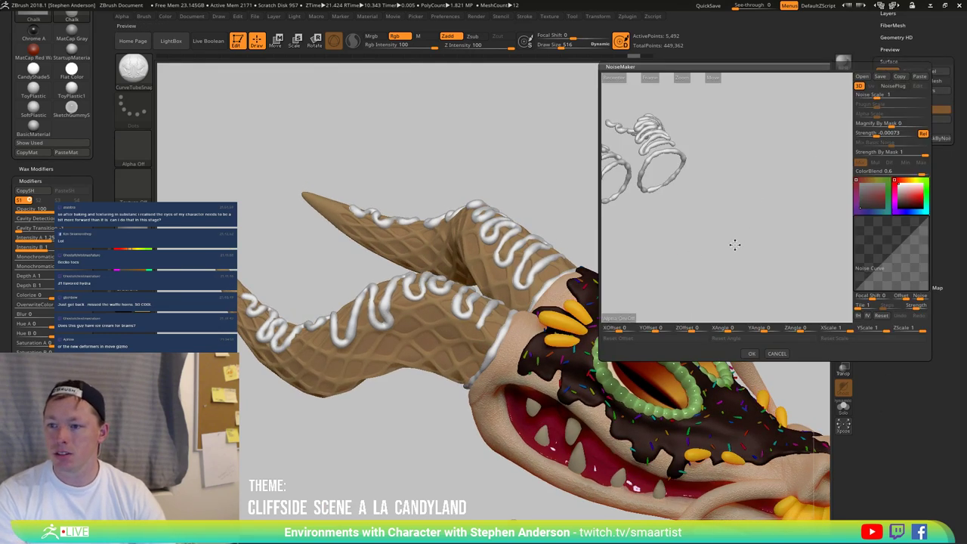
left_click(776, 352)
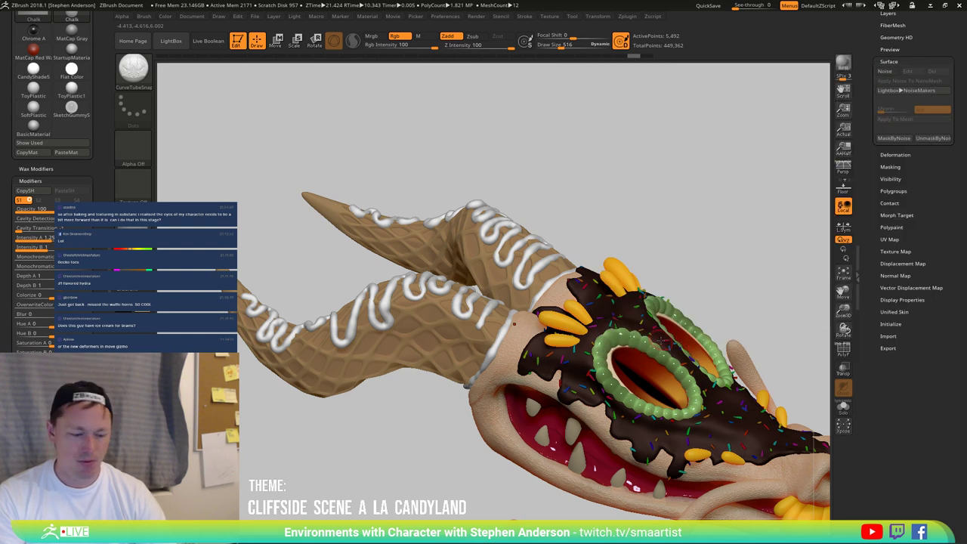
Step: Start a surface noise on the WaffleHorns subtool with a Noise Scale of about 112.7
key("n")
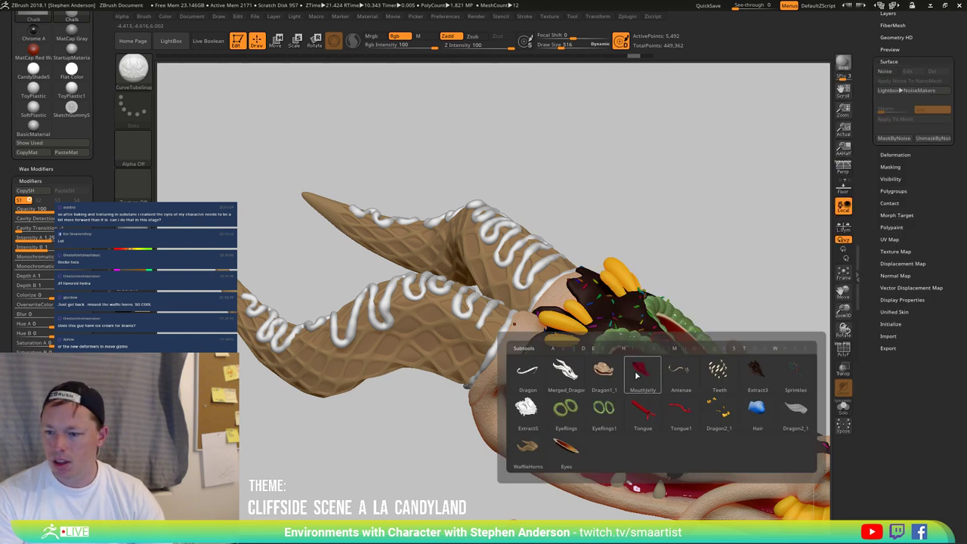
left_click(534, 450)
left_click(885, 72)
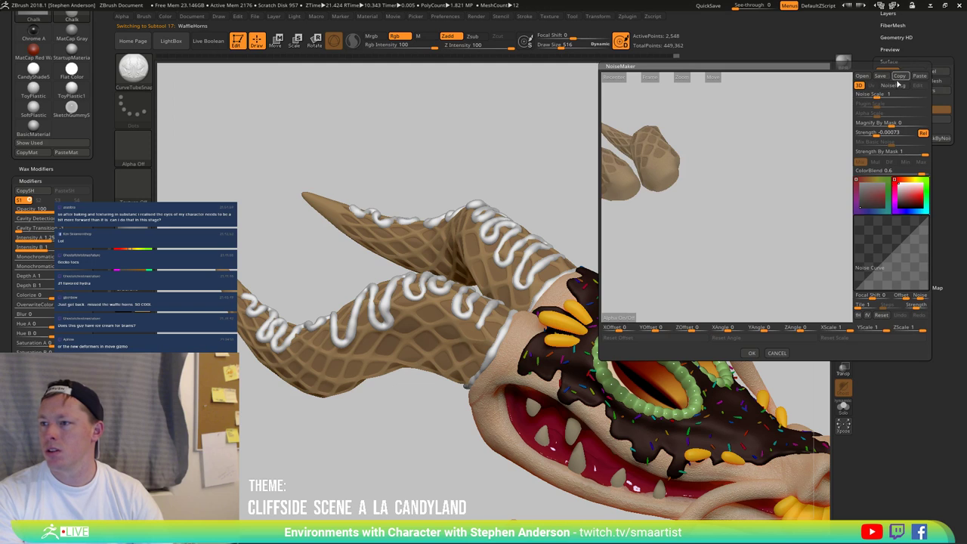
left_click_drag(640, 175, 748, 272)
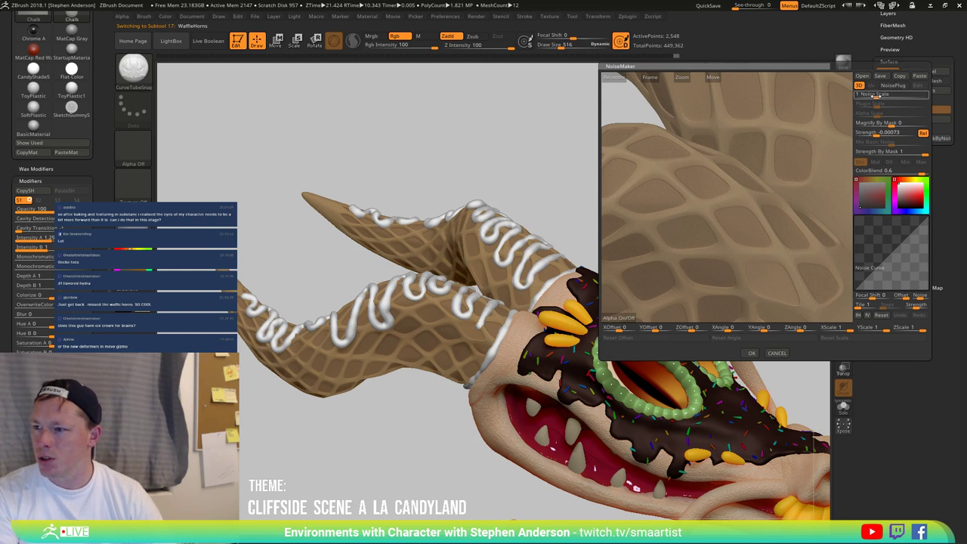
left_click_drag(876, 97, 882, 98)
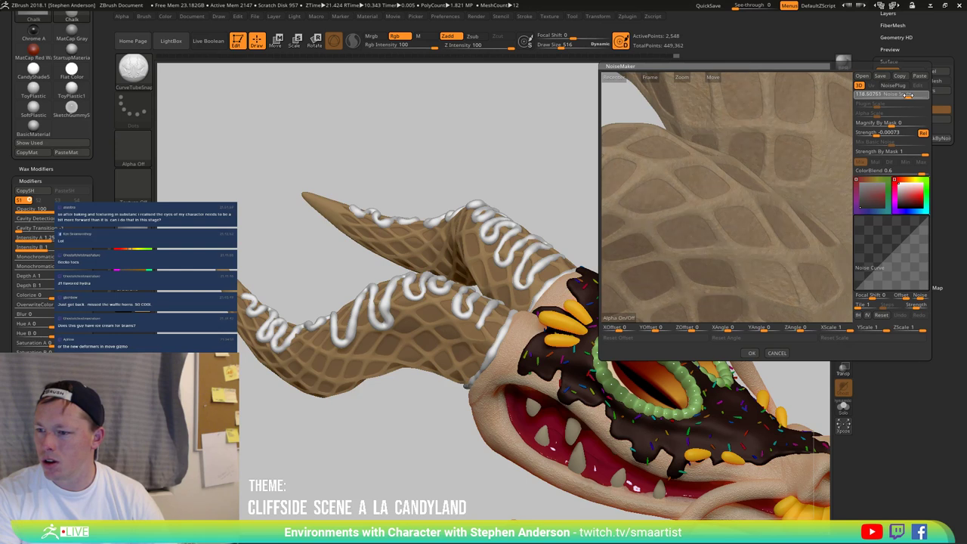
left_click_drag(908, 95, 905, 96)
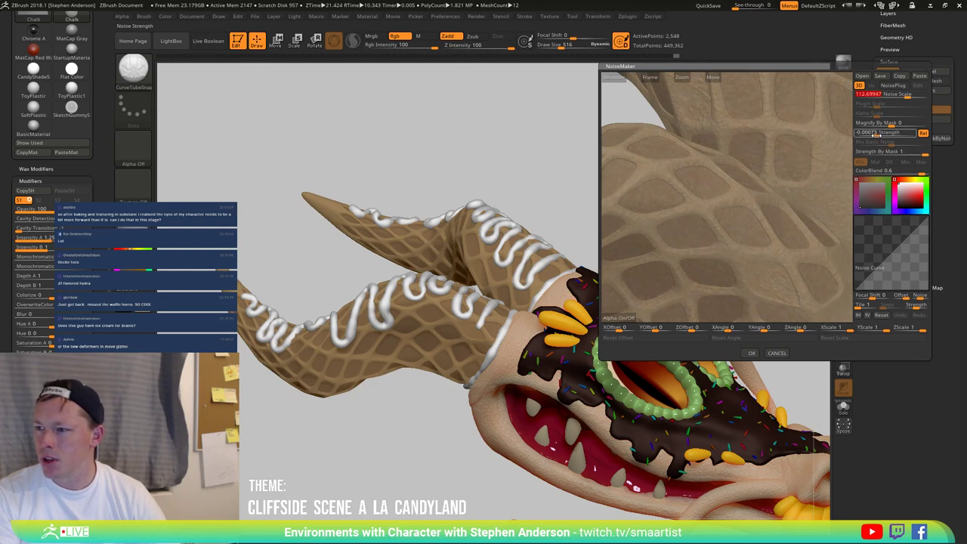
Step: Set the noise Strength to -0.00099 and accept the surface noise on the waffle horns
left_click_drag(876, 135, 903, 133)
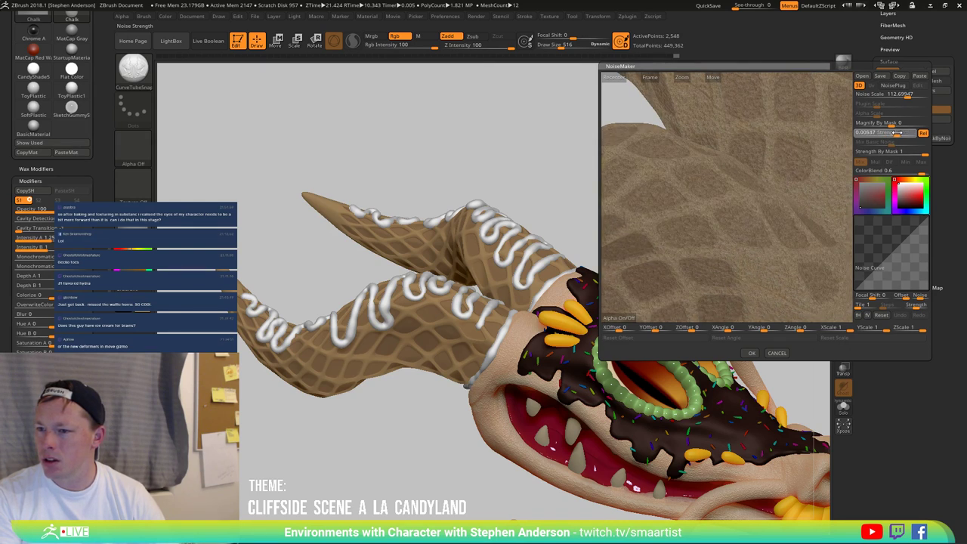
left_click_drag(893, 132, 876, 132)
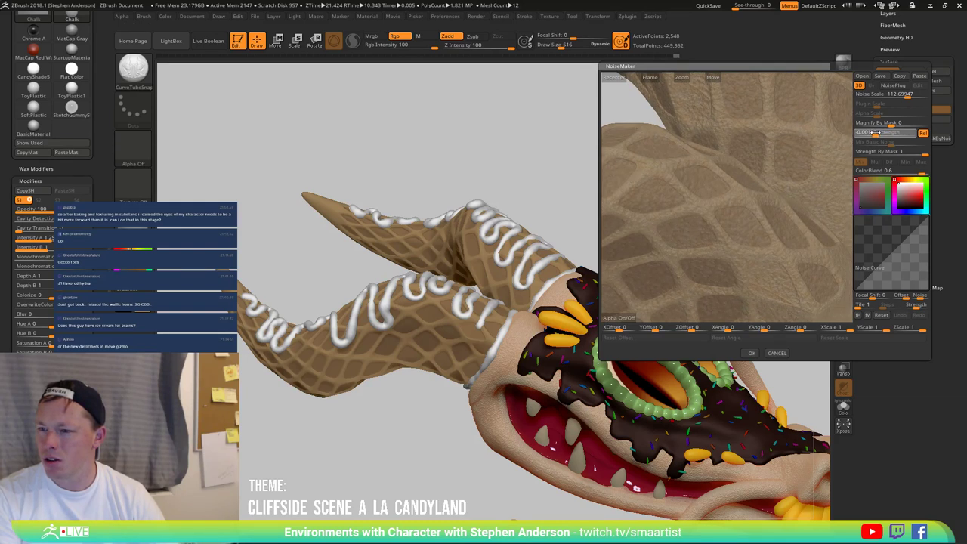
left_click(876, 132)
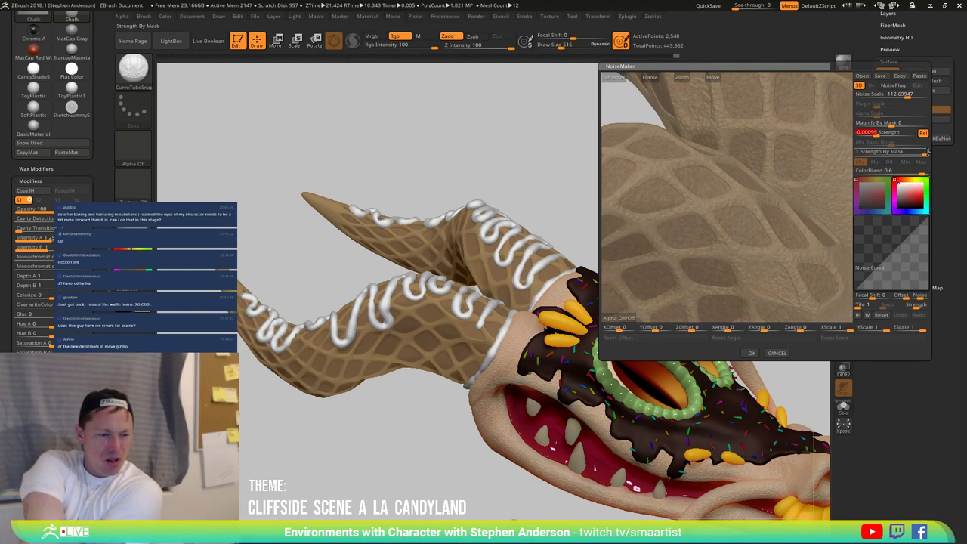
left_click(750, 354)
mouse_move(667, 201)
left_mouse_down()
mouse_move(649, 175)
mouse_move(663, 176)
mouse_move(676, 255)
mouse_move(680, 209)
mouse_move(636, 235)
mouse_move(650, 267)
mouse_move(454, 338)
left_mouse_up()
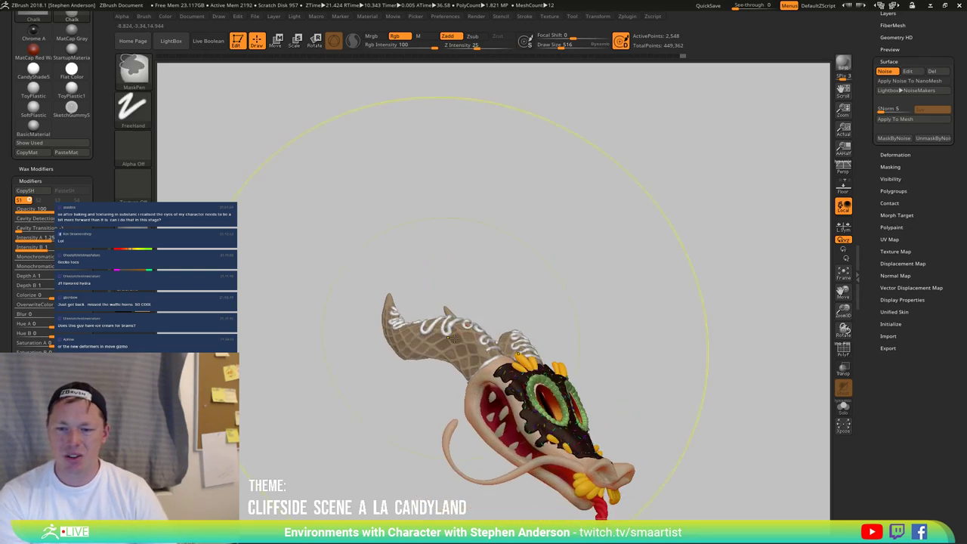
right_click_drag(453, 338, 543, 355, "ctrl")
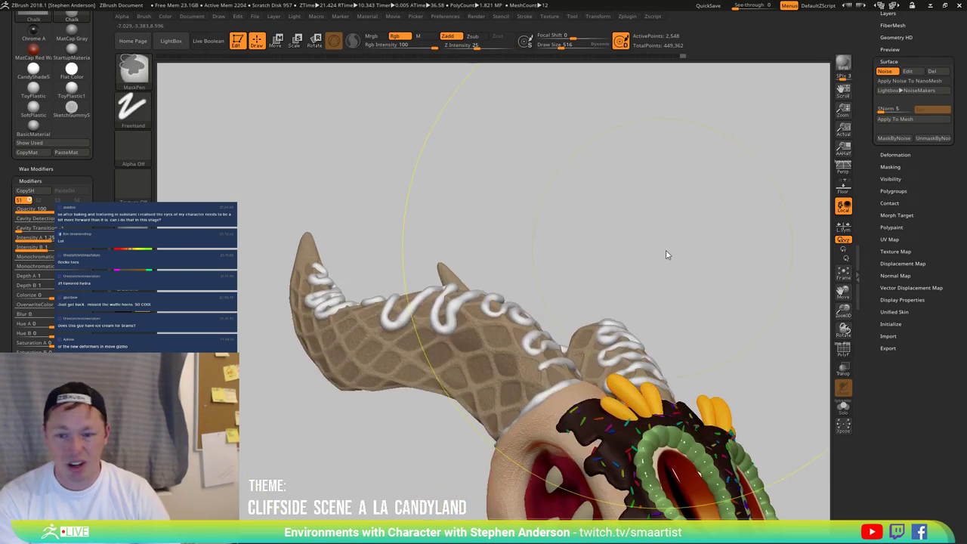
Step: Save the tool as Dragon in the _CandyLand folder, replacing the existing file
key("ctrl+s")
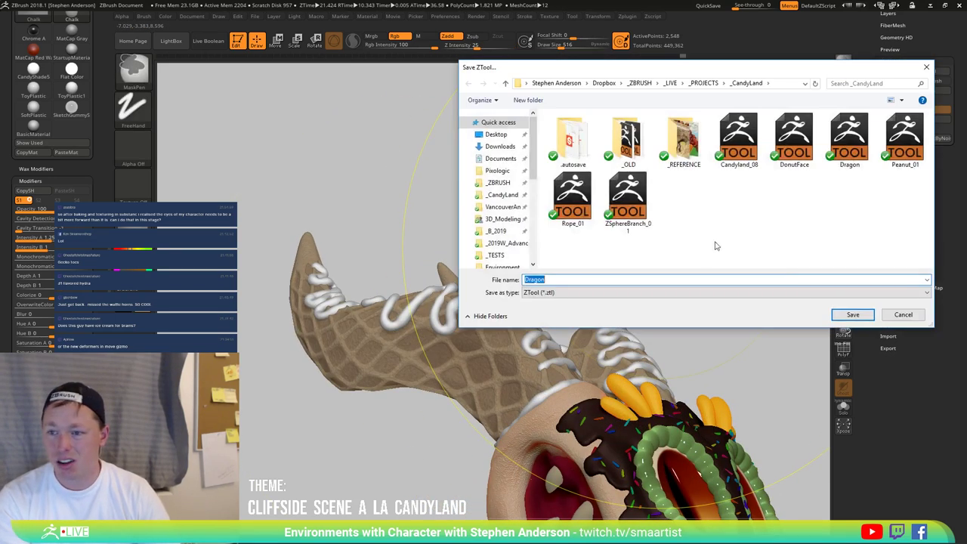
left_click(854, 316)
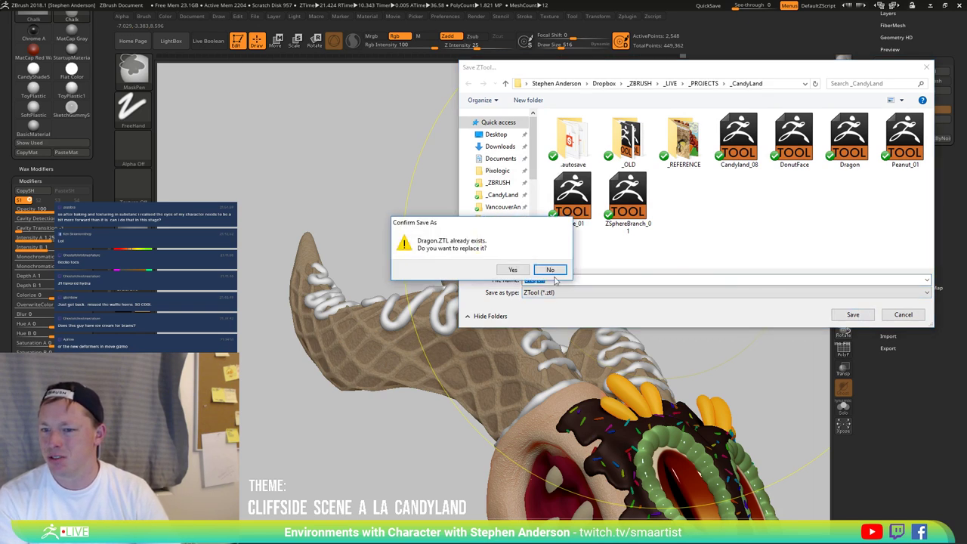
left_click(521, 273)
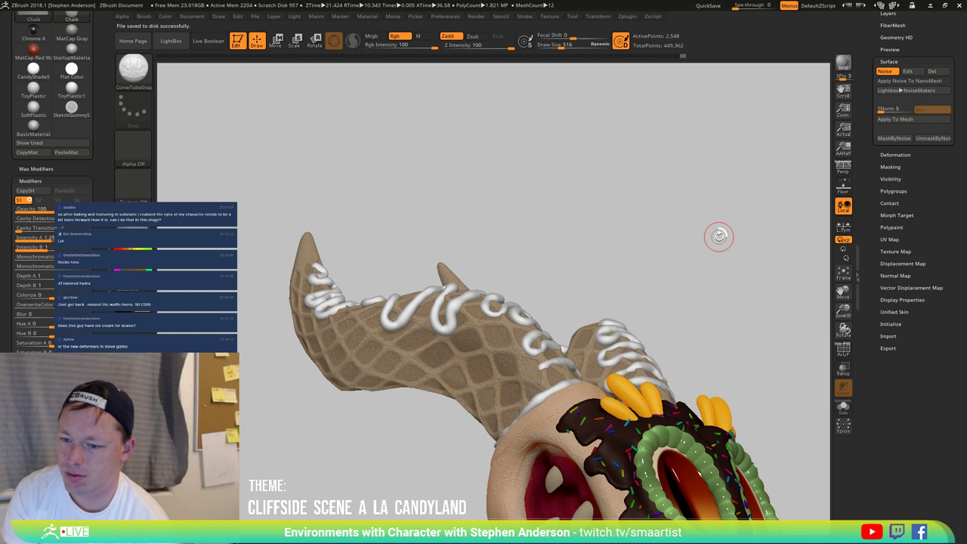
Step: Inspect the waffle horns from several sides and turn off their surface noise
mouse_move(719, 235)
left_mouse_down()
mouse_move(738, 224)
mouse_move(711, 237)
left_mouse_up()
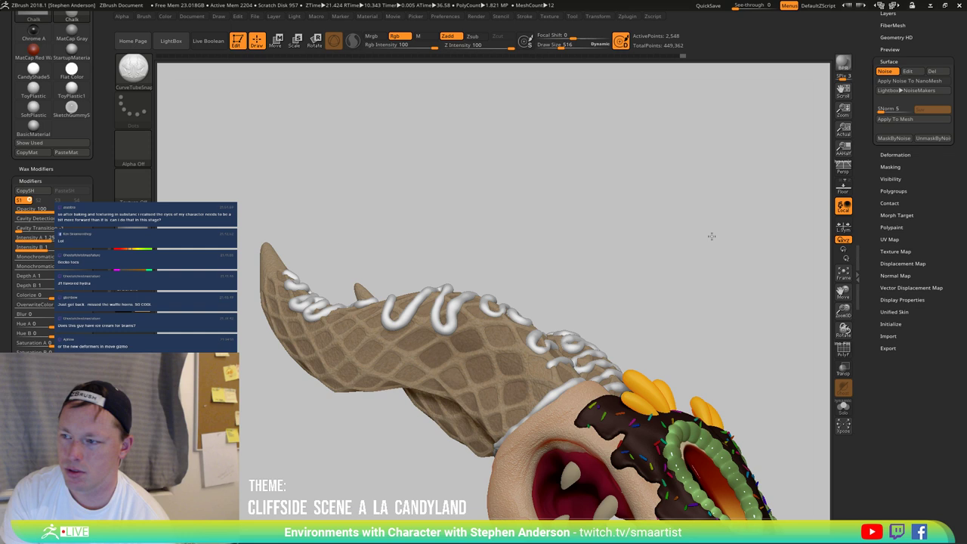
left_click_drag(712, 237, 794, 256)
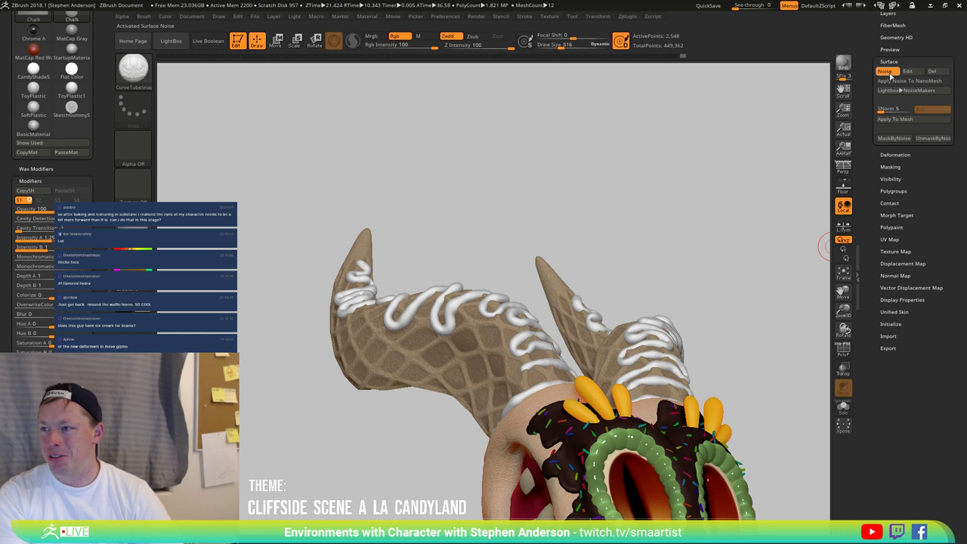
left_click(907, 73)
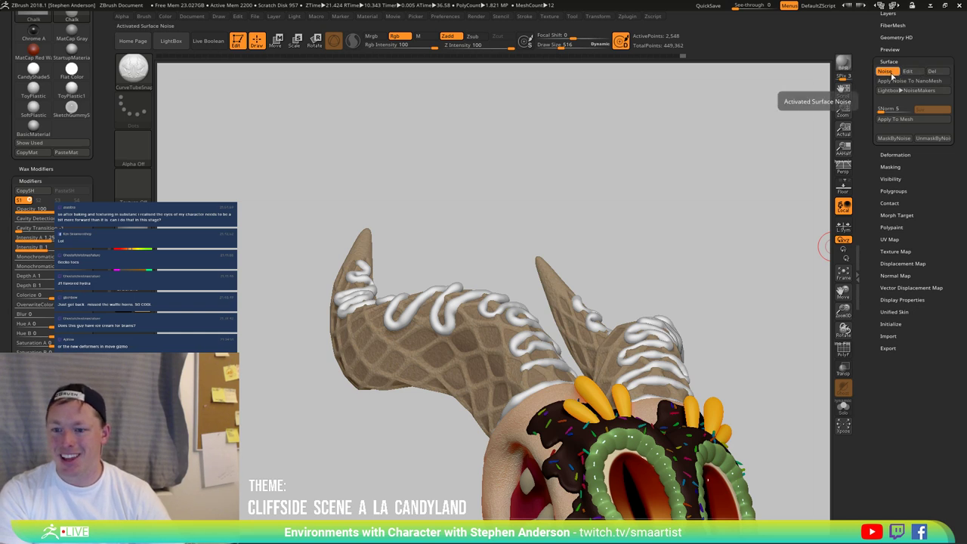
mouse_move(637, 192)
left_mouse_down()
mouse_move(610, 218)
mouse_move(611, 237)
mouse_move(600, 220)
mouse_move(559, 209)
mouse_move(542, 181)
mouse_move(647, 233)
mouse_move(658, 255)
mouse_move(682, 224)
left_mouse_up()
key("ctrl")
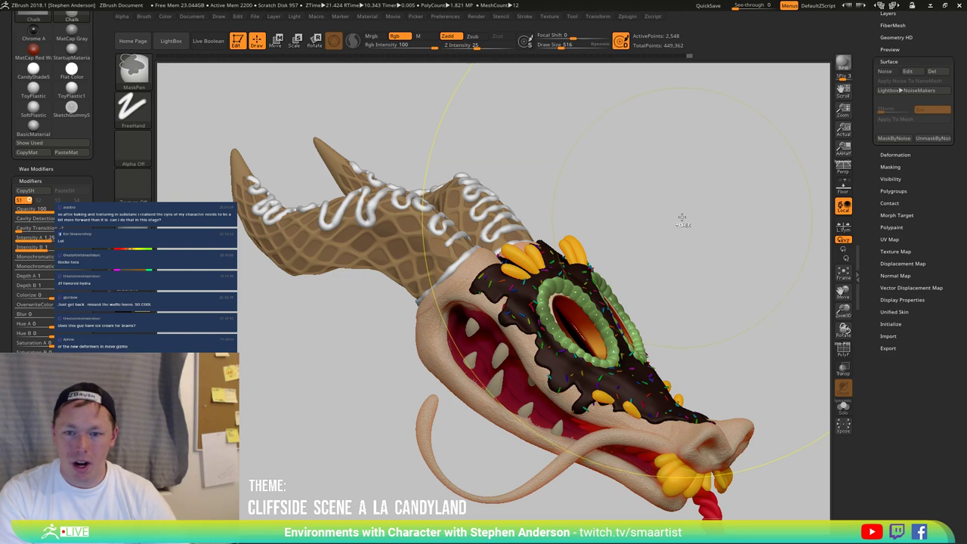
Step: Edit the waffle horns' surface noise, giving it a yellow-orange noise colour and a ColorBlend of 0.72607
left_click(909, 72)
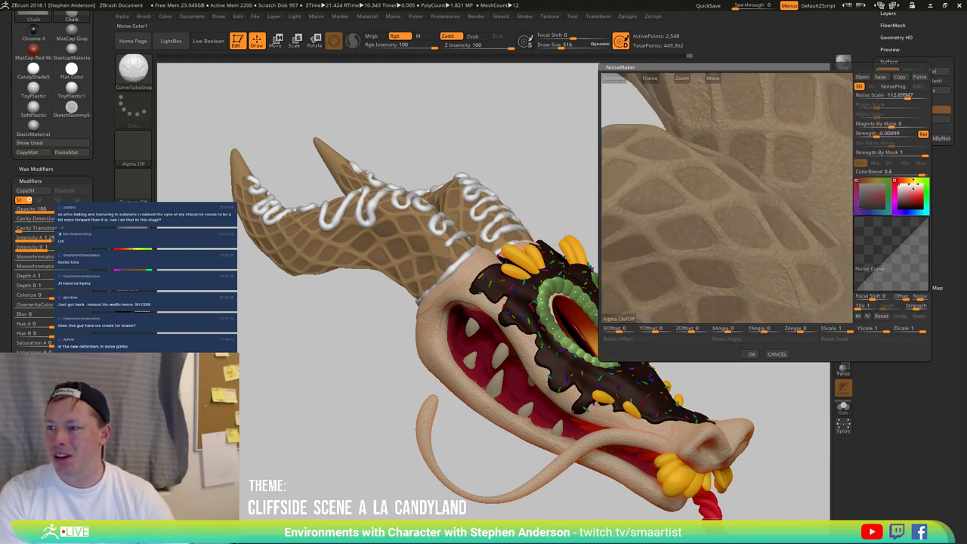
left_click_drag(921, 173, 904, 181)
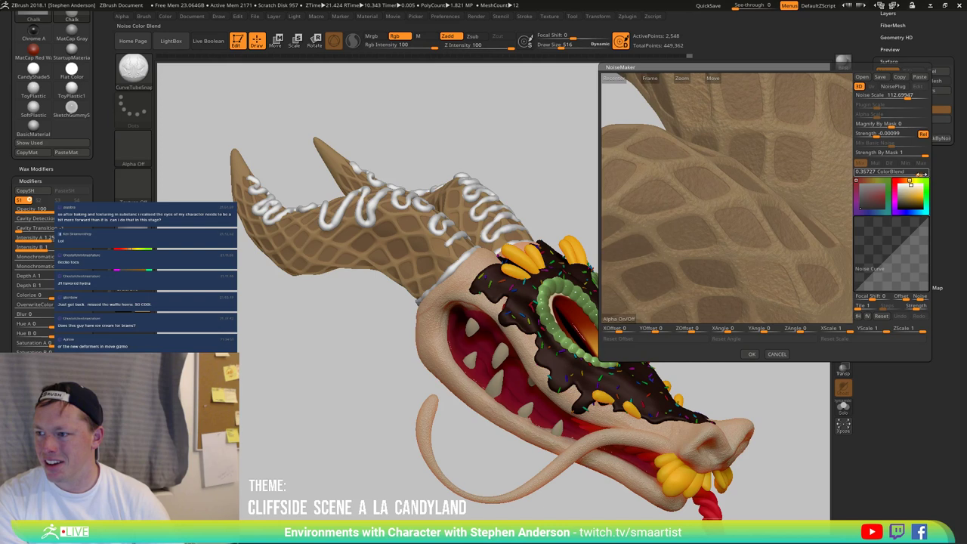
left_click_drag(918, 175, 912, 183)
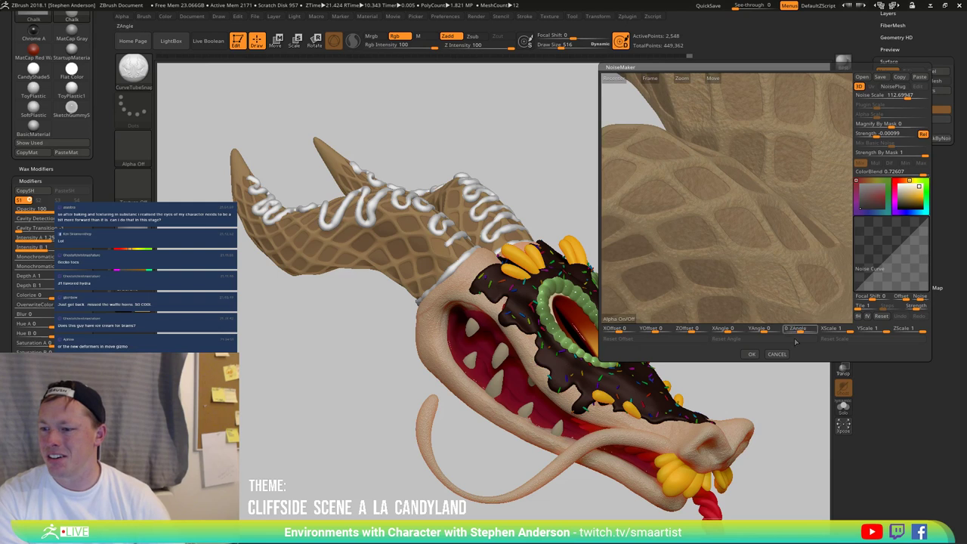
left_click(753, 354)
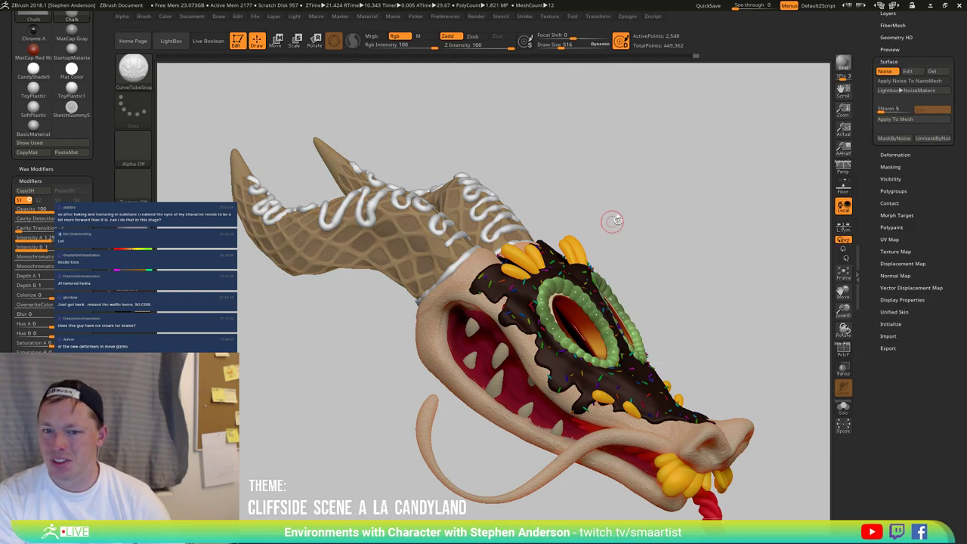
Step: Turn off the surface noise on the waffle horns, the Dragon1_1 head and the Antenae subtool
left_click(888, 73)
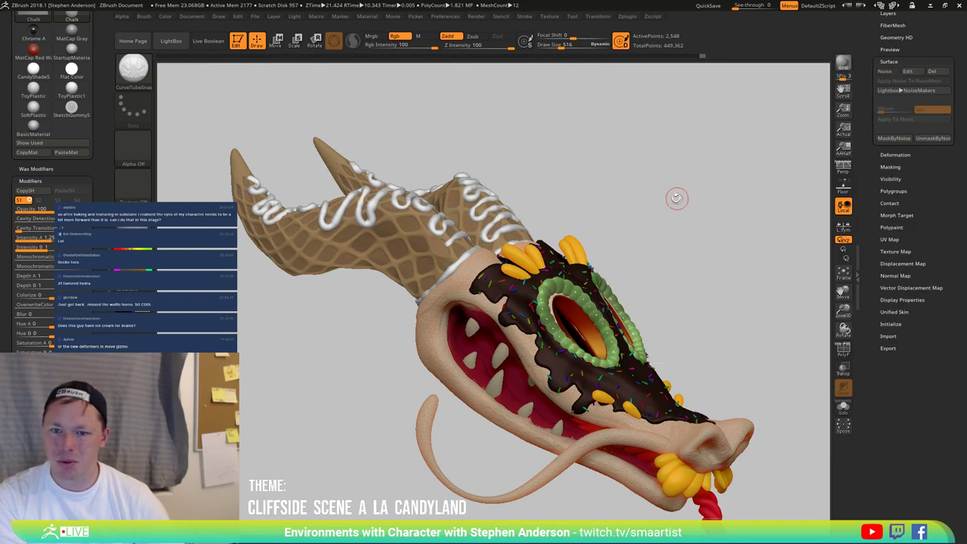
left_click_drag(648, 186, 706, 206, "alt")
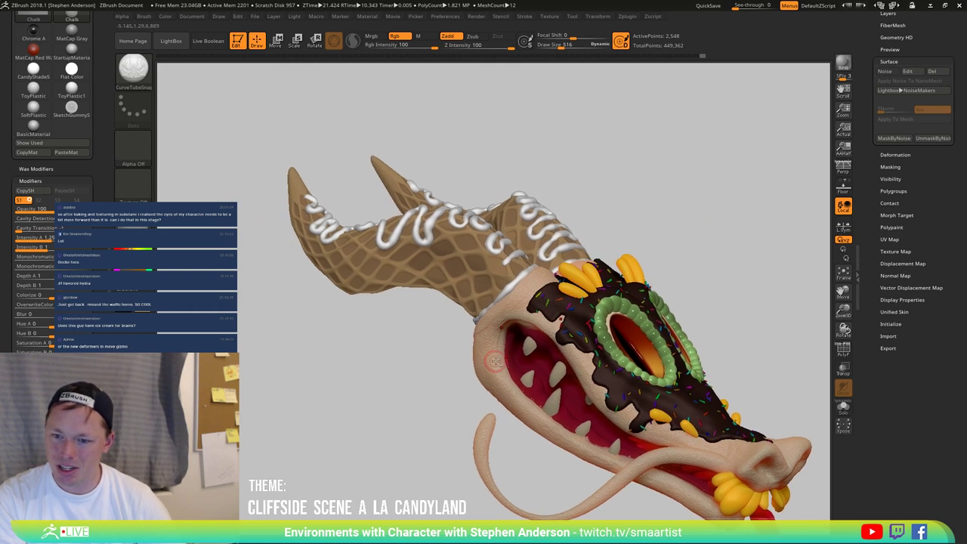
left_click(495, 362, "alt")
left_click(885, 73)
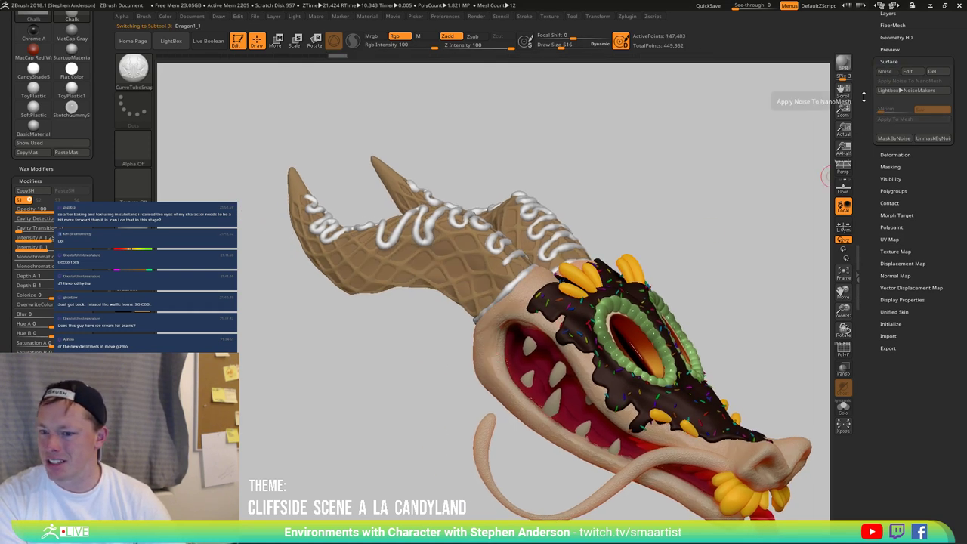
left_click(479, 451, "alt")
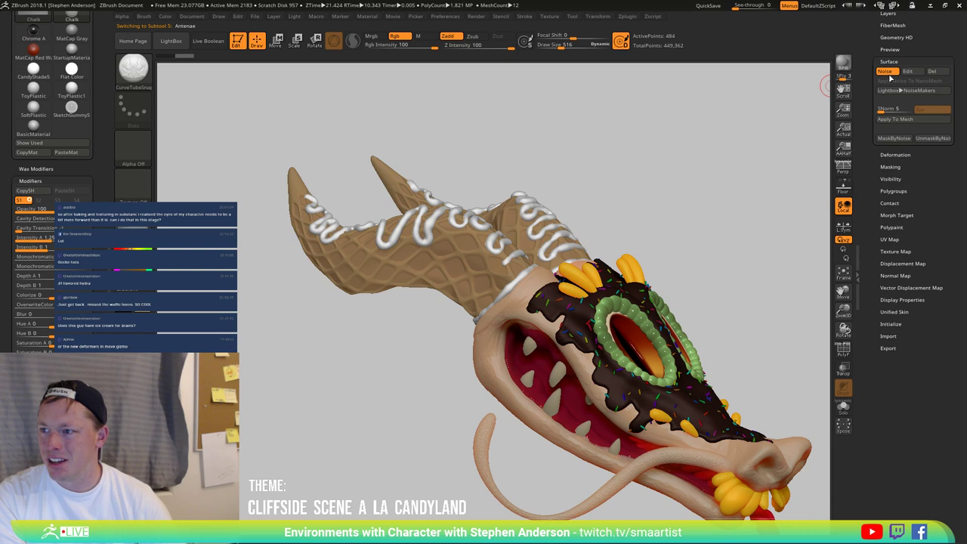
left_click(885, 72)
Step: Save the dragon again over the existing Dragon tool file
mouse_move(645, 209)
left_mouse_down()
mouse_move(703, 205)
mouse_move(671, 209)
mouse_move(687, 236)
mouse_move(716, 223)
mouse_move(691, 210)
mouse_move(693, 236)
mouse_move(671, 252)
mouse_move(619, 219)
mouse_move(641, 198)
mouse_move(650, 237)
mouse_move(680, 248)
mouse_move(662, 239)
mouse_move(663, 269)
mouse_move(643, 257)
mouse_move(625, 263)
mouse_move(652, 228)
mouse_move(663, 240)
left_mouse_up()
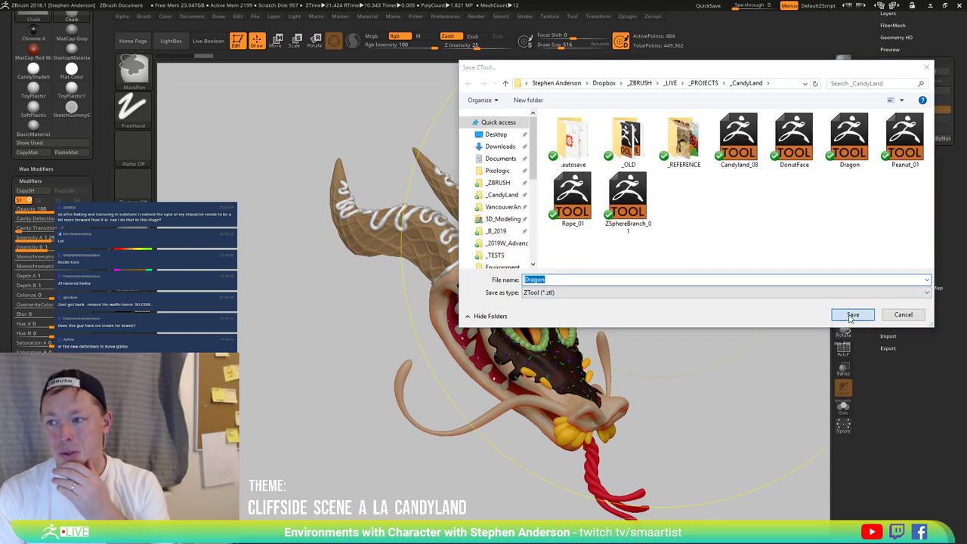
left_click(852, 314)
left_click(512, 268)
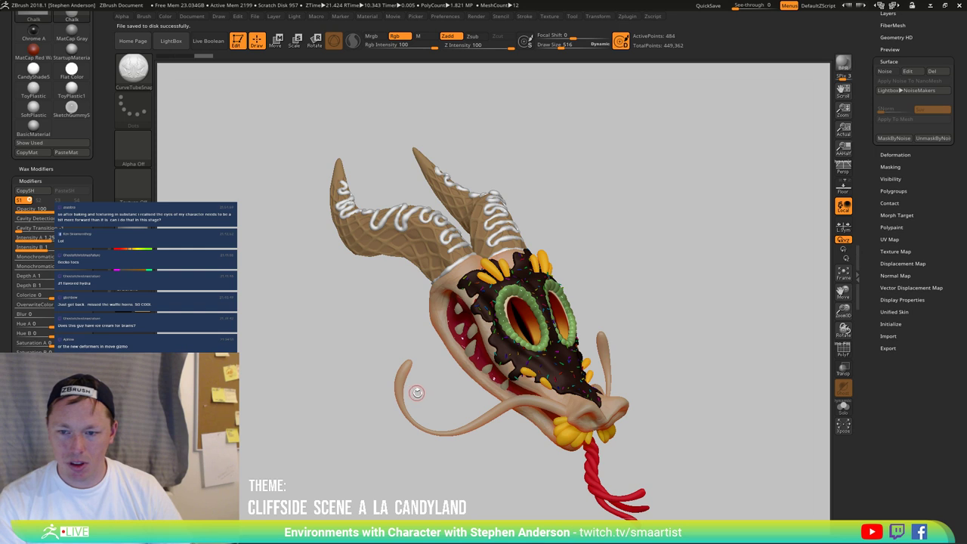
Step: Switch to the Standard brush for working on the curled tip of the dragon's antenna
right_click_drag(404, 382, 469, 498, "ctrl")
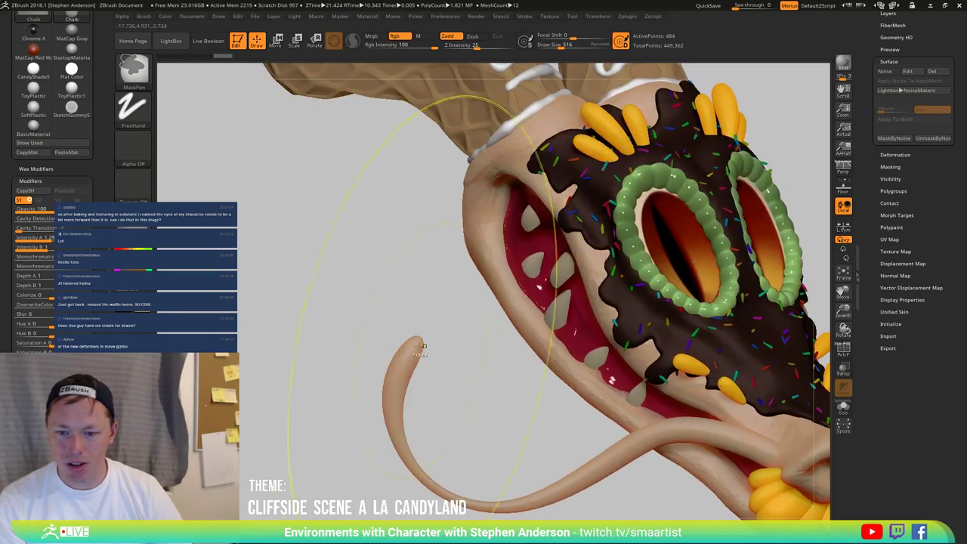
right_click_drag(414, 341, 416, 348)
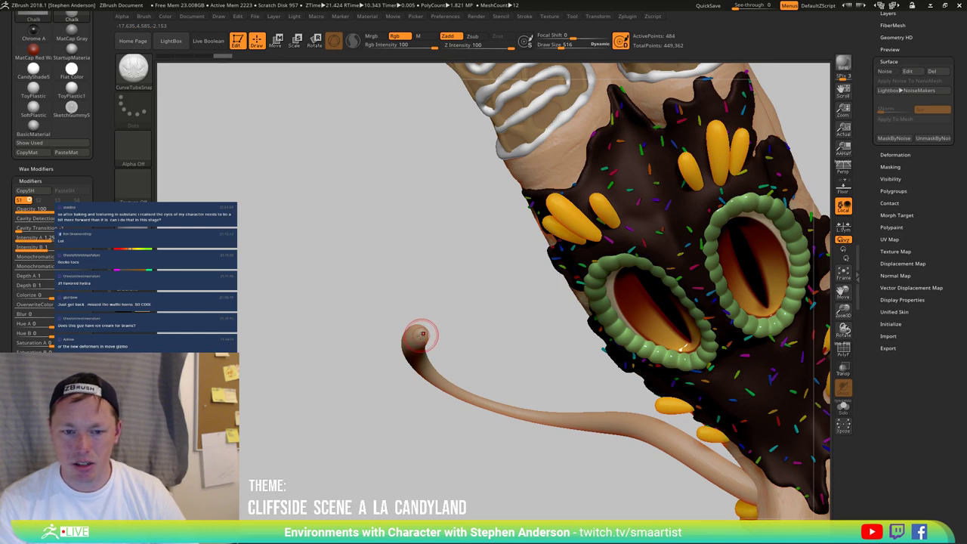
mouse_move(425, 326)
right_mouse_down()
mouse_move(425, 305)
mouse_move(395, 367)
mouse_move(409, 318)
mouse_move(411, 354)
mouse_move(432, 379)
mouse_move(409, 360)
right_mouse_up()
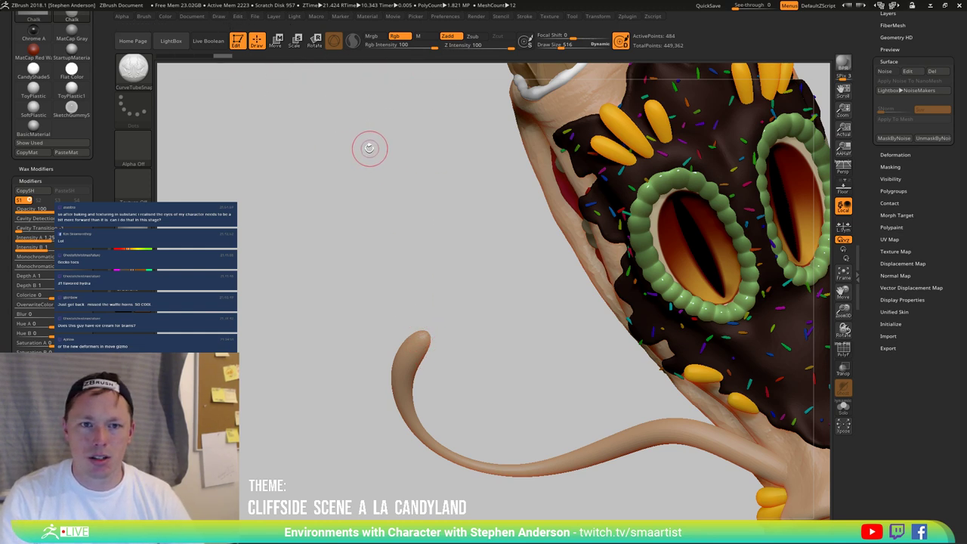
key("b")
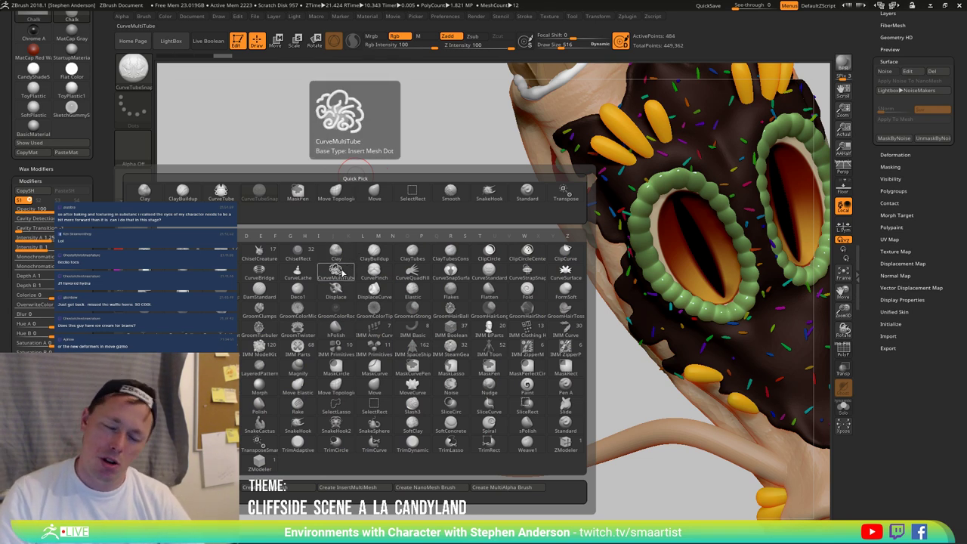
key("s")
key("t")
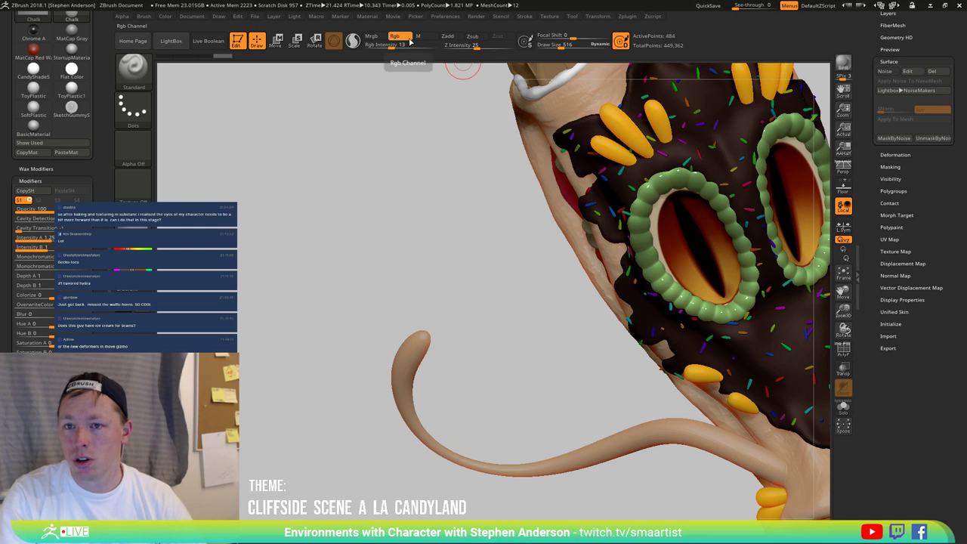
Step: Set the Standard brush's draw size to 1652 and give it Alpha 16
key("s")
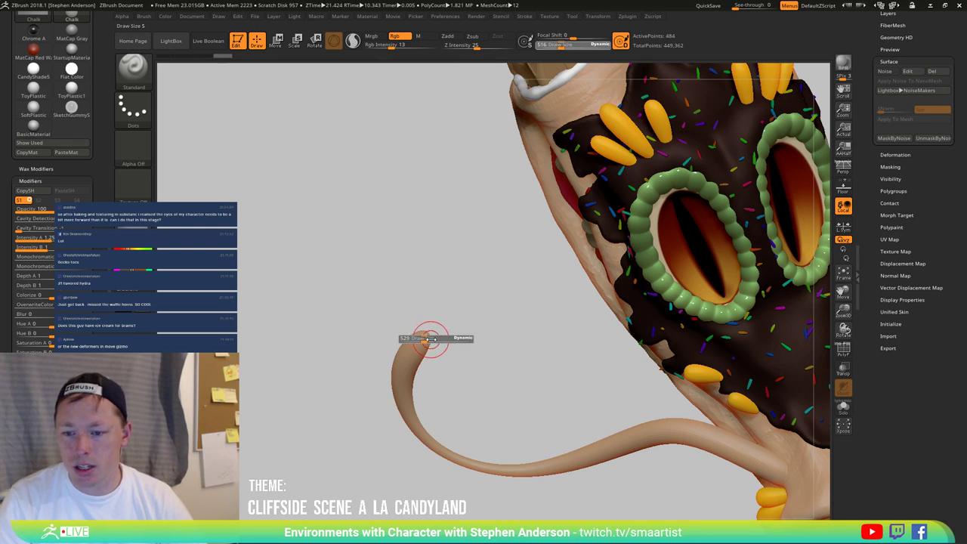
key("s")
left_click_drag(431, 339, 440, 340)
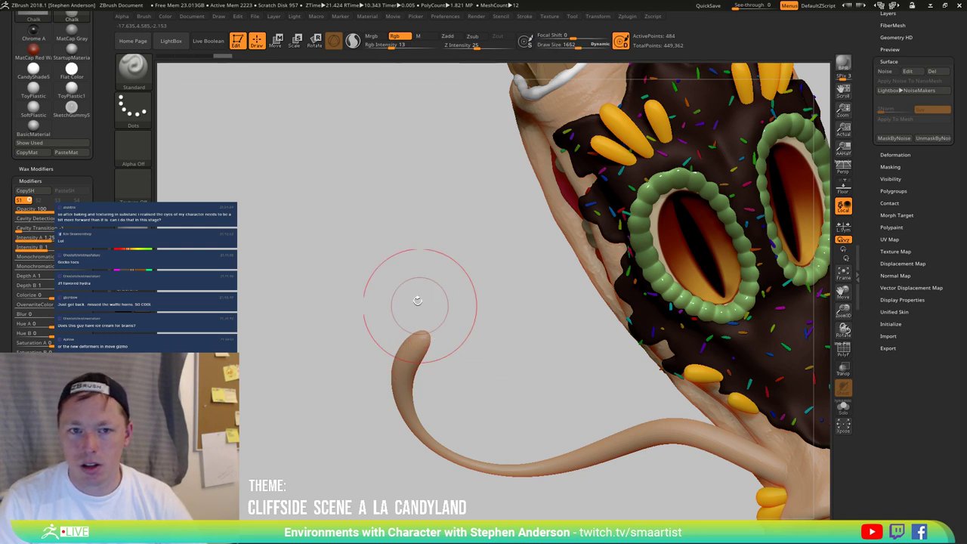
left_click(133, 100)
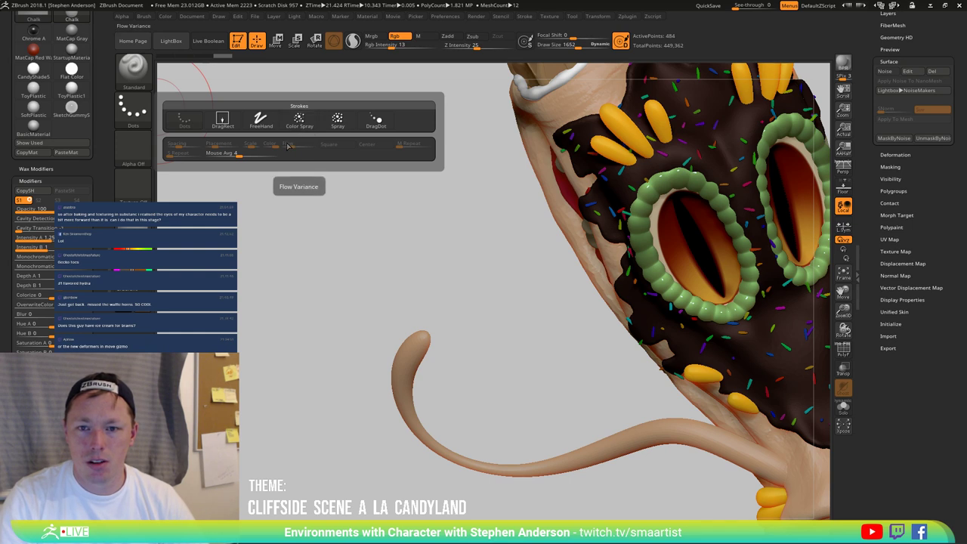
left_click(133, 148)
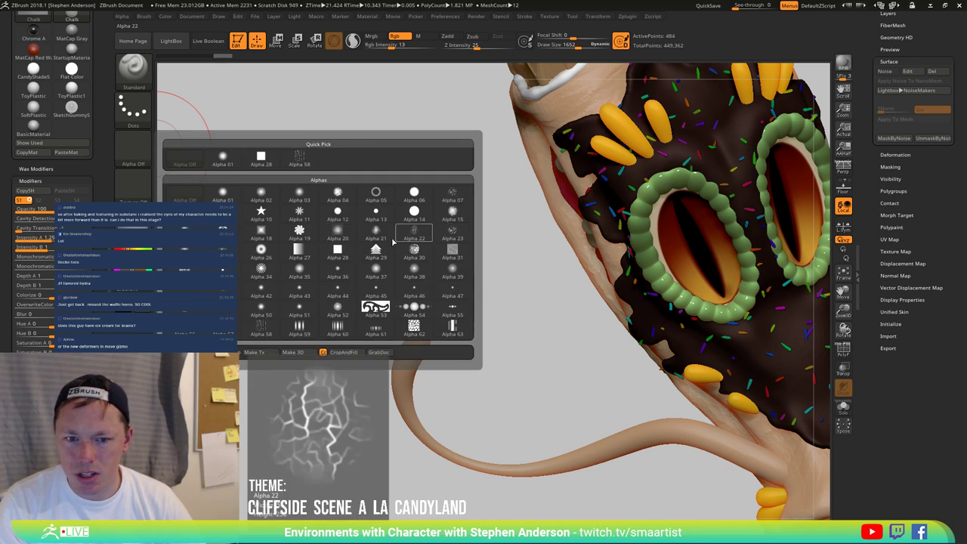
left_click(189, 231)
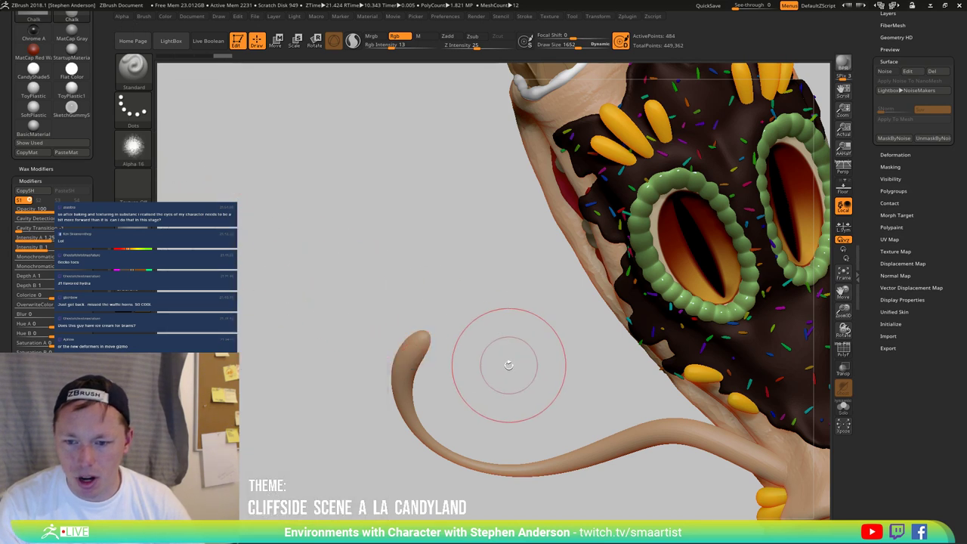
Step: Paint soft brown shading over the curled tip of the dragon's antenna
left_click(421, 337)
left_click(425, 331)
left_click(424, 339)
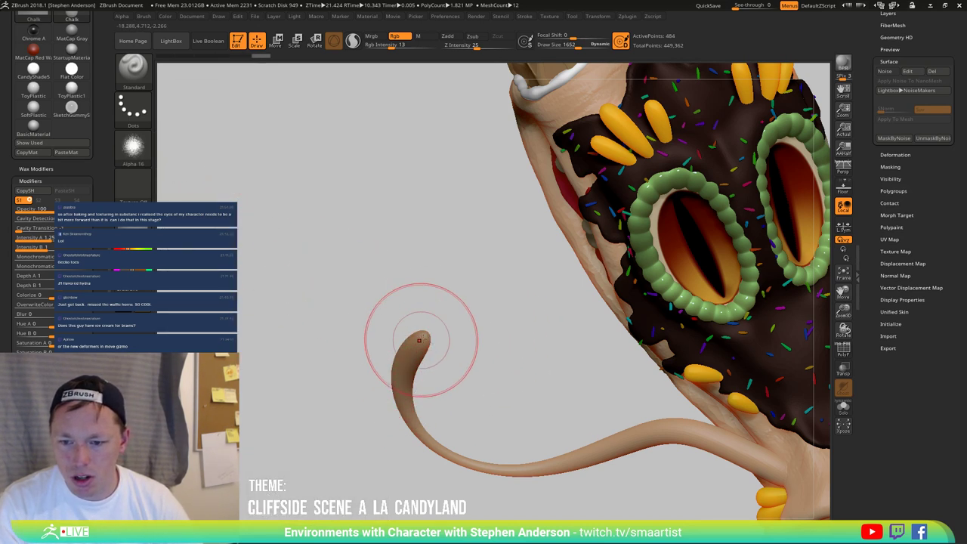
left_click(421, 340)
mouse_move(425, 361)
left_mouse_down()
mouse_move(514, 371)
mouse_move(498, 368)
left_mouse_up()
mouse_move(407, 345)
left_mouse_down()
mouse_move(383, 392)
mouse_move(334, 402)
left_mouse_up()
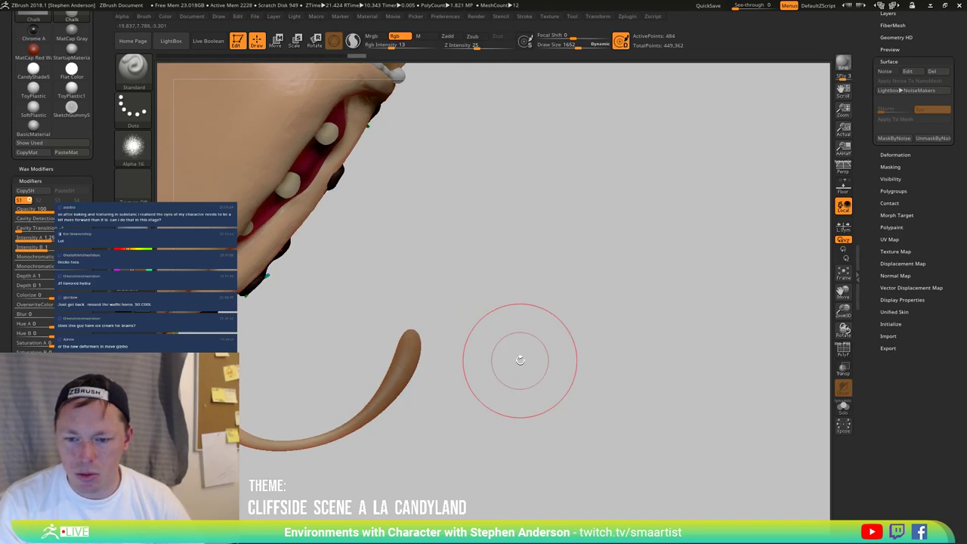
mouse_move(519, 361)
left_mouse_down()
mouse_move(435, 335)
mouse_move(361, 385)
mouse_move(386, 431)
left_mouse_up()
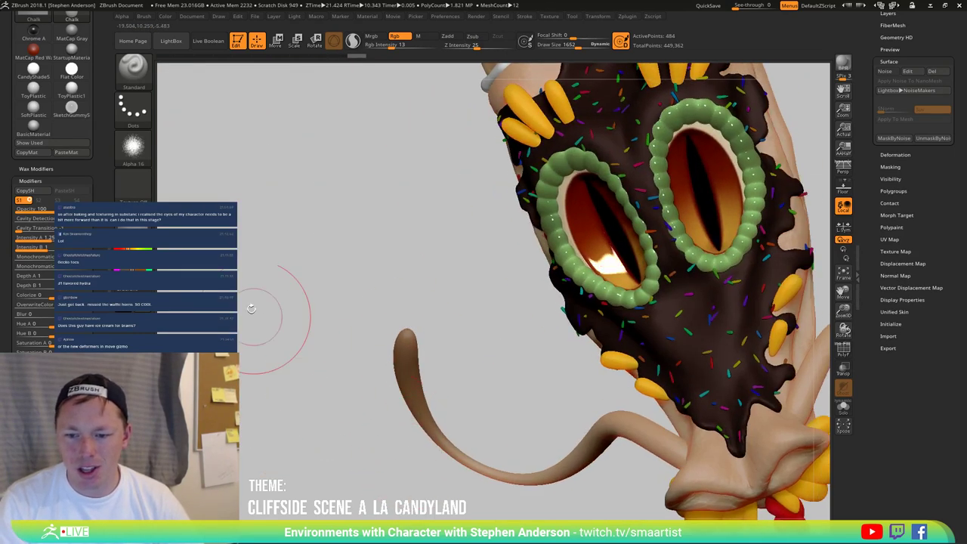
Step: Remove the alpha from the brush and check the wireframe of the antennae
left_click(133, 147)
left_click(169, 163)
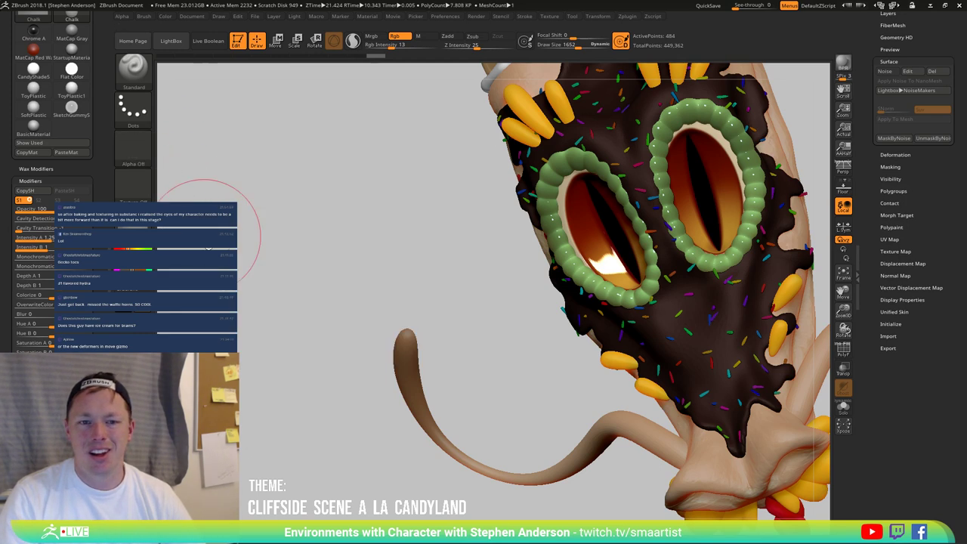
right_click_drag(416, 362, 557, 380)
key("shift+f")
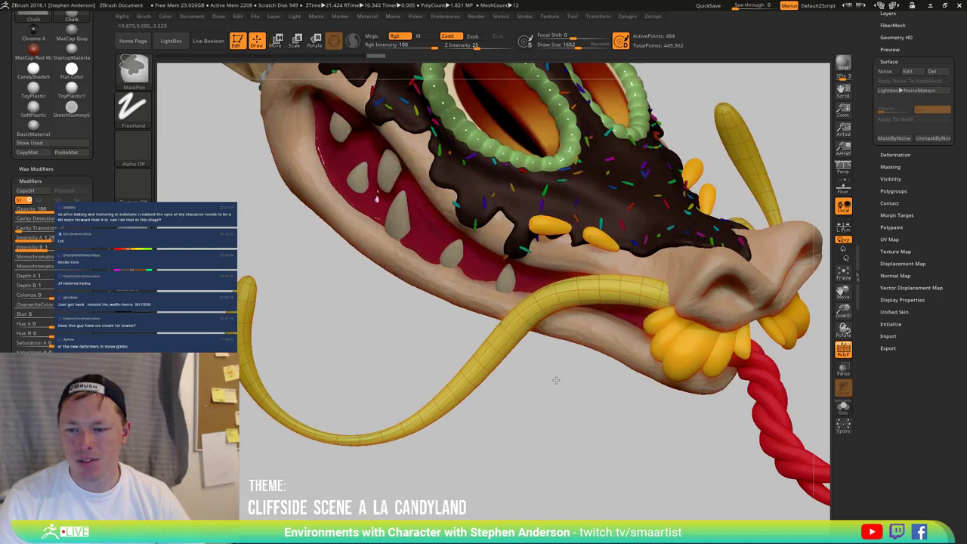
key("shift+f")
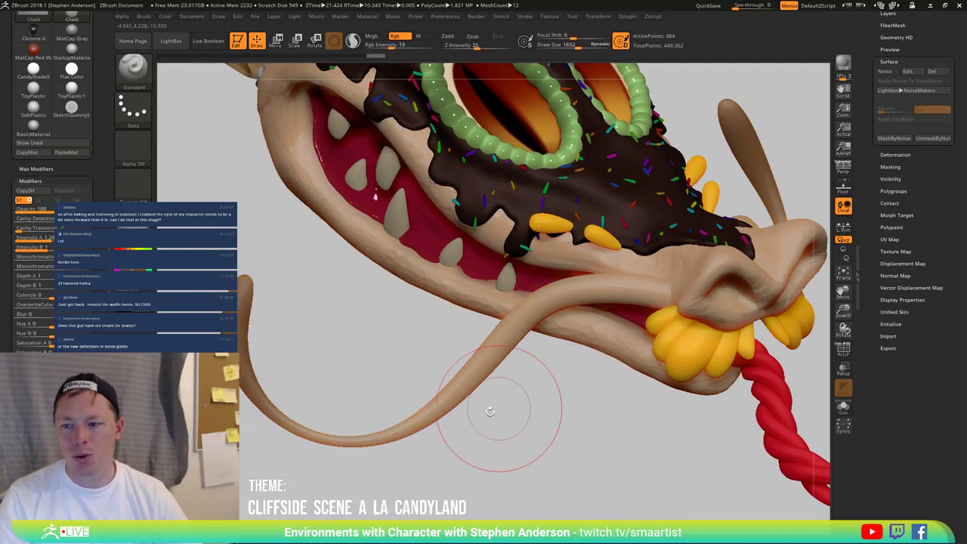
Step: Make the Dragon1_1 head the active subtool and paint soft brown shading over the nose with a draw size of 783
mouse_move(490, 414)
right_mouse_down("ctrl")
mouse_move(317, 388)
mouse_move(317, 376)
mouse_move(275, 367)
right_mouse_up("ctrl")
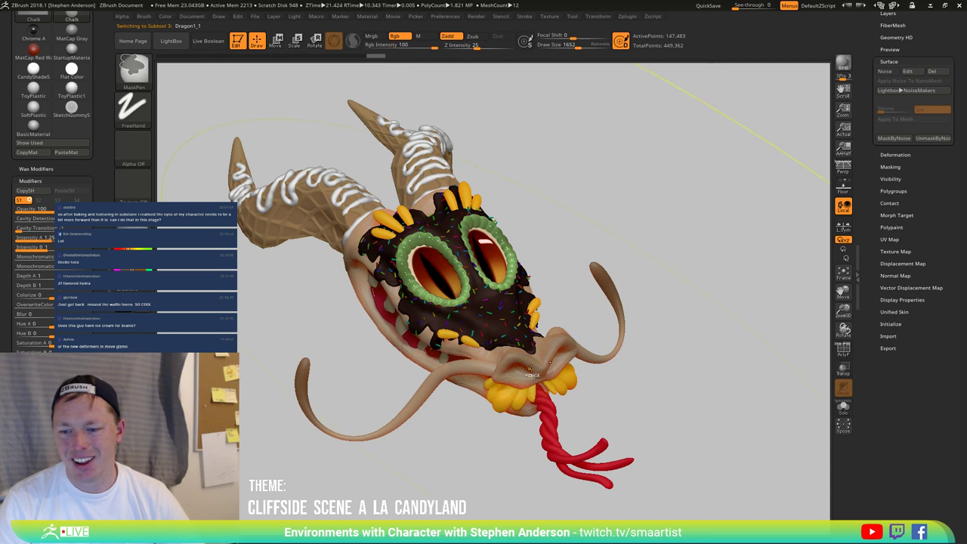
key("s")
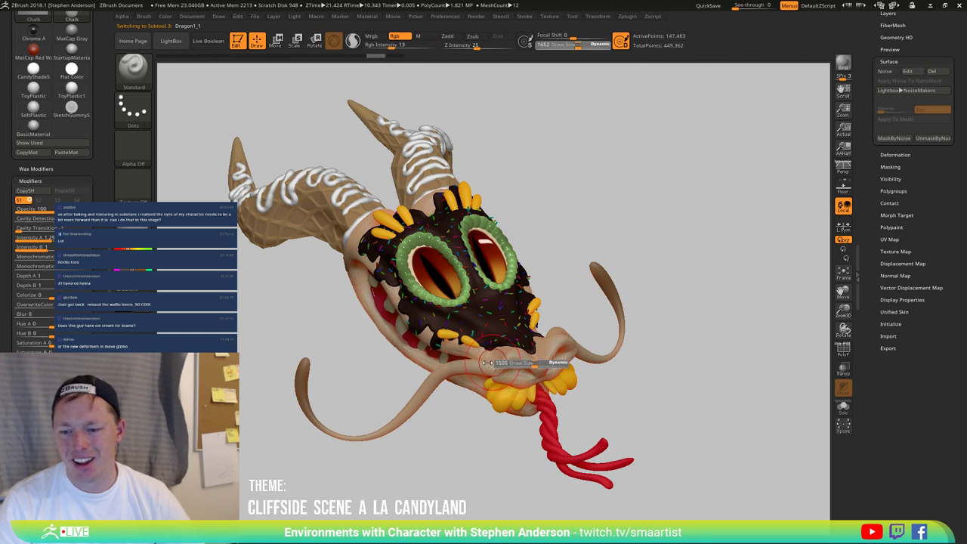
mouse_move(520, 355)
right_mouse_down("ctrl")
mouse_move(533, 367)
mouse_move(554, 361)
mouse_move(550, 383)
mouse_move(500, 370)
right_mouse_up("ctrl")
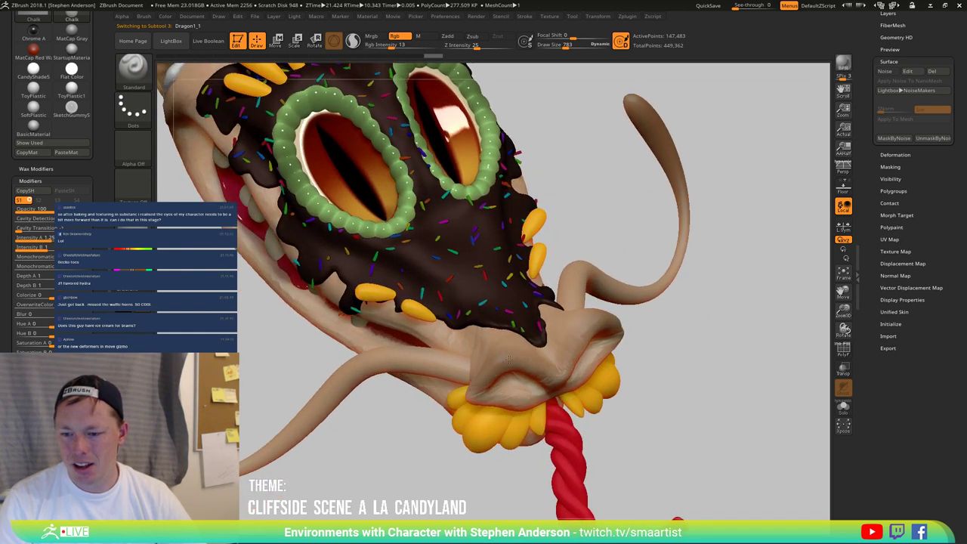
right_click_drag(509, 373, 540, 385)
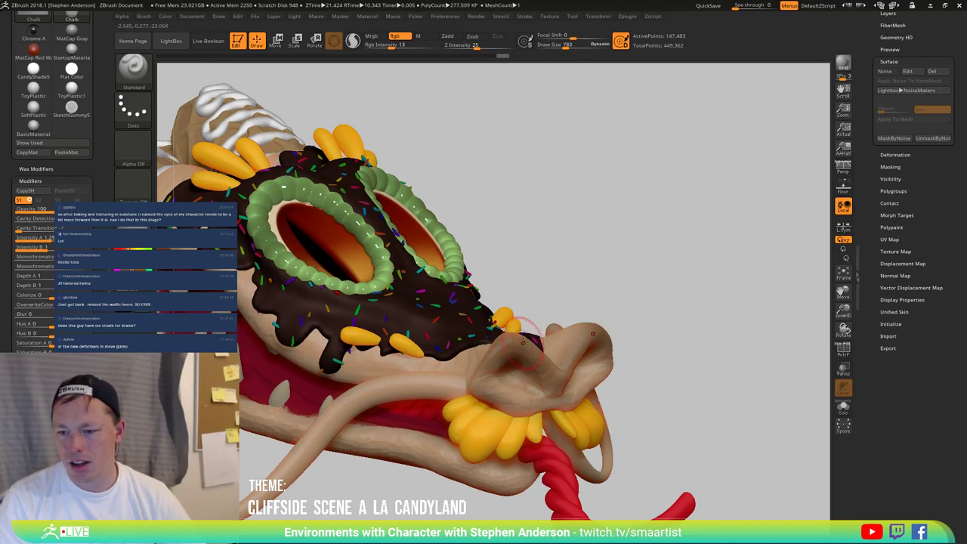
right_click_drag(522, 341, 567, 299)
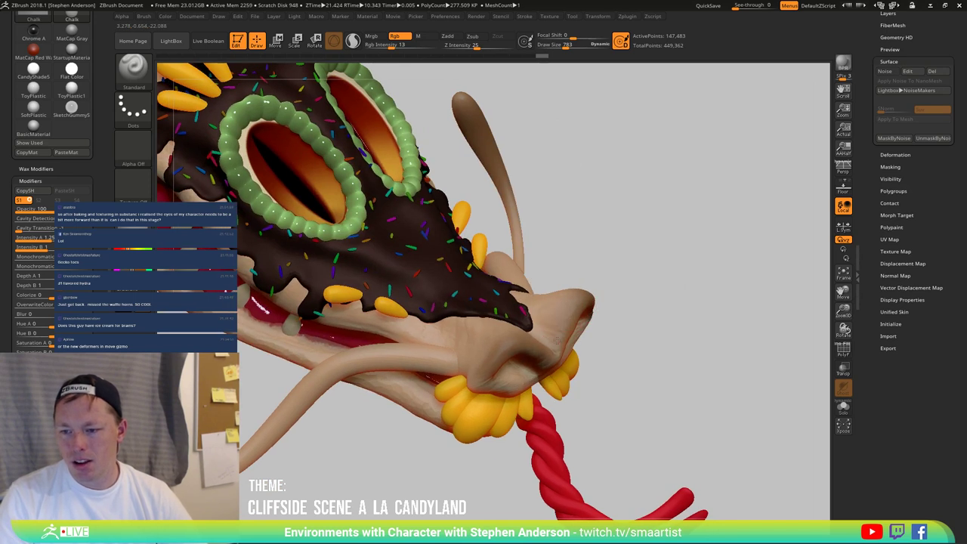
right_click_drag(556, 342, 597, 274)
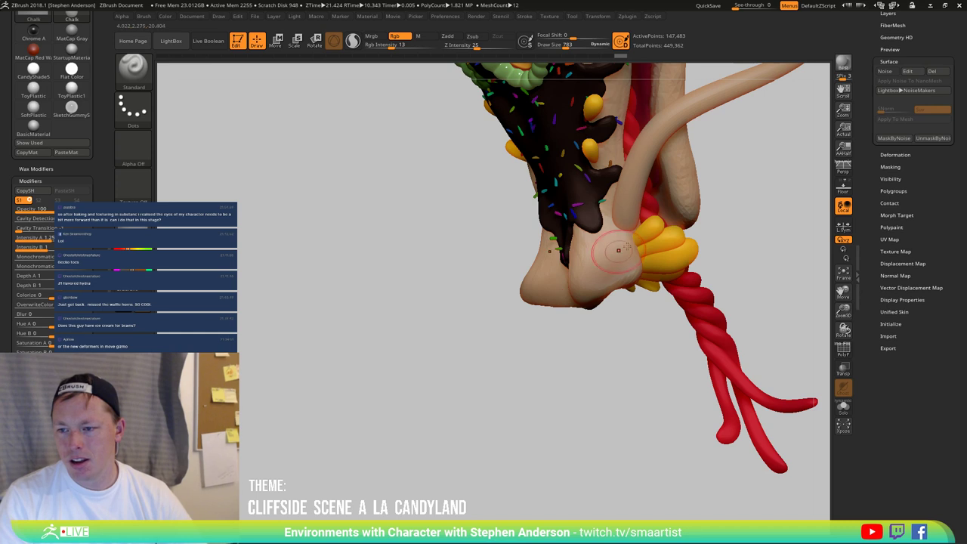
right_click_drag(561, 302, 626, 286)
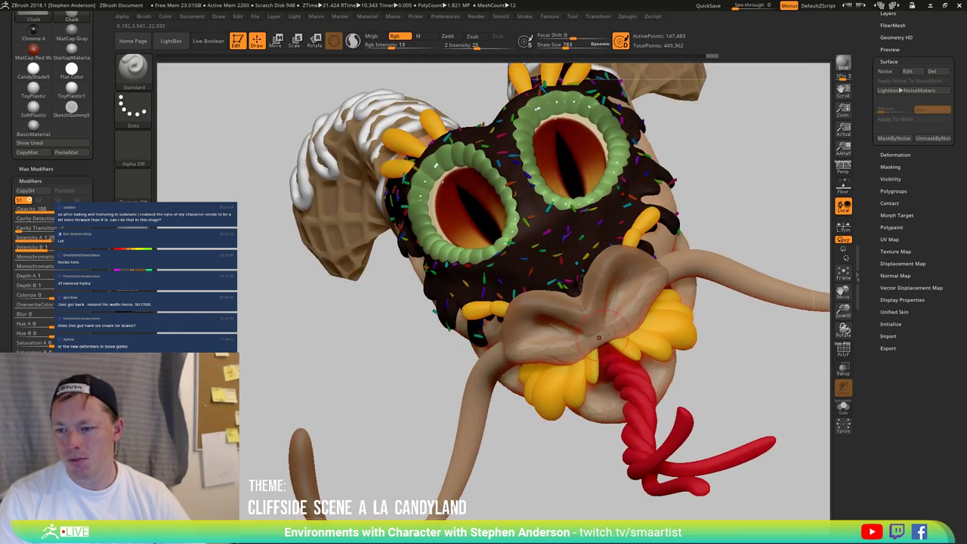
right_click_drag(599, 337, 580, 417)
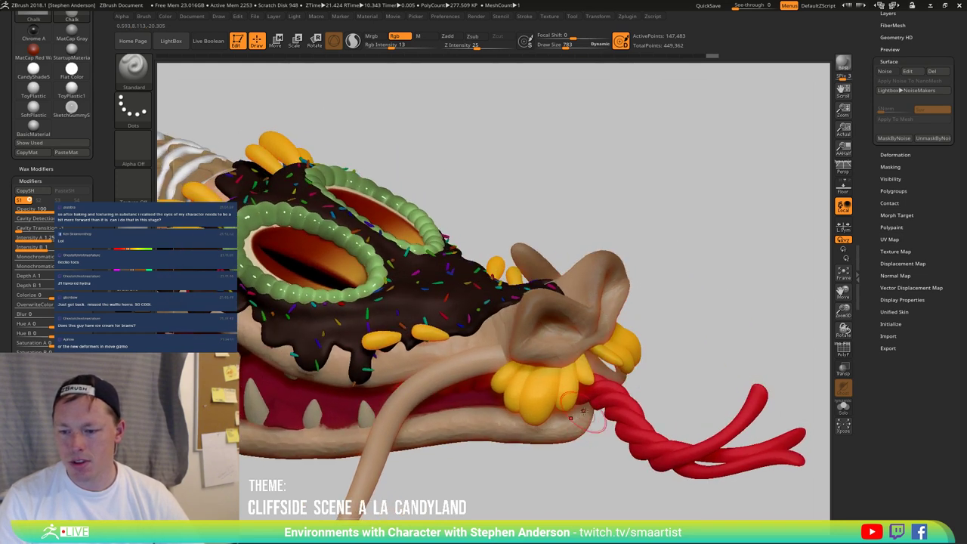
right_click_drag(516, 441, 670, 354, "alt")
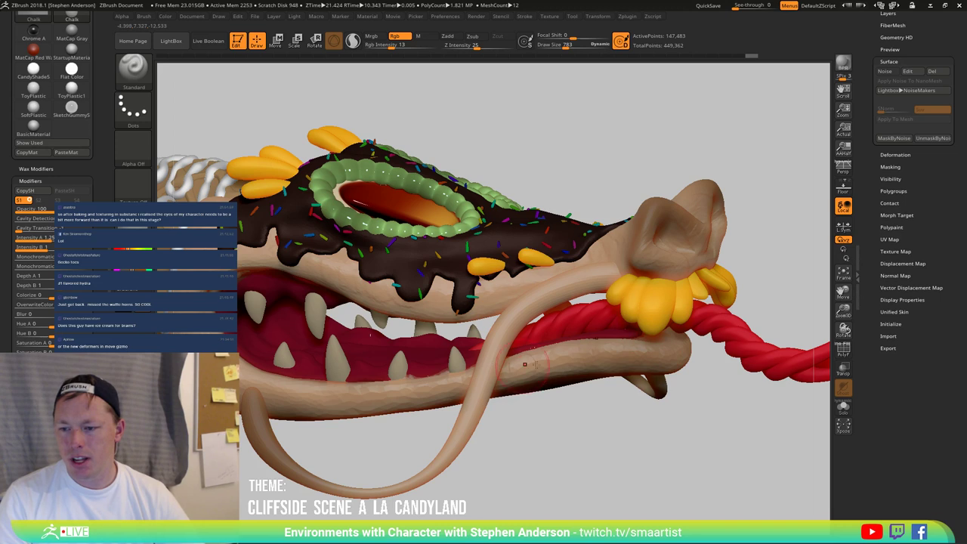
Step: Undo the last five paint strokes on the dragon's head
key("ctrl+z")
key("ctrl+z")
key("ctrl+z")
key("ctrl+z")
key("ctrl+z")
Step: Set the draw size to 1609 and shade the skin of the head beneath the base of the waffle horns
mouse_move(617, 275)
right_mouse_down()
mouse_move(595, 294)
mouse_move(601, 261)
mouse_move(362, 280)
right_mouse_up()
mouse_move(287, 287)
right_mouse_down("alt")
mouse_move(479, 299)
mouse_move(445, 296)
mouse_move(484, 274)
right_mouse_up("alt")
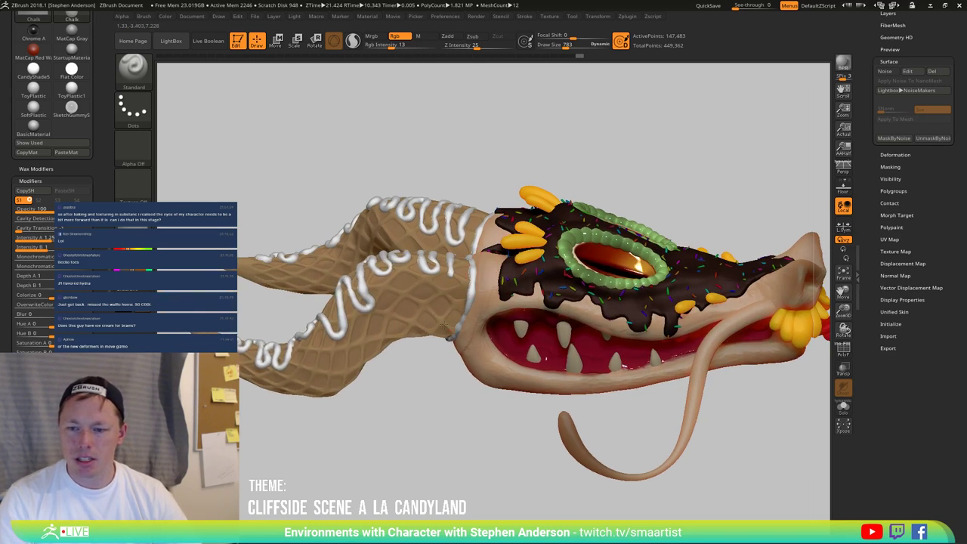
mouse_move(461, 324)
right_mouse_down()
mouse_move(510, 269)
mouse_move(492, 235)
right_mouse_up()
key("s")
left_click_drag(487, 248, 496, 249)
key("s")
mouse_move(451, 324)
right_mouse_down()
mouse_move(472, 271)
mouse_move(448, 324)
right_mouse_up()
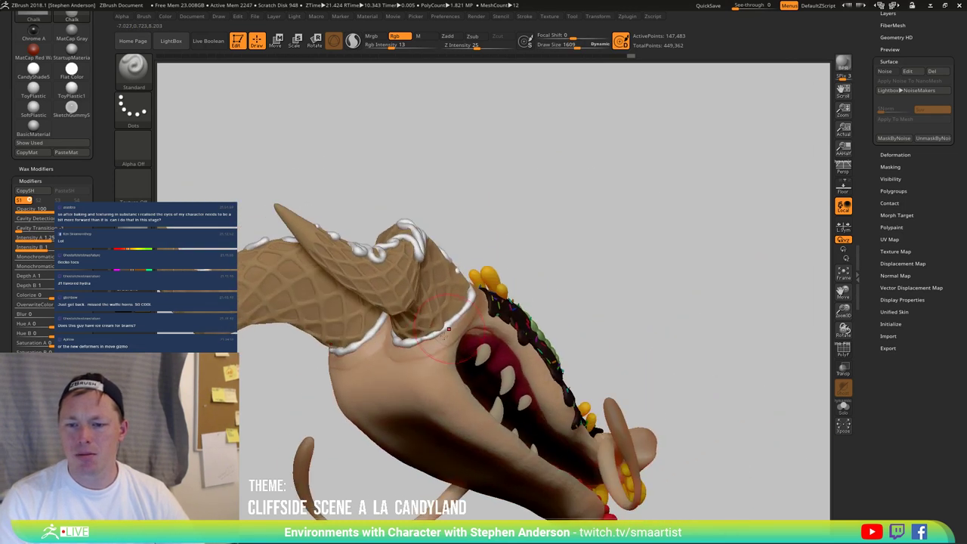
mouse_move(408, 347)
left_mouse_down()
mouse_move(384, 345)
mouse_move(400, 370)
left_mouse_up()
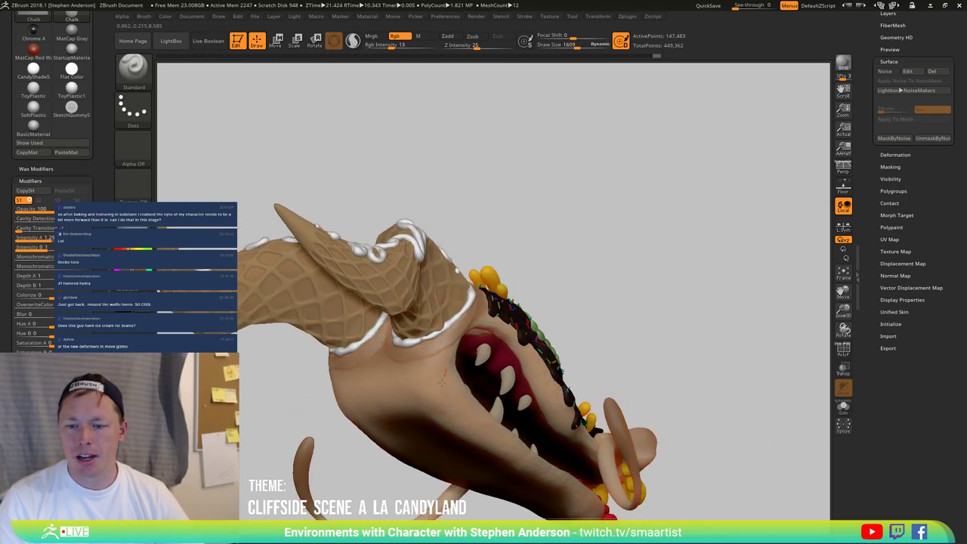
Step: Shade the dragon's nose and nostrils brown, reducing the draw size to 669 for the tighter areas
mouse_move(494, 420)
right_mouse_down()
mouse_move(505, 453)
mouse_move(504, 393)
mouse_move(484, 408)
mouse_move(494, 342)
mouse_move(427, 340)
mouse_move(523, 340)
mouse_move(578, 402)
mouse_move(552, 406)
right_mouse_up()
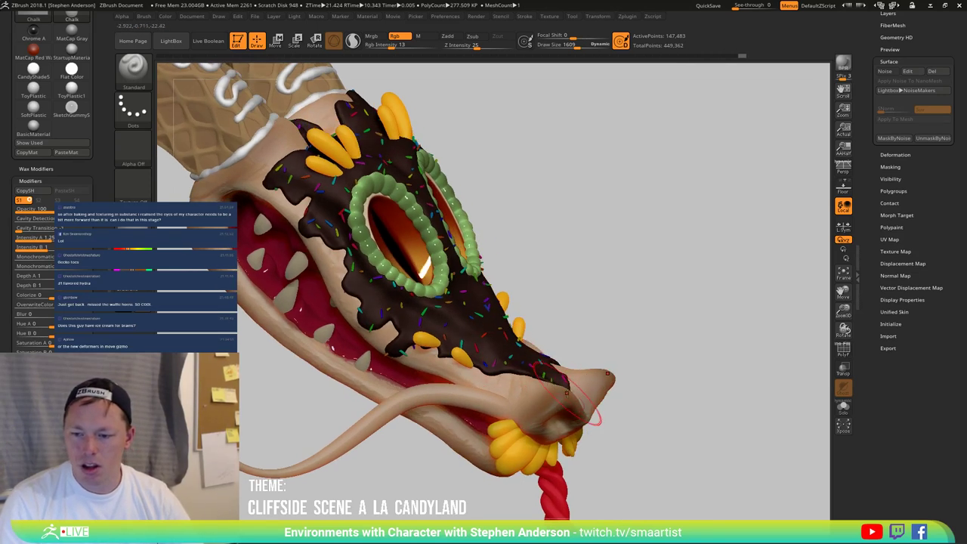
right_click_drag(566, 393, 639, 438)
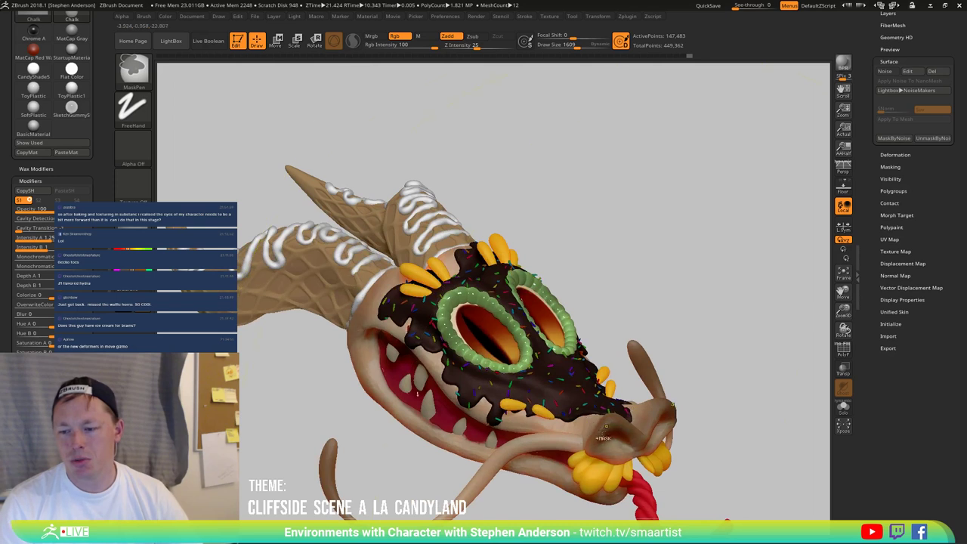
left_click_drag(623, 448, 643, 451)
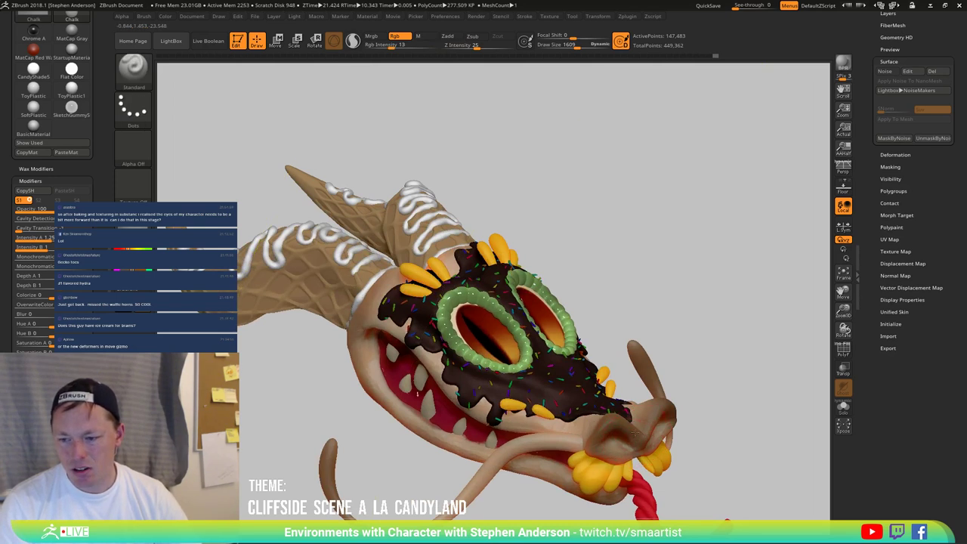
right_click_drag(634, 433, 604, 400)
key("s")
left_click_drag(650, 458, 635, 458)
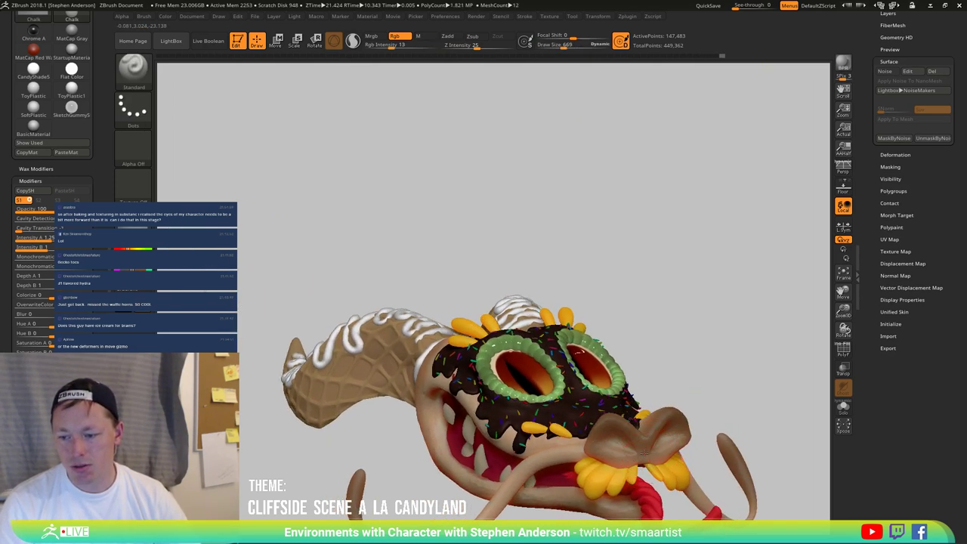
mouse_move(617, 450)
right_mouse_down()
mouse_move(601, 407)
mouse_move(613, 444)
right_mouse_up()
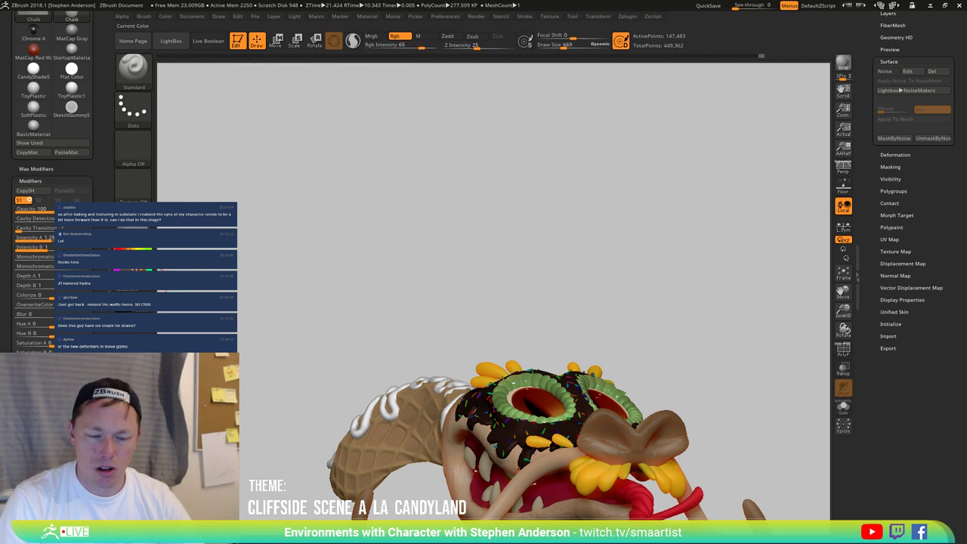
Step: Give the brush Alpha 16 and darken the tops of the nostrils at an RGB intensity of 65
left_click(133, 151)
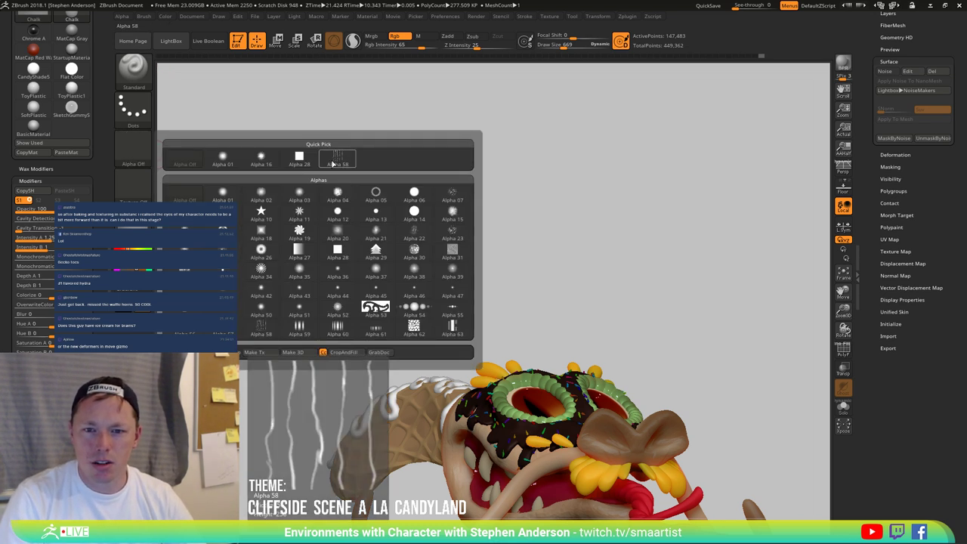
left_click(261, 162)
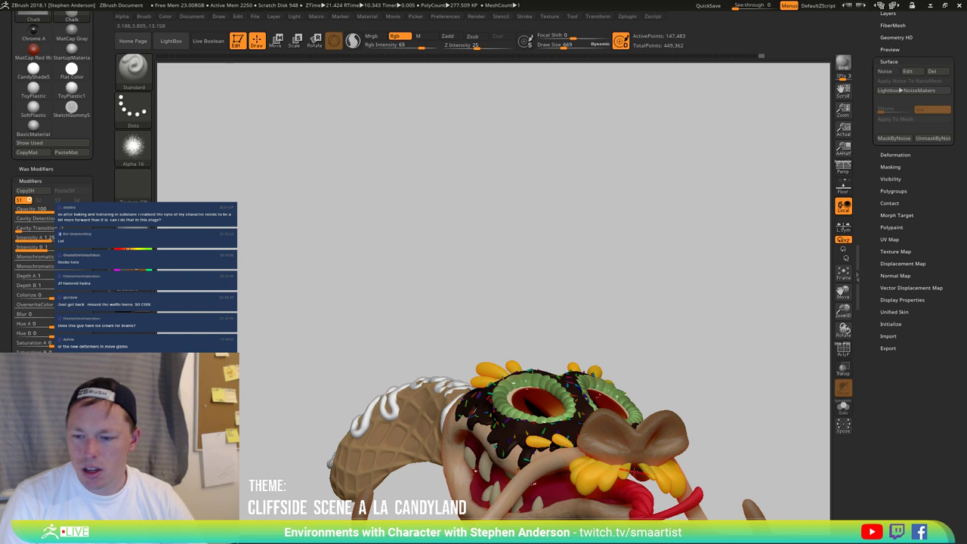
right_click_drag(658, 461, 626, 423, "ctrl")
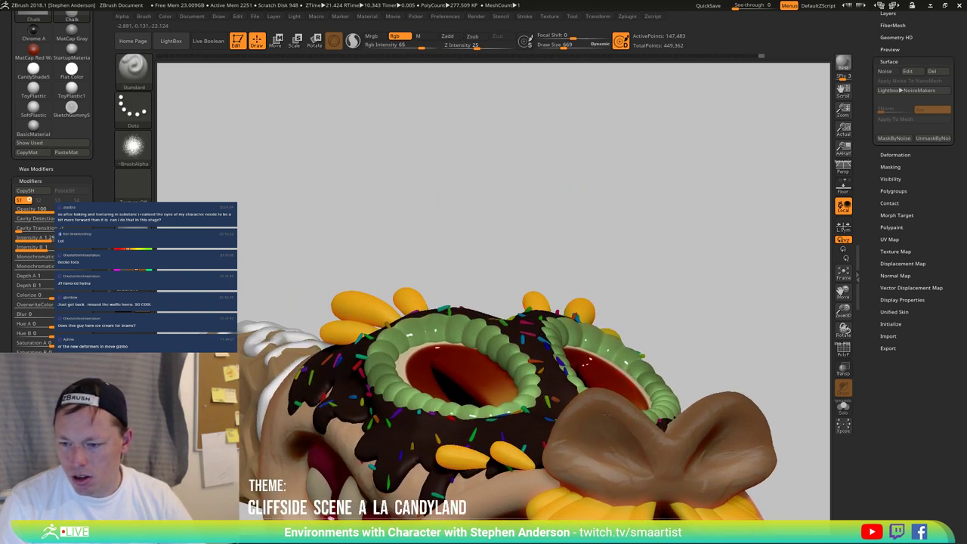
right_click_drag(613, 362, 626, 405)
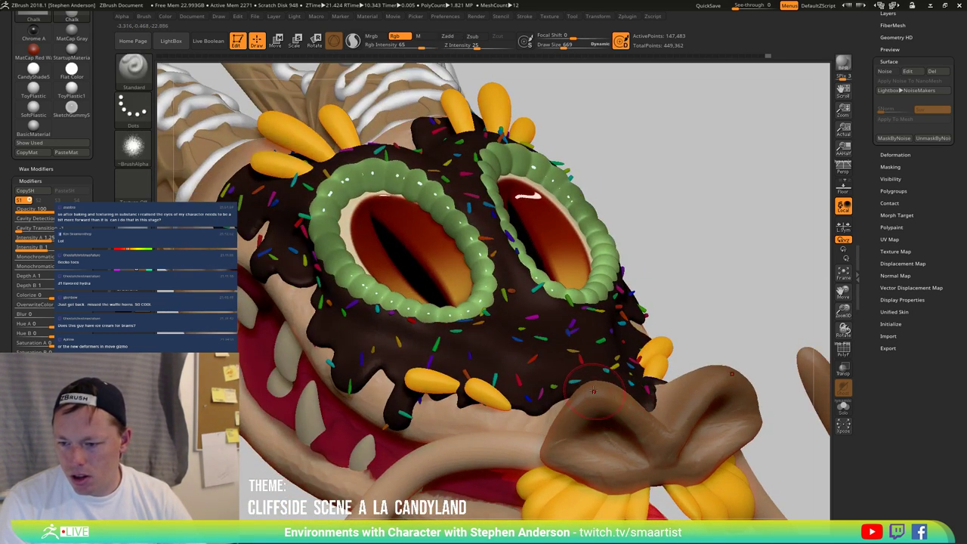
Step: Set the draw size to 578 and deepen the brown shading in the middle of the nose between the nostrils
key("s")
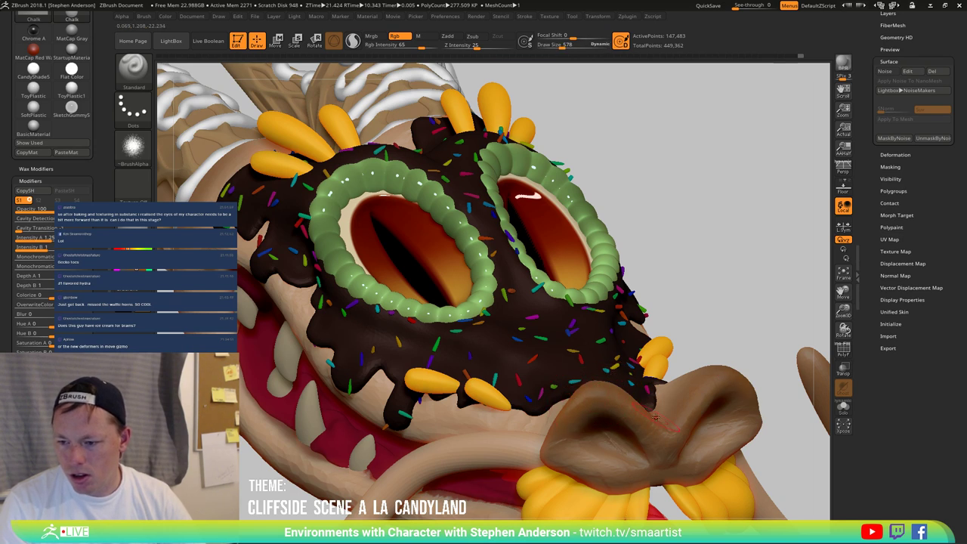
right_click_drag(574, 414, 537, 462)
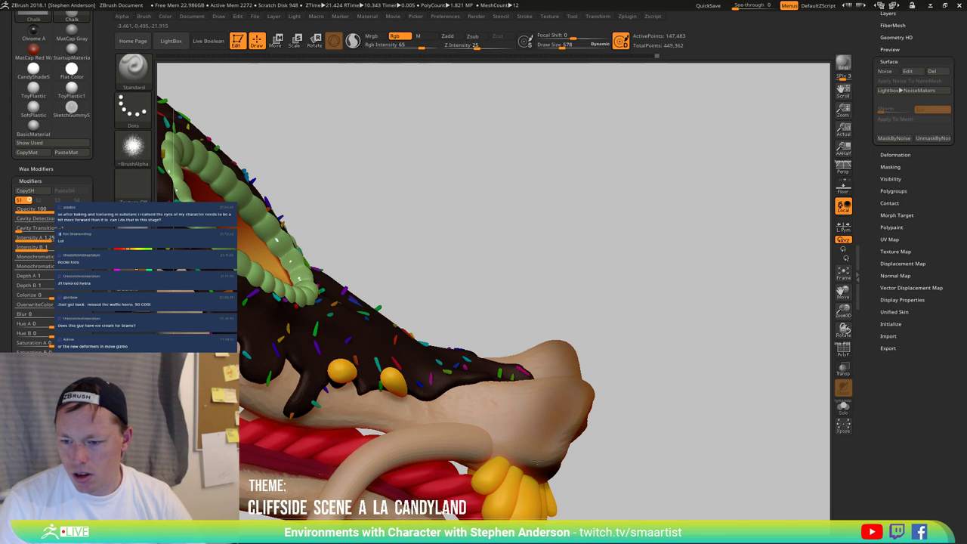
right_click_drag(563, 411, 593, 372)
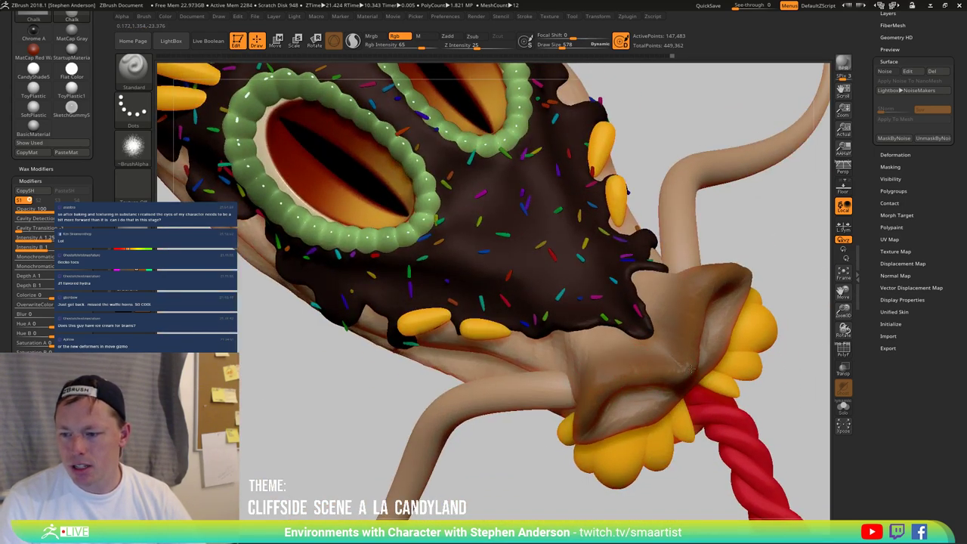
right_click_drag(662, 398, 674, 337)
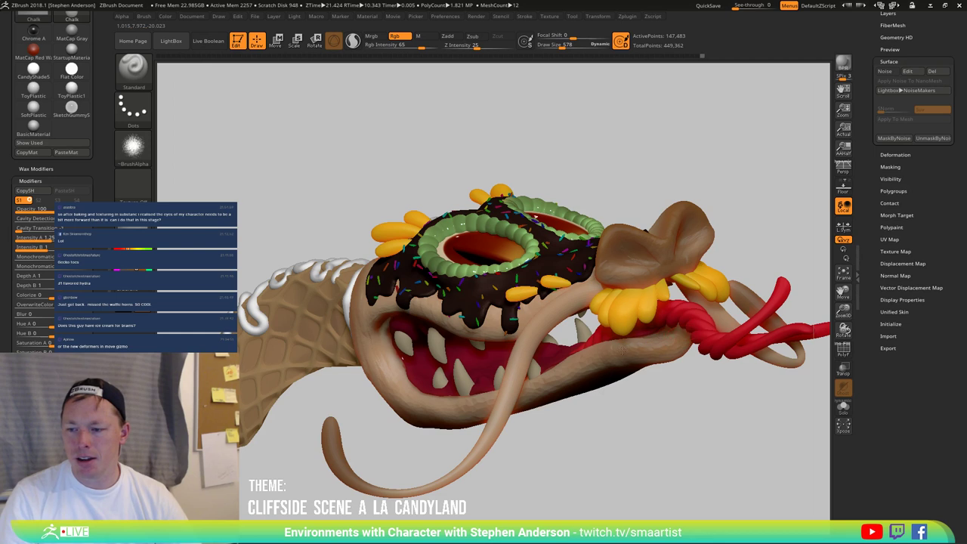
Step: Switch to the antennae subtool and darken the antennae tips with brown at a draw size of 1444
right_click_drag(618, 345, 432, 431)
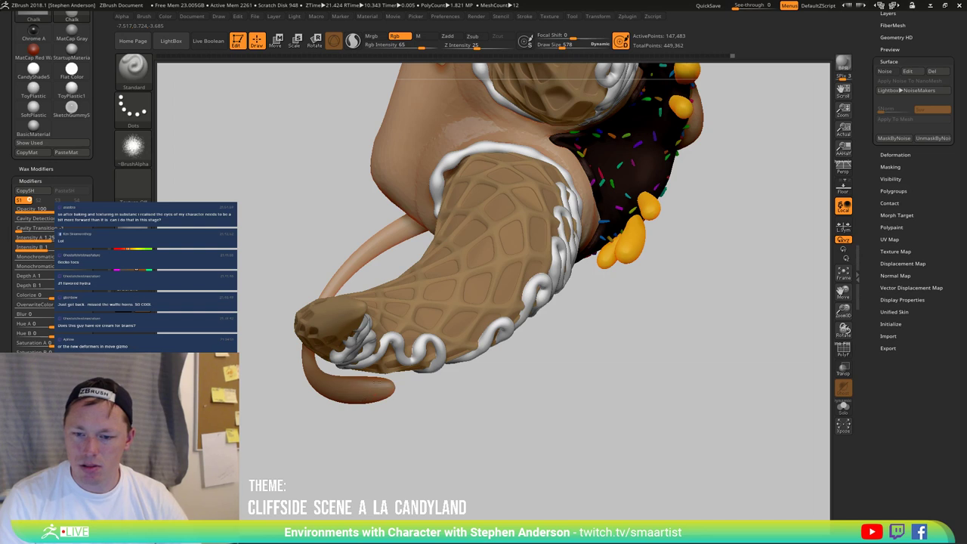
right_click_drag(398, 386, 401, 408)
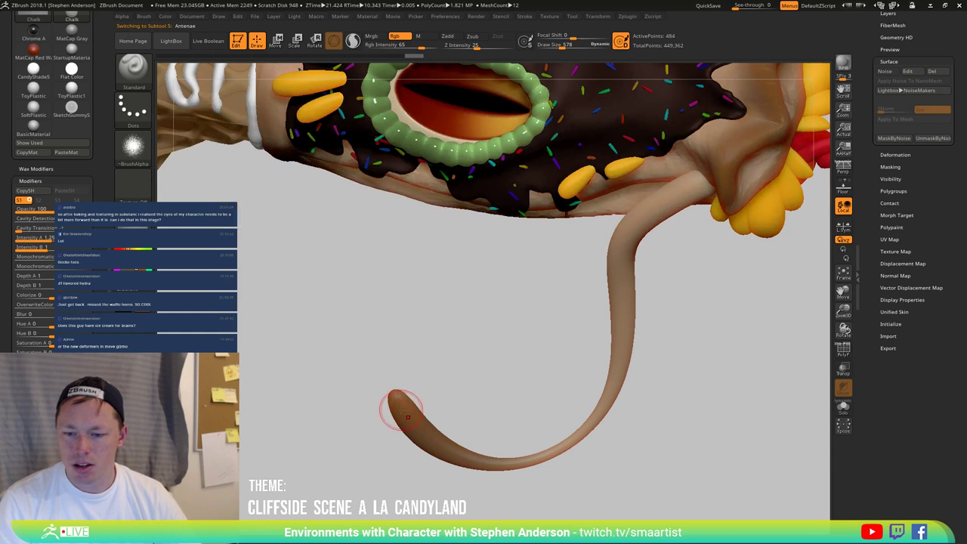
key("s")
mouse_move(401, 410)
left_mouse_down()
mouse_move(417, 412)
mouse_move(423, 455)
mouse_move(382, 437)
left_mouse_up()
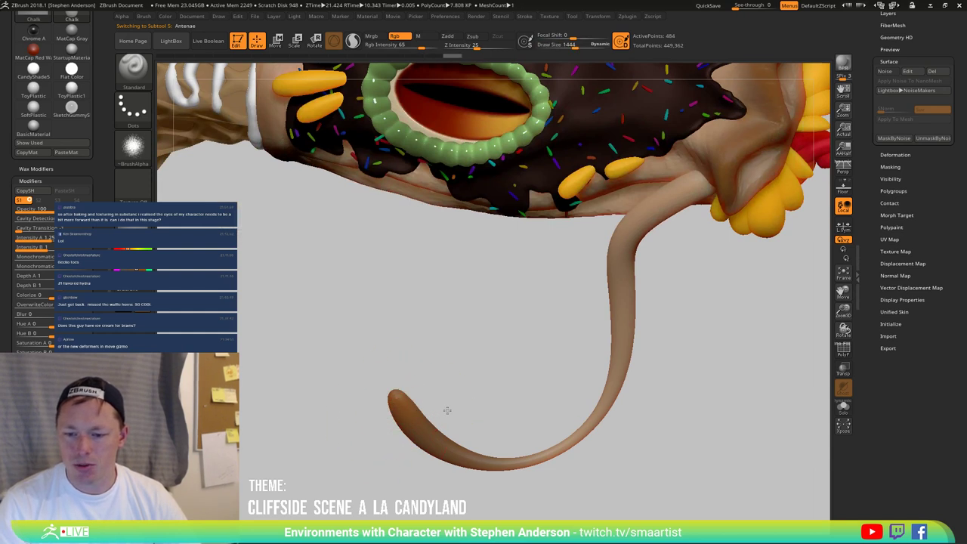
mouse_move(447, 410)
right_mouse_down()
mouse_move(492, 403)
mouse_move(436, 407)
mouse_move(356, 391)
mouse_move(362, 401)
right_mouse_up()
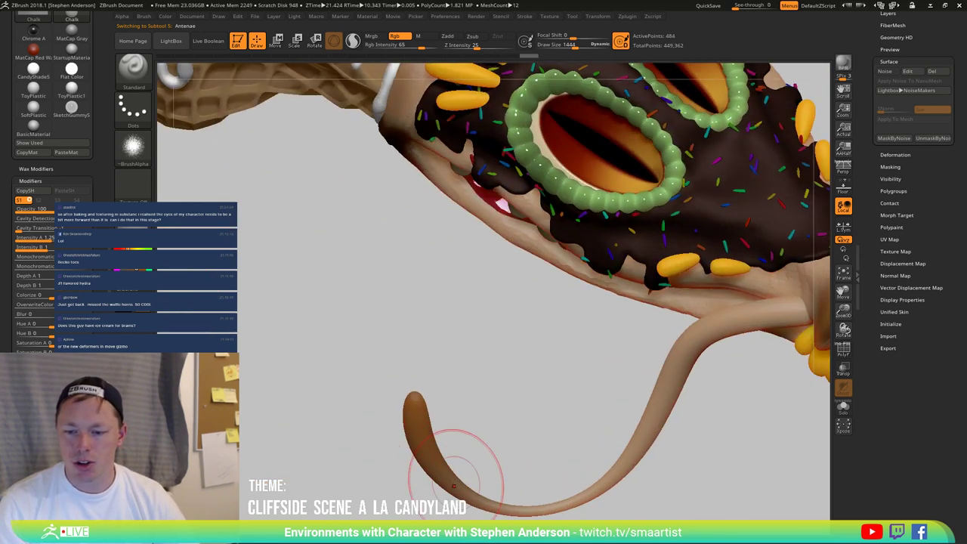
mouse_move(453, 486)
right_mouse_down("ctrl")
mouse_move(419, 380)
mouse_move(520, 423)
mouse_move(539, 362)
mouse_move(504, 407)
mouse_move(508, 445)
mouse_move(551, 317)
mouse_move(504, 363)
mouse_move(527, 391)
right_mouse_up("ctrl")
right_click_drag(432, 323, 397, 328)
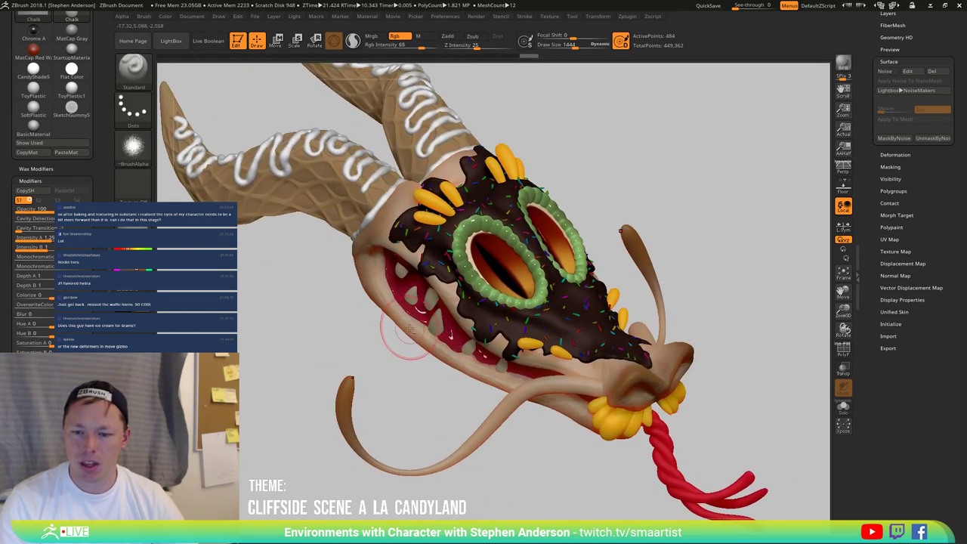
Step: Isolate the dragon's head subtool with its mask inverted and shade the gums and inner edges of the mouth brown
left_click(435, 334, "alt")
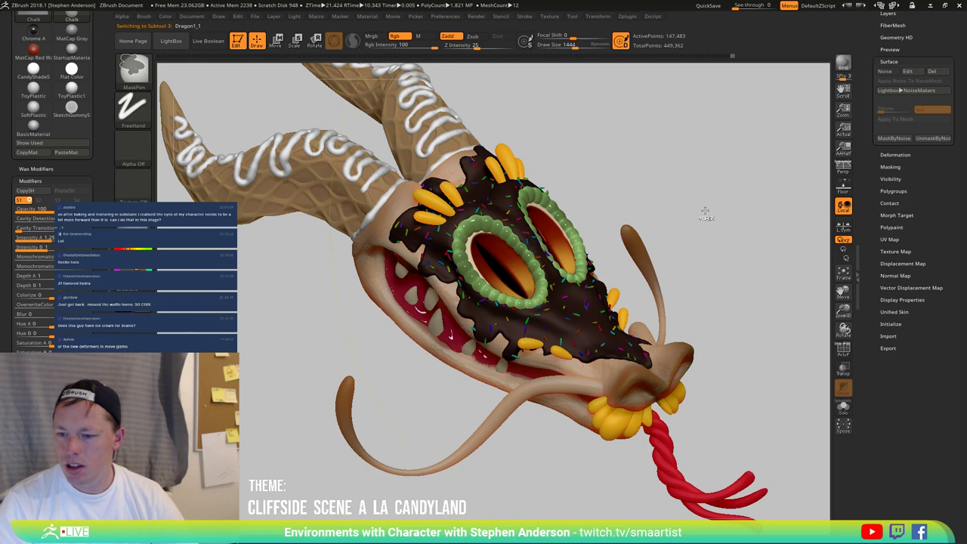
left_click(744, 248, "ctrl")
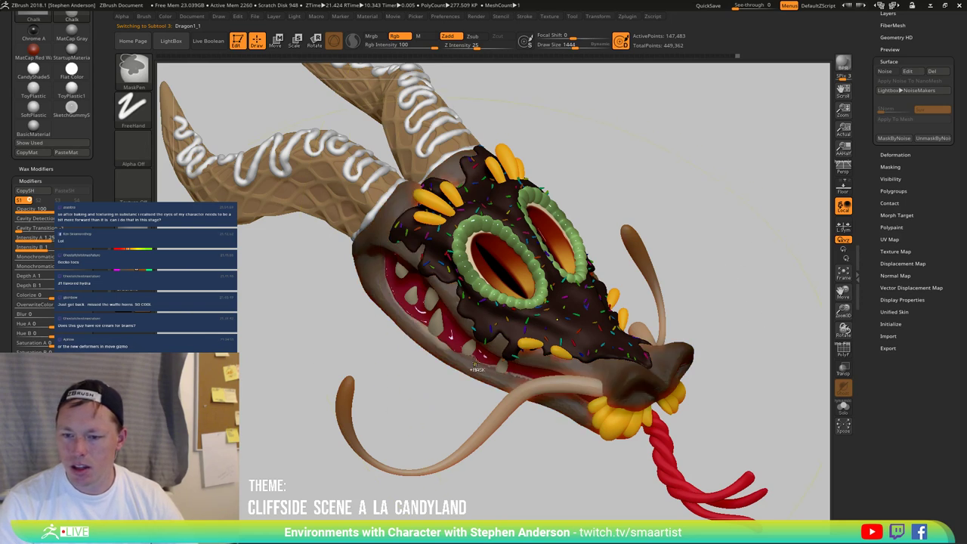
left_click(844, 412)
left_click_drag(691, 395, 355, 306)
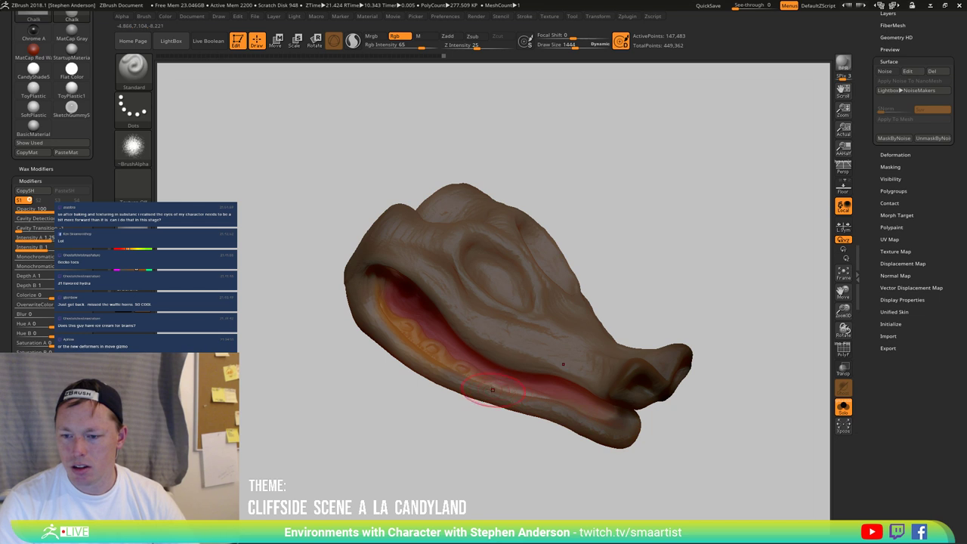
left_click_drag(633, 445, 616, 422)
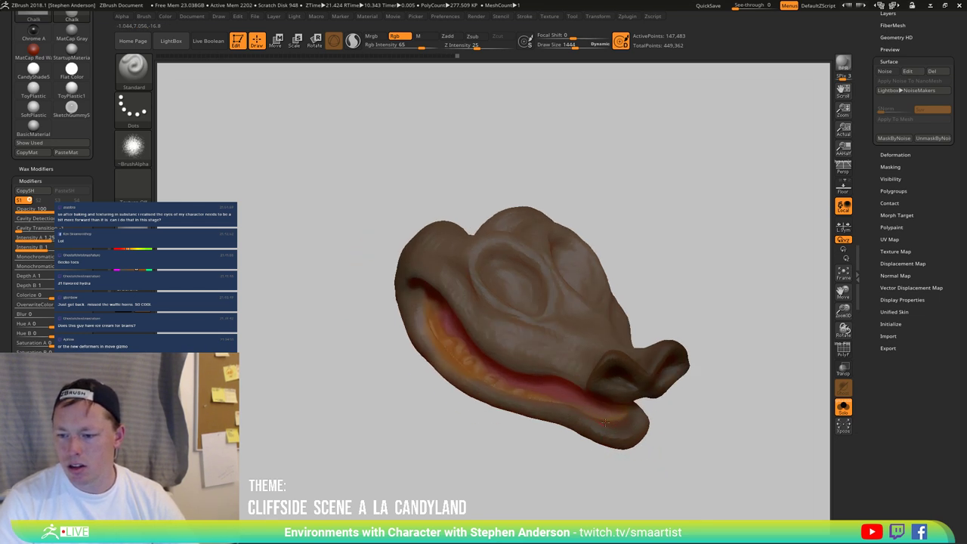
left_click_drag(704, 414, 637, 330)
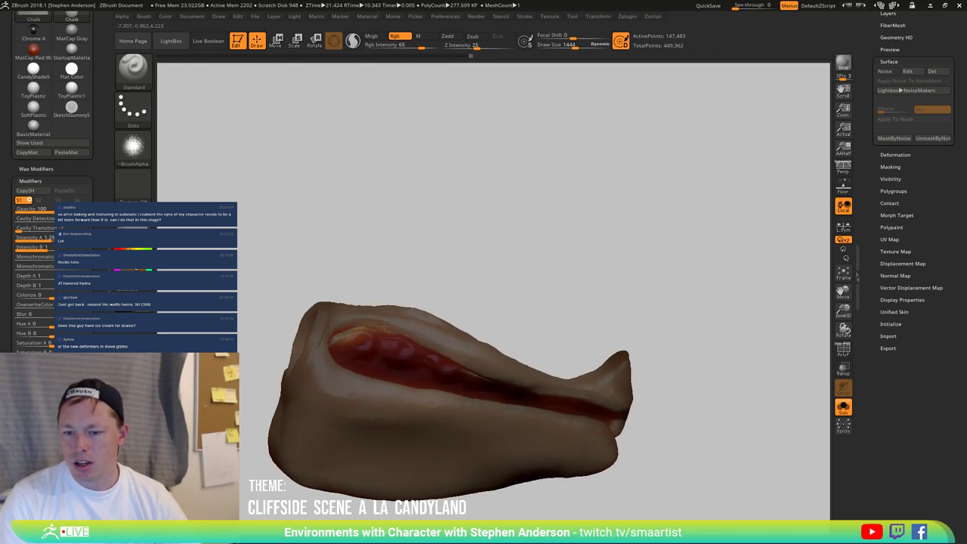
mouse_move(385, 325)
left_mouse_down()
mouse_move(496, 328)
mouse_move(521, 348)
left_mouse_up()
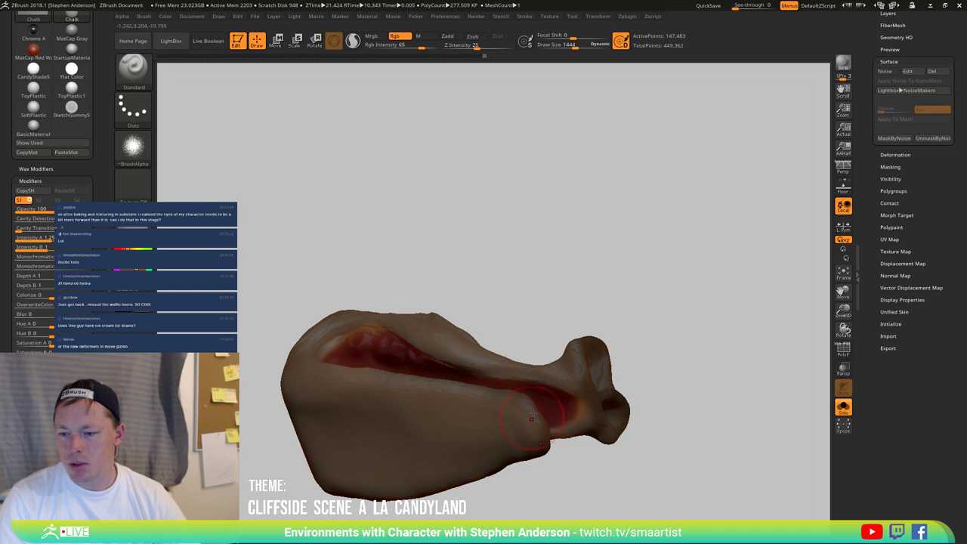
mouse_move(531, 416)
left_mouse_down()
mouse_move(593, 412)
mouse_move(631, 432)
mouse_move(624, 367)
mouse_move(702, 373)
left_mouse_up()
Step: Invert the head's mask back and shade the underside of the snout tip brown
left_click_drag(637, 260, 606, 294)
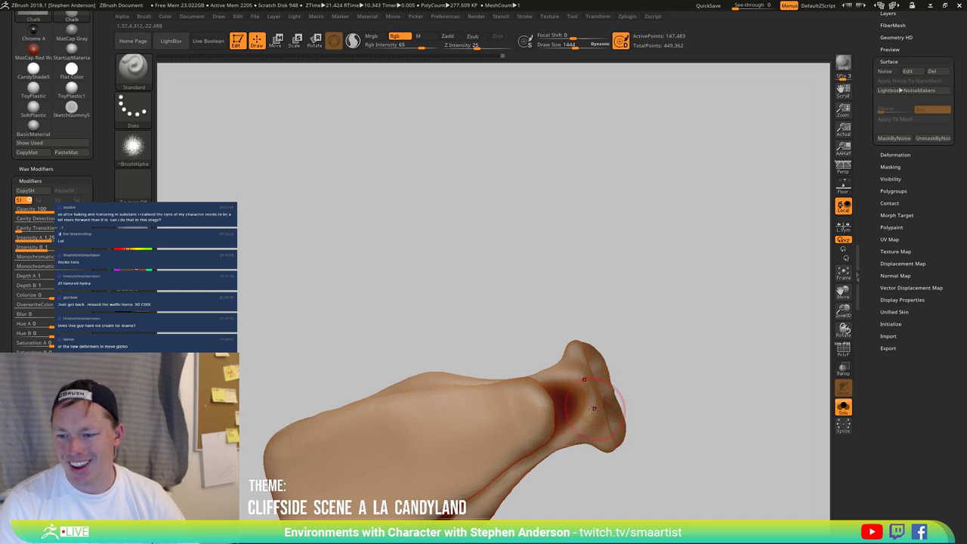
right_click_drag(527, 386, 543, 413)
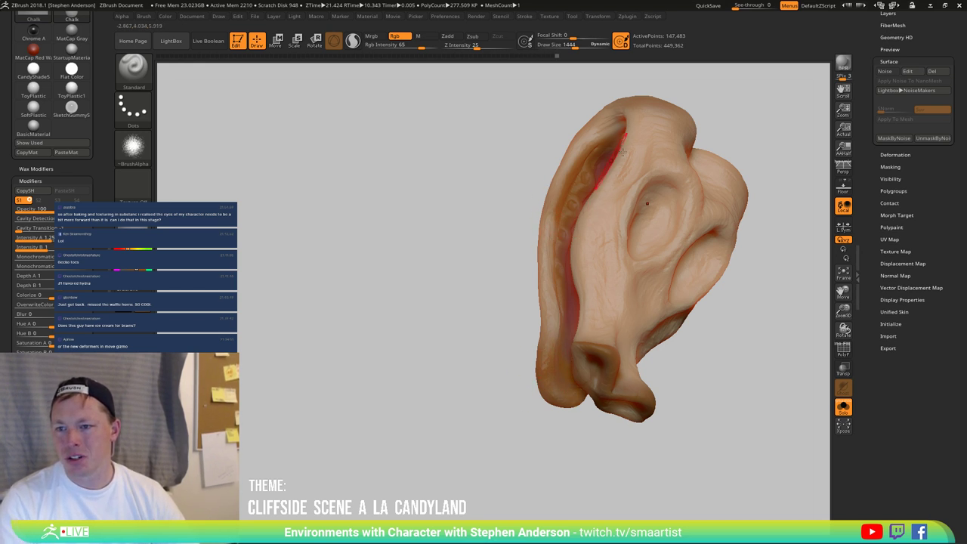
right_click_drag(586, 153, 623, 118)
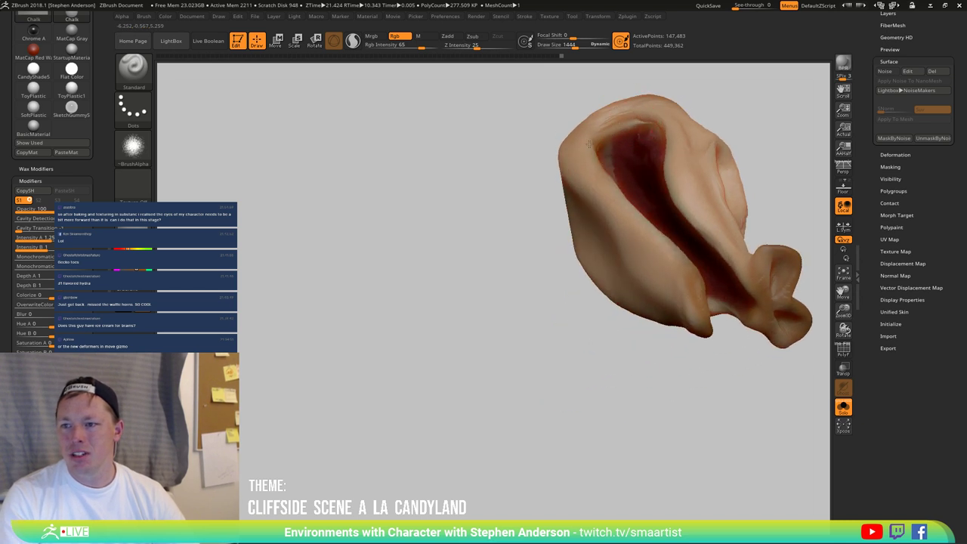
mouse_move(627, 118)
left_mouse_down()
mouse_move(604, 112)
mouse_move(645, 142)
left_mouse_up()
mouse_move(645, 143)
right_mouse_down()
mouse_move(650, 115)
mouse_move(633, 209)
mouse_move(504, 300)
mouse_move(524, 324)
mouse_move(524, 276)
mouse_move(587, 304)
mouse_move(492, 279)
mouse_move(519, 349)
mouse_move(571, 330)
right_mouse_up()
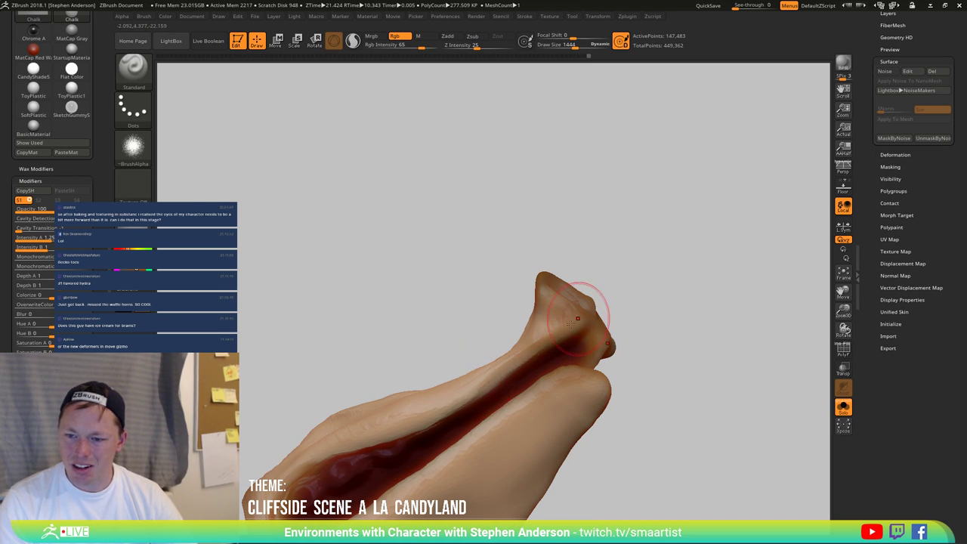
Step: Shade the top of the snout behind the nostrils brown, reducing the draw size to 1037
mouse_move(538, 337)
right_mouse_down()
mouse_move(574, 355)
mouse_move(503, 334)
mouse_move(557, 367)
right_mouse_up()
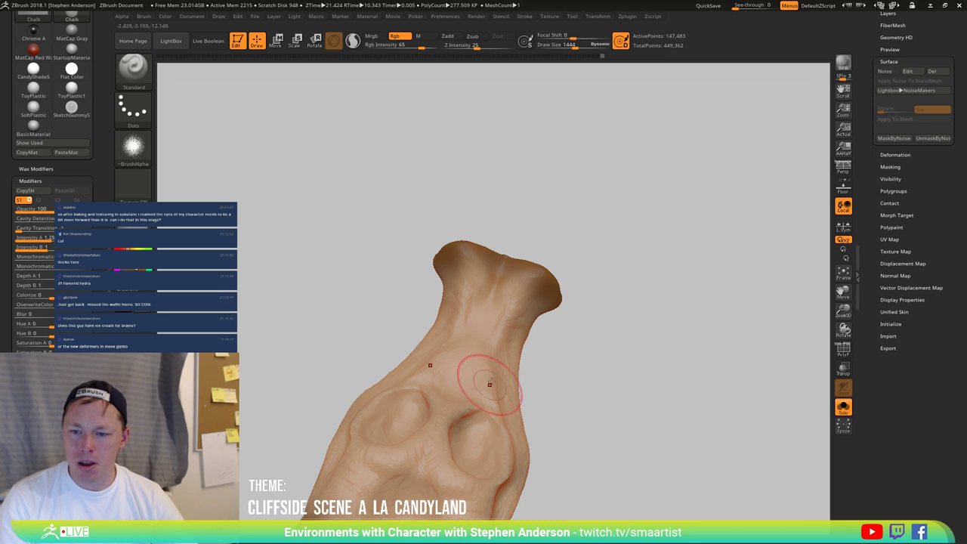
mouse_move(510, 395)
right_mouse_down()
mouse_move(494, 381)
mouse_move(538, 395)
mouse_move(567, 383)
mouse_move(532, 325)
right_mouse_up()
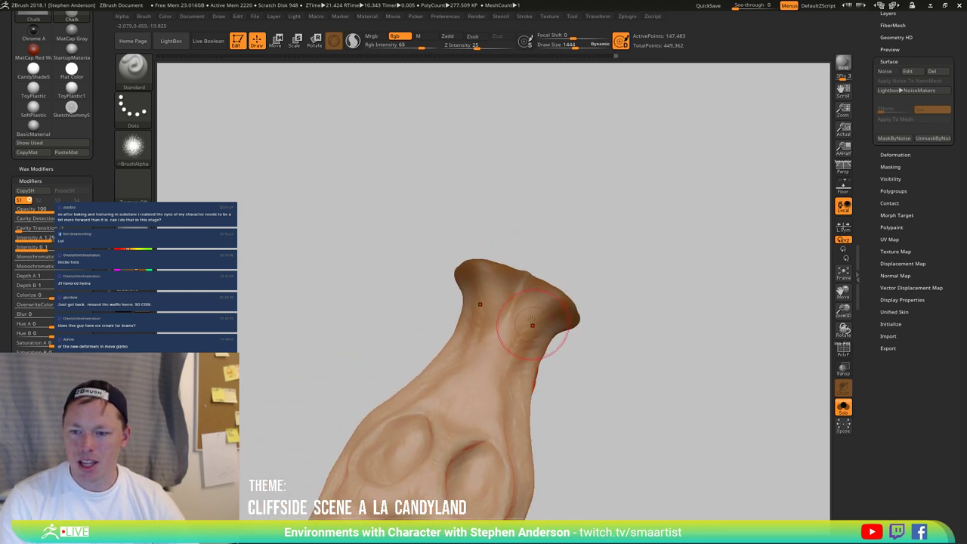
right_click_drag(499, 405, 557, 300)
key("s")
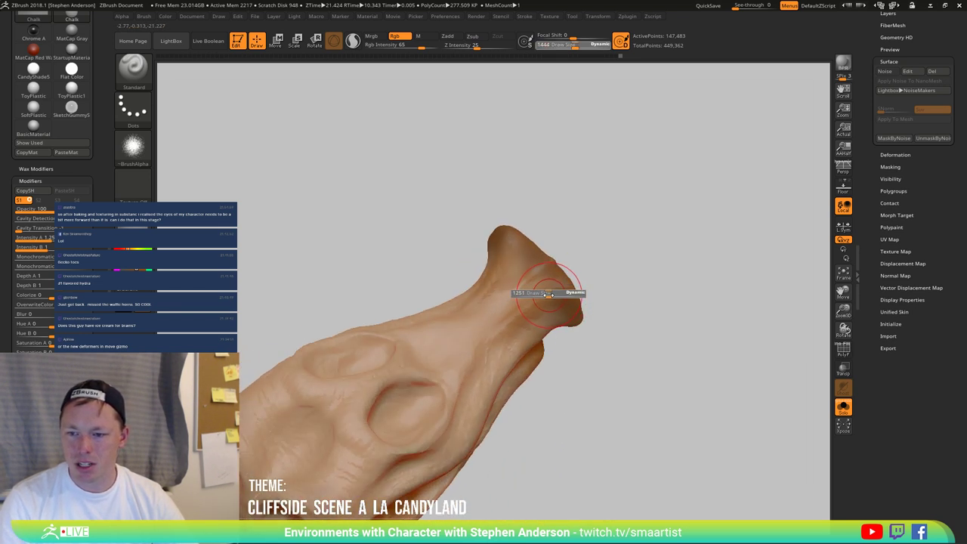
left_click_drag(550, 293, 545, 292)
left_click_drag(521, 301, 503, 336)
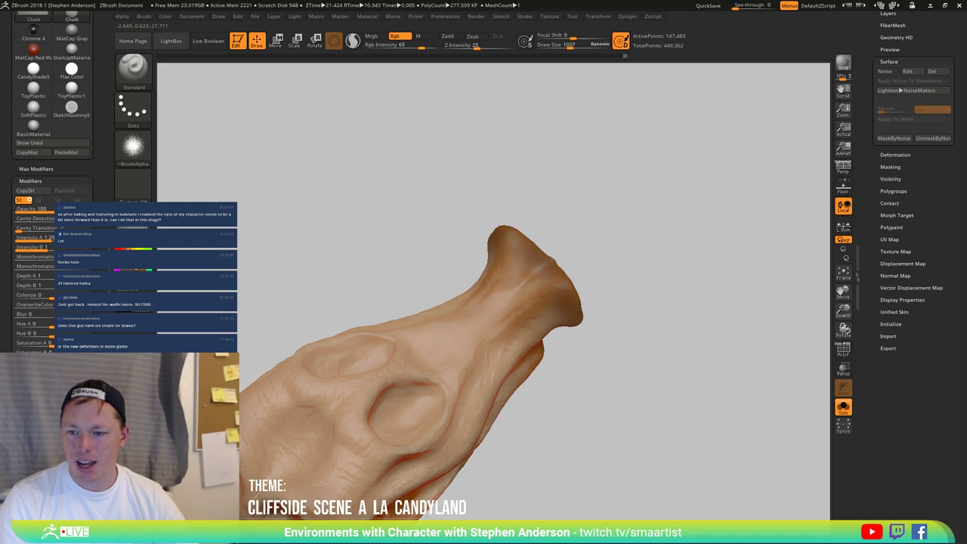
Step: Shade the rim of the lower jaw brown and show all the other parts of the dragon again
mouse_move(610, 300)
right_mouse_down()
mouse_move(533, 362)
mouse_move(565, 376)
mouse_move(587, 416)
right_mouse_up()
left_click_drag(507, 426, 527, 433)
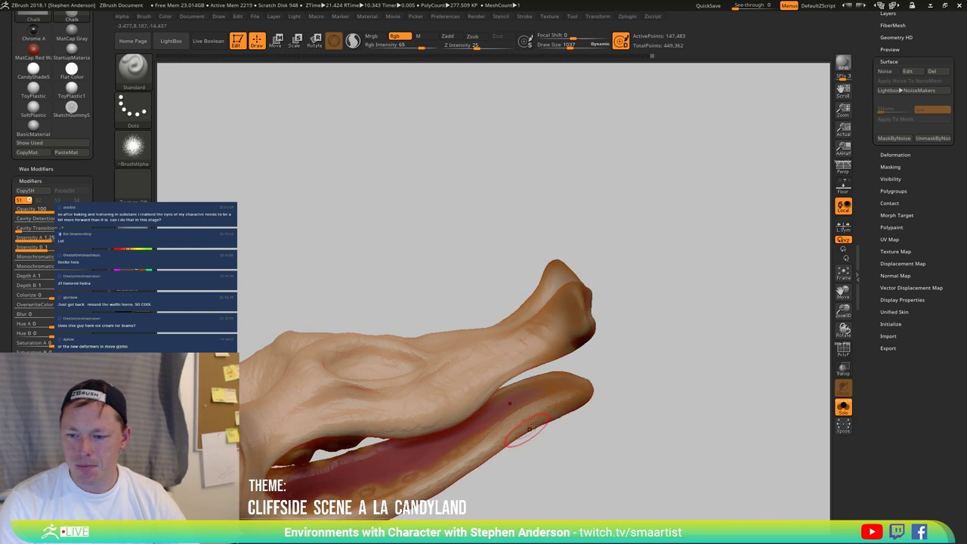
mouse_move(529, 456)
right_mouse_down("ctrl")
mouse_move(607, 373)
mouse_move(728, 385)
right_mouse_up("ctrl")
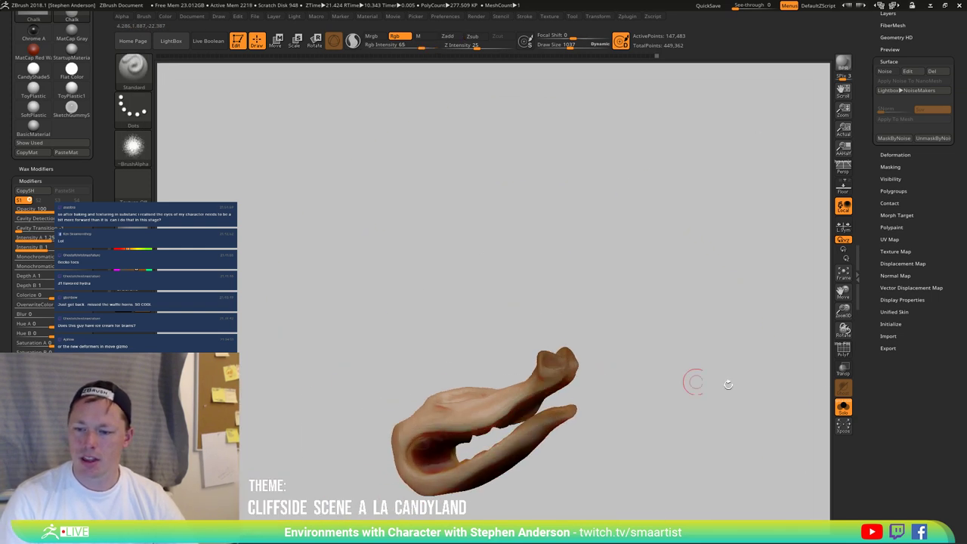
left_click(843, 406)
Step: Examine the brown shading on the complete dragon head from the front, side and above
mouse_move(637, 276)
right_mouse_down()
mouse_move(618, 324)
mouse_move(642, 312)
mouse_move(665, 319)
mouse_move(648, 292)
mouse_move(679, 312)
mouse_move(685, 305)
mouse_move(671, 294)
mouse_move(697, 326)
mouse_move(695, 309)
right_mouse_up()
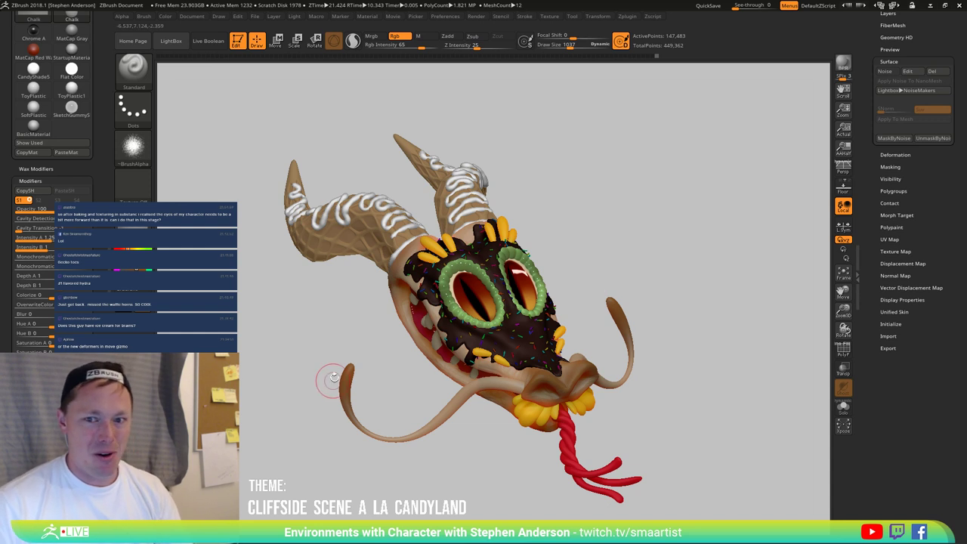
left_click_drag(390, 349, 400, 348)
left_click_drag(527, 357, 420, 257)
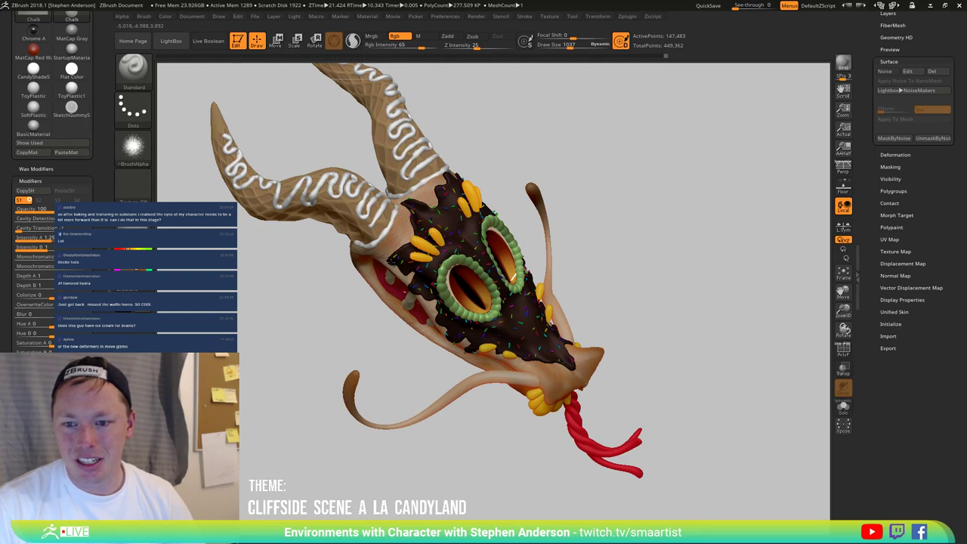
left_click_drag(403, 244, 412, 281)
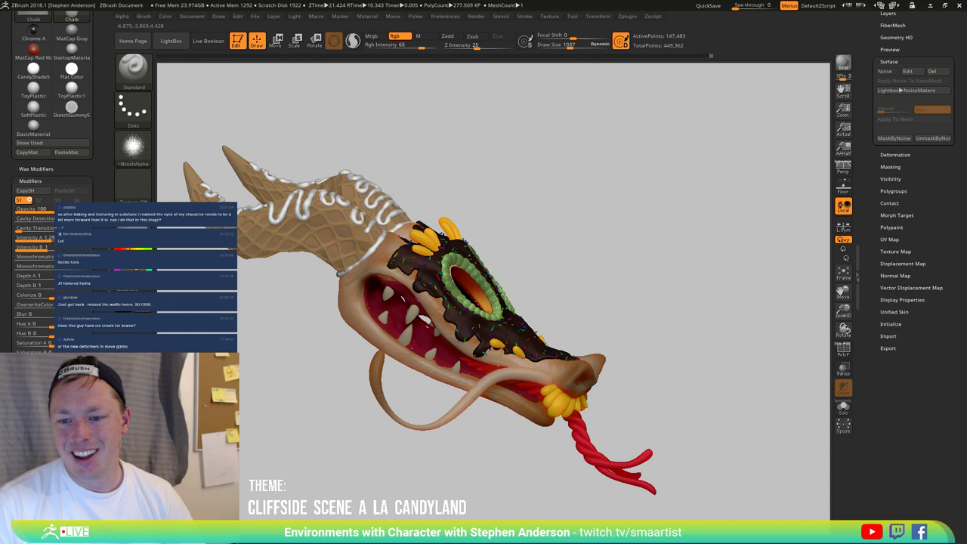
left_click_drag(408, 268, 388, 317)
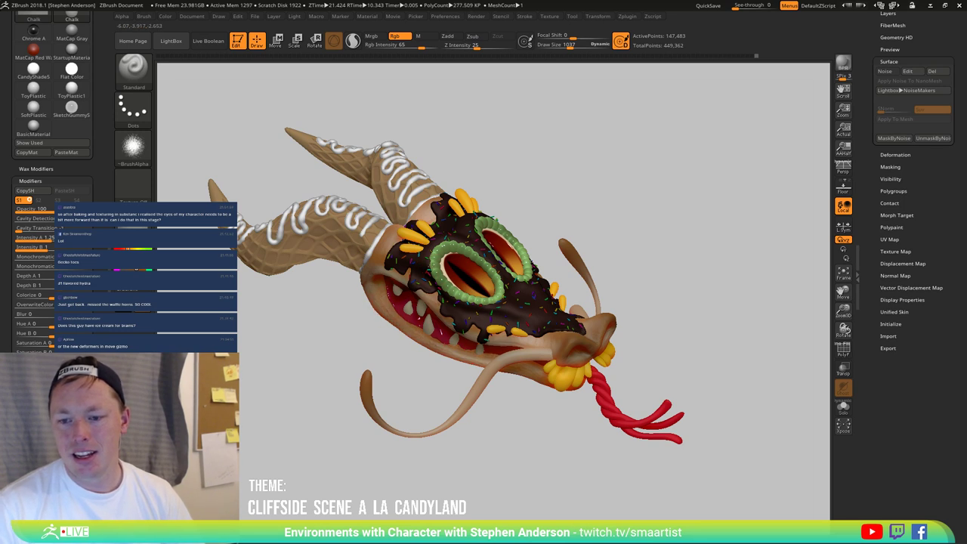
mouse_move(408, 294)
left_mouse_down()
mouse_move(447, 209)
mouse_move(438, 225)
mouse_move(401, 234)
mouse_move(423, 302)
left_mouse_up()
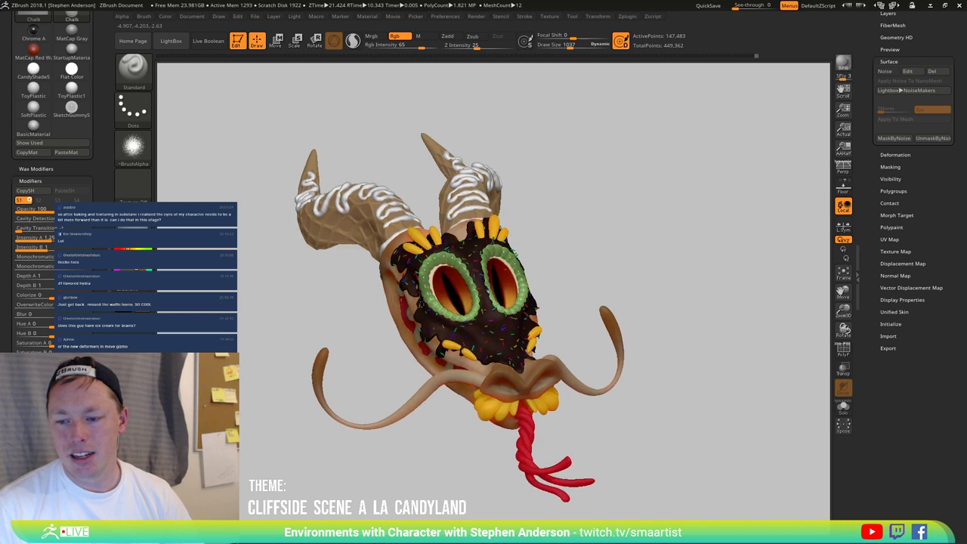
left_click_drag(393, 272, 446, 299)
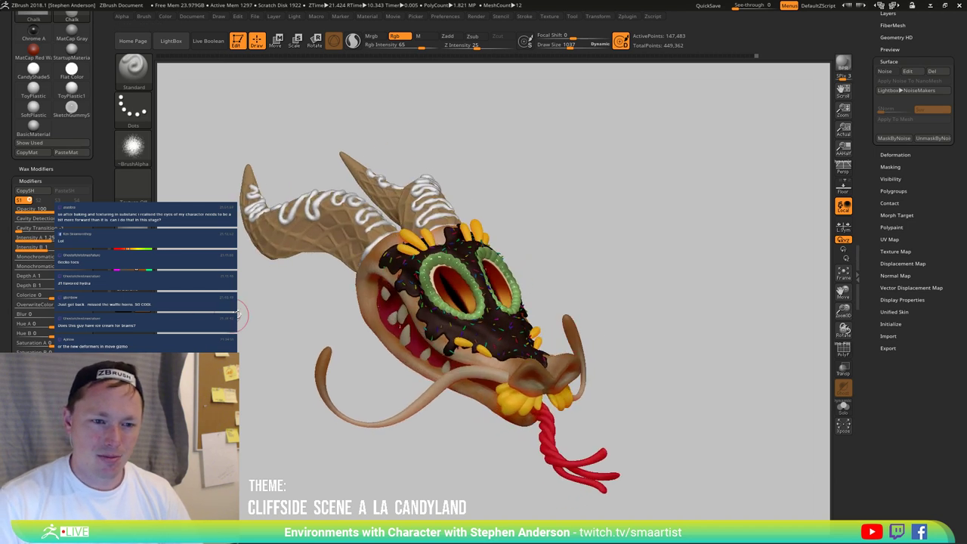
left_click_drag(239, 315, 348, 298)
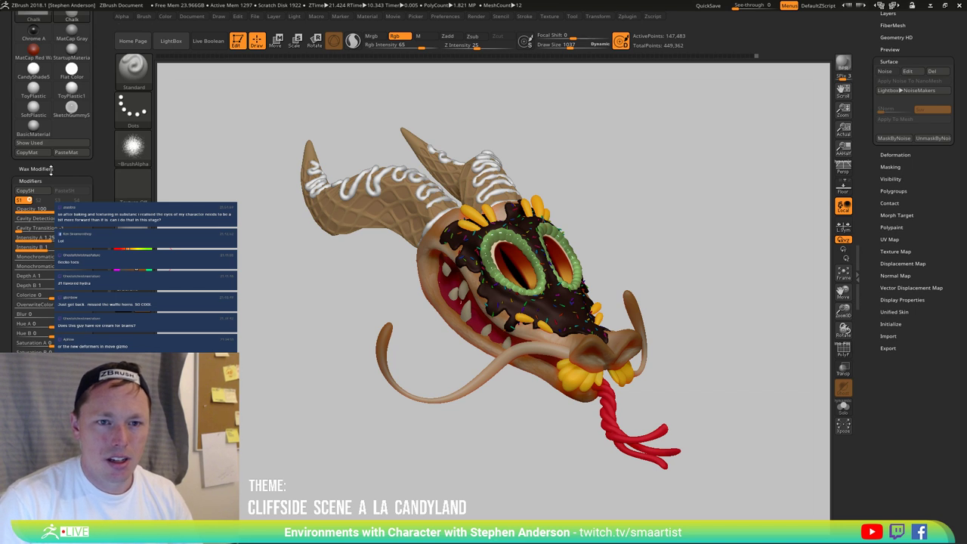
Step: Set the wax strength of the SkinShade4 material to 50 and check the effect on the dragon head
left_click(38, 168)
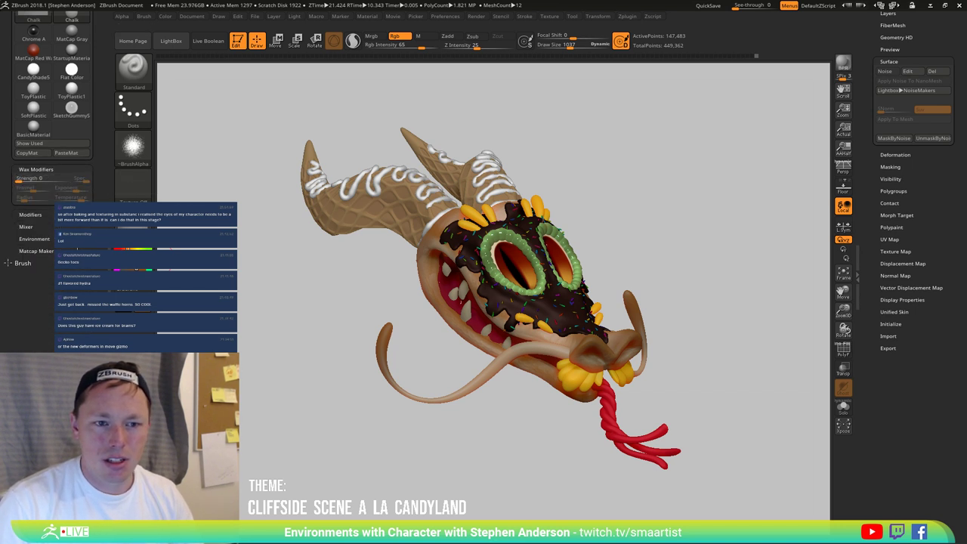
left_click_drag(8, 263, 6, 352)
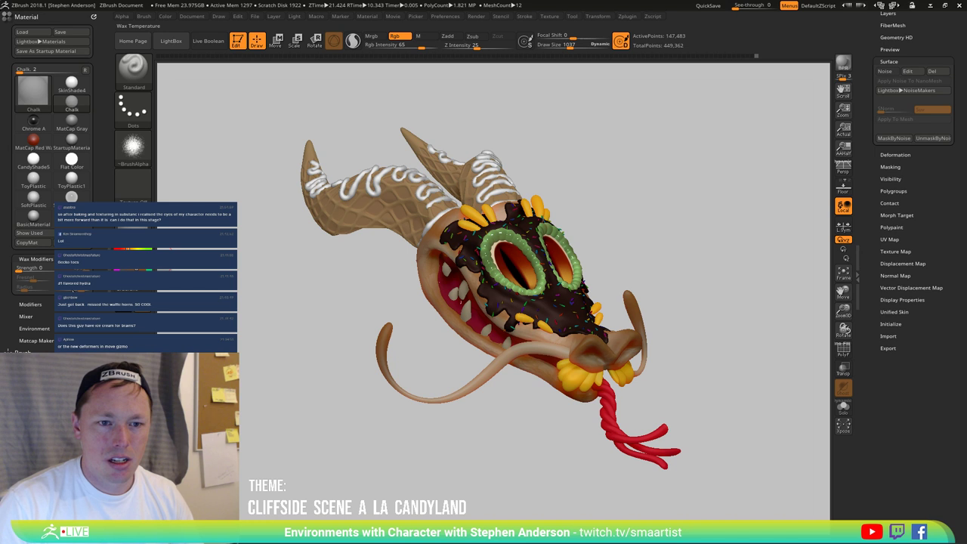
left_click(71, 81)
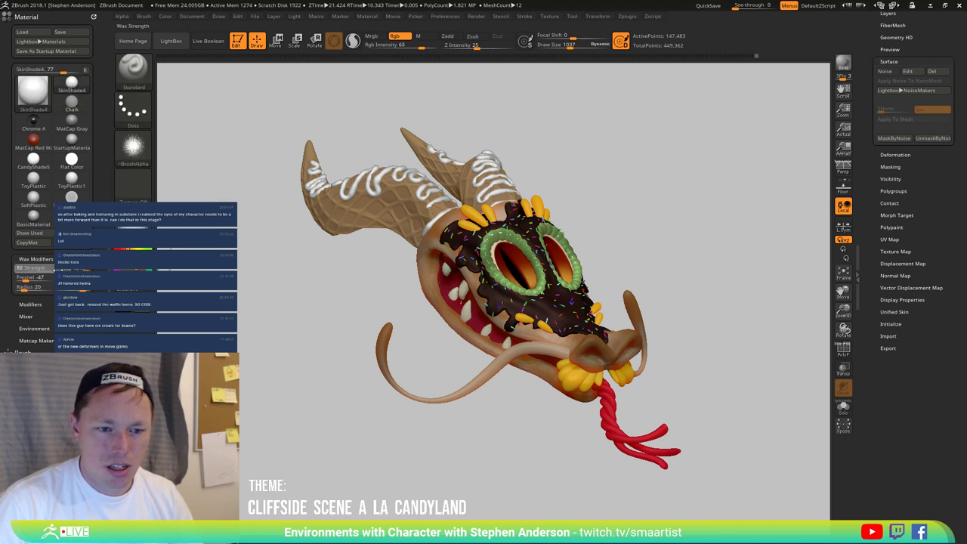
left_click_drag(36, 268, 33, 269)
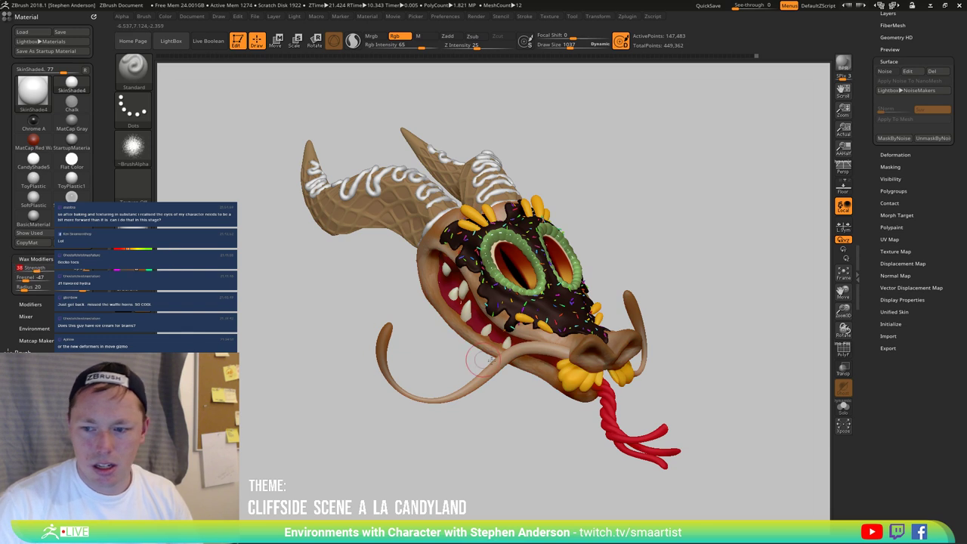
mouse_move(491, 361)
left_mouse_down()
mouse_move(584, 344)
mouse_move(540, 353)
mouse_move(572, 368)
mouse_move(483, 393)
mouse_move(277, 310)
left_mouse_up()
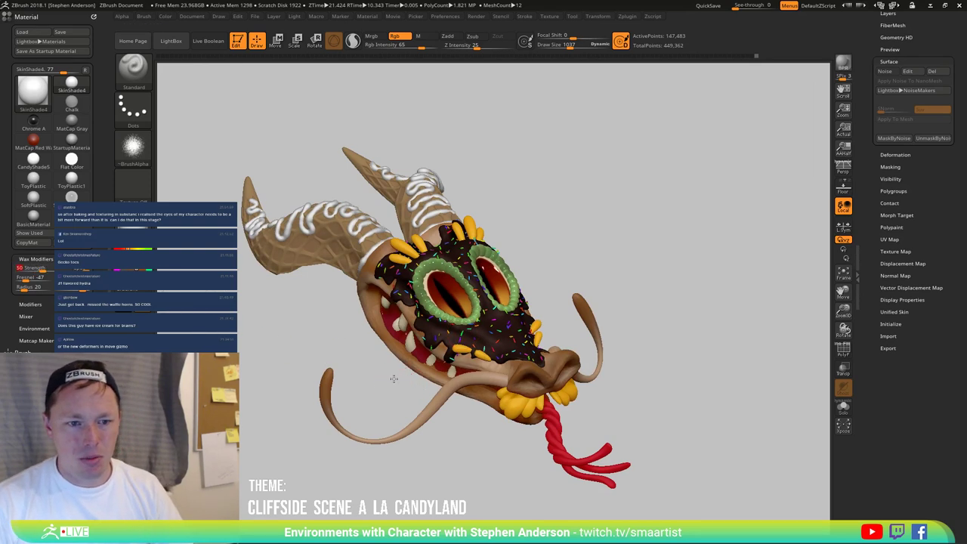
right_click_drag(395, 385, 351, 303)
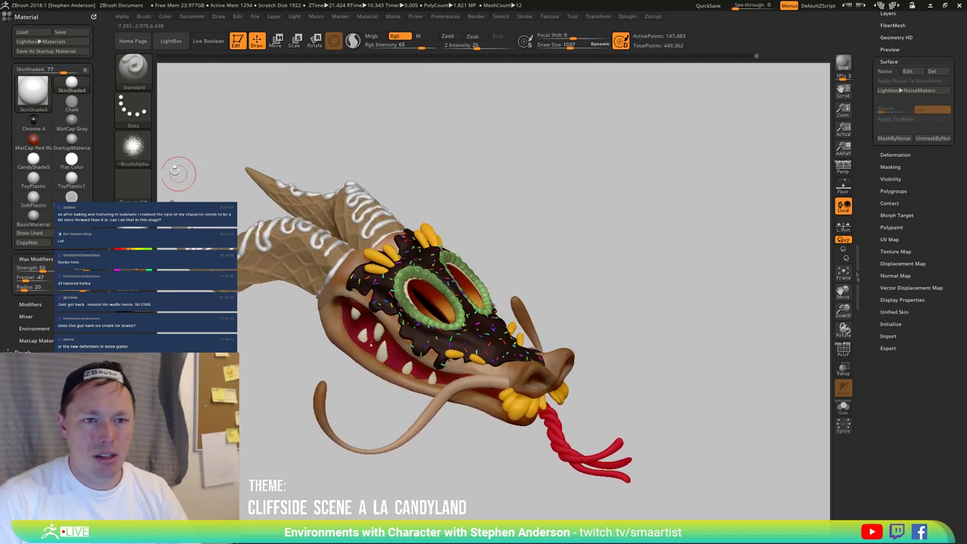
Step: Make the candy shade material active and examine the dragon head from the front side
left_click(33, 159)
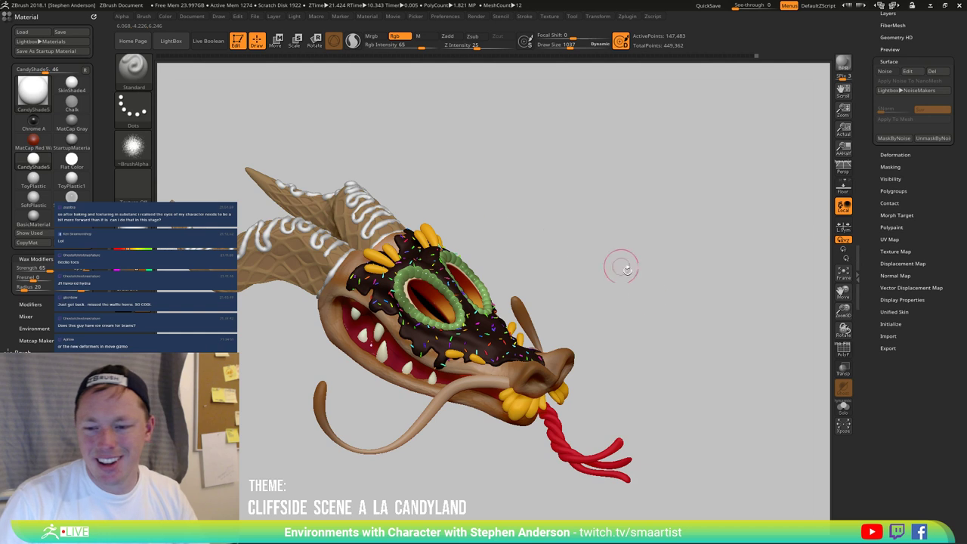
mouse_move(621, 264)
right_mouse_down()
mouse_move(637, 280)
mouse_move(657, 272)
mouse_move(672, 281)
mouse_move(705, 255)
mouse_move(740, 284)
mouse_move(672, 306)
mouse_move(675, 287)
mouse_move(641, 278)
mouse_move(630, 257)
mouse_move(624, 277)
mouse_move(624, 265)
mouse_move(664, 254)
mouse_move(635, 279)
mouse_move(610, 258)
right_mouse_up()
right_click_drag(574, 166, 627, 216, "alt")
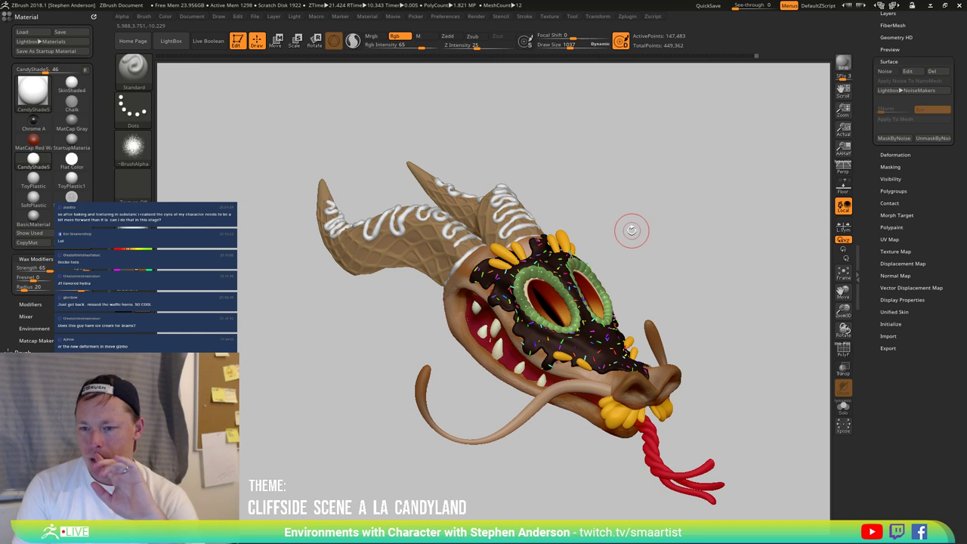
mouse_move(629, 224)
right_mouse_down()
mouse_move(661, 195)
mouse_move(643, 218)
right_mouse_up()
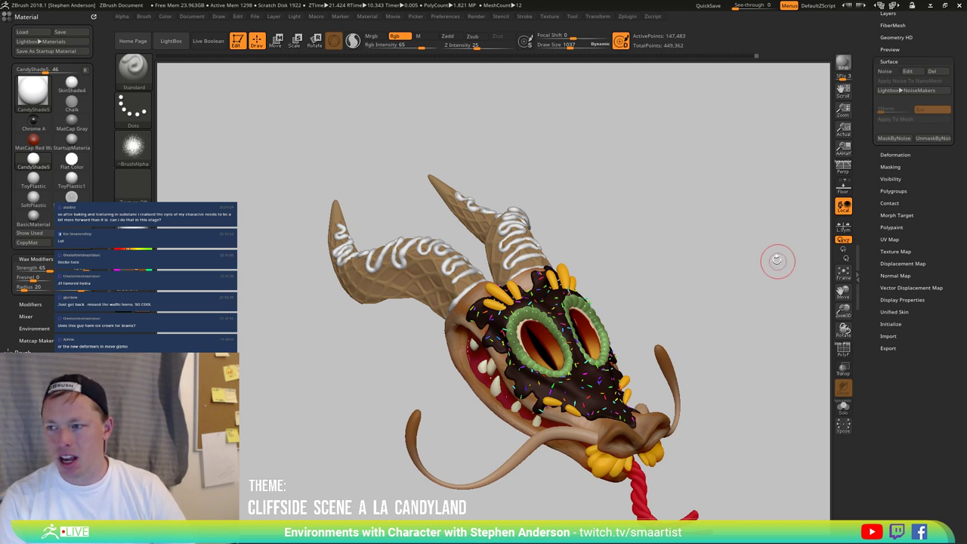
Step: Select the Hair subtool and make it visible on the dragon head
scroll(926, 93, "up", 3)
left_click_drag(927, 95, 929, 118)
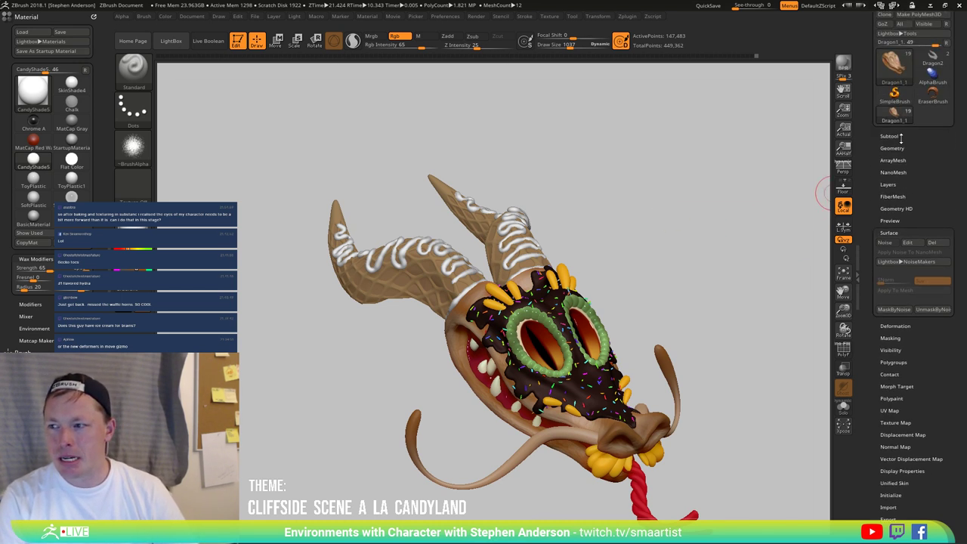
left_click(895, 137)
mouse_move(893, 177)
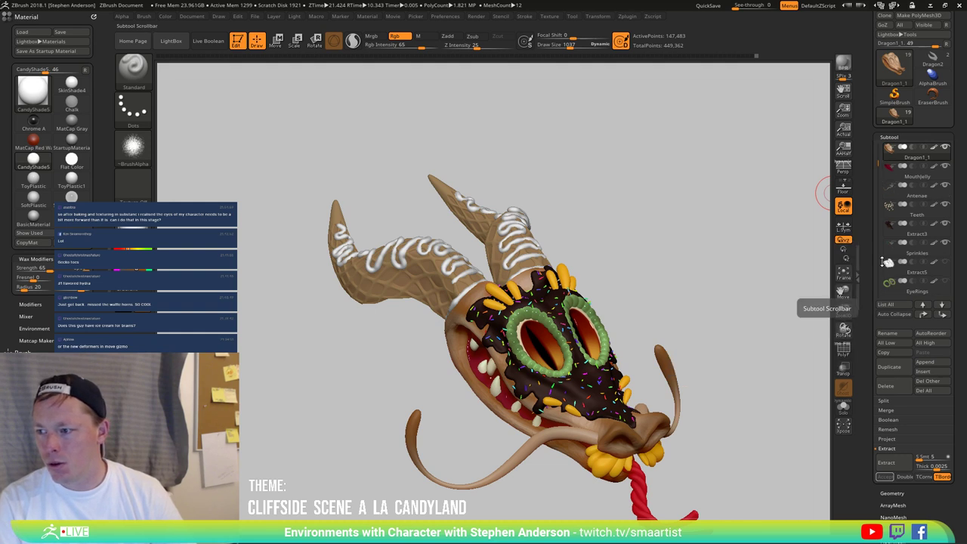
scroll(878, 188, "down", 3)
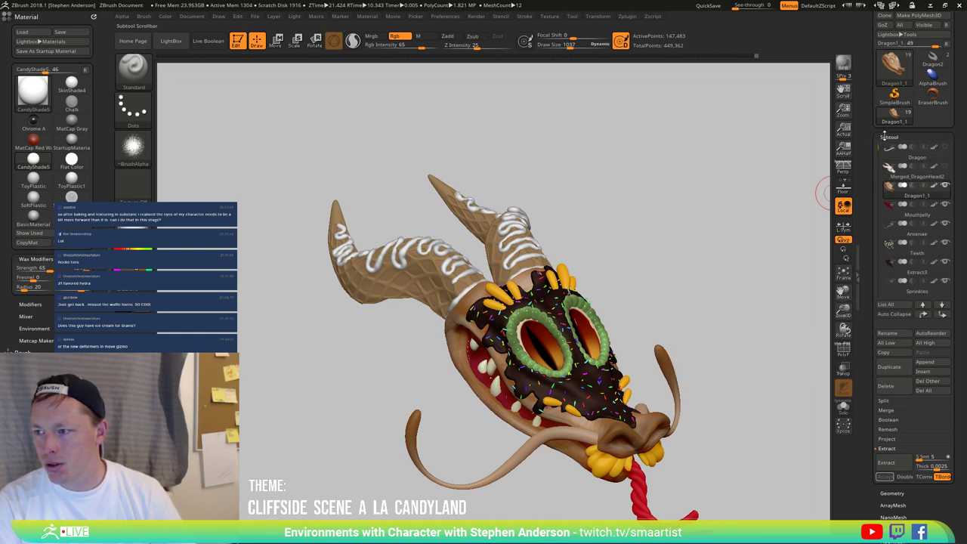
scroll(876, 185, "down", 4)
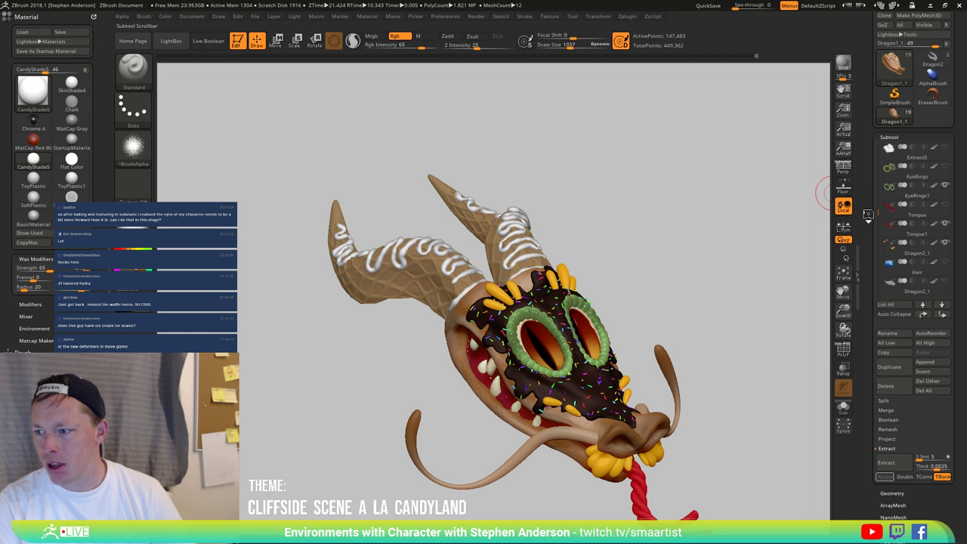
left_click(892, 253)
left_click(944, 244)
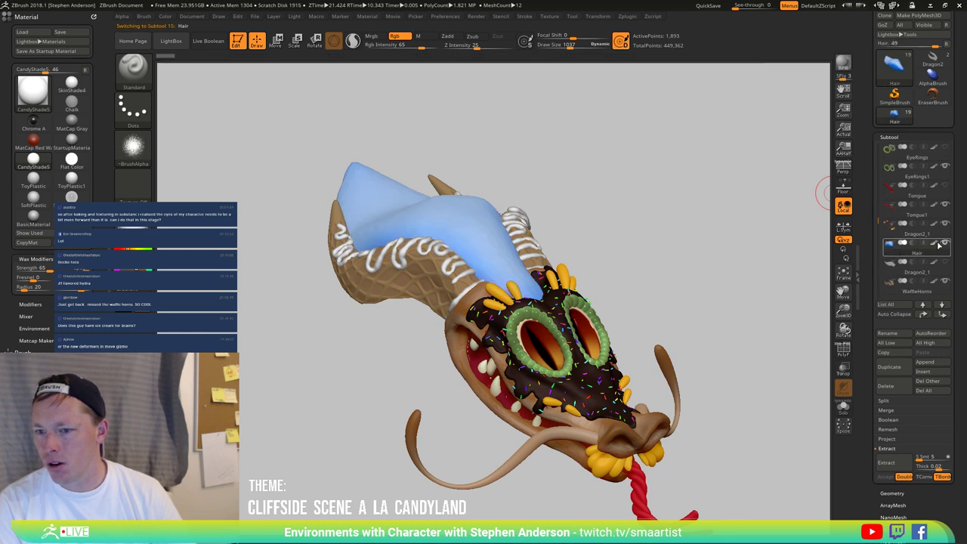
Step: Enable Sculptris Pro, raise the draw size to 5000 and try smoothing the back end of the hair
left_click_drag(609, 254, 627, 238)
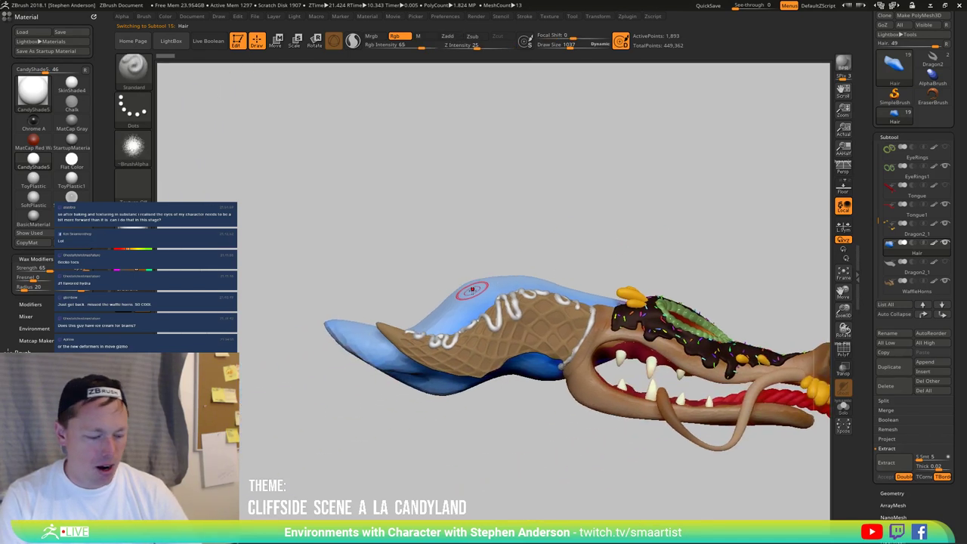
left_click(352, 41)
left_click_drag(416, 333, 453, 333)
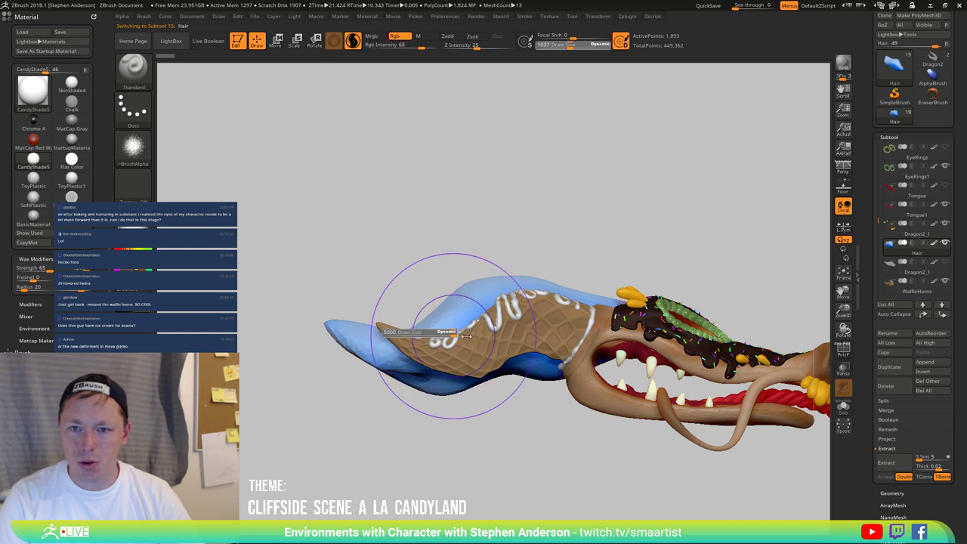
key("shift")
mouse_move(344, 338)
left_mouse_down("shift")
mouse_move(353, 336)
mouse_move(370, 411)
left_mouse_up("shift")
key("ctrl+z")
key("shift")
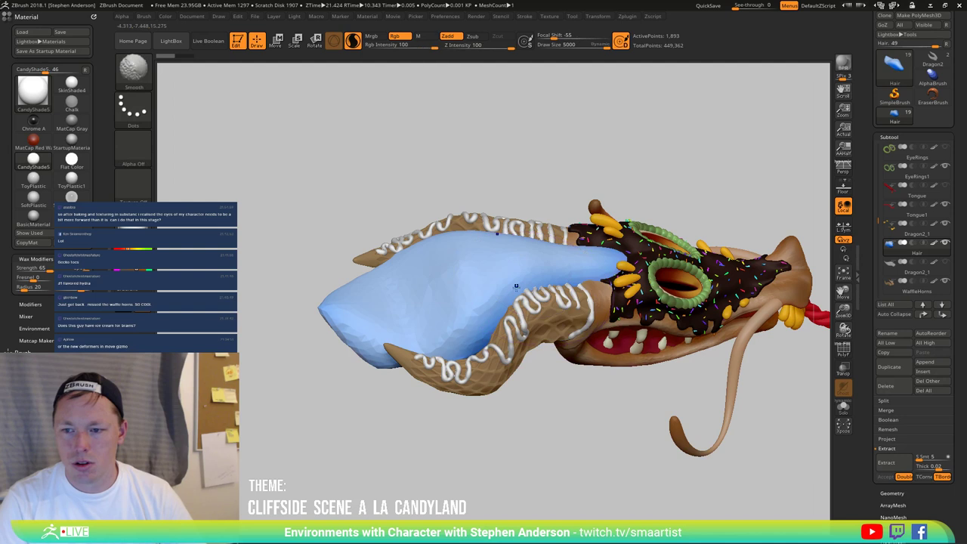
Step: Reduce the smoothing draw size to 148 and smooth the blue hair down to a short rounded bump between the horns
left_click_drag(605, 48, 550, 47)
mouse_move(316, 300)
left_mouse_down("shift")
mouse_move(362, 317)
mouse_move(423, 287)
mouse_move(506, 294)
mouse_move(499, 274)
mouse_move(445, 294)
mouse_move(519, 262)
left_mouse_up("shift")
mouse_move(520, 263)
right_mouse_down()
mouse_move(508, 295)
mouse_move(484, 289)
right_mouse_up()
mouse_move(483, 289)
left_mouse_down("shift")
mouse_move(498, 272)
mouse_move(485, 279)
mouse_move(505, 306)
left_mouse_up("shift")
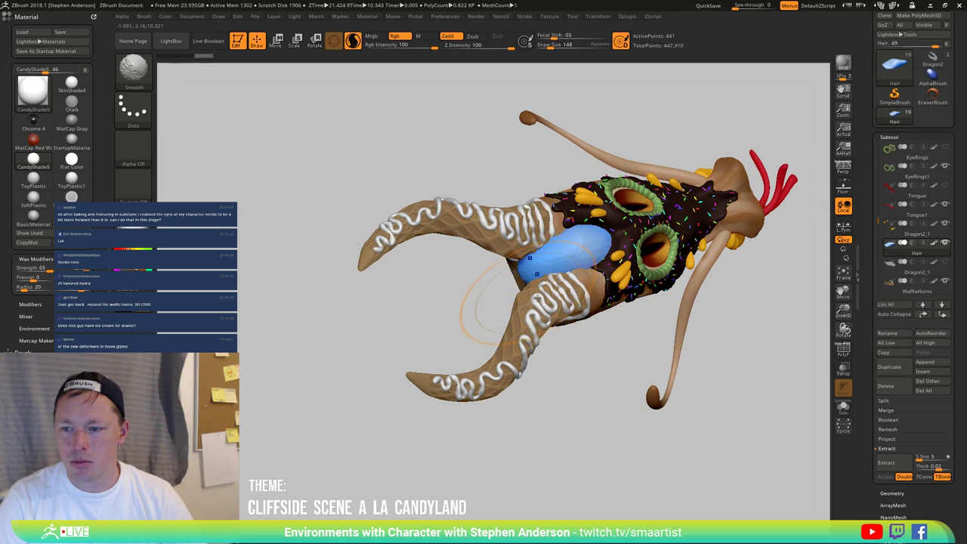
mouse_move(504, 306)
right_mouse_down()
mouse_move(598, 250)
mouse_move(521, 287)
mouse_move(563, 224)
mouse_move(557, 231)
mouse_move(589, 272)
mouse_move(595, 227)
mouse_move(542, 269)
mouse_move(566, 306)
right_mouse_up()
left_click_drag(544, 332, 576, 321, "shift")
right_click_drag(566, 317, 527, 273)
left_click_drag(526, 273, 750, 348)
Step: Open the library of FiberMesh presets for the hair bump
left_click_drag(933, 503, 928, 451)
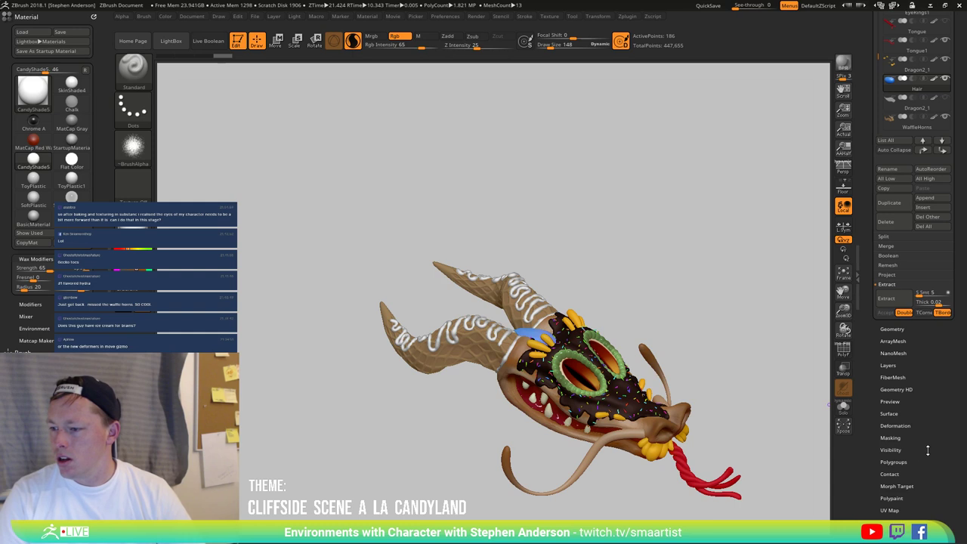
left_click_drag(685, 358, 725, 355)
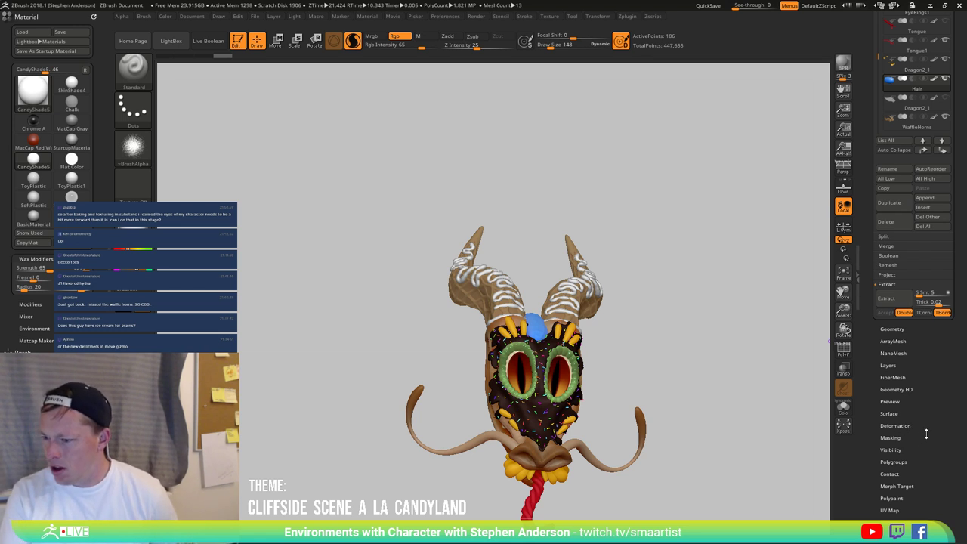
scroll(926, 433, "down", 5)
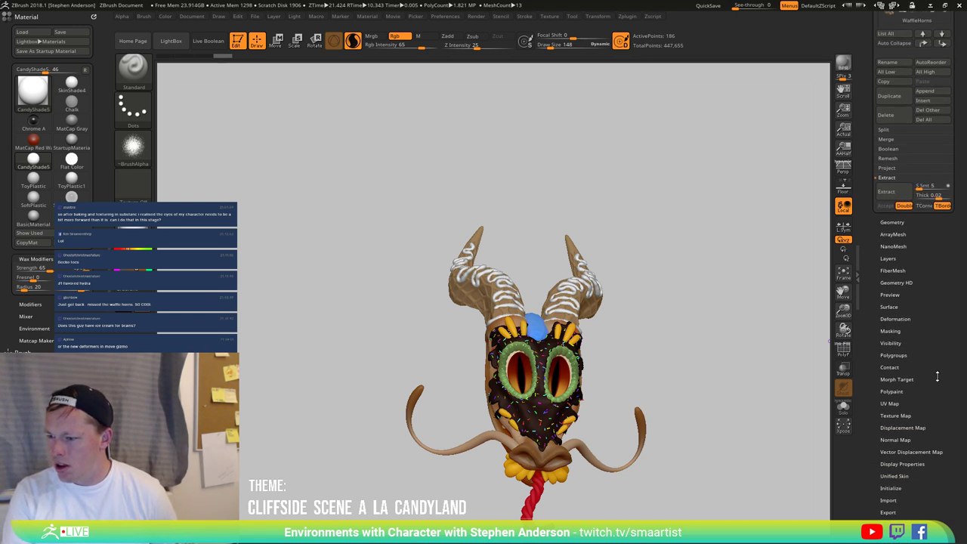
scroll(936, 376, "up", 2)
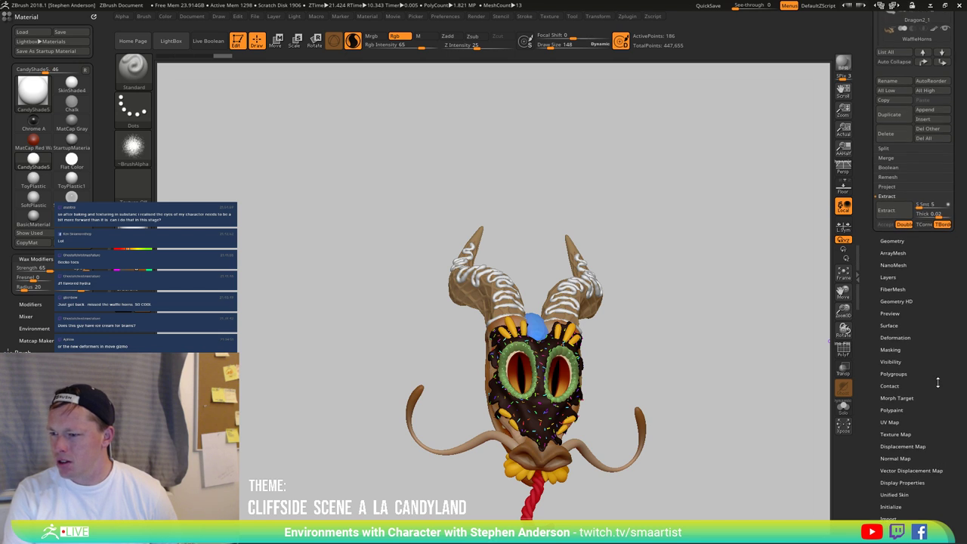
left_click_drag(937, 385, 936, 397)
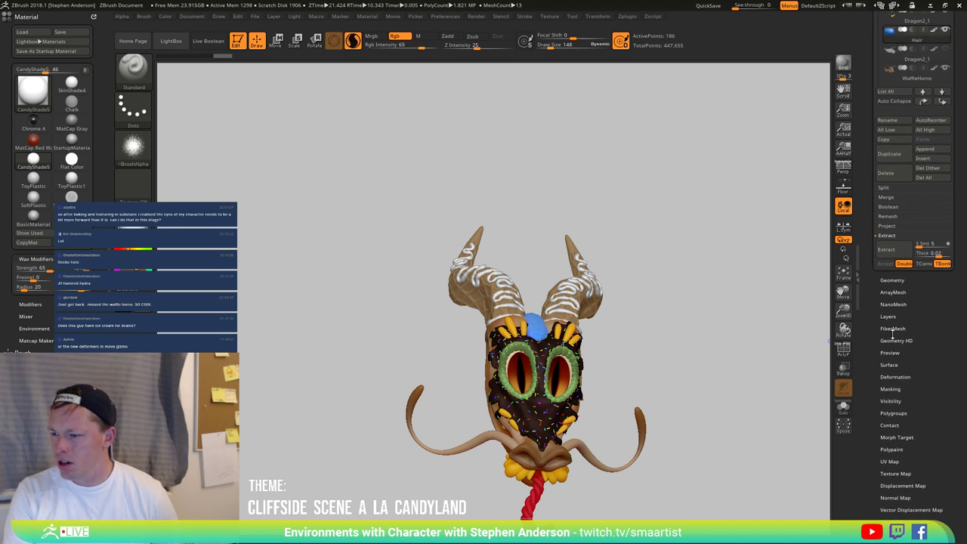
left_click(895, 330)
left_click_drag(939, 318, 913, 413)
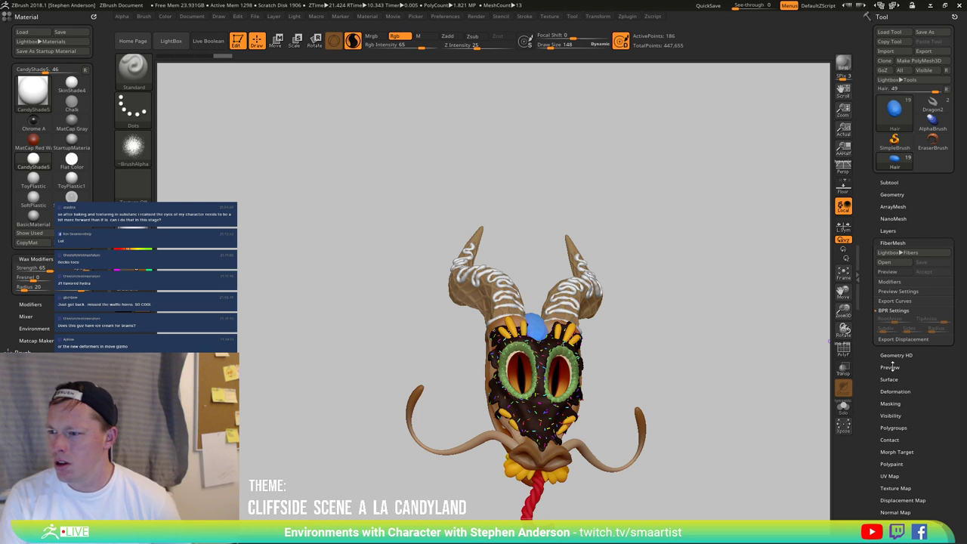
left_click(927, 255)
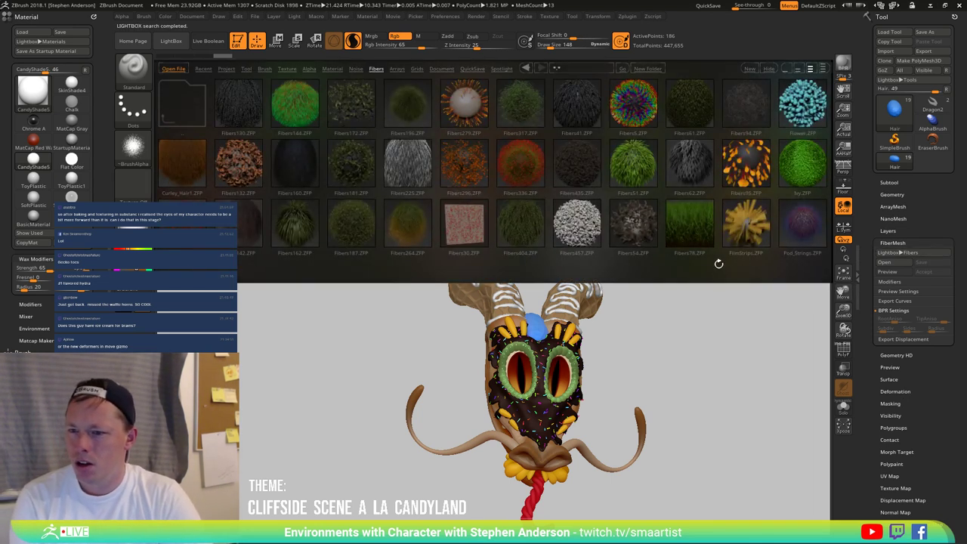
Step: Load the Fibers142 preset as a fiber preview on the blue hair mesh between the horns and render it with BPR
scroll(712, 259, "down", 3)
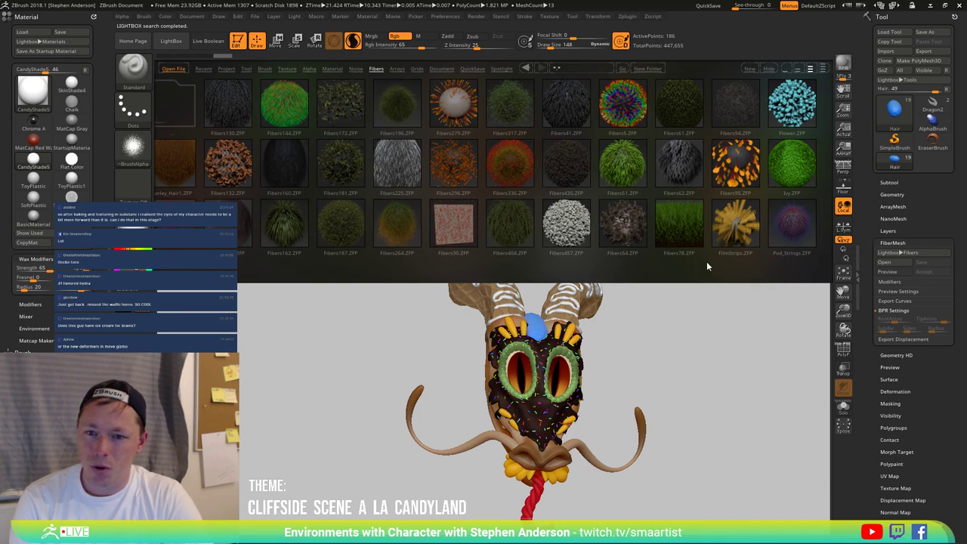
scroll(678, 265, "down", 5)
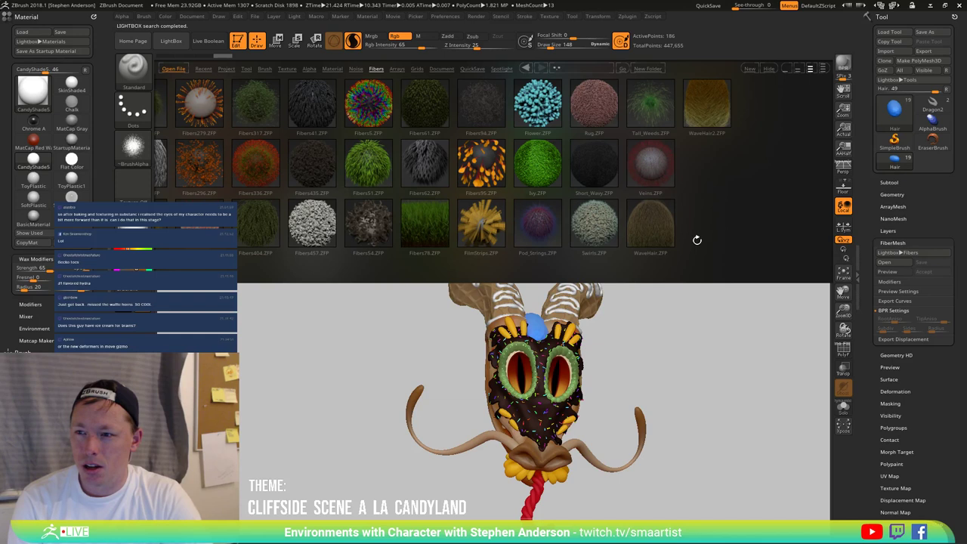
scroll(710, 232, "up", 5)
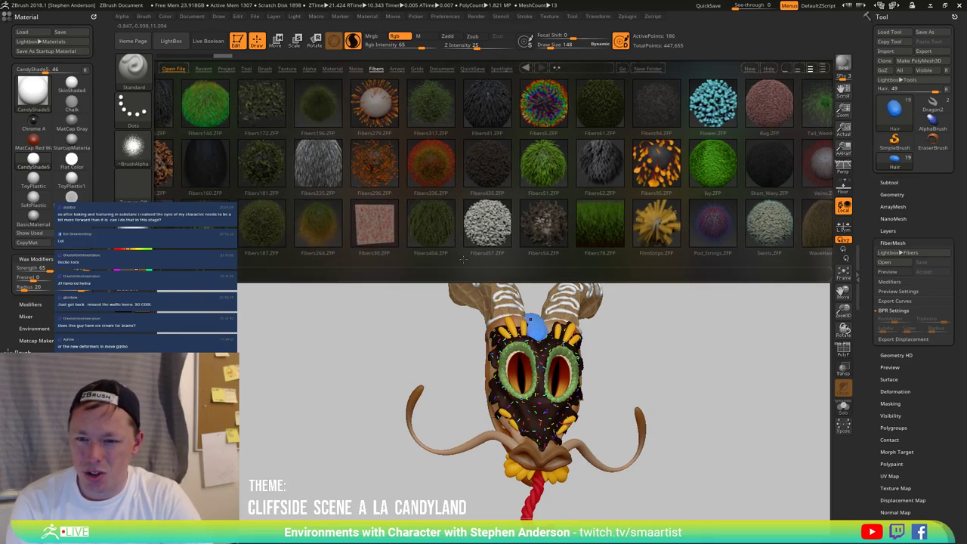
scroll(491, 259, "up", 3)
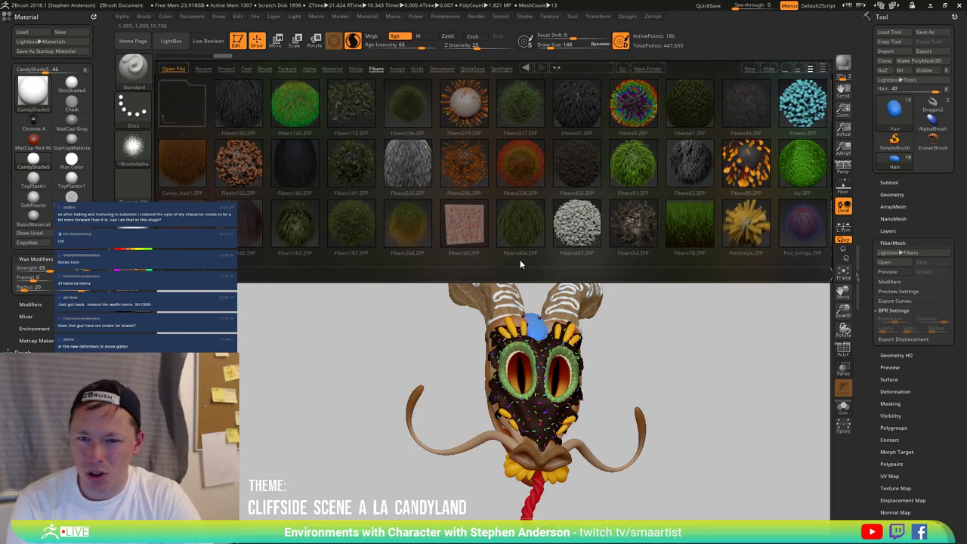
double_click(241, 226)
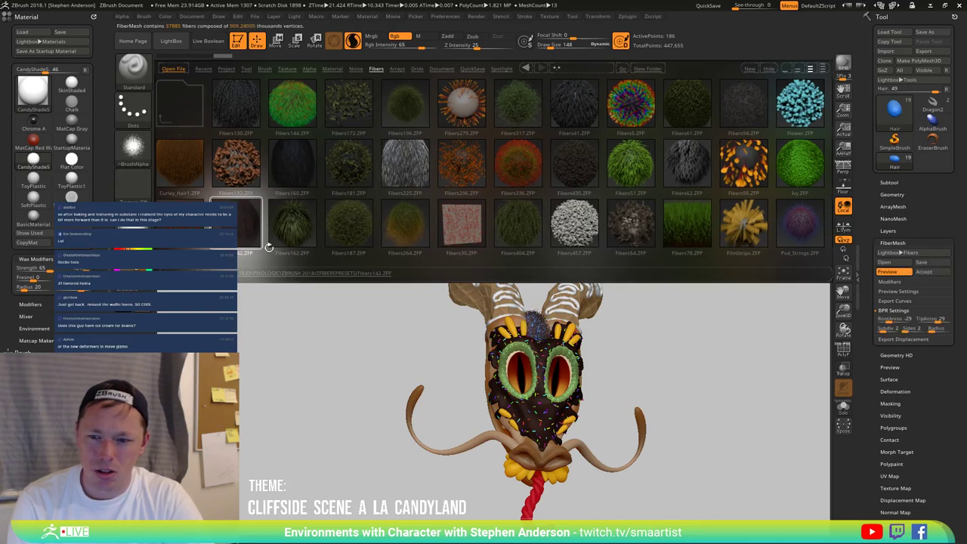
key("comma")
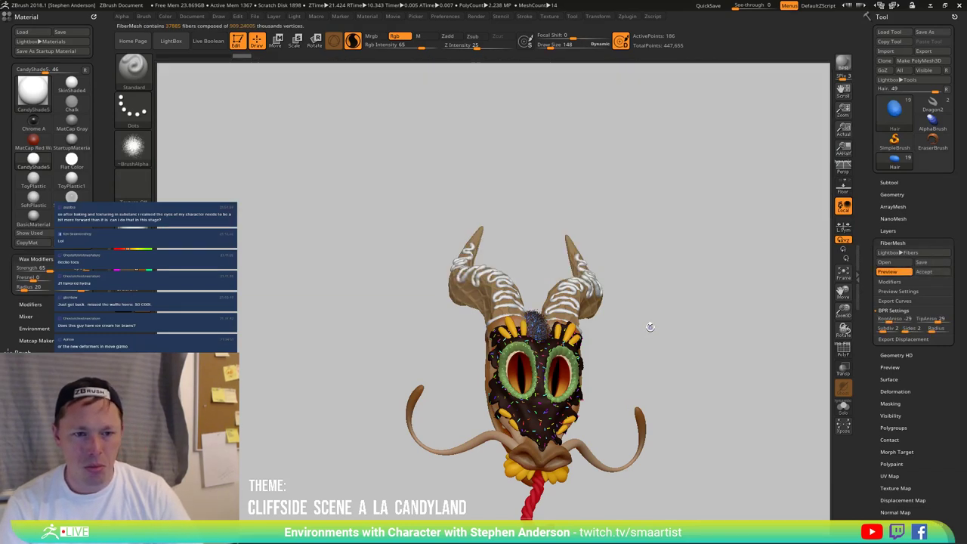
left_click_drag(647, 325, 750, 314)
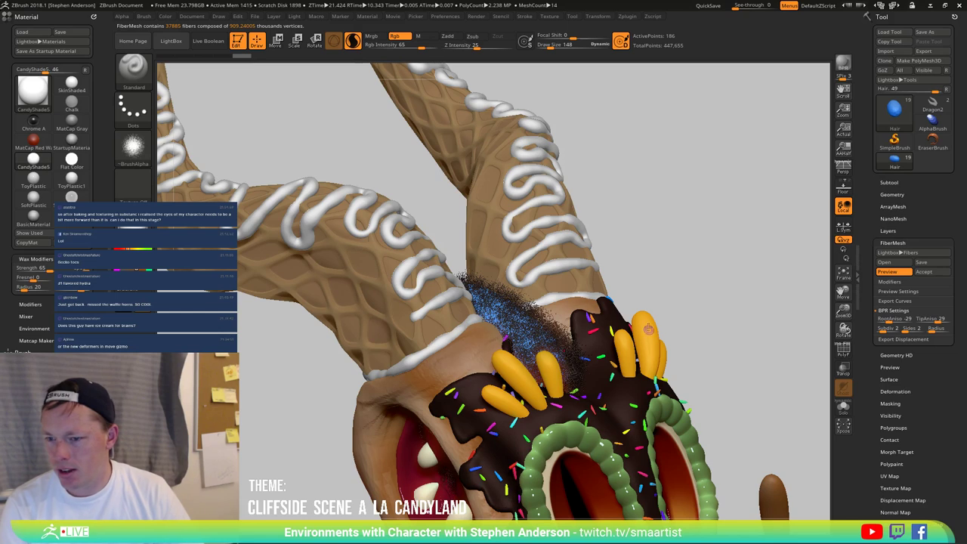
left_click(843, 65)
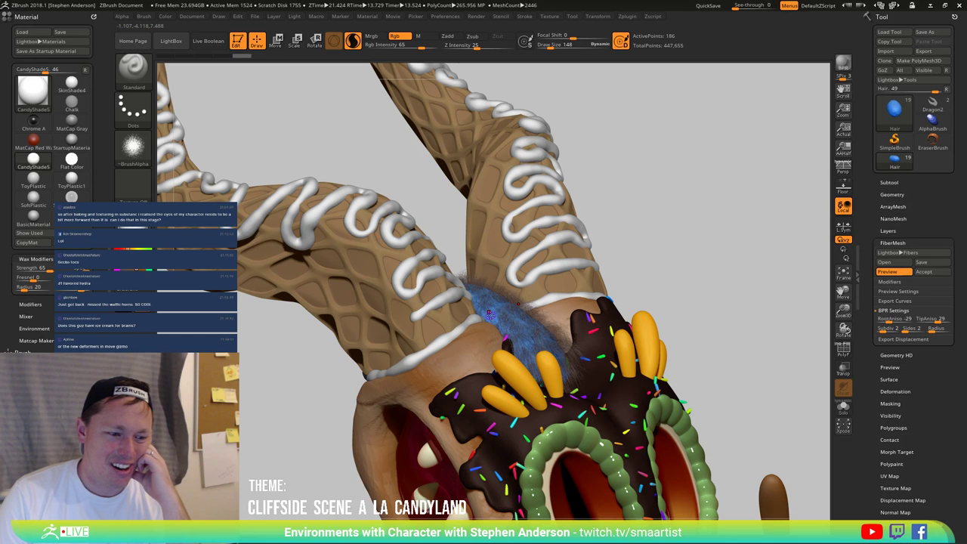
Step: Remove the image texture from the previewed fibers in the FiberMesh modifiers
left_click(905, 282)
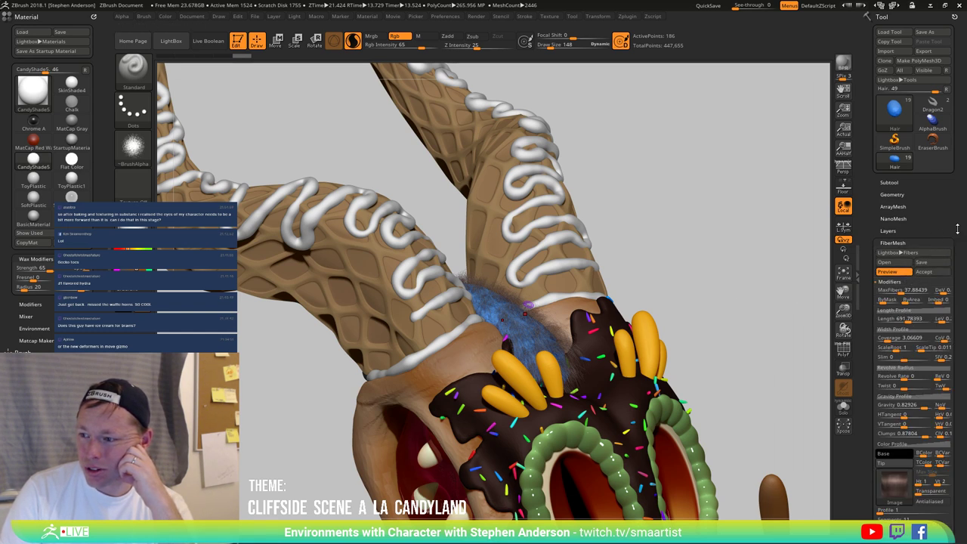
scroll(957, 228, "down", 3)
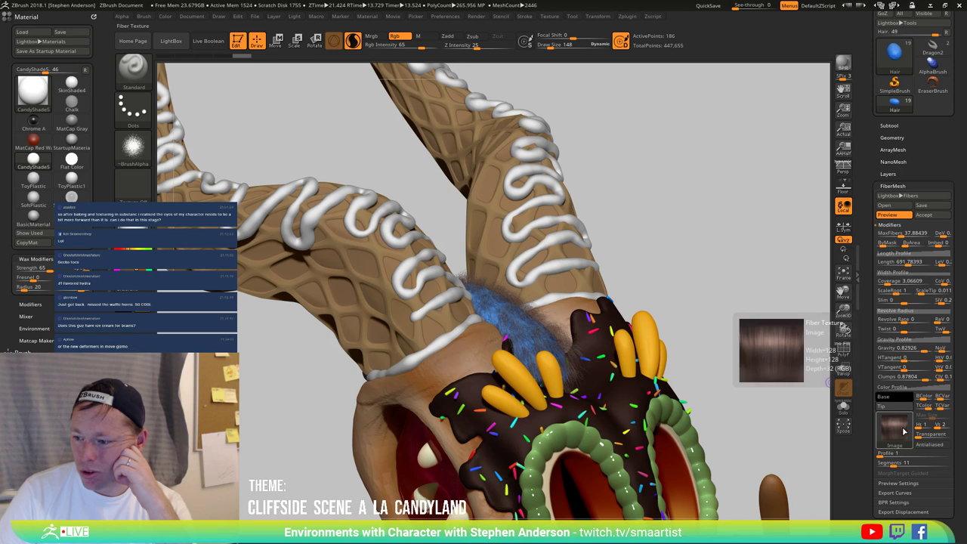
left_click(899, 430)
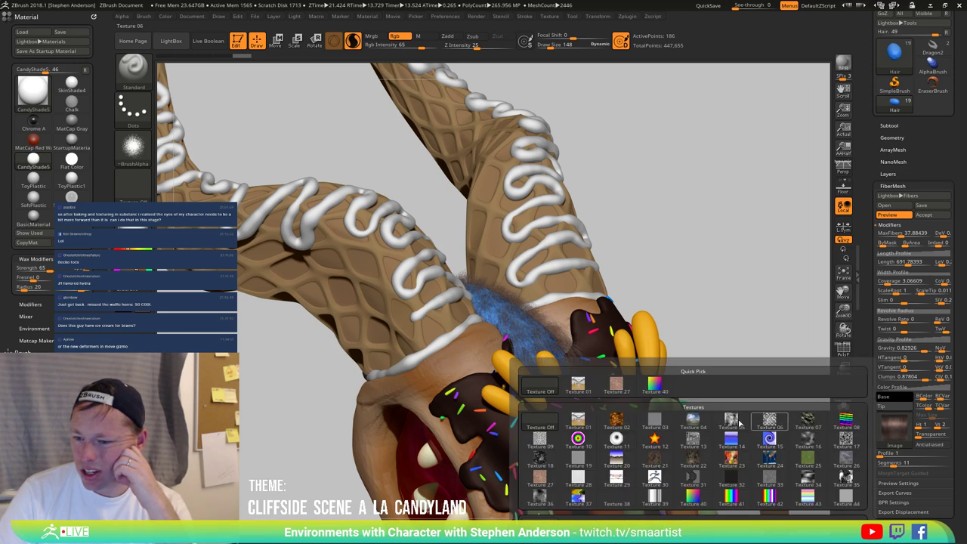
left_click(546, 391)
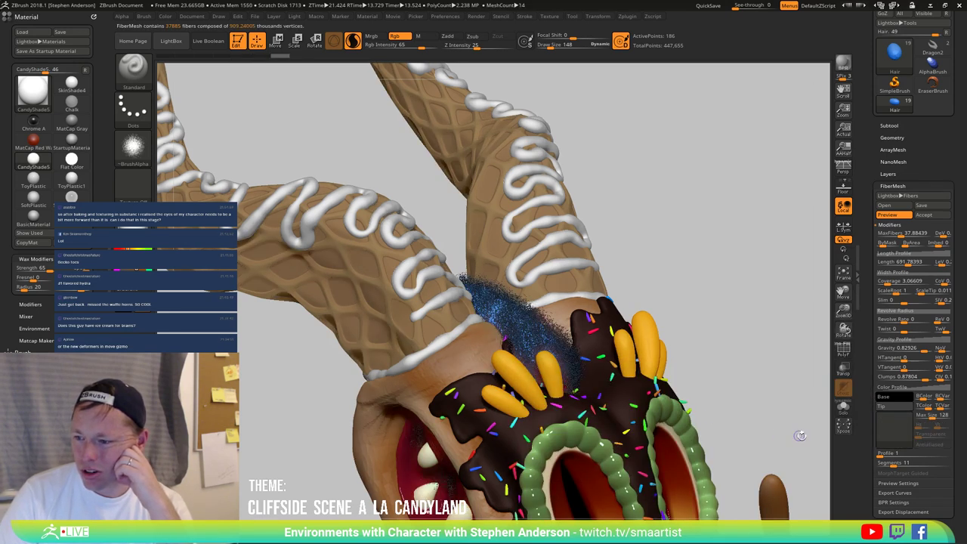
Step: Set the fibers' base colour to blue and their tip colour to a pale cyan
left_click(896, 398)
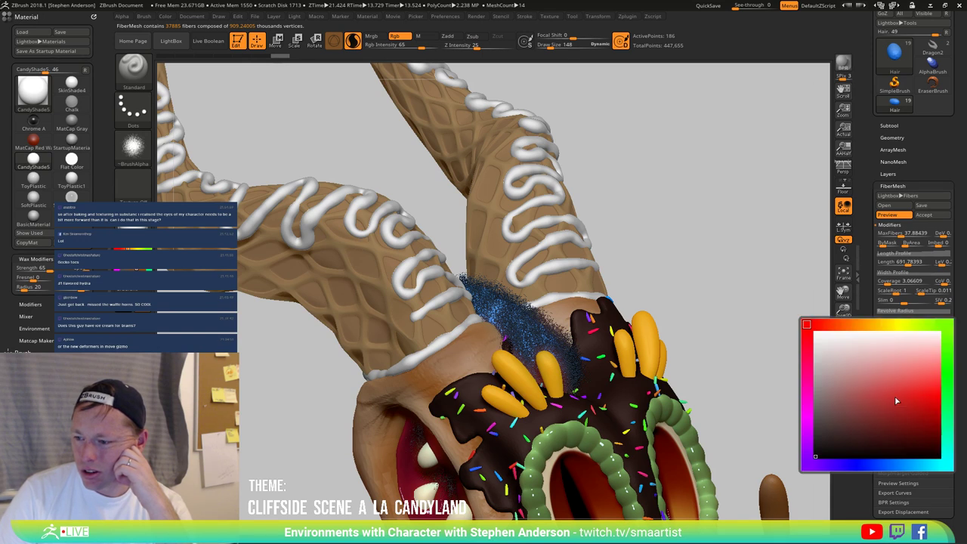
left_click(859, 464)
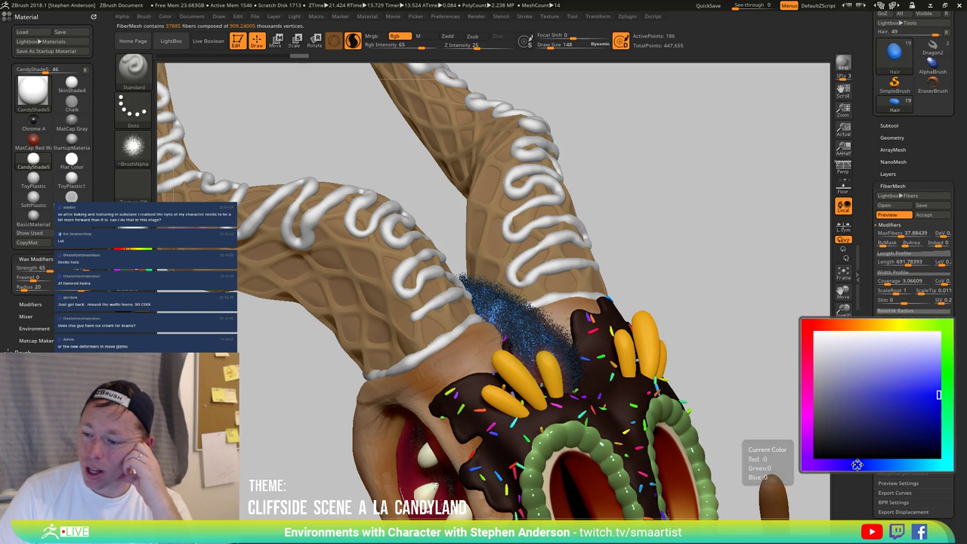
left_click_drag(875, 464, 890, 463)
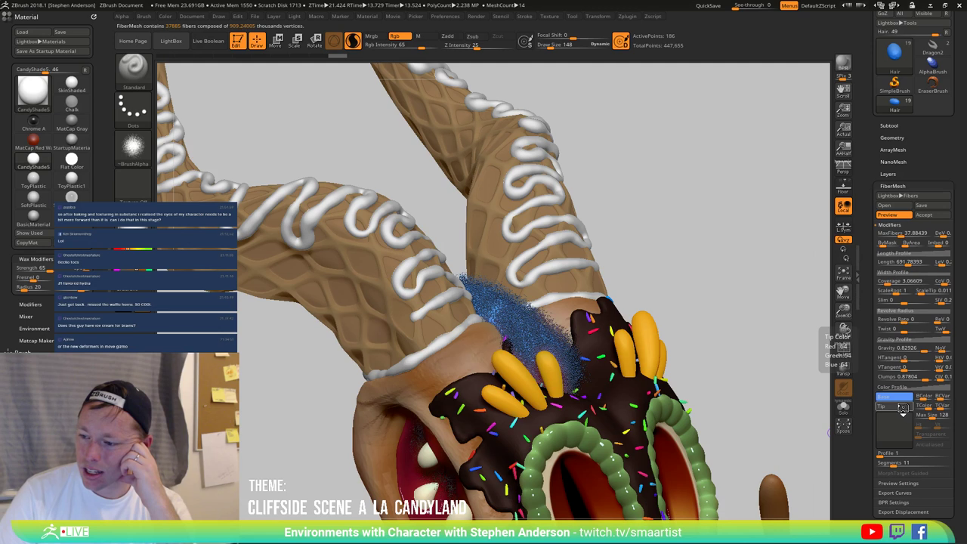
left_click(903, 407)
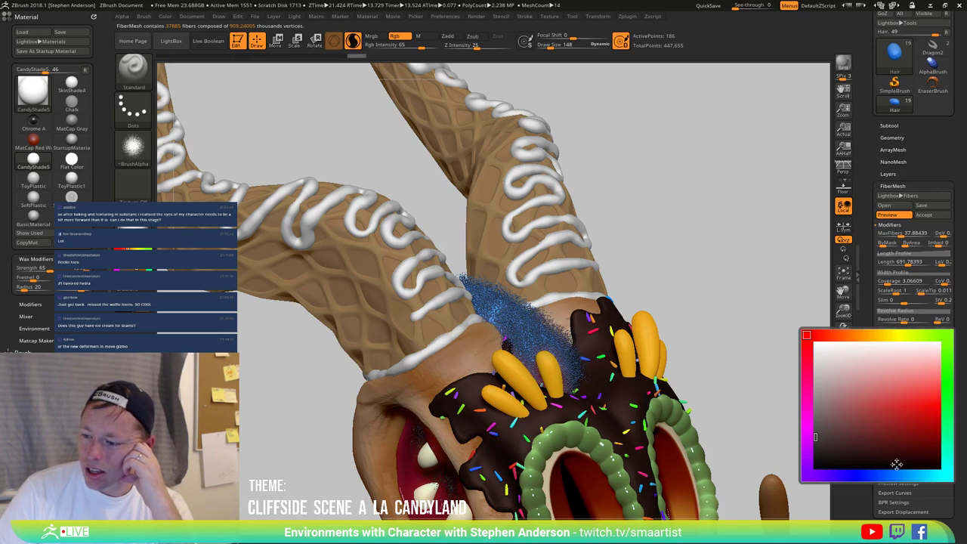
left_click_drag(899, 474, 923, 475)
left_click_drag(908, 426, 920, 379)
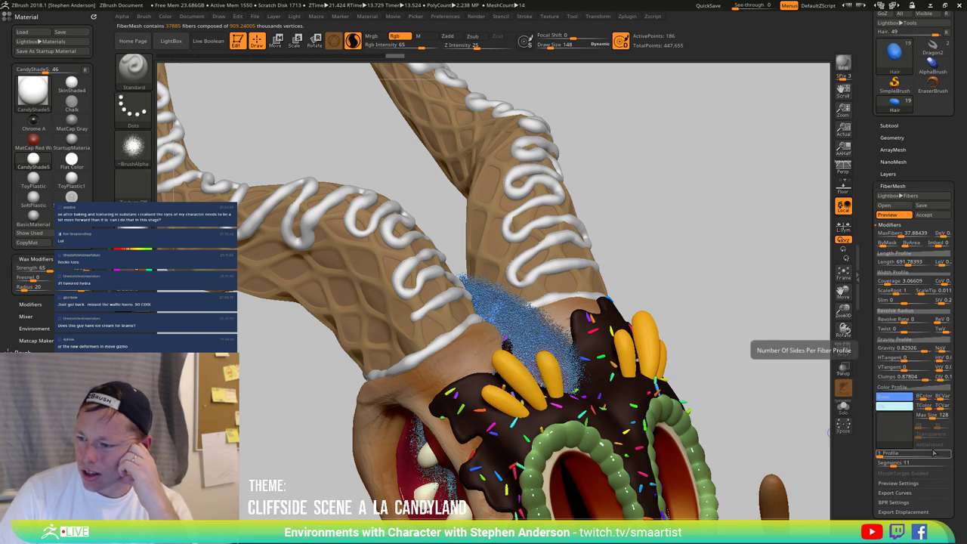
Step: Invert the fibers' Gravity Profile curve so that it falls from full at the root to zero at the tip
left_click_drag(784, 317, 773, 296)
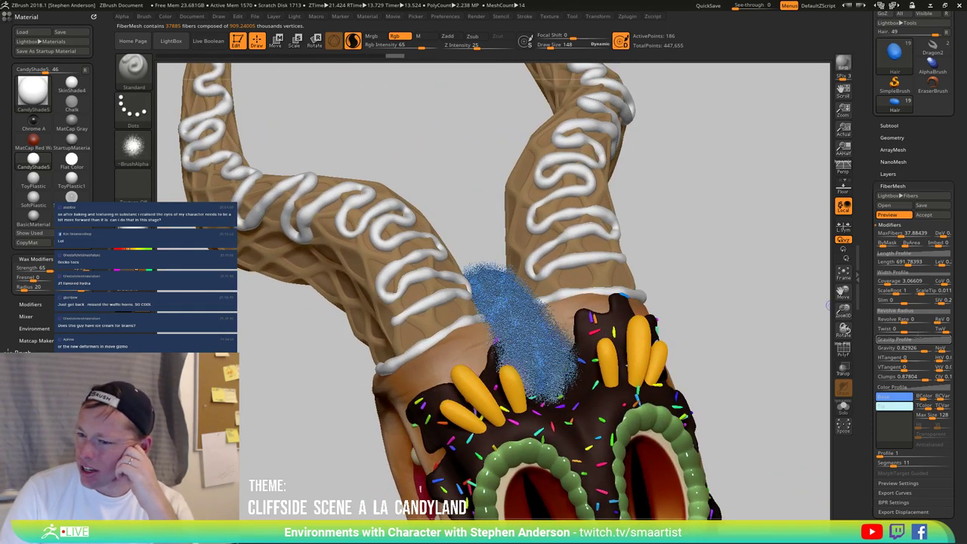
mouse_move(717, 339)
left_mouse_down()
mouse_move(730, 274)
mouse_move(758, 300)
mouse_move(672, 235)
mouse_move(671, 262)
mouse_move(710, 244)
mouse_move(706, 220)
left_mouse_up()
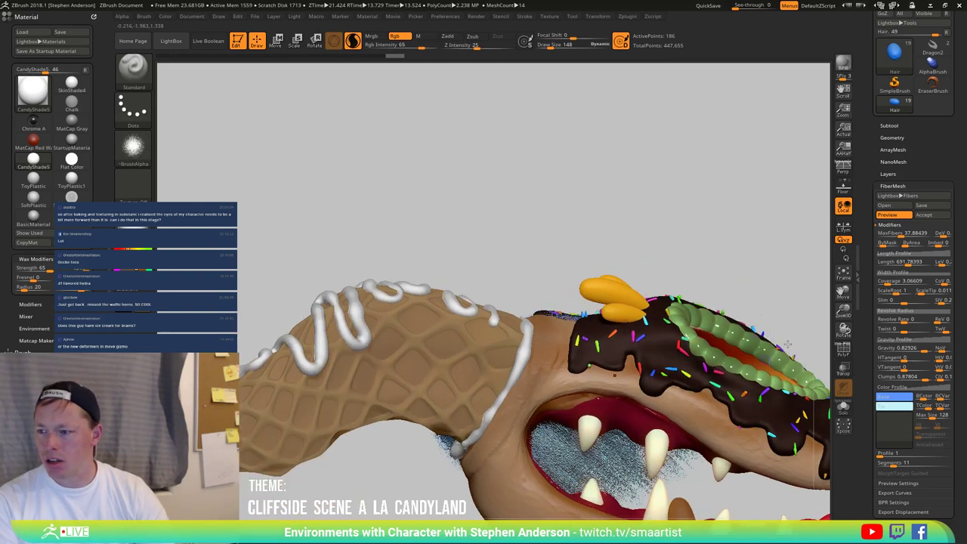
left_click(923, 339)
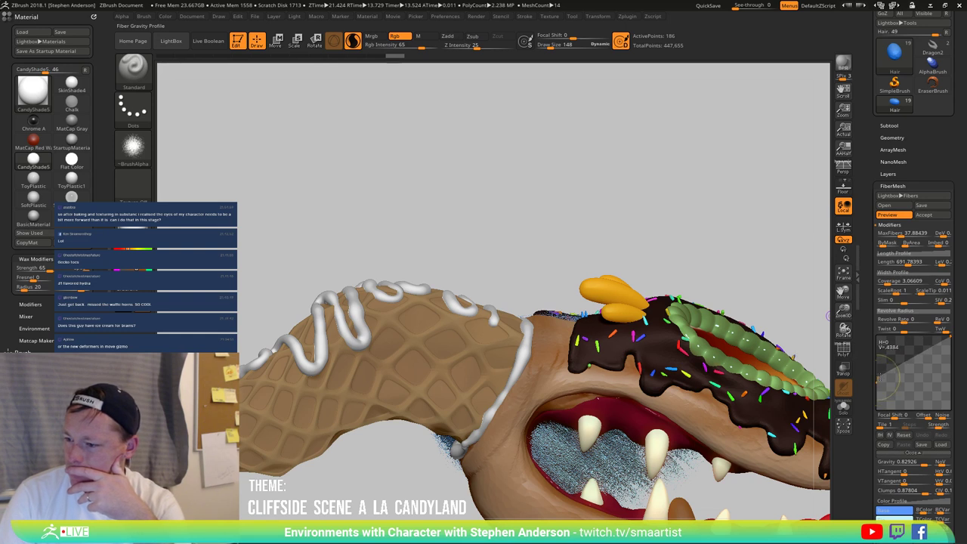
left_click_drag(883, 373, 933, 406)
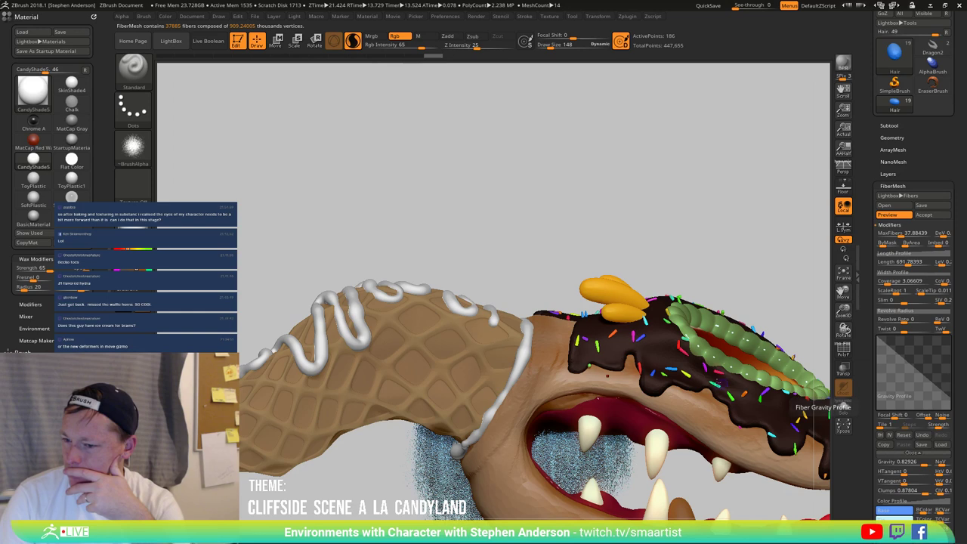
Step: Reshape the Gravity Profile into a bowed curve rising from zero at the root to full at the tip
left_click_drag(642, 226, 785, 226)
right_click_drag(736, 370, 657, 371)
left_click_drag(656, 372, 651, 356)
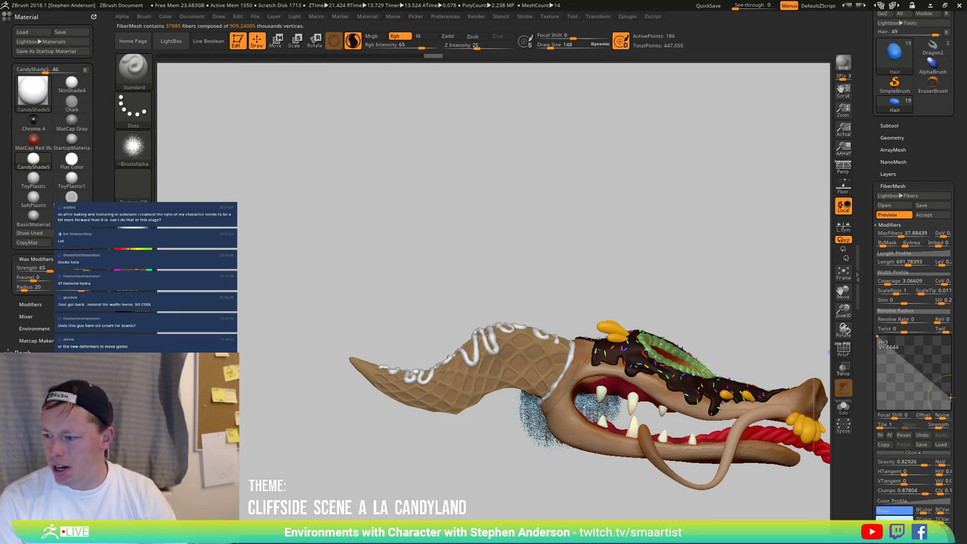
left_click_drag(950, 396, 950, 354)
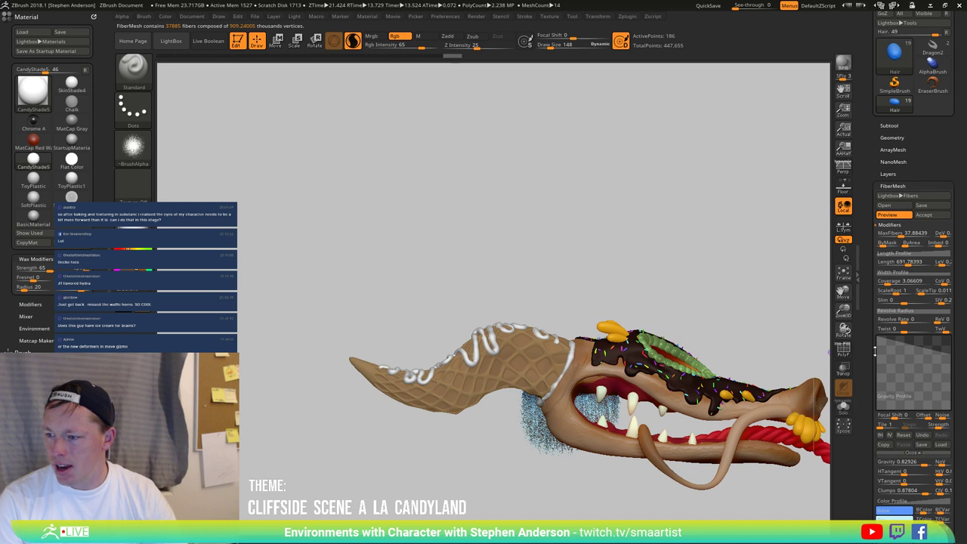
left_click_drag(876, 336, 876, 407)
left_click_drag(902, 375, 949, 337)
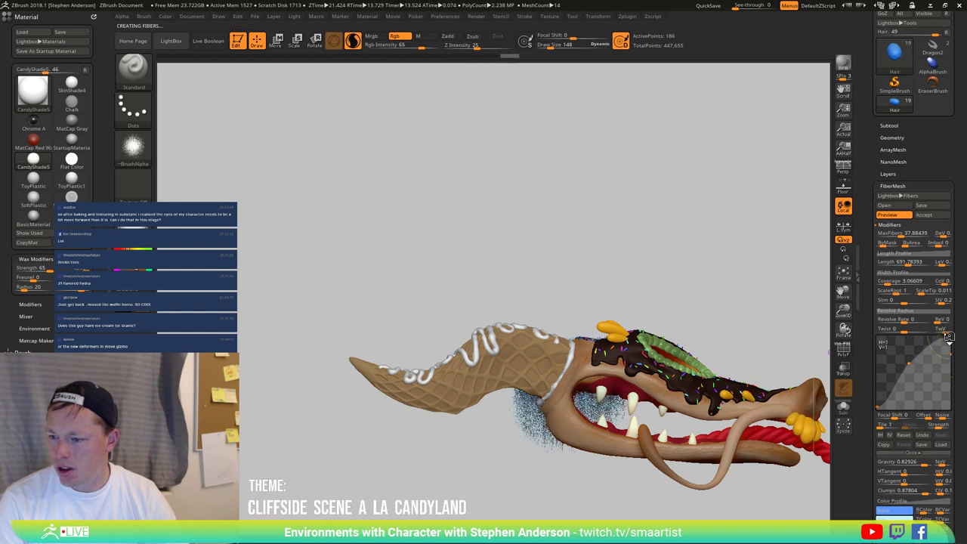
Step: Try to groom the previewed fibers behind the dragon's jaw with the GroomHairLong brush
left_click_drag(726, 351, 658, 291)
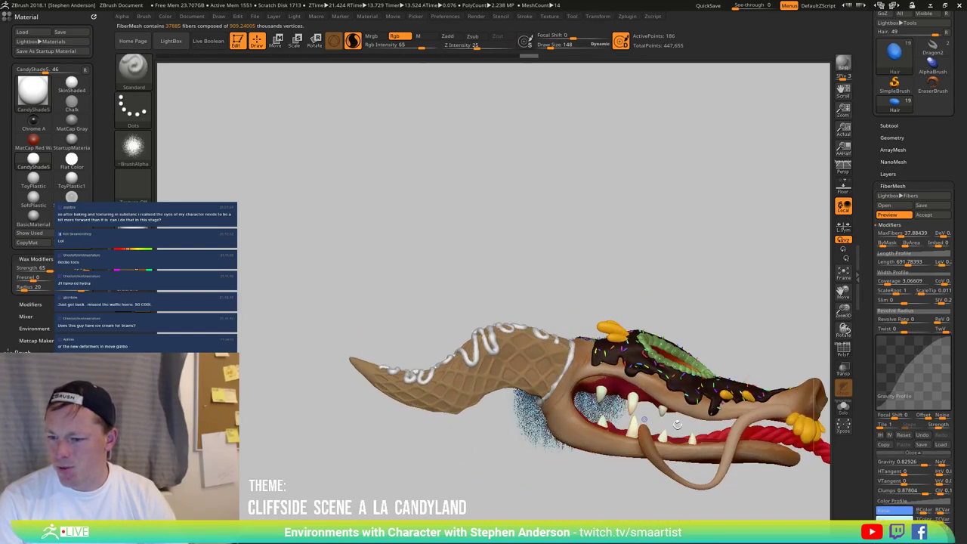
key("b")
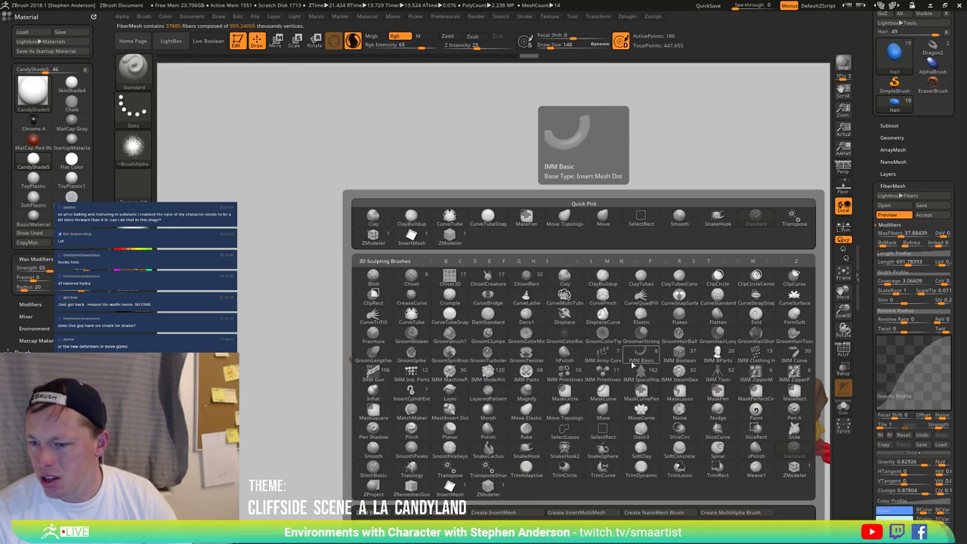
left_click(716, 338)
left_click_drag(587, 400, 622, 408)
left_click(352, 42)
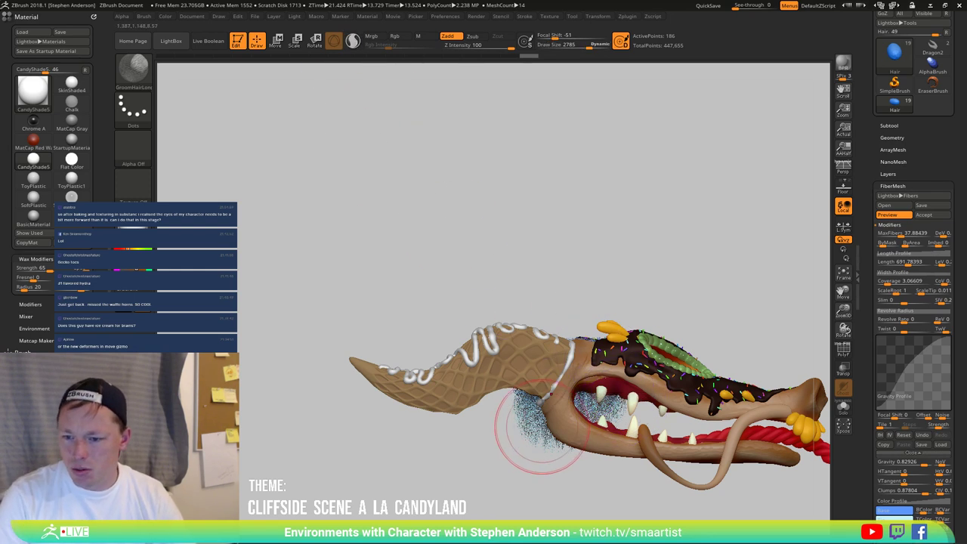
left_click(507, 407)
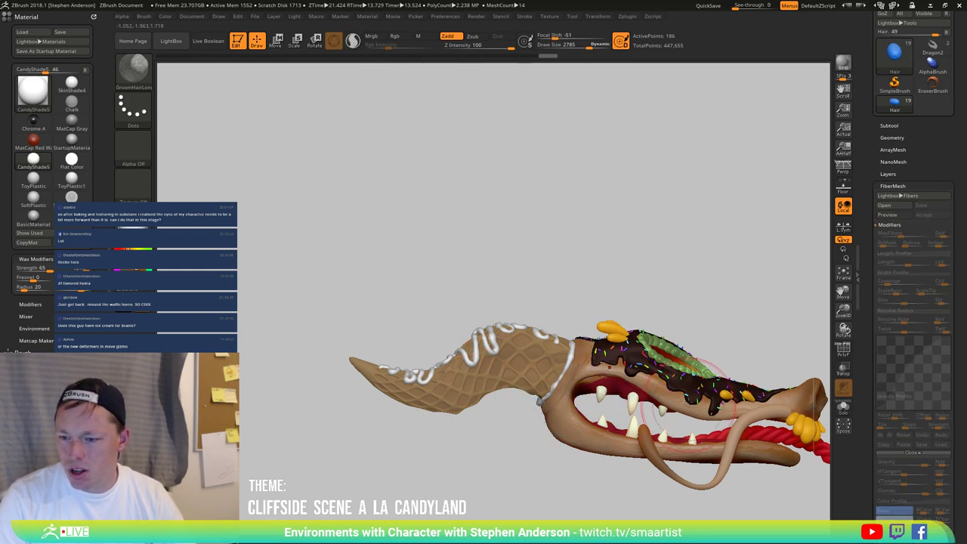
Step: Reload the Fibers142 preset as a new fiber preview on the blue hair mesh
mouse_move(696, 301)
left_mouse_down()
mouse_move(701, 337)
mouse_move(695, 295)
left_mouse_up()
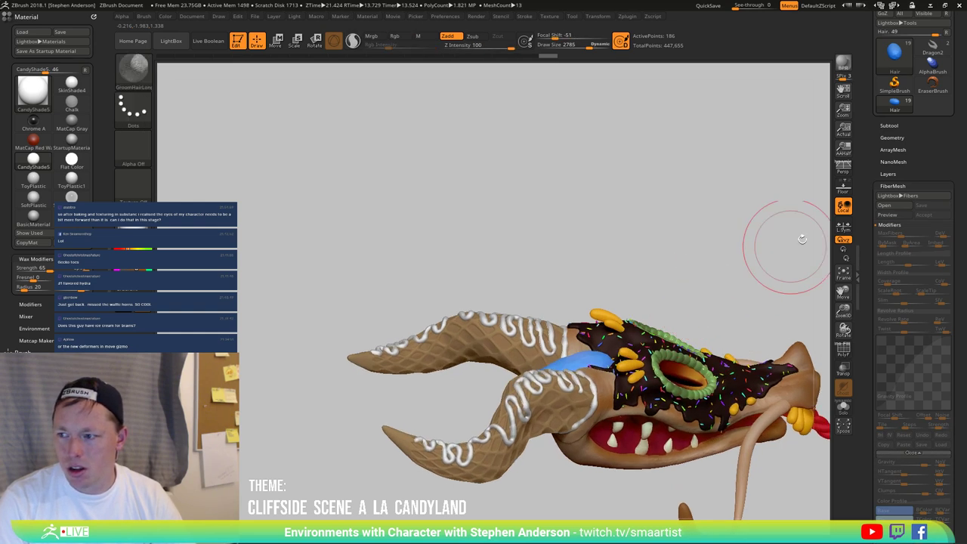
key("ctrl")
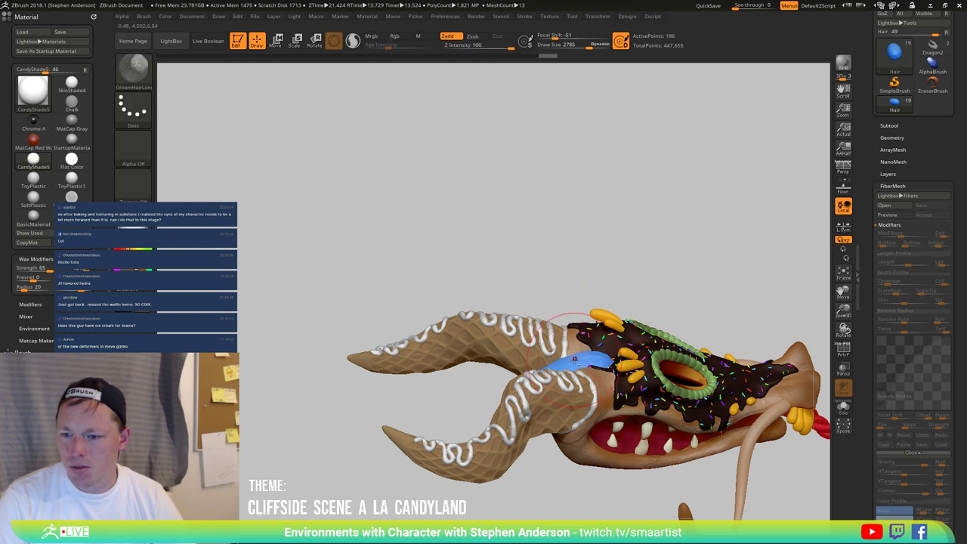
left_click_drag(641, 287, 703, 300)
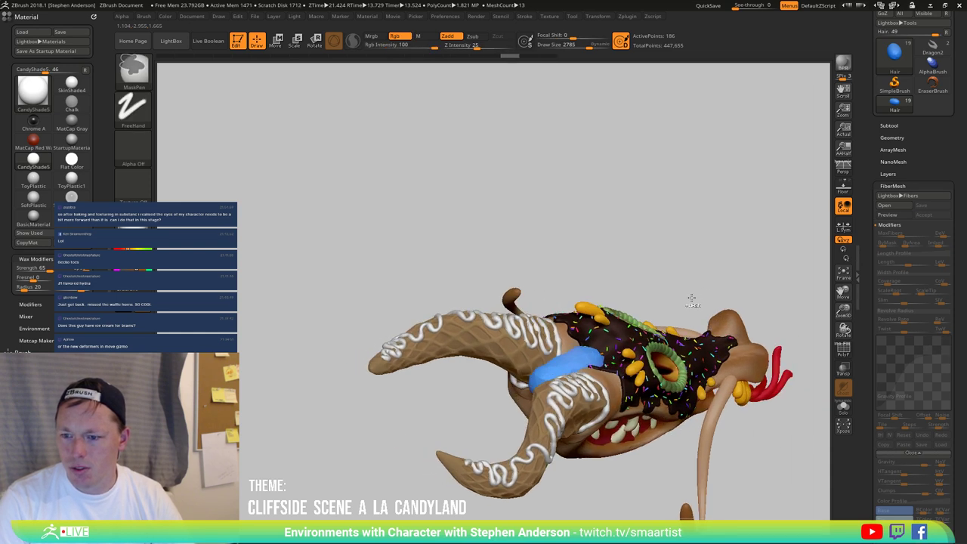
key("ctrl+shift")
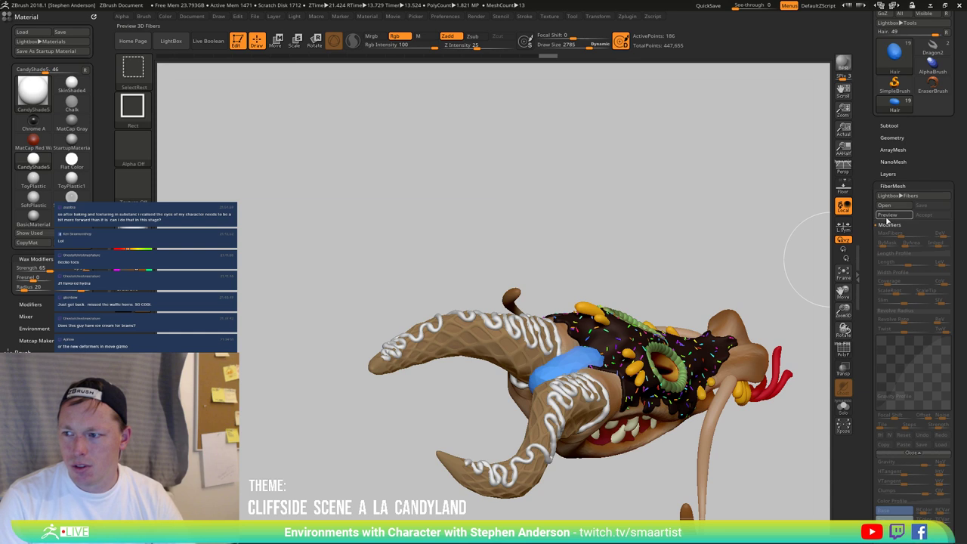
left_click(919, 197)
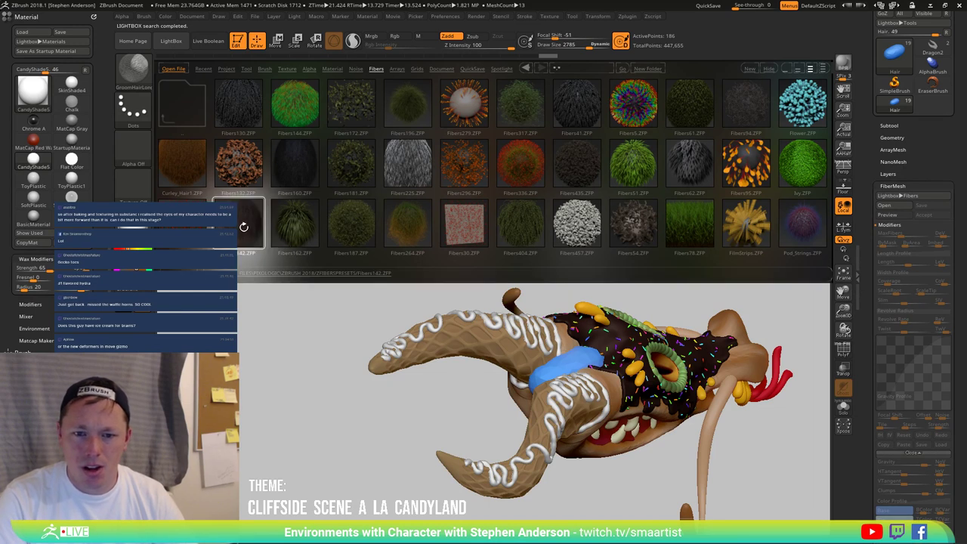
double_click(246, 228)
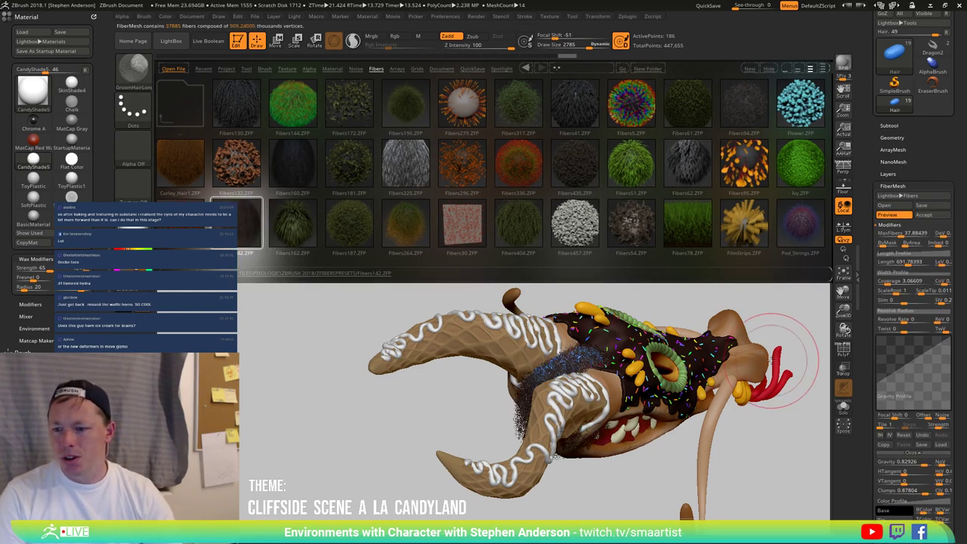
left_click_drag(823, 328, 777, 320)
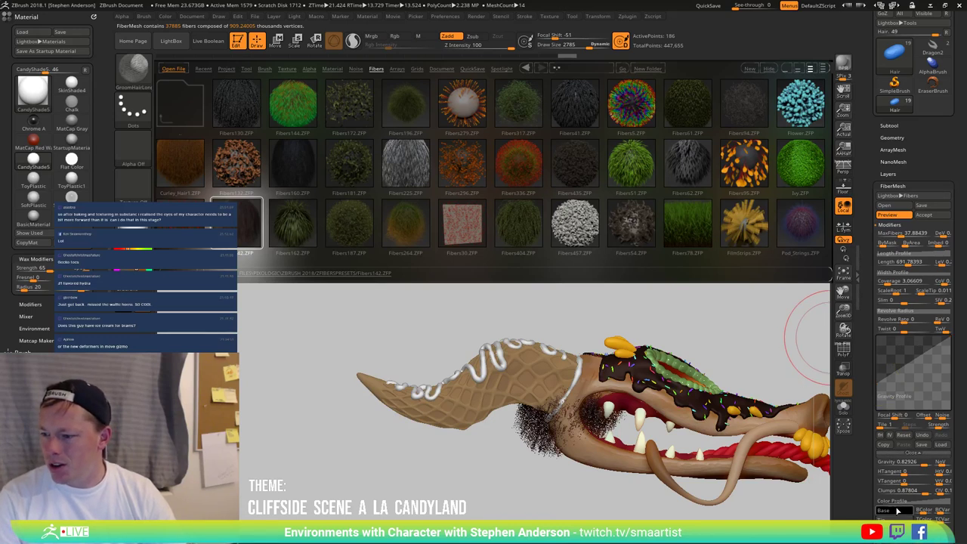
Step: Remove the image texture from the previewed fibers and set their Base colour to a saturated blue
scroll(956, 507, "down", 5)
left_click(898, 446)
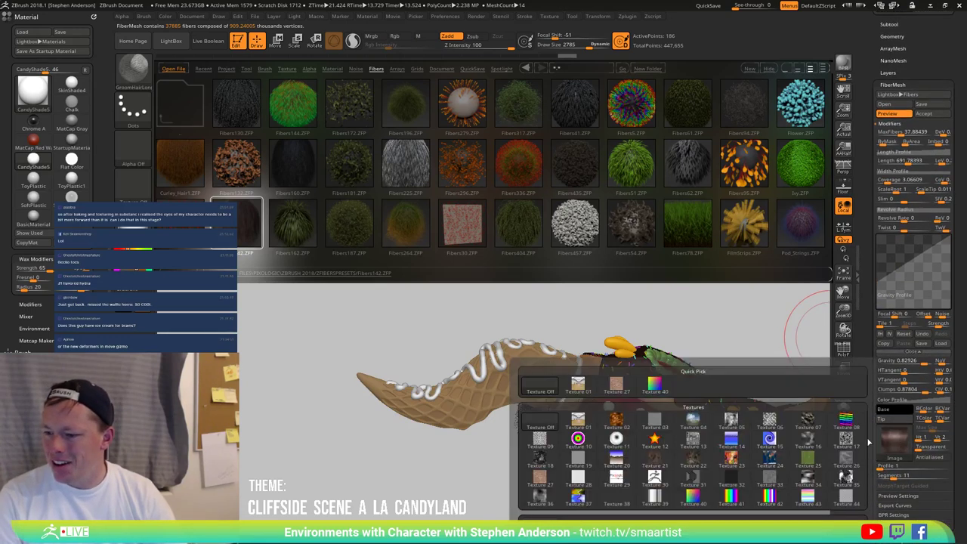
left_click(540, 387)
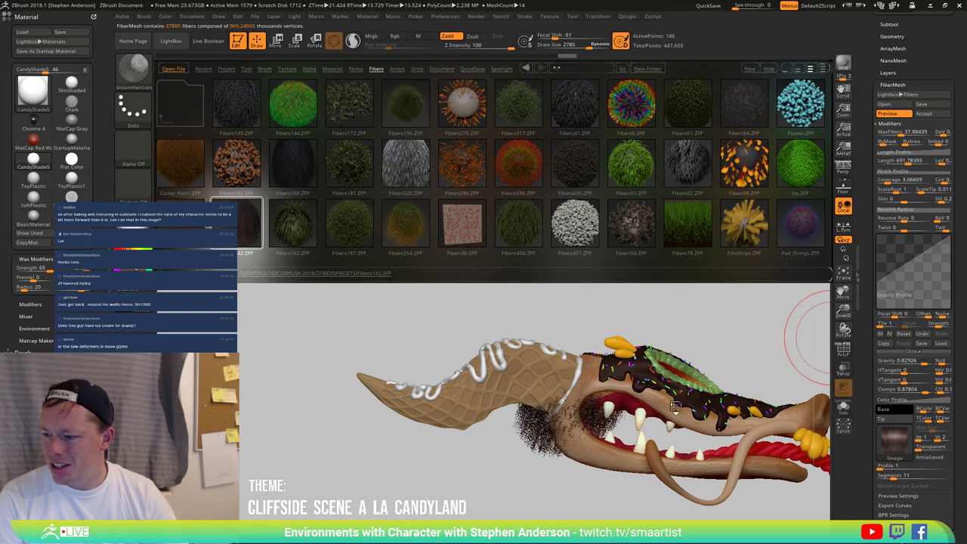
left_click(895, 410)
left_click(890, 479)
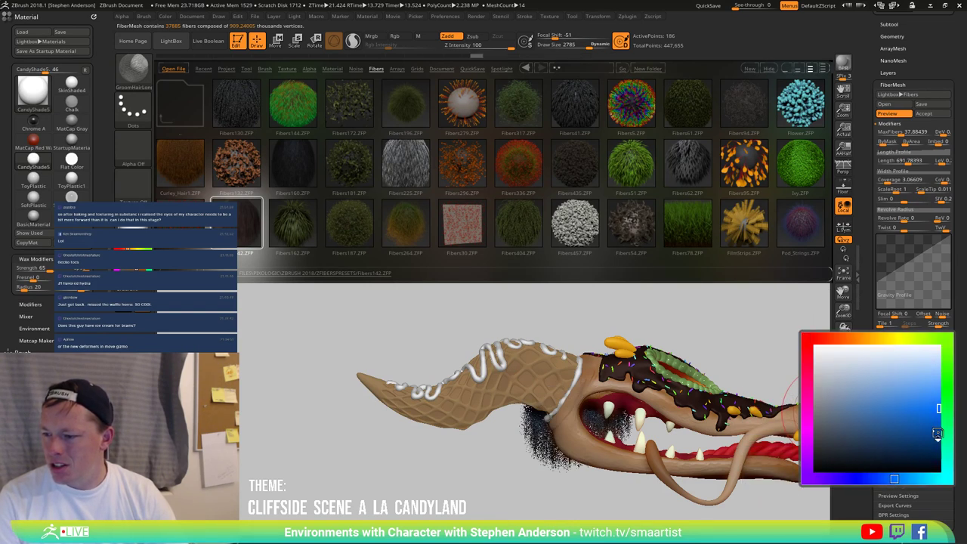
left_click(930, 396)
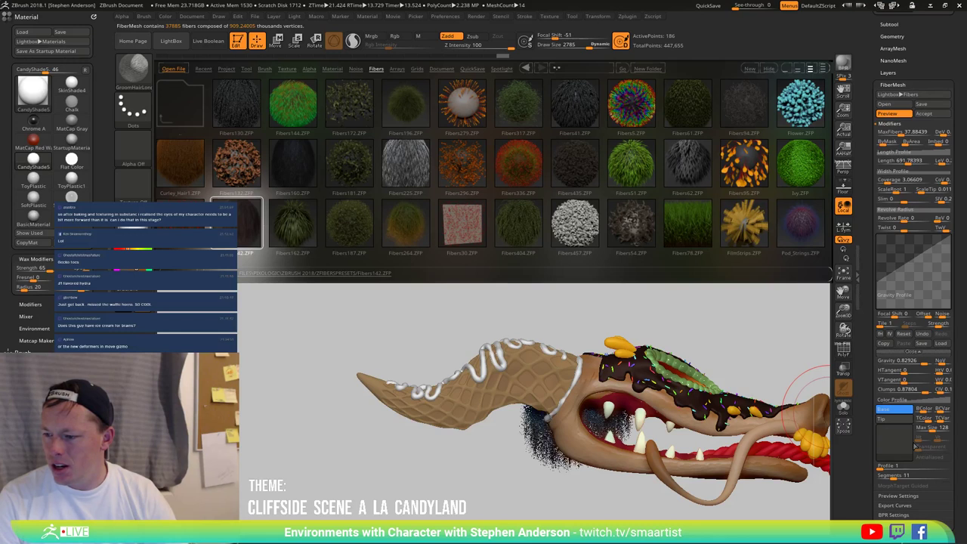
Step: Set the fibers' Tip colour to a pale light blue
left_click(905, 420)
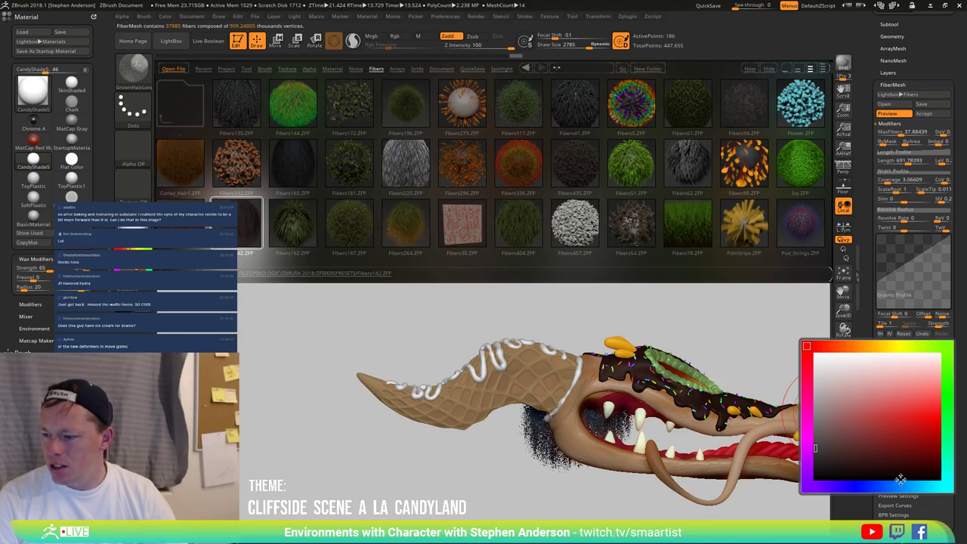
left_click_drag(900, 479, 923, 485)
left_click(926, 403)
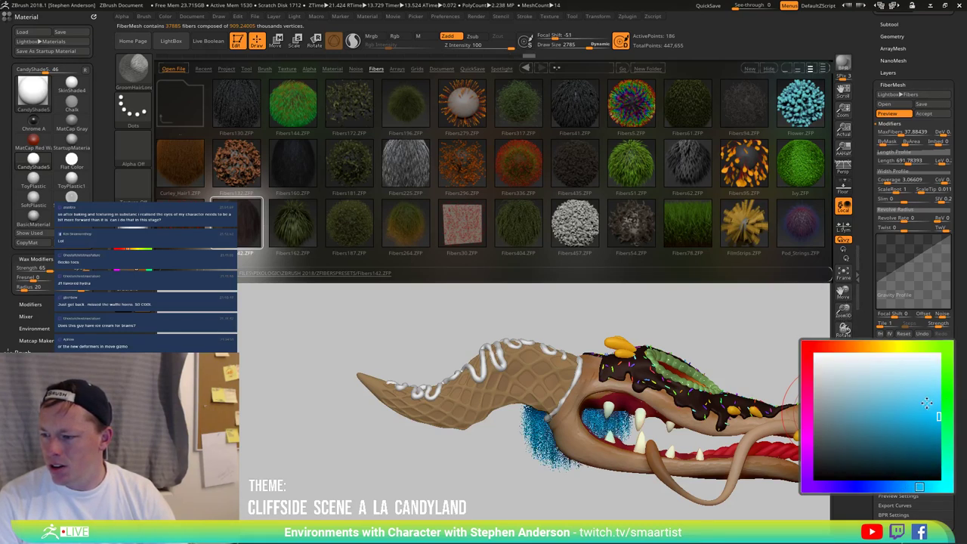
left_click(921, 365)
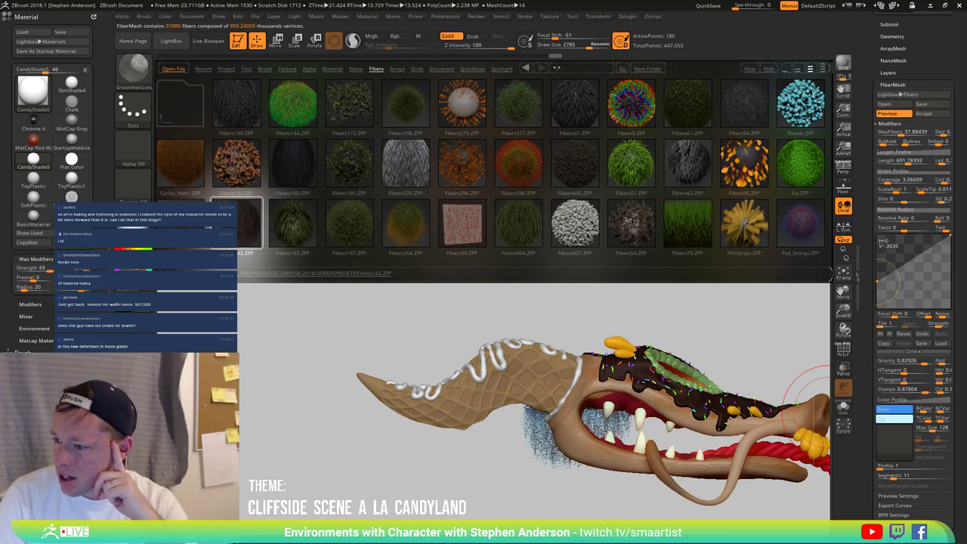
Step: Set the fibers' Twist to 160.21978 and flatten the Gravity Profile to a low level of about 0.15
left_click_drag(904, 228, 918, 227)
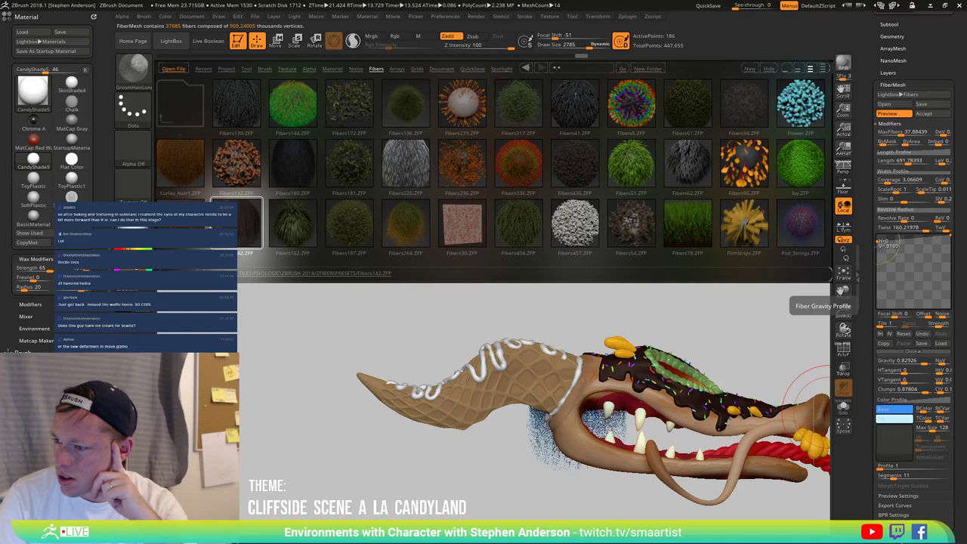
left_click_drag(877, 241, 876, 294)
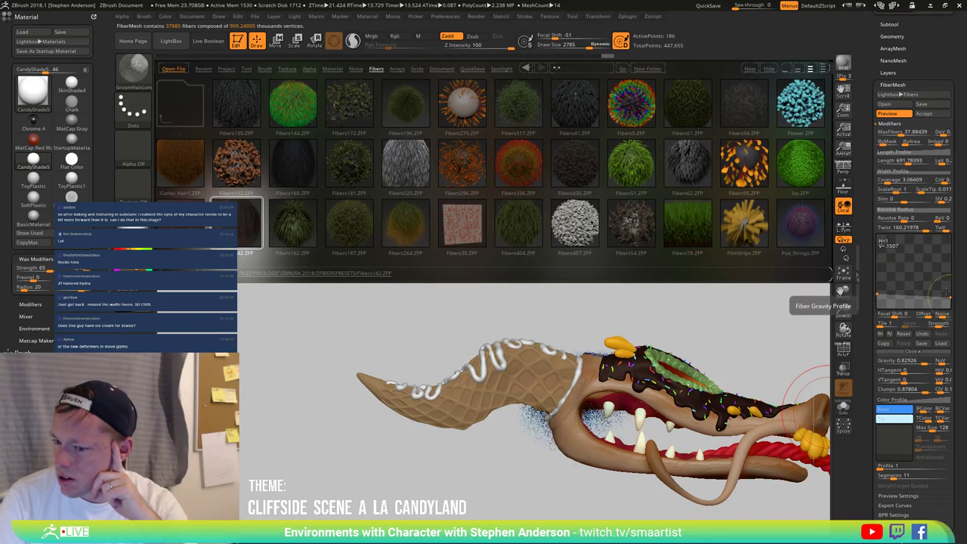
left_click_drag(739, 320, 810, 310)
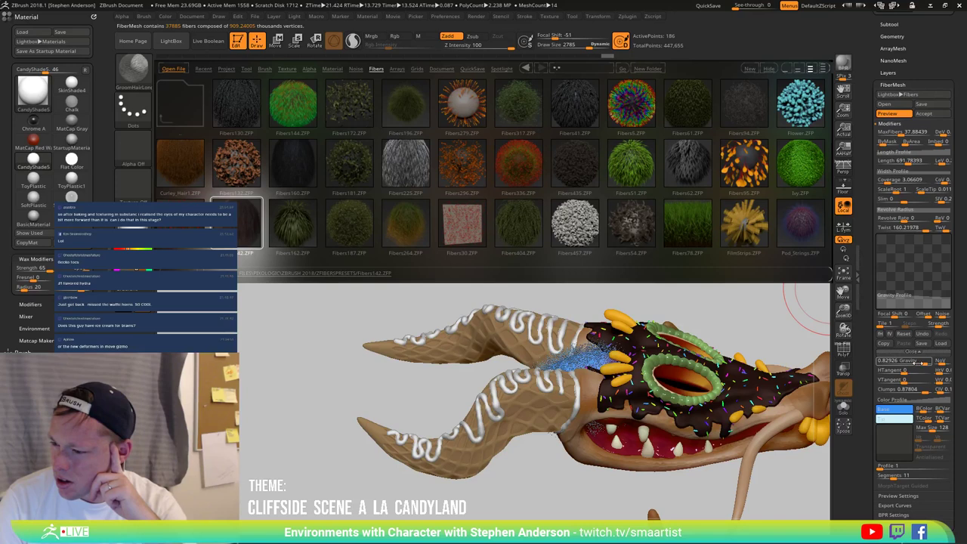
Step: Set the fibers' Gravity to -0.34065 and HTangent to 0.71428
left_click_drag(892, 362, 891, 363)
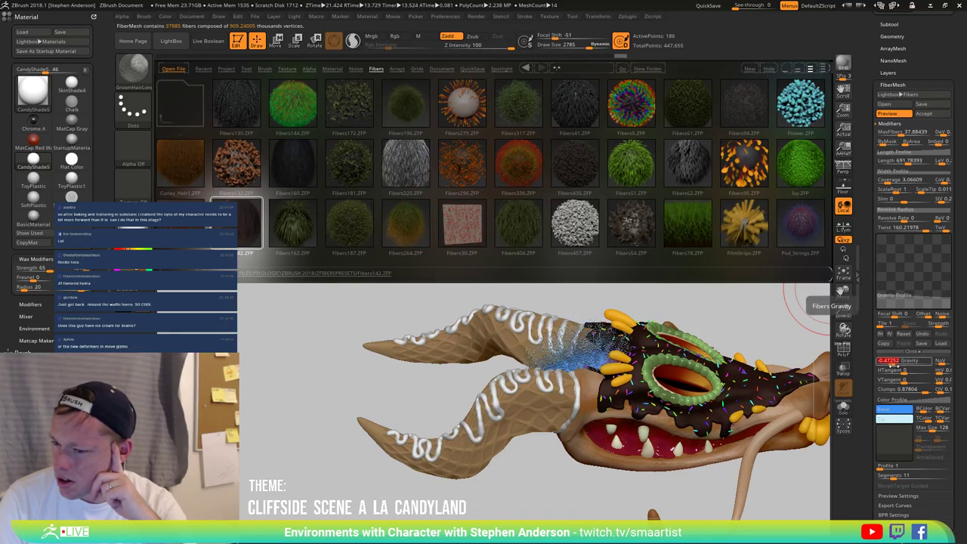
left_click_drag(774, 340, 807, 344)
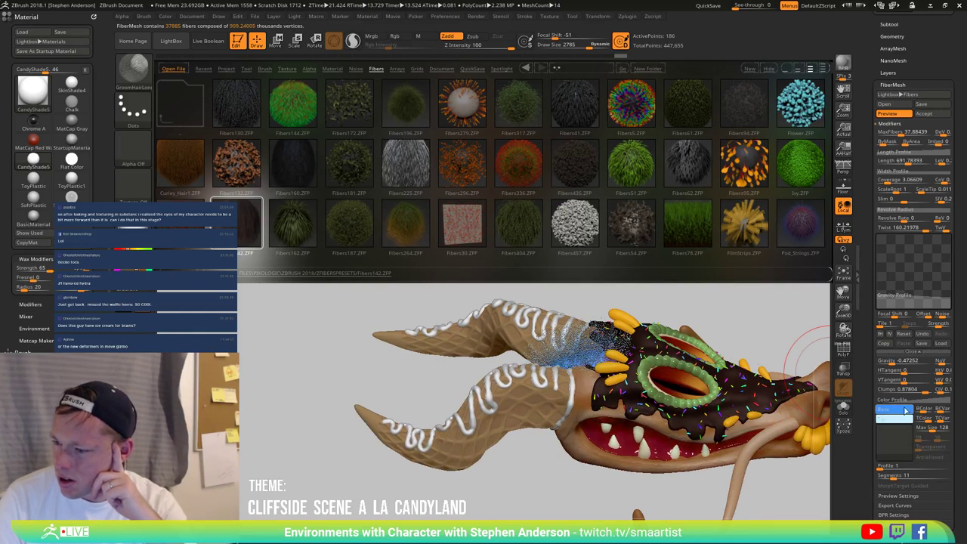
left_click_drag(897, 363, 919, 373)
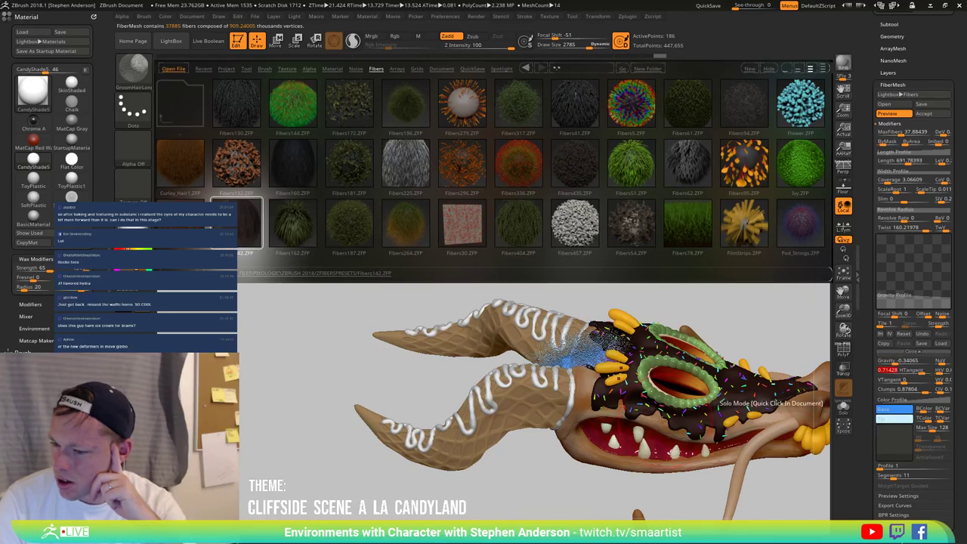
left_click_drag(713, 402, 745, 392)
left_click_drag(776, 348, 827, 344)
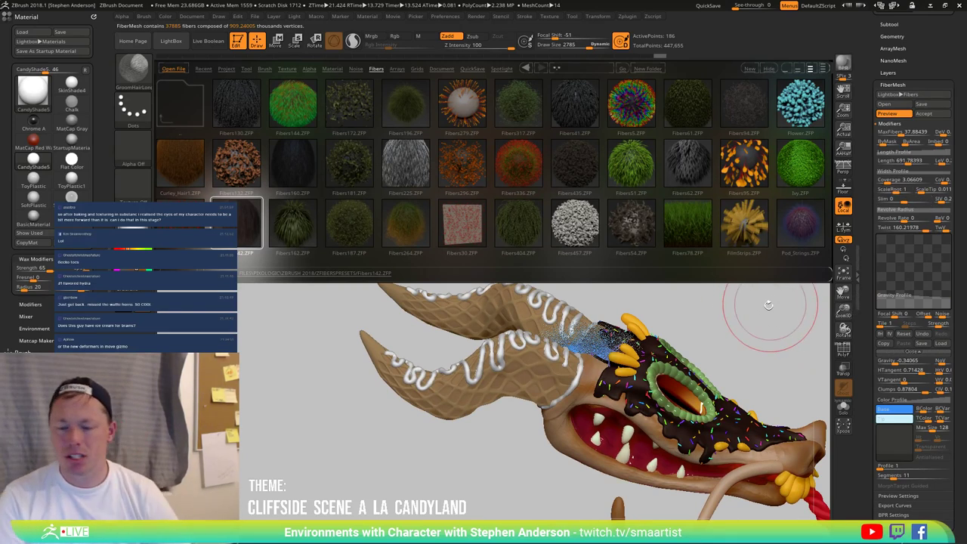
Step: Hide the preset browser and make a BPR render of the fibers between the horns
key("comma")
mouse_move(745, 320)
left_mouse_down()
mouse_move(673, 328)
mouse_move(639, 312)
mouse_move(527, 315)
left_mouse_up()
right_click_drag(527, 315, 526, 377, "ctrl")
left_click_drag(675, 239, 673, 265)
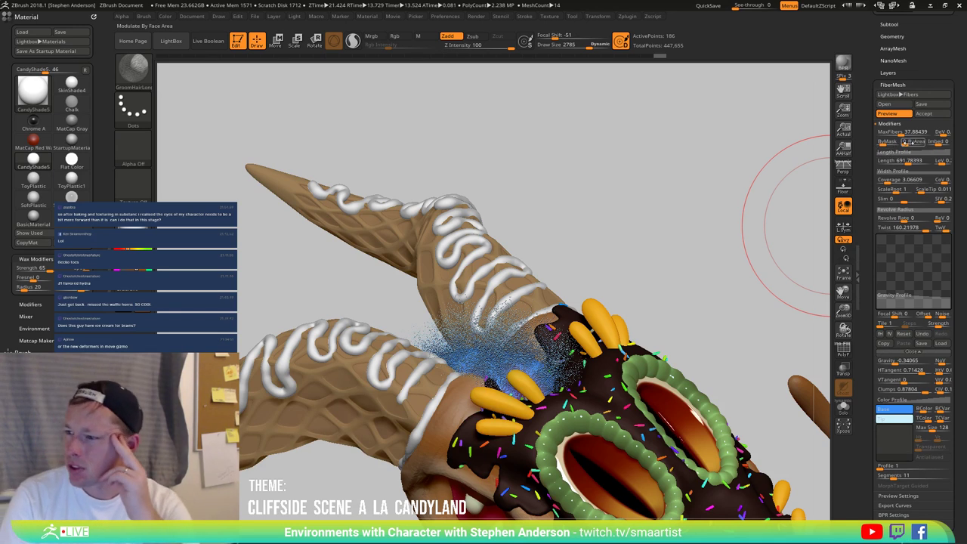
left_click(844, 63)
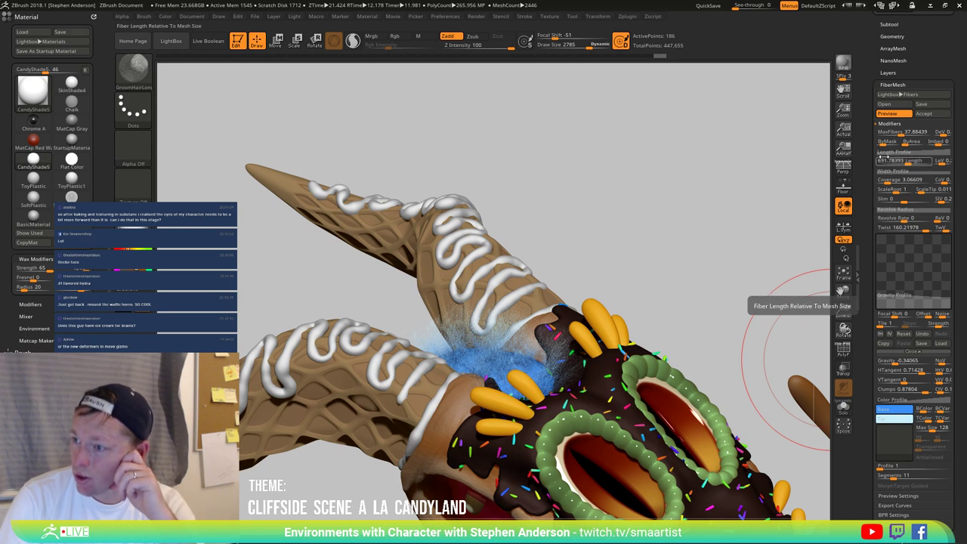
Step: Set the fiber Length to 2000 and its length variation to 1
left_click_drag(909, 161, 922, 162)
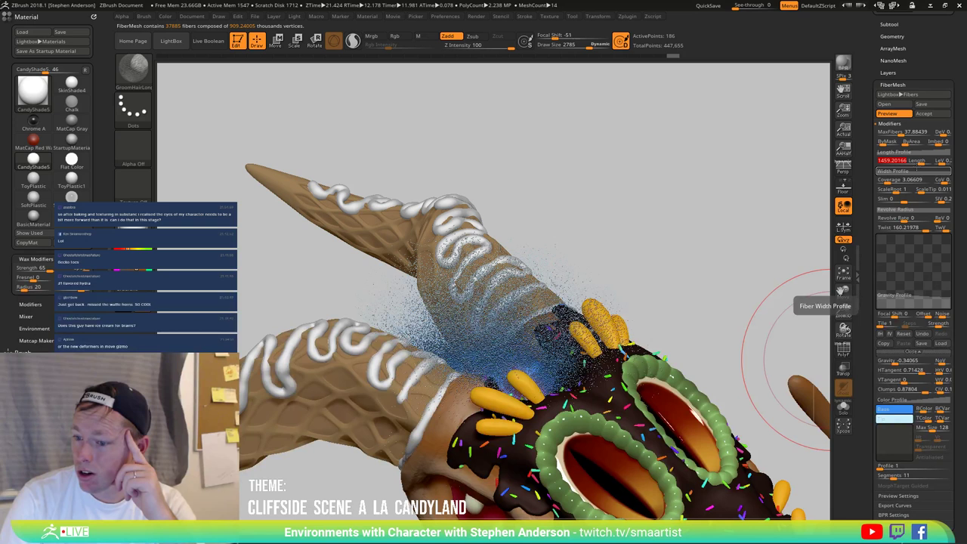
type("2000")
key("Return")
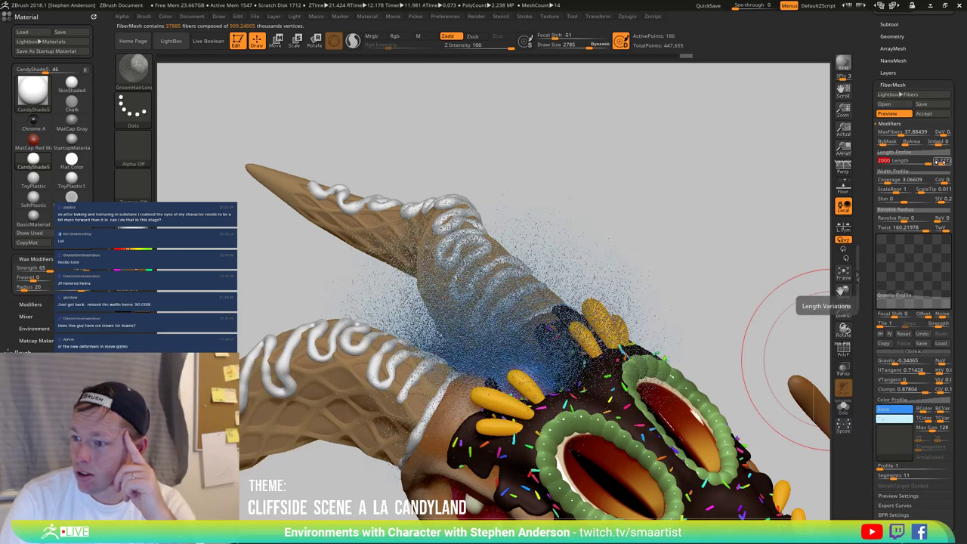
left_click_drag(943, 161, 953, 161)
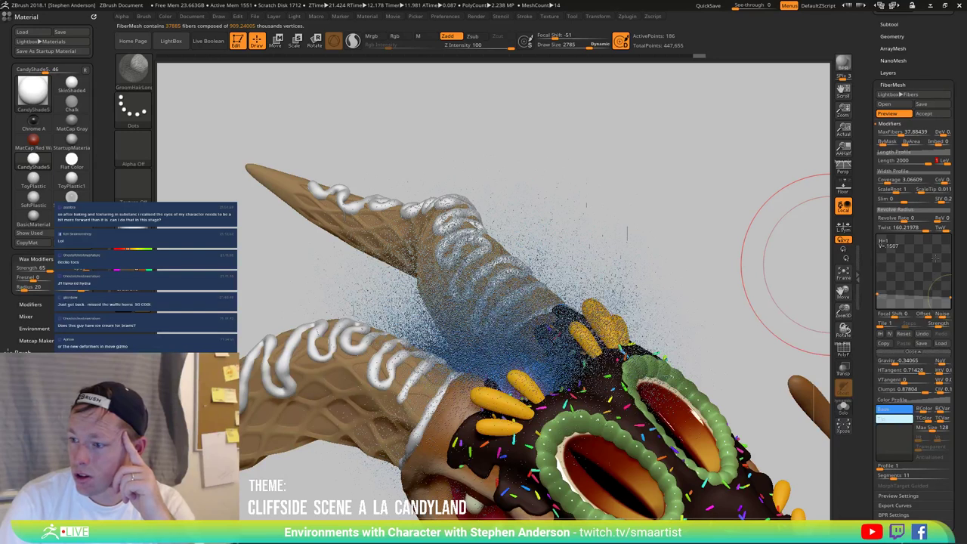
Step: Set Clumps to 1 and reshape the Color Profile into an upward-bowed curve rising from zero at the root to full at the tip
left_click_drag(957, 347, 960, 322)
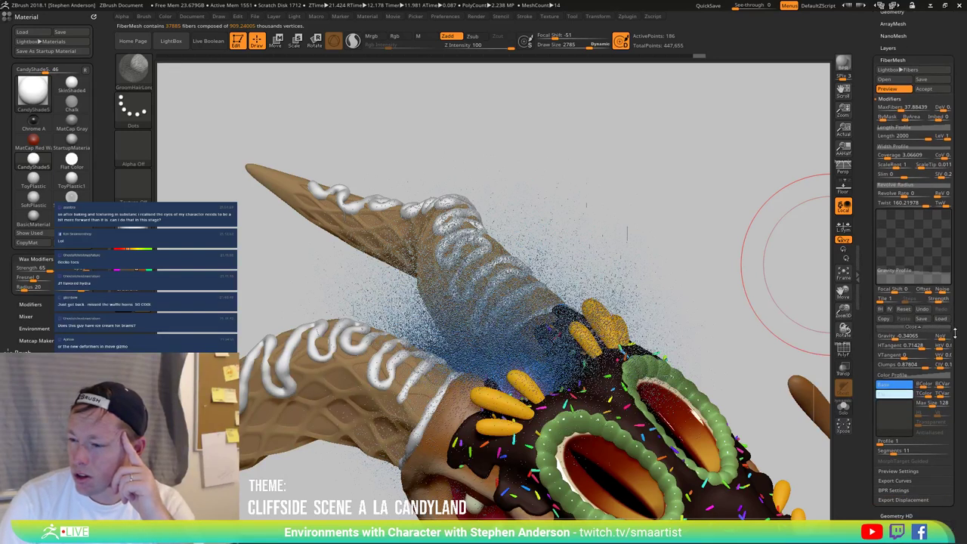
left_click_drag(924, 366, 941, 367)
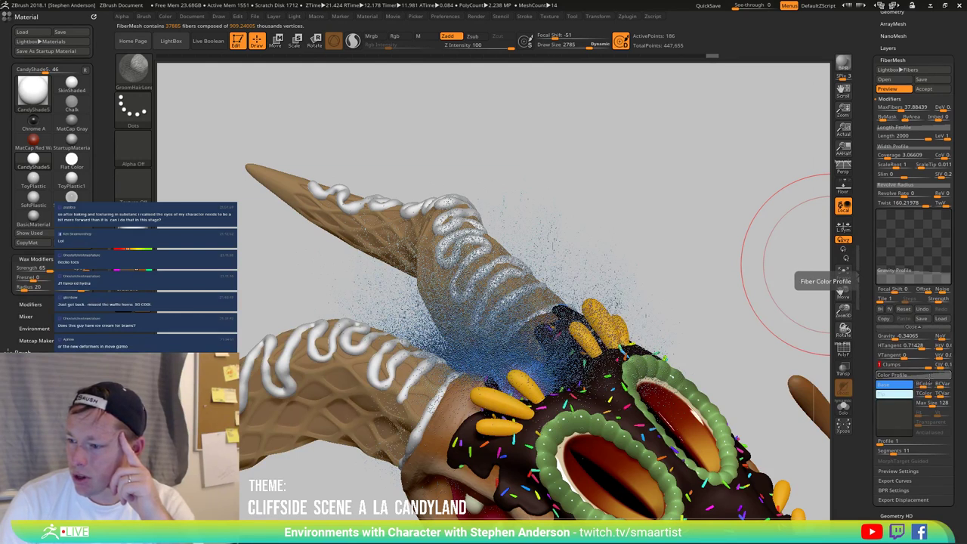
left_click(903, 375)
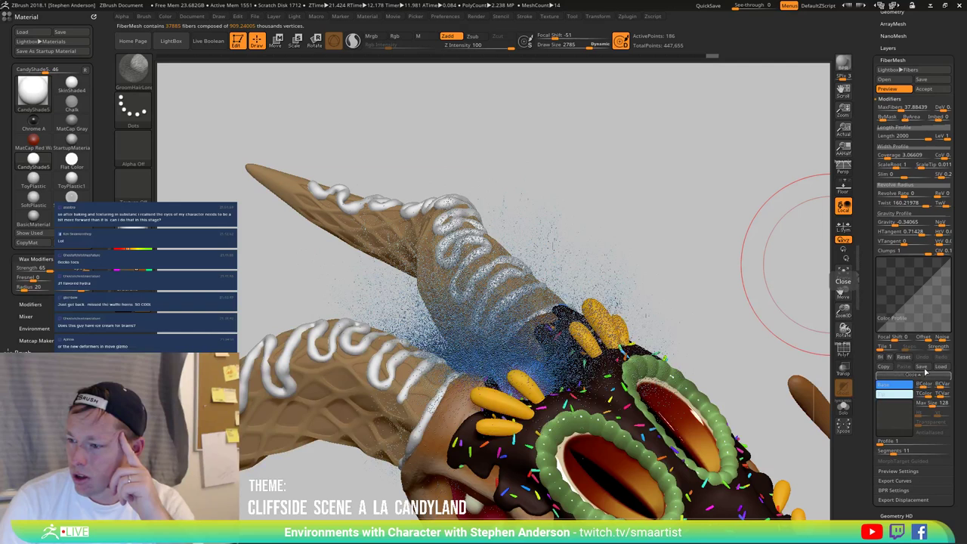
left_click_drag(915, 297, 892, 293)
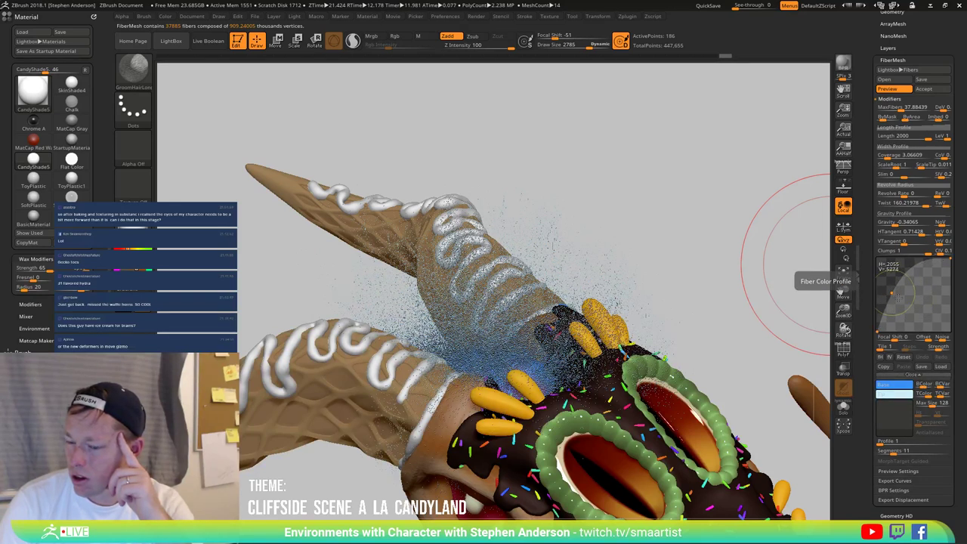
left_click_drag(960, 326, 960, 316)
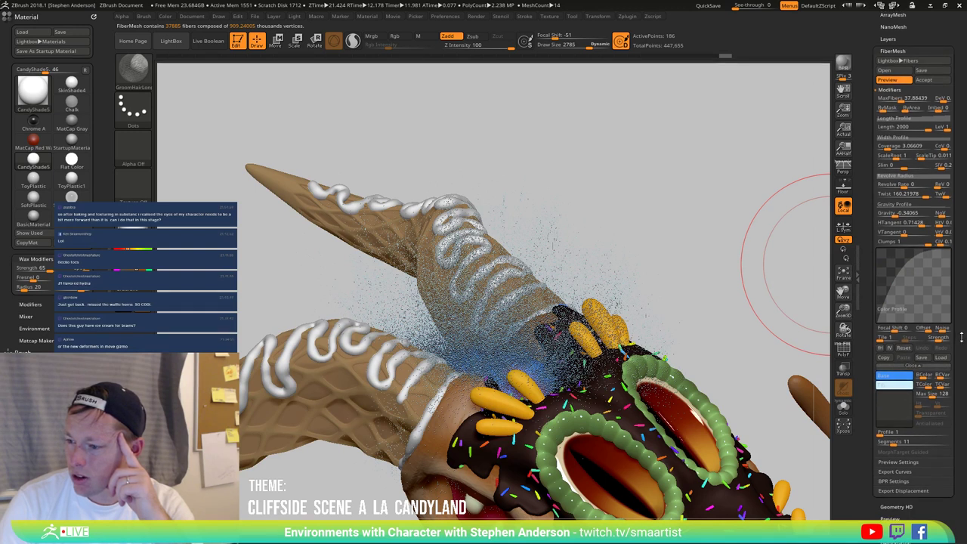
left_click_drag(919, 272, 963, 339)
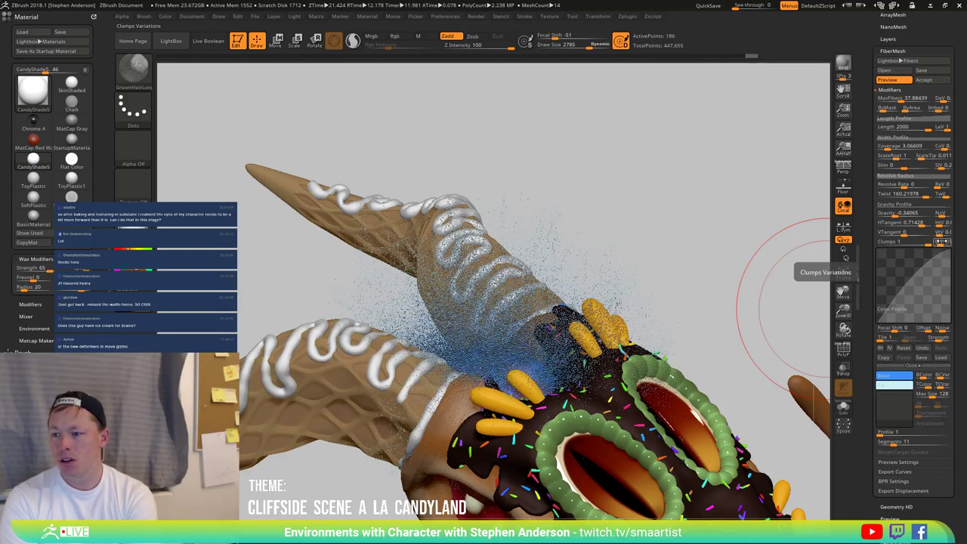
Step: Set the Clumps variation to 1 and make a BPR render of the head with both horns in frame
left_click_drag(943, 244, 950, 245)
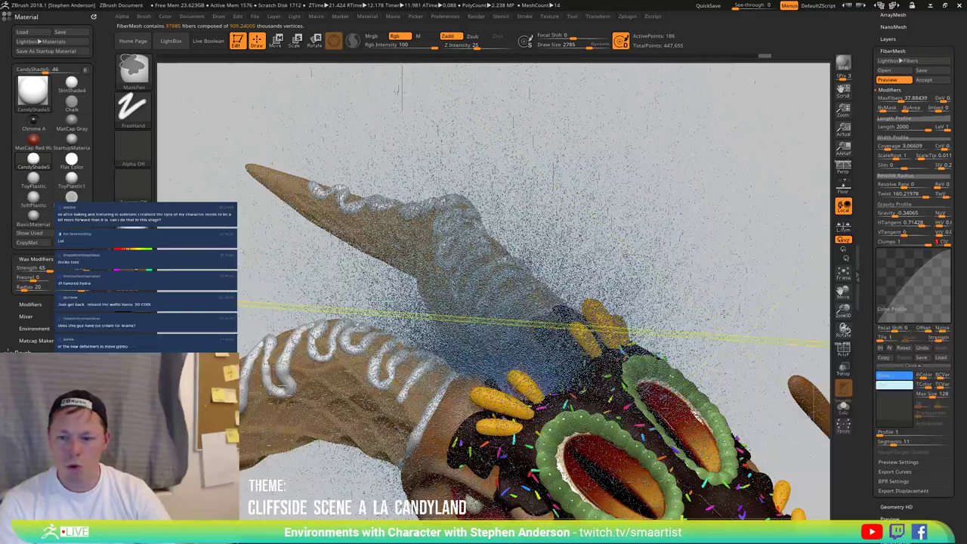
mouse_move(718, 326)
right_mouse_down("ctrl")
mouse_move(712, 287)
mouse_move(713, 317)
mouse_move(692, 285)
right_mouse_up("ctrl")
key("shift+r")
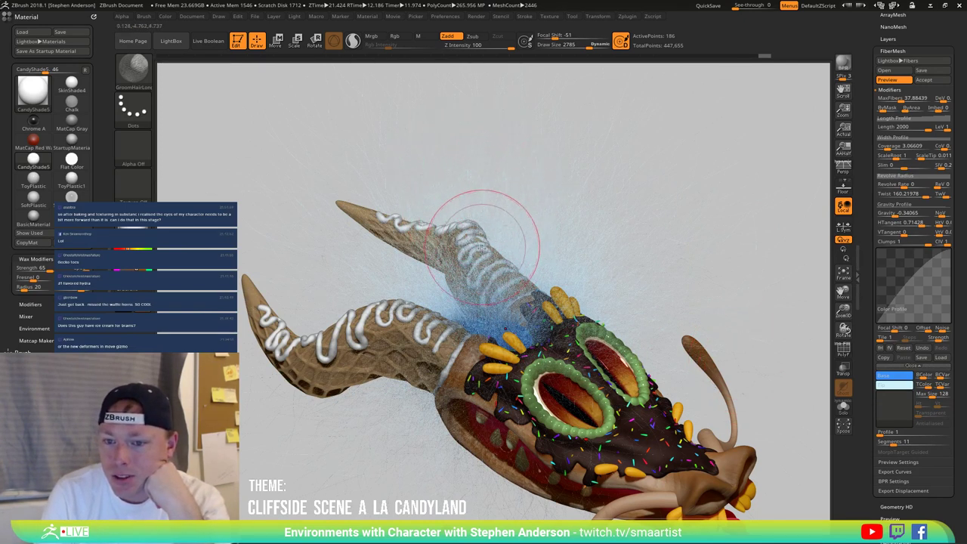
Step: Deepen the fibers' Tip colour to a stronger sky blue and change the Base colour to a dark blue
left_click(906, 386)
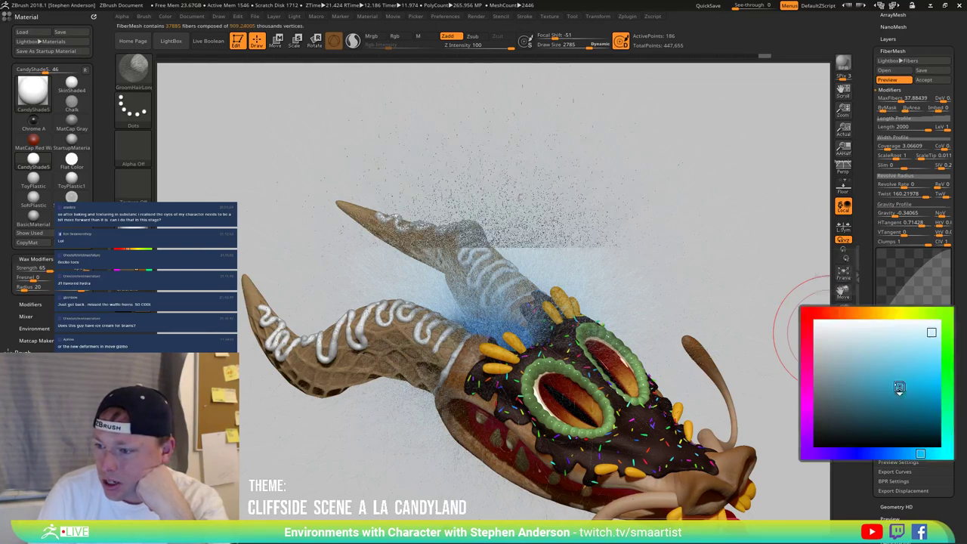
left_click(934, 351)
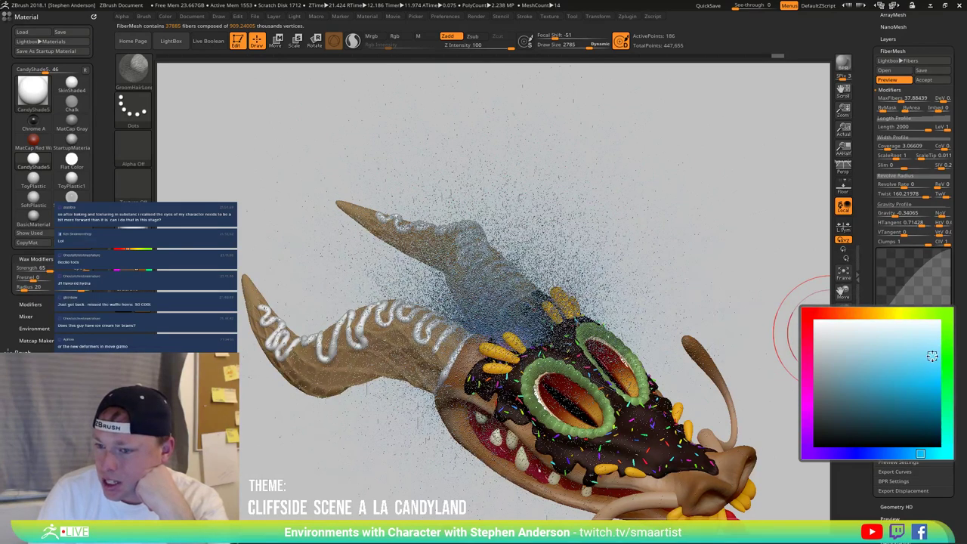
left_click(932, 359)
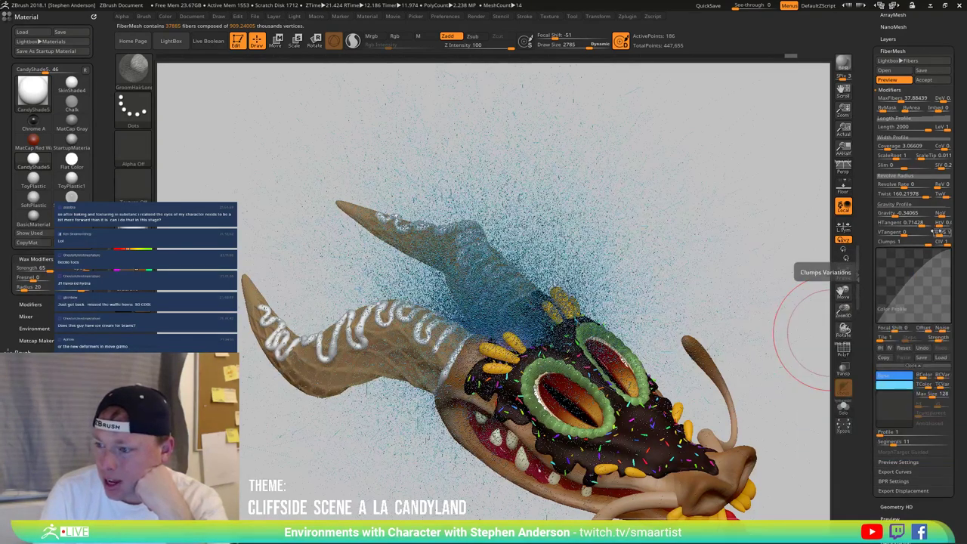
left_click(902, 376)
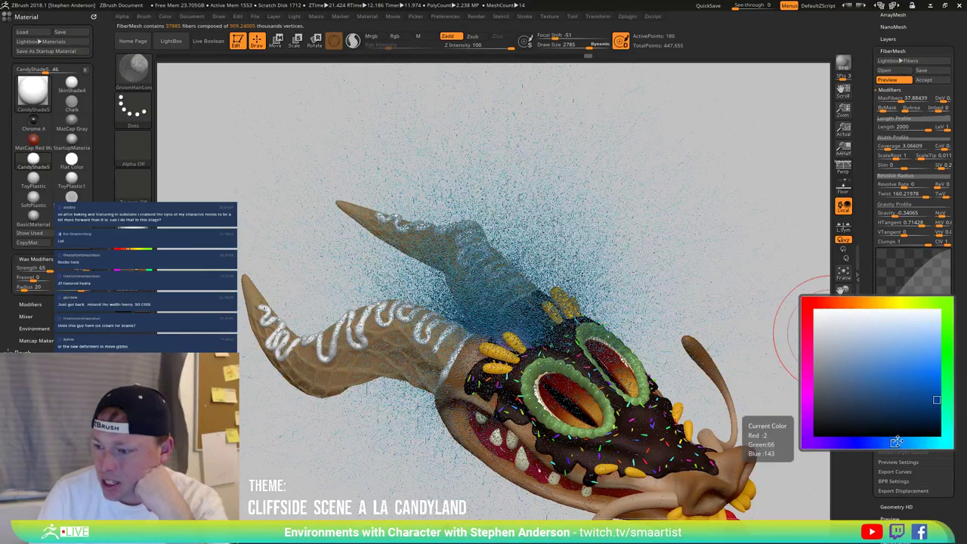
left_click(892, 391)
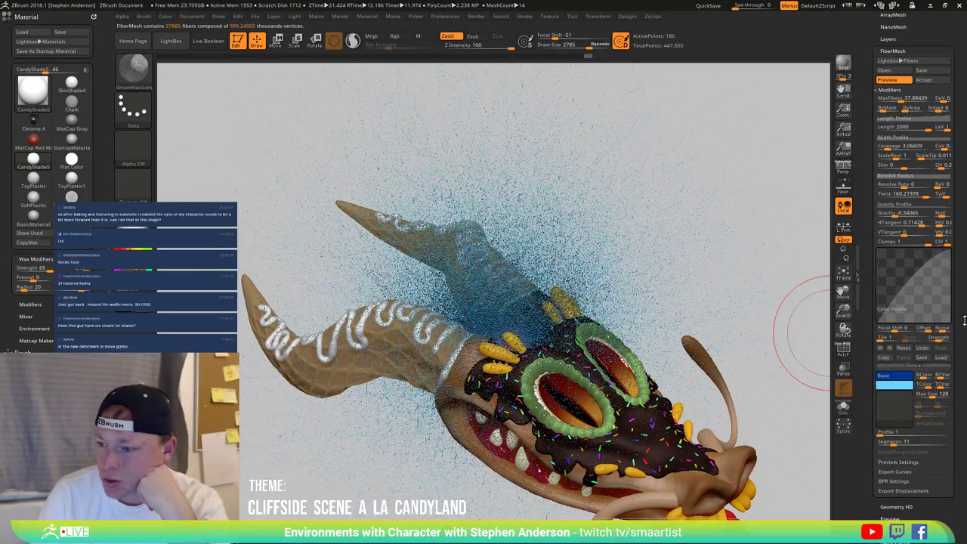
Step: Shift the Tip colour's hue slightly from cyan toward blue and render the recoloured fibers with BPR
left_click(902, 385)
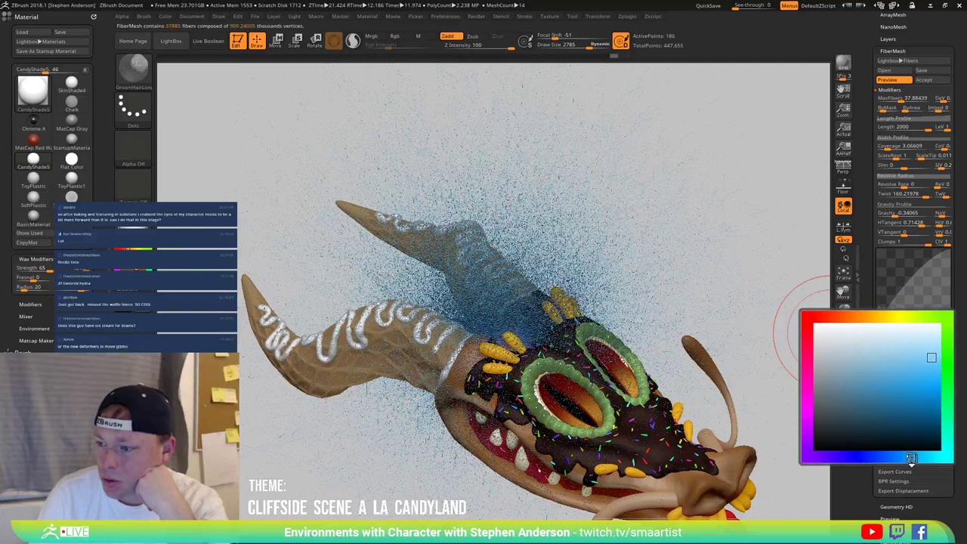
left_click(914, 457)
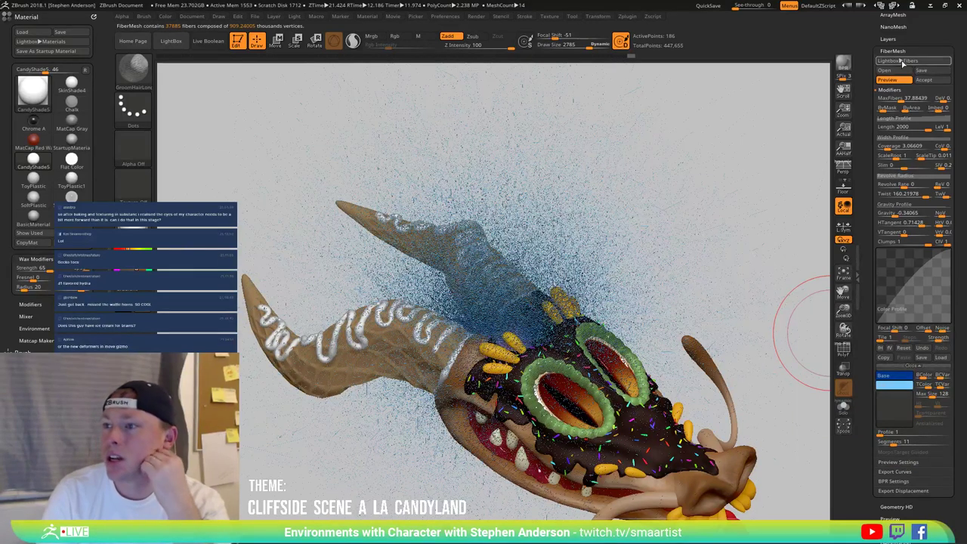
left_click(843, 63)
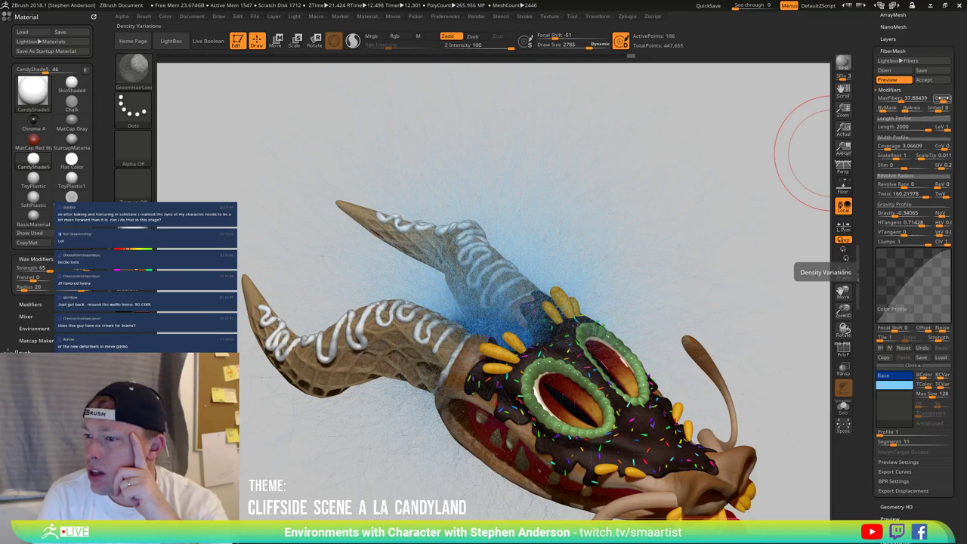
Step: Set the fibers' density variation (DeV) to 1
left_click_drag(942, 99, 947, 100)
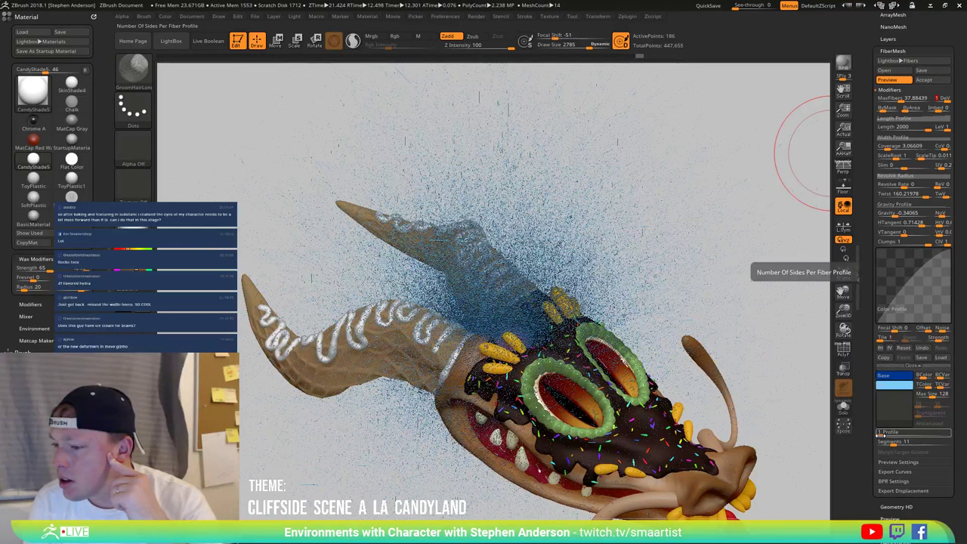
left_click(880, 435)
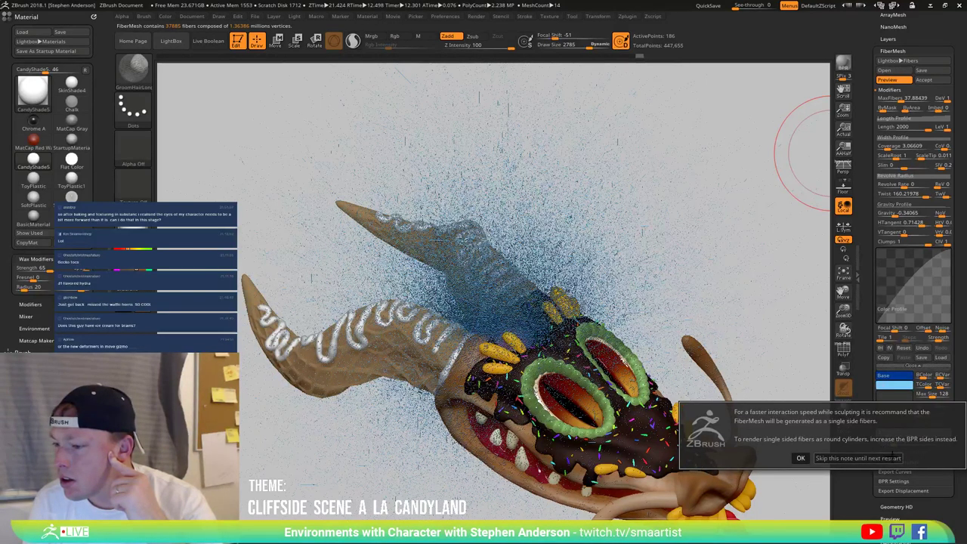
left_click(882, 457)
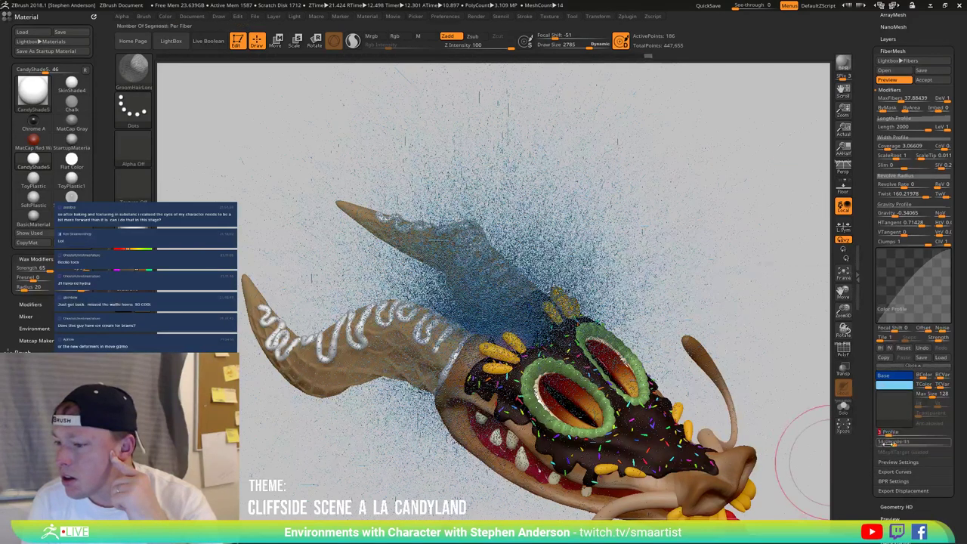
left_click_drag(889, 434, 876, 434)
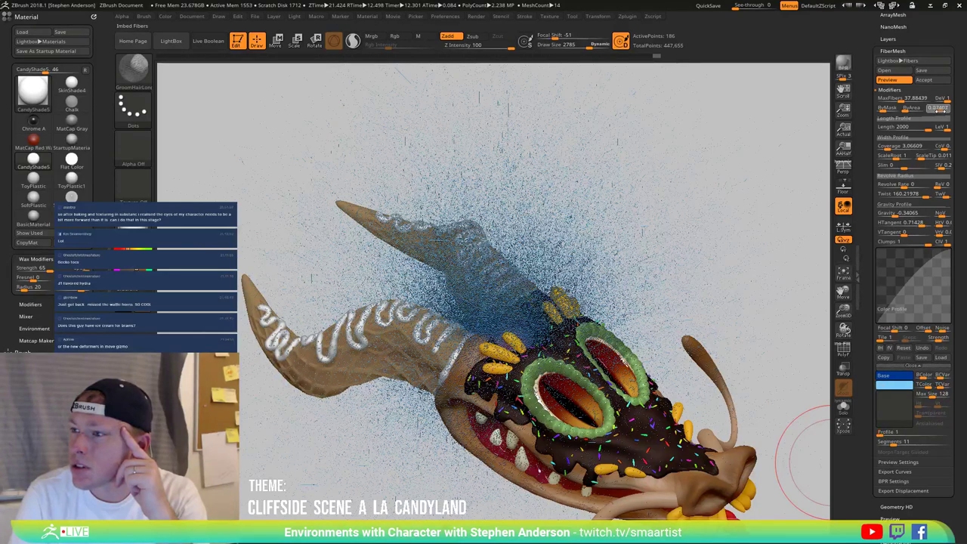
left_click(938, 108)
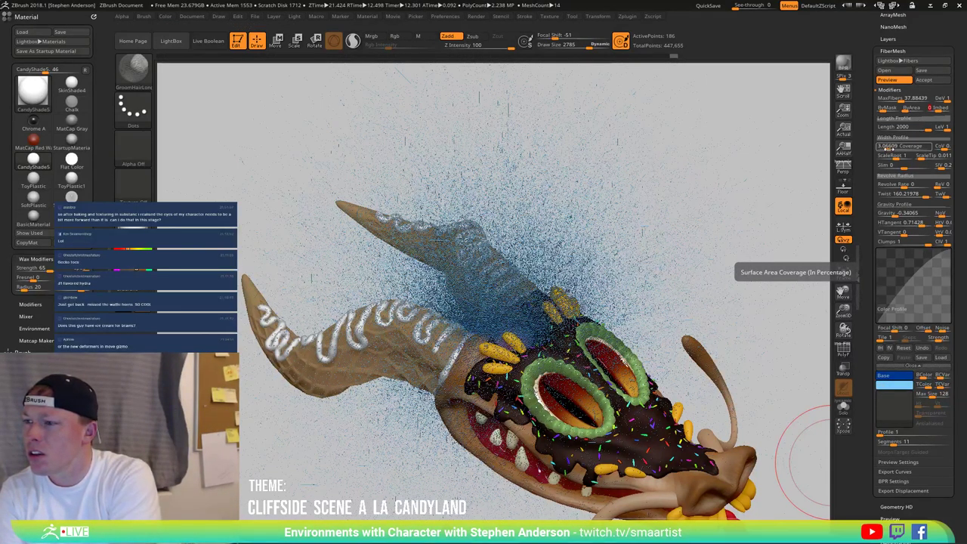
Step: Raise the fibers' Coverage to about 54.37 to thicken the hair
left_click(885, 148)
left_click(890, 148)
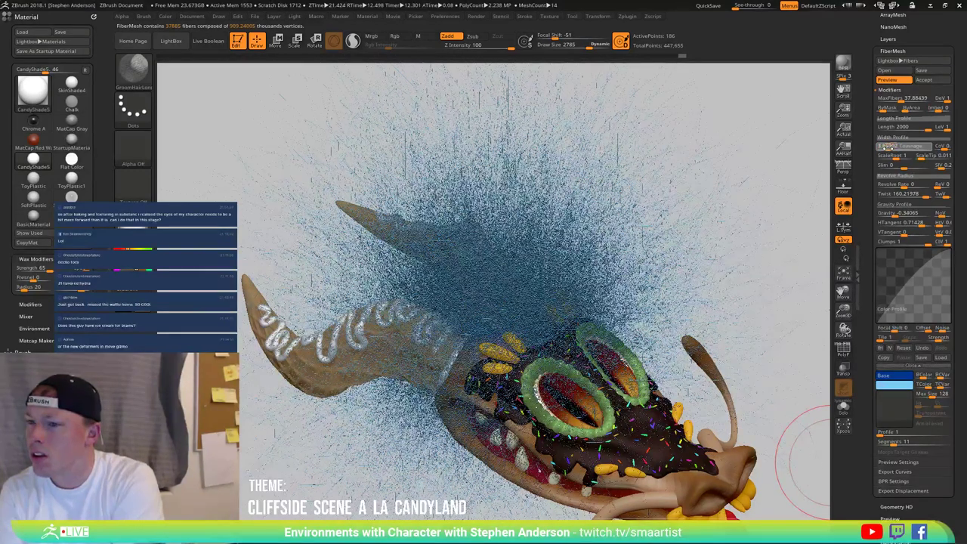
left_click(888, 148)
left_click(894, 148)
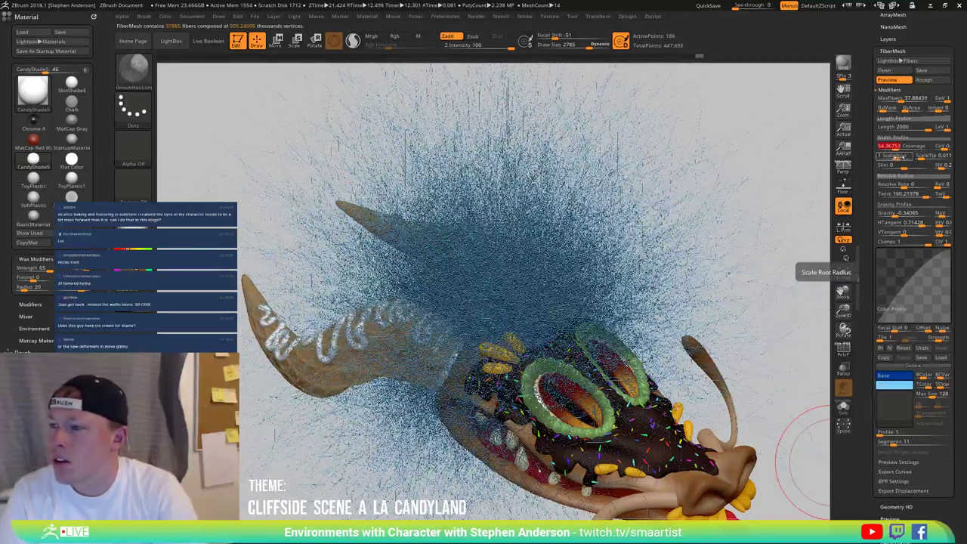
Step: Increase the fibers' root radius by setting ScaleRoot to 10
left_click(903, 156)
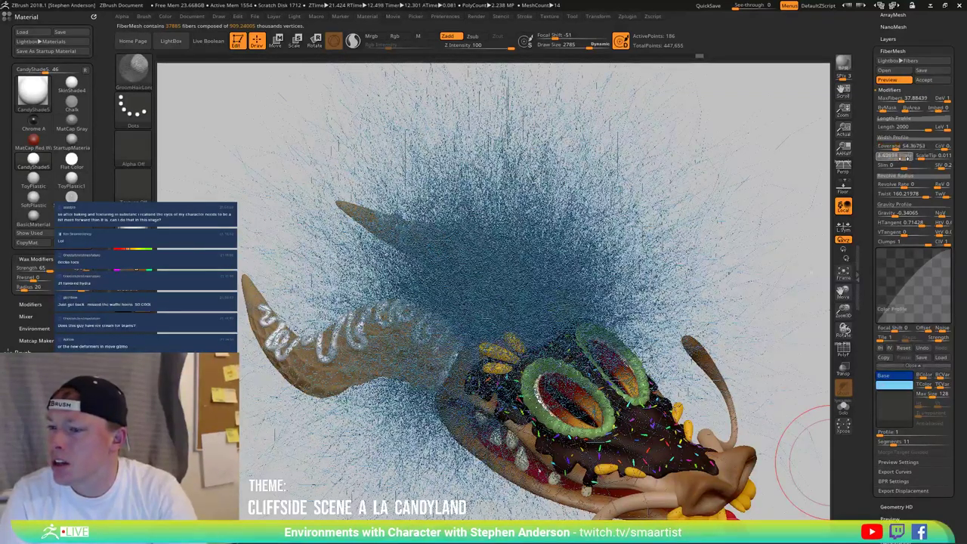
left_click(904, 158)
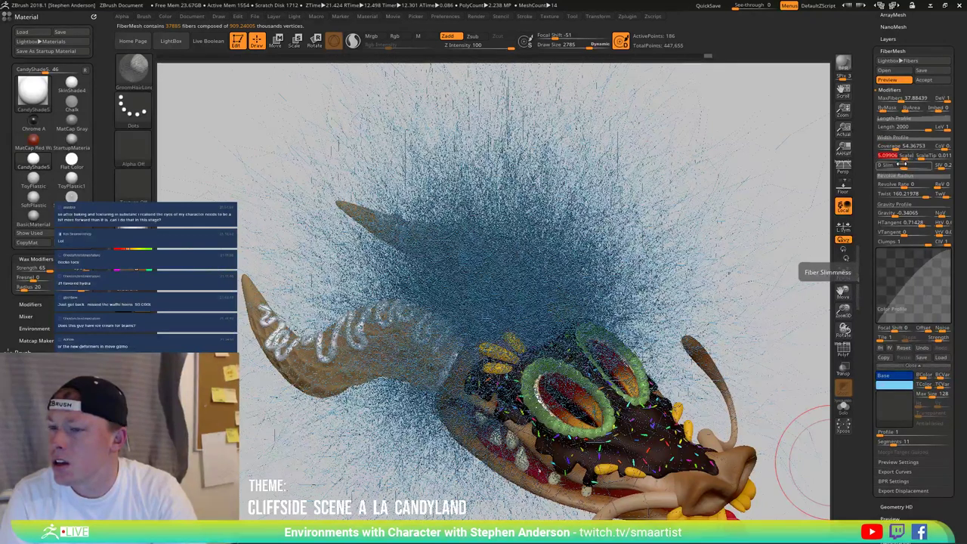
left_click(910, 156)
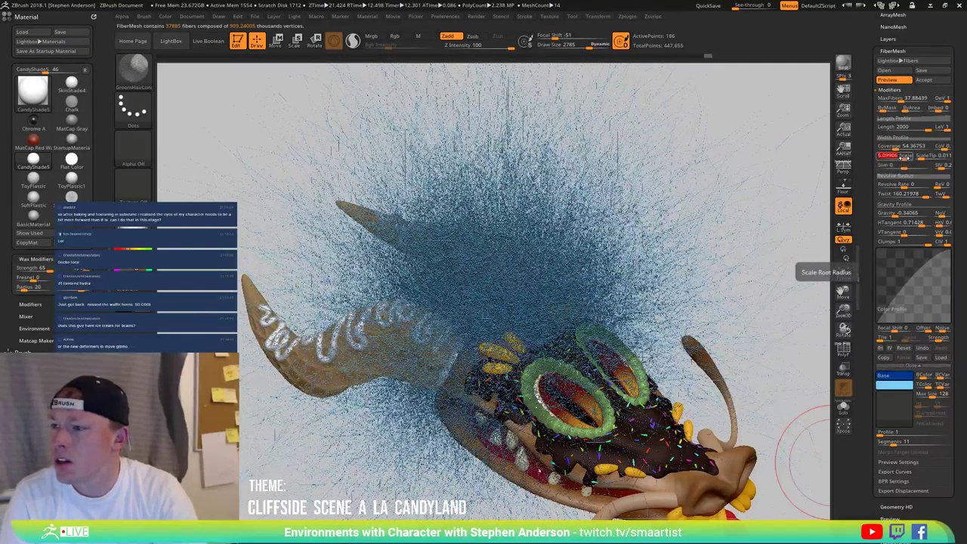
type("10")
key("Return")
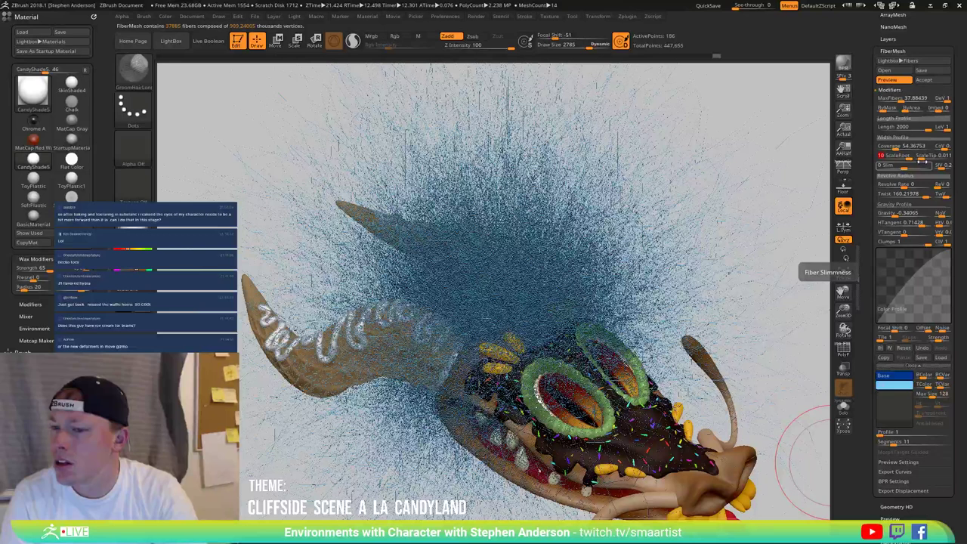
Step: Widen the fiber tips by trying several ScaleTip values, settle on 4, and render the hair with BPR
left_click(924, 156)
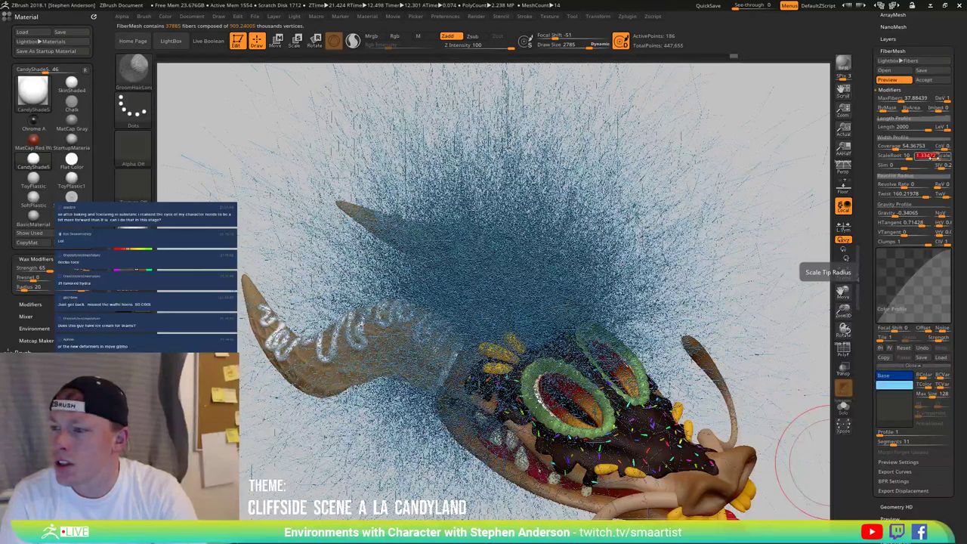
left_click_drag(934, 157, 943, 157)
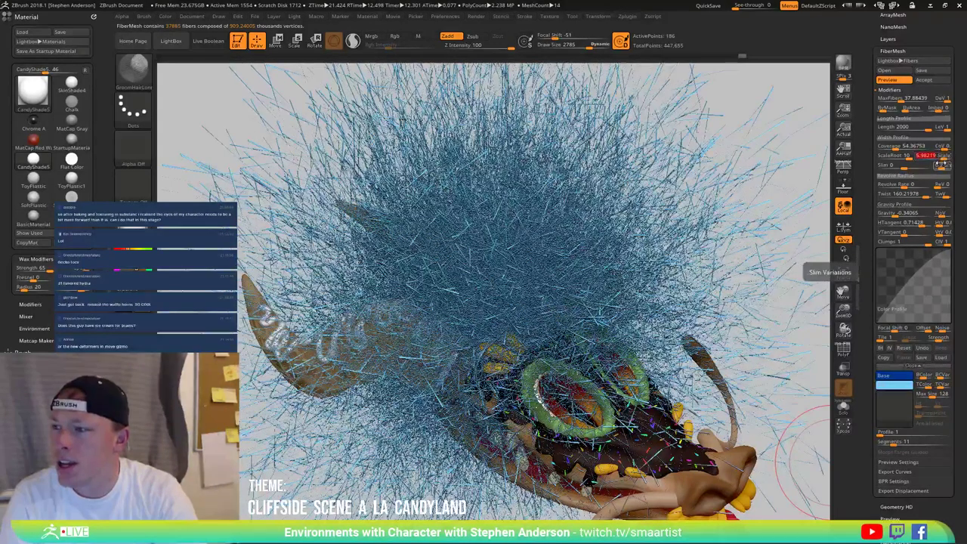
left_click_drag(944, 158, 942, 158)
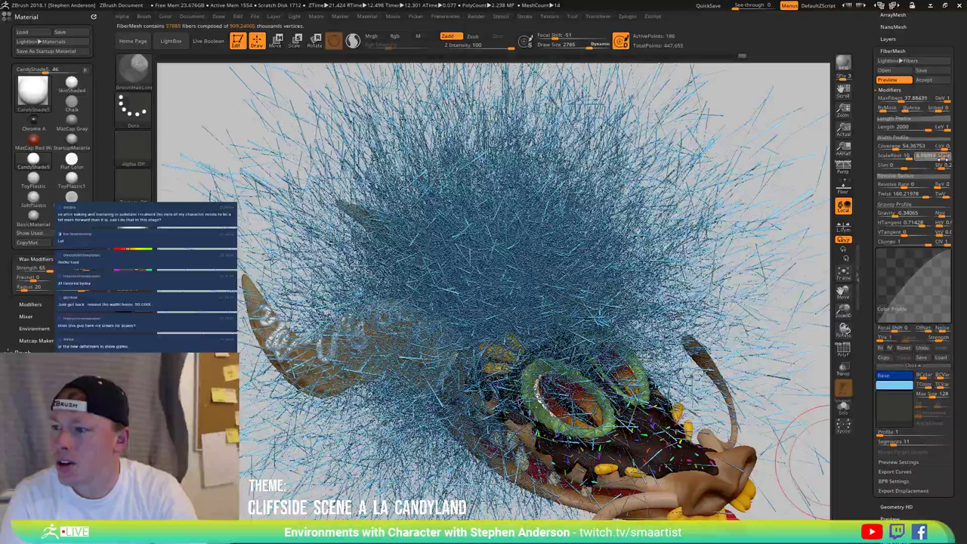
left_click(940, 159)
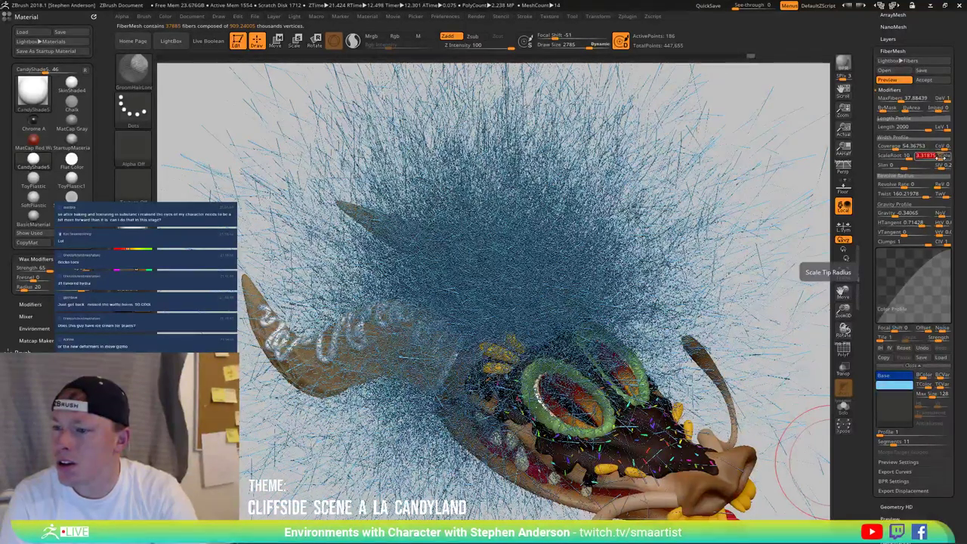
left_click_drag(944, 155, 944, 156)
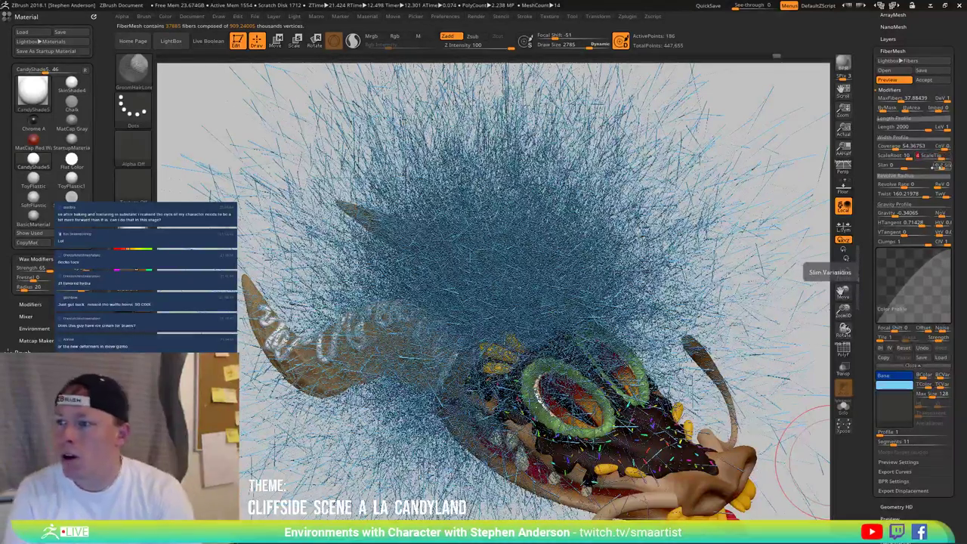
left_click(843, 63)
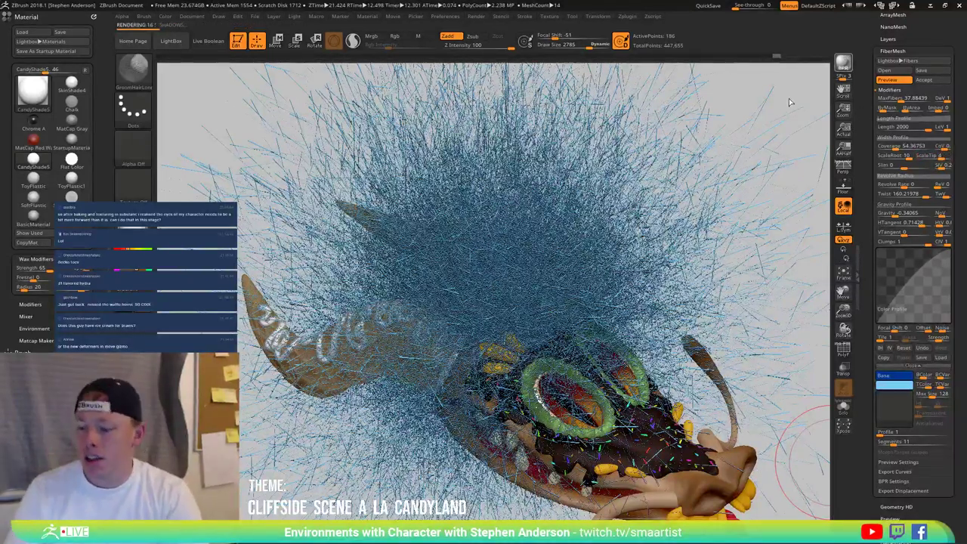
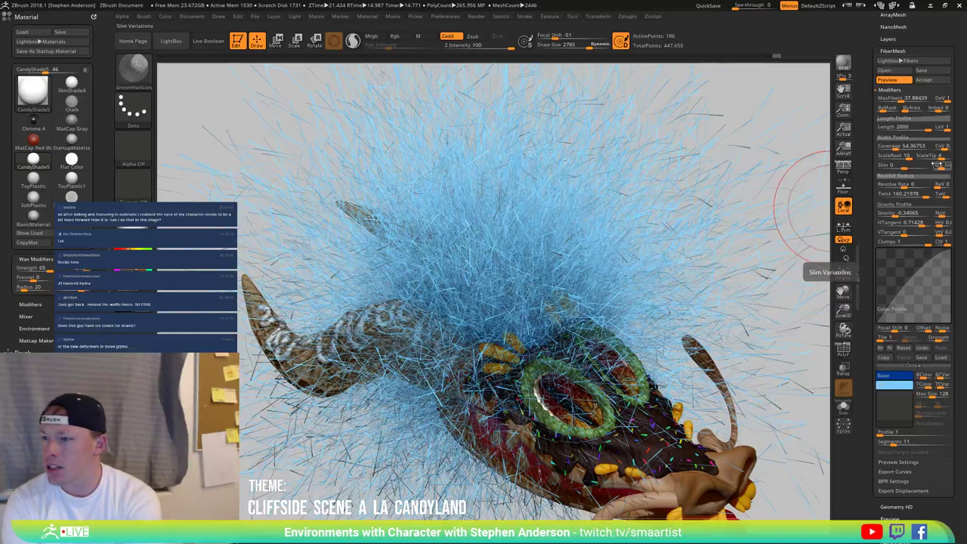
Step: Reduce ScaleTip to 2 for thinner fiber tips and render the hair again with BPR
left_click_drag(938, 156, 934, 158)
type("2")
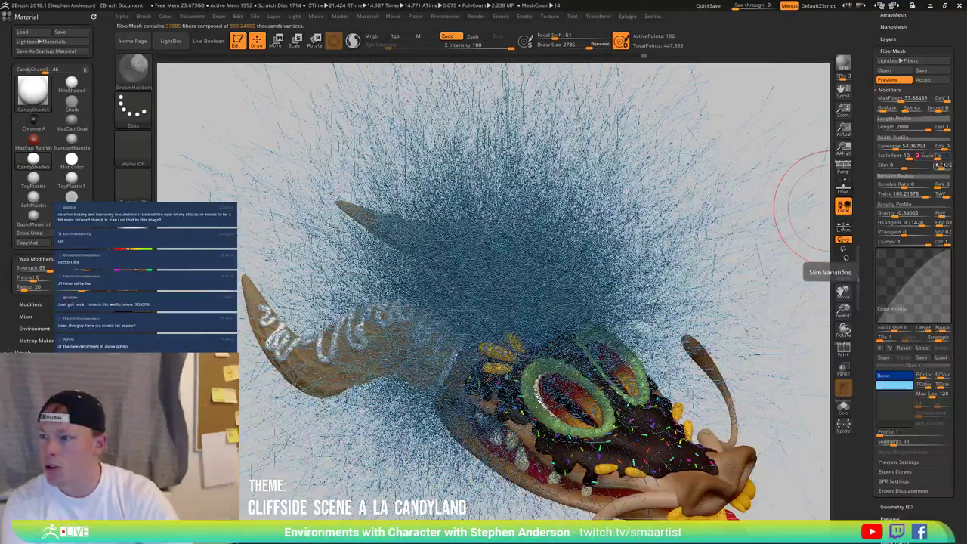
key("Return")
left_click(844, 64)
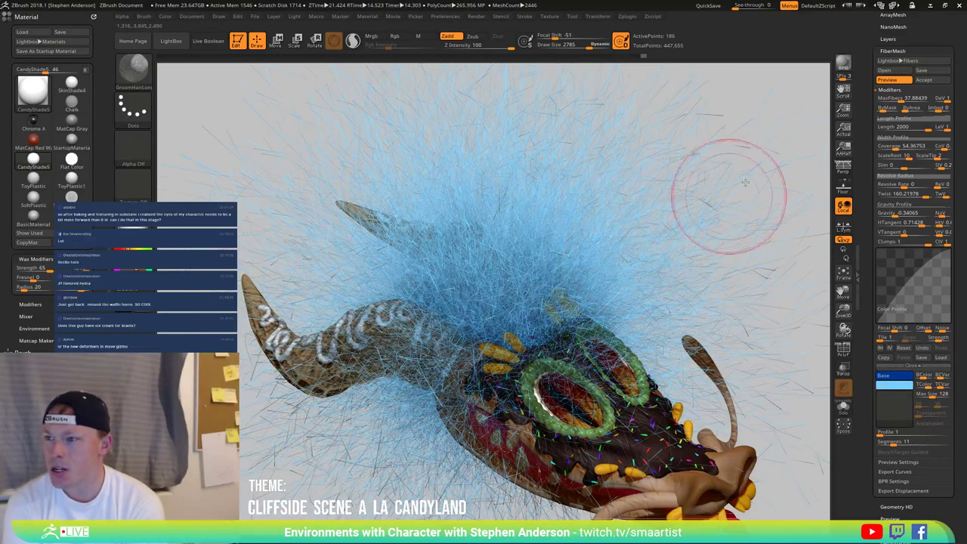
Step: Accept the fiber preview as a new subtool and agree to activate Fast Preview mode
left_click(923, 79)
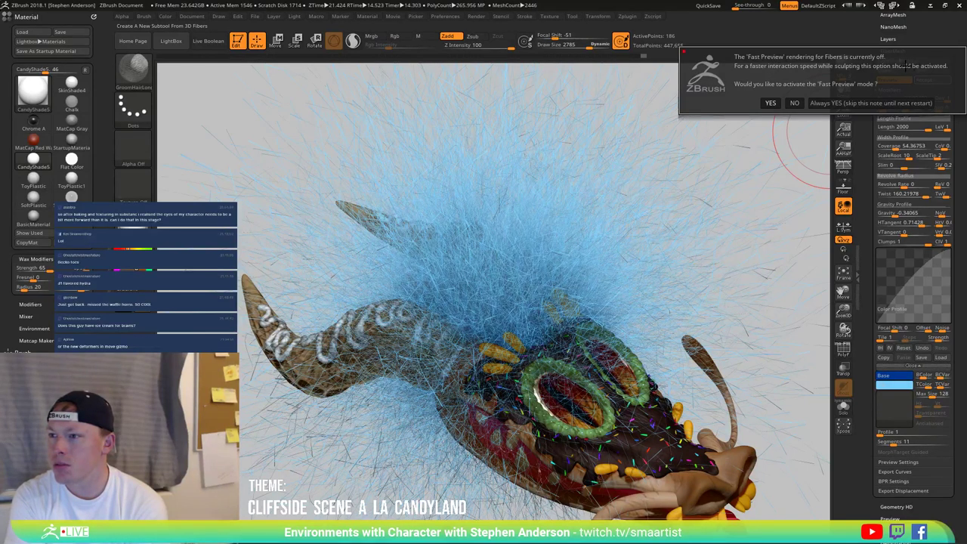
left_click(770, 103)
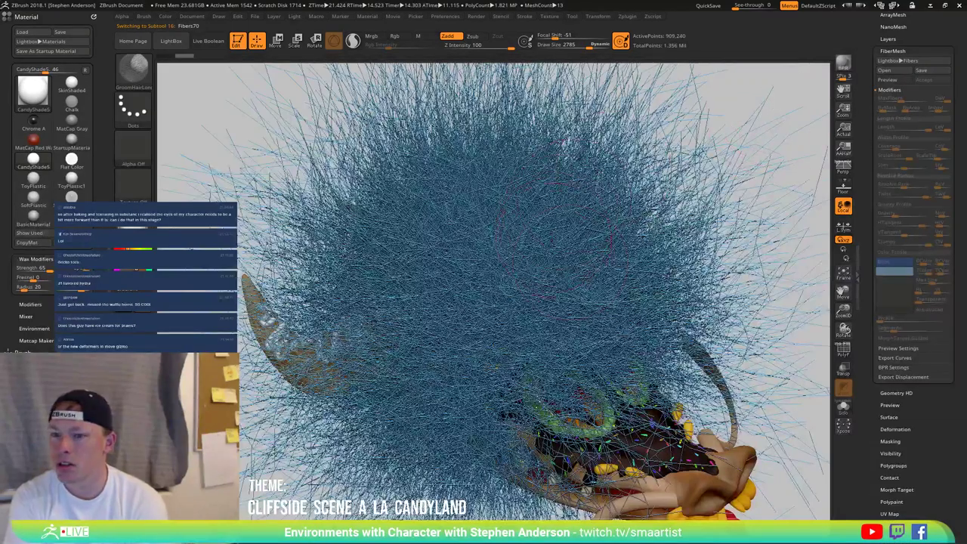
Step: Turn on the Fibers option and the small option beside it in the render properties
mouse_move(568, 277)
right_mouse_down()
mouse_move(771, 326)
mouse_move(713, 216)
mouse_move(684, 253)
mouse_move(672, 300)
mouse_move(617, 323)
mouse_move(522, 336)
right_mouse_up()
left_click_drag(923, 35, 928, 83)
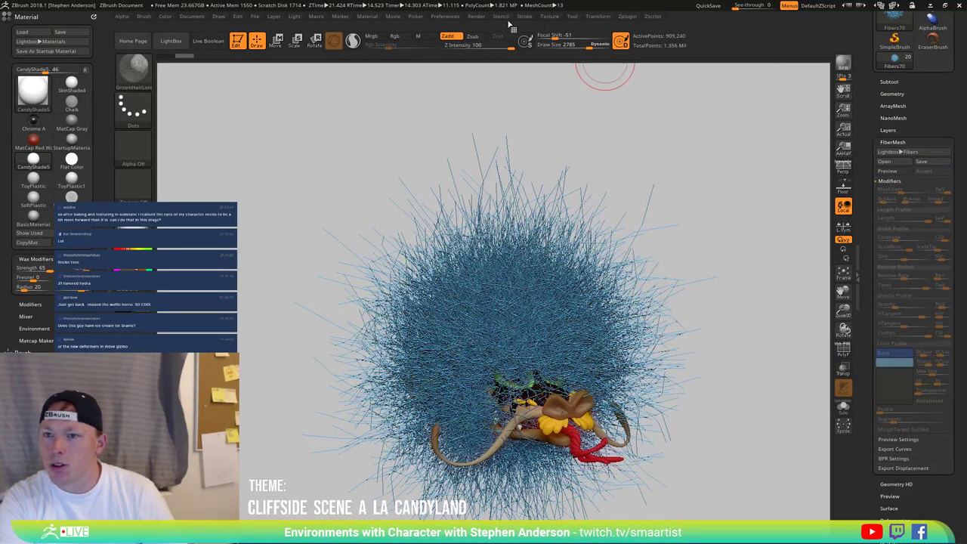
left_click(471, 17)
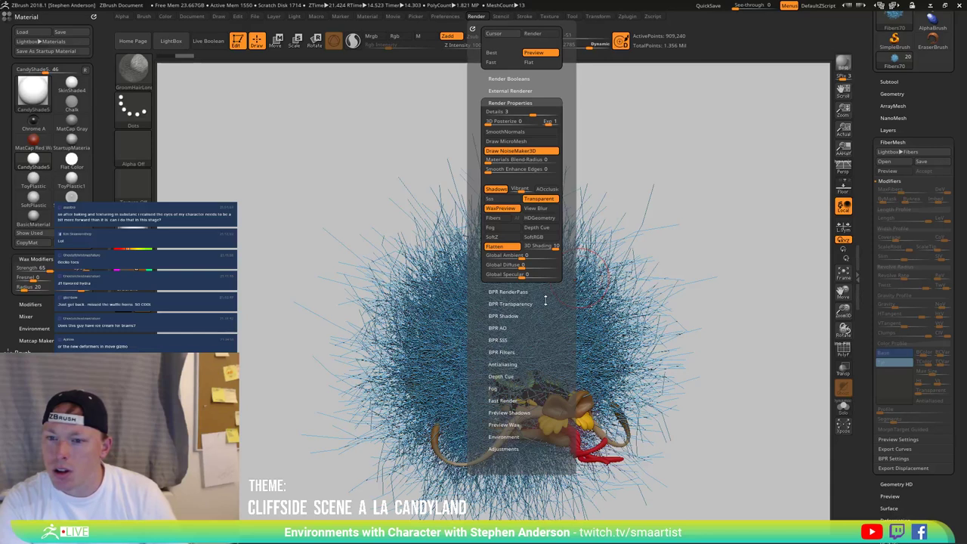
left_click(504, 219)
left_click(517, 219)
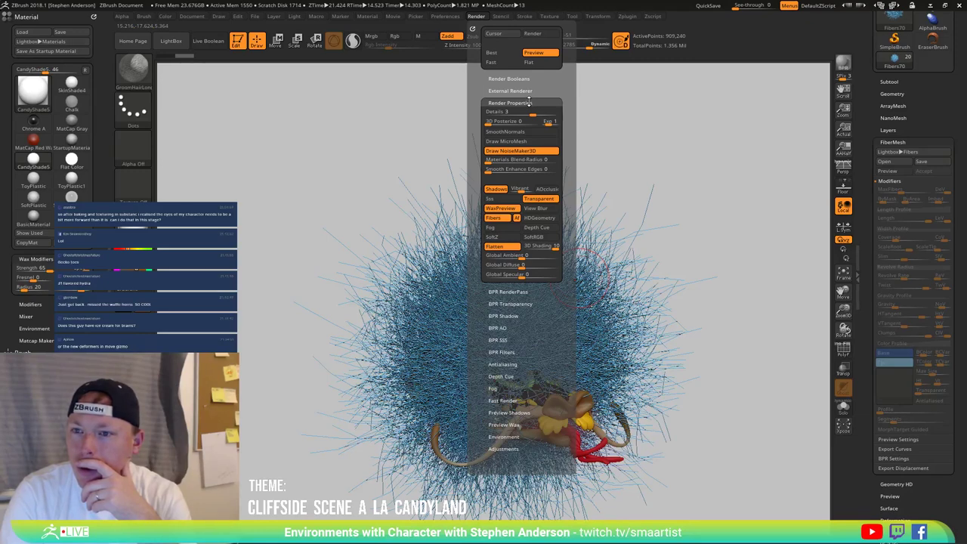
Step: Inspect the fibers from the front and side of the head, and enlarge the groom brush's draw size
left_click_drag(675, 250, 718, 261)
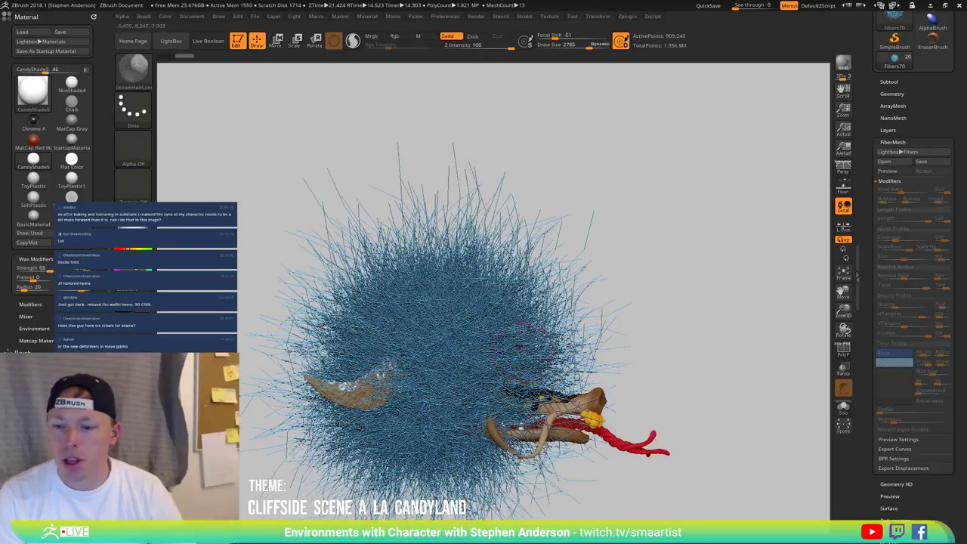
left_click_drag(615, 320, 511, 342)
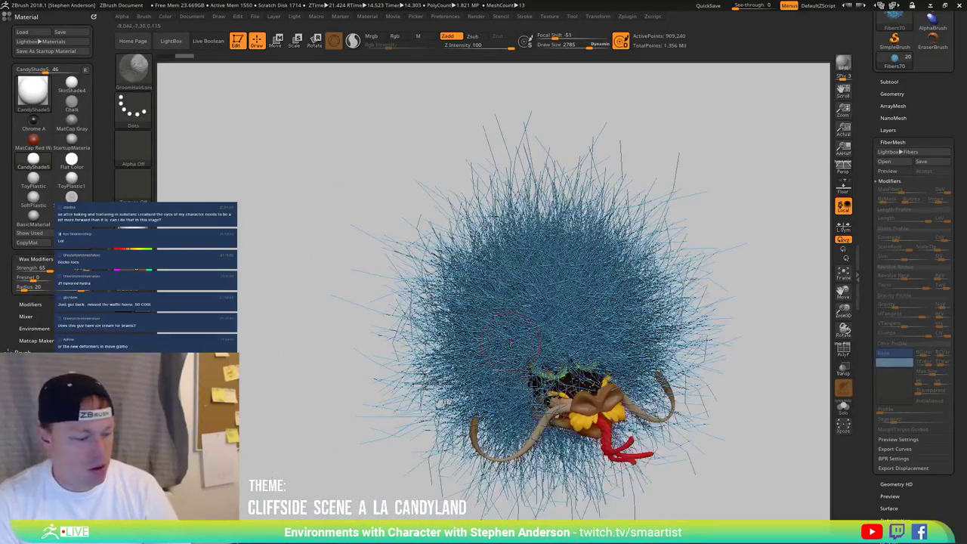
right_click_drag(511, 338, 522, 335)
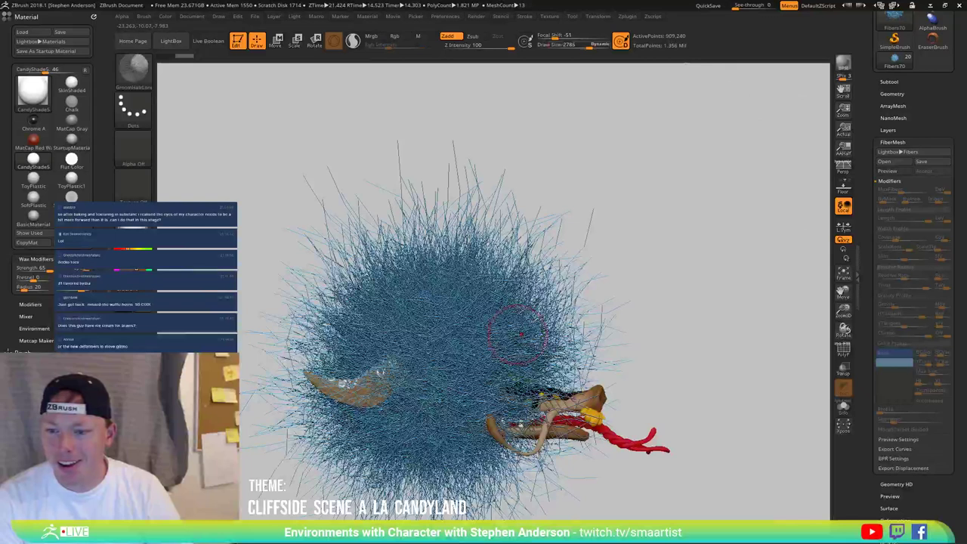
key("s")
left_click_drag(522, 335, 541, 335)
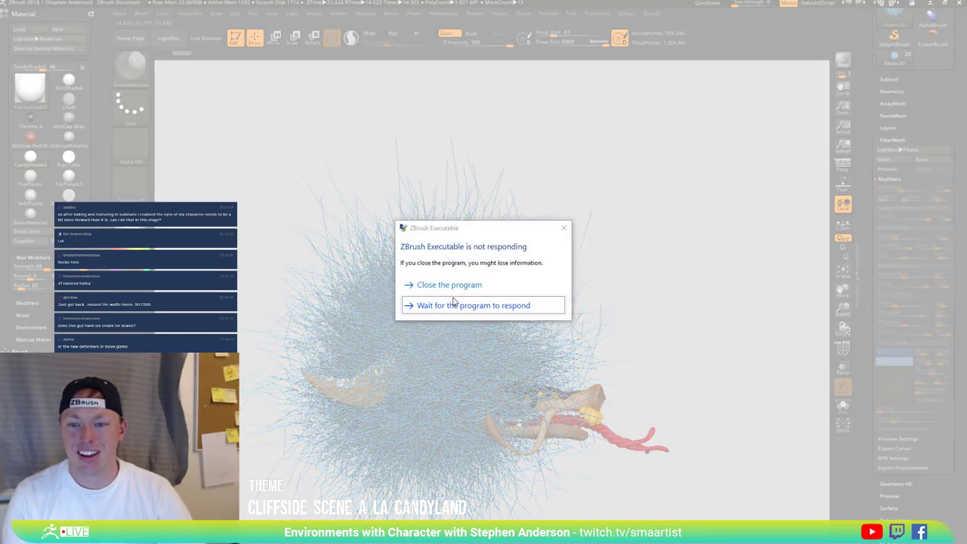
Step: Give the unresponsive ZBrush more time to respond, and finally choose to close the program
left_click(492, 306)
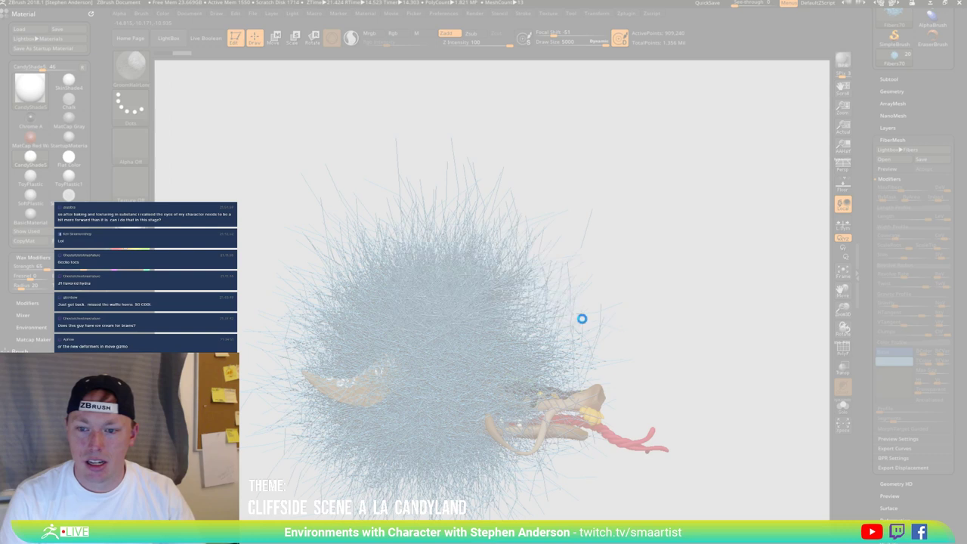
left_click(495, 305)
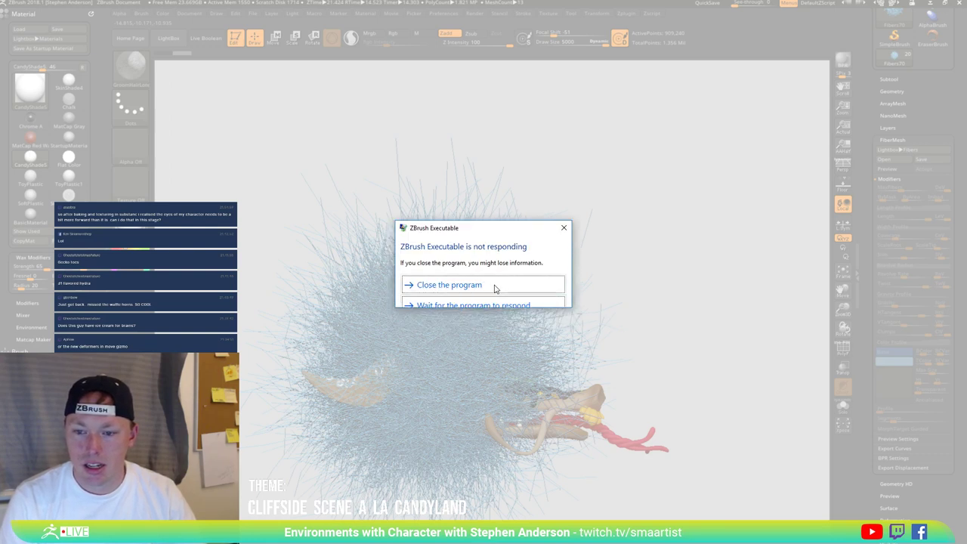
left_click(490, 288)
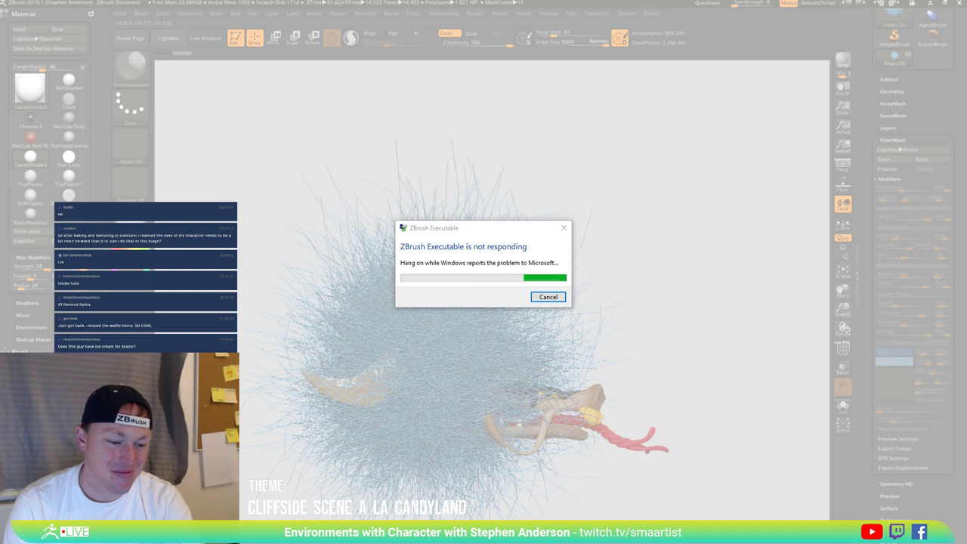
Step: Bring up Task Manager and end the unresponsive ZBrush Executable task
key("ctrl+shift+Escape")
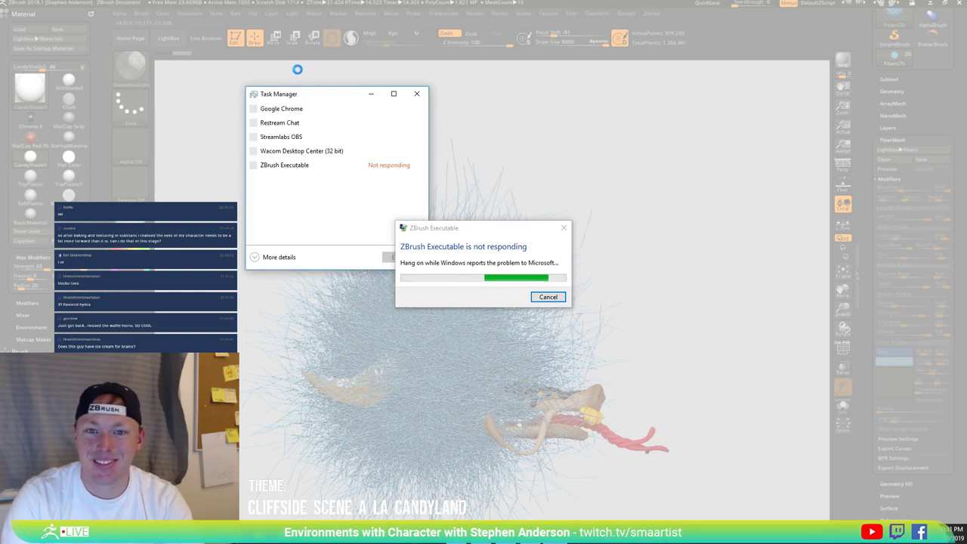
left_click_drag(321, 95, 235, 119)
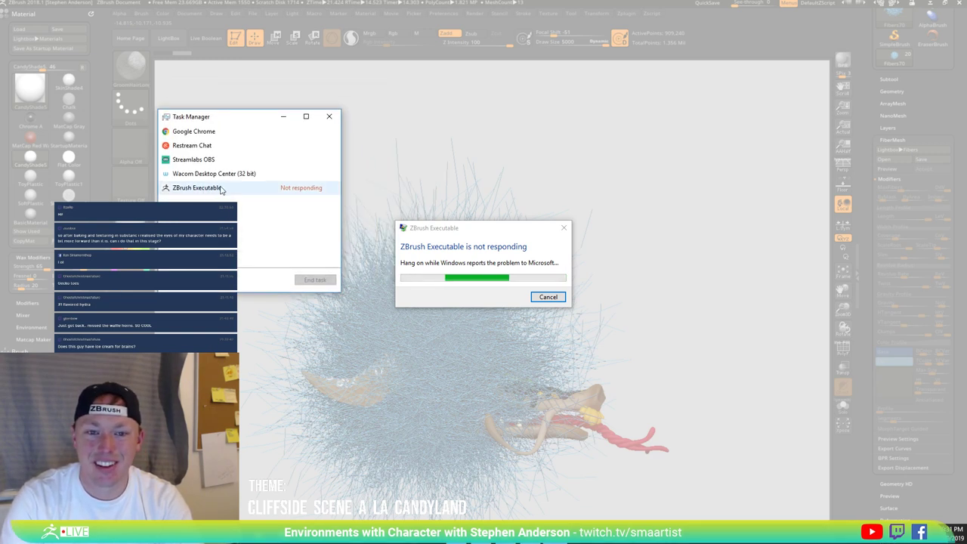
left_click(226, 189)
left_click(317, 281)
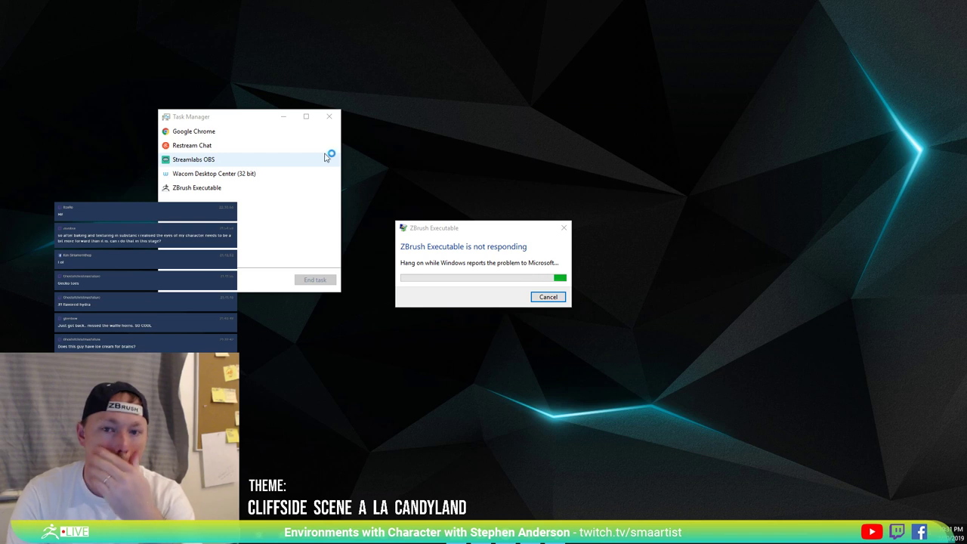
Step: Close Task Manager and the crash report, and dismiss the abnormal-termination note in the restarted ZBrush
left_click(331, 118)
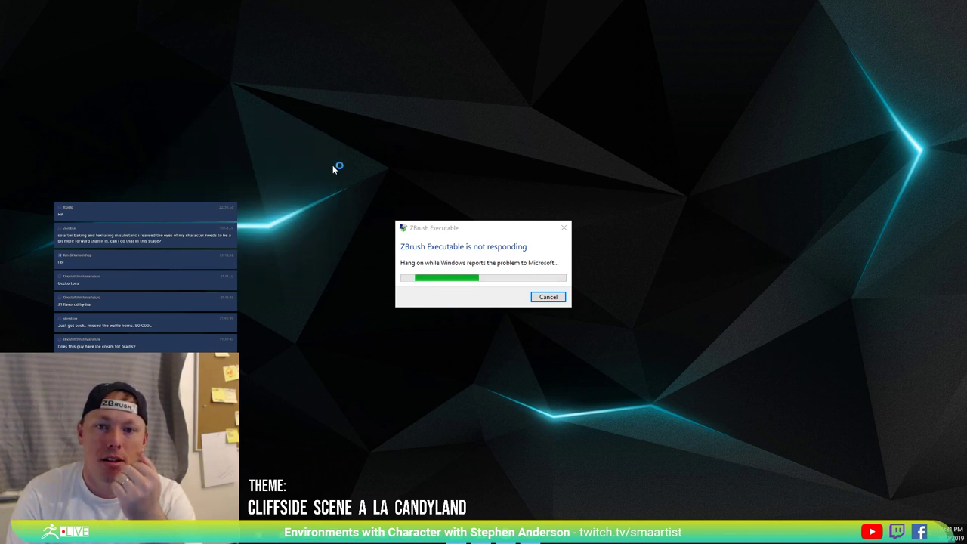
left_click(550, 297)
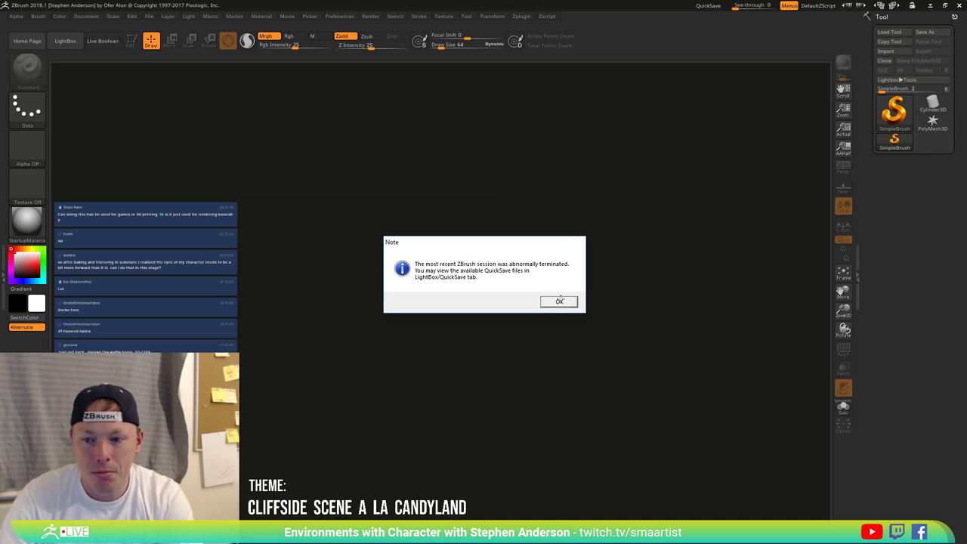
left_click(559, 301)
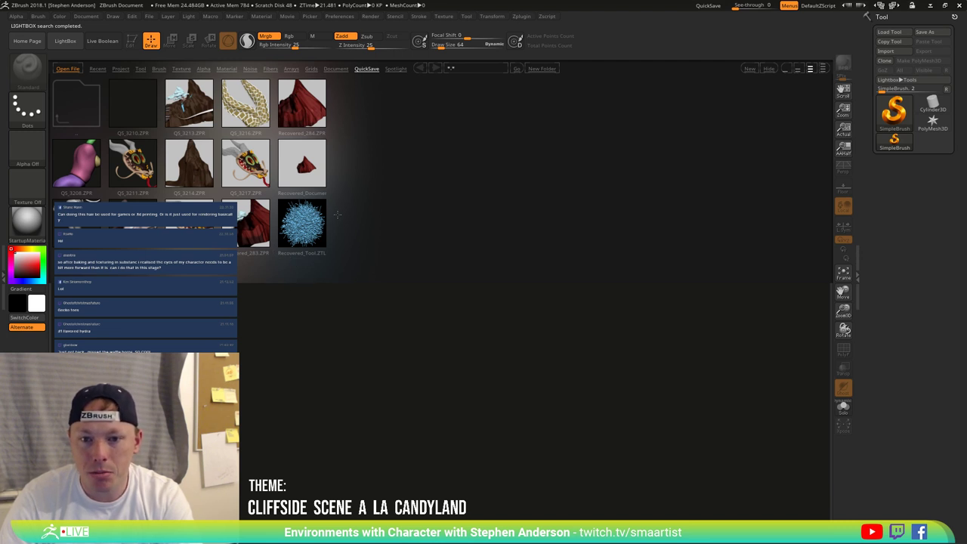
Step: Load Recovered_Tool.ZTL from the QuickSave files and draw it on the canvas as an editable model framed in view
double_click(309, 227)
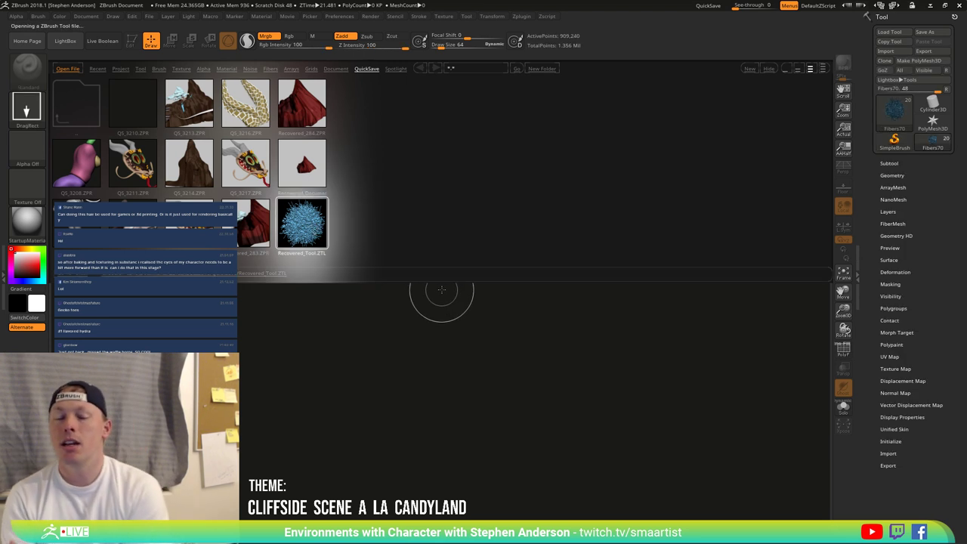
key("comma")
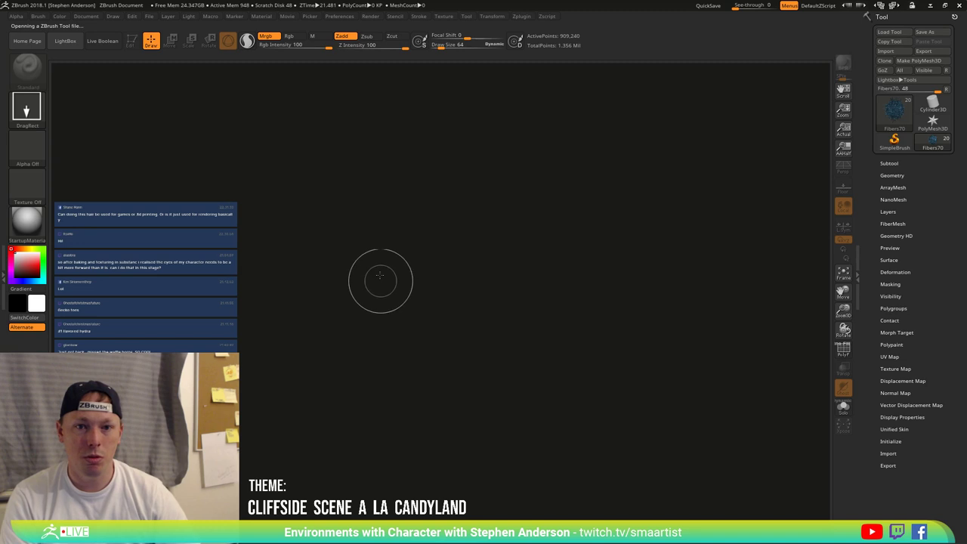
left_click_drag(425, 256, 431, 307)
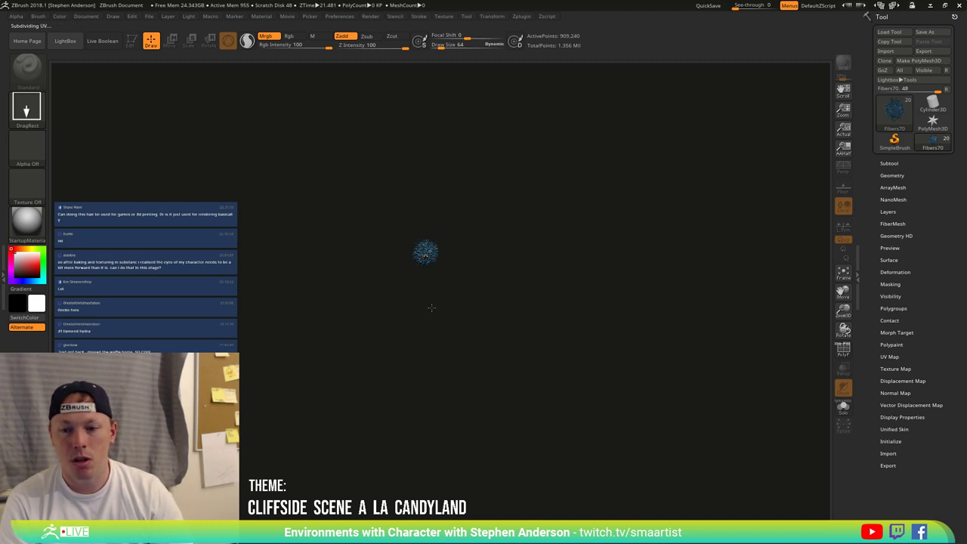
key("f")
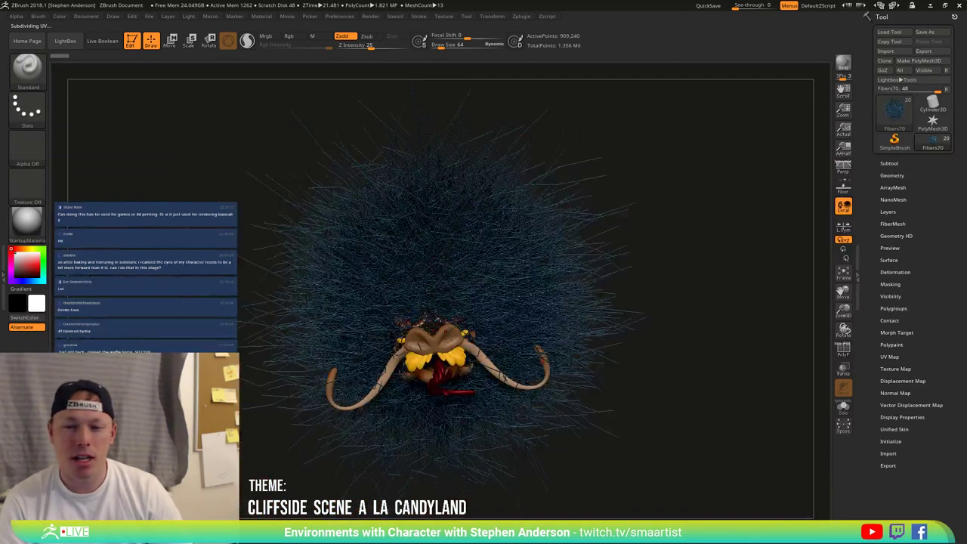
right_click_drag(448, 309, 471, 334)
left_click_drag(471, 335, 706, 302)
left_click_drag(614, 291, 570, 289, "alt")
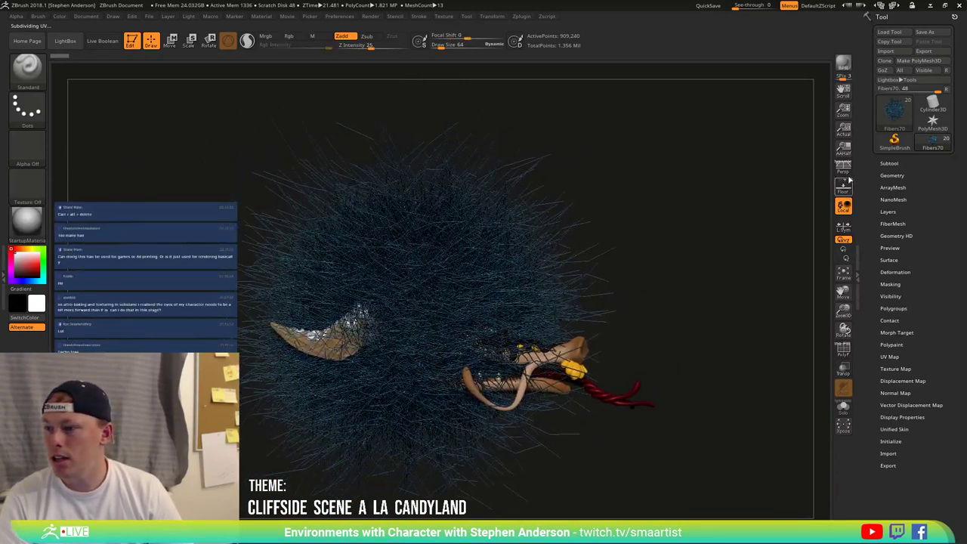
Step: Hide the Fibers70 subtool to uncover the dragon's head, and make the Hair subtool active
left_click(891, 163)
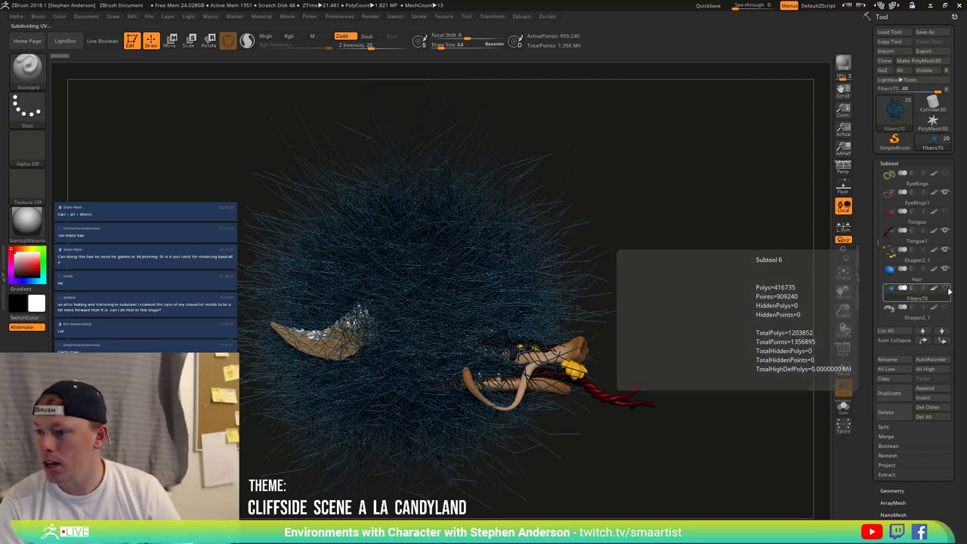
left_click(921, 273)
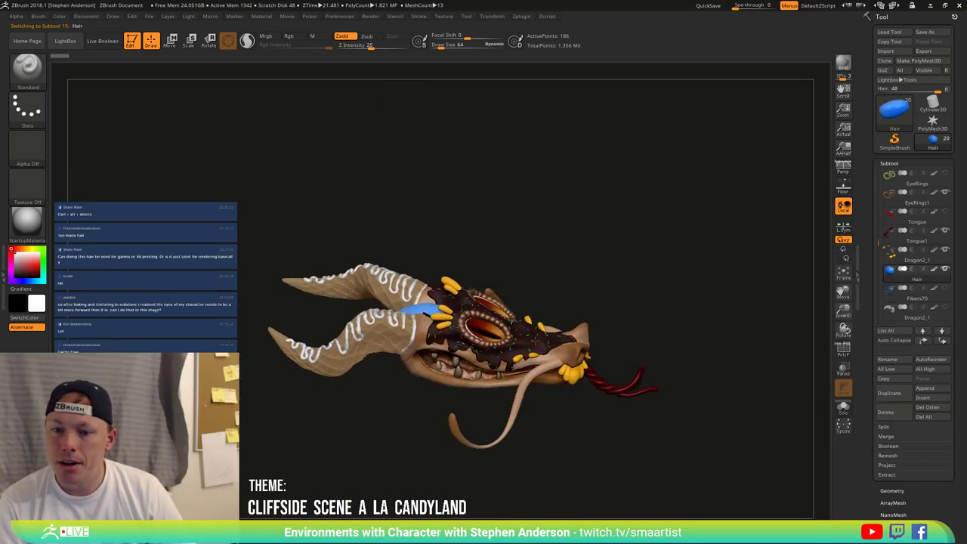
right_click_drag(454, 317, 444, 327)
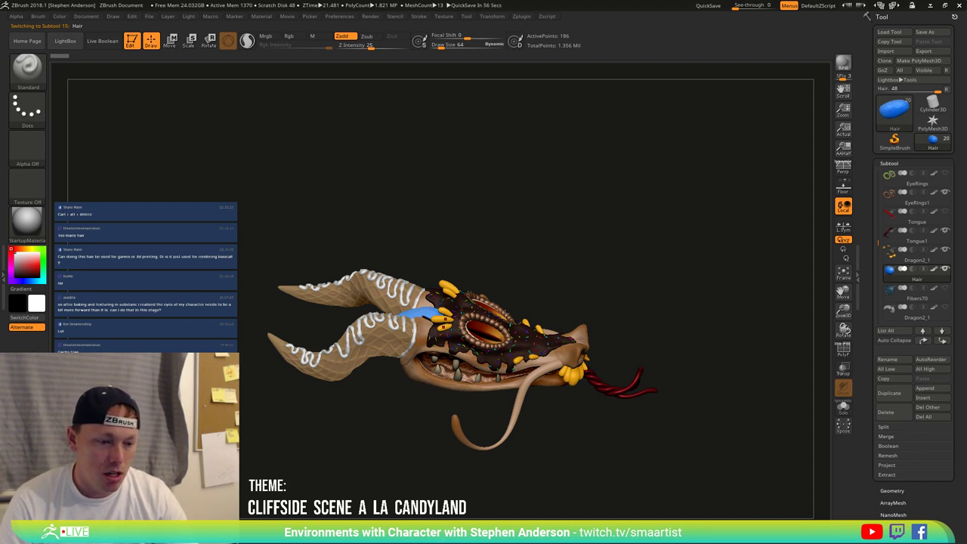
mouse_move(416, 330)
right_mouse_down()
mouse_move(366, 378)
mouse_move(359, 372)
mouse_move(397, 408)
mouse_move(424, 360)
mouse_move(431, 366)
mouse_move(407, 327)
mouse_move(408, 344)
right_mouse_up()
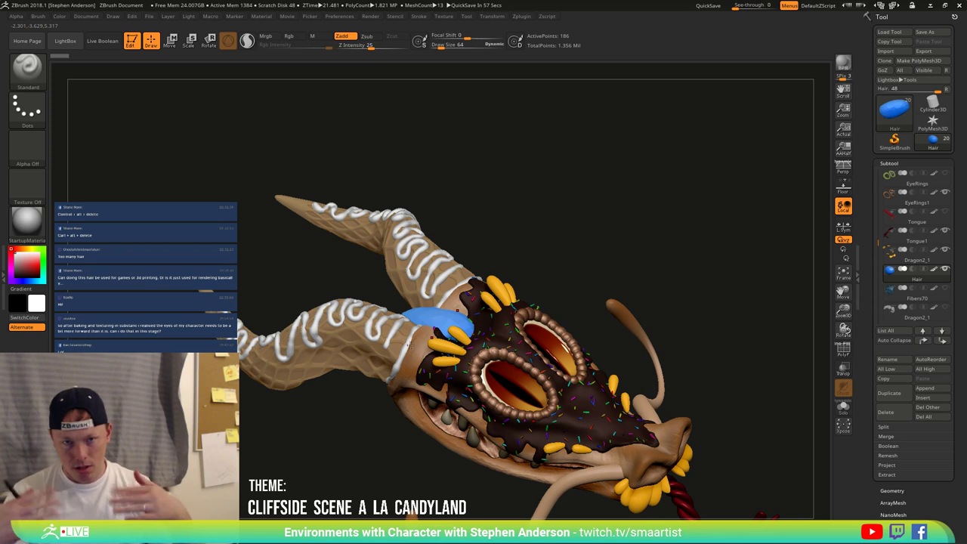
left_click(946, 289)
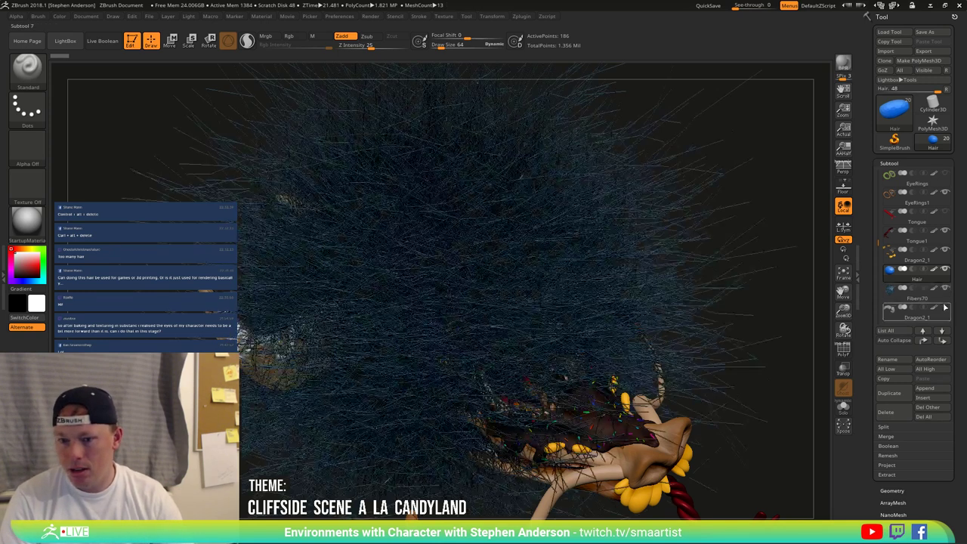
left_click(946, 289)
left_click_drag(565, 312, 480, 400)
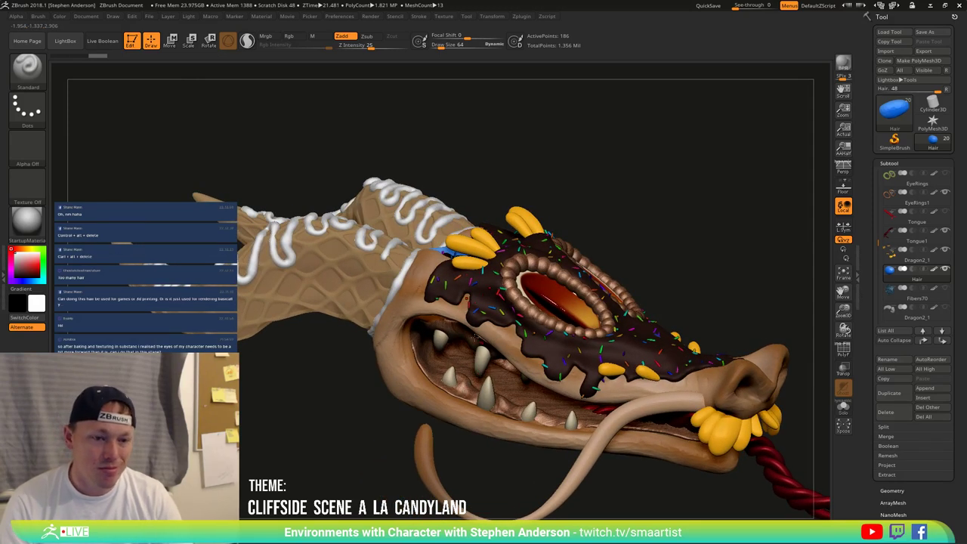
Step: Select the GradientMap2 material and replace it with the CandyShade5 material file from the _CandyLand folder
left_click(28, 226)
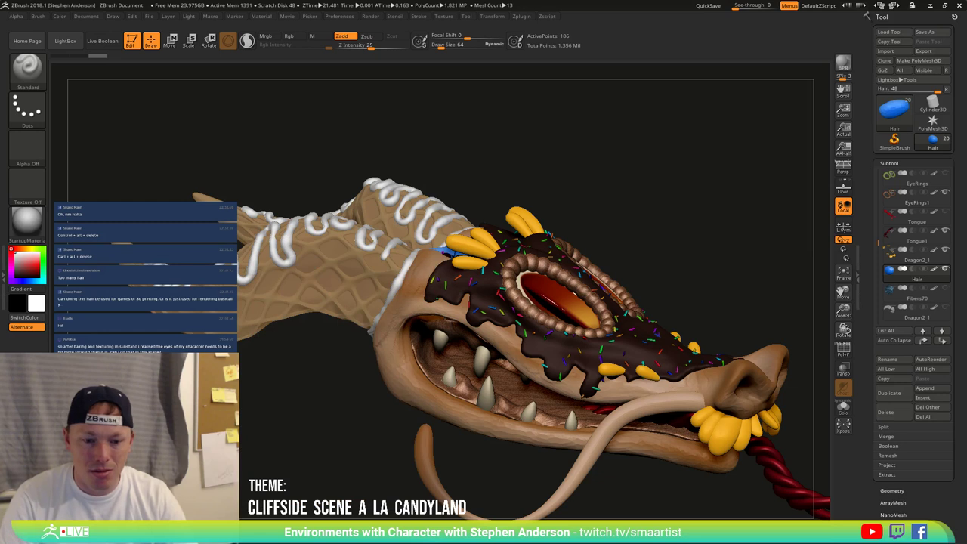
left_click(28, 226)
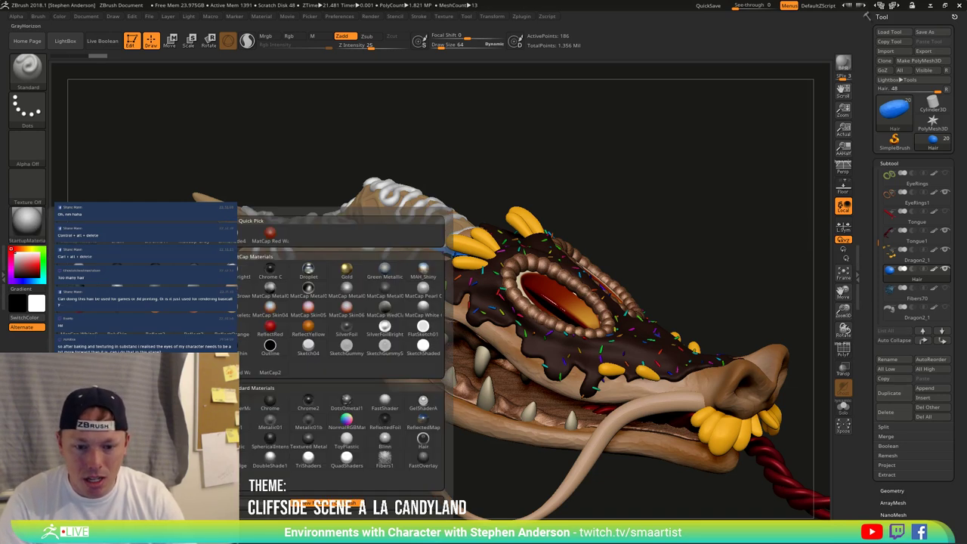
left_click(117, 420)
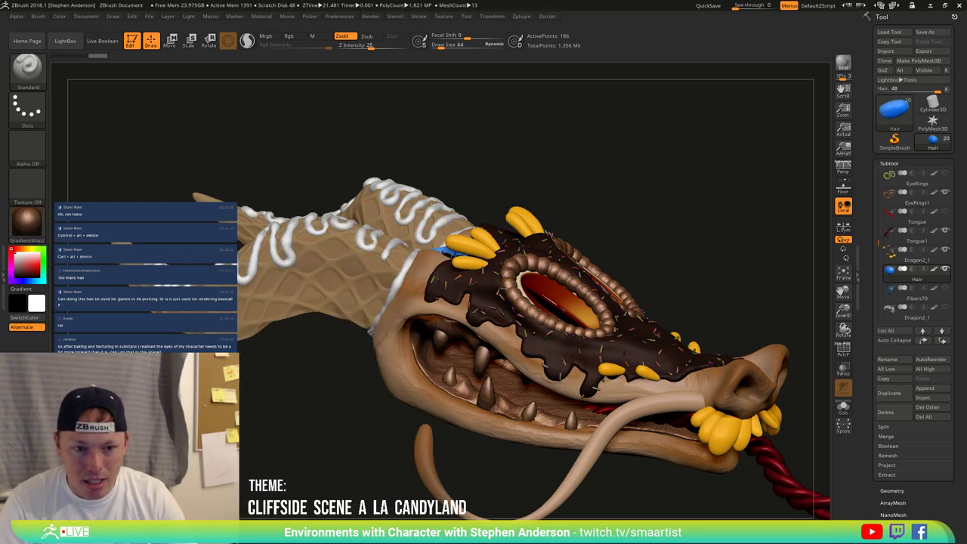
left_click(39, 226)
left_click(30, 224)
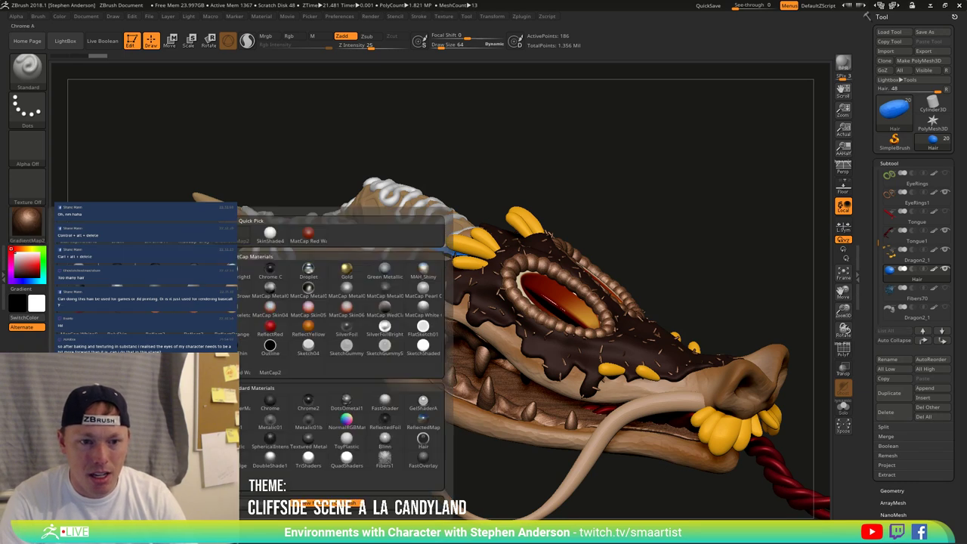
left_click(83, 503)
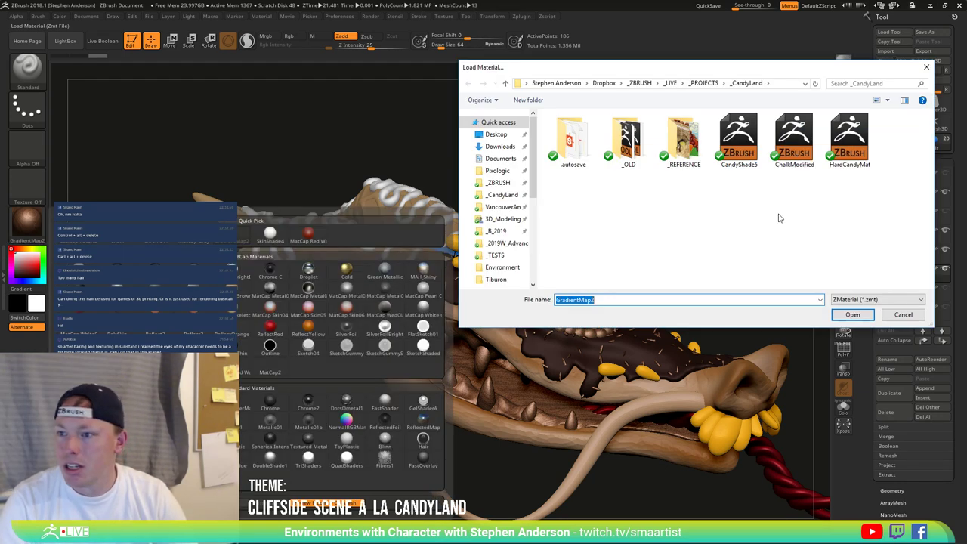
double_click(746, 142)
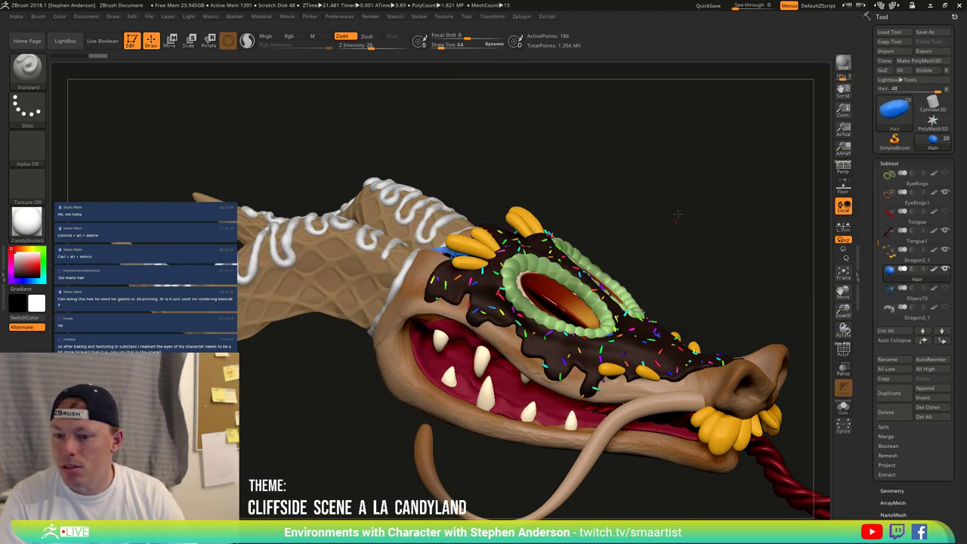
Step: Make the EyeRings1 subtool active, try the SphericalIntensity material, and switch to ToyPlastic as the current material
mouse_move(678, 214)
left_mouse_down()
mouse_move(675, 188)
mouse_move(669, 221)
mouse_move(695, 211)
mouse_move(670, 231)
mouse_move(729, 226)
mouse_move(654, 218)
mouse_move(651, 240)
left_mouse_up()
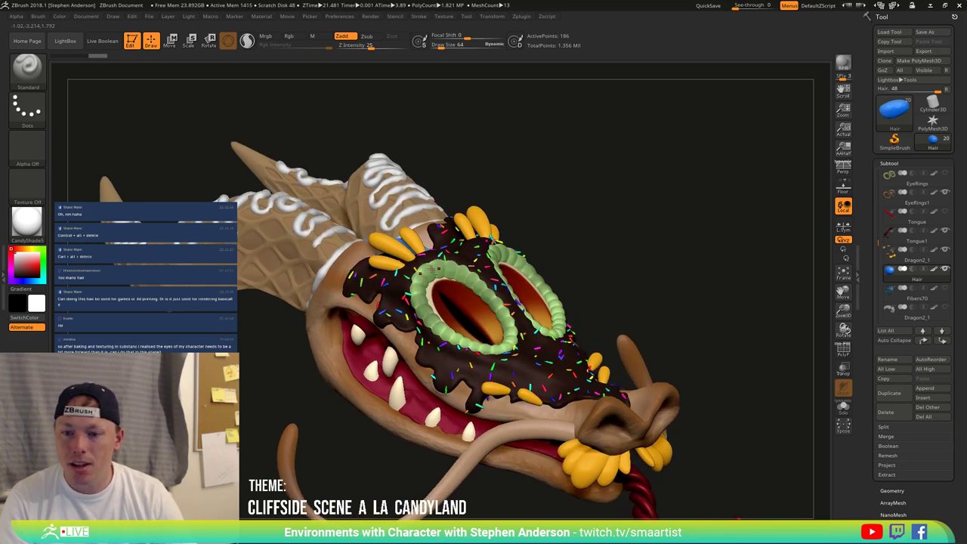
left_click(433, 268, "alt")
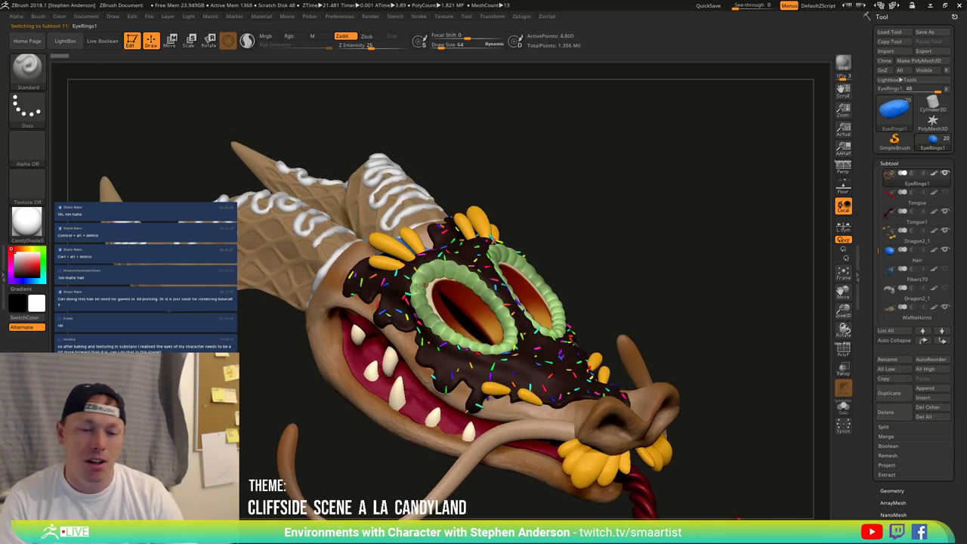
left_click(27, 222)
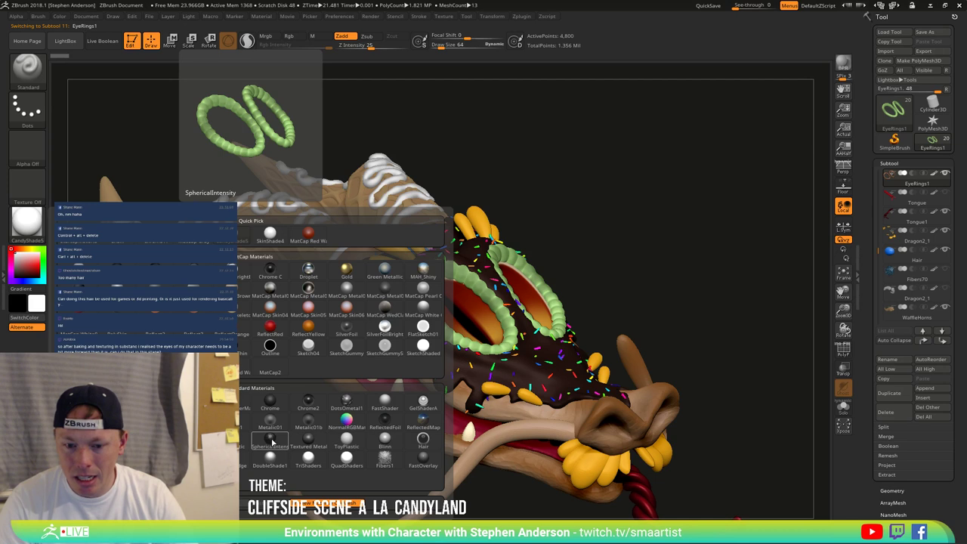
left_click(271, 438)
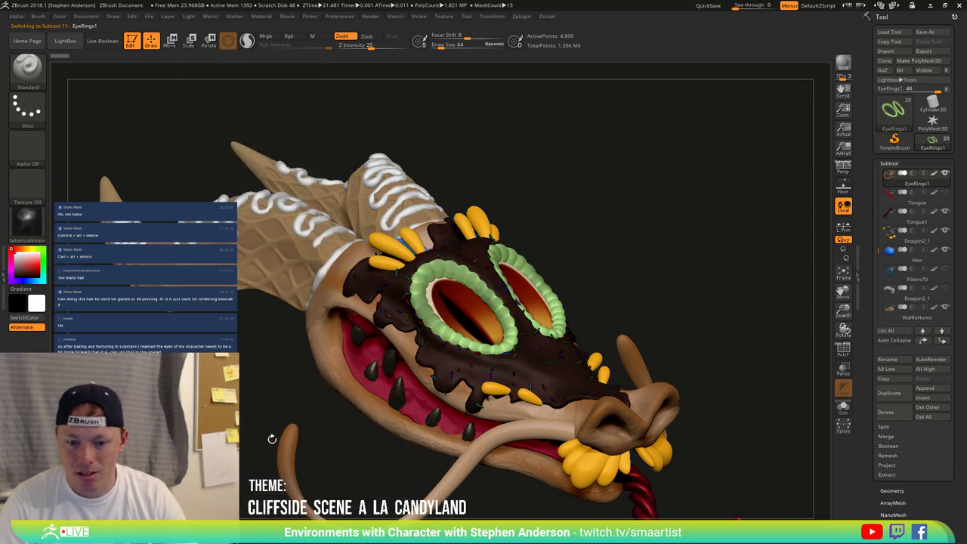
left_click(27, 221)
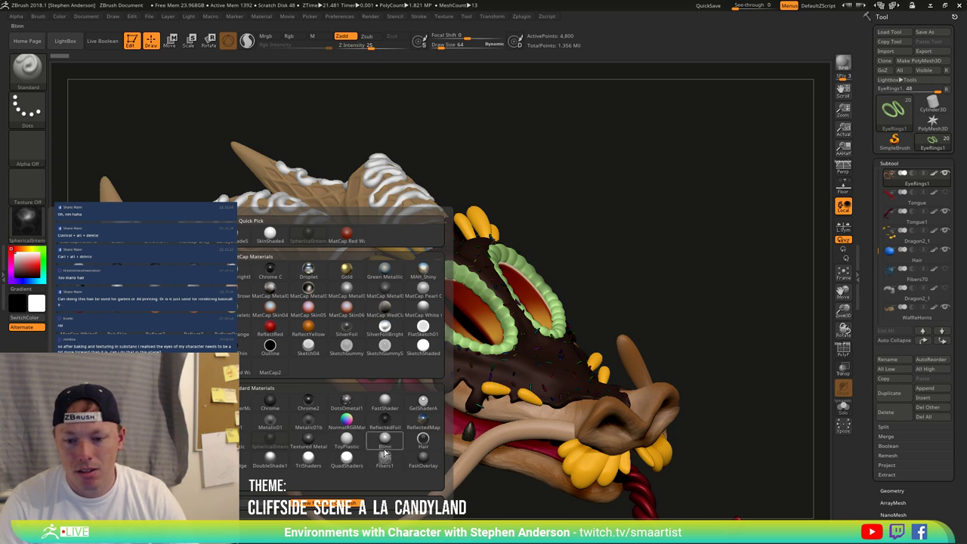
mouse_move(373, 456)
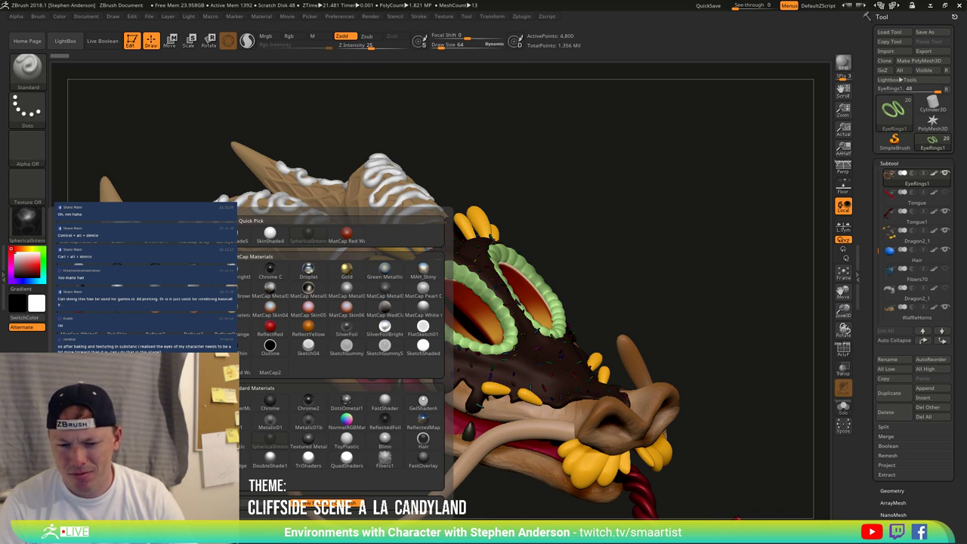
left_click(32, 224)
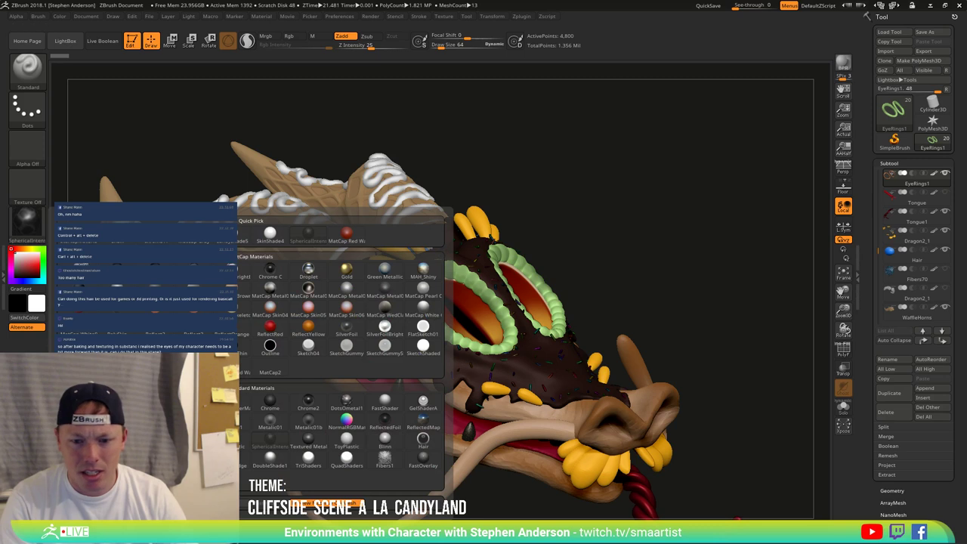
left_click(342, 442)
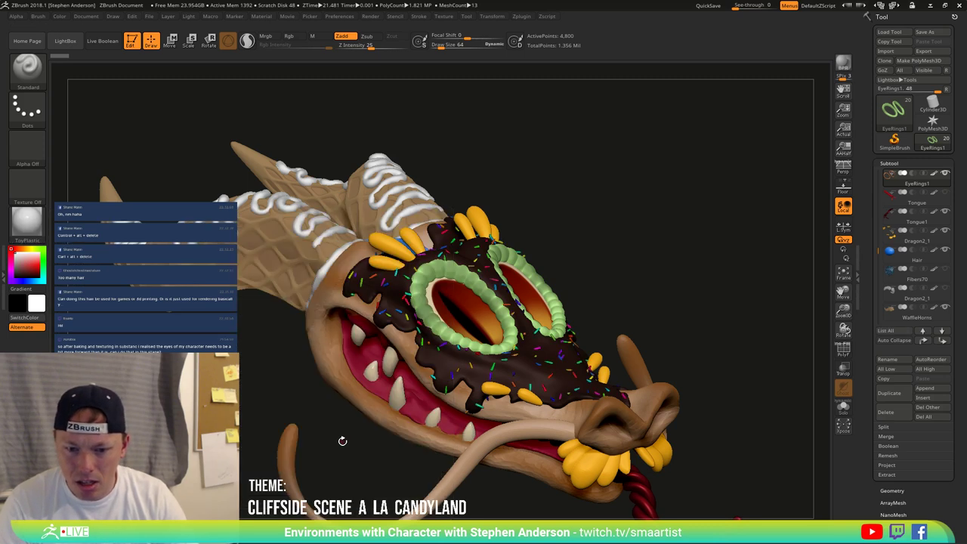
Step: Copy the ToyPlastic material and paste it over the SphericalIntensity material slot
left_click(30, 227)
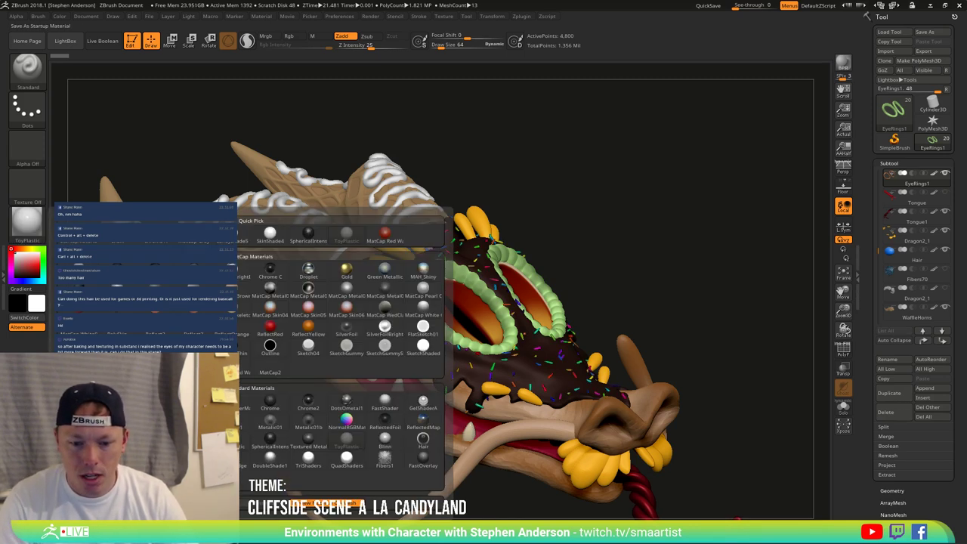
left_click(151, 502)
left_click(31, 226)
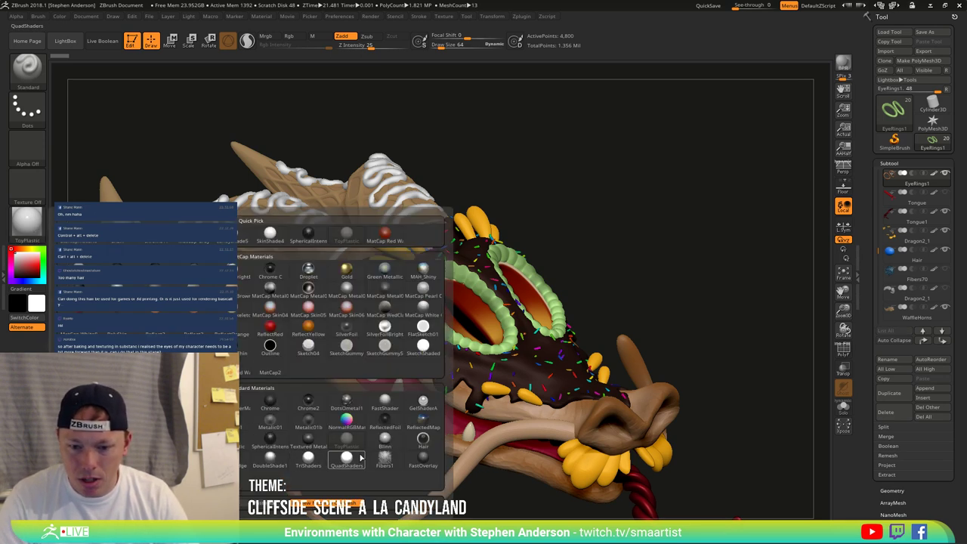
left_click(27, 220)
left_click(276, 500)
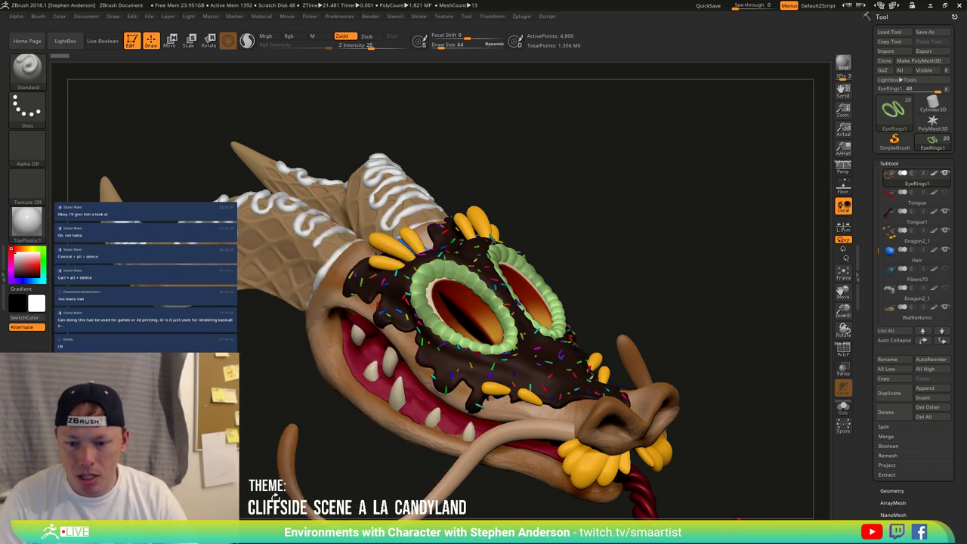
Step: Bring up the Brush palette beside the canvas and set the brush to apply only the material channel
left_click(28, 220)
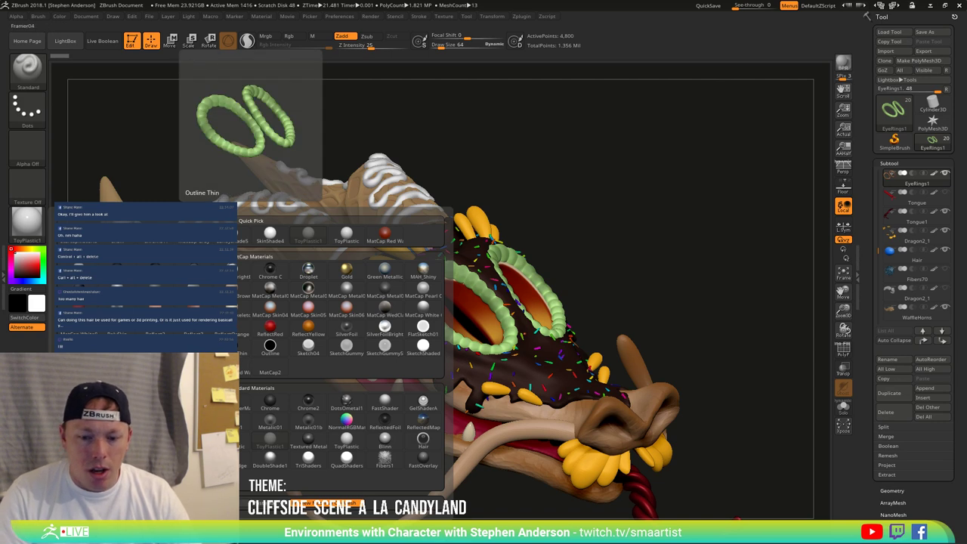
left_click(9, 255)
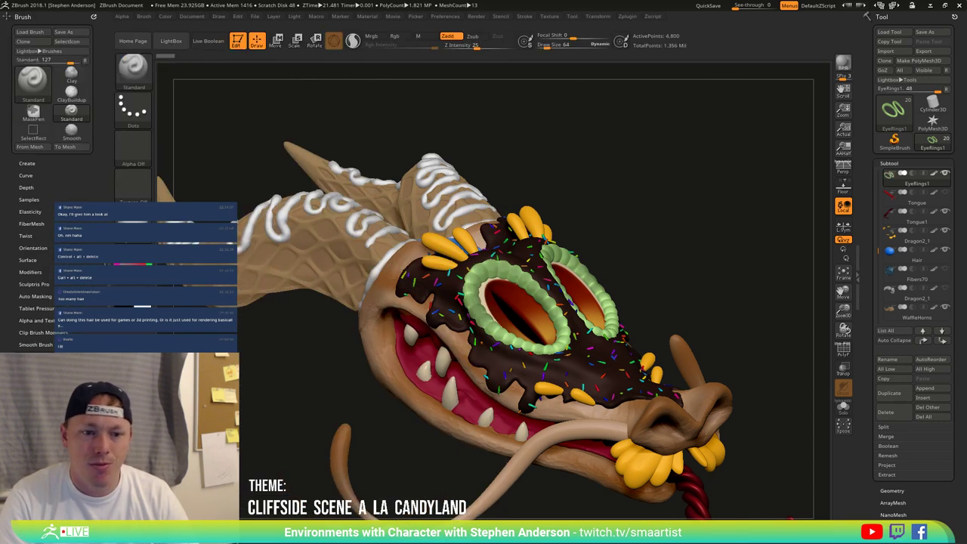
right_click_drag(589, 346, 589, 313)
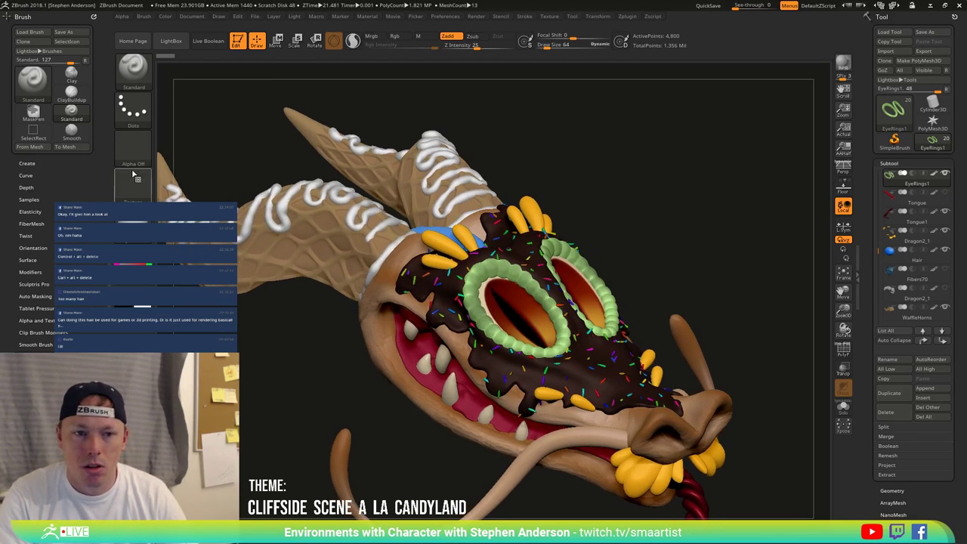
left_click(427, 37)
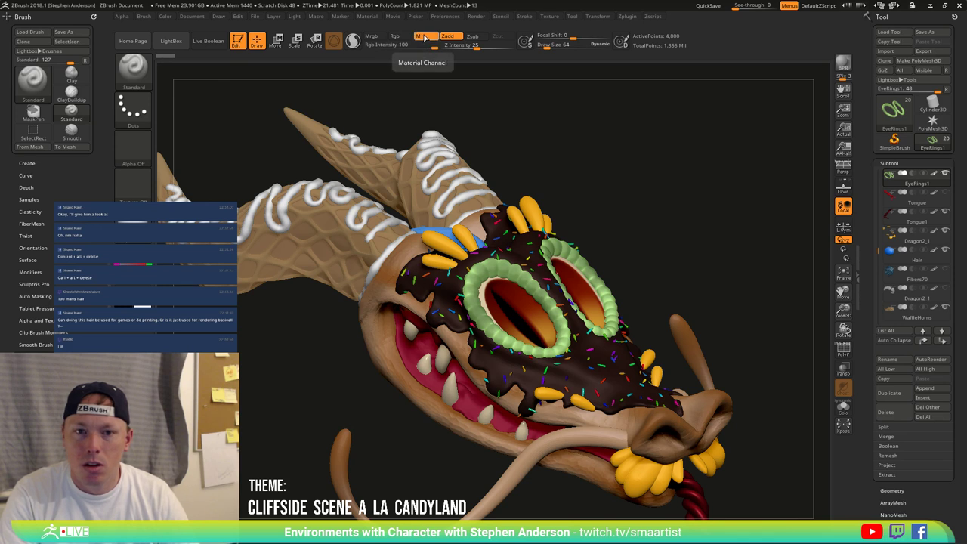
Step: Fill the EyeRings1 subtool with the current ToyPlastic1 material, and fill the MouthJelly subtool with it as well
left_click(165, 16)
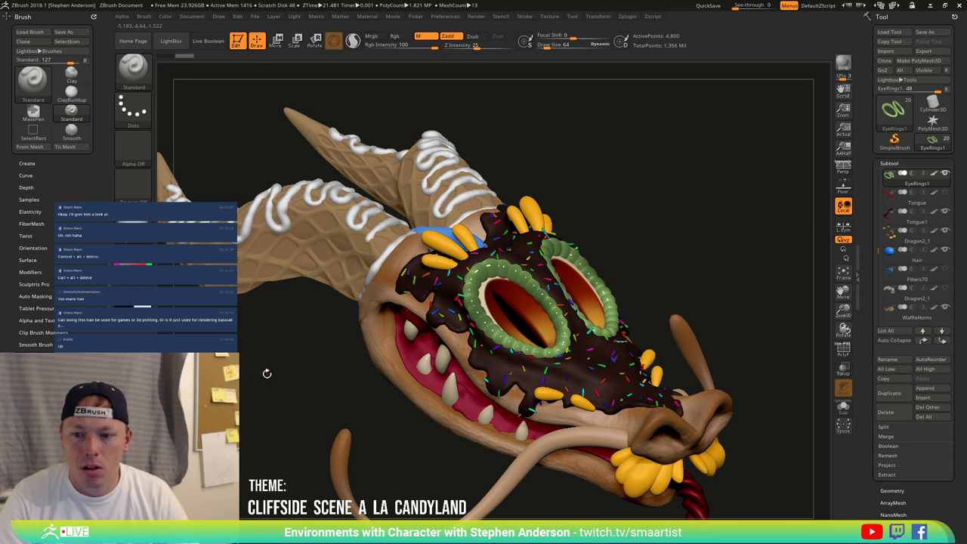
left_click_drag(717, 317, 451, 409)
left_click(450, 409, "alt")
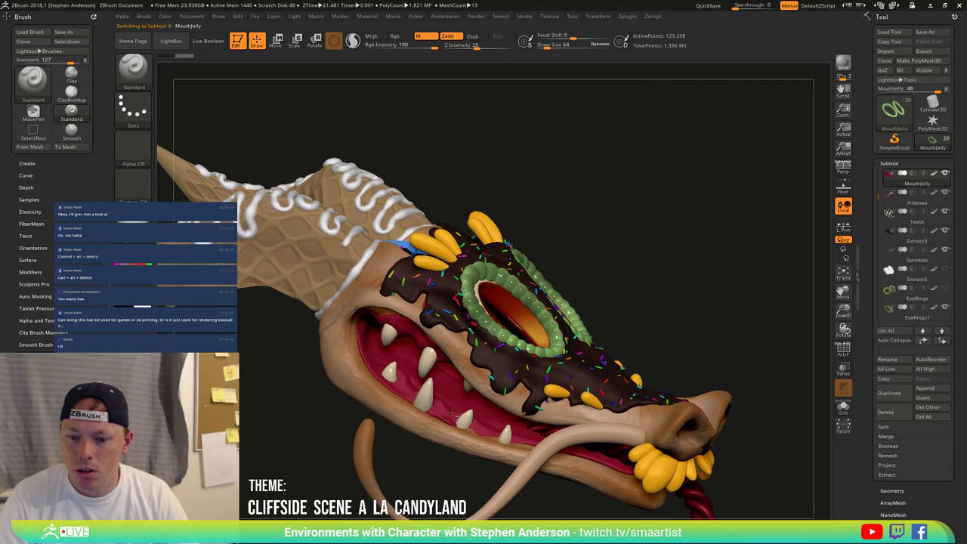
left_click(166, 16)
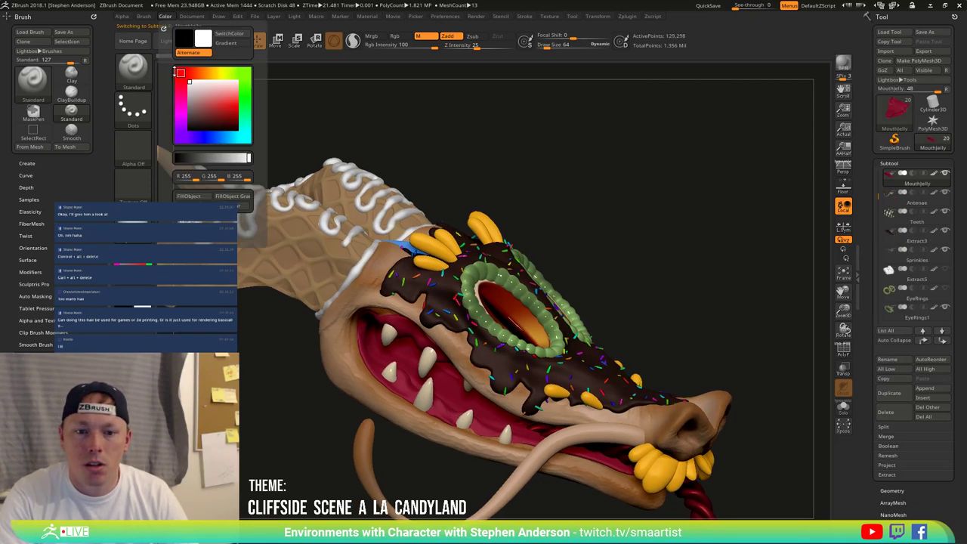
left_click(201, 198)
left_click_drag(453, 355, 482, 368)
mouse_move(483, 368)
right_mouse_down()
mouse_move(544, 401)
mouse_move(559, 364)
mouse_move(550, 323)
right_mouse_up()
mouse_move(551, 322)
left_mouse_down()
mouse_move(568, 346)
mouse_move(582, 347)
mouse_move(587, 321)
mouse_move(586, 343)
mouse_move(563, 330)
left_mouse_up()
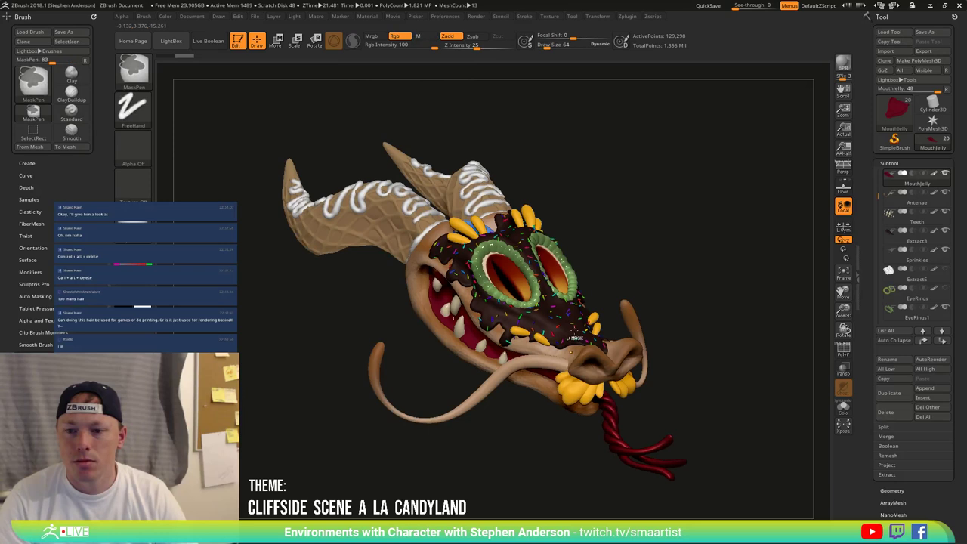
mouse_move(556, 326)
right_mouse_down()
mouse_move(585, 301)
mouse_move(563, 316)
mouse_move(410, 312)
right_mouse_up()
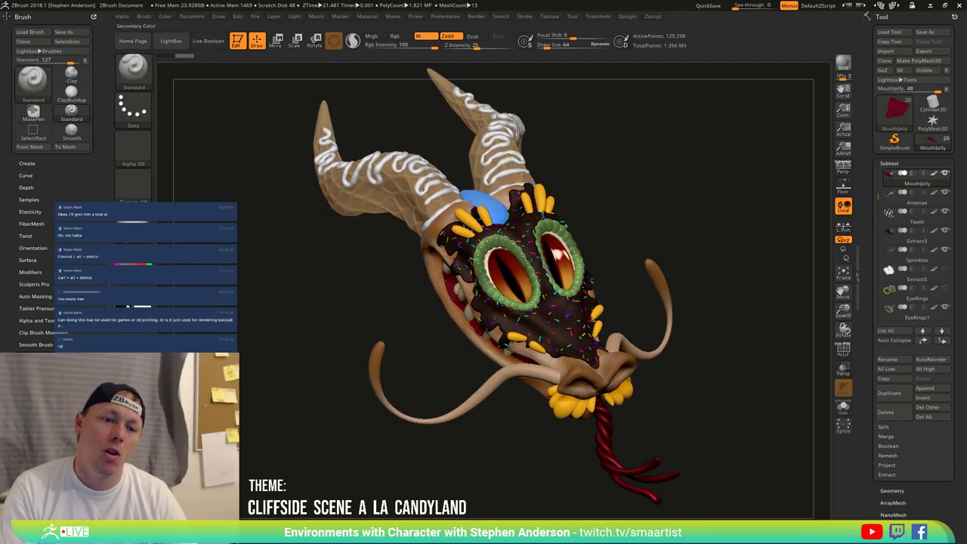
Step: Save the current ToyPlastic1 material as a material file named GummyPlastic, browsing to the ZBrush 2018 program folder
mouse_move(133, 223)
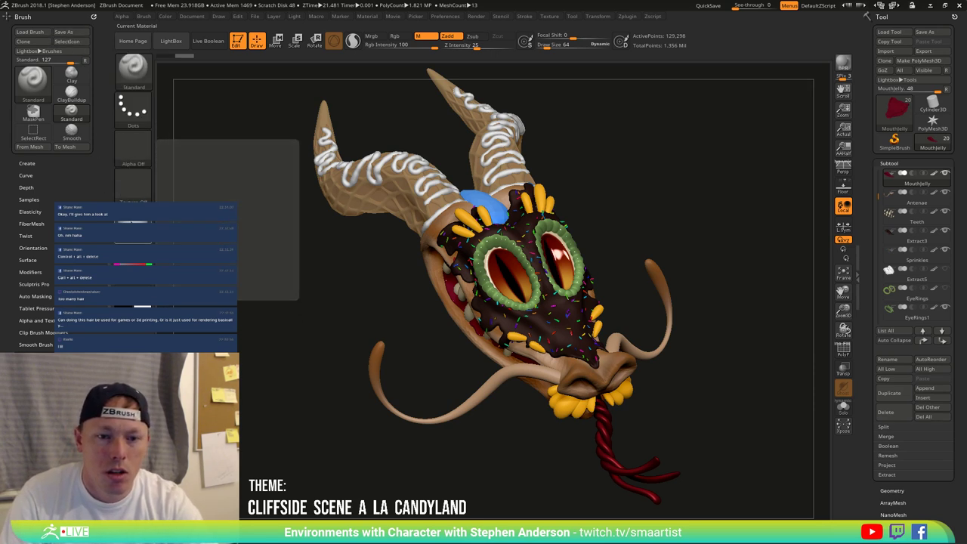
left_click(133, 223)
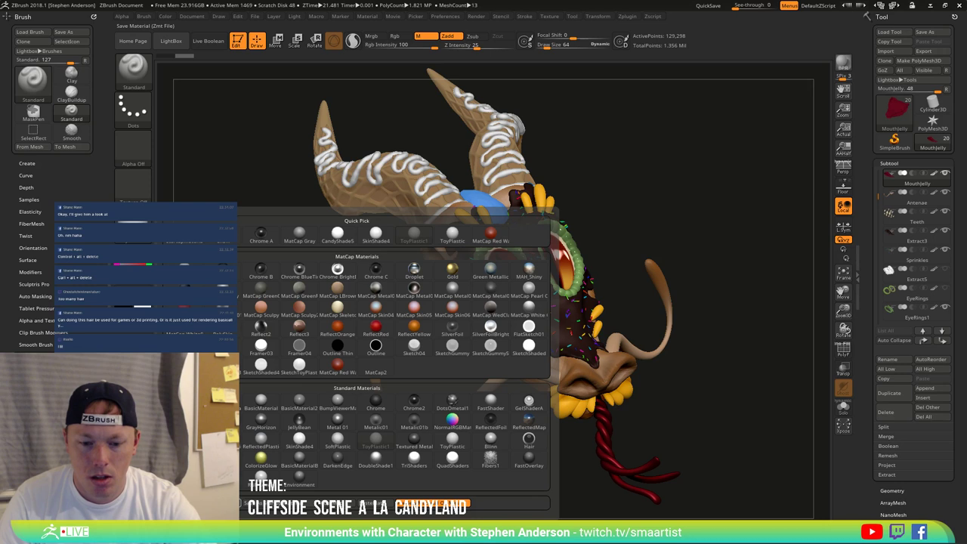
left_click(258, 503)
left_click(497, 170)
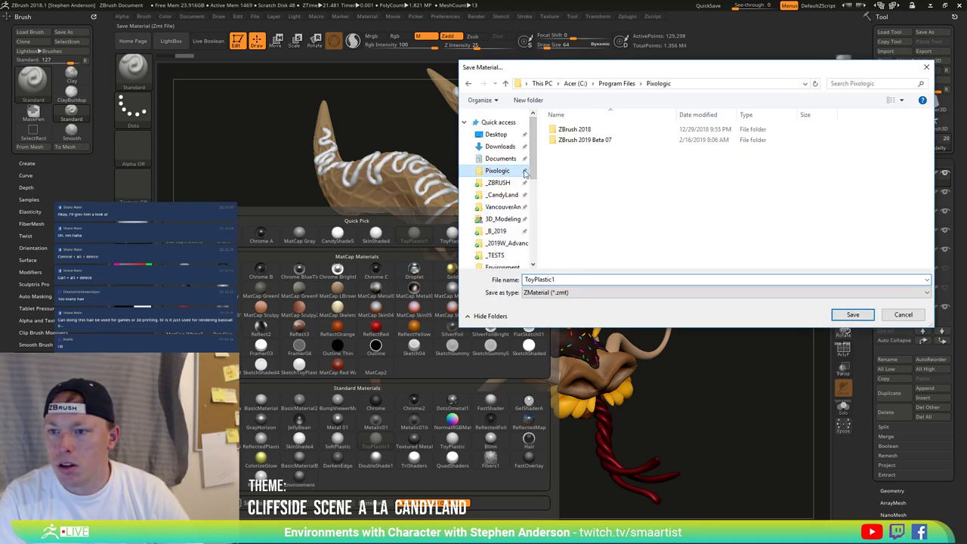
left_click(582, 131)
double_click(582, 131)
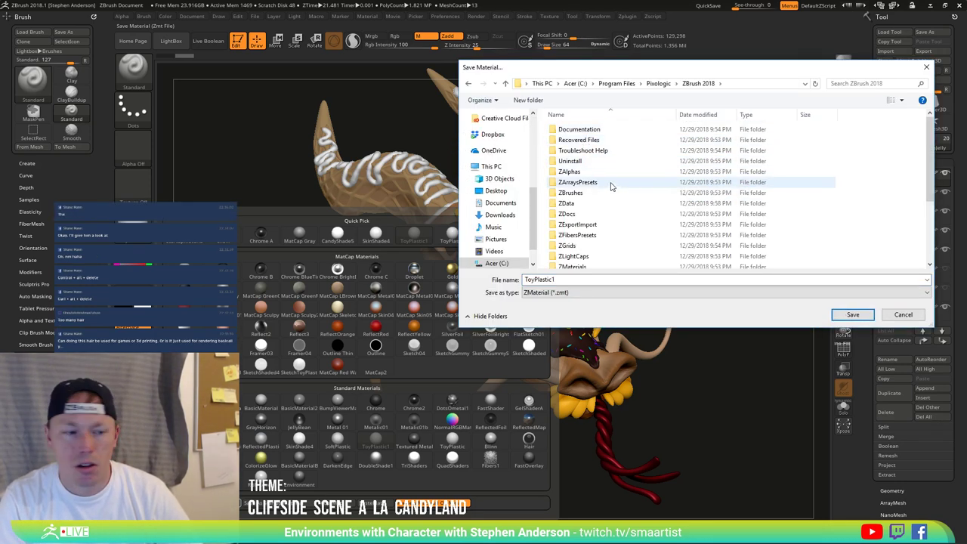
key("Return")
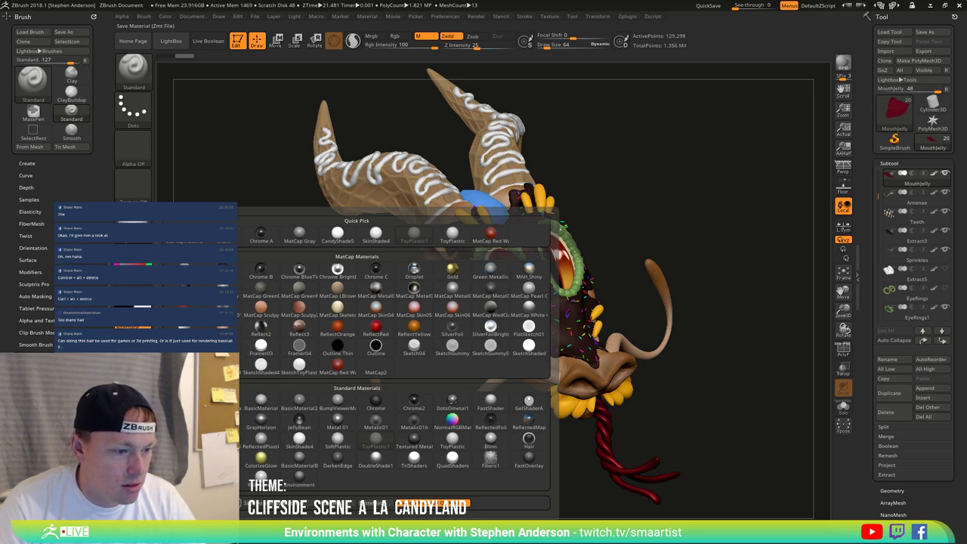
key("Return")
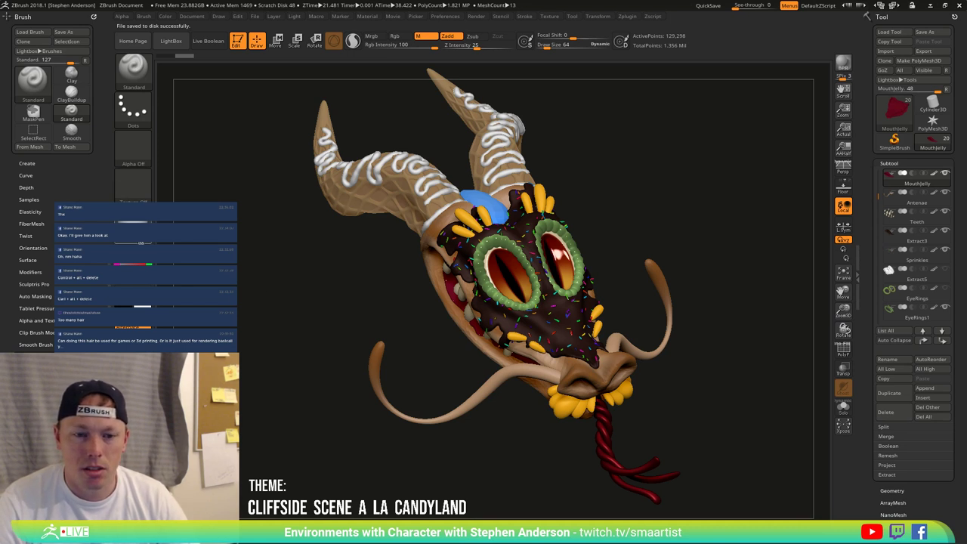
Step: Make CandyShade5 the current material and show its modifiers in the Material palette beside the canvas in place of the Brush palette
key("m")
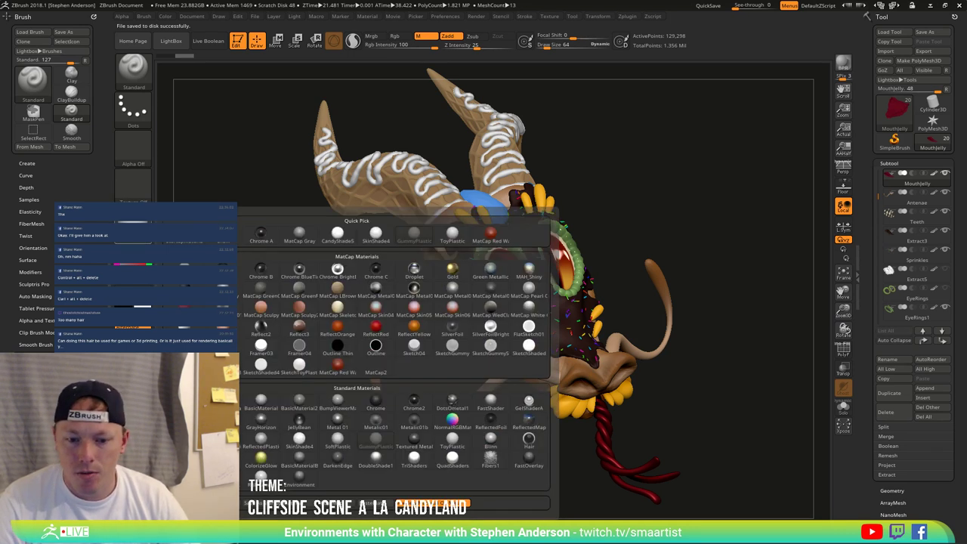
left_click(337, 234)
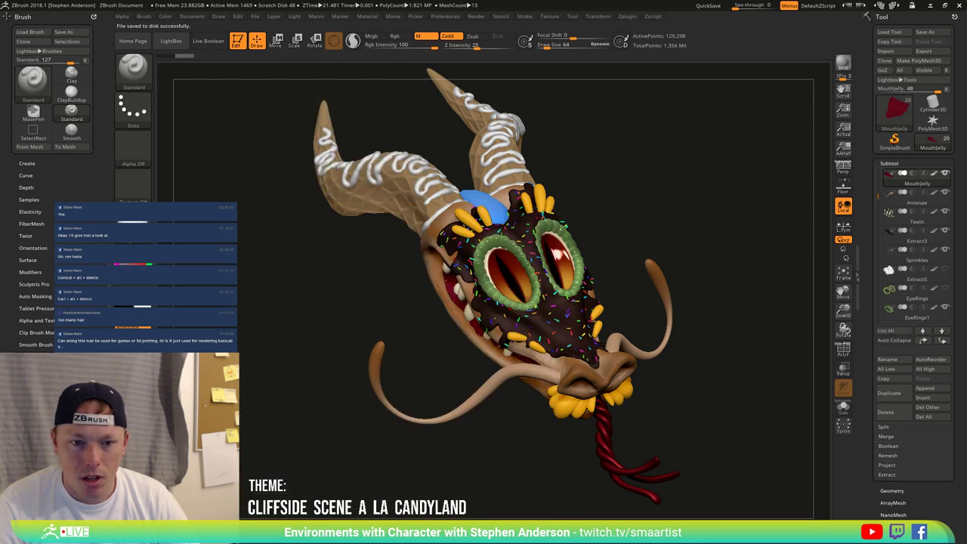
mouse_move(133, 225)
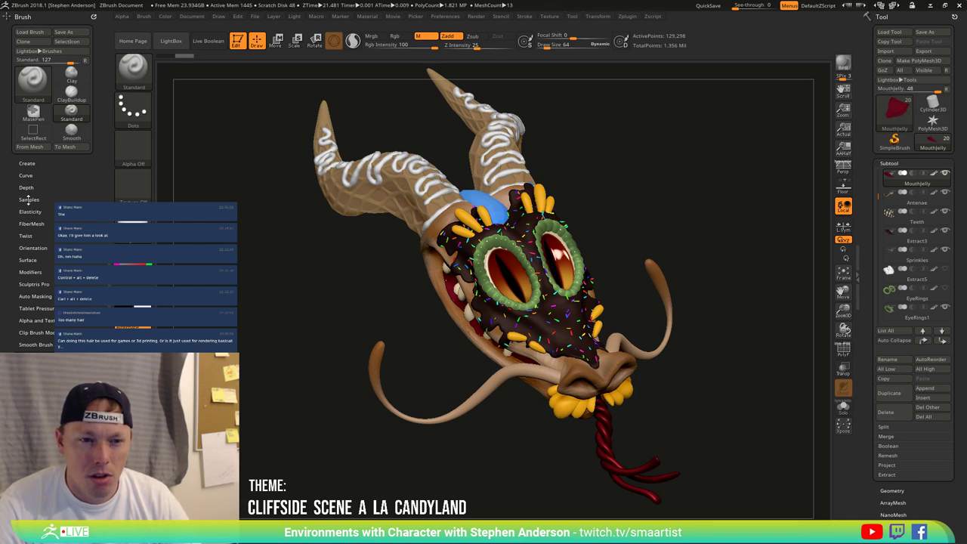
left_click(32, 272)
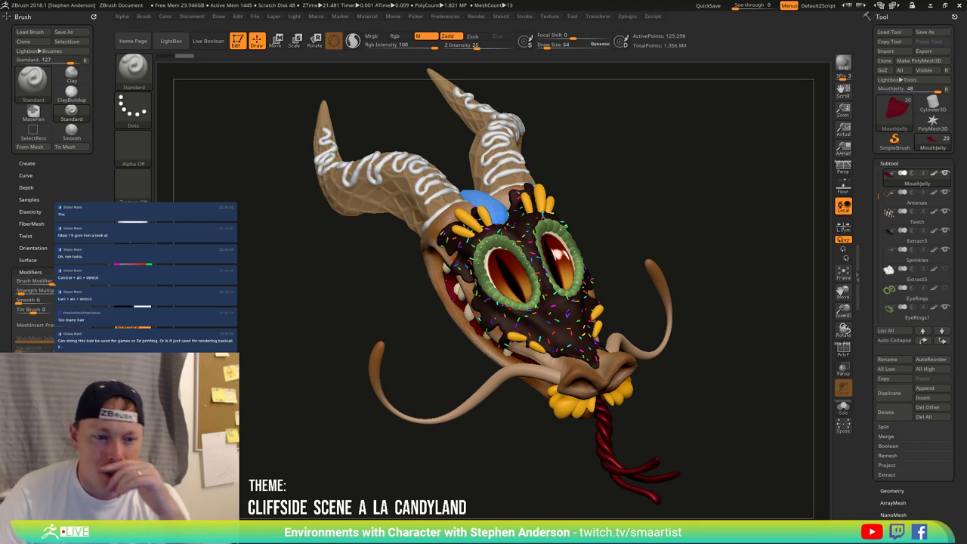
left_click(31, 271)
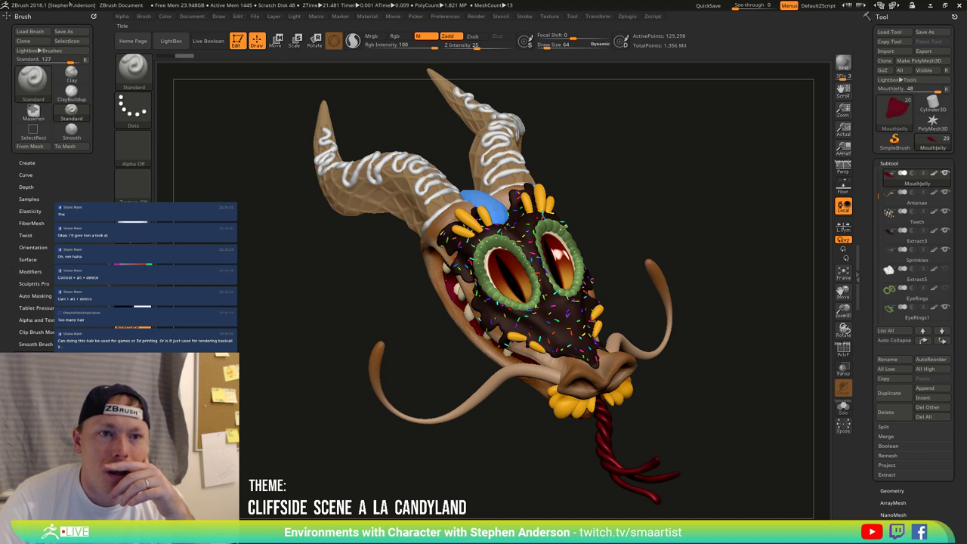
left_click(23, 14)
left_click(367, 16)
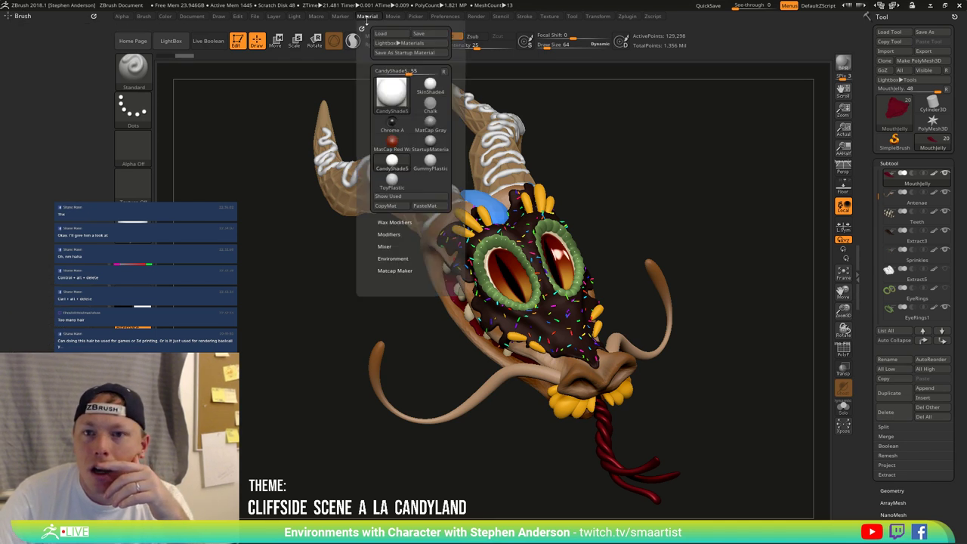
left_click(360, 28)
left_click(33, 232)
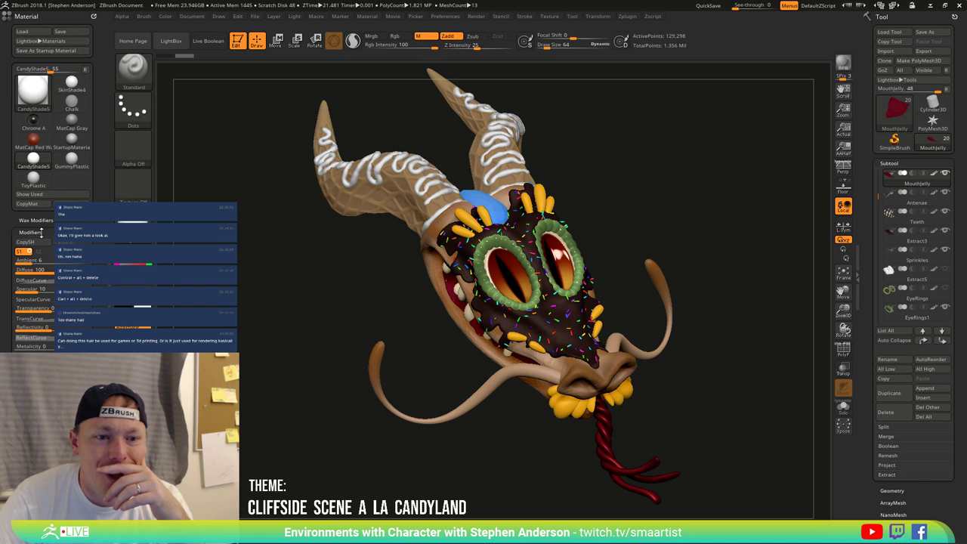
Step: Try a Specular value of 100 on CandyShade5 and inspect the highlights on the dragon's face up close
left_click_drag(96, 285, 96, 271)
scroll(96, 285, "down", 2)
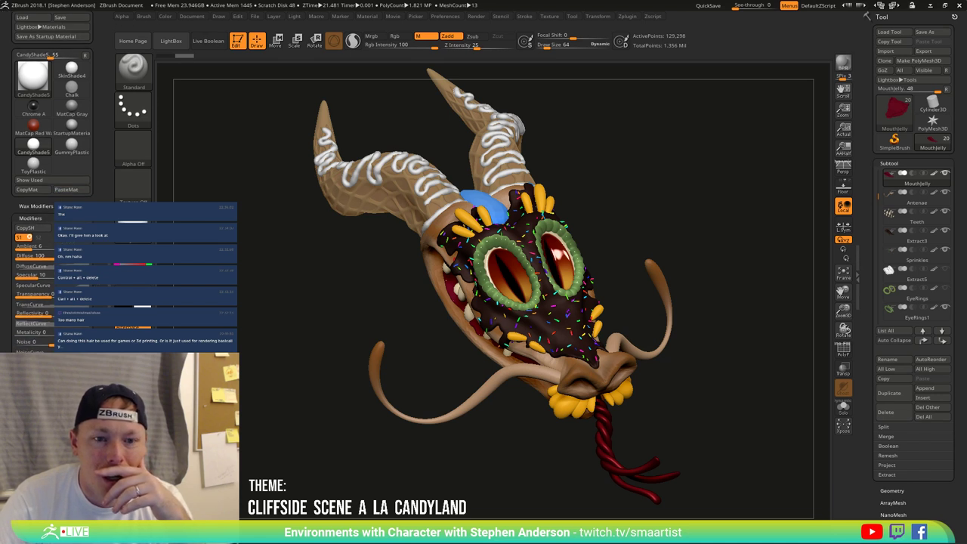
scroll(95, 285, "down", 2)
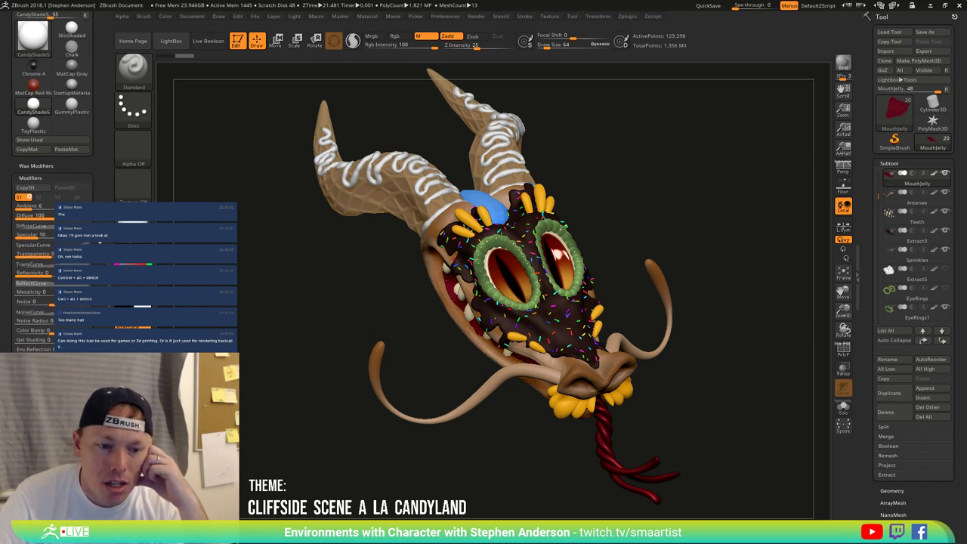
scroll(95, 284, "up", 1)
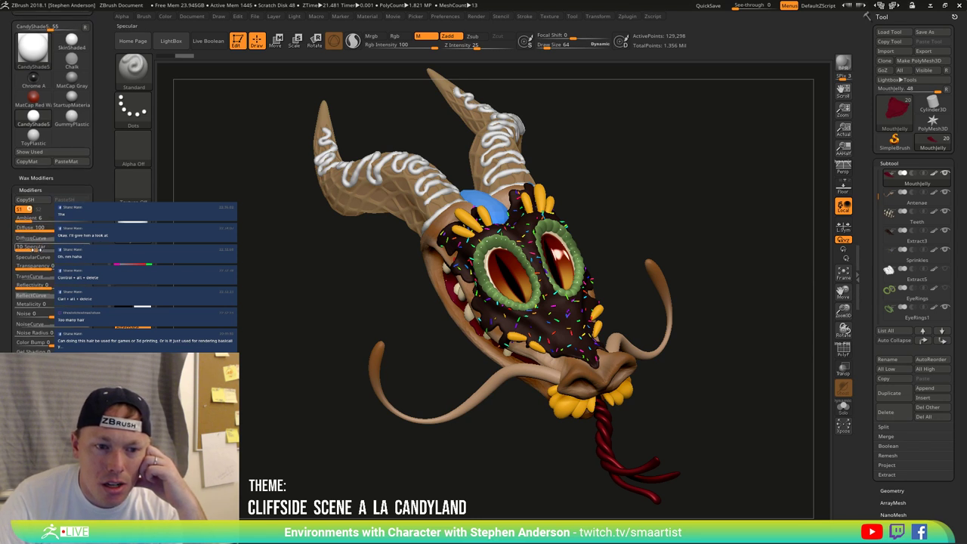
left_click_drag(35, 250, 50, 249)
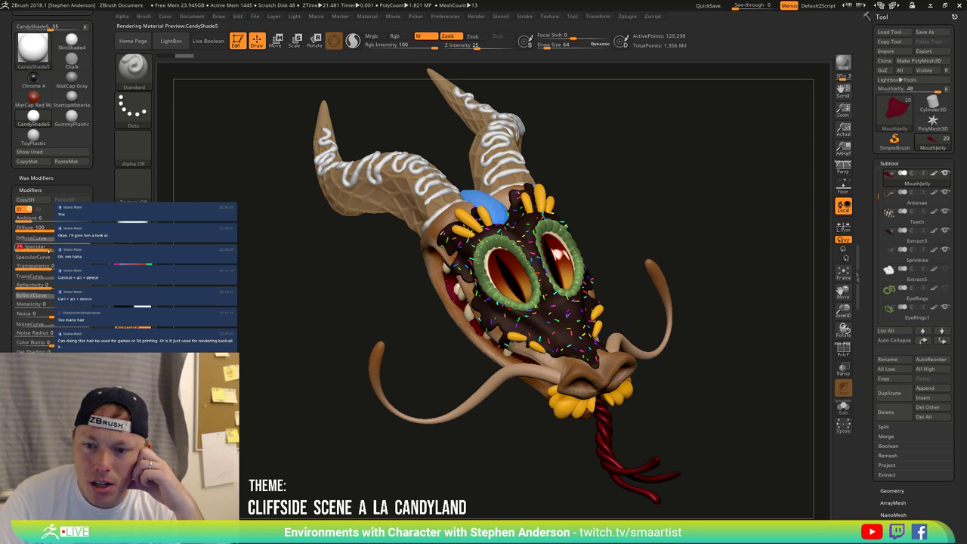
left_click_drag(306, 345, 327, 322)
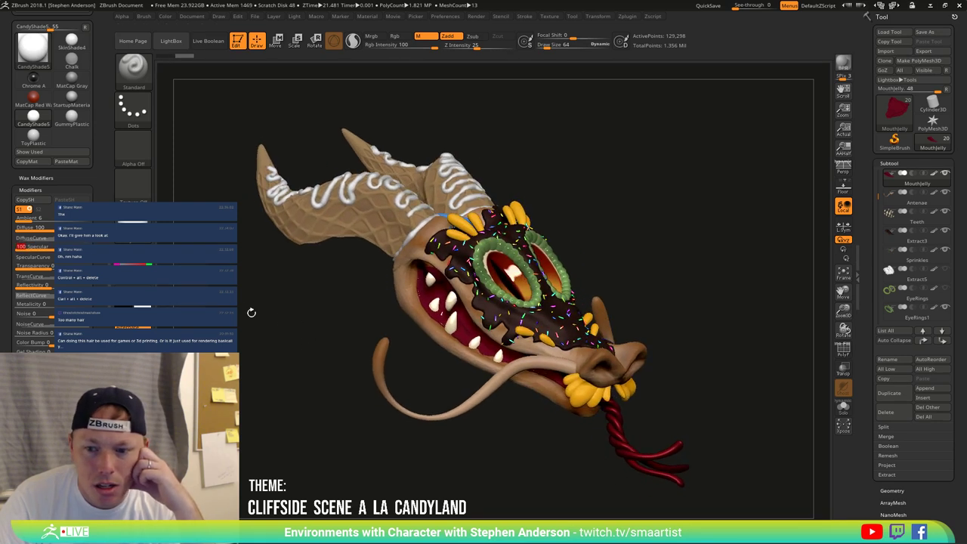
left_click_drag(250, 312, 284, 327)
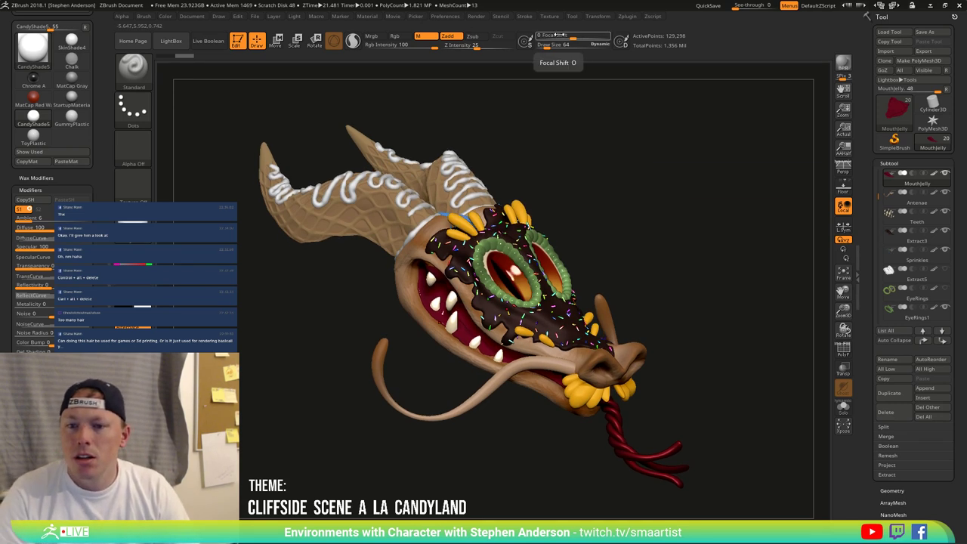
right_click_drag(574, 290, 574, 330, "ctrl")
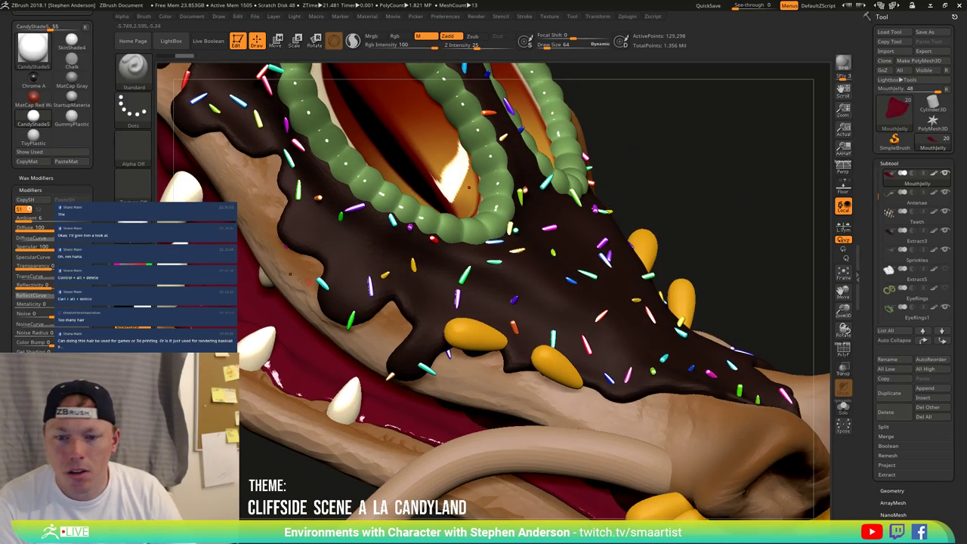
Step: Reduce CandyShade5's Specular to 40 and adjust points on its specular curve
left_click_drag(88, 247, 46, 246)
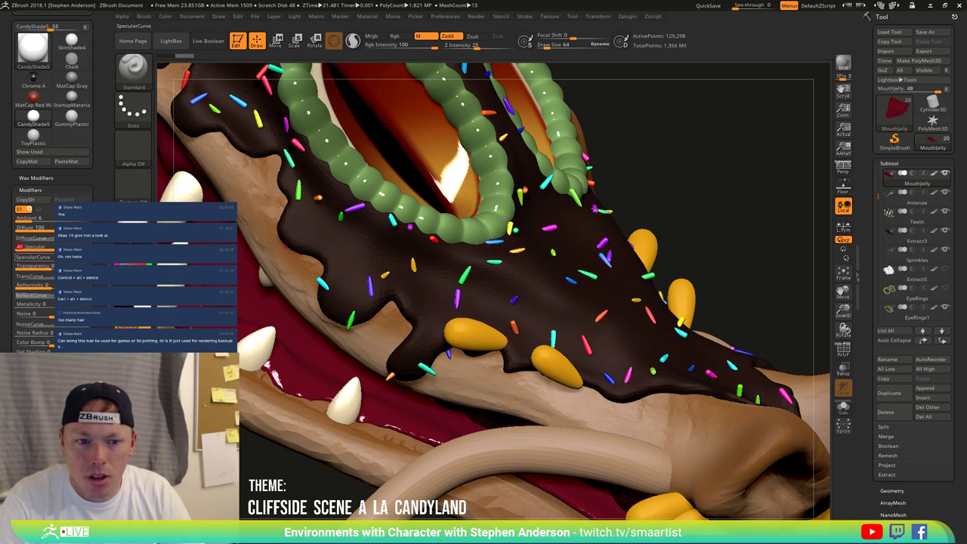
left_click(34, 256)
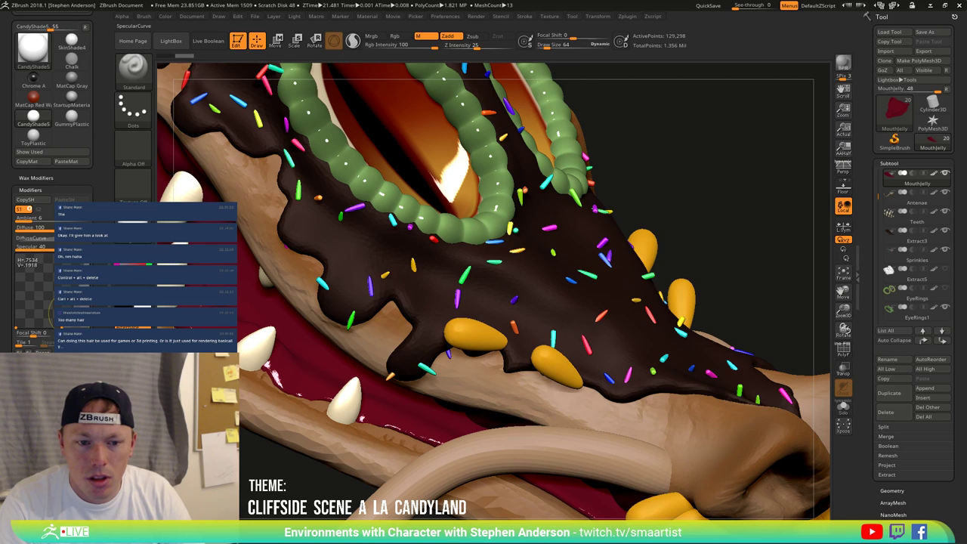
left_click_drag(72, 313, 79, 317)
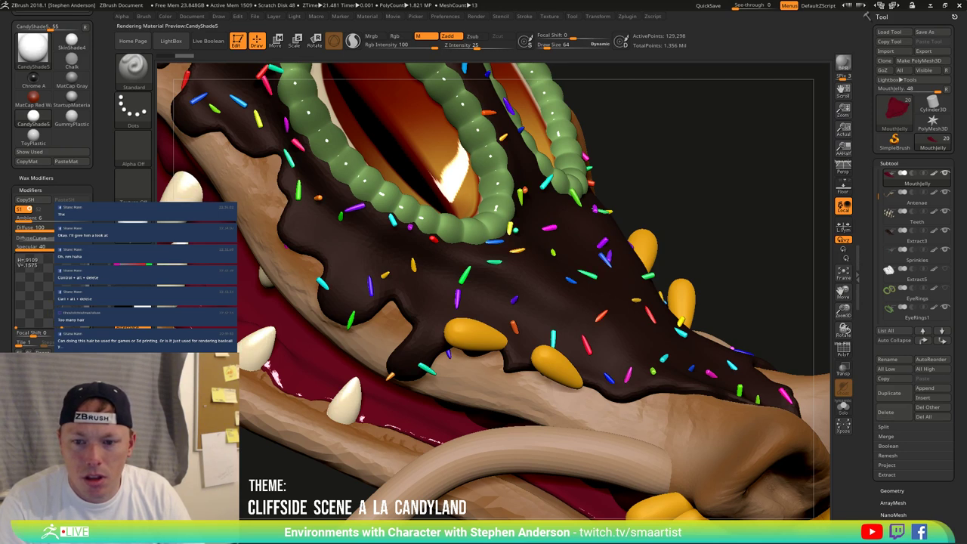
left_click_drag(86, 315, 87, 317)
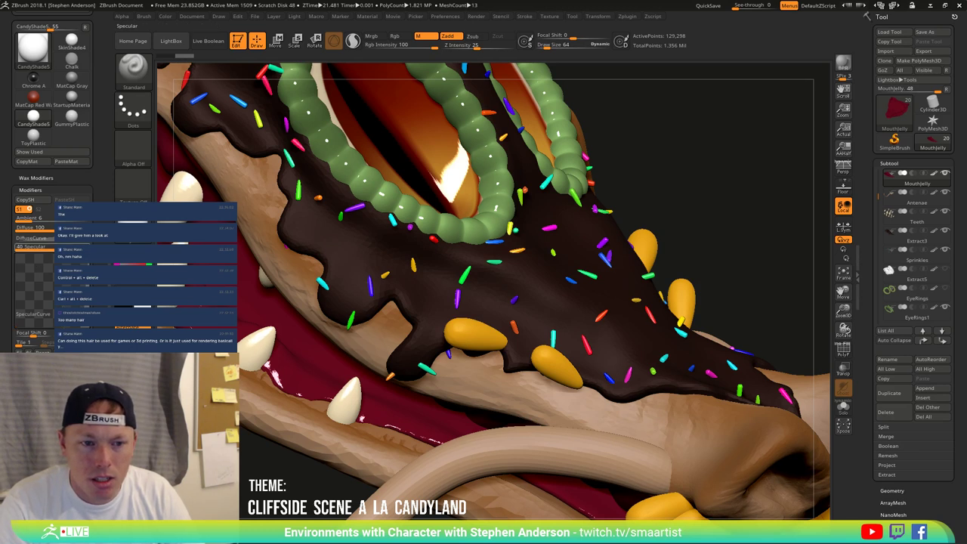
Step: Set CandyShade5's Specular to 22 and save the material to its file
left_click(49, 248)
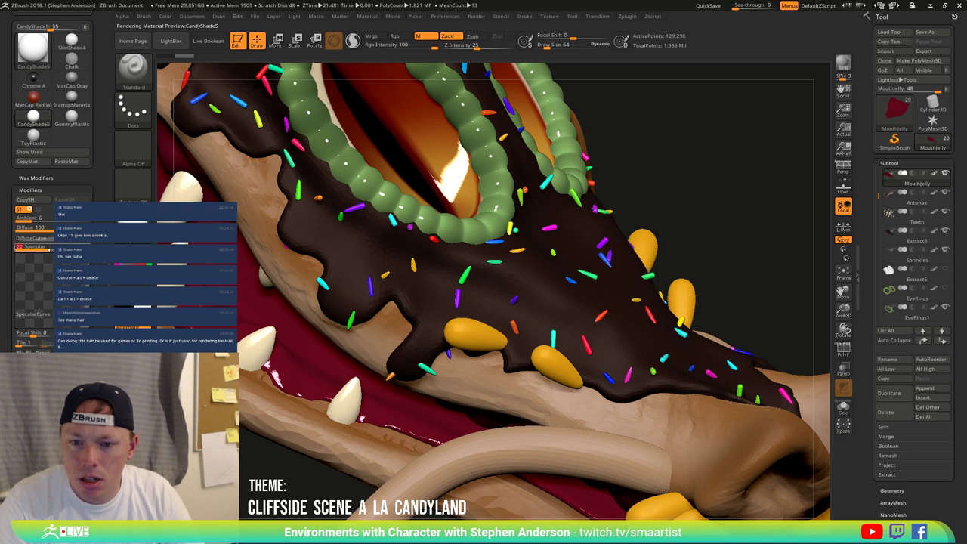
right_click_drag(484, 400, 451, 329, "ctrl")
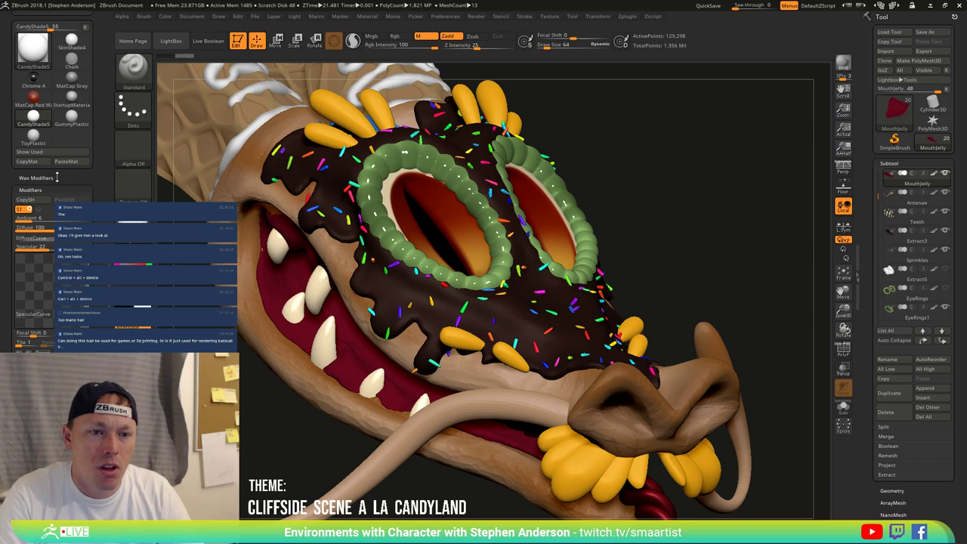
left_click_drag(74, 180, 74, 223)
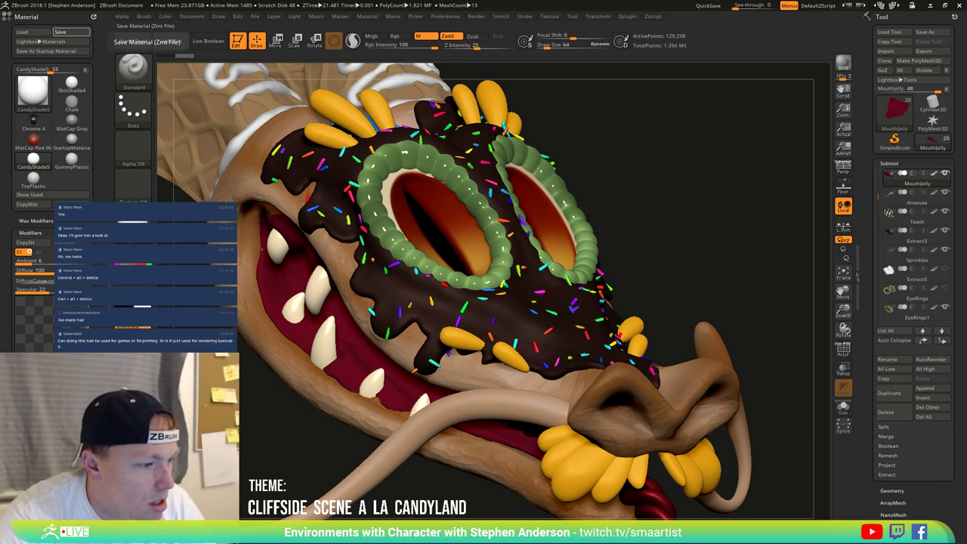
key("Return")
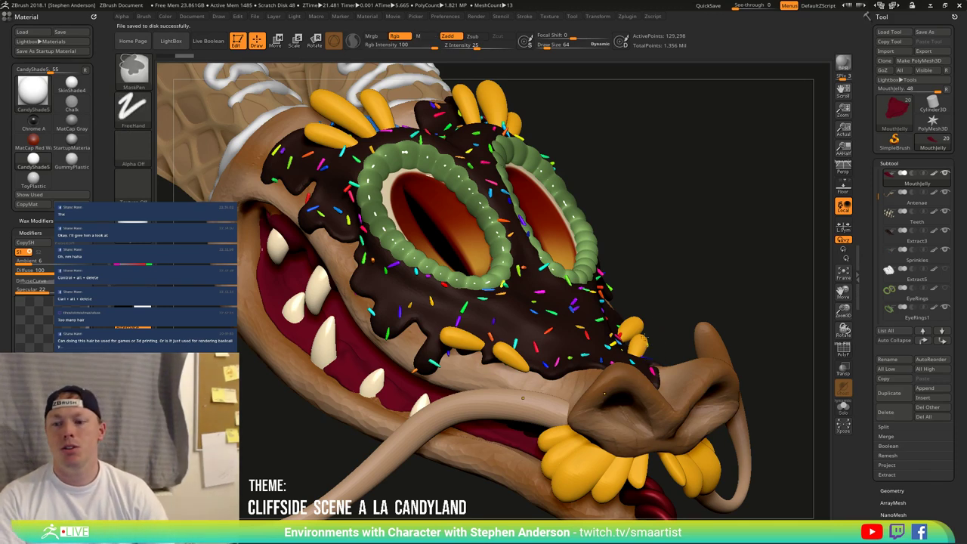
Step: Make the yellow candy subtool Dragon2_1 active, show CandyShade5's wax modifiers and turn on WaxPreview in the render properties
right_click_drag(646, 315, 575, 387, "ctrl")
left_click(575, 388, "alt")
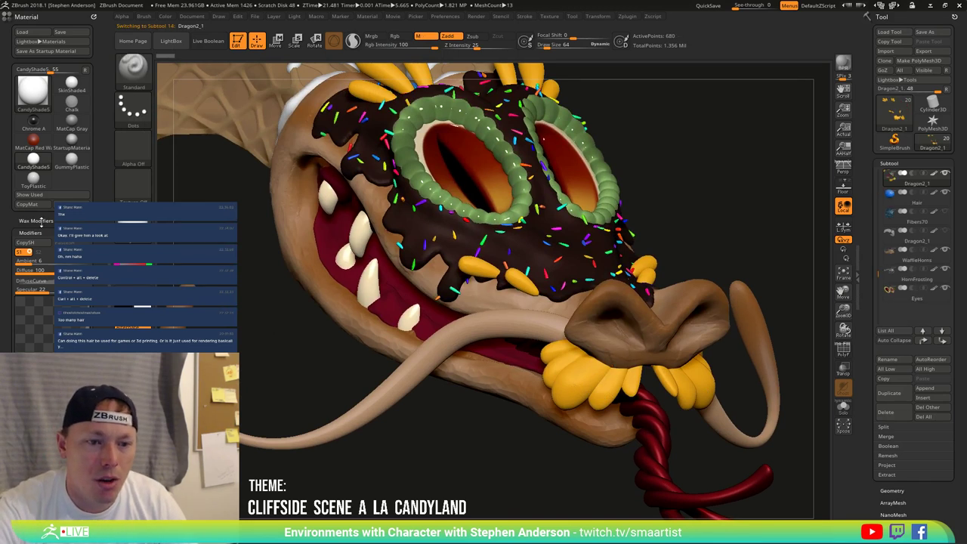
left_click(34, 222)
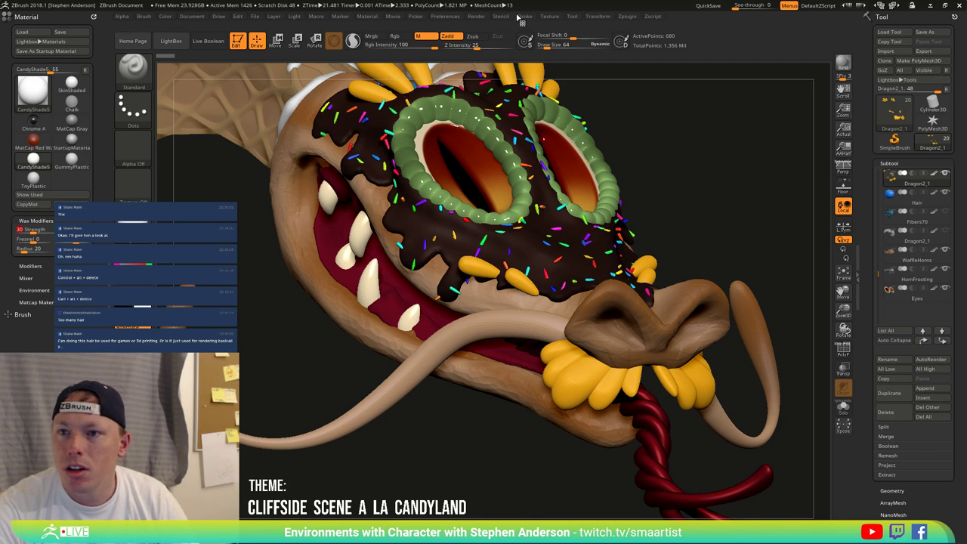
left_click(475, 17)
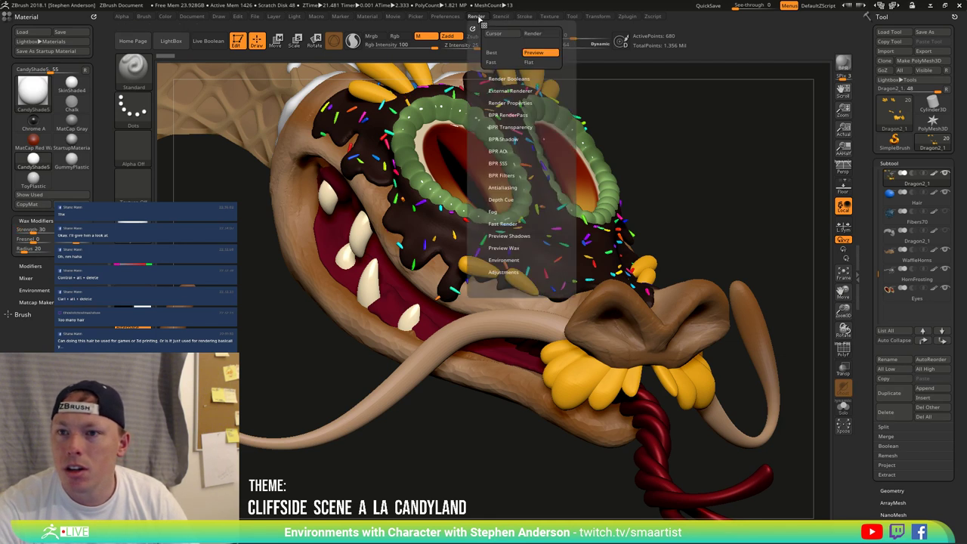
left_click(510, 103)
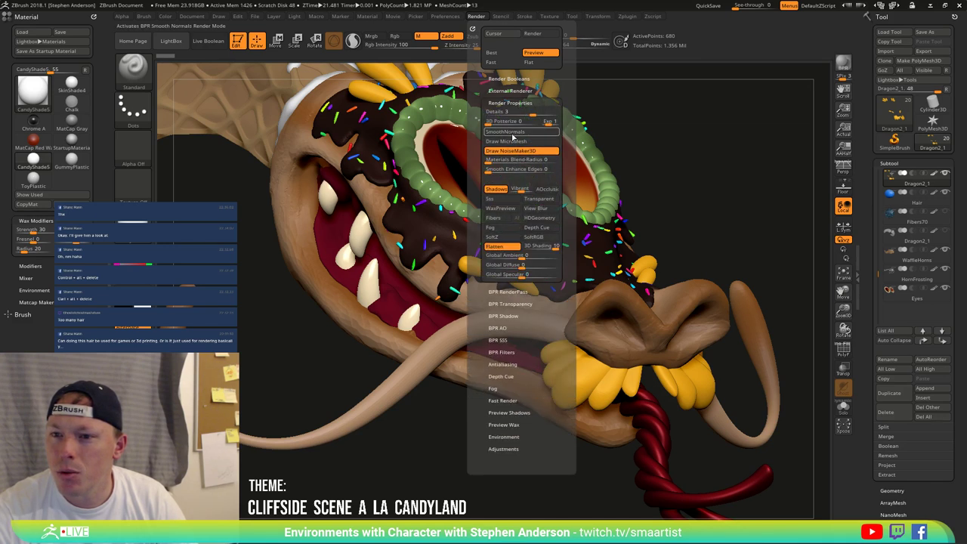
left_click(507, 210)
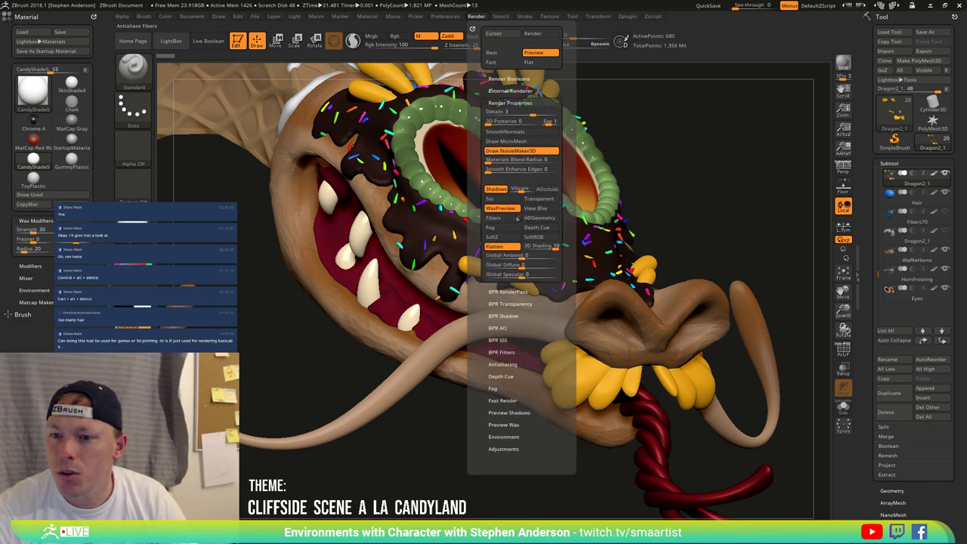
right_click_drag(652, 274, 646, 231, "ctrl")
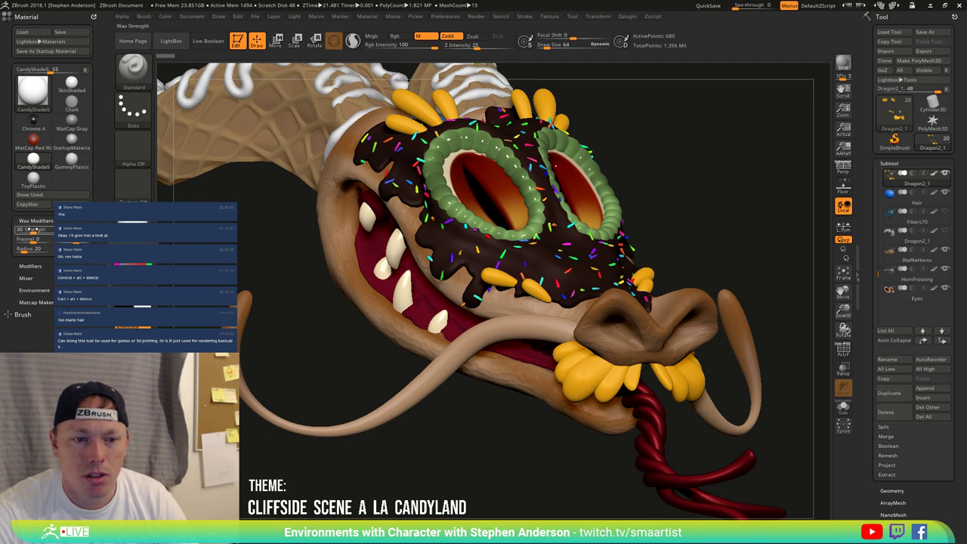
Step: Set CandyShade5's wax Strength to 100 and fill the yellow candy pieces with the material
left_click(33, 230)
type("100")
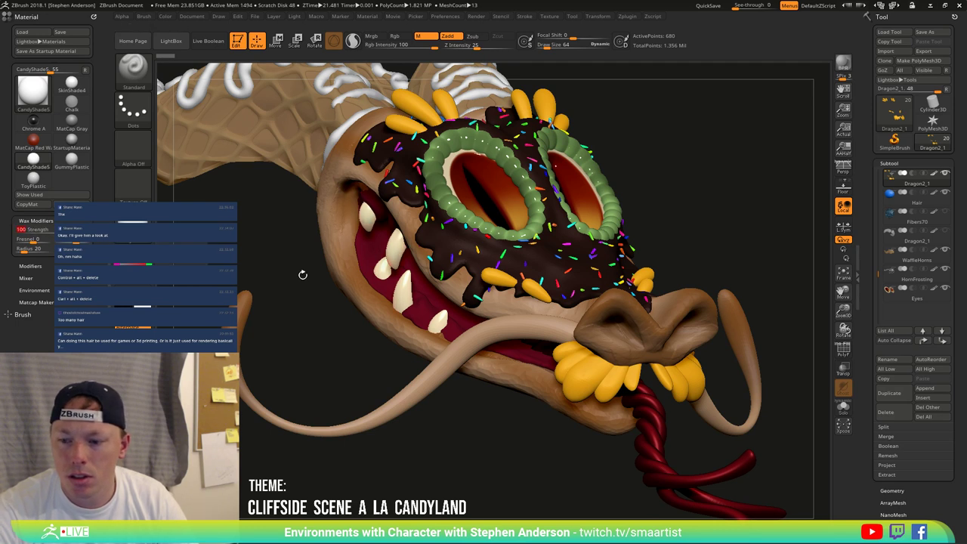
left_click_drag(302, 274, 302, 290)
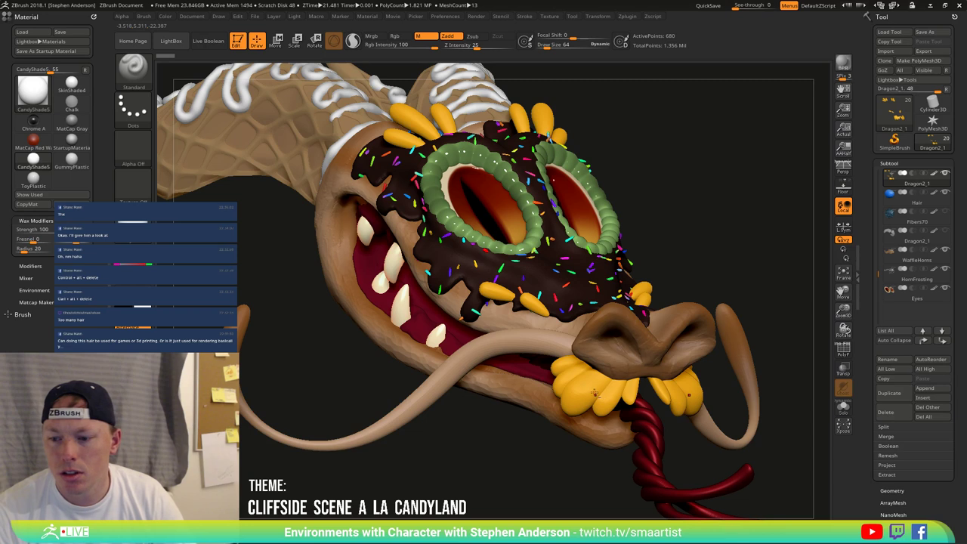
left_click(165, 16)
left_click(198, 196)
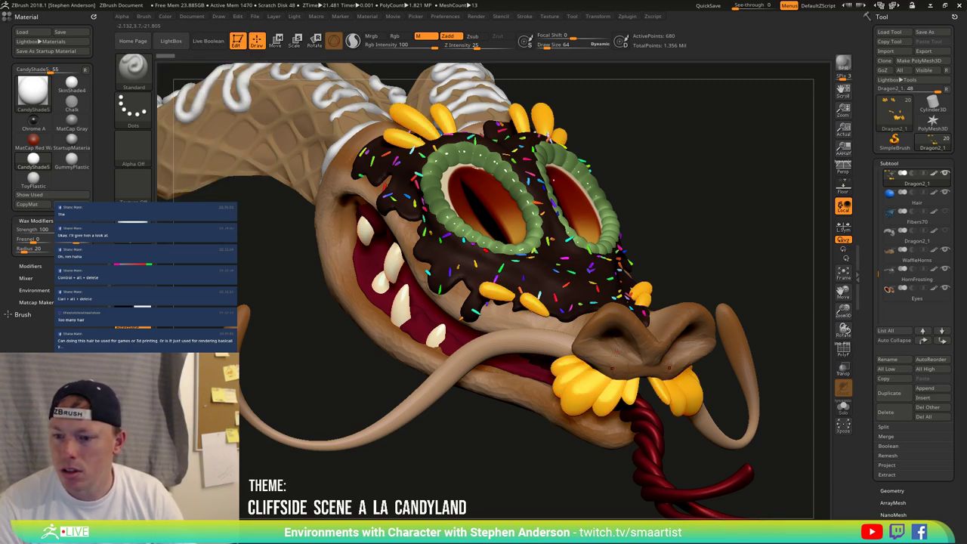
left_click_drag(698, 287, 617, 357)
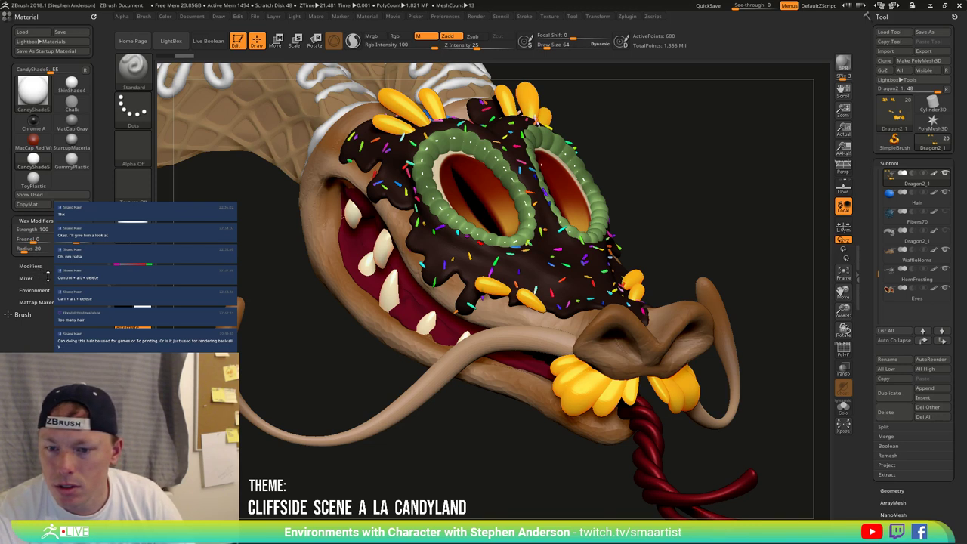
Step: Set CandyShade5's wax Strength to 30 and its wax Fresnel to 51
left_click(49, 230)
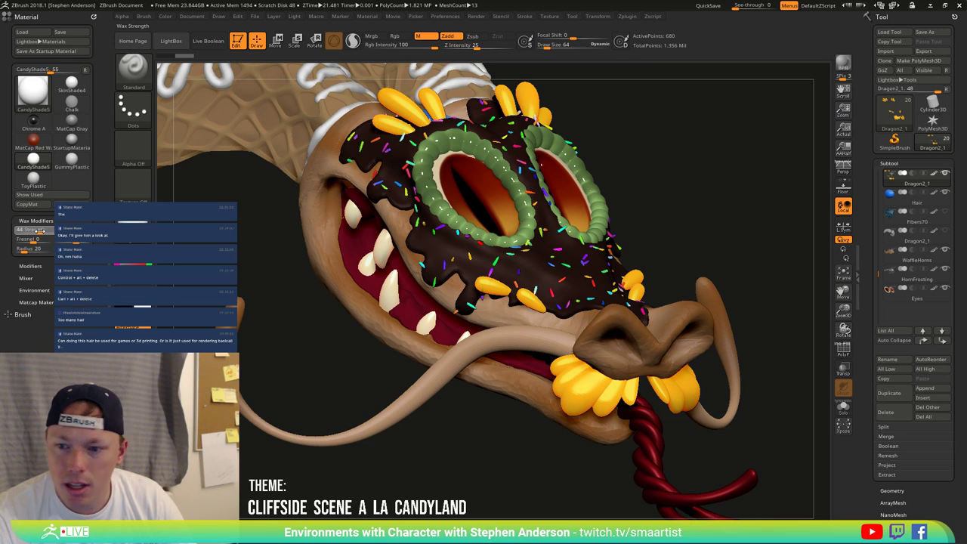
left_click(40, 230)
type("35")
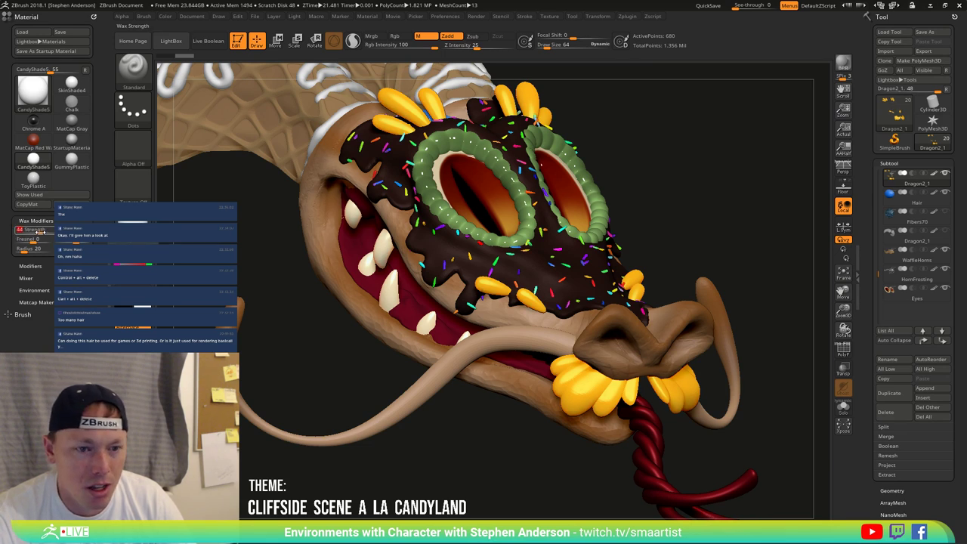
key("Return")
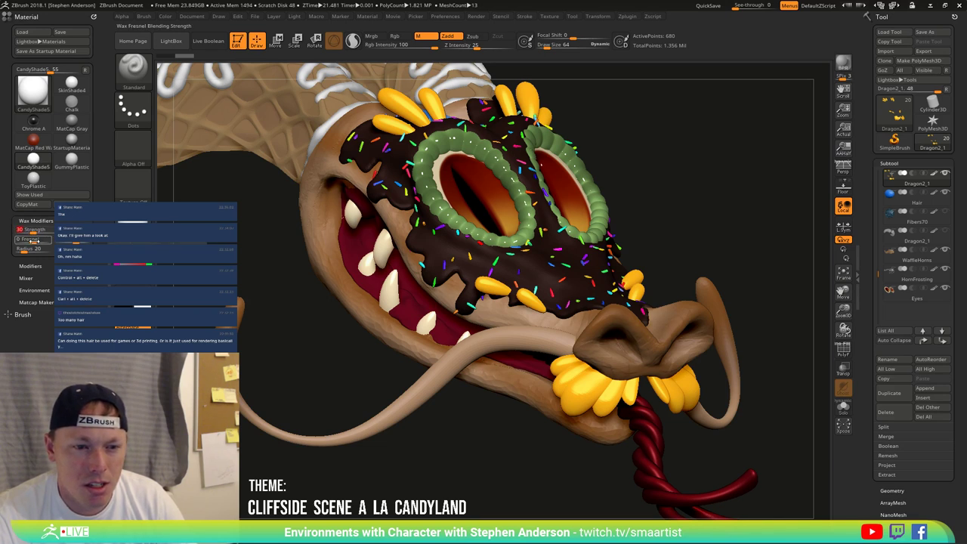
left_click_drag(33, 239, 43, 240)
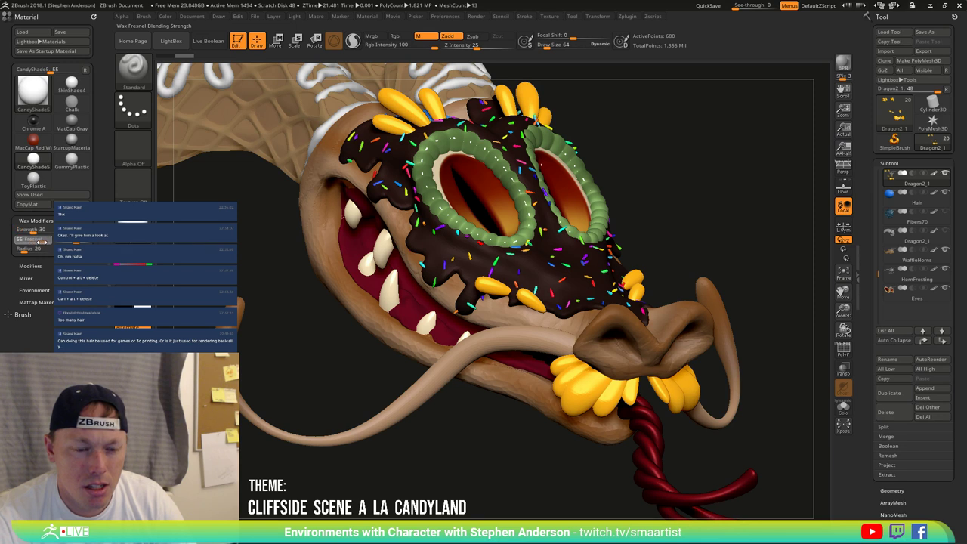
left_click_drag(43, 240, 41, 240)
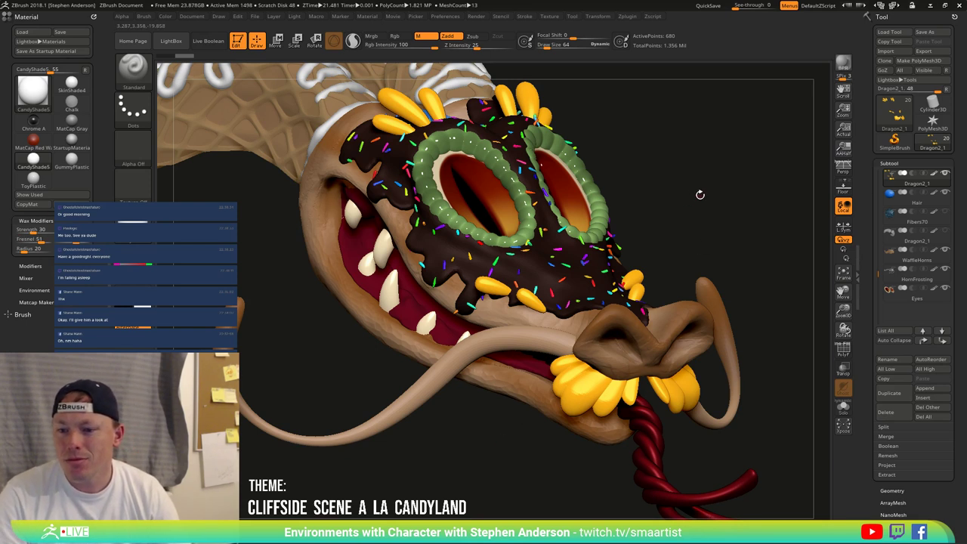
Step: Pick SoftPlastic from the dragon model as the current material
mouse_move(700, 195)
left_mouse_down()
mouse_move(712, 194)
mouse_move(695, 184)
left_mouse_up()
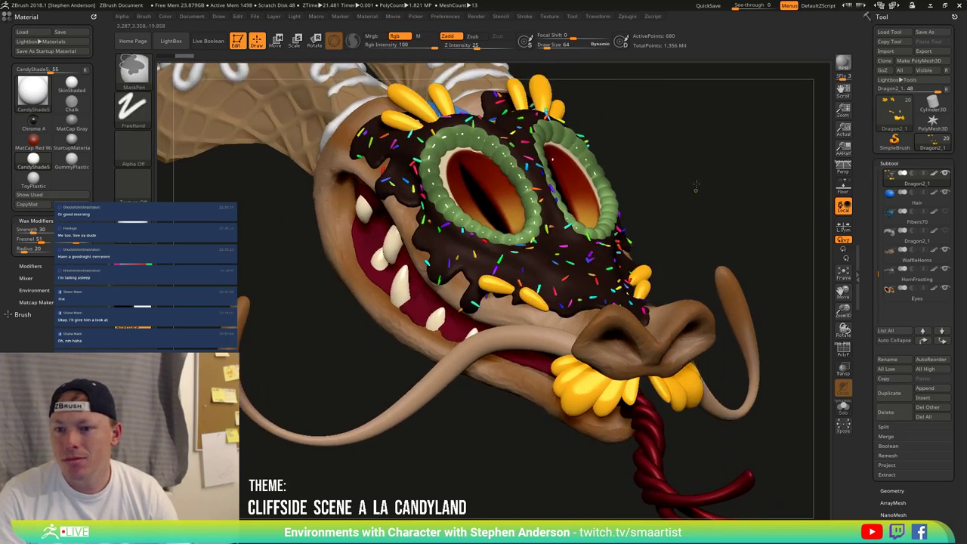
mouse_move(695, 184)
right_mouse_down("ctrl")
mouse_move(642, 181)
mouse_move(621, 250)
mouse_move(581, 255)
mouse_move(680, 230)
right_mouse_up("ctrl")
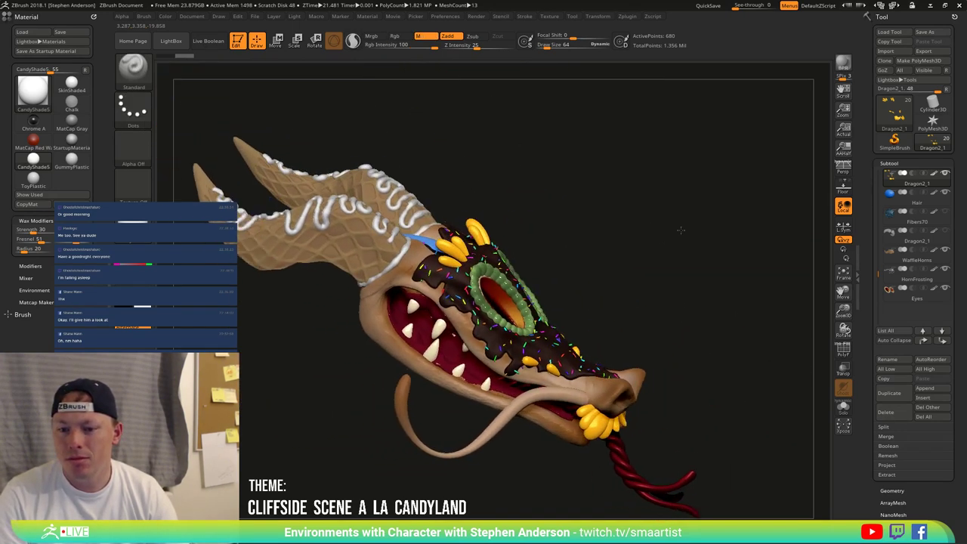
left_click_drag(680, 229, 664, 298)
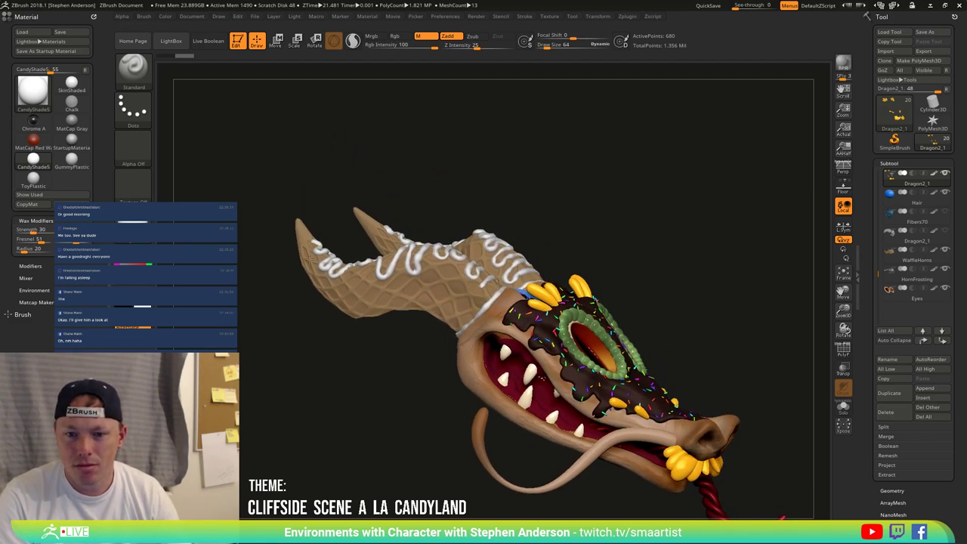
left_click_drag(32, 90, 380, 275)
left_click_drag(476, 220, 472, 291)
right_click_drag(472, 291, 510, 300)
left_click_drag(463, 297, 570, 363)
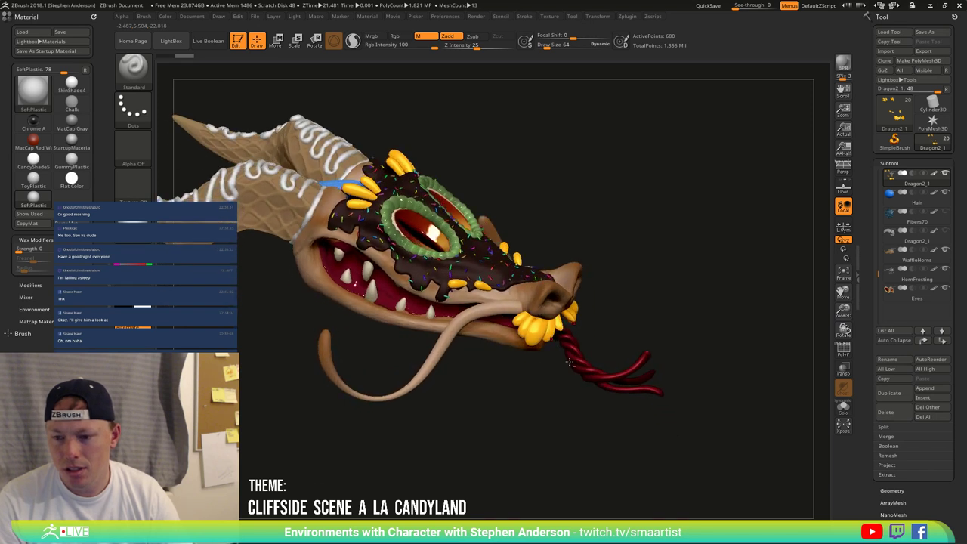
Step: Fill the Tongue1 subtool with the SoftPlastic material and set the material's wax Strength to 30
left_click(575, 364, "alt")
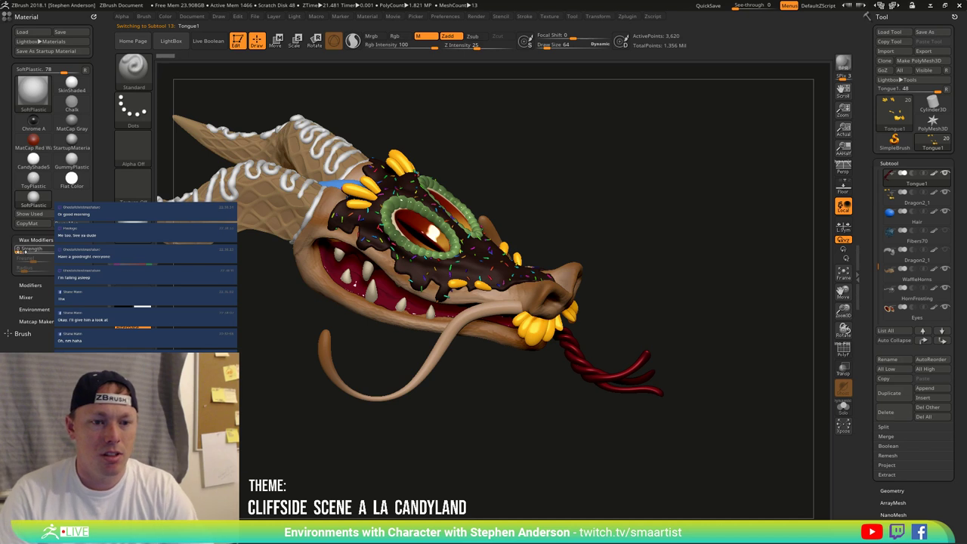
left_click(21, 248)
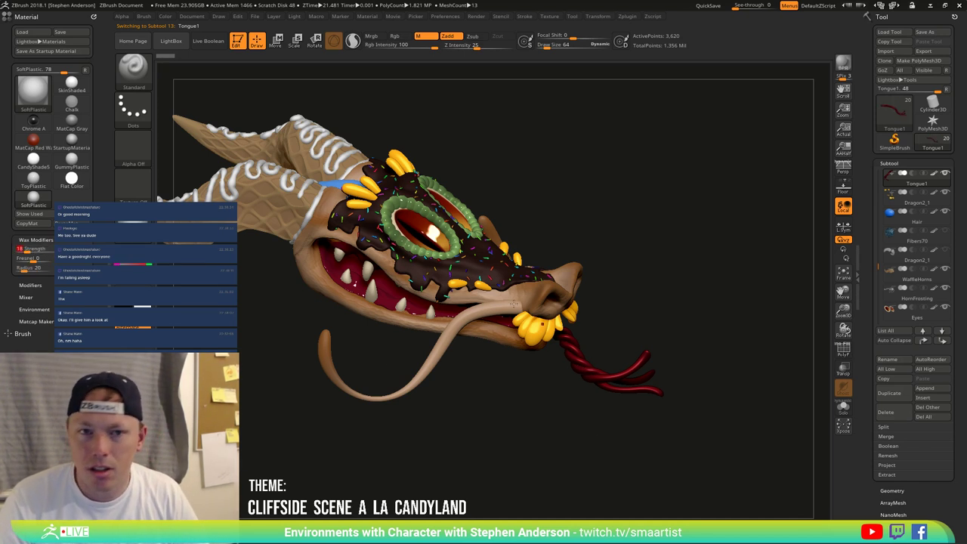
left_click(165, 16)
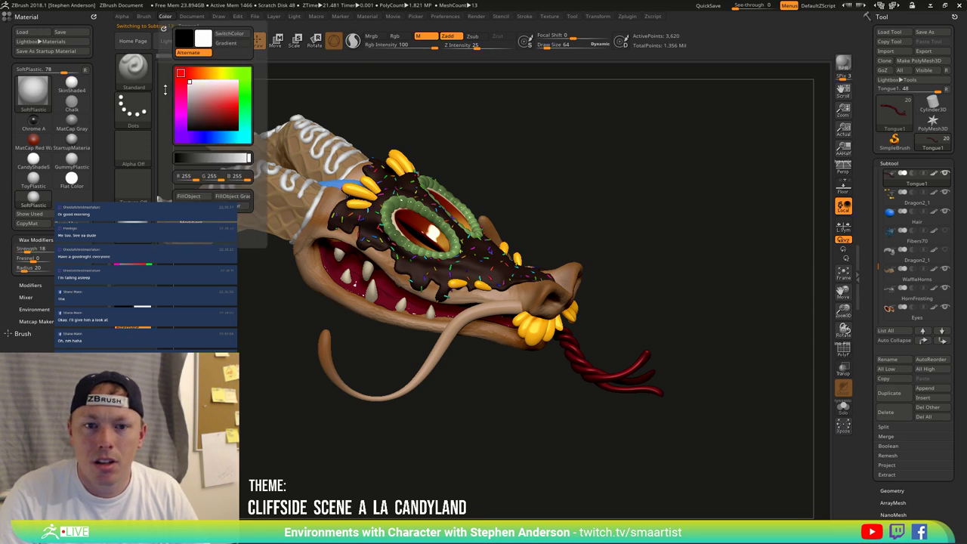
left_click(181, 197)
mouse_move(700, 317)
left_mouse_down("alt")
mouse_move(628, 281)
mouse_move(591, 304)
mouse_move(615, 296)
mouse_move(686, 319)
left_mouse_up("alt")
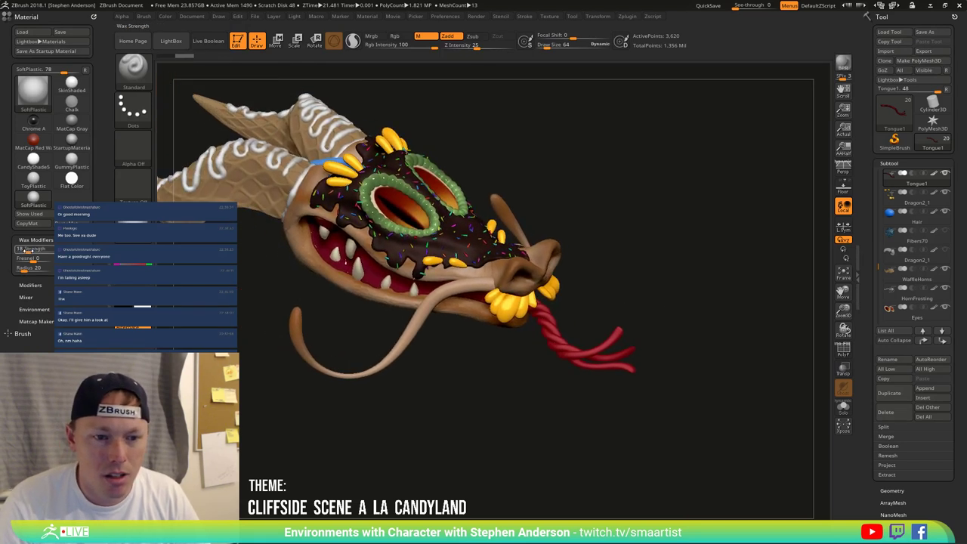
left_click_drag(27, 251, 30, 252)
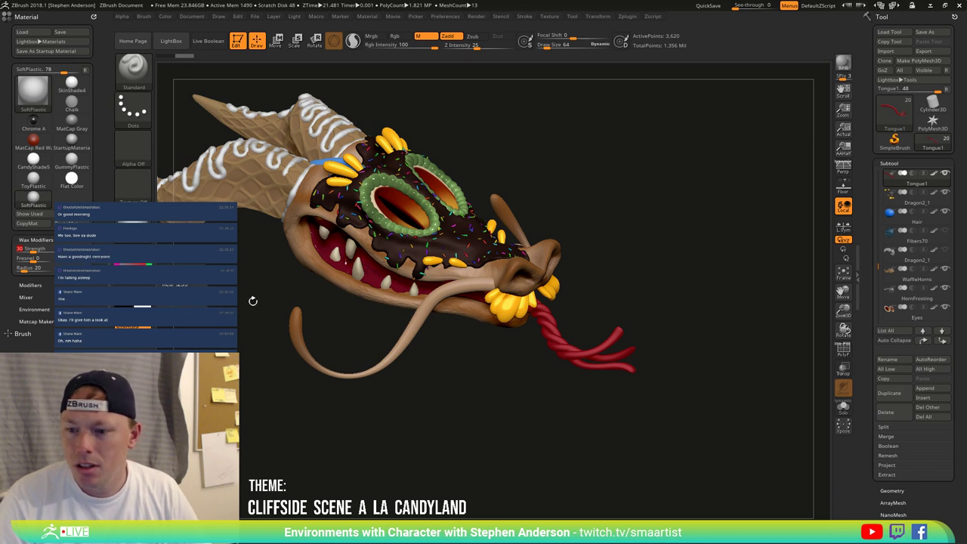
Step: Set the BPR shadow FStrength to 0.60, Angle to about 6.85 and Rays to 59, and render the dragon head with BPR
left_click_drag(253, 300, 811, 280)
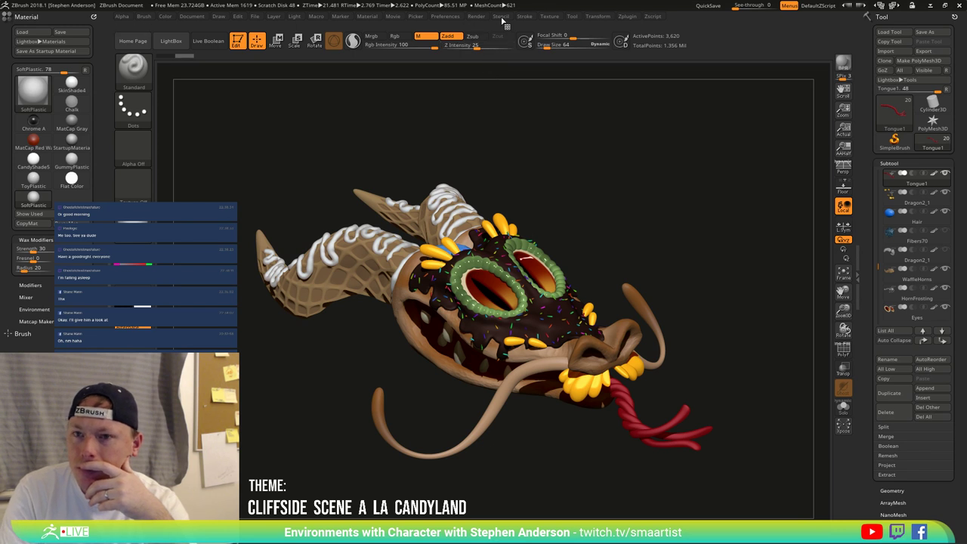
left_click(477, 17)
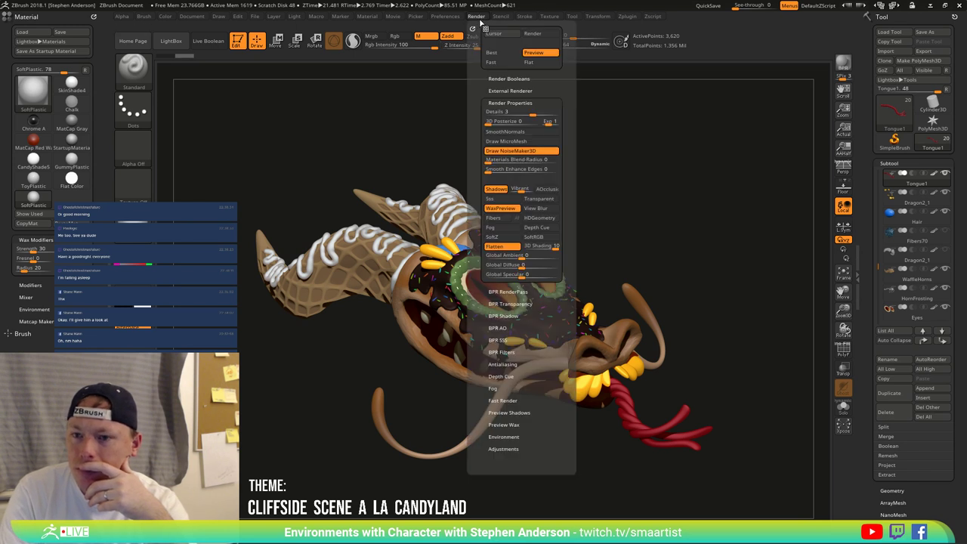
left_click(510, 102)
left_click(503, 139)
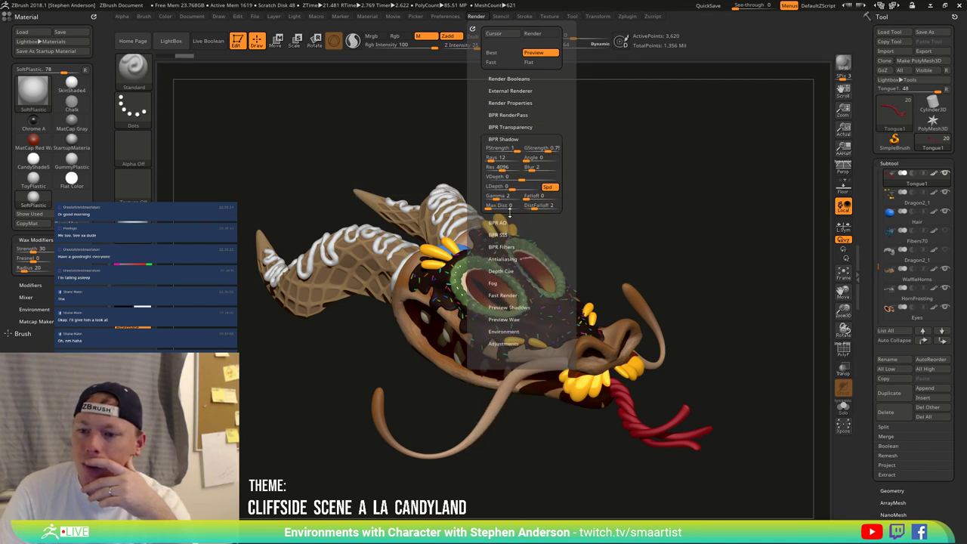
left_click(506, 150)
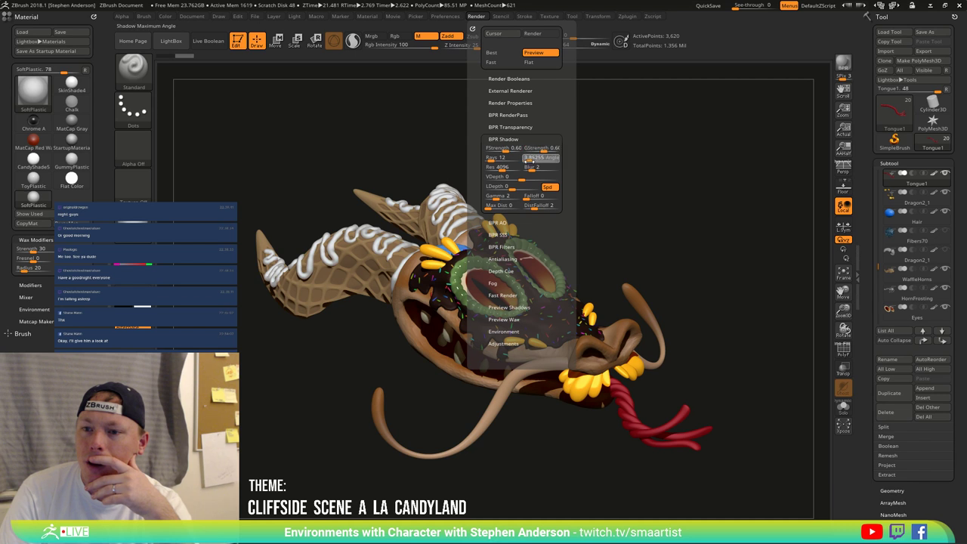
left_click(503, 157)
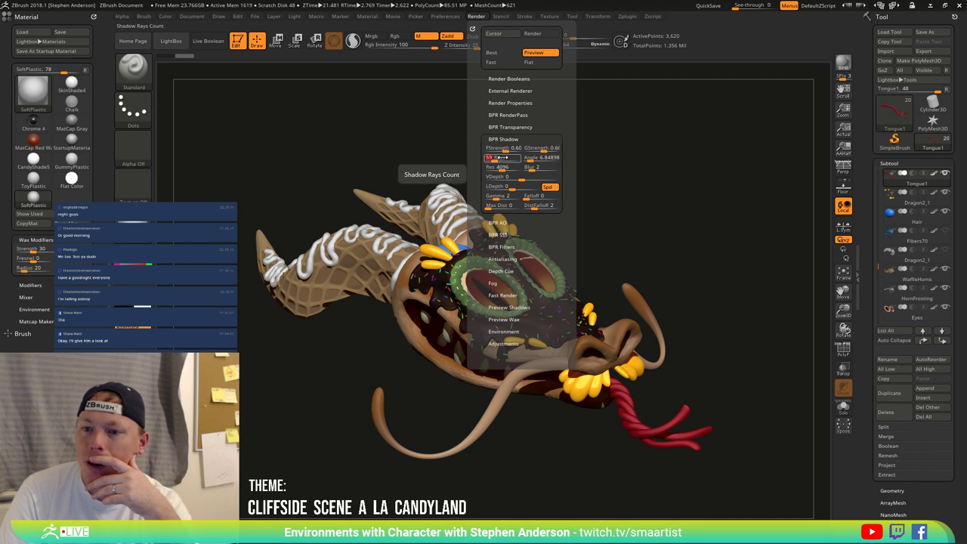
key("shift+r")
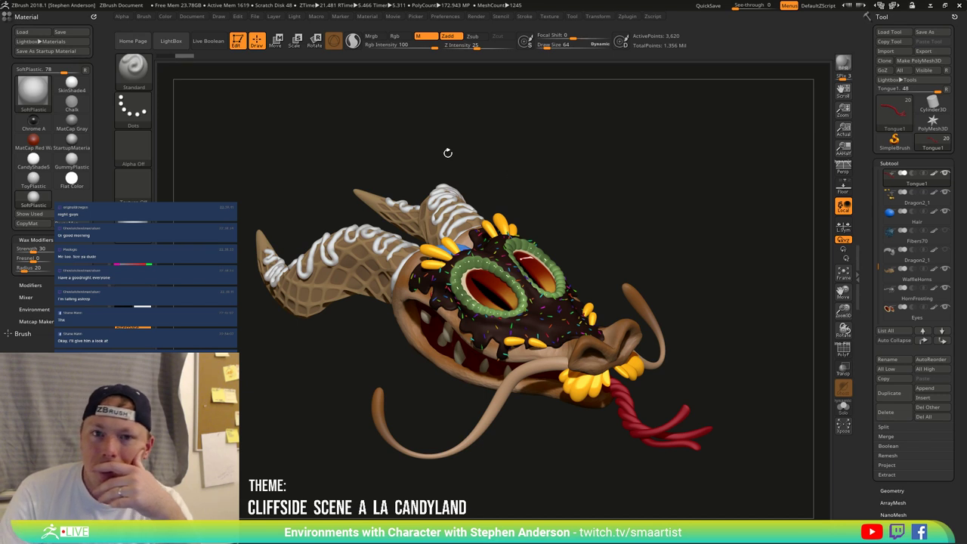
Step: Change the document background to light grey and save the file
left_click(192, 17)
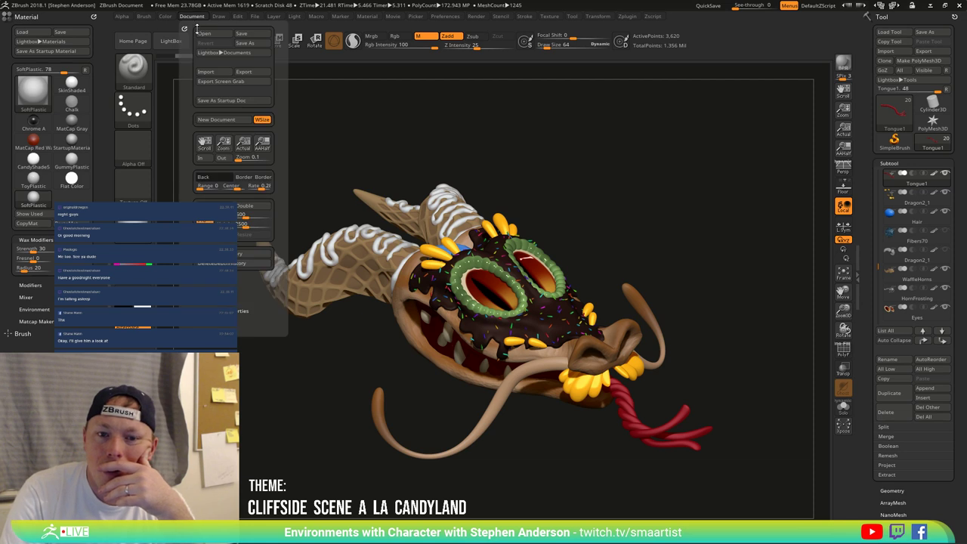
left_click_drag(220, 180, 202, 143)
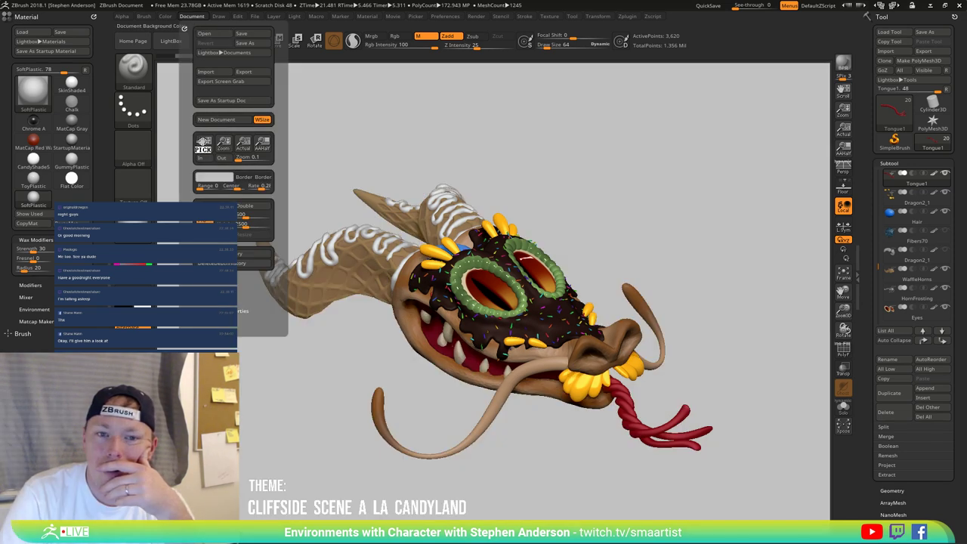
mouse_move(641, 209)
left_mouse_down()
mouse_move(597, 190)
mouse_move(680, 199)
mouse_move(662, 211)
mouse_move(651, 191)
mouse_move(669, 222)
mouse_move(656, 207)
mouse_move(617, 213)
mouse_move(641, 218)
mouse_move(642, 228)
left_mouse_up()
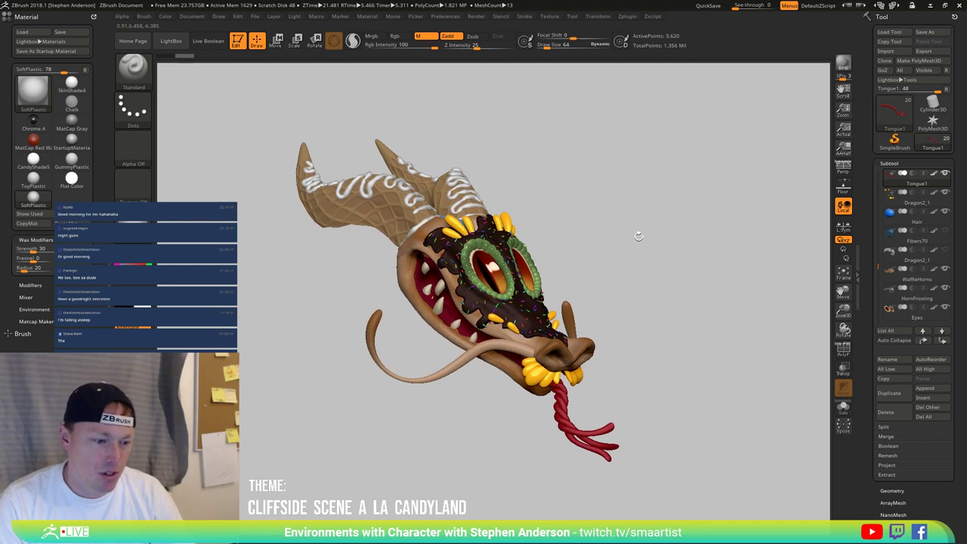
key("ctrl")
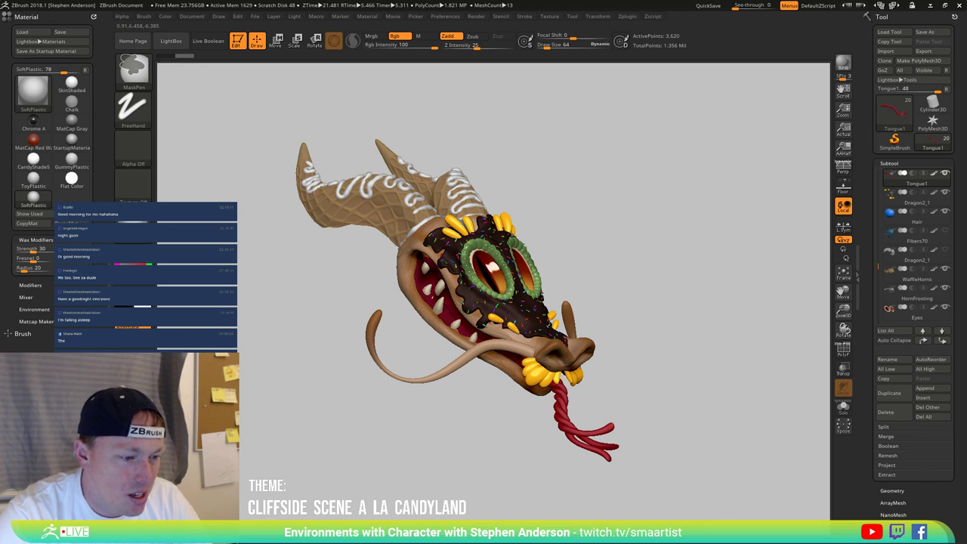
key("ctrl+s")
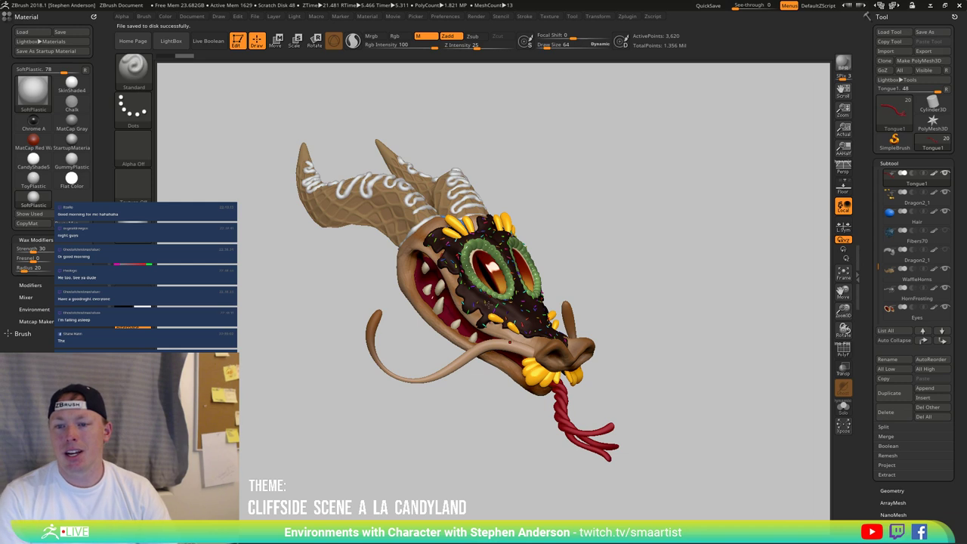
Step: Hide the Hair subtool of the dragon head
mouse_move(488, 304)
right_mouse_down()
mouse_move(518, 307)
mouse_move(506, 307)
right_mouse_up()
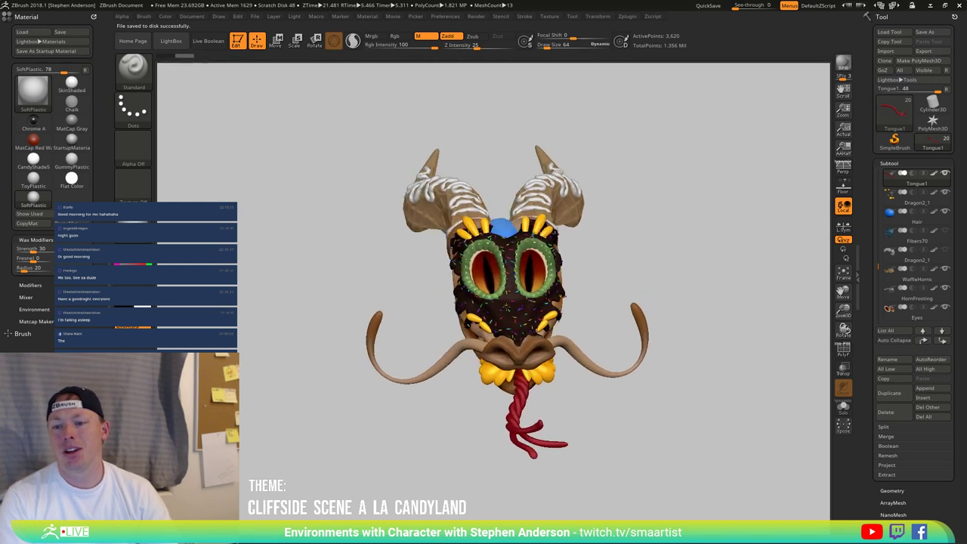
left_click_drag(506, 306, 562, 272)
left_click(944, 212)
left_click_drag(626, 265, 667, 299, "alt")
left_click_drag(696, 294, 663, 259)
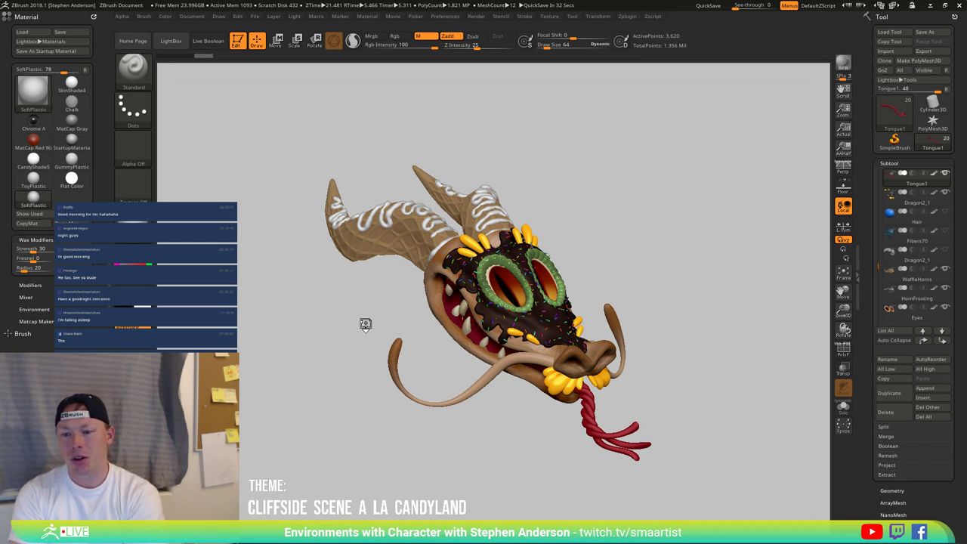
left_click_drag(365, 324, 408, 243)
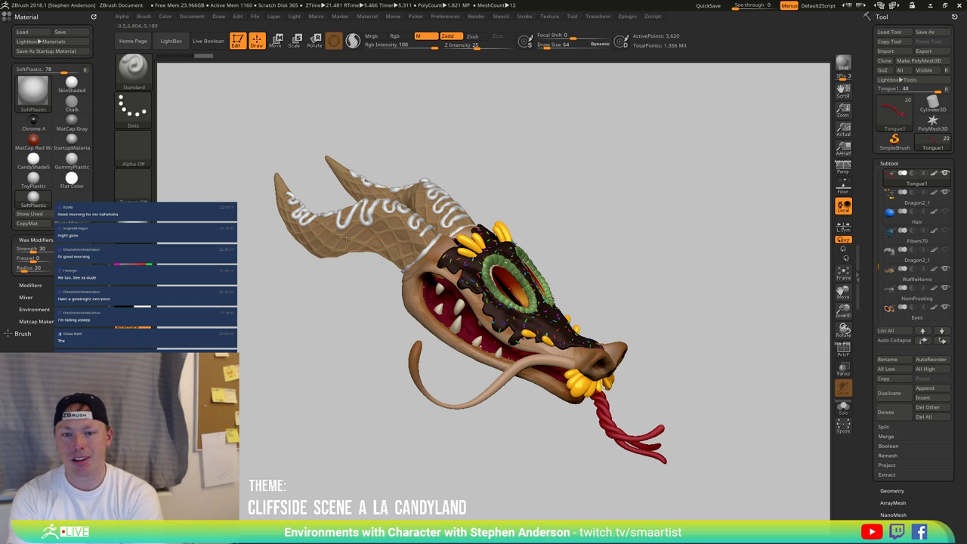
left_click_drag(336, 289, 393, 180)
left_click_drag(457, 315, 404, 311)
Step: Choose the CurveTubeSnap brush for adding frosting to the waffle horns
mouse_move(405, 312)
right_mouse_down()
mouse_move(394, 183)
mouse_move(367, 165)
mouse_move(536, 367)
right_mouse_up()
key("b")
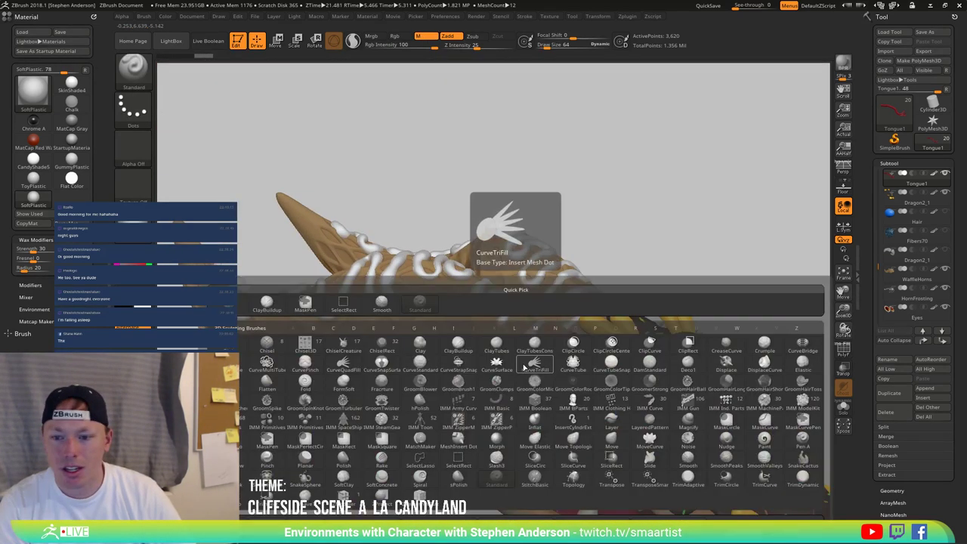
left_click(612, 362)
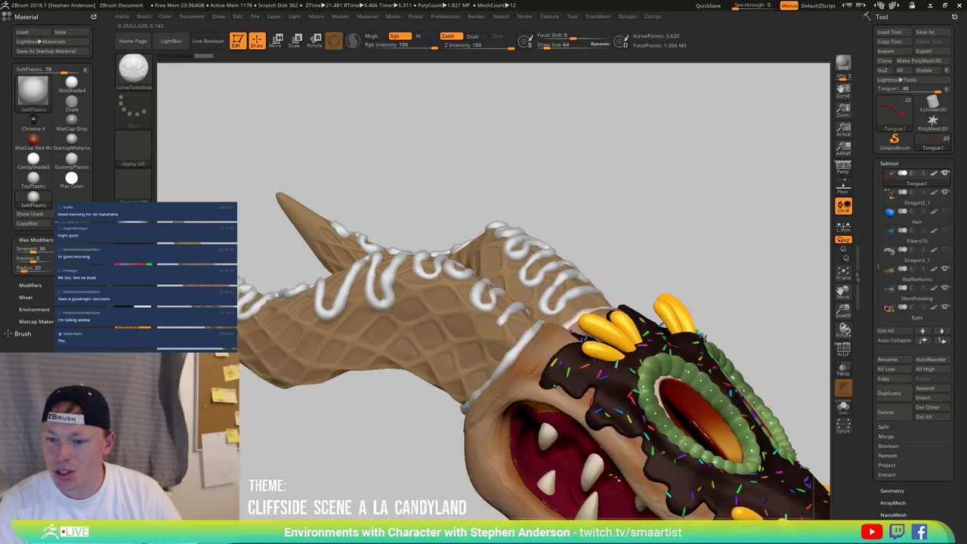
left_click_drag(647, 212, 511, 60)
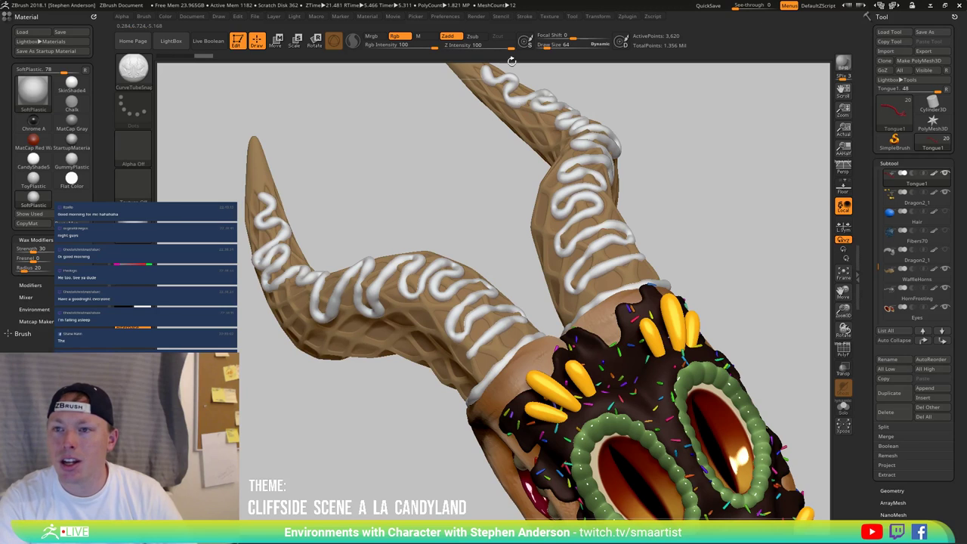
Step: Enable the Size curve modifier, flatten its falloff to about half height and add Noise to the falloff
left_click(521, 16)
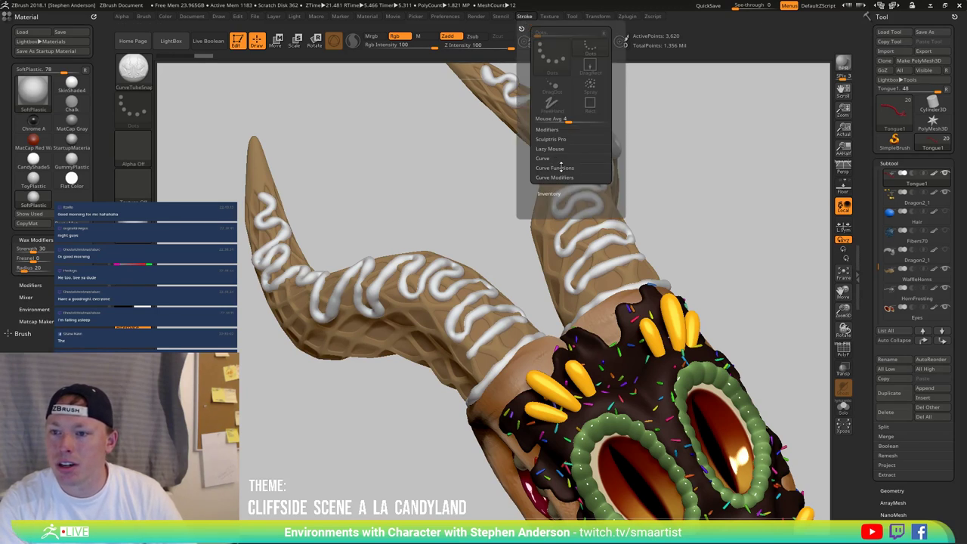
left_click(557, 177)
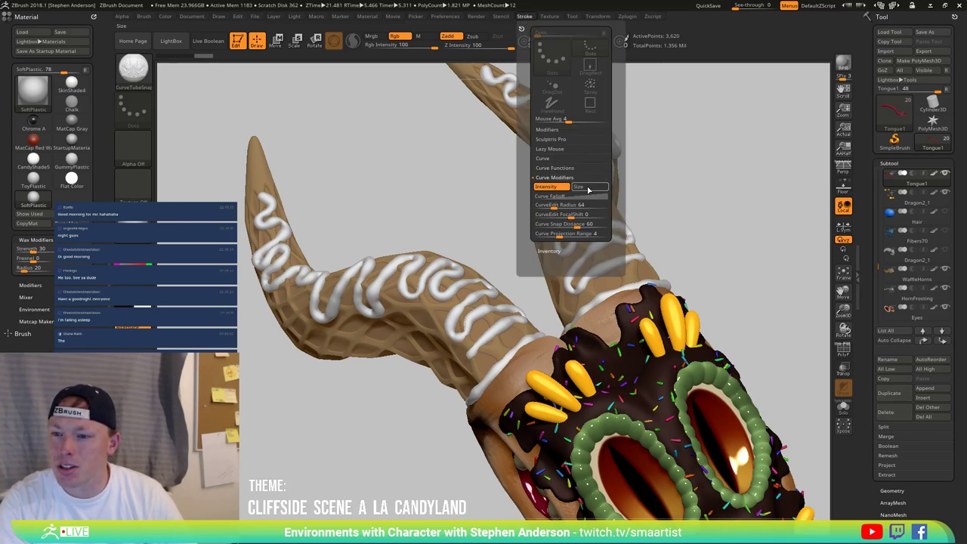
left_click(588, 187)
left_click(576, 197)
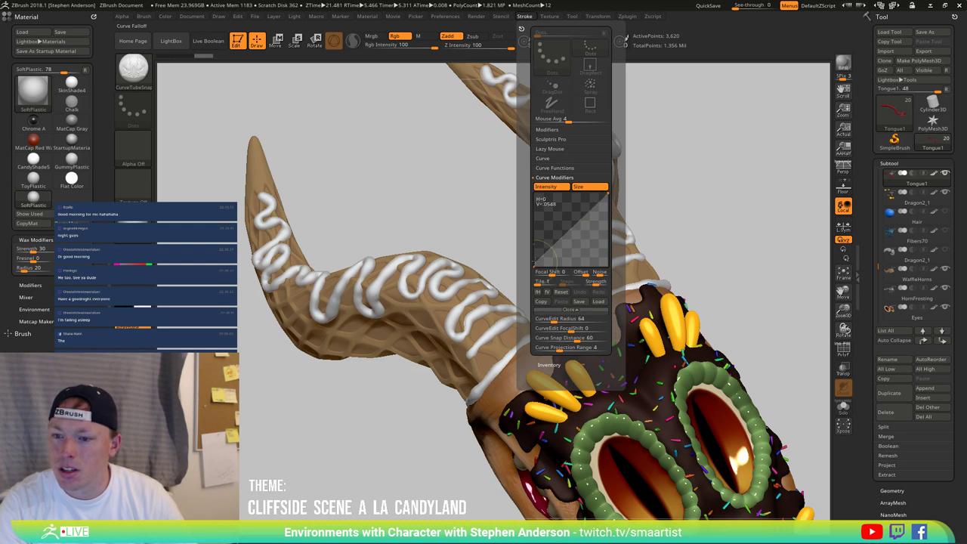
left_click_drag(606, 195, 606, 227)
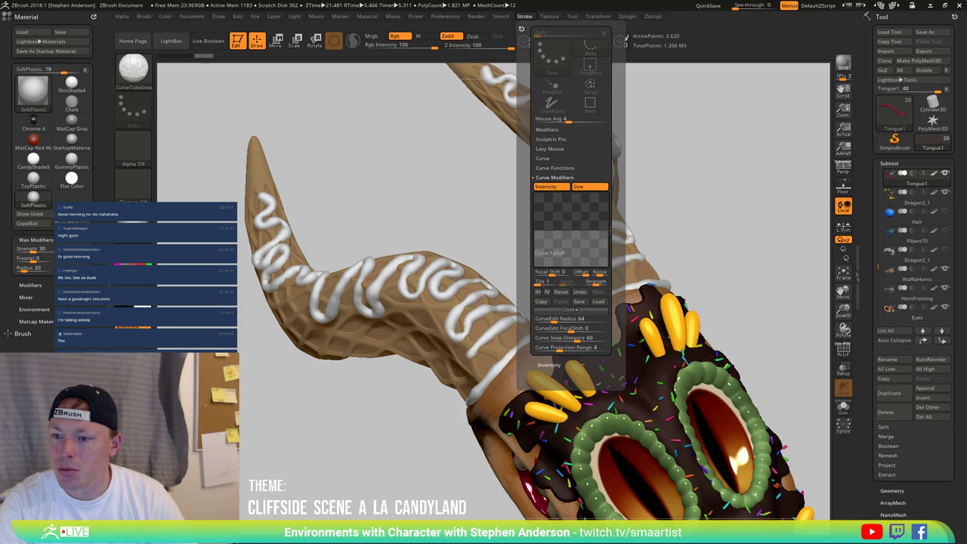
left_click_drag(599, 272, 601, 273)
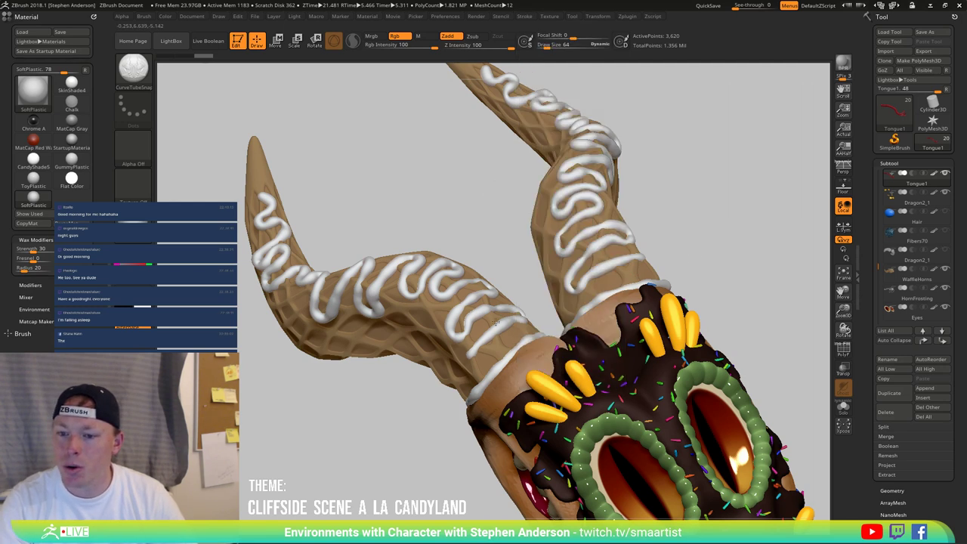
Step: Set the Draw Size to 403 and make the HornFrosting subtool active
key("s")
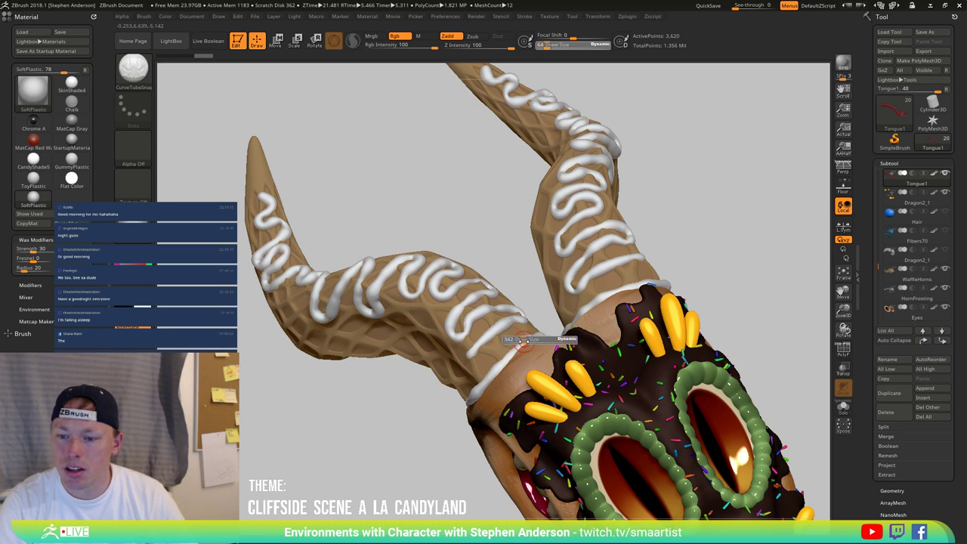
left_click_drag(525, 341, 524, 342)
right_click_drag(525, 340, 519, 344)
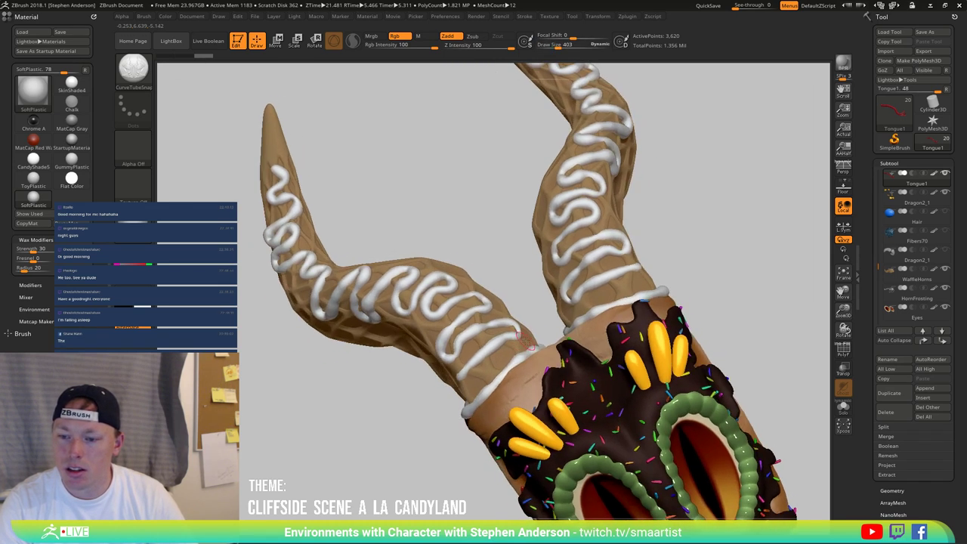
key("n")
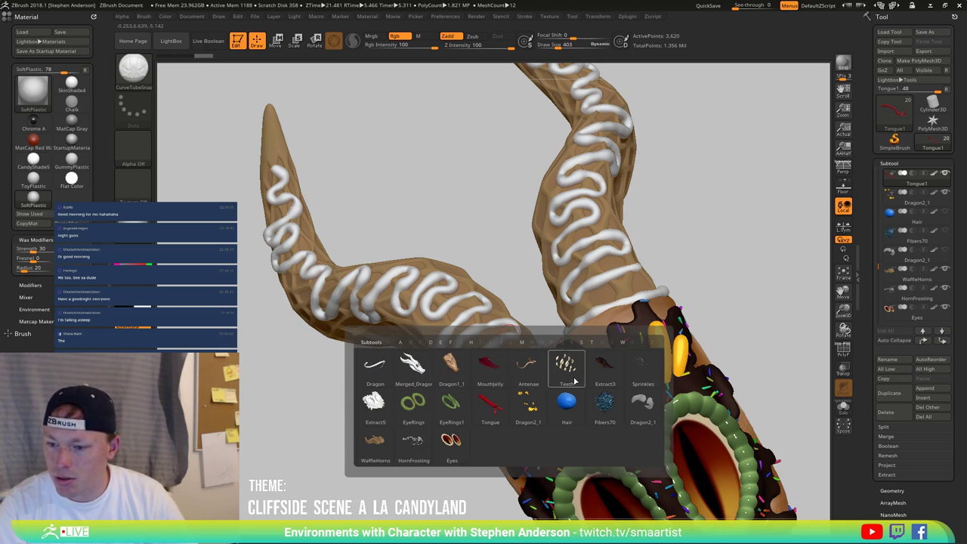
mouse_move(368, 414)
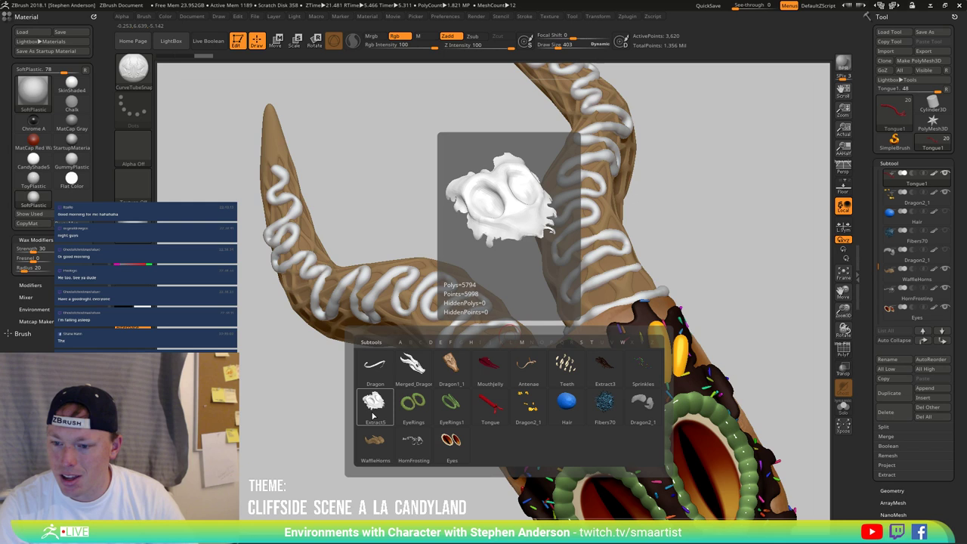
left_click(414, 442)
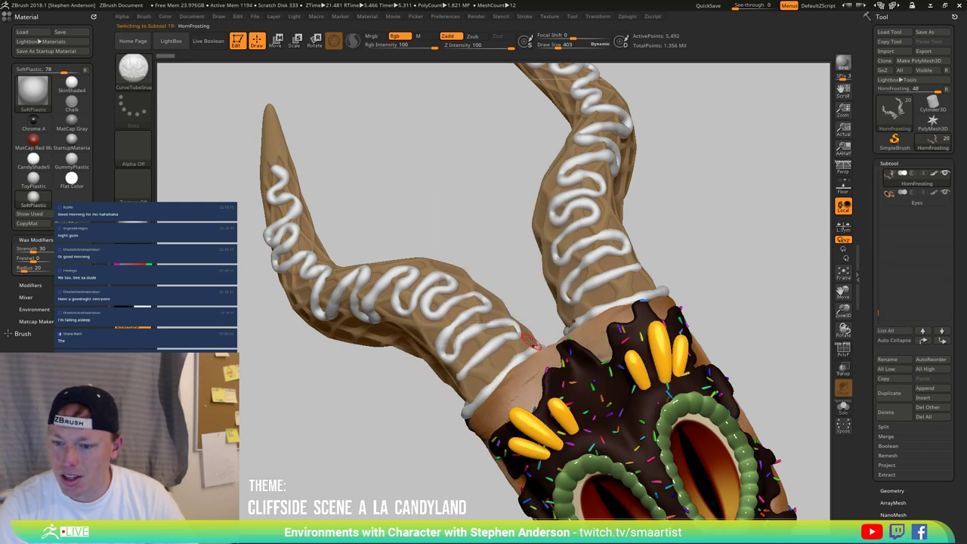
Step: Draw a frosting tube along the base of the waffle horn, following its rim on both mirrored horns
right_click_drag(536, 340, 543, 339)
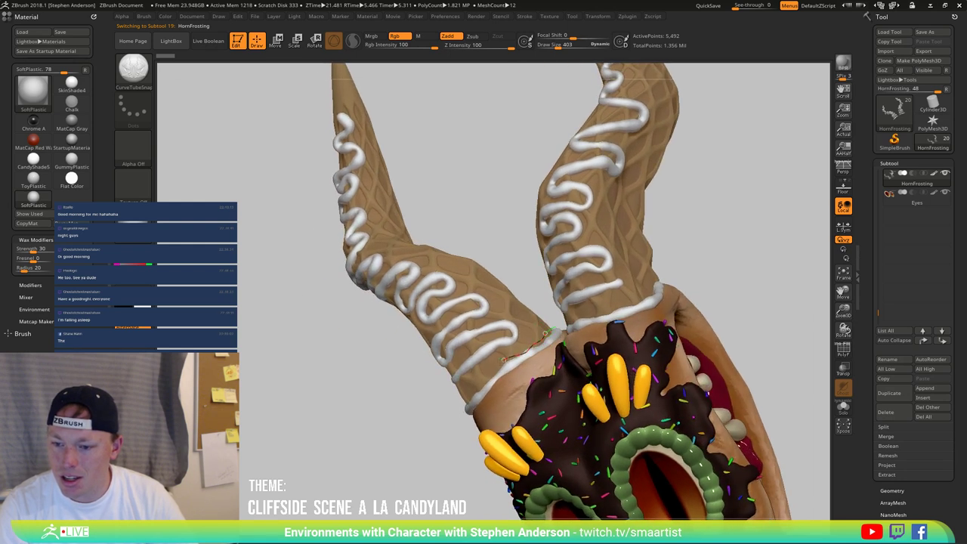
right_click_drag(478, 395, 540, 346)
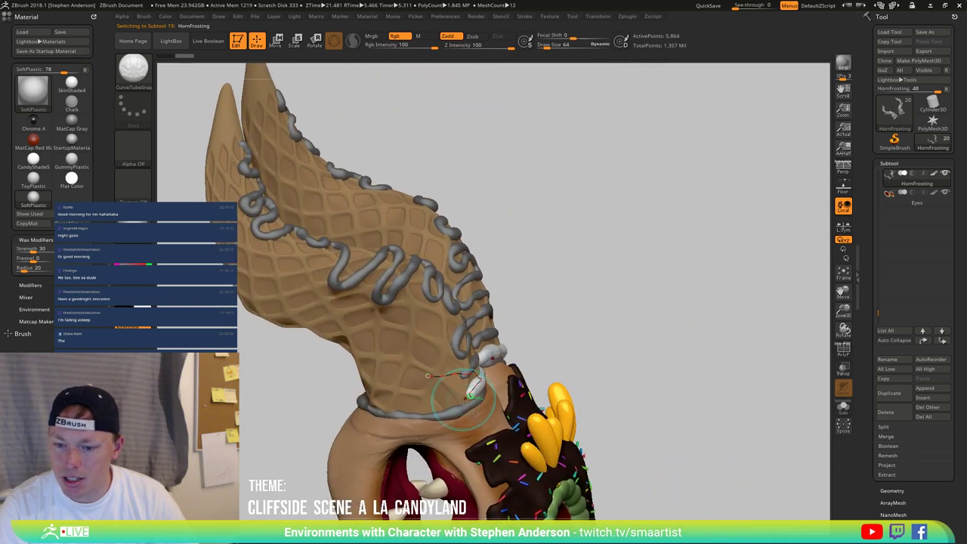
mouse_move(462, 400)
right_mouse_down()
mouse_move(449, 383)
mouse_move(455, 398)
right_mouse_up()
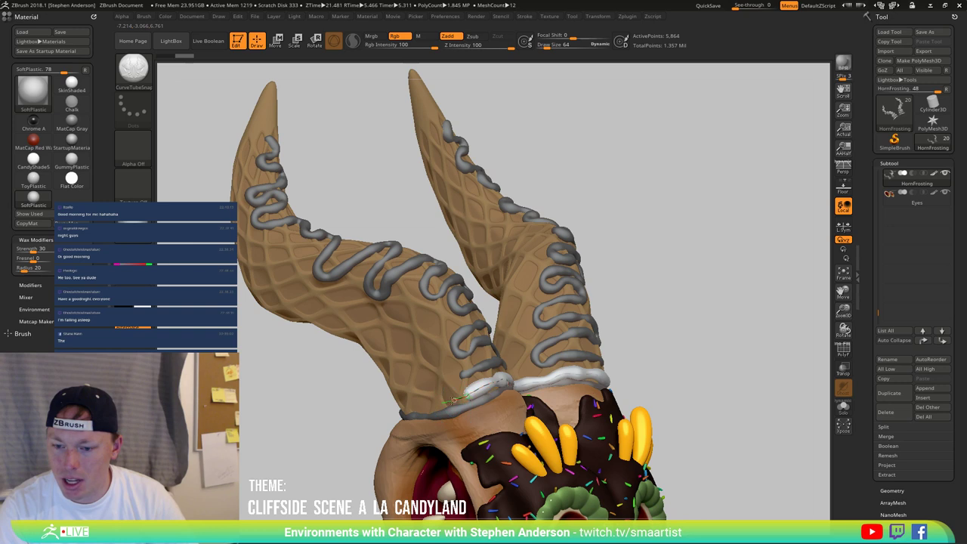
left_click_drag(502, 381, 508, 381)
mouse_move(408, 430)
right_mouse_down()
mouse_move(483, 423)
mouse_move(417, 409)
mouse_move(469, 384)
right_mouse_up()
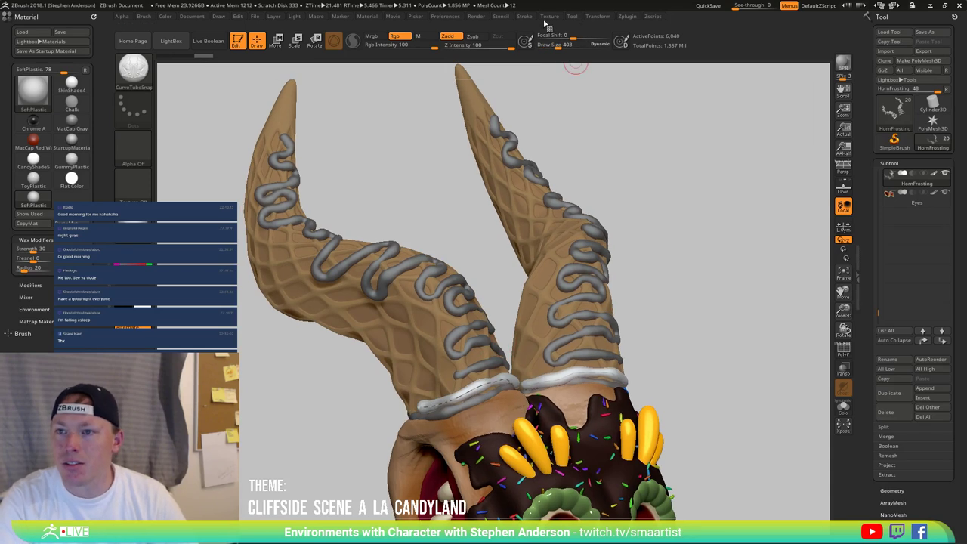
Step: Lower the curve falloff Noise to about 0.6 and extend the frosting tube around the back of the horn base
left_click(524, 15)
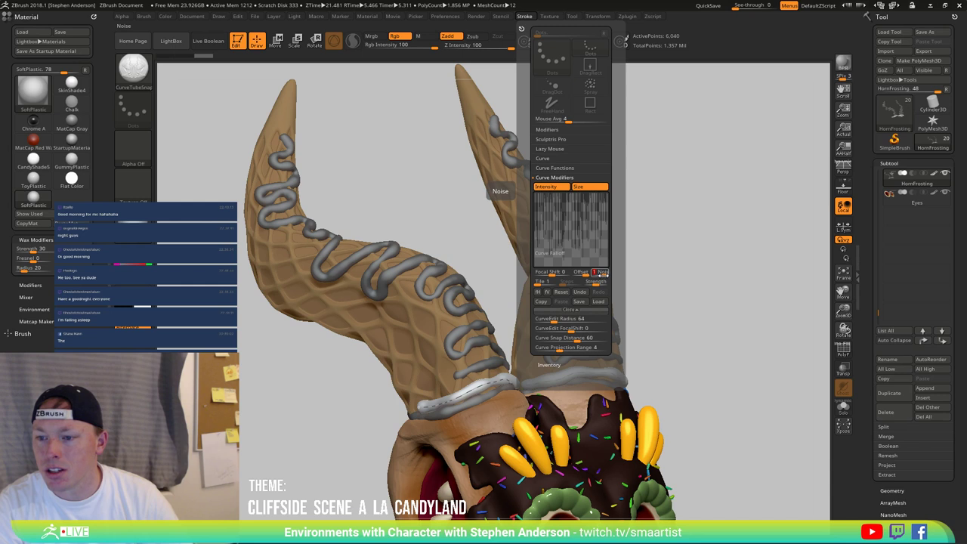
left_click_drag(605, 275, 603, 275)
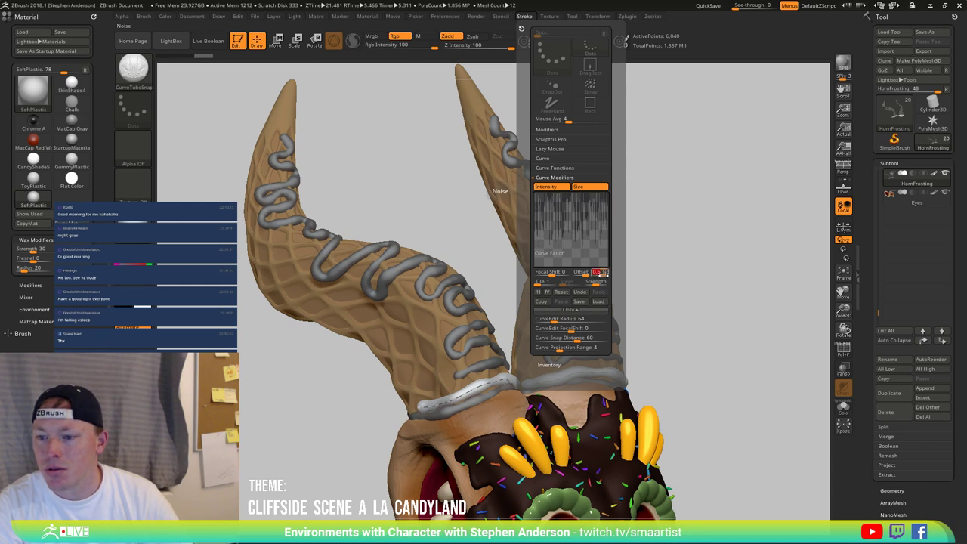
left_click_drag(363, 355, 486, 363)
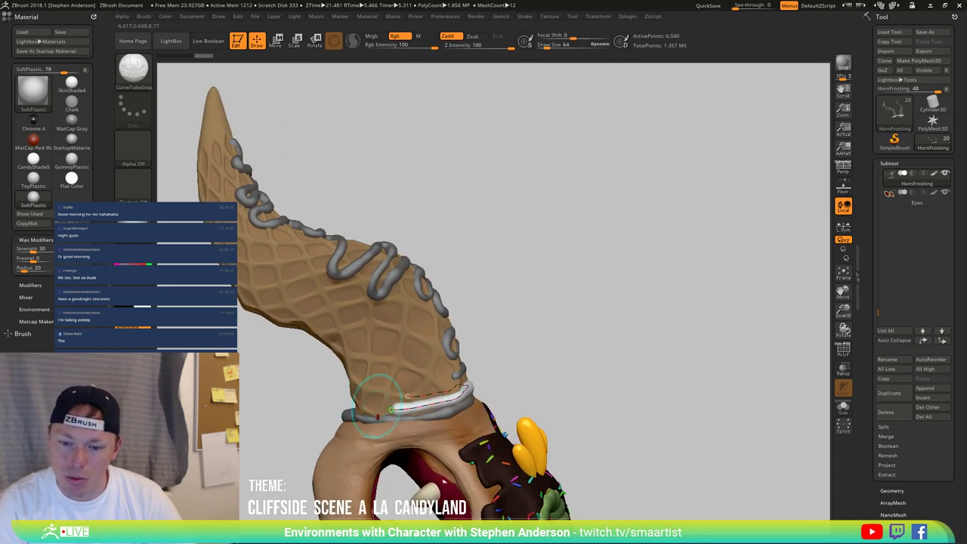
mouse_move(379, 402)
right_mouse_down()
mouse_move(396, 405)
mouse_move(378, 411)
right_mouse_up()
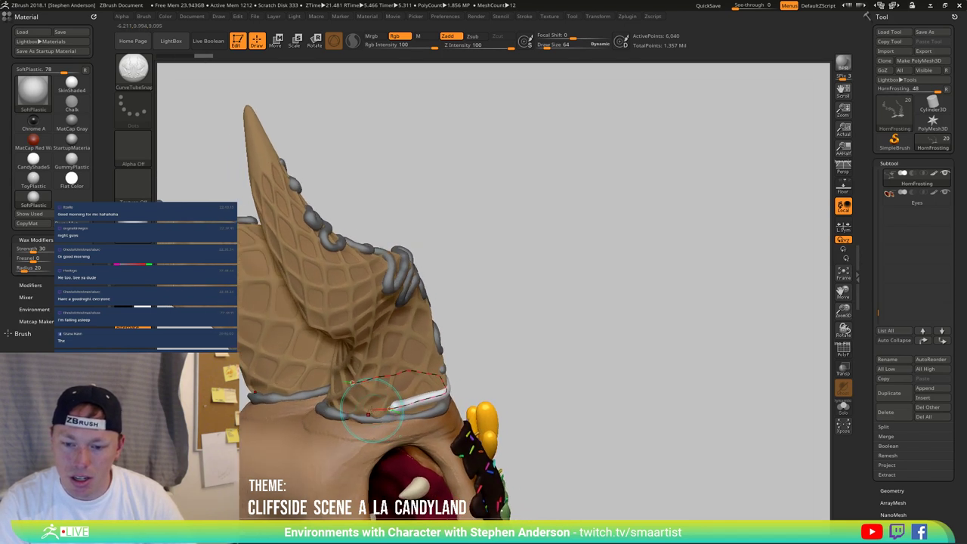
left_click_drag(372, 410, 330, 398)
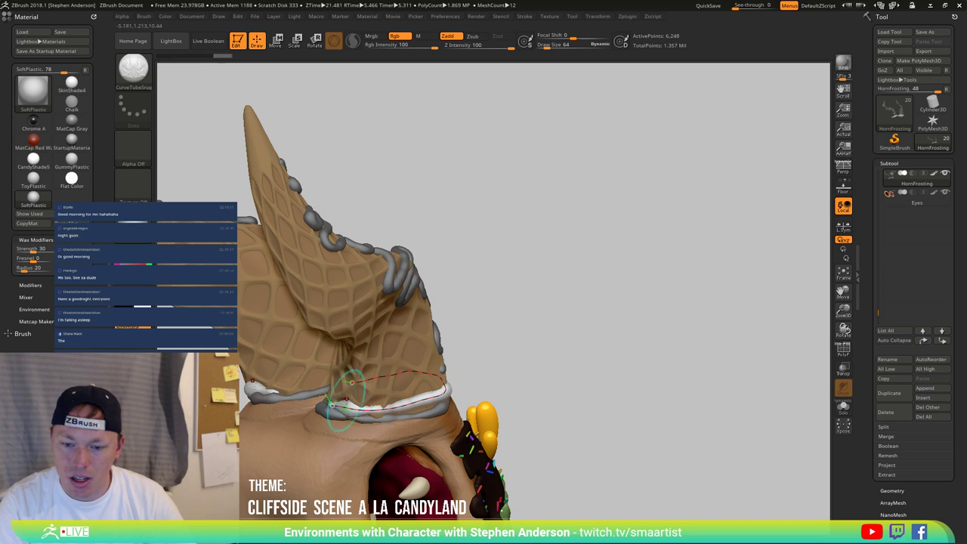
right_click_drag(358, 394, 414, 425)
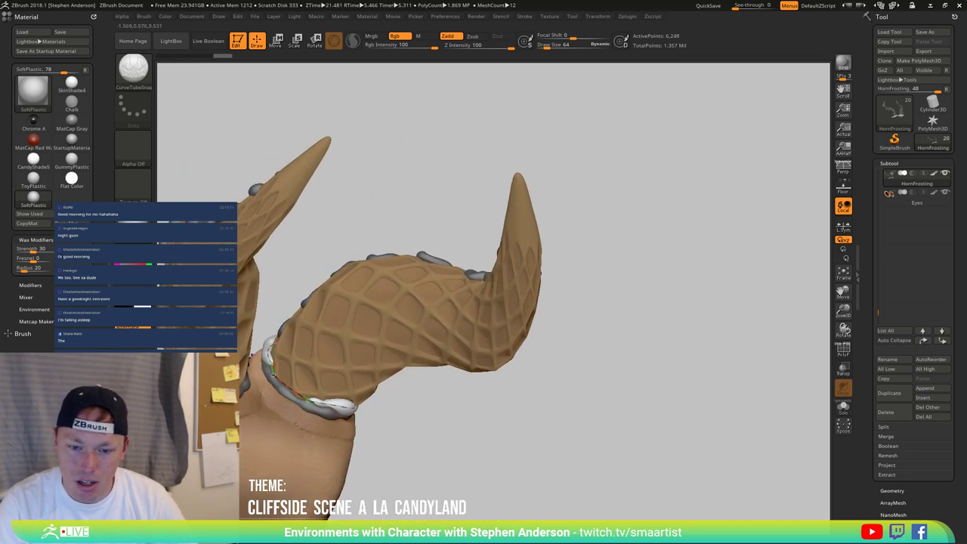
left_click_drag(272, 363, 270, 349)
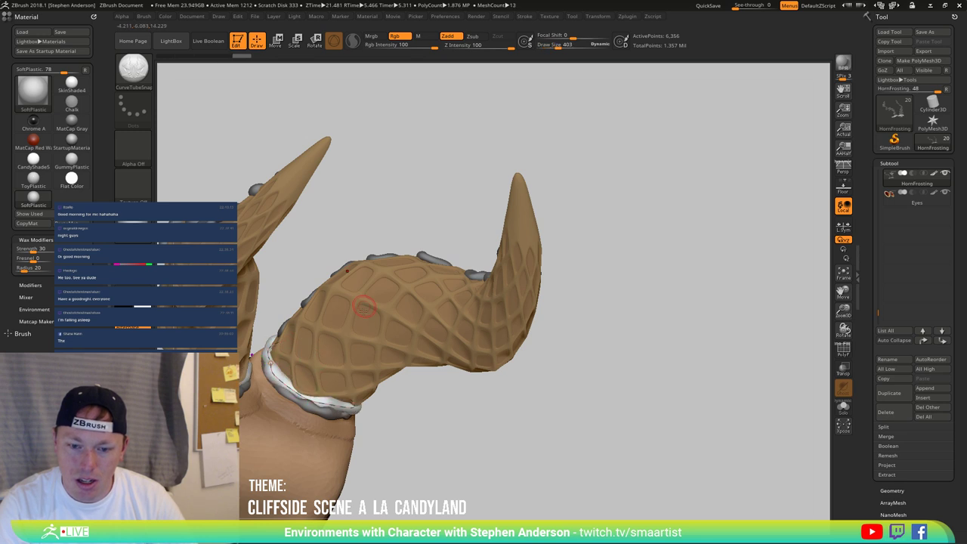
Step: Clear the mask from the HornFrosting subtool and check the frosted horns from the front
mouse_move(364, 306)
right_mouse_down()
mouse_move(388, 406)
mouse_move(395, 348)
mouse_move(385, 312)
mouse_move(377, 332)
mouse_move(442, 362)
mouse_move(516, 345)
right_mouse_up()
left_click_drag(516, 345, 494, 356, "ctrl")
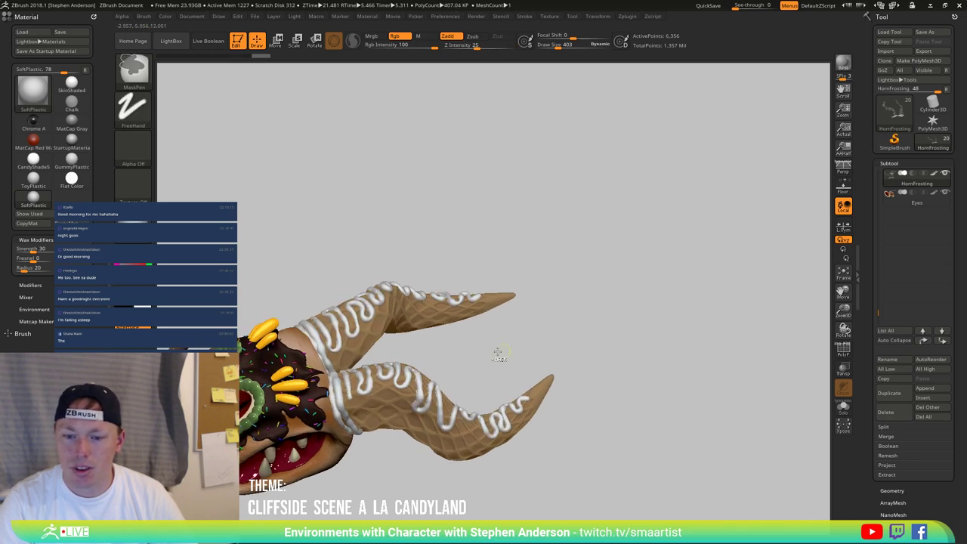
right_click_drag(494, 355, 461, 318)
left_click_drag(463, 318, 458, 348)
right_click_drag(458, 348, 395, 378, "ctrl")
left_click_drag(394, 375, 399, 384)
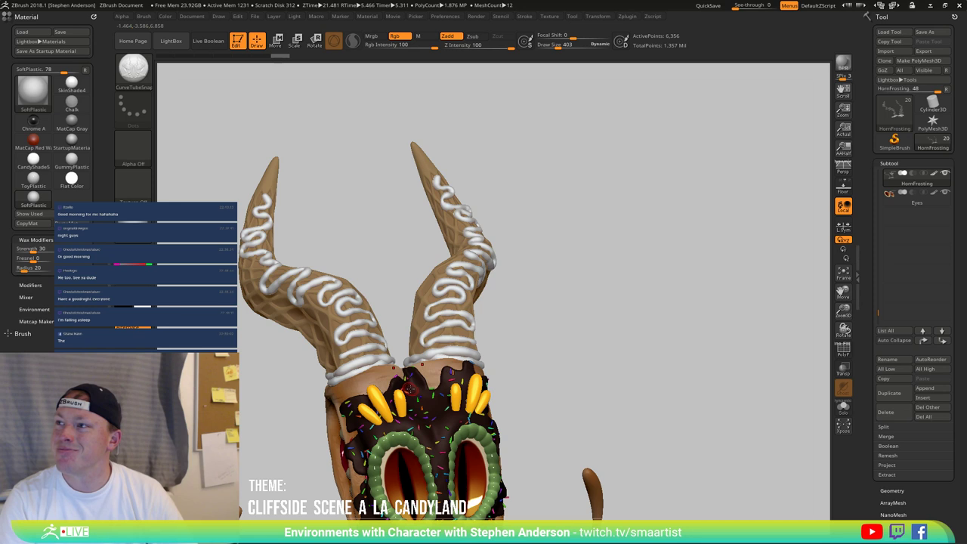
mouse_move(412, 388)
right_mouse_down()
mouse_move(395, 386)
mouse_move(401, 402)
mouse_move(415, 390)
right_mouse_up()
left_click_drag(415, 389, 403, 404)
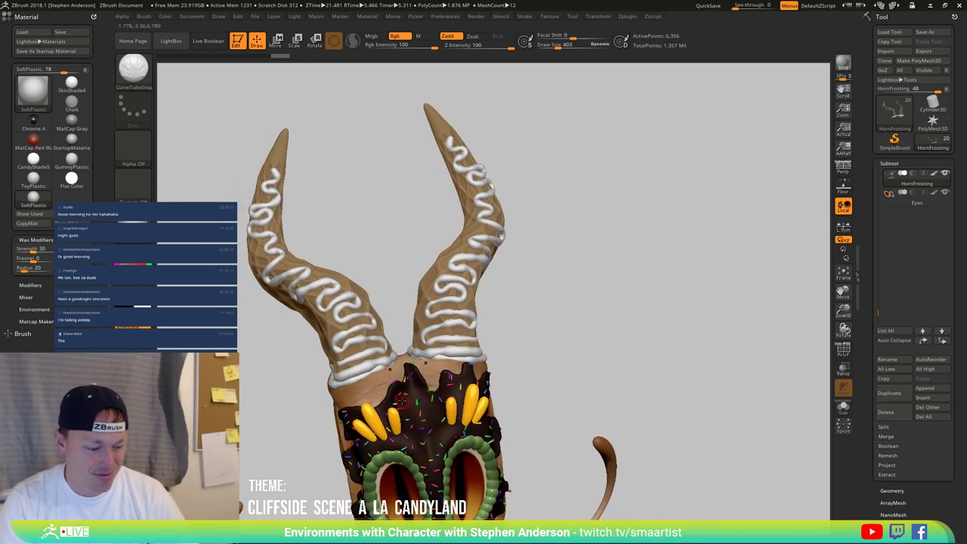
Step: Switch to the Move Topological brush and set its Draw Size to 1567
key("b")
key("m")
key("v")
key("b")
key("m")
key("t")
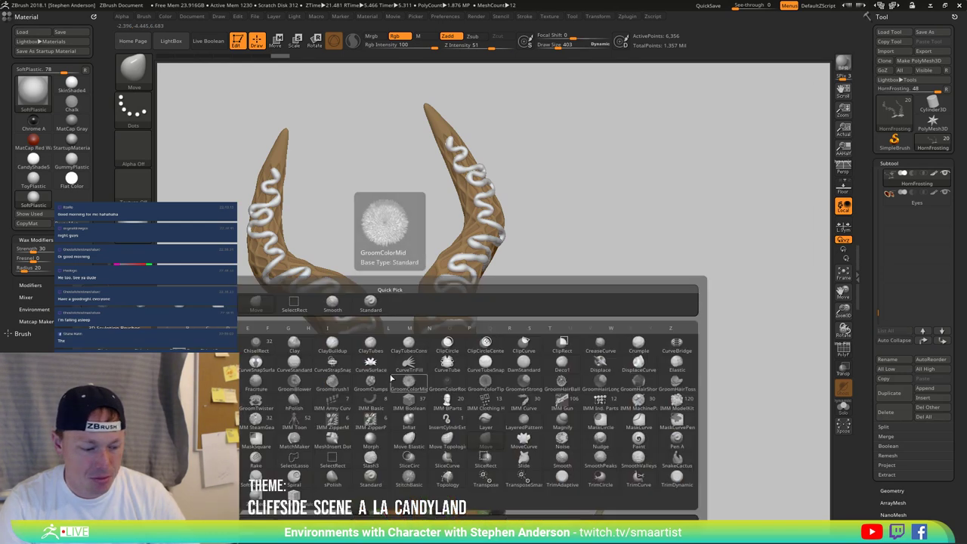
key("s")
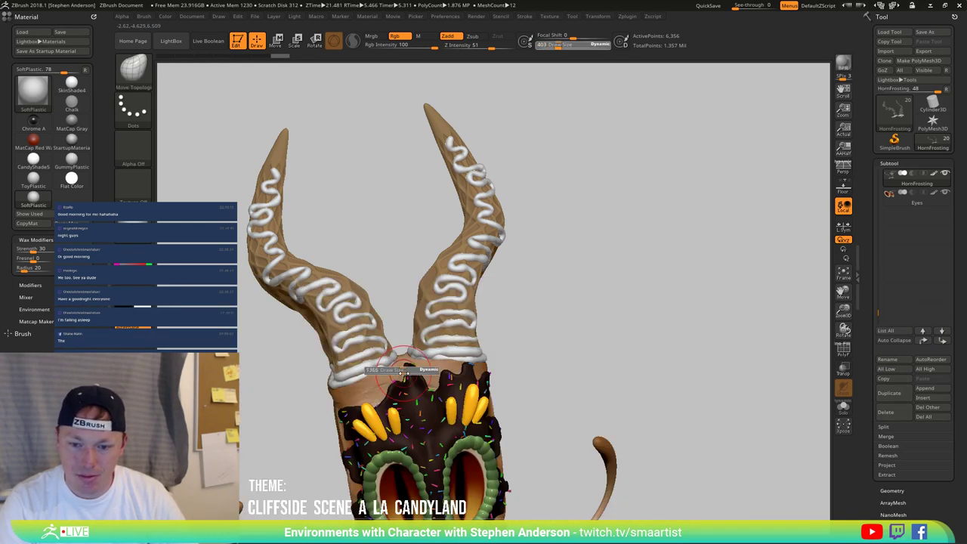
left_click_drag(403, 373, 385, 370)
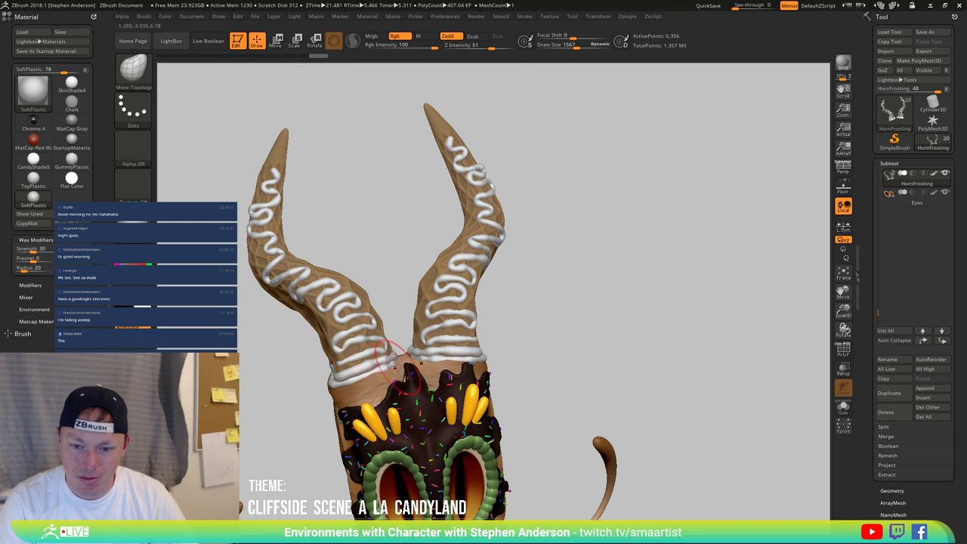
Step: Nudge the frosting rings at the front, side and back of the horn bases so they hug the horns
right_click_drag(416, 361, 415, 363)
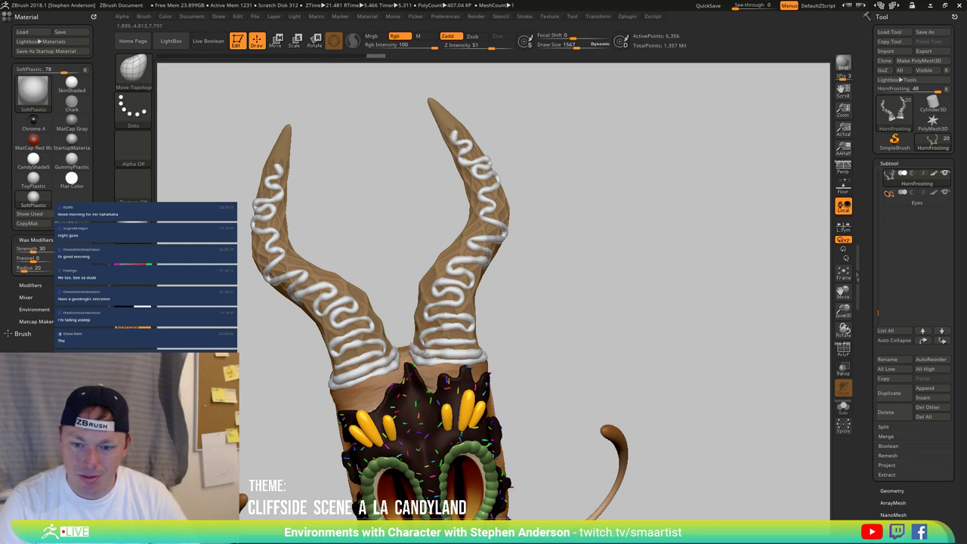
right_click_drag(425, 354, 478, 350)
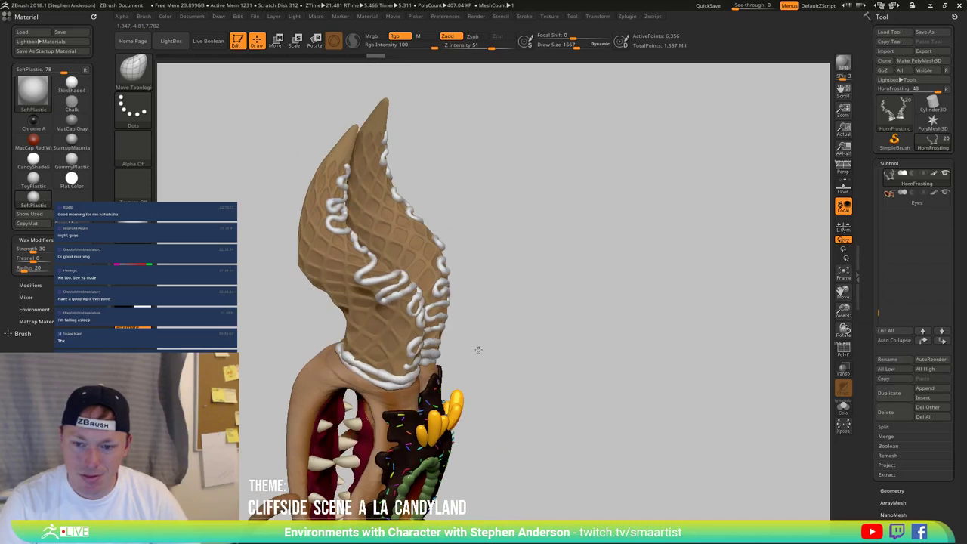
left_click_drag(478, 349, 512, 348)
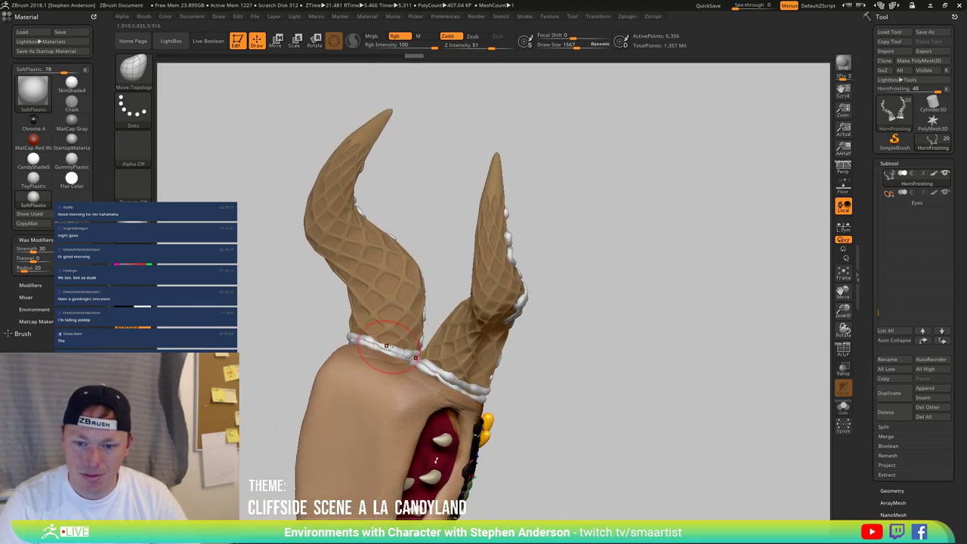
left_click_drag(386, 345, 456, 383)
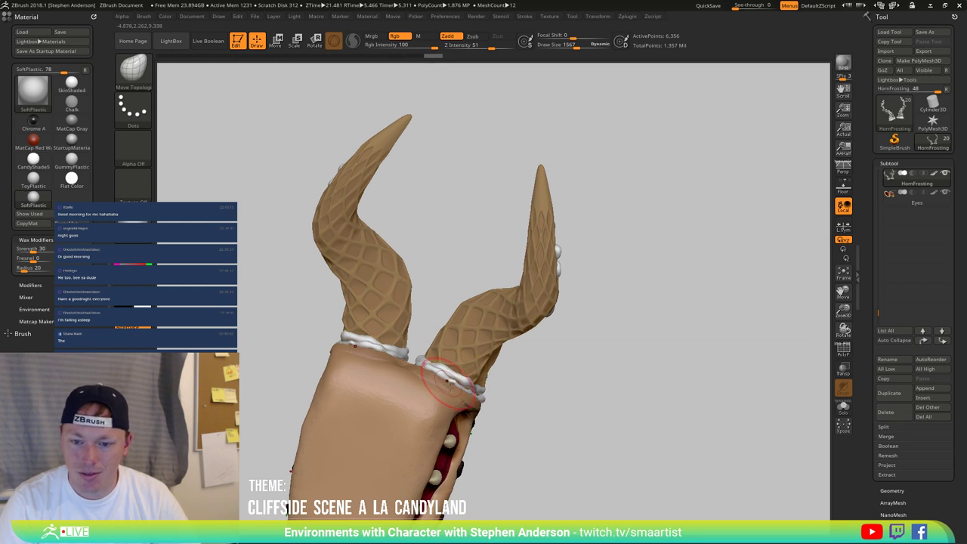
mouse_move(448, 381)
right_mouse_down()
mouse_move(500, 405)
mouse_move(437, 367)
right_mouse_up()
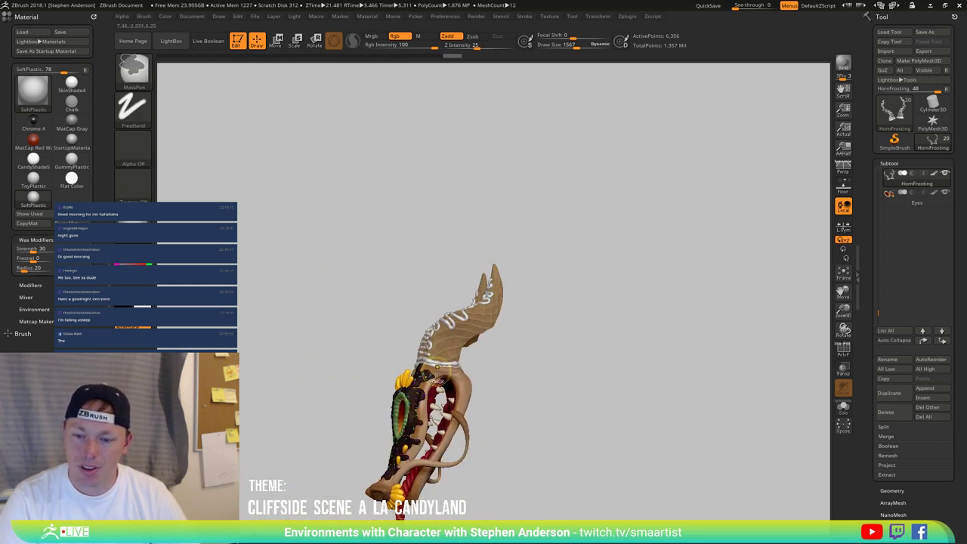
mouse_move(438, 375)
left_mouse_down()
mouse_move(492, 363)
mouse_move(492, 330)
mouse_move(514, 362)
mouse_move(500, 287)
mouse_move(507, 302)
left_mouse_up()
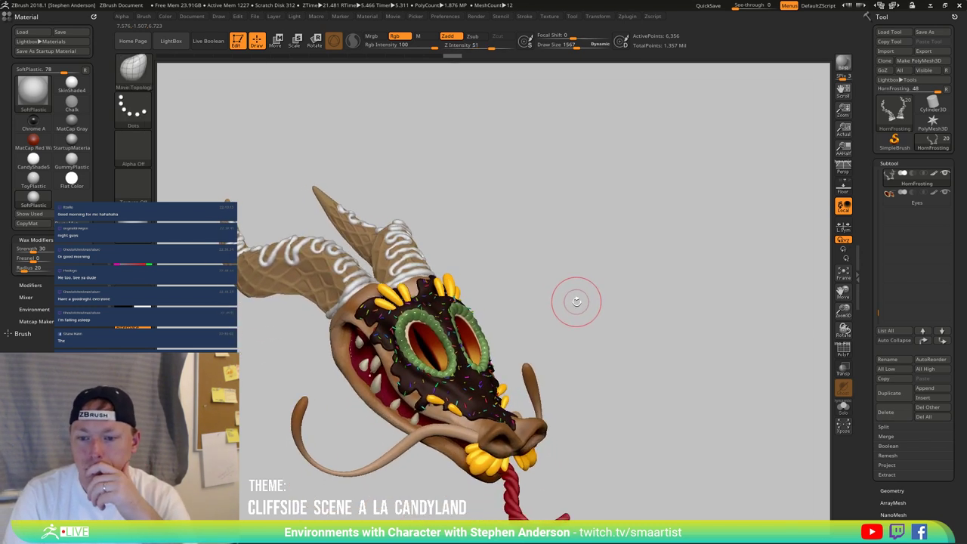
Step: Zoom in on the dragon head and save the file
mouse_move(576, 301)
left_mouse_down()
mouse_move(589, 292)
mouse_move(566, 286)
mouse_move(548, 252)
mouse_move(524, 277)
mouse_move(531, 257)
mouse_move(579, 259)
mouse_move(550, 259)
mouse_move(564, 274)
mouse_move(562, 255)
mouse_move(578, 270)
mouse_move(567, 257)
mouse_move(546, 269)
mouse_move(546, 261)
left_mouse_up()
key("ctrl")
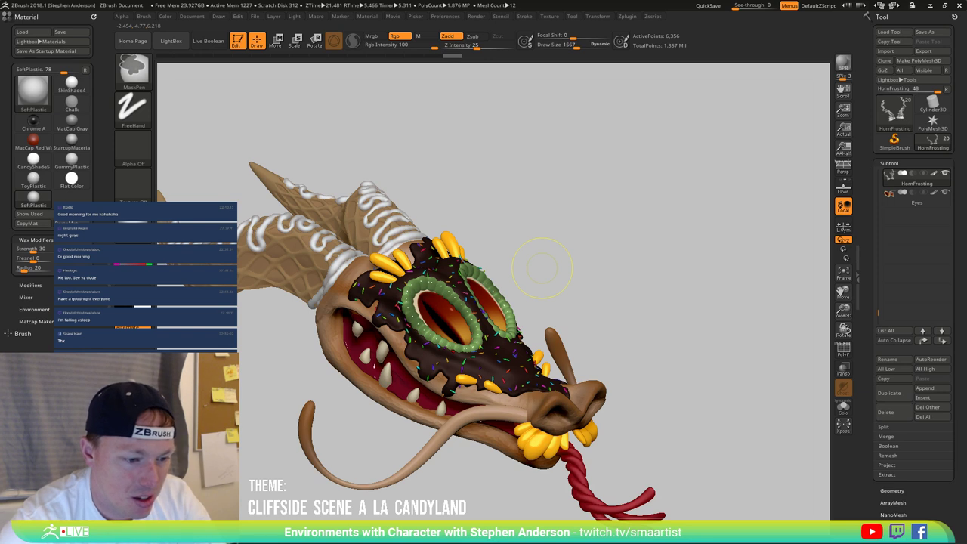
key("ctrl+s")
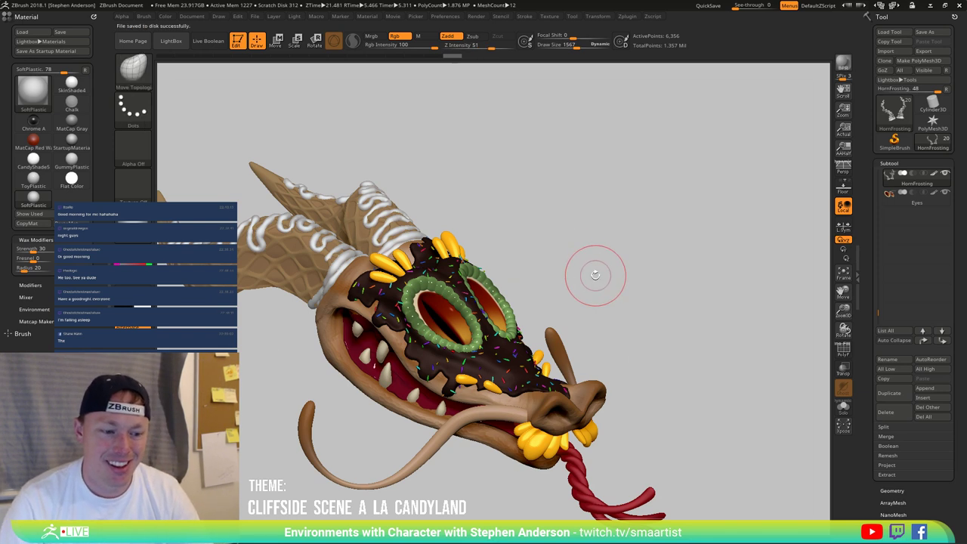
Step: Turn on perspective, view the dragon head from the front and make the Eyes subtool active
left_click_drag(625, 270, 596, 253)
left_click(846, 172)
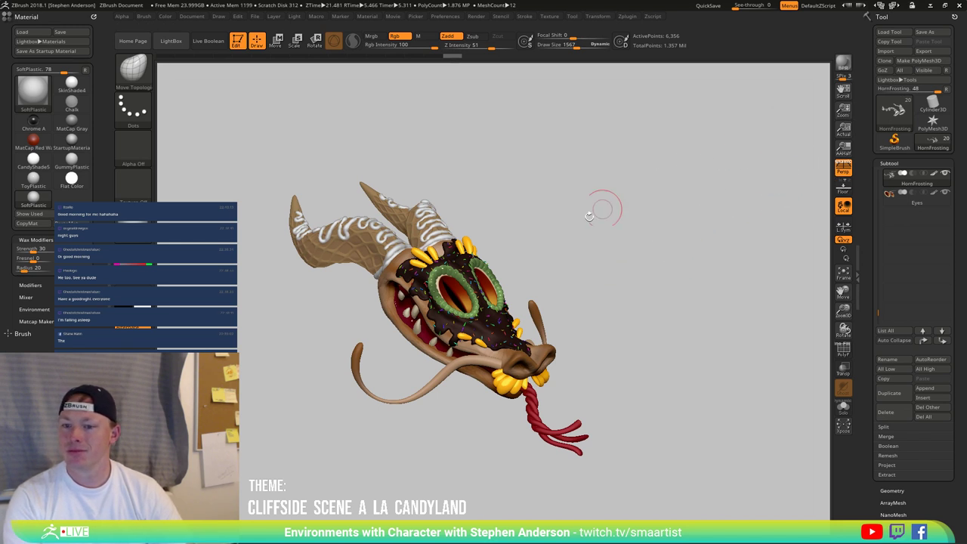
left_click_drag(577, 248, 555, 224)
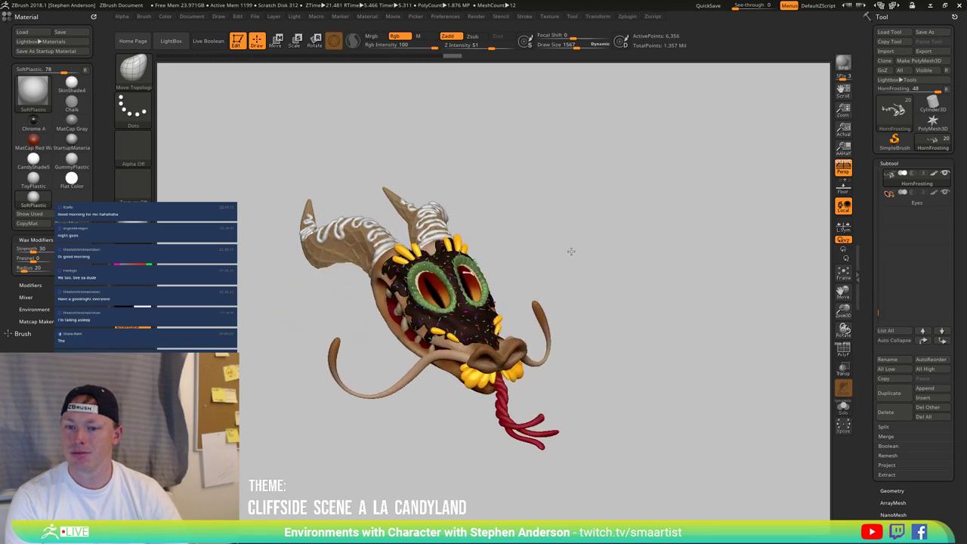
mouse_move(576, 259)
right_mouse_down()
mouse_move(562, 302)
mouse_move(566, 241)
right_mouse_up()
left_click_drag(565, 241, 540, 294)
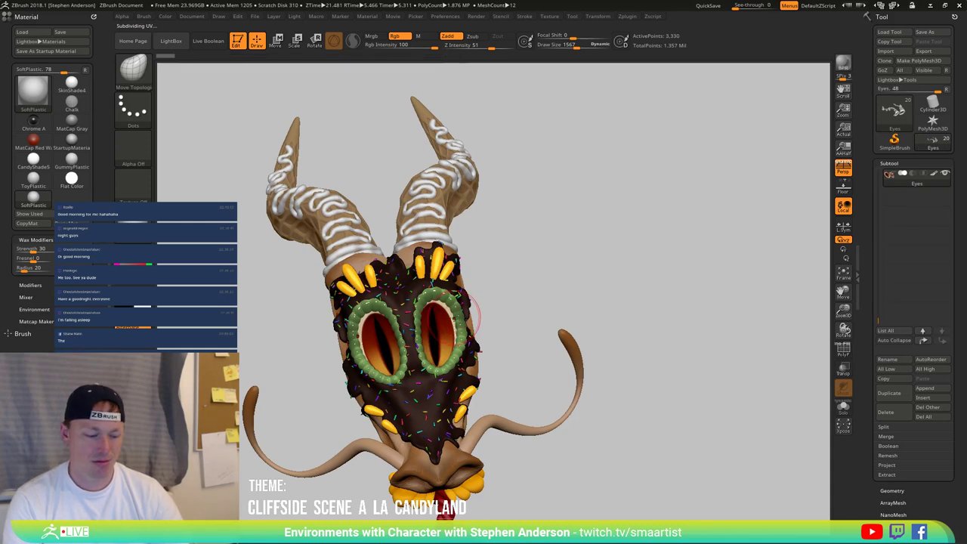
Step: Try to reposition the whole eyes inside the green frames with the transform gizmo, and undo the changes
key("w")
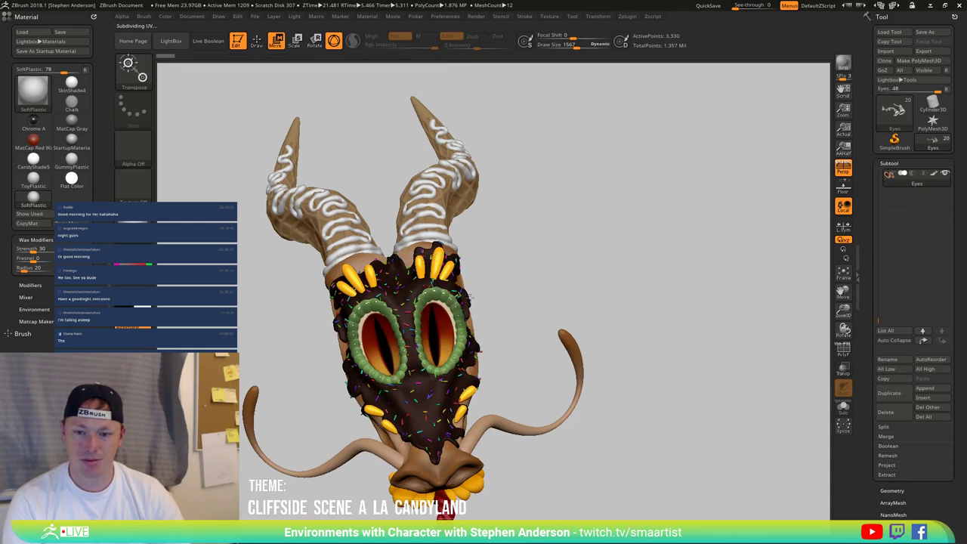
mouse_move(457, 307)
right_mouse_down()
mouse_move(496, 318)
mouse_move(507, 297)
right_mouse_up()
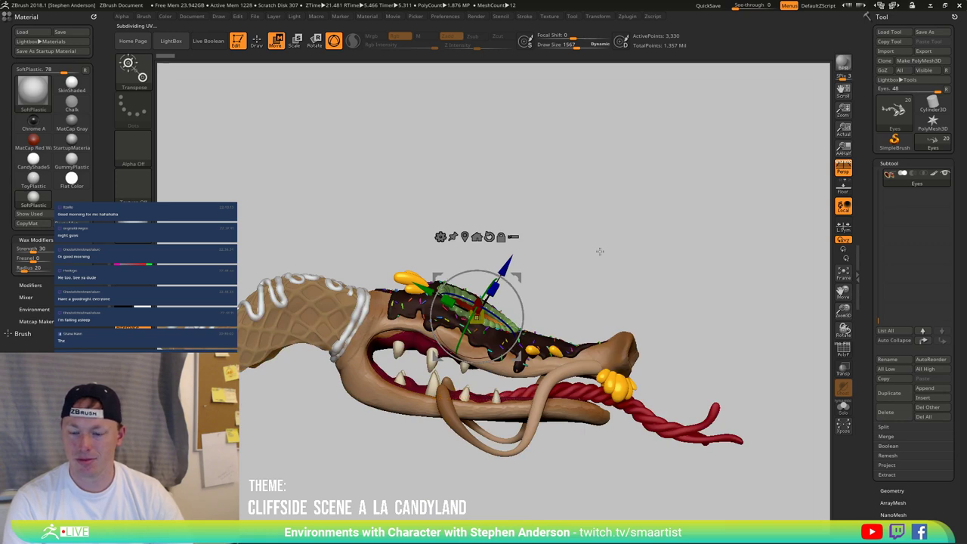
left_click_drag(600, 251, 535, 325)
left_click_drag(647, 265, 594, 241)
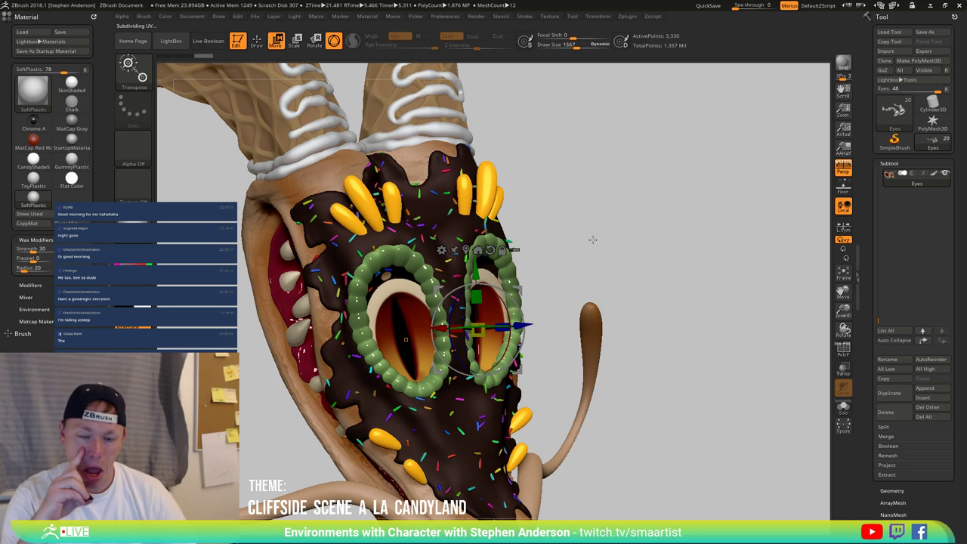
key("ctrl+z")
key("ctrl+z")
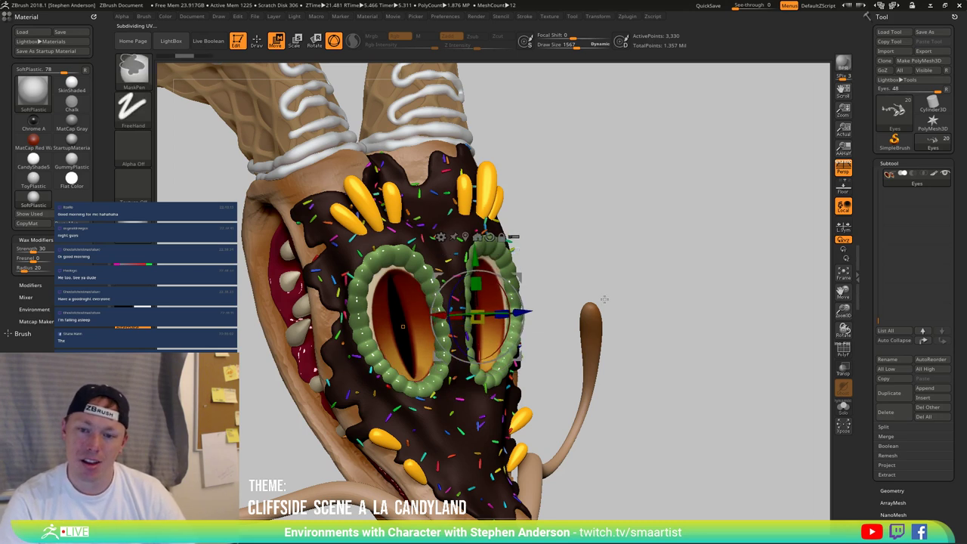
Step: Mask the Eyes subtool by its borders only, with Groups and Crease disabled, and isolate and frame the eyes
scroll(911, 484, "down", 5)
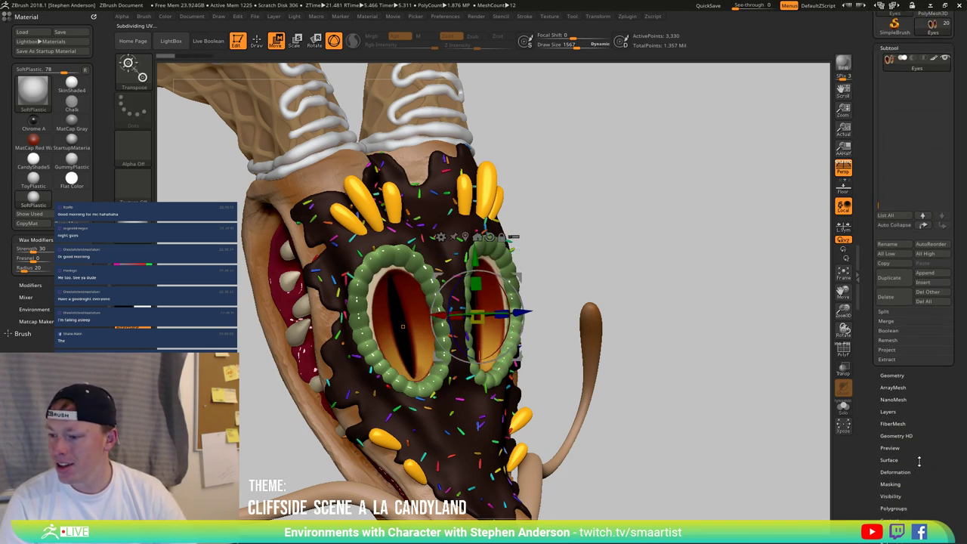
left_click(890, 484)
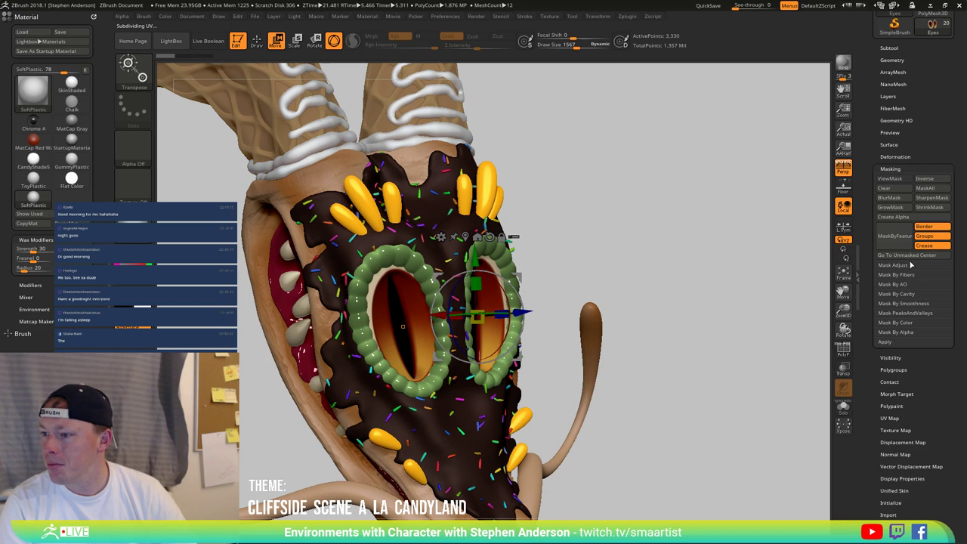
left_click(934, 235)
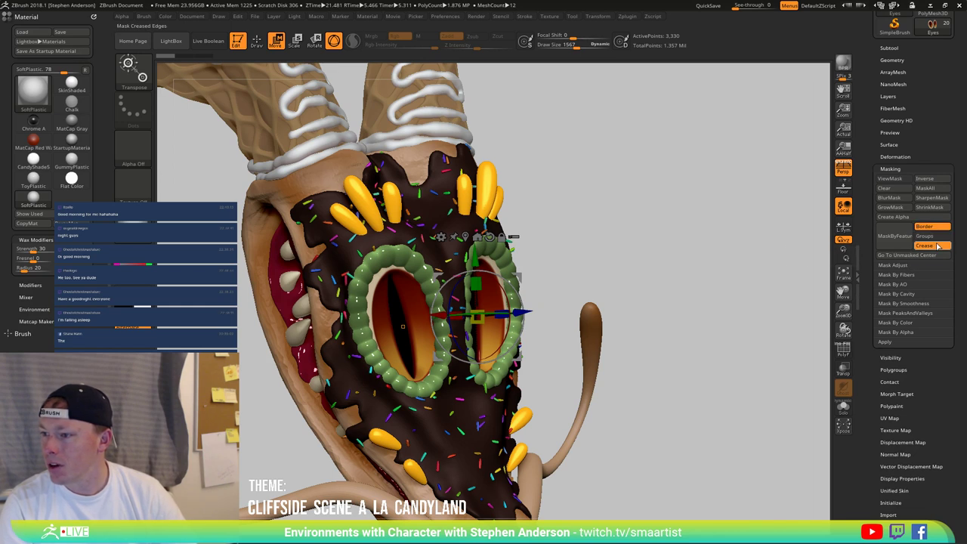
left_click(937, 246)
left_click(898, 239)
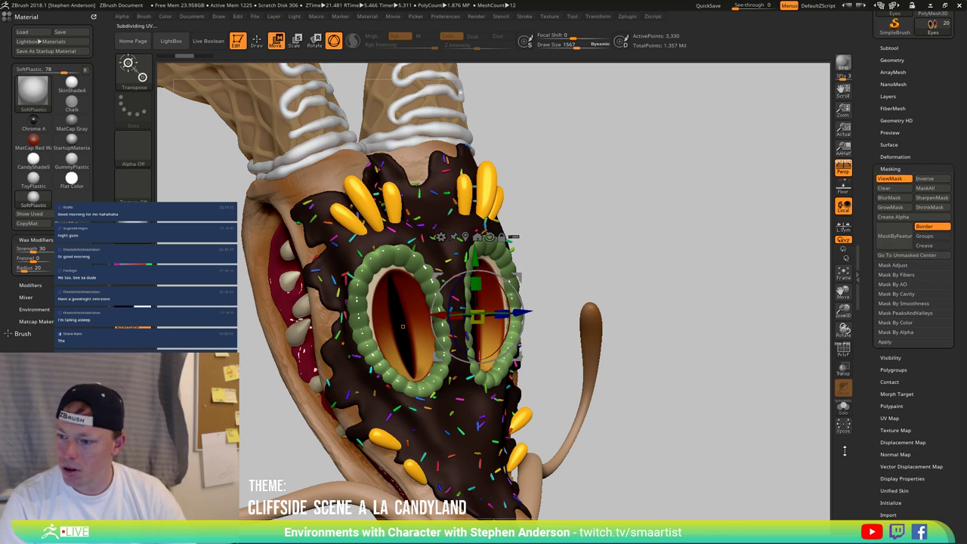
left_click(844, 408)
key("f")
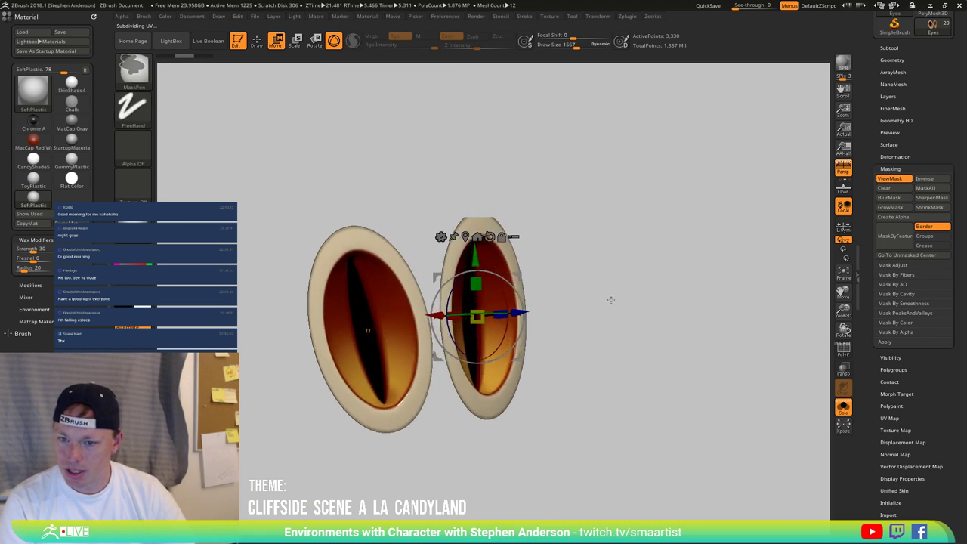
Step: Blur the mask around the eye edges, invert it to leave the irises free, and show the whole head again
key("q")
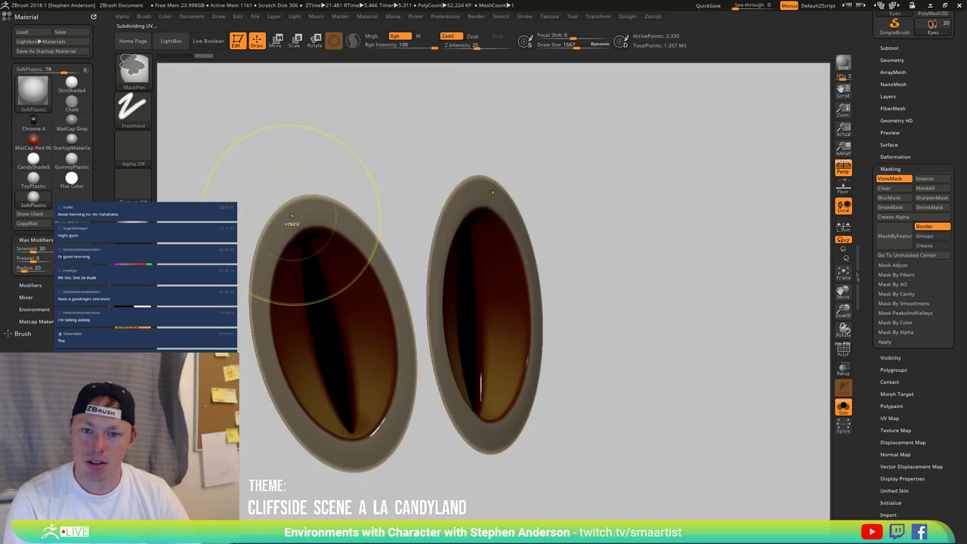
left_click(296, 217, "ctrl")
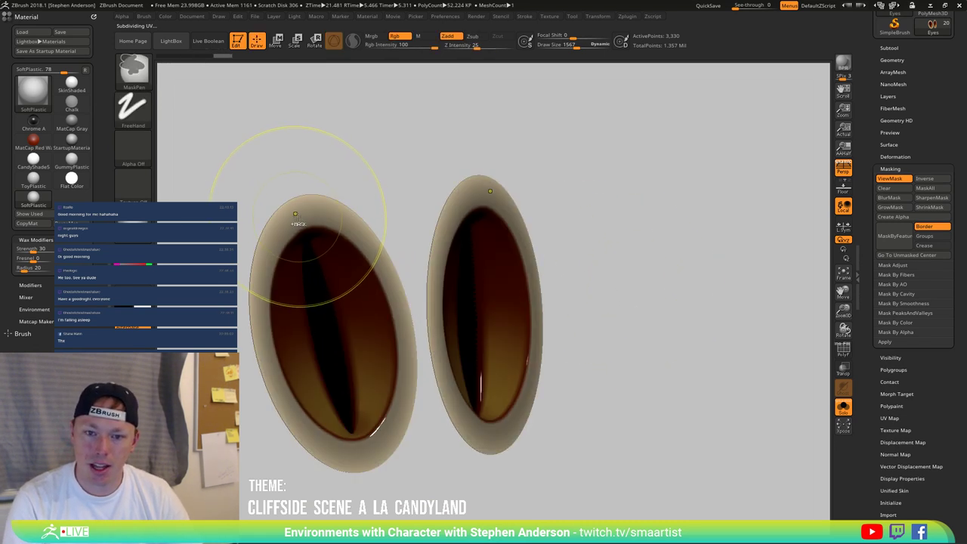
key("w")
left_click(638, 332, "ctrl")
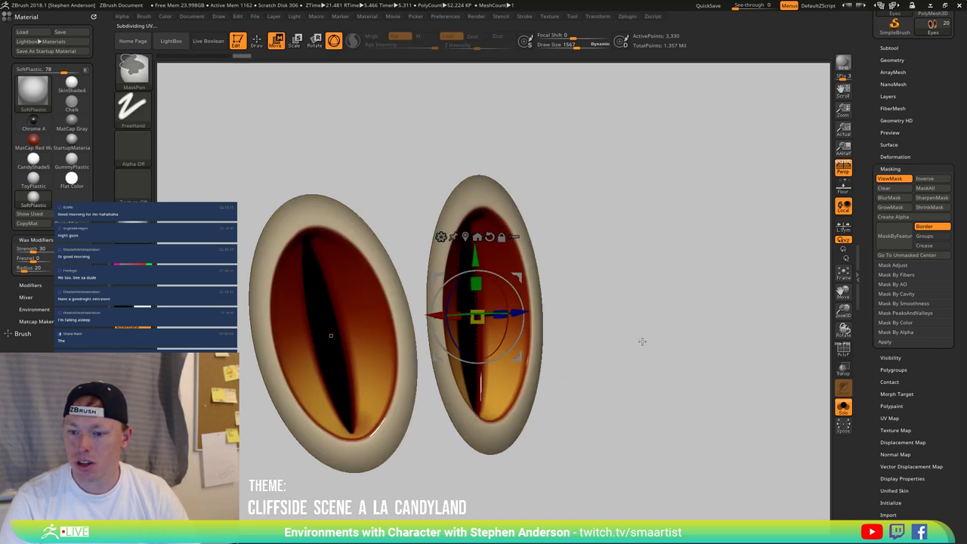
left_click(842, 406)
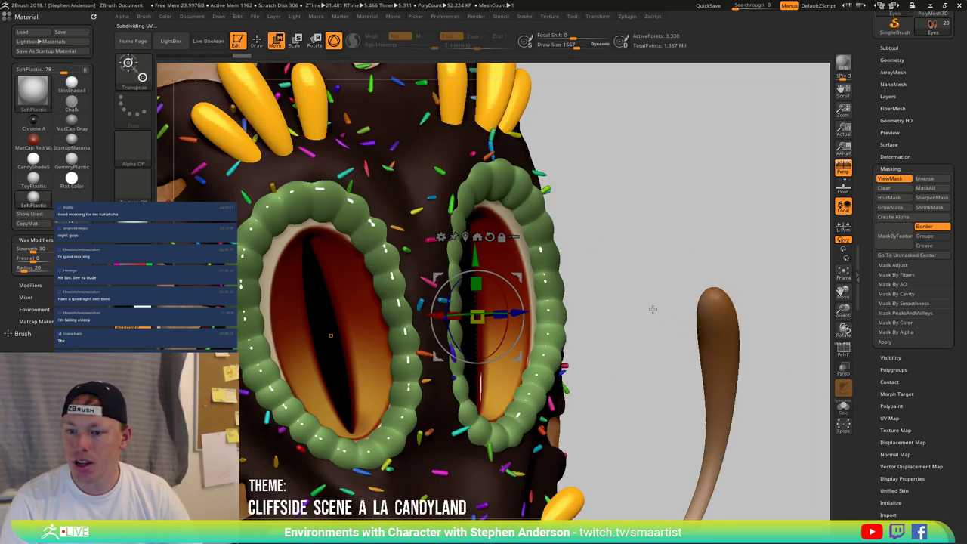
Step: Scale the irises vertically to about 0.77 and move them down inside the green eye rings
left_click_drag(634, 305, 620, 303)
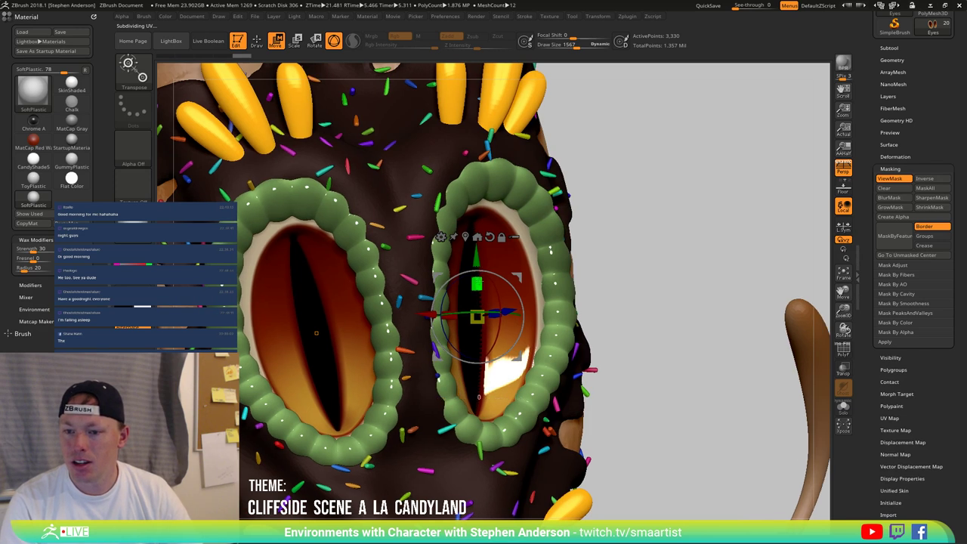
left_click_drag(479, 281, 477, 306)
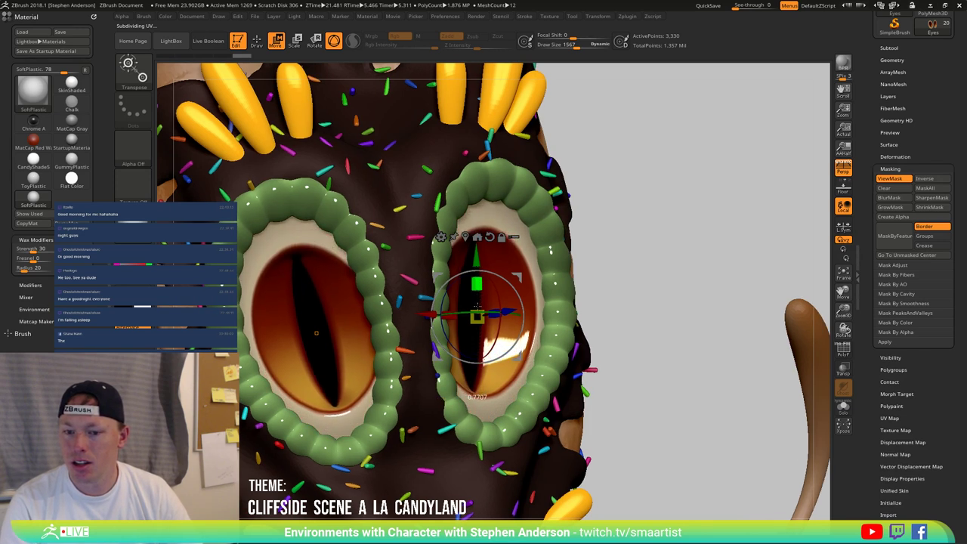
left_click_drag(474, 261, 482, 292)
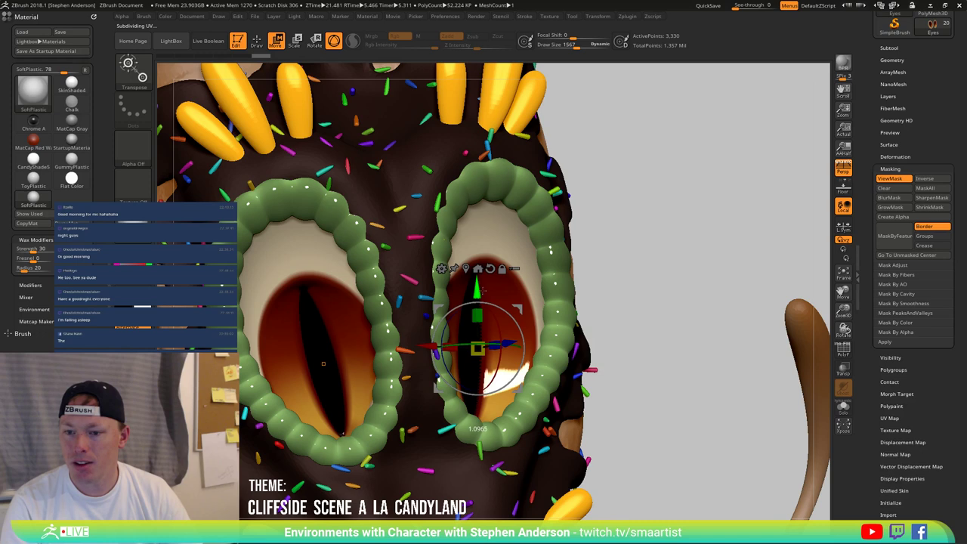
Step: Fine-tune the depth, tilt and placement of the irises in the eye sockets from the side and front
mouse_move(617, 282)
left_mouse_down()
mouse_move(630, 295)
mouse_move(572, 224)
mouse_move(632, 302)
mouse_move(615, 270)
mouse_move(639, 339)
mouse_move(521, 340)
left_mouse_up()
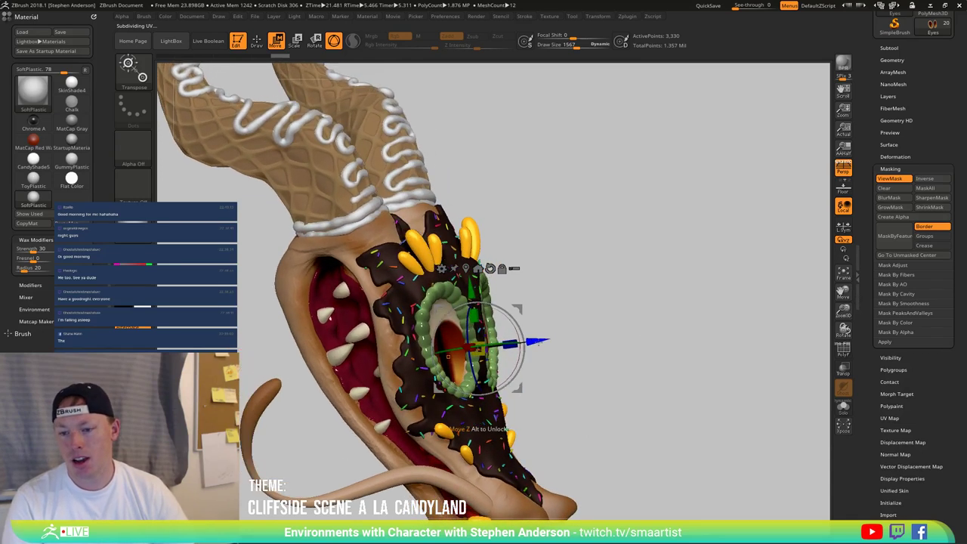
left_click_drag(609, 324, 497, 332)
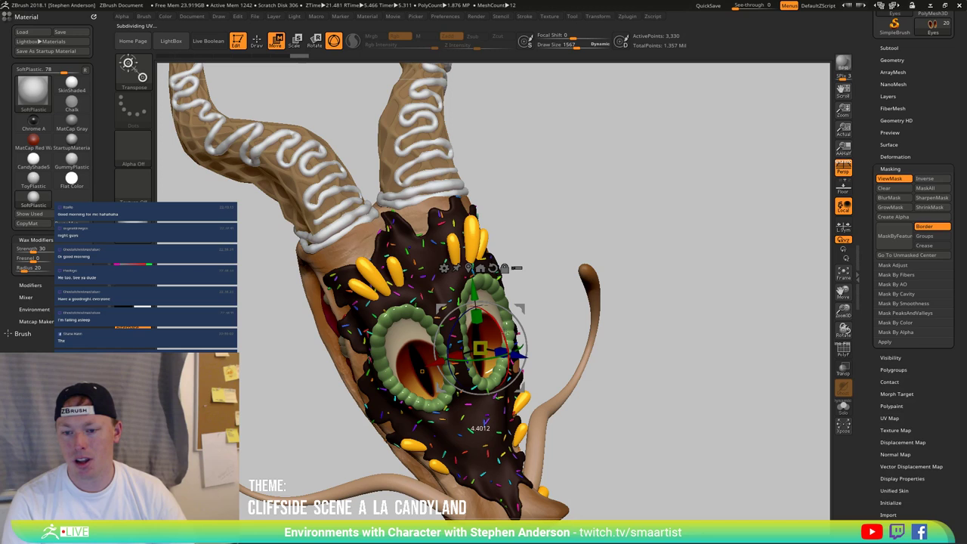
left_click_drag(551, 317, 522, 326)
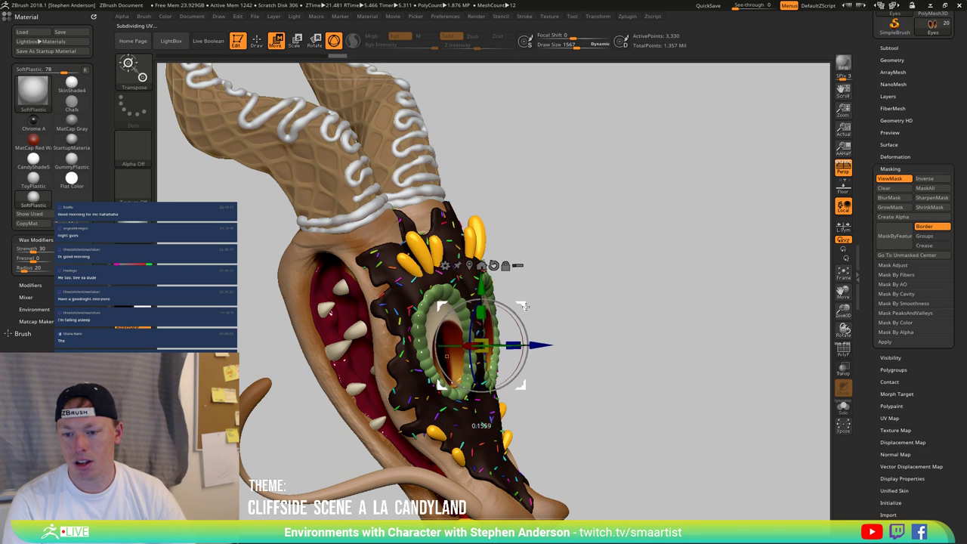
left_click_drag(568, 310, 514, 307)
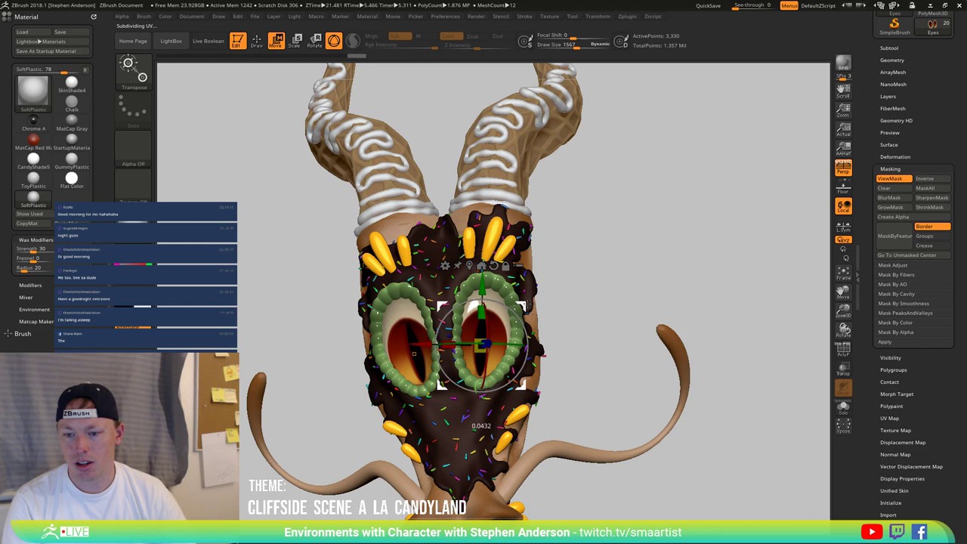
Step: Choose the cylinder from the IMM Primitives insert brush for adding highlight pieces to the eyes
key("q")
mouse_move(579, 302)
left_mouse_down()
mouse_move(593, 283)
mouse_move(612, 285)
mouse_move(654, 322)
left_mouse_up()
mouse_move(608, 285)
left_mouse_down("alt")
mouse_move(575, 312)
mouse_move(614, 339)
mouse_move(574, 345)
mouse_move(559, 332)
mouse_move(624, 319)
mouse_move(673, 324)
mouse_move(628, 335)
mouse_move(628, 324)
mouse_move(563, 346)
mouse_move(588, 345)
mouse_move(559, 337)
mouse_move(594, 349)
mouse_move(587, 352)
mouse_move(587, 339)
mouse_move(613, 330)
mouse_move(565, 338)
mouse_move(649, 317)
mouse_move(648, 287)
mouse_move(624, 277)
mouse_move(637, 280)
mouse_move(656, 323)
mouse_move(675, 262)
mouse_move(647, 274)
mouse_move(639, 240)
mouse_move(604, 276)
left_mouse_up("alt")
key("b")
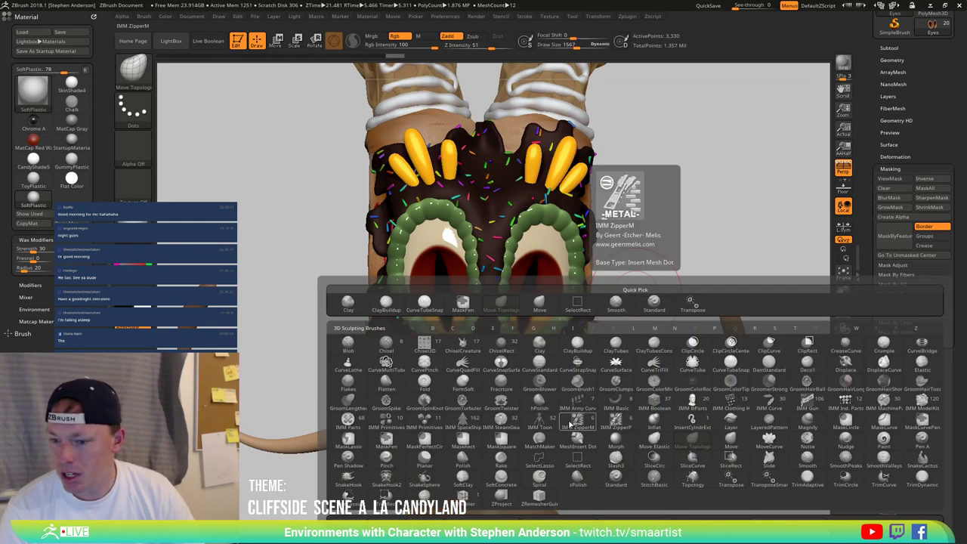
left_click(397, 420)
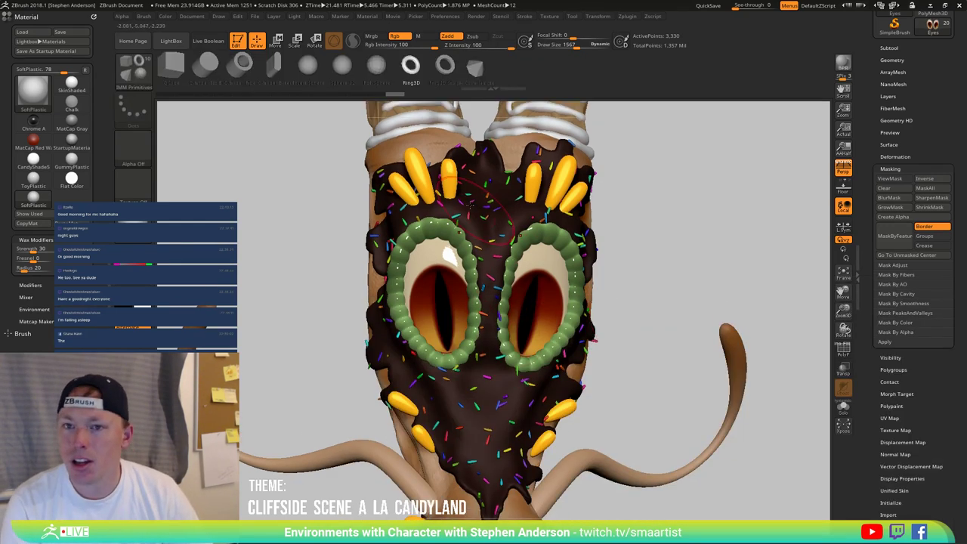
right_click_drag(442, 330, 443, 299)
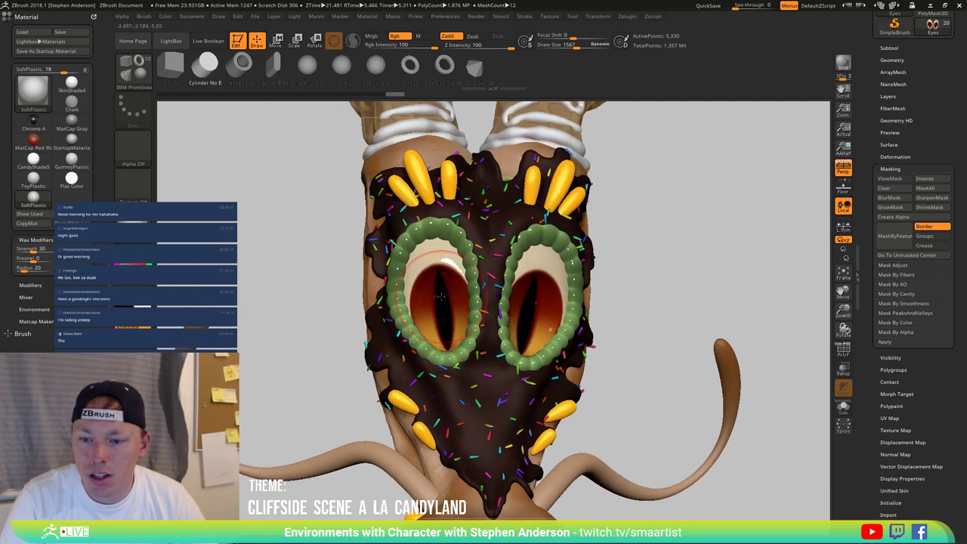
Step: Undo the oversized trial cylinders and insert smaller mirrored ones on both irises with a draw size of 354
left_click(441, 300)
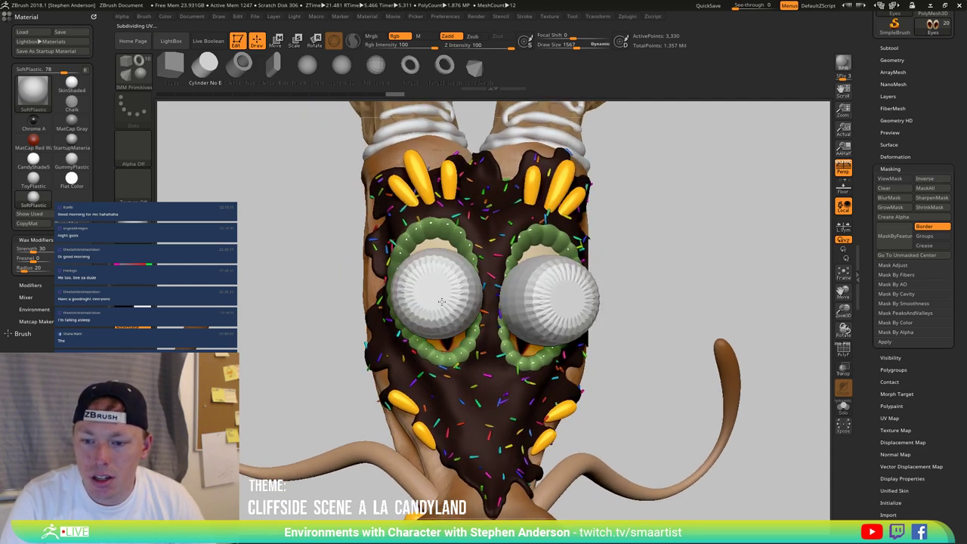
key("ctrl+z")
key("s")
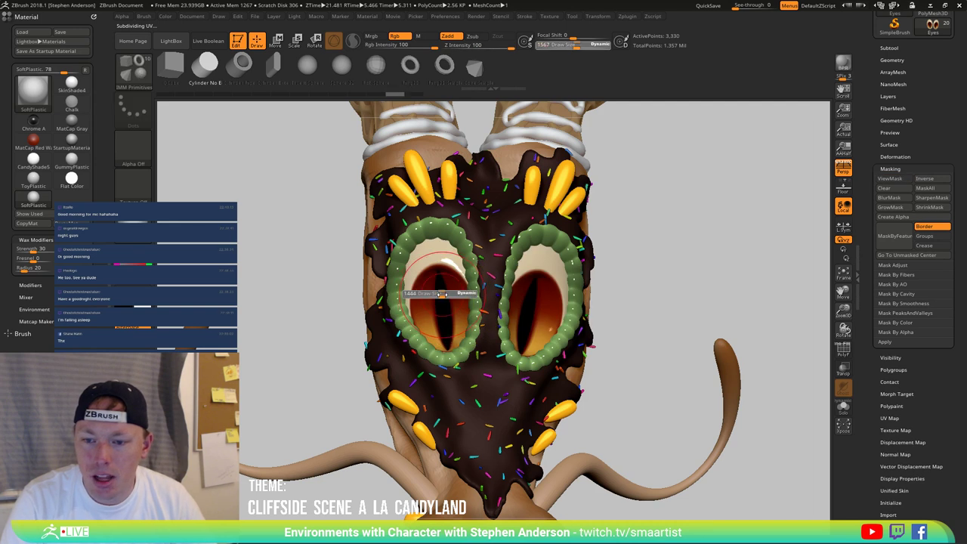
left_click_drag(425, 294, 427, 294)
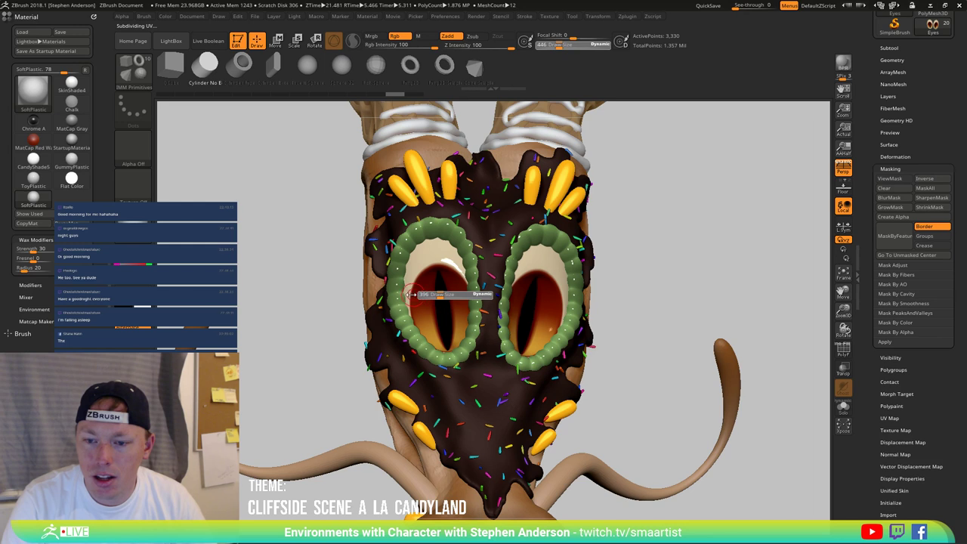
left_click_drag(385, 295, 441, 302)
right_click_drag(453, 319, 455, 268)
left_click_drag(484, 250, 475, 295)
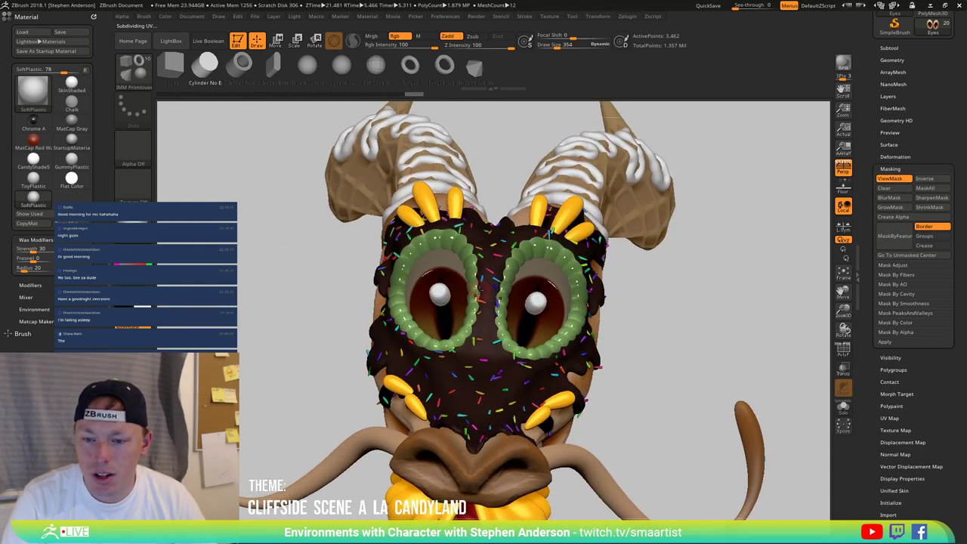
Step: Isolate the two inserted cylinders in solo display with their wireframe shown to examine their geometry
key("shift+f")
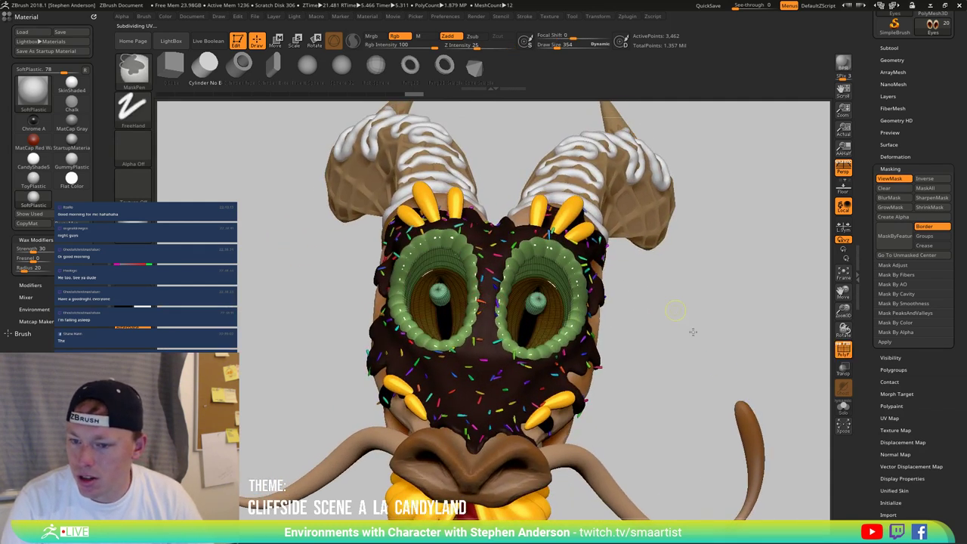
mouse_move(690, 333)
right_mouse_down("ctrl")
mouse_move(712, 360)
mouse_move(797, 388)
right_mouse_up("ctrl")
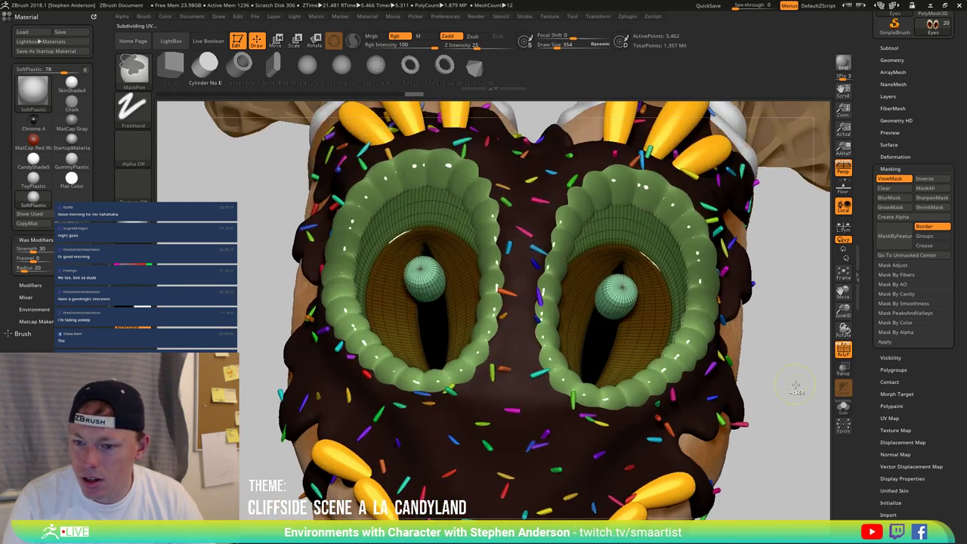
left_click(844, 410)
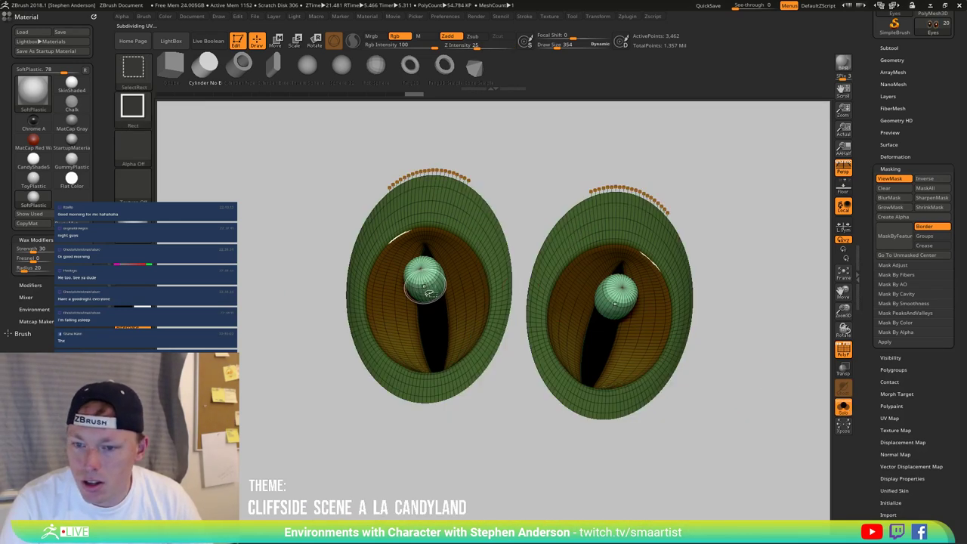
left_click(423, 276, "alt")
left_click_drag(434, 280, 488, 269)
right_click_drag(533, 287, 564, 323, "ctrl")
left_click_drag(894, 65, 894, 70)
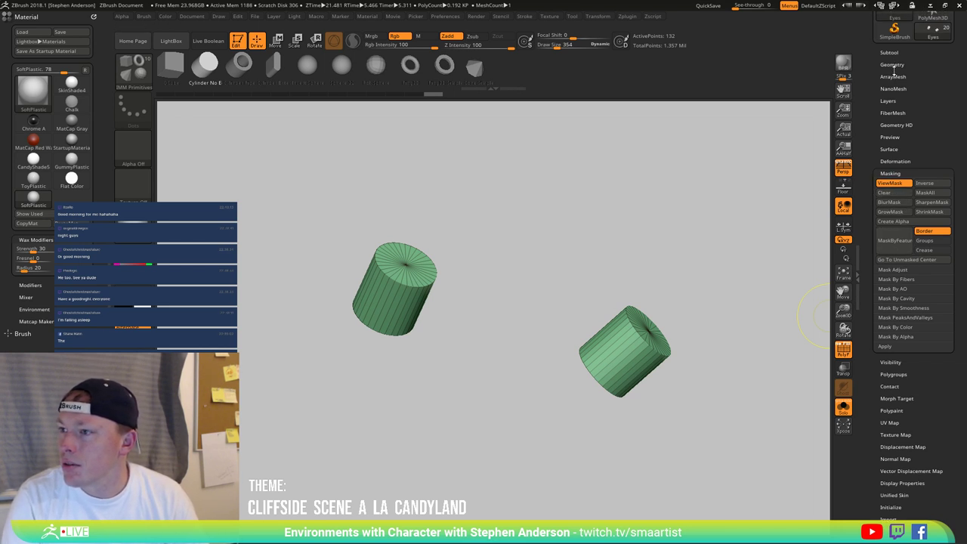
Step: Check the geometry's crease options and bring back the whole head with solo and wireframe display off
left_click(892, 65)
left_click(892, 208)
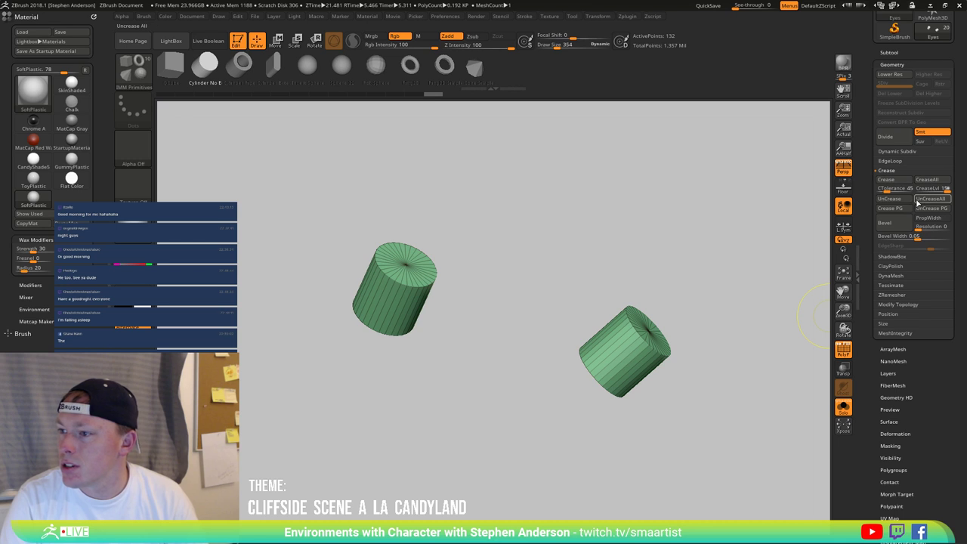
key("ctrl+z")
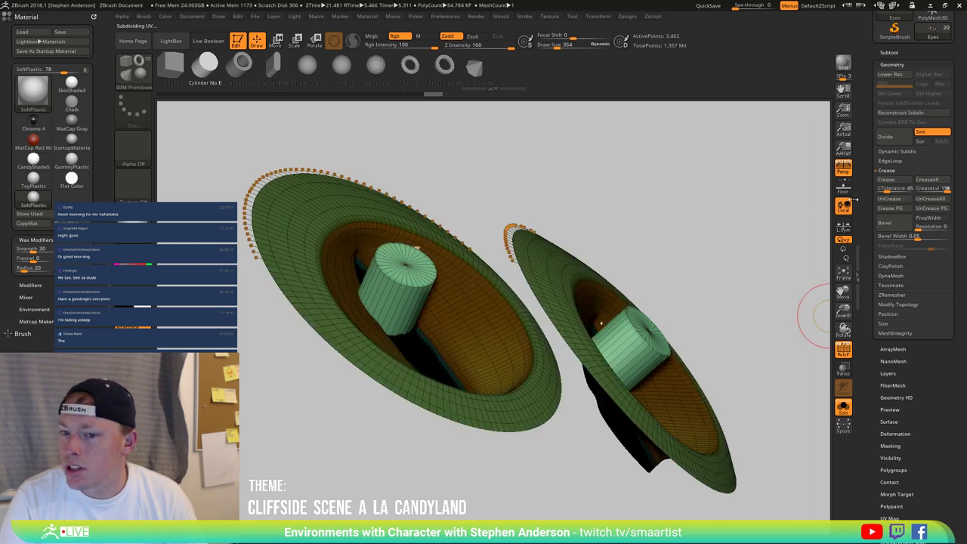
left_click_drag(689, 214, 739, 229)
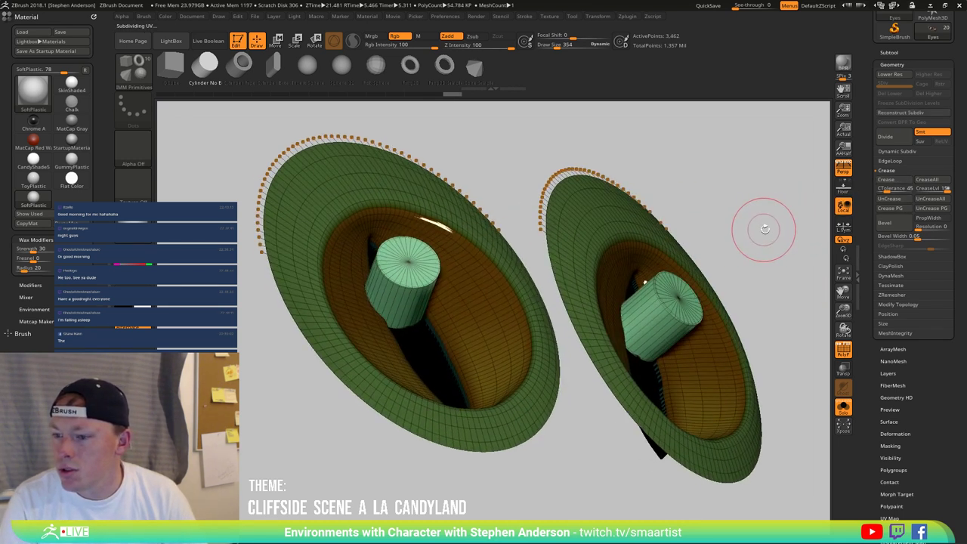
key("shift+f")
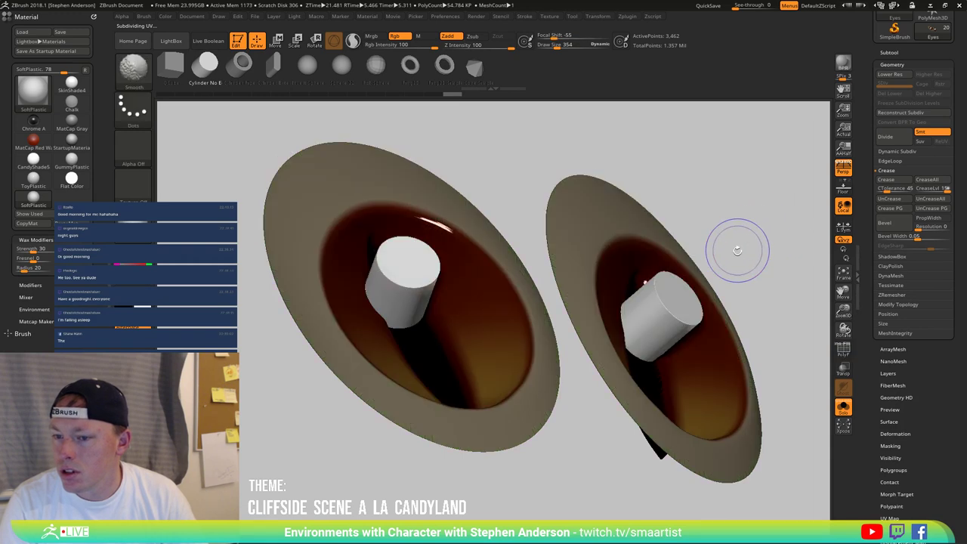
right_click_drag(735, 250, 729, 238, "ctrl")
left_click(843, 406)
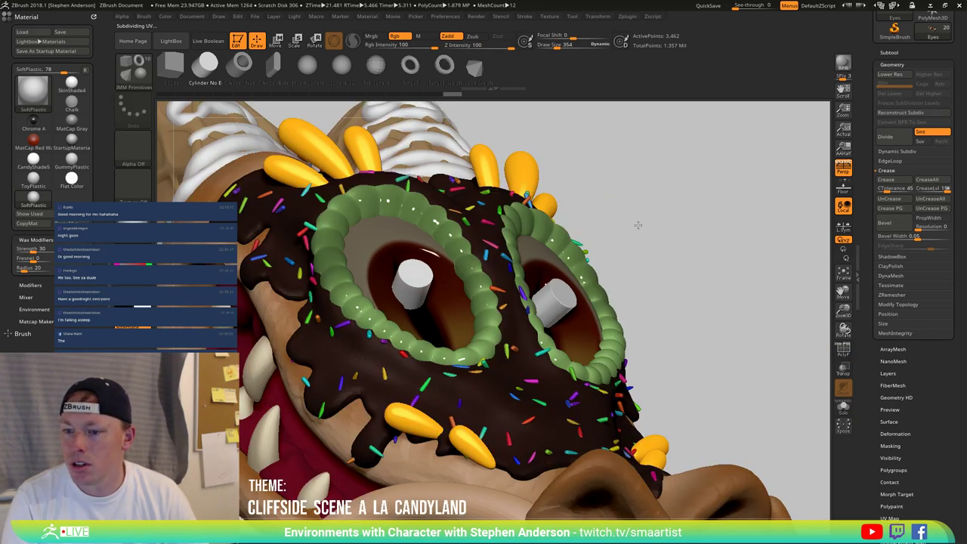
Step: Mask the cylinder in the right-hand eye and move the left-hand cylinder inward and up on its iris
left_click_drag(637, 224, 716, 398)
key("w")
left_click_drag(393, 240, 398, 251)
right_click_drag(408, 243, 529, 251)
left_click_drag(572, 281, 679, 212)
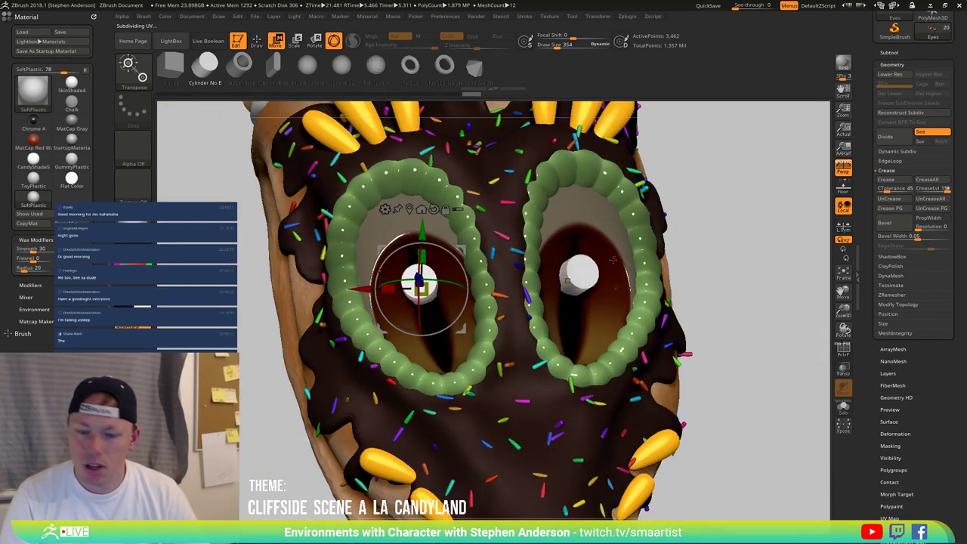
left_click_drag(737, 188, 498, 402, "ctrl")
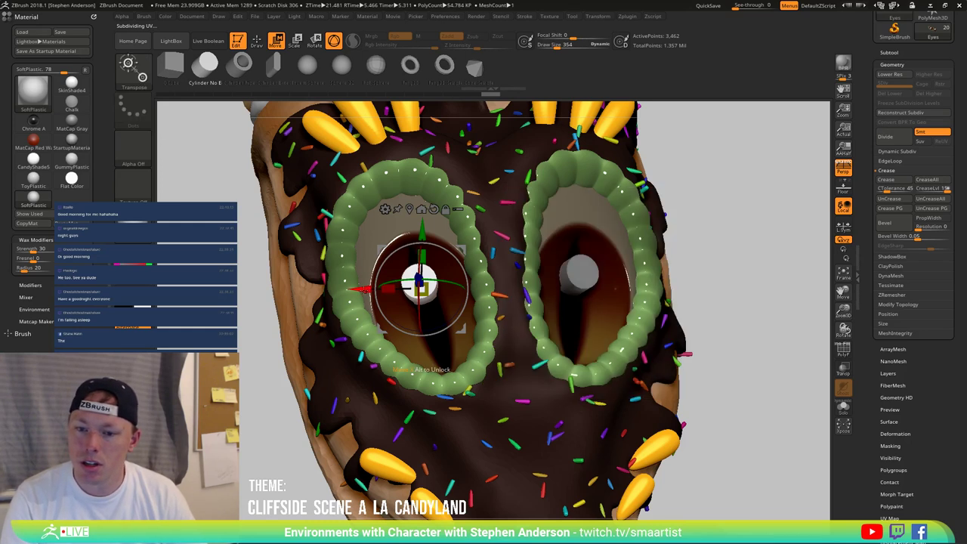
left_click_drag(364, 290, 381, 291)
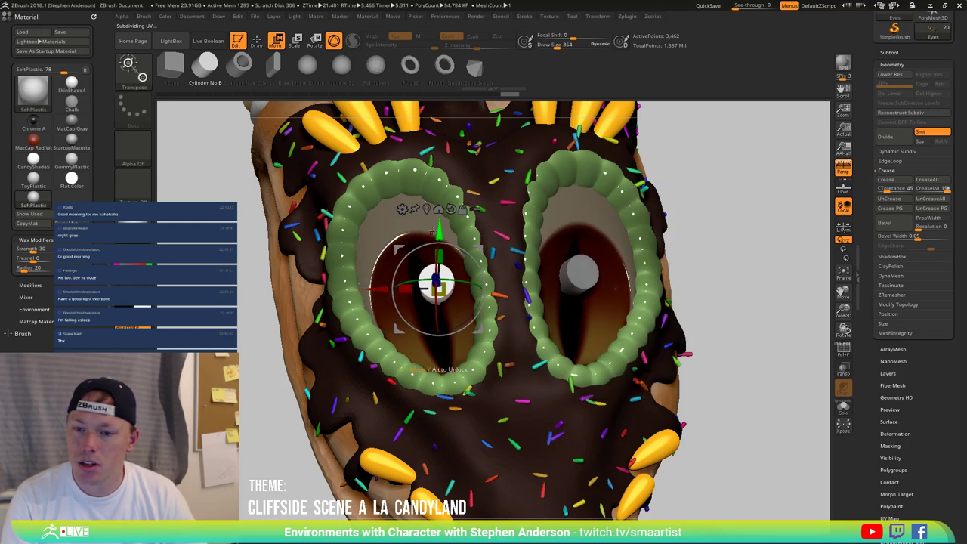
left_click_drag(439, 232, 438, 213)
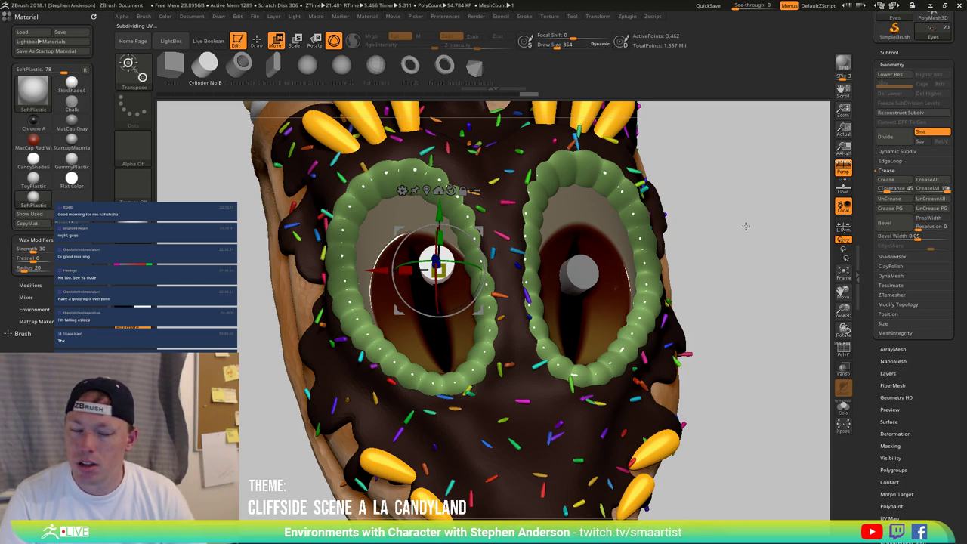
Step: Fine-tune the height and sideways placement of the left-hand cylinder from an angled view
mouse_move(746, 227)
left_mouse_down()
mouse_move(760, 218)
mouse_move(756, 225)
left_mouse_up()
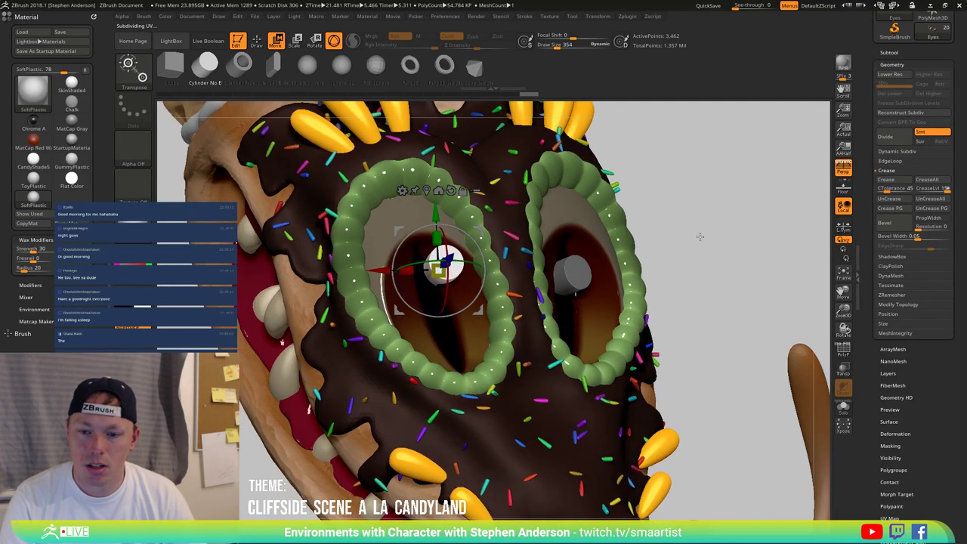
left_click_drag(700, 237, 693, 237)
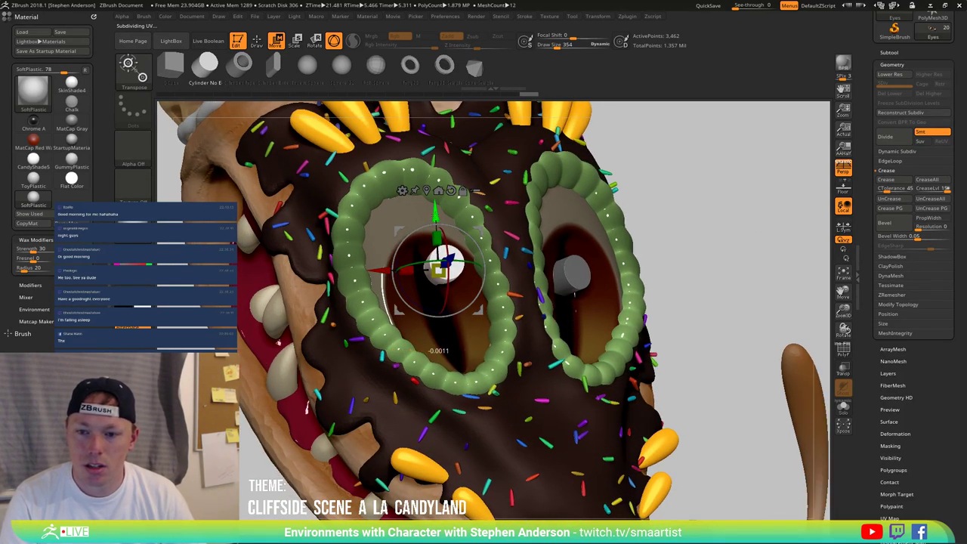
left_click_drag(435, 213, 436, 221)
left_click_drag(447, 278, 451, 278)
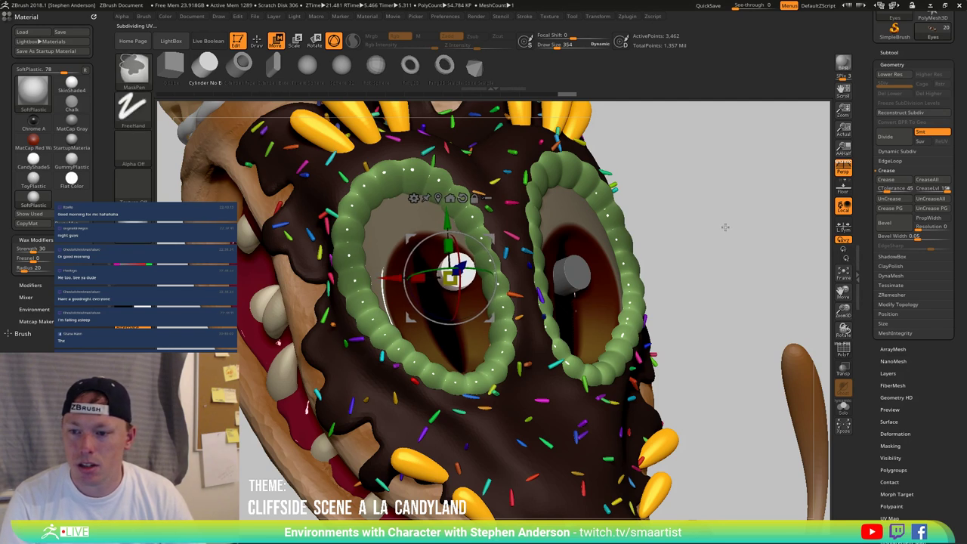
Step: Invert the mask to free the right-hand cylinder and place the transform gizmo on its centre
left_click_drag(759, 227, 736, 227)
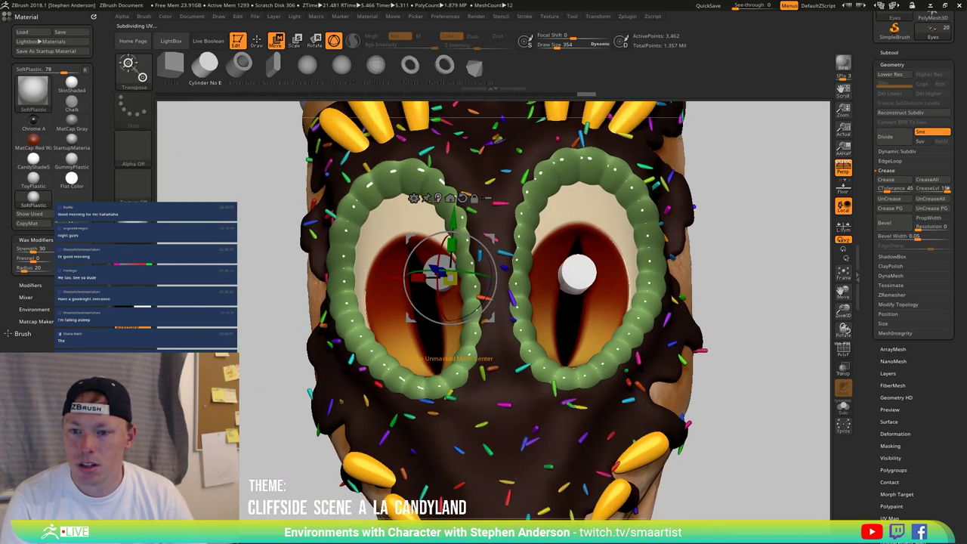
left_click(439, 199)
left_click(576, 272, "alt")
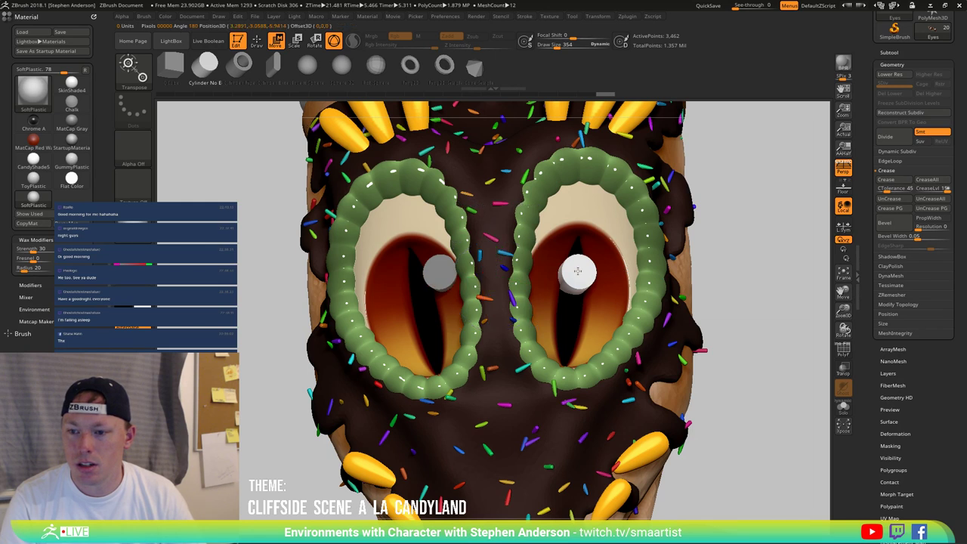
left_click_drag(756, 258, 795, 259)
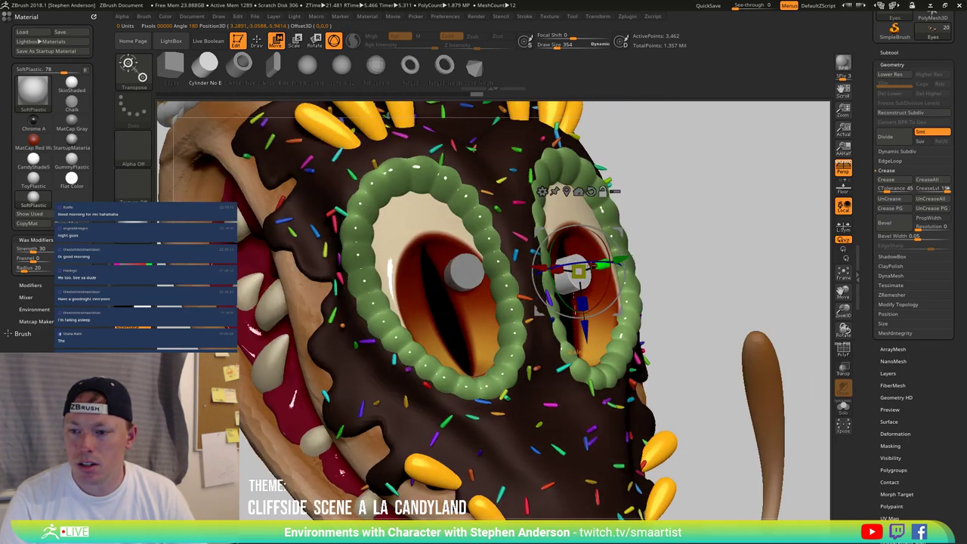
left_click_drag(578, 272, 573, 273)
left_click_drag(701, 253, 663, 260)
mouse_move(518, 272)
left_mouse_down()
mouse_move(529, 272)
mouse_move(518, 272)
left_mouse_up()
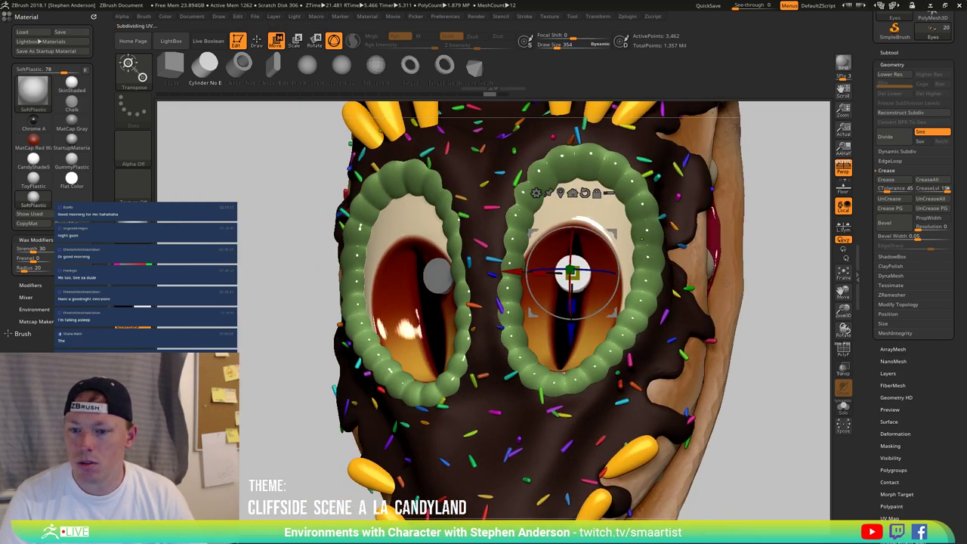
Step: Mask the eye surfaces with the cylinders hidden, and show all parts of the eyes again
key("q")
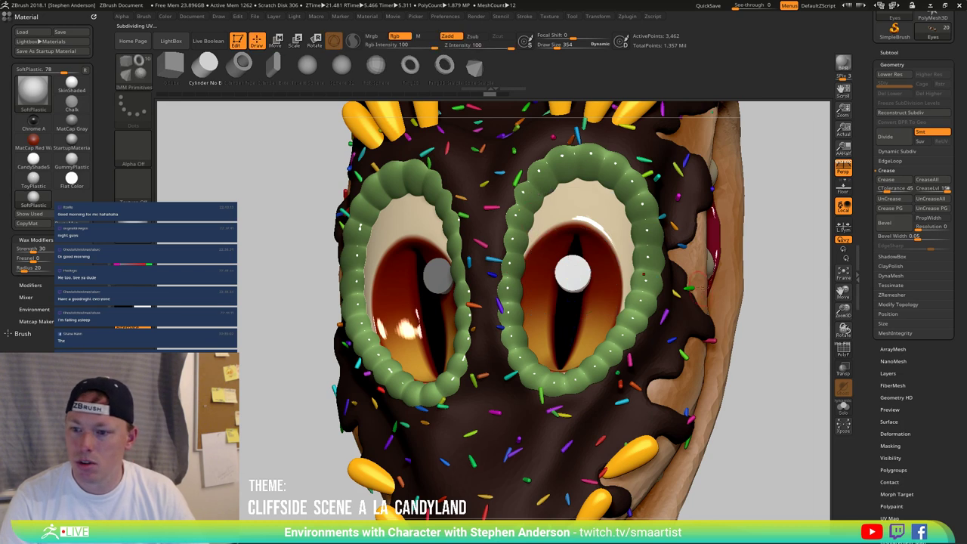
left_click(622, 255, "ctrl+shift")
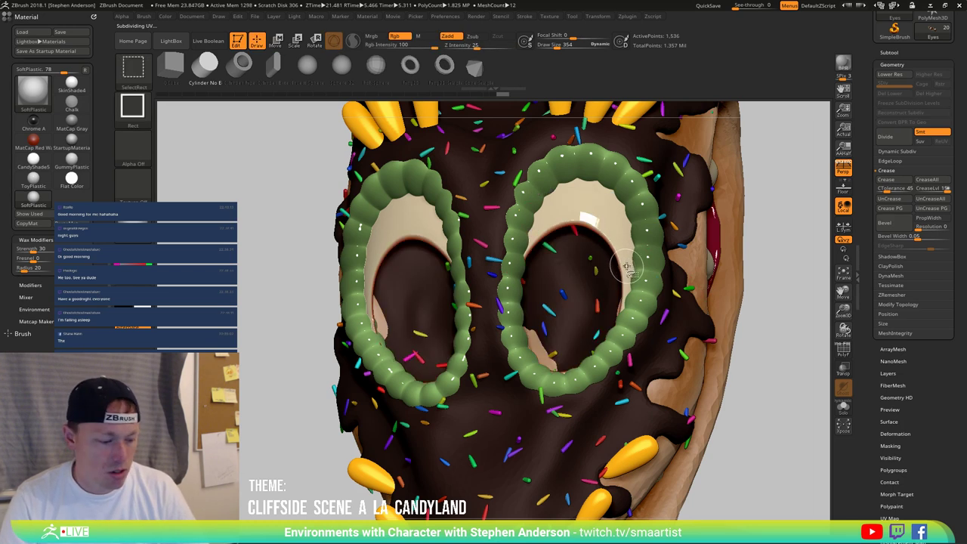
key("d")
left_click(782, 273, "ctrl")
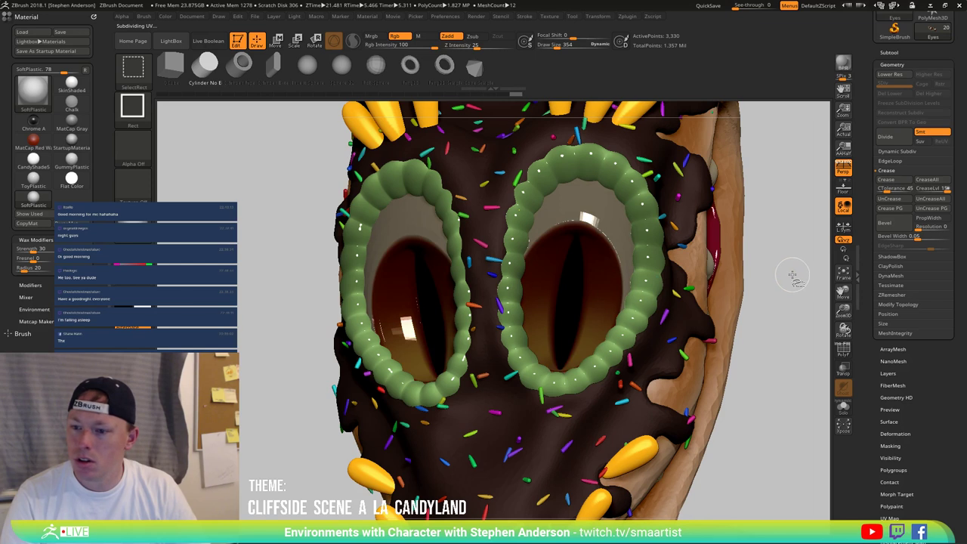
left_click(791, 277, "ctrl+shift")
Step: Move the unmasked cylinder outward across the right-hand iris and check its placement from several angles
key("w")
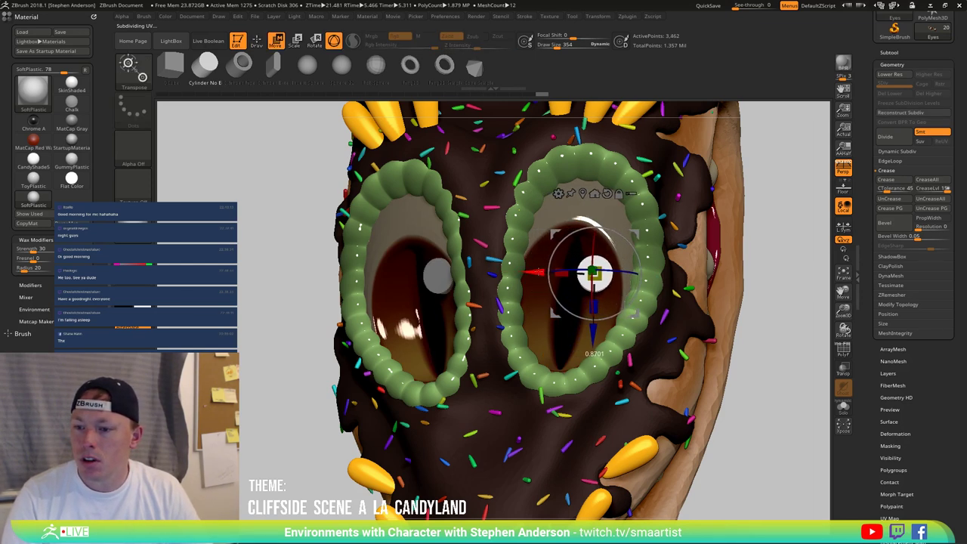
right_click_drag(549, 289, 644, 272)
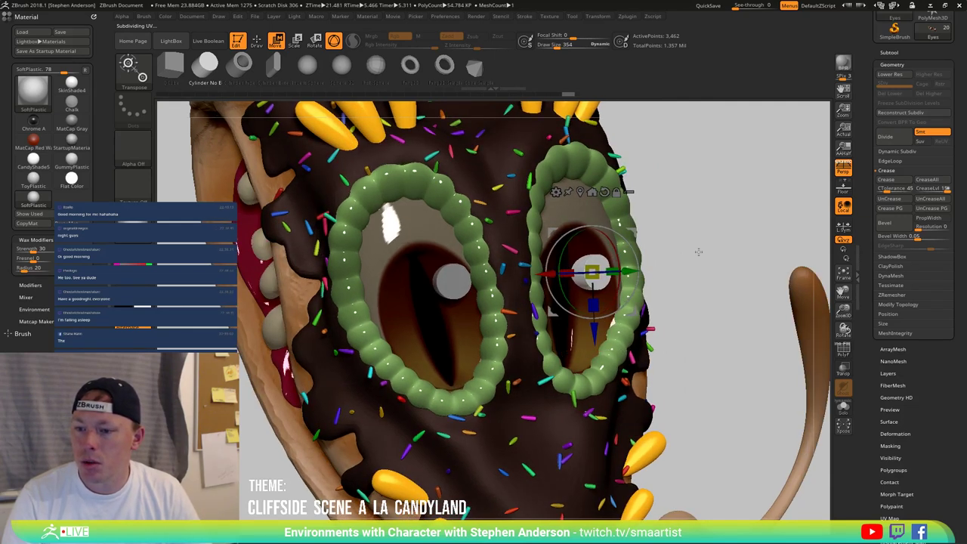
mouse_move(698, 252)
right_mouse_down()
mouse_move(685, 259)
mouse_move(702, 261)
right_mouse_up()
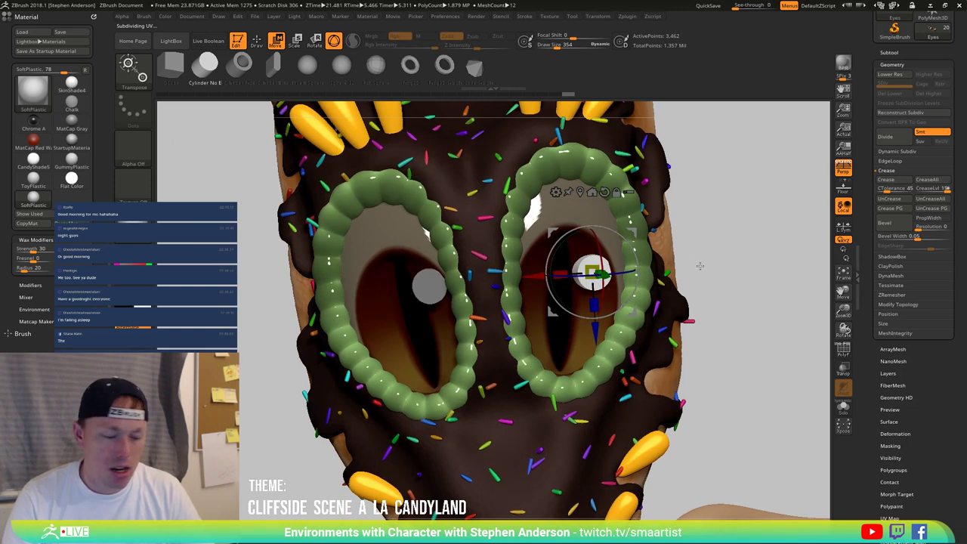
key("q")
left_click_drag(713, 239, 728, 248, "ctrl")
mouse_move(693, 162)
right_mouse_down("ctrl")
mouse_move(668, 289)
mouse_move(685, 240)
mouse_move(673, 237)
mouse_move(662, 256)
mouse_move(647, 203)
mouse_move(642, 210)
mouse_move(665, 230)
mouse_move(648, 285)
mouse_move(653, 325)
right_mouse_up("ctrl")
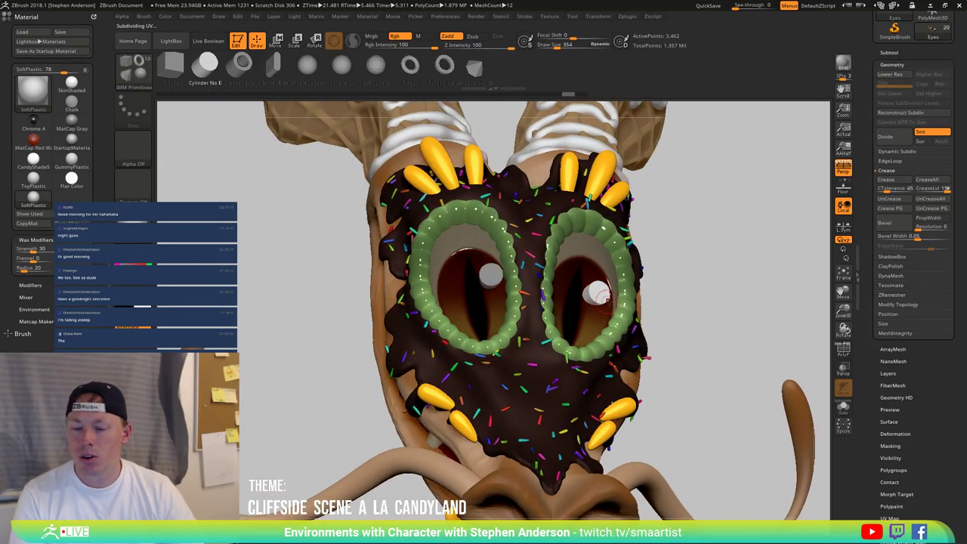
Step: Clear the mask and hide only the cylinder in the right-hand eye
key("w")
left_click_drag(636, 254, 802, 212)
key("q")
left_click_drag(669, 291, 617, 296)
mouse_move(626, 226)
left_mouse_down("ctrl+alt+shift")
mouse_move(689, 334)
mouse_move(730, 334)
left_mouse_up("ctrl+alt+shift")
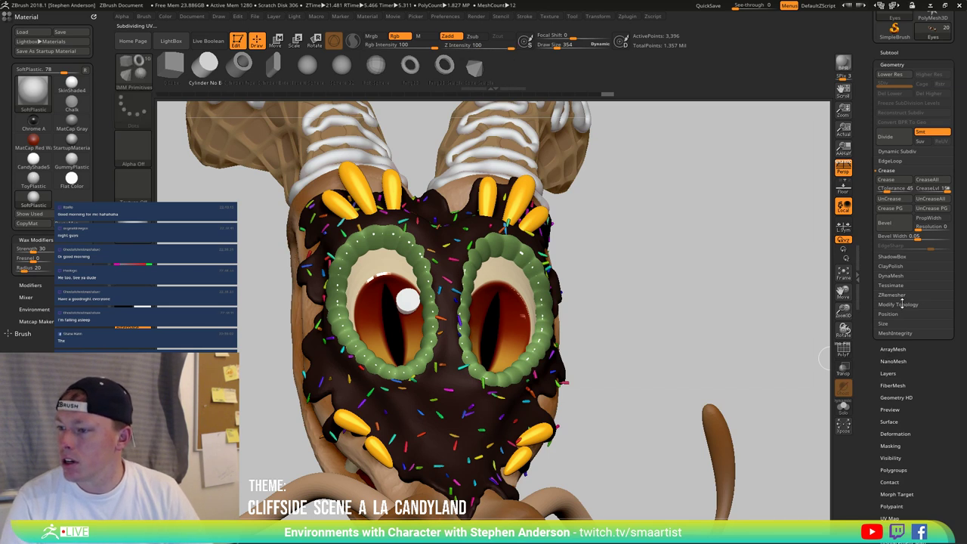
Step: Delete the hidden cylinder and place a copy of the left-hand eye's cylinder over the right-hand iris
left_click(897, 304)
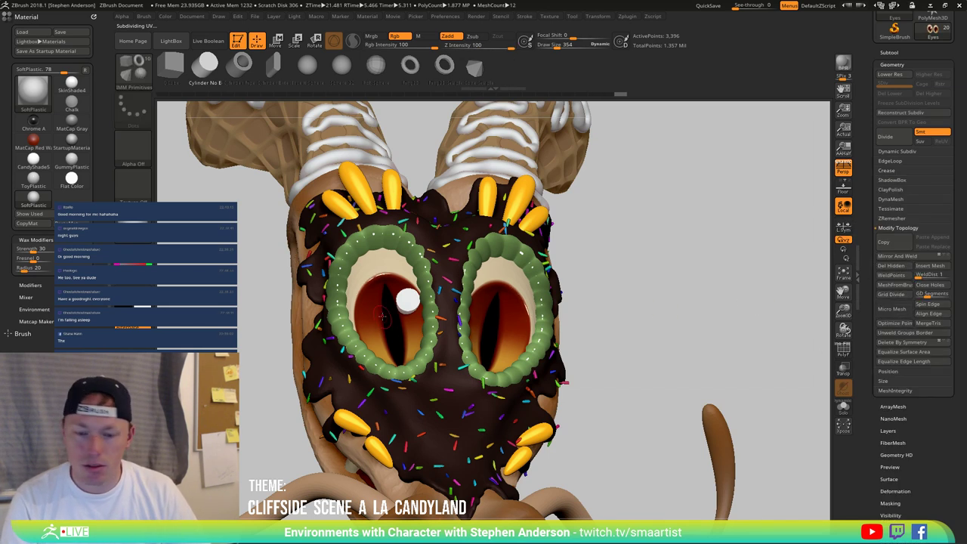
key("w")
left_click(406, 300)
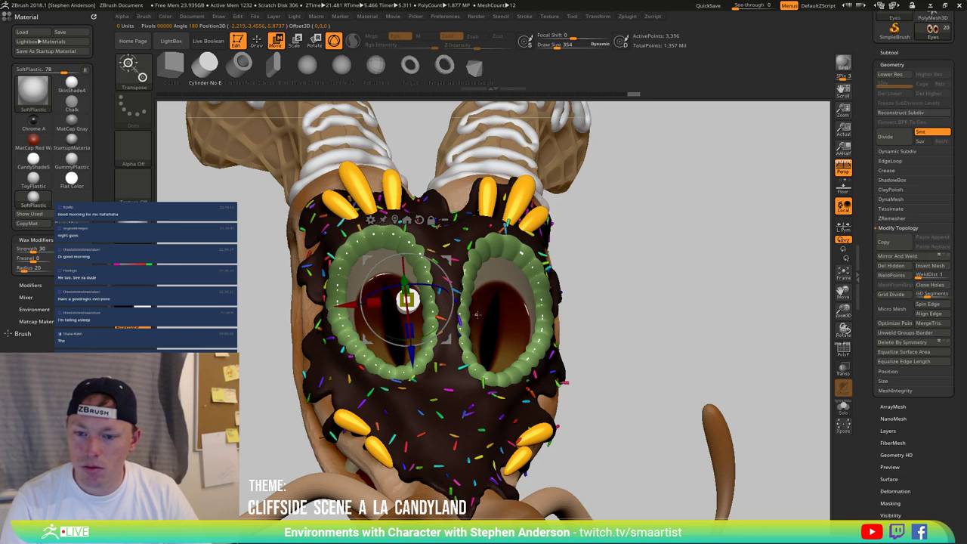
right_click_drag(505, 296, 447, 266)
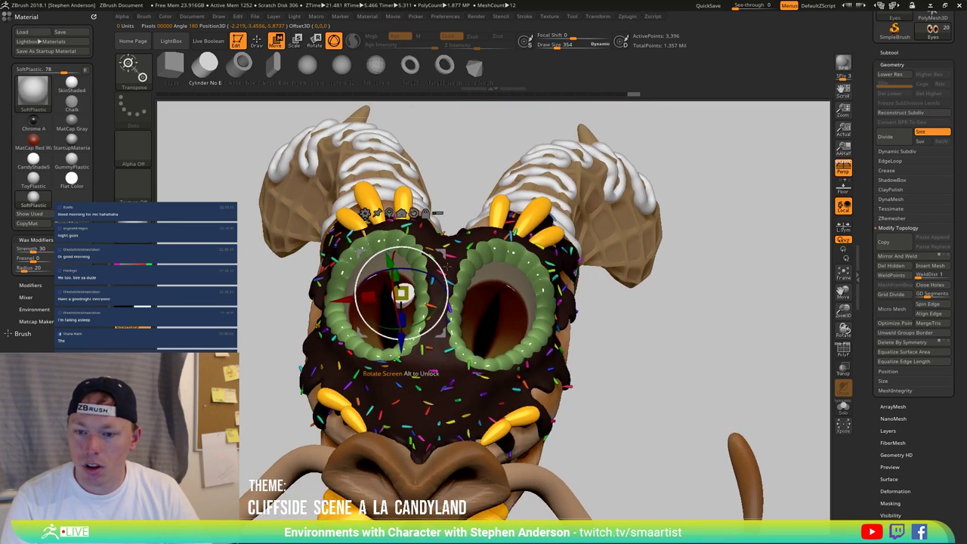
left_click_drag(402, 292, 511, 312)
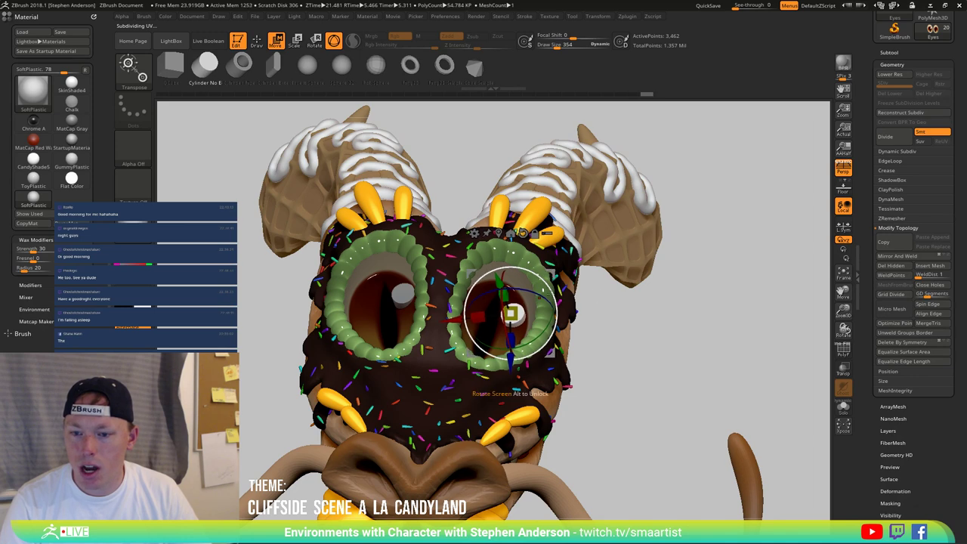
Step: Adjust the copied cylinder's position and depth against the right-hand iris, and clear the mask from the eyes
right_click_drag(577, 315, 541, 315)
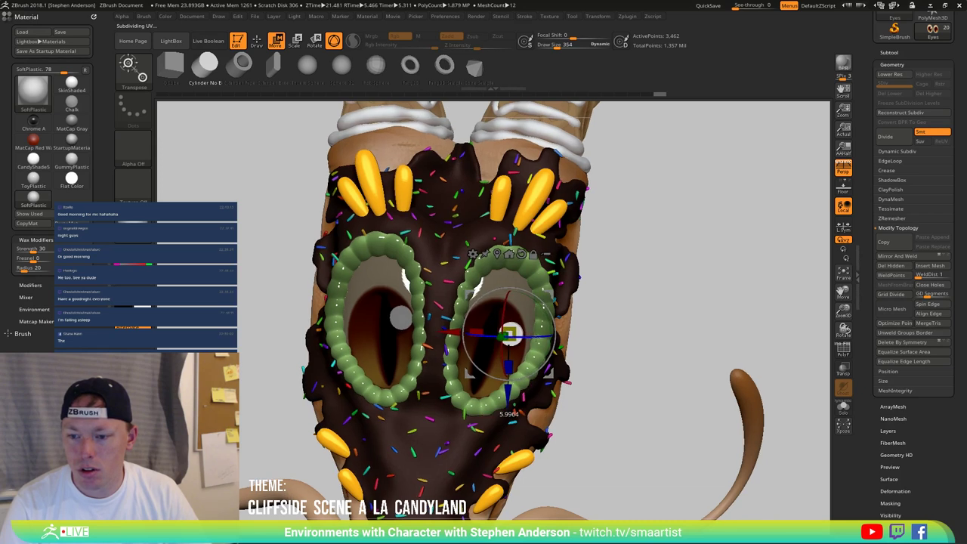
right_click_drag(541, 315, 531, 283)
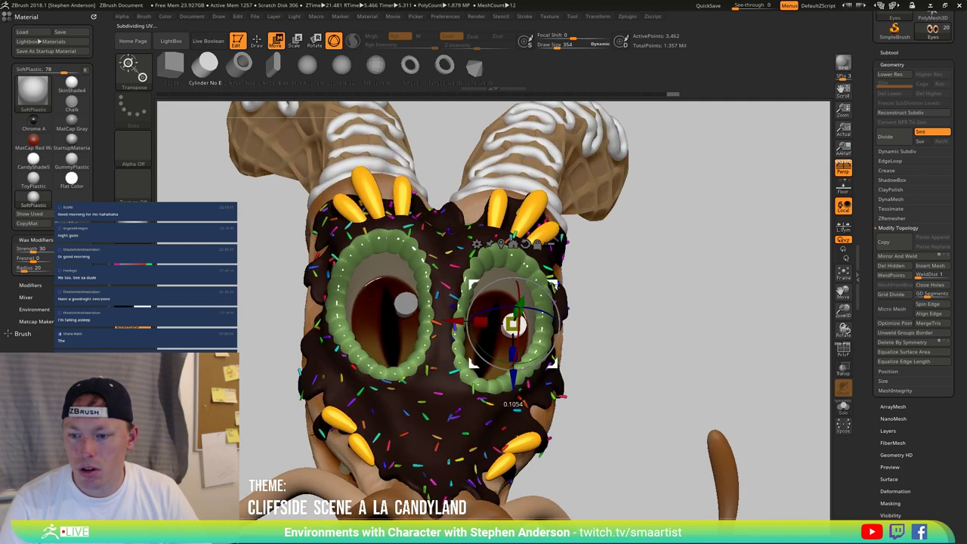
key("q")
left_click_drag(641, 285, 660, 310, "ctrl")
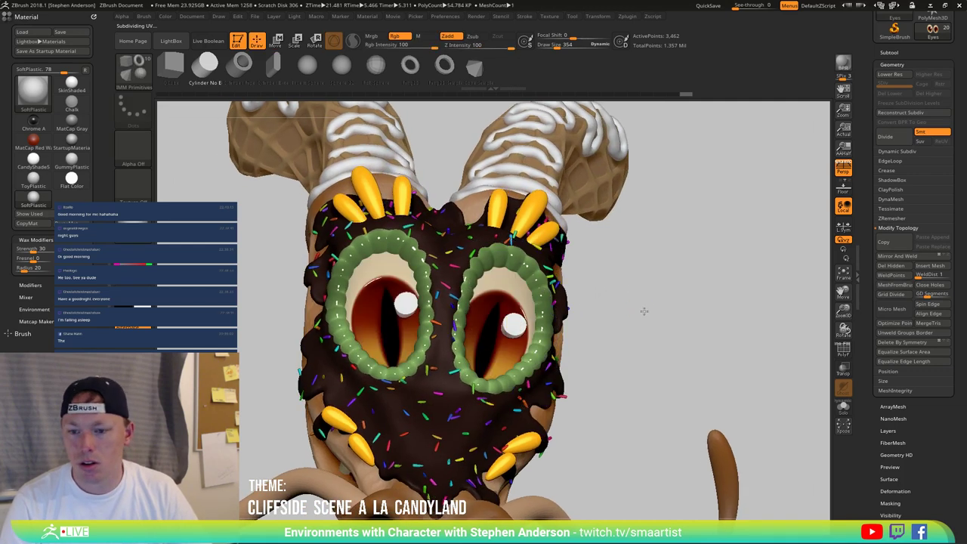
Step: Examine how both cylinder highlights read on the dragon's eyes from the side, close up and from a distance
mouse_move(642, 310)
right_mouse_down()
mouse_move(643, 320)
mouse_move(581, 241)
mouse_move(579, 309)
mouse_move(552, 289)
mouse_move(576, 337)
mouse_move(561, 311)
right_mouse_up()
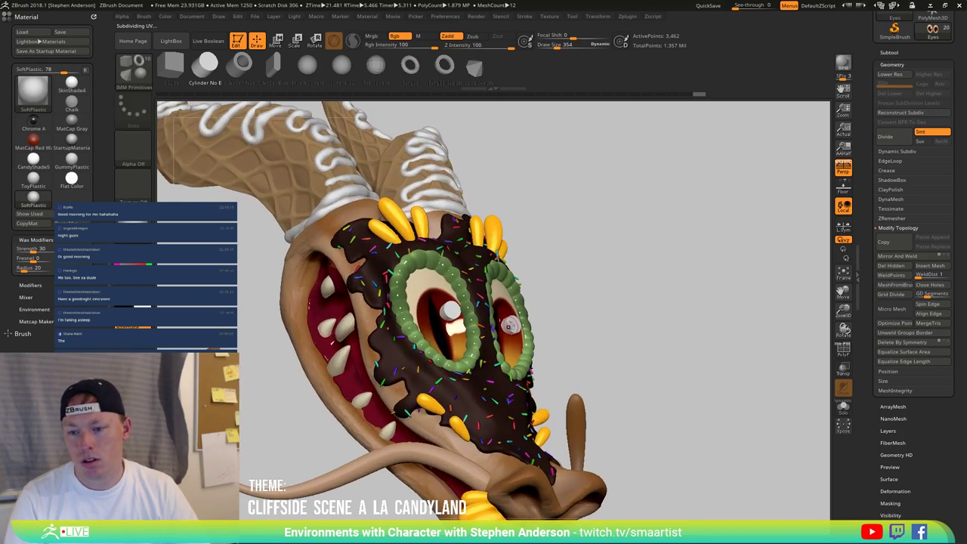
right_click_drag(564, 300, 583, 368, "ctrl")
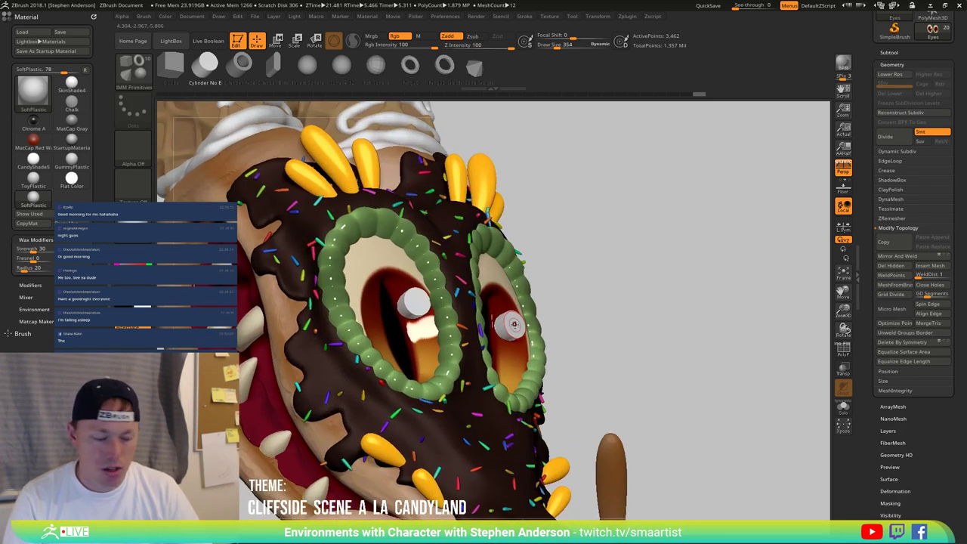
right_click_drag(521, 328, 517, 244)
right_click_drag(607, 333, 608, 295, "alt")
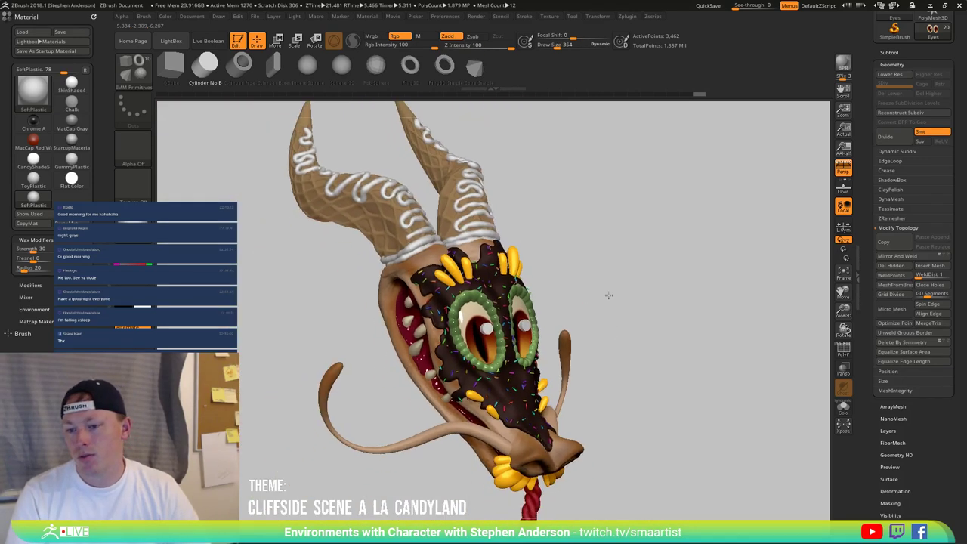
right_click_drag(621, 354, 576, 277, "ctrl")
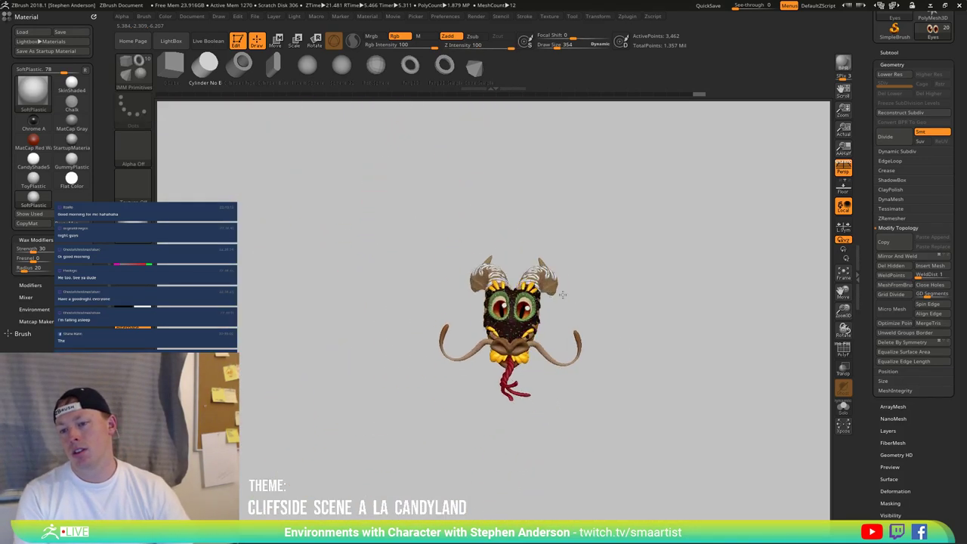
right_click_drag(569, 314, 712, 347)
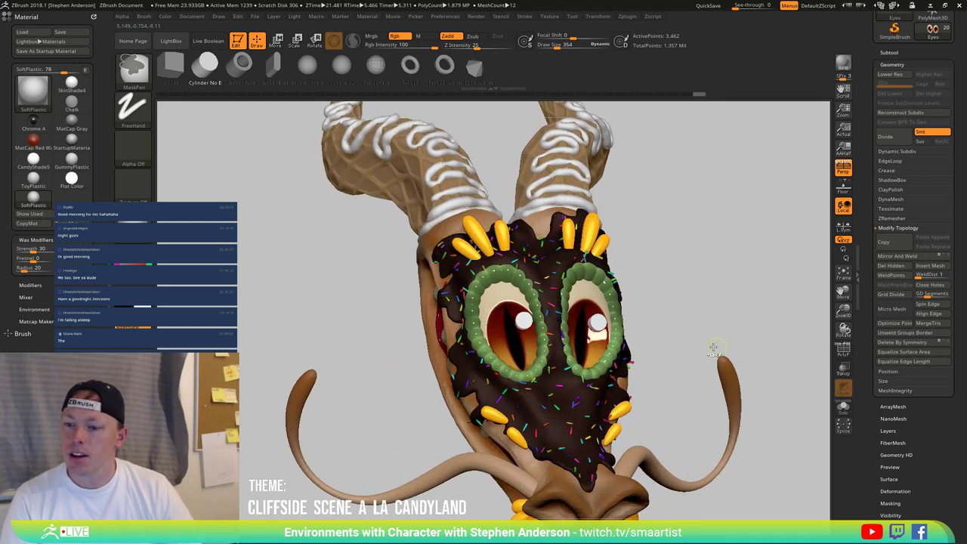
Step: Step through the undo history to the state of the eyes without the cylinder highlights
key("ctrl+d")
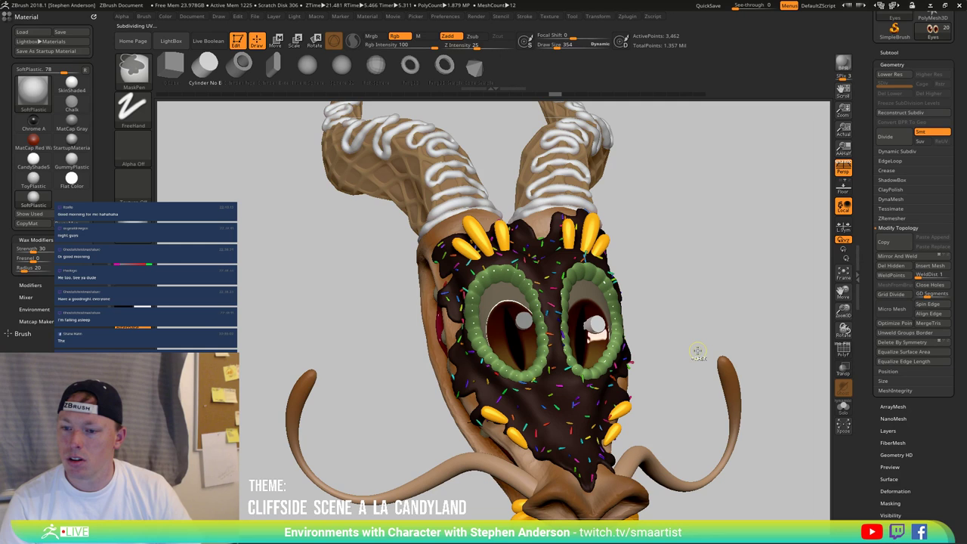
key("ctrl+z")
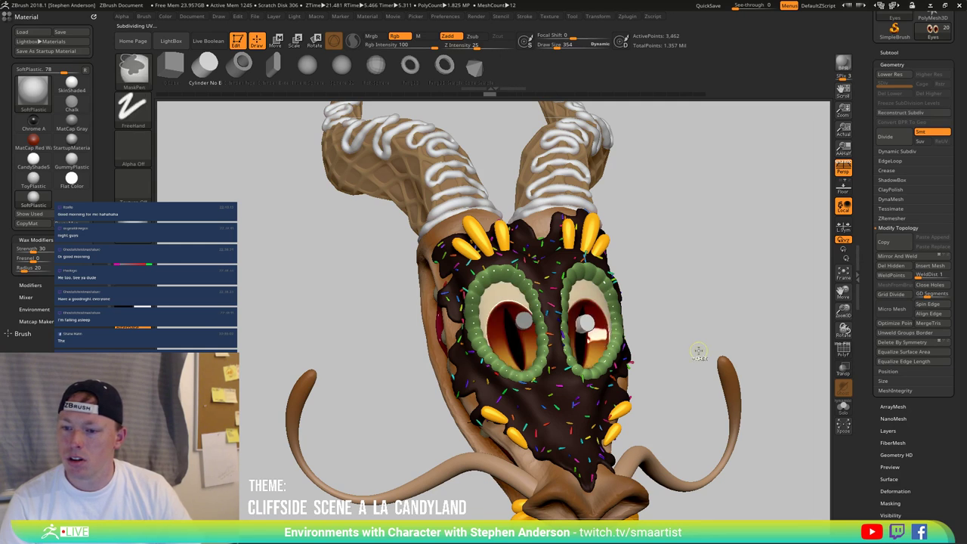
key("ctrl+shift+z")
key("ctrl+shift+z")
mouse_move(725, 324)
left_mouse_down()
mouse_move(703, 321)
mouse_move(748, 300)
mouse_move(690, 241)
mouse_move(626, 320)
mouse_move(641, 309)
mouse_move(626, 309)
mouse_move(634, 313)
mouse_move(628, 292)
mouse_move(650, 309)
mouse_move(632, 313)
mouse_move(645, 304)
mouse_move(662, 314)
mouse_move(686, 311)
mouse_move(725, 279)
left_mouse_up()
key("ctrl+shift+z")
Step: Frame the whole dragon head in three-quarter view inside the document and render it with BPR
left_click(899, 52)
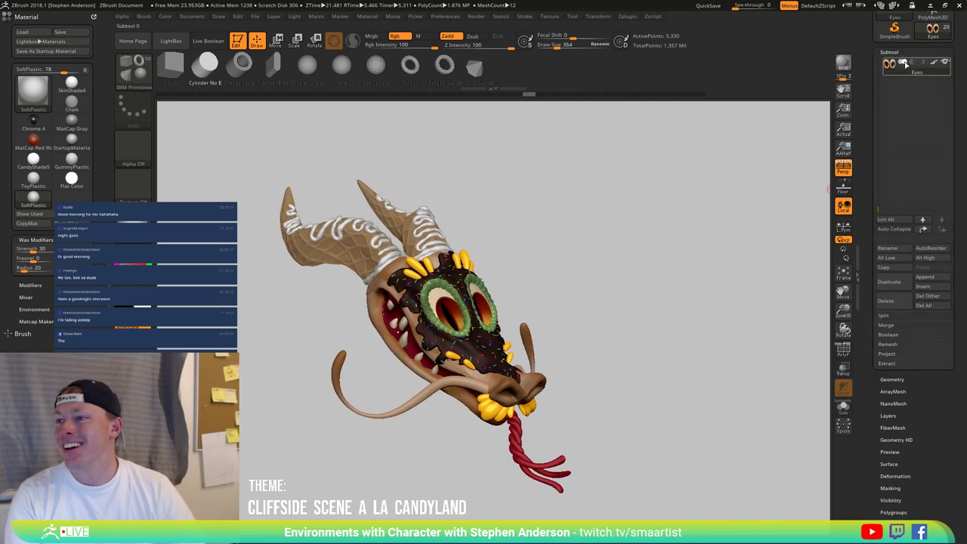
left_click_drag(959, 194, 953, 231)
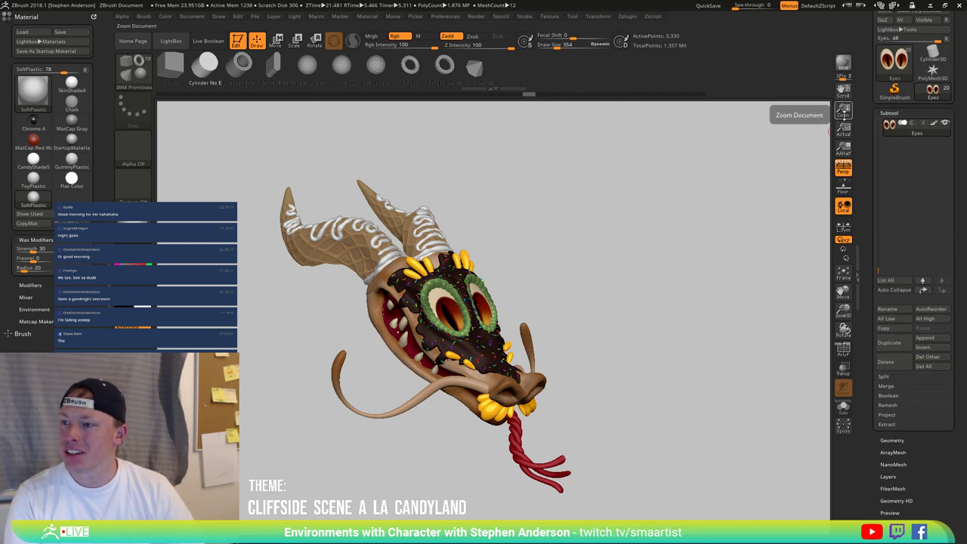
left_click_drag(844, 113, 778, 17)
right_click_drag(542, 309, 566, 327, "ctrl")
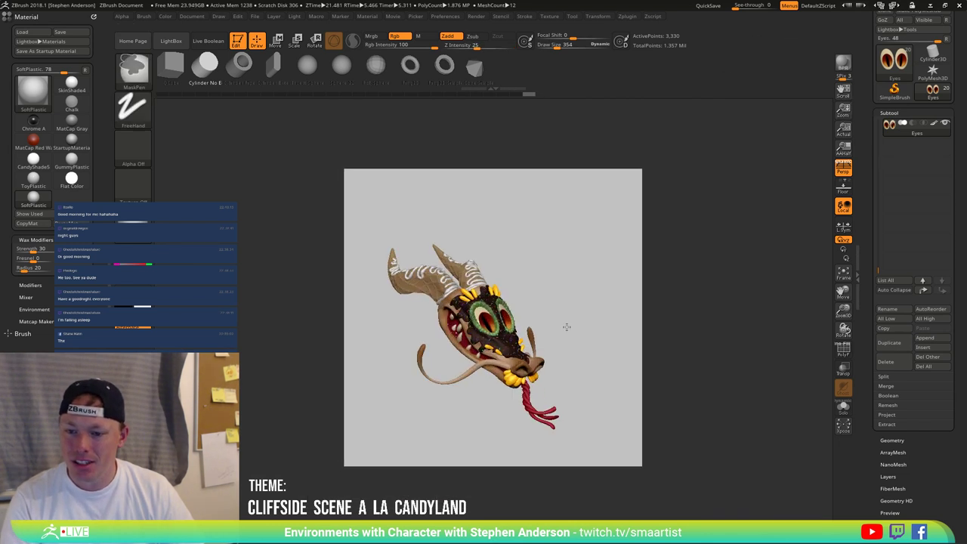
mouse_move(565, 326)
left_mouse_down()
mouse_move(576, 330)
mouse_move(598, 310)
left_mouse_up()
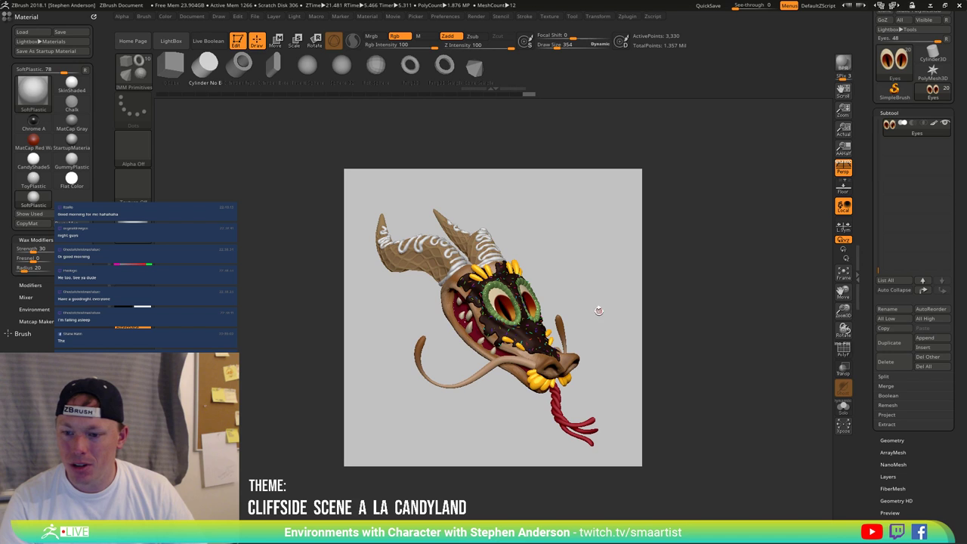
key("ctrl")
right_click_drag(602, 302, 614, 303, "ctrl")
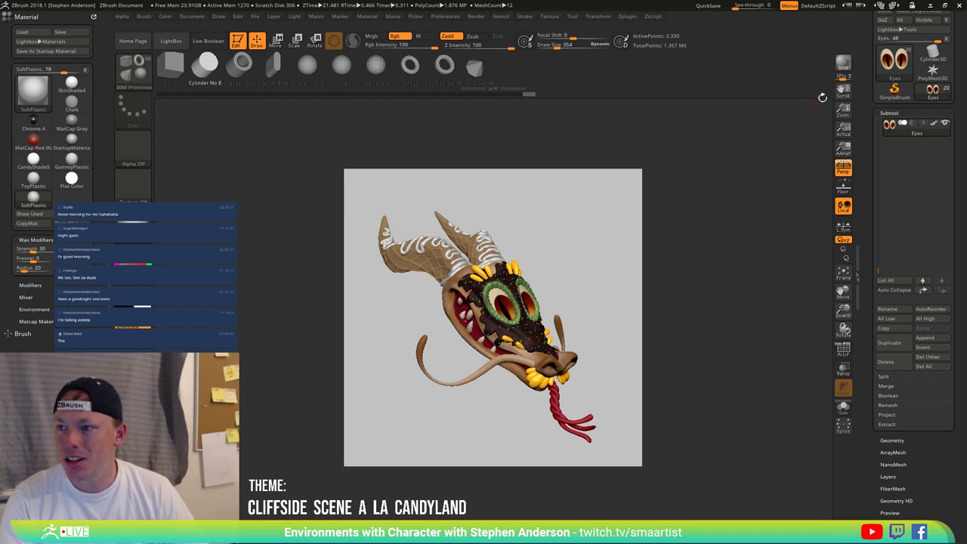
left_click_drag(843, 112, 840, 87)
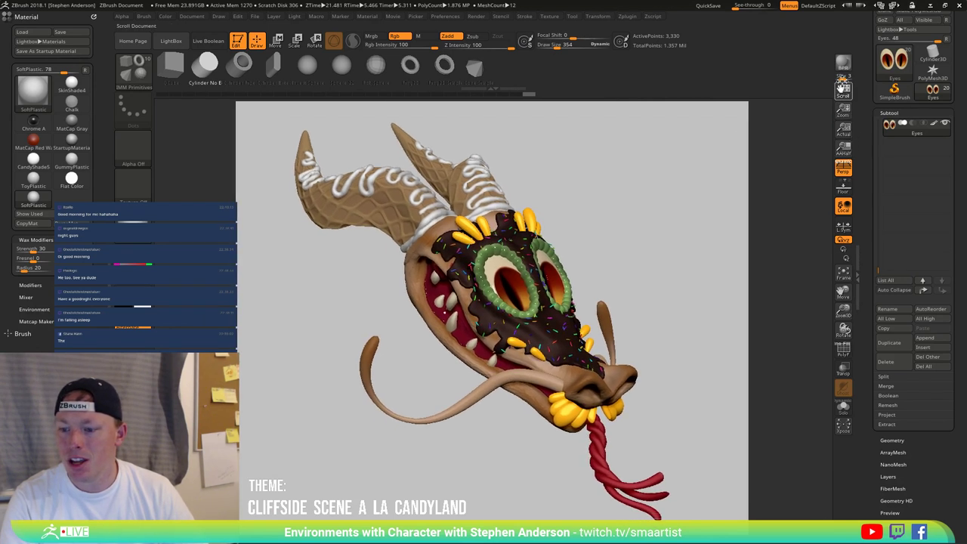
left_click(846, 65)
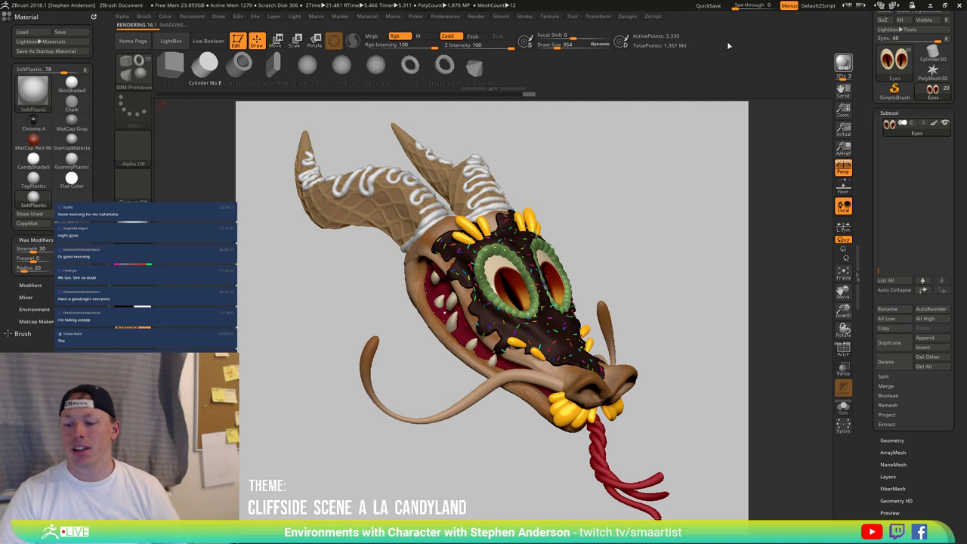